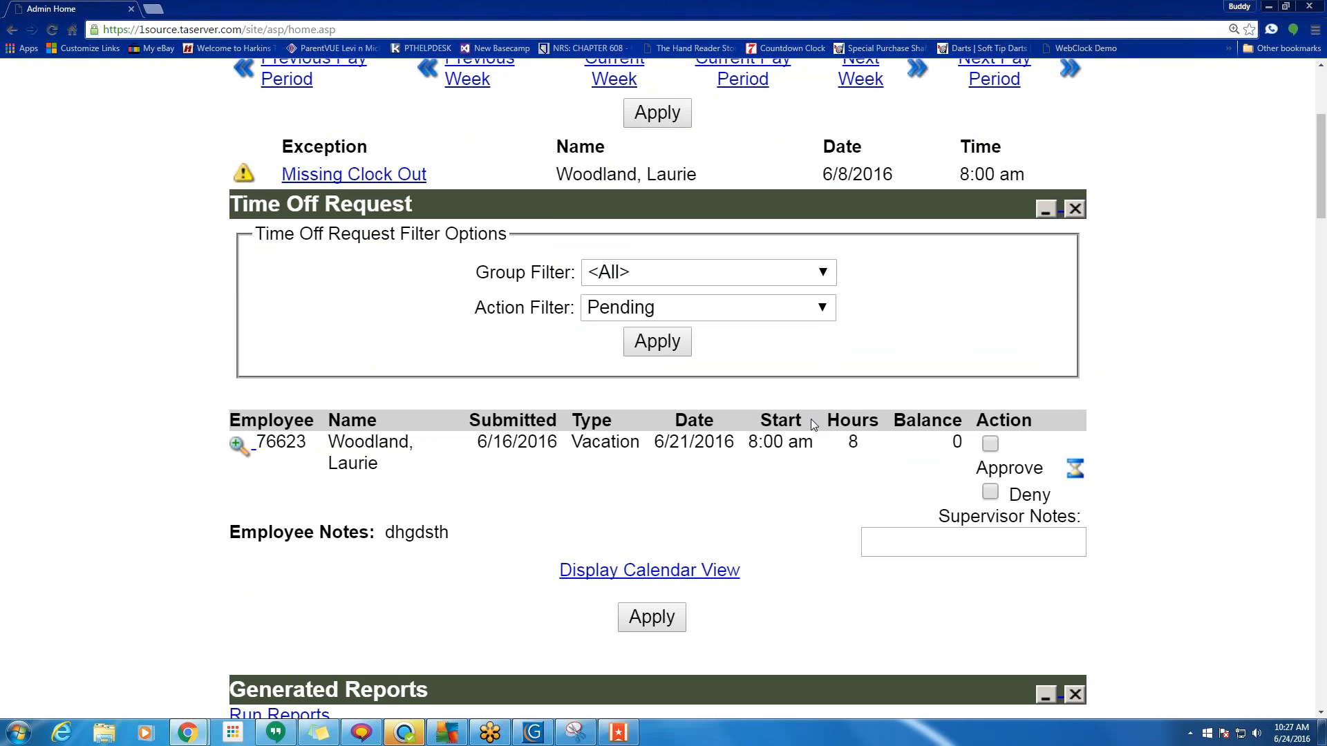
Mark the pending vacation time-off request as Denied and open Supervisor Notes.
left_click(991, 443)
left_click(990, 492)
left_click(868, 542)
Keep the employee search set to Last Name and scroll to the Current Employee summary.
scroll(593, 508, "down", 6)
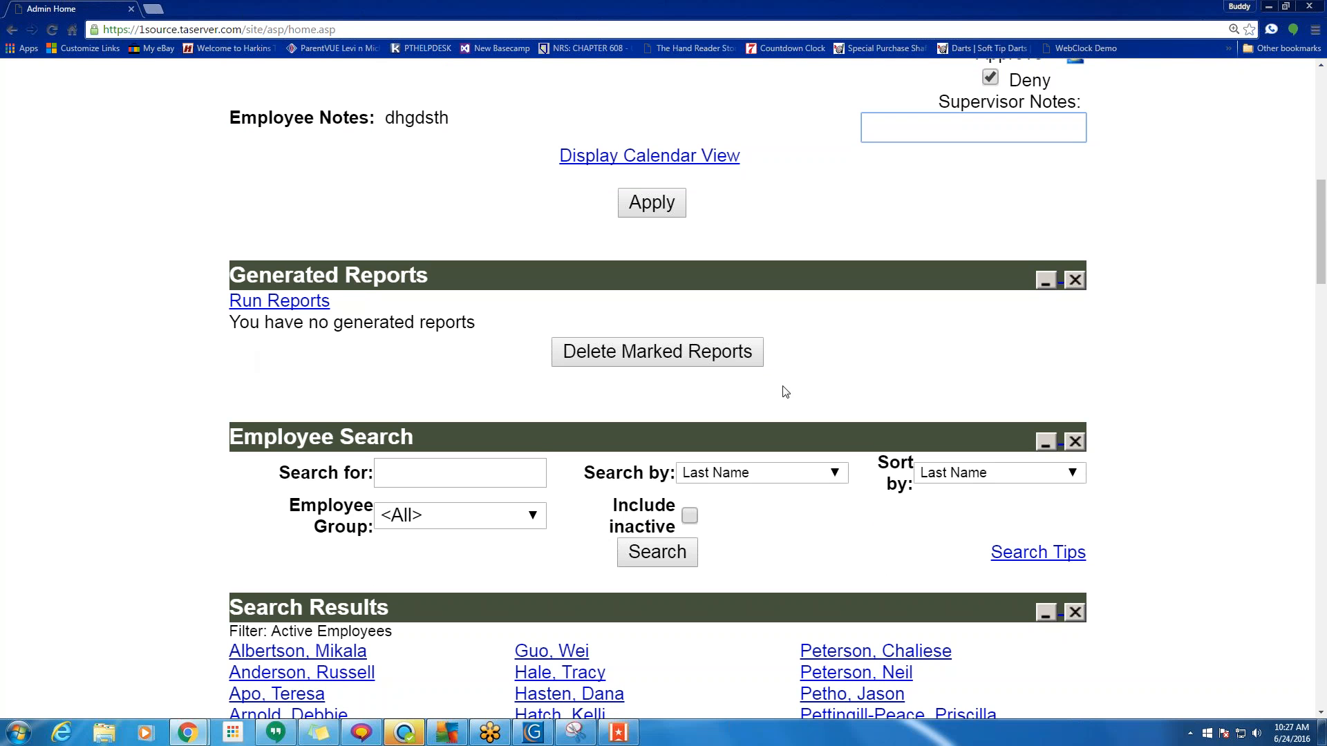
scroll(798, 385, "down", 3)
scroll(800, 389, "down", 4)
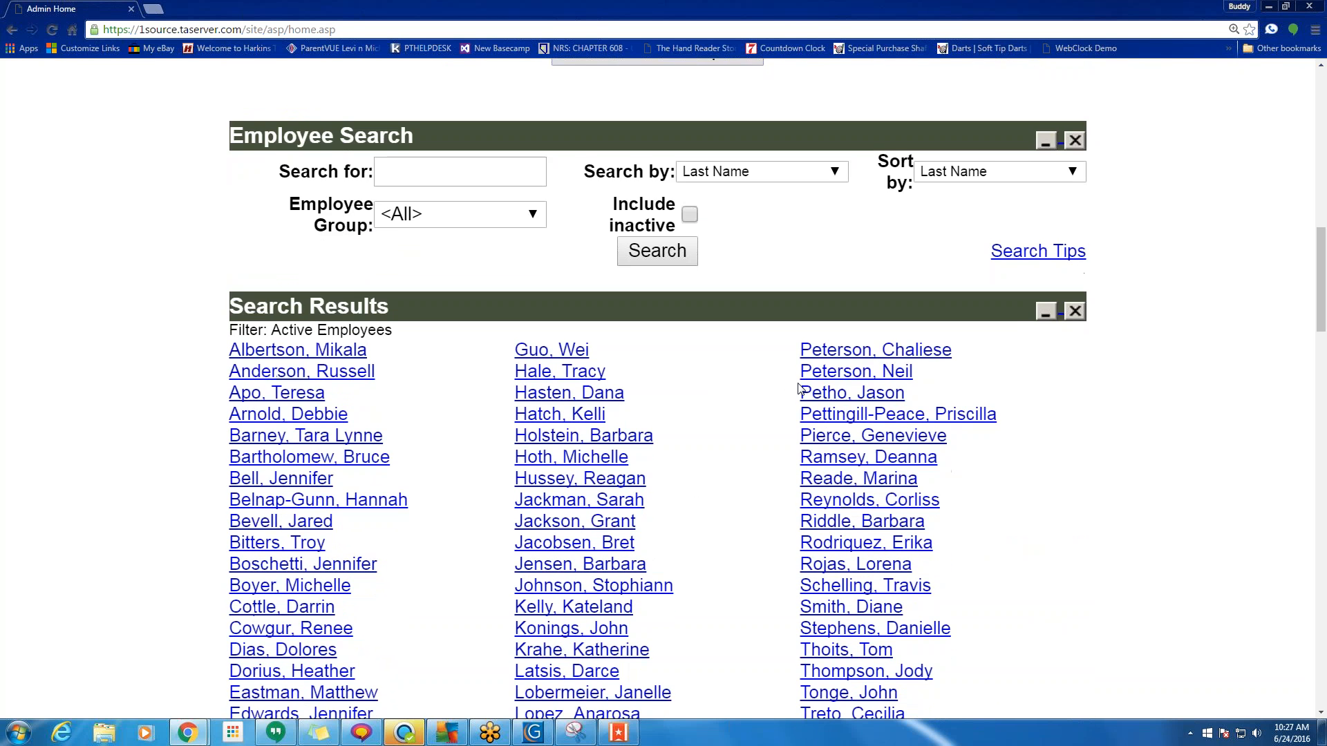
scroll(385, 161, "up", 2)
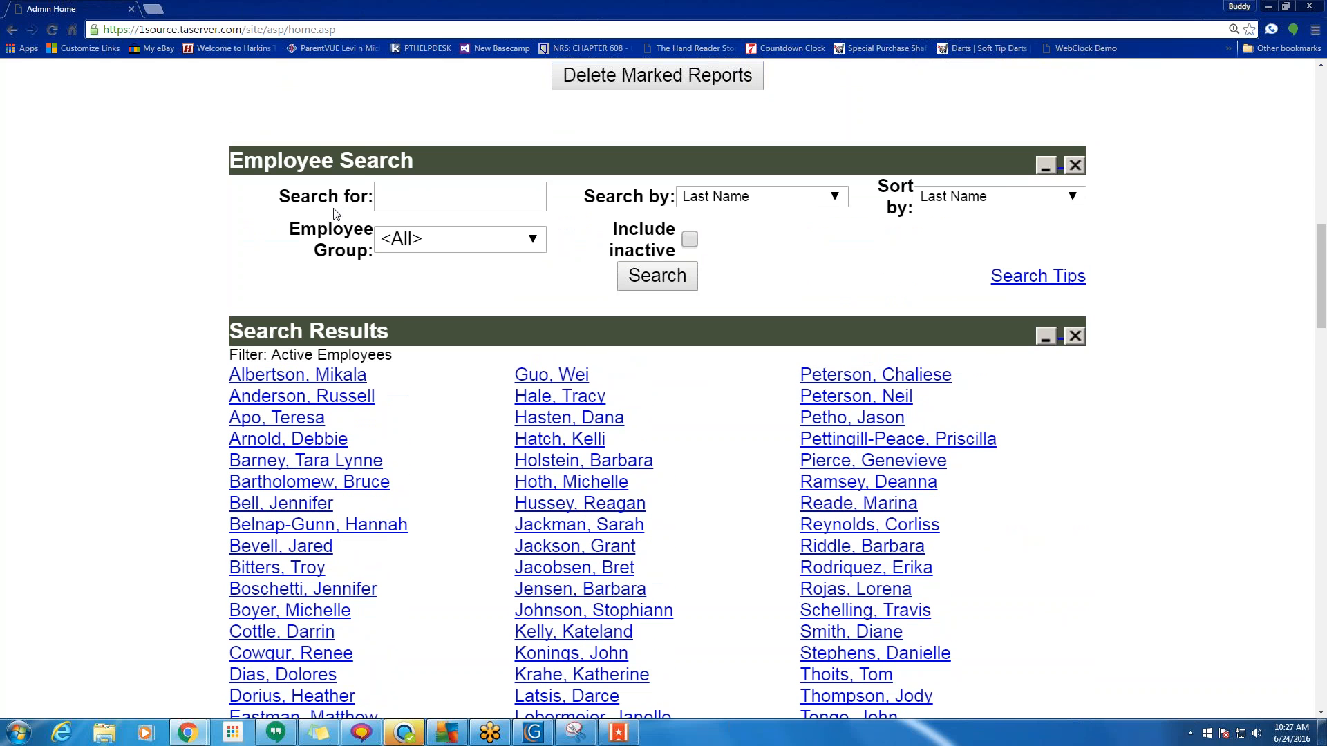
left_click(810, 202)
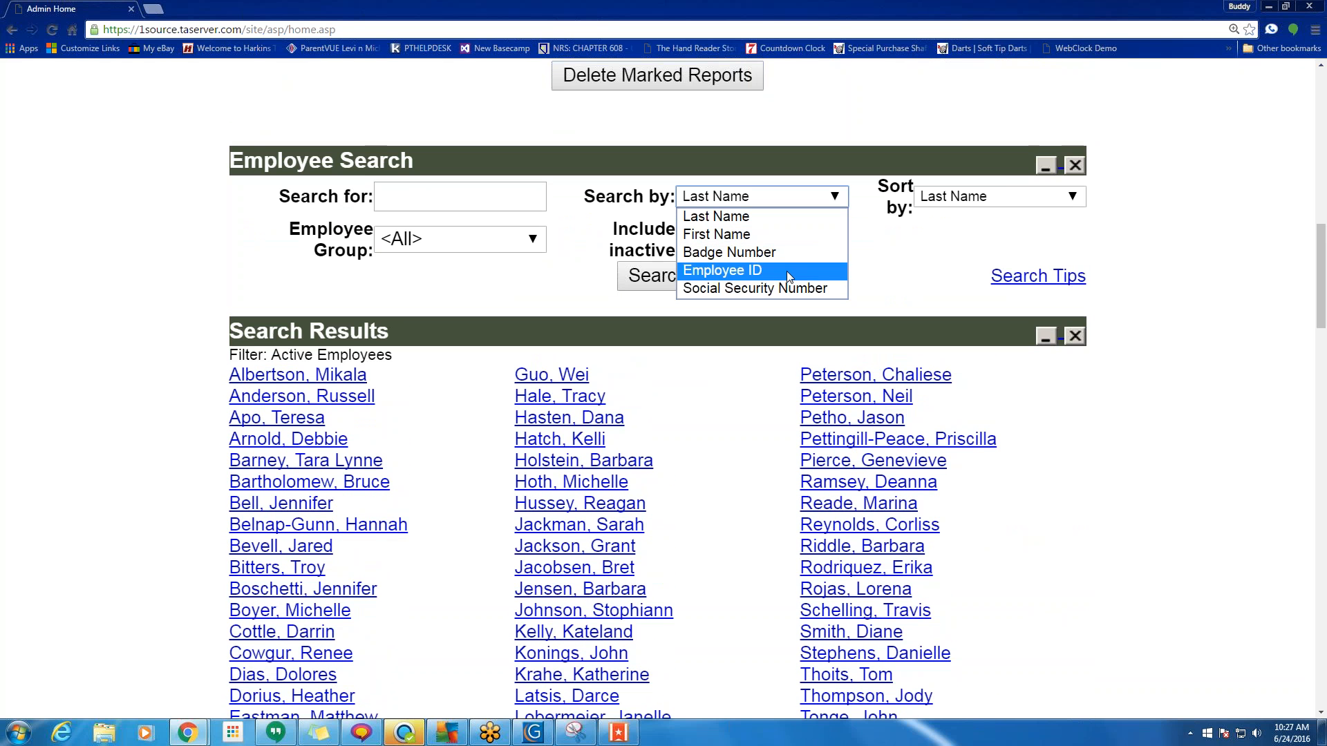
left_click(774, 215)
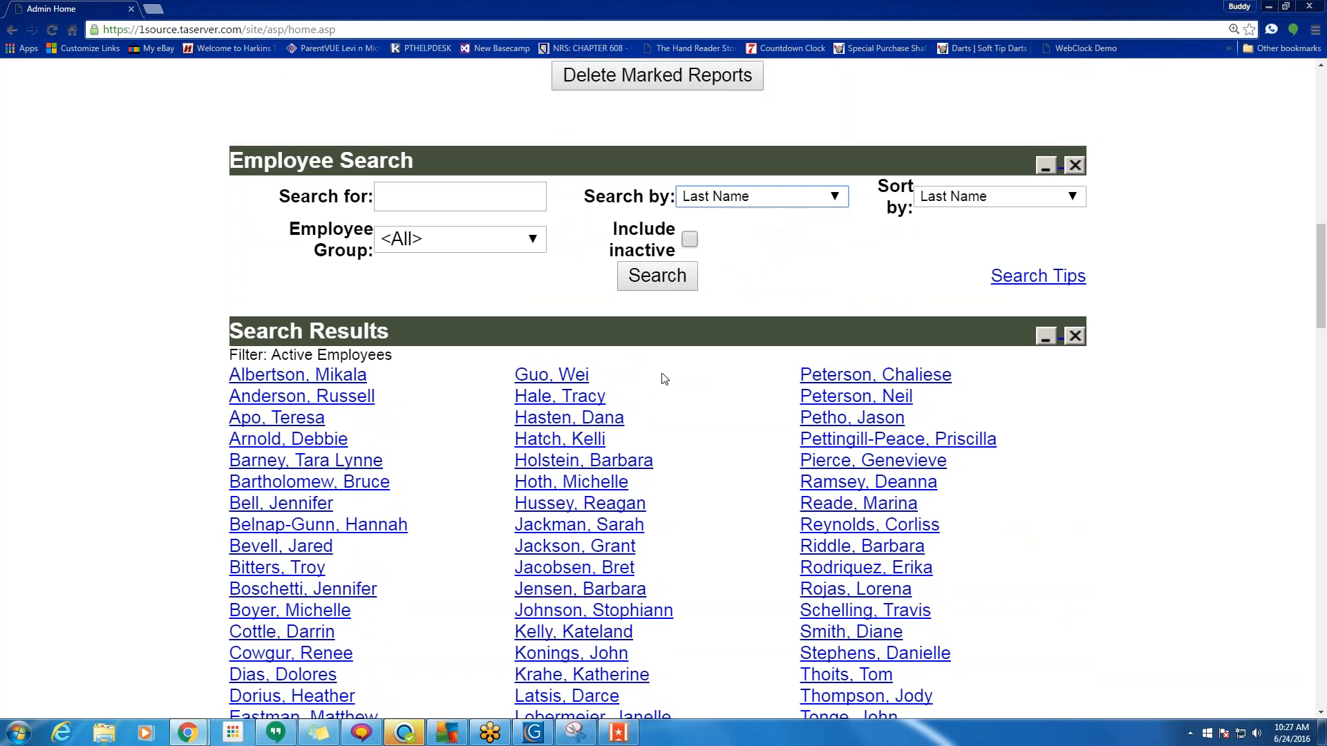
scroll(665, 380, "down", 10)
scroll(656, 387, "down", 4)
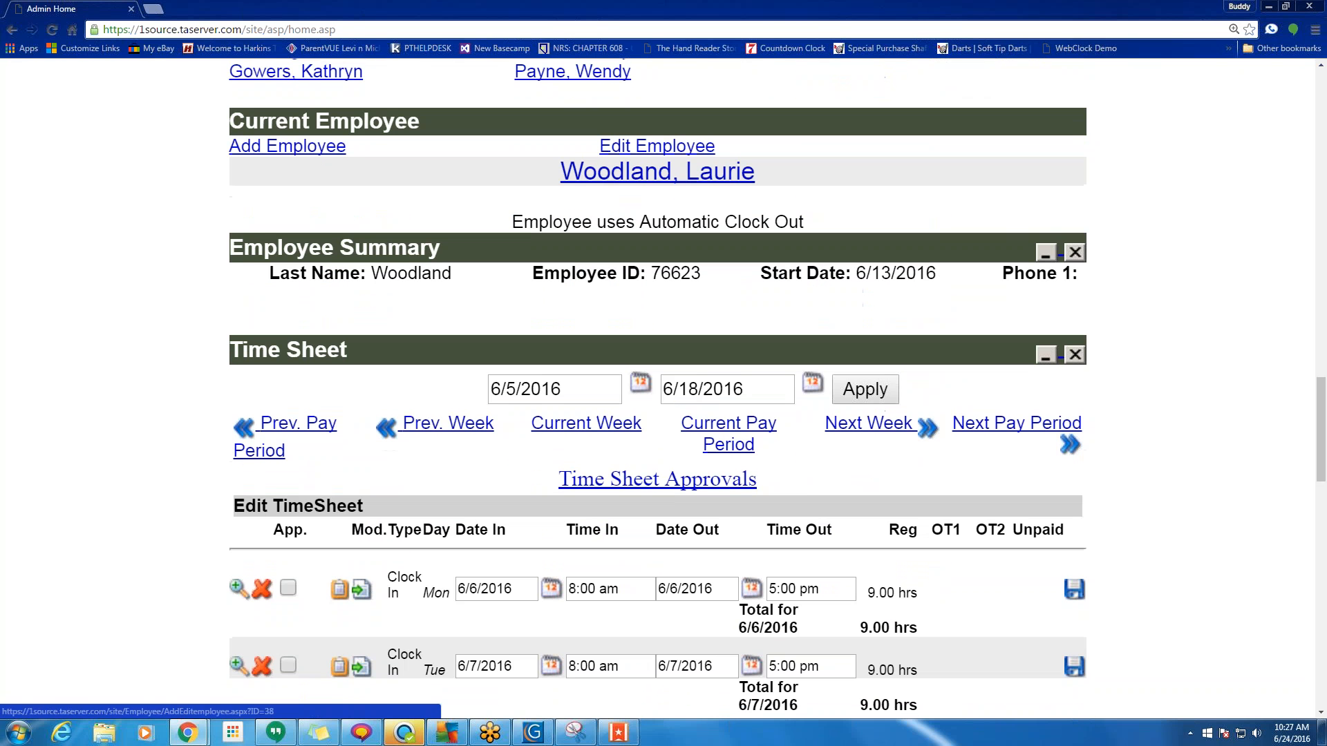
scroll(559, 152, "up", 5)
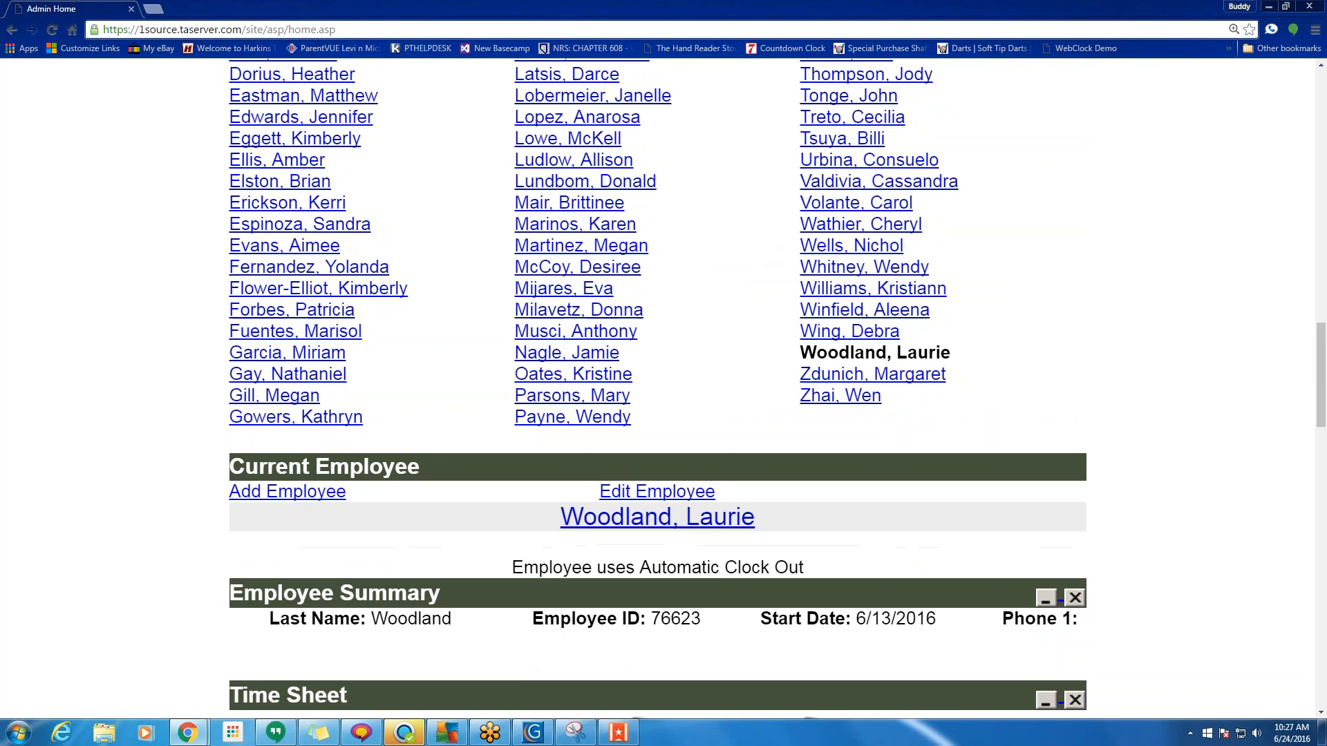
scroll(503, 282, "down", 4)
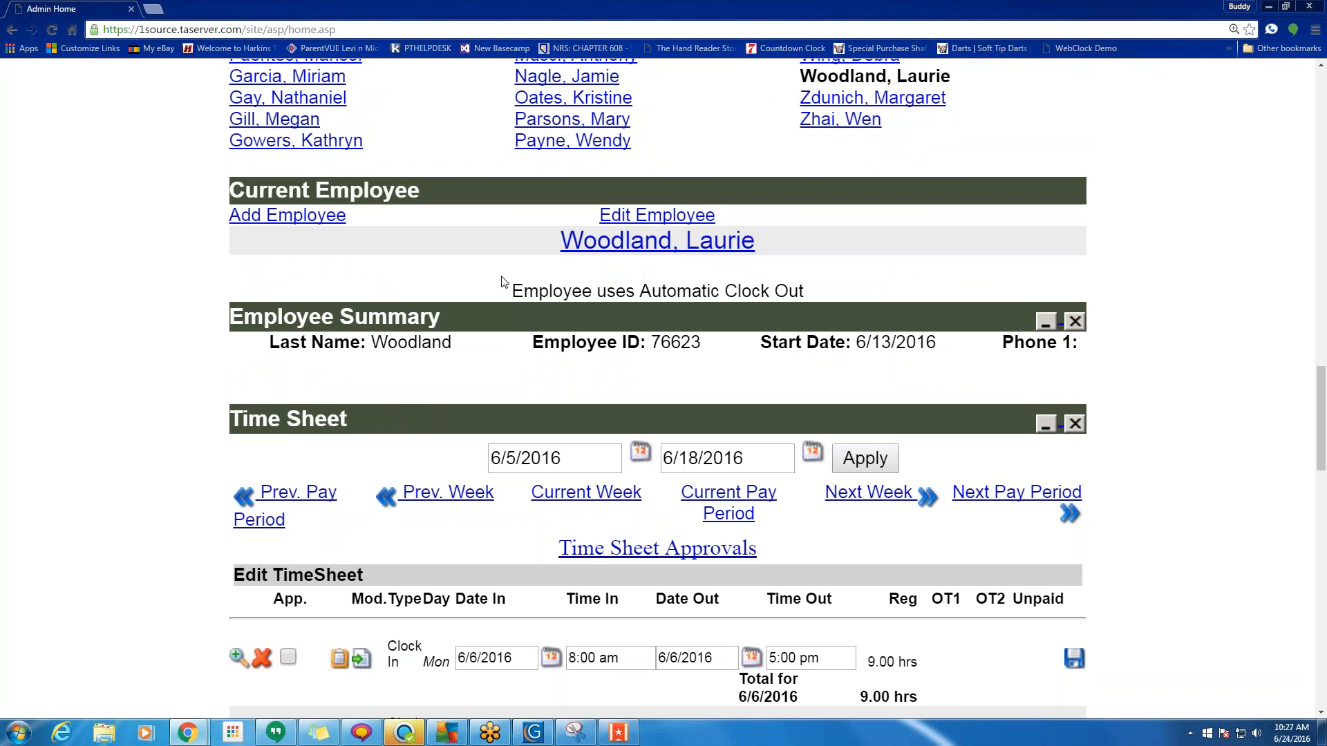
Open the current employee's maintenance record at Employee Defaults, with Corporate as the employee group.
left_click(656, 215)
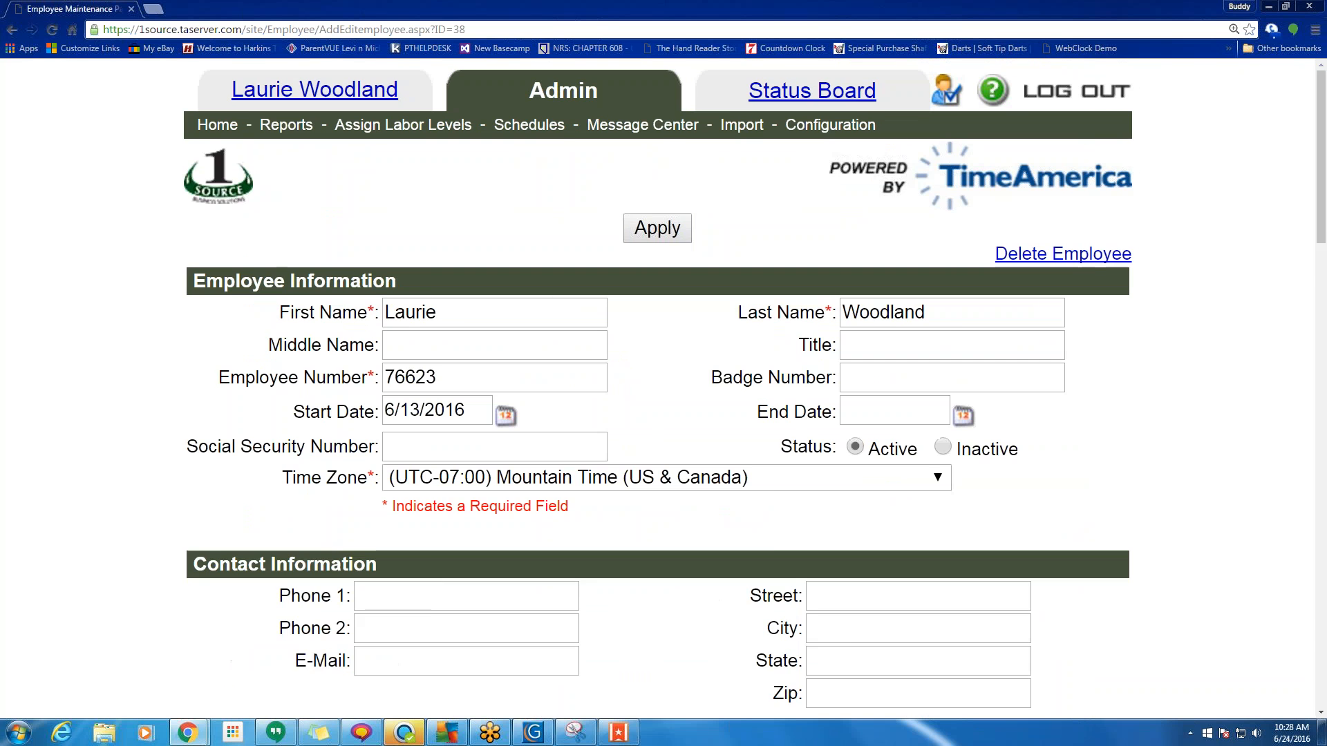
scroll(586, 354, "down", 5)
scroll(586, 359, "down", 4)
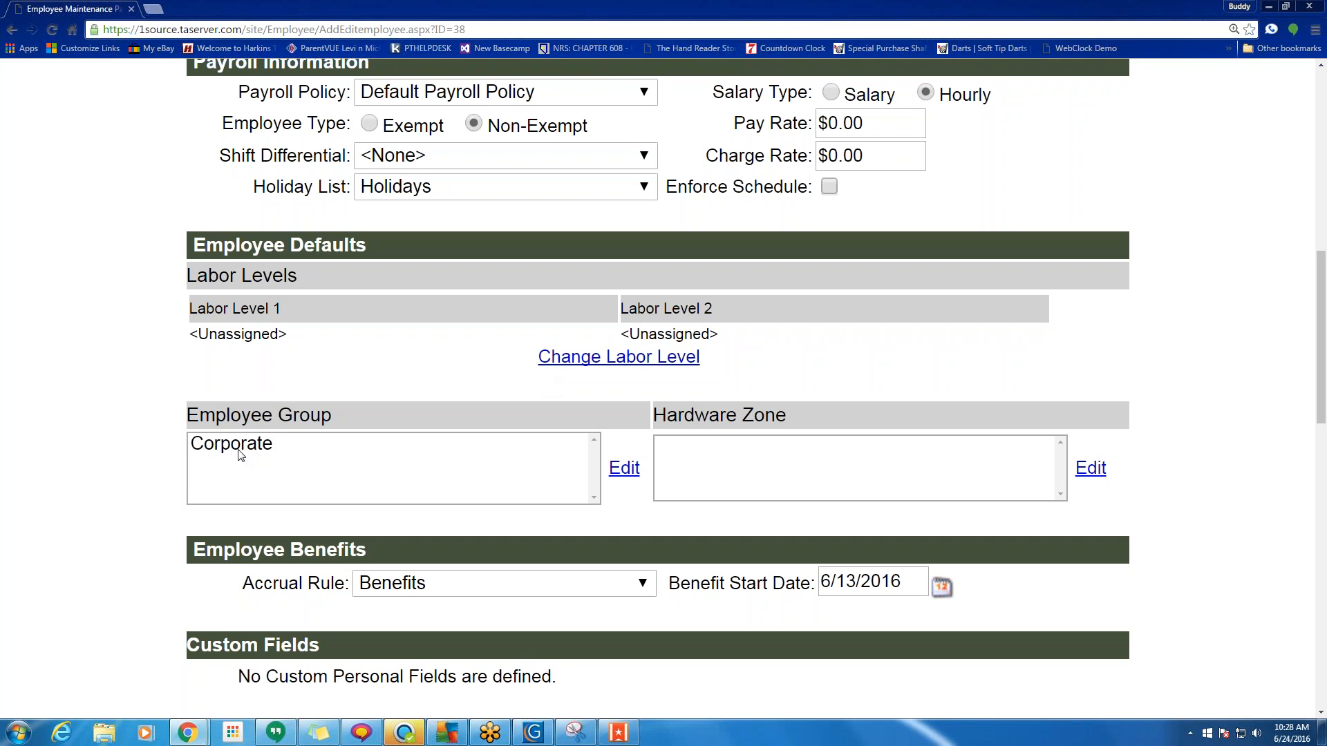
left_click(250, 448)
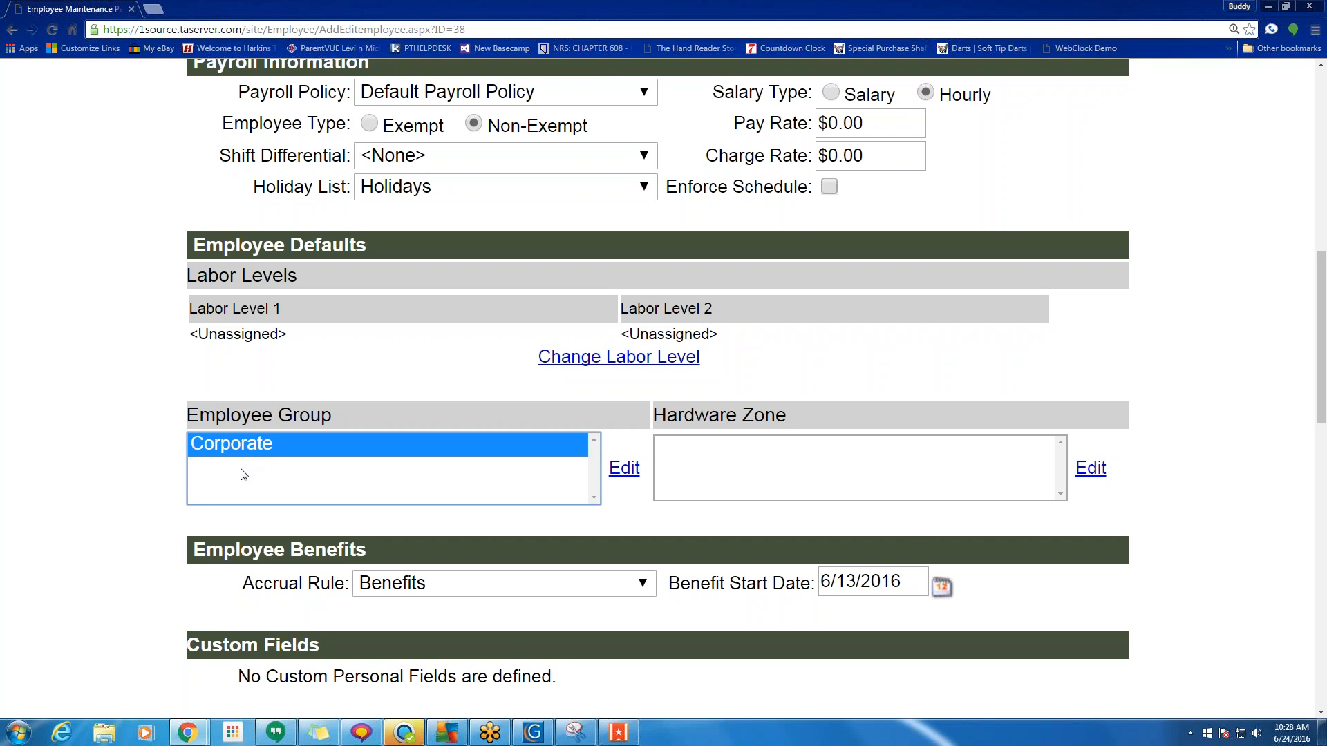
Review the group assignments, Corporate assigned and Futura Medical Clinic unassigned, and close without changes.
left_click(622, 470)
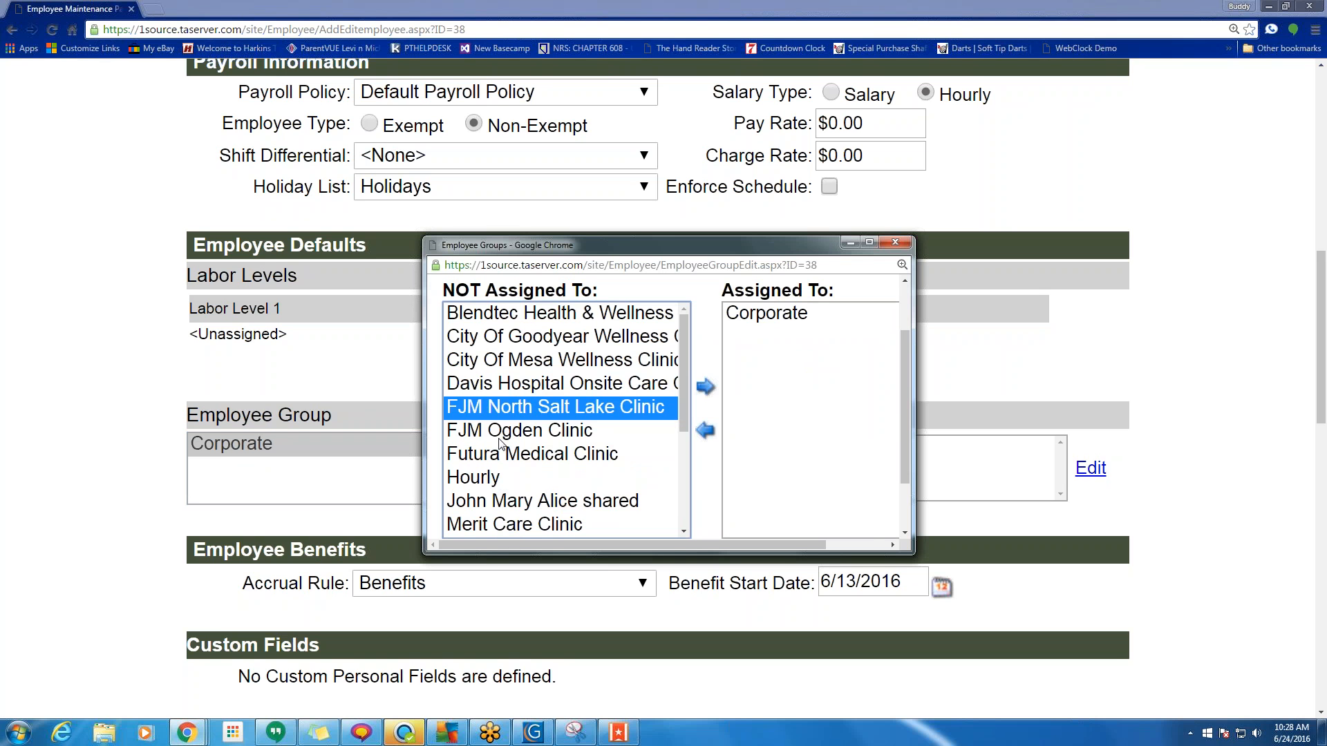
left_click(790, 313)
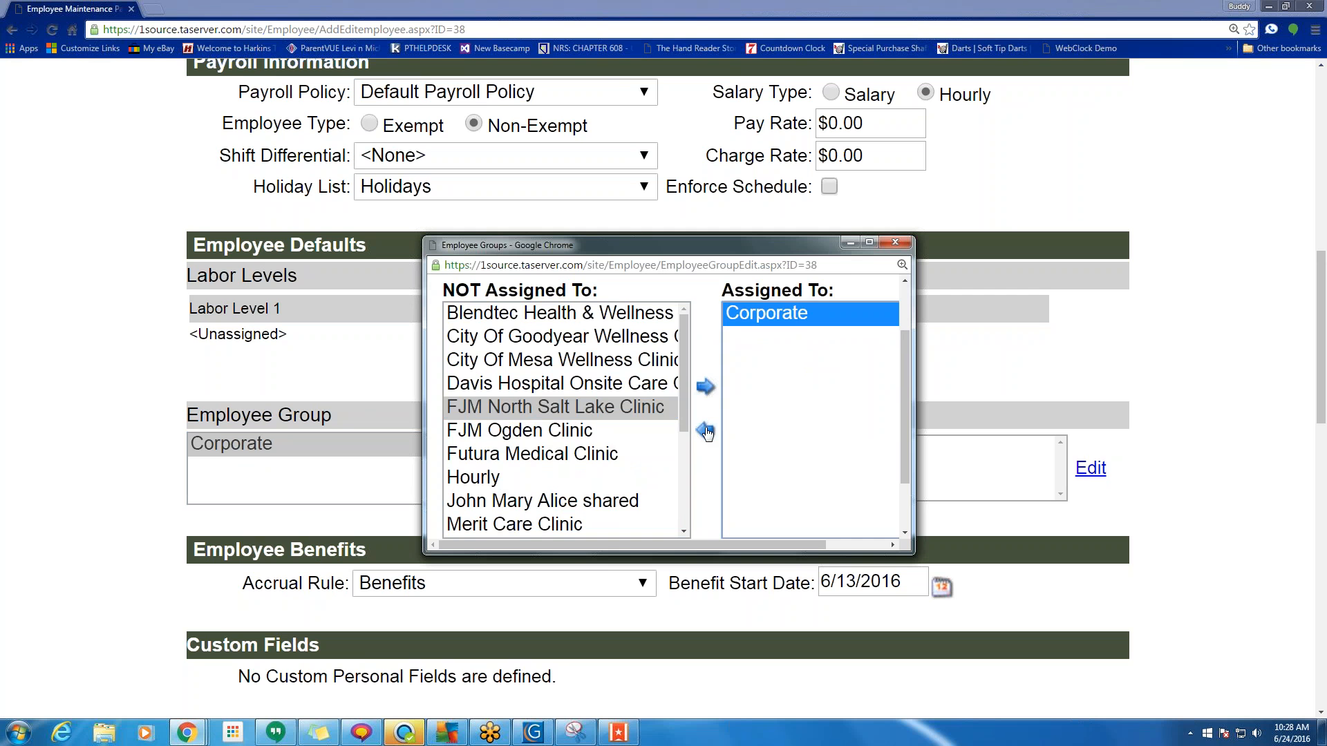
left_click(467, 456)
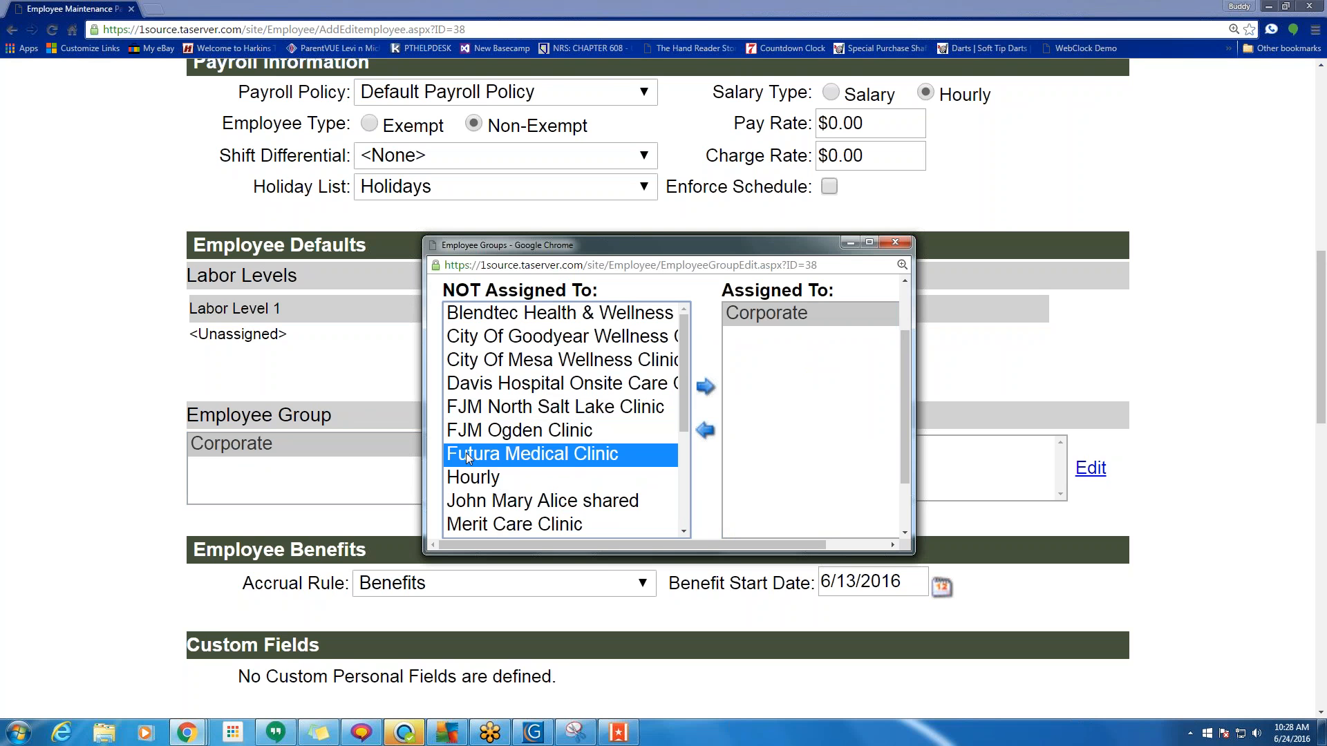
left_click(896, 244)
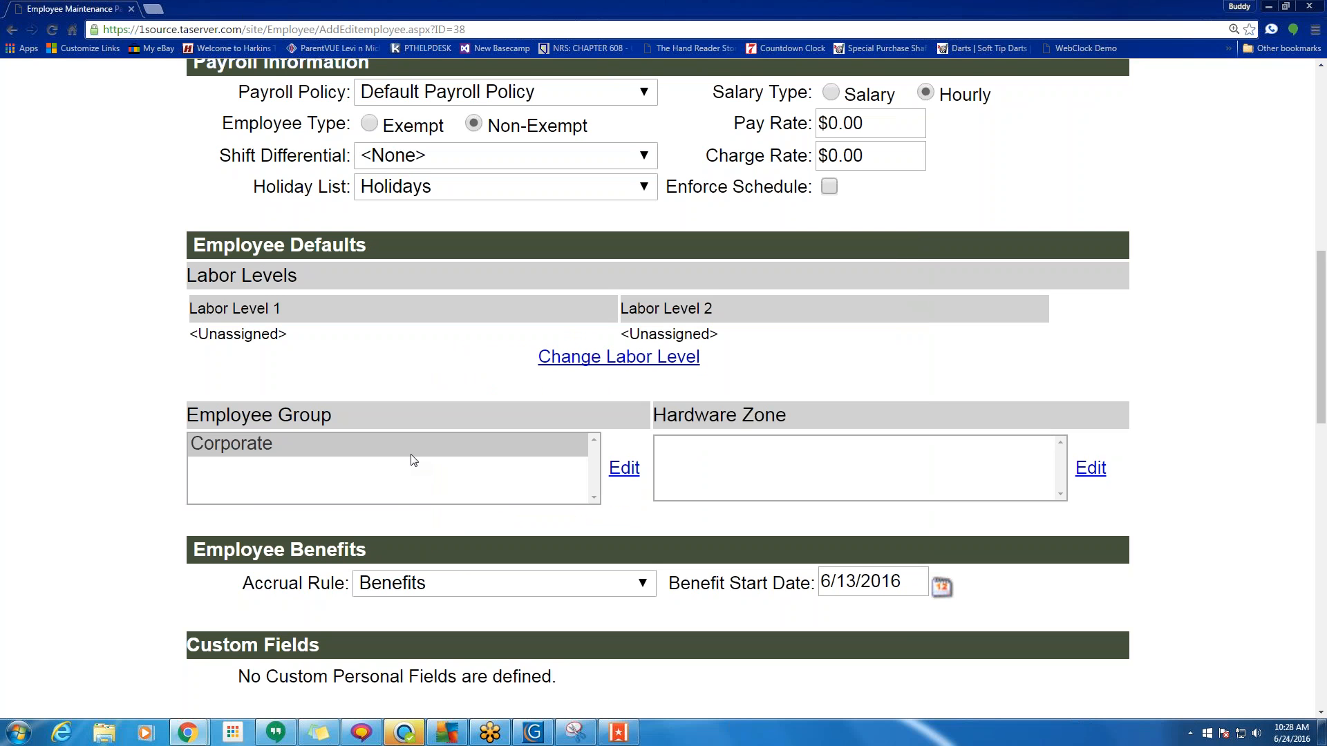
scroll(413, 461, "down", 1)
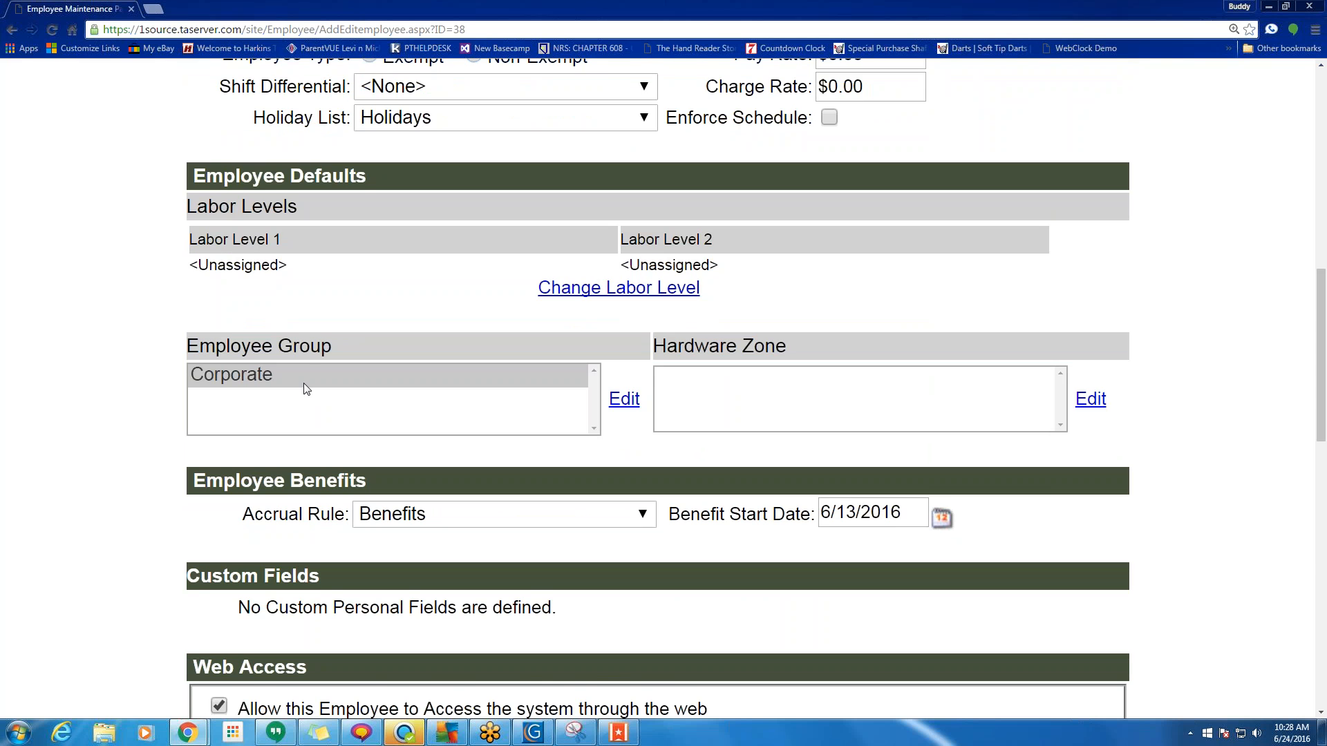
Try the Managers feature access template and review its manager group permissions.
scroll(307, 389, "down", 7)
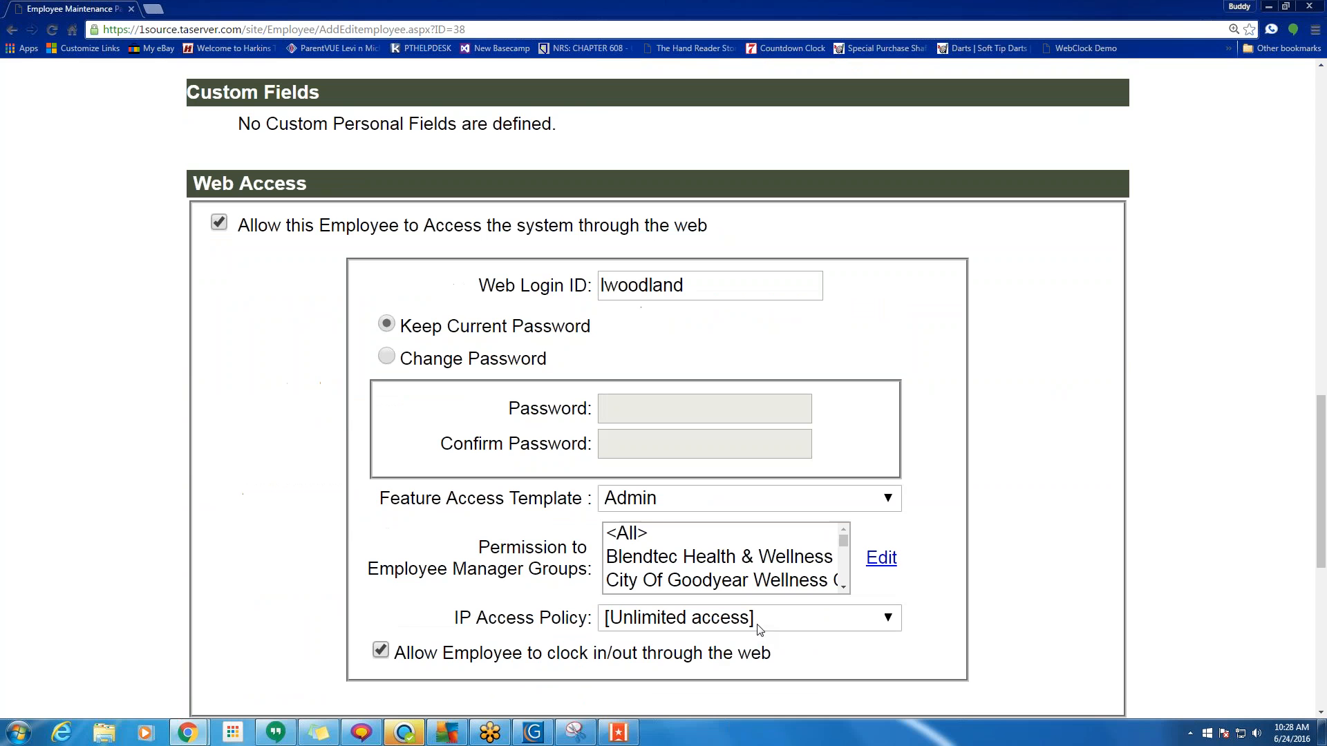
left_click(852, 509)
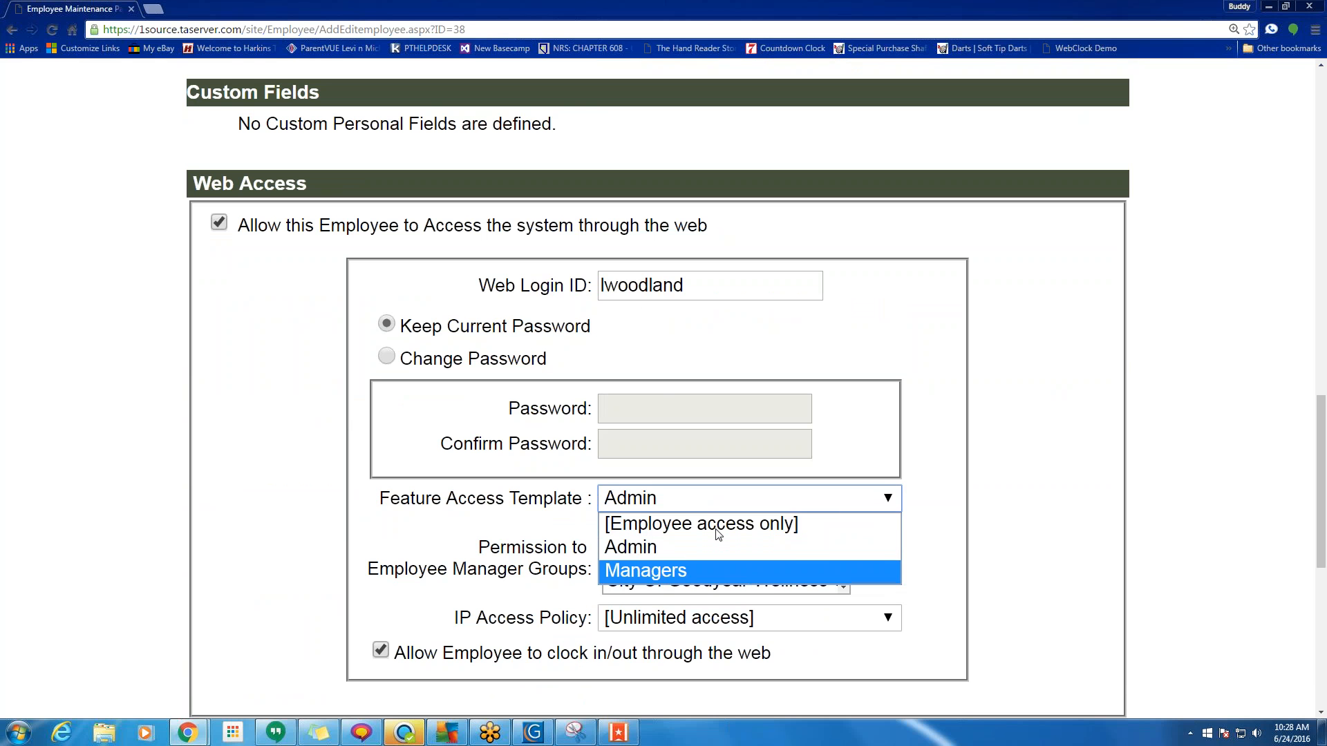
left_click(686, 570)
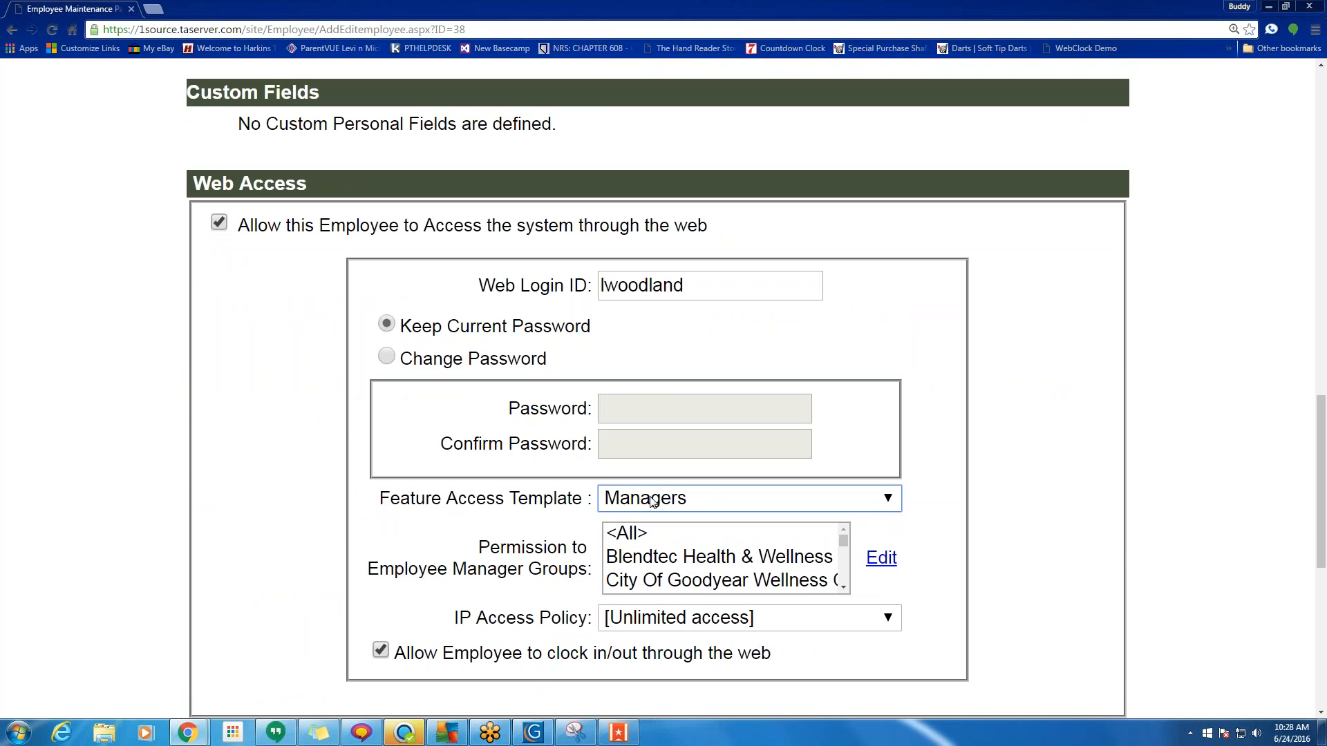
scroll(539, 428, "up", 4)
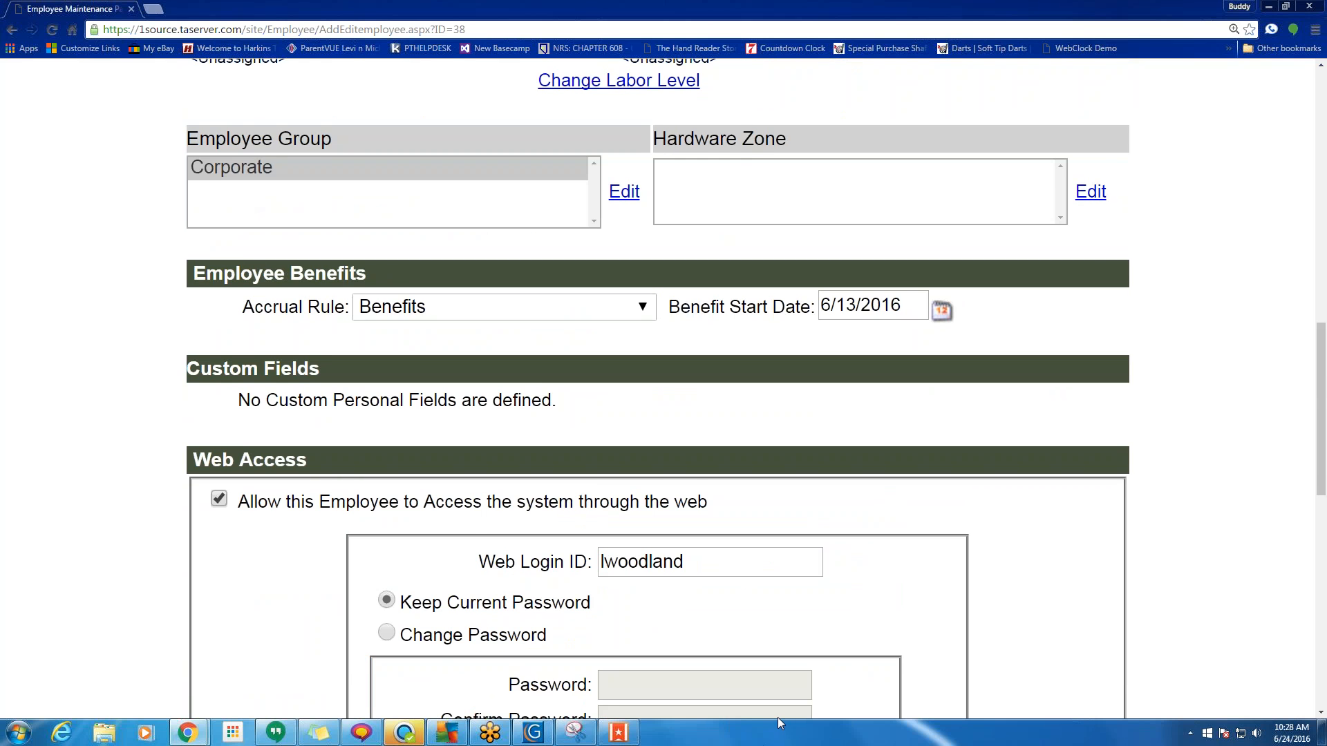
scroll(670, 503, "down", 5)
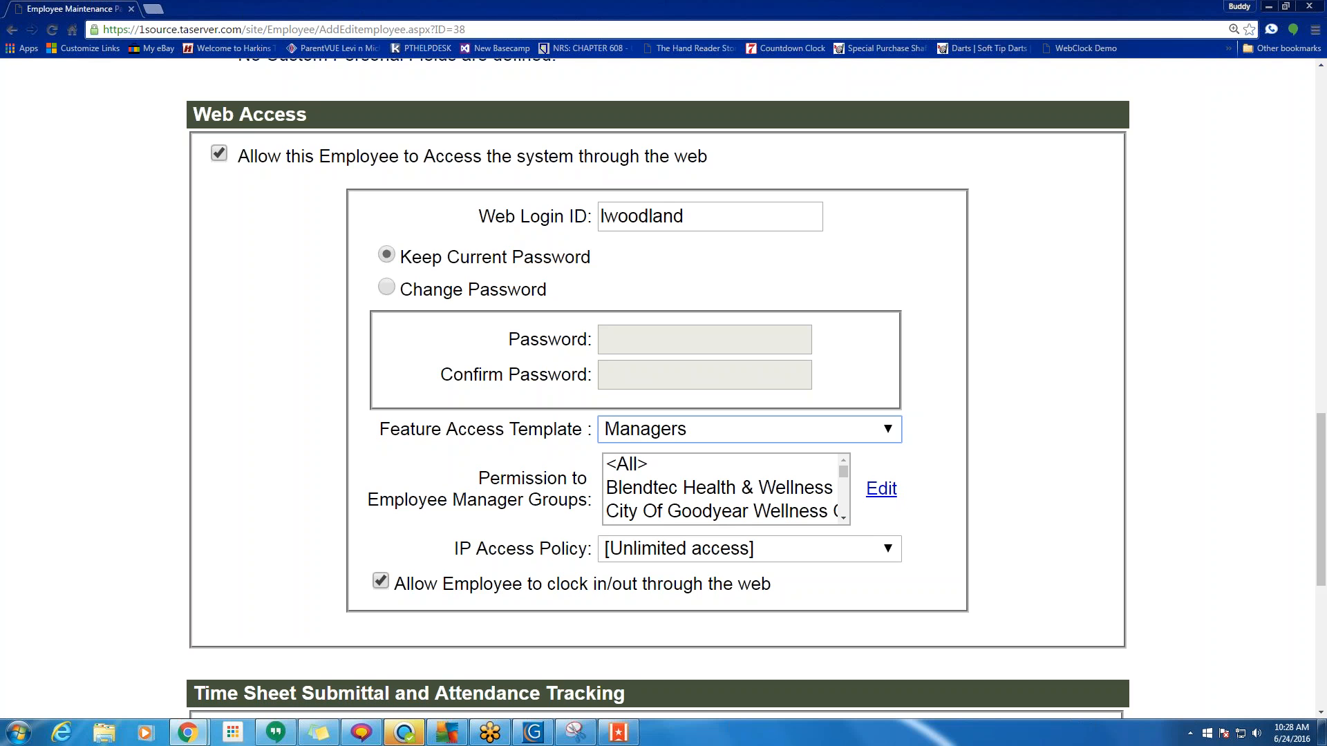
left_click(881, 488)
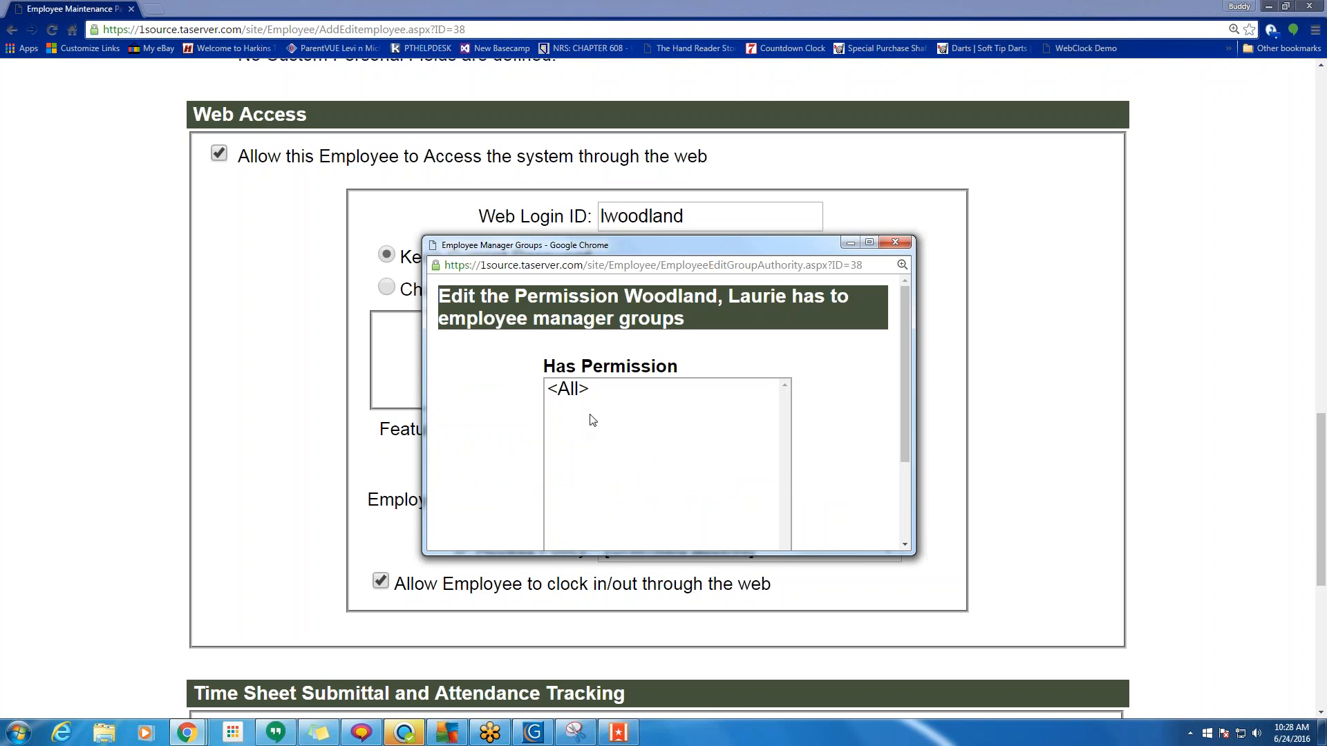
scroll(593, 420, "down", 3)
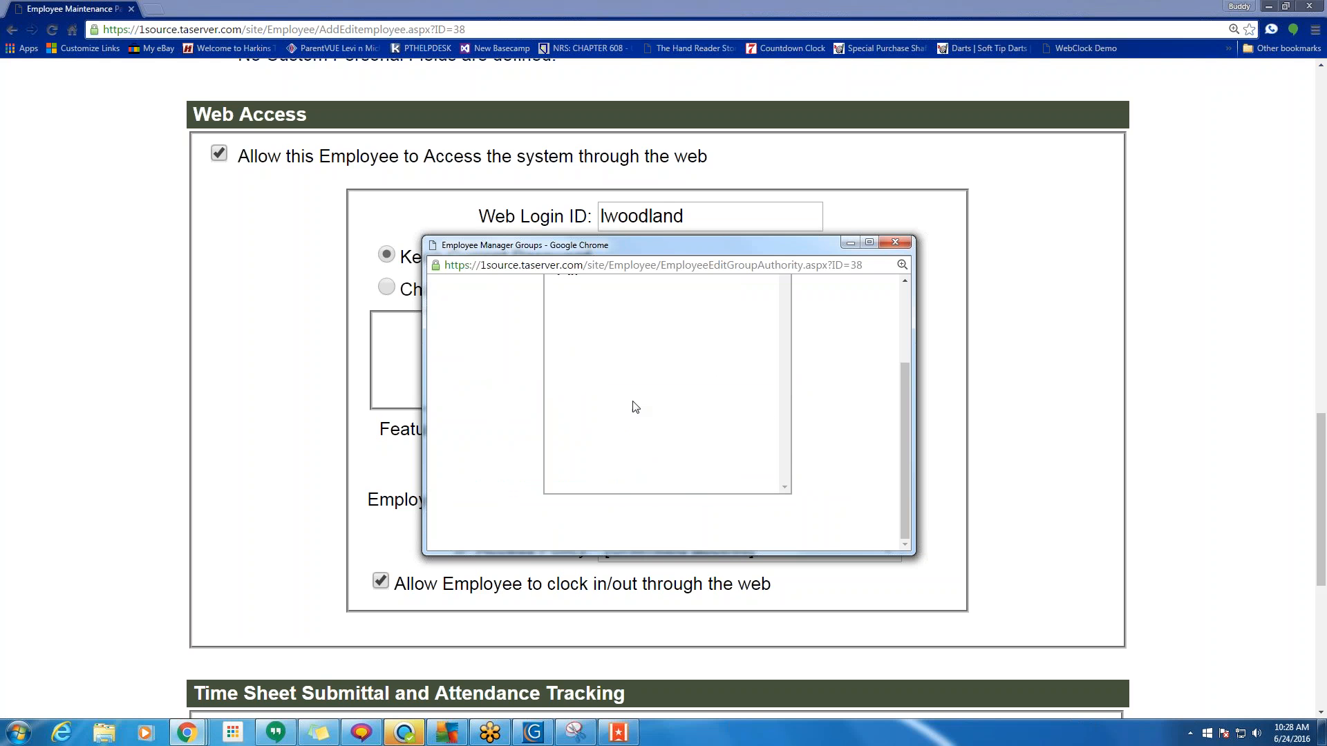
left_click(896, 242)
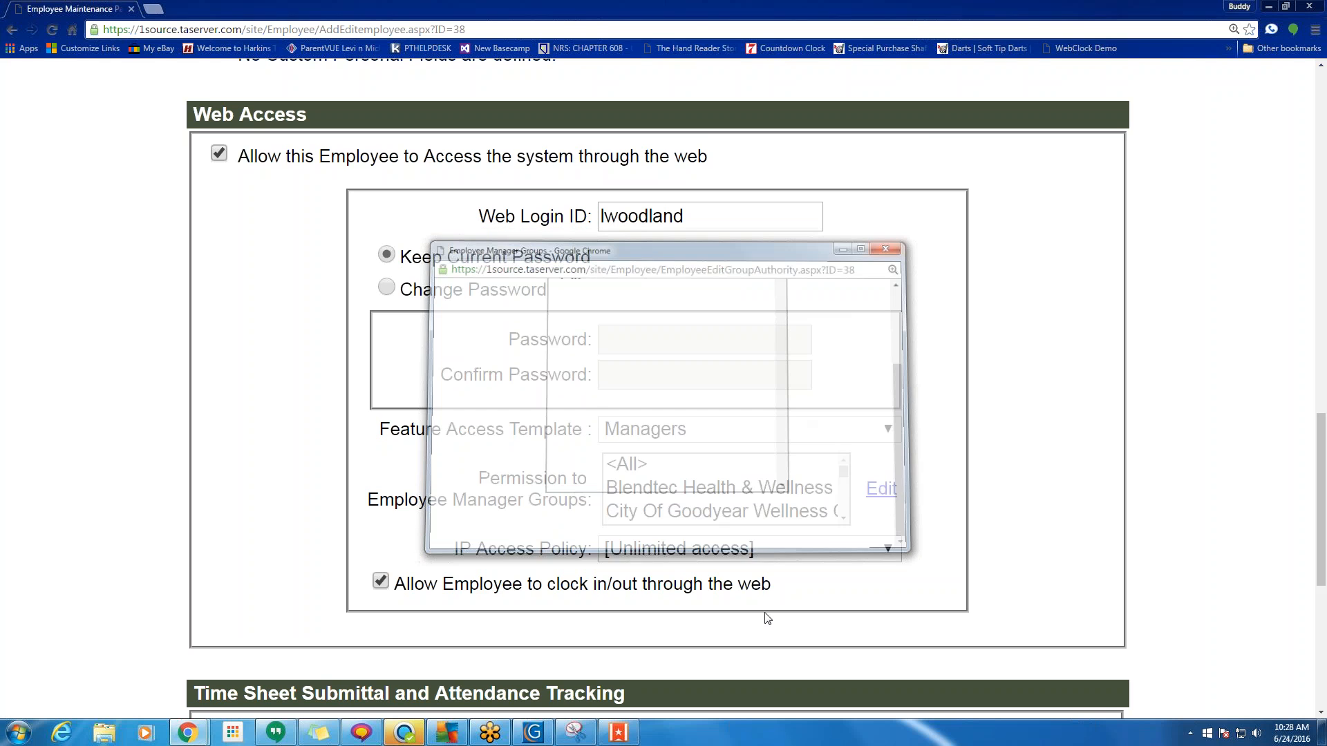
Set the feature access template back to Admin and return to the admin home page.
left_click(734, 431)
left_click(662, 480)
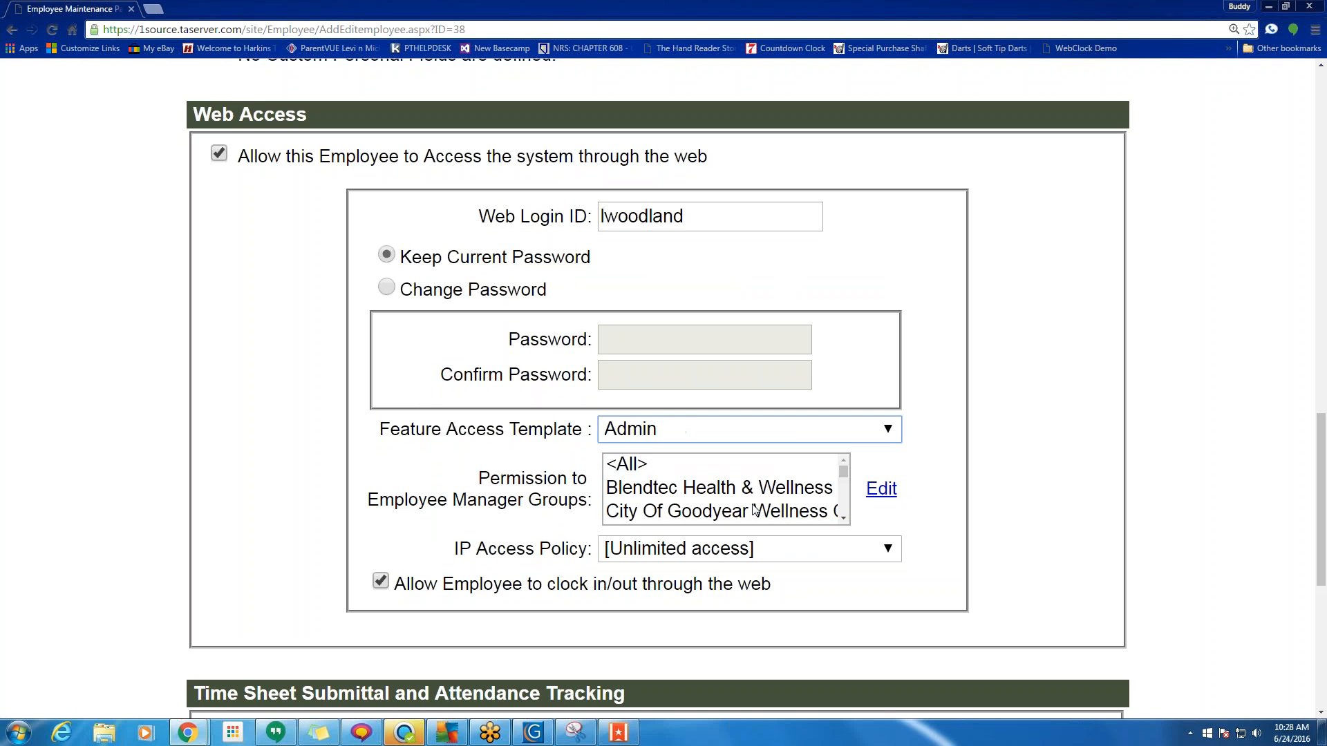
left_click(955, 457)
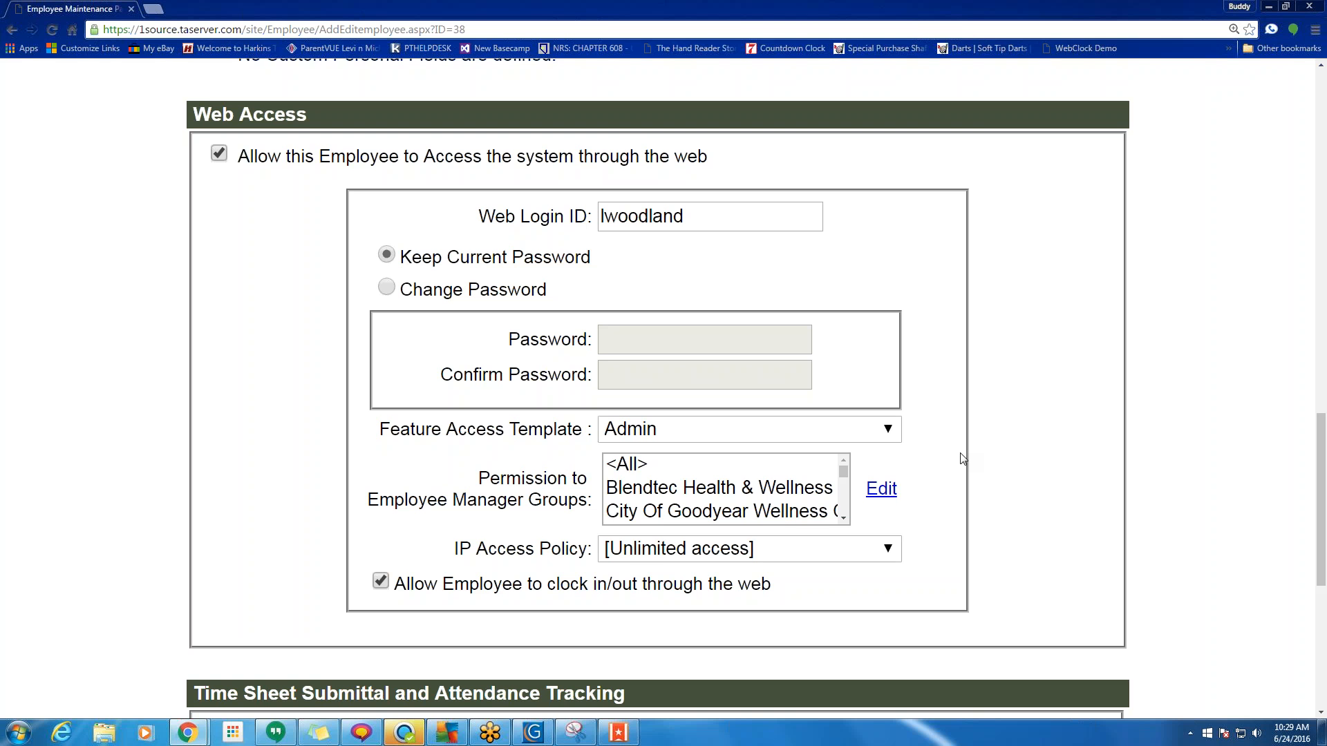
scroll(962, 459, "up", 15)
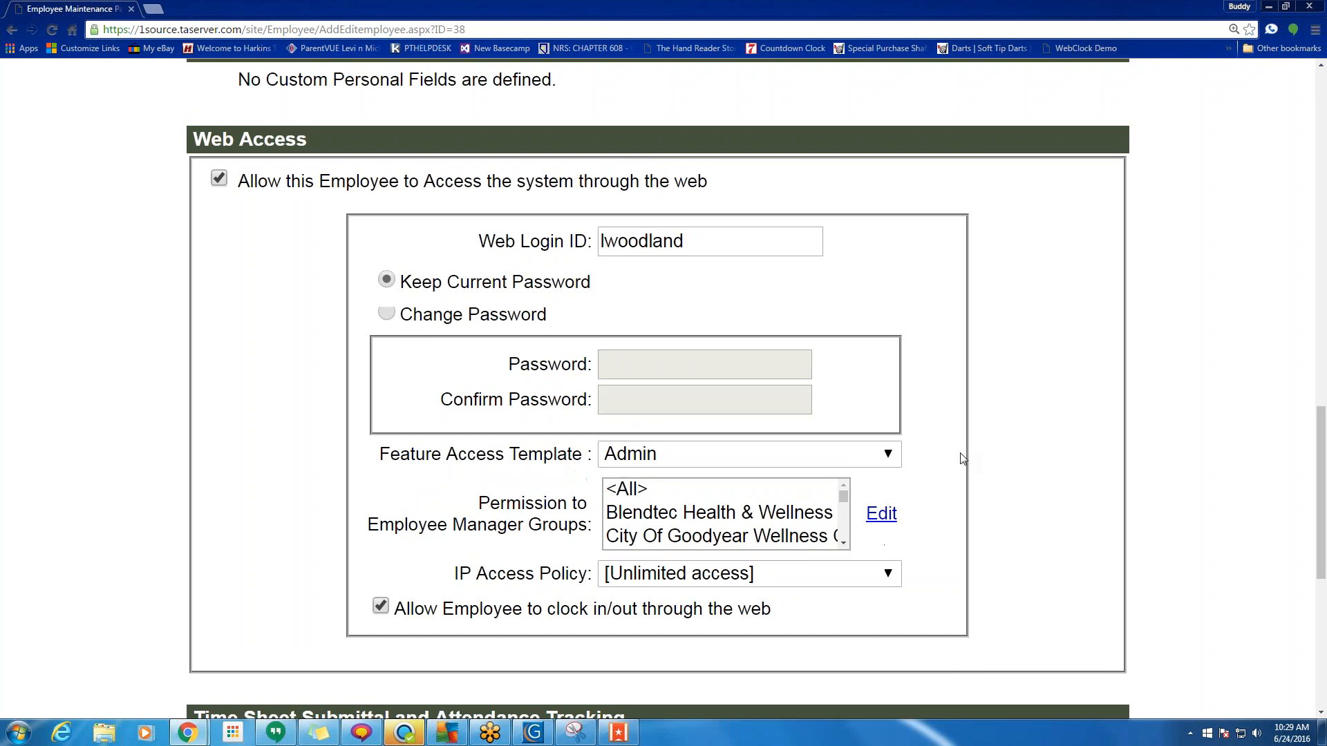
scroll(963, 459, "up", 4)
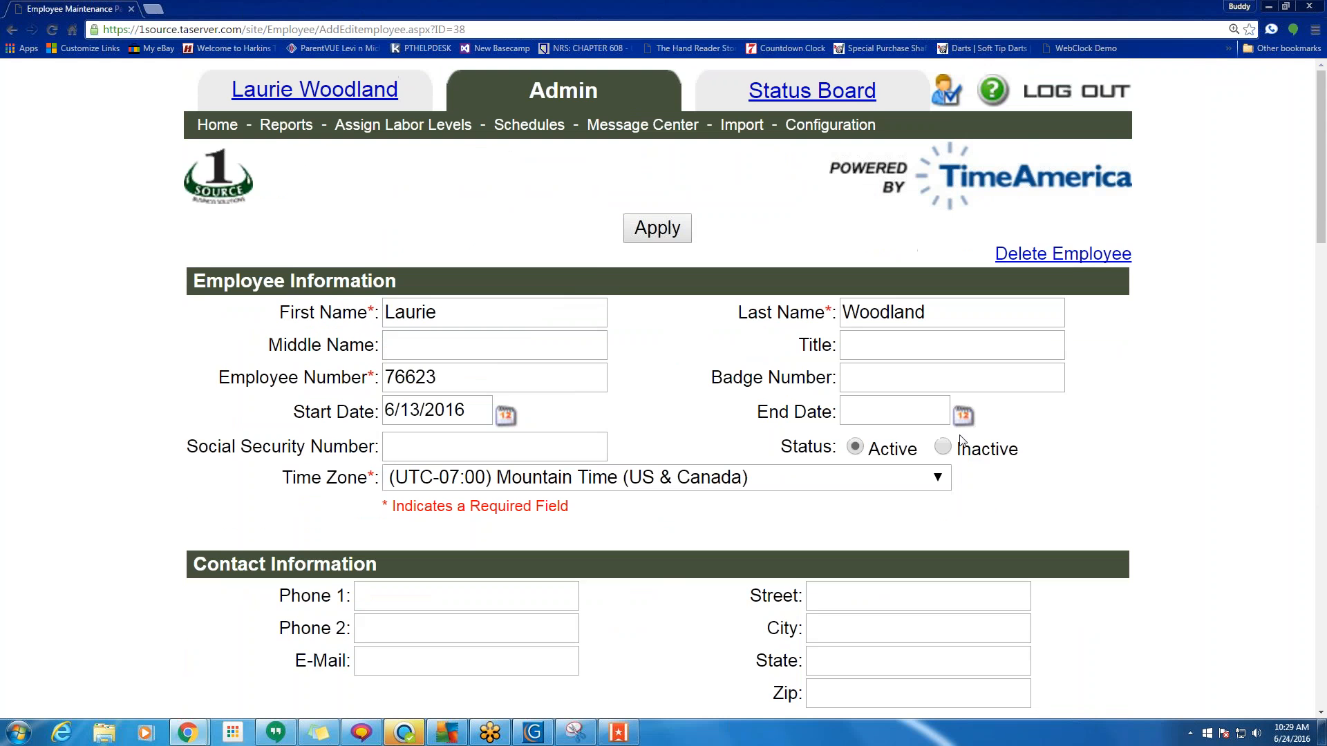
left_click(217, 128)
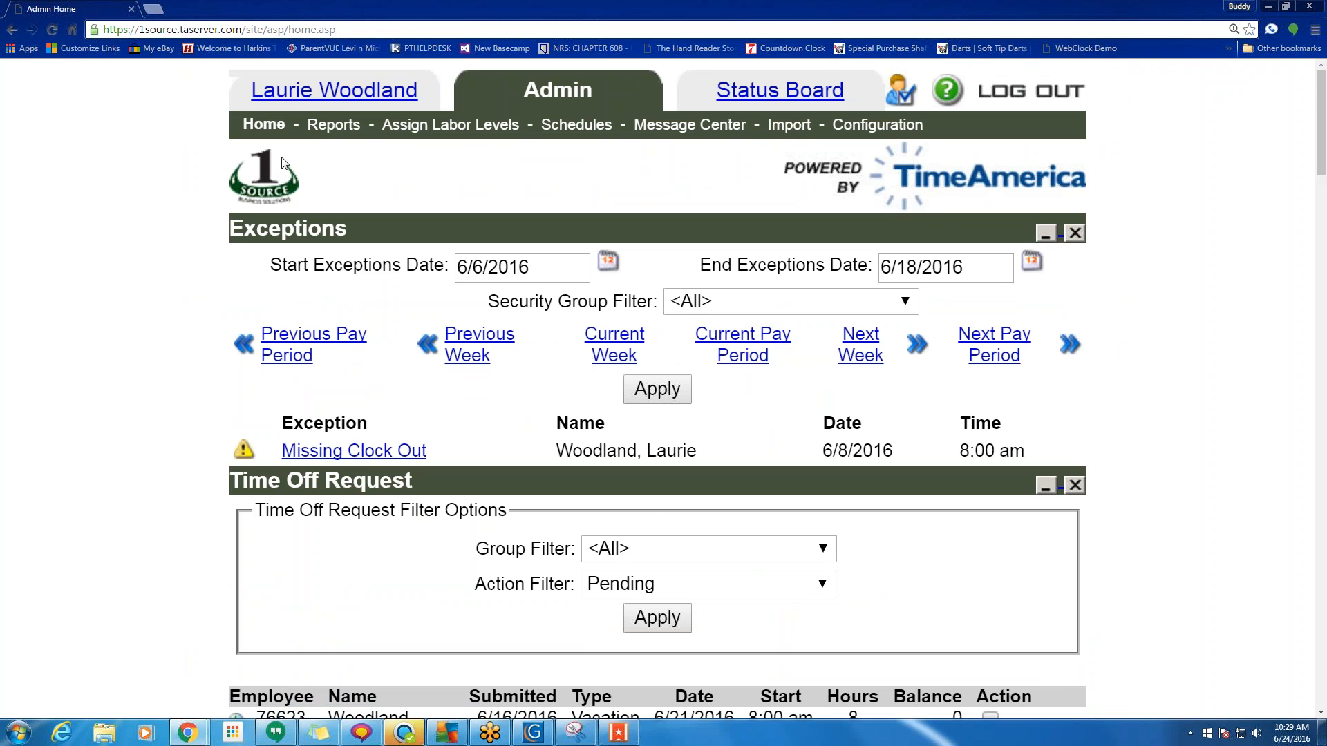
Open Configuration and go to Employee Group Members under the Security section.
left_click(877, 125)
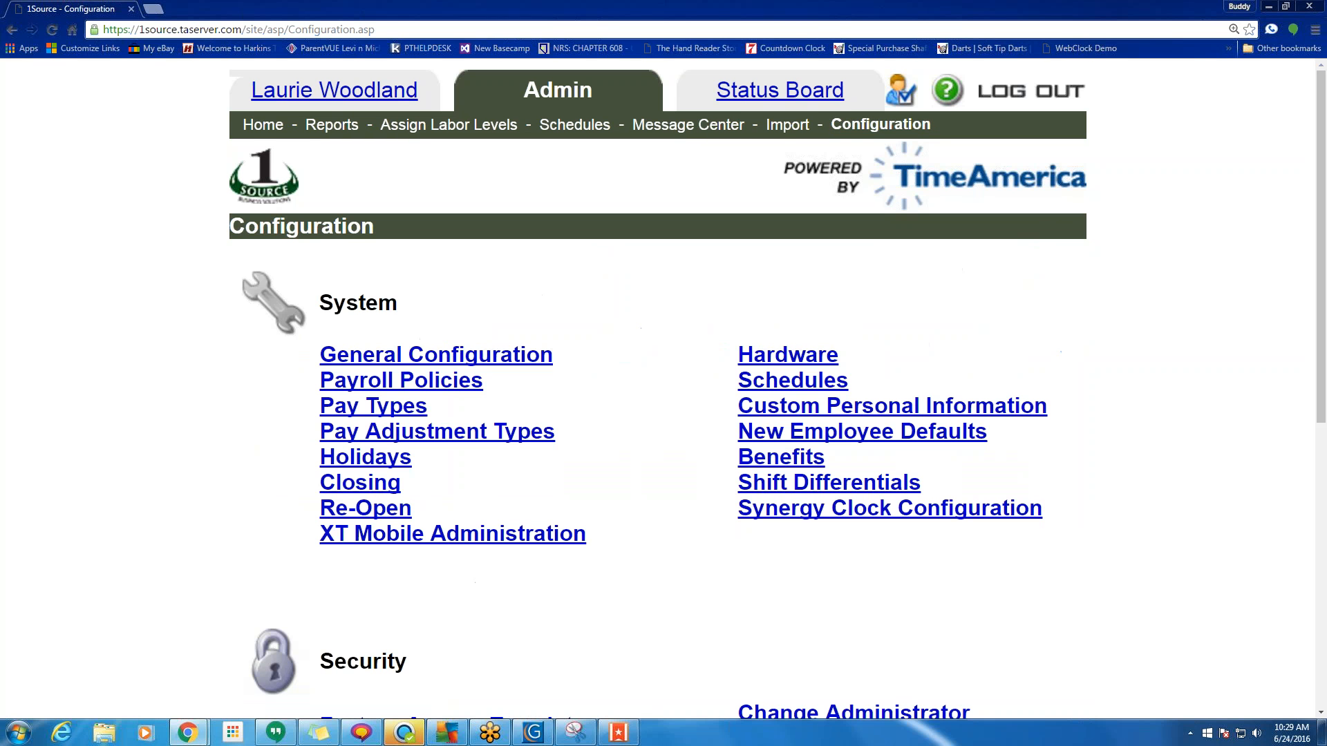
left_click_drag(935, 133, 839, 127)
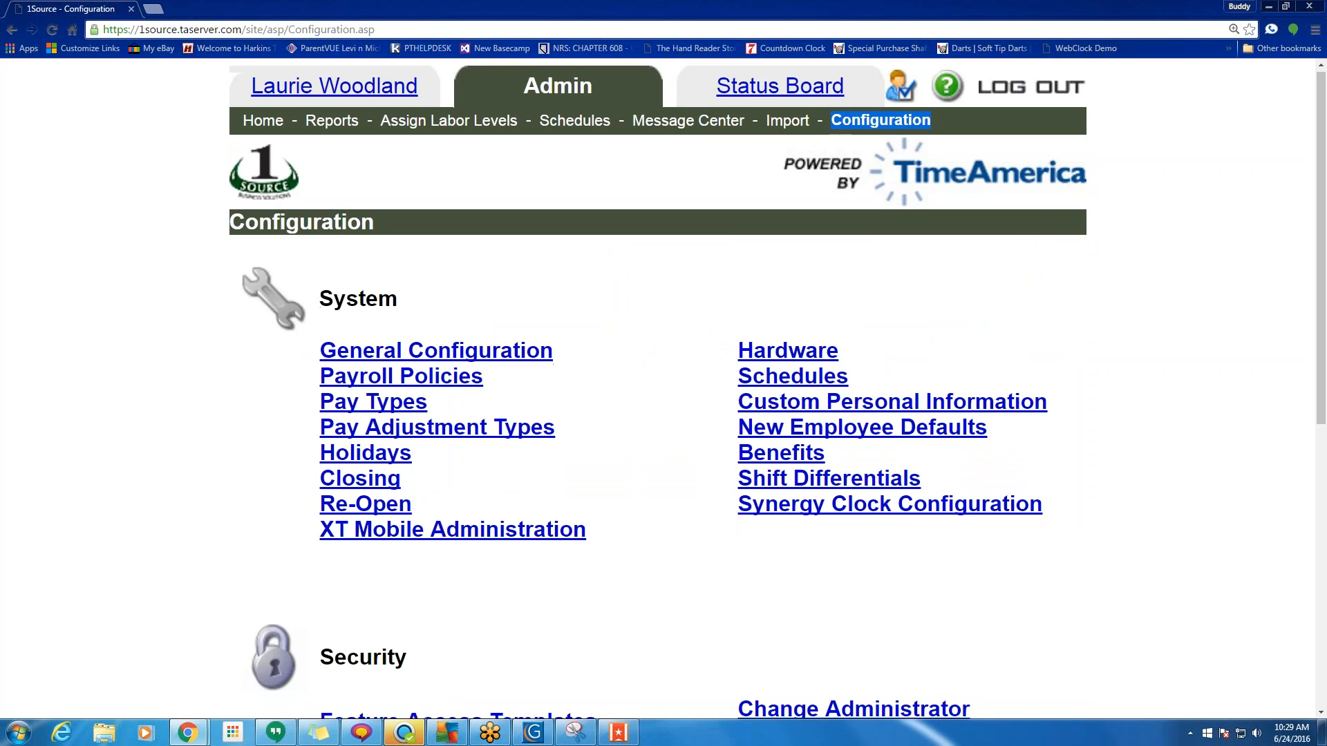
scroll(723, 258, "down", 4)
left_click_drag(614, 502, 267, 472)
left_click(388, 492)
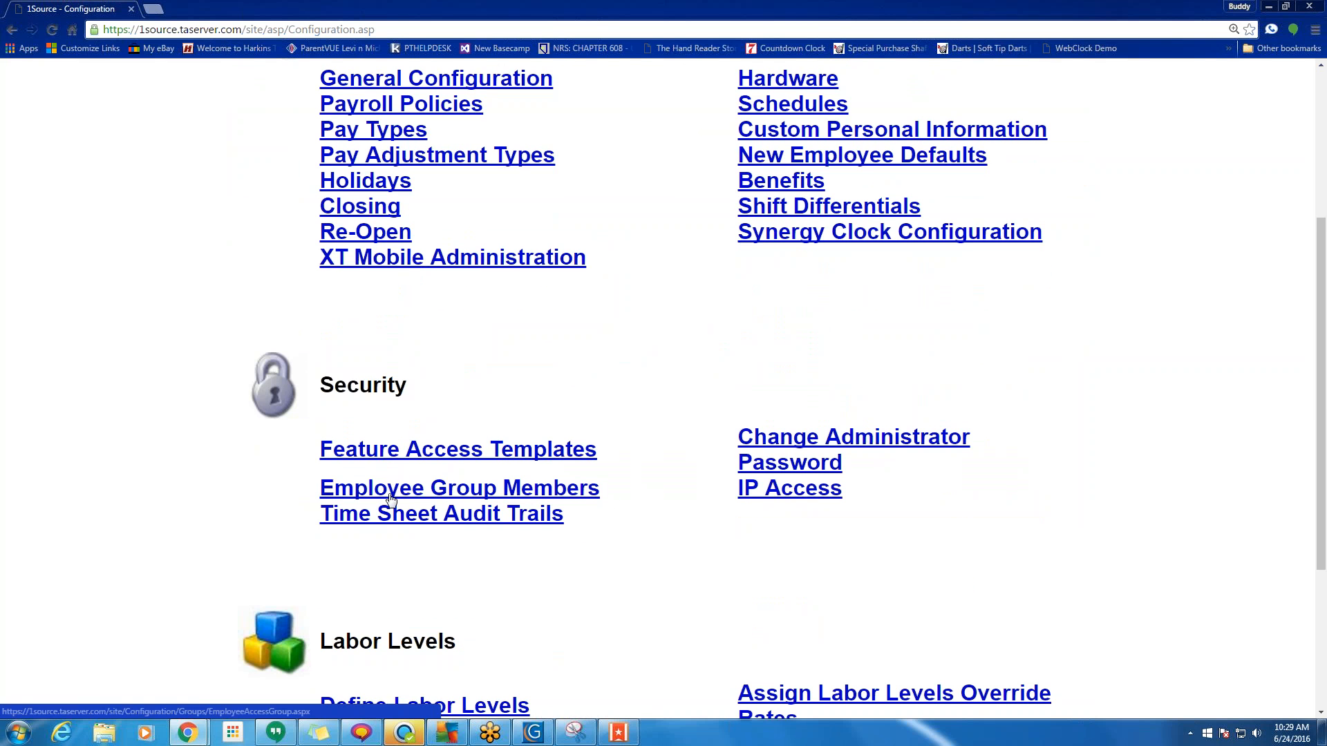
Review Blendtec Health & Wellness's three selected employees, then return to the admin home page.
scroll(464, 526, "down", 3)
scroll(464, 525, "down", 4)
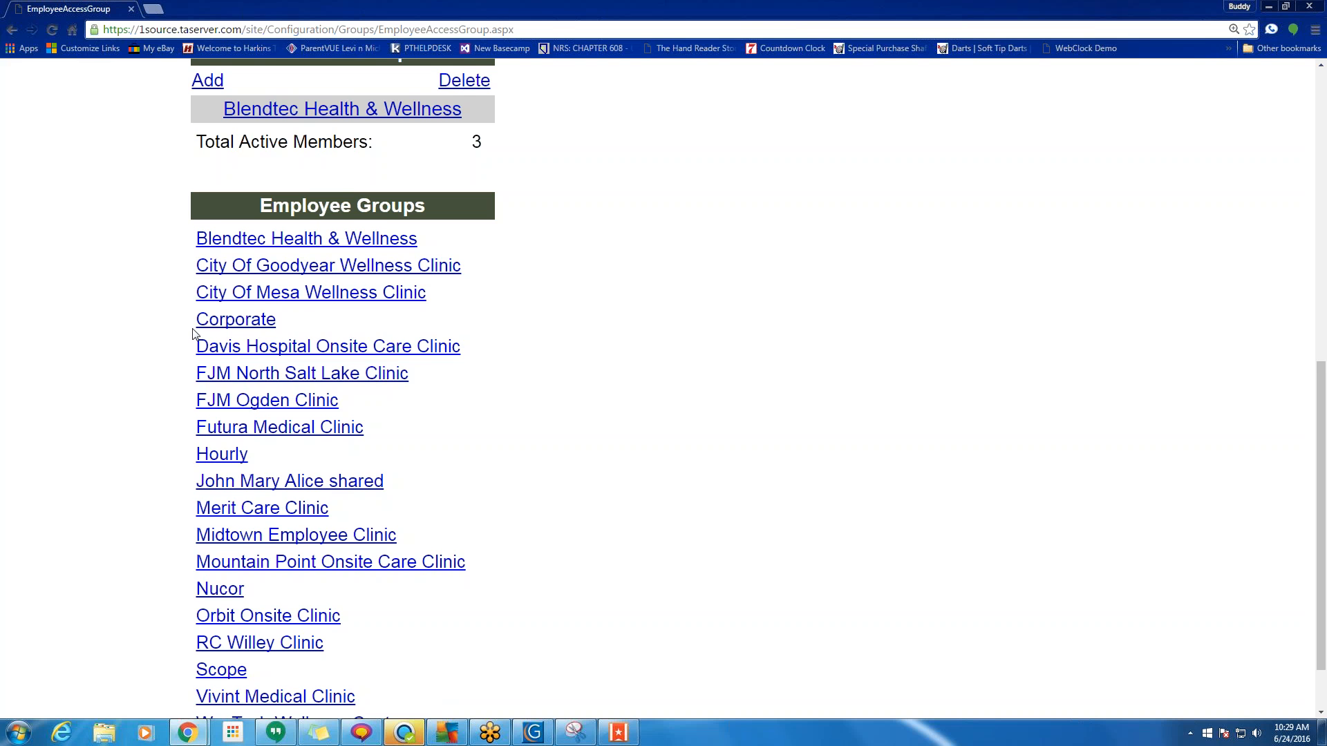
left_click_drag(193, 324, 424, 373)
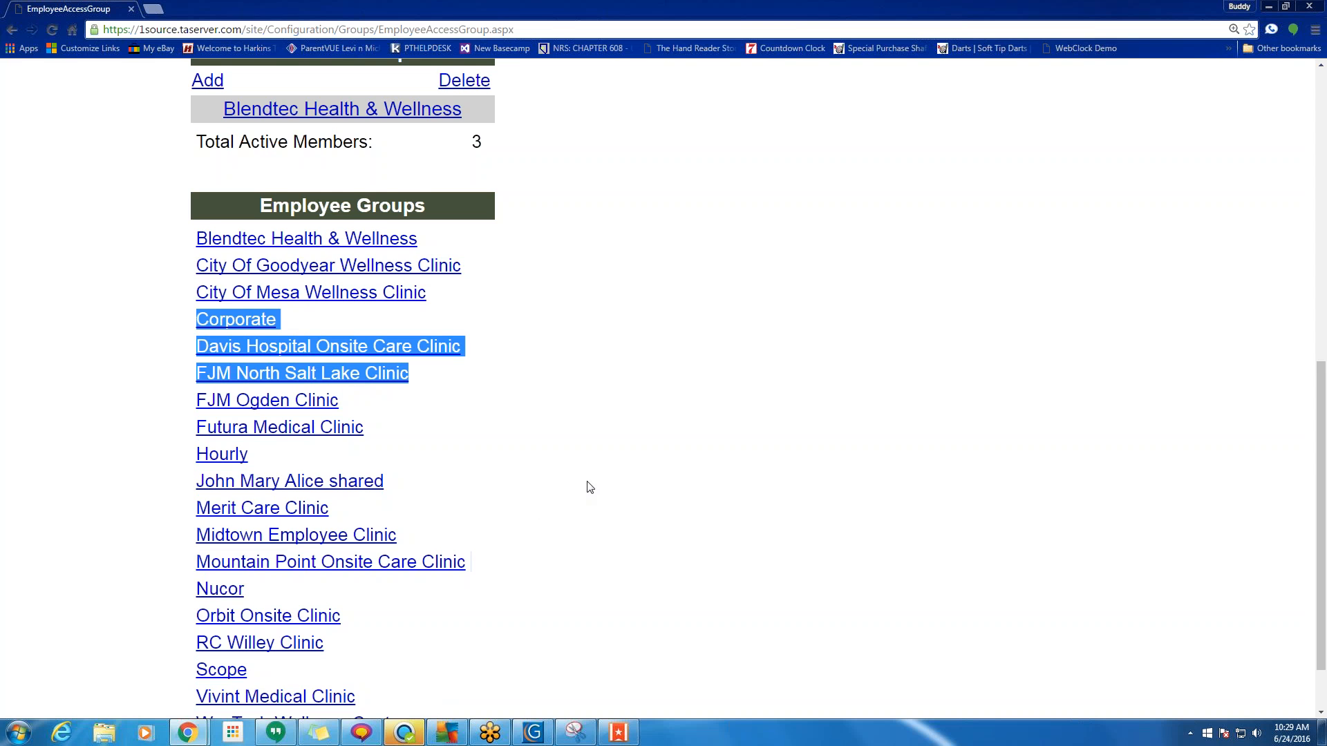
scroll(587, 489, "up", 3)
scroll(695, 348, "up", 5)
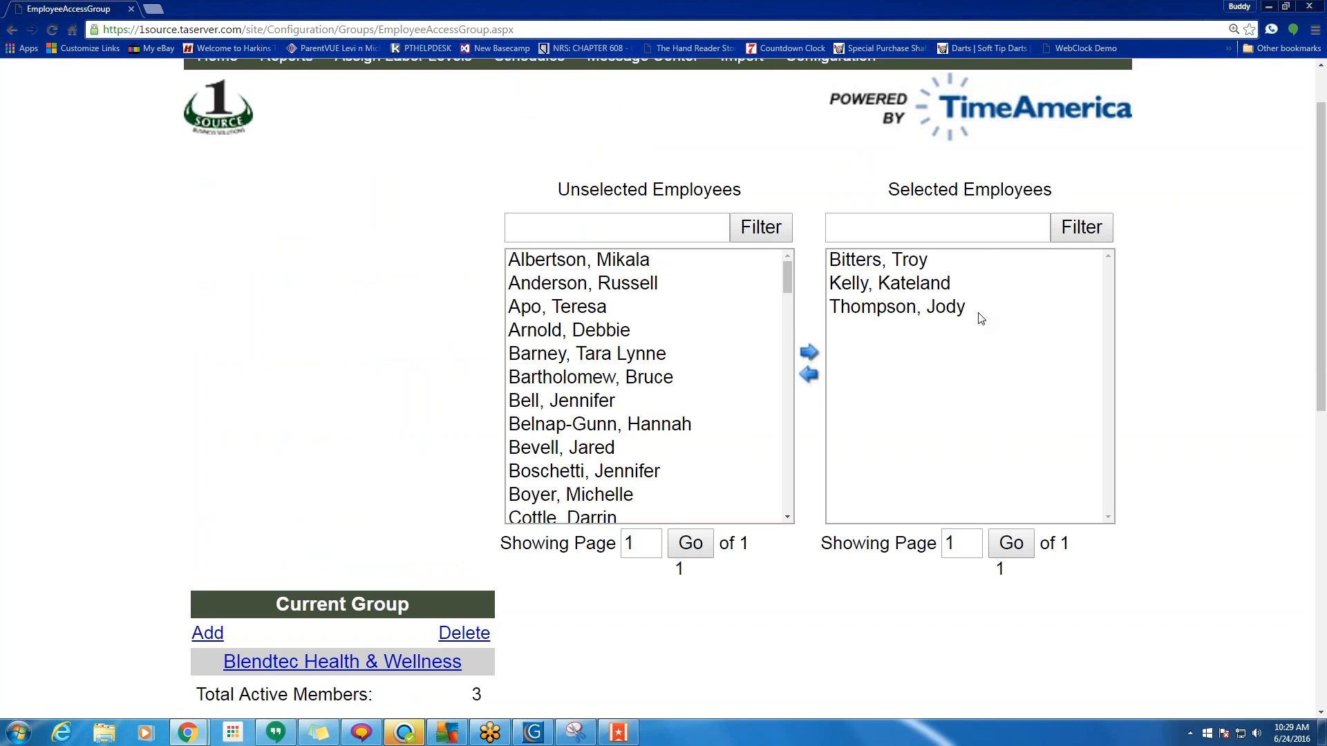
scroll(227, 248, "up", 1)
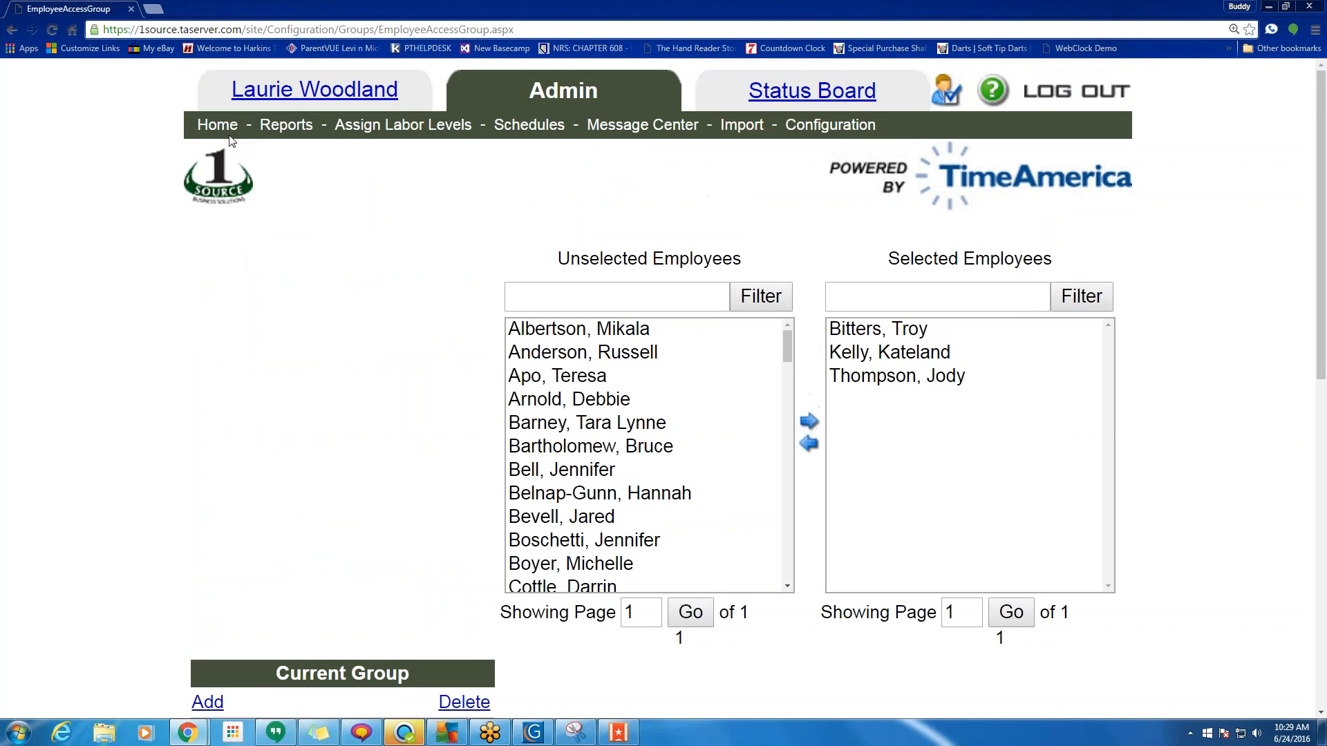
left_click(218, 126)
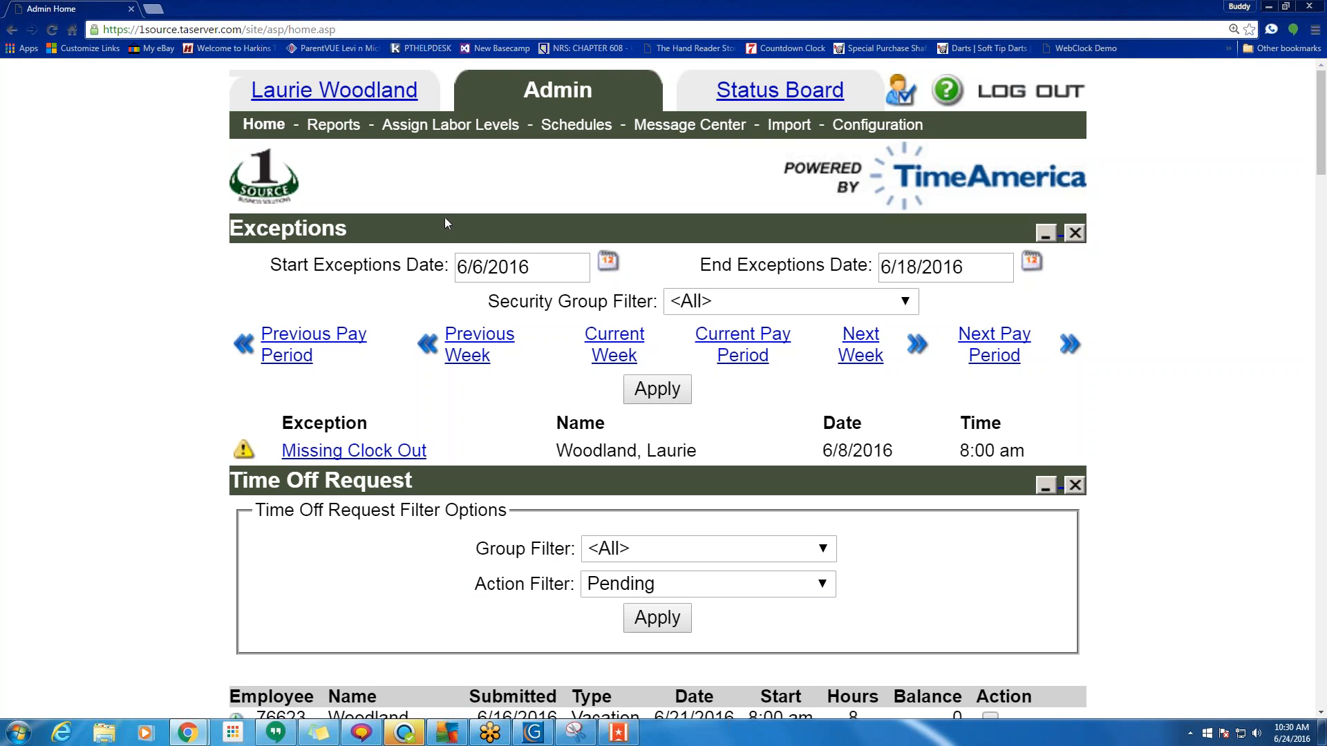
Open the last search-result employee's record, check Web Access uses the Admin template, then go Home.
scroll(574, 474, "down", 20)
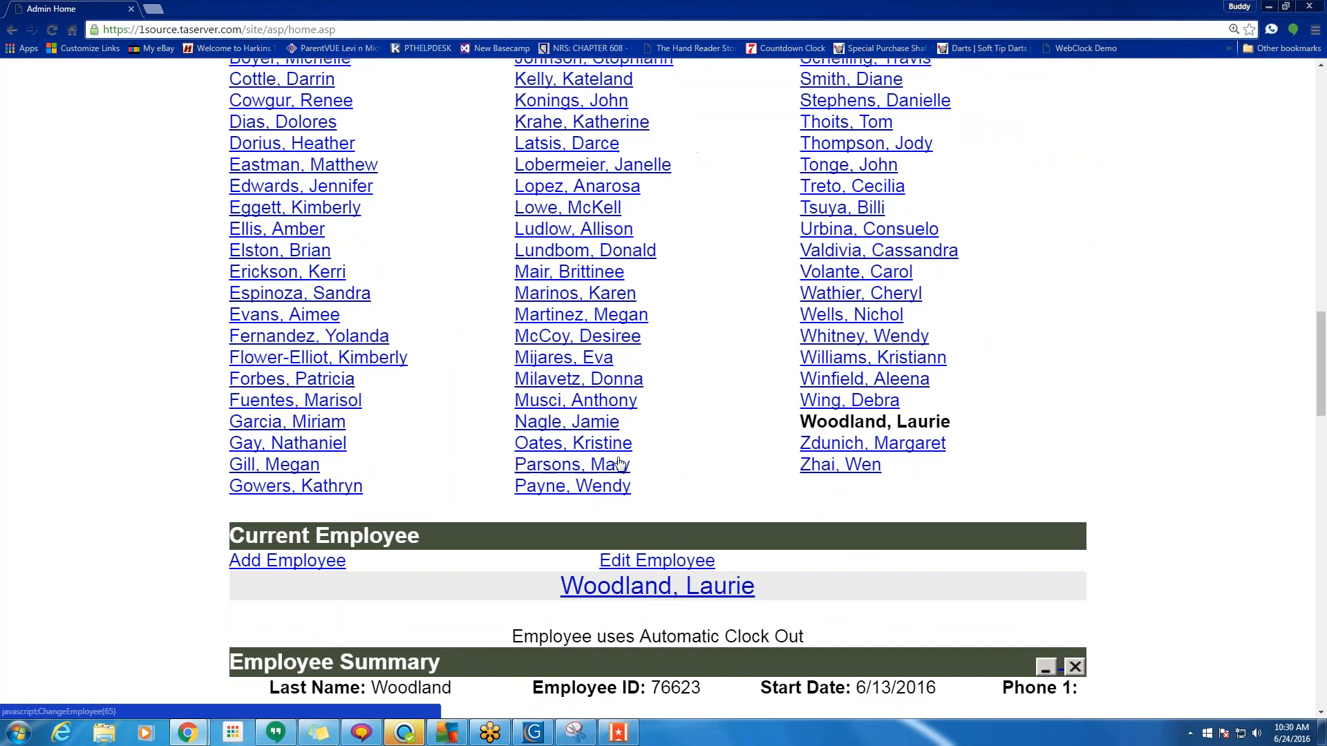
left_click(843, 473)
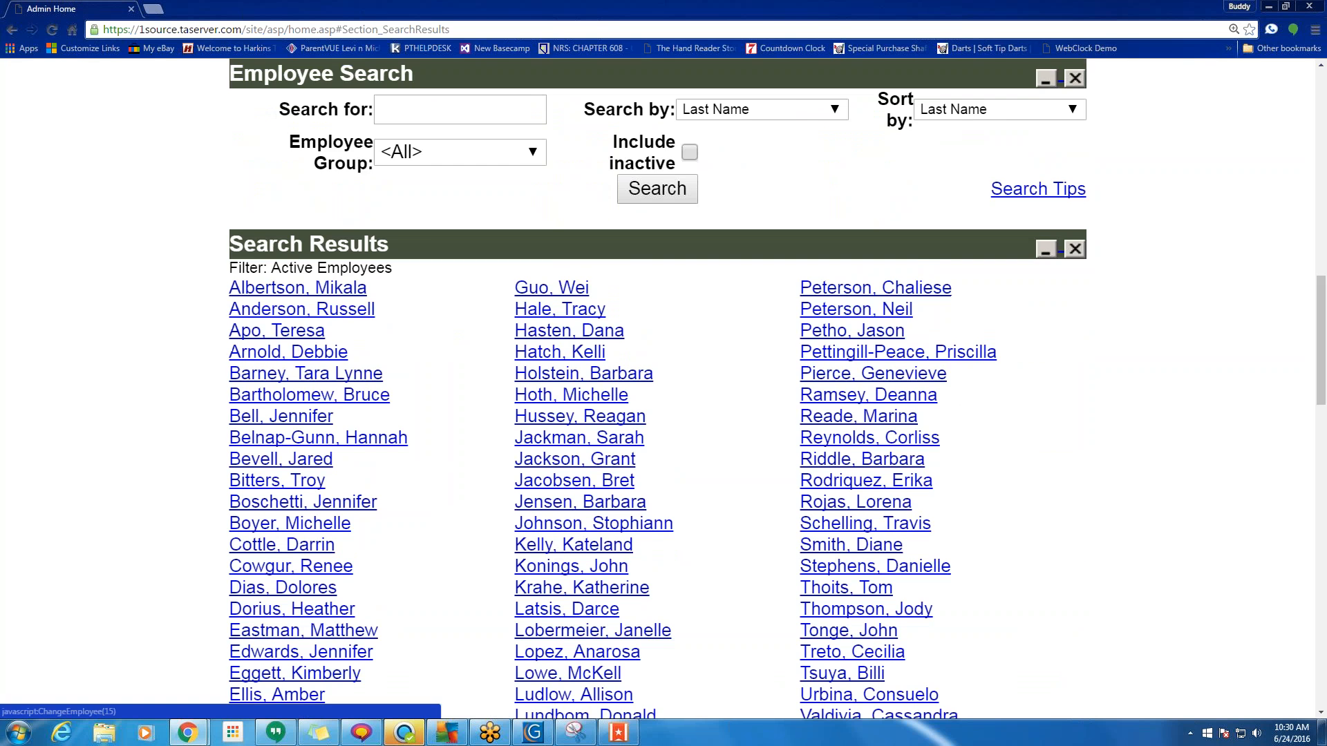
scroll(689, 527, "down", 10)
left_click(664, 268)
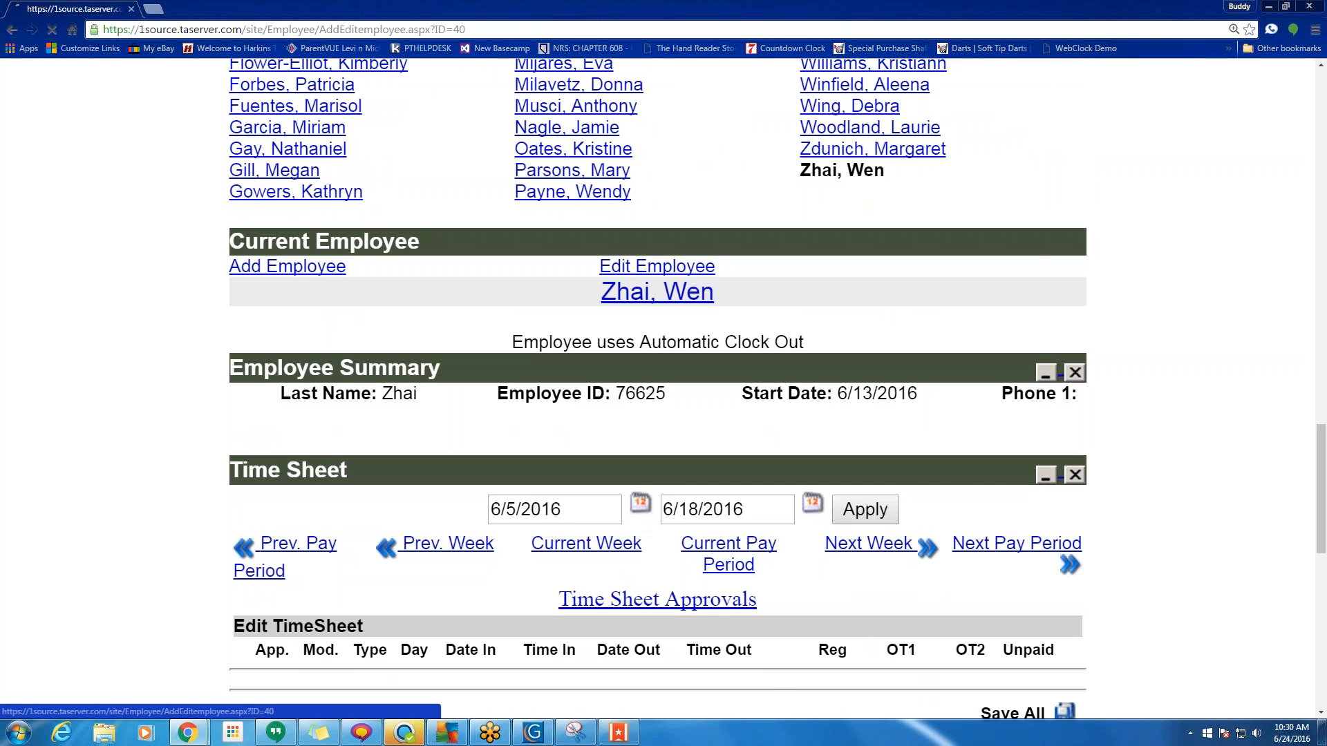
scroll(665, 275, "down", 10)
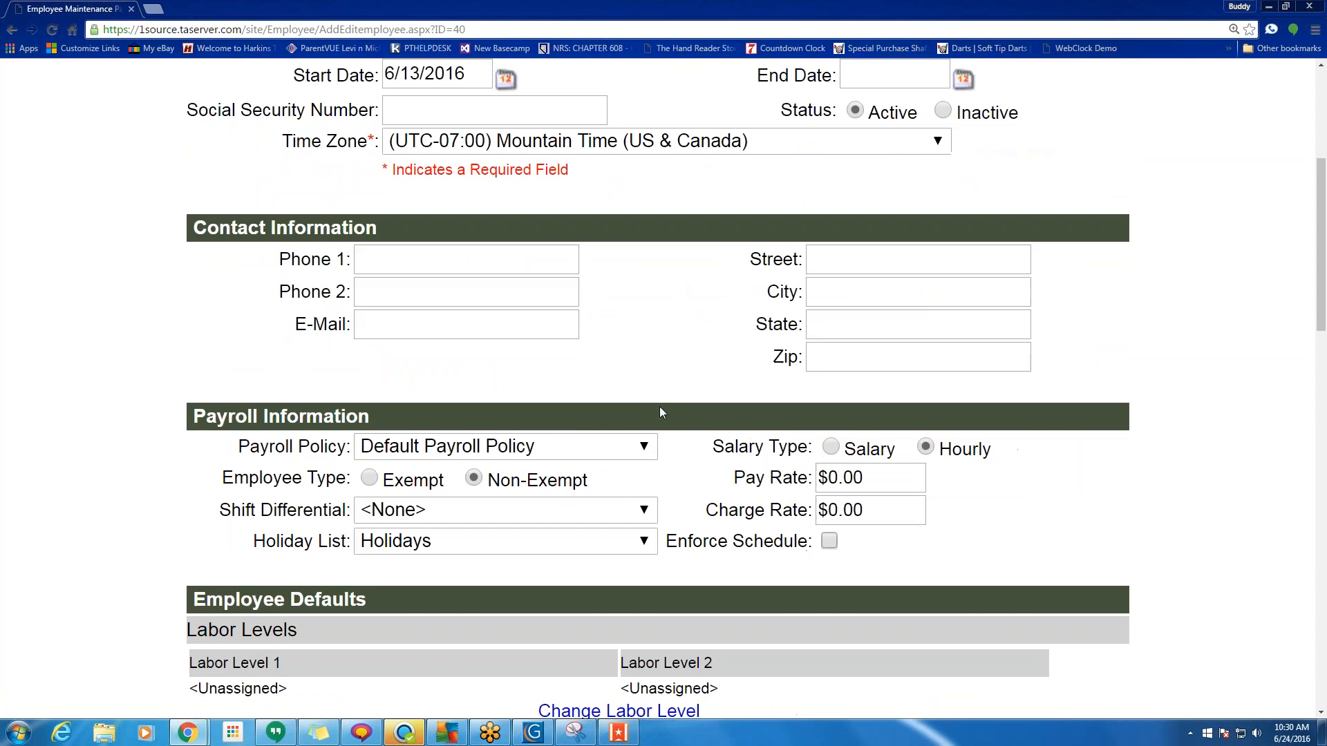
scroll(663, 417, "down", 8)
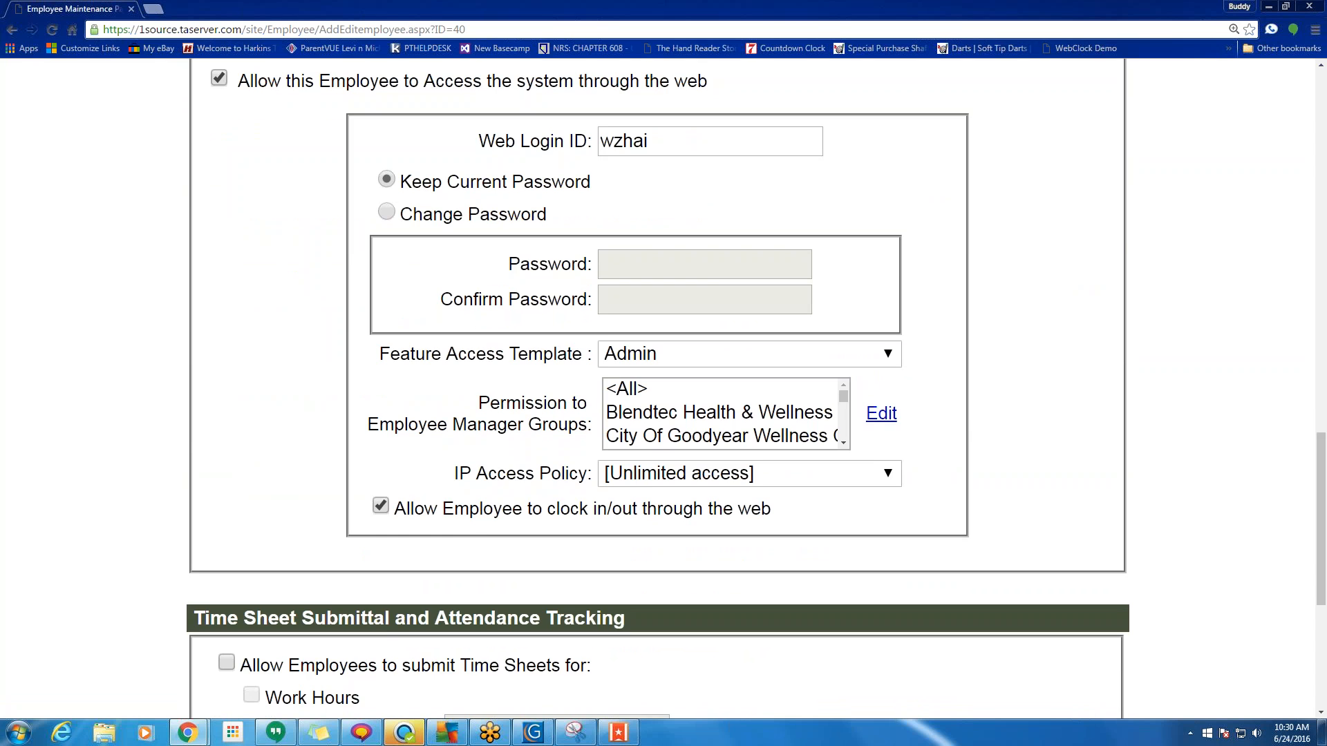
scroll(613, 394, "up", 20)
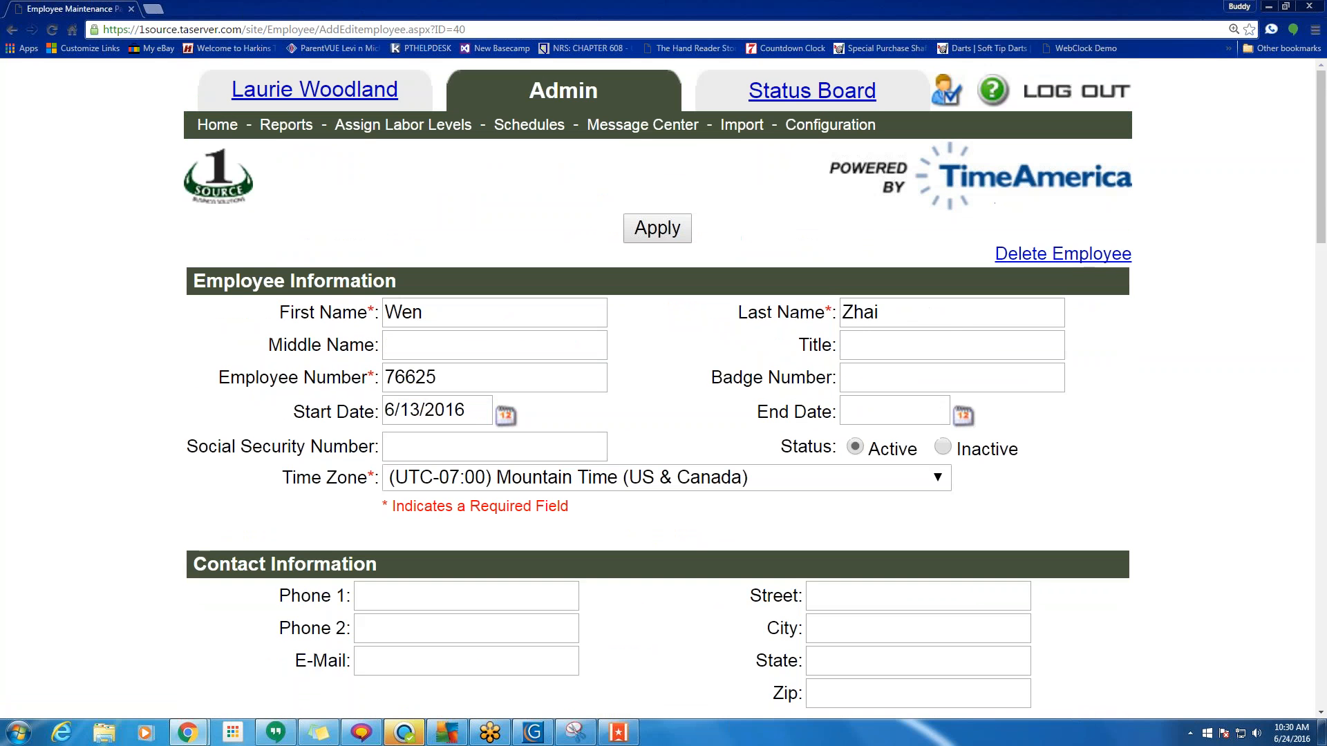
left_click(232, 136)
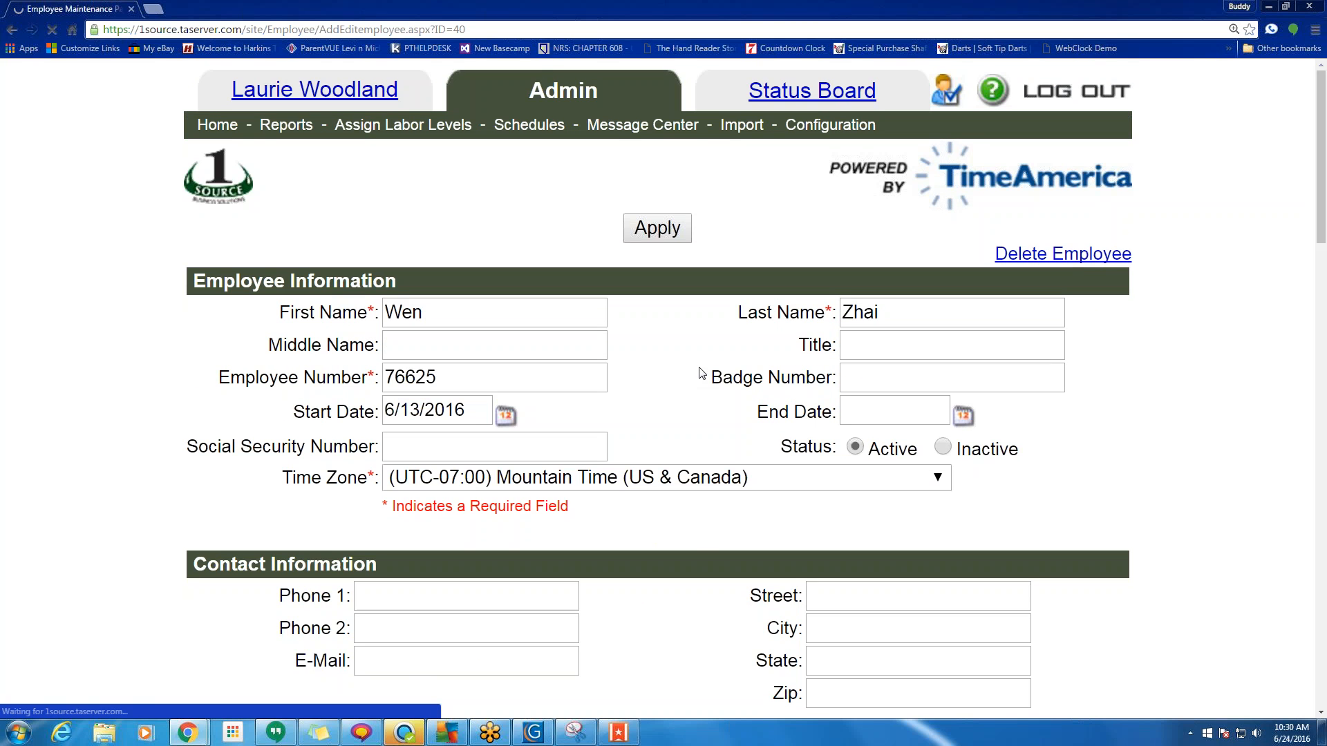
Open another employee's record and set the Feature Access Template to Managers.
scroll(702, 374, "down", 15)
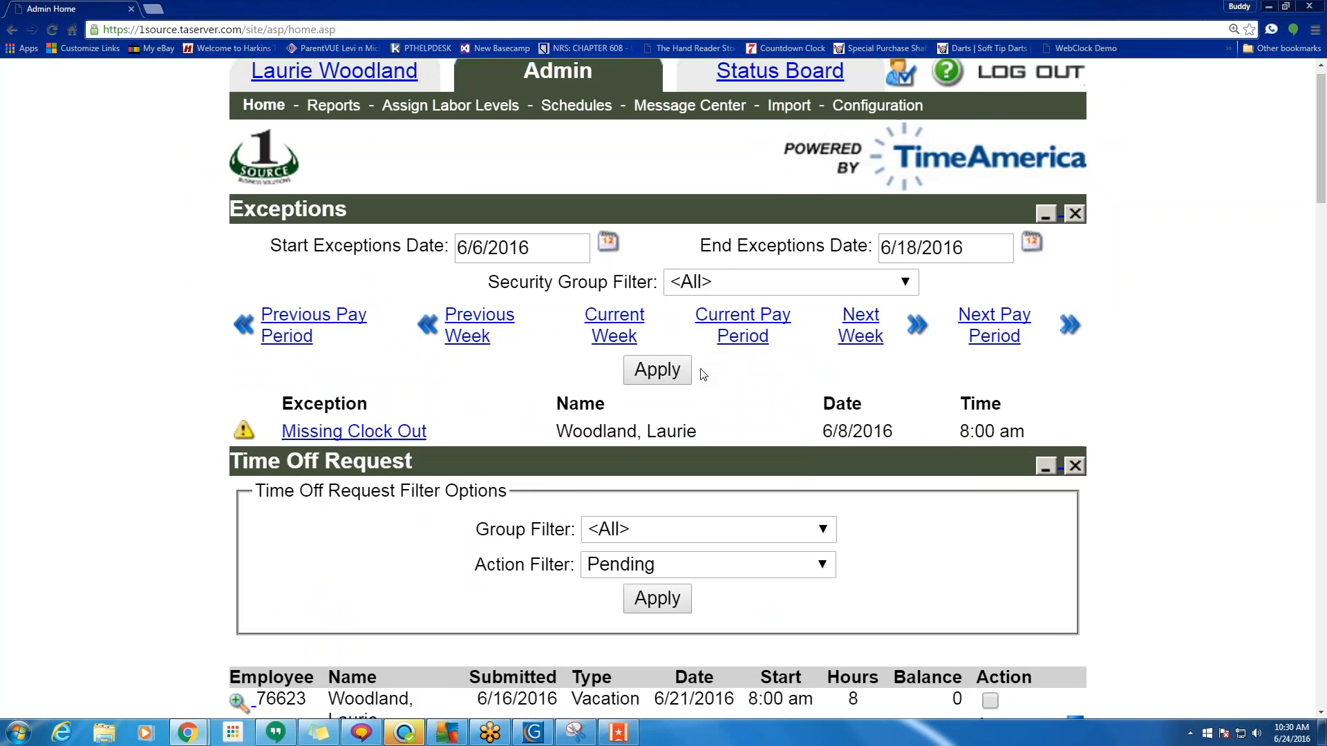
left_click(585, 441)
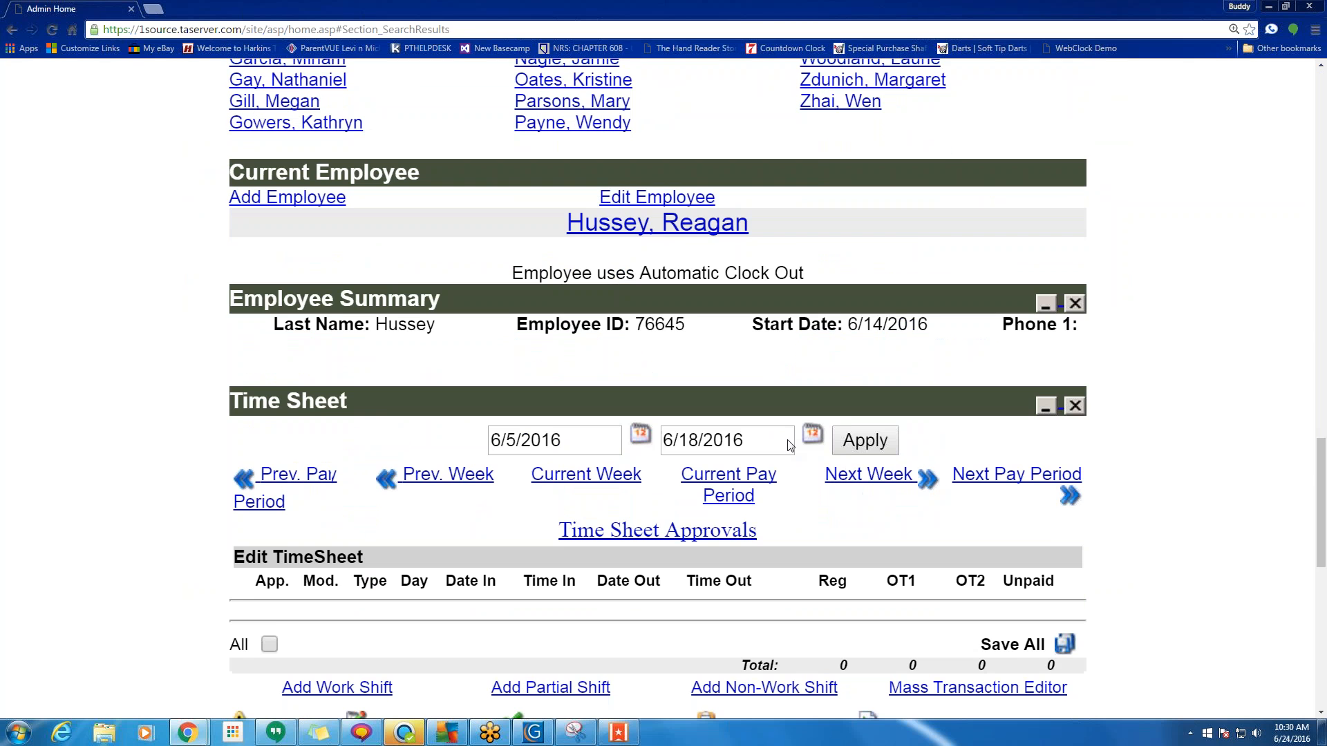
left_click(669, 197)
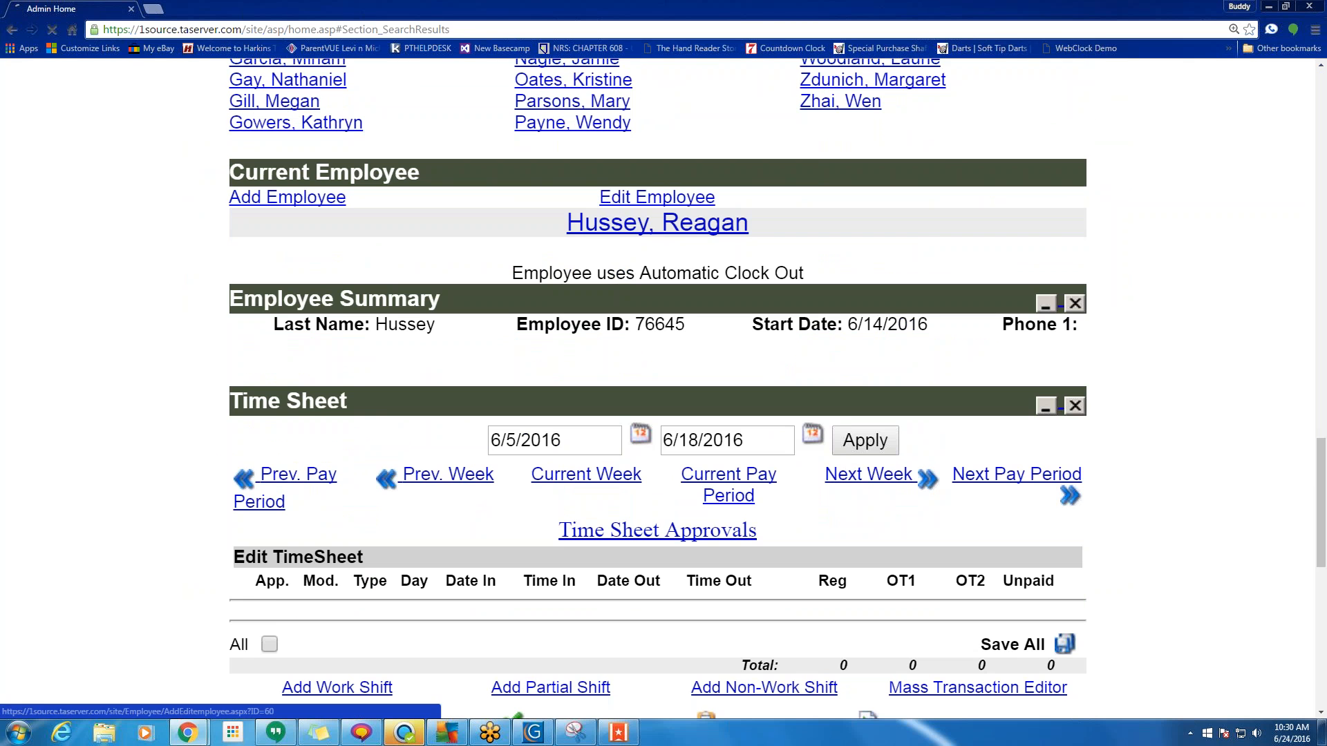
scroll(708, 344, "down", 3)
scroll(708, 344, "down", 15)
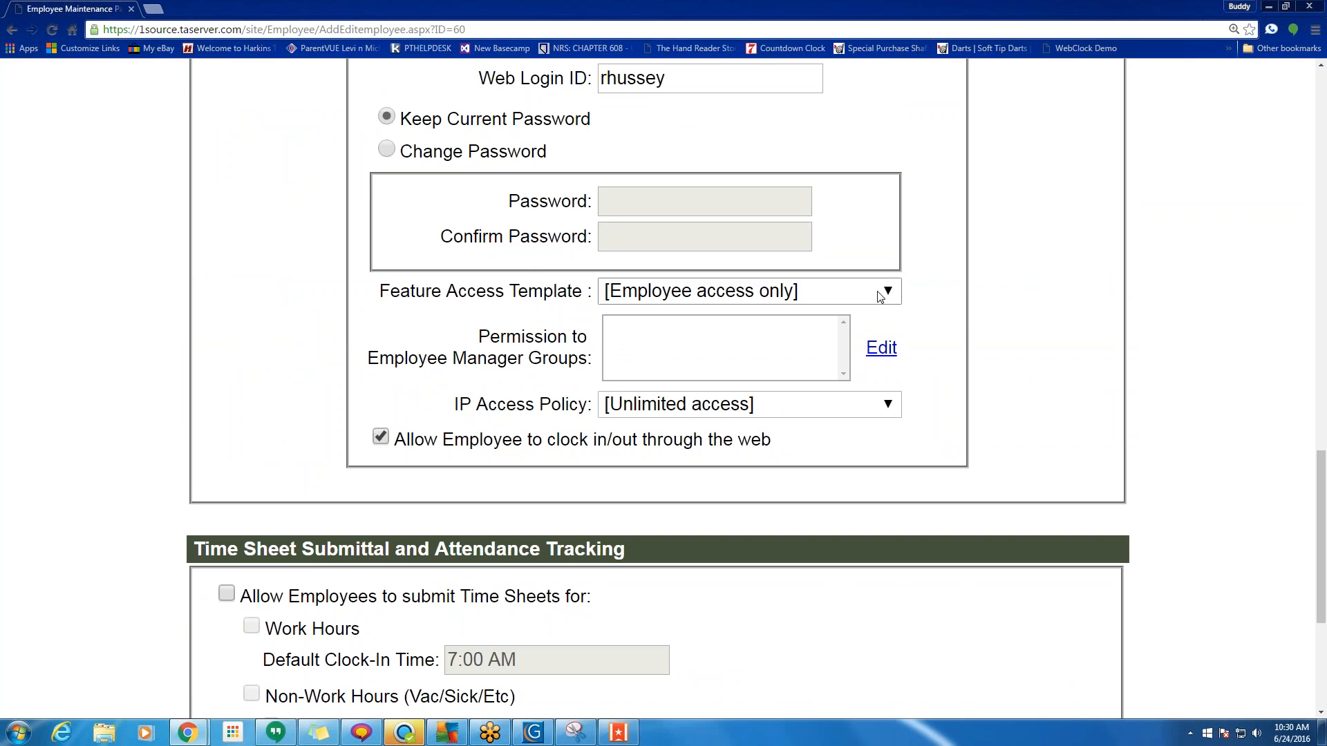
left_click(855, 292)
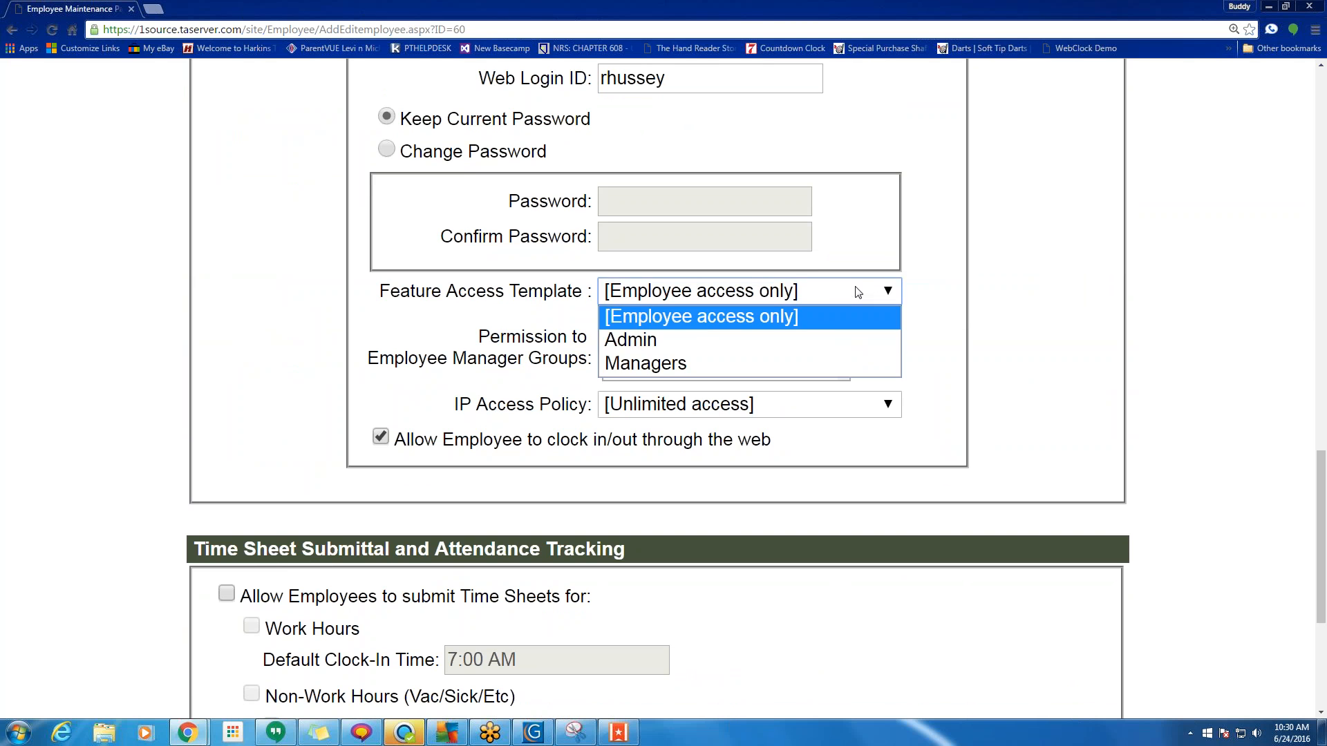
left_click(653, 361)
left_click(882, 347)
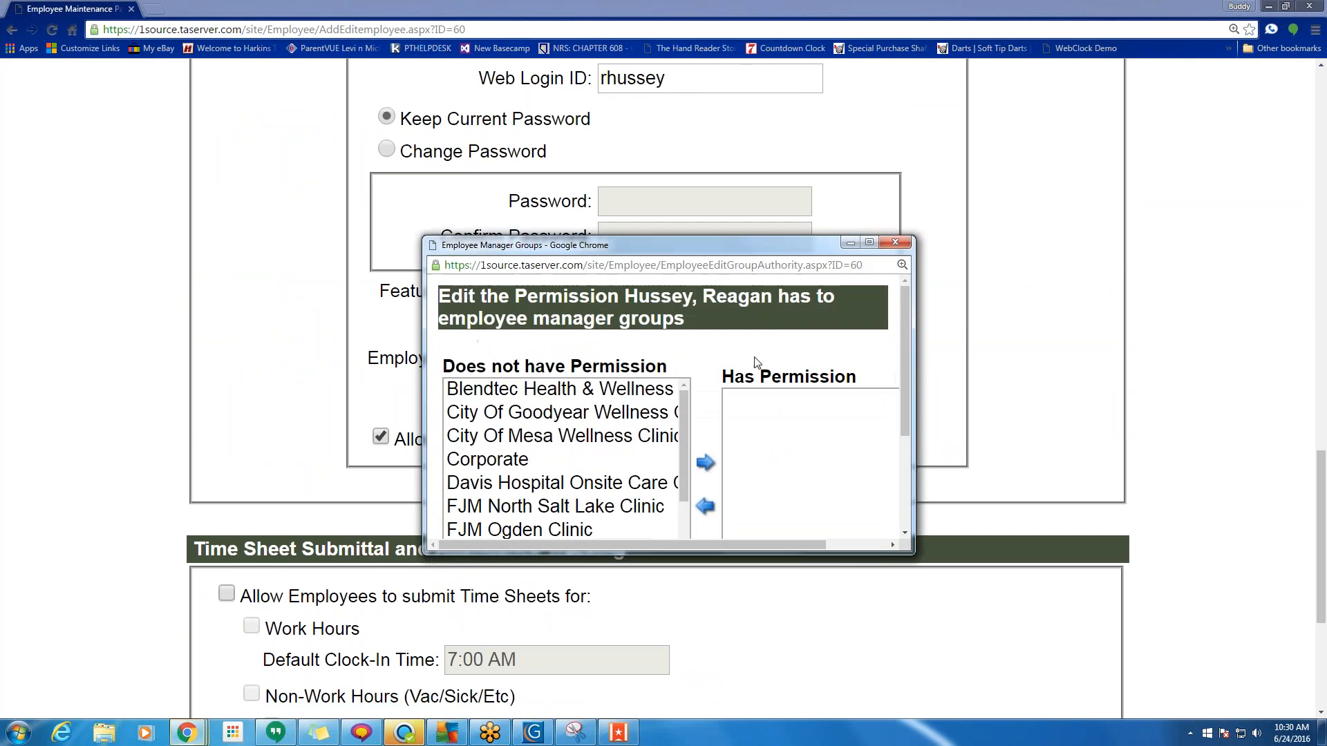
left_click_drag(683, 442, 686, 484)
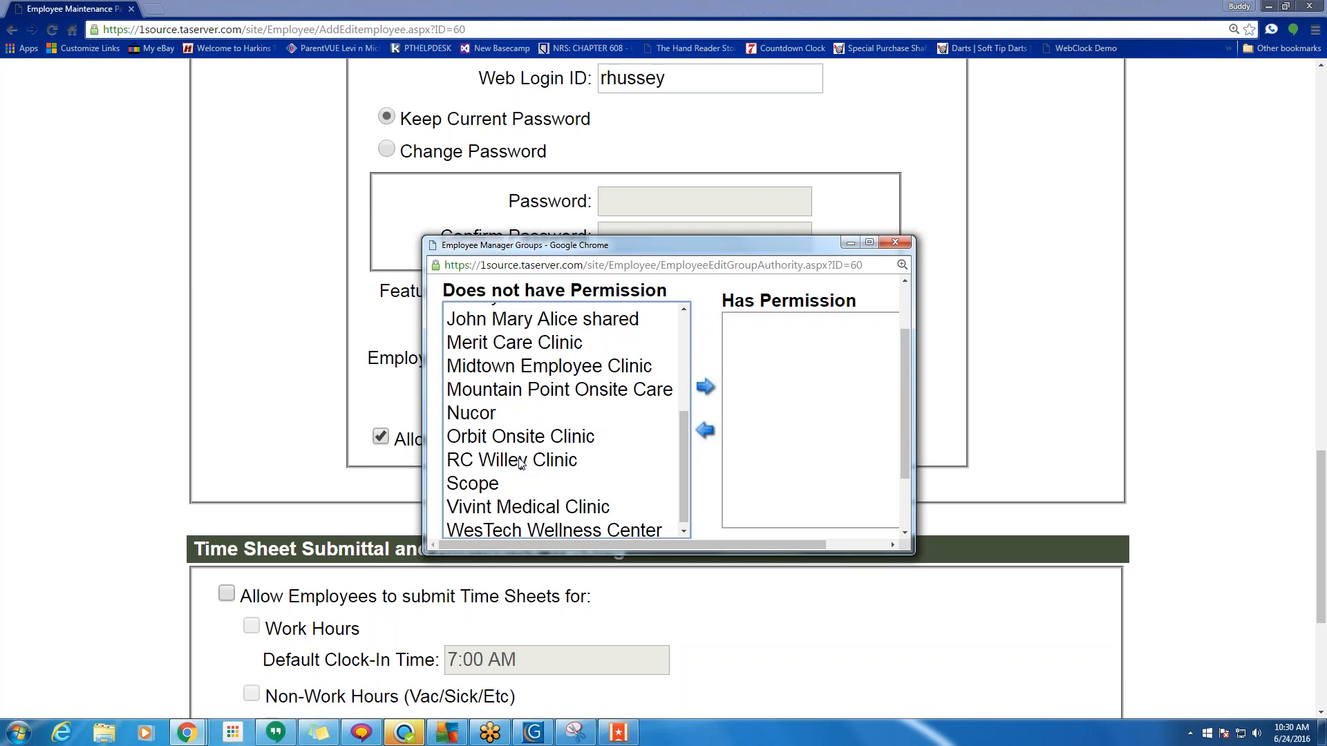
left_click(521, 462)
left_click(705, 387)
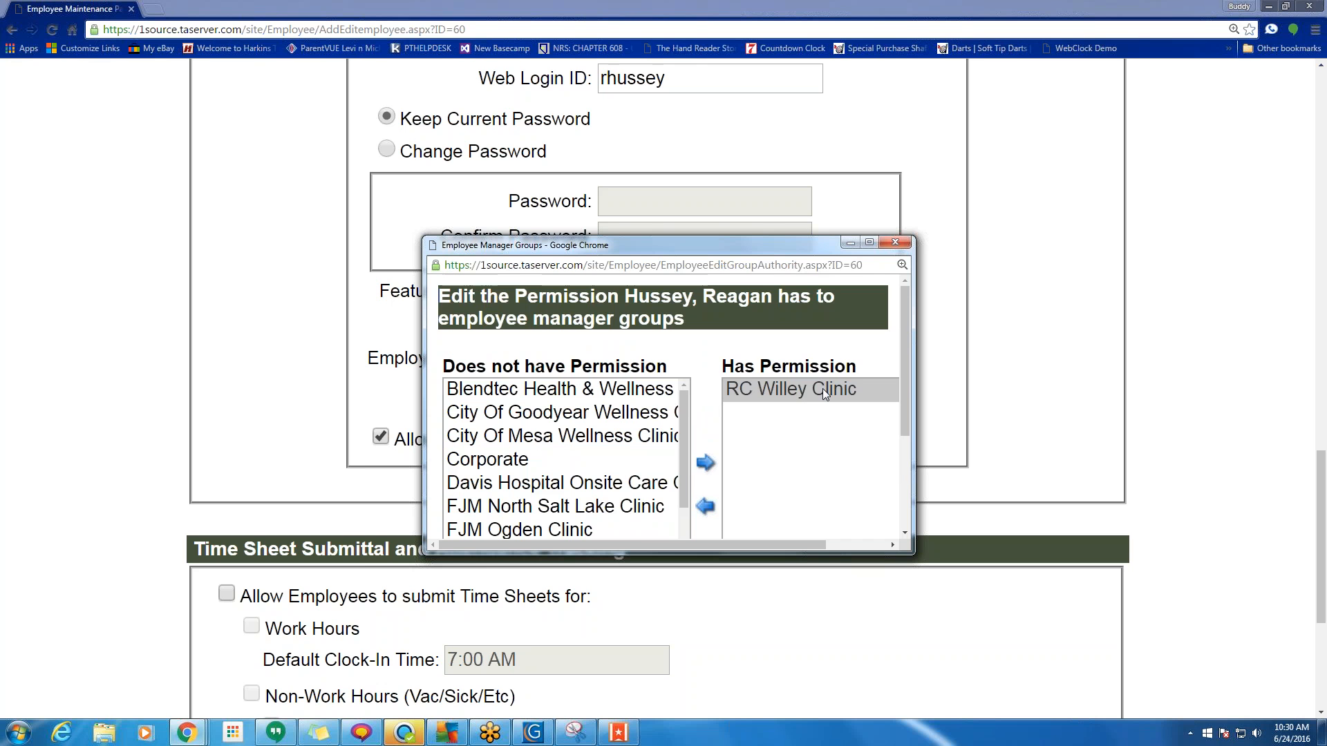
scroll(683, 476, "down", 1)
scroll(686, 482, "down", 3)
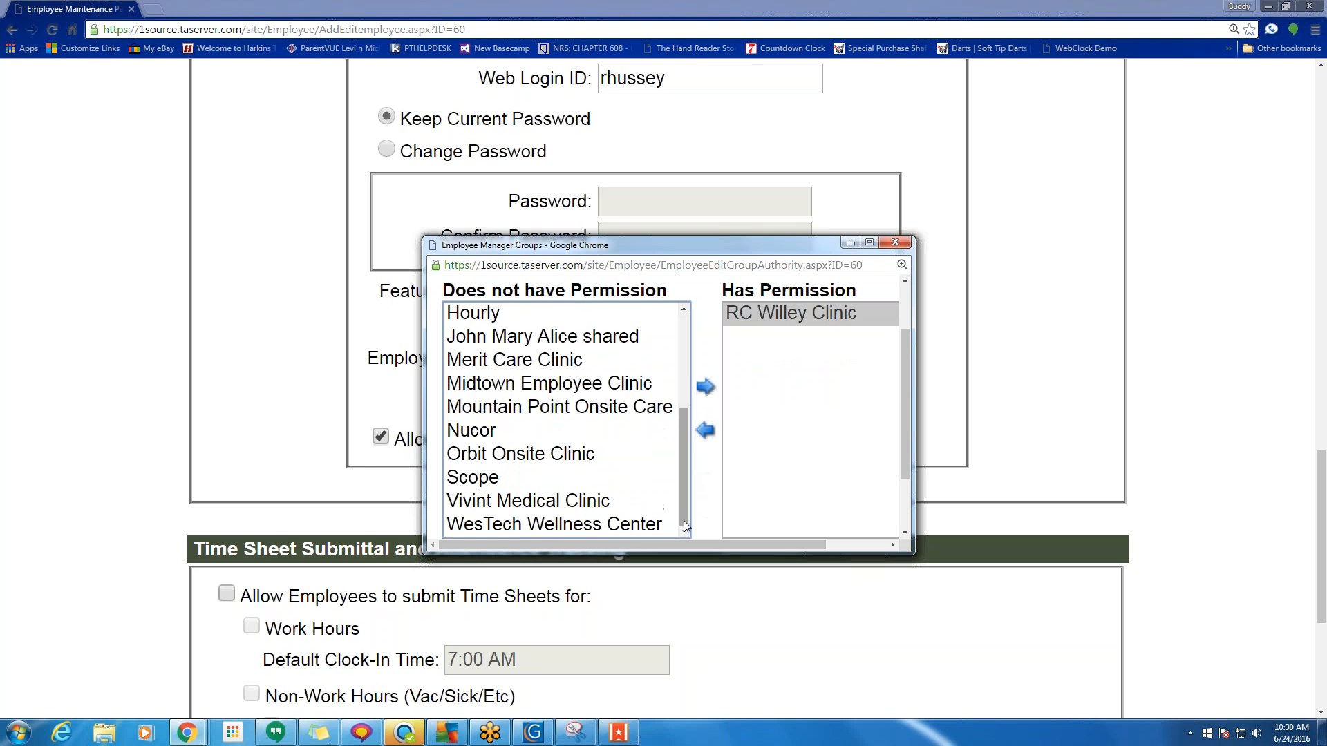
left_click(509, 478)
left_click(706, 390)
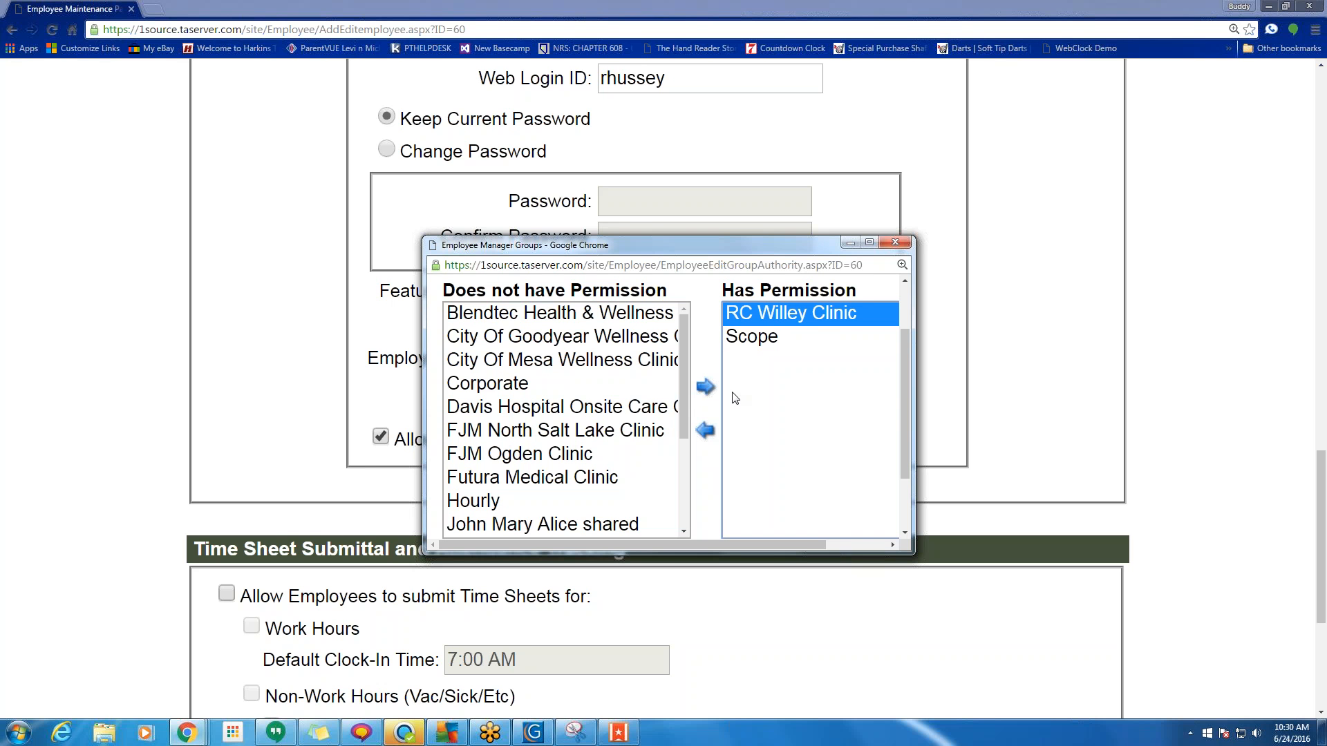
left_click(753, 337)
left_click(705, 430)
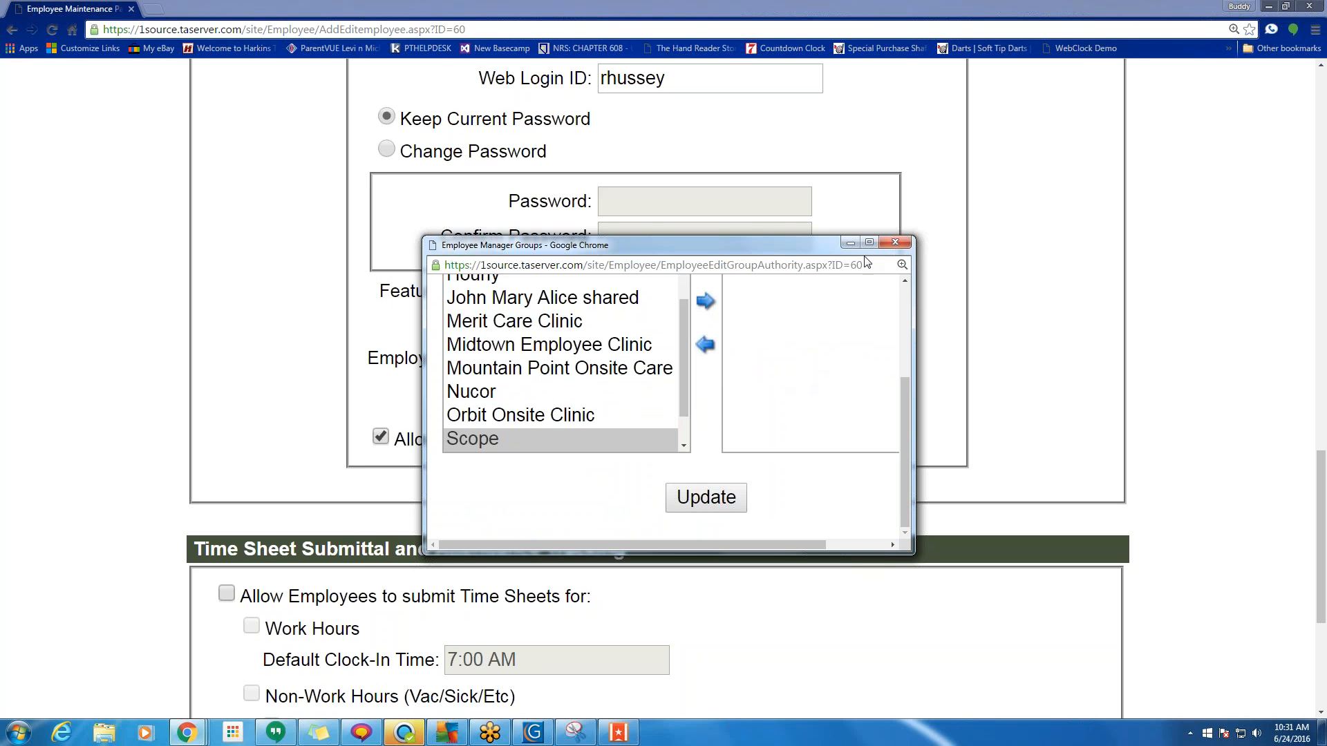
left_click(896, 242)
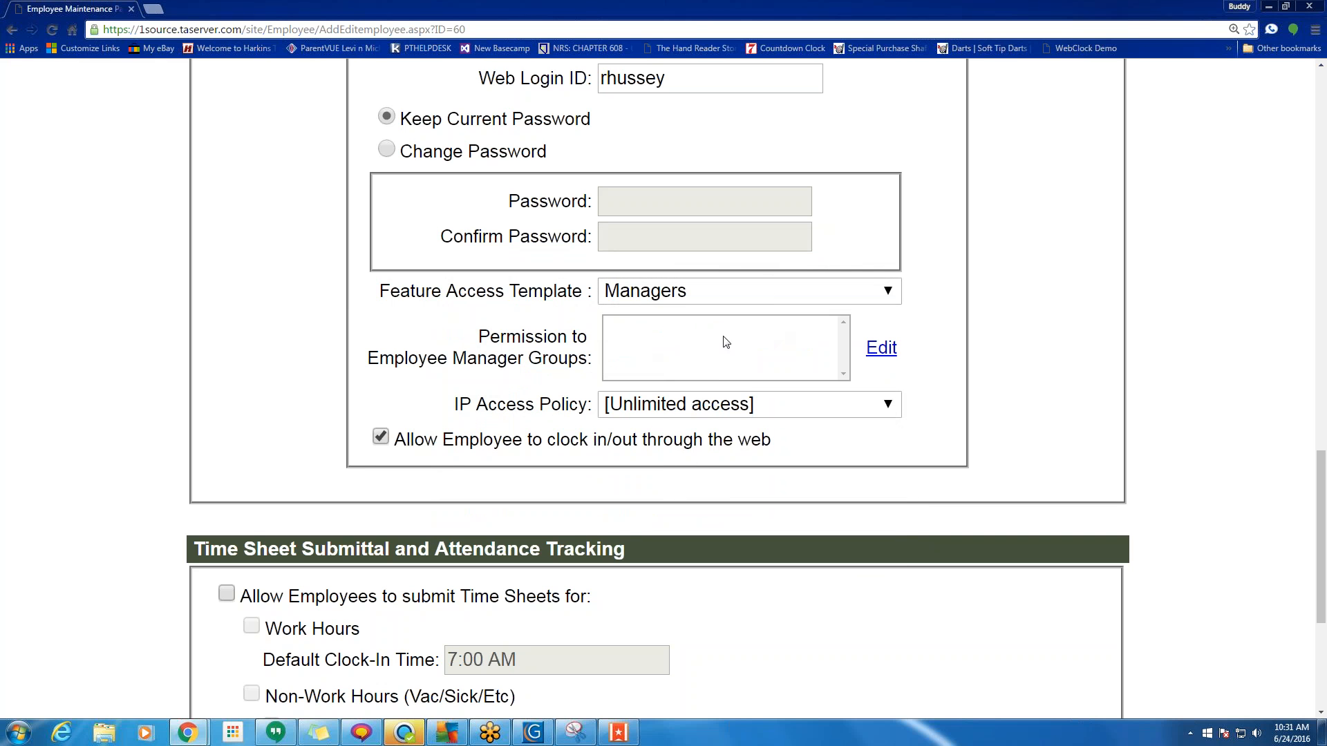
Revert the feature access template to Employee access only and return Home without saving.
left_click(766, 292)
left_click(728, 317)
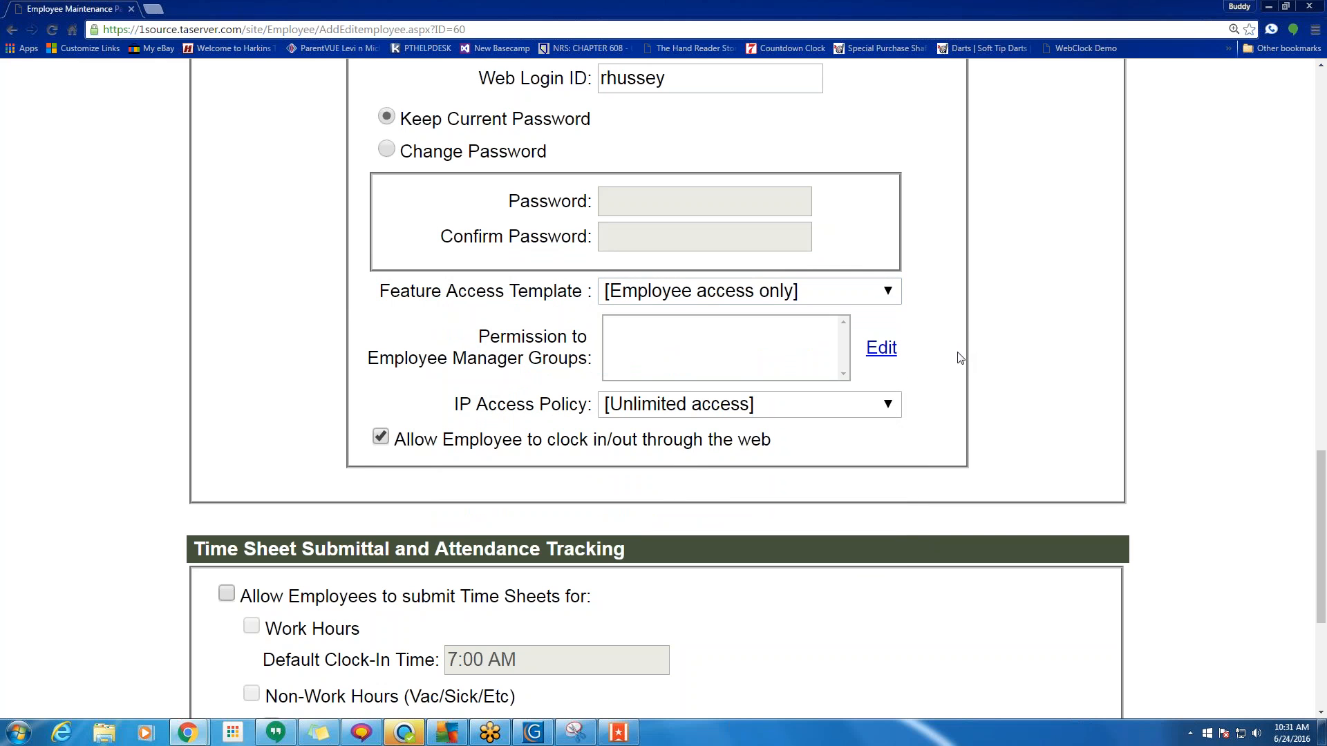
scroll(780, 430, "up", 1)
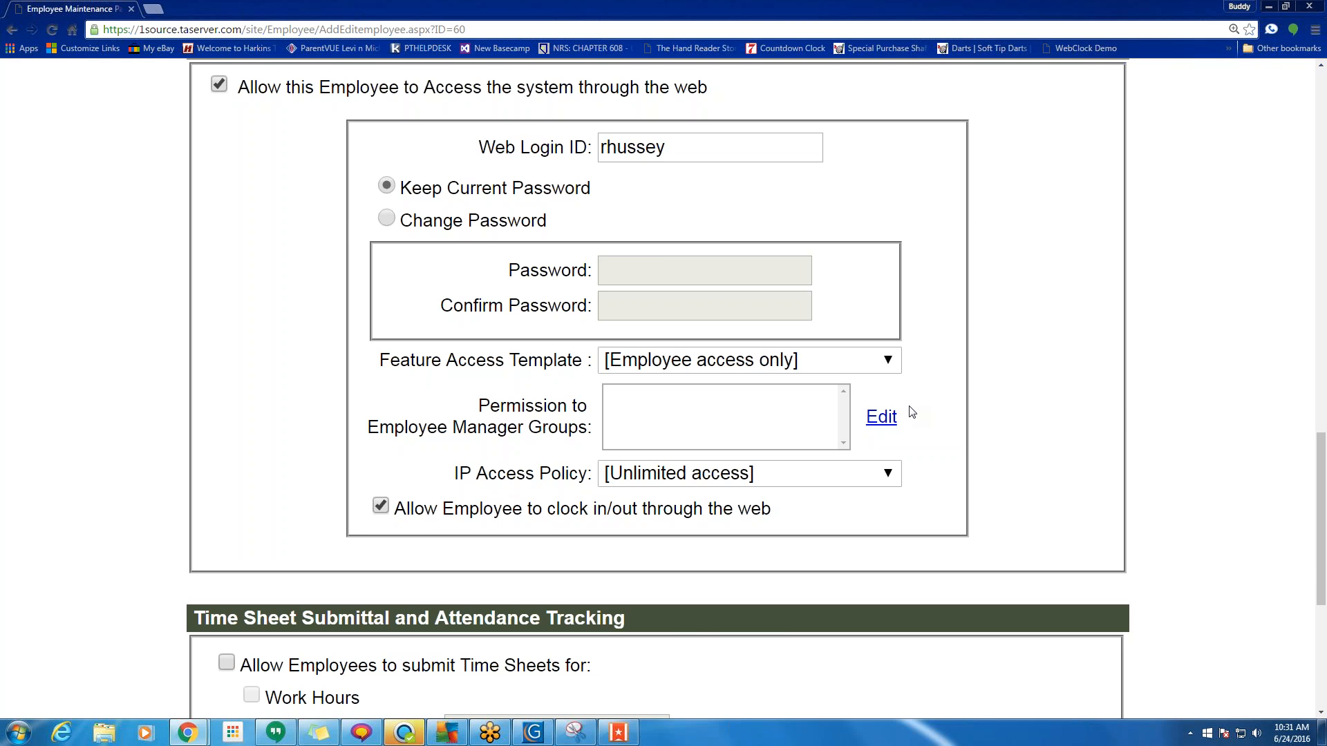
scroll(913, 412, "up", 6)
scroll(701, 343, "down", 5)
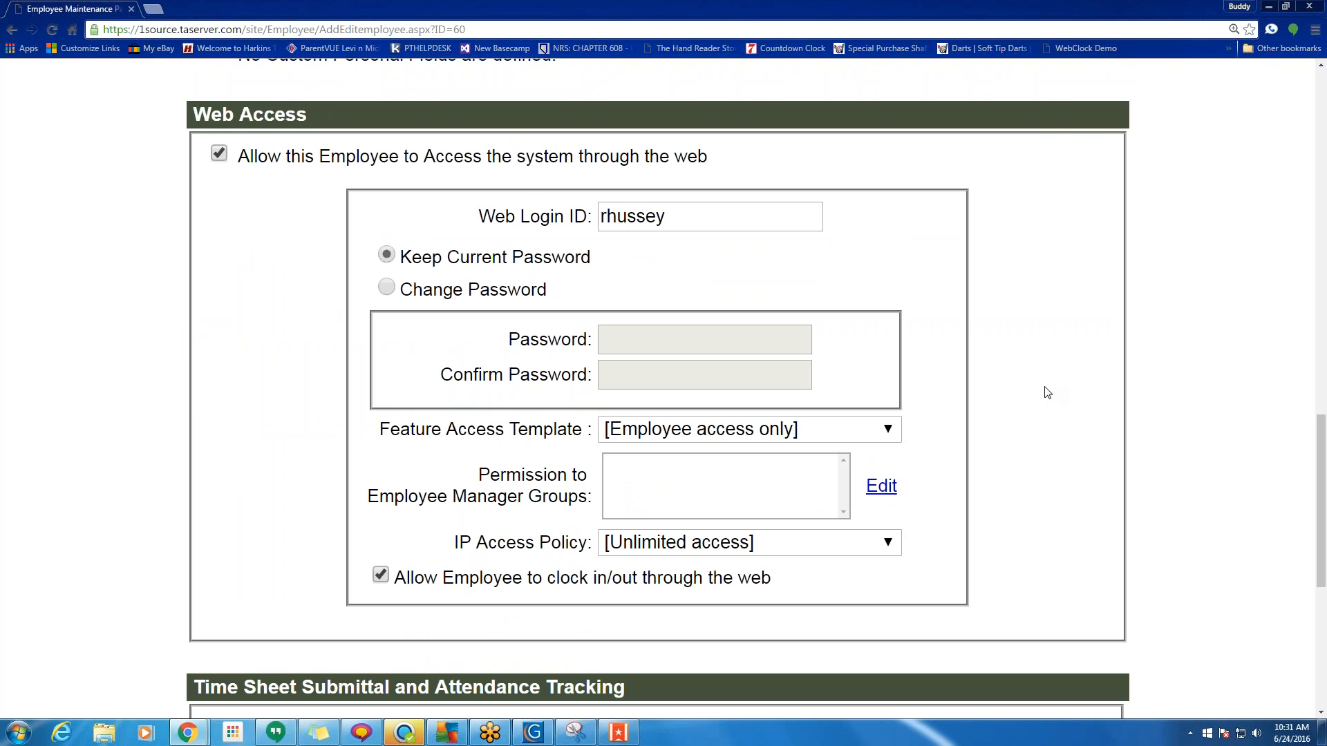
scroll(1043, 388, "up", 15)
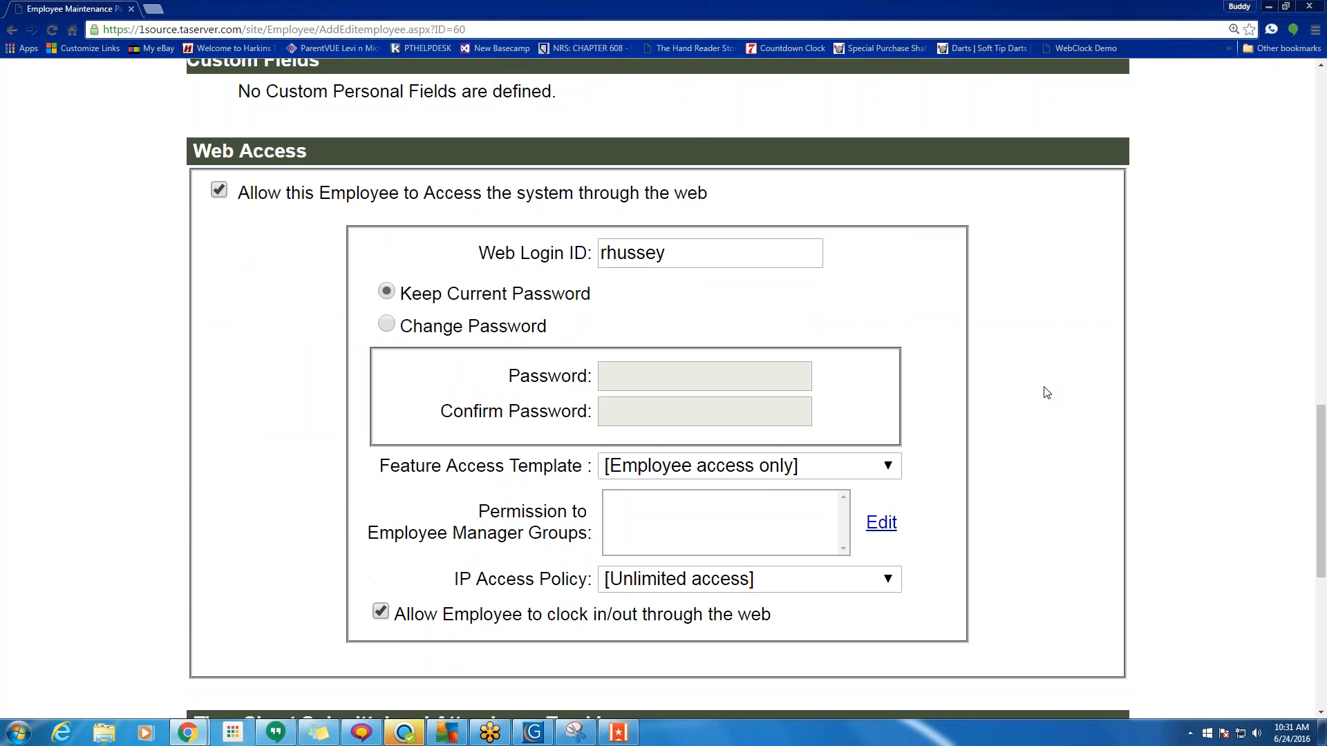
scroll(657, 387, "up", 1)
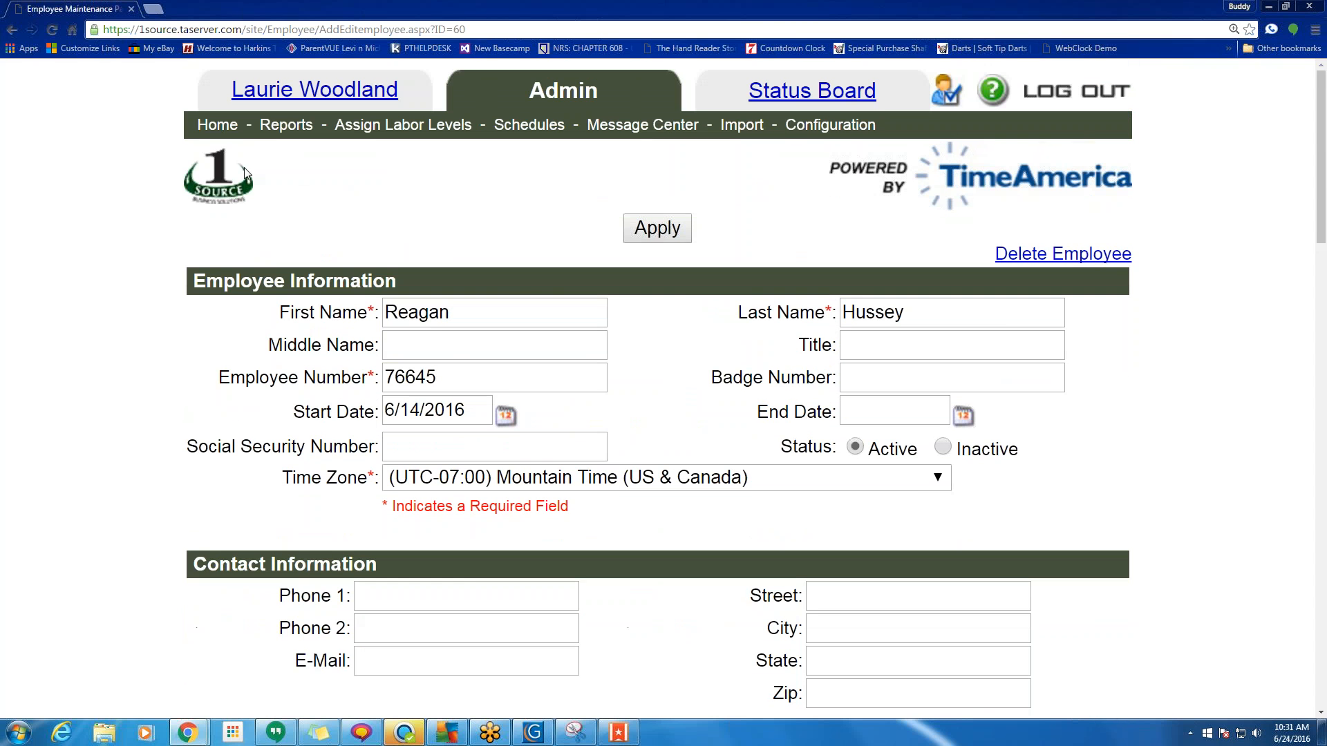
left_click(217, 125)
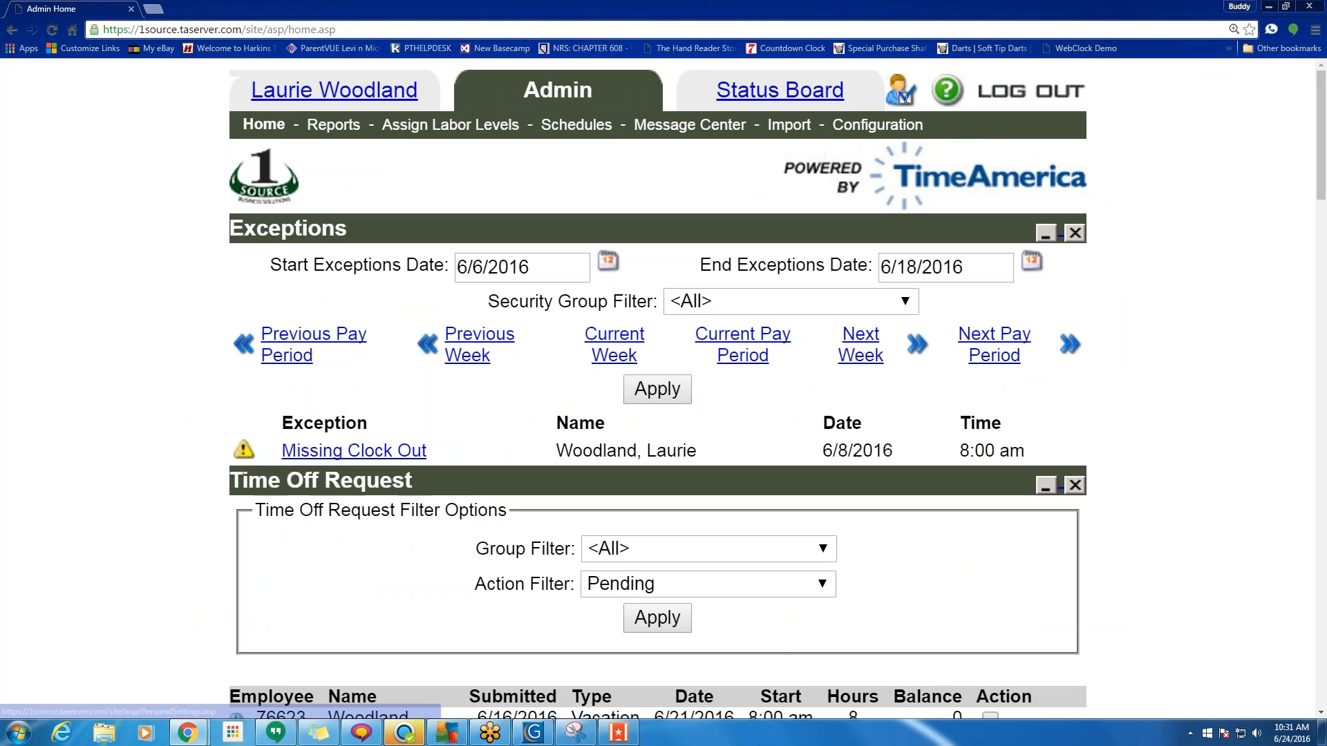
Open Personal Settings from the icon beside the Status Board tab.
left_click_drag(906, 98, 901, 87)
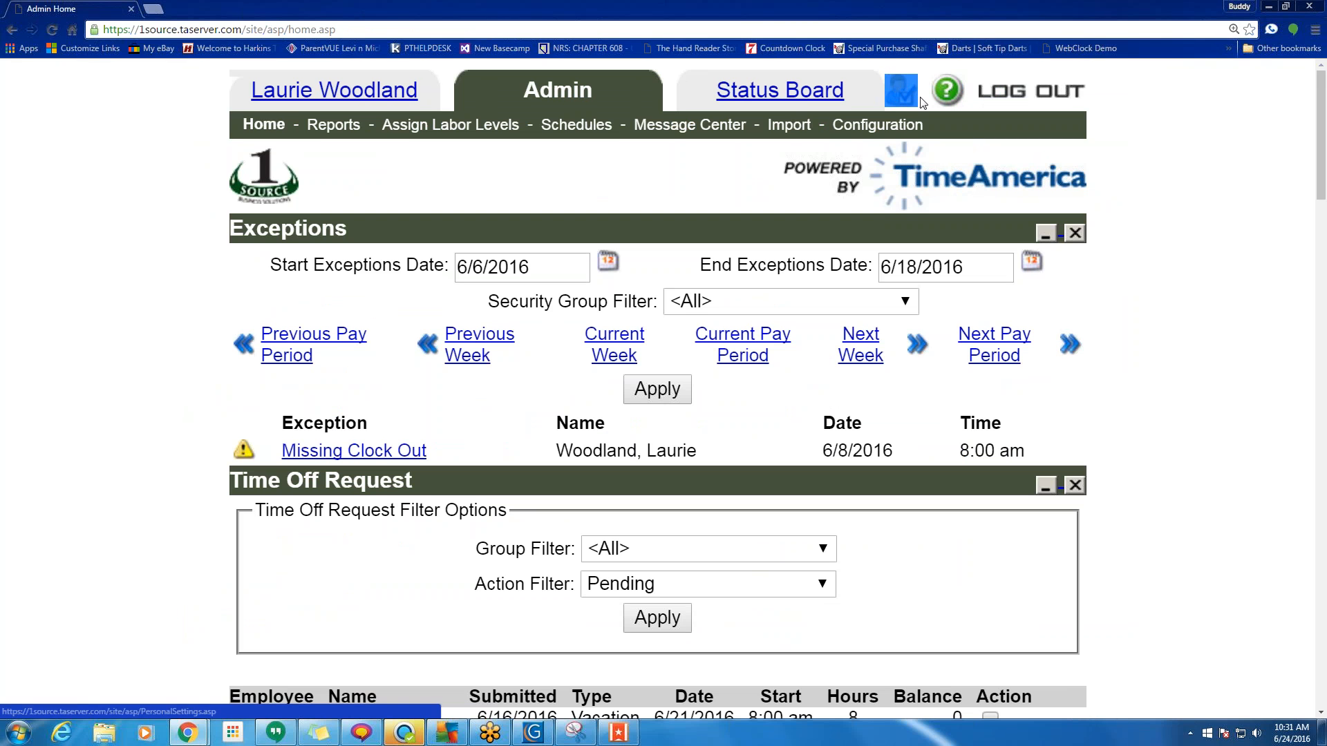
left_click(921, 98)
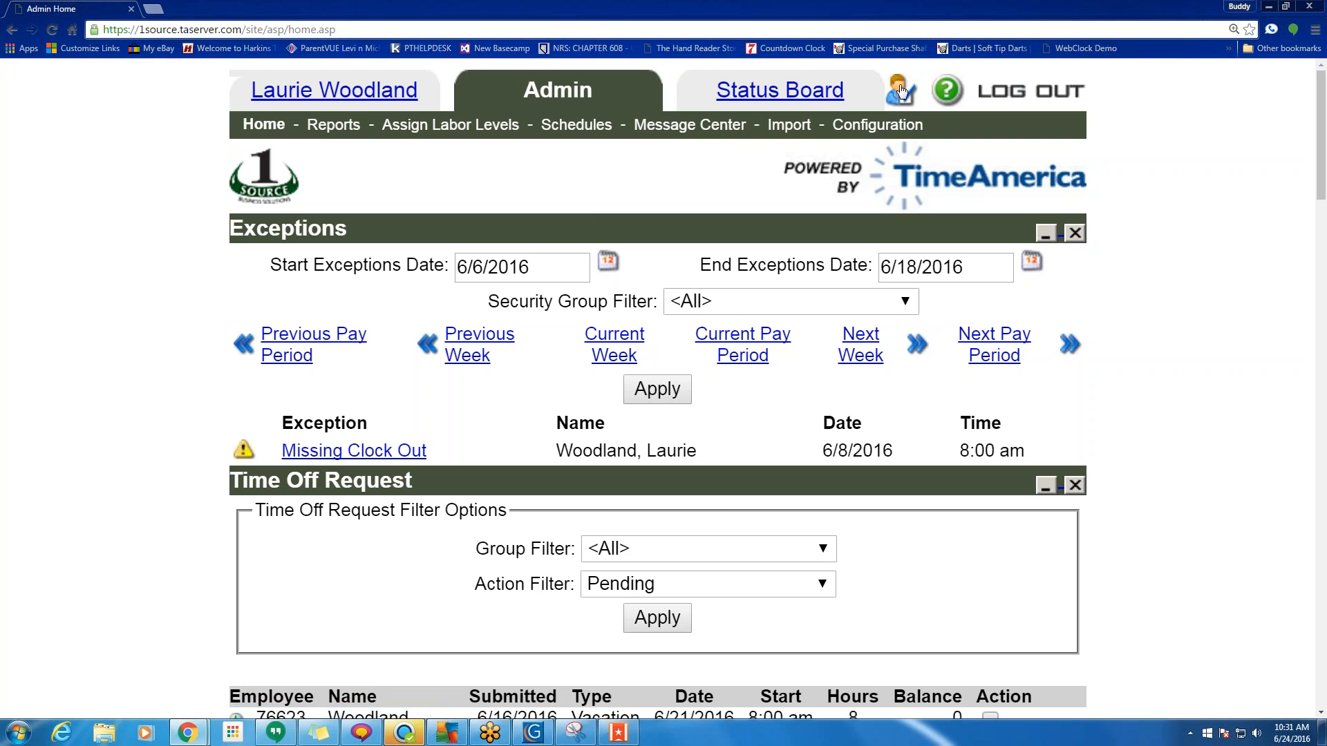
left_click(899, 88)
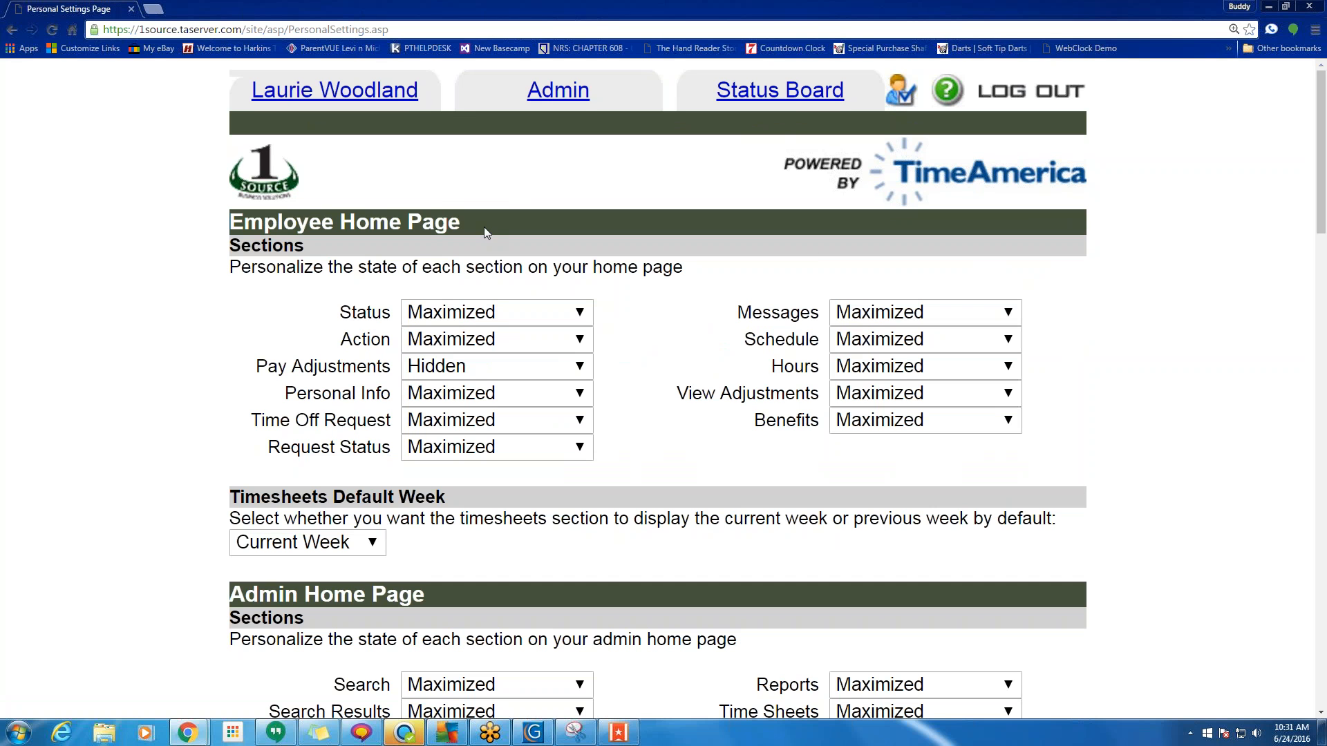
left_click_drag(484, 227, 229, 223)
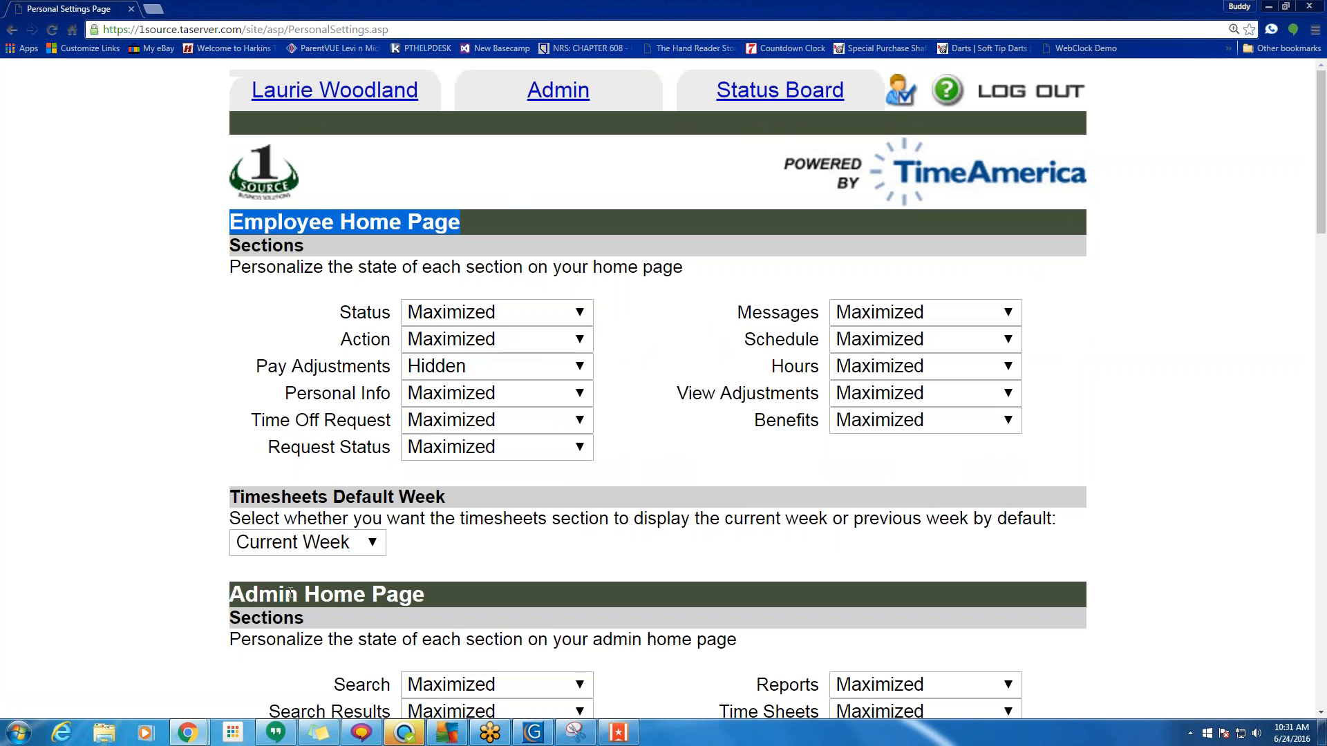
left_click(299, 93)
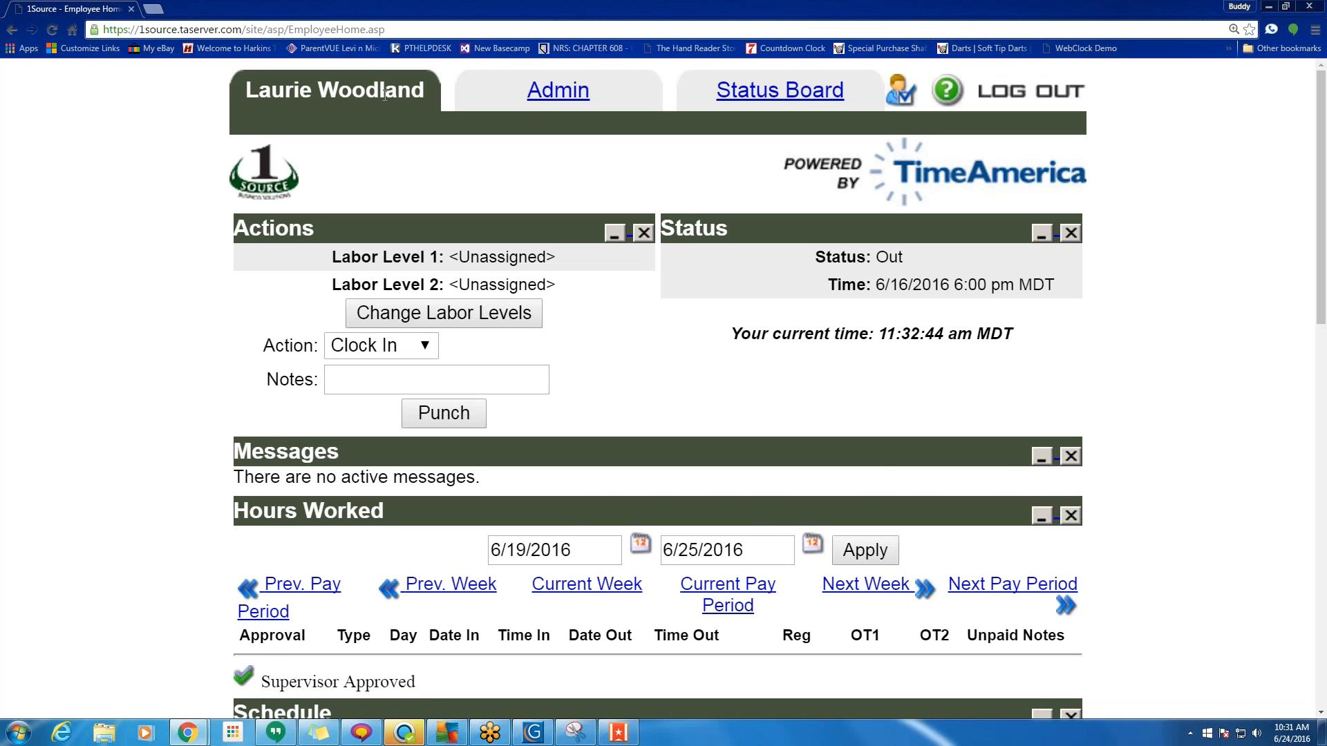
left_click(564, 93)
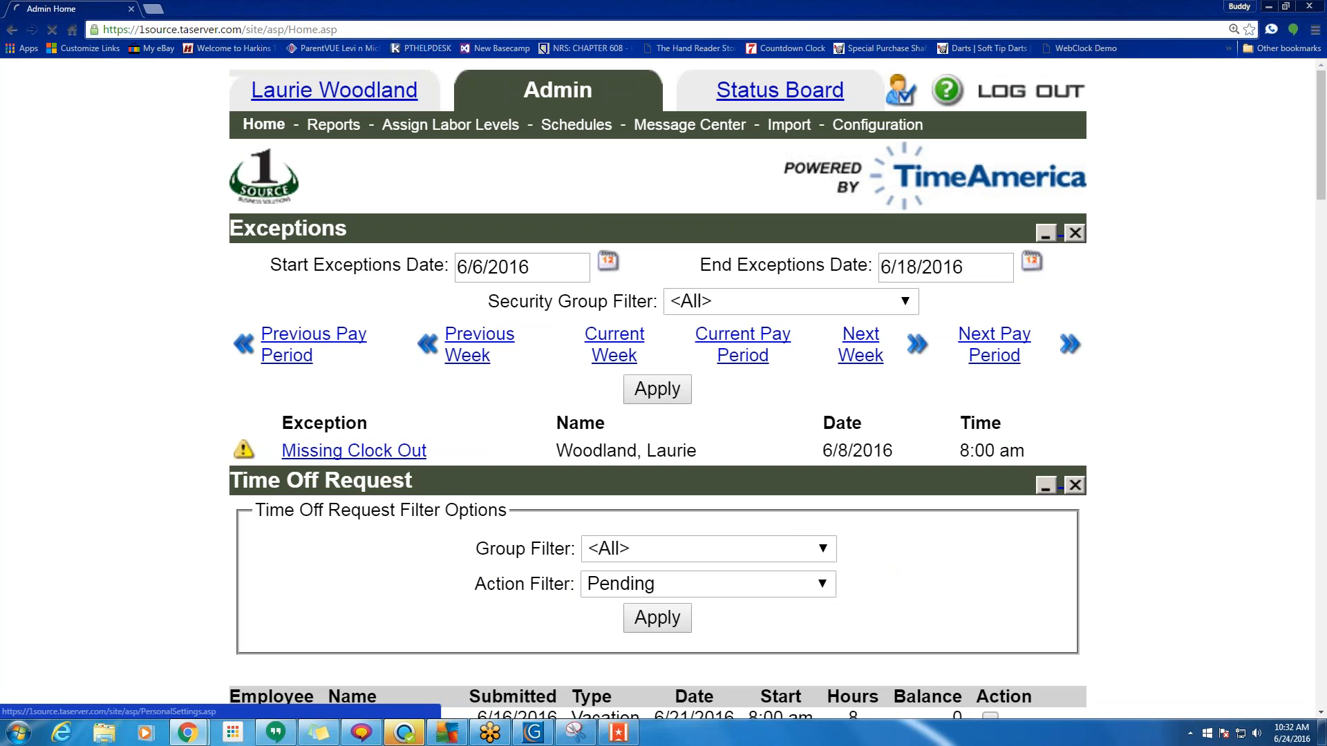
left_click(901, 90)
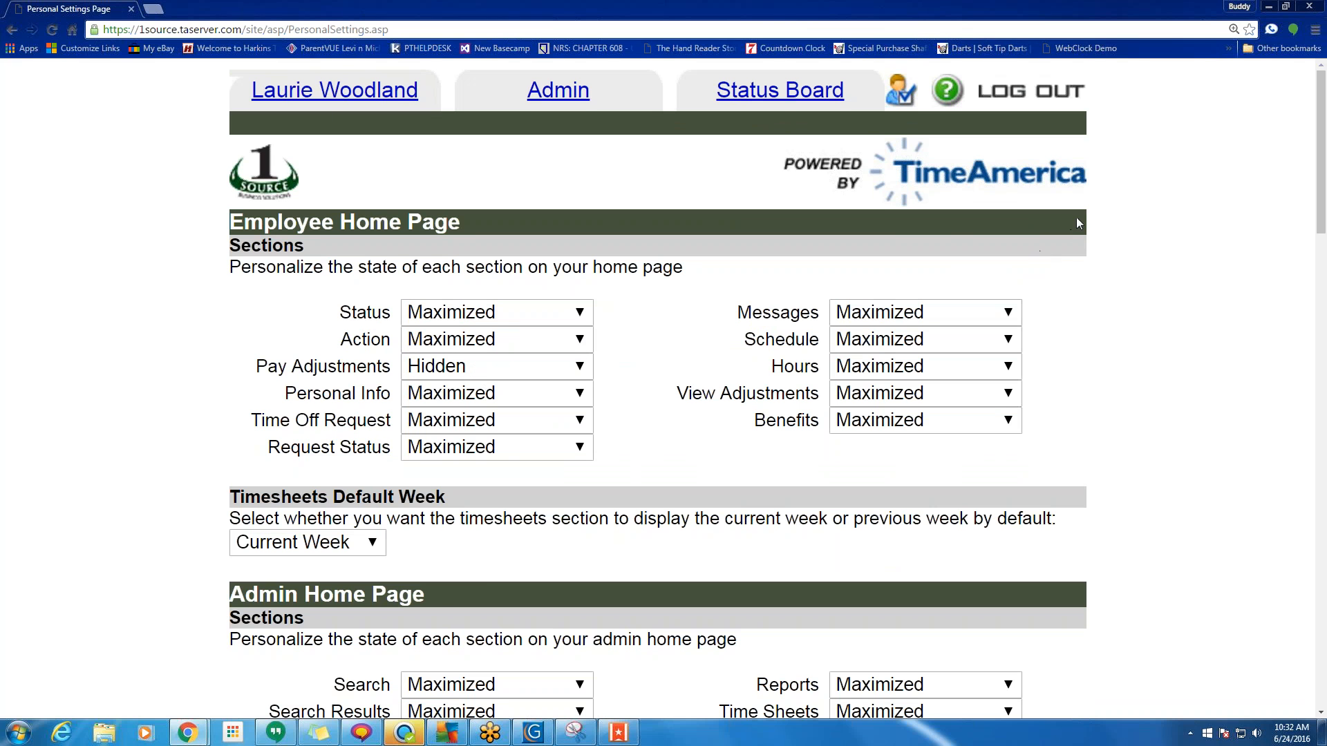
left_click_drag(1076, 219, 1096, 282)
left_click(1095, 282)
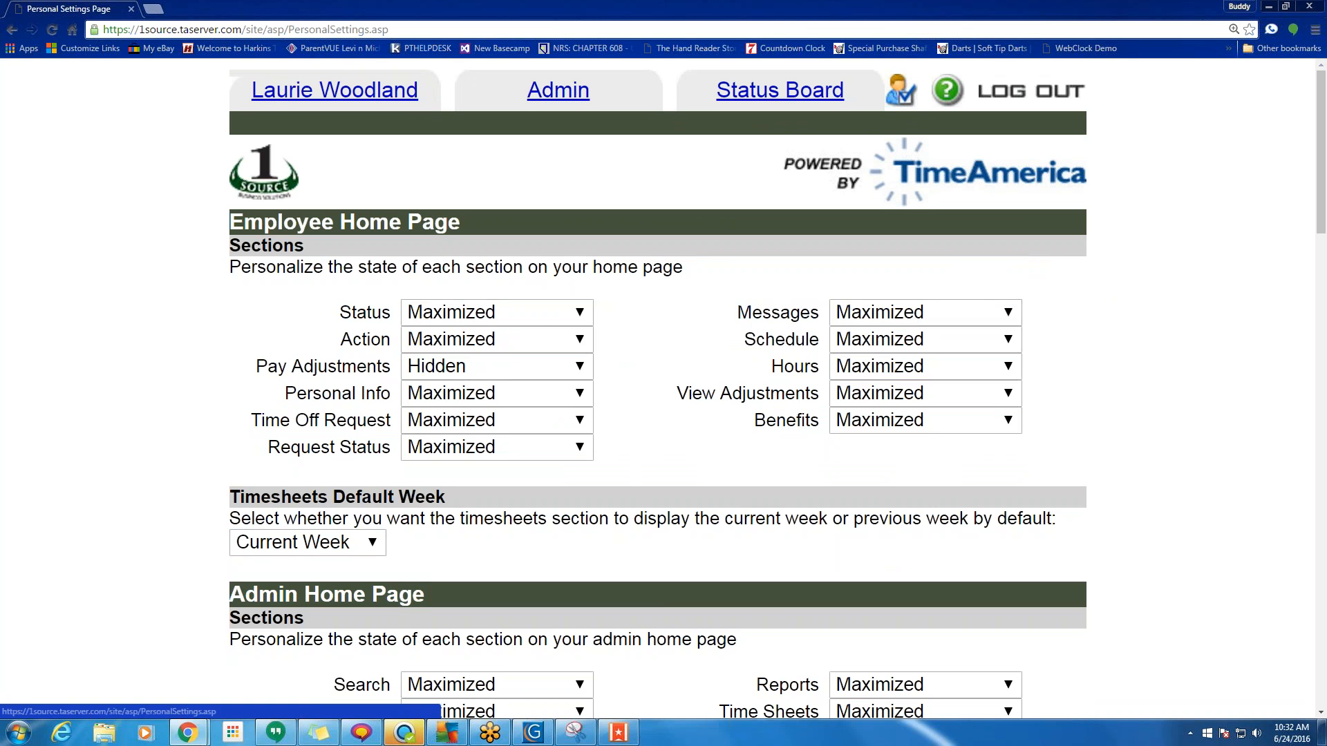
left_click(496, 366)
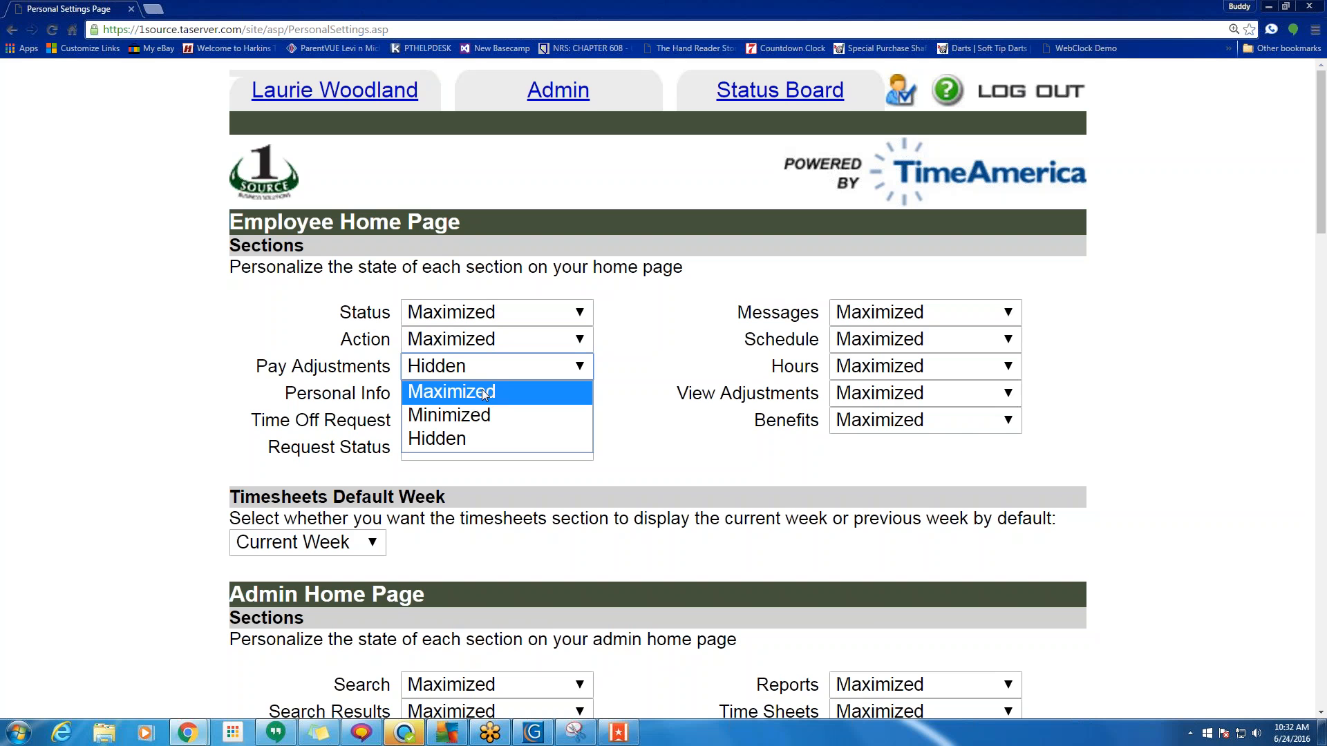
left_click(290, 320)
scroll(385, 384, "down", 4)
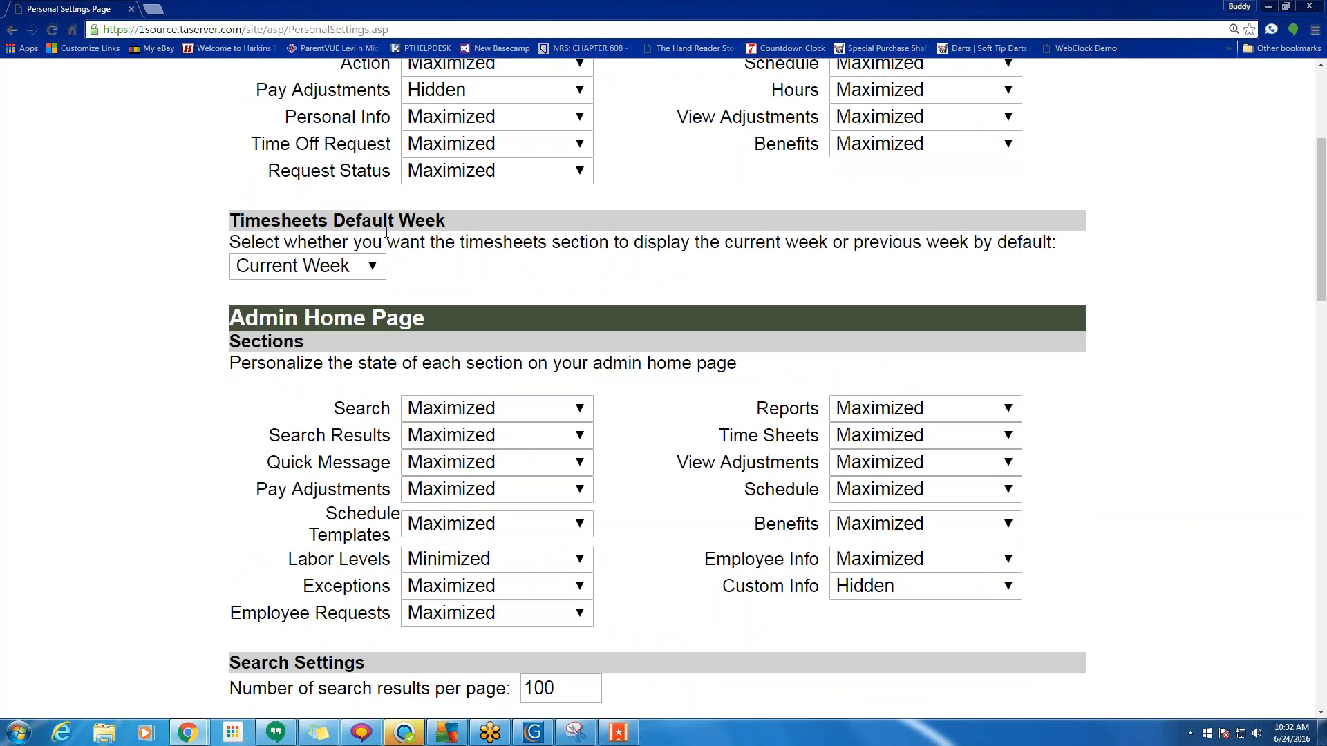
left_click(322, 264)
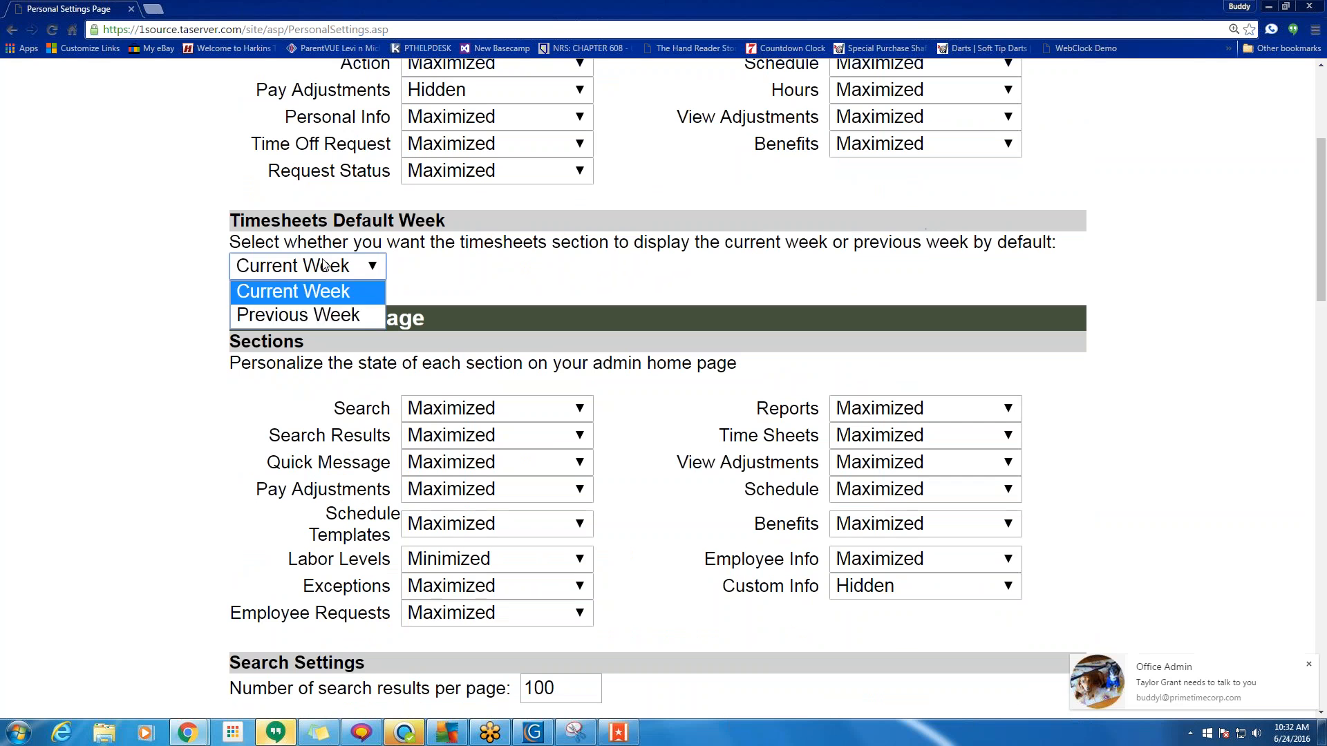
left_click(324, 265)
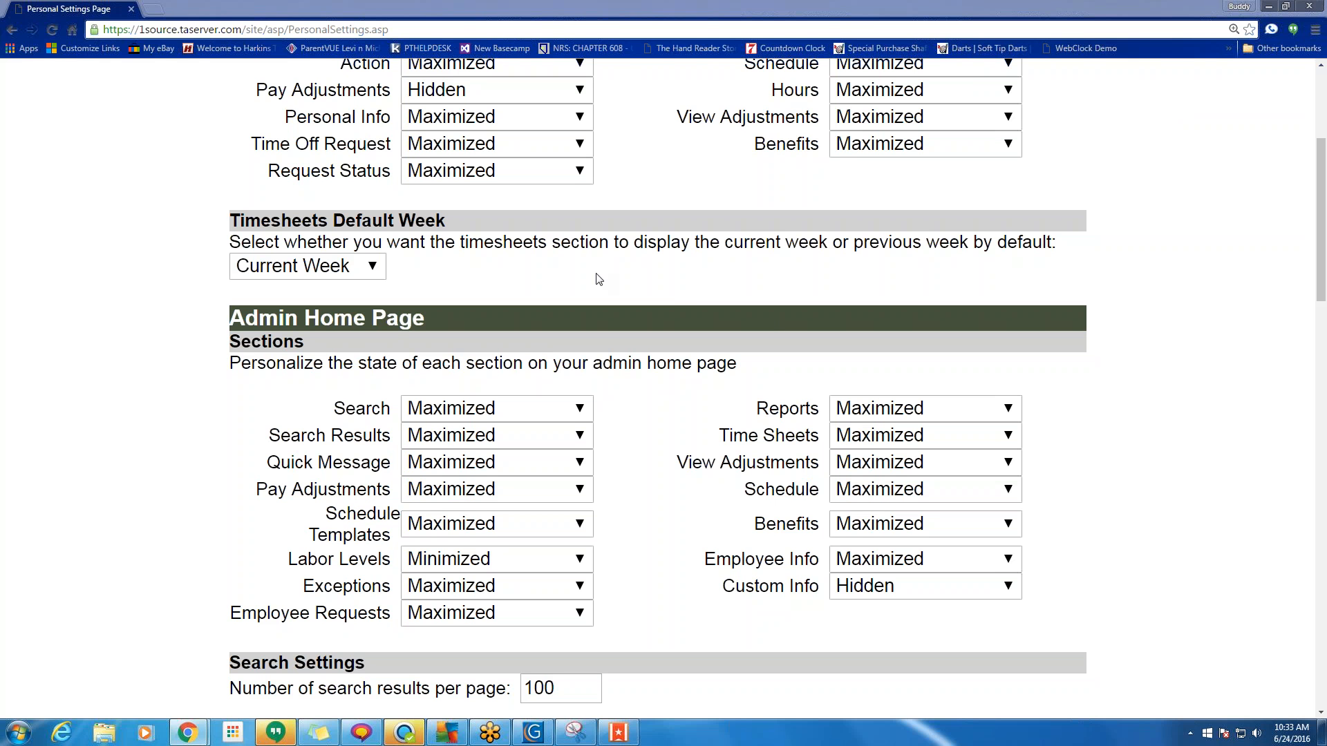
Set the Labor Levels section to Maximized on the admin home page.
scroll(635, 232, "down", 2)
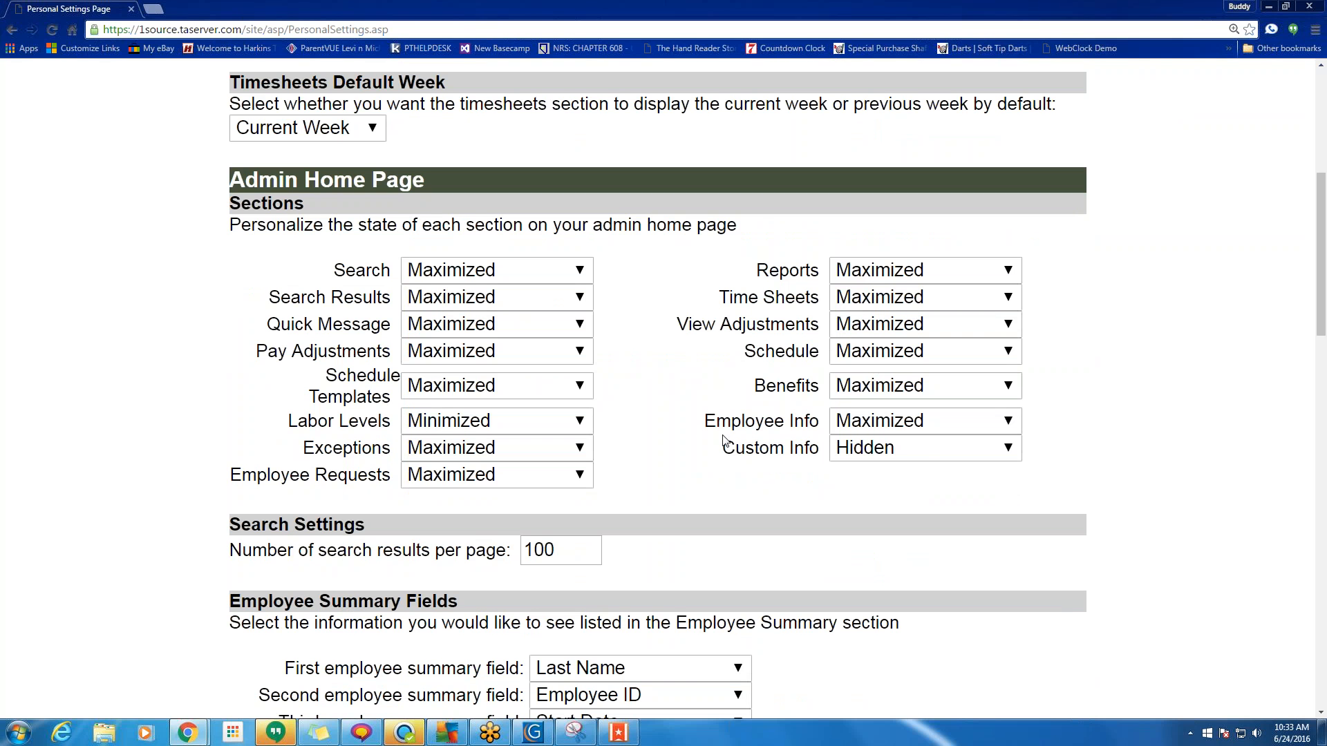
left_click(571, 425)
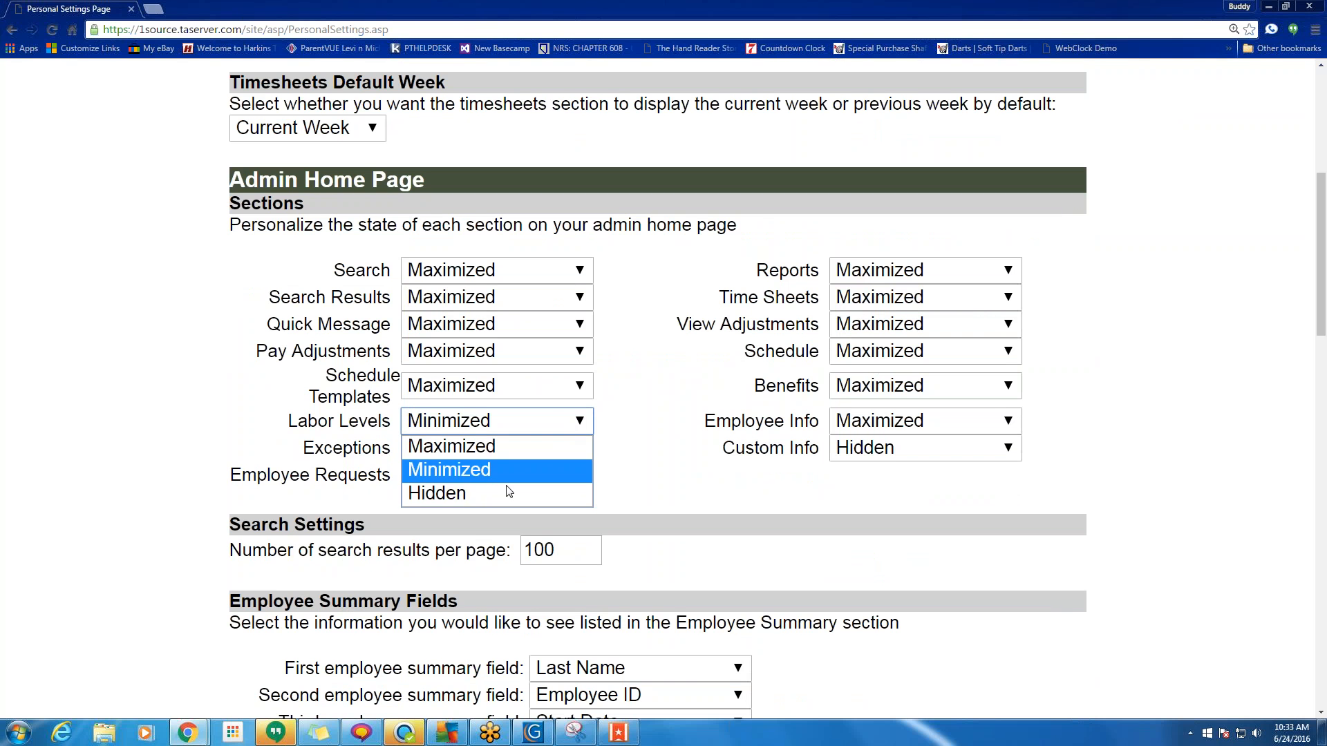
left_click(508, 492)
left_click(495, 421)
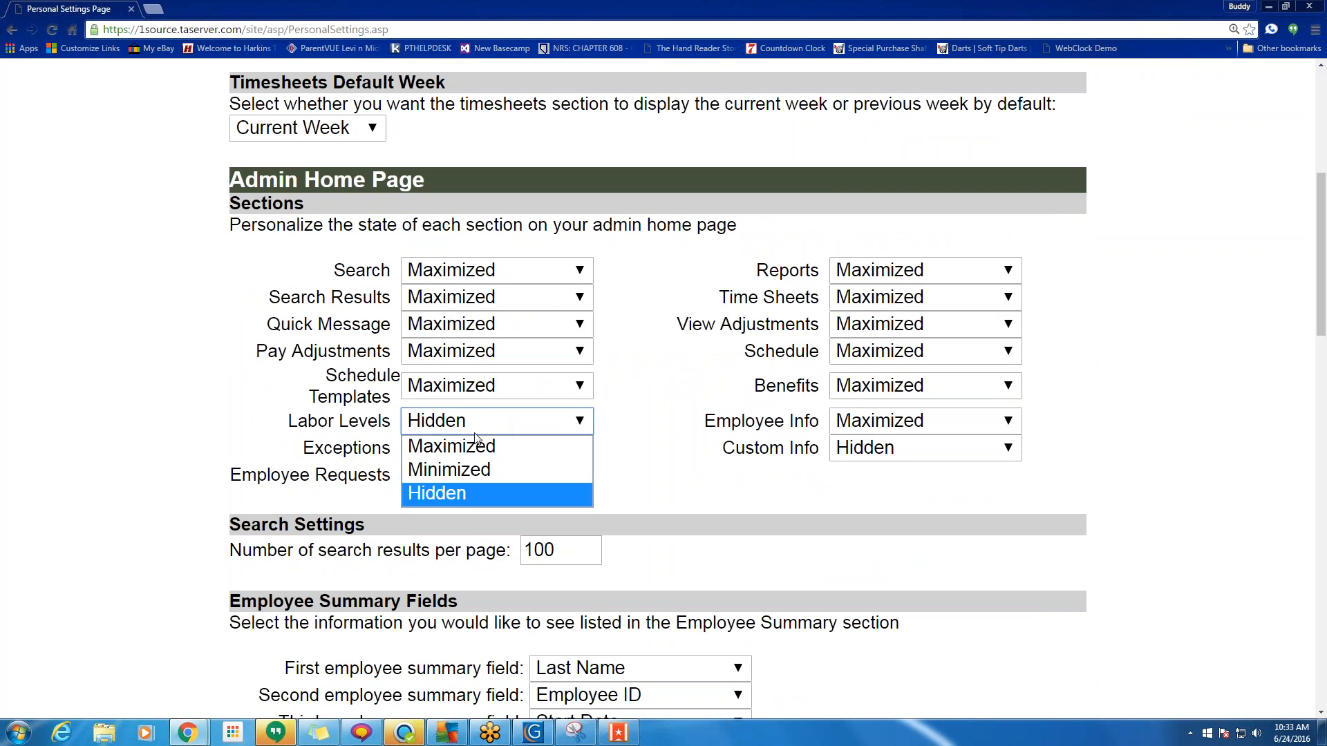
left_click(477, 444)
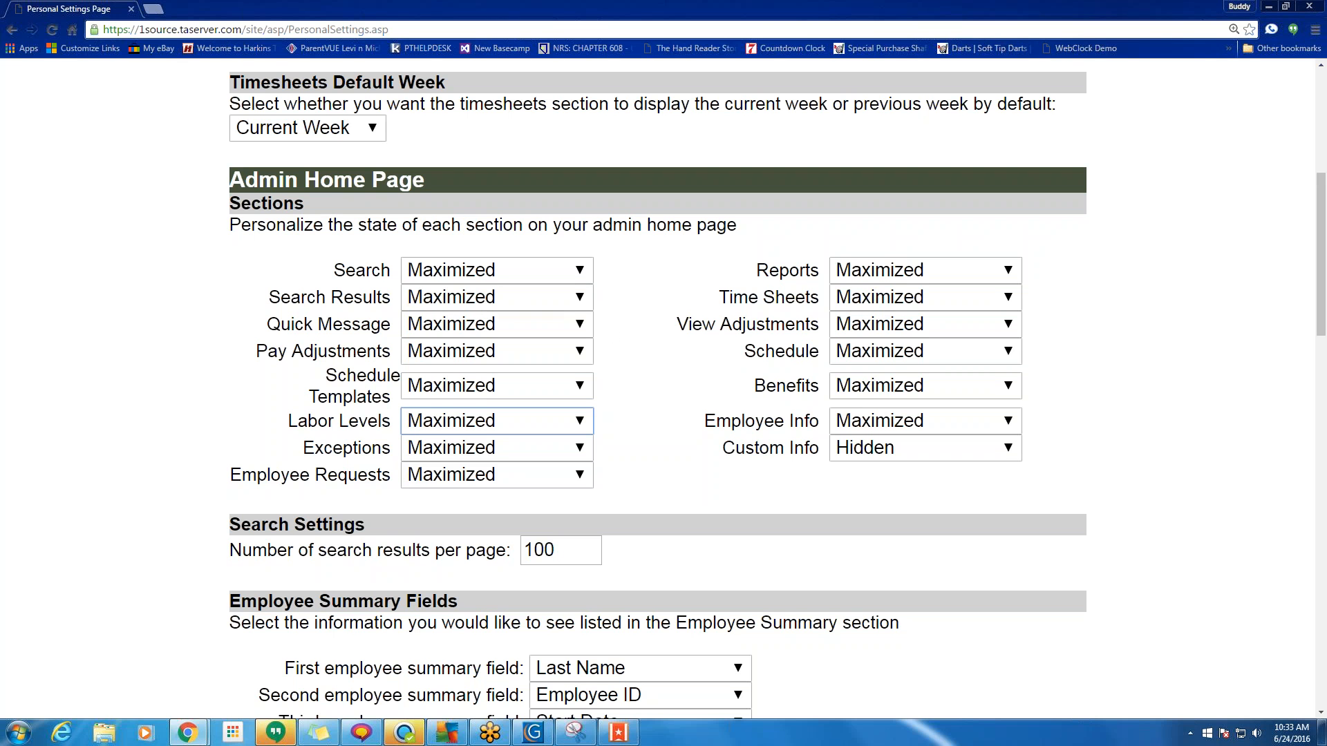
Switch the Search Results section to Hidden and back to Maximized.
left_click(495, 297)
left_click(449, 371)
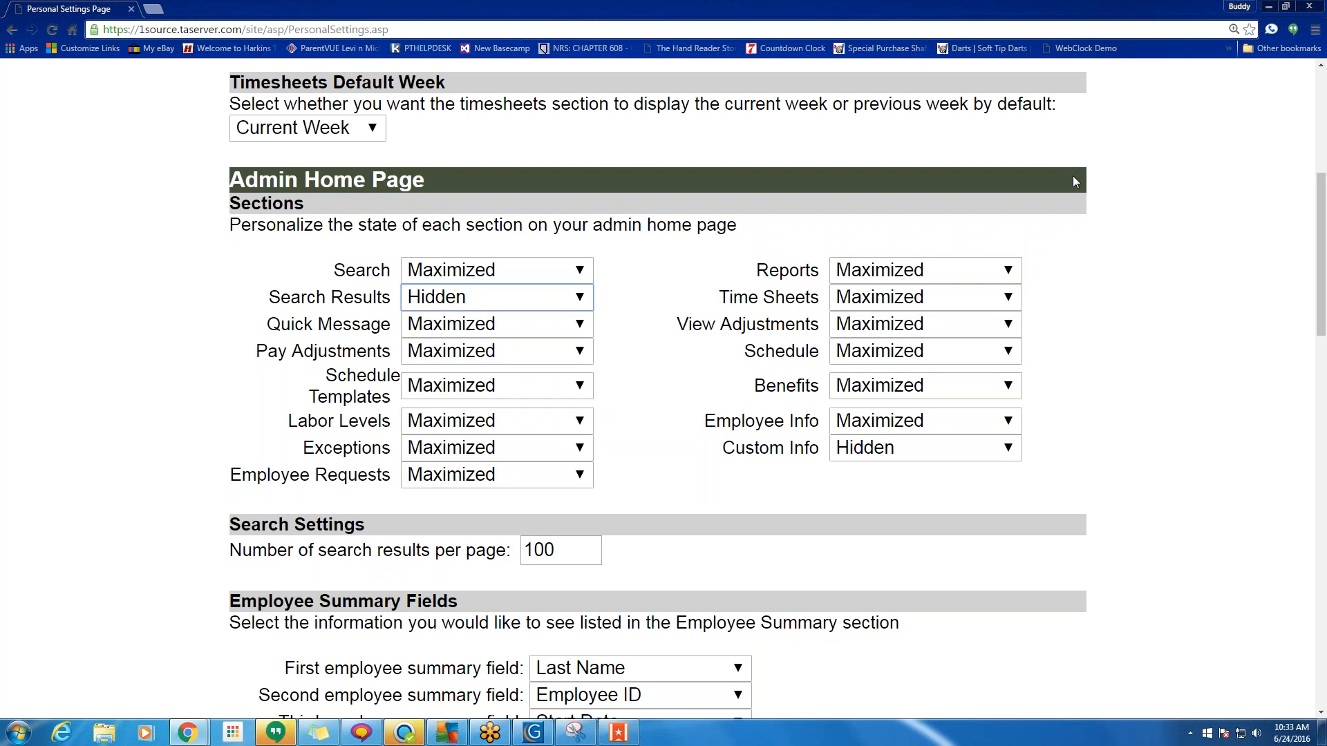
left_click(546, 297)
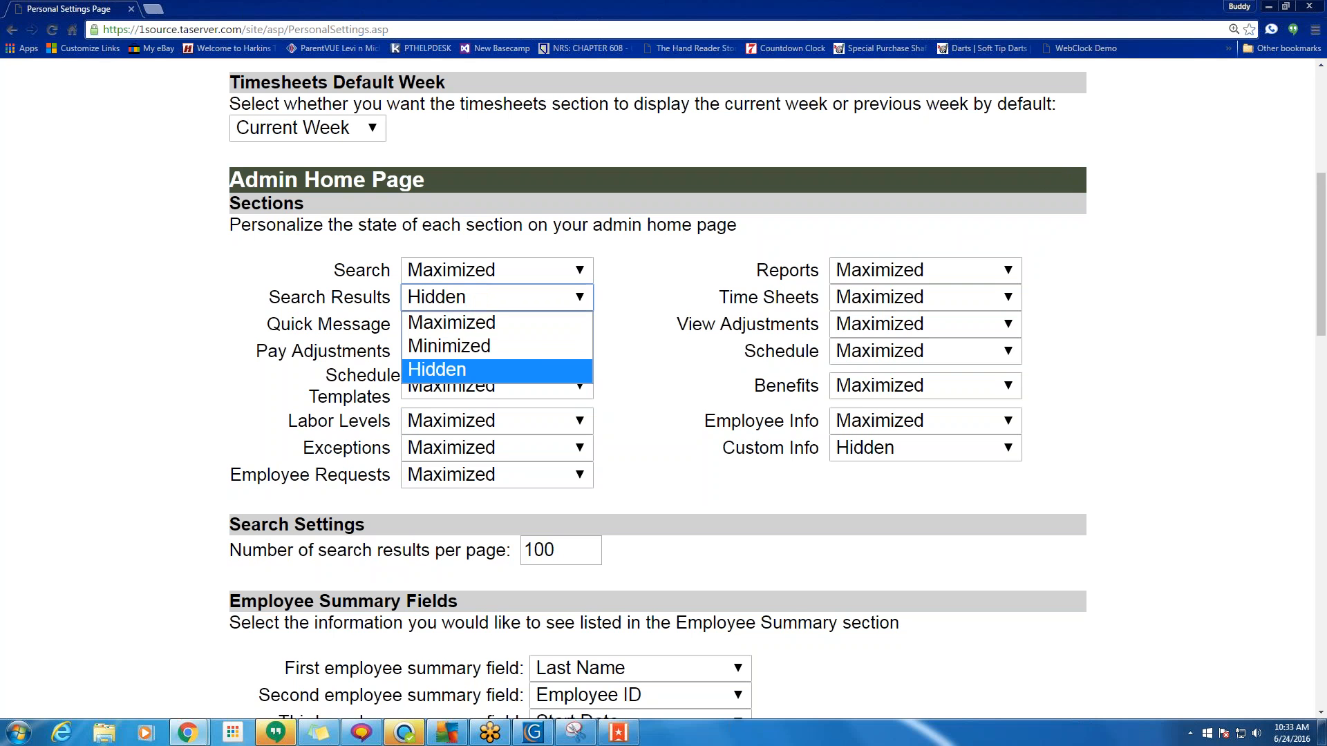
left_click(569, 324)
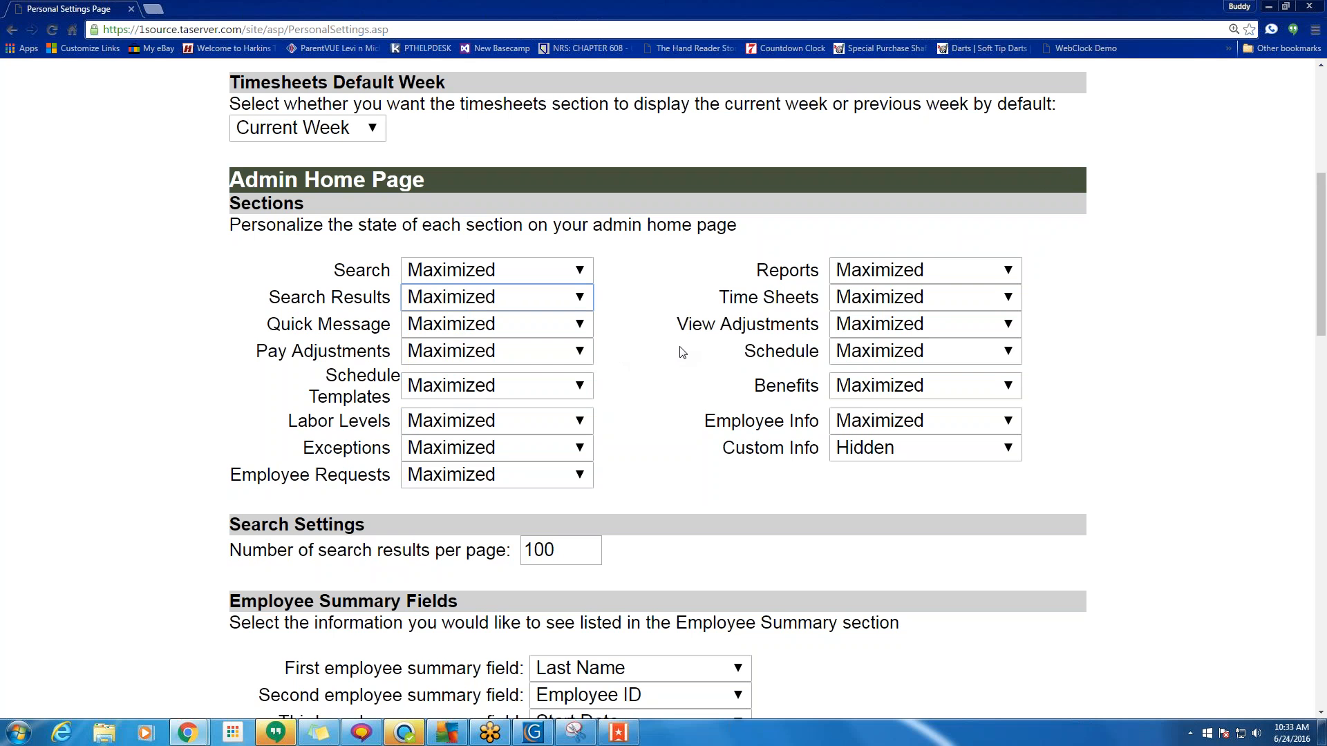
scroll(682, 352, "down", 3)
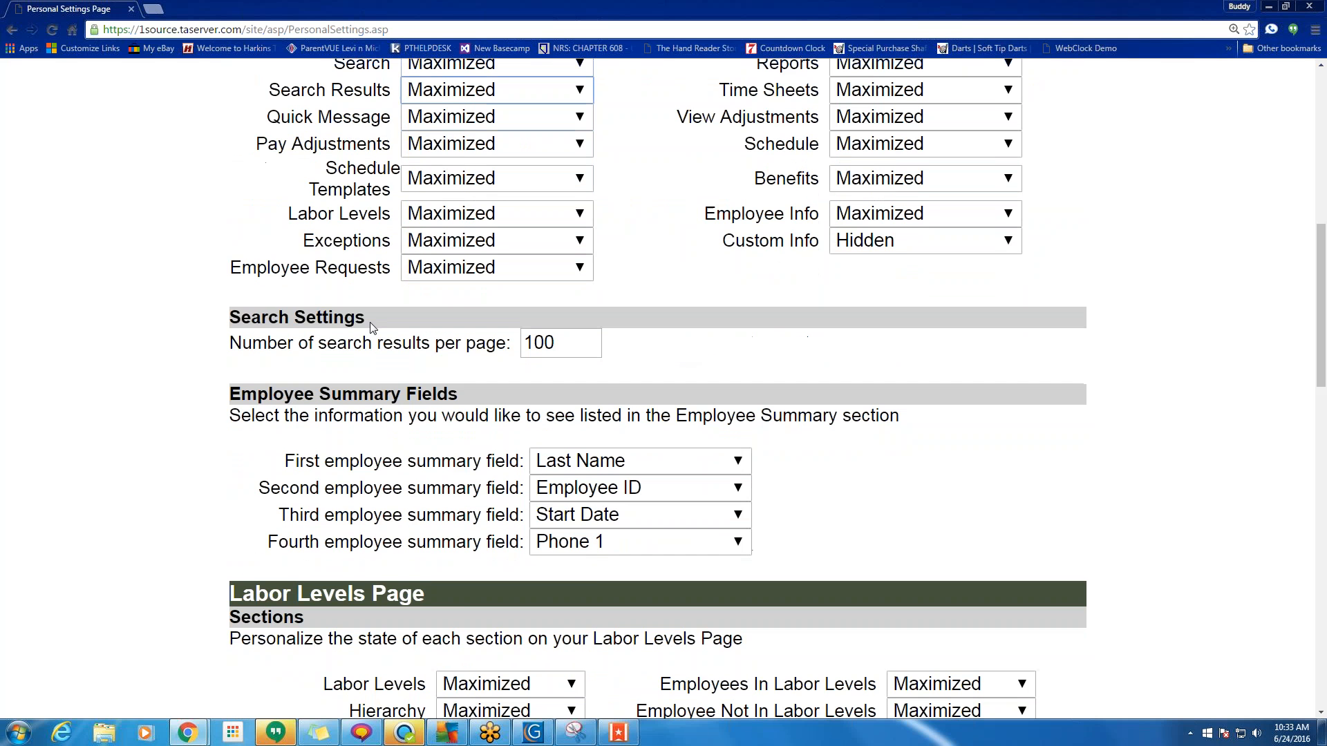
left_click_drag(365, 317, 235, 317)
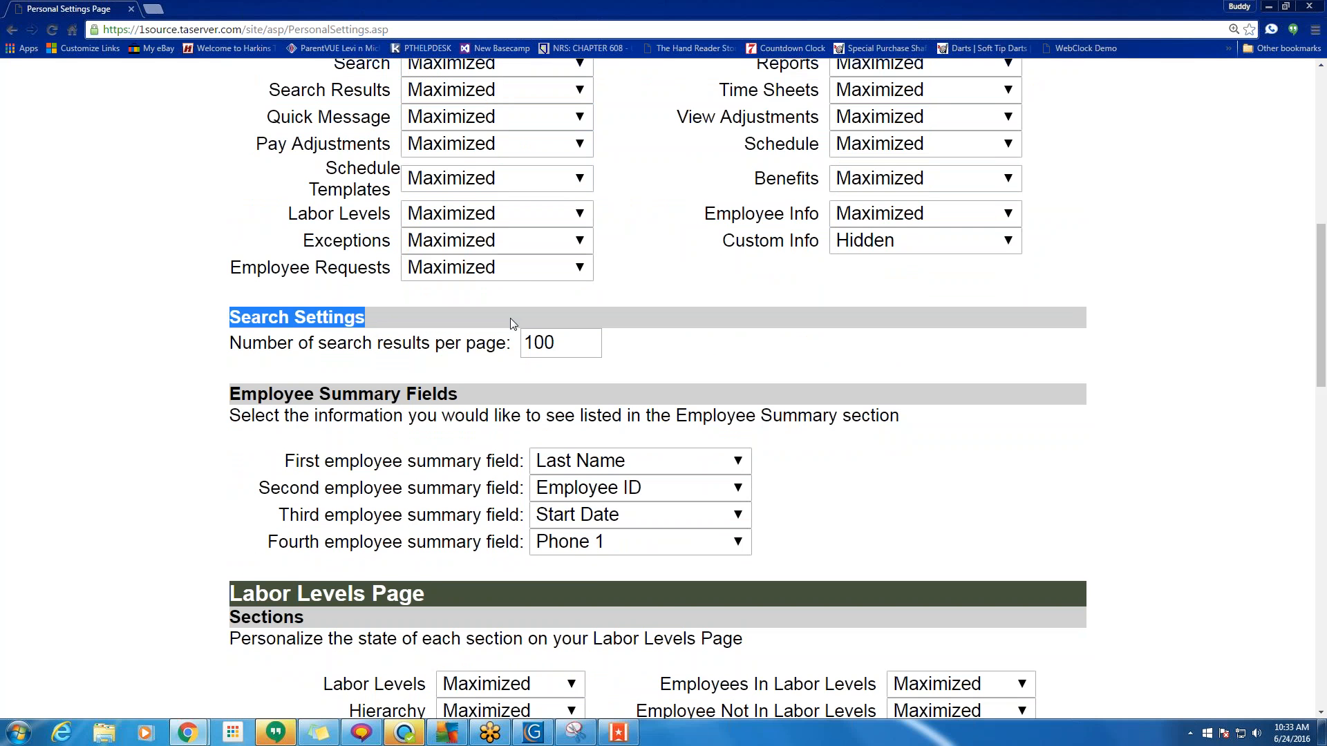
left_click_drag(563, 343, 548, 343)
key("BackSpace")
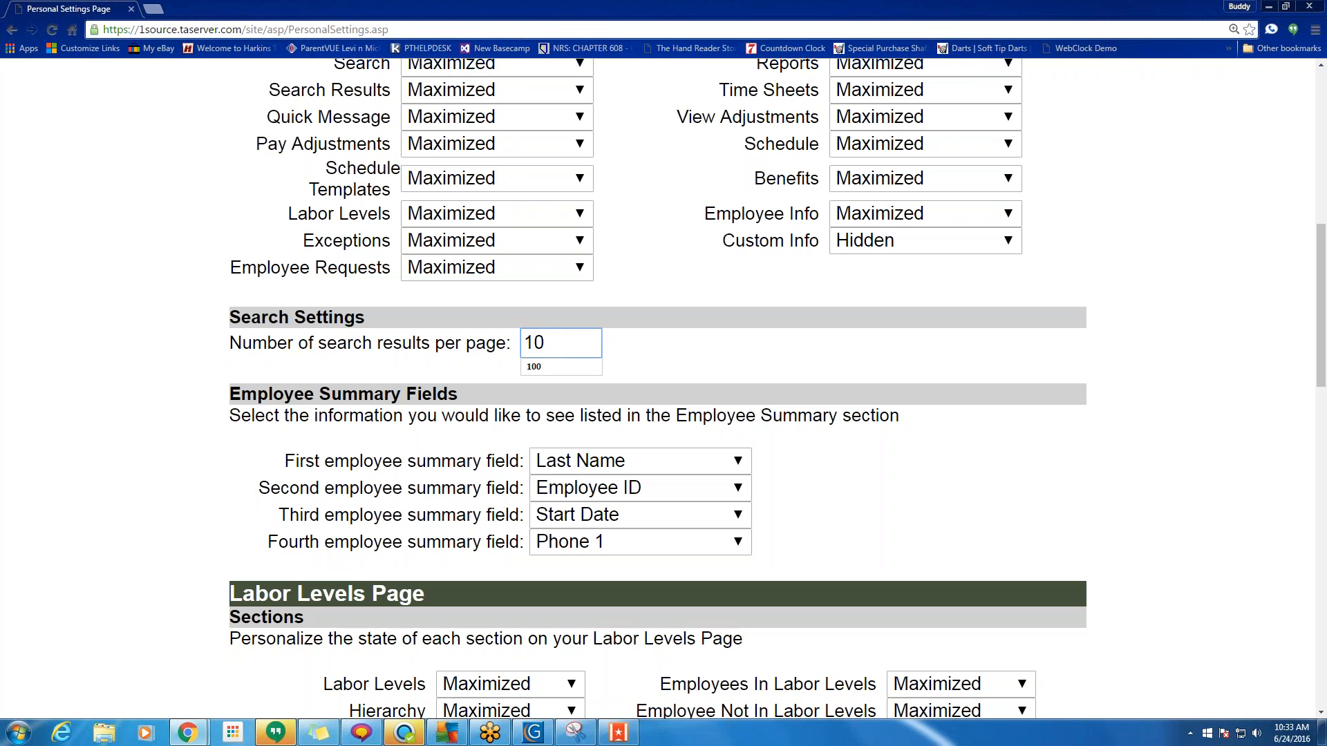
type("0")
left_click(641, 350)
left_click_drag(537, 342, 528, 343)
left_click(708, 355)
scroll(709, 352, "down", 3)
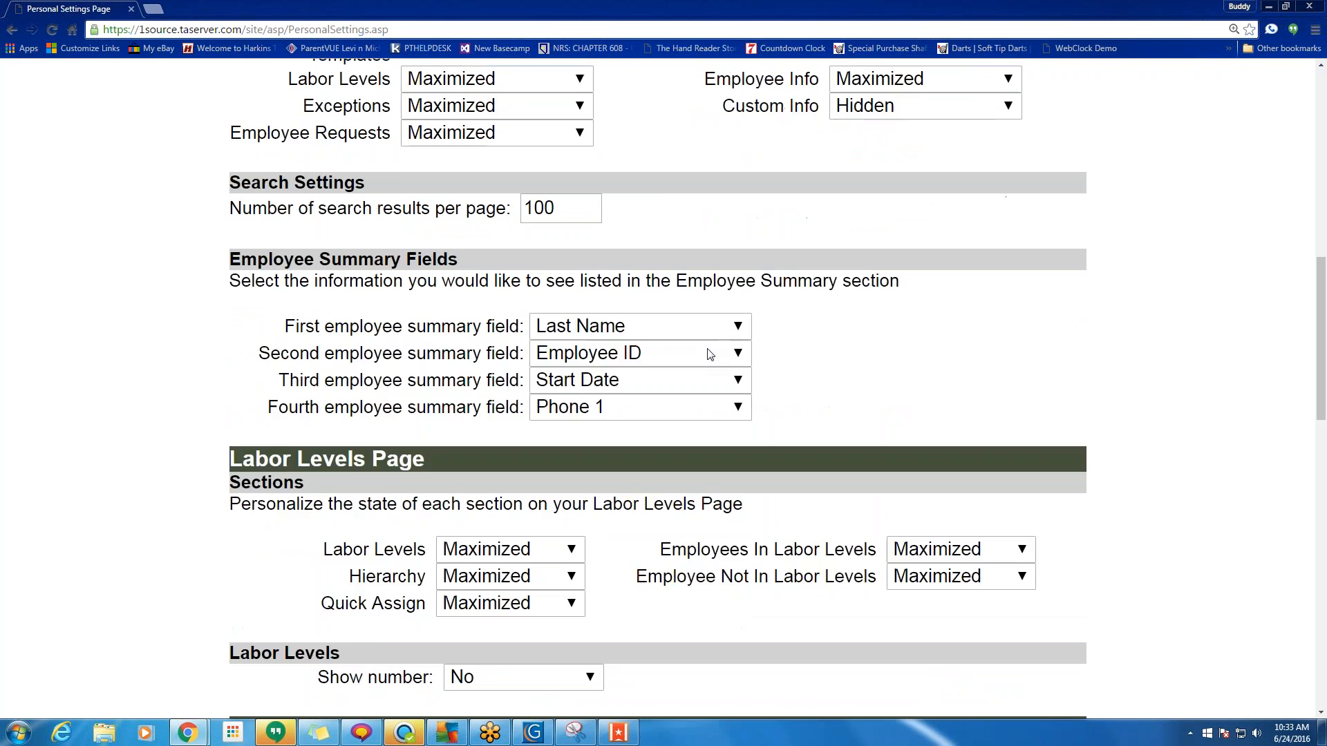
left_click_drag(453, 191, 240, 191)
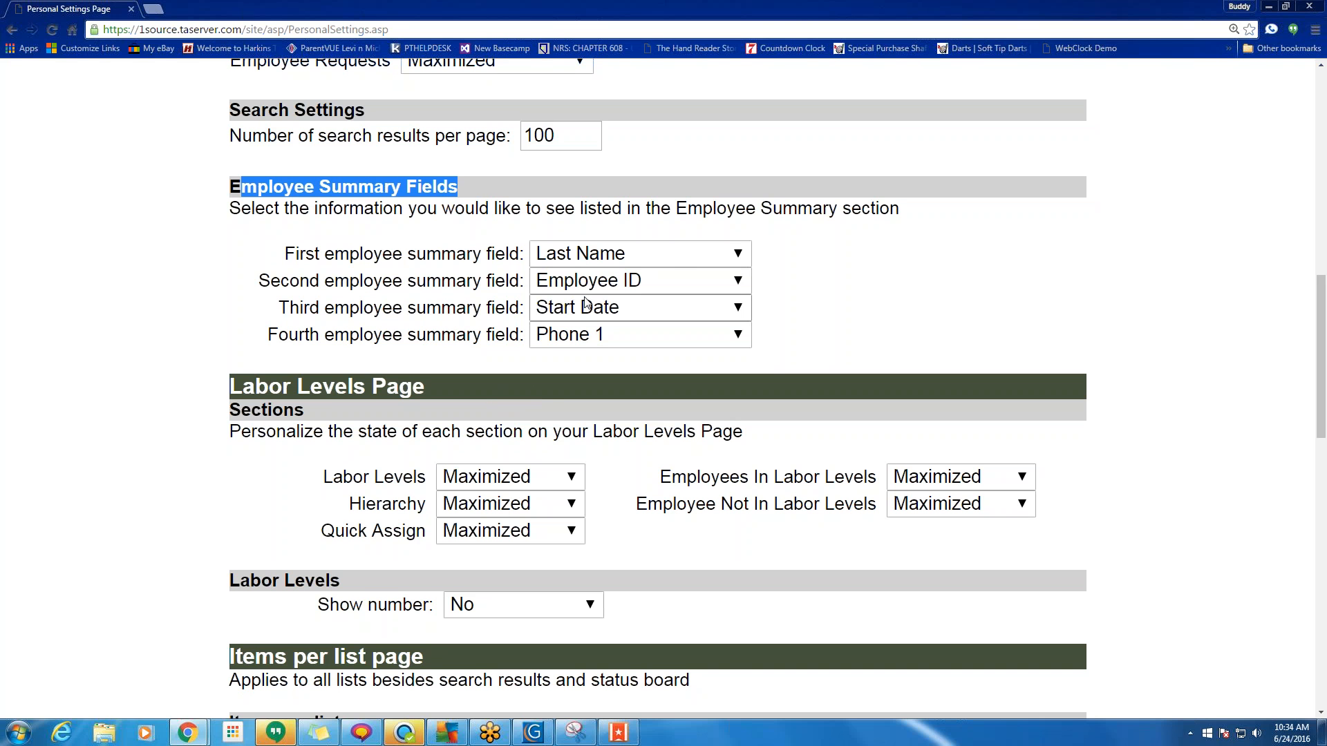
Change 'Number of items to list per page' to 100.
scroll(585, 302, "down", 4)
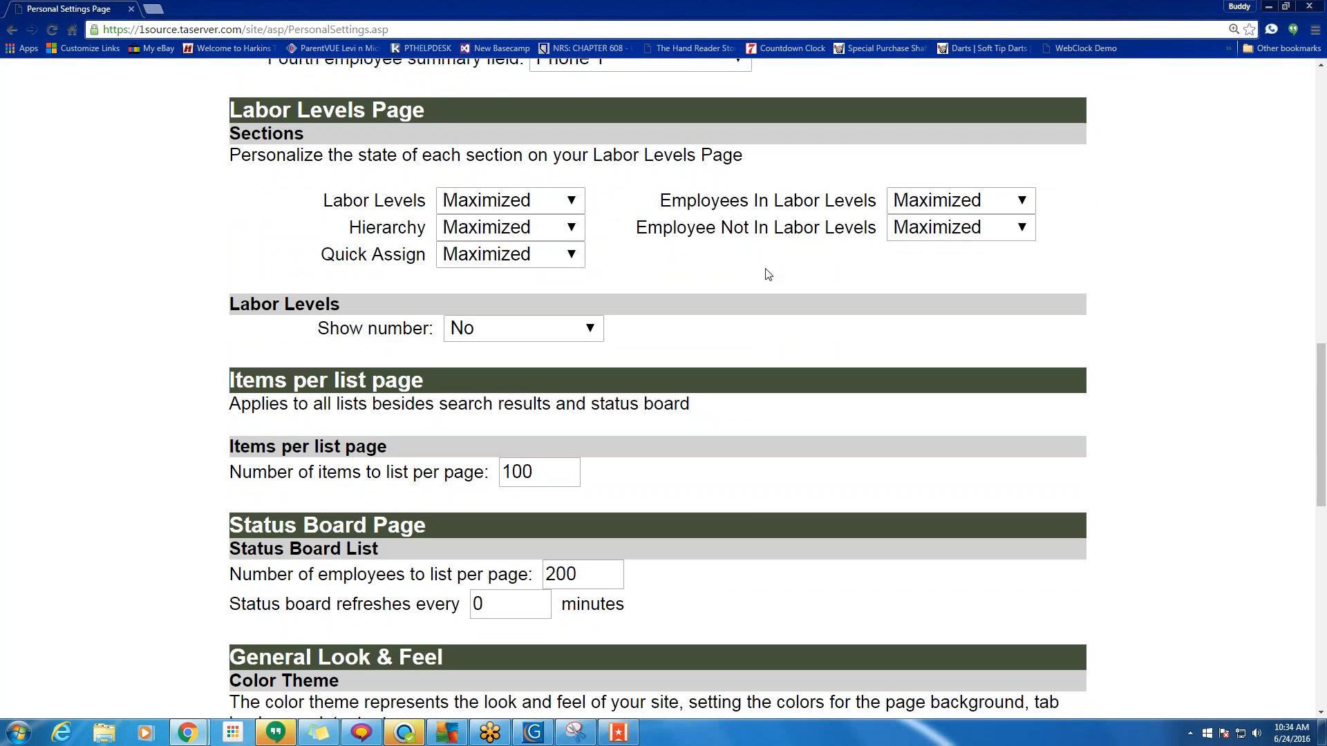
scroll(767, 274, "down", 3)
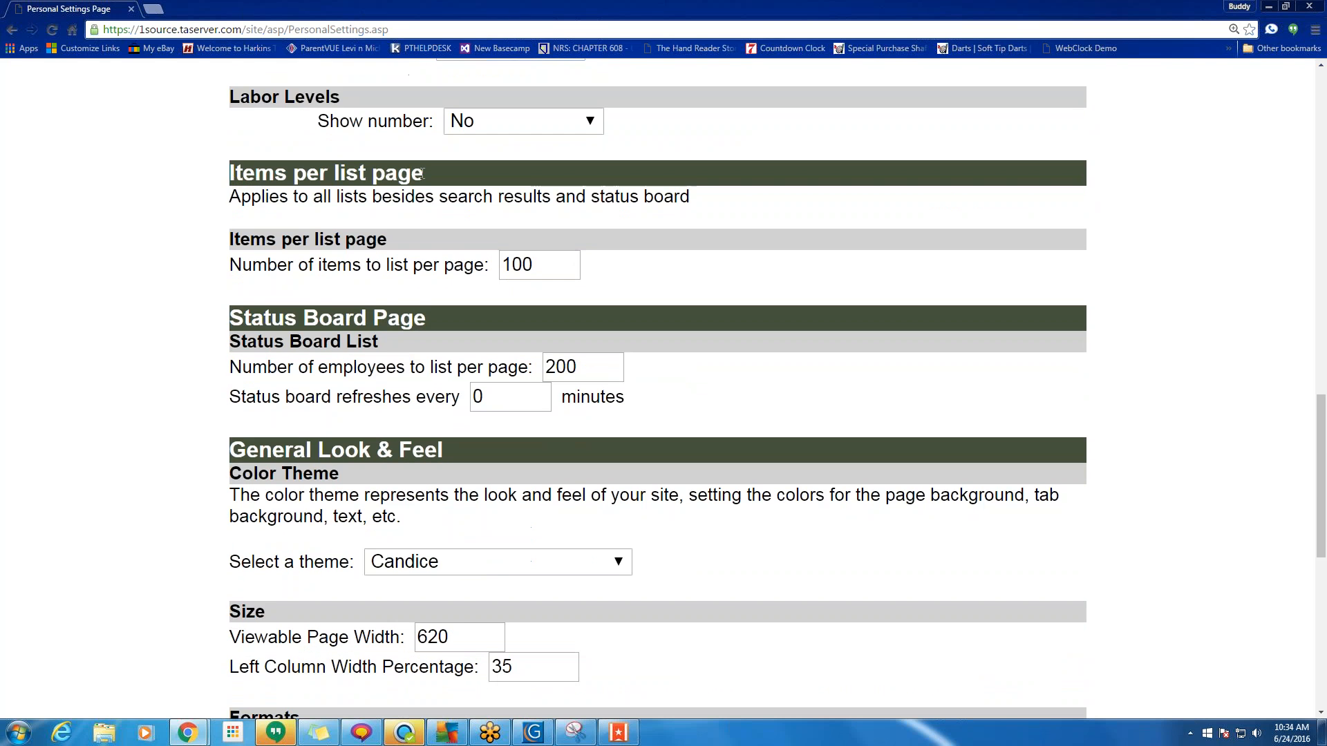
left_click_drag(423, 173, 232, 174)
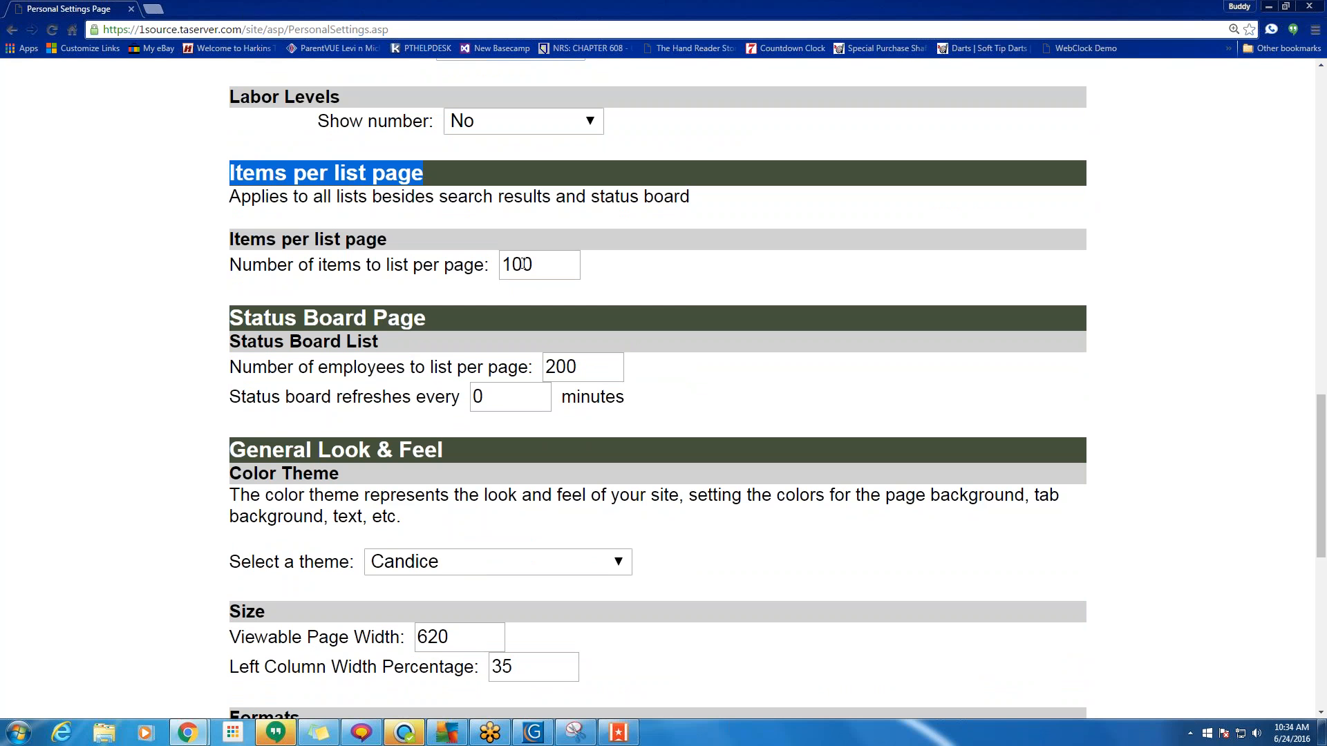
left_click_drag(524, 264, 528, 264)
key("BackSpace")
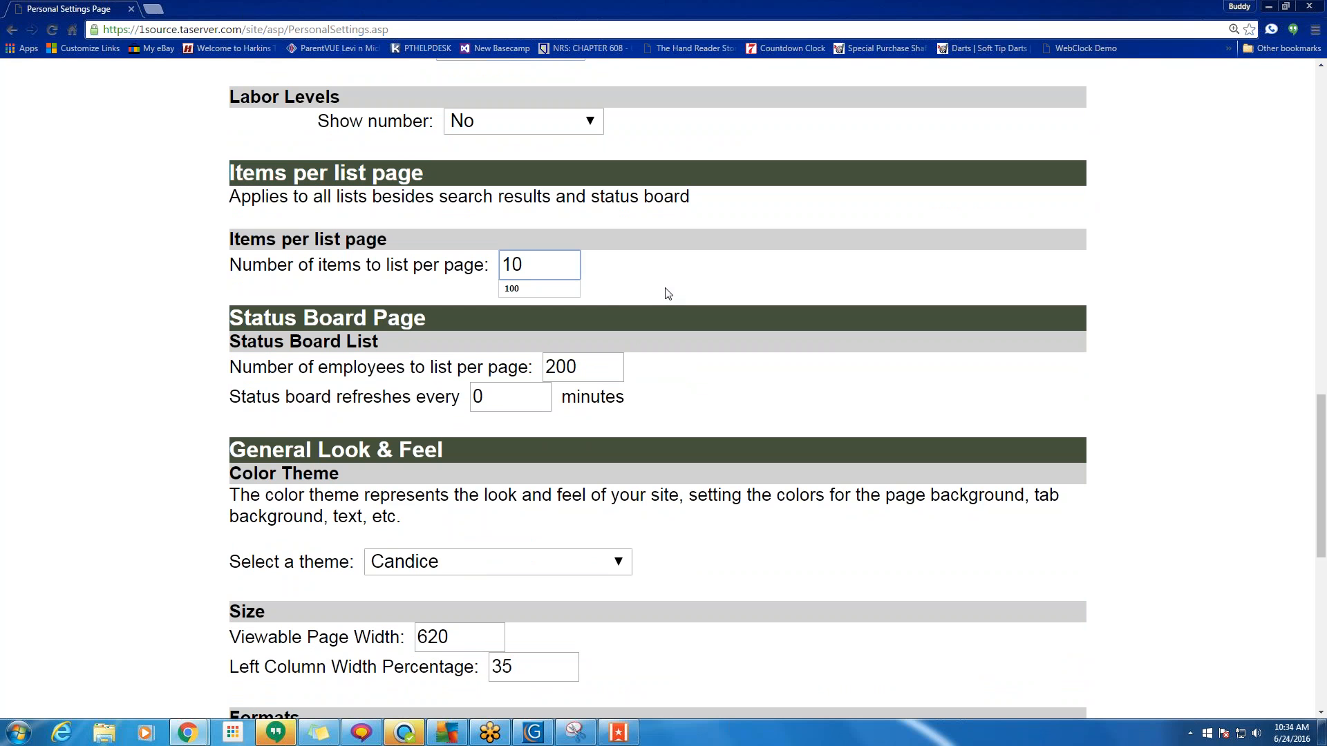
type("0")
left_click(605, 268)
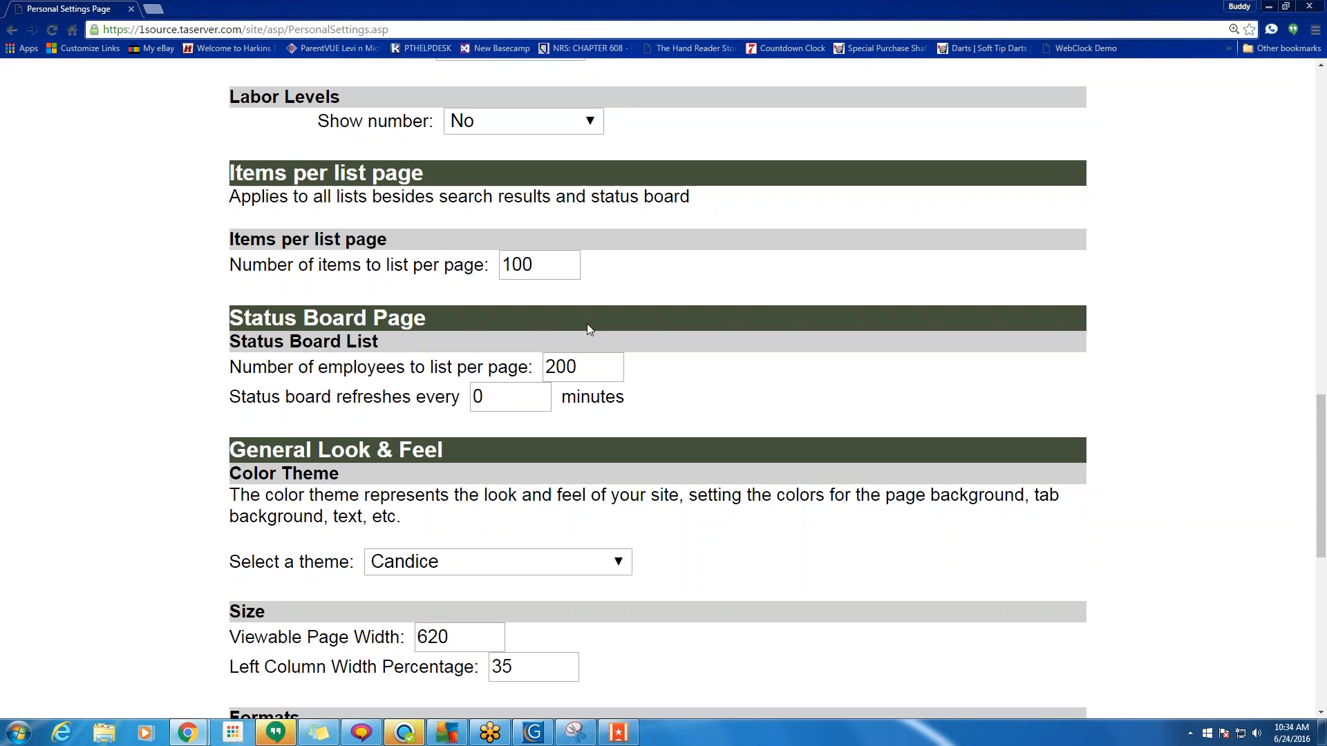
Leave employees-per-page unchanged, and keep Time at 12 hour and Time Duration at Decimal.
left_click(596, 361)
scroll(591, 360, "down", 2)
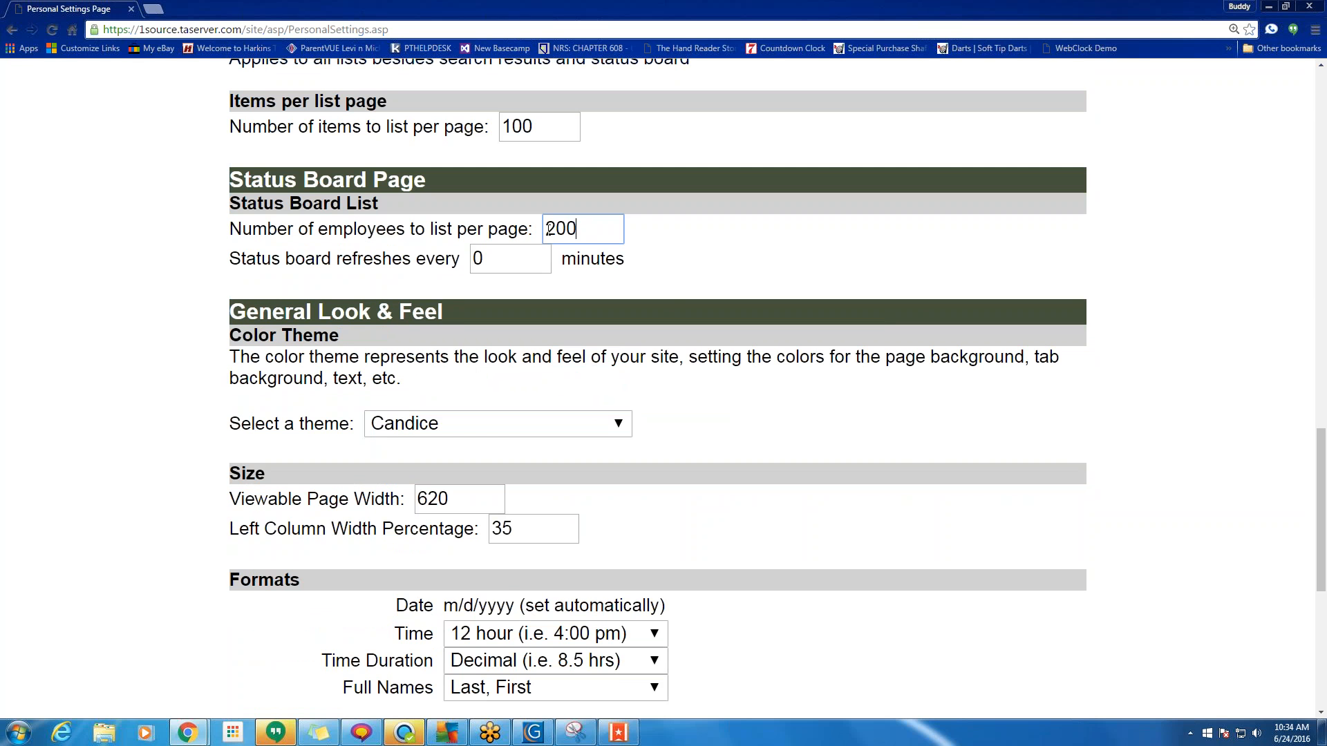
left_click_drag(548, 228, 557, 228)
left_click(583, 228)
scroll(620, 293, "down", 4)
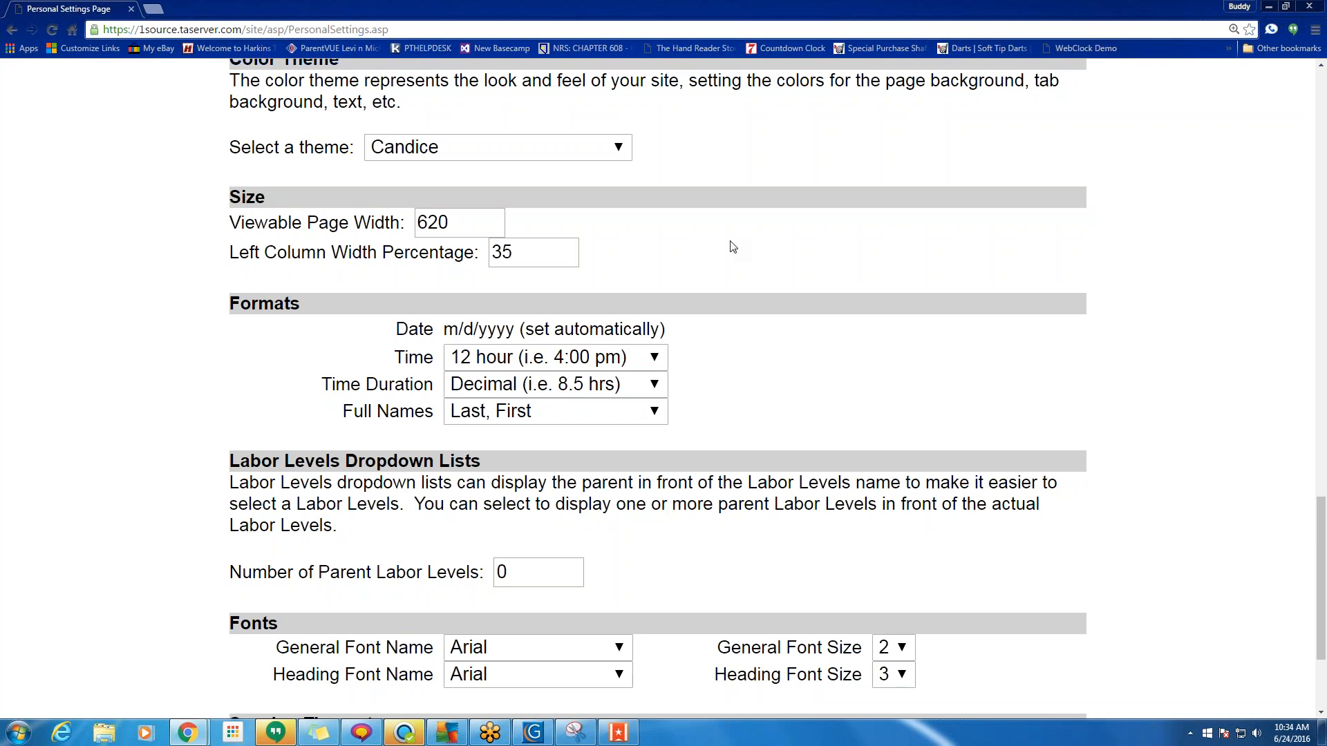
scroll(744, 246, "down", 3)
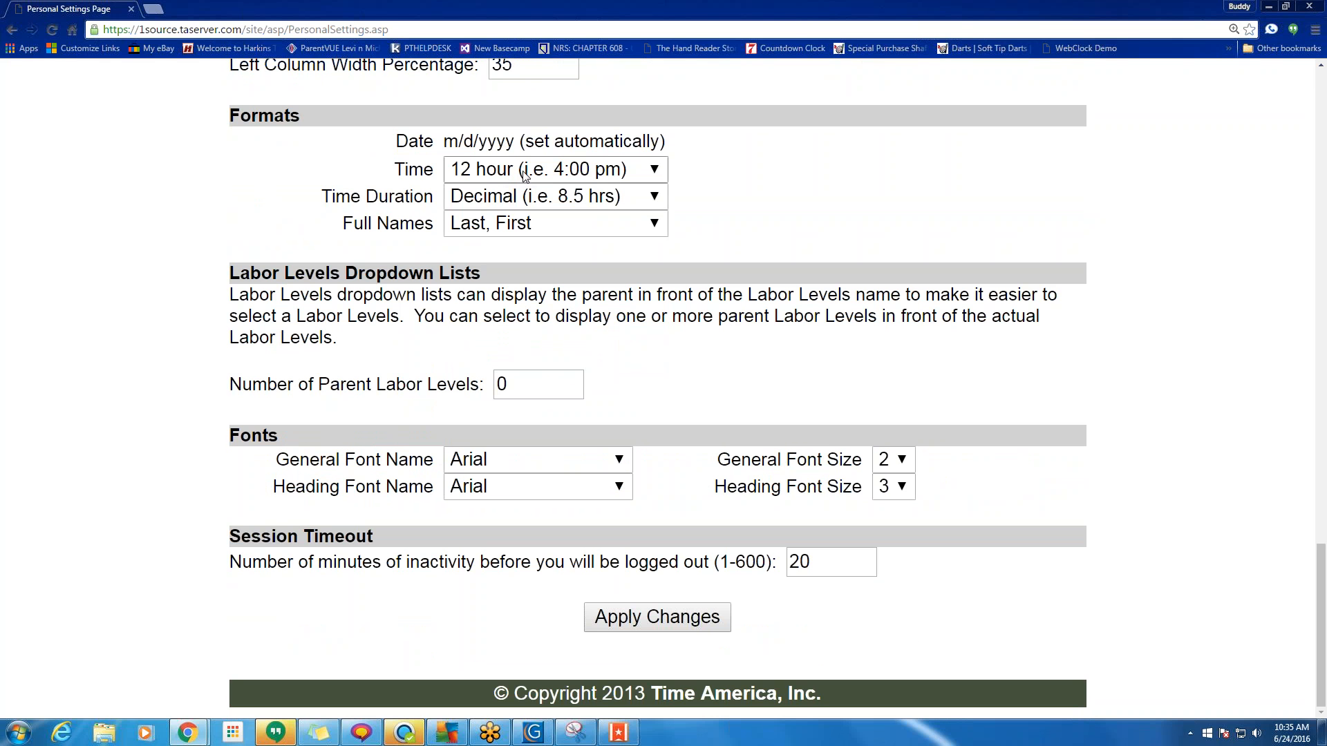
left_click(602, 176)
left_click(601, 176)
left_click(593, 198)
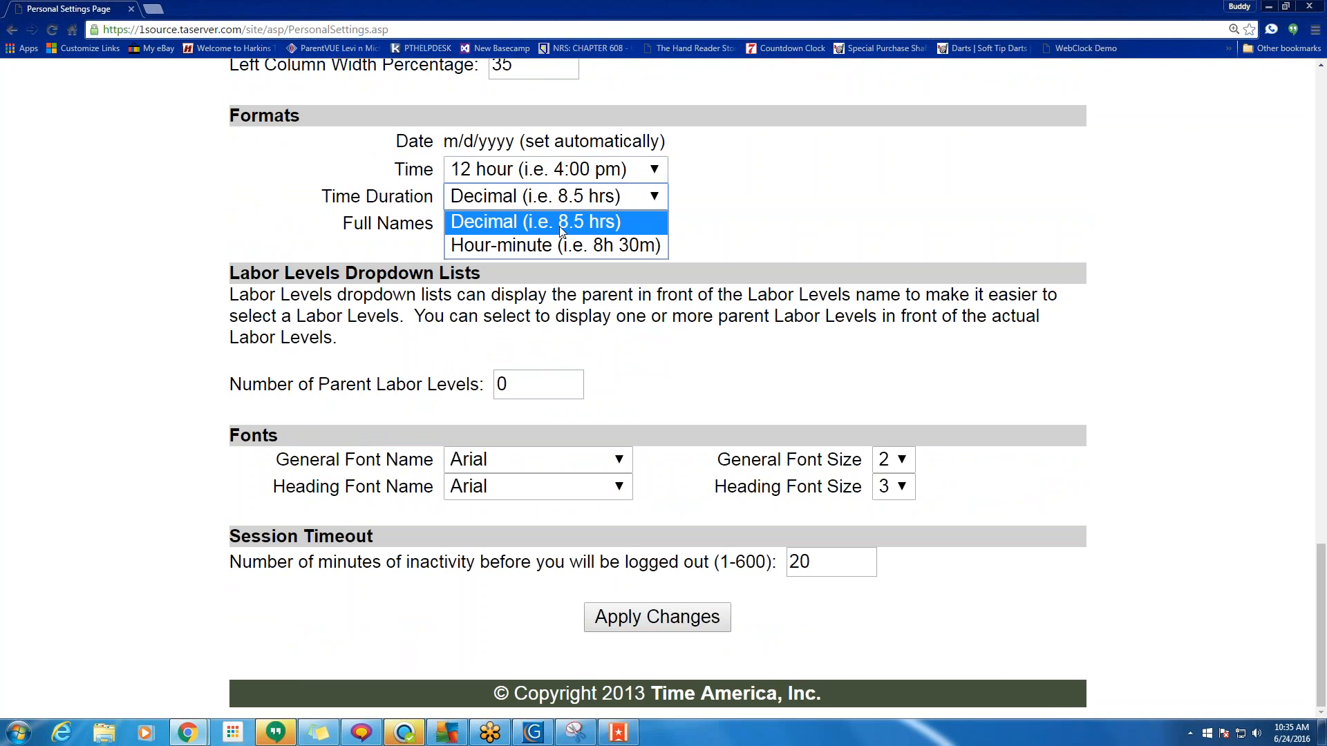
left_click(582, 225)
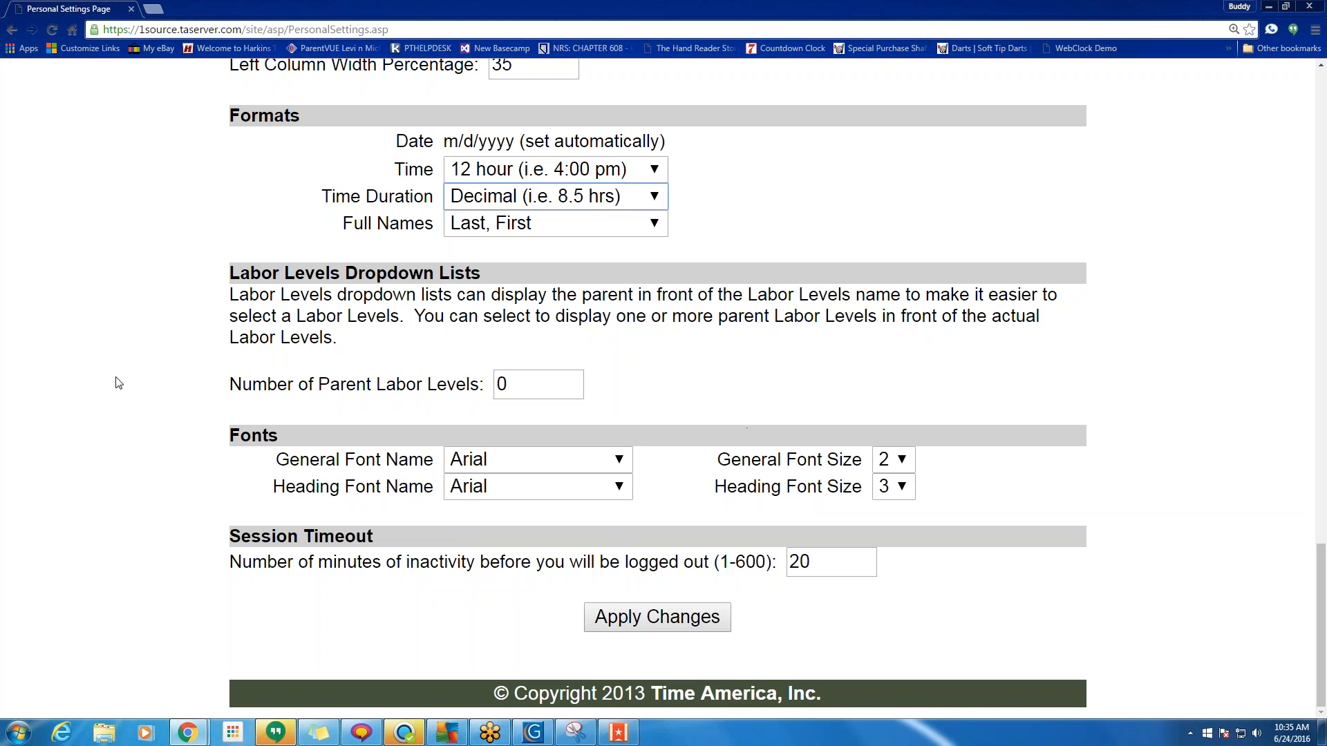
Change the session timeout from 20 to 200 minutes and apply the personal settings.
left_click(832, 568)
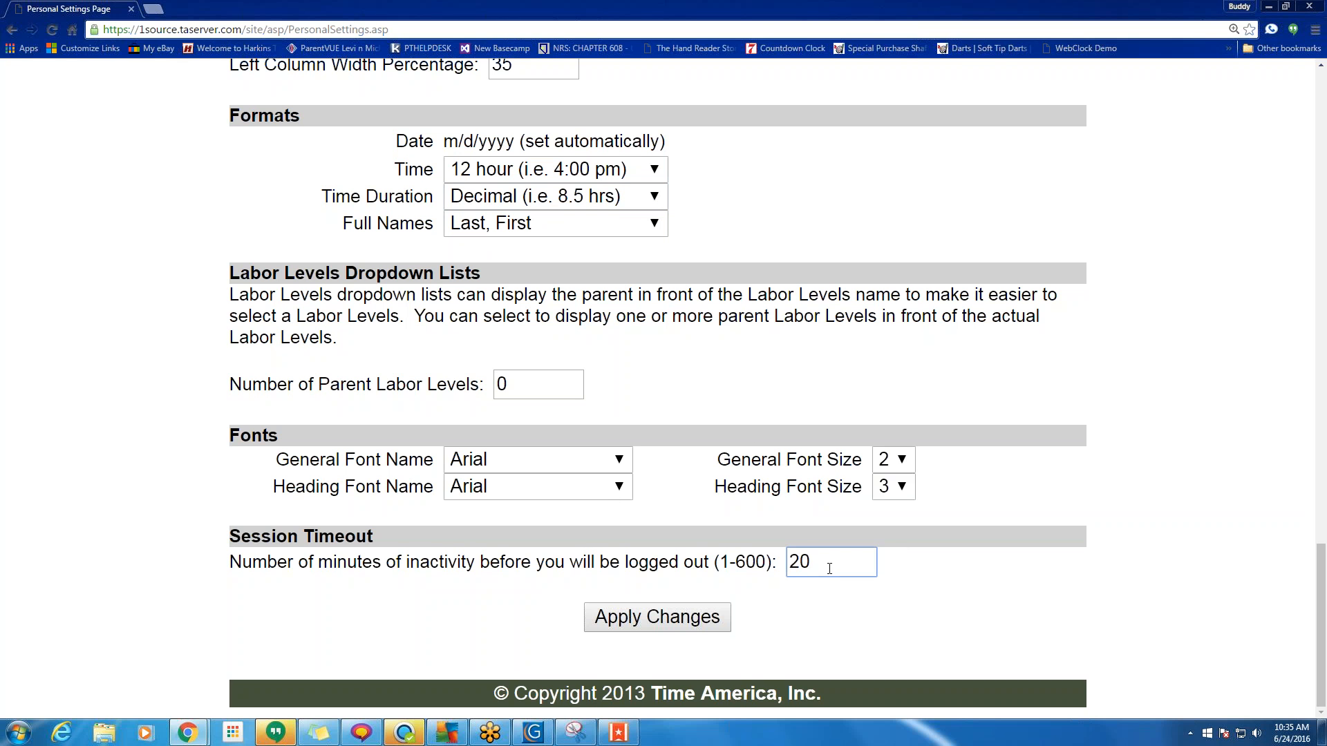
type("0")
left_click(1008, 584)
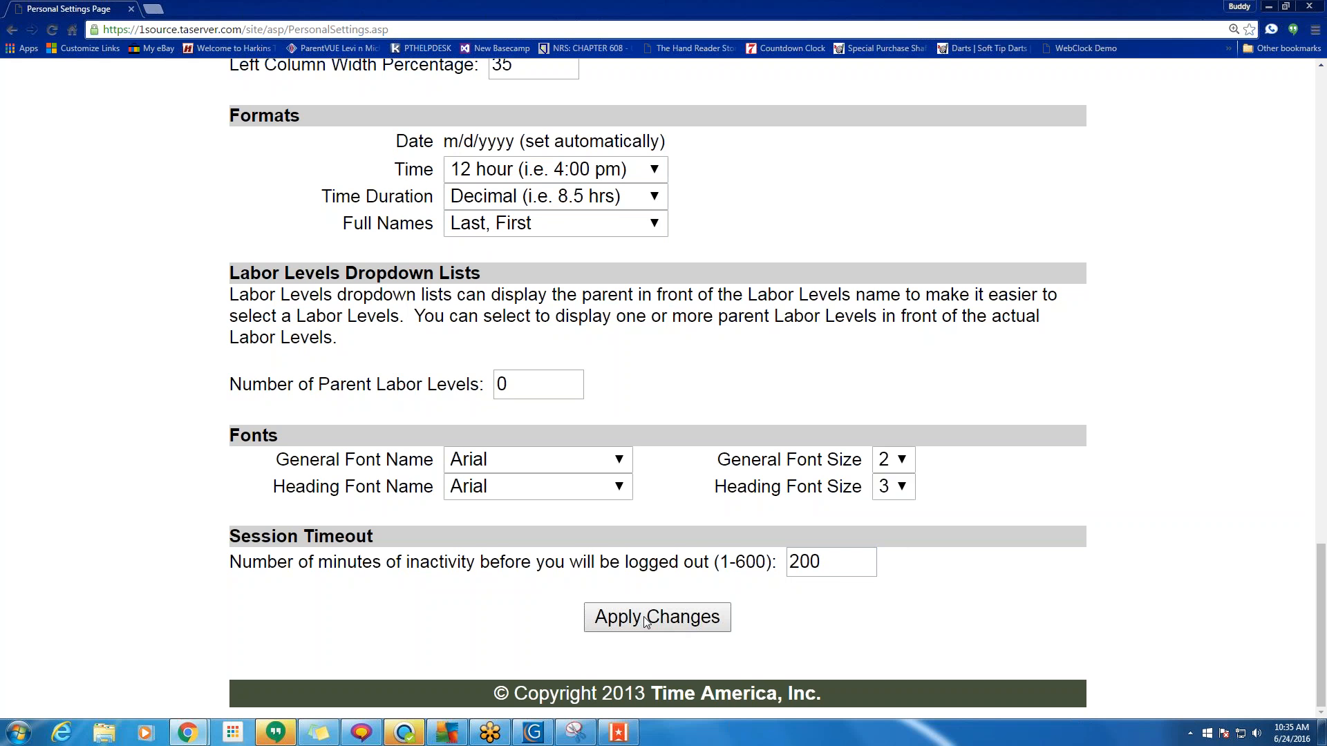
left_click(828, 560)
left_click_drag(840, 565, 785, 564)
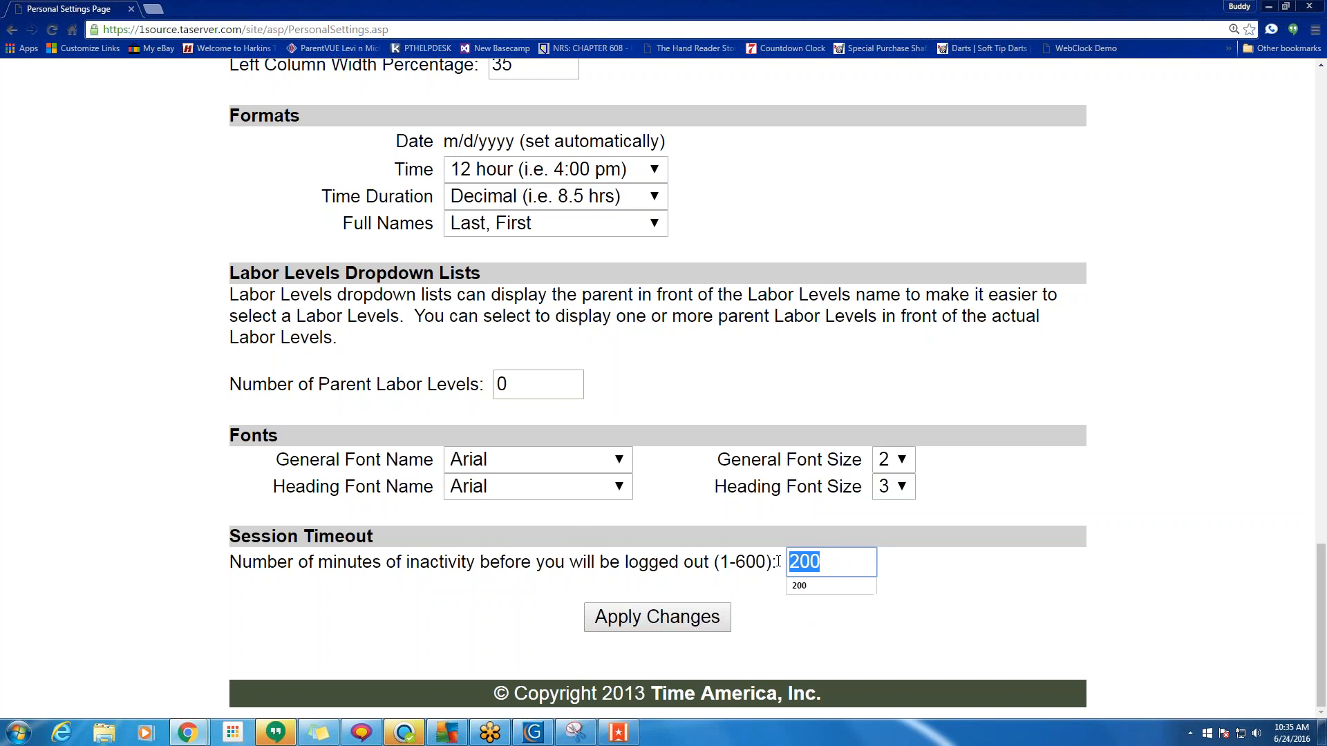
left_click(778, 561)
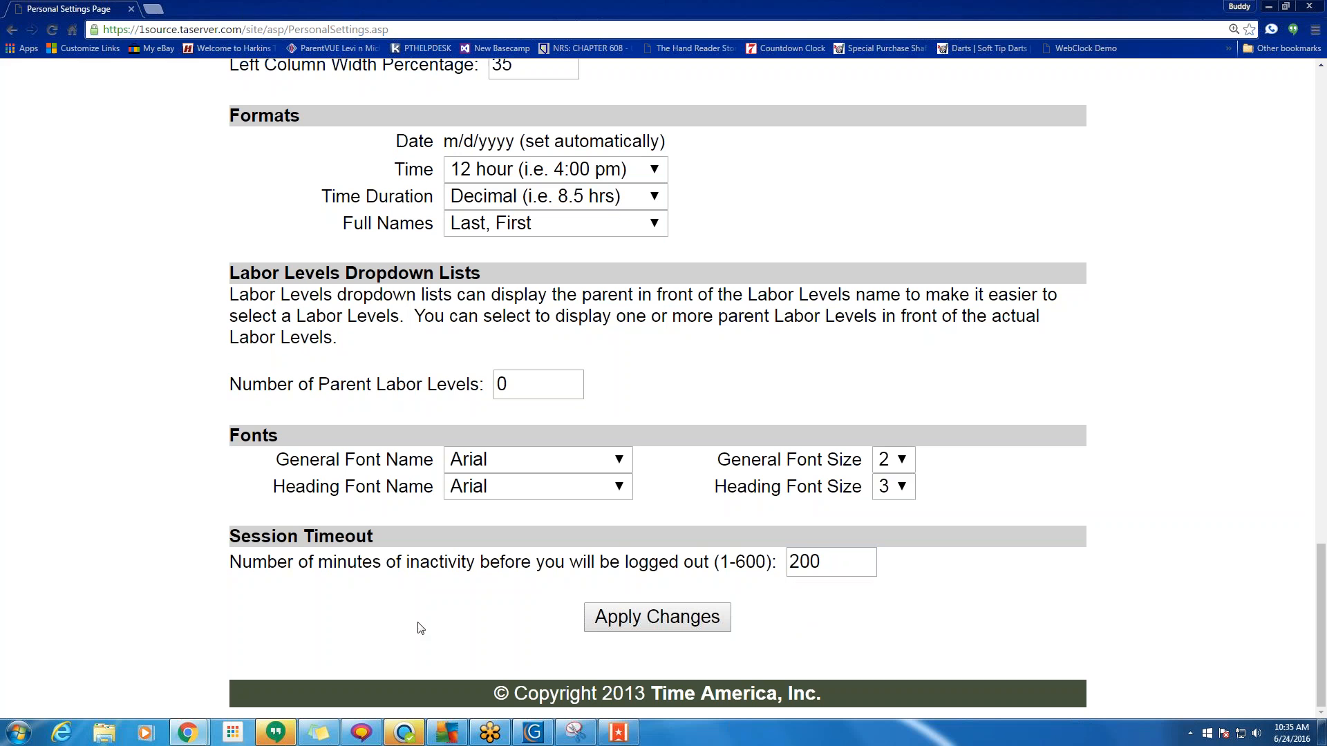
left_click(679, 617)
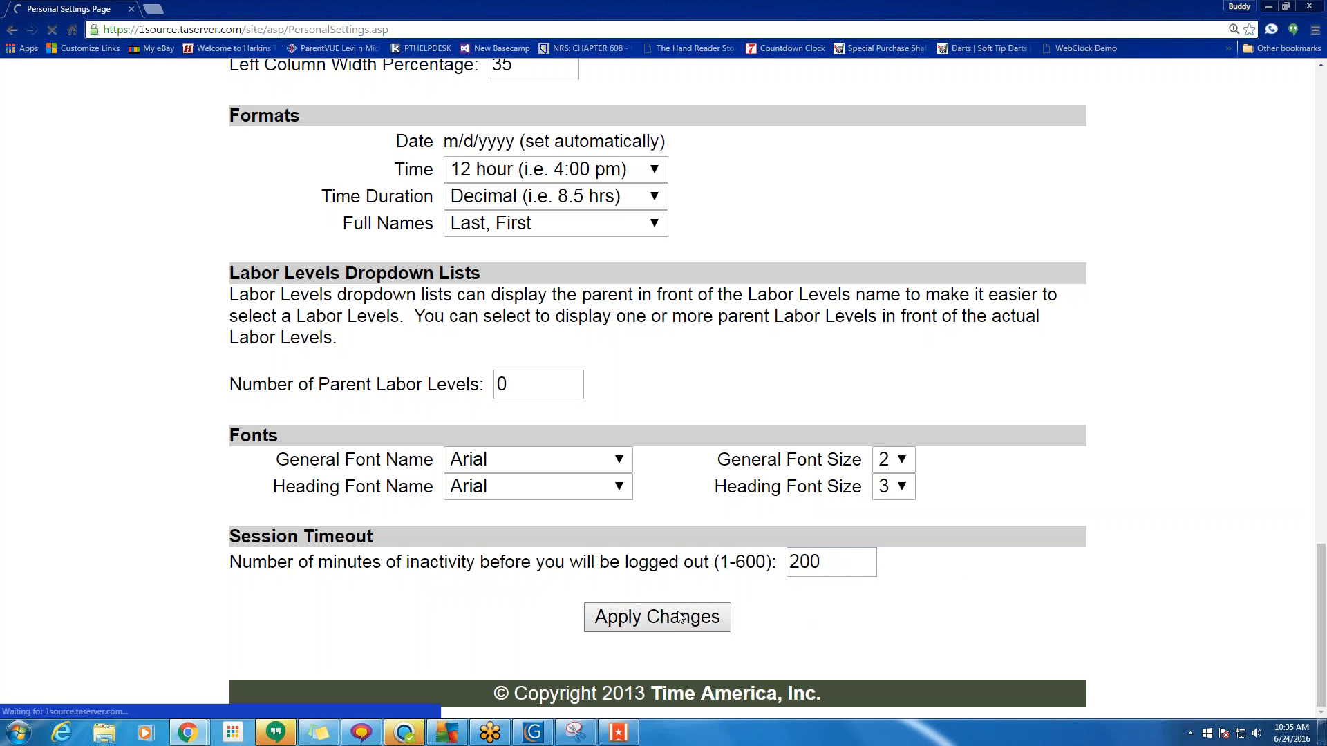
scroll(553, 548, "down", 4)
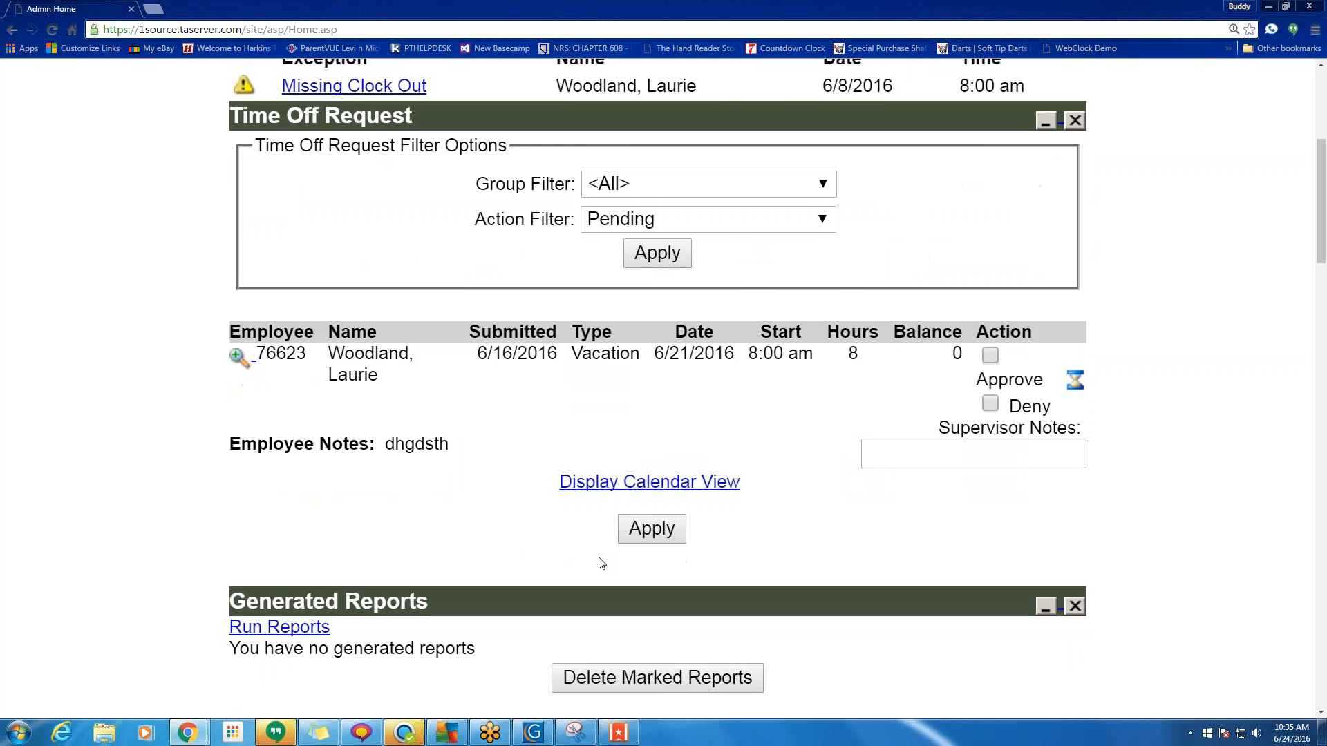
Hide the Search Results section on the admin home page.
scroll(601, 564, "down", 4)
scroll(602, 563, "down", 7)
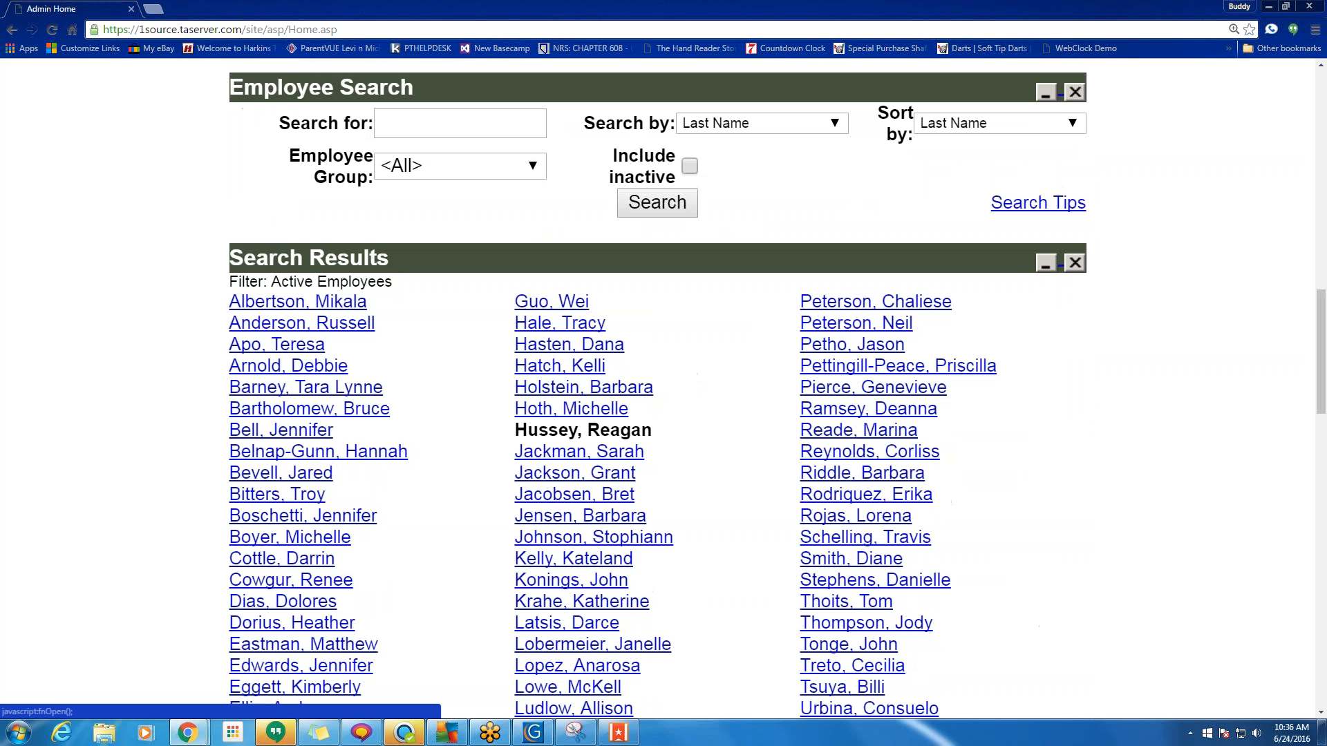
left_click(1076, 259)
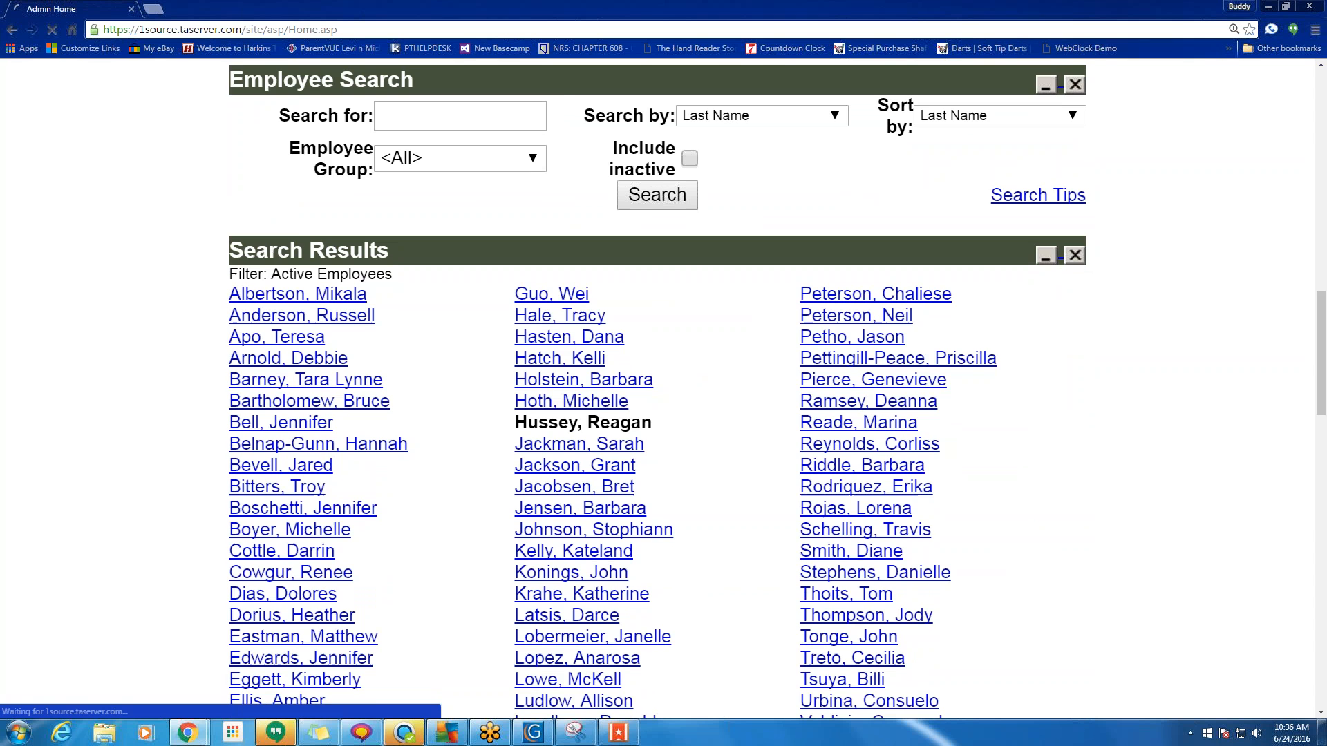
scroll(957, 492, "down", 4)
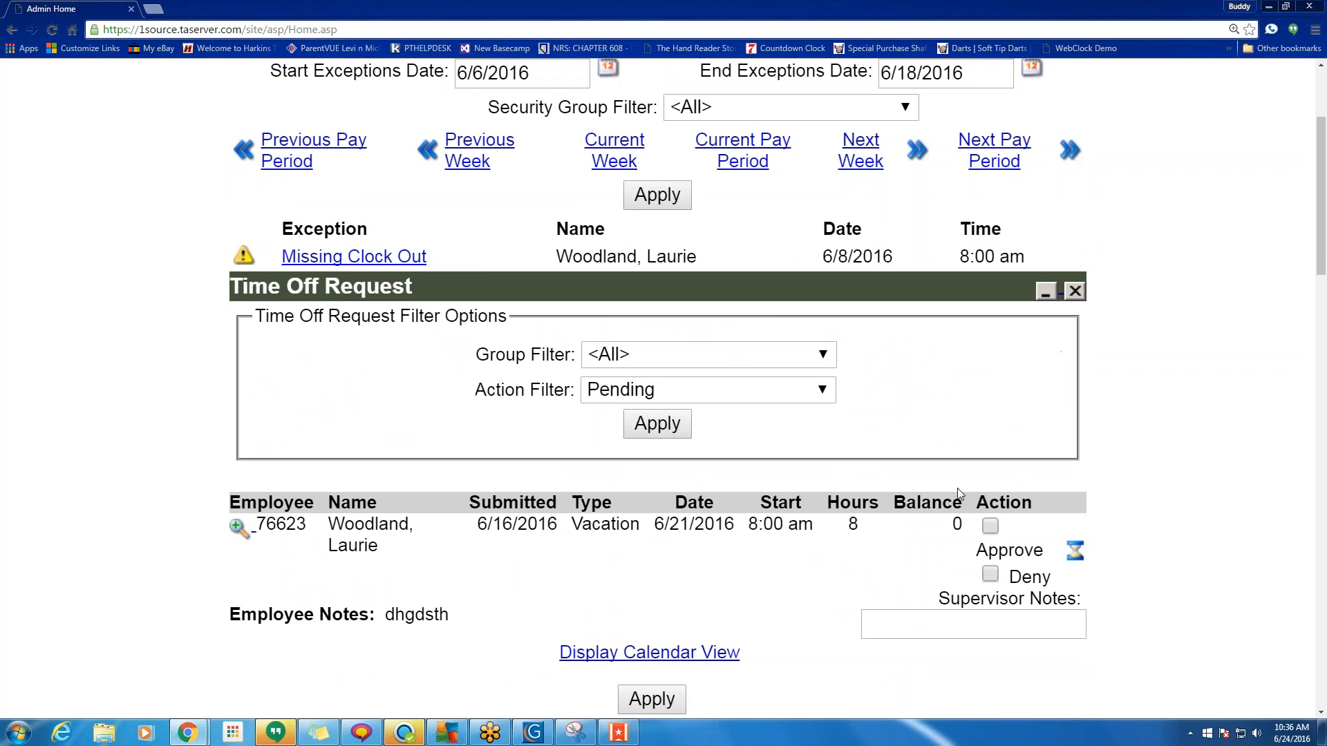
scroll(958, 492, "down", 14)
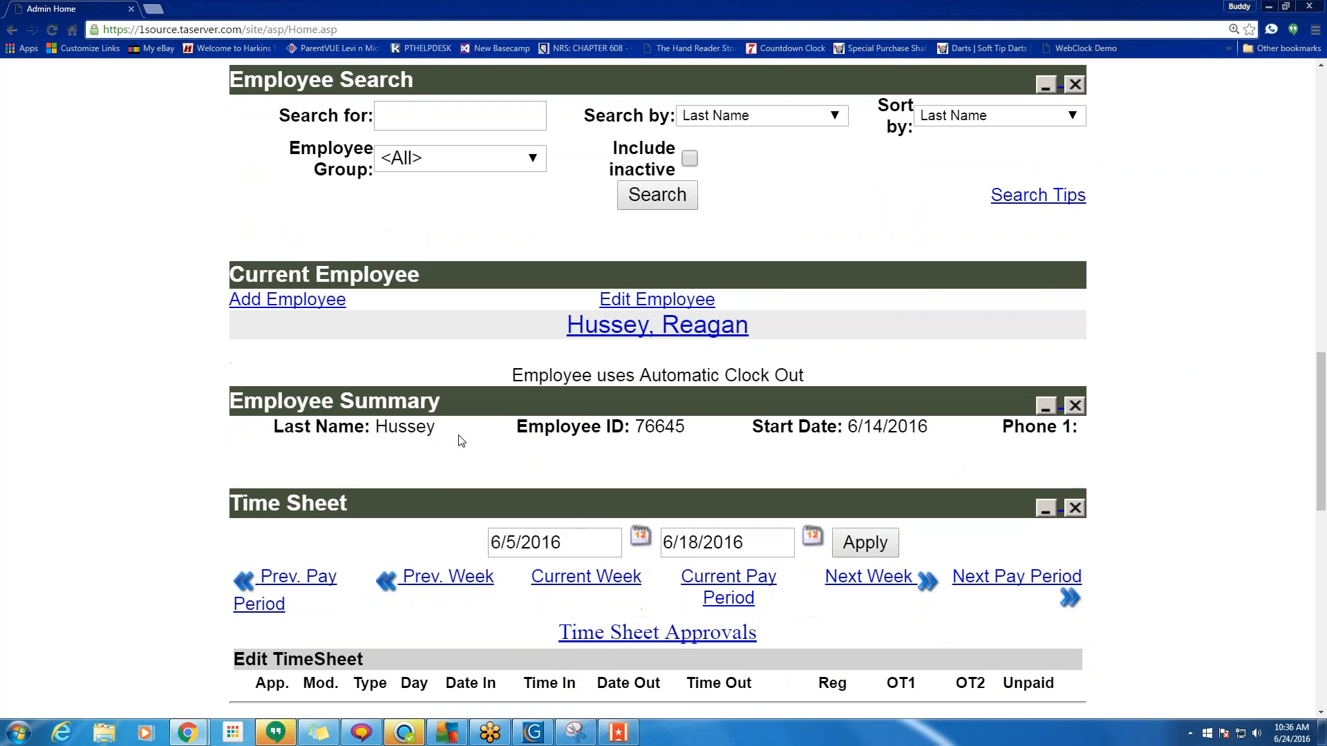
scroll(387, 277, "up", 3)
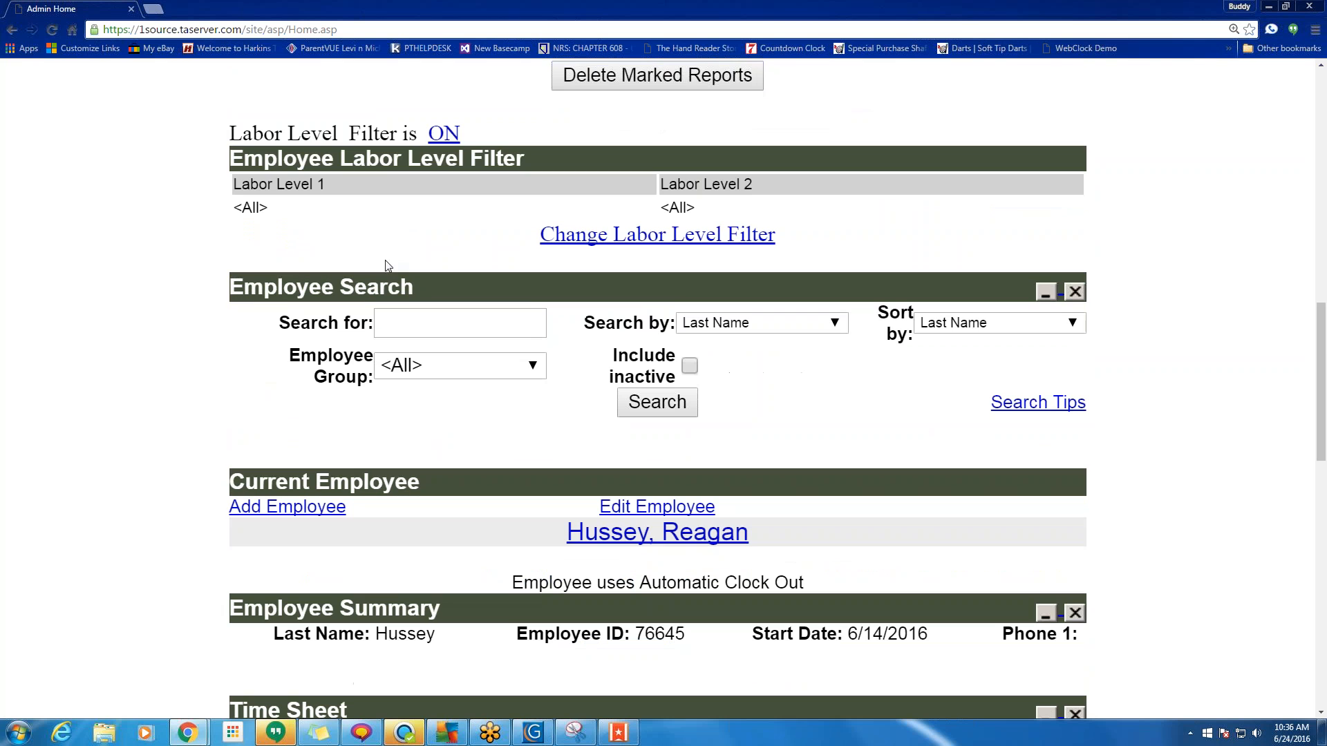
Search employees by last name 'woodland'.
left_click(394, 318)
type("woodl")
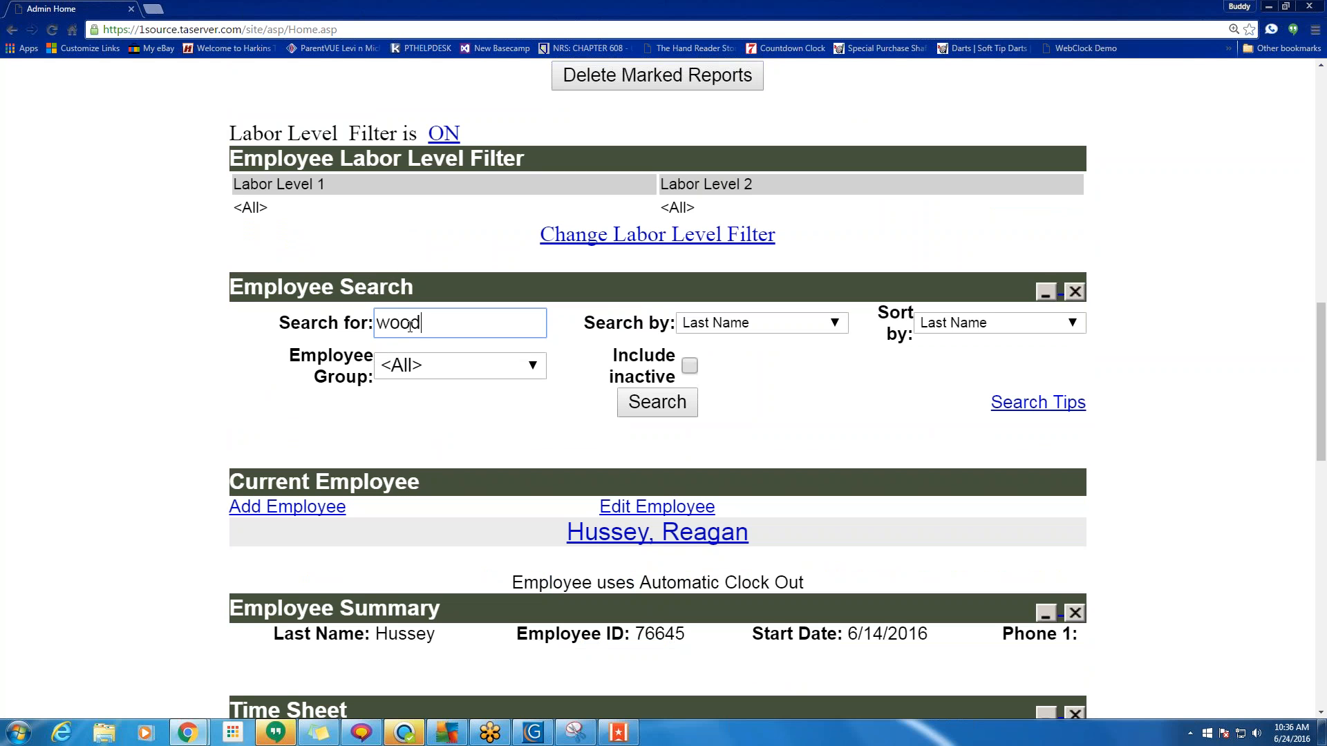
left_click(683, 411)
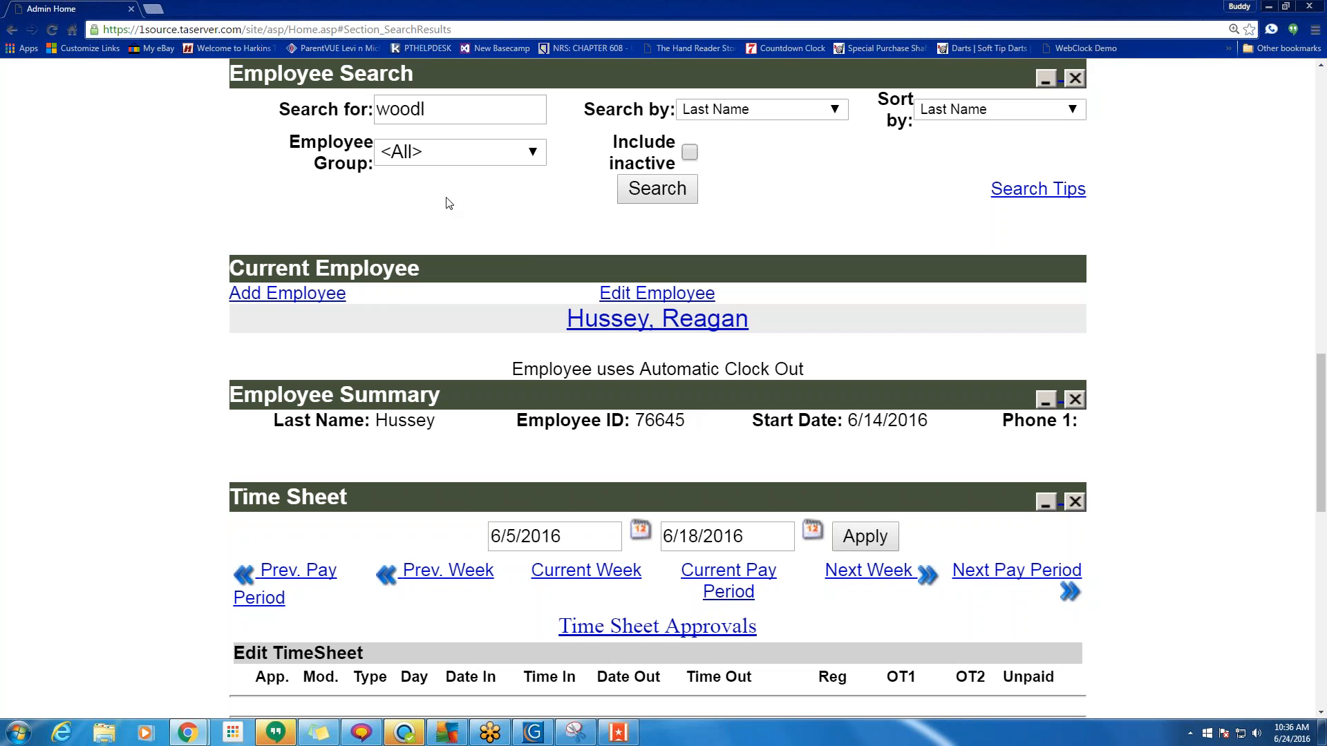
left_click(445, 113)
type("and")
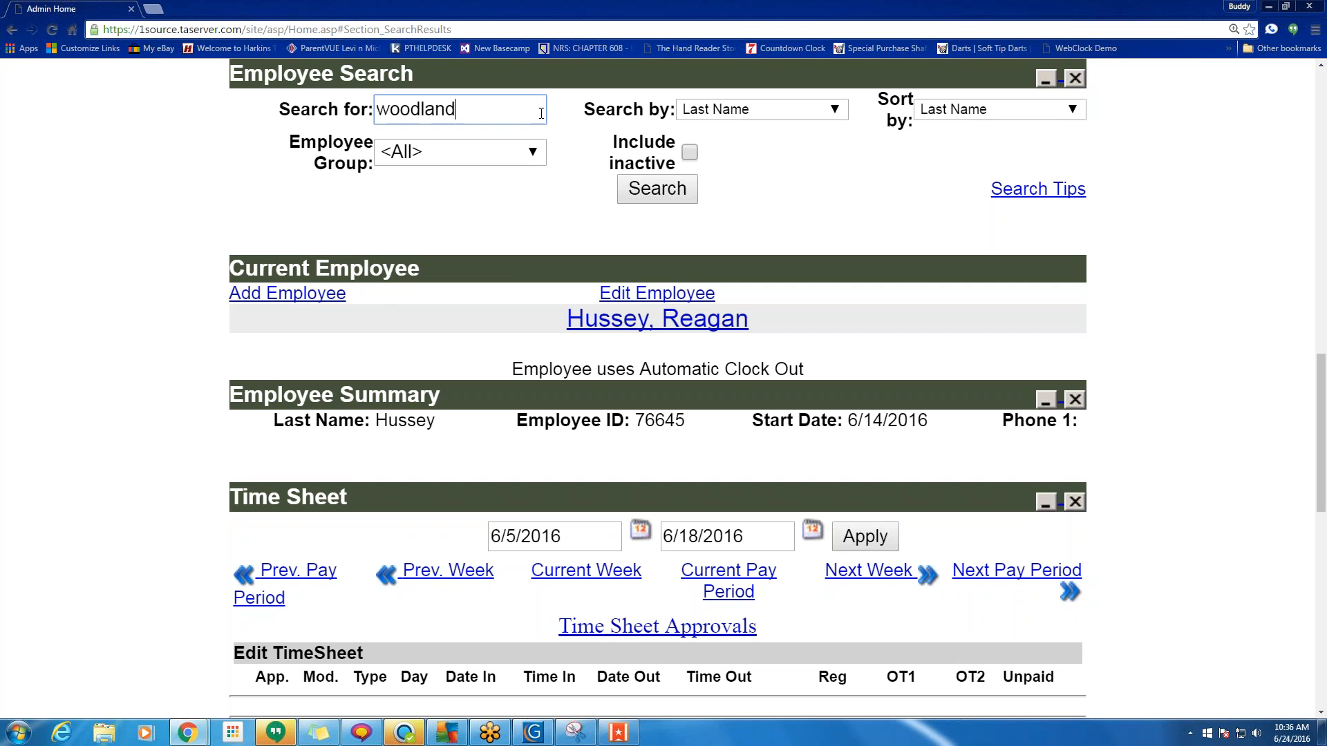
left_click(657, 197)
Go to the Personal Settings page.
scroll(791, 256, "up", 1)
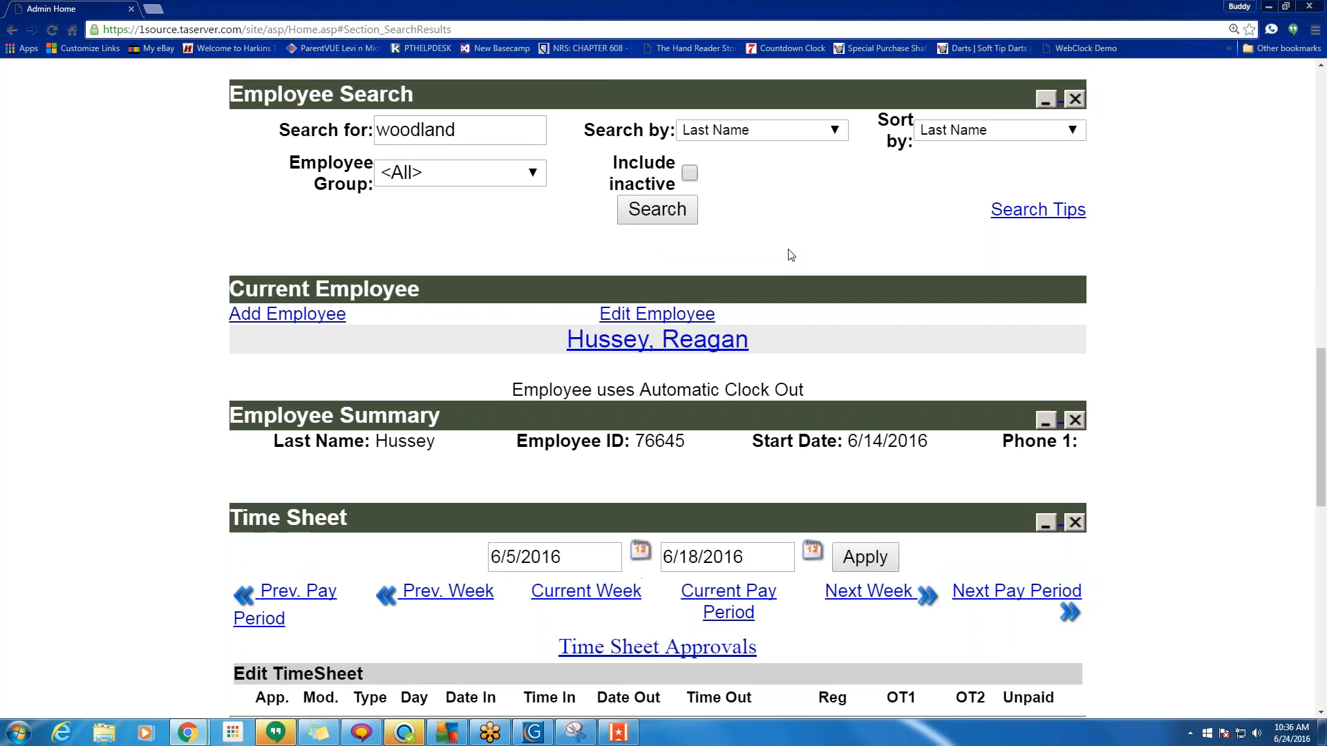
scroll(791, 256, "up", 10)
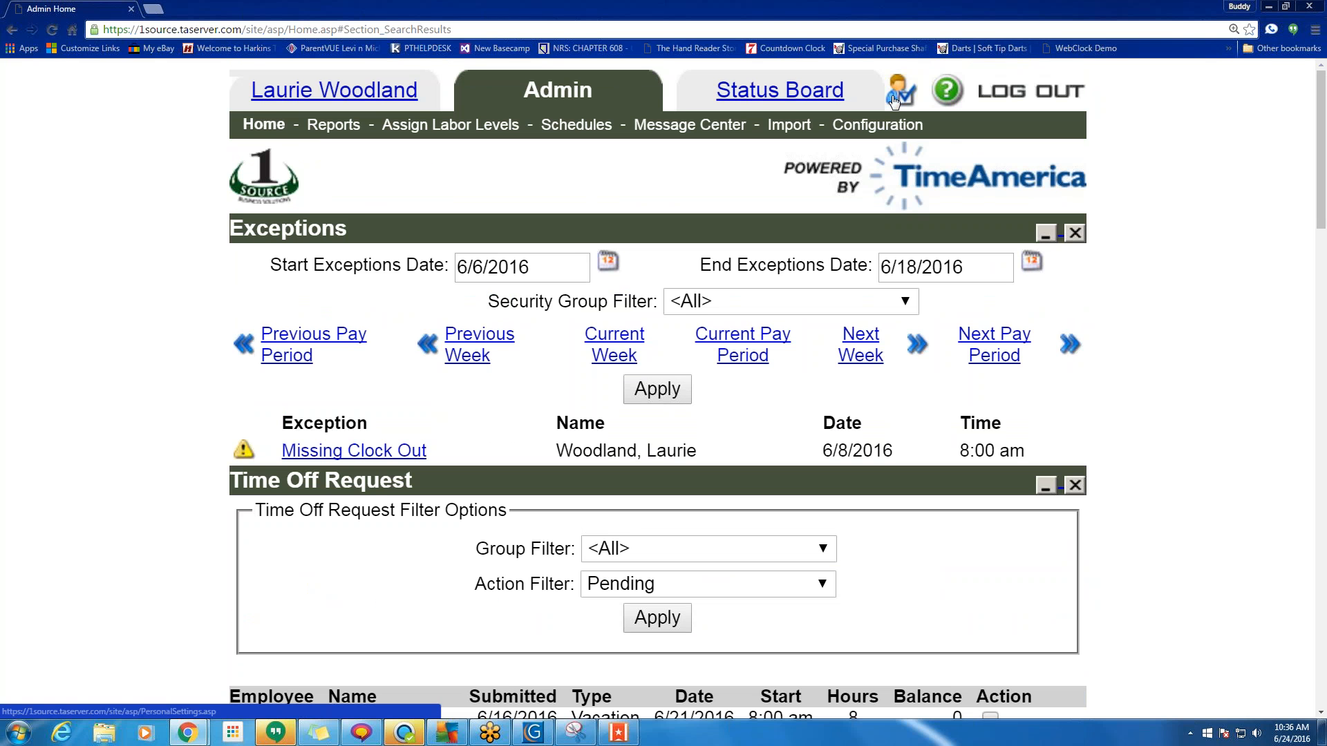
left_click(894, 102)
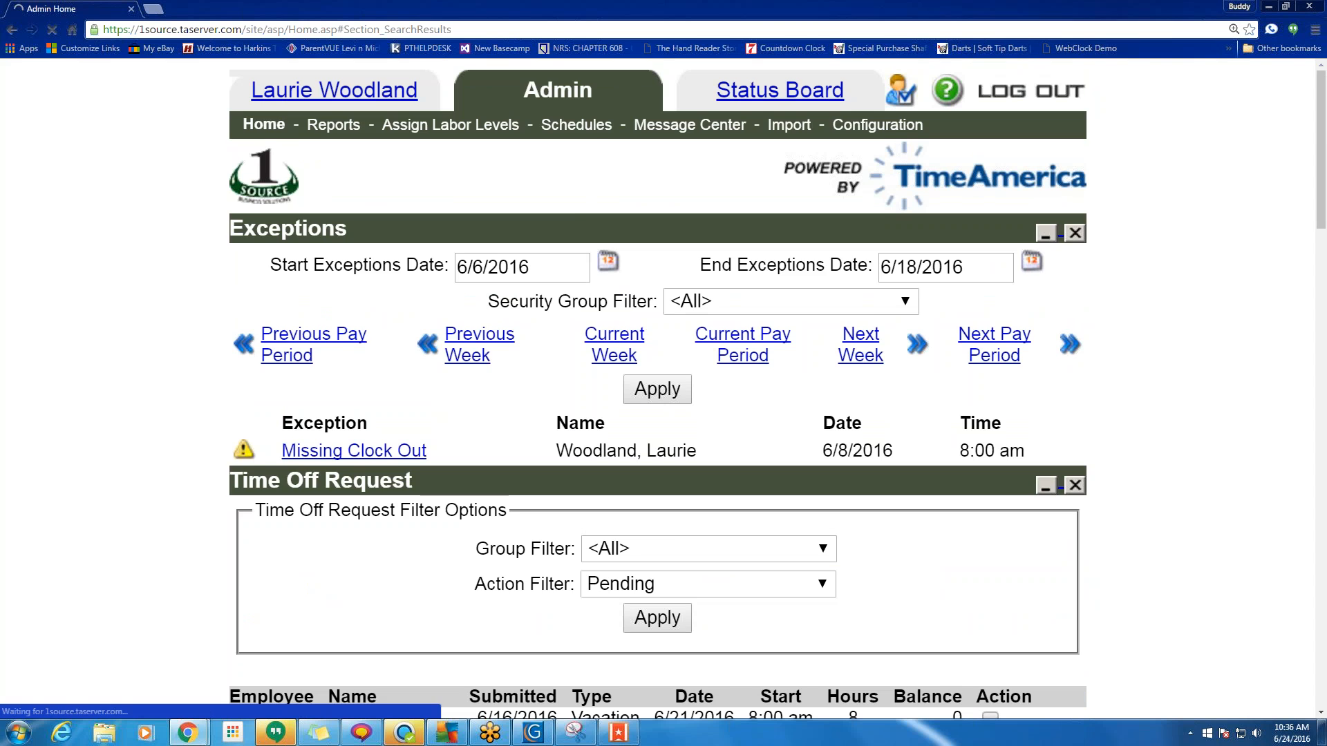
Set Admin Home Page Search Results to Maximized and apply the changes.
scroll(741, 317, "down", 1)
scroll(741, 317, "down", 5)
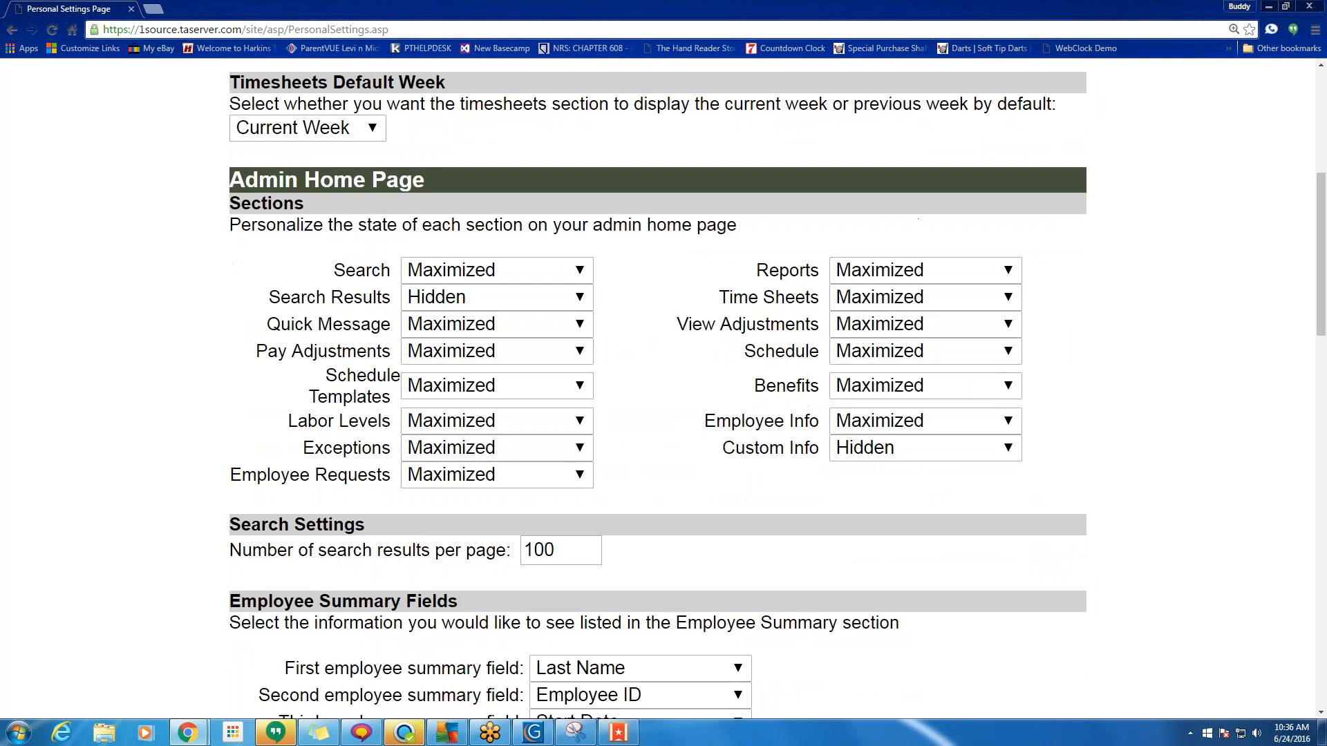
left_click(569, 298)
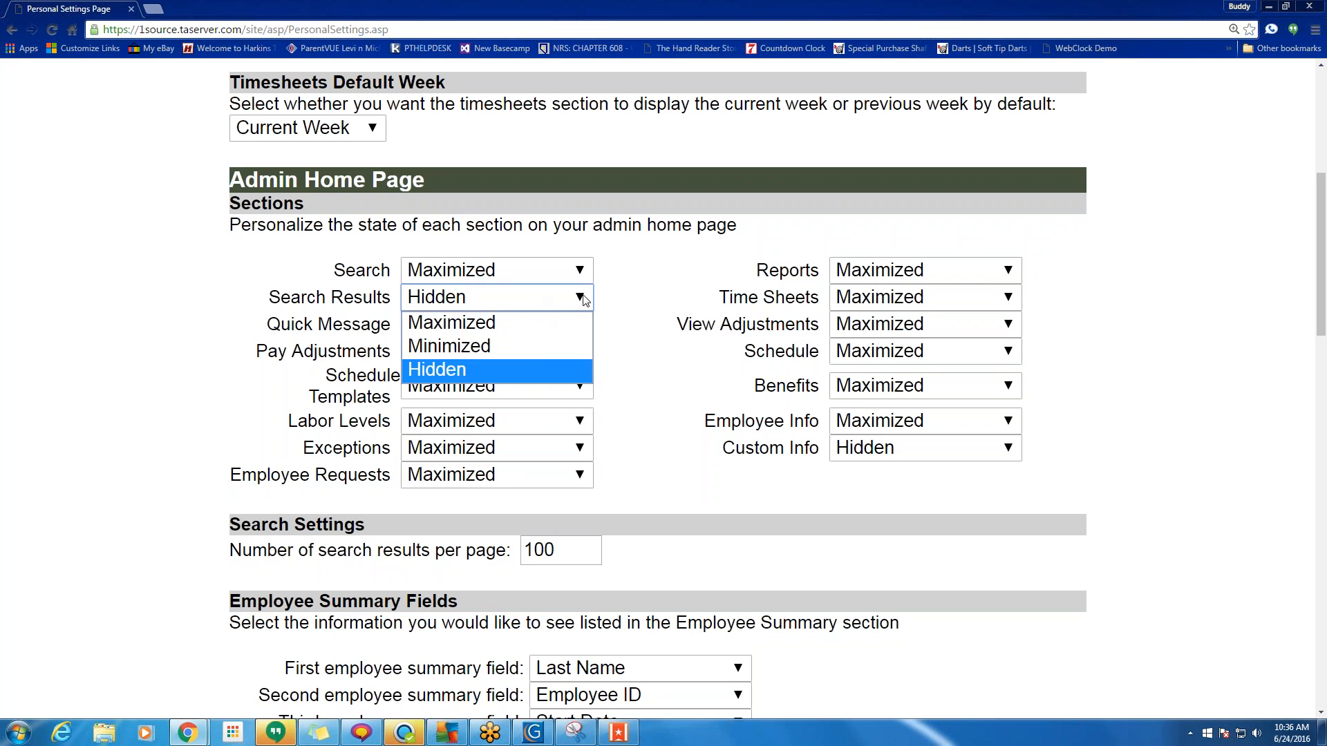
left_click(548, 321)
scroll(746, 366, "down", 18)
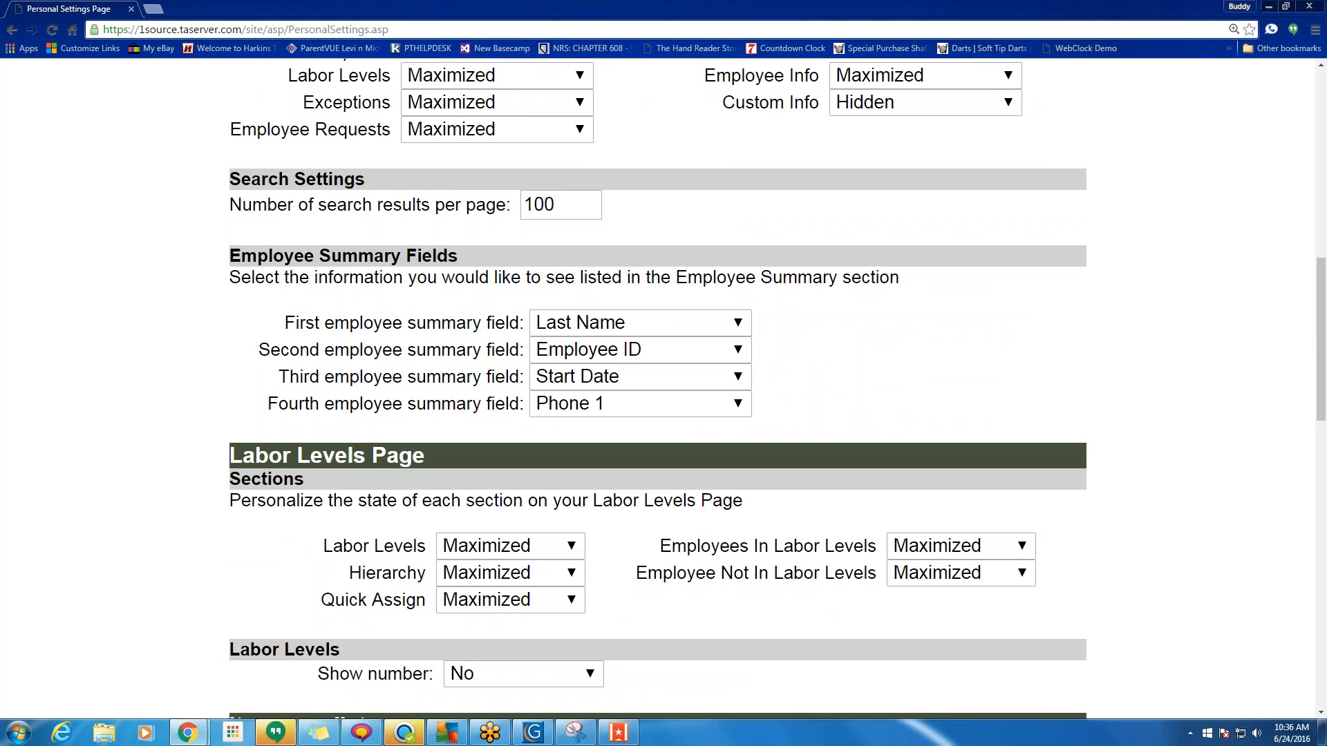
scroll(781, 587, "down", 1)
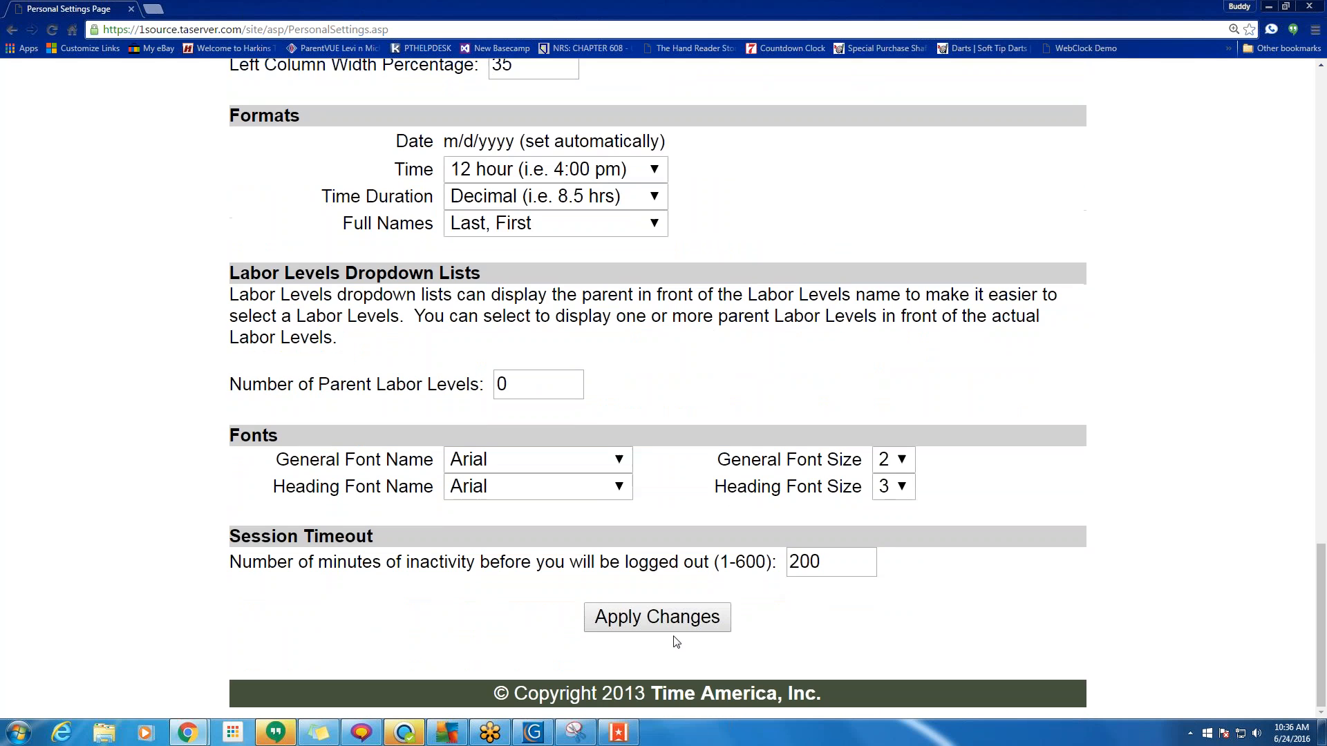
left_click(677, 620)
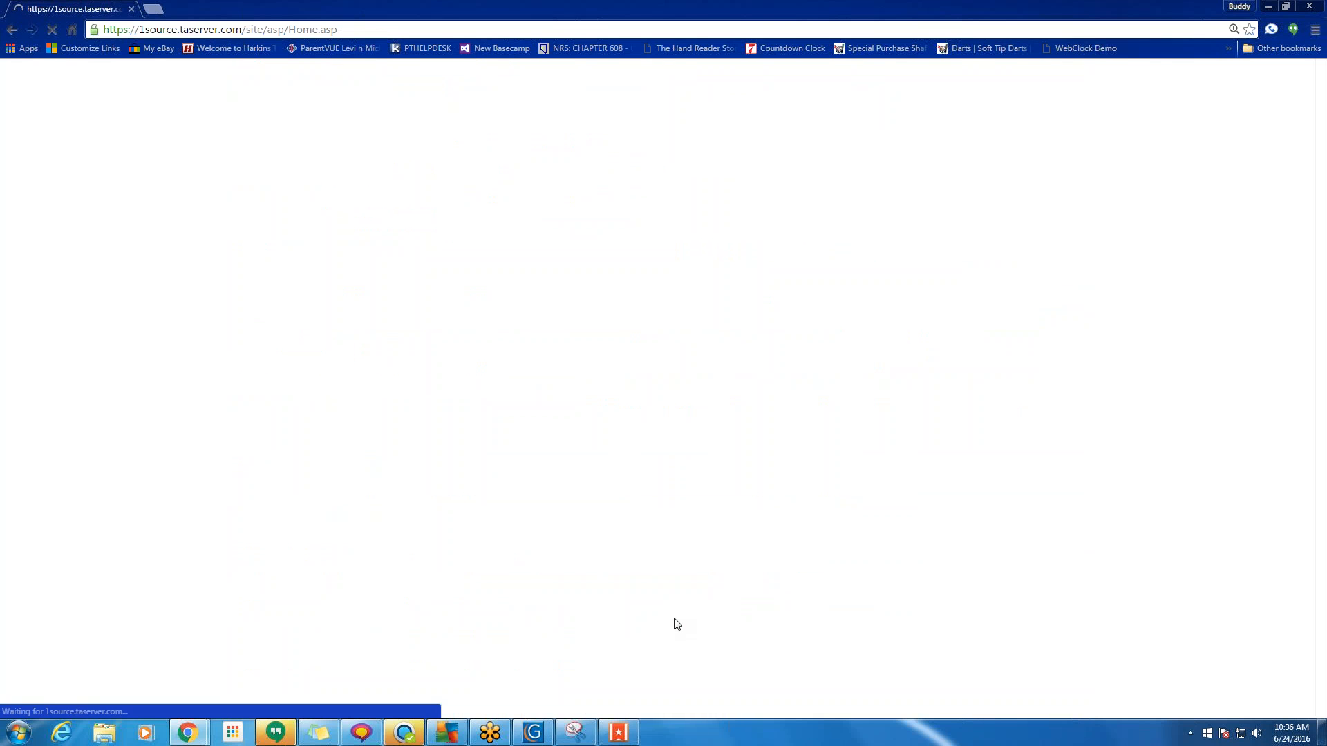
scroll(764, 539, "down", 6)
scroll(763, 540, "down", 15)
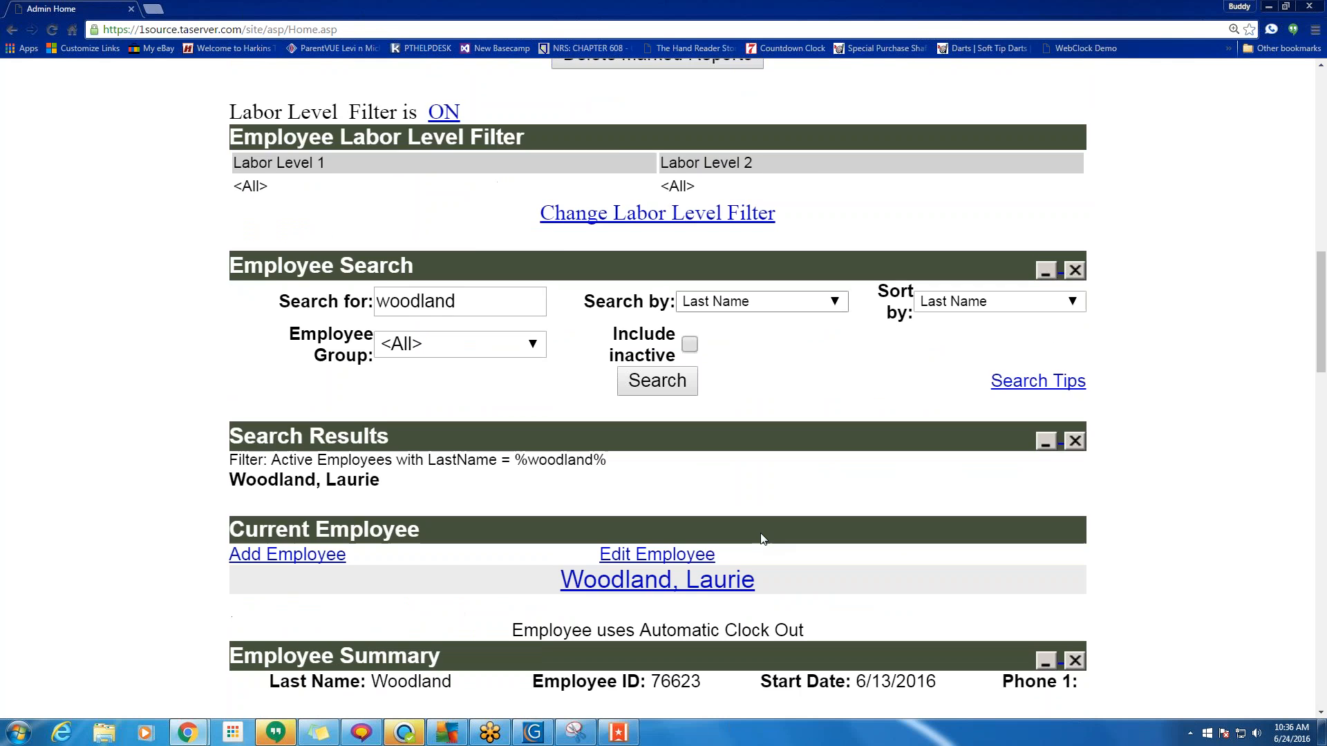
Delete 'woodland' from Search for and rerun the search to list all active employees.
scroll(763, 539, "up", 4)
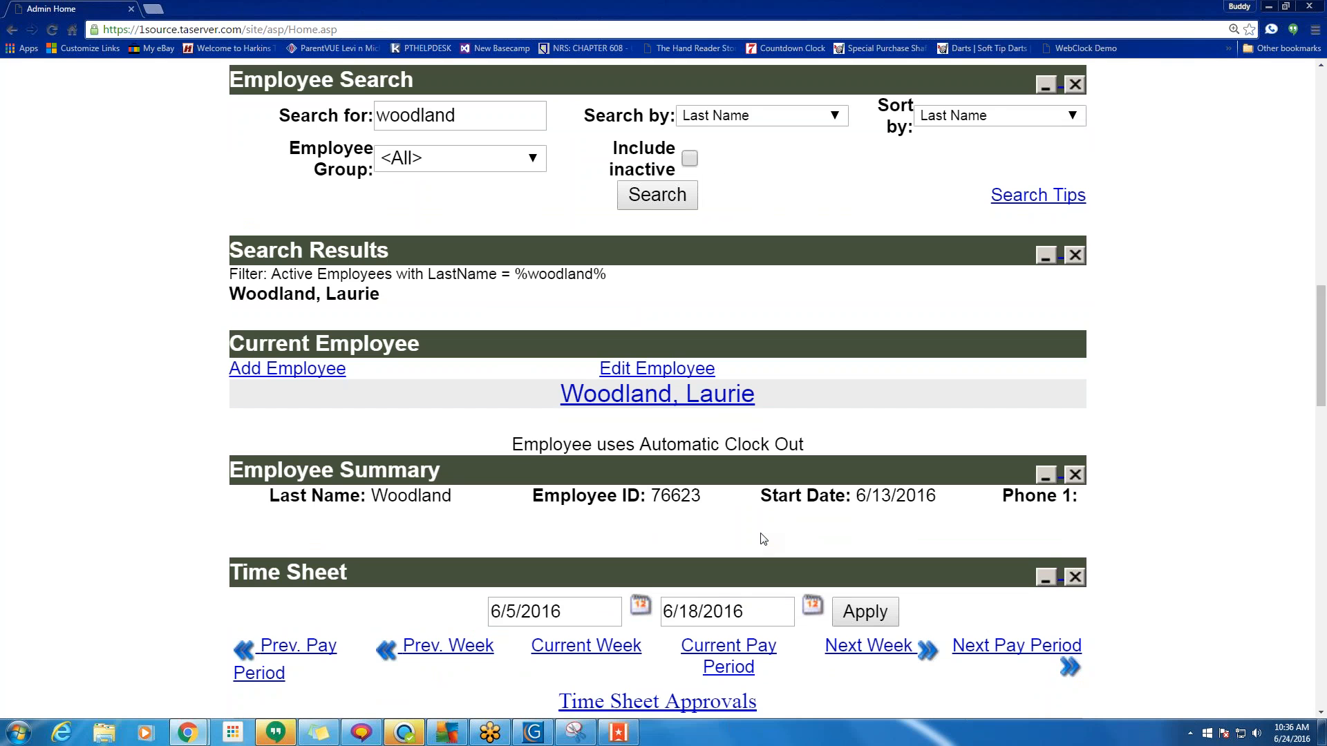
scroll(763, 539, "up", 3)
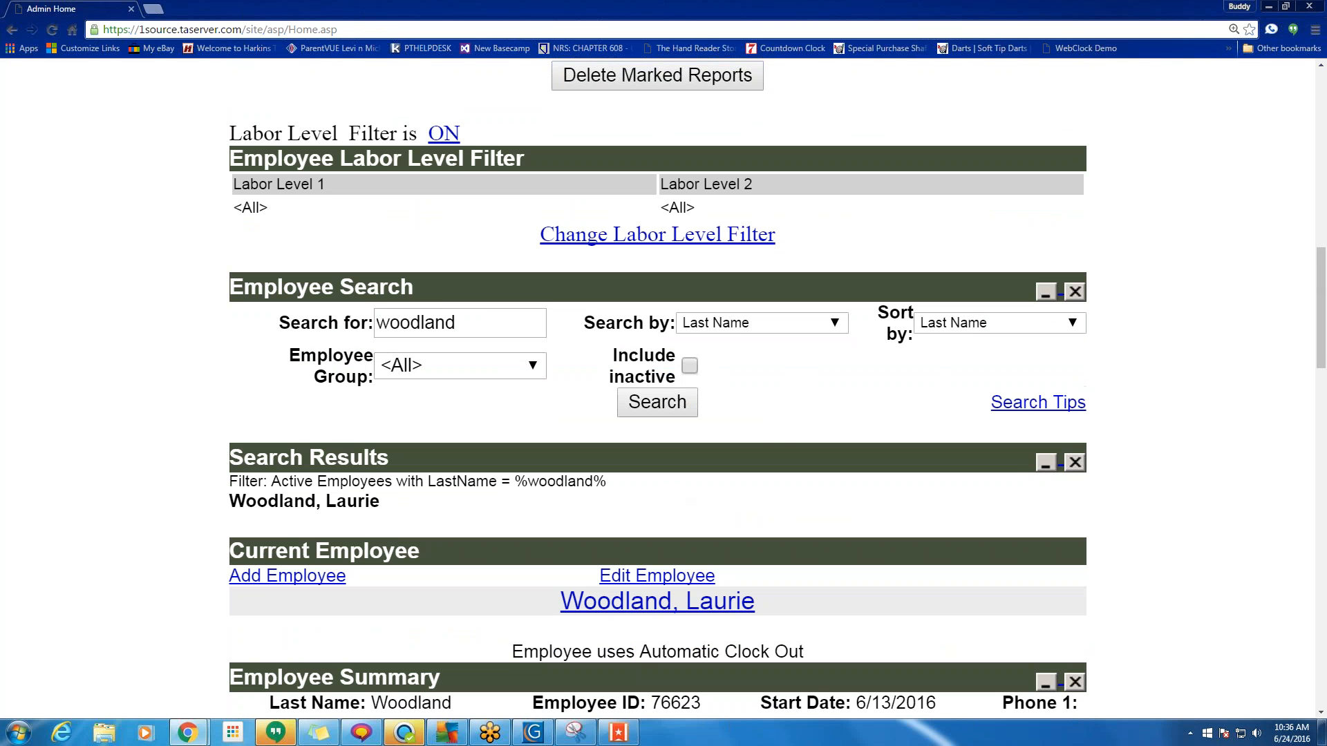
double_click(414, 323)
key("BackSpace")
left_click(643, 404)
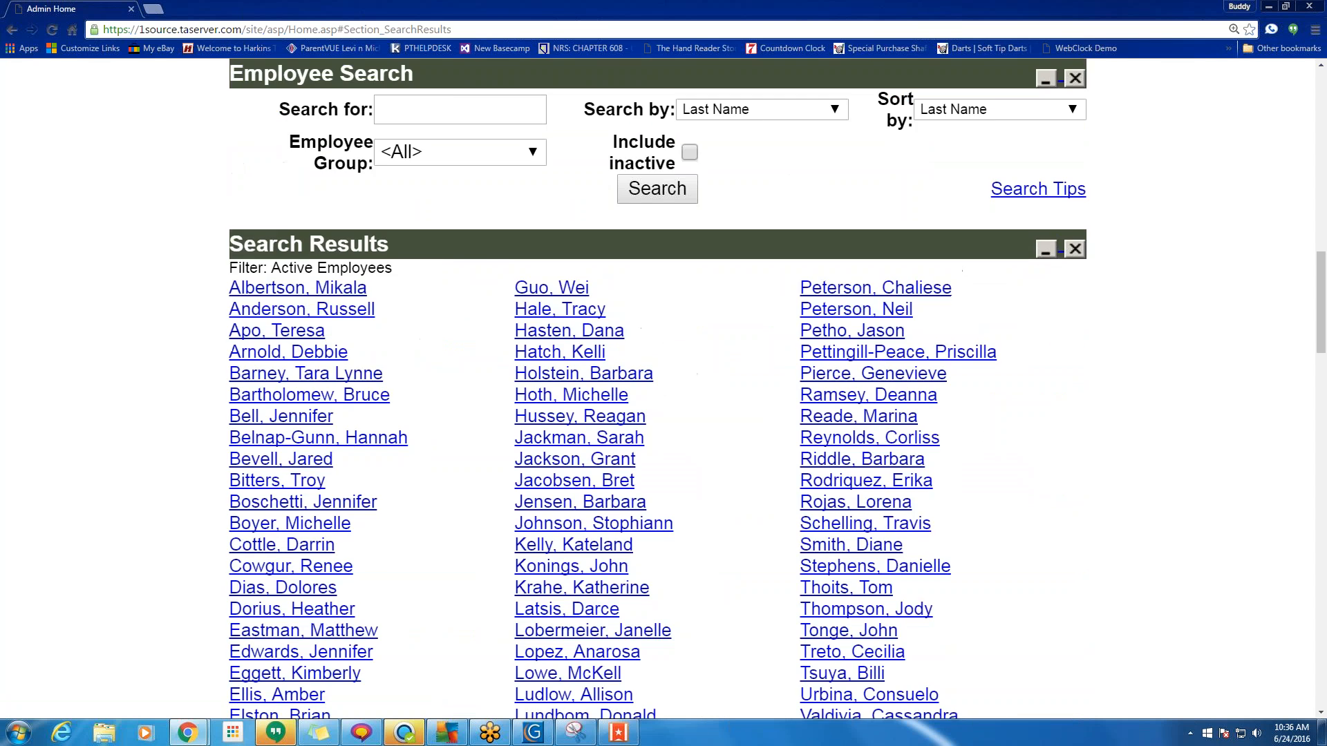
scroll(708, 359, "up", 12)
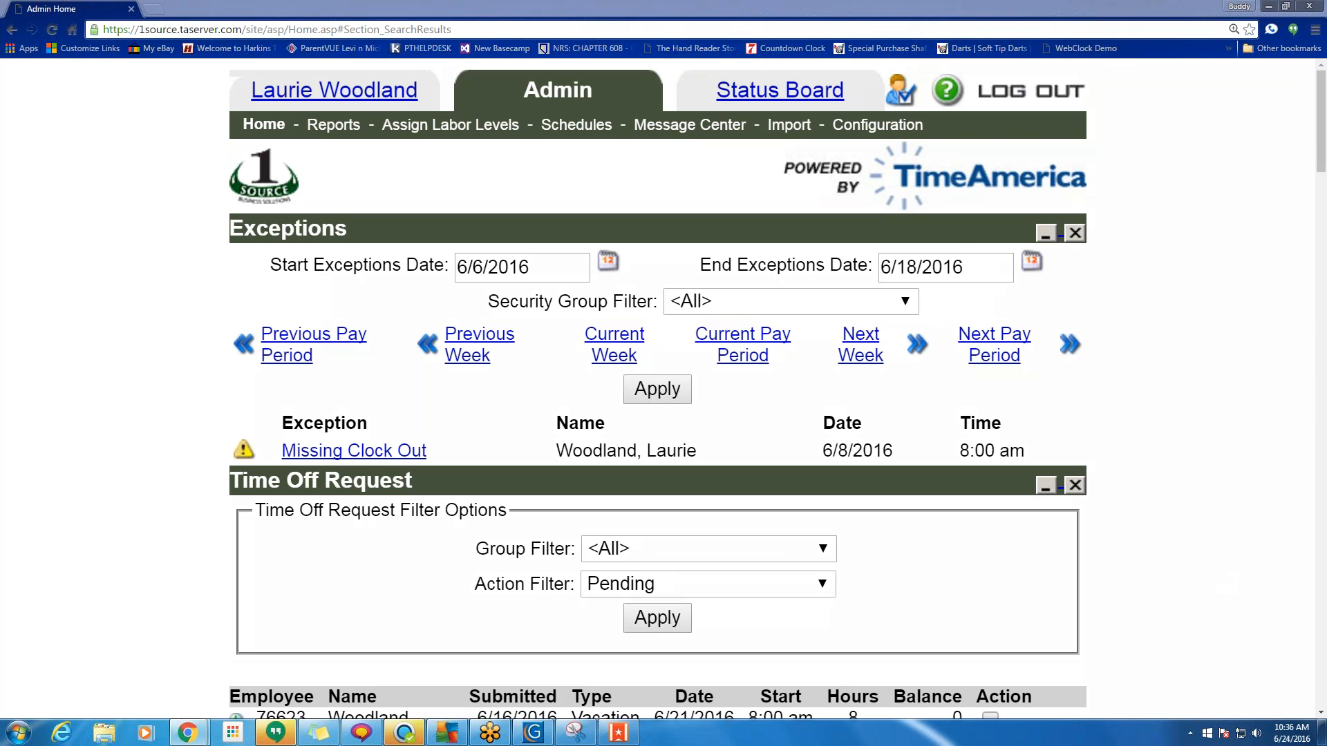
mouse_move(921, 69)
left_mouse_down()
mouse_move(888, 66)
mouse_move(854, 96)
mouse_move(913, 116)
mouse_move(995, 88)
mouse_move(985, 64)
mouse_move(888, 69)
left_mouse_up()
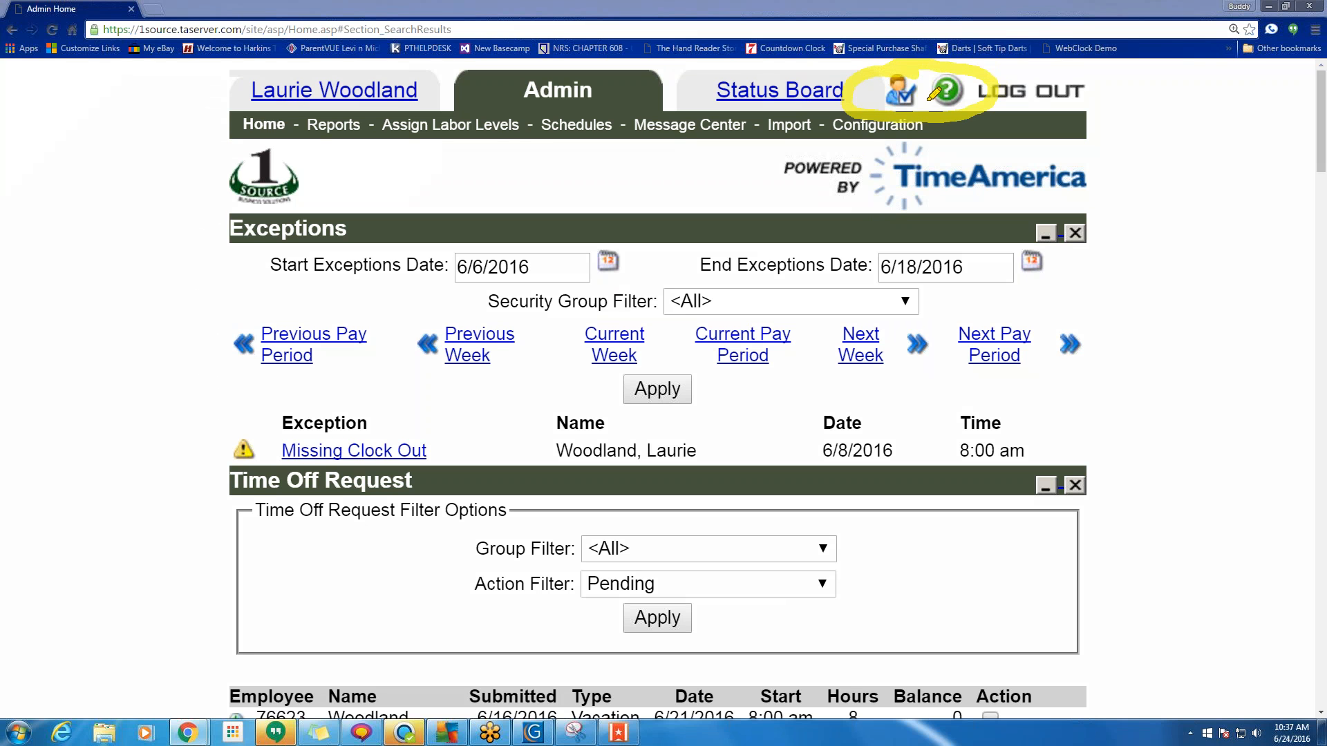
mouse_move(896, 77)
left_mouse_down()
mouse_move(896, 97)
mouse_move(915, 104)
mouse_move(905, 73)
mouse_move(895, 100)
mouse_move(914, 104)
mouse_move(908, 80)
left_mouse_up()
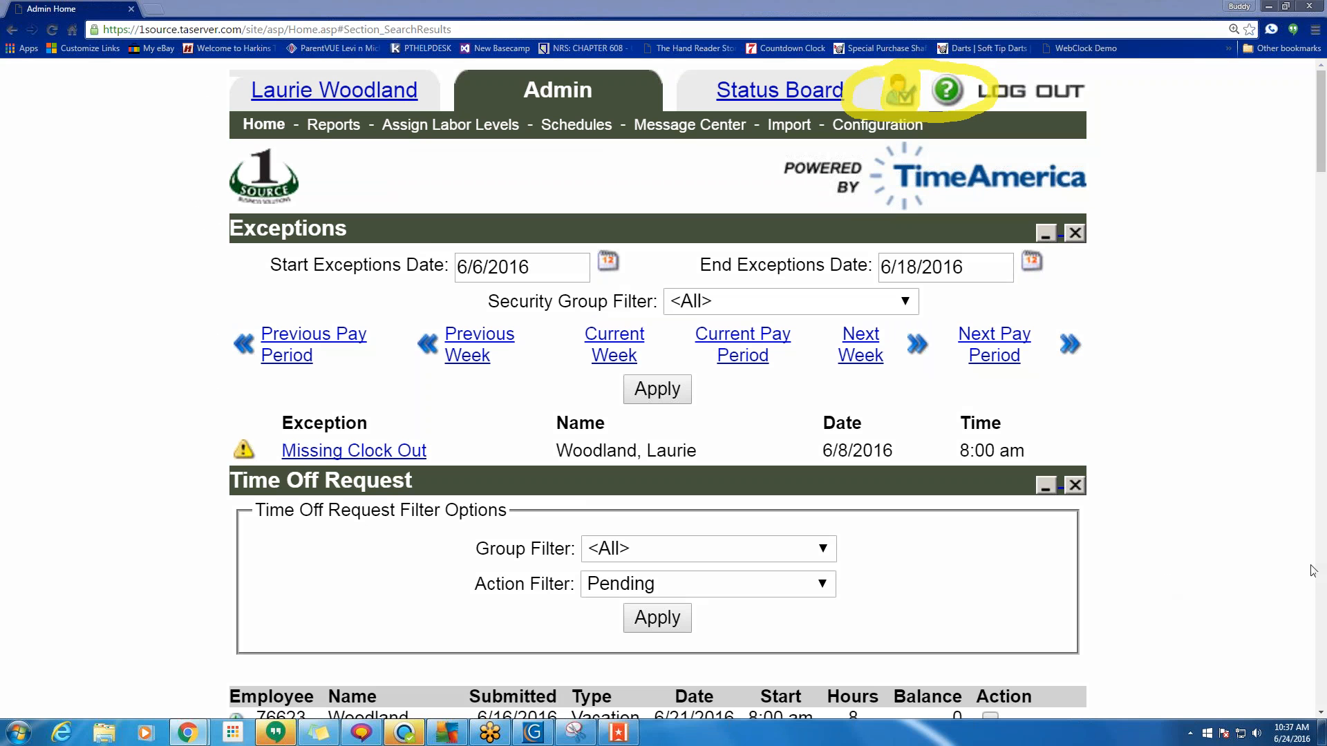
key("e")
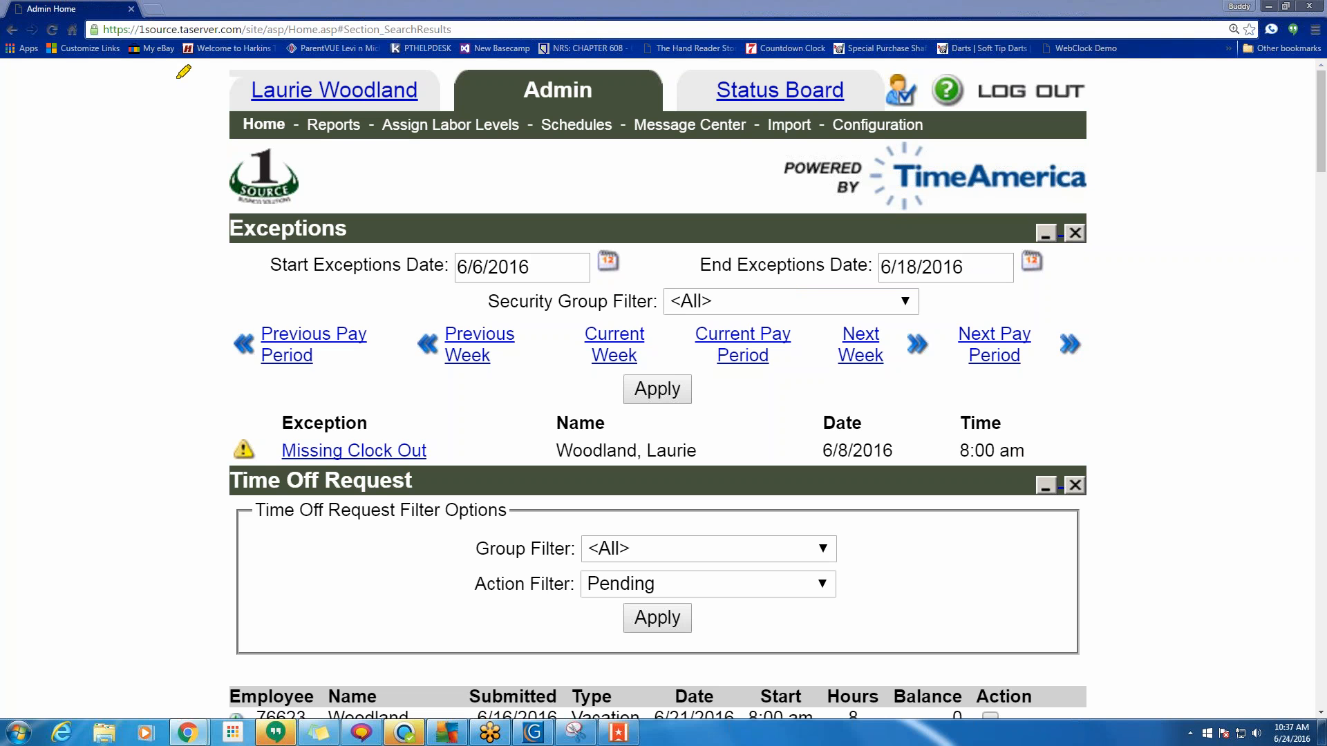
left_click_drag(234, 88, 434, 95)
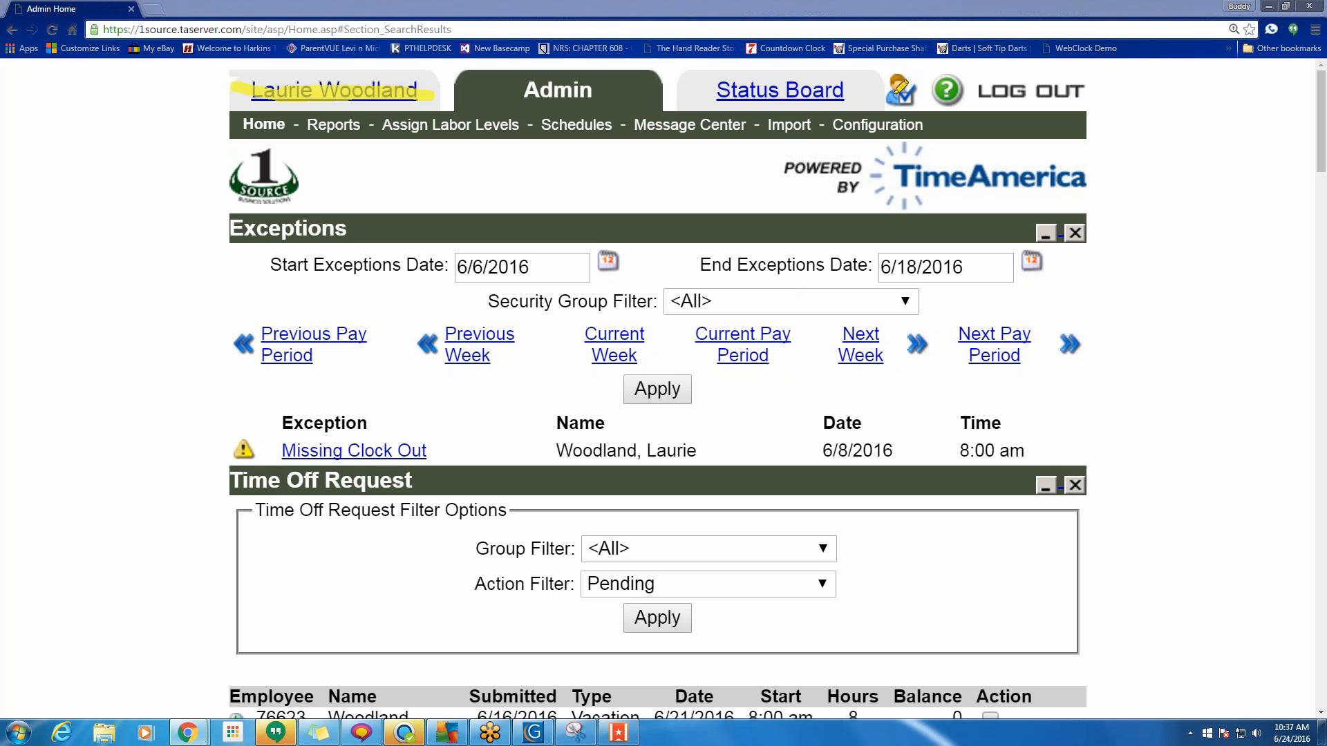
mouse_move(902, 90)
left_mouse_down()
mouse_move(884, 92)
mouse_move(898, 83)
left_mouse_up()
left_click(1284, 571)
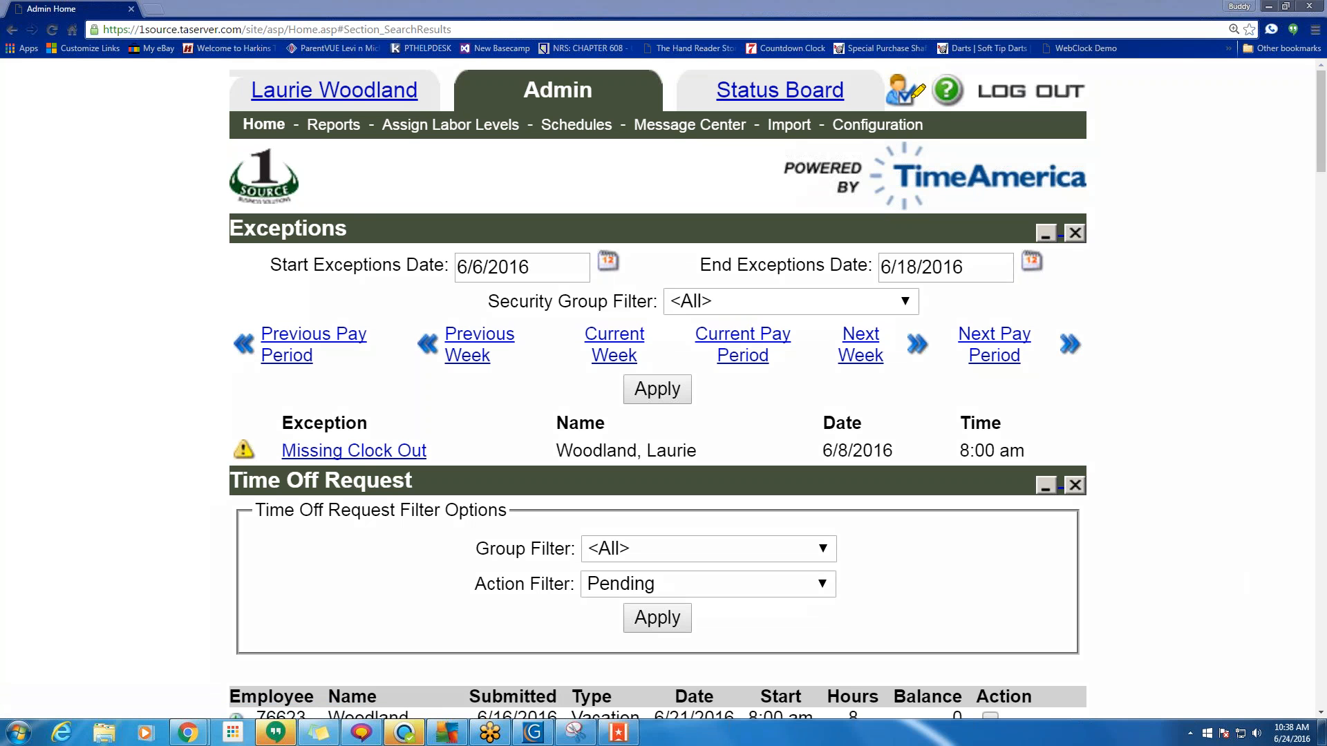
mouse_move(1103, 94)
left_mouse_down()
mouse_move(971, 90)
mouse_move(1060, 86)
left_mouse_up()
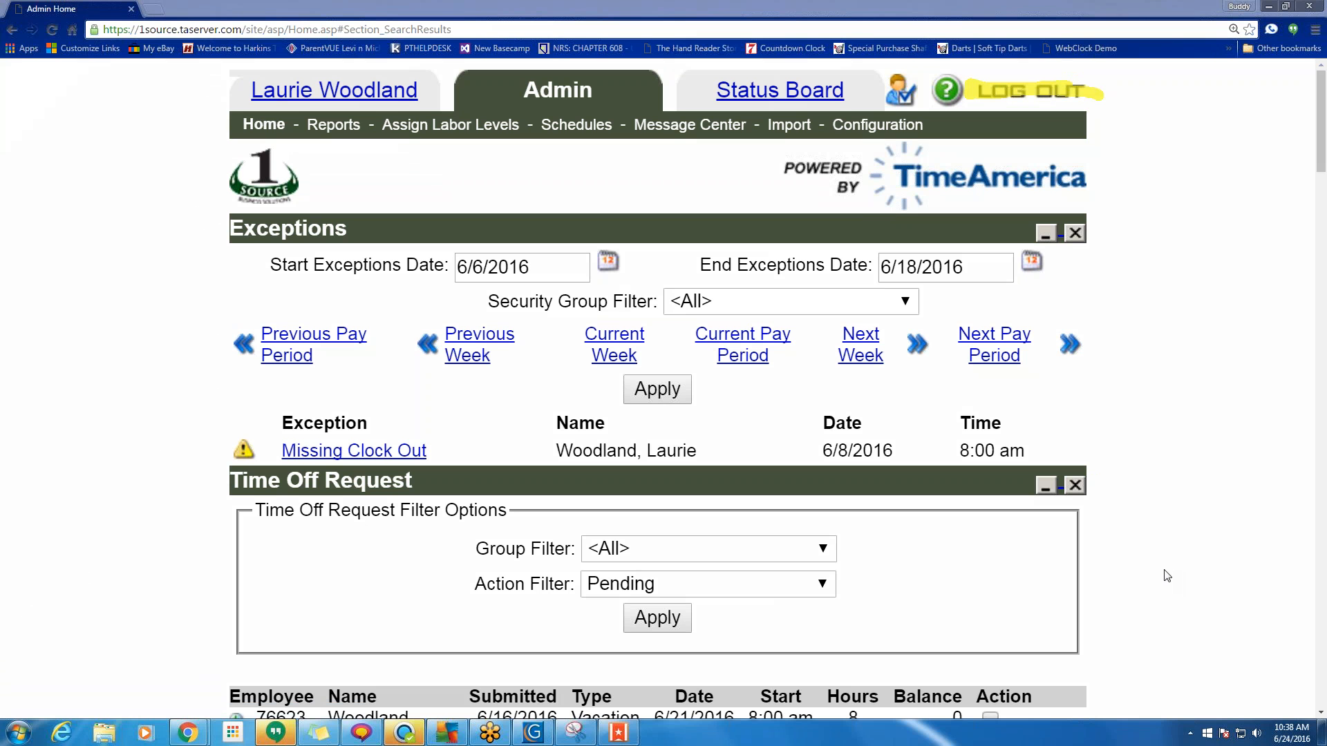
left_click(1284, 574)
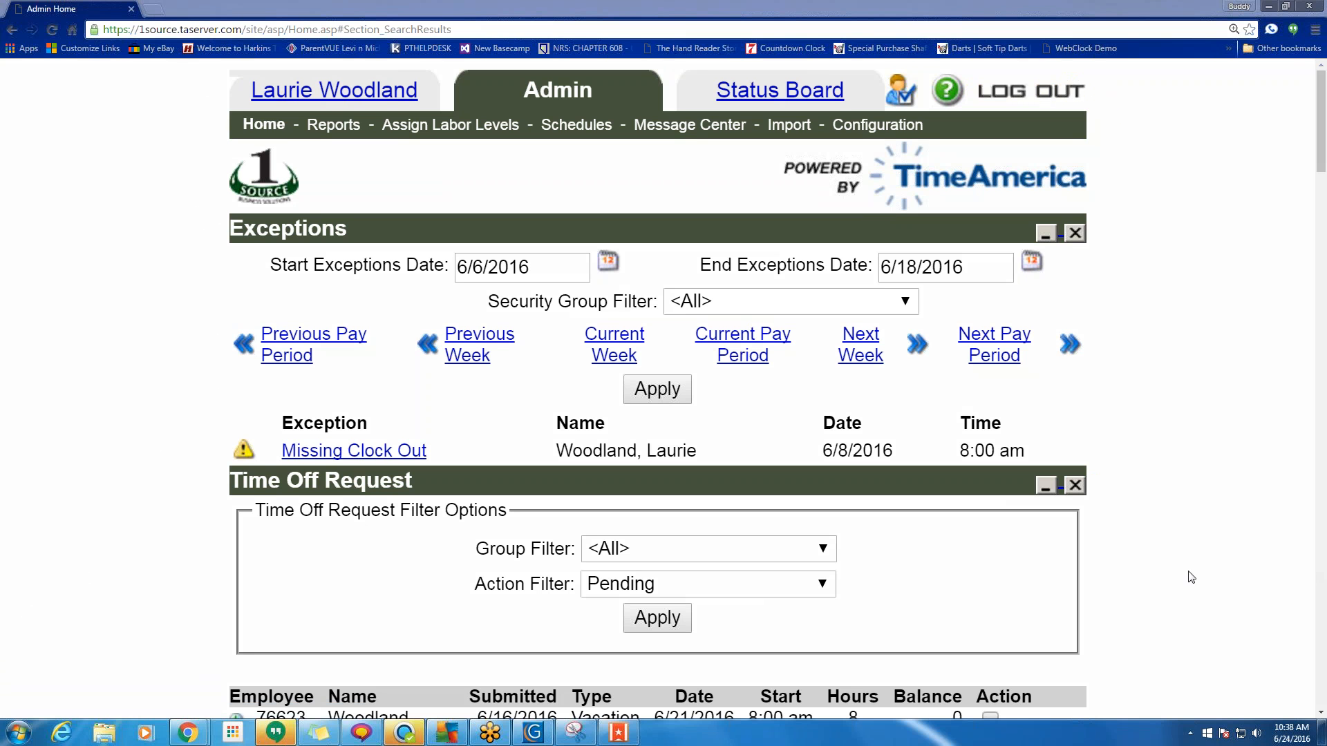
mouse_move(1109, 100)
left_mouse_down()
mouse_move(1095, 65)
mouse_move(1033, 63)
mouse_move(985, 67)
mouse_move(978, 107)
mouse_move(1088, 110)
mouse_move(1106, 90)
left_mouse_up()
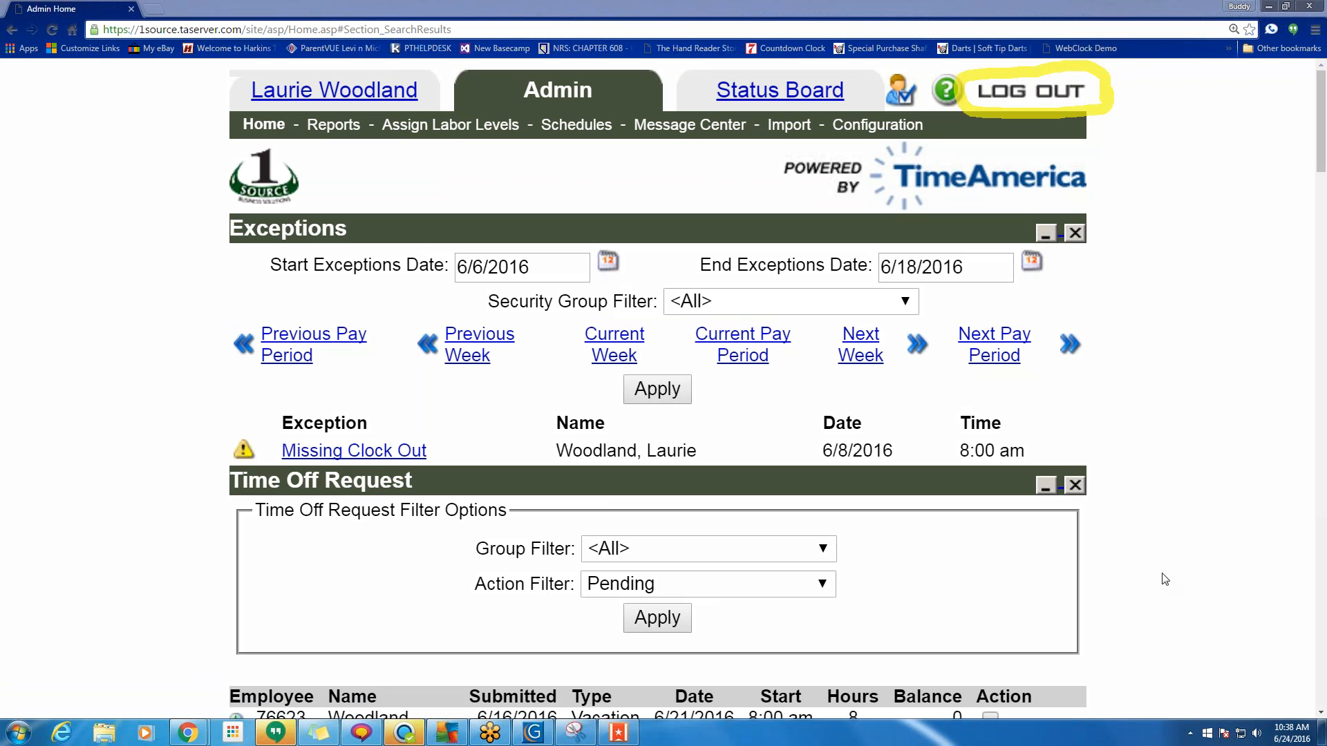
left_click(1284, 573)
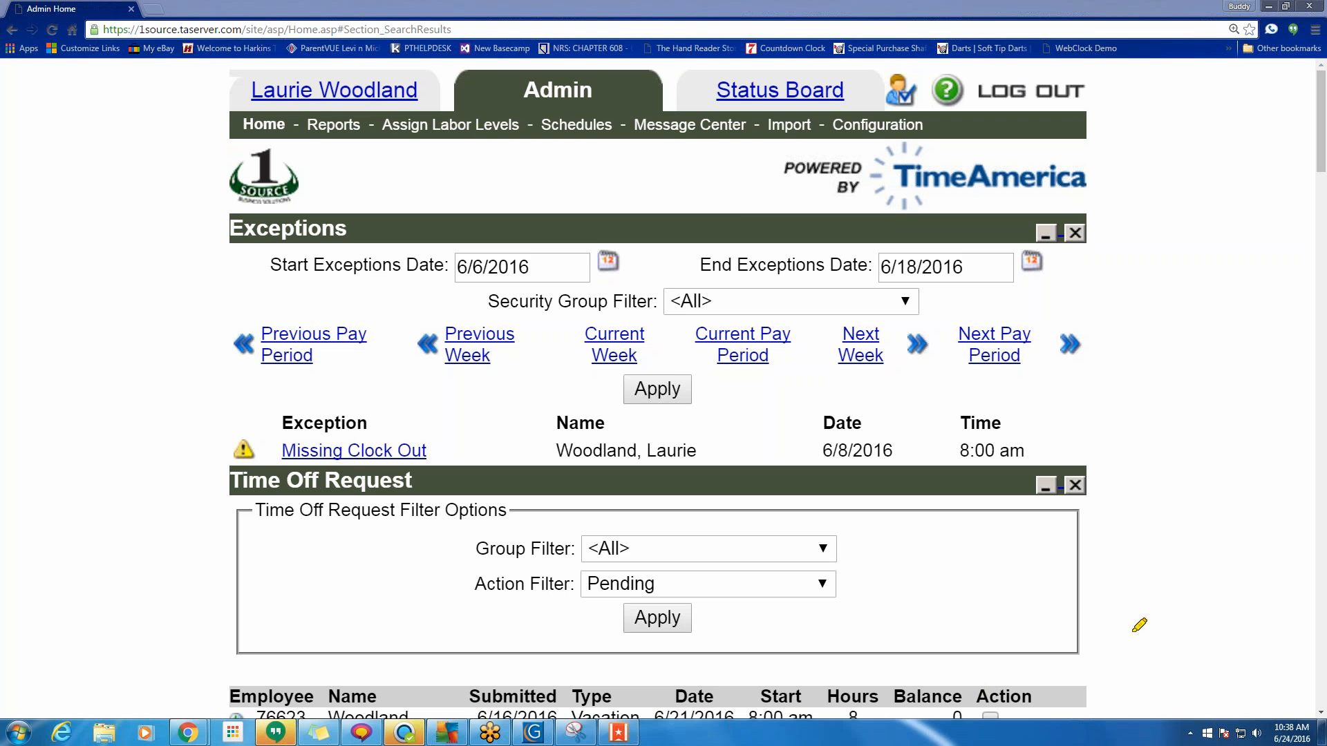
Log out, sign in with the employee's saved client ID, login and password, and open their home page.
left_click(1015, 94)
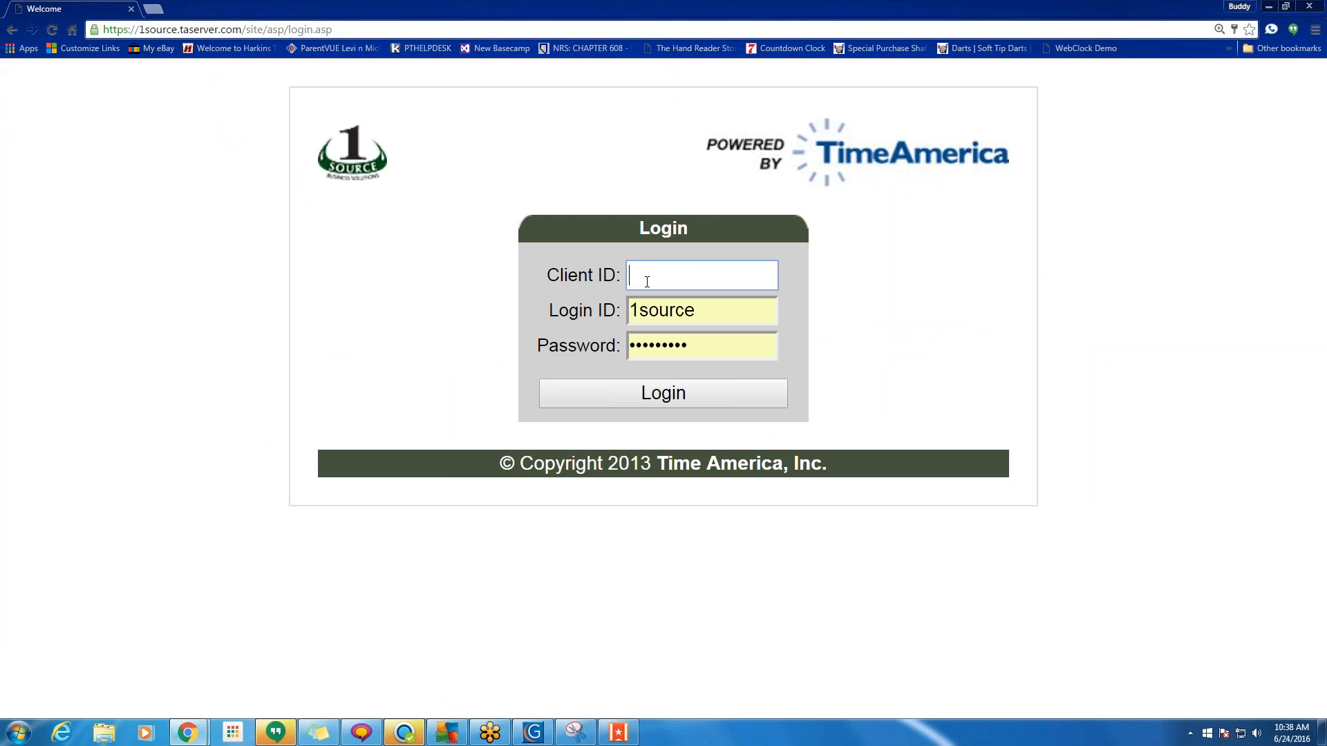
type("O")
key("Down")
key("Return")
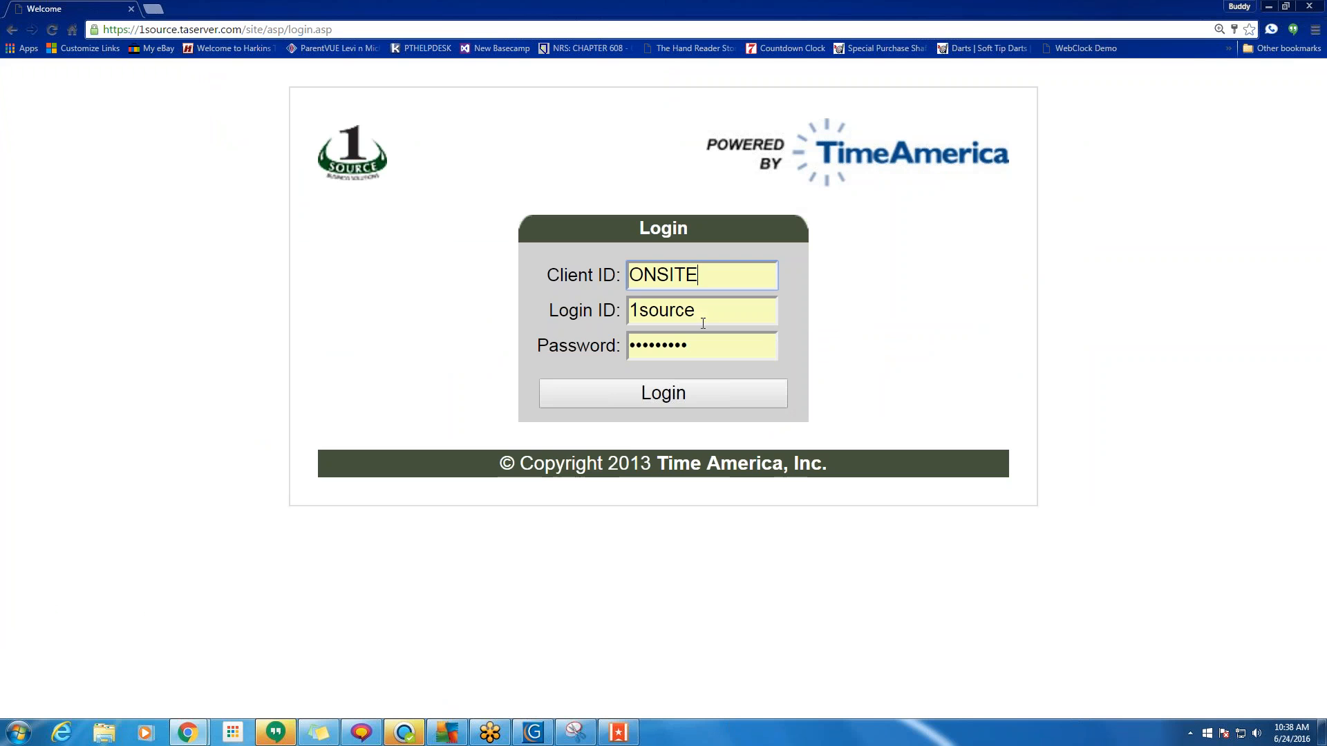
left_click_drag(703, 323, 605, 308)
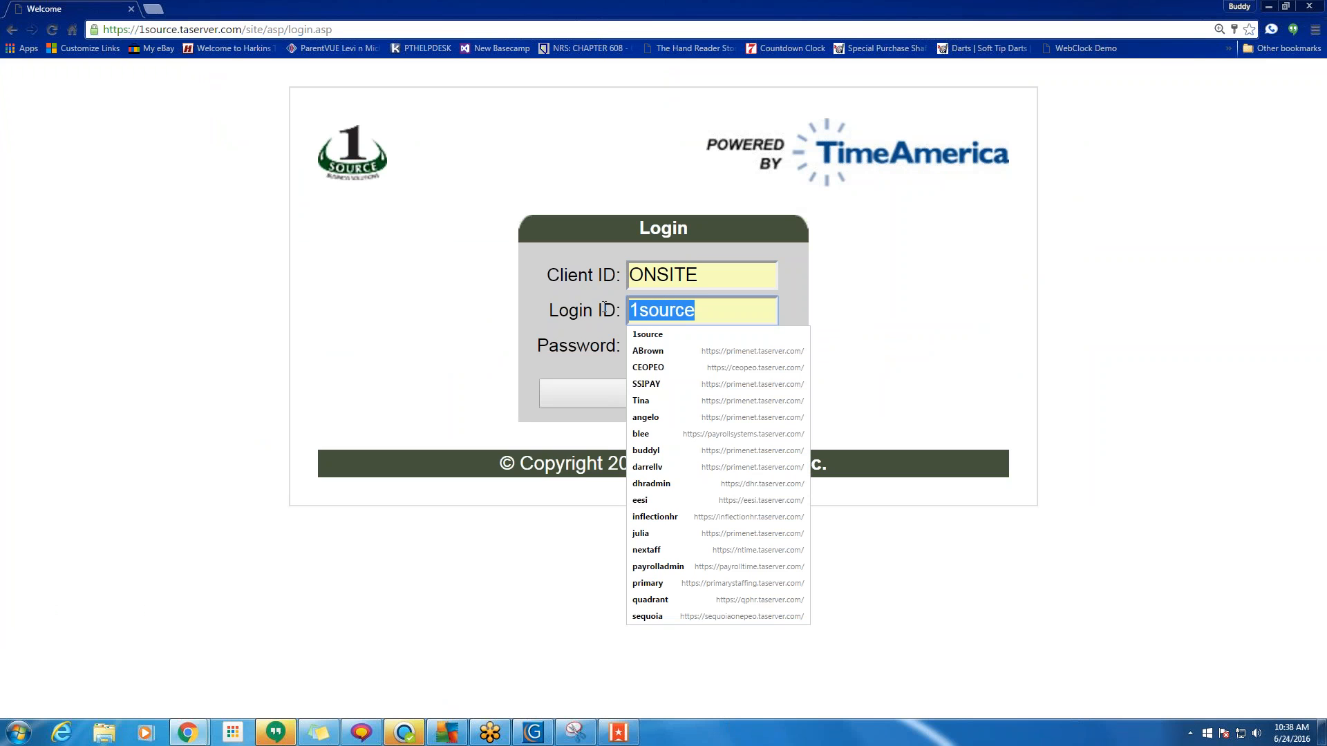
type("lw")
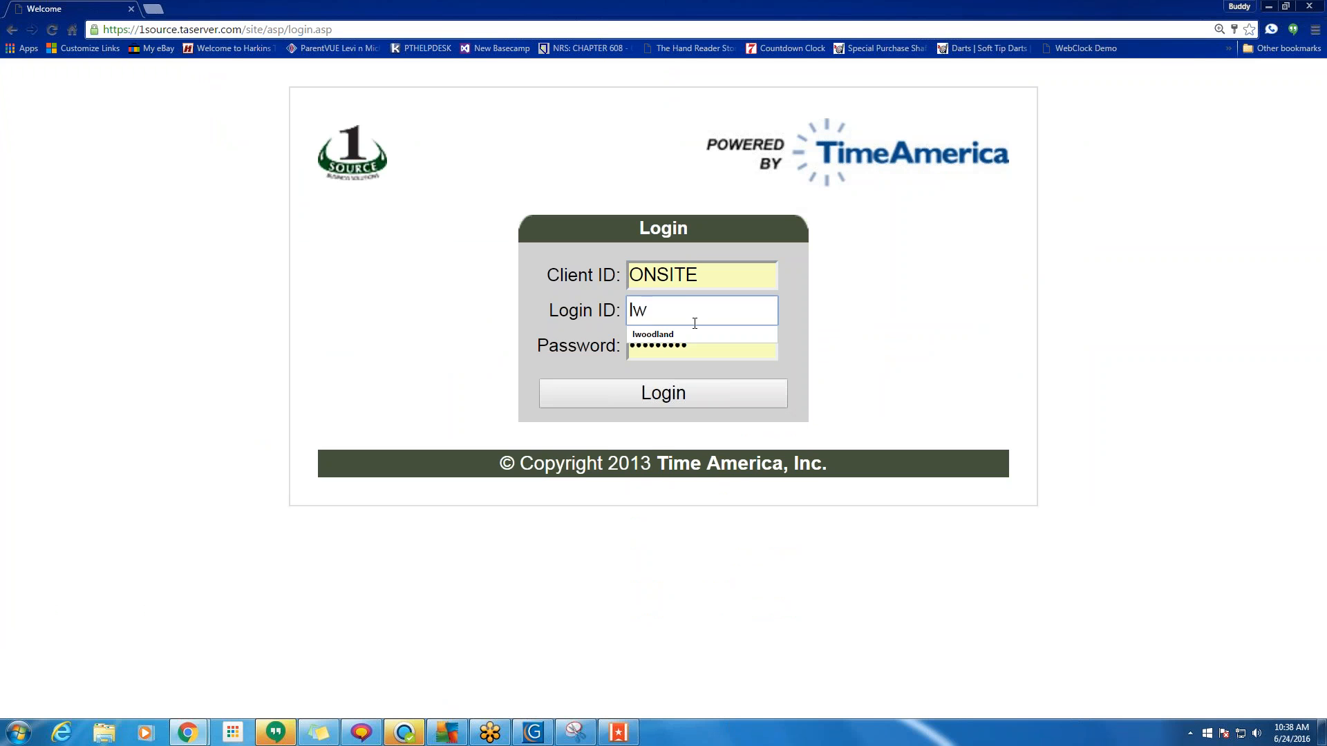
key("Down")
key("Return")
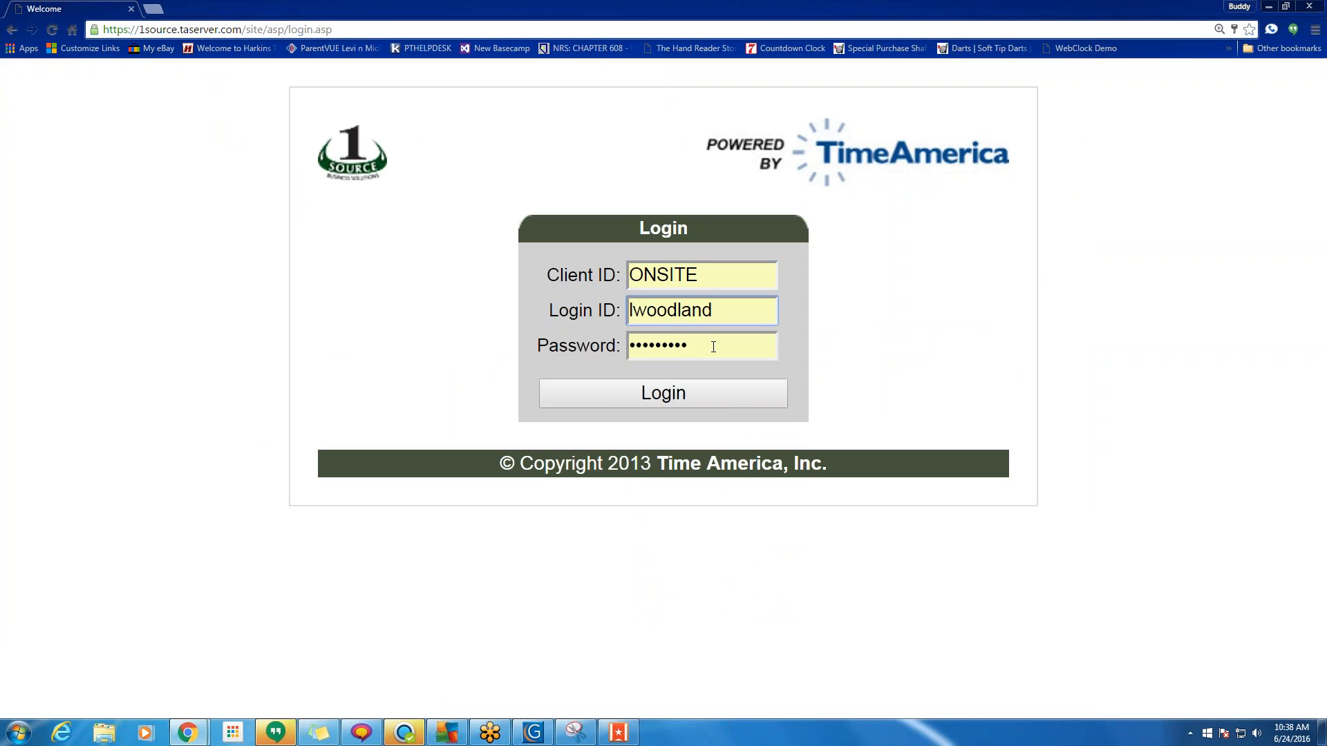
left_click_drag(713, 347, 577, 354)
type("•••")
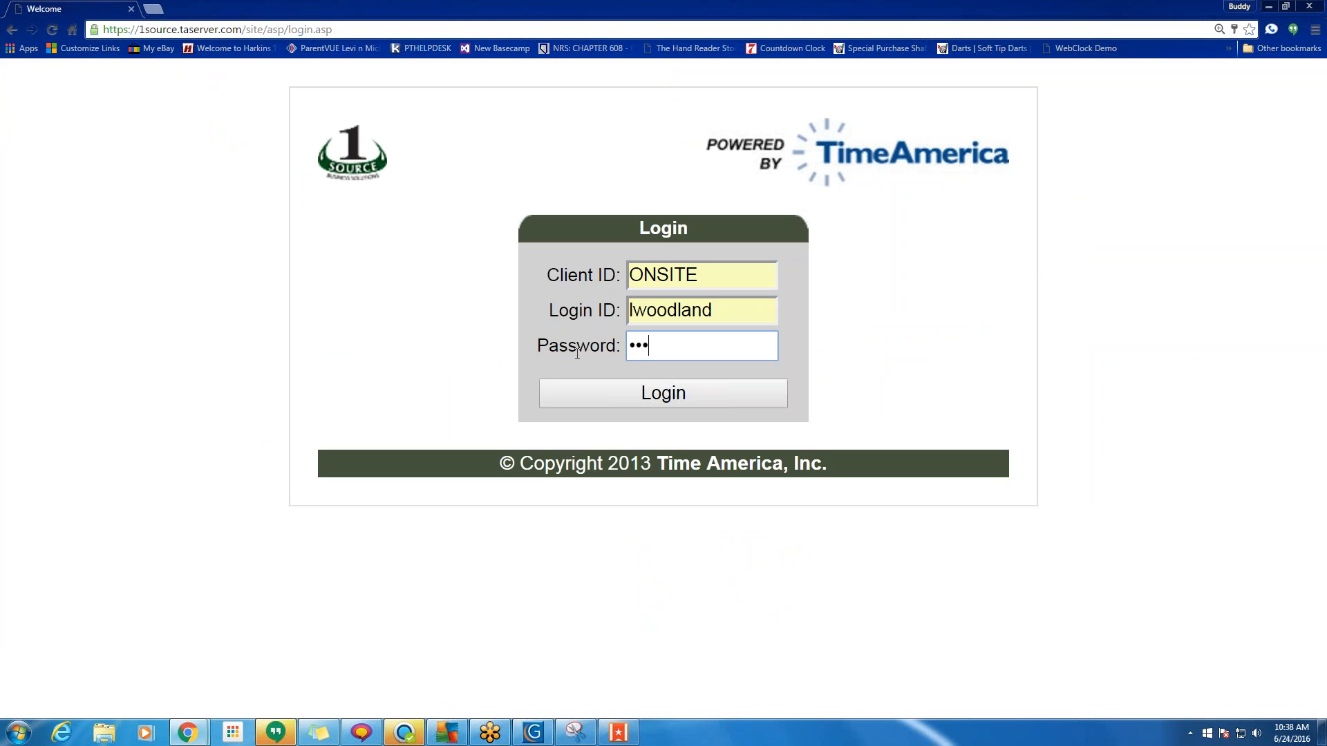
type("••")
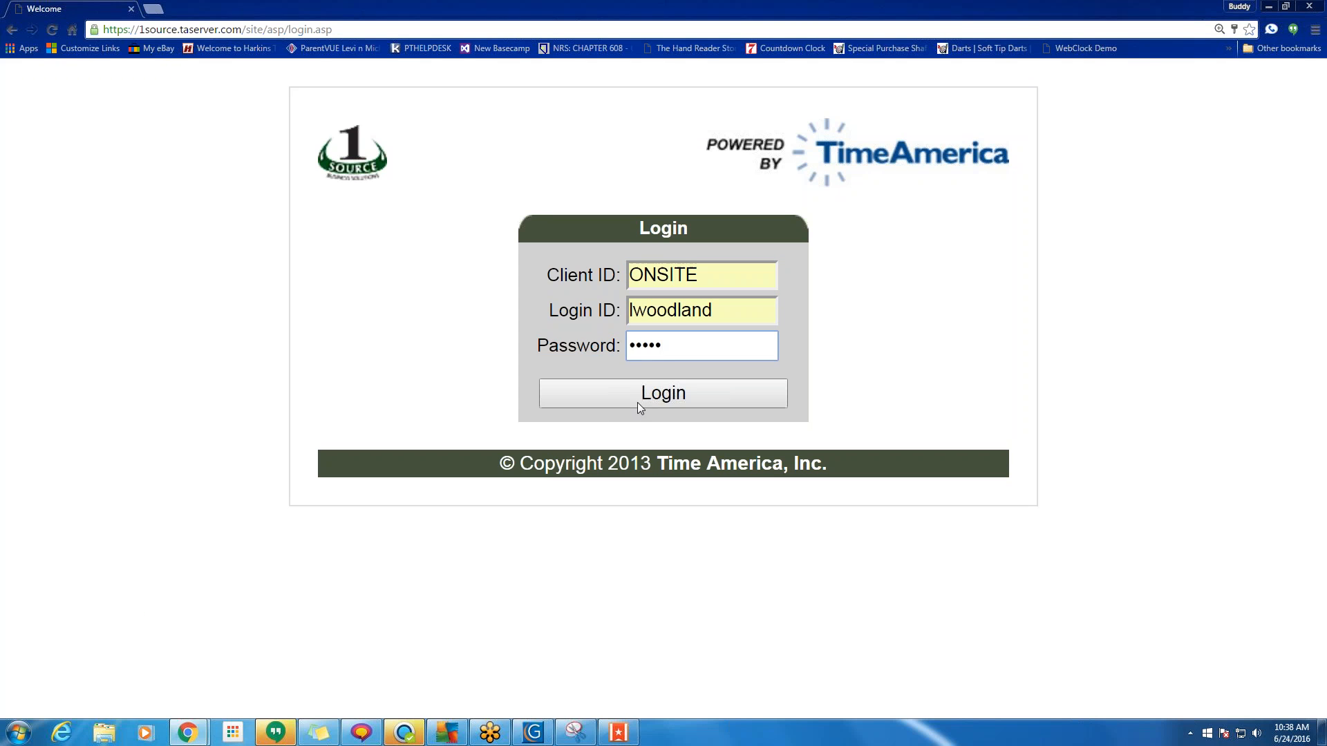
left_click(638, 403)
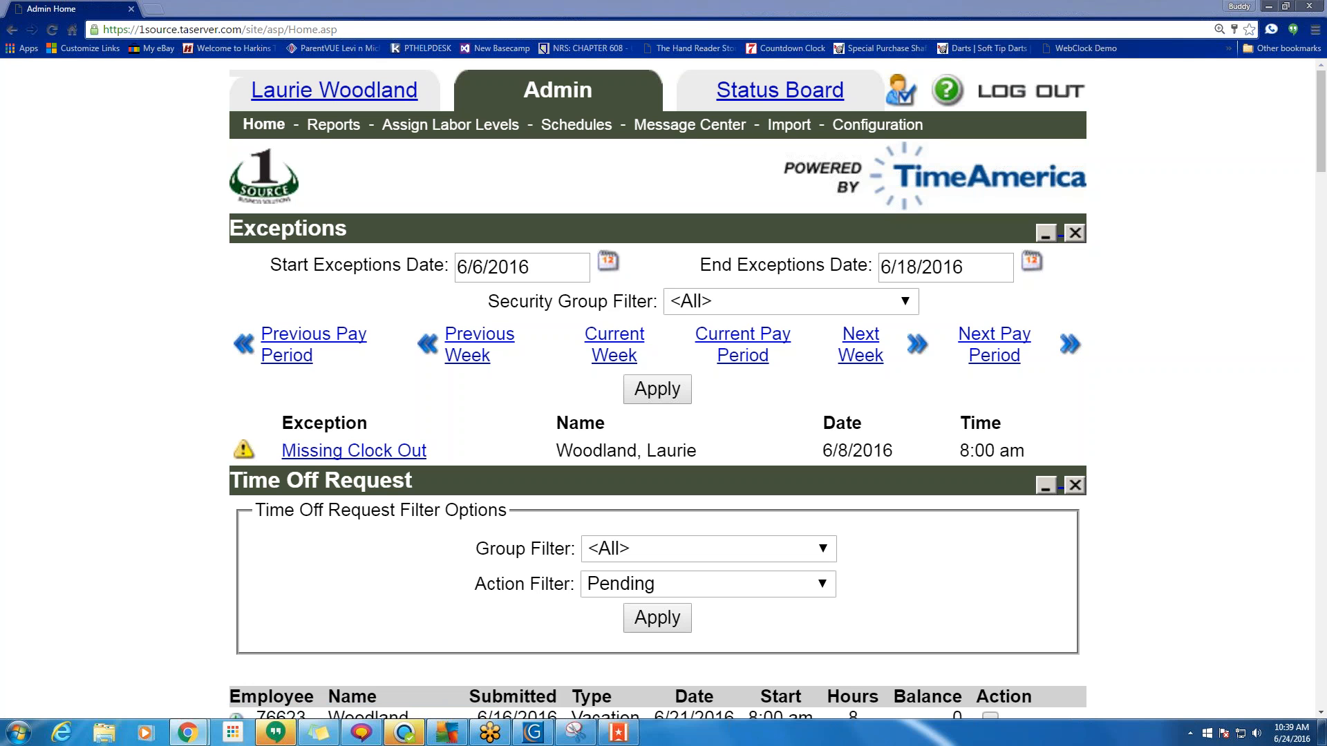
left_click(332, 93)
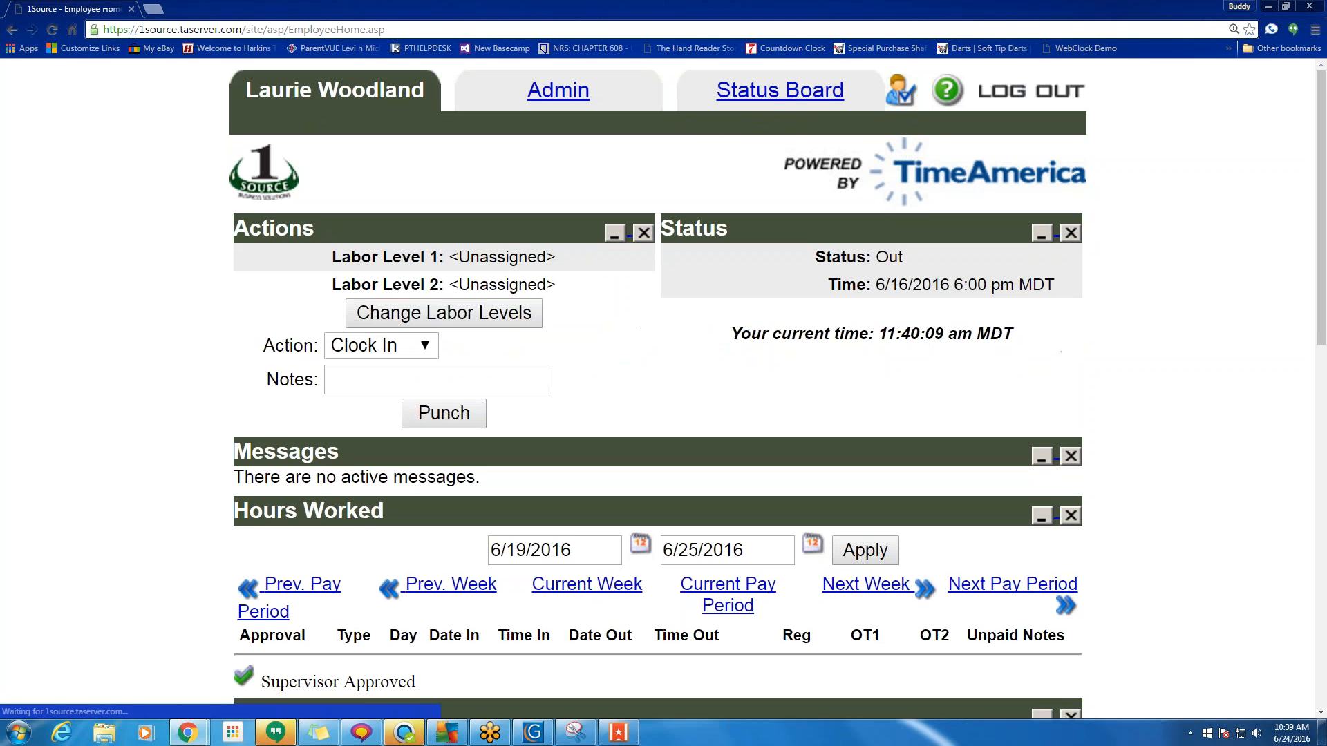
Review the employee's Personal Info and Change Password window, then go back to the Admin tab.
left_click_drag(423, 90, 248, 92)
scroll(720, 421, "down", 10)
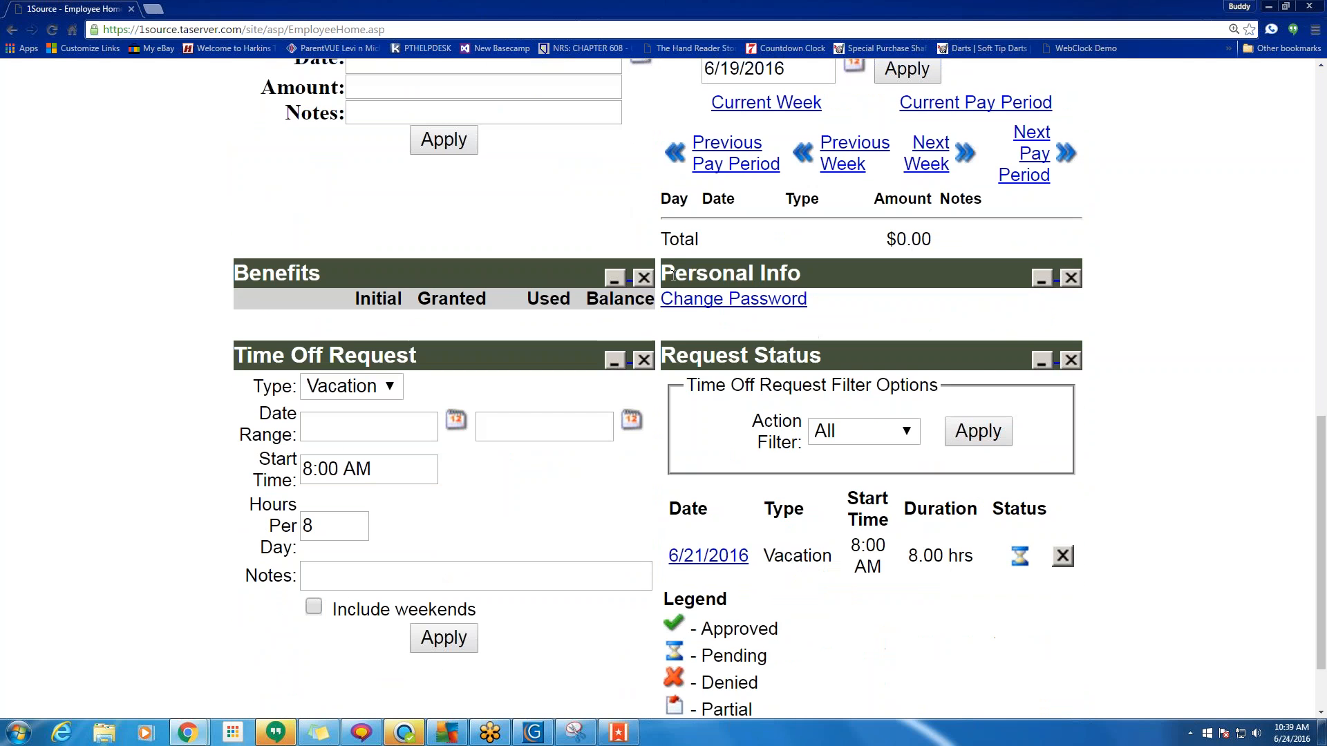
left_click_drag(662, 273, 803, 273)
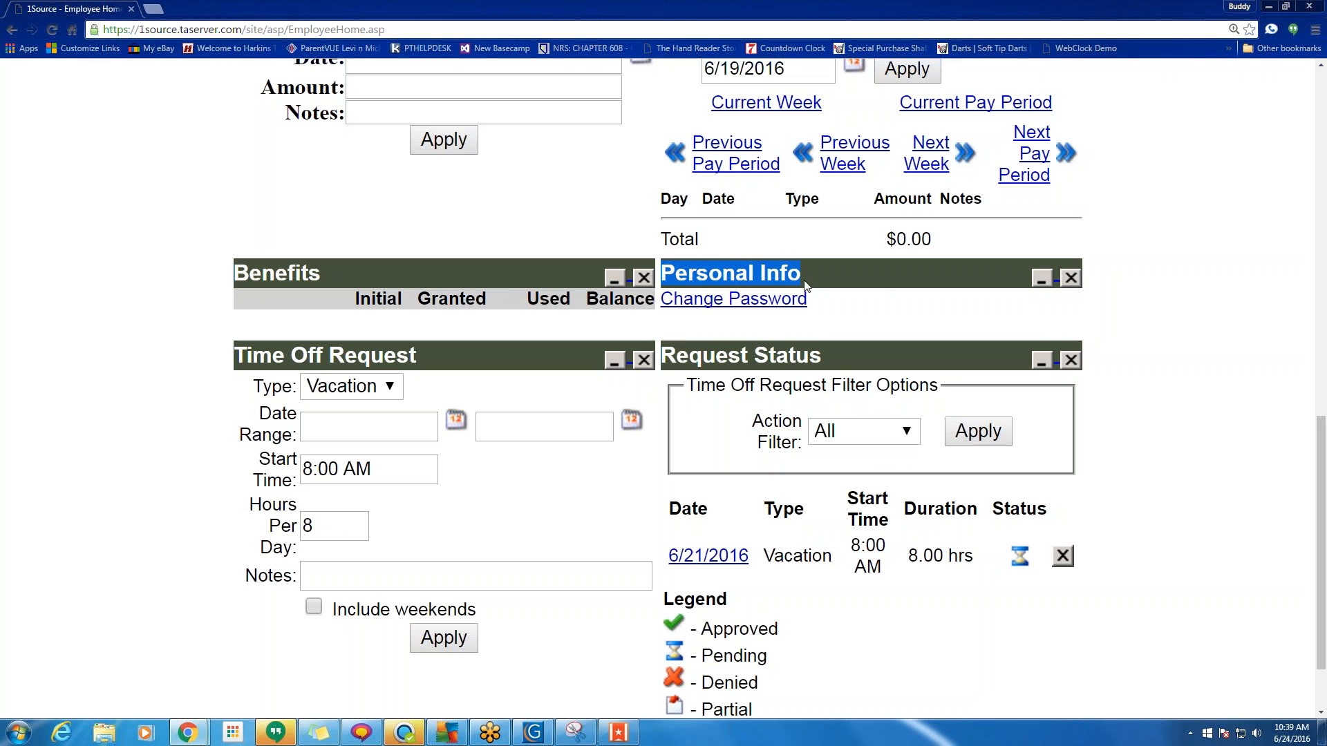
left_click(761, 309)
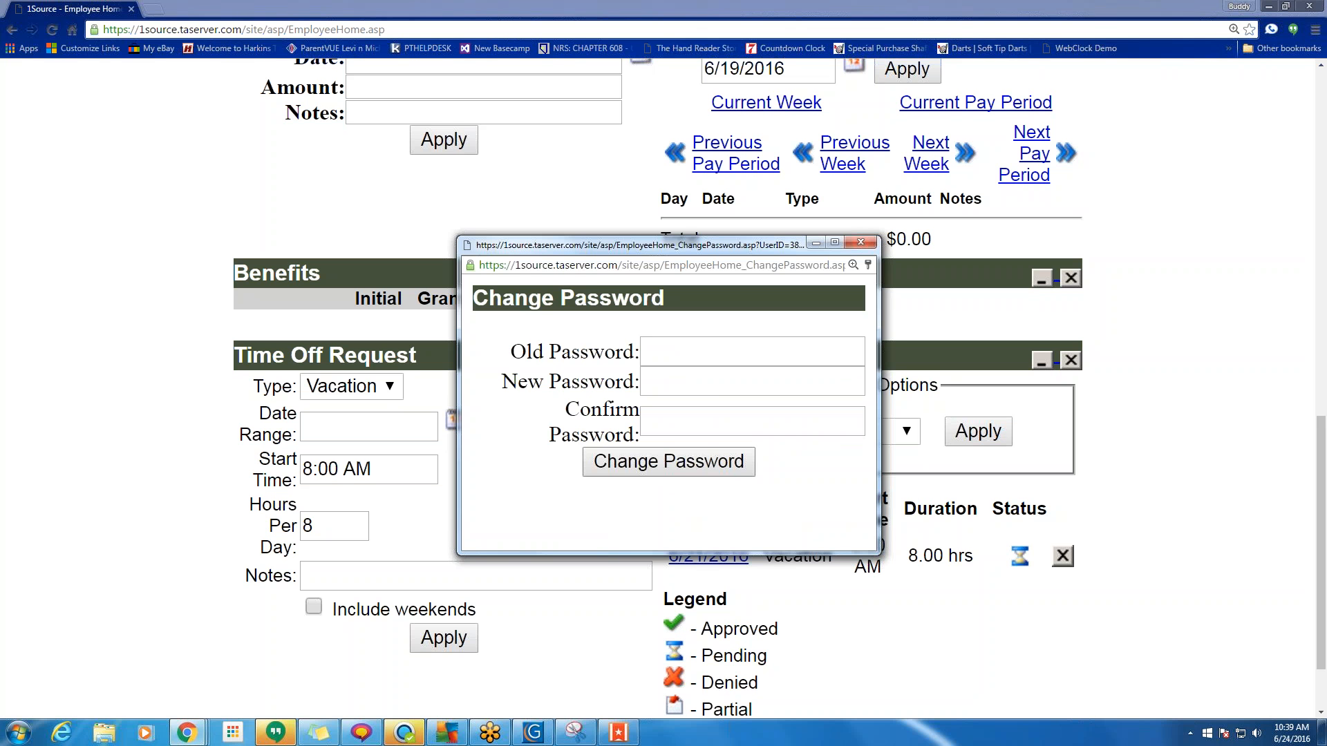
left_click(860, 242)
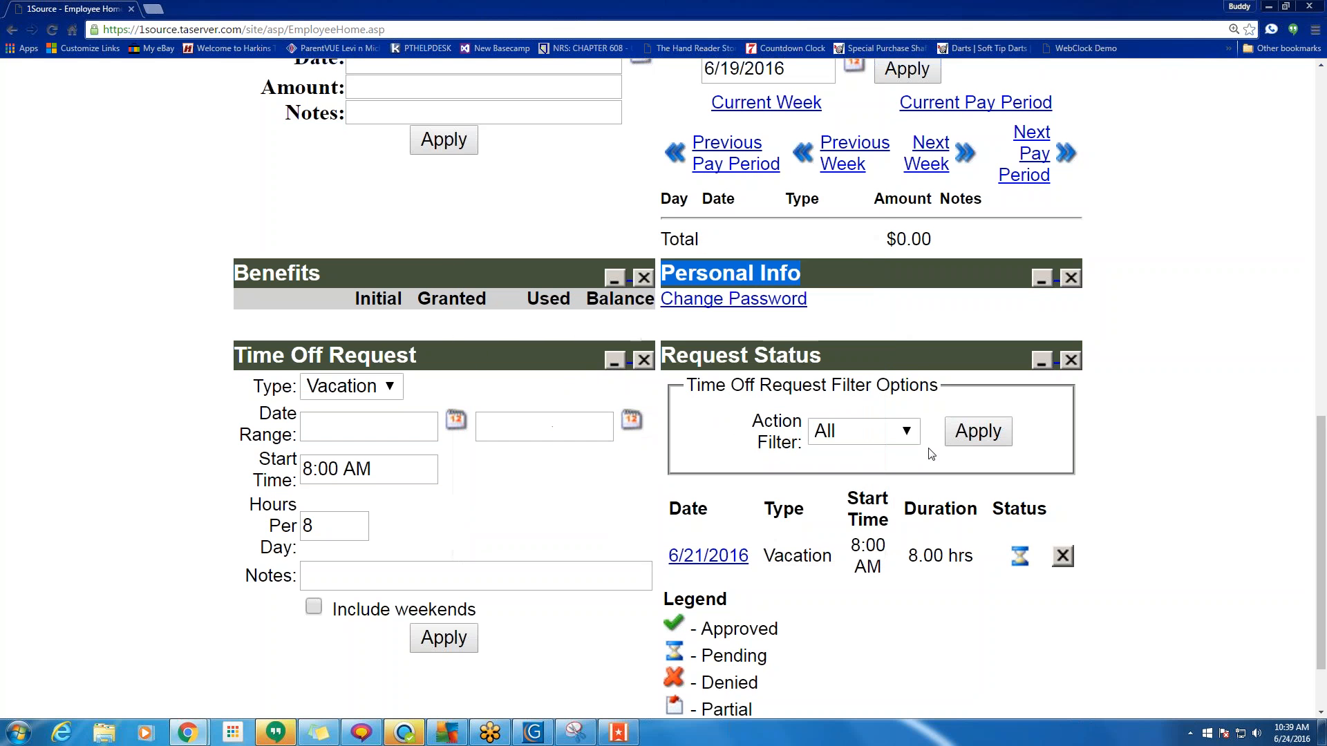
scroll(931, 454, "up", 10)
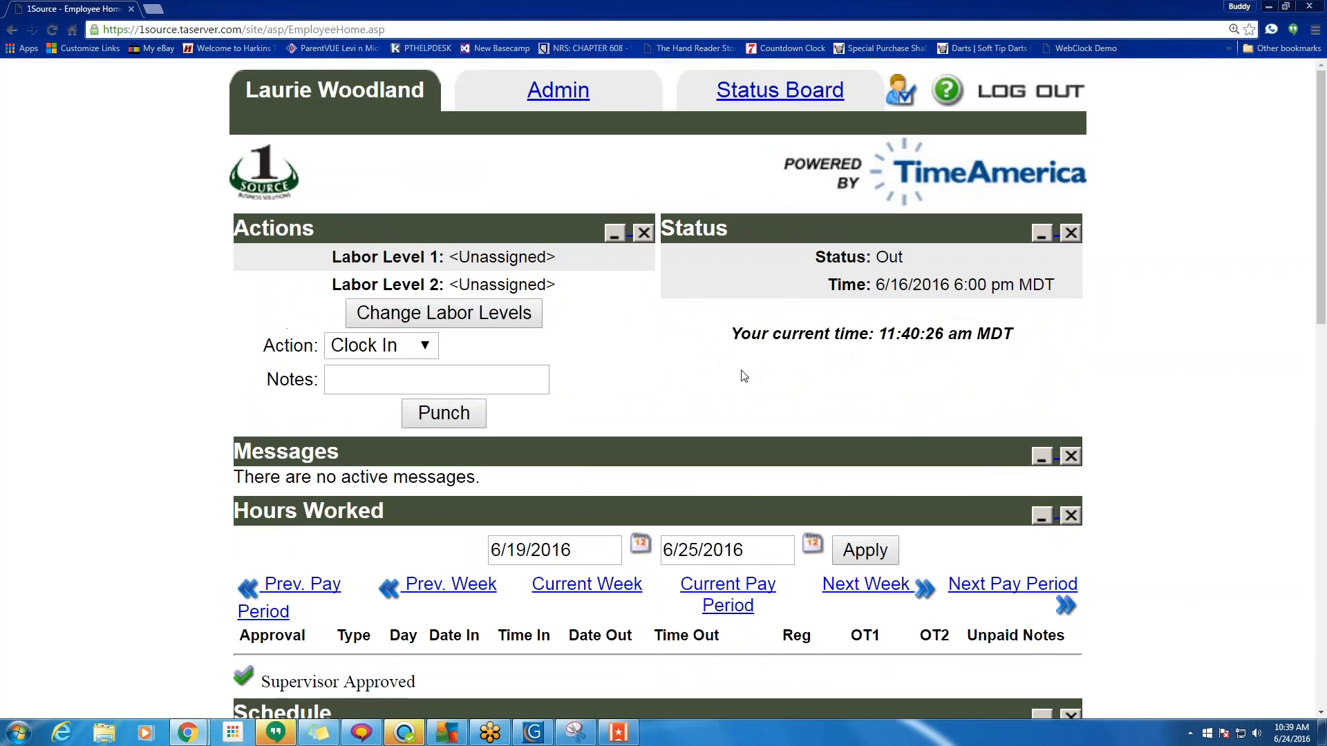
left_click(580, 100)
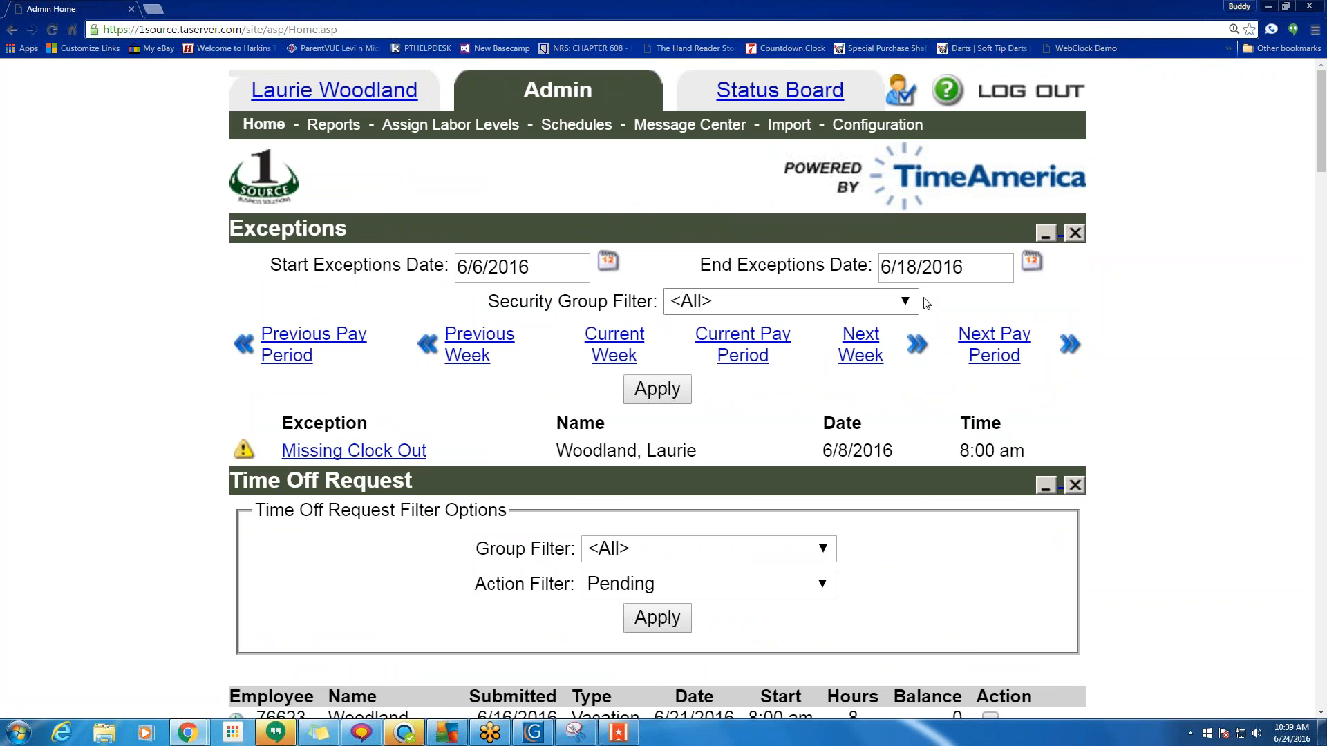
Select a different employee from the admin home list.
scroll(832, 325, "down", 5)
scroll(676, 261, "down", 18)
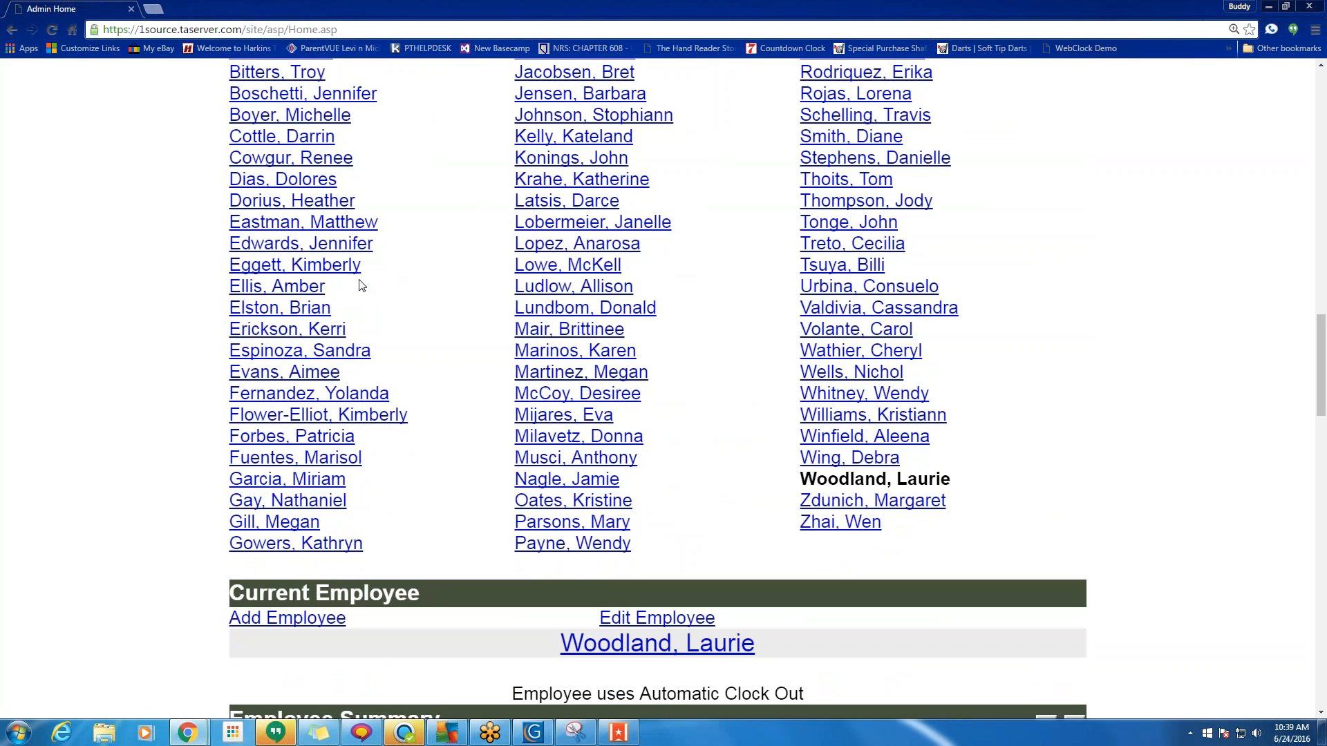
scroll(553, 307, "up", 1)
scroll(553, 307, "up", 2)
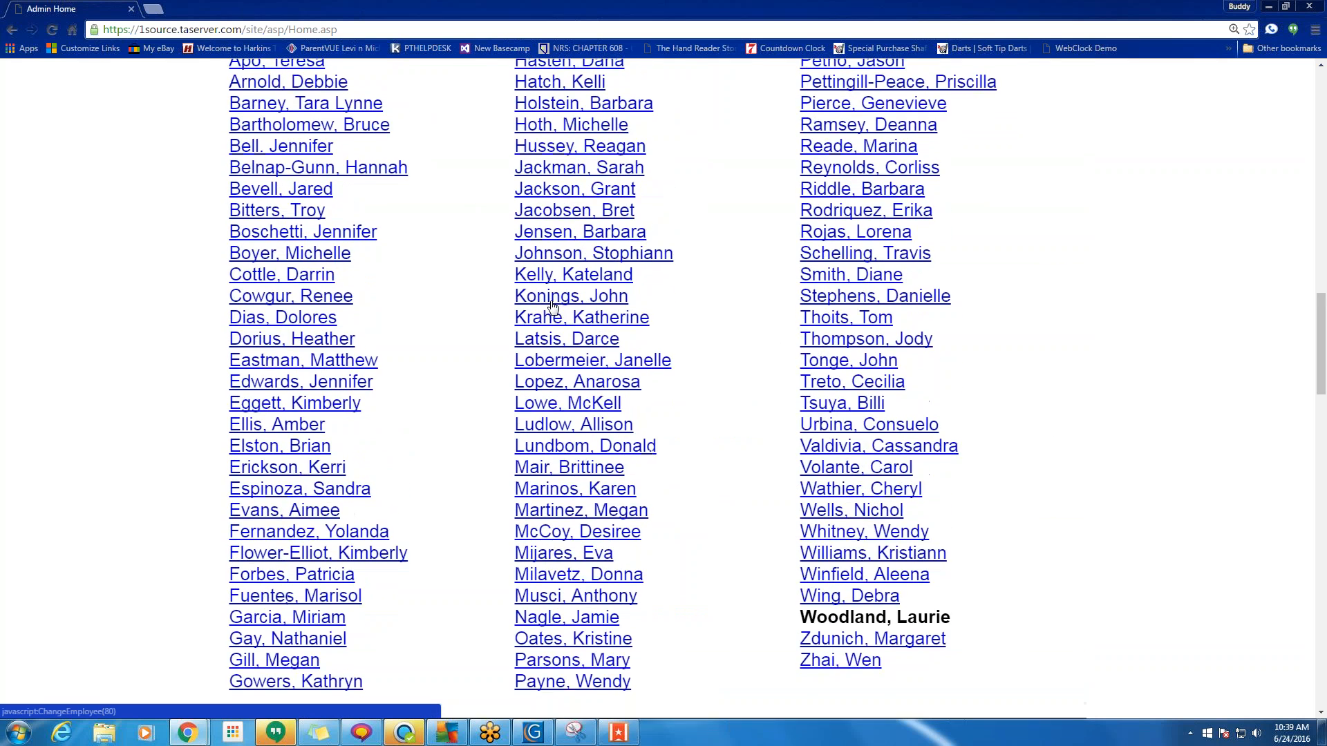
scroll(553, 307, "up", 2)
scroll(553, 307, "down", 4)
scroll(546, 307, "down", 1)
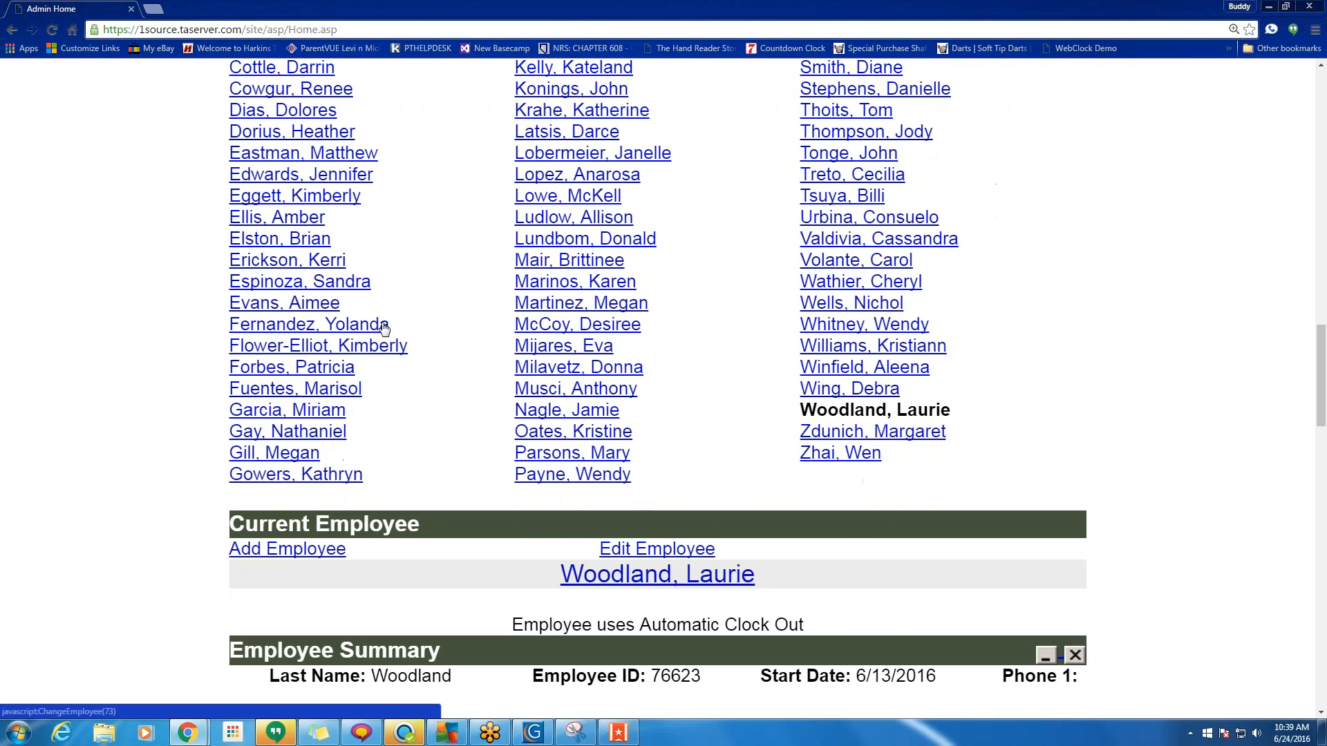
left_click(288, 456)
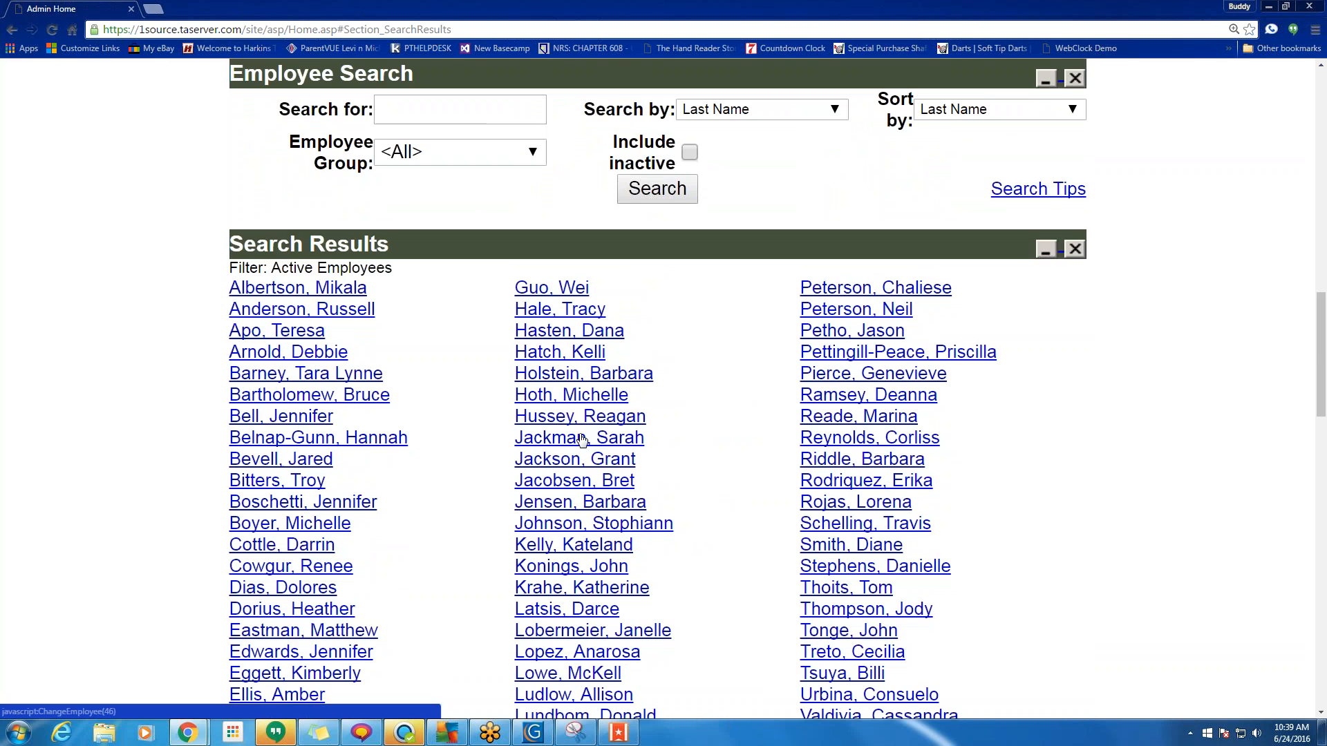
scroll(583, 441, "down", 5)
left_click_drag(326, 585, 231, 585)
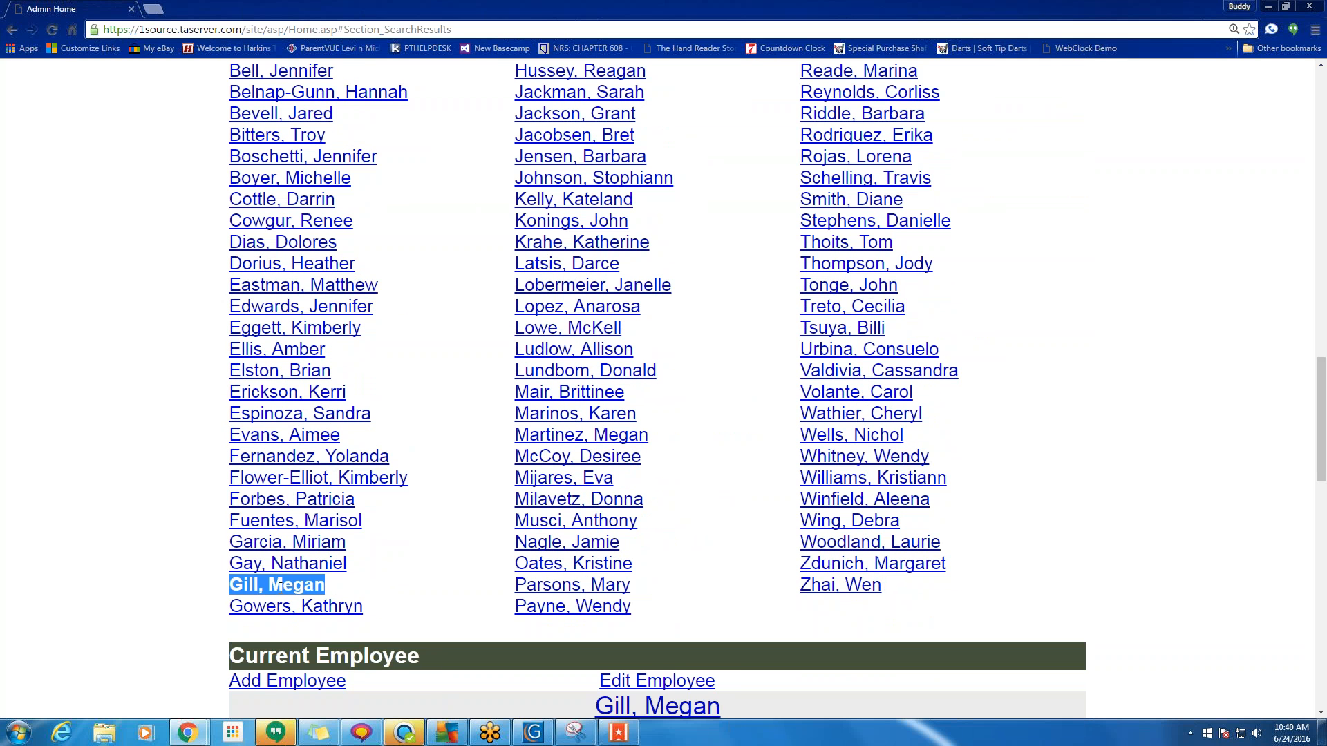
Scroll to the employee's empty 6/5–6/18/2016 time sheet and open Edit Employee.
scroll(301, 354, "down", 5)
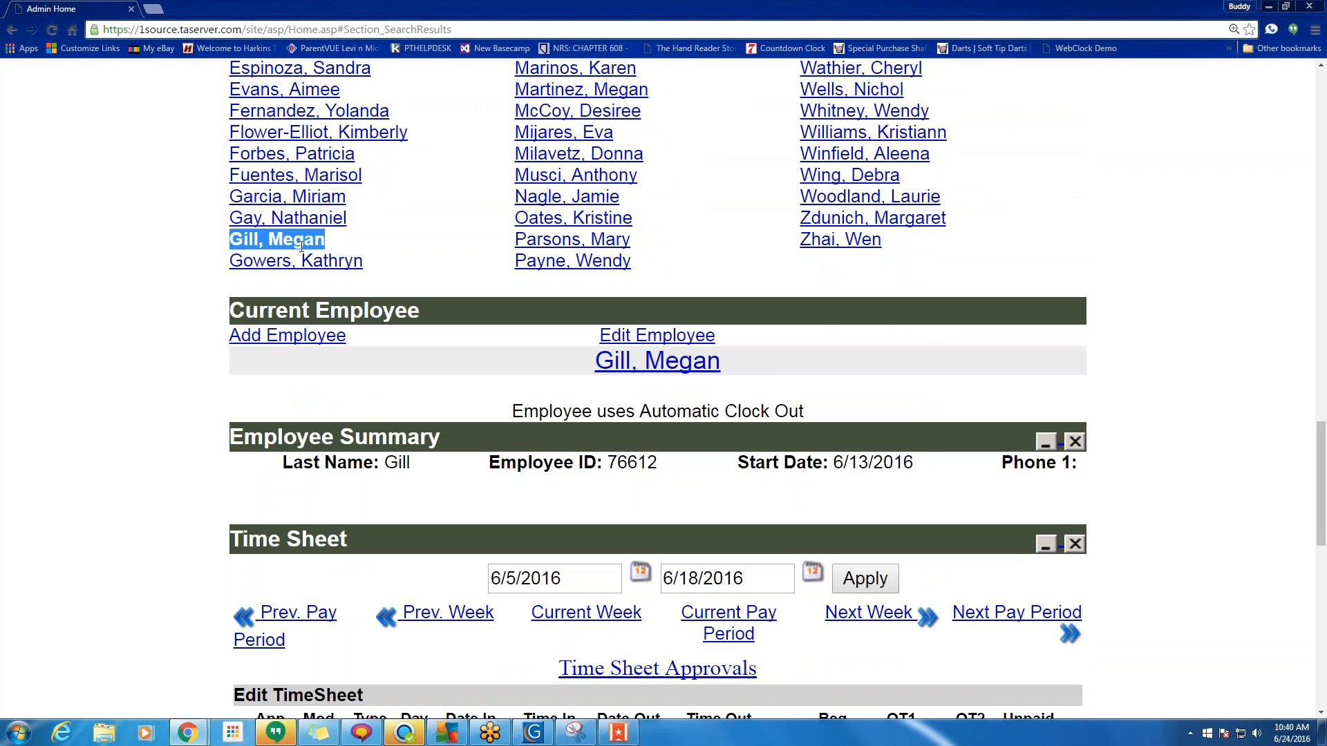
left_click_drag(757, 362, 600, 360)
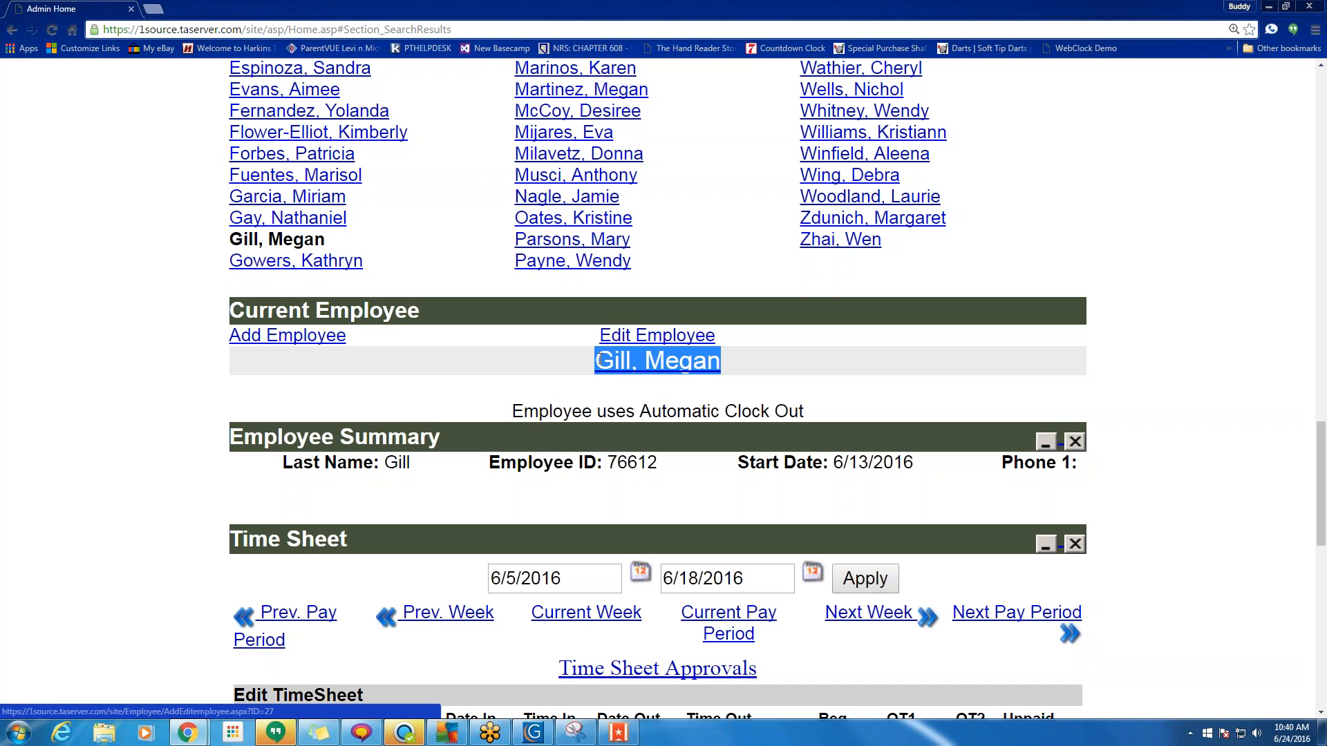
left_click(923, 374)
scroll(849, 206, "down", 3)
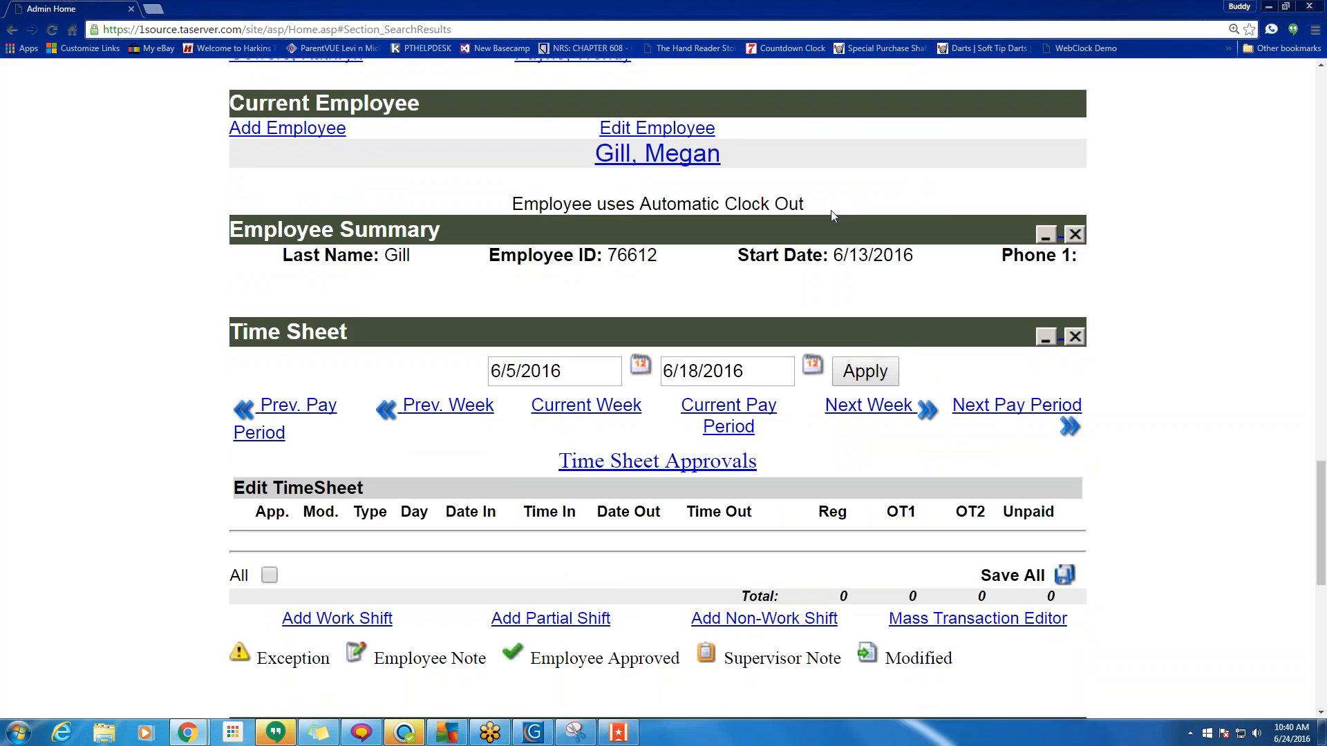
left_click(650, 135)
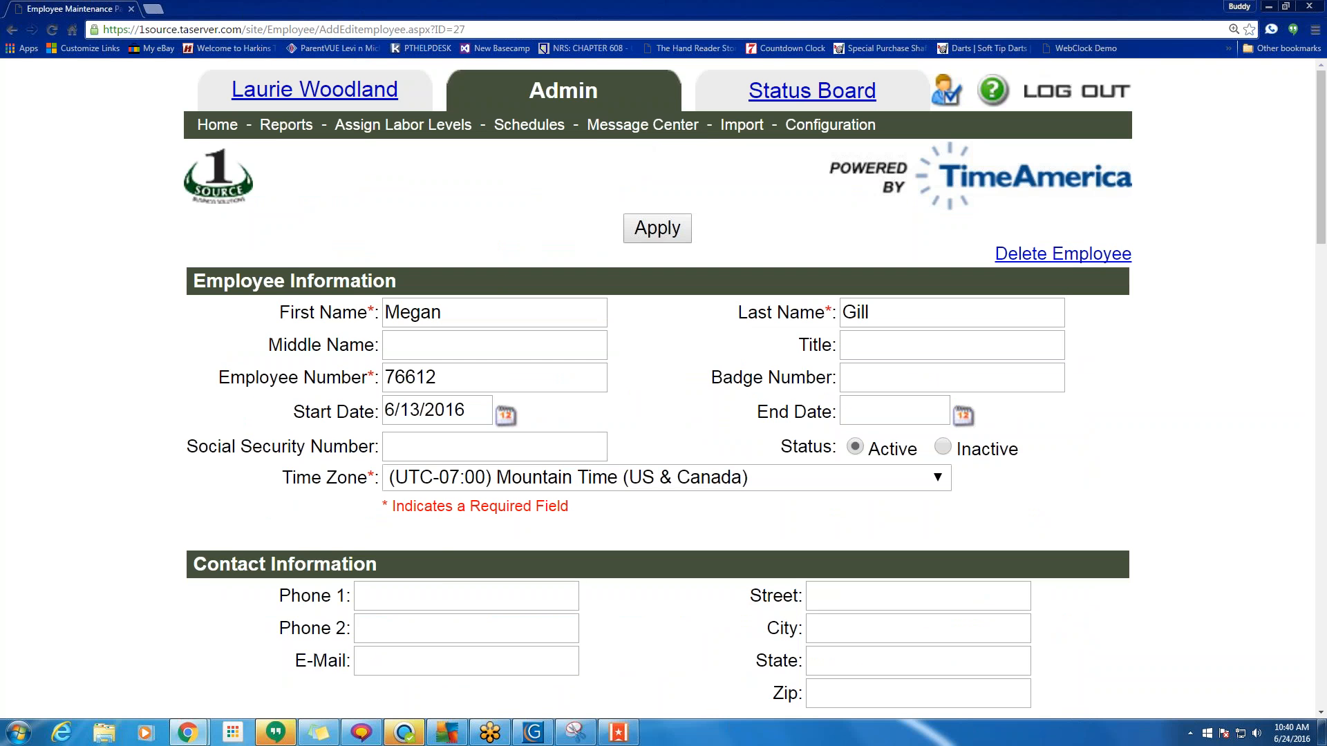
Start setting a new web password, then revert to keeping the employee's existing password.
scroll(665, 408, "down", 3)
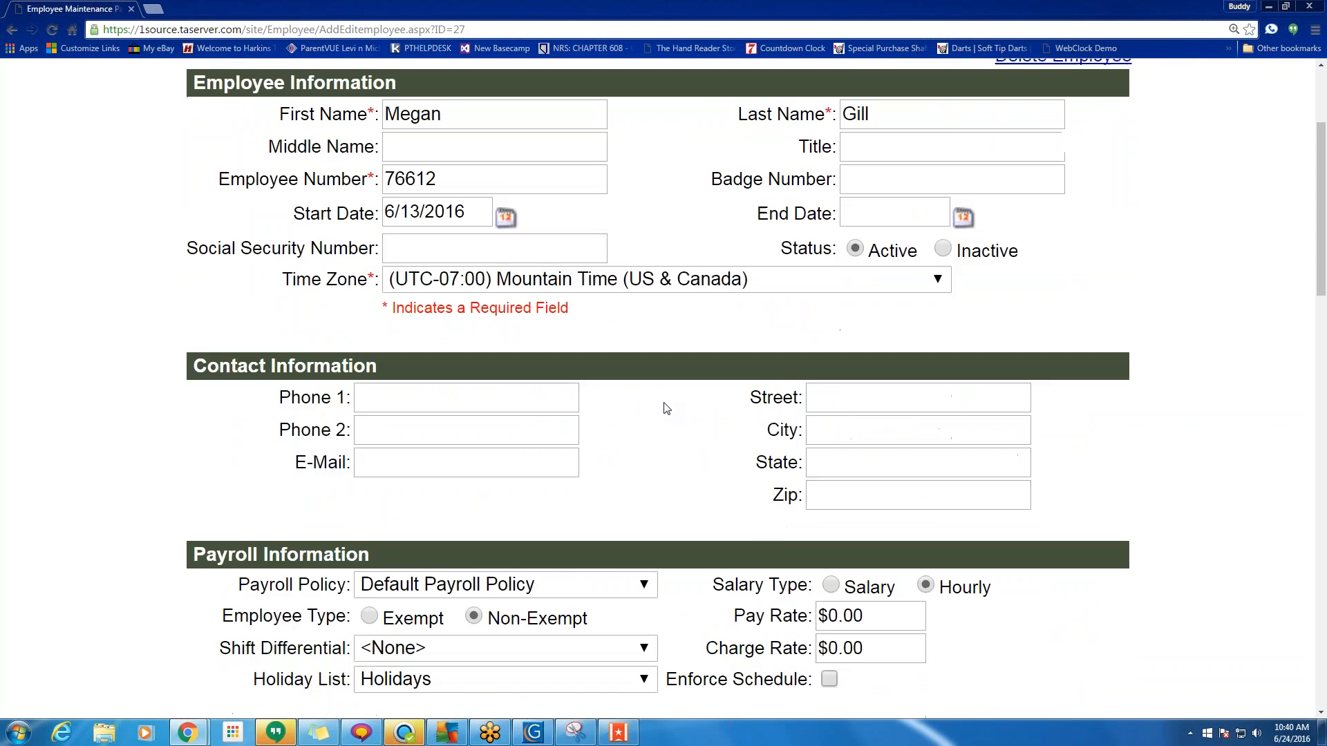
scroll(666, 409, "down", 2)
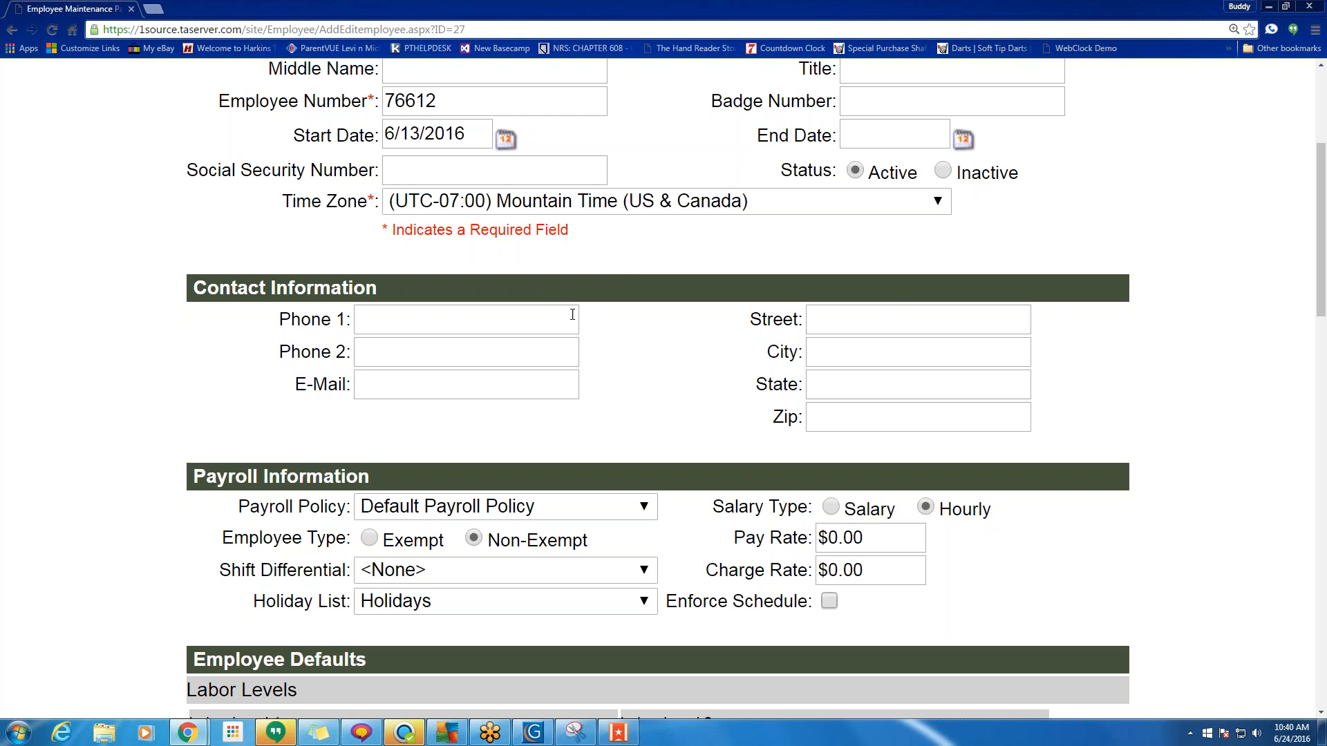
scroll(616, 363, "down", 9)
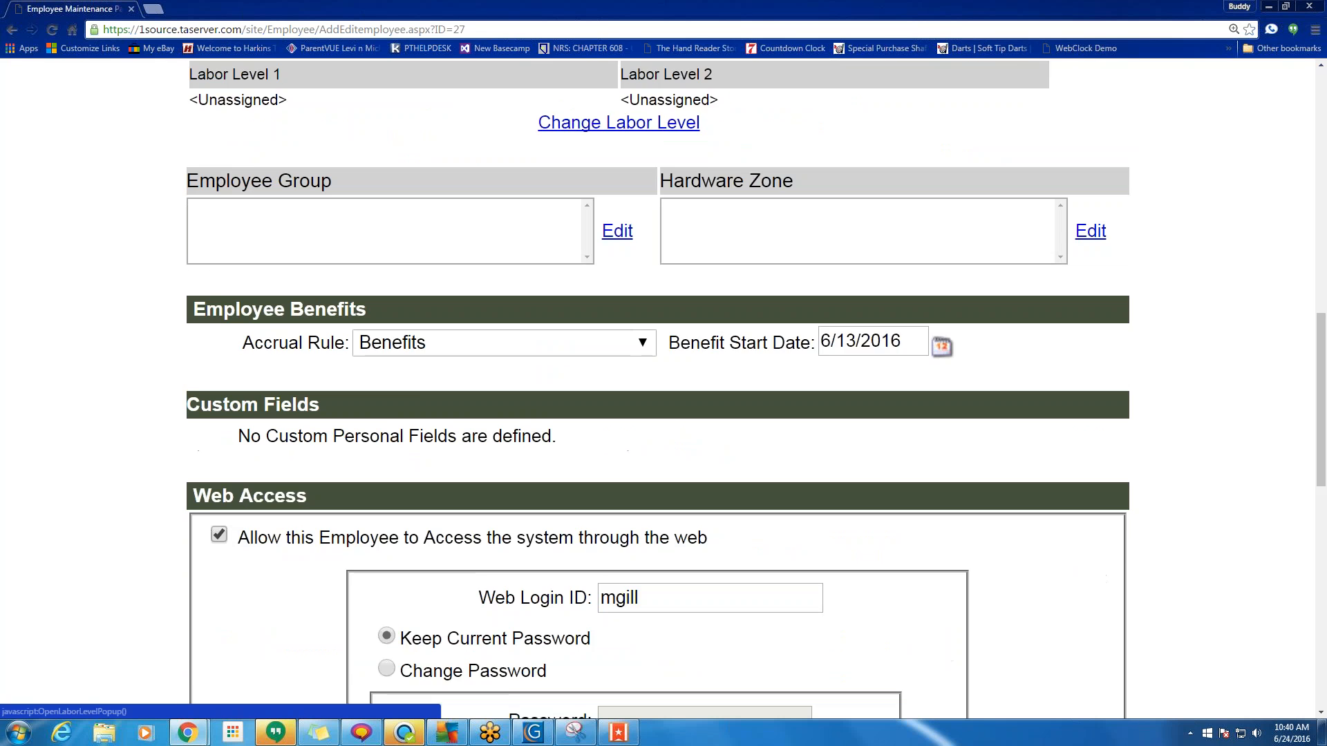
scroll(616, 364, "down", 1)
left_click_drag(306, 453, 191, 453)
scroll(785, 533, "down", 5)
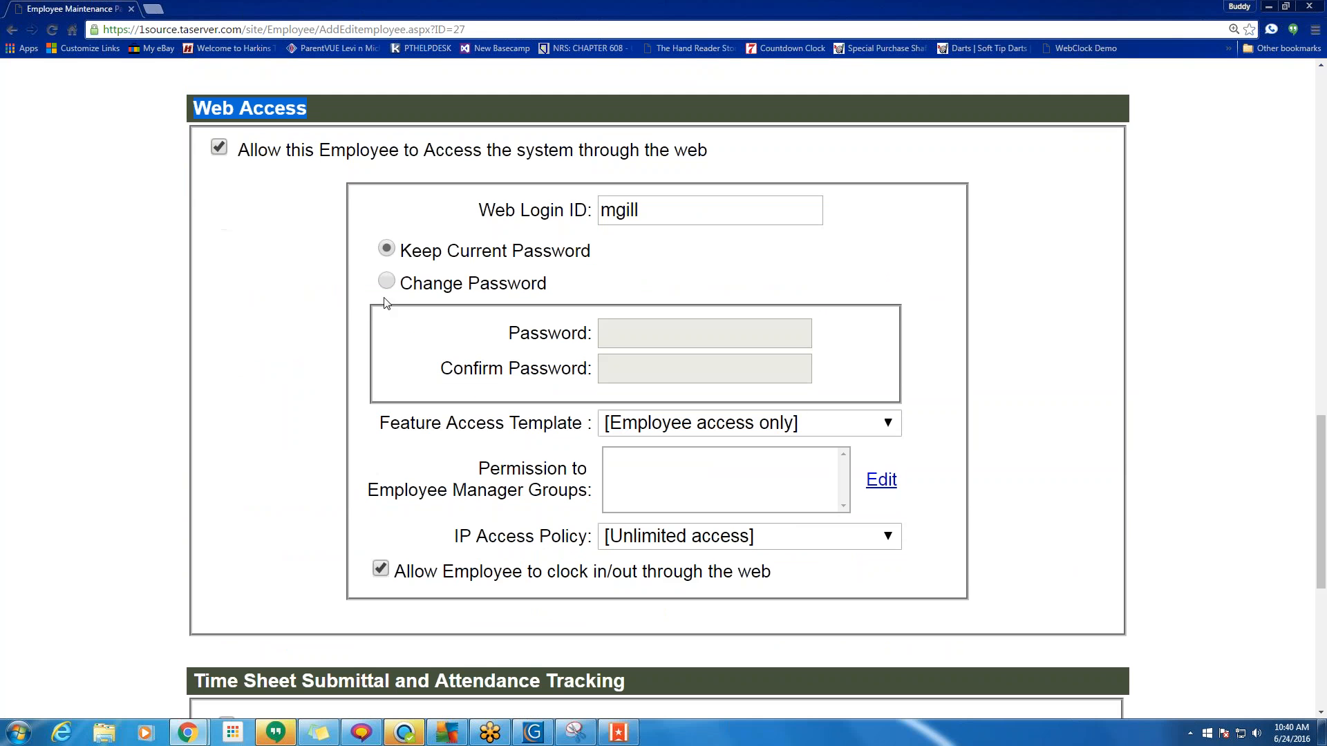
left_click(387, 283)
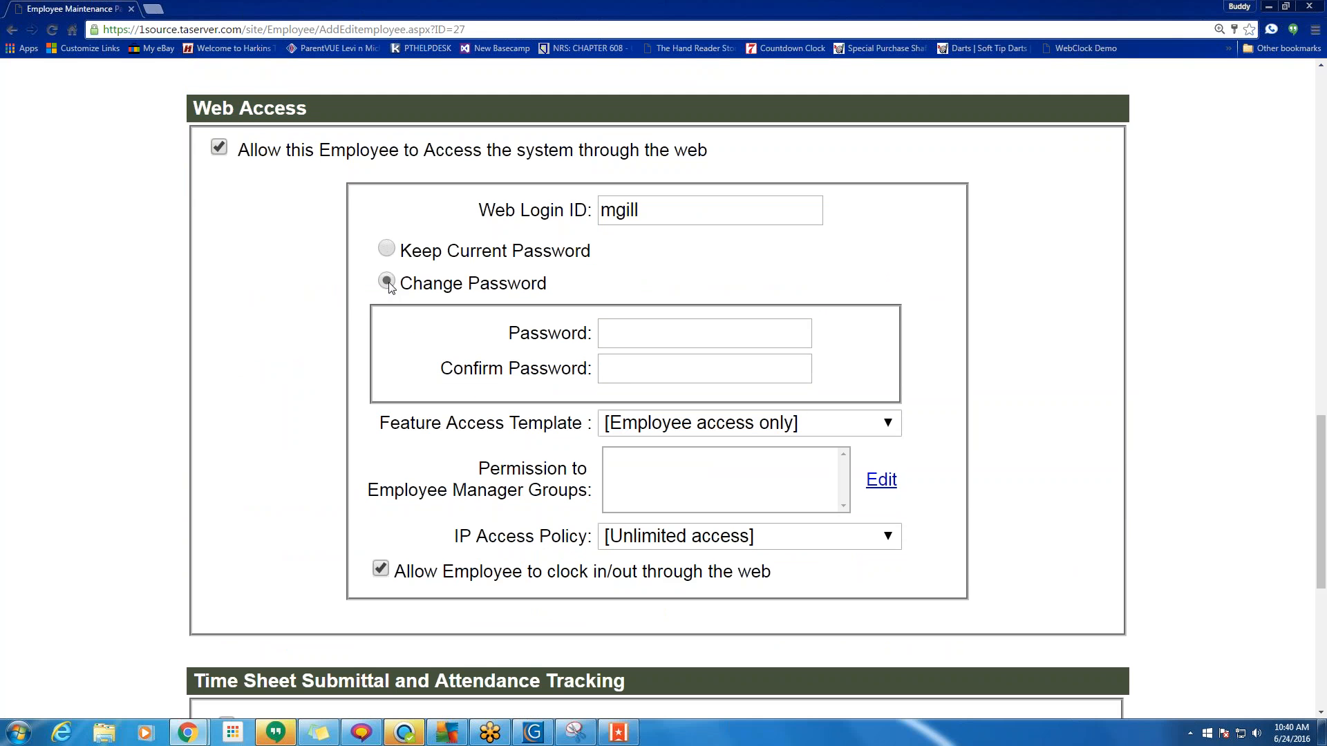
left_click(679, 341)
type("123")
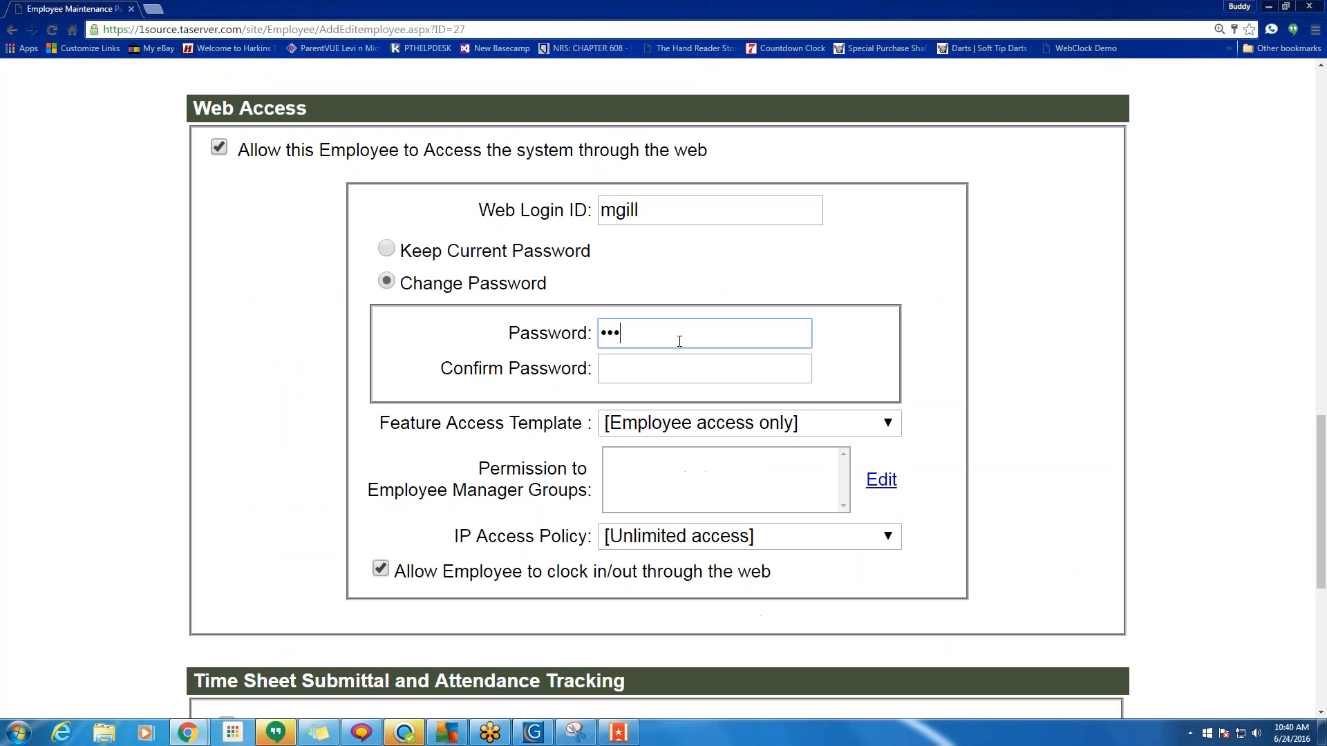
left_click(385, 248)
Assign the Managers template and give permission for the Davis Hospital Onsite Care group.
left_click(887, 433)
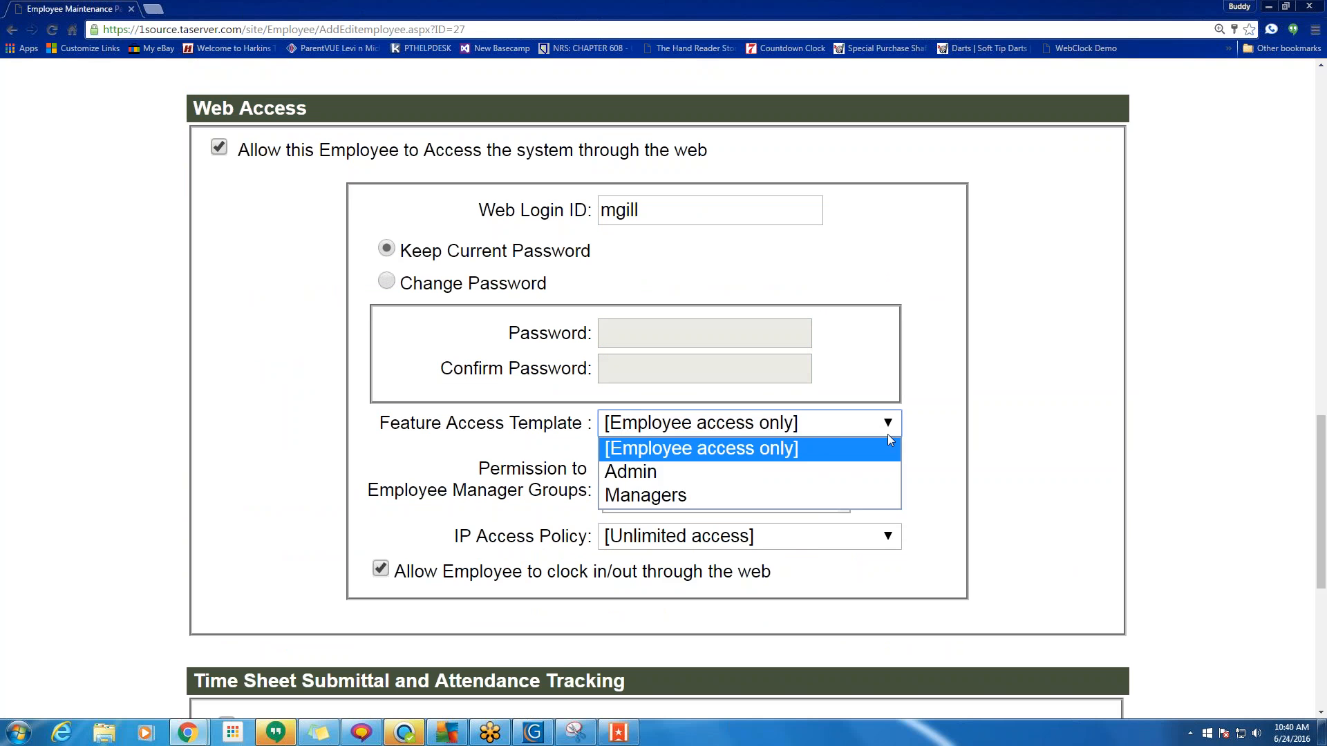
left_click(690, 499)
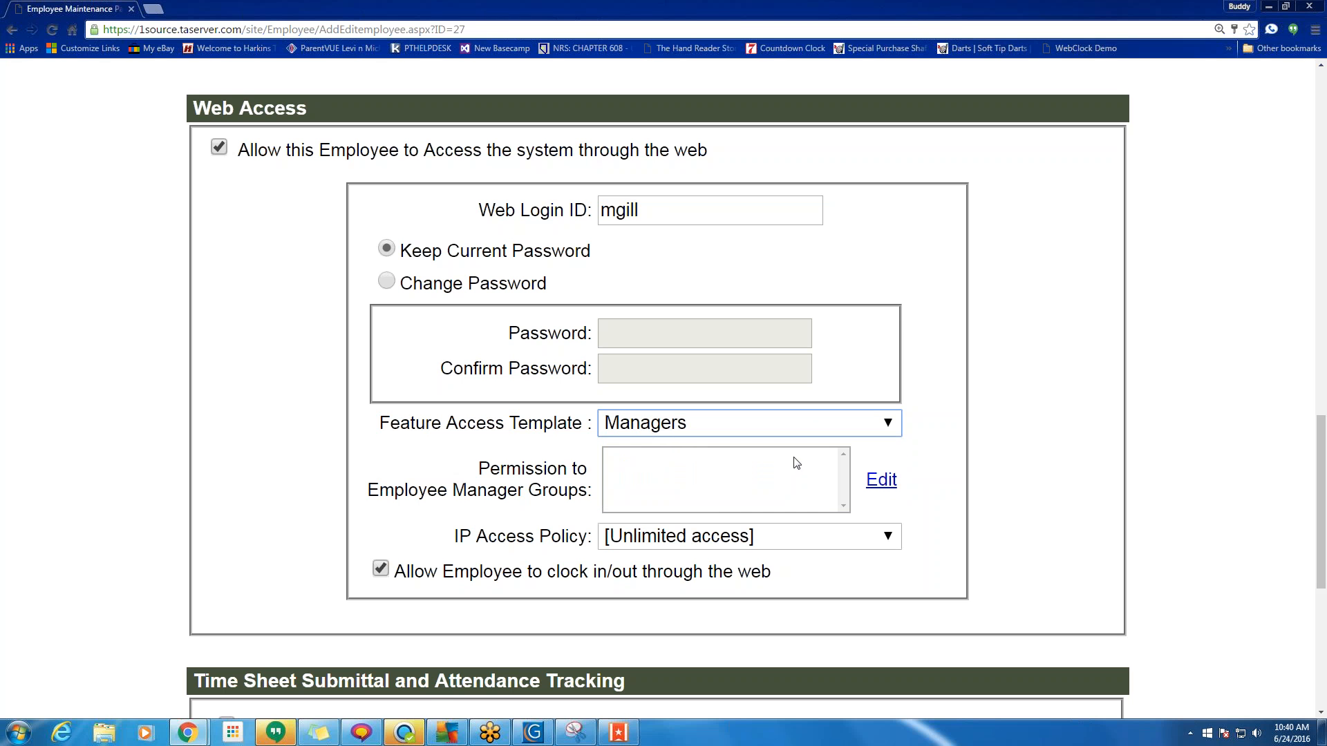
left_click(882, 481)
left_click(606, 486)
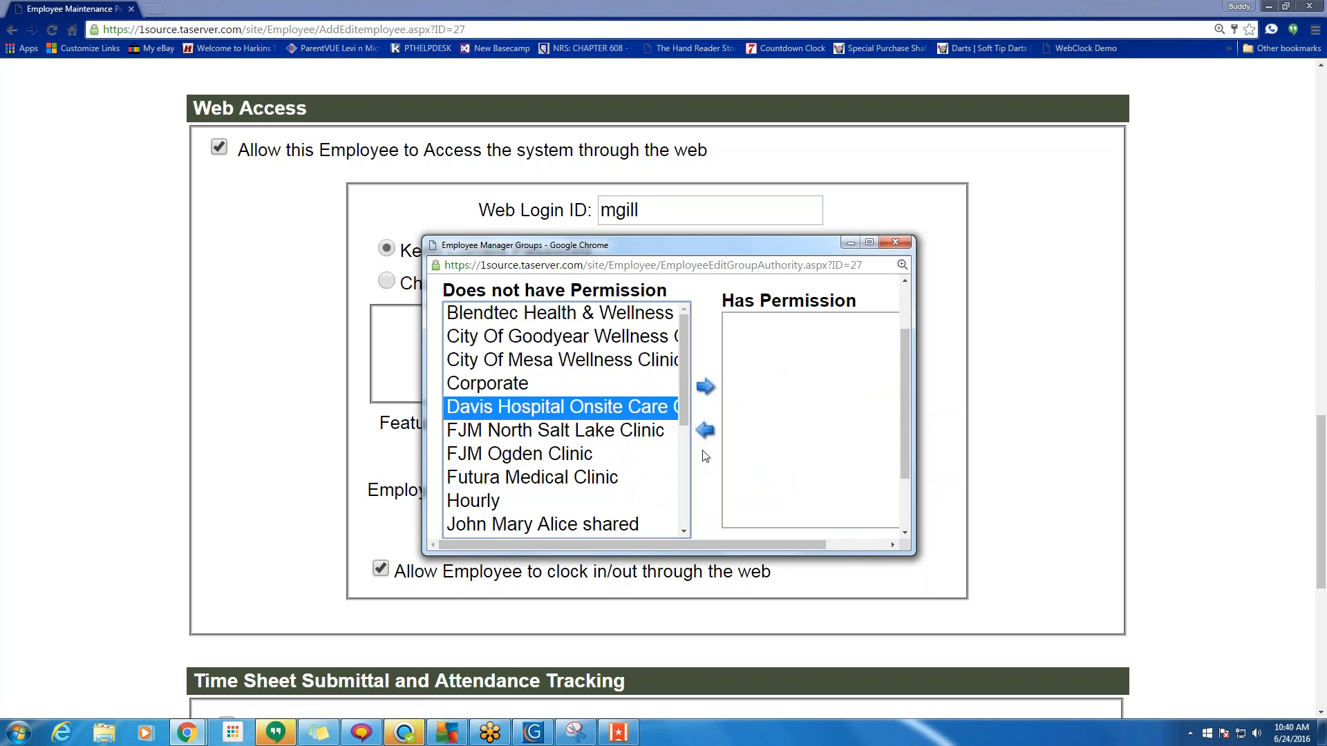
left_click(708, 395)
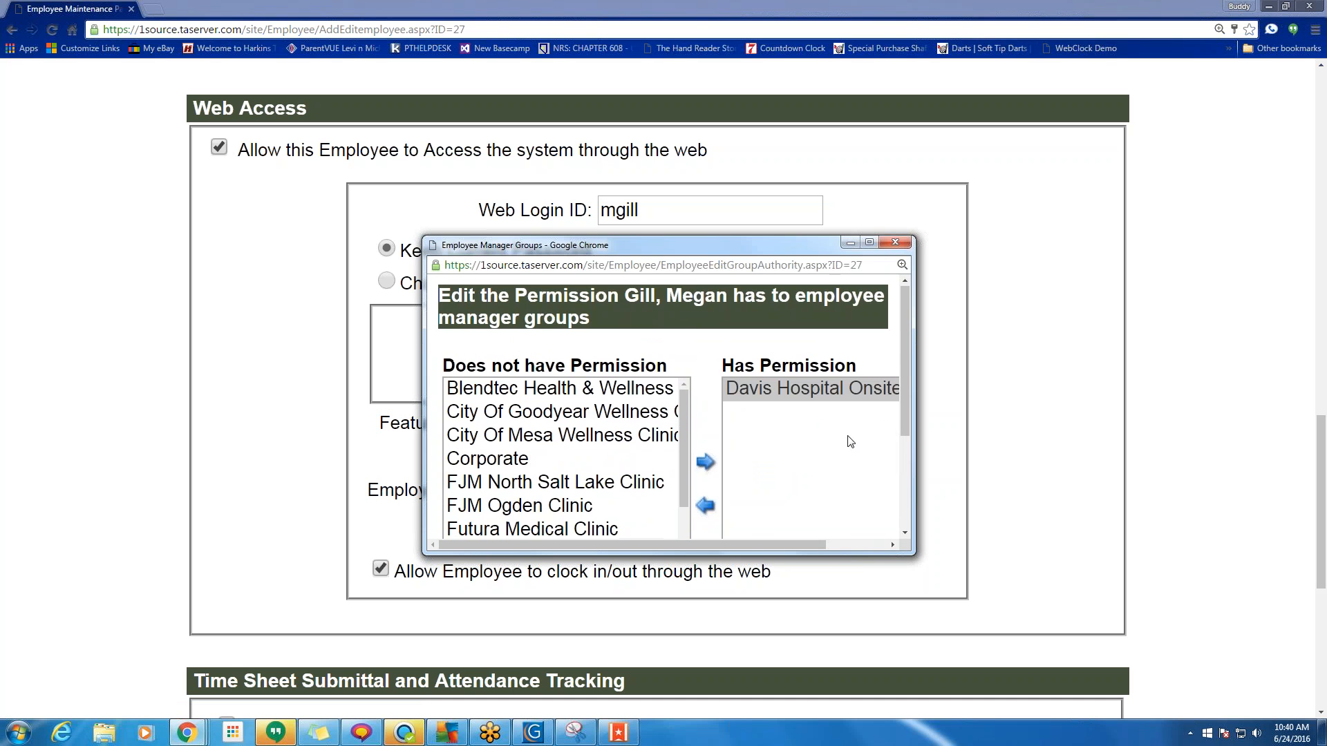
scroll(752, 449, "down", 3)
left_click(716, 499)
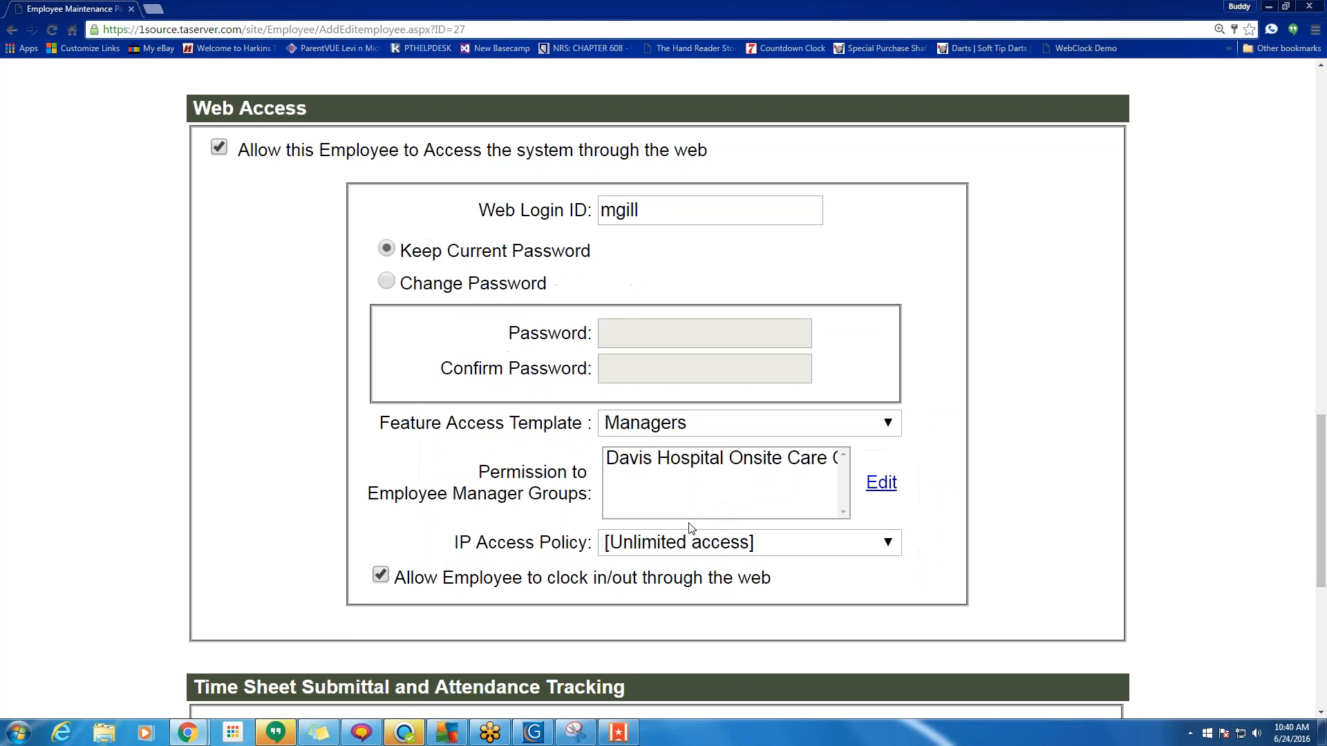
Review the saved web access settings and the web login ID.
scroll(726, 510, "down", 1)
scroll(726, 510, "down", 3)
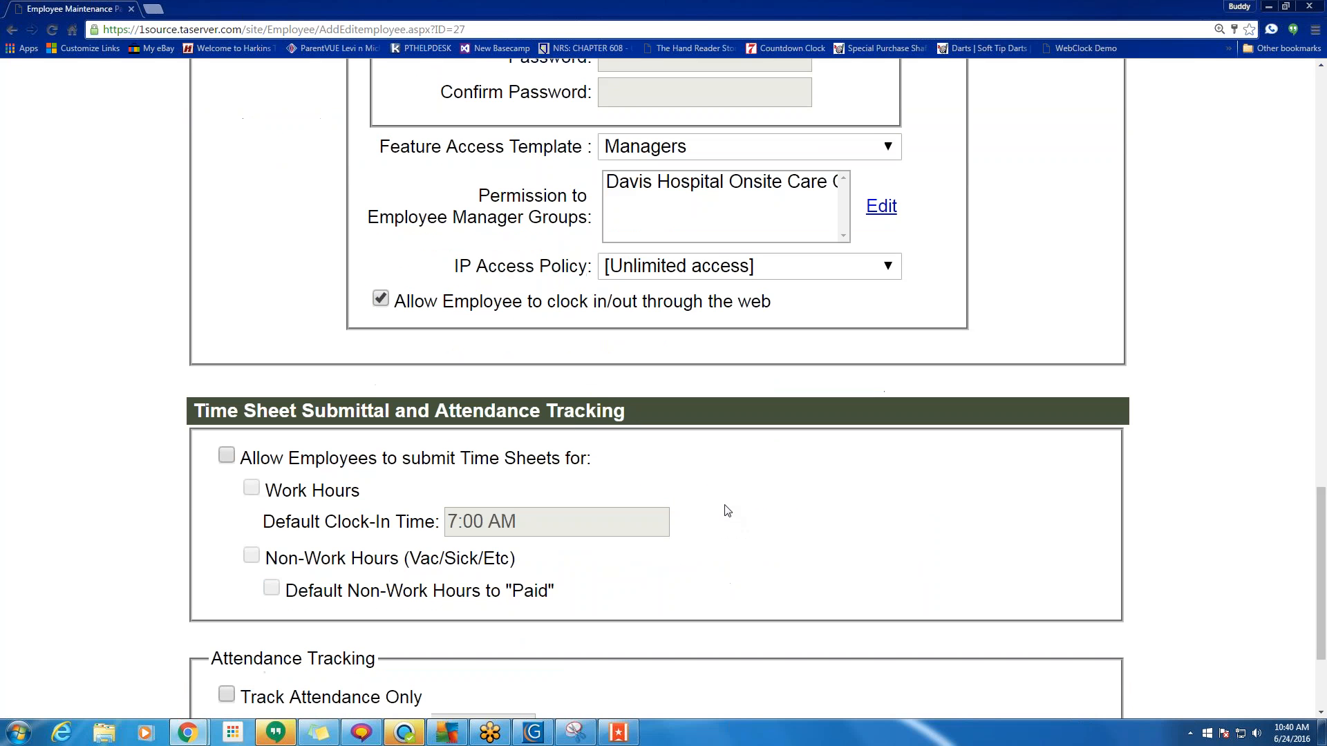
scroll(821, 295, "down", 2)
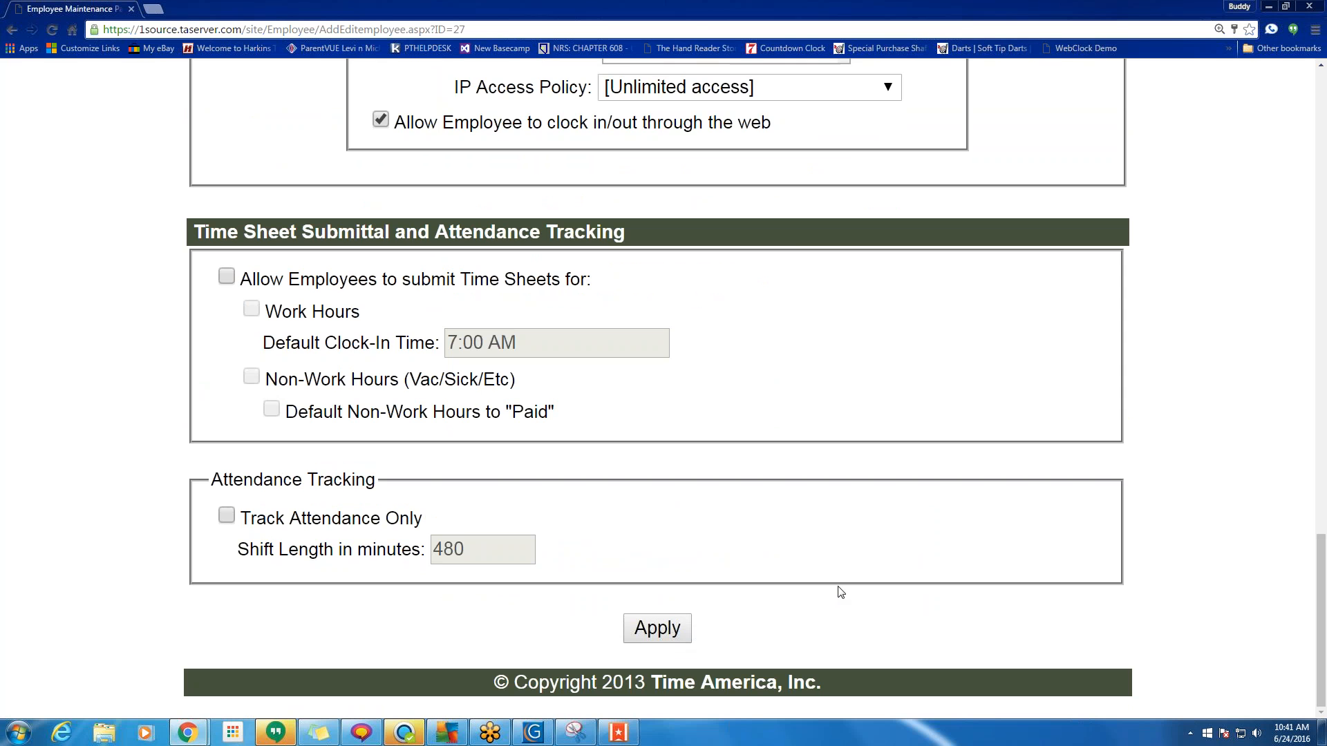
scroll(840, 592, "up", 7)
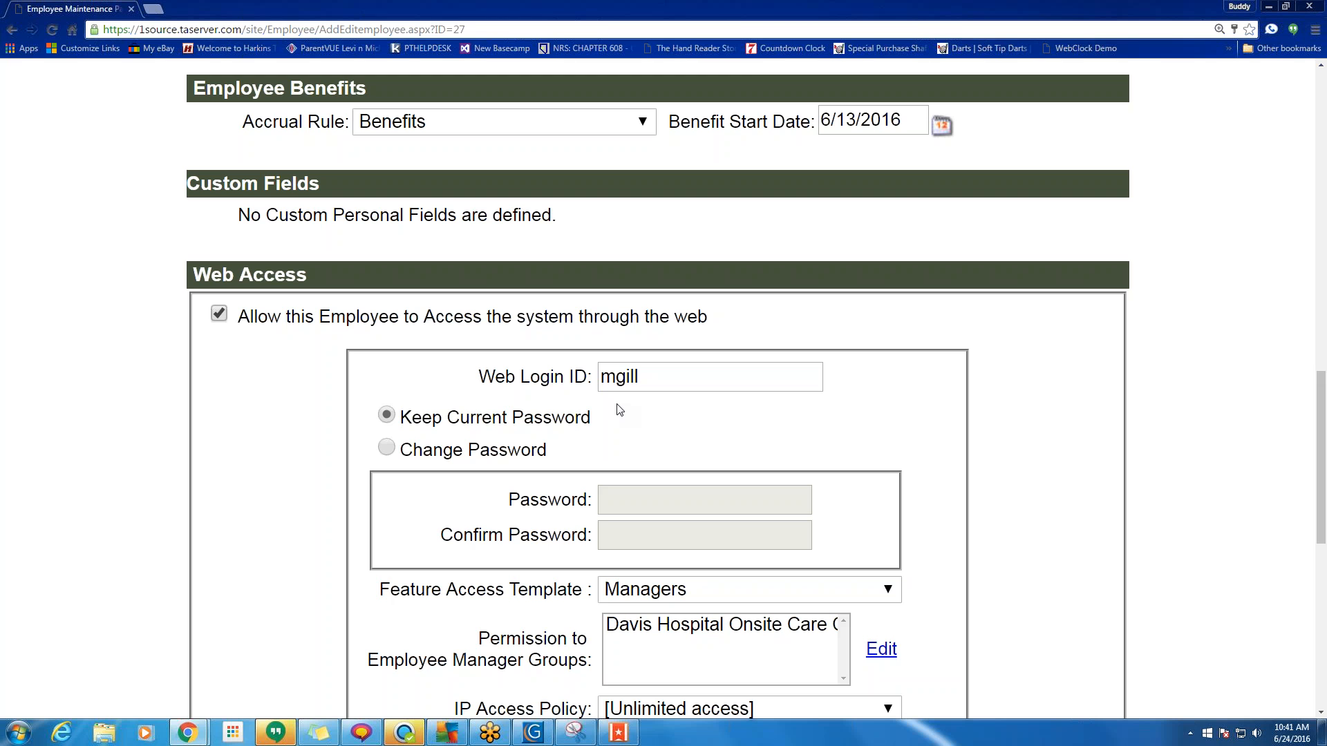
double_click(637, 376)
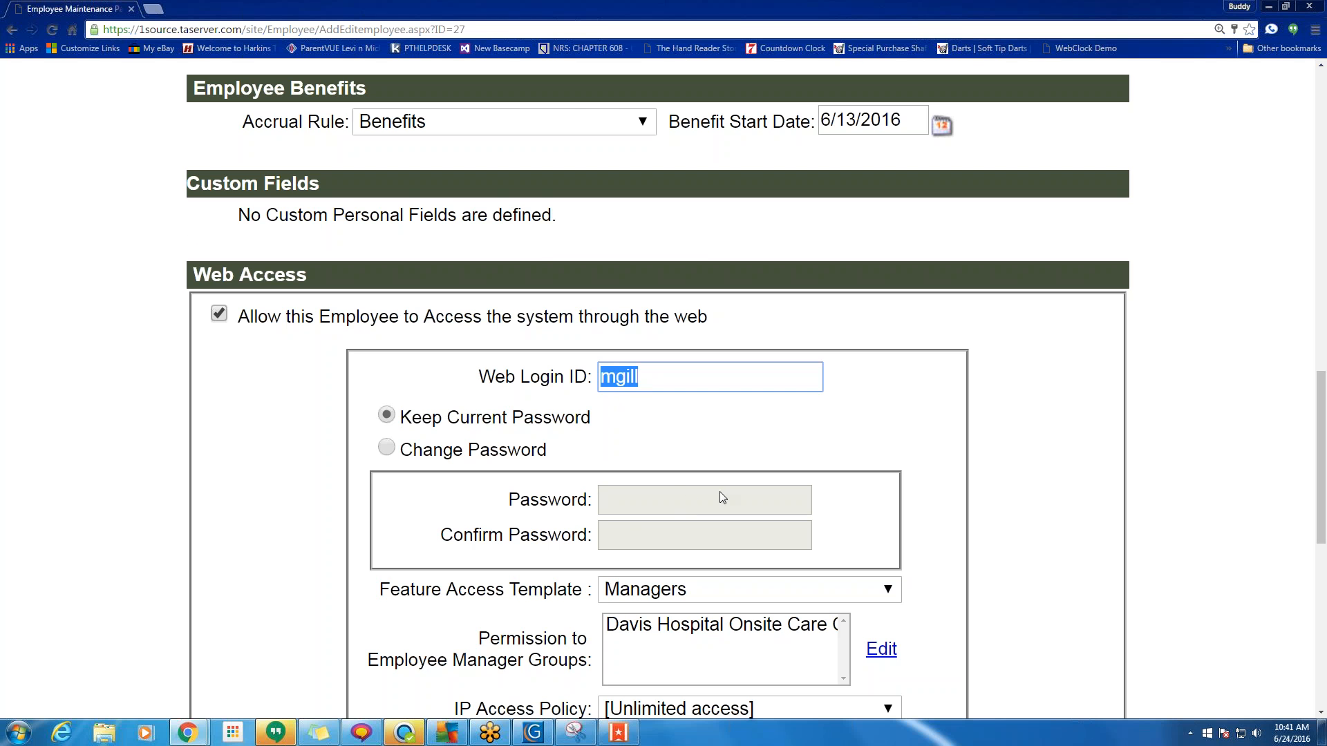
scroll(719, 492, "up", 15)
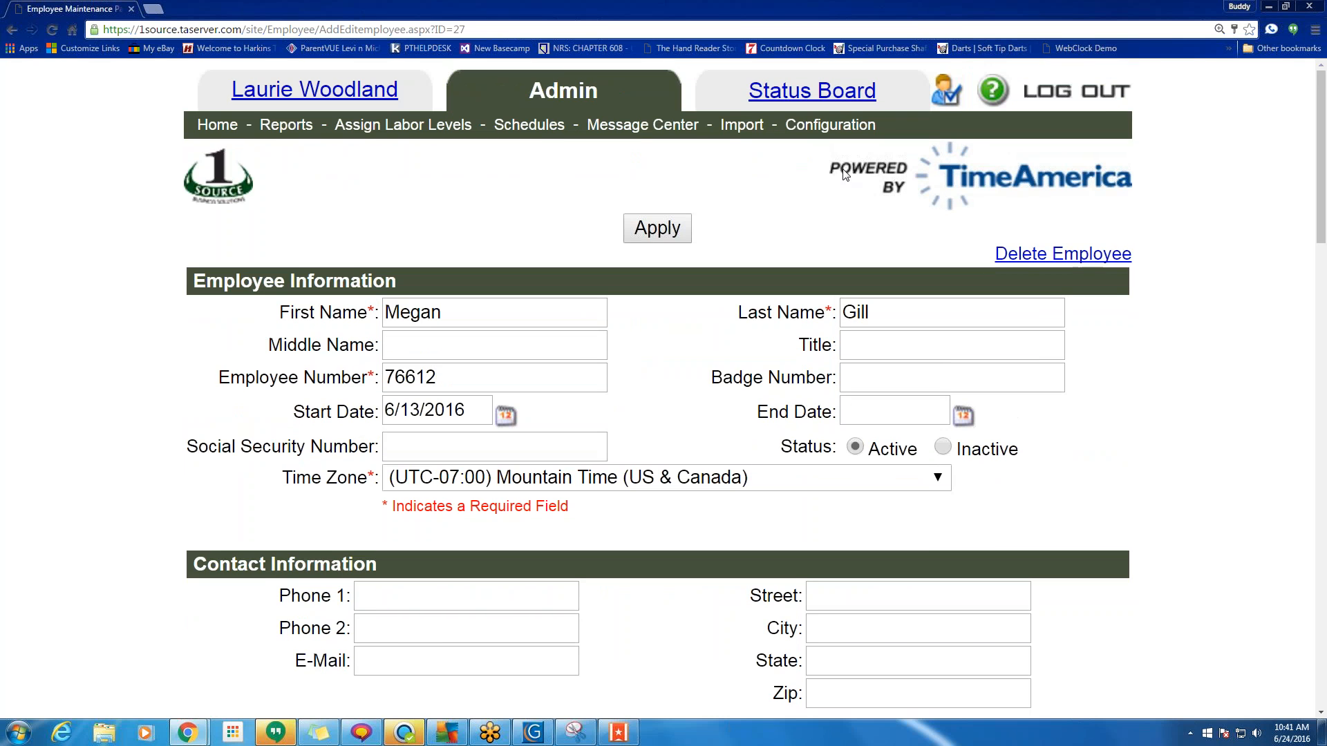
Return to the admin home page after briefly reopening the employee's record twice.
left_click(217, 124)
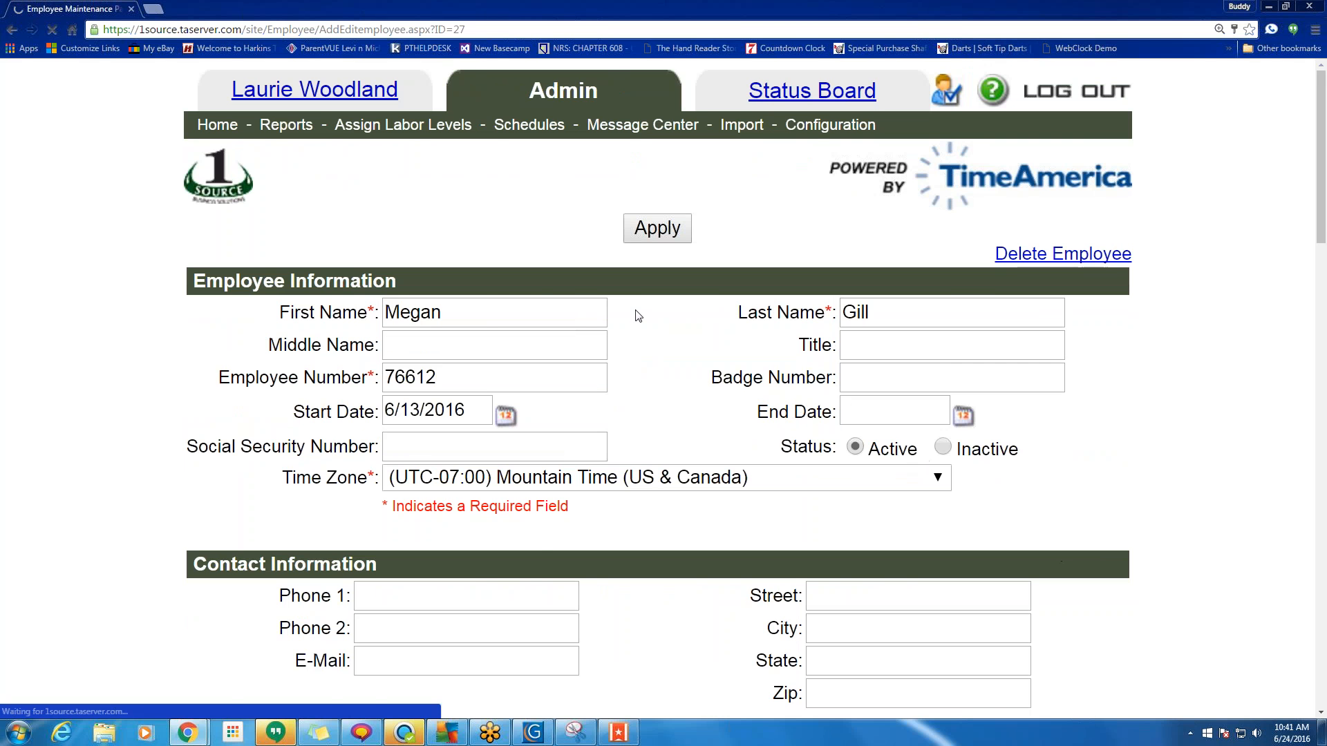
scroll(637, 316, "down", 5)
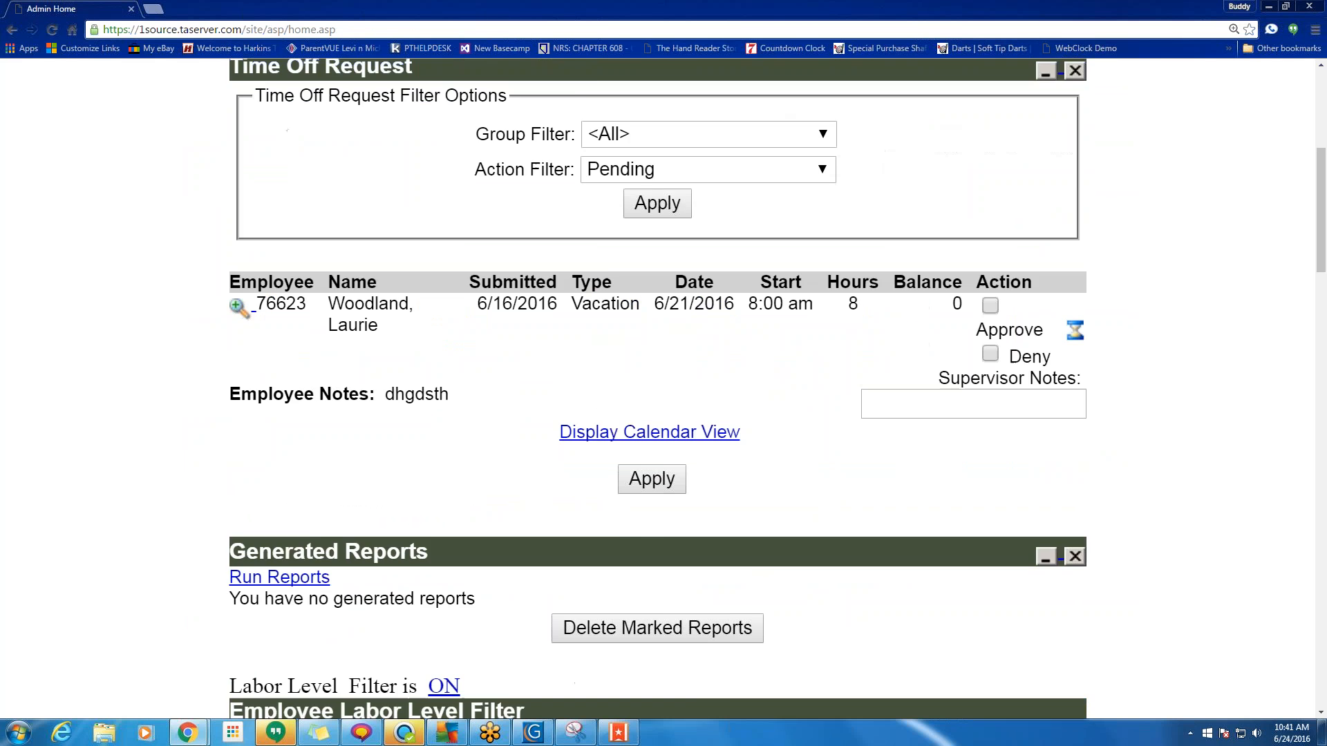
scroll(638, 399, "down", 20)
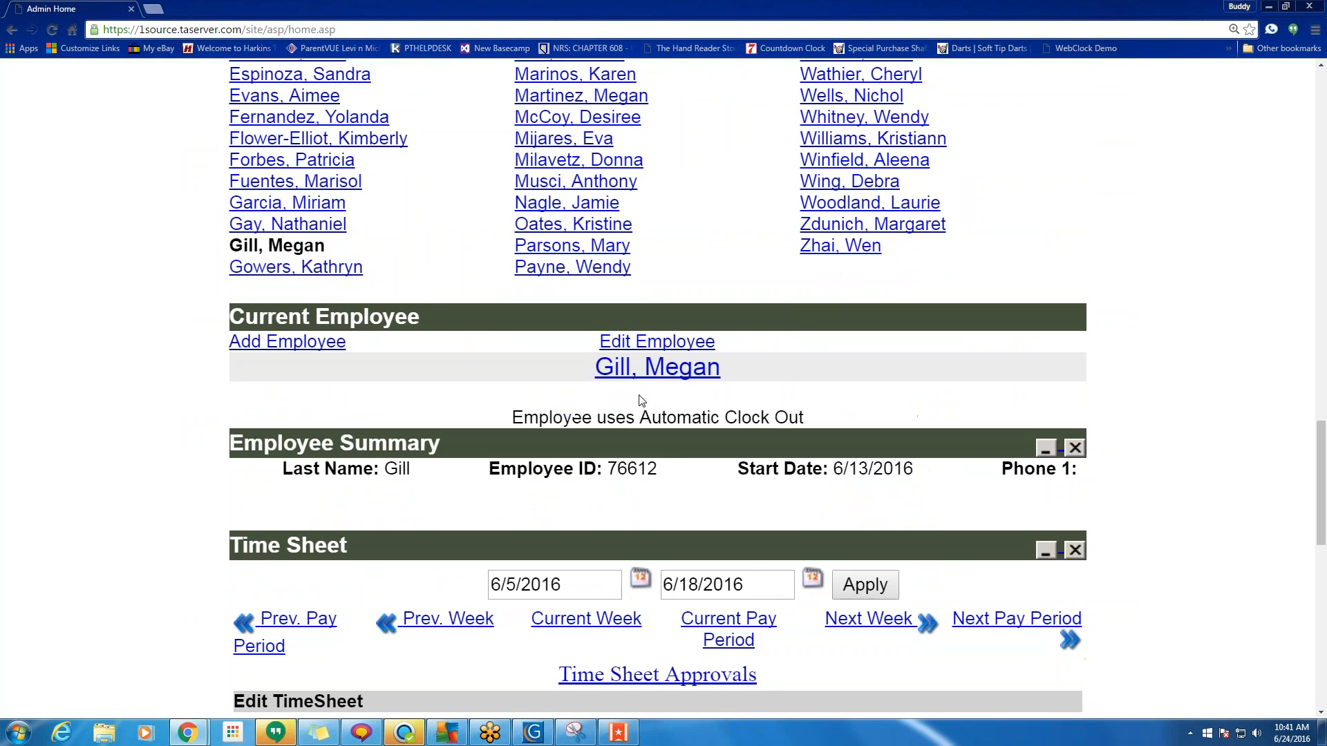
left_click(657, 373)
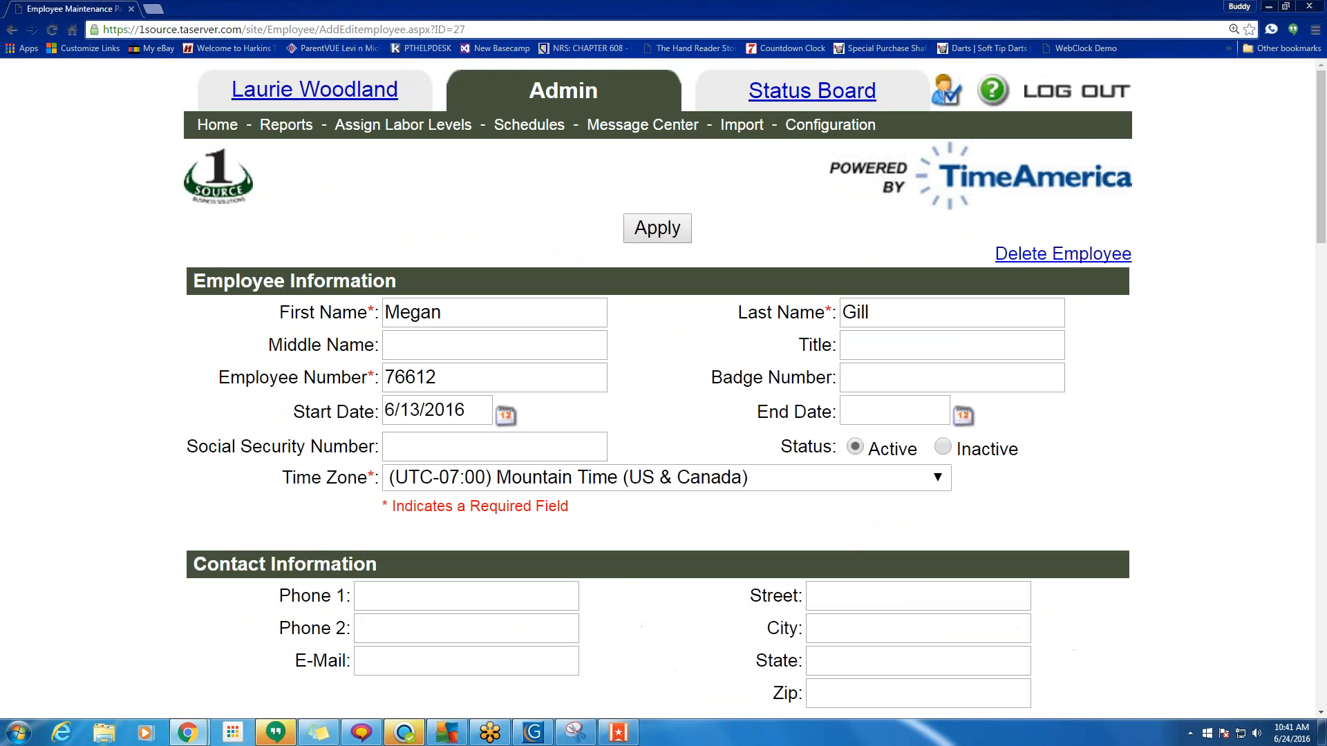
left_click(12, 29)
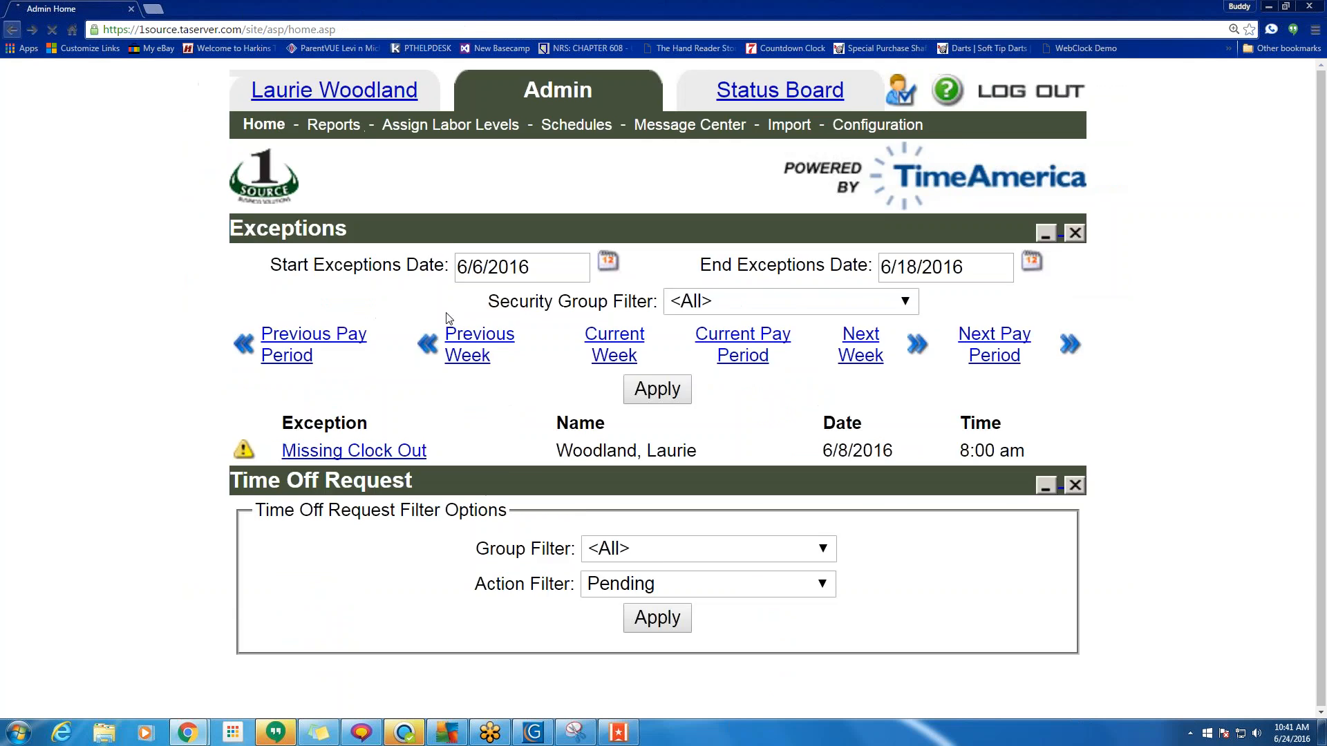
left_click(685, 344)
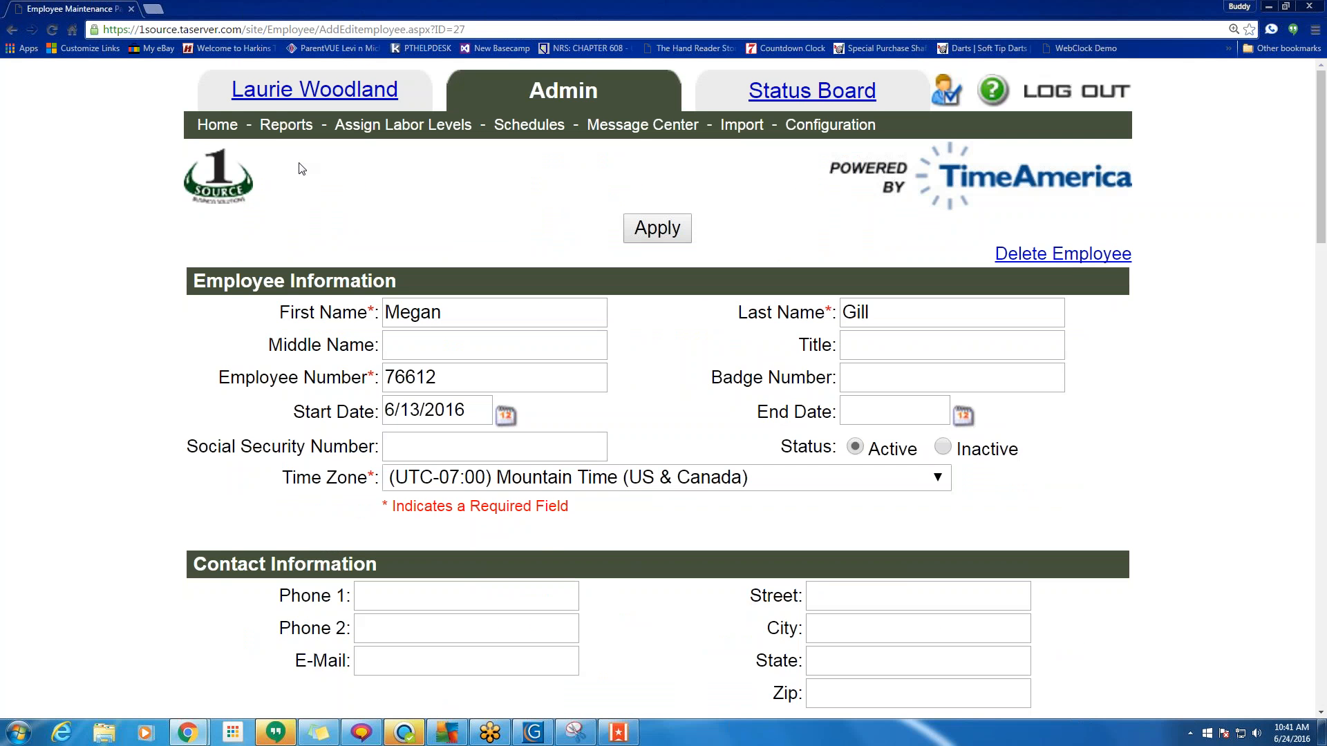
left_click(12, 30)
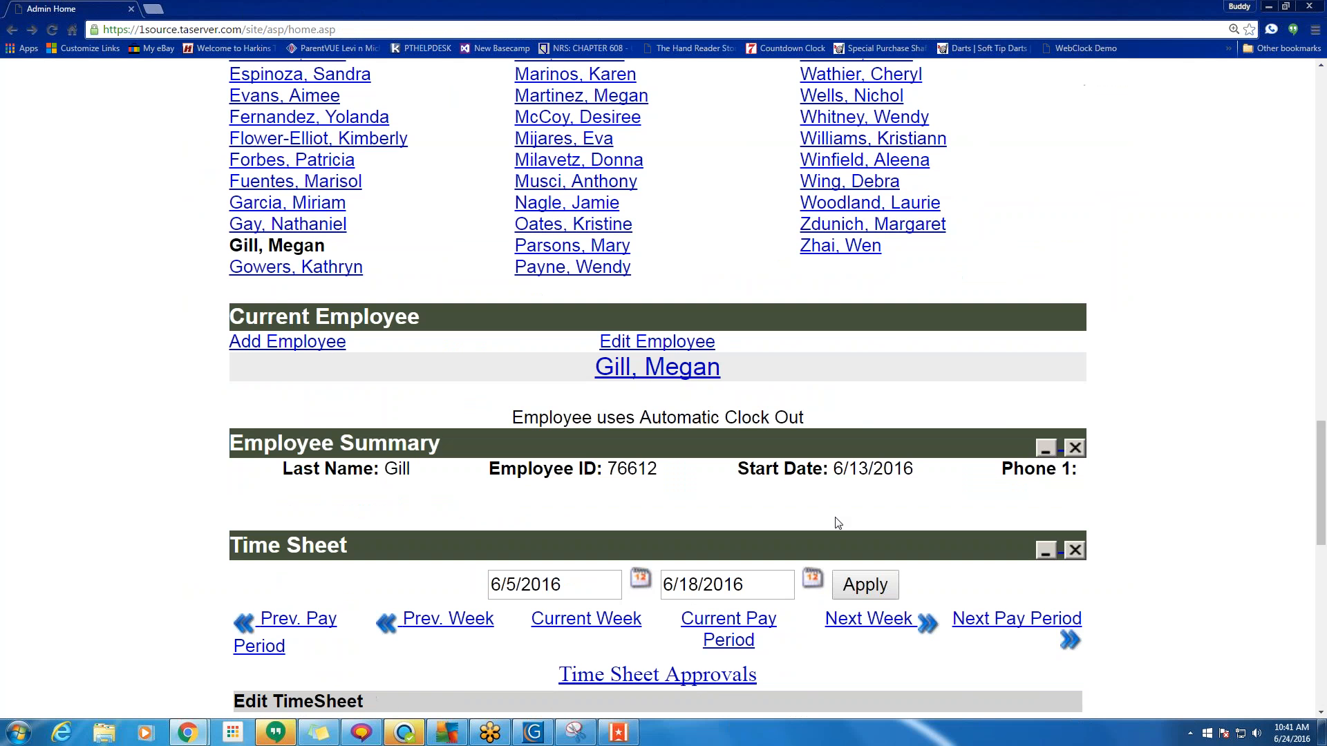
Scroll down past the Time Sheet to the Schedule, Pay Adjustments and Quick Message panels.
scroll(831, 513, "down", 3)
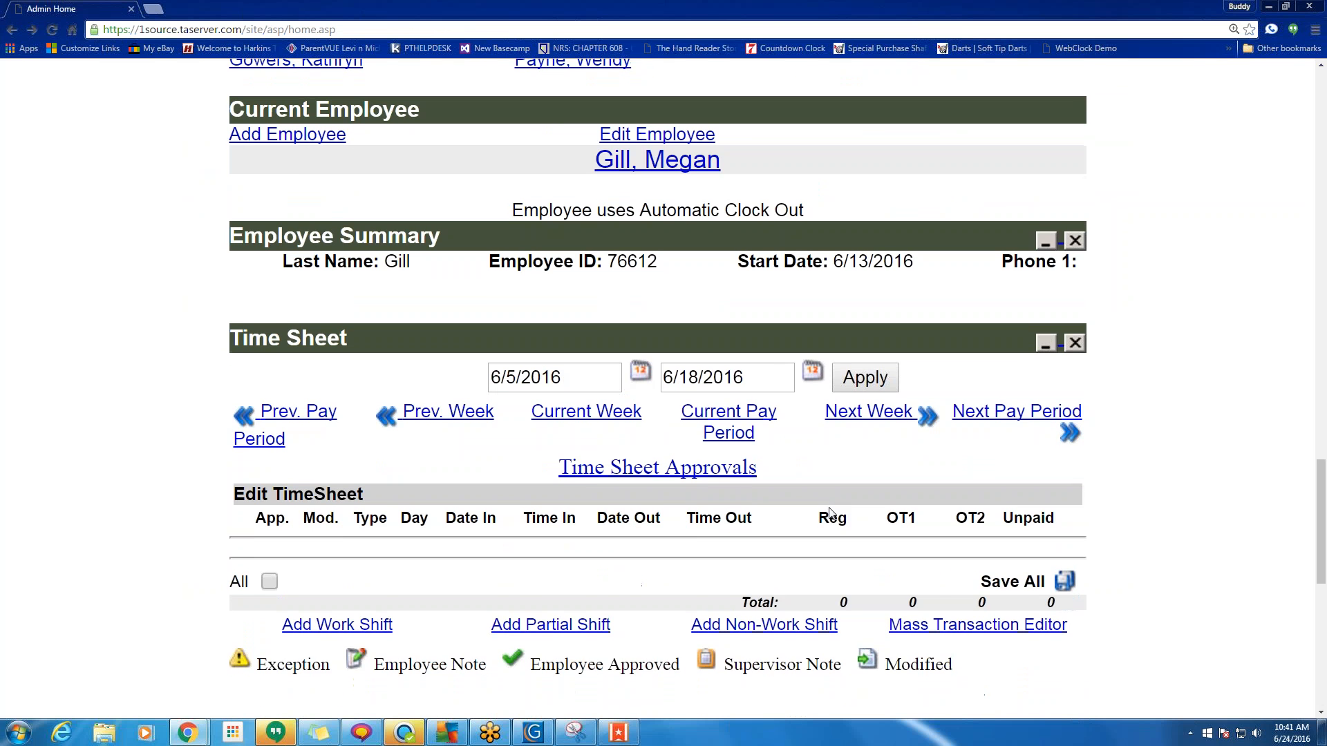
scroll(820, 488, "down", 3)
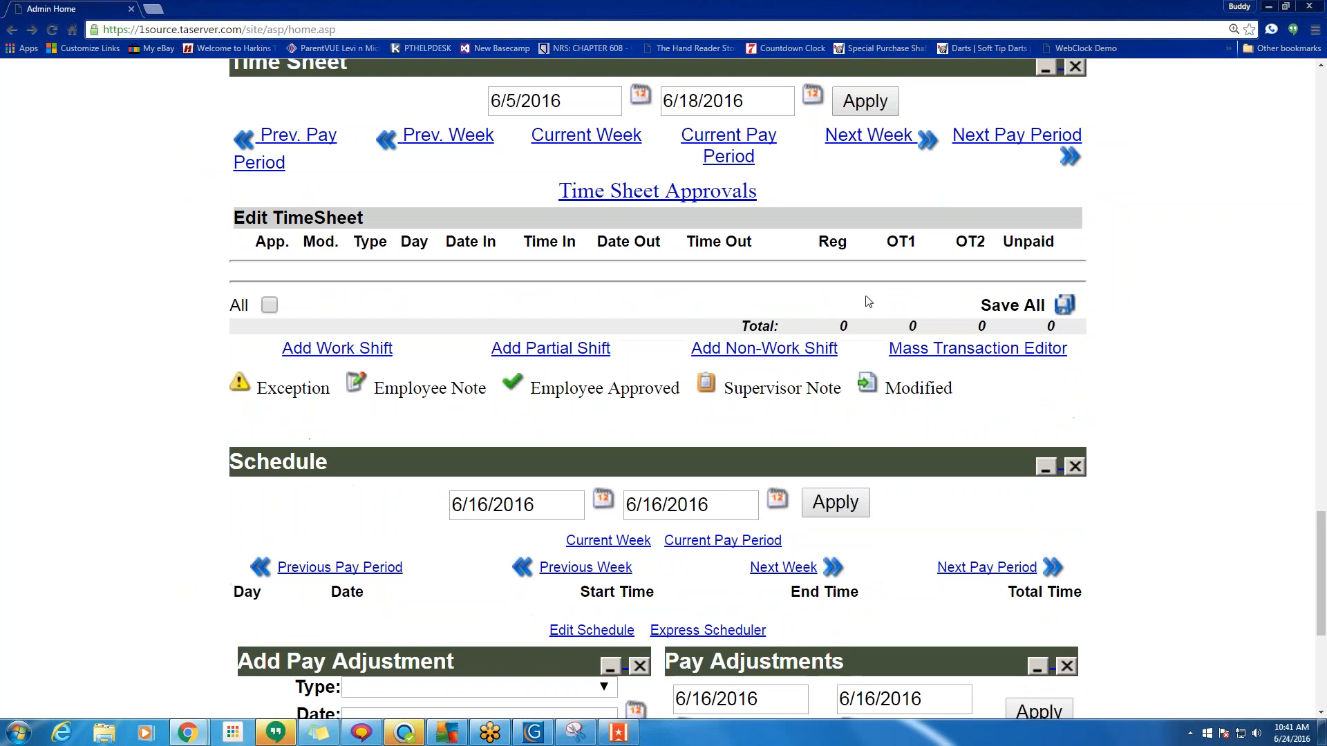
scroll(608, 322, "down", 2)
scroll(611, 338, "down", 2)
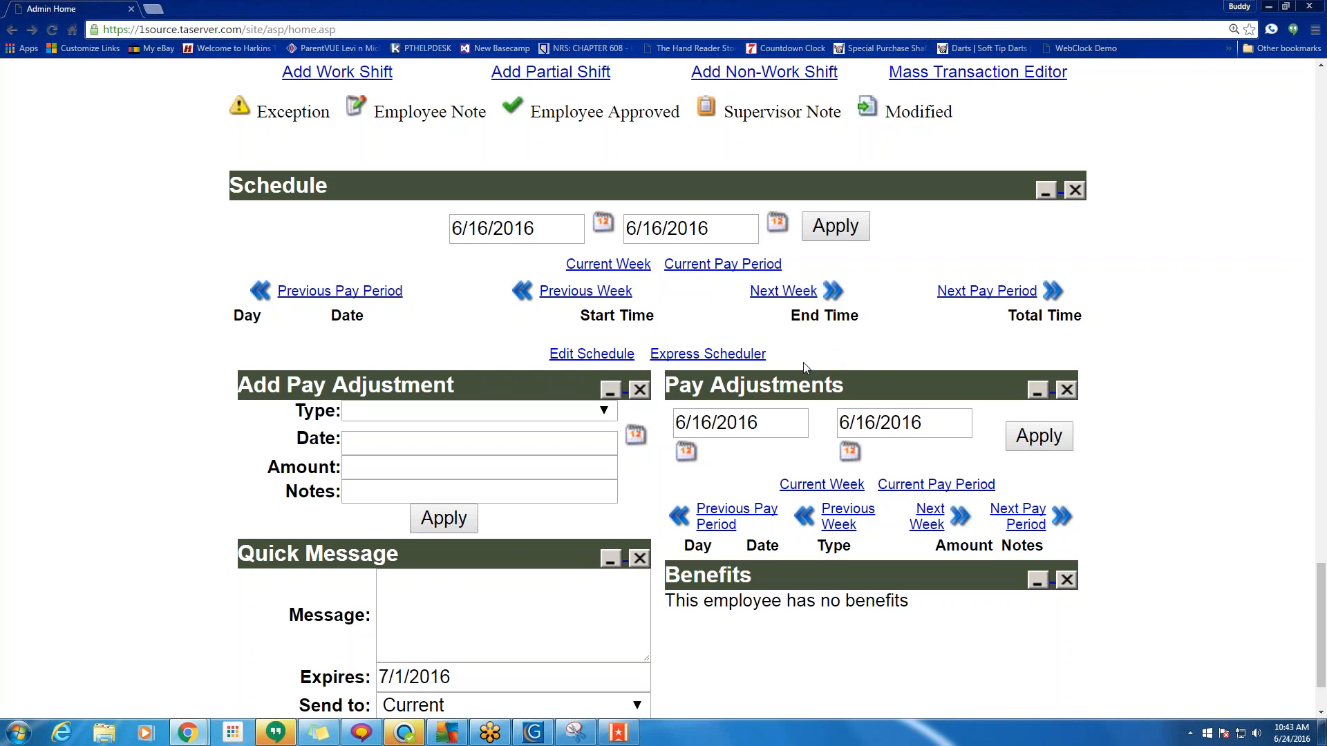
Open the Express Scheduler and load the shift grid for the week starting 6/16/2016.
left_click_drag(769, 357, 647, 354)
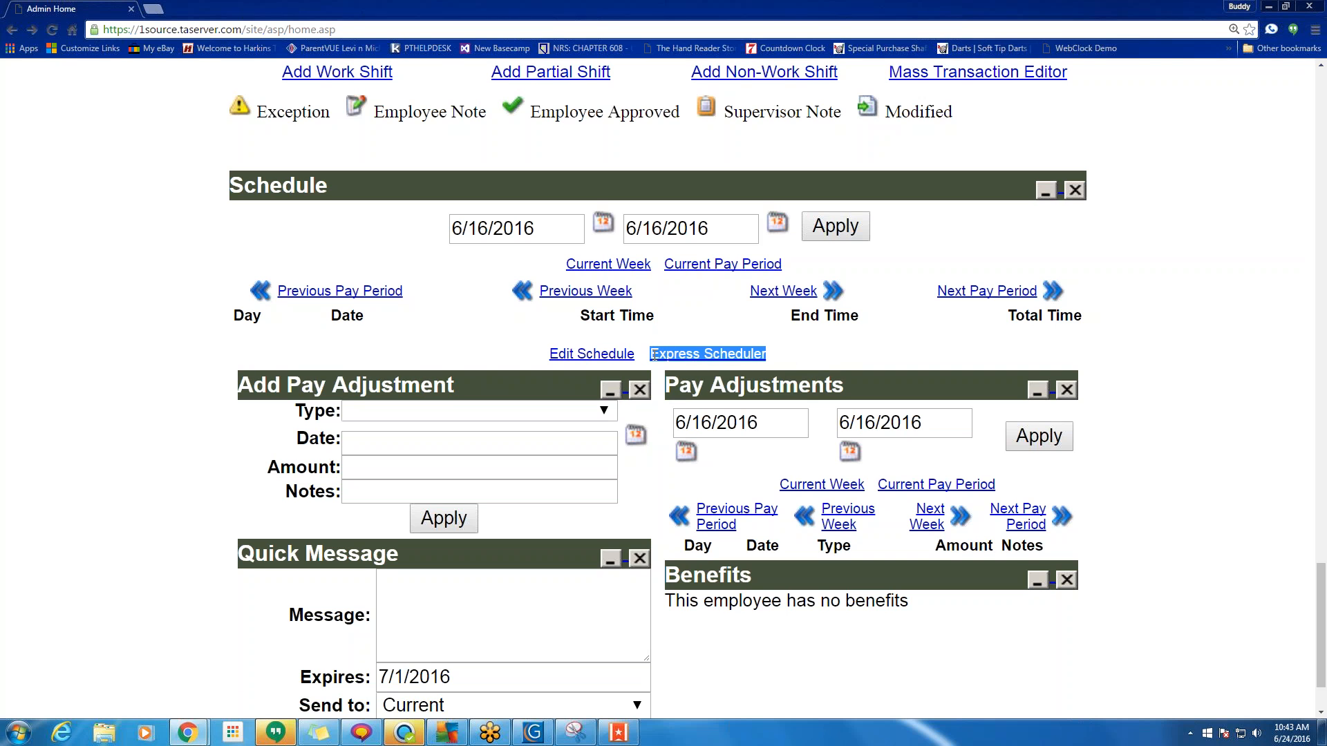
left_click(823, 350)
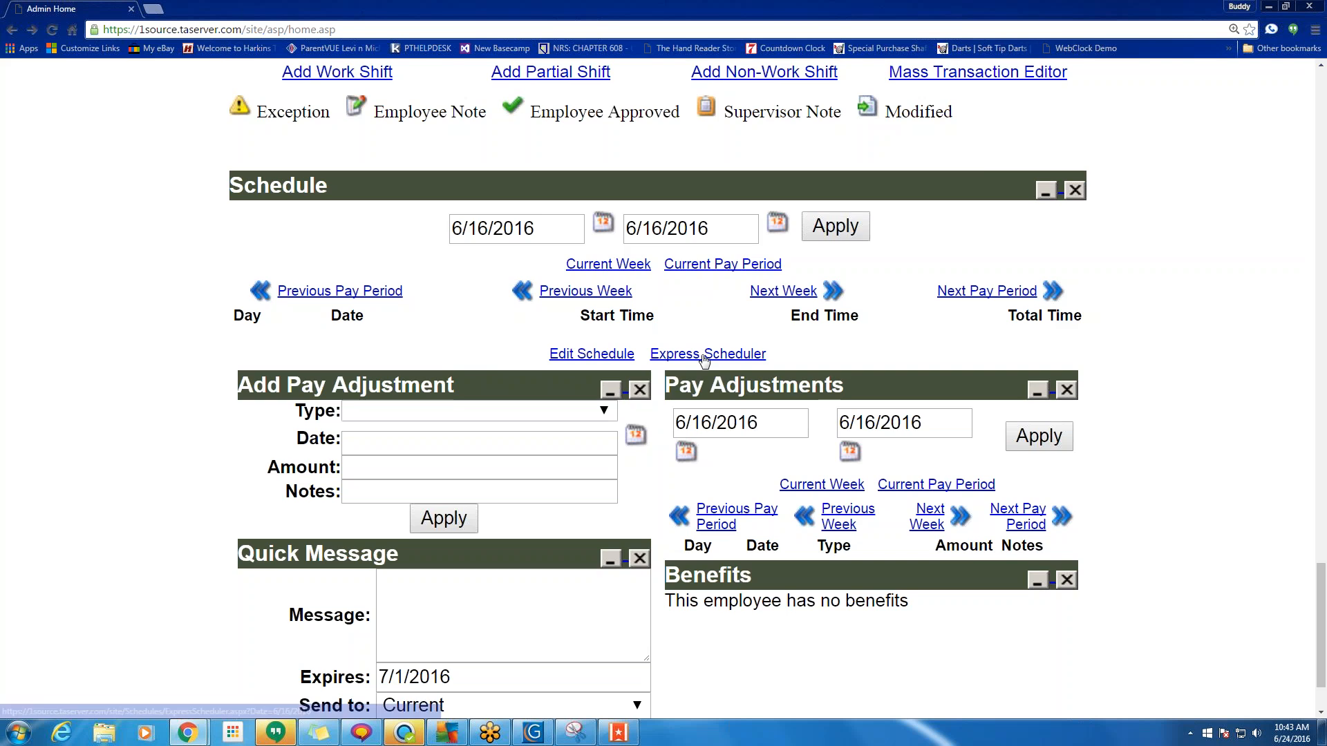
left_click(701, 357)
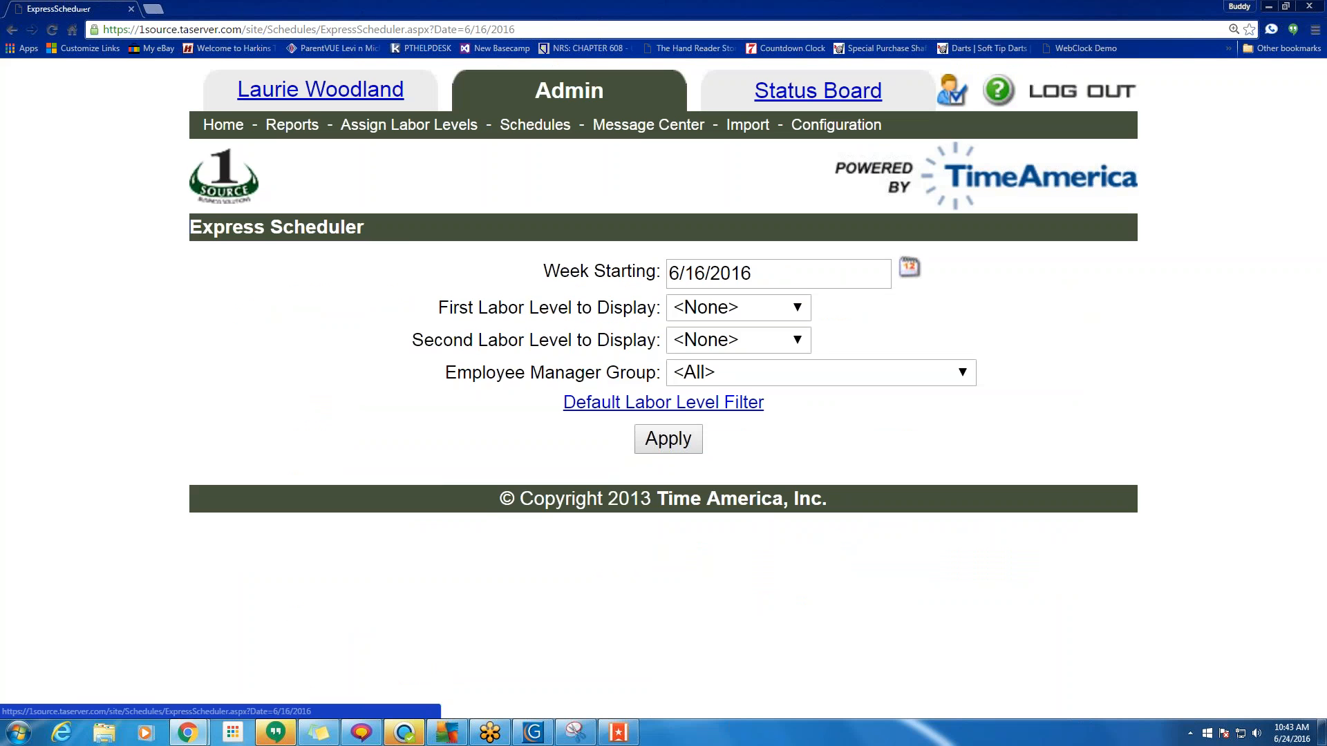
left_click(690, 442)
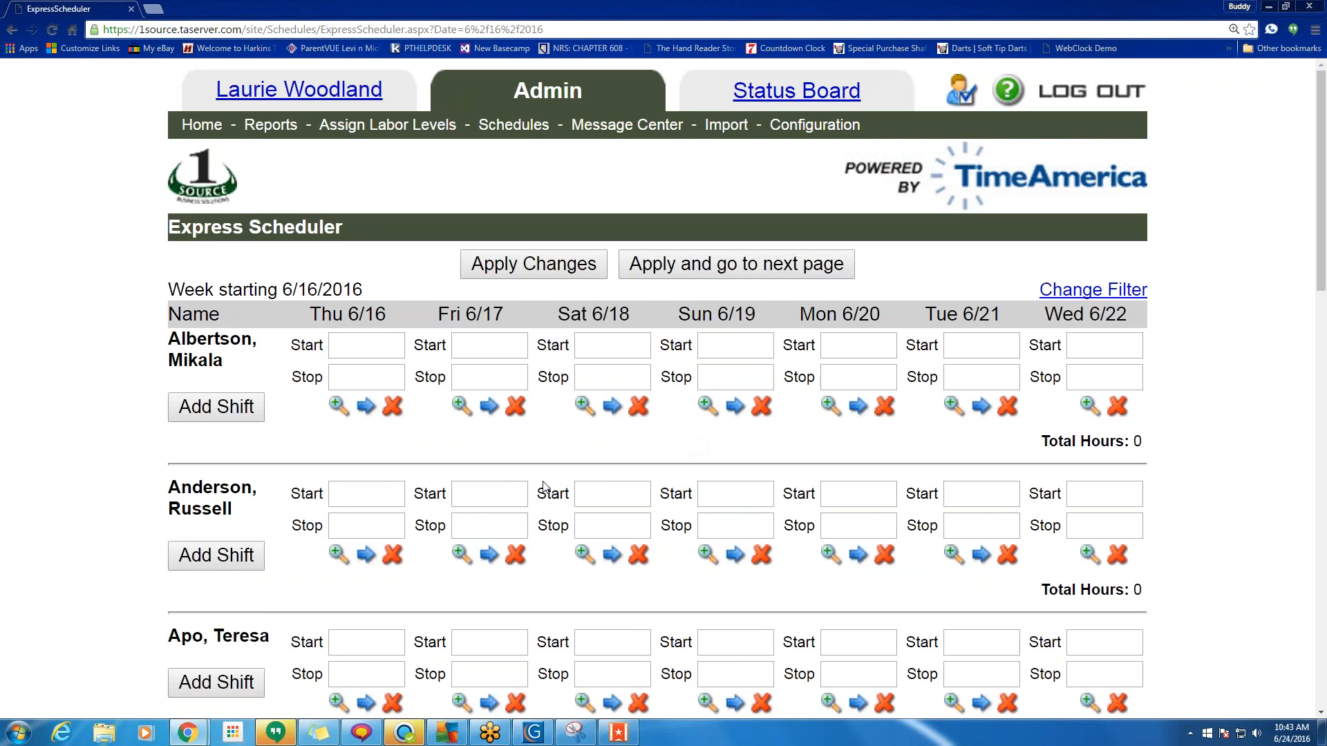
Enter a 7a–4p shift for the first employee on Thursday 6/16.
scroll(544, 486, "down", 4)
scroll(550, 471, "up", 4)
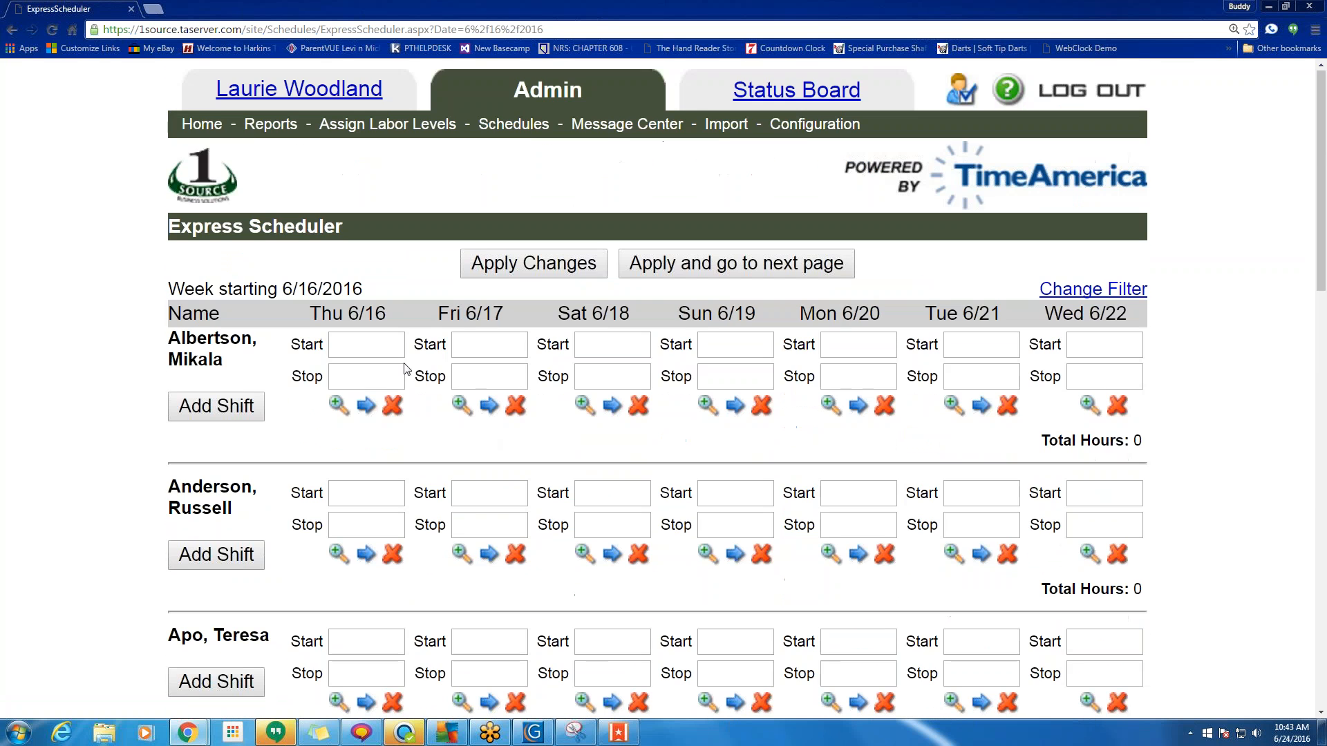
left_click(394, 349)
type("7a")
key("Tab")
type("4p")
Copy the 7a–4p shift through Wednesday 6/22, then clear Saturday and Sunday.
left_click(367, 404)
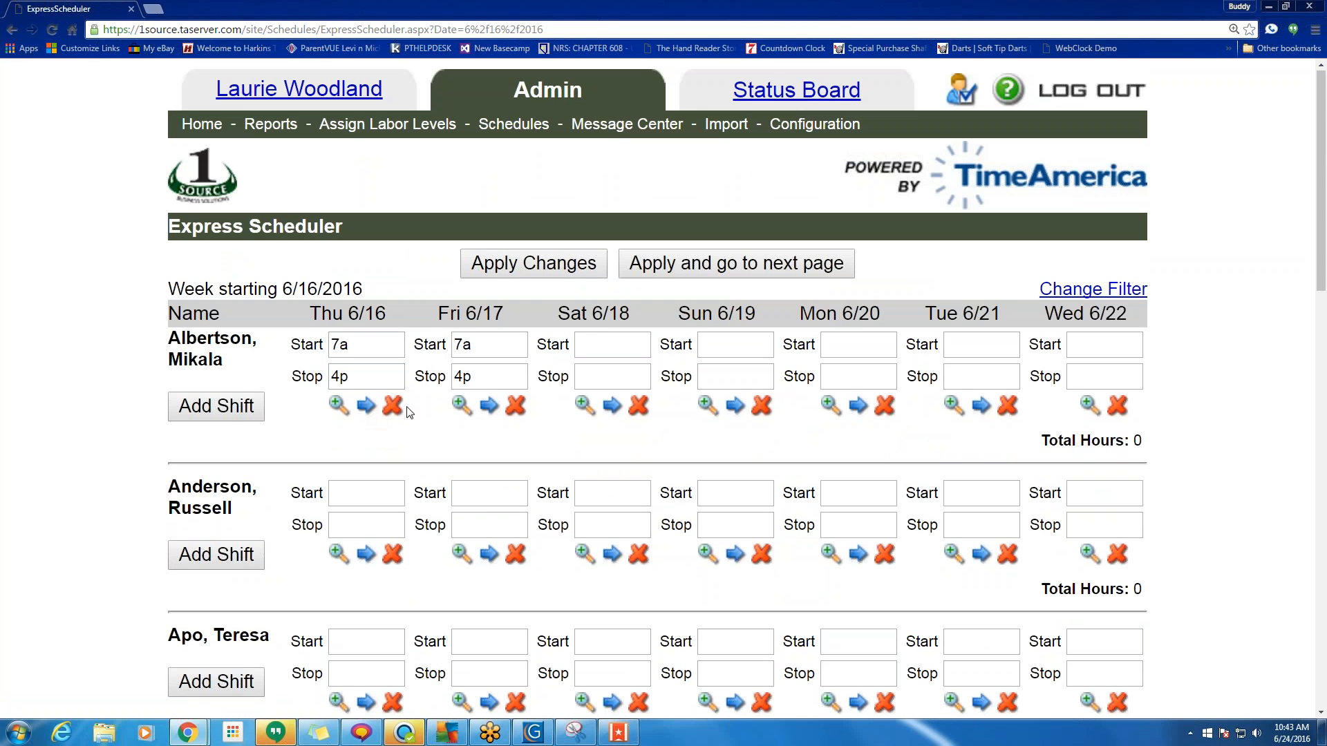
left_click(490, 406)
left_click(735, 406)
left_click(858, 408)
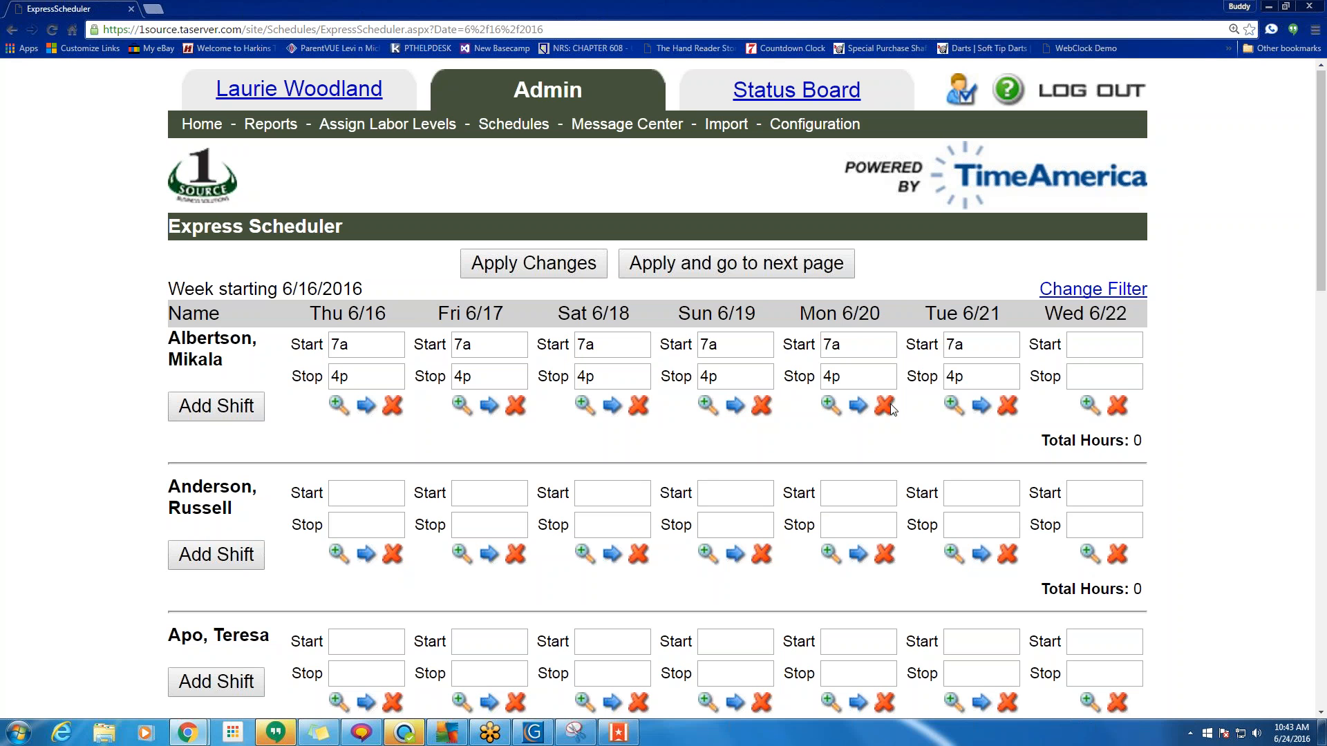
left_click(982, 407)
left_click(761, 407)
left_click(640, 407)
Change Monday 6/20's start time to 7:30a, then return to the admin home page.
left_click(1308, 32)
left_click(897, 433)
scroll(284, 415, "down", 3)
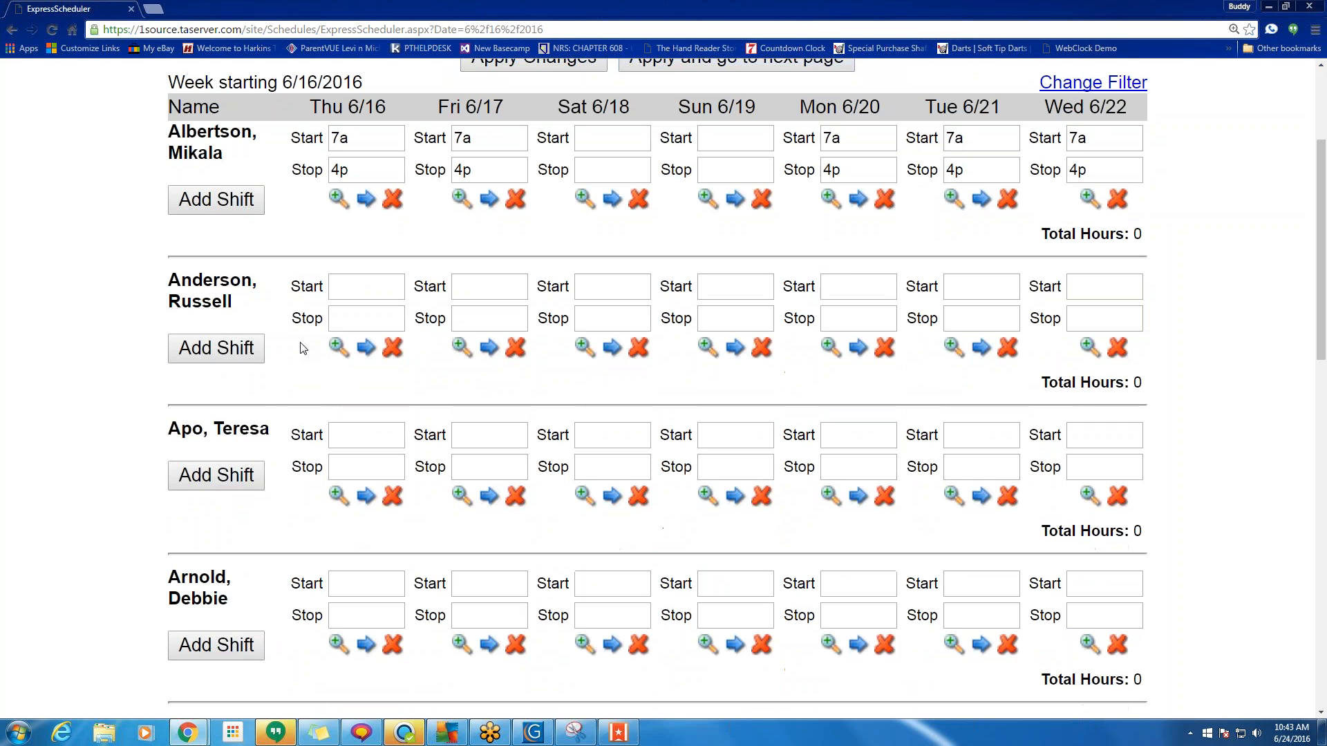
left_click(361, 289)
scroll(449, 393, "down", 10)
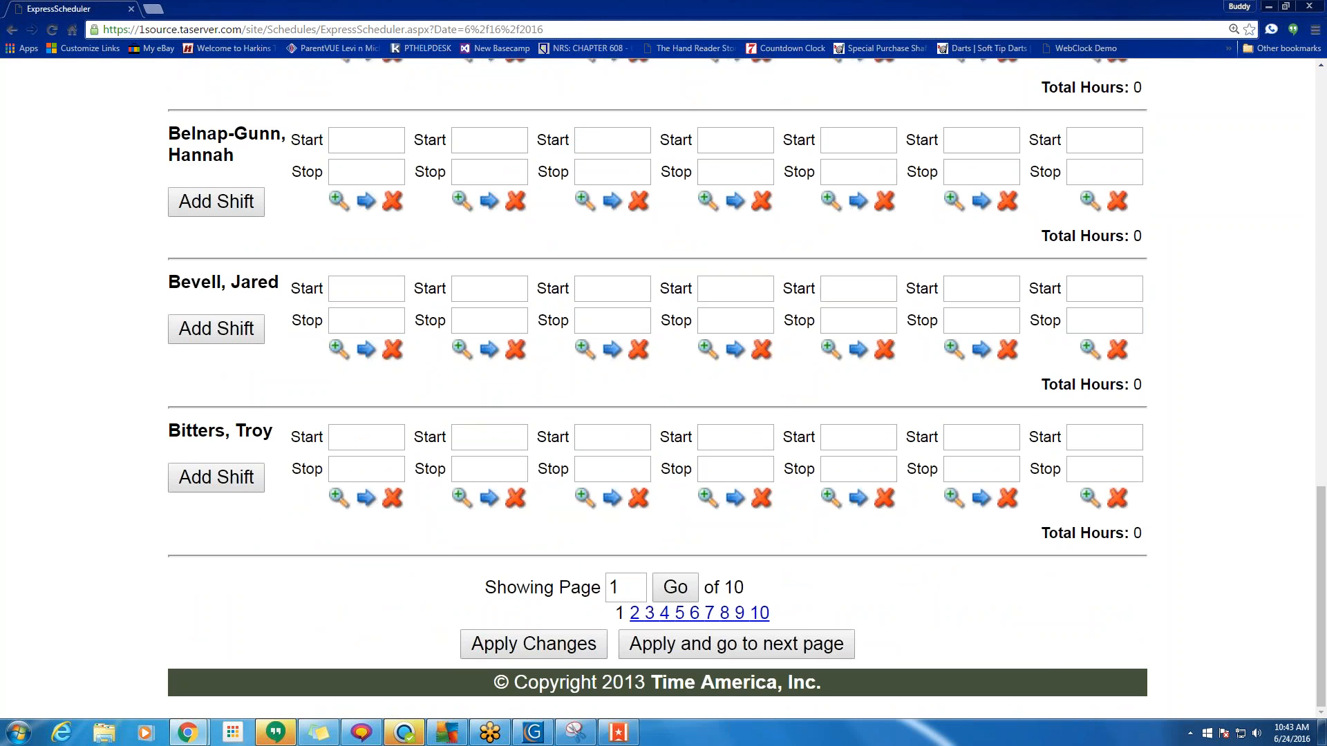
scroll(515, 608, "up", 15)
scroll(598, 432, "up", 4)
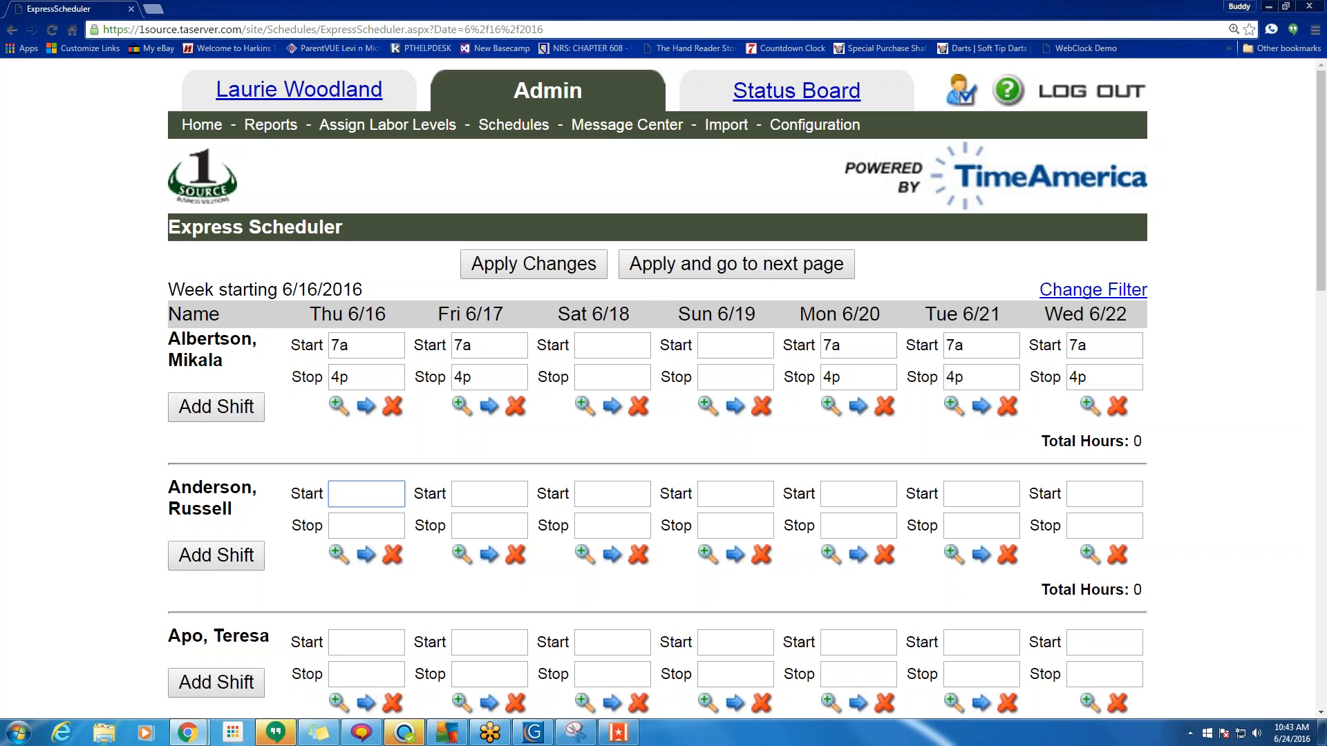
left_click_drag(859, 347, 734, 347)
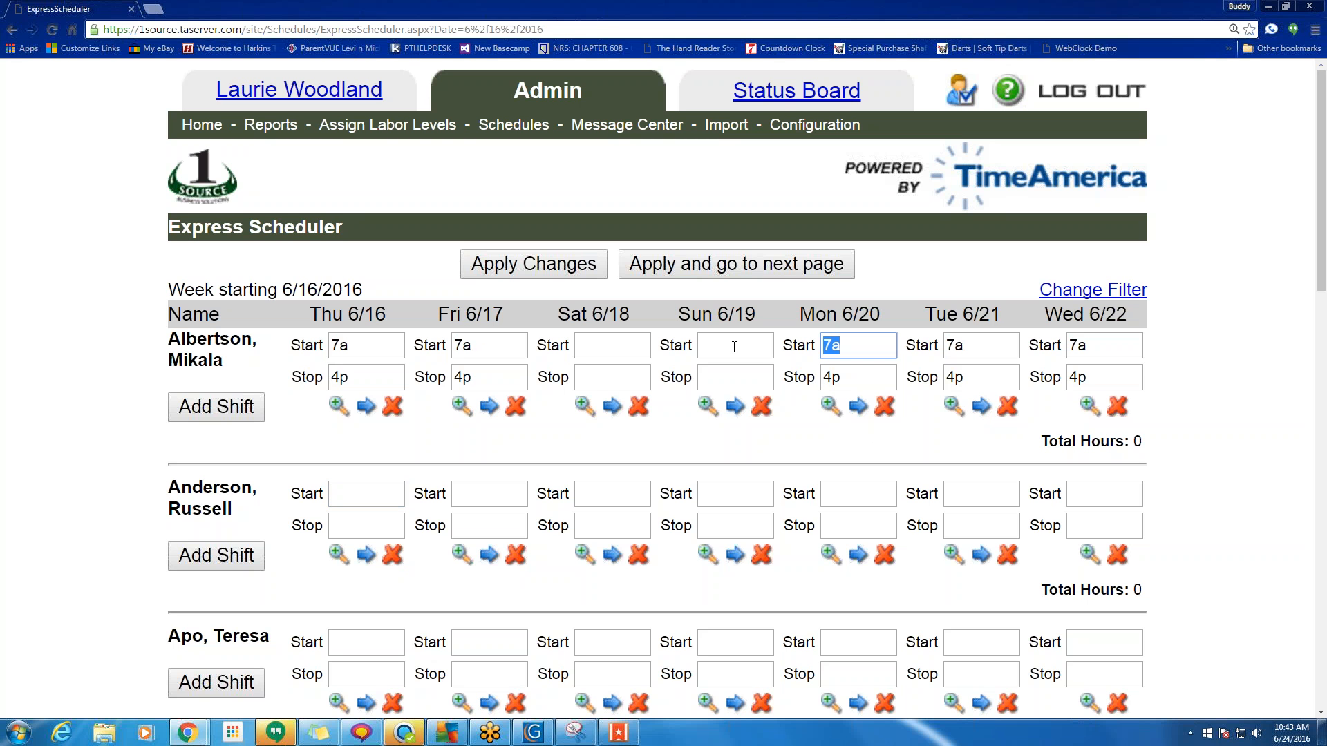
type("7:30a")
left_click(191, 129)
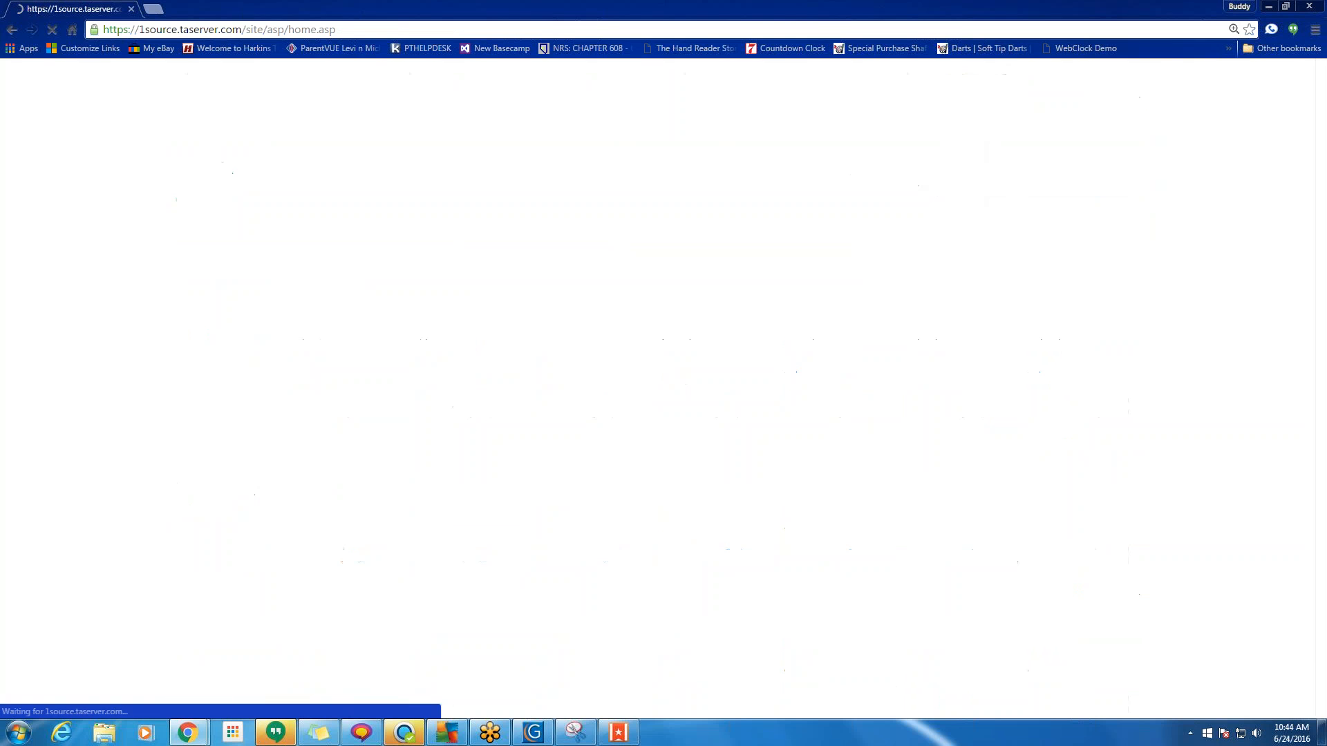
Add a schedule template named '8 to 5' with Public - View Only access under Configuration > Schedules.
left_click(877, 125)
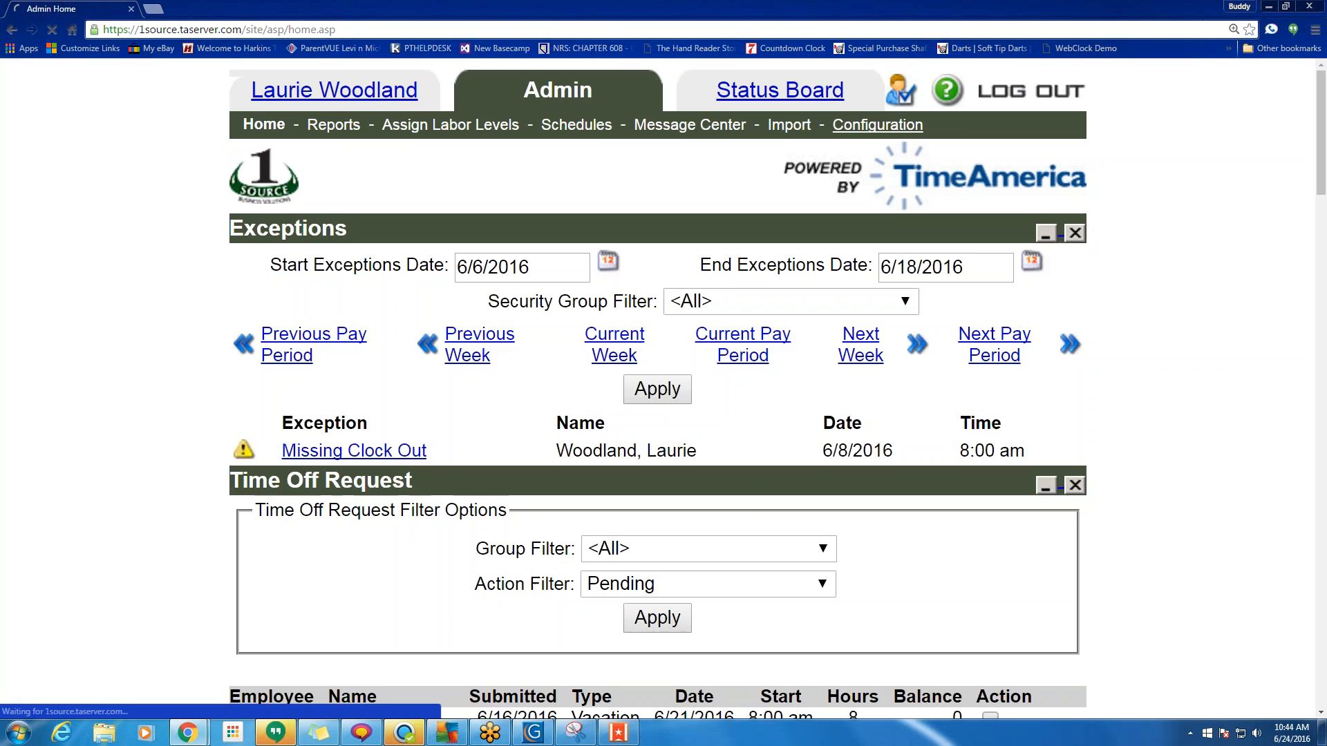
left_click_drag(962, 133, 840, 137)
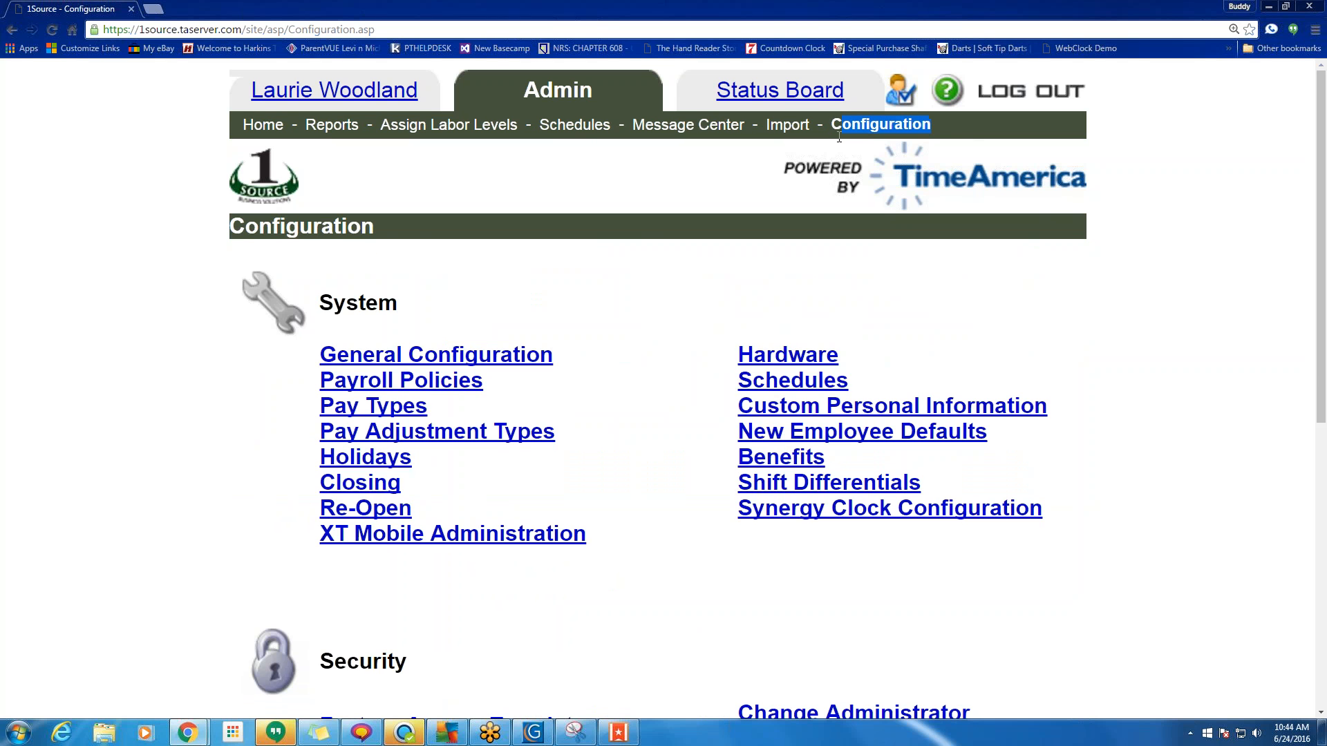
left_click(788, 382)
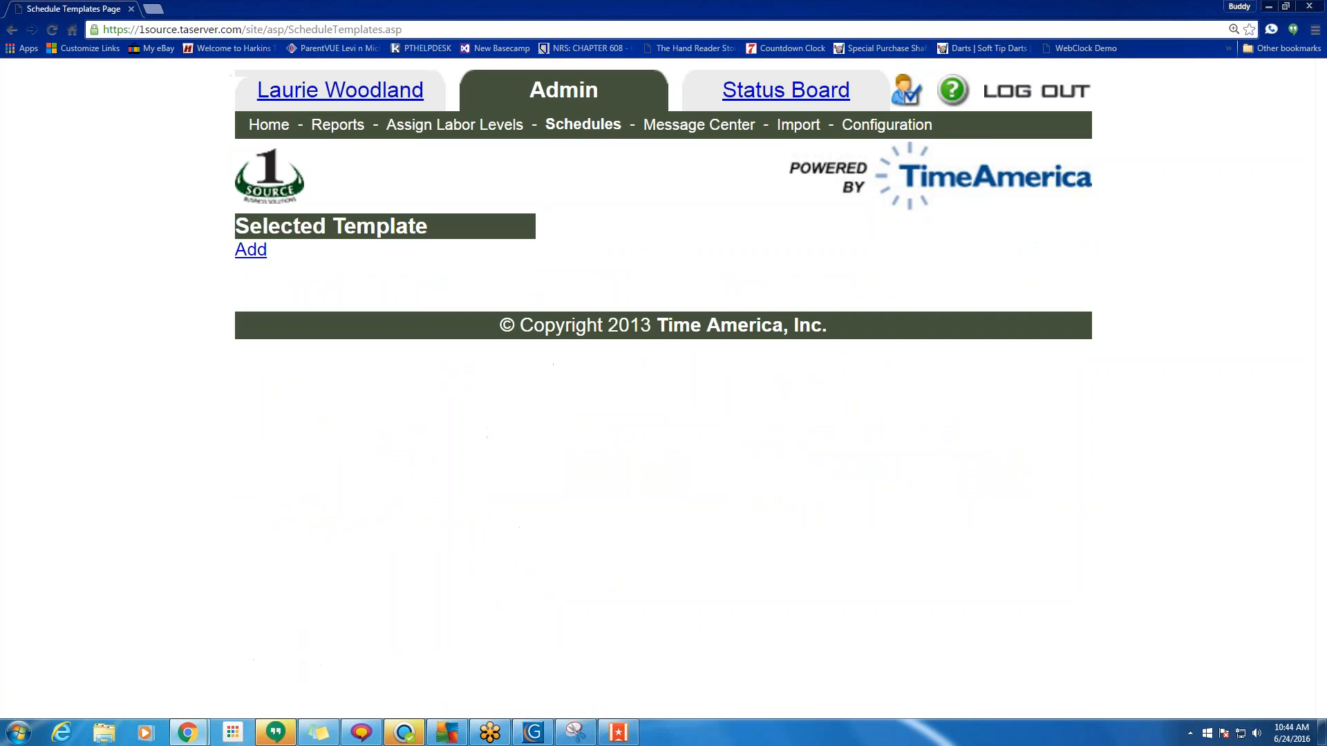
left_click(245, 252)
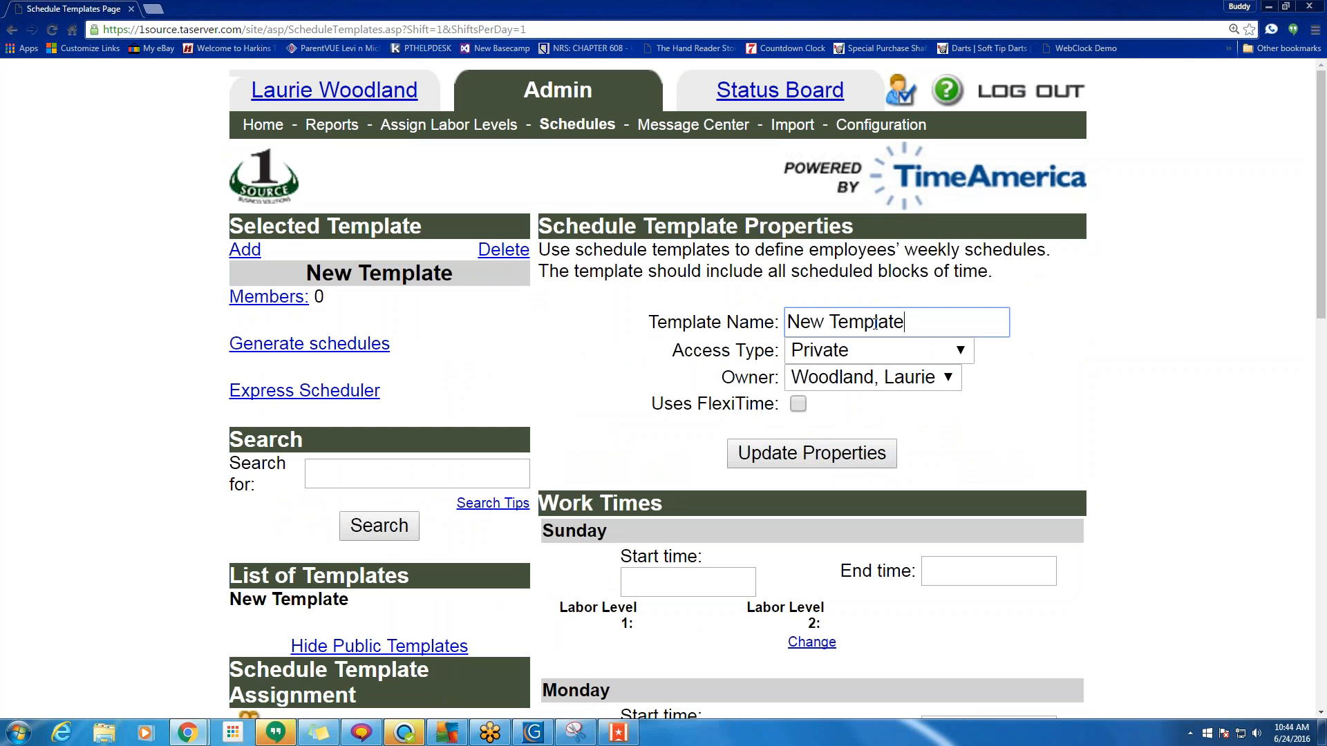
type("8 to 5")
left_click(853, 358)
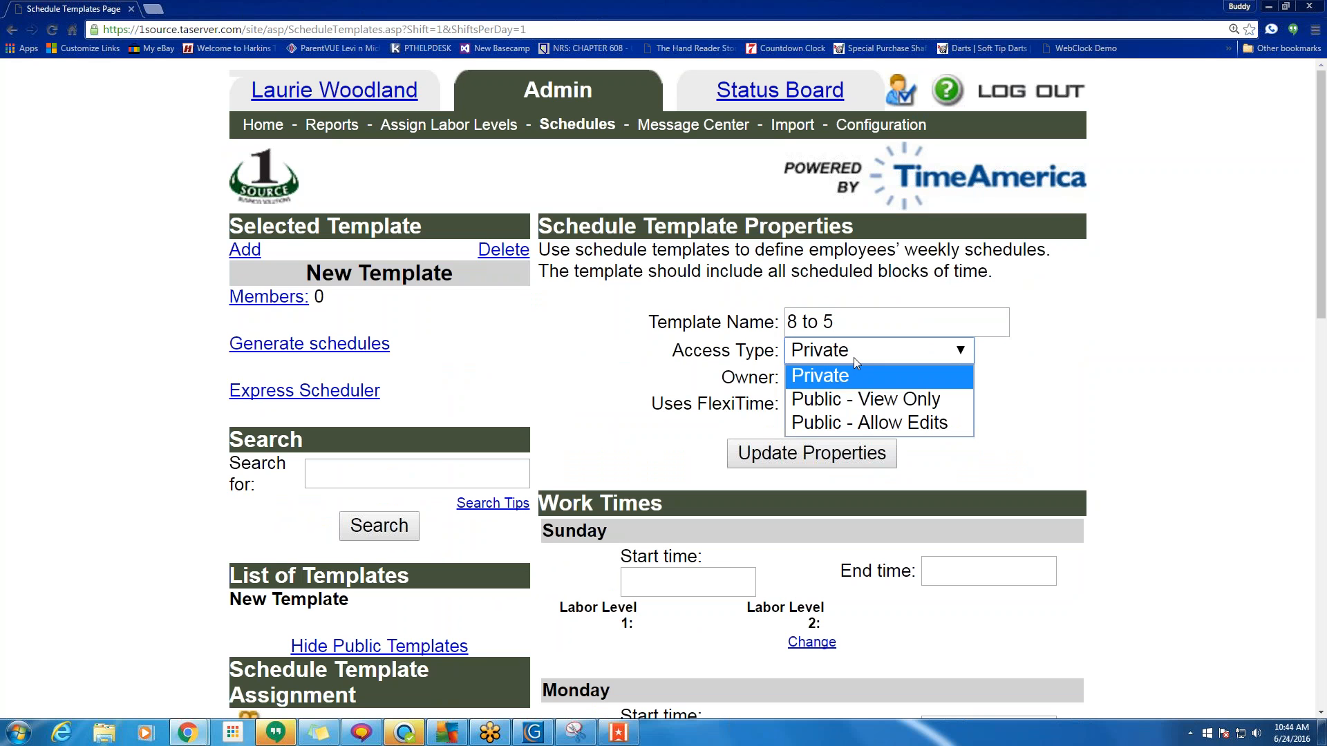
left_click(835, 457)
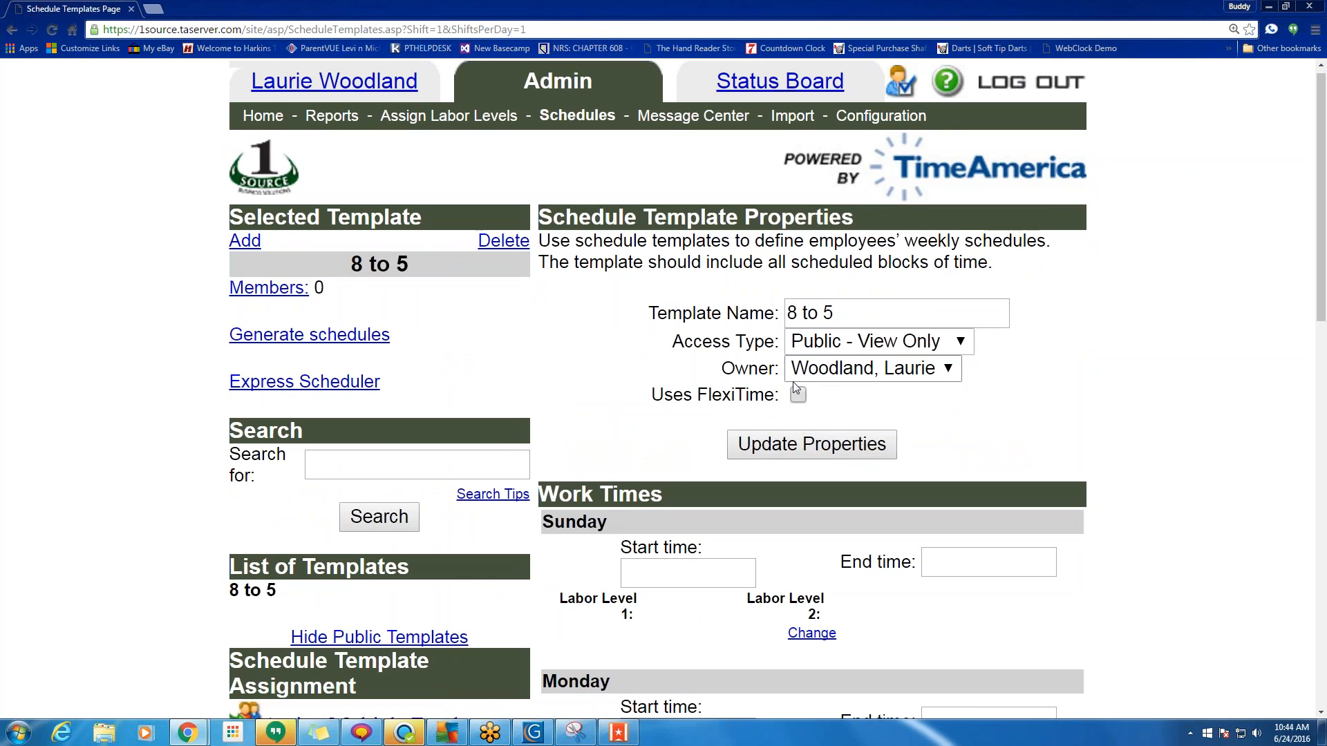
scroll(812, 384, "down", 5)
Enter Monday's work time as 8a start and 5p end.
left_click(674, 407)
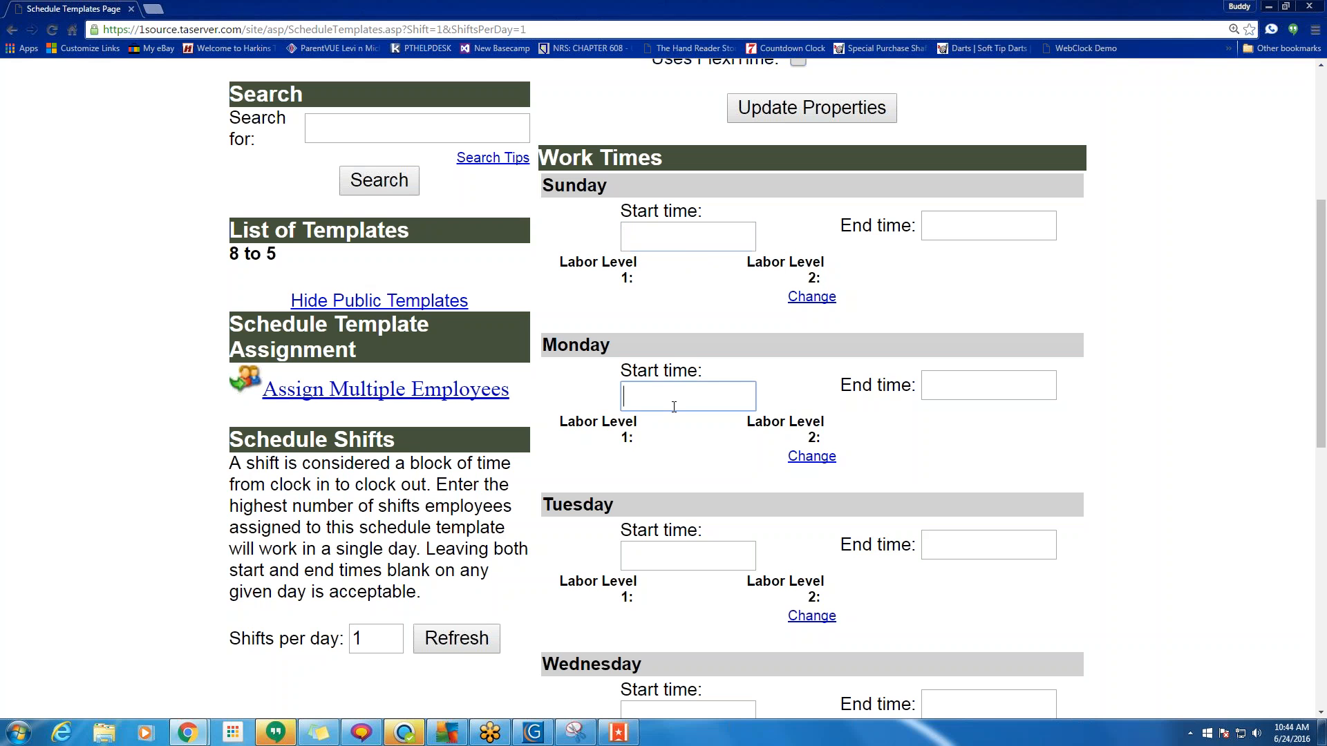
type("8a")
left_click(926, 385)
type("5p")
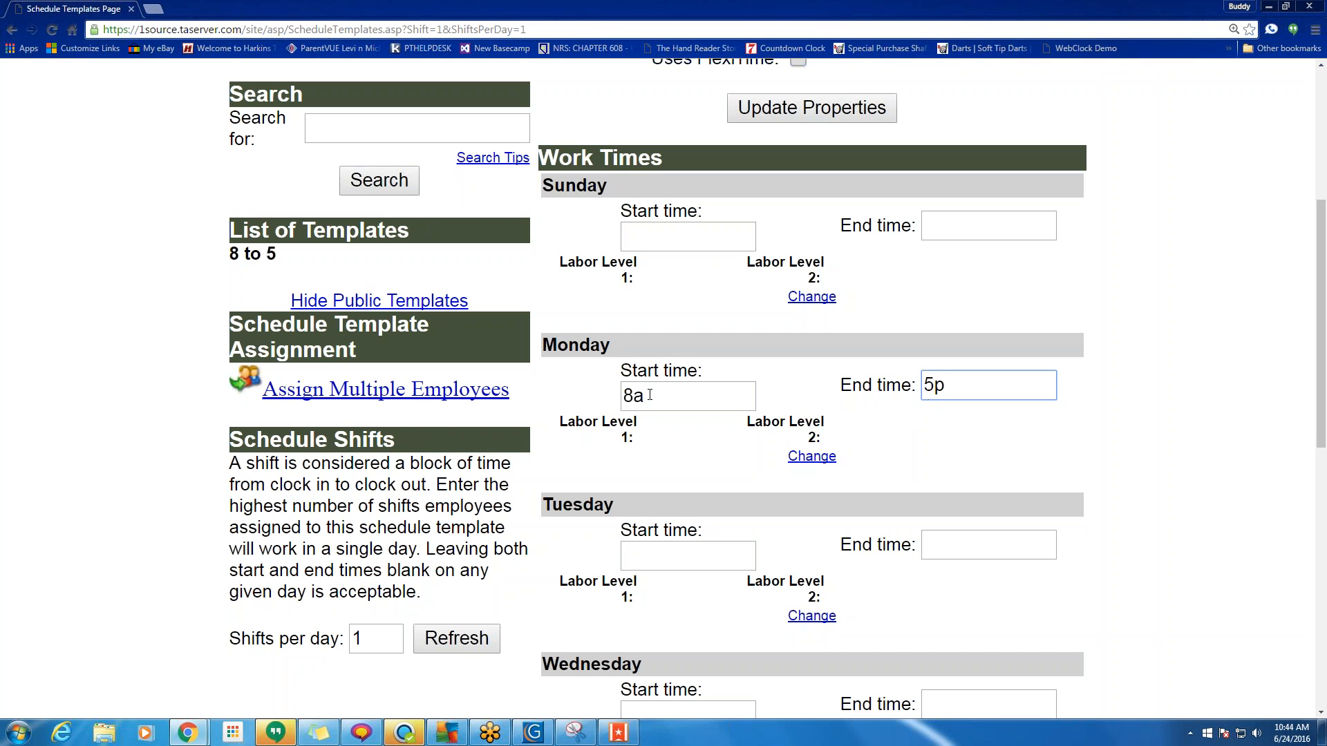
Copy Monday's 8a start time into Tuesday through Friday.
key("shift+Tab")
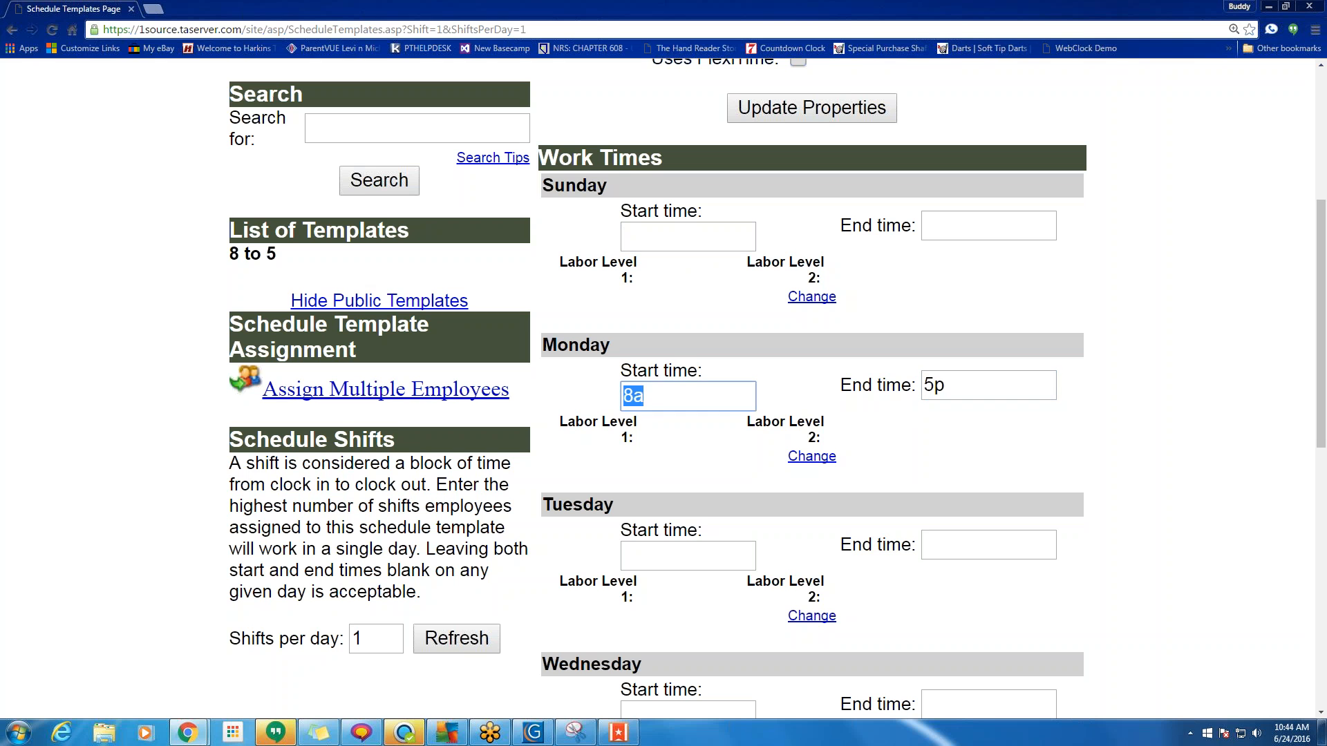
right_click(631, 397)
left_click(646, 418)
left_click(639, 553)
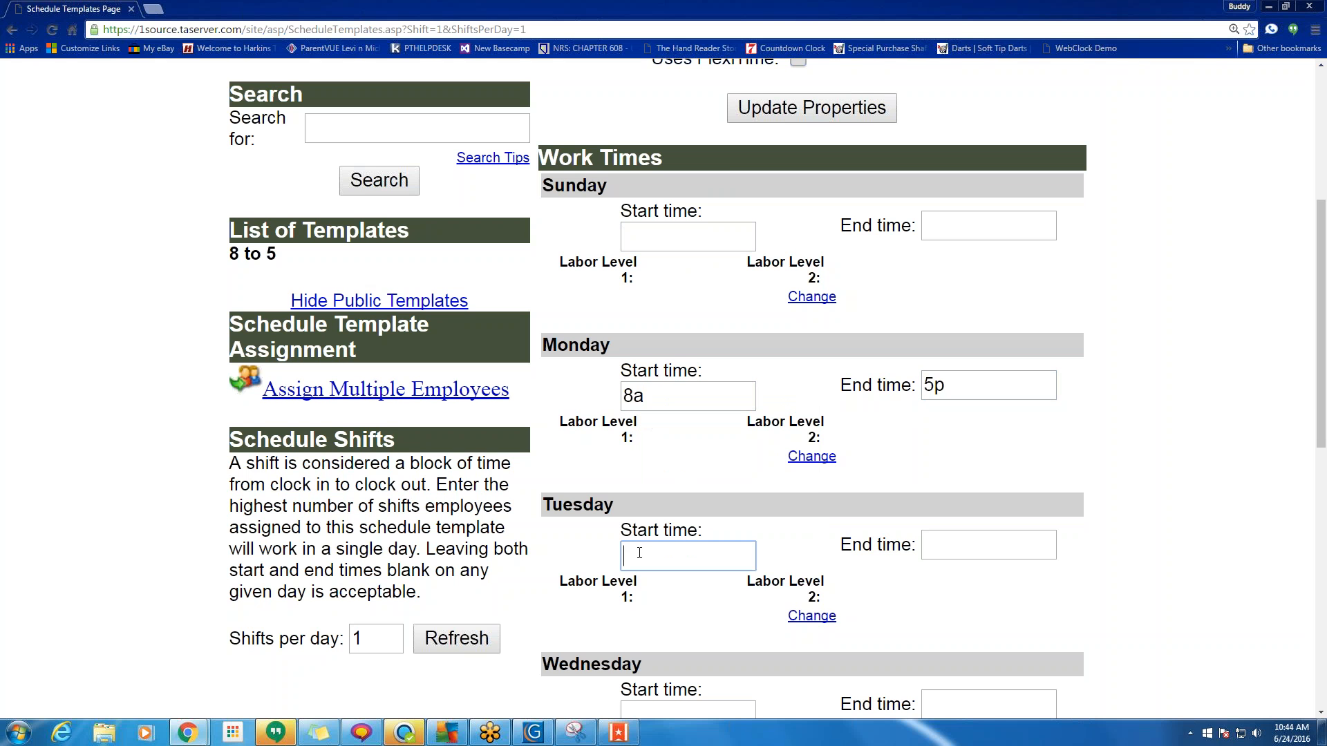
key("ctrl+v")
scroll(639, 552, "down", 5)
left_click(638, 366)
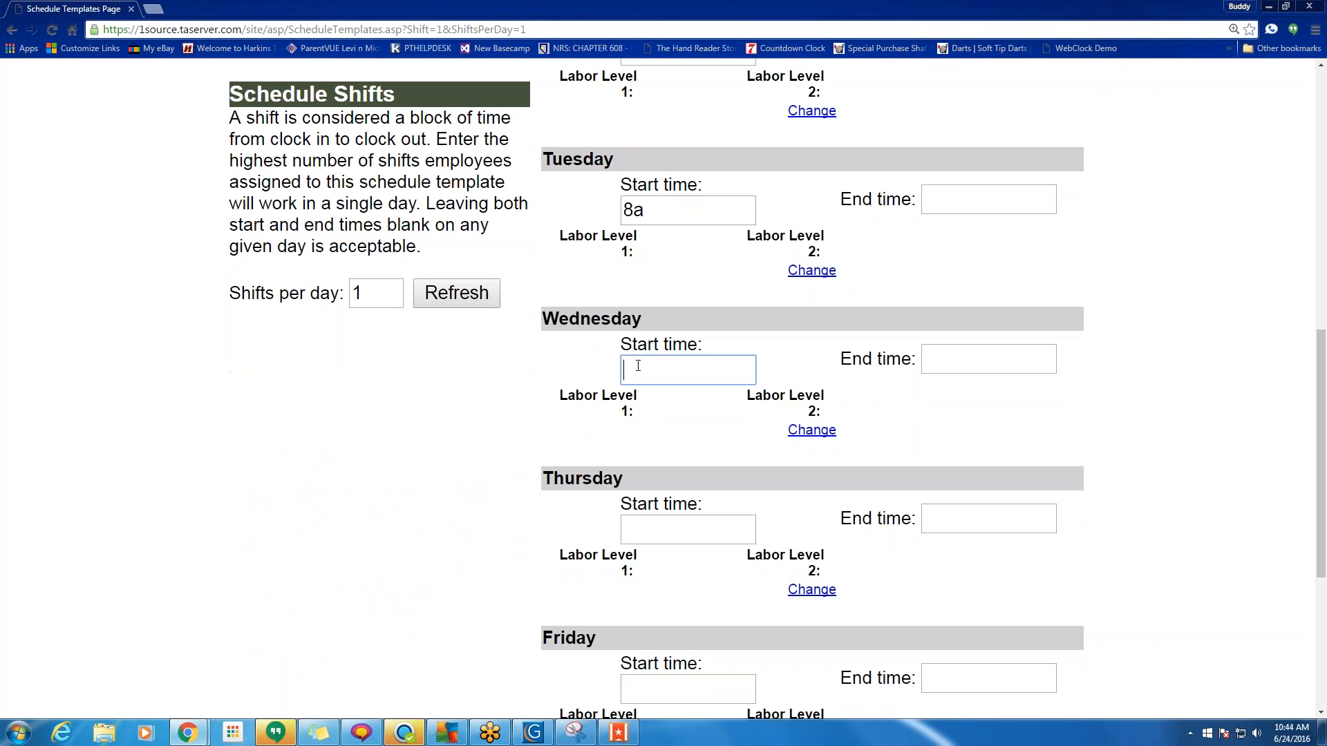
key("ctrl+v")
left_click(661, 536)
key("ctrl+v")
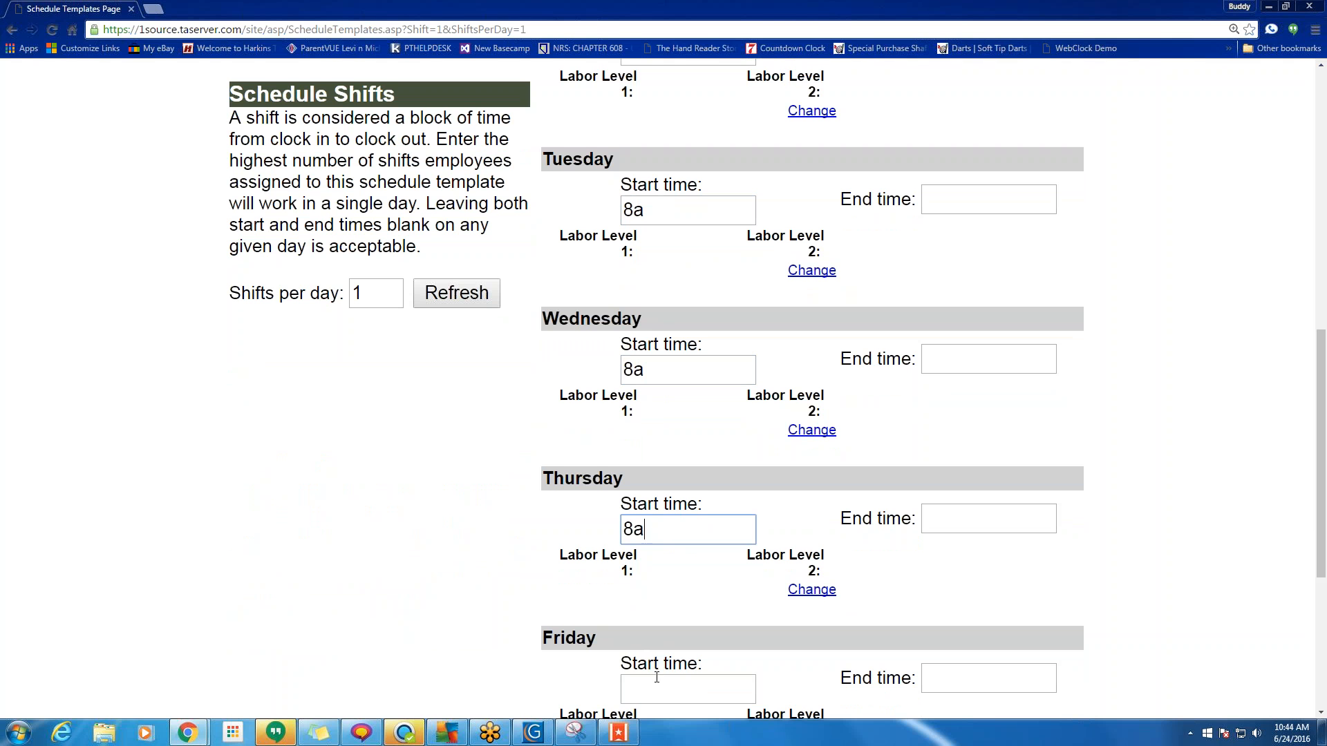
left_click(657, 677)
key("ctrl+v")
scroll(864, 288, "up", 4)
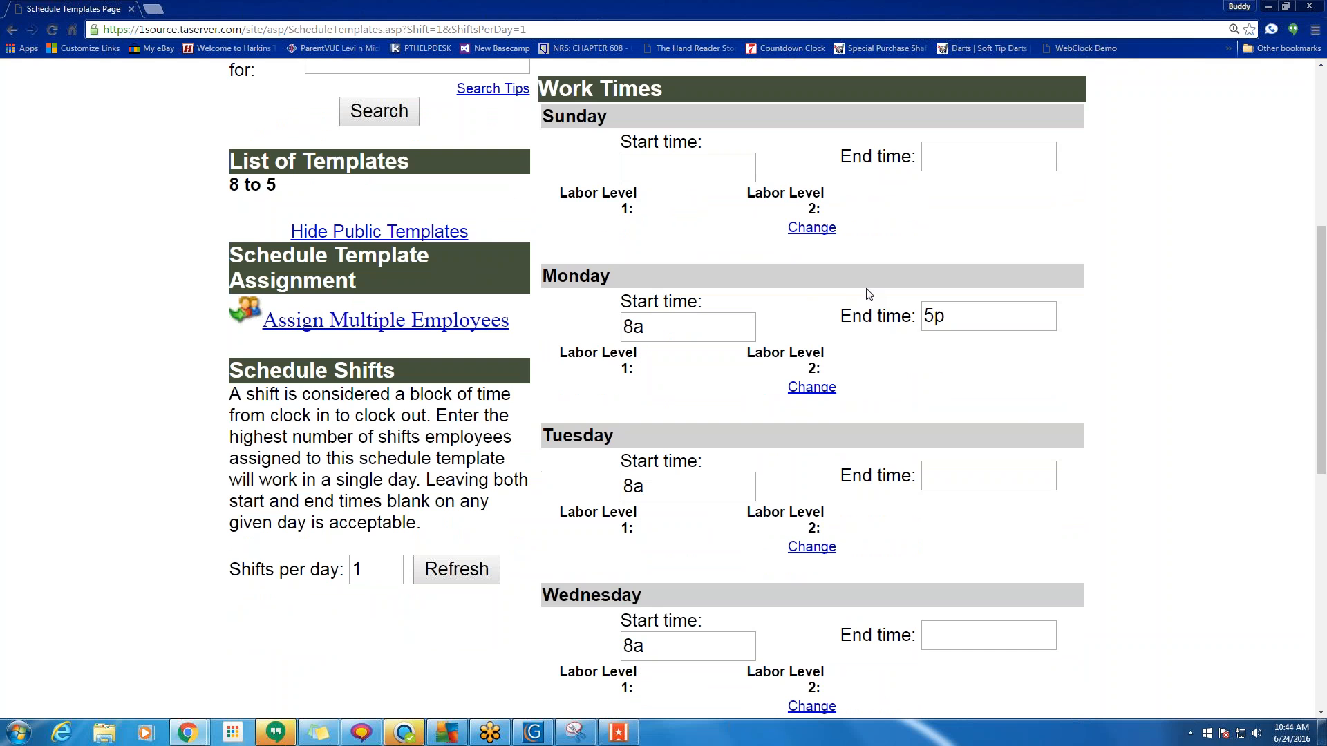
Copy Monday's 5p end time into Tuesday through Friday.
double_click(934, 316)
right_click(934, 318)
left_click(966, 358)
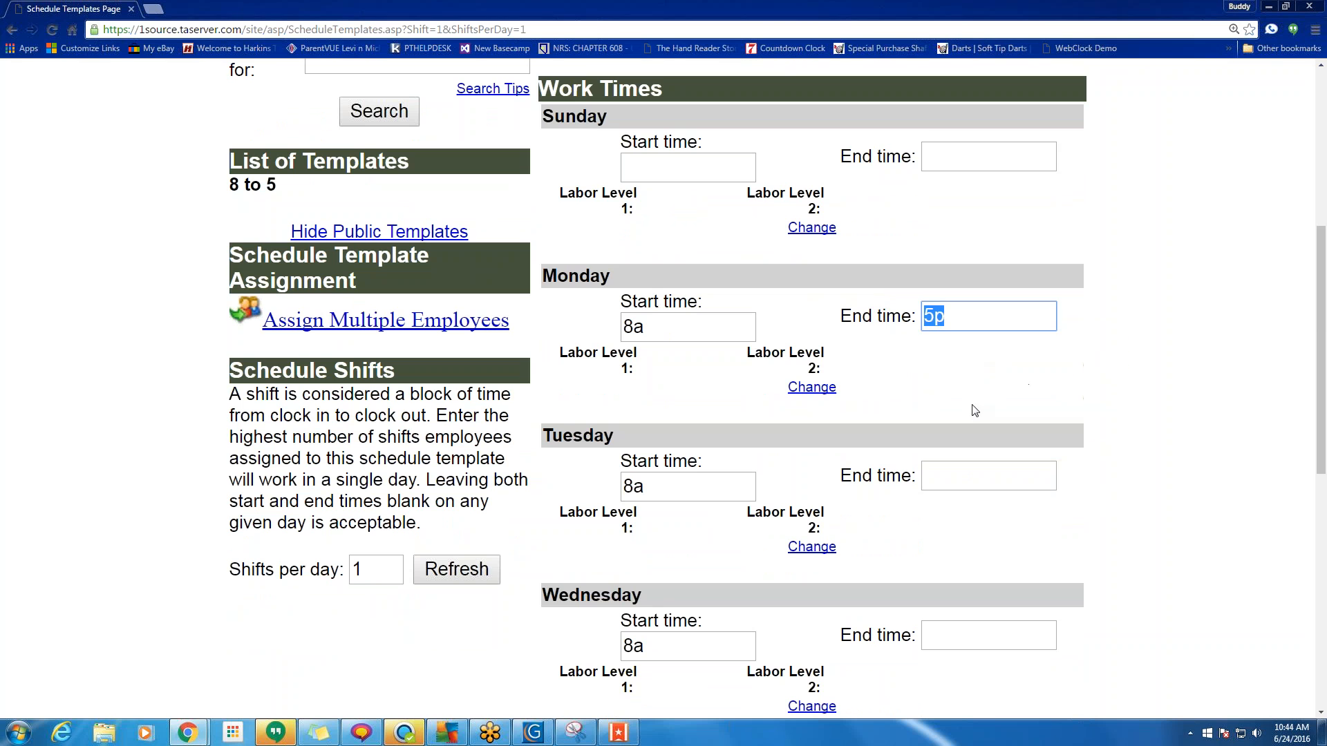
left_click(974, 482)
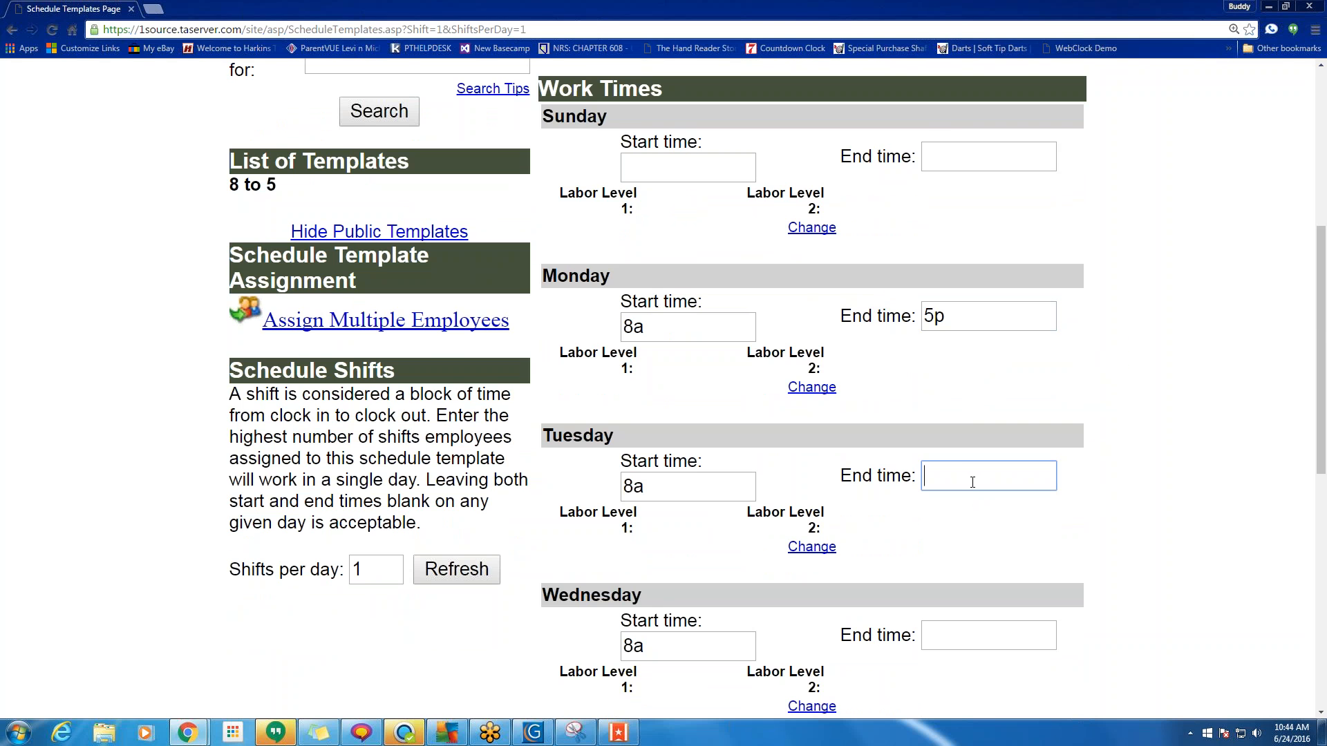
key("ctrl+v")
left_click(981, 636)
key("ctrl+v")
scroll(1017, 576, "down", 5)
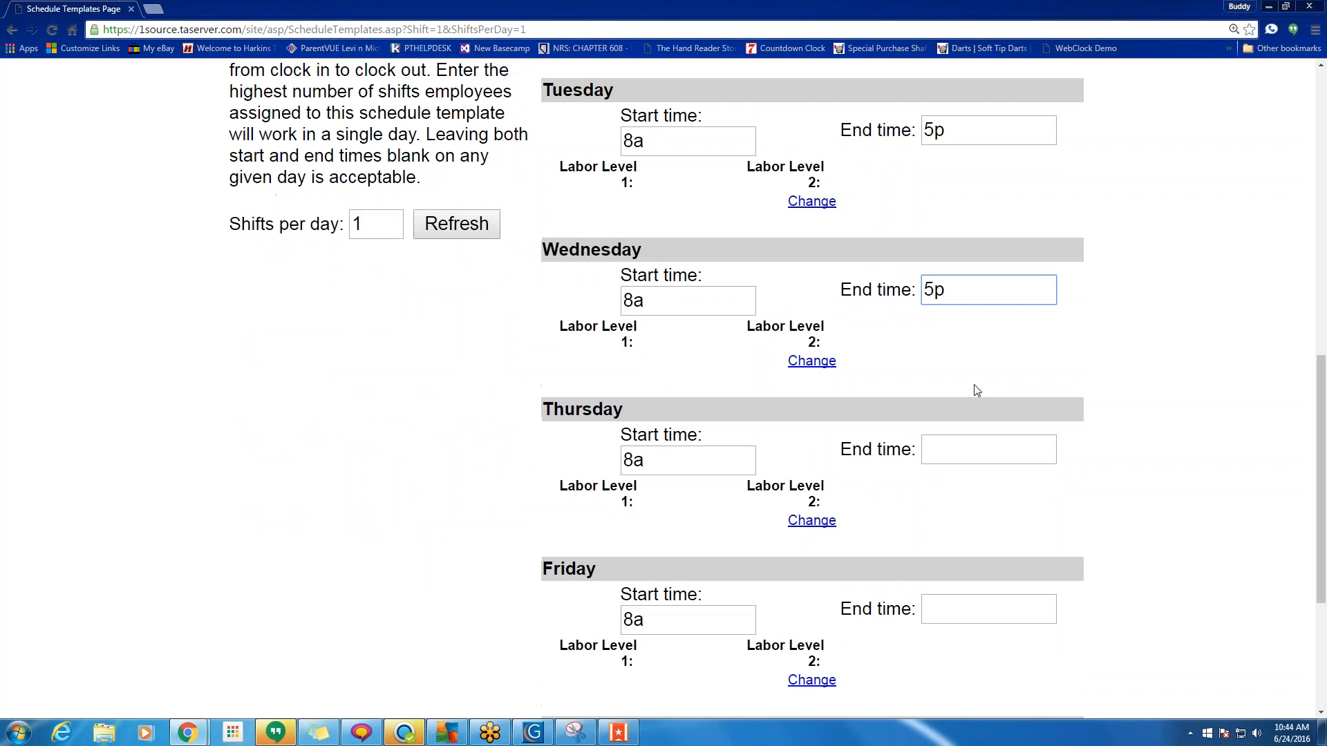
left_click(944, 445)
key("ctrl+v")
left_click(953, 606)
key("ctrl+v")
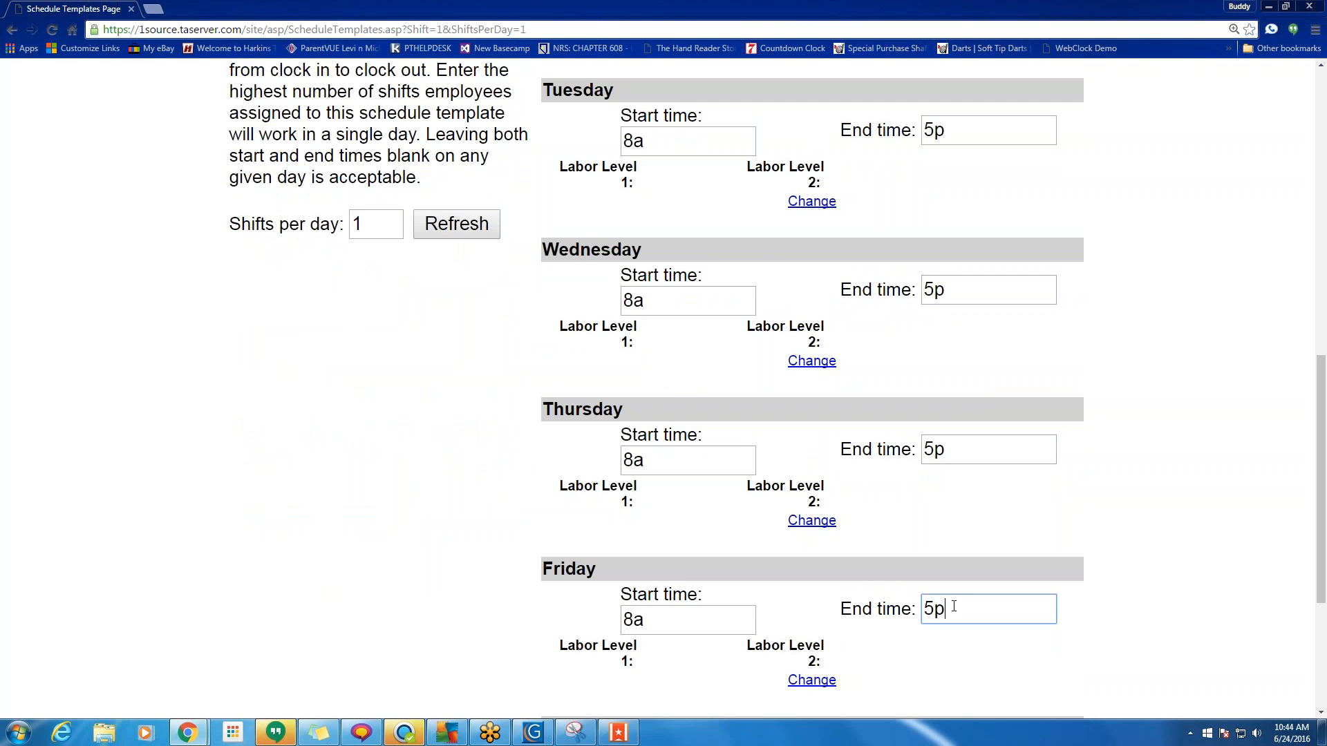
scroll(850, 522, "up", 6)
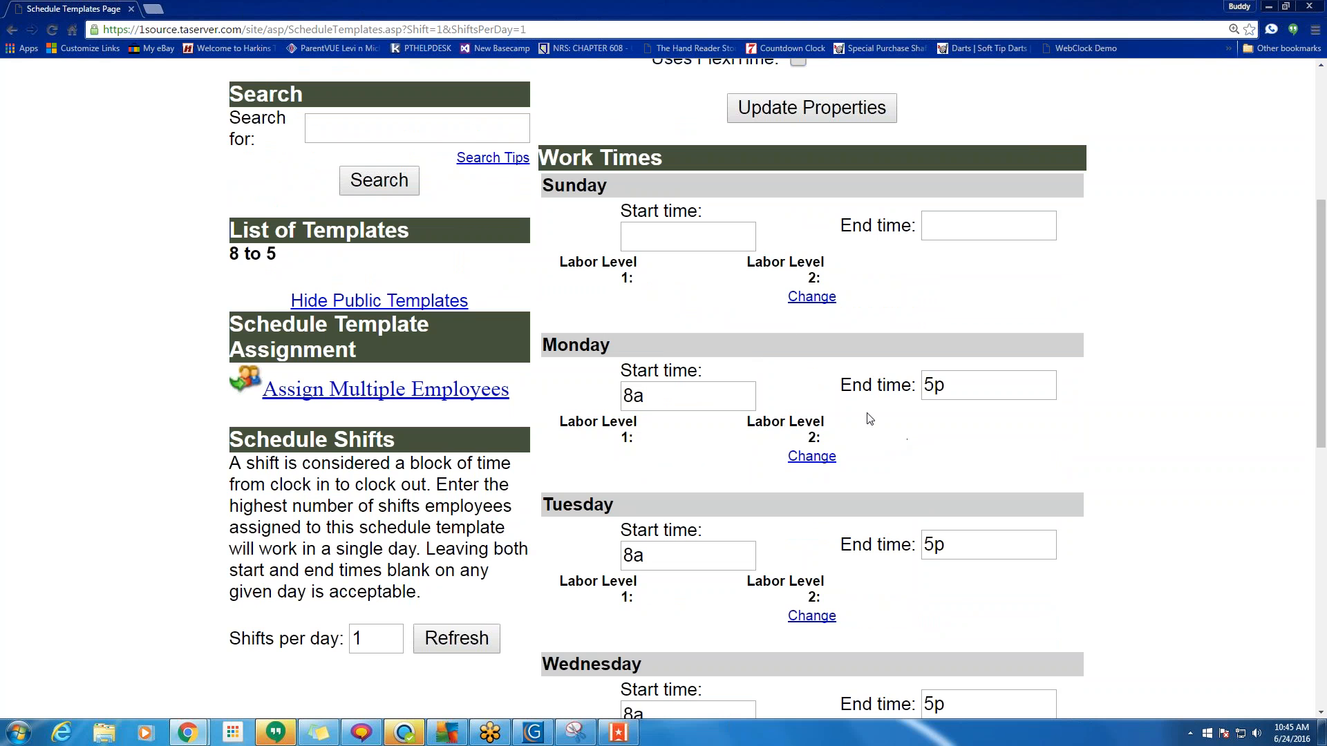
Apply Location [1] and Department [2] labor levels to Tuesday's shift.
left_click(810, 617)
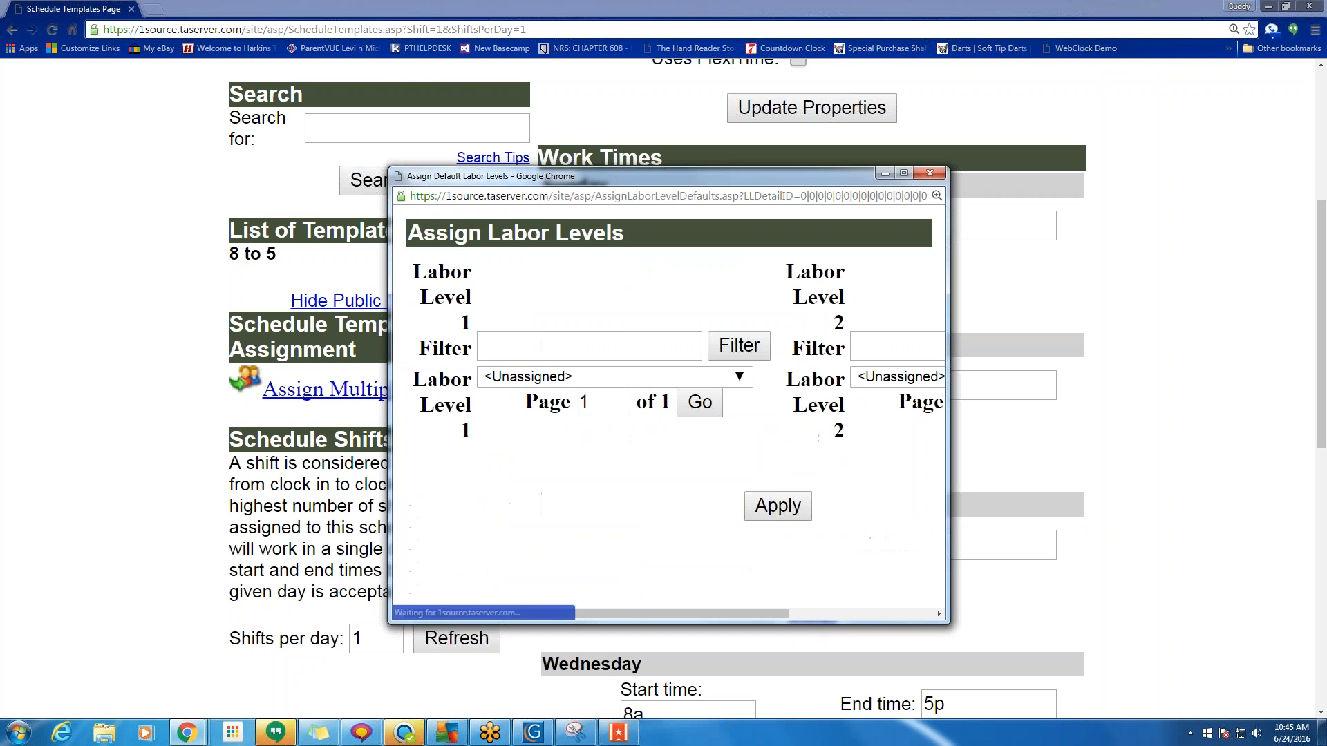
left_click(632, 376)
left_click(636, 415)
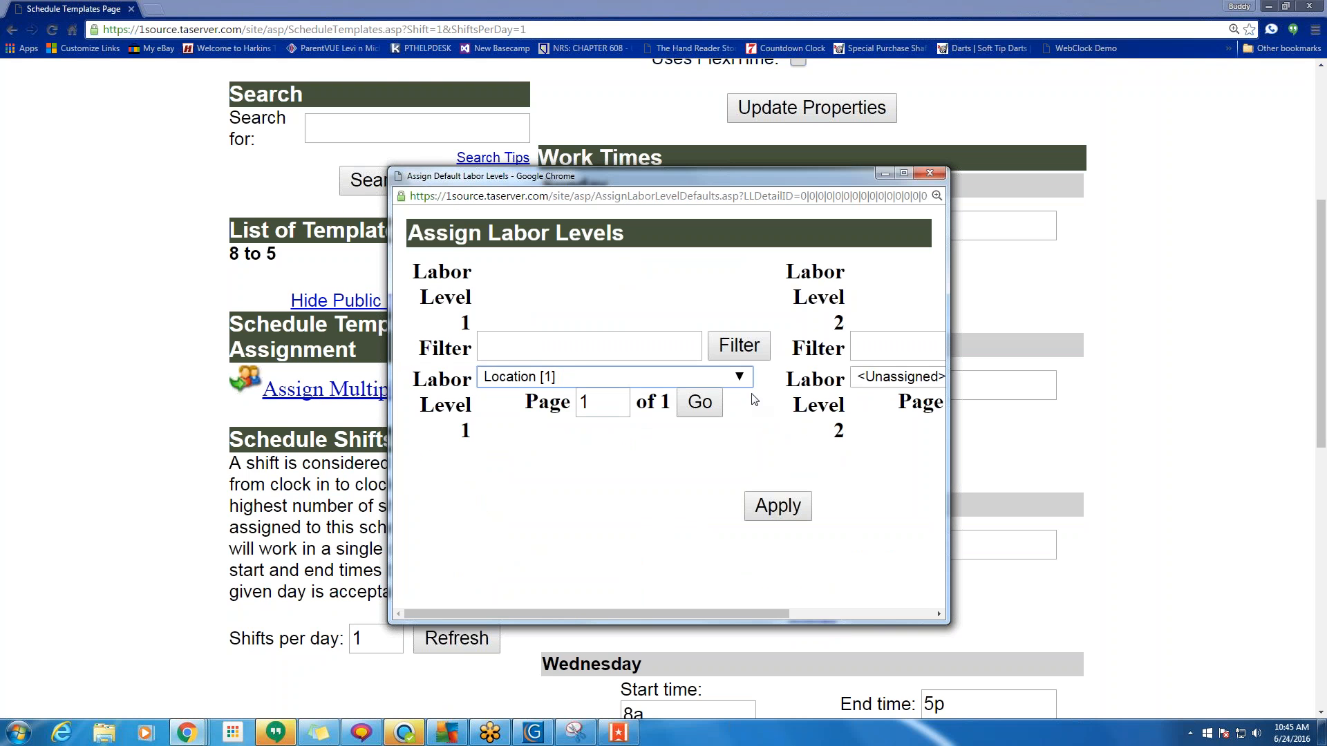
left_click(897, 376)
left_click(891, 415)
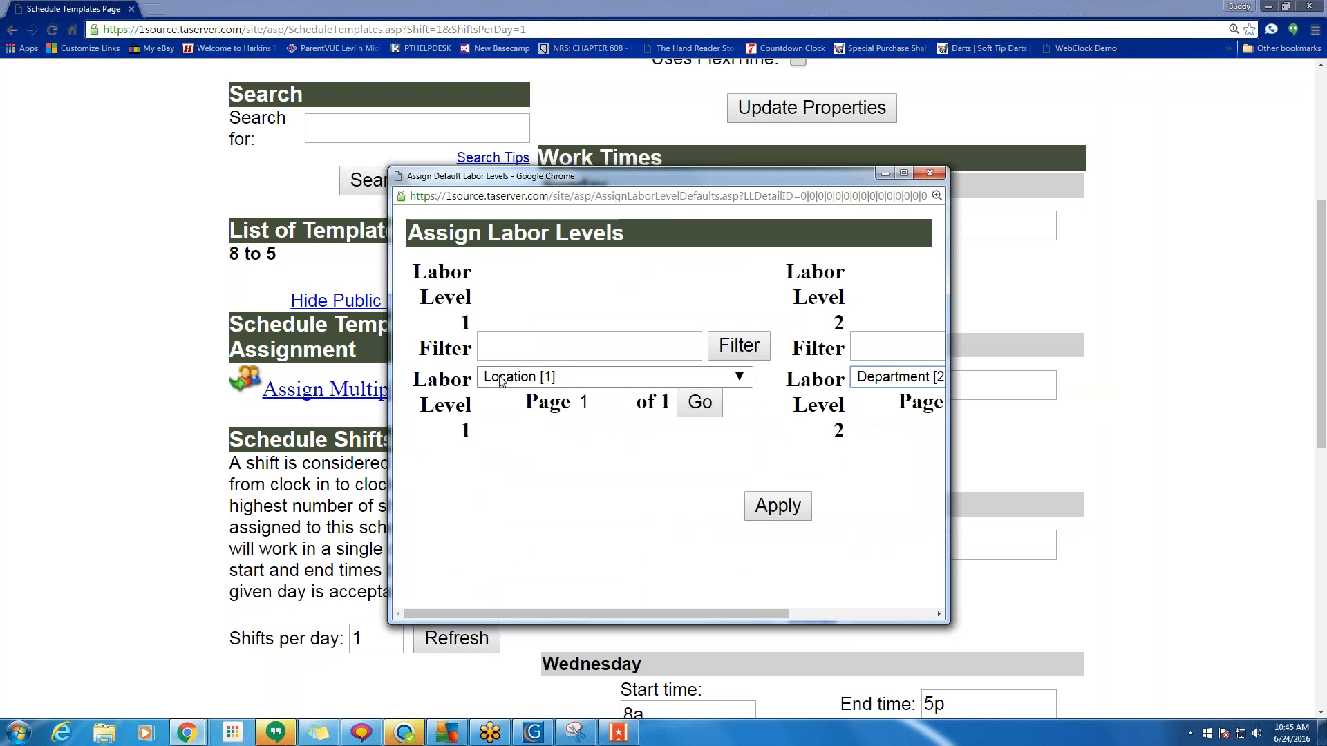
left_click(776, 515)
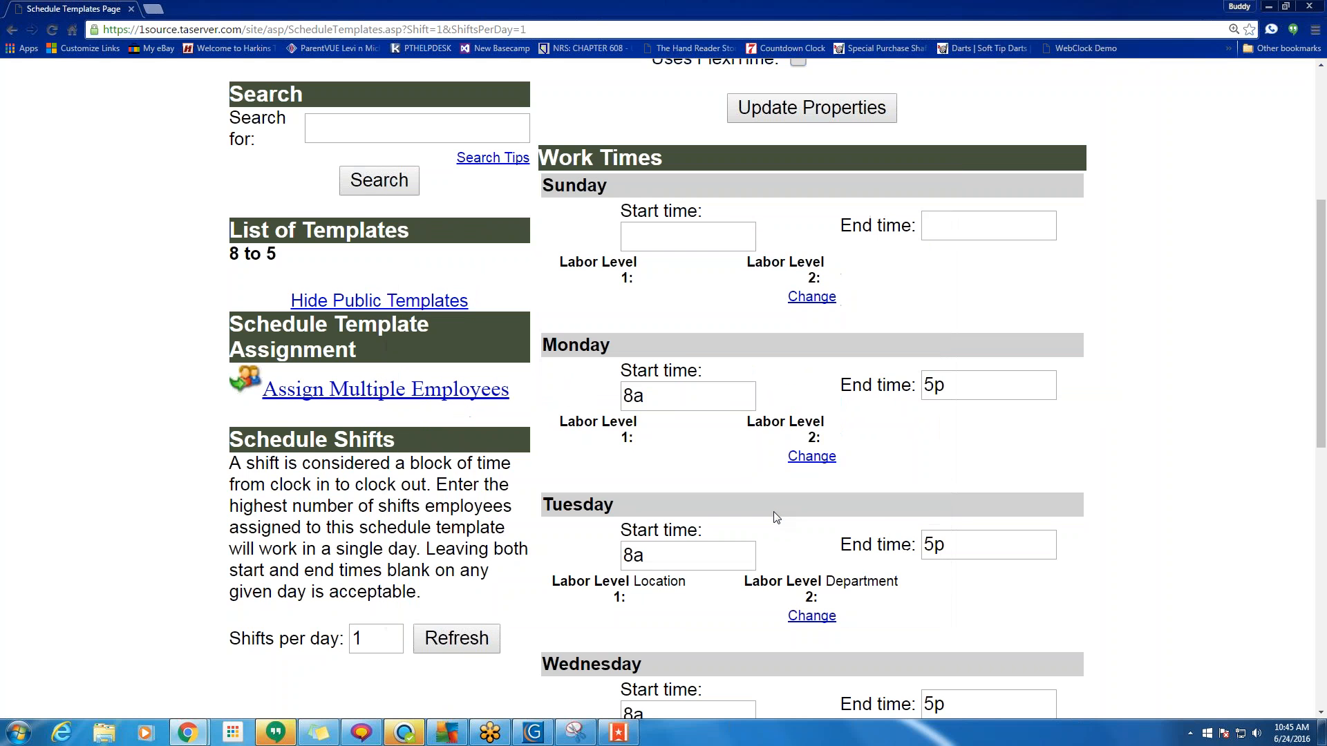
Save the 8 to 5 template's work times with Update Work Times.
scroll(788, 515, "down", 4)
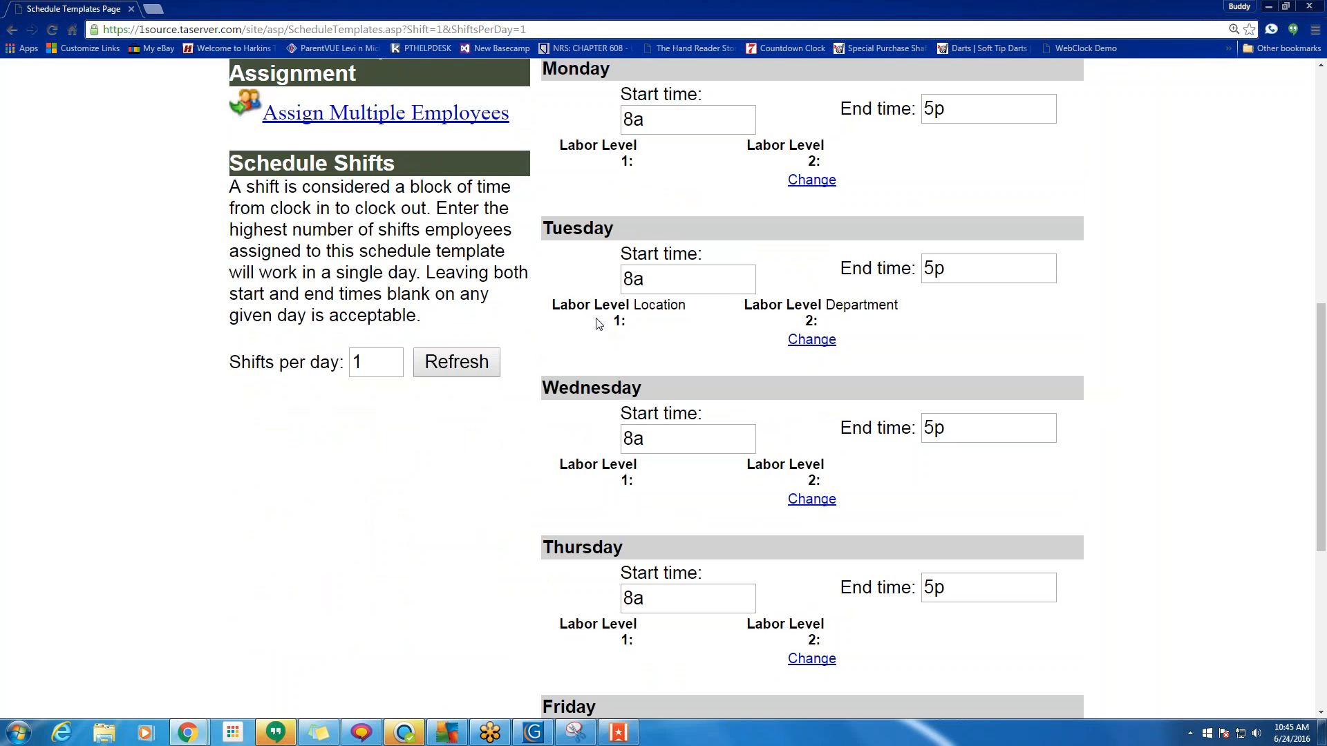
scroll(880, 331, "down", 6)
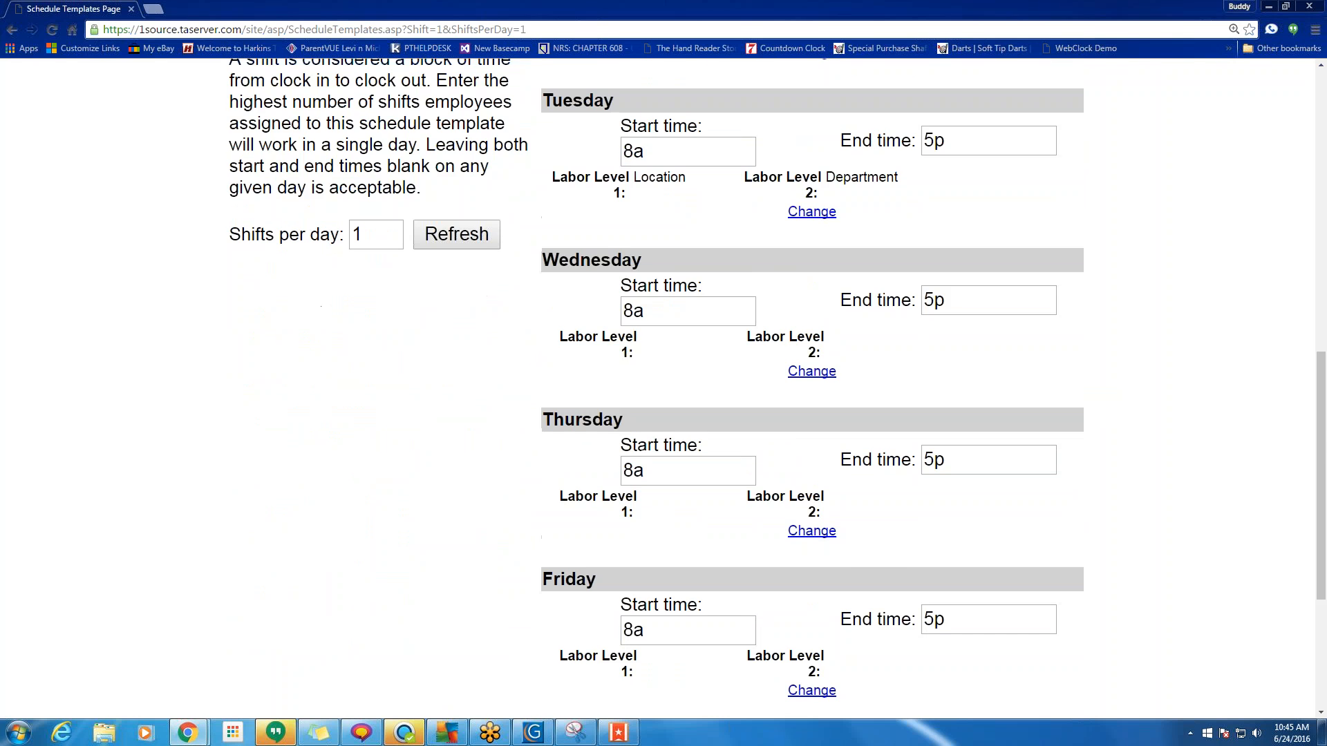
left_click(829, 641)
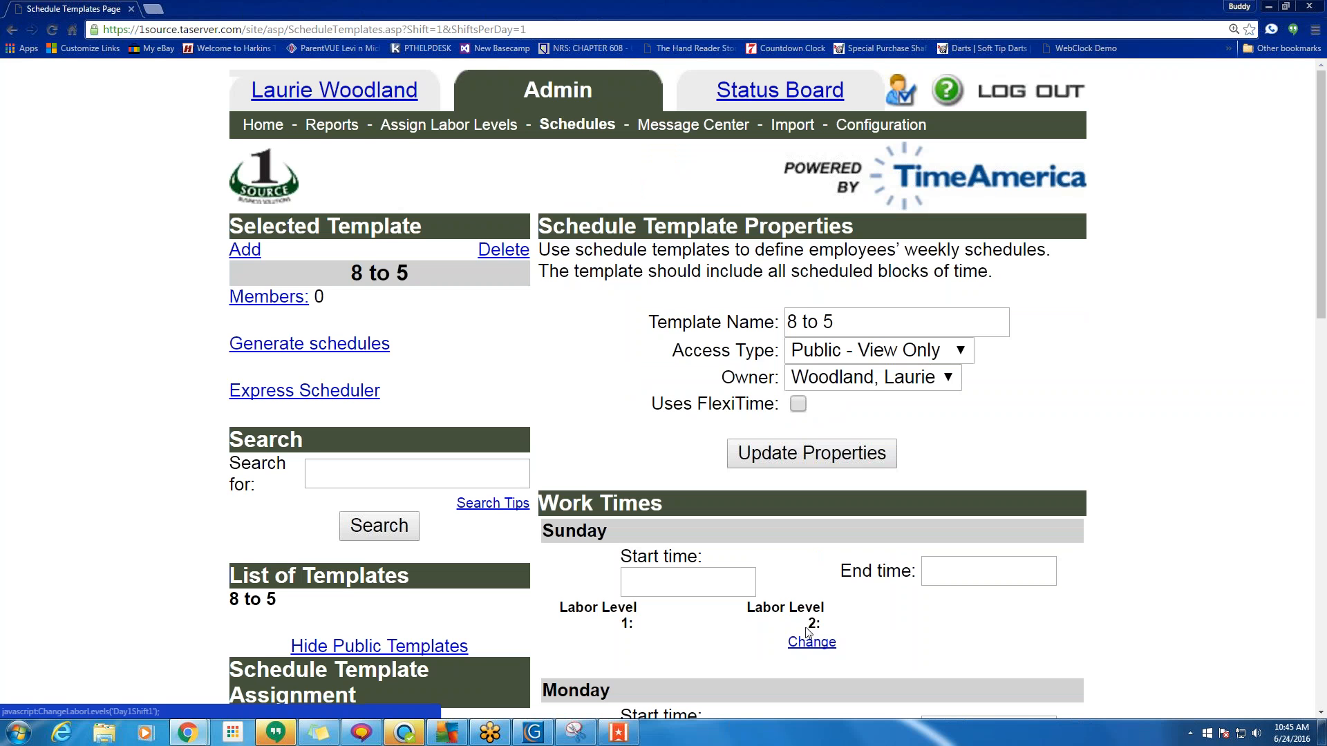
scroll(850, 646, "down", 5)
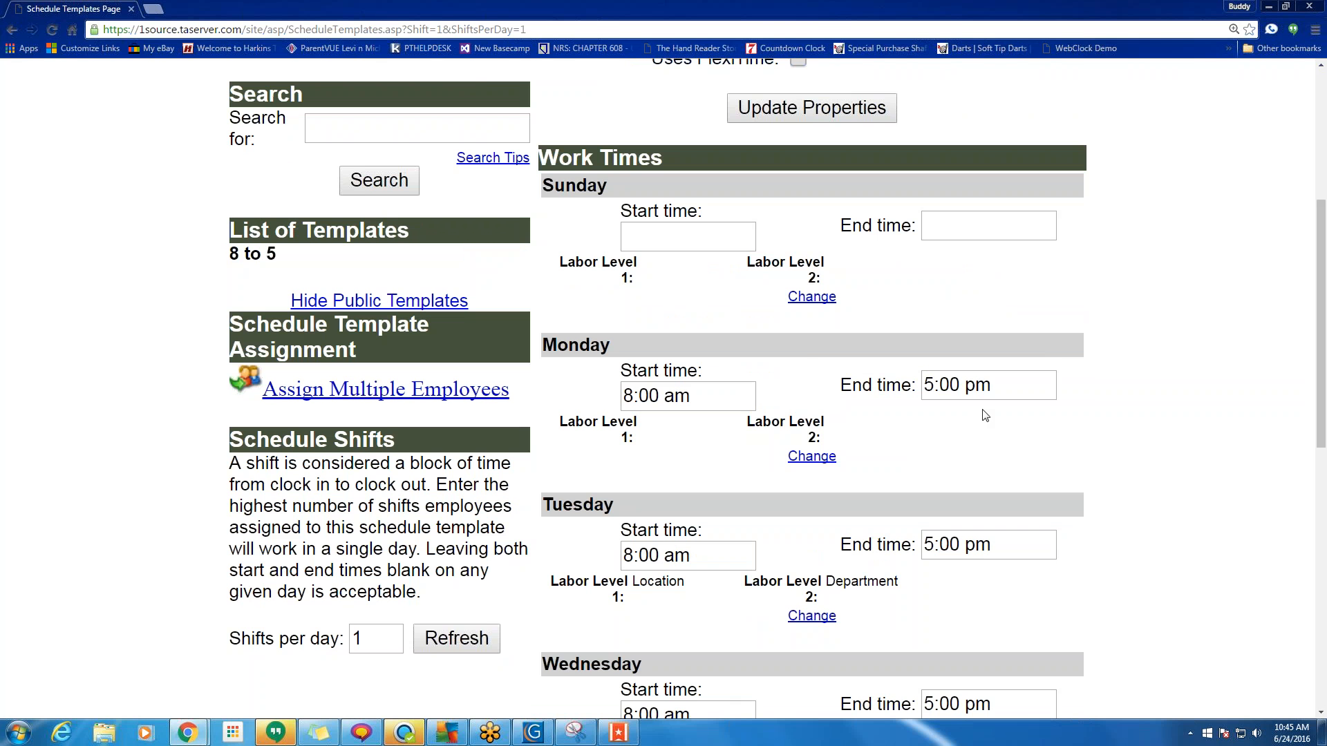
scroll(981, 412, "down", 6)
scroll(985, 416, "up", 5)
left_click_drag(526, 395, 263, 389)
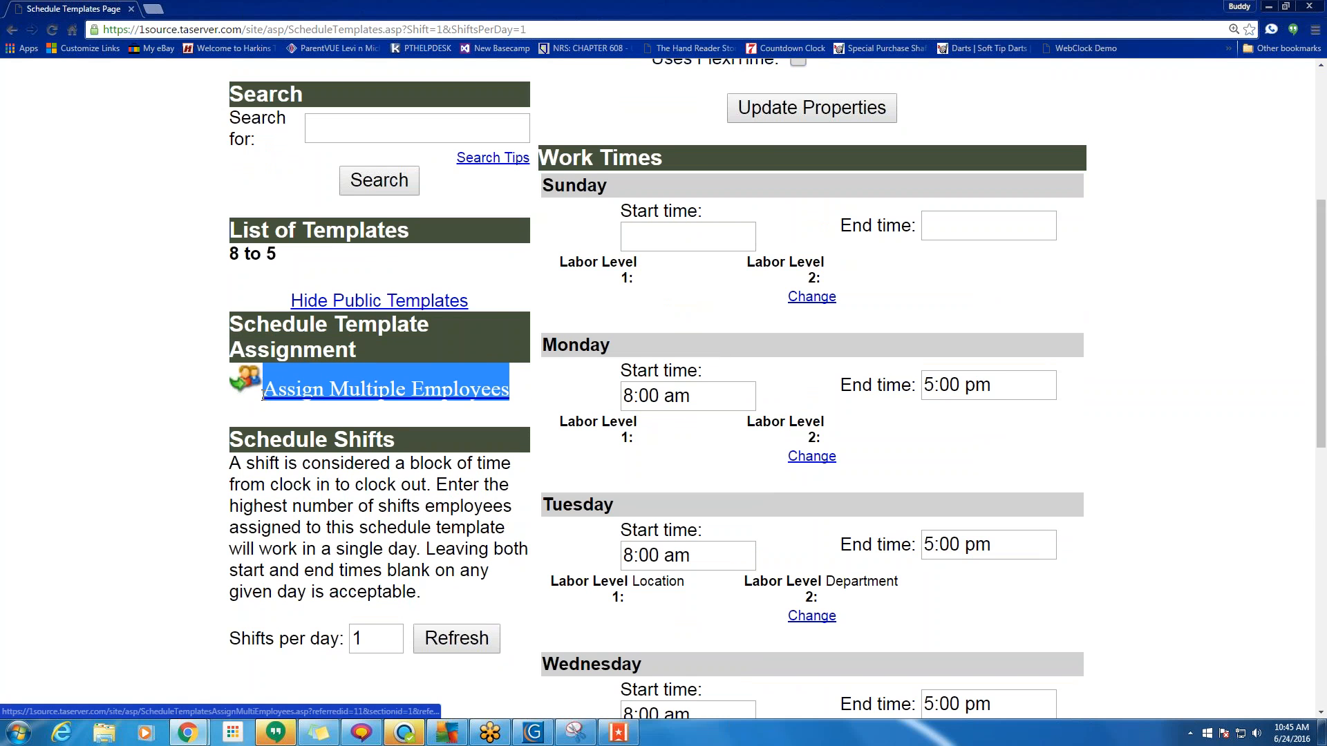
left_click(121, 391)
Select several Not Assigned employees for the 8 to 5 template, then return Home.
left_click(327, 391)
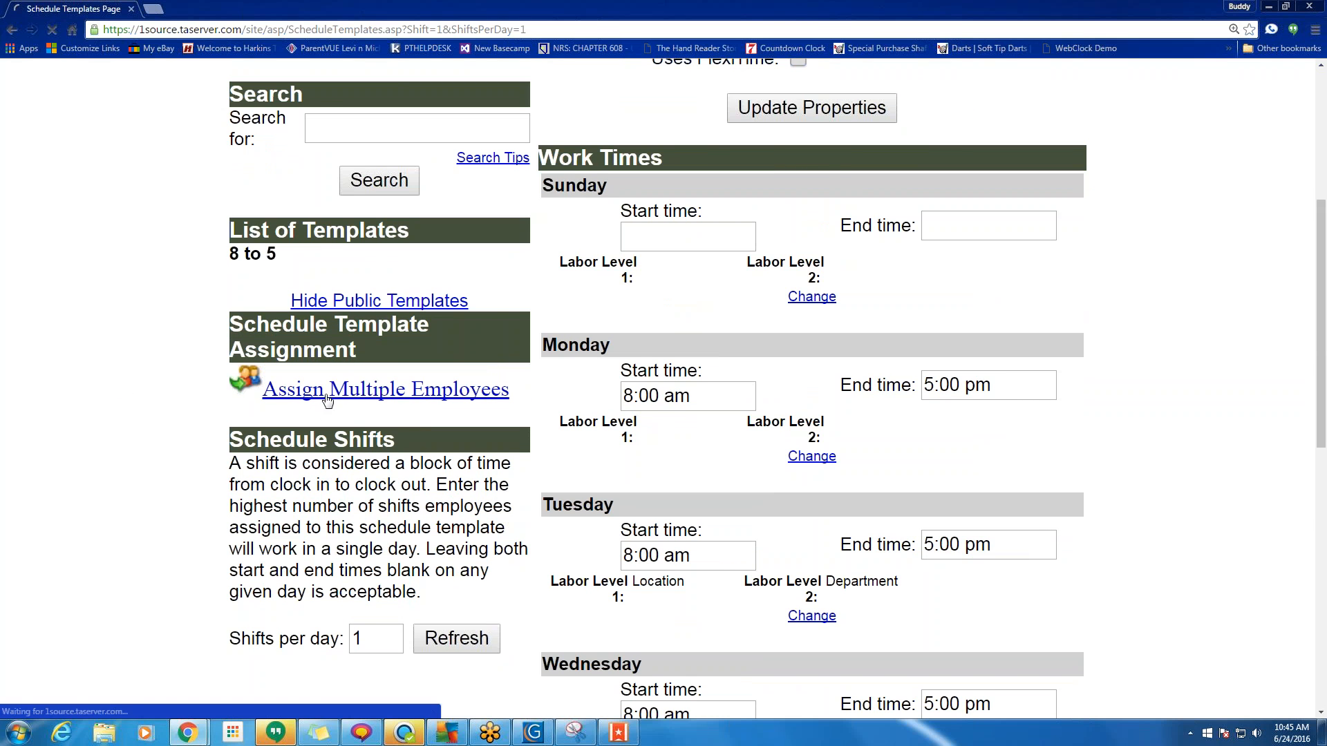
left_click(423, 406)
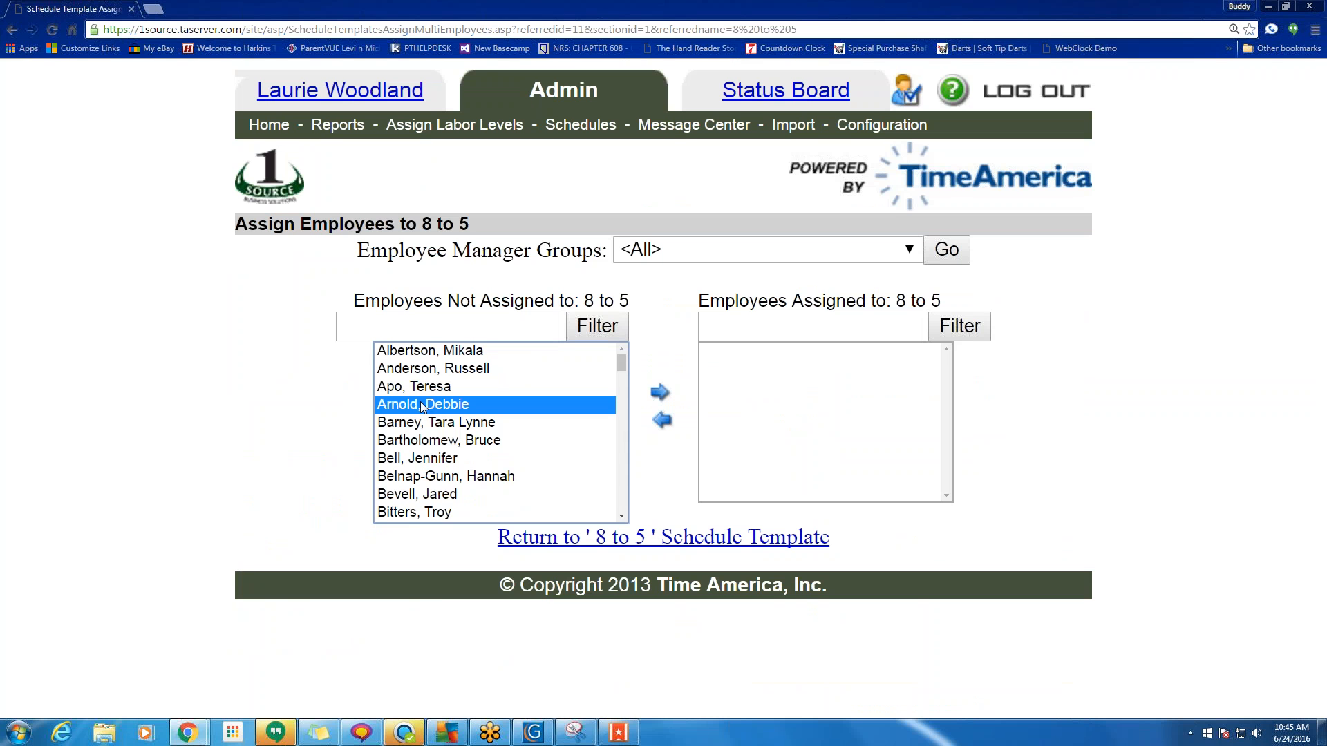
left_click(437, 447, "ctrl")
scroll(451, 432, "down", 2)
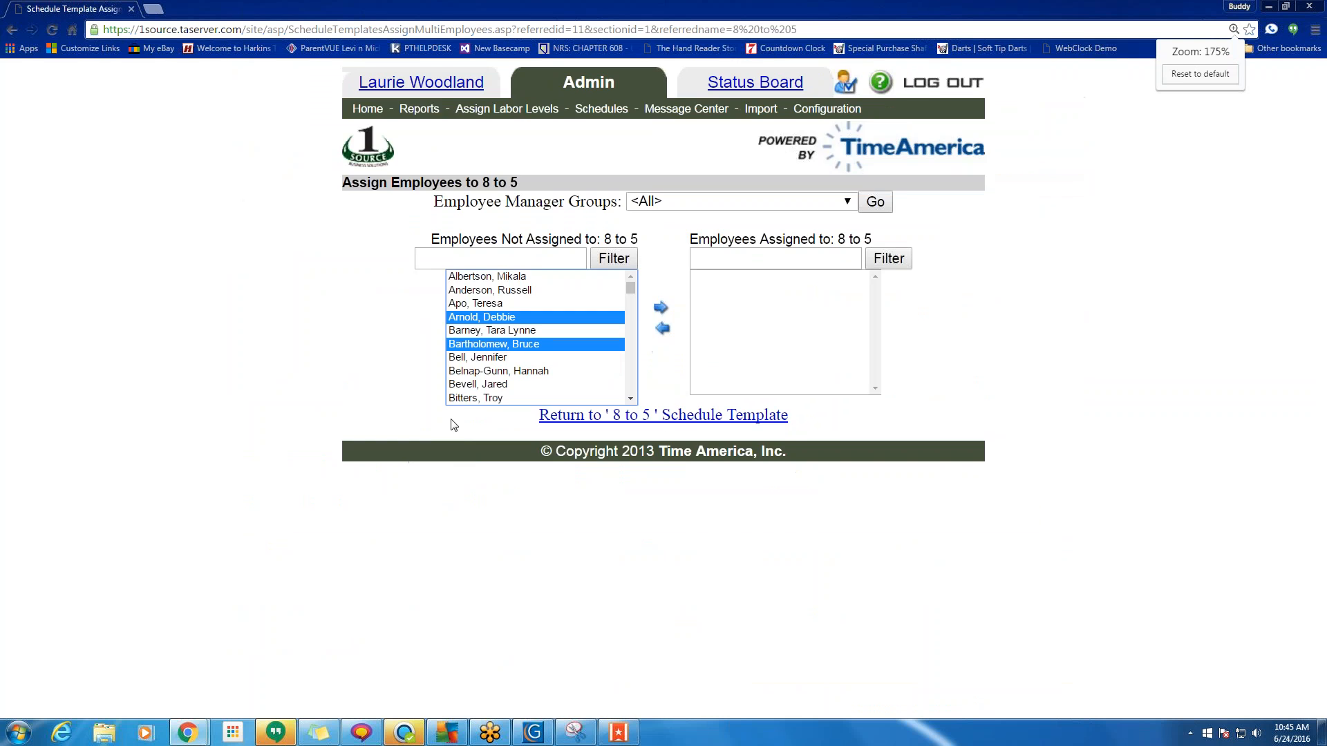
scroll(453, 423, "up", 2)
left_click(446, 476, "ctrl")
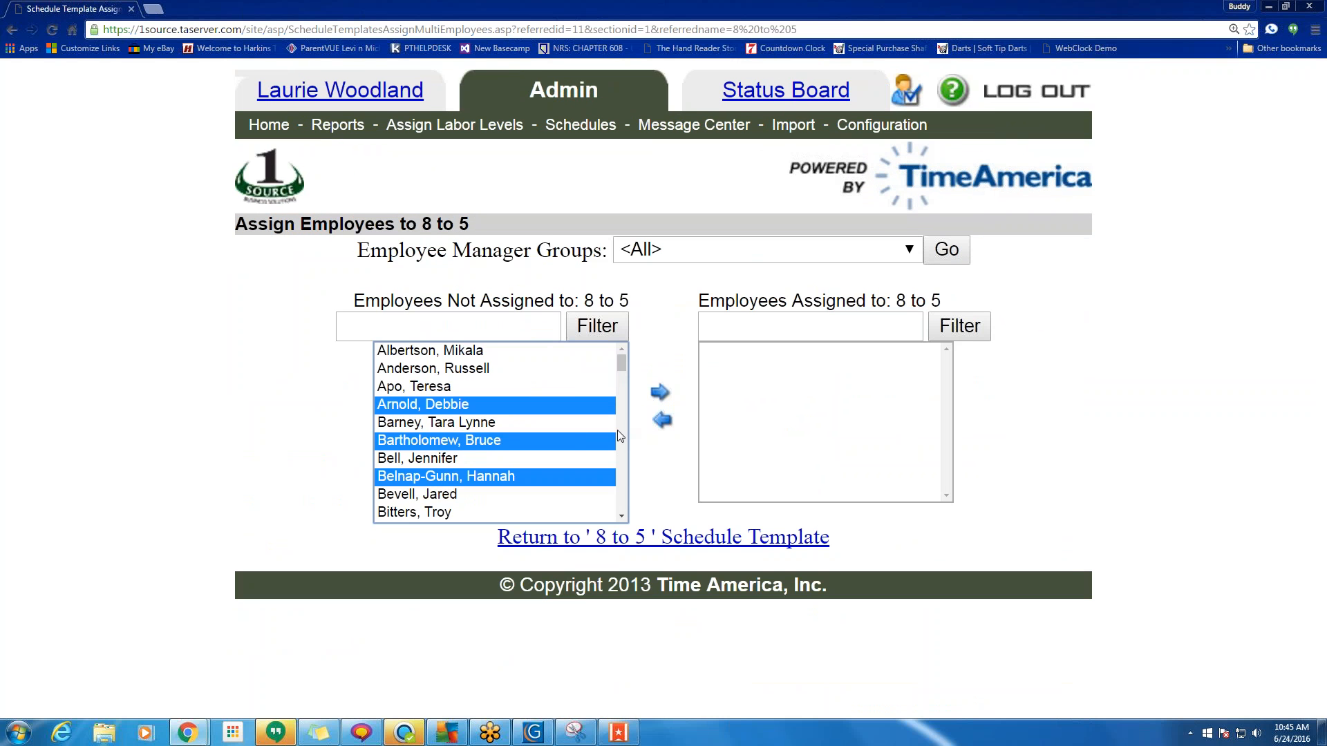
scroll(622, 430, "down", 2)
scroll(622, 430, "down", 1)
left_click(443, 405, "ctrl")
left_click(449, 476, "ctrl")
left_click(462, 511, "ctrl")
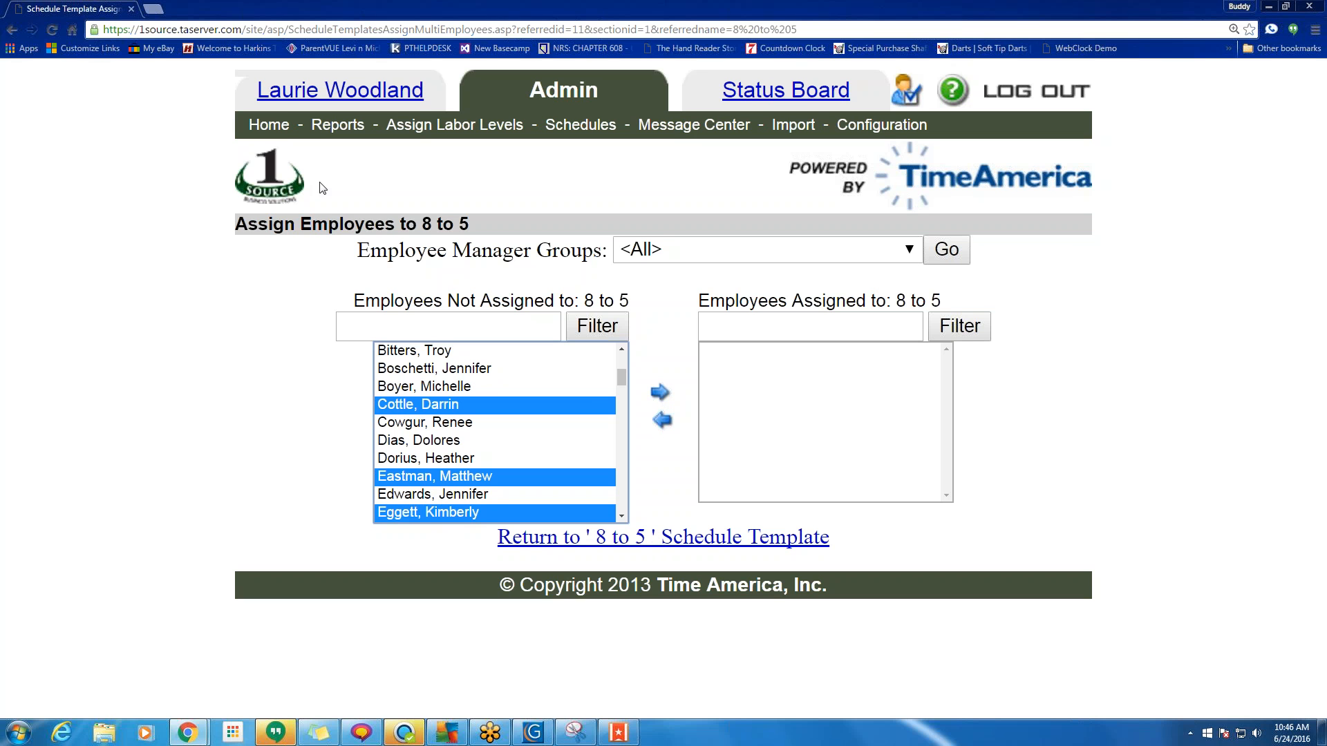
left_click(280, 132)
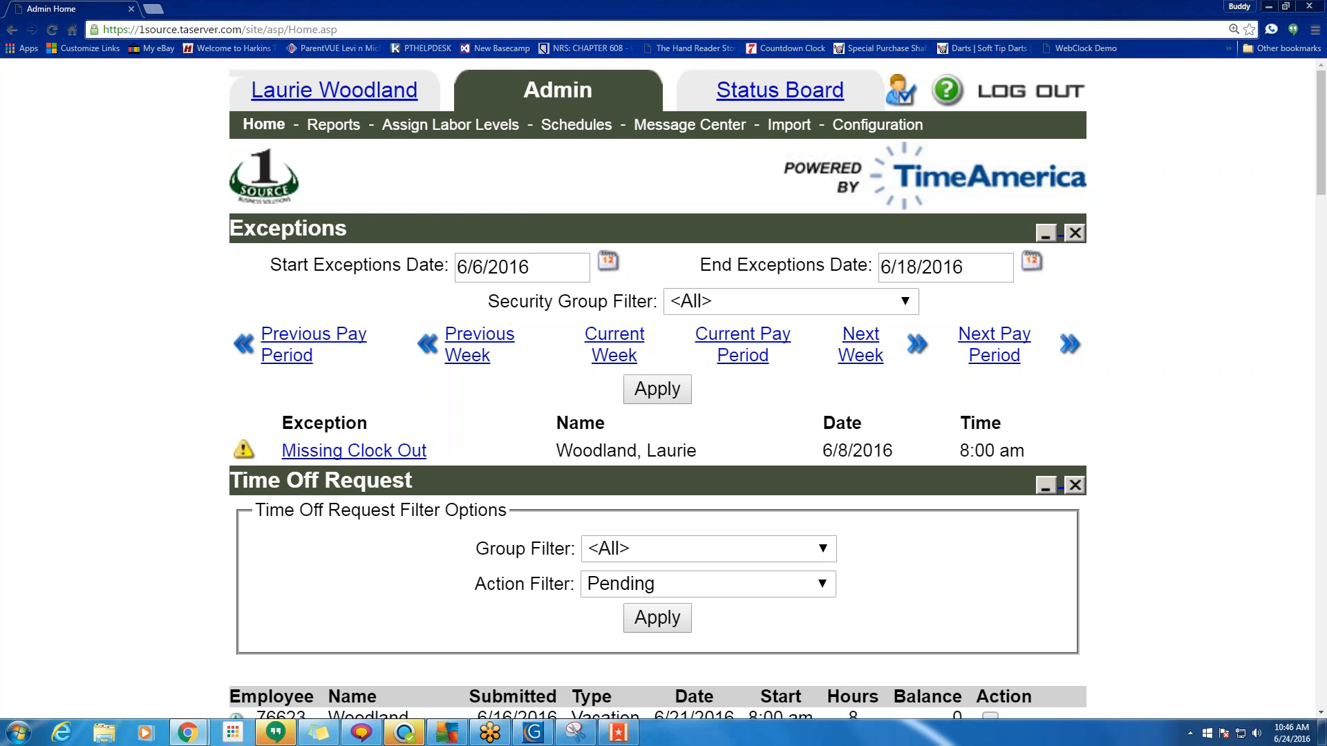
scroll(281, 128, "down", 4)
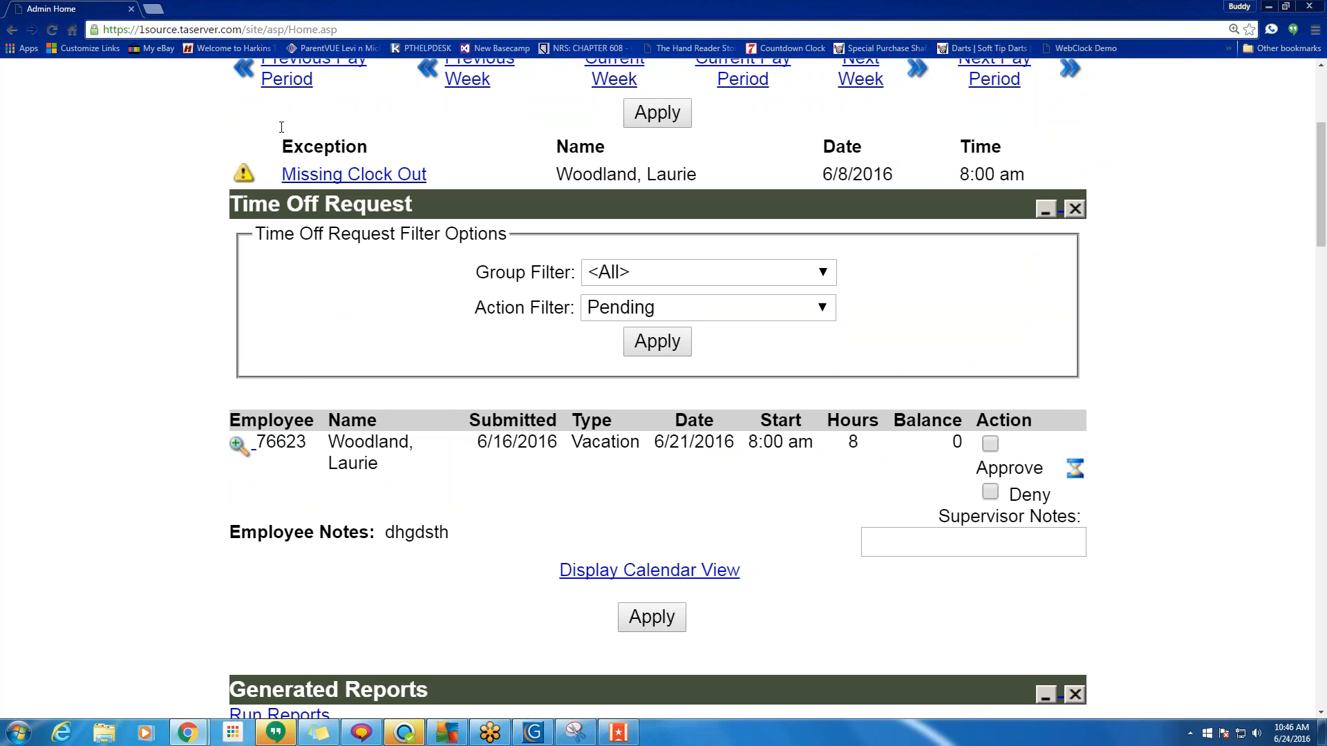
scroll(276, 131, "down", 5)
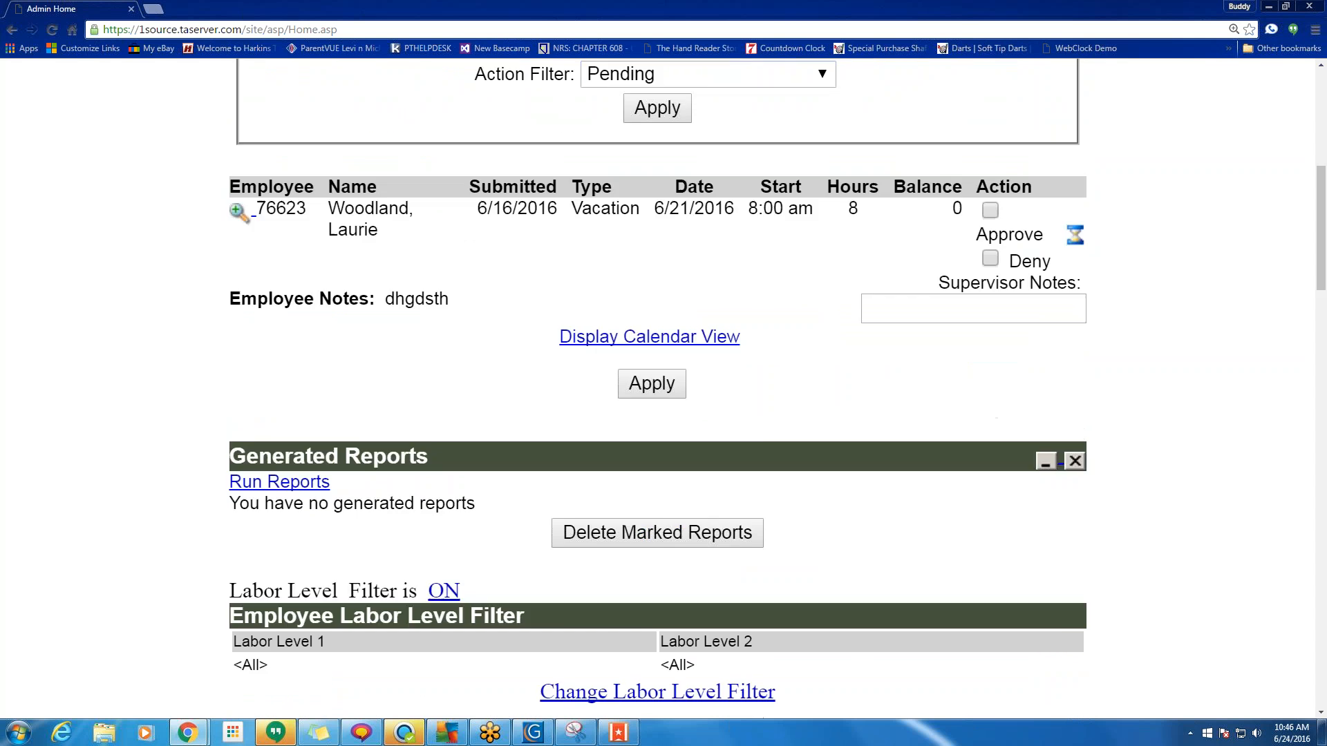
scroll(199, 212, "down", 20)
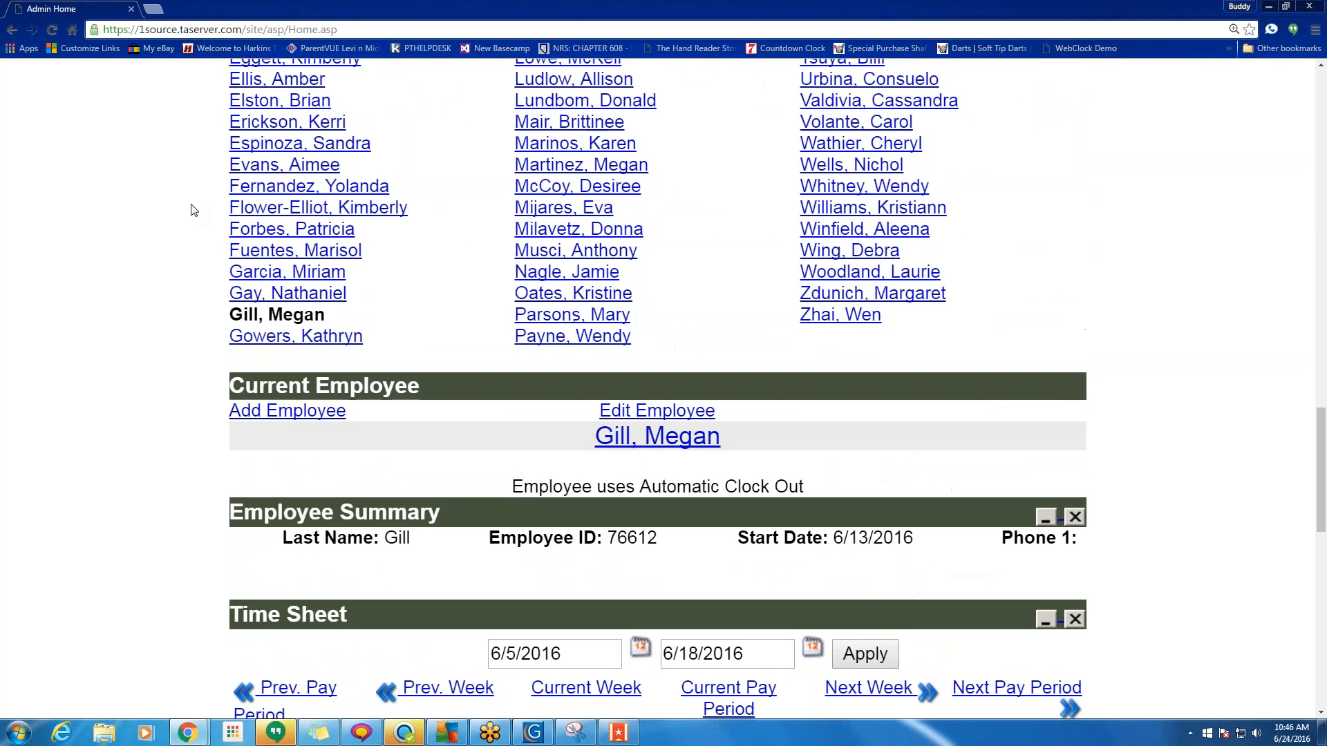
scroll(194, 210, "down", 1)
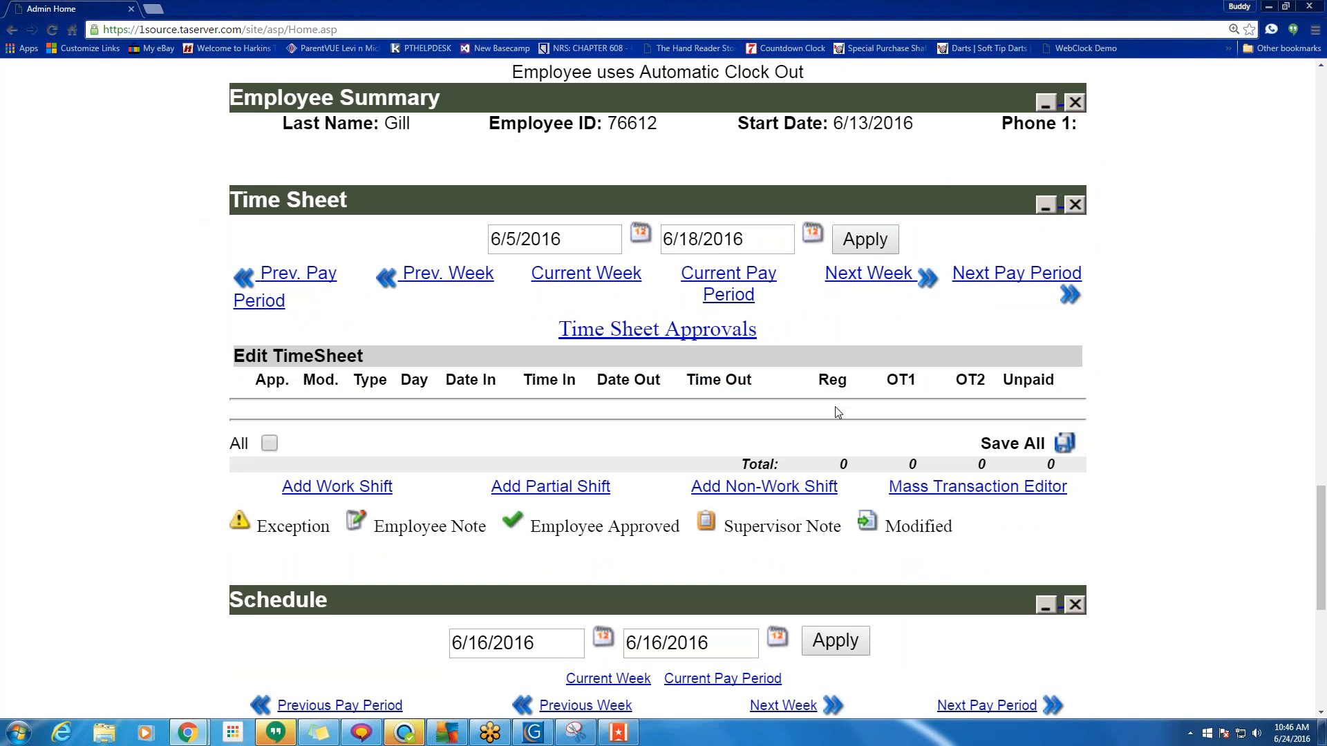
scroll(839, 412, "down", 5)
scroll(839, 413, "down", 3)
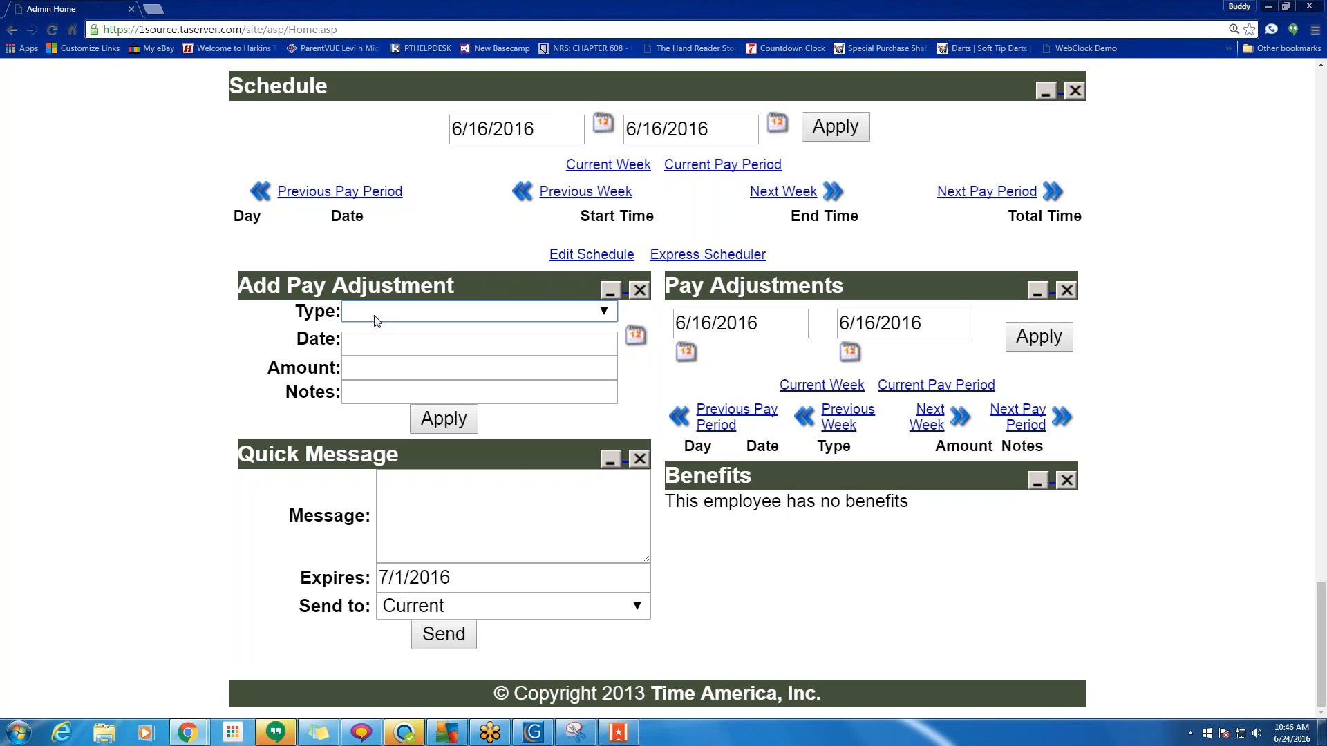
Change the Pay Adjustments end date to 6/16/2019 and apply the range.
left_click(380, 340)
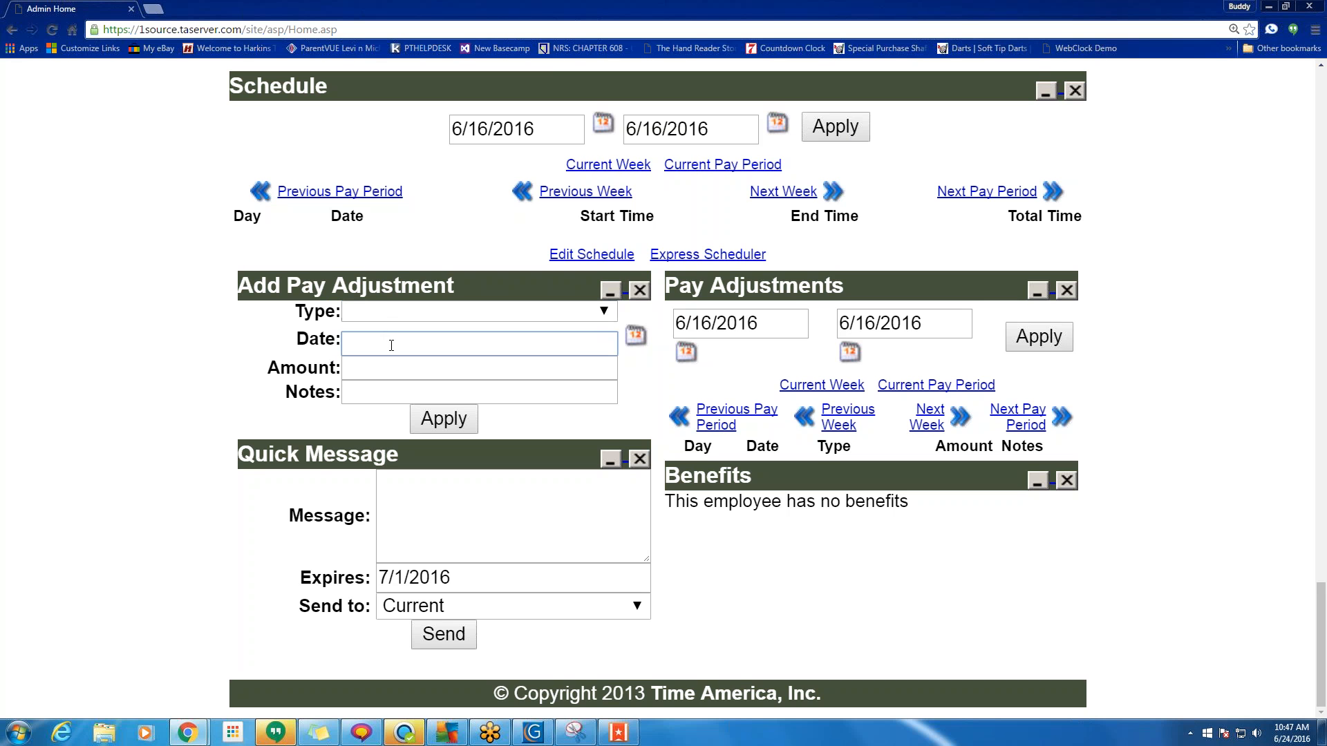
left_click(376, 344)
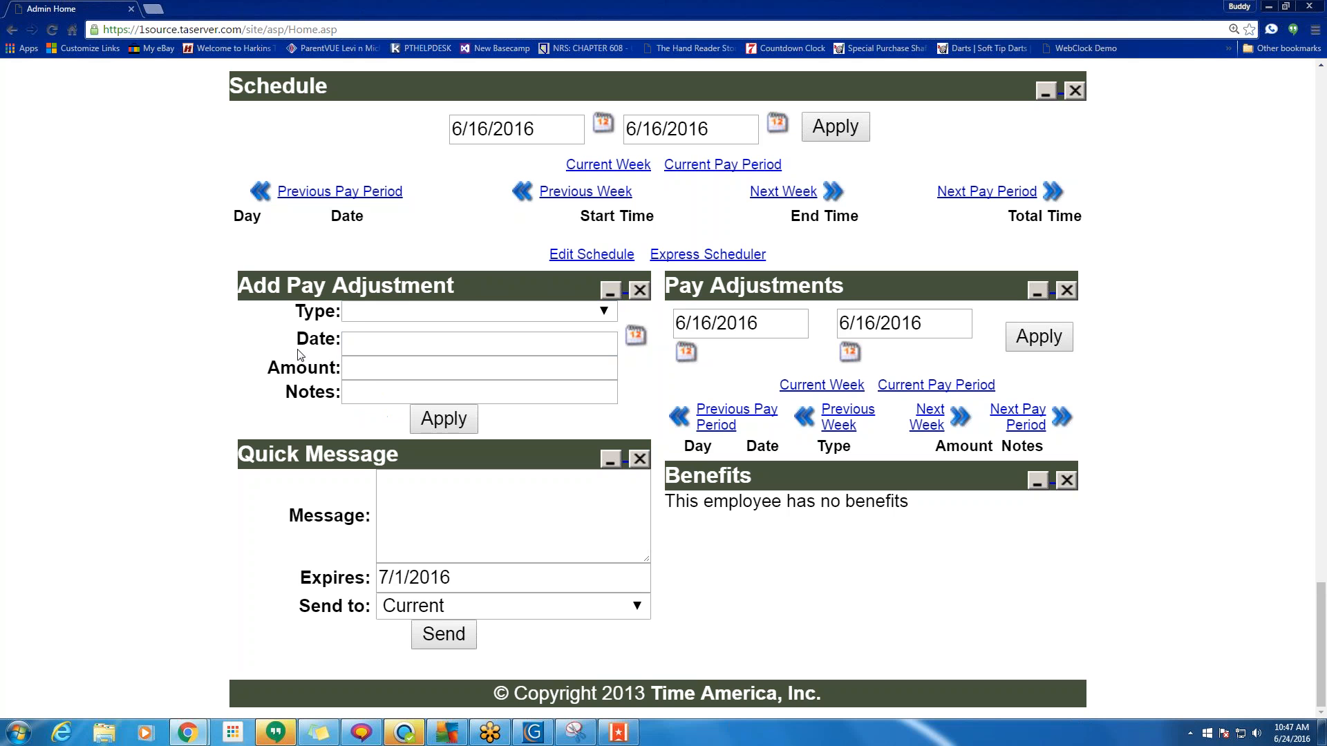
left_click(372, 374)
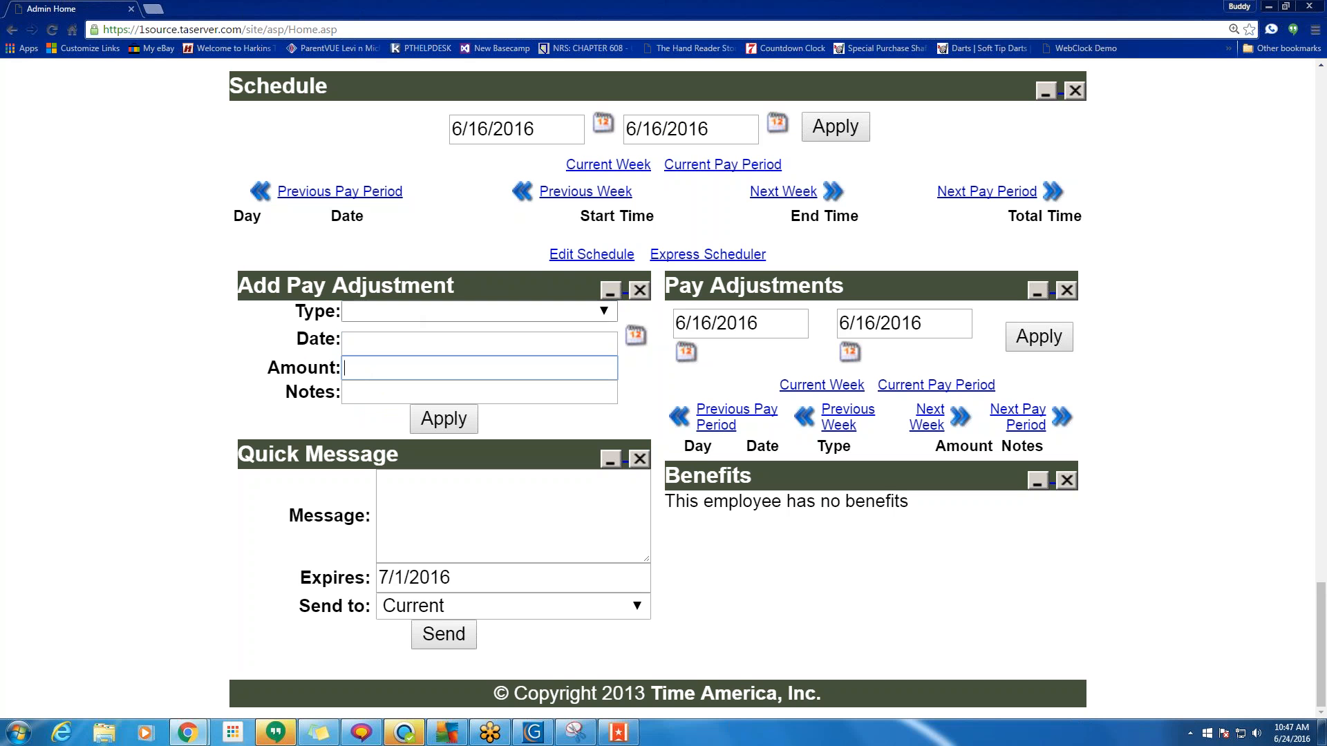
left_click(401, 394)
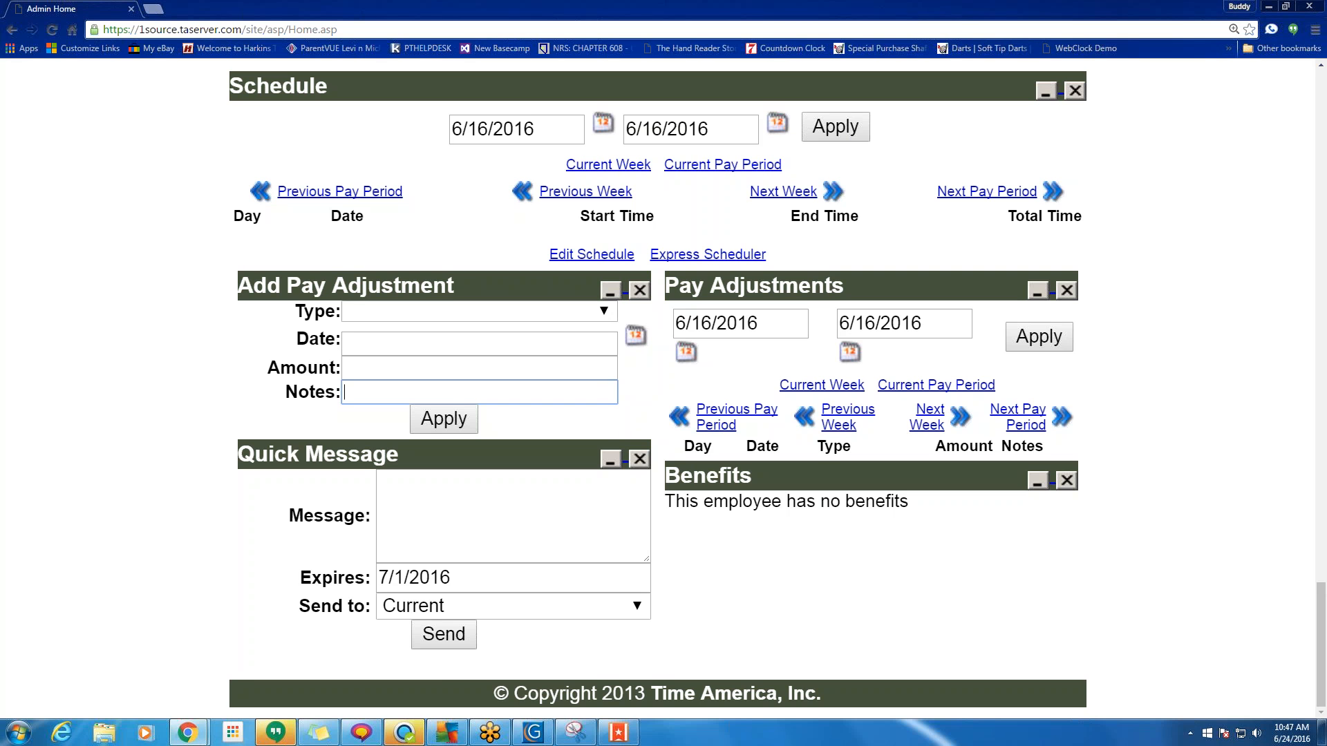
left_click(760, 322)
left_click_drag(760, 322, 747, 322)
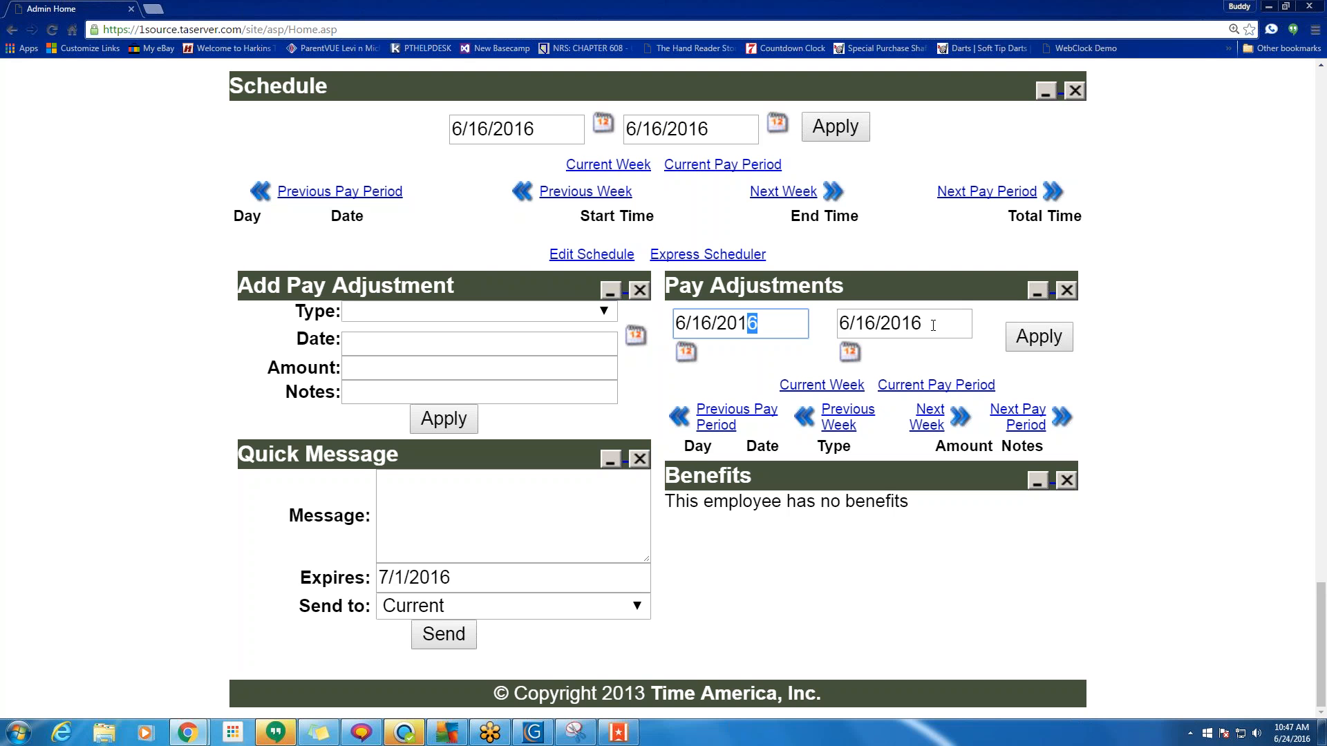
left_click_drag(926, 323, 910, 323)
type("9")
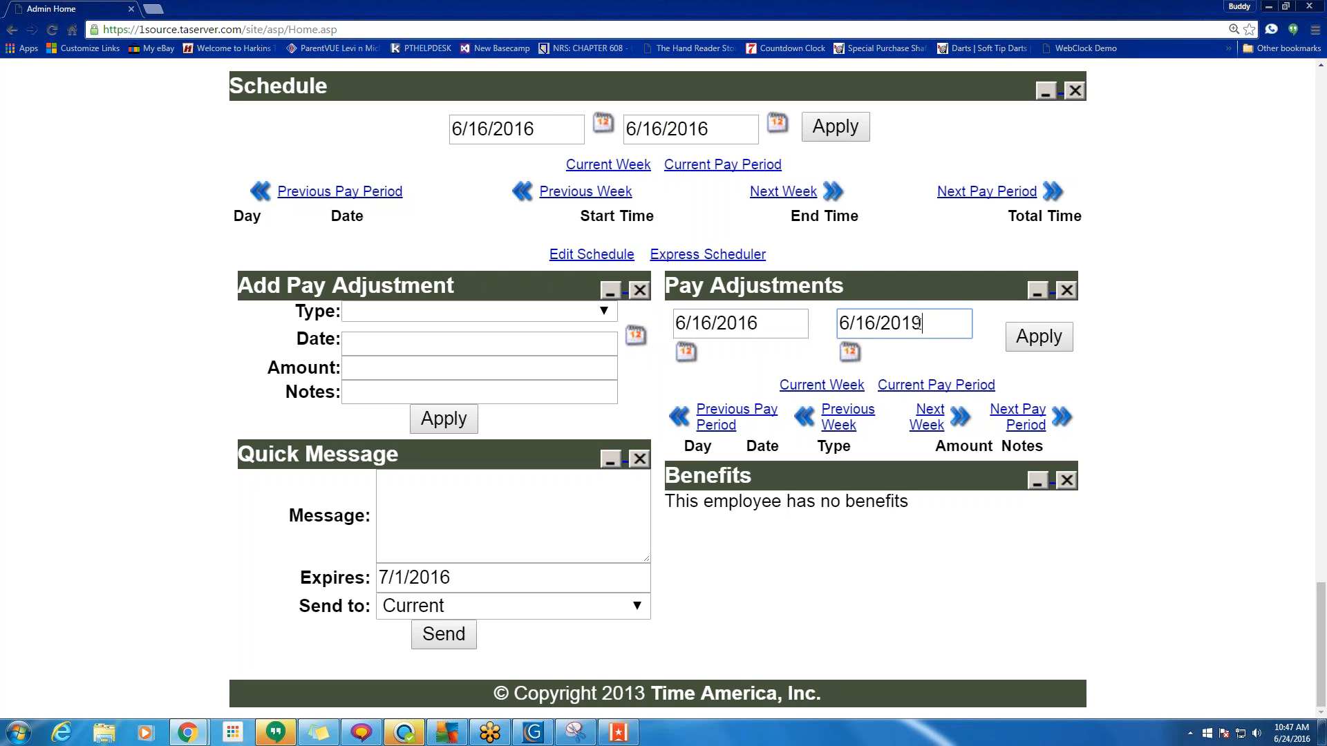
left_click(1065, 344)
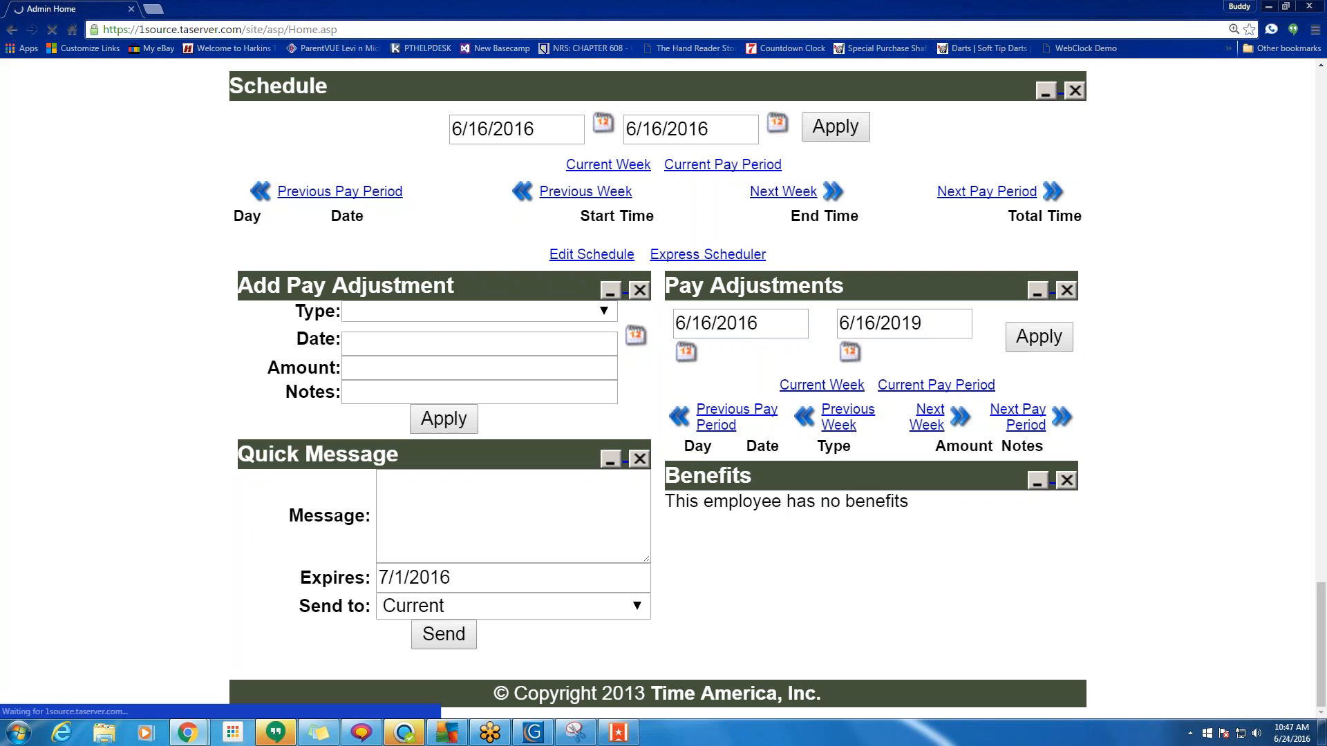
Send a quick message reading 'sdthdh' to the current employee.
left_click(466, 505)
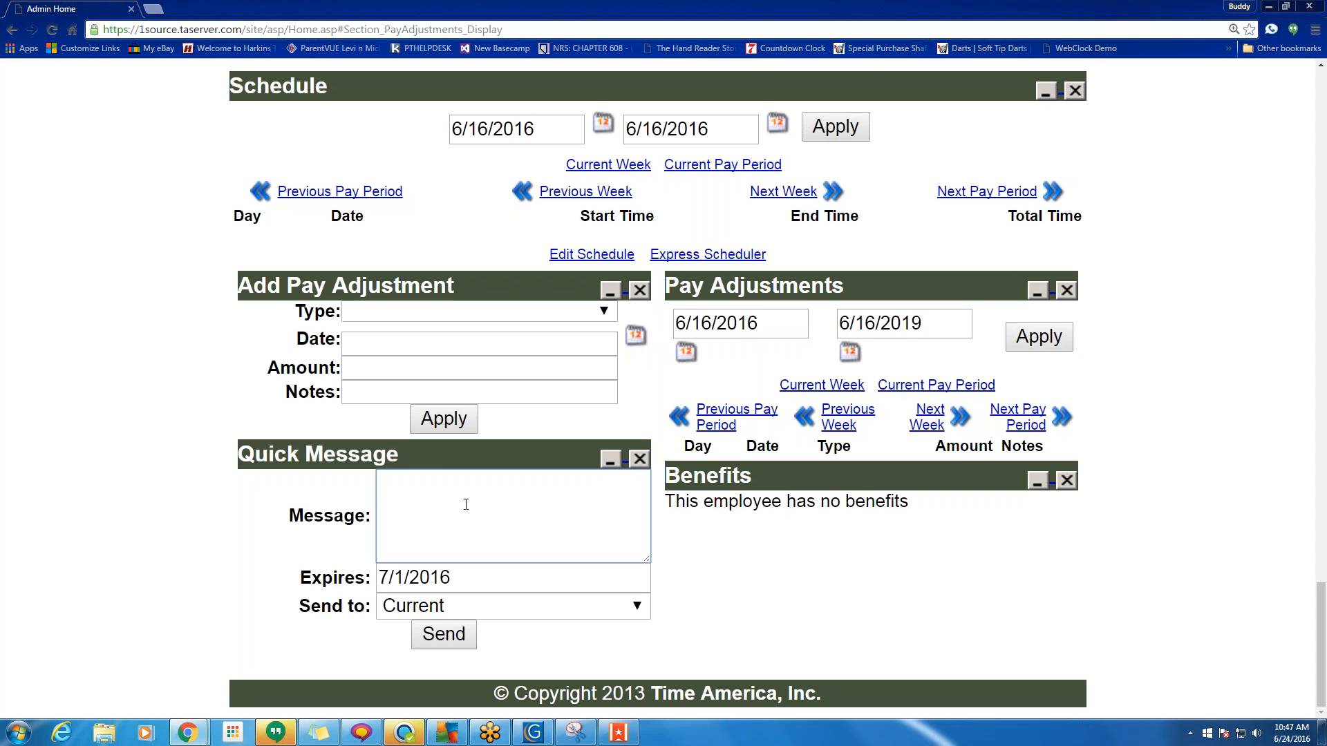
type("sdthdh")
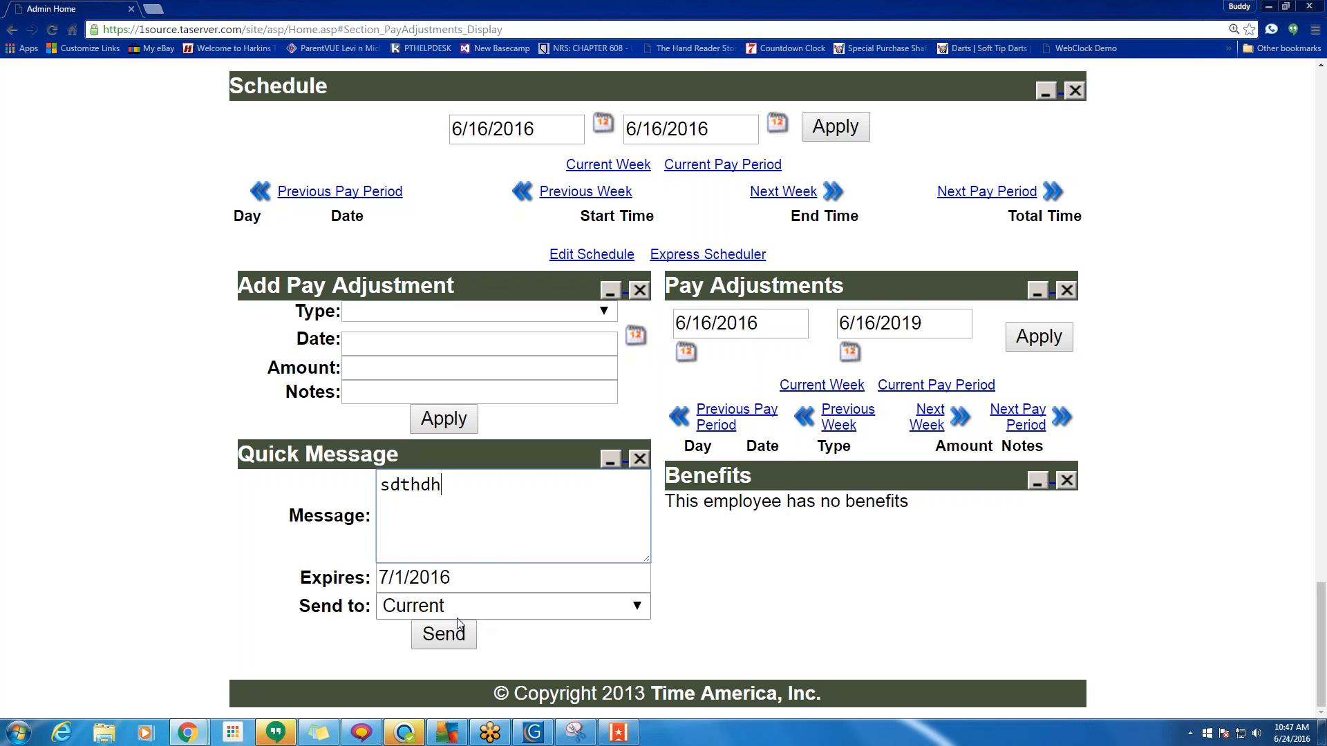
left_click(456, 629)
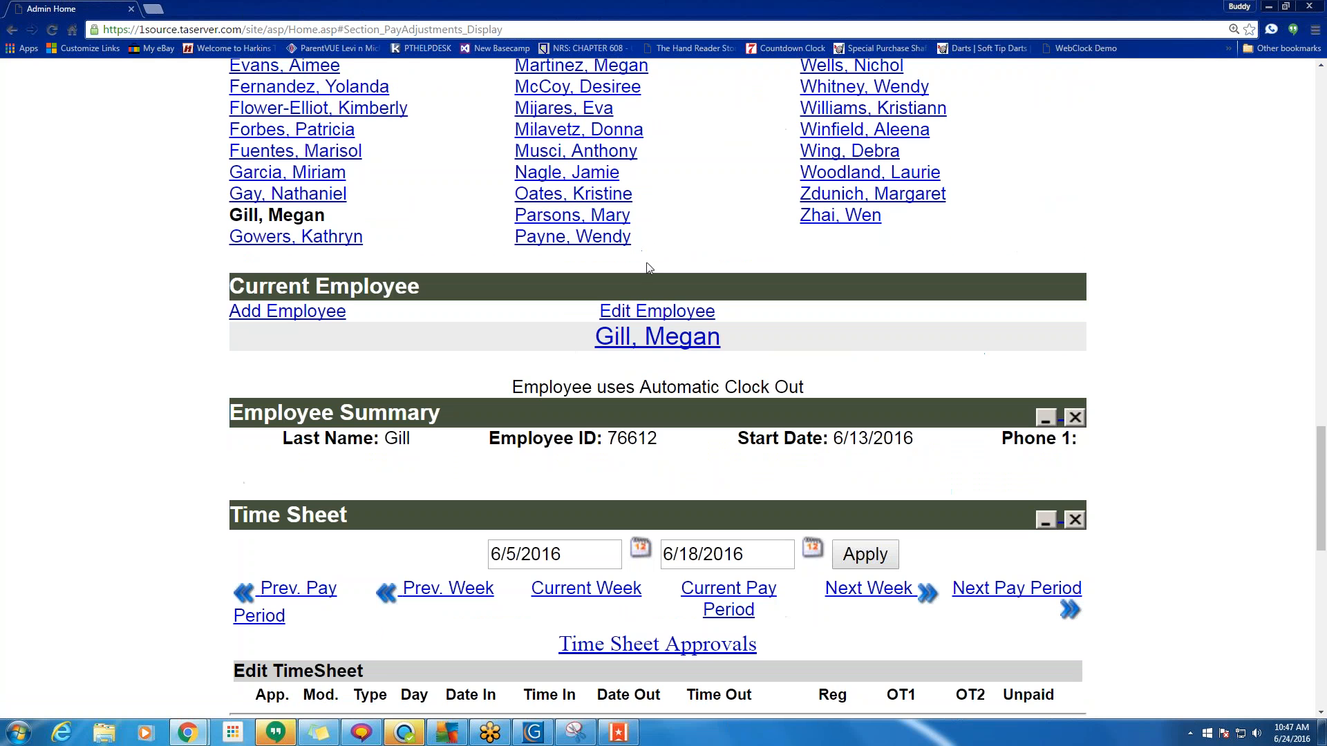
Write a quick message to Current reading 'erywrut' with a second line 'test message'.
scroll(362, 388, "up", 2)
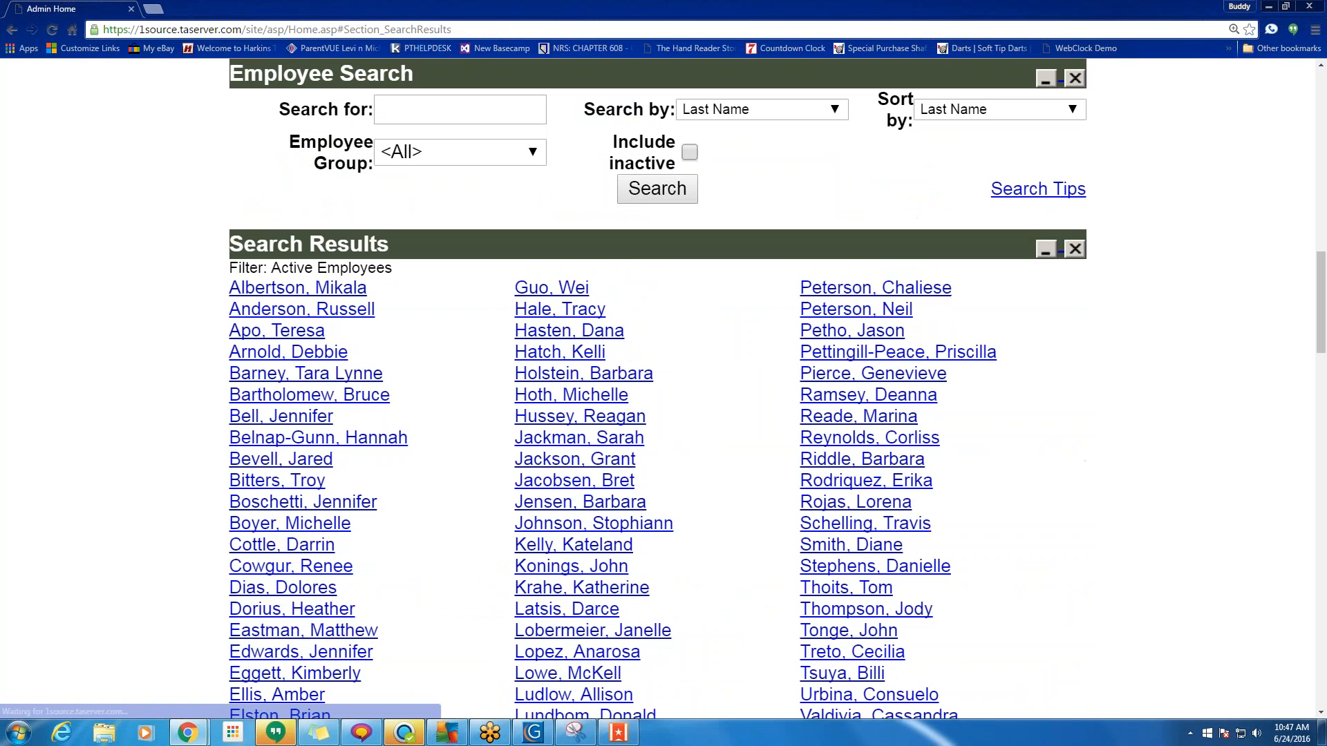
scroll(560, 579, "down", 20)
scroll(560, 580, "down", 6)
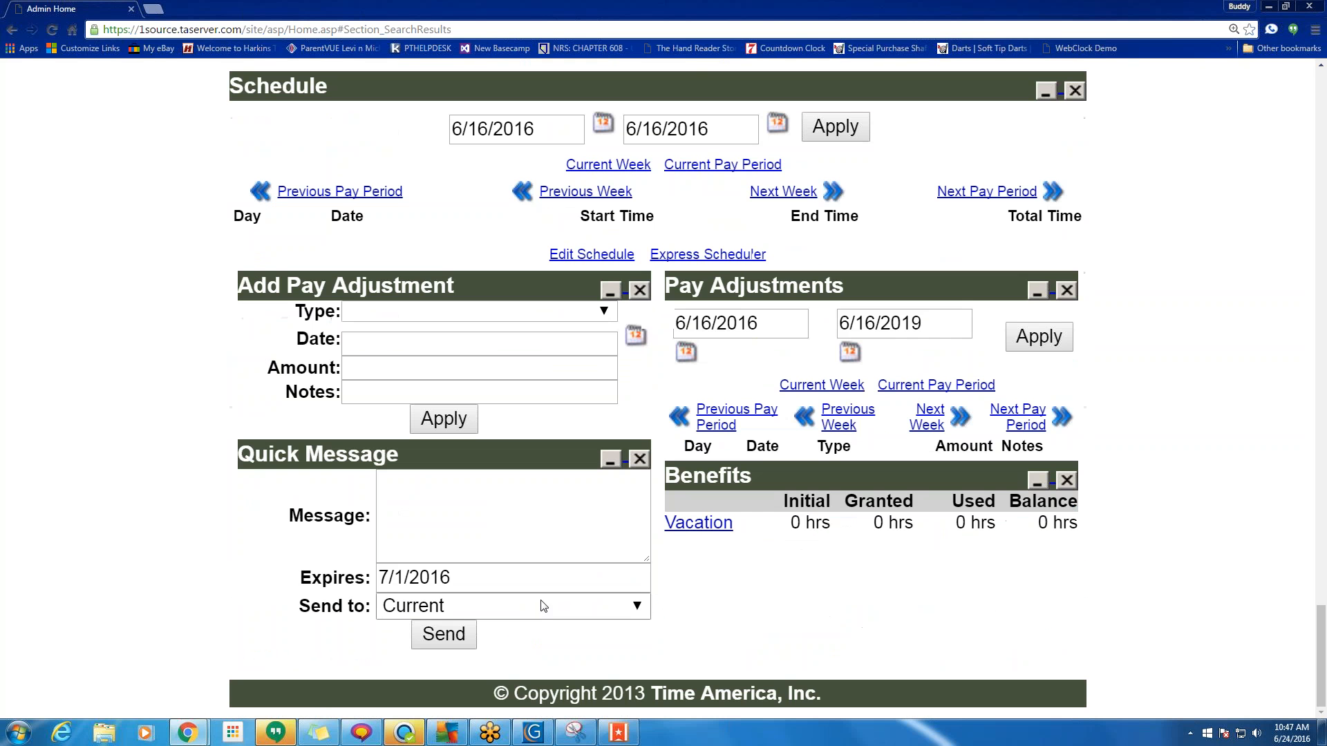
left_click(591, 608)
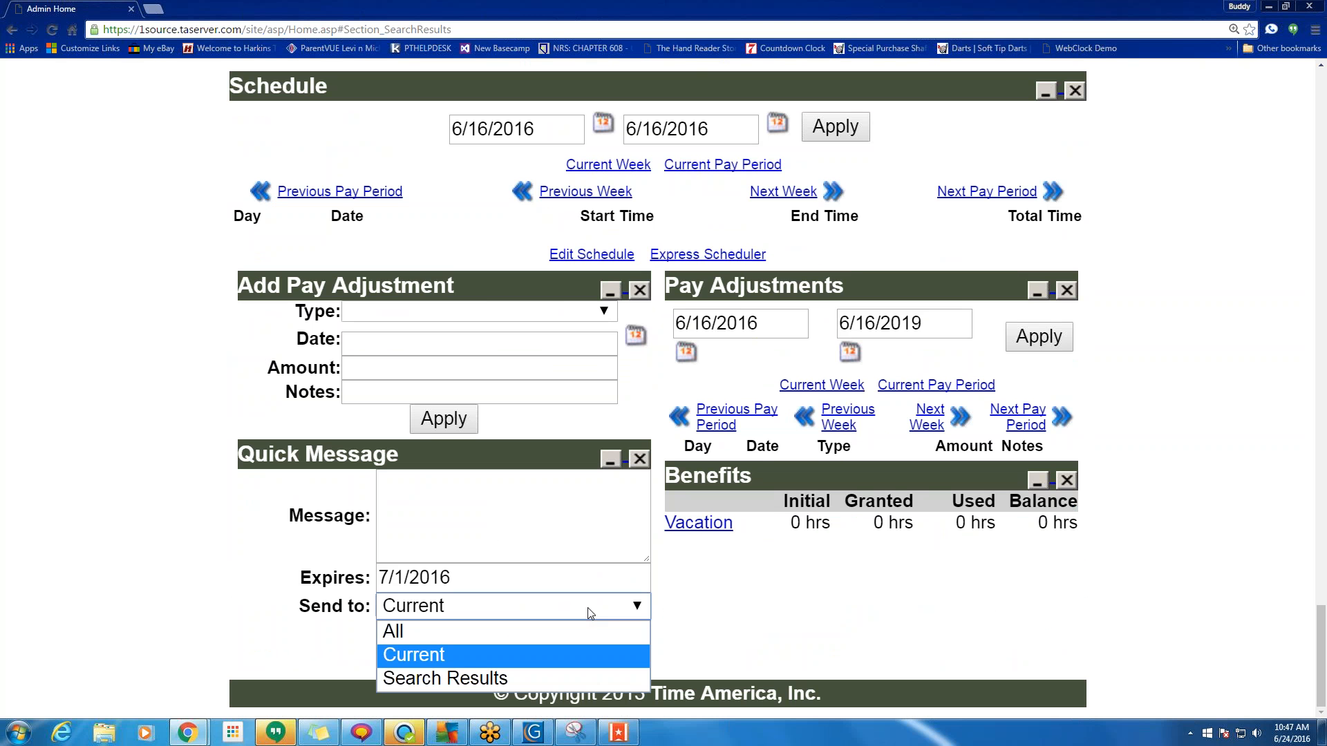
left_click(495, 654)
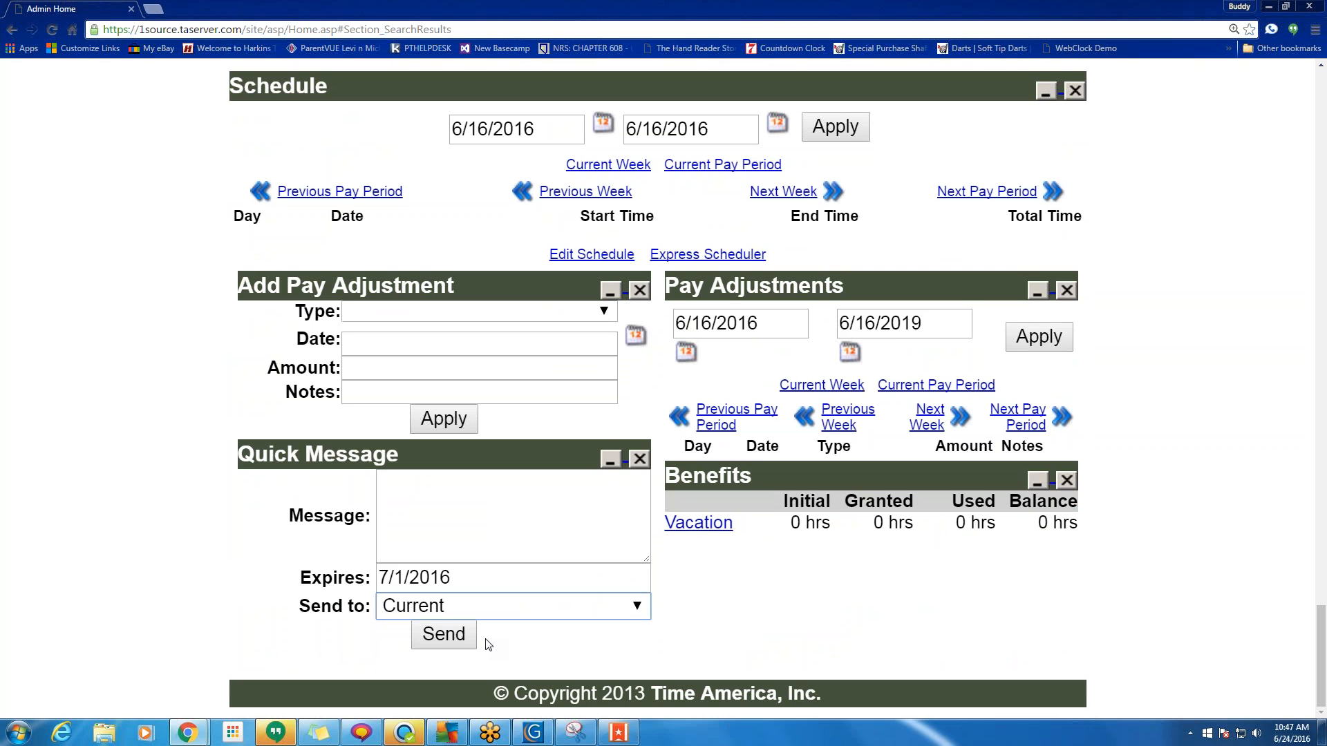
left_click(491, 489)
type("erywrut")
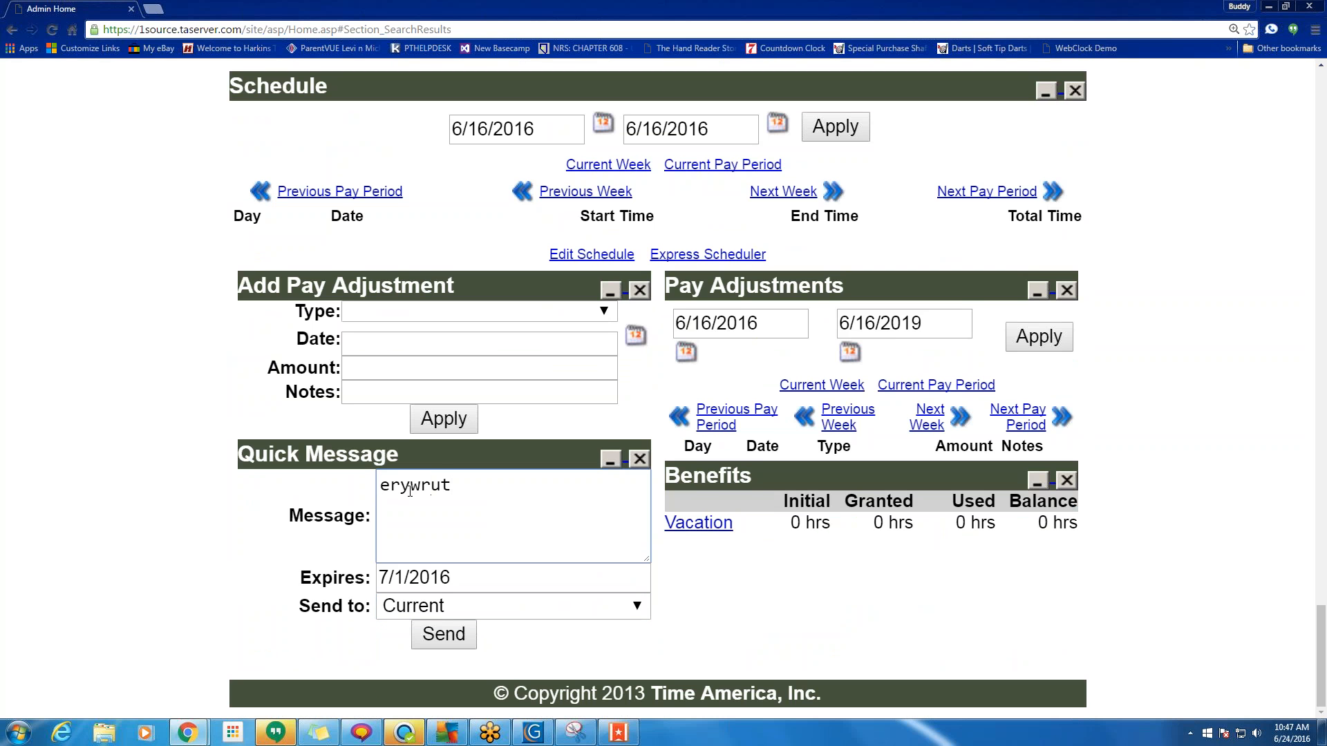
key("Return")
key("Return")
type("test")
type("message")
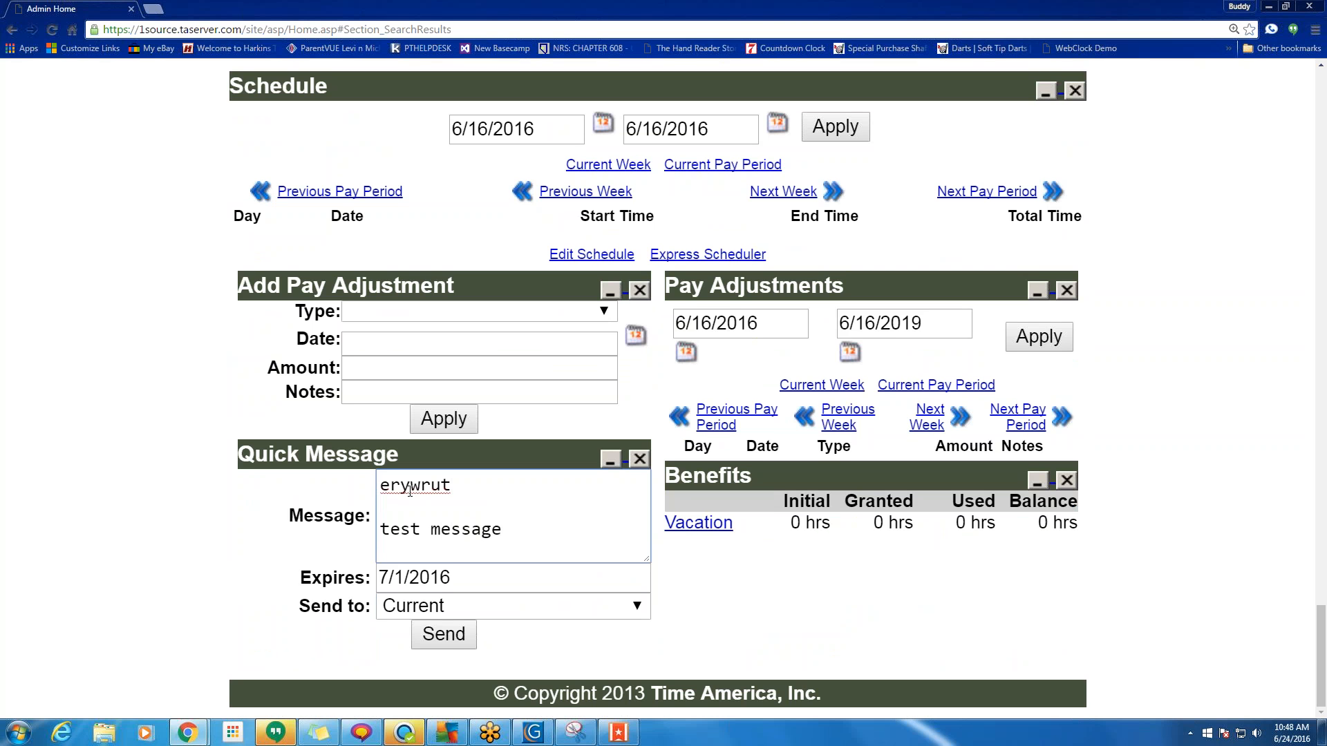
Send the quick message and acknowledge the sent confirmation.
left_click(446, 636)
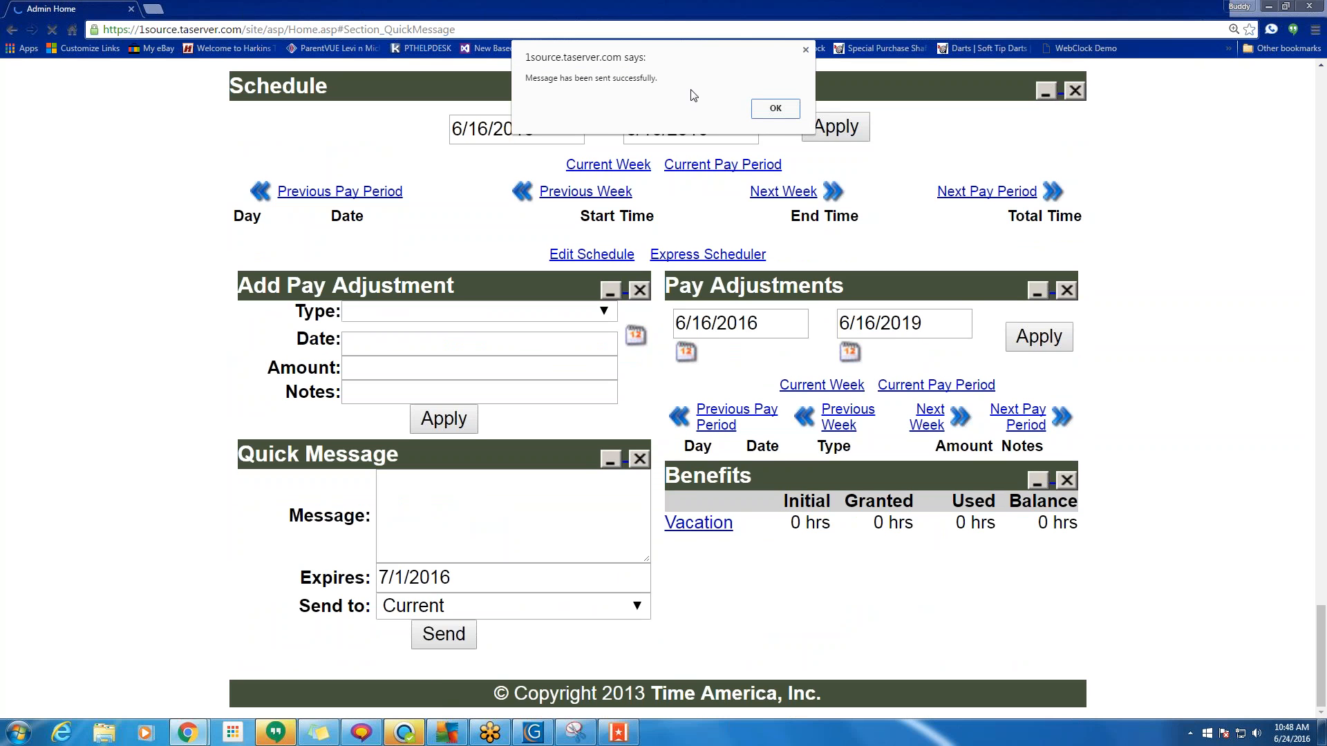
left_click(775, 107)
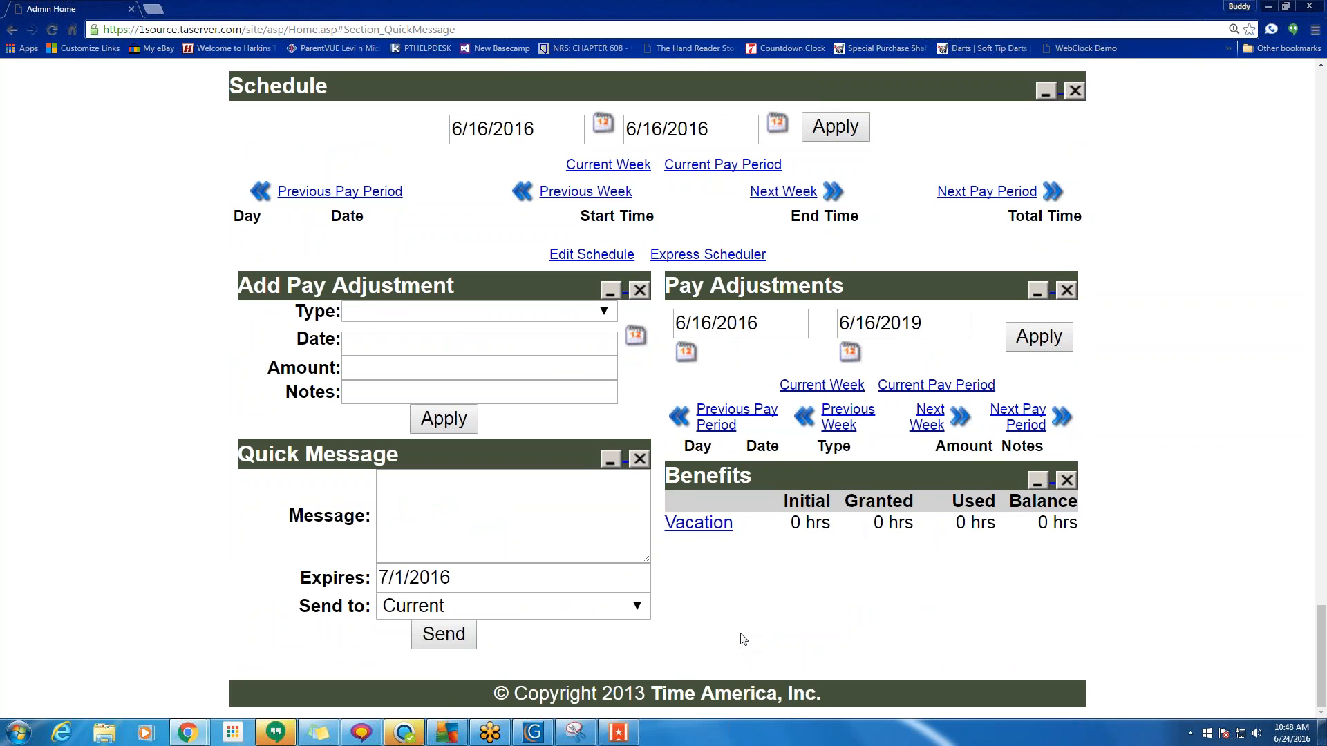
scroll(743, 640, "up", 20)
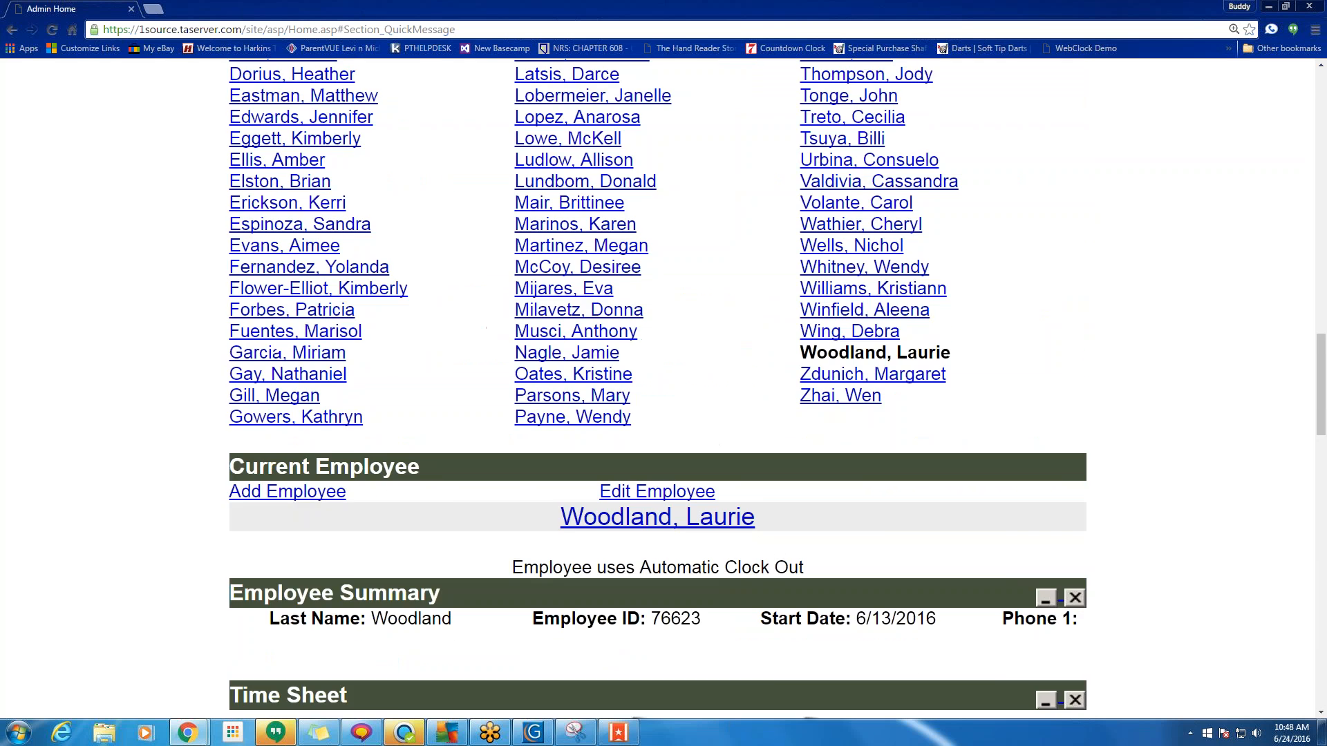
scroll(743, 639, "up", 15)
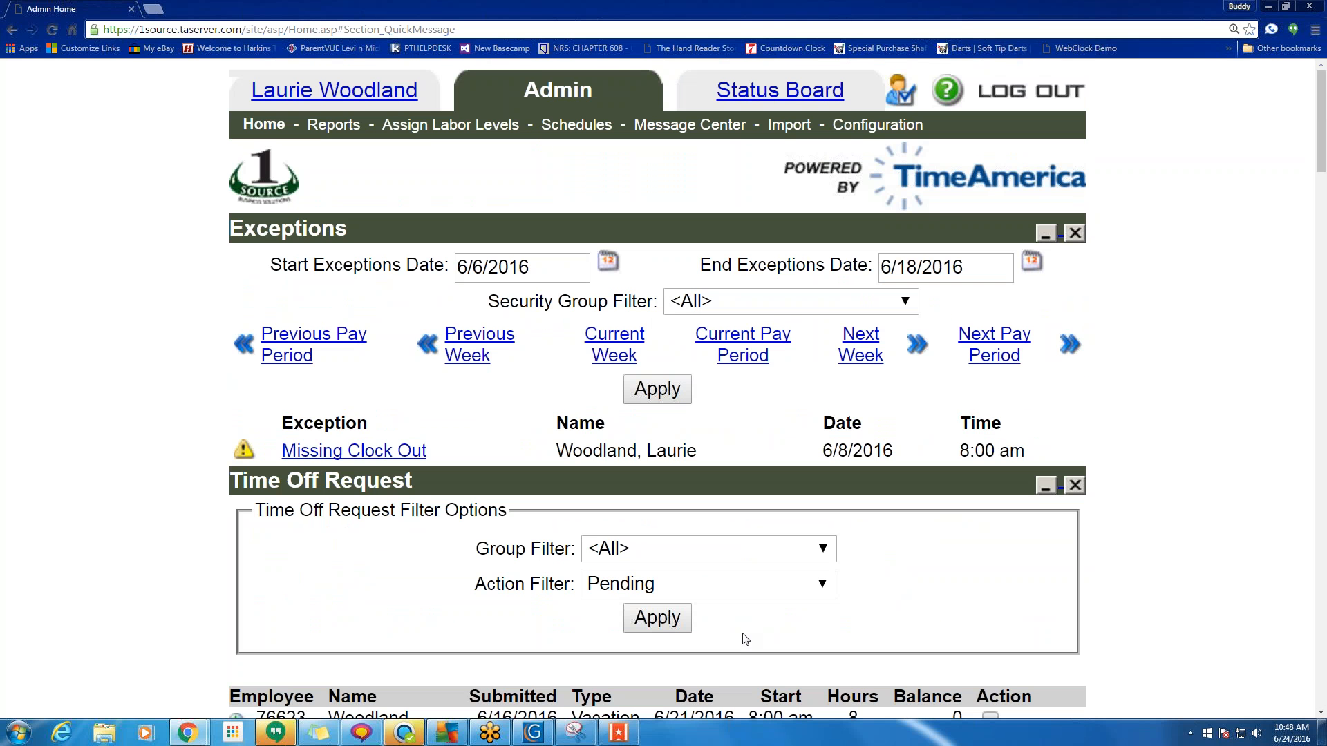
Open the employee's home page and view the received 'erywrut test message'.
left_click(311, 88)
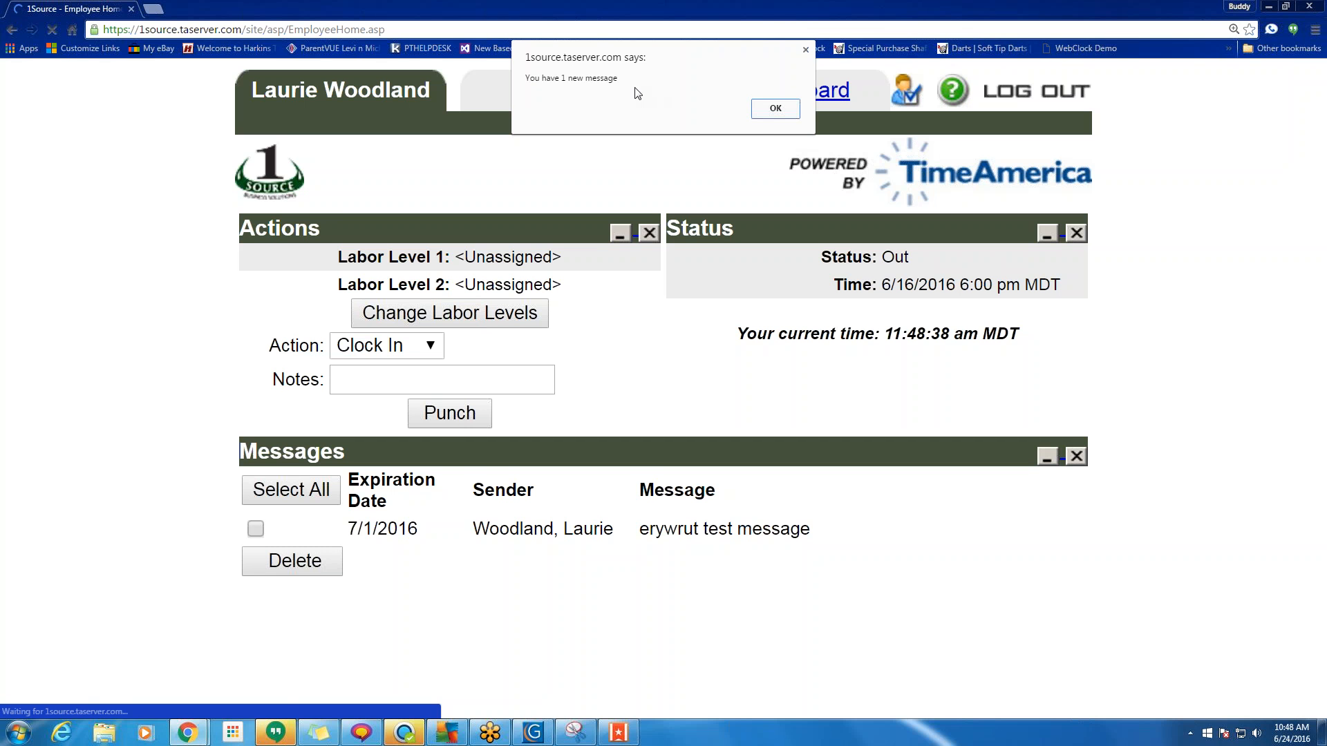
left_click(775, 110)
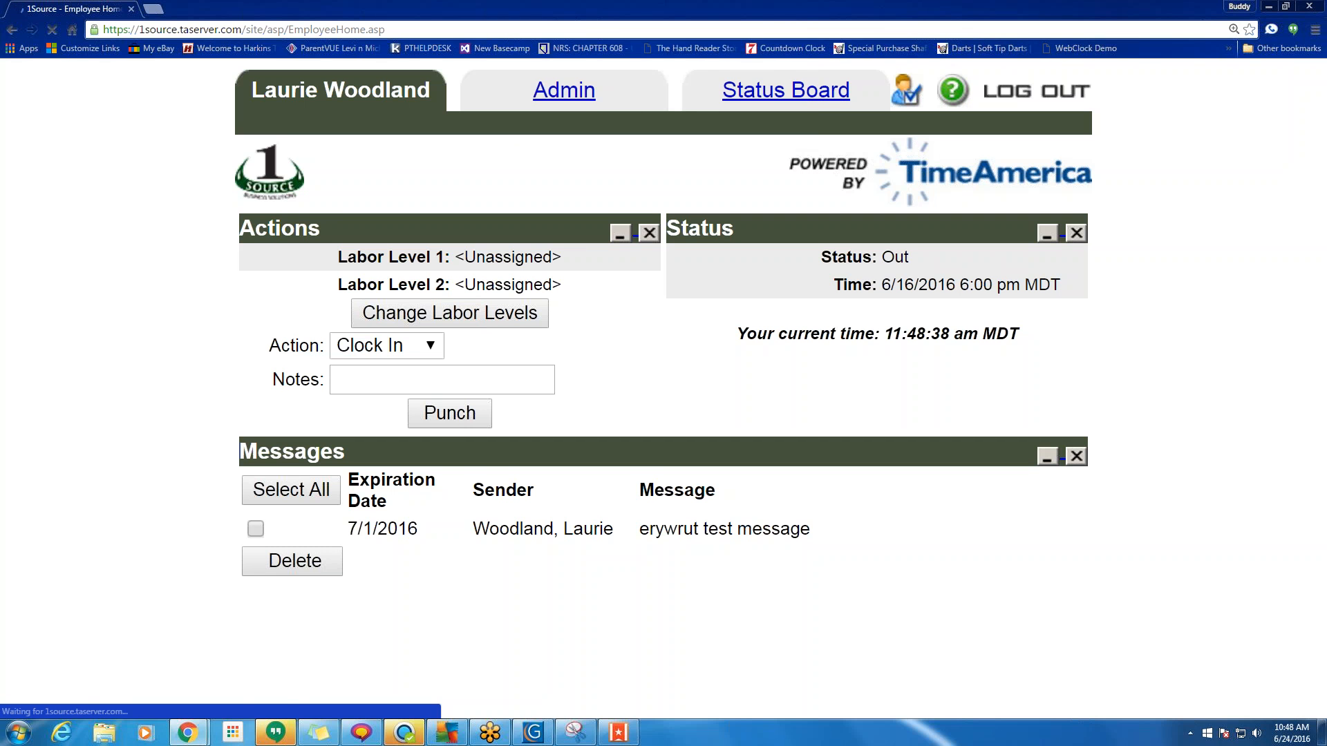
scroll(696, 247, "down", 3)
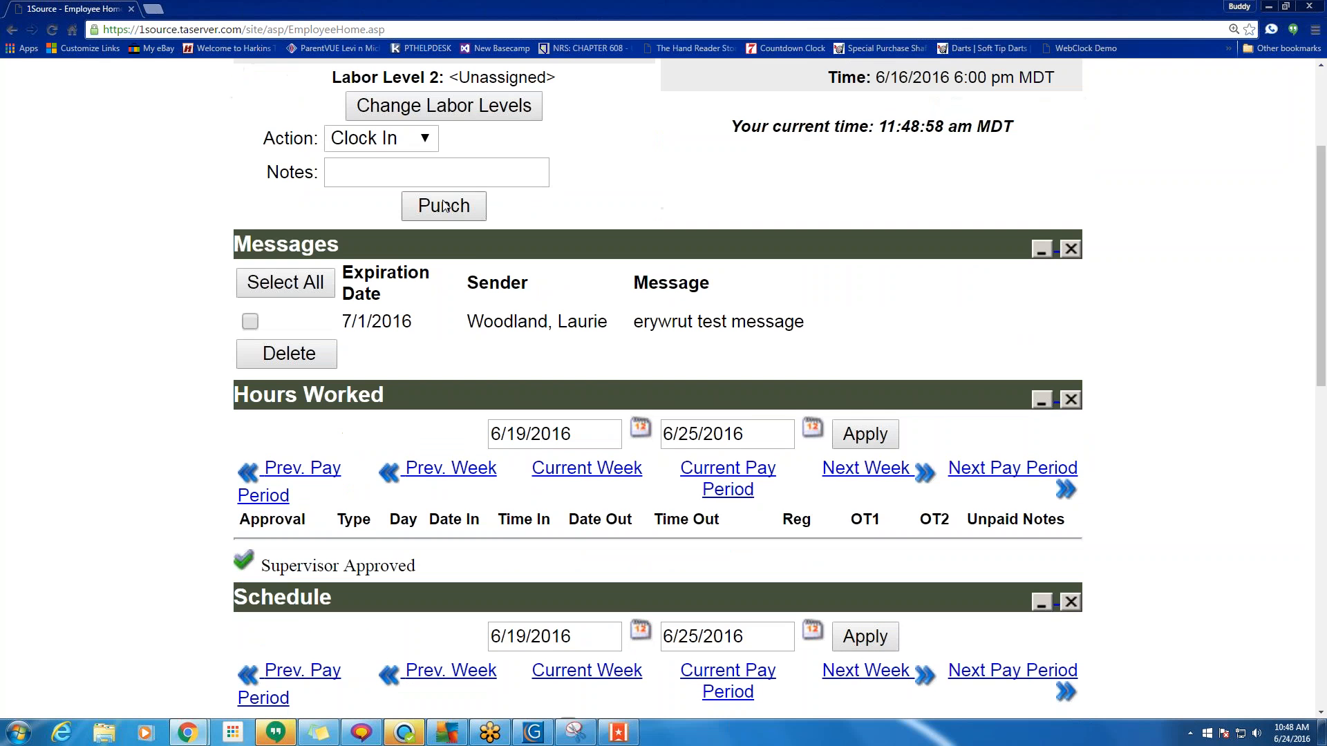
left_click_drag(835, 341, 481, 322)
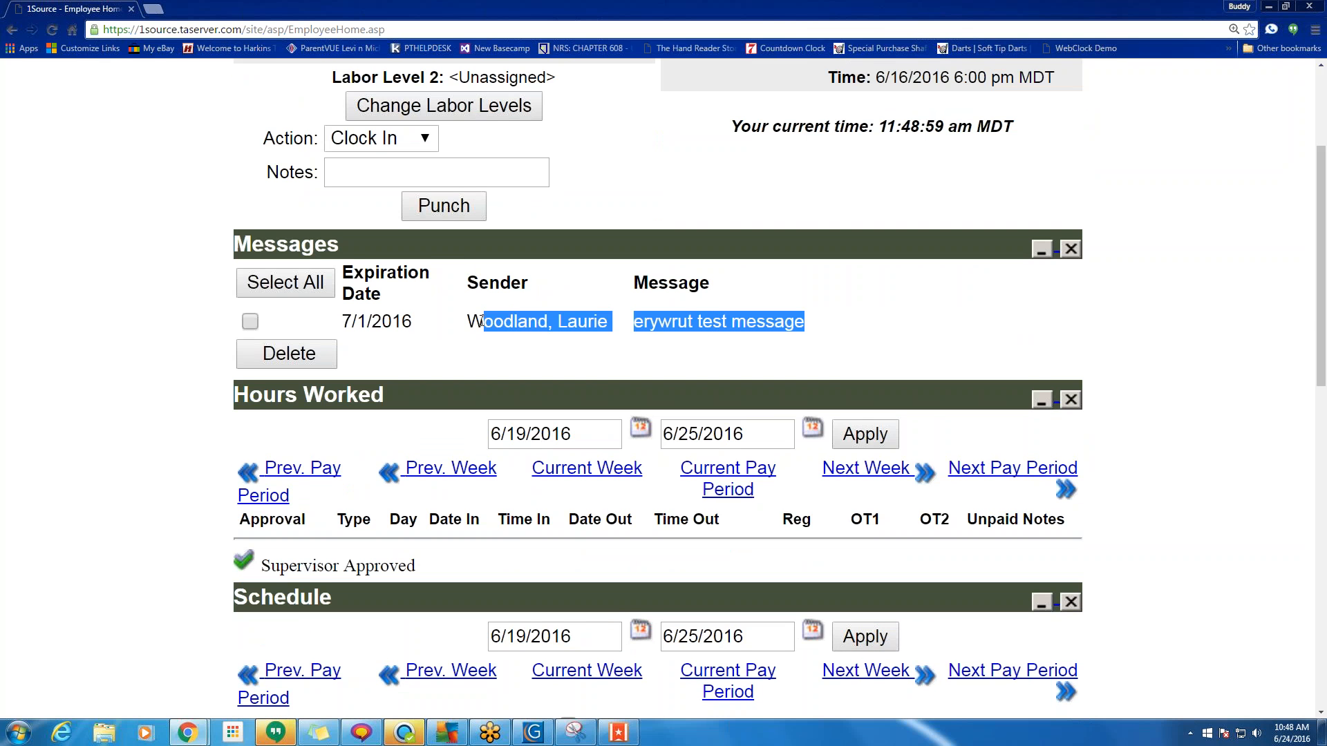
scroll(482, 322, "down", 9)
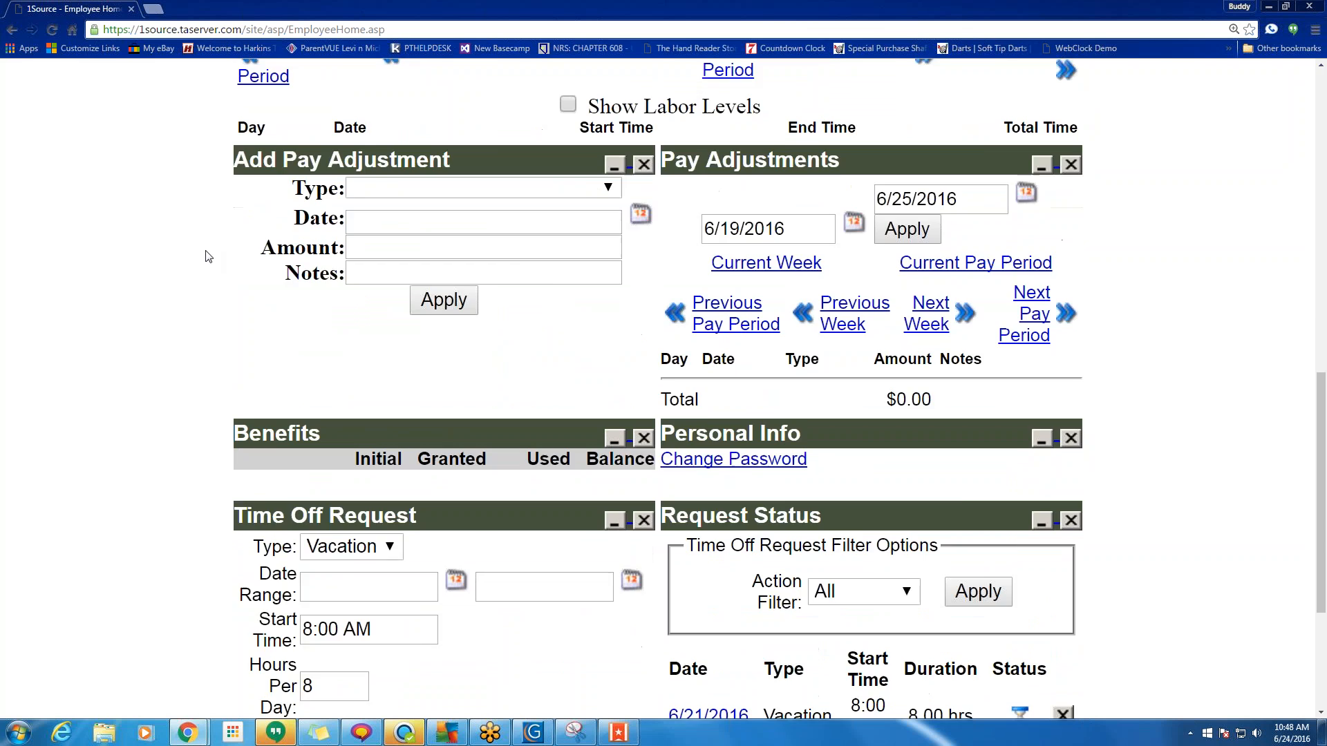
scroll(208, 255, "up", 4)
scroll(304, 322, "up", 1)
Load the previous pay period's timesheet and scroll through its hours.
left_click(304, 322)
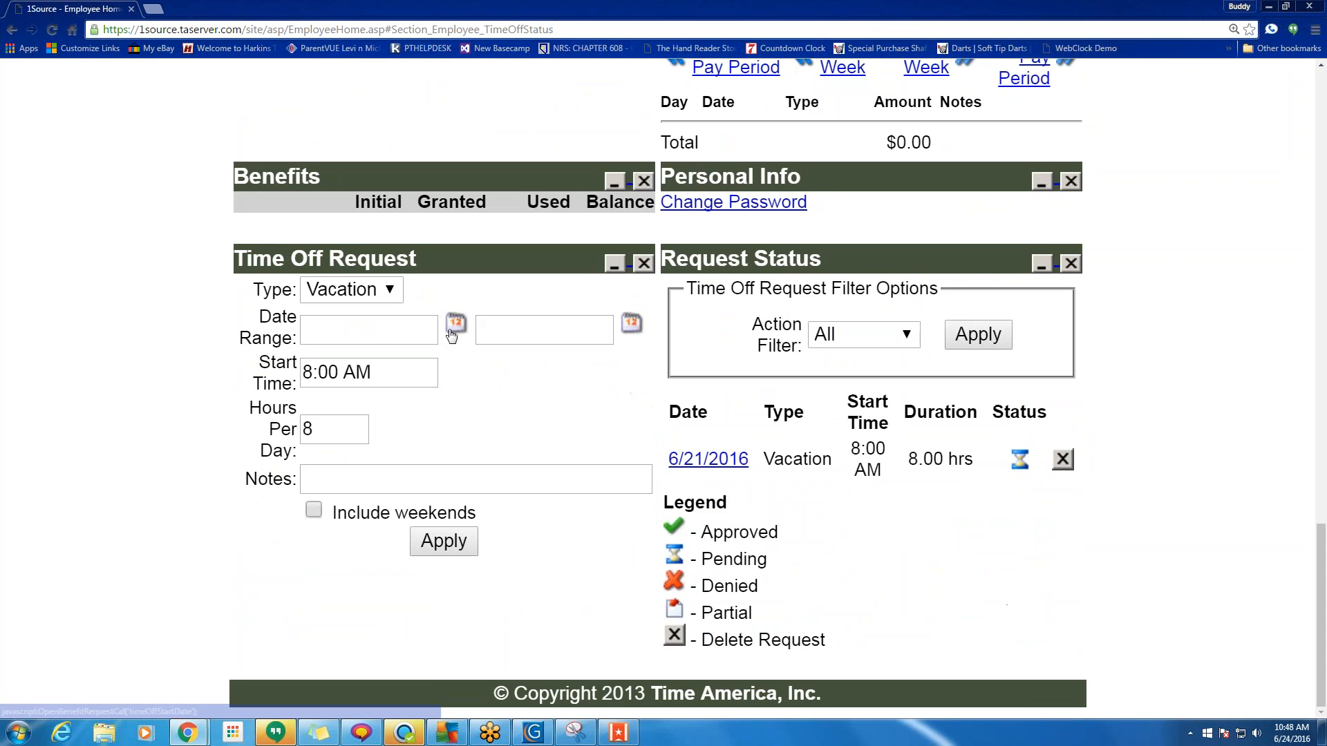
scroll(449, 332, "up", 8)
scroll(746, 366, "up", 7)
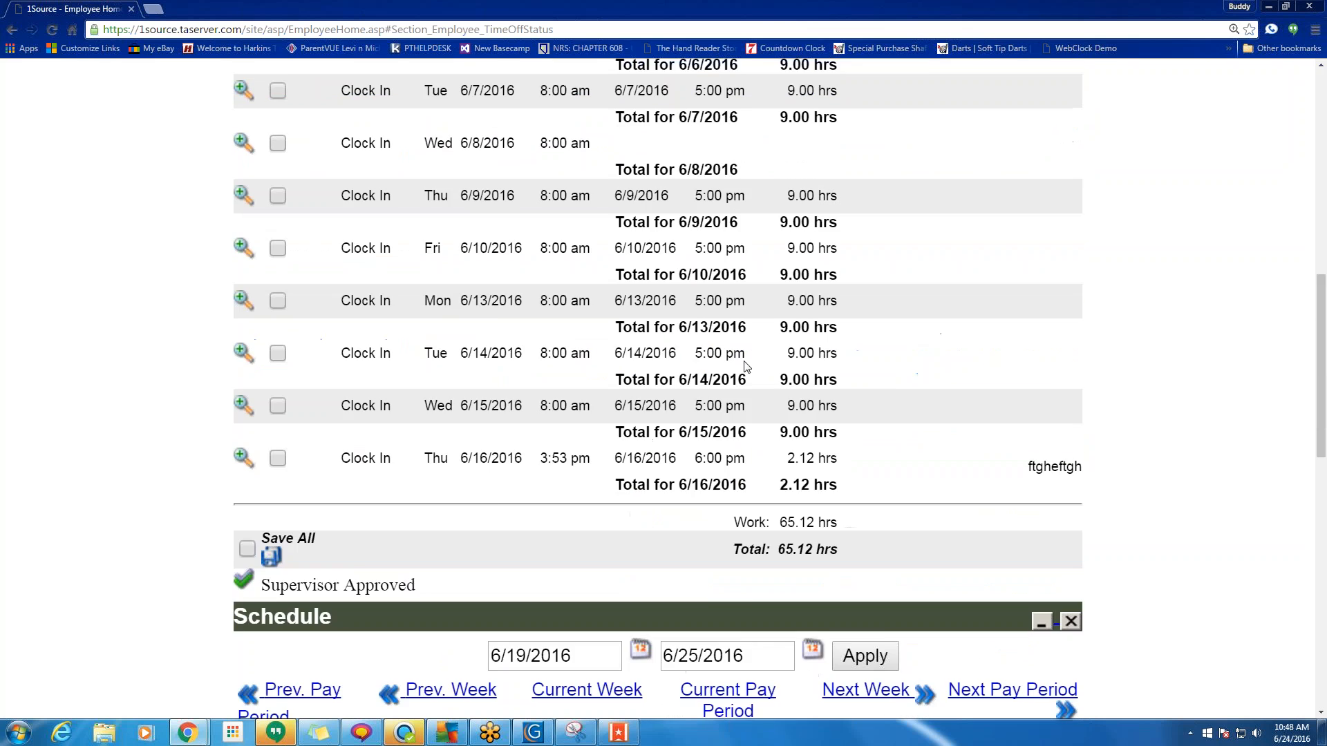
scroll(747, 366, "down", 3)
scroll(367, 133, "up", 15)
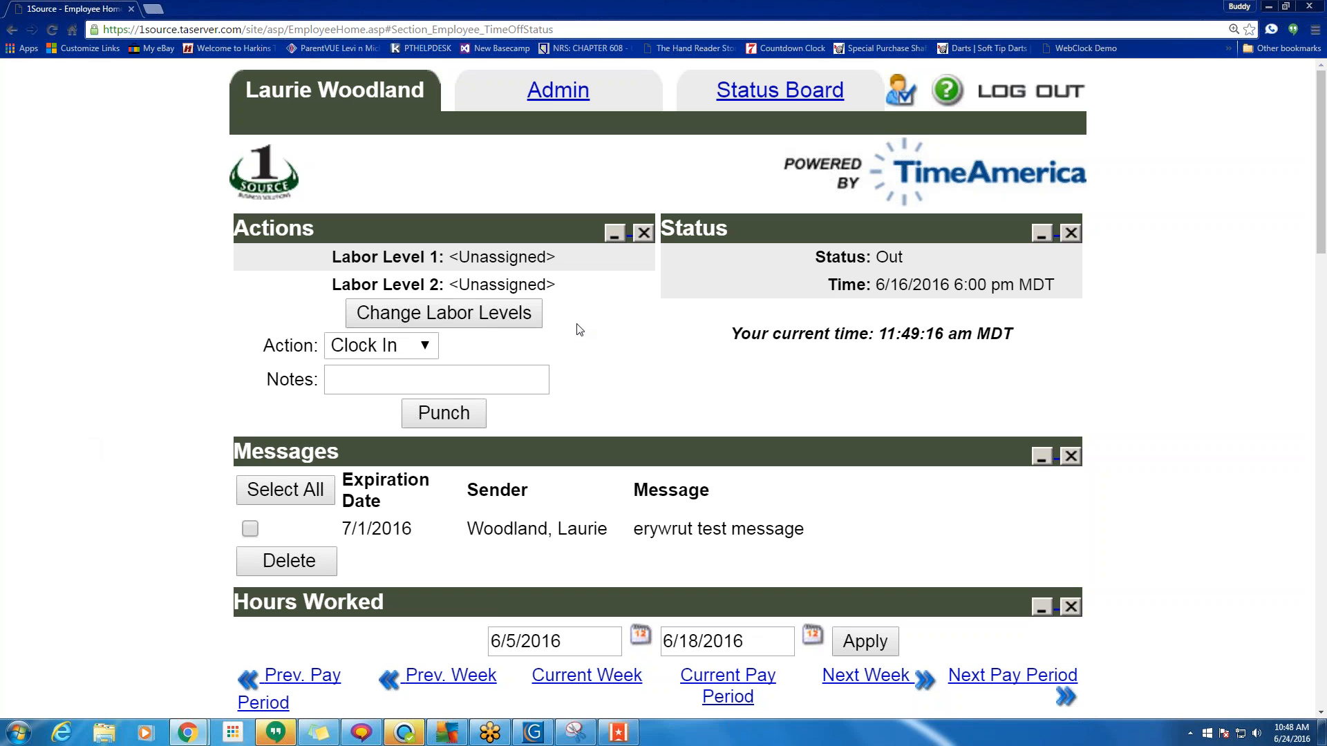
Choose Clock Out as the punch action and review Hours Worked for 6/5–6/18/2016.
left_click(388, 345)
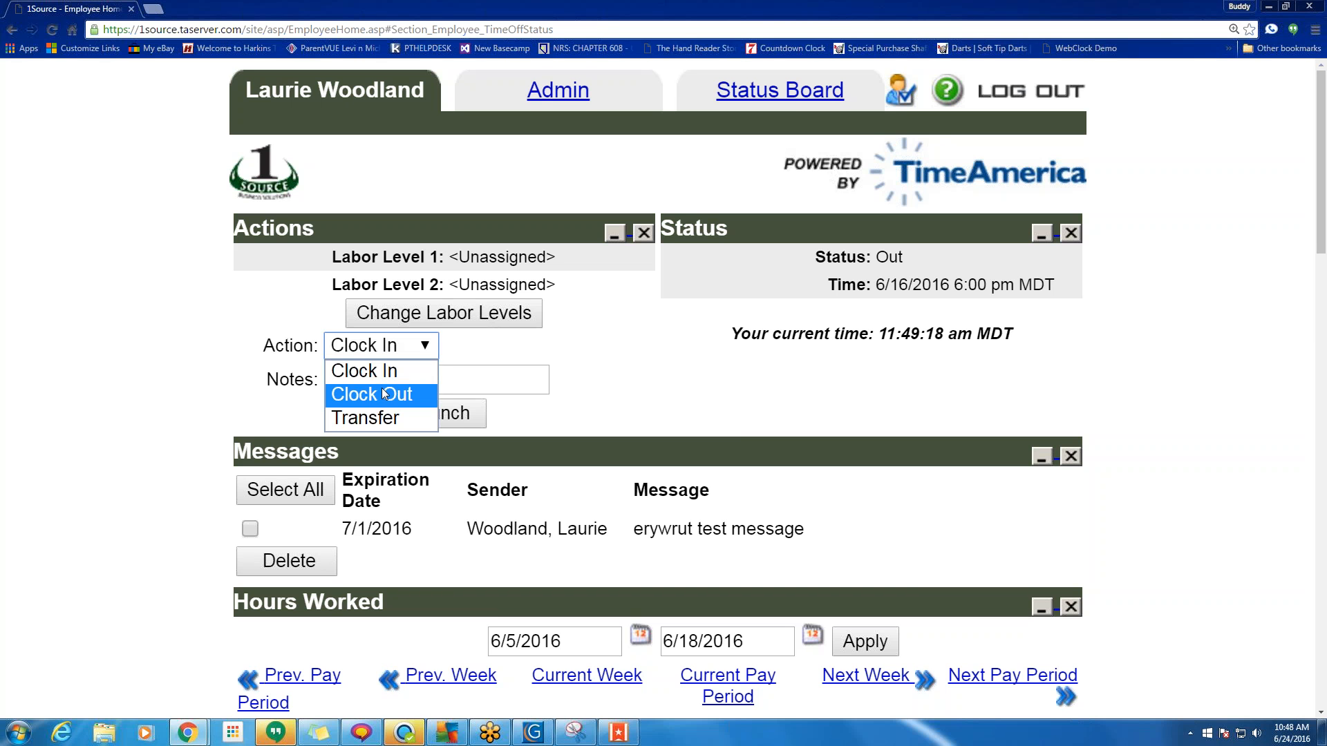
left_click(397, 346)
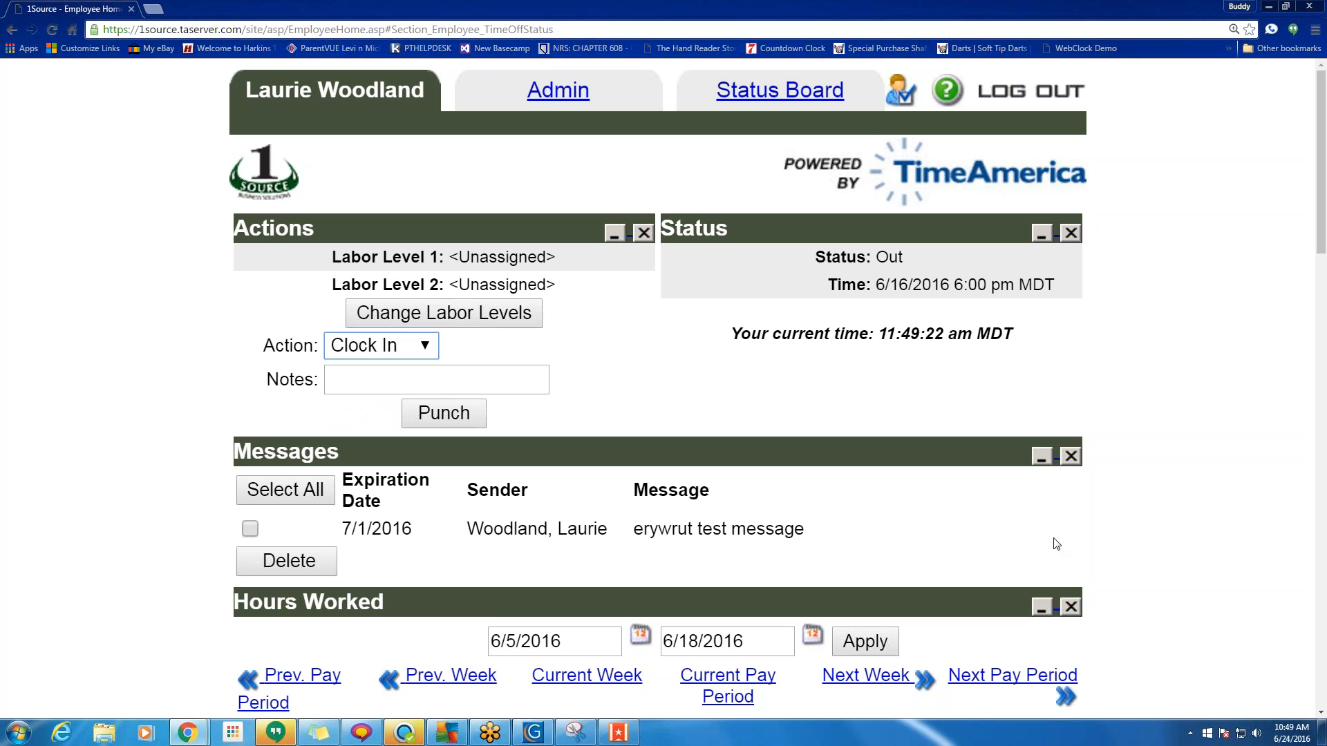
left_click(377, 346)
left_click(371, 394)
scroll(689, 387, "down", 4)
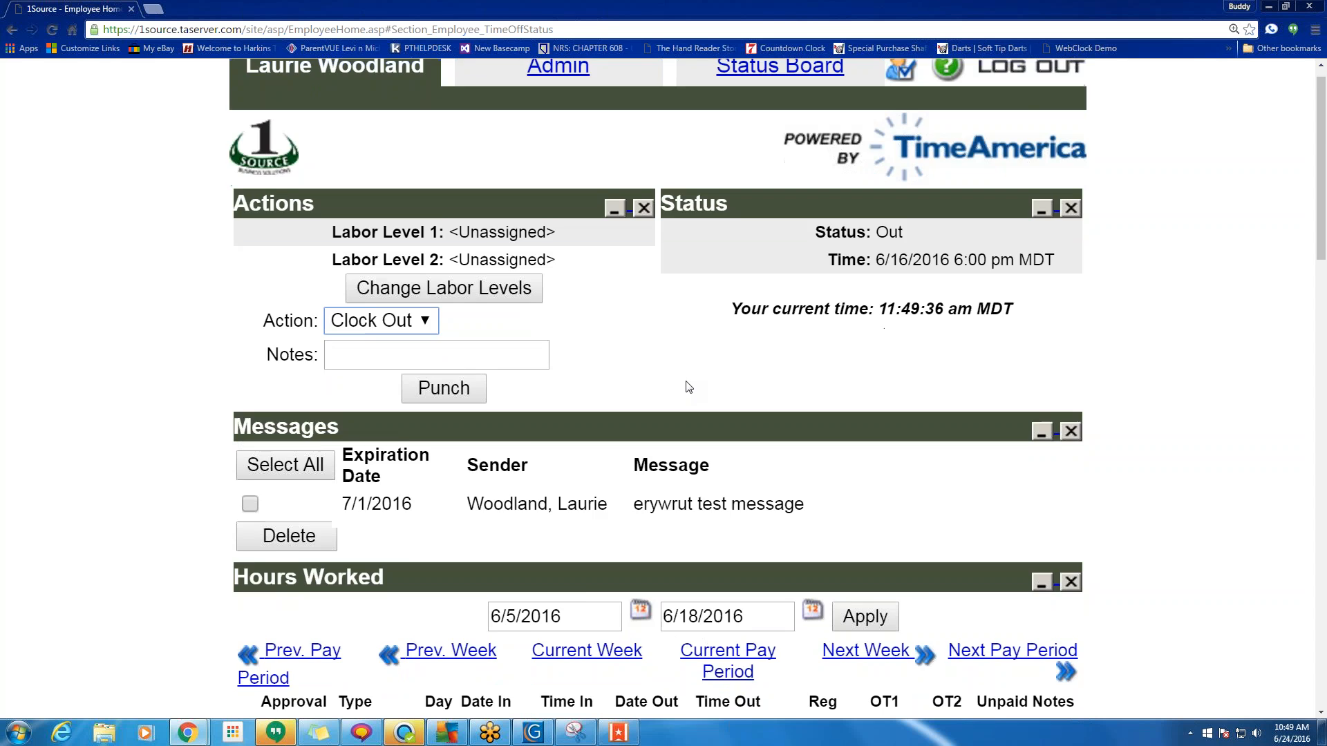
left_click_drag(888, 284, 401, 252)
scroll(833, 335, "down", 4)
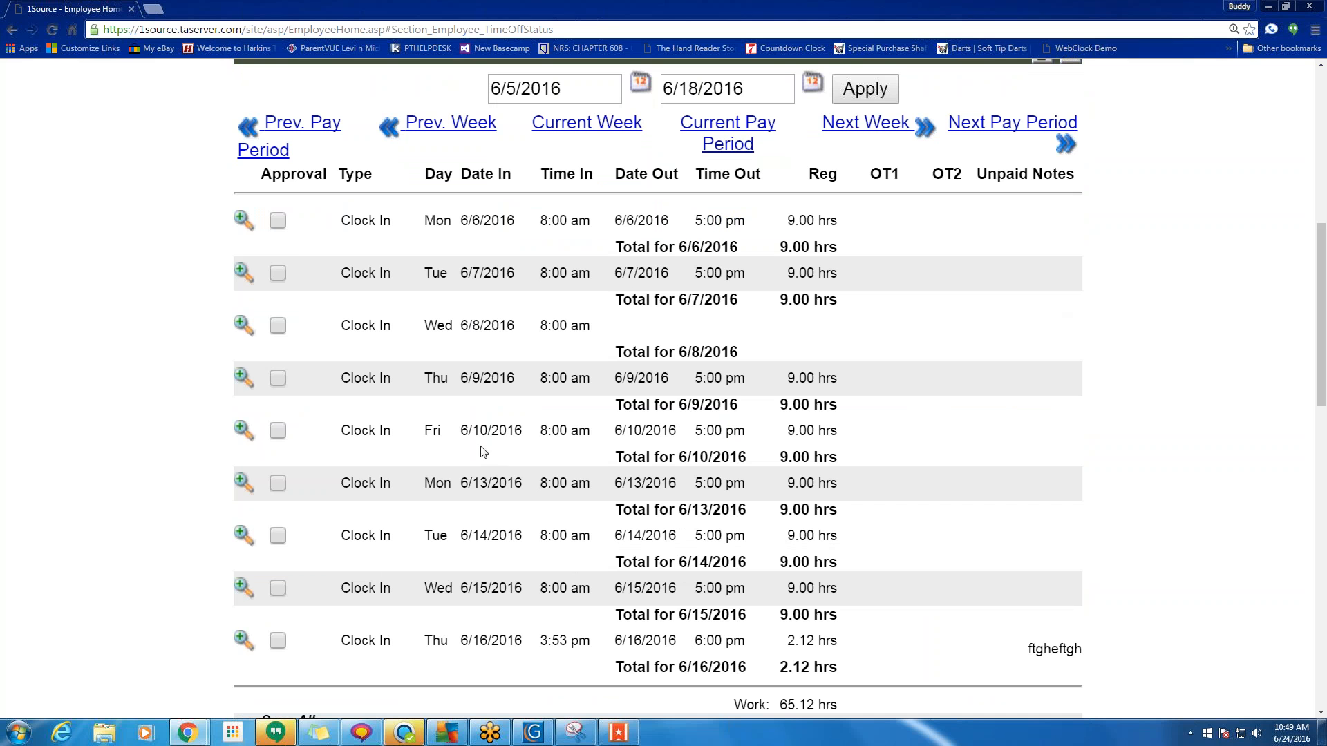
Approve the 6/6 and 6/7 entries, approve all remaining entries through 6/16/2016, and save.
left_click(278, 221)
left_click(277, 274)
scroll(278, 364, "down", 4)
left_click(247, 455)
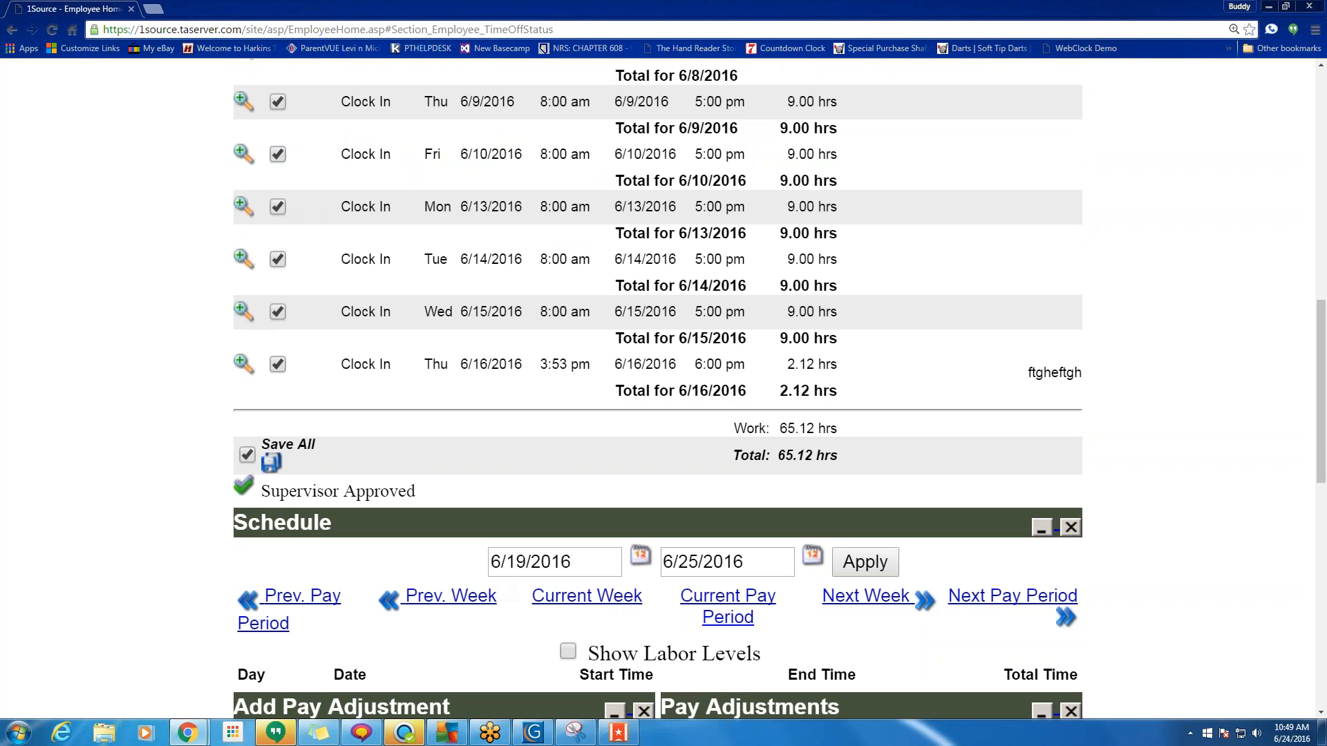
left_click(273, 463)
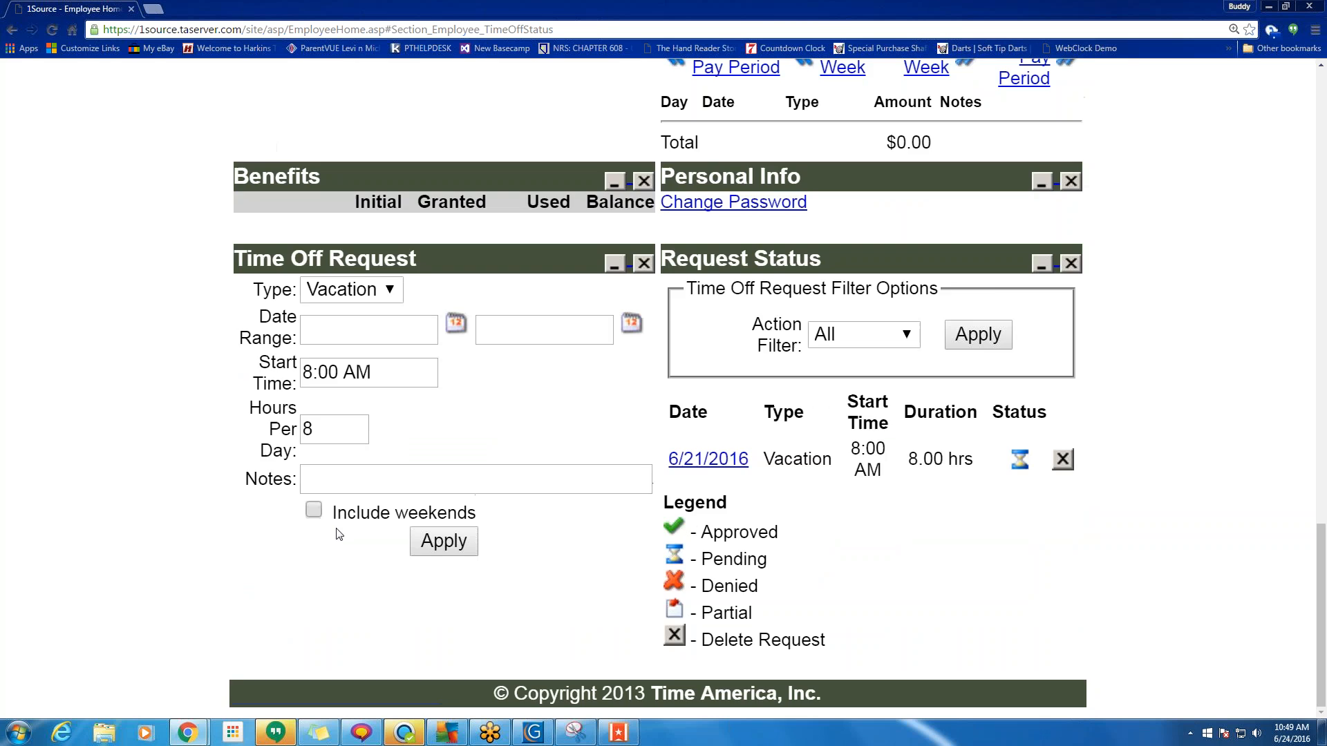
Review the 6/5–6/18/2016 timesheet to confirm every day shows Supervisor Approved.
scroll(336, 533, "up", 5)
scroll(336, 528, "up", 9)
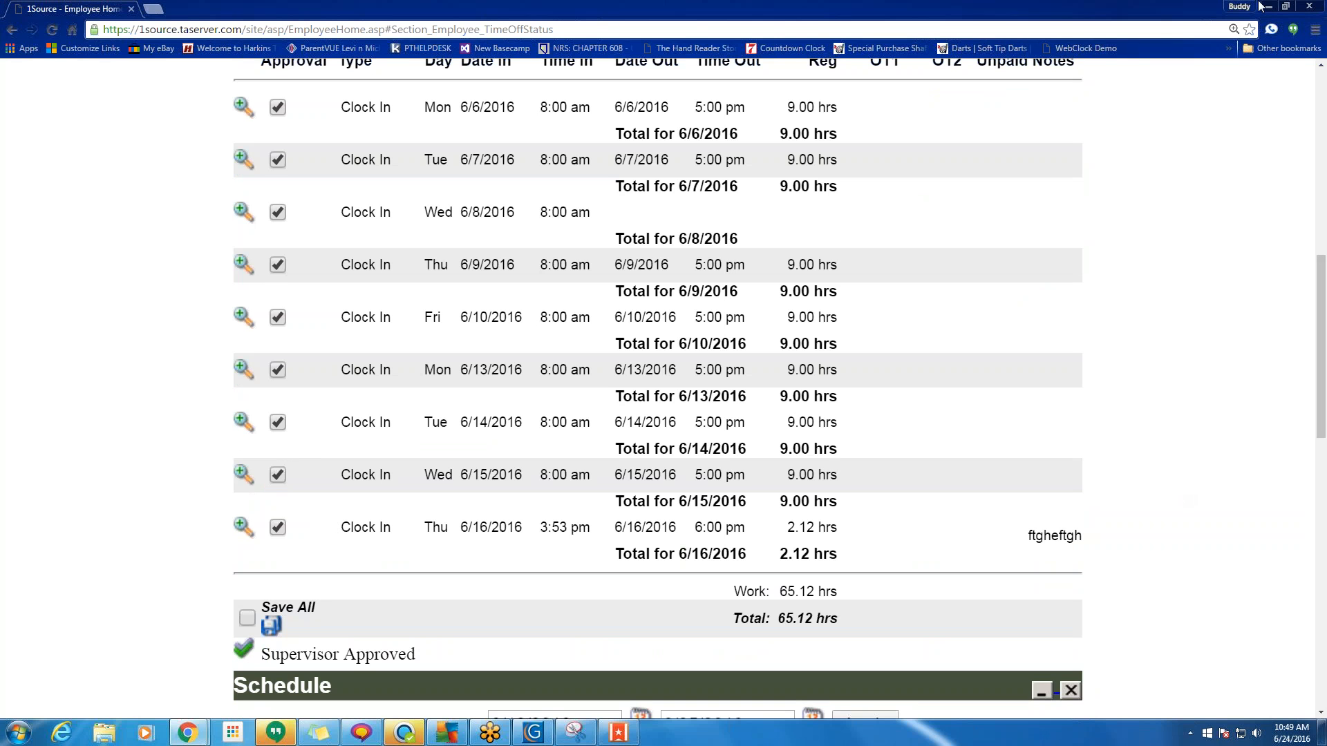
left_click(1302, 34)
left_click(1303, 34)
scroll(394, 533, "up", 1)
scroll(394, 532, "up", 1)
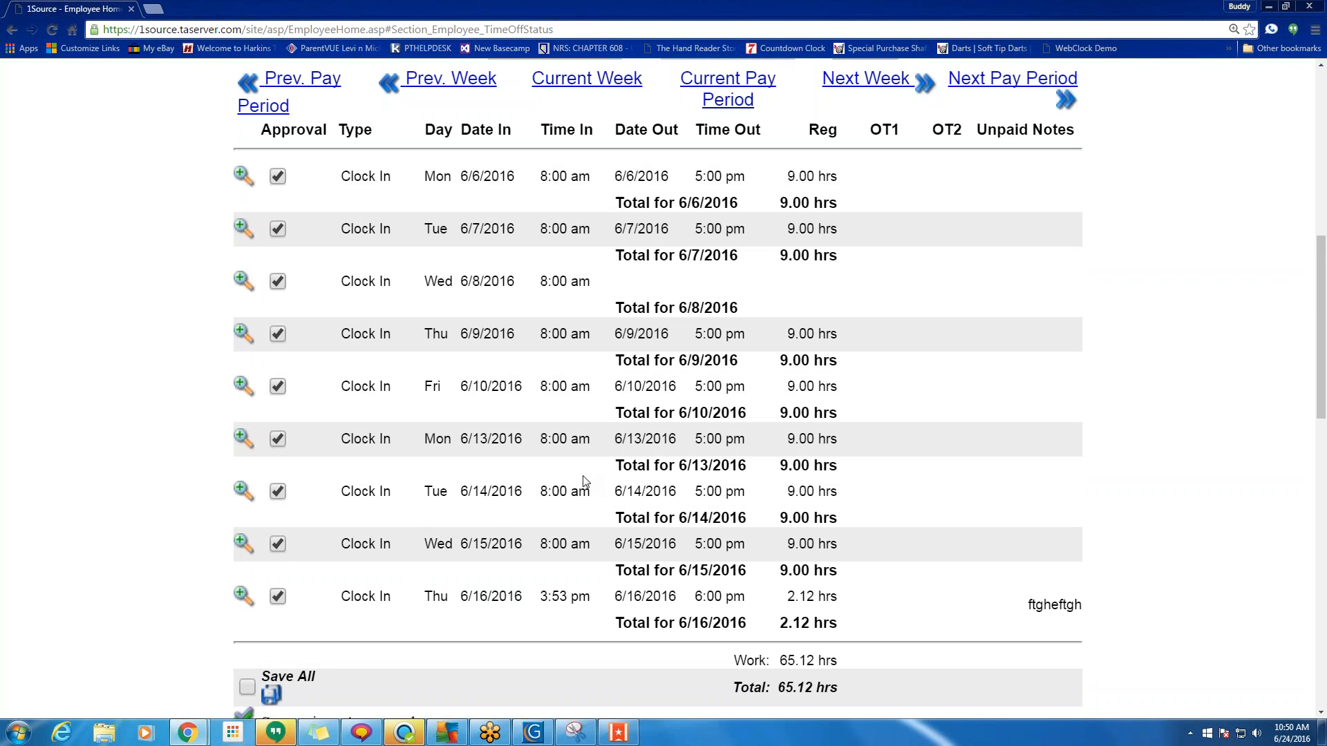
scroll(584, 482, "up", 4)
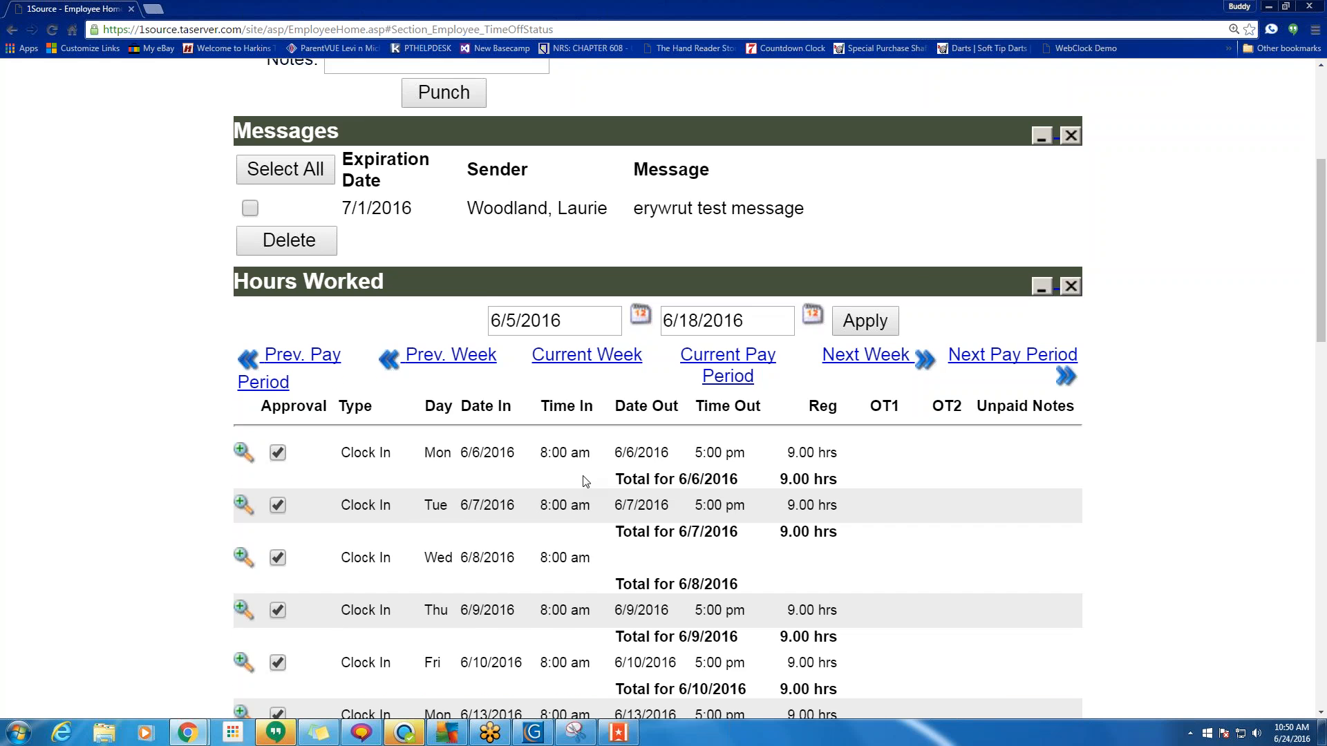
scroll(584, 482, "up", 5)
scroll(584, 482, "down", 9)
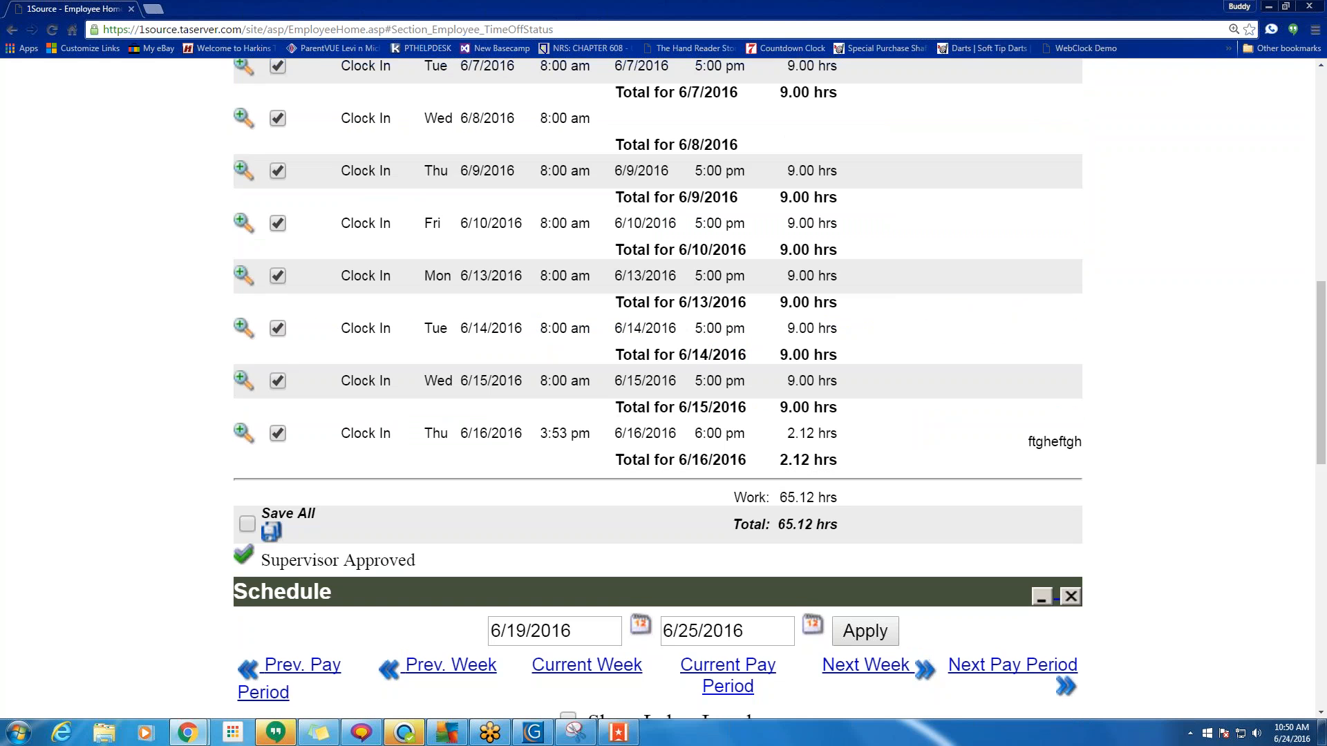
scroll(584, 481, "up", 3)
scroll(584, 482, "up", 1)
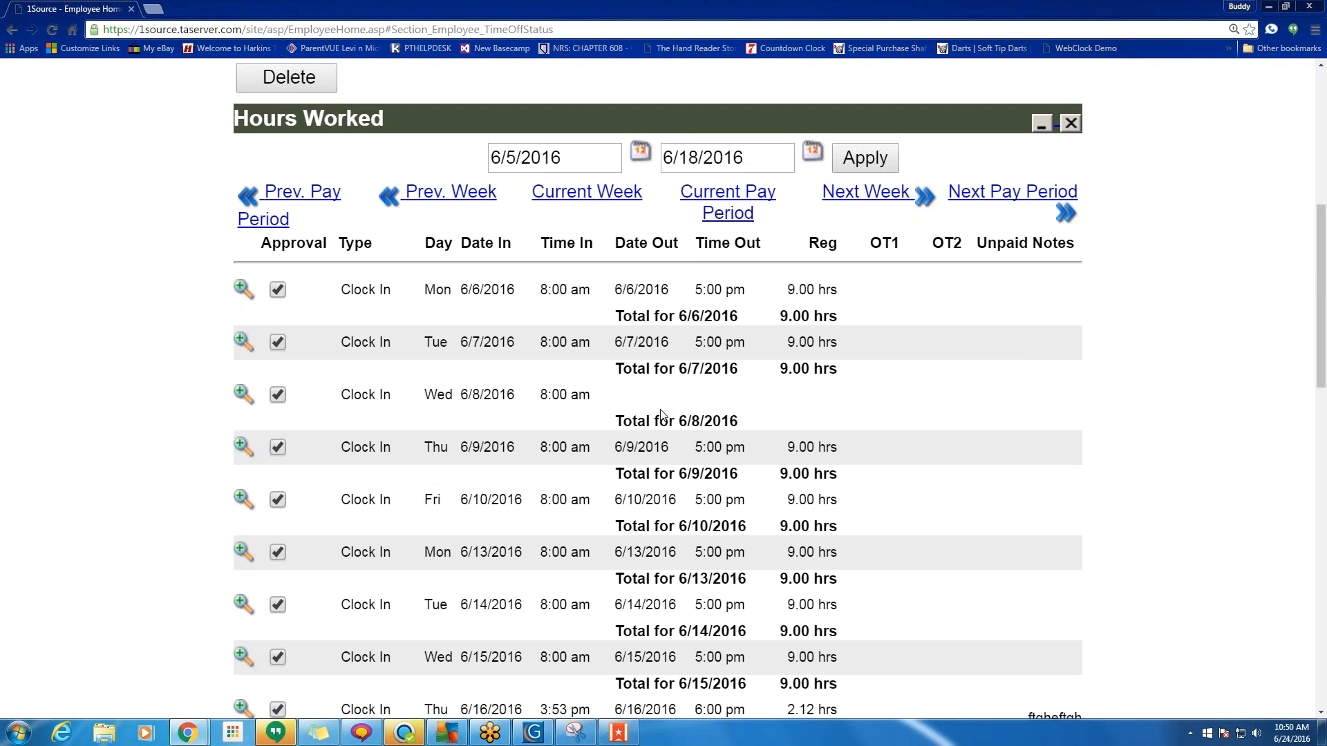
Review the employee home page and clear the stray selection on the employee name.
scroll(671, 419, "down", 3)
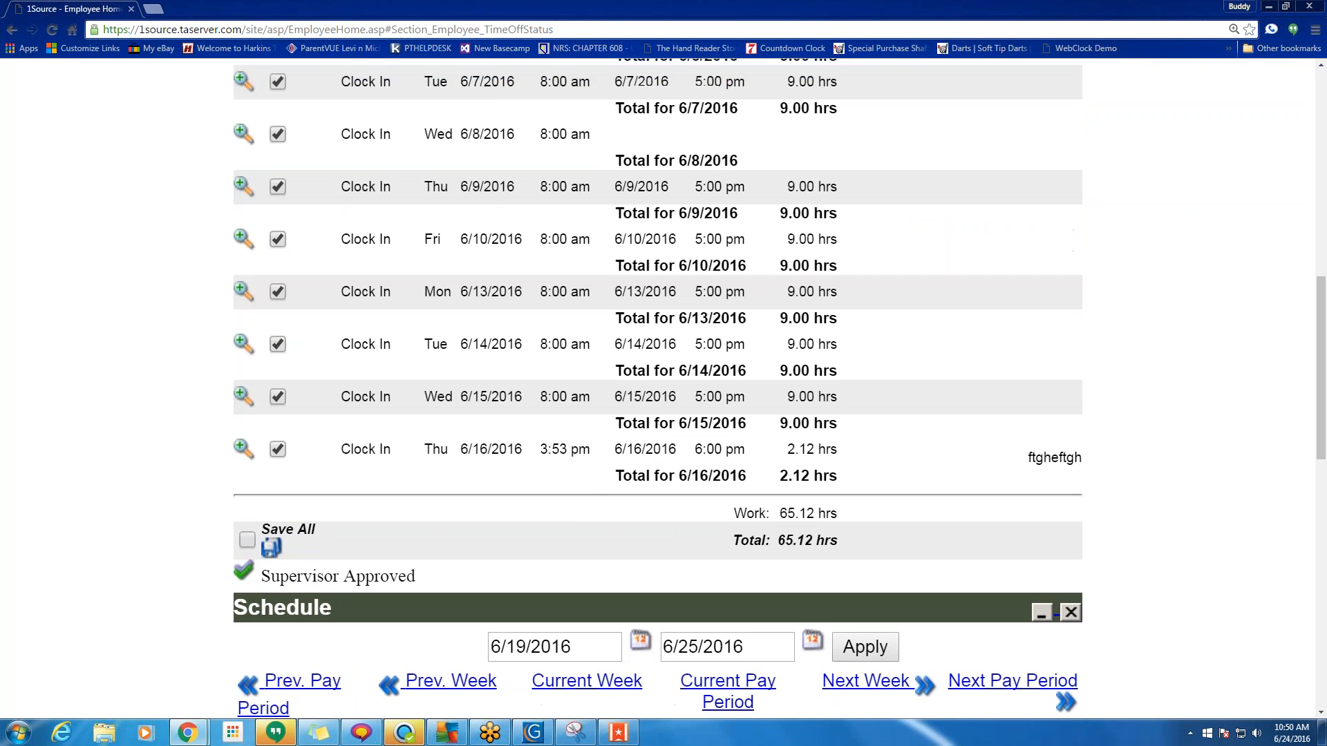
scroll(671, 419, "up", 2)
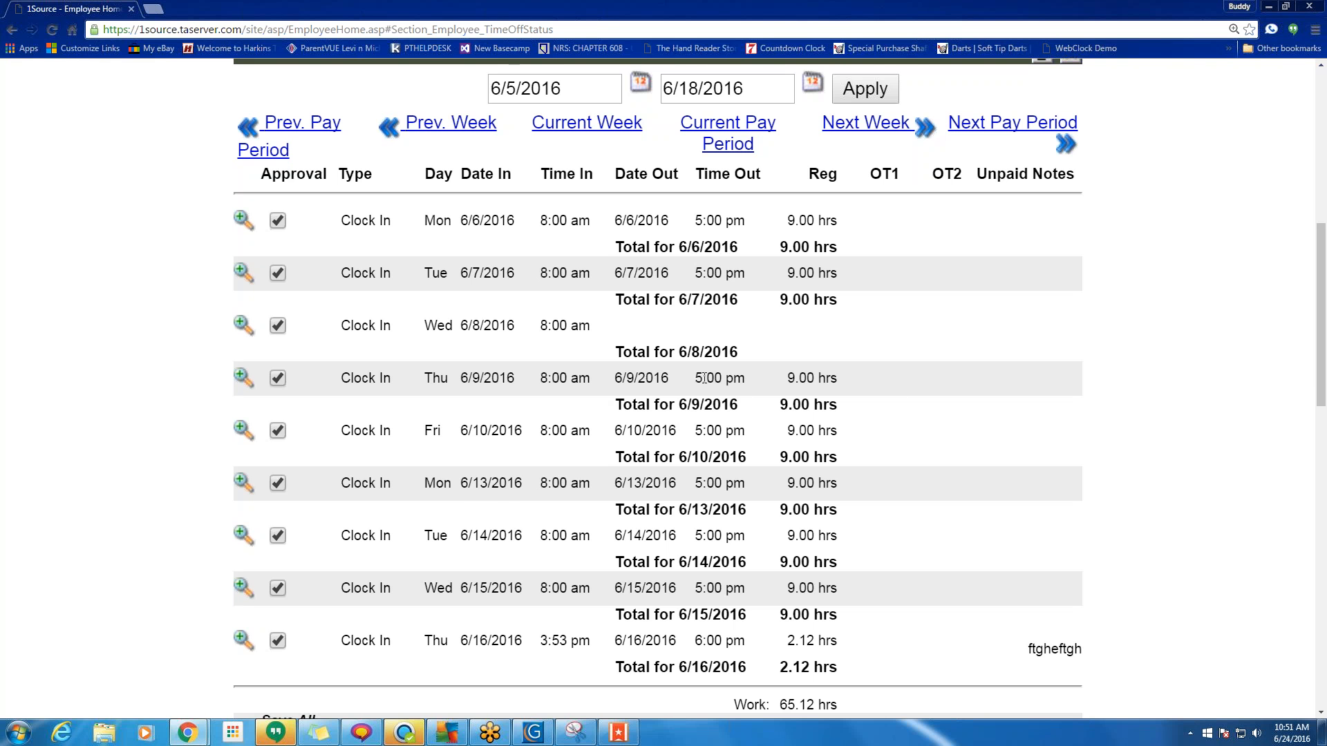
scroll(872, 353, "down", 2)
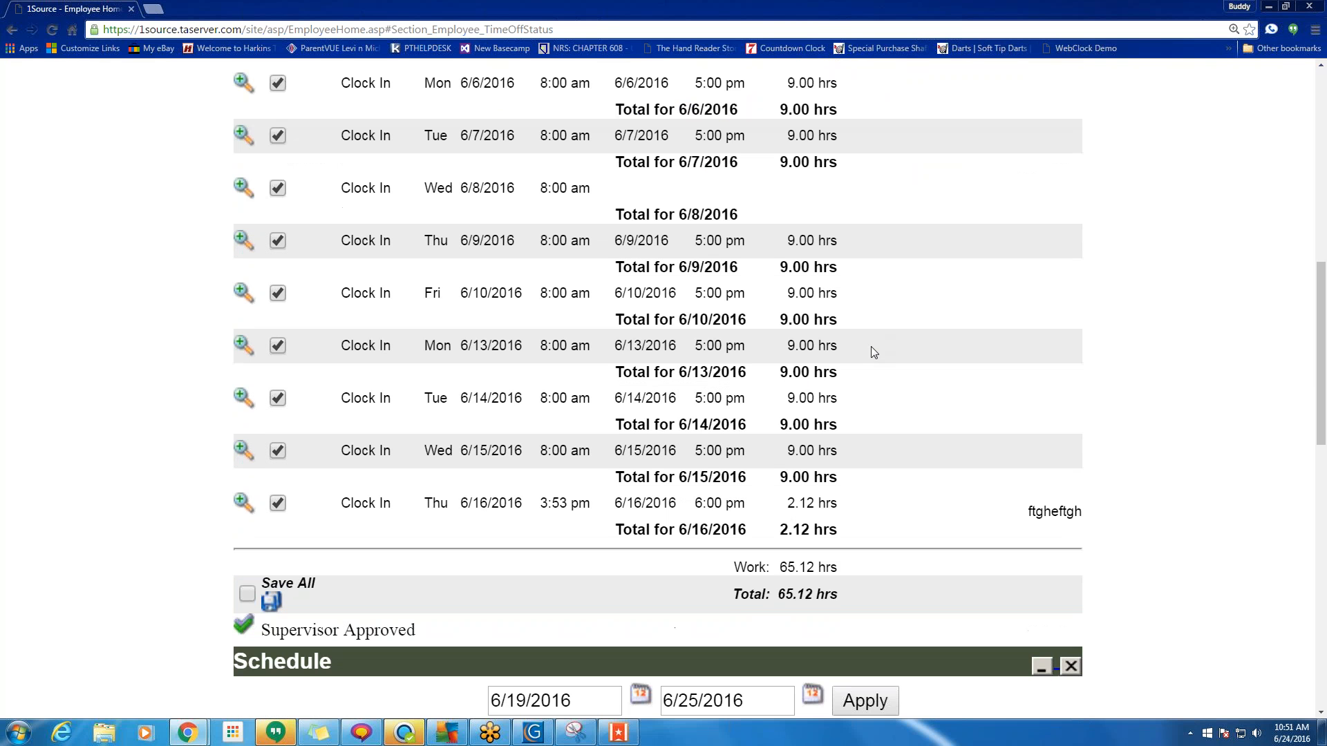
scroll(724, 378, "up", 2)
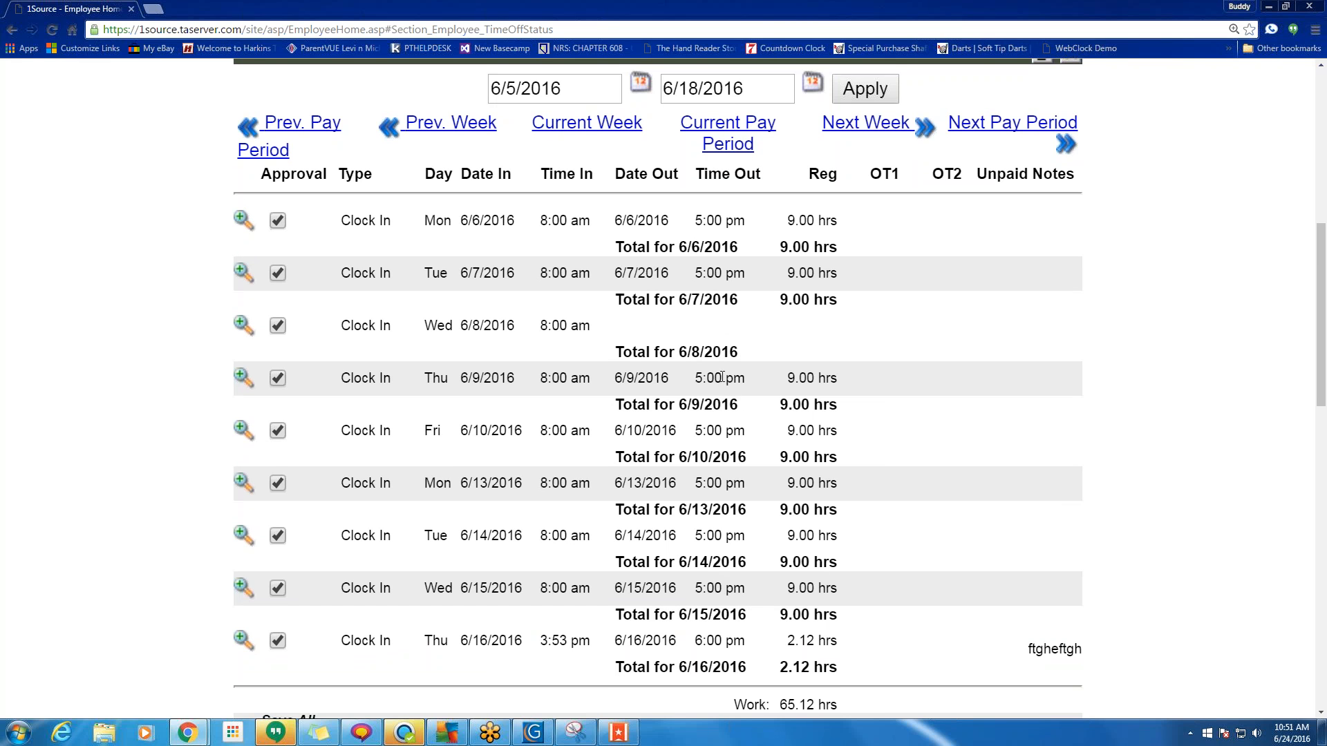
scroll(722, 377, "down", 3)
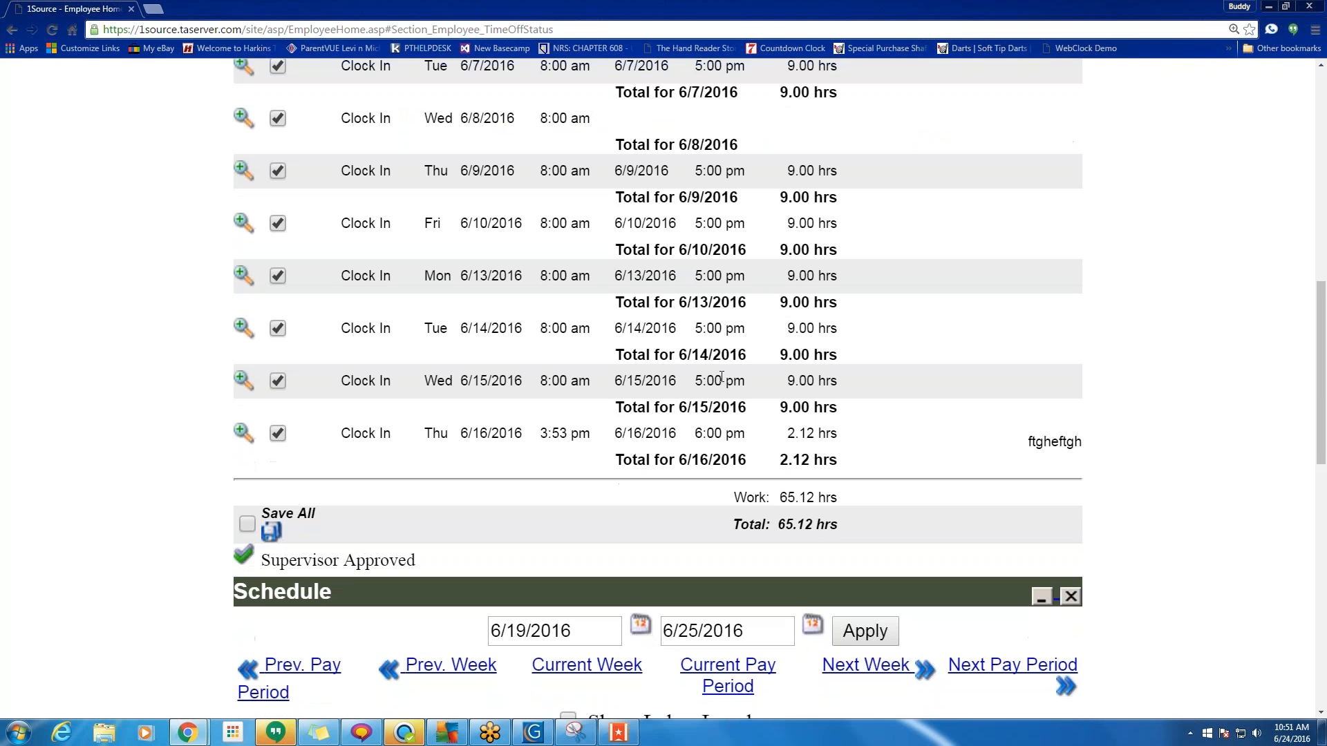
scroll(721, 377, "down", 3)
scroll(721, 377, "down", 1)
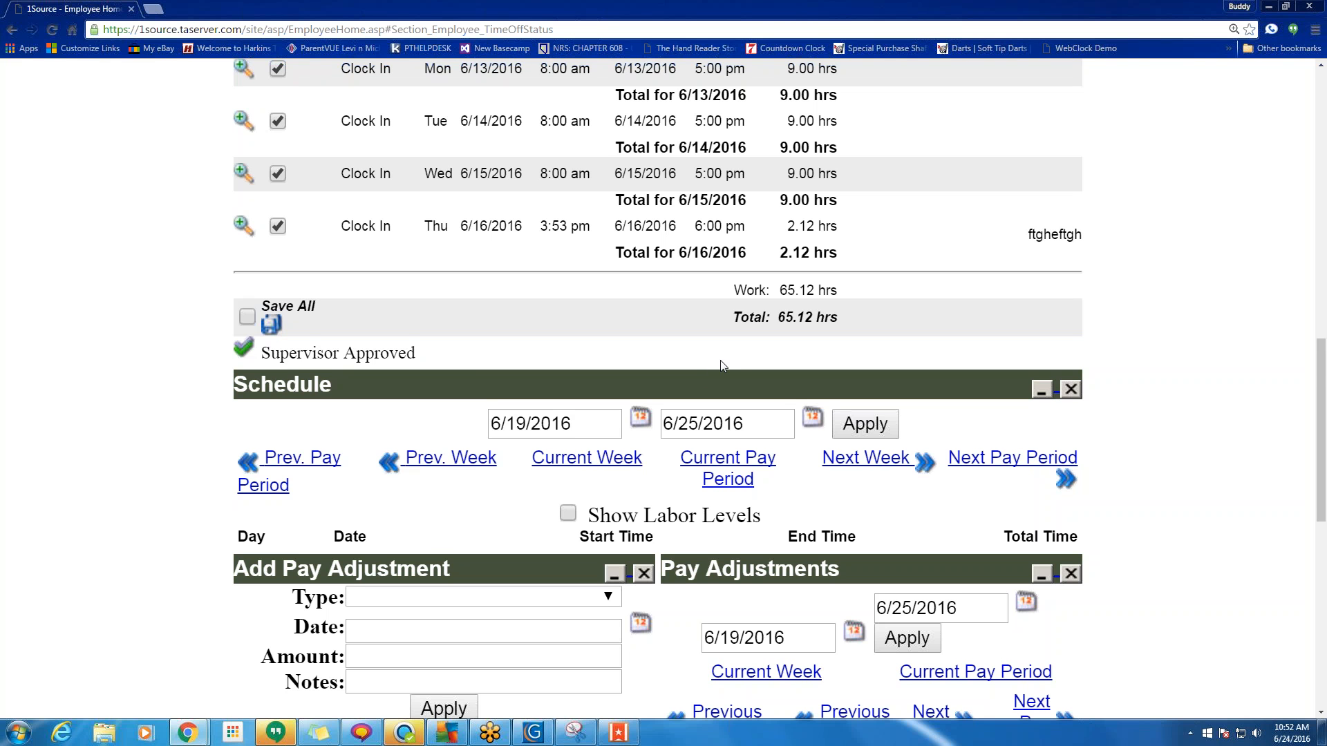
scroll(740, 365, "down", 2)
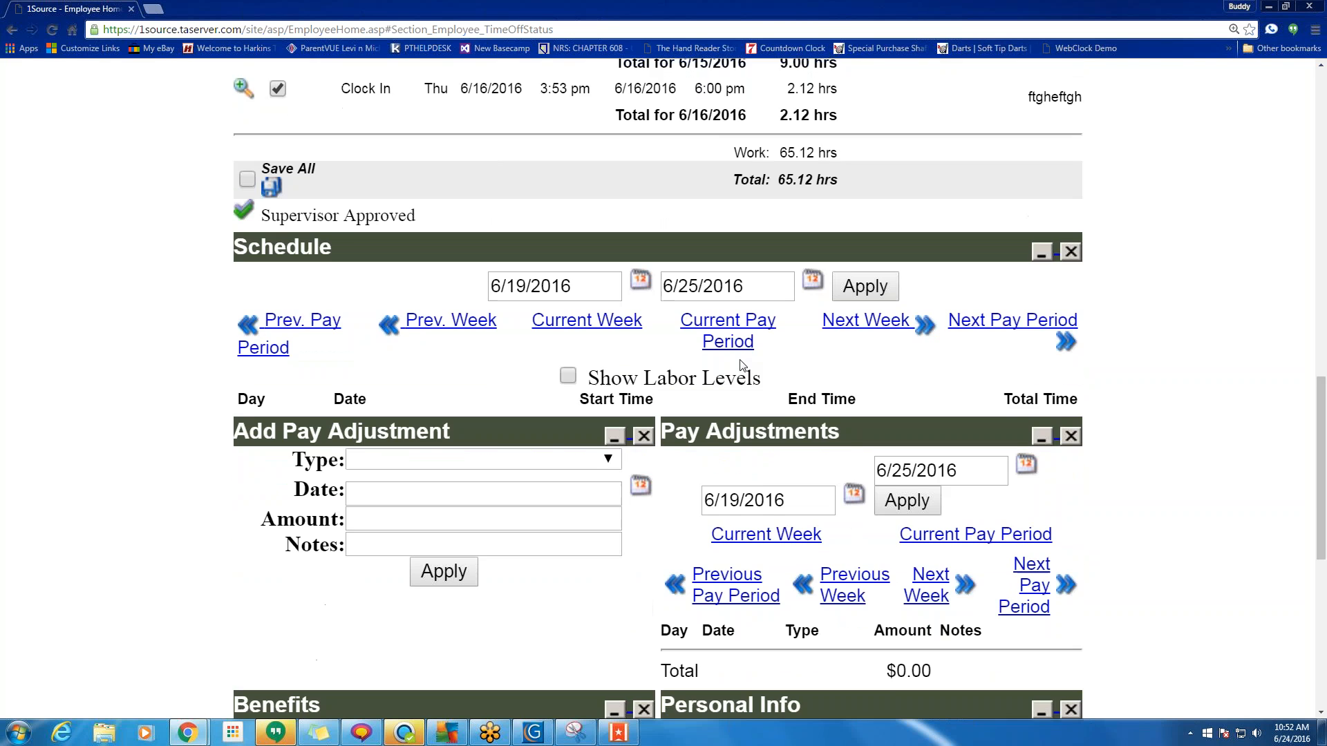
scroll(653, 347, "up", 6)
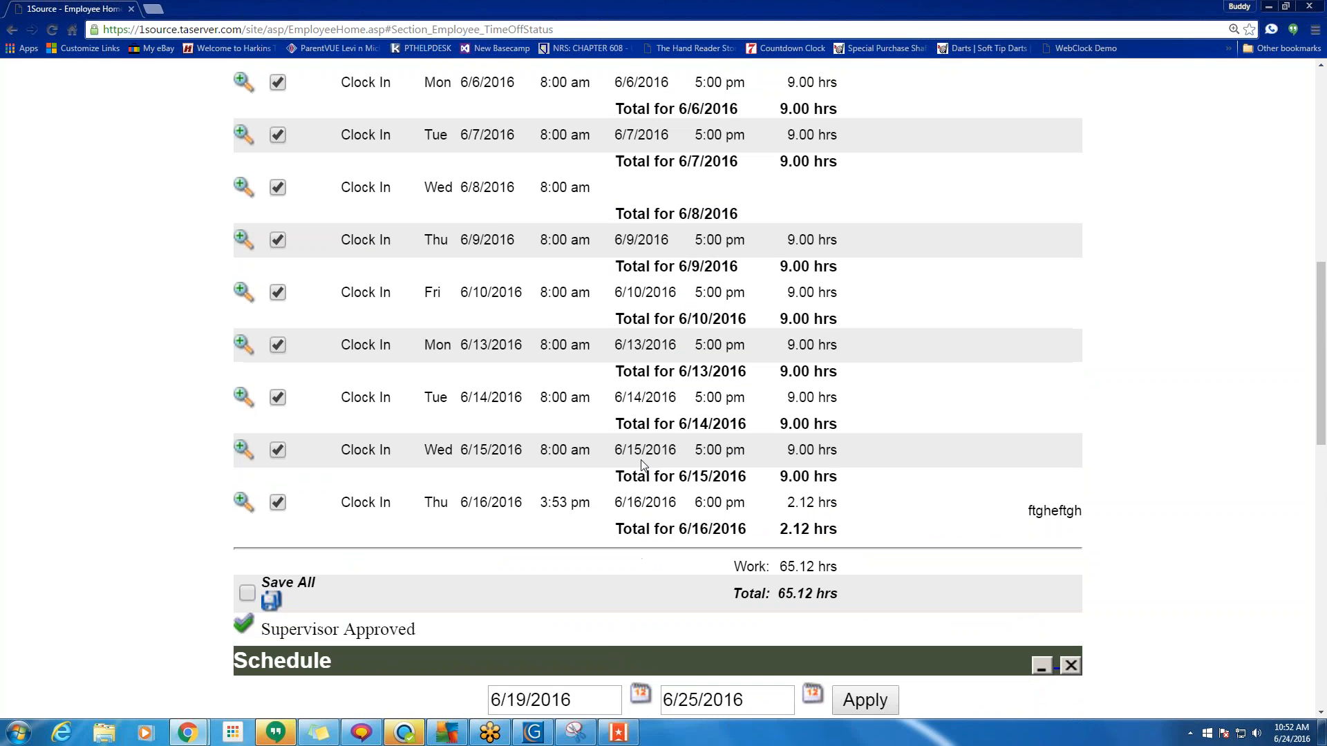
scroll(639, 473, "down", 4)
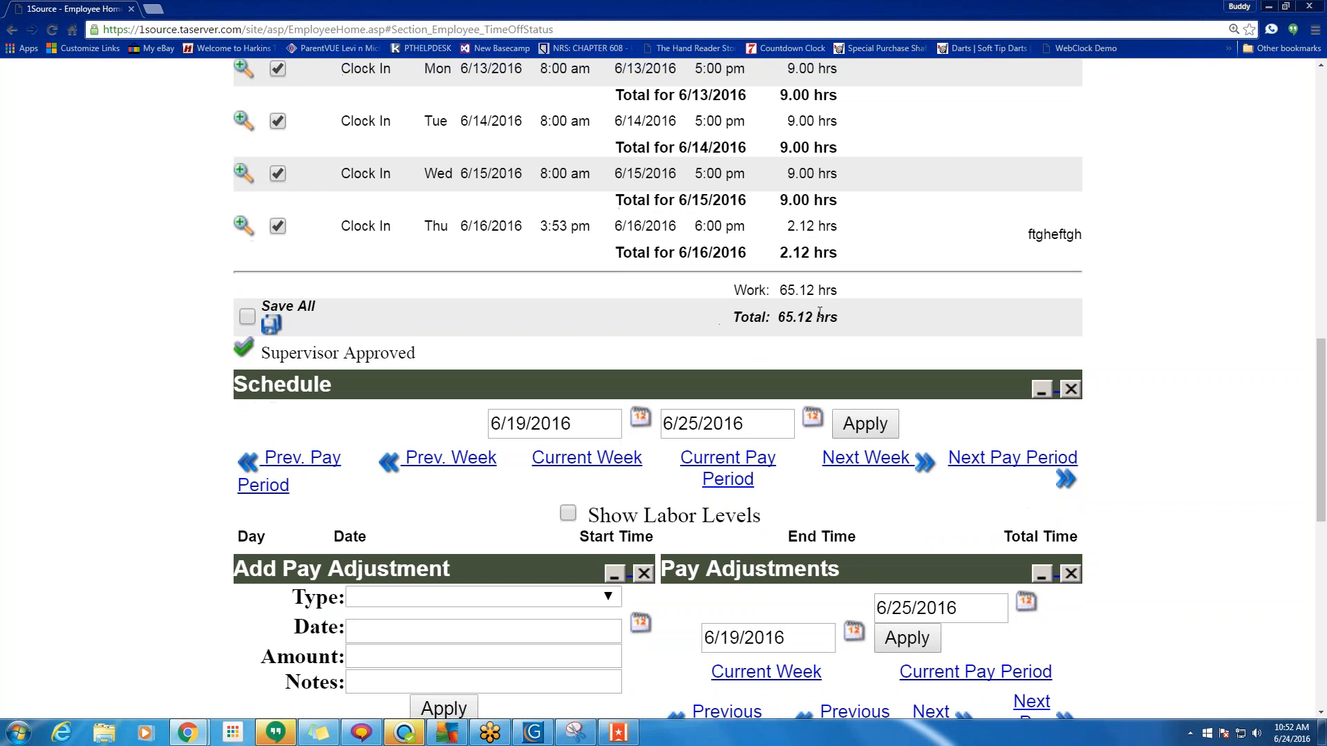
scroll(662, 260, "up", 16)
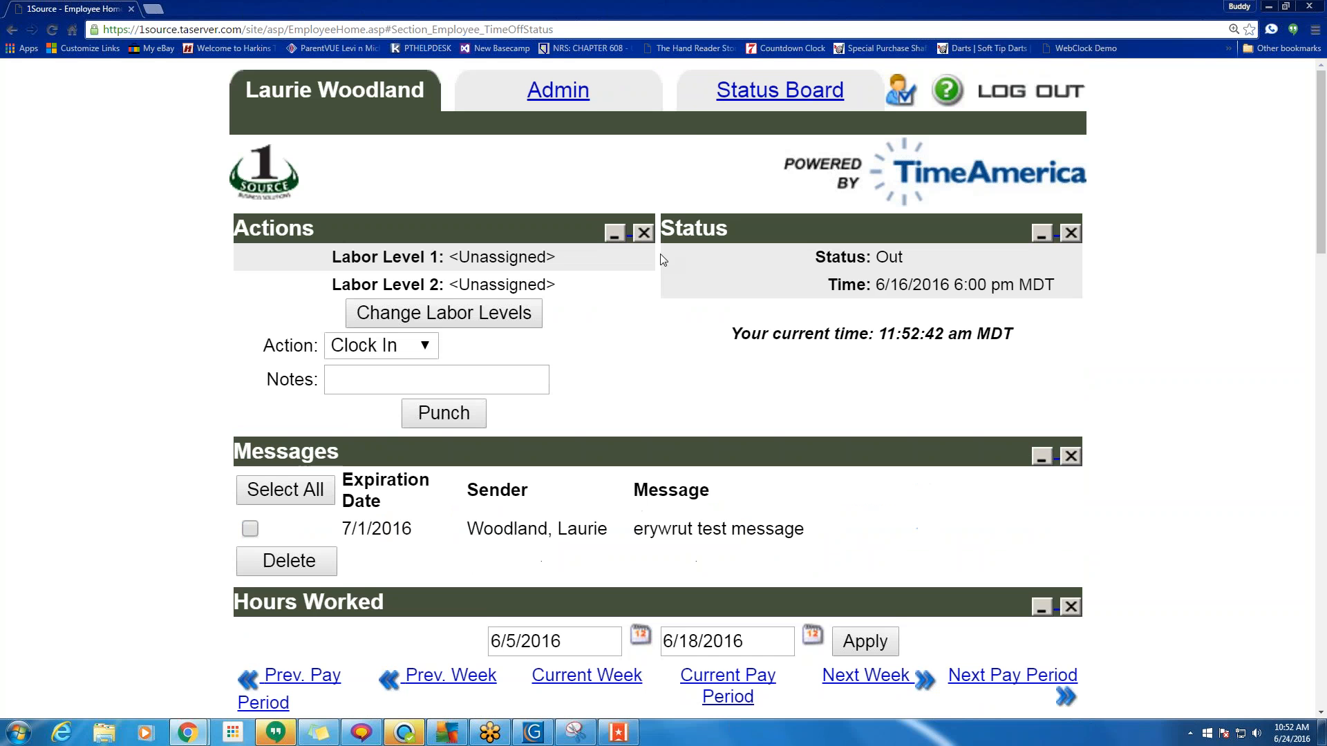
left_click_drag(425, 90, 238, 90)
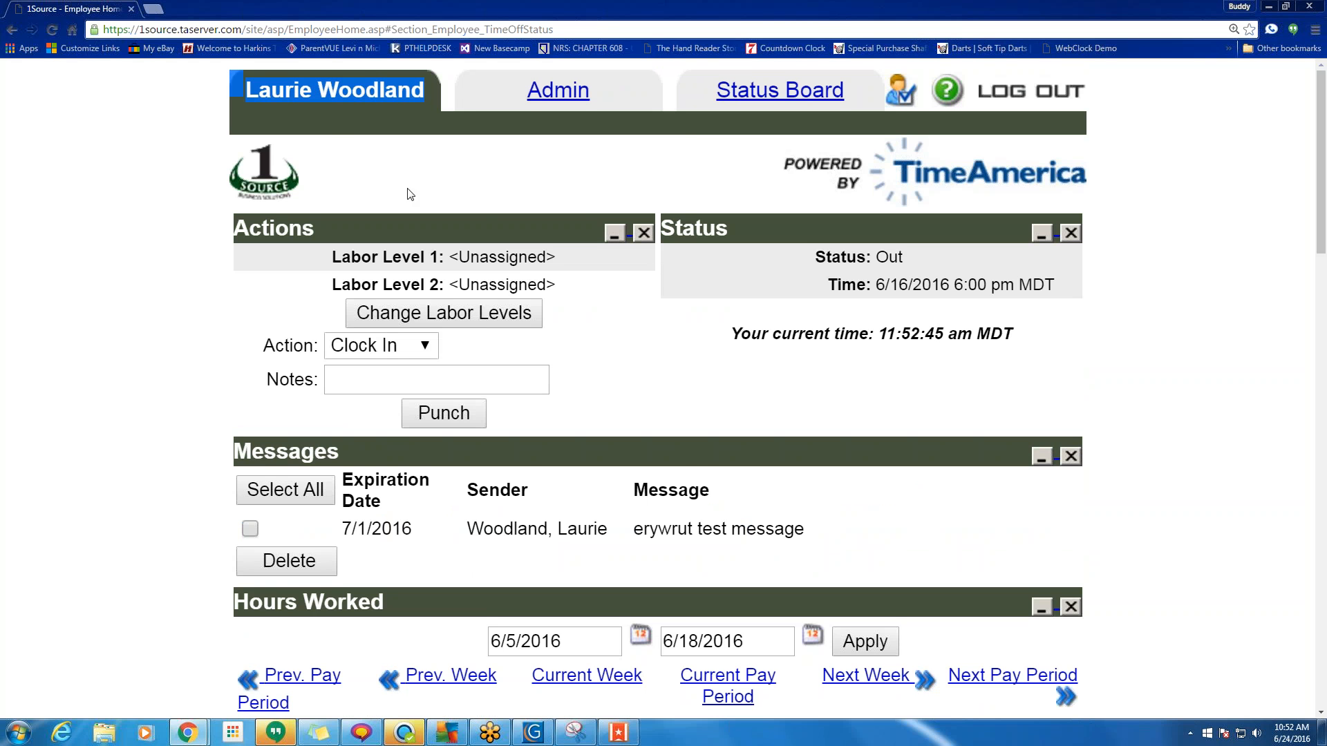
left_click(731, 402)
Close the Add Pay Adjustment panel and the Pay Adjustments panel.
scroll(746, 377, "down", 7)
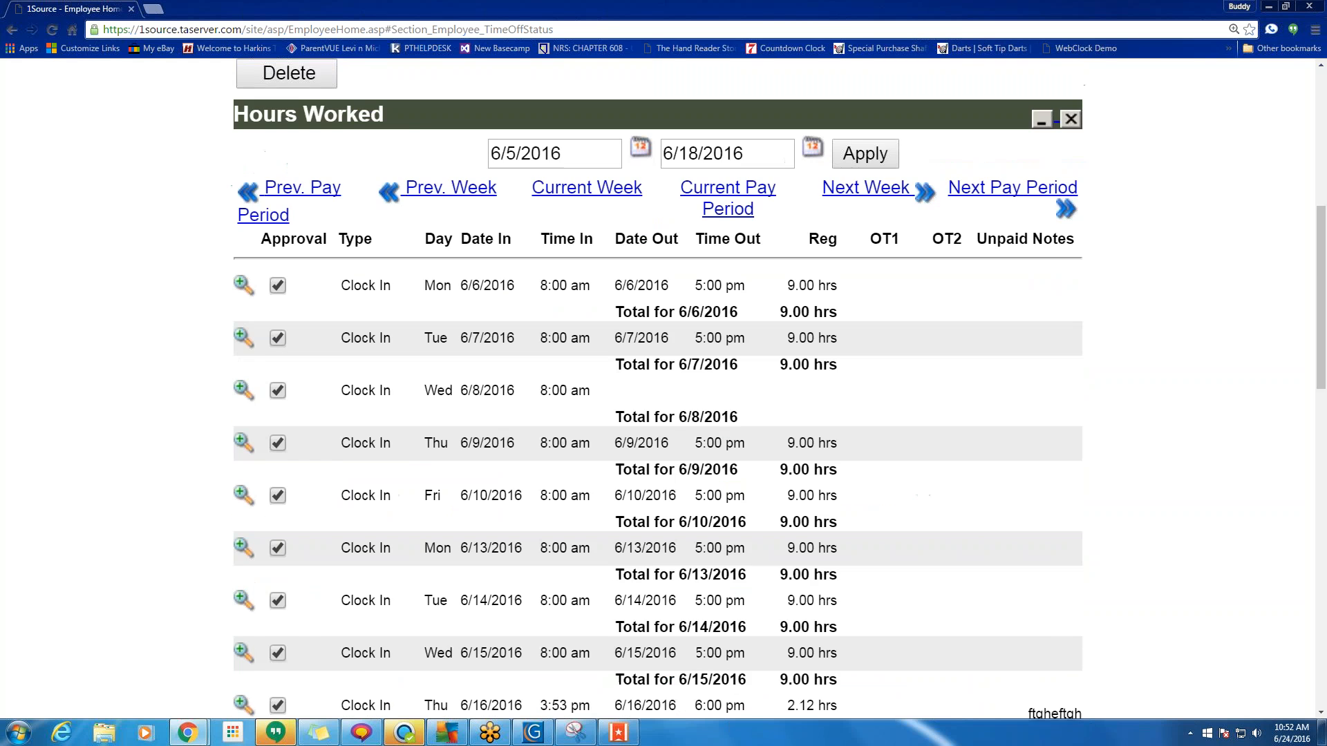
scroll(118, 326, "down", 4)
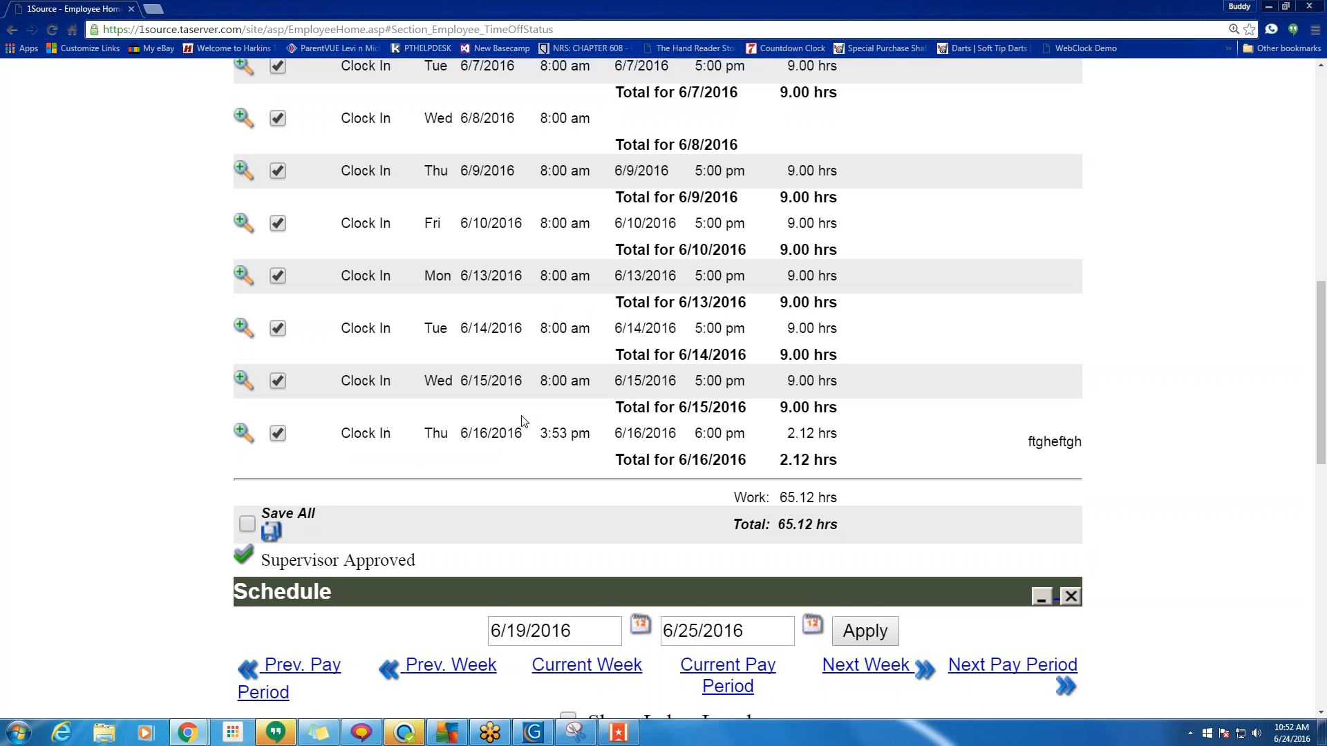
scroll(523, 420, "down", 2)
scroll(524, 422, "down", 3)
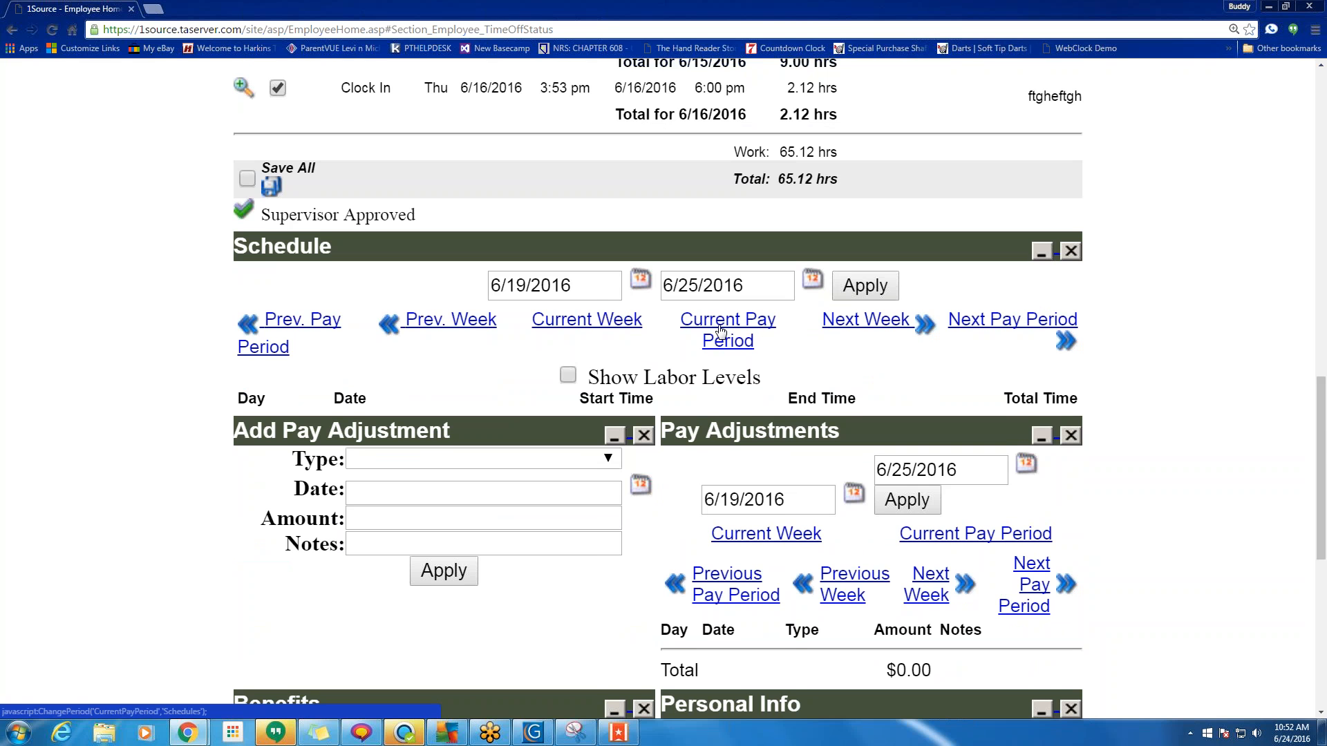
scroll(706, 387, "down", 4)
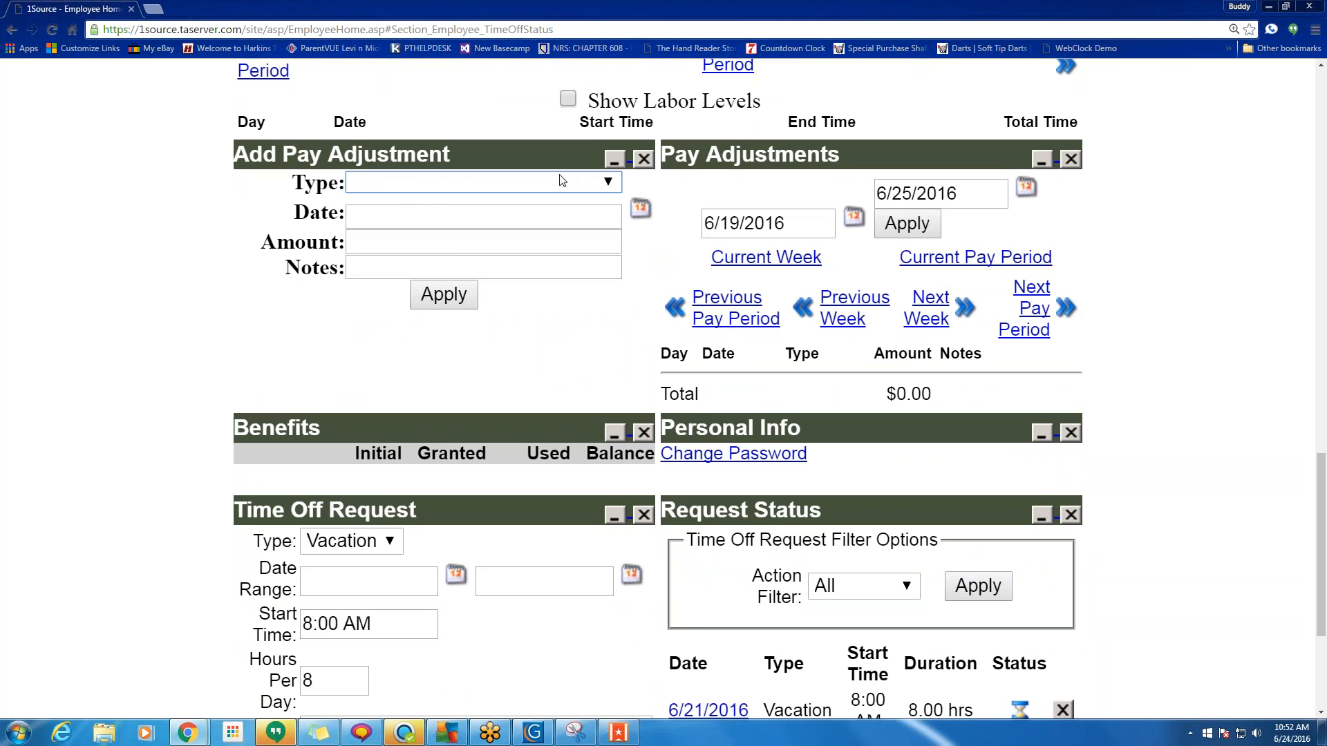
left_click(644, 161)
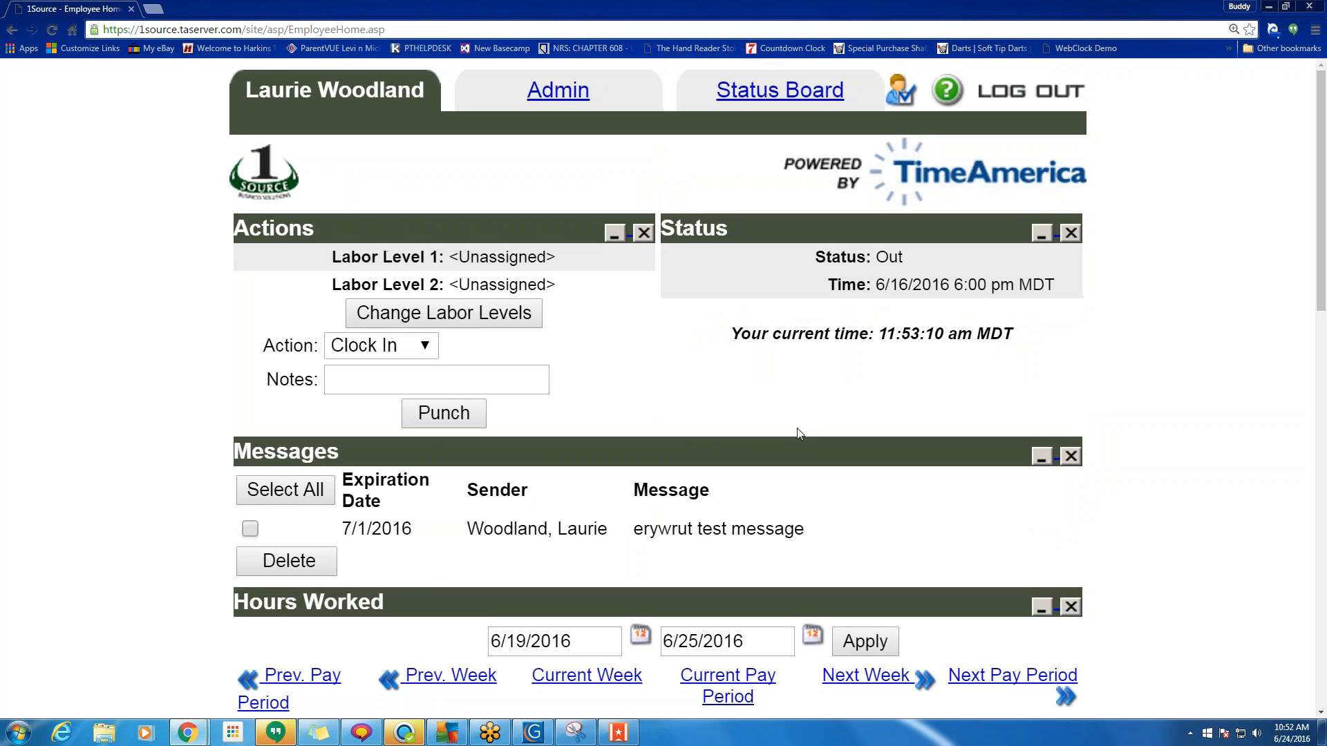
scroll(798, 434, "down", 15)
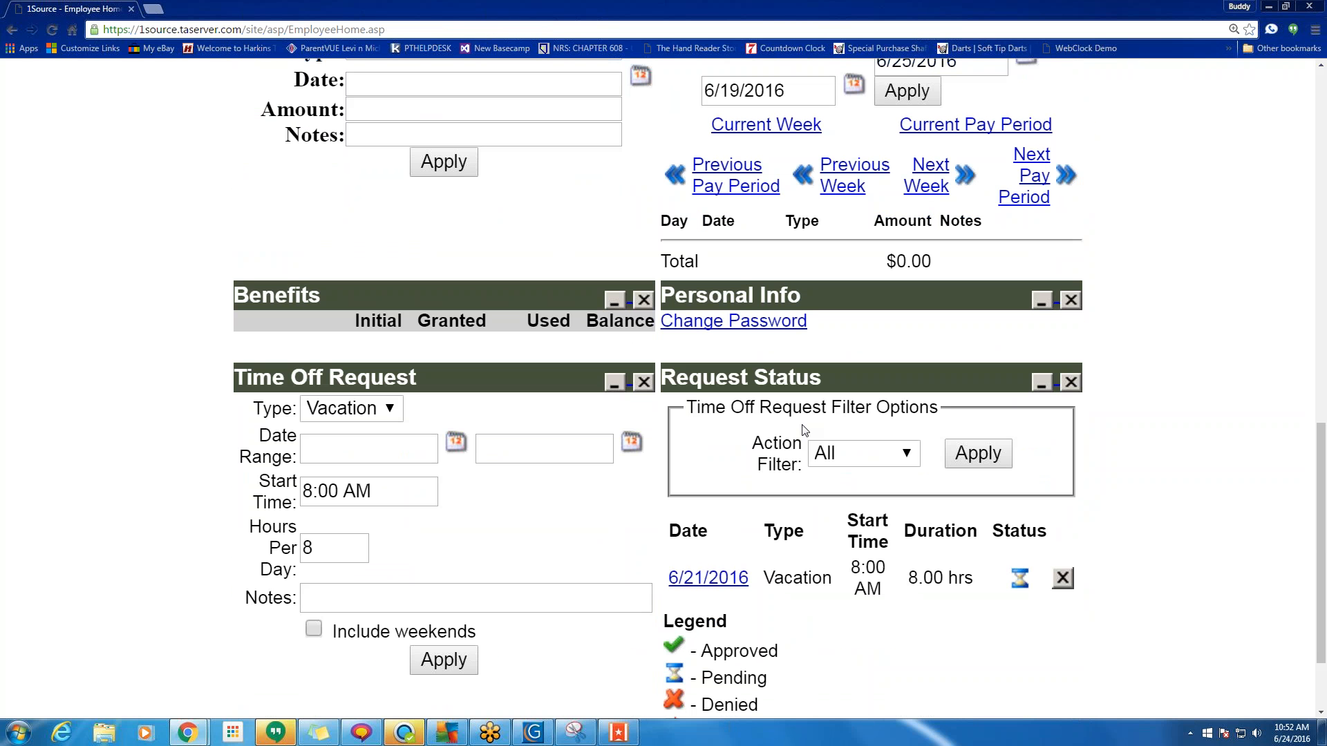
scroll(824, 399, "up", 1)
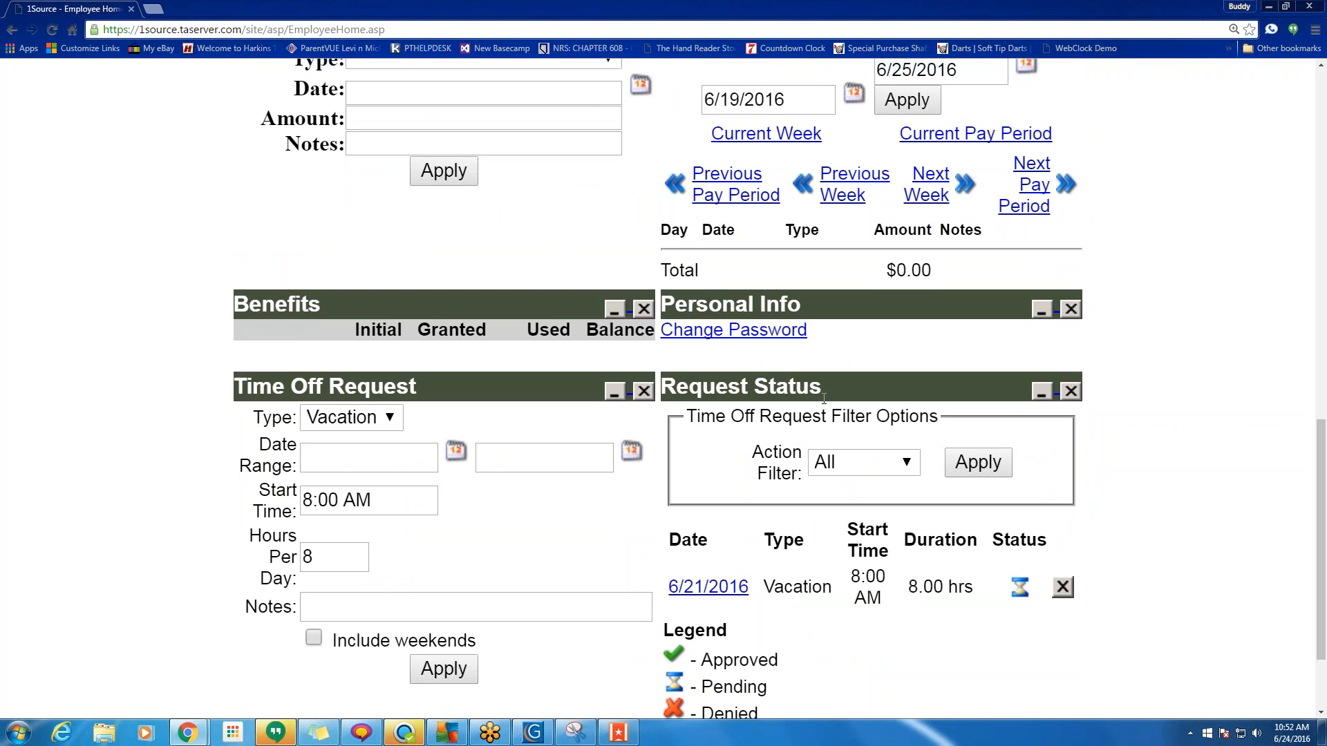
scroll(824, 399, "up", 4)
left_click(820, 399)
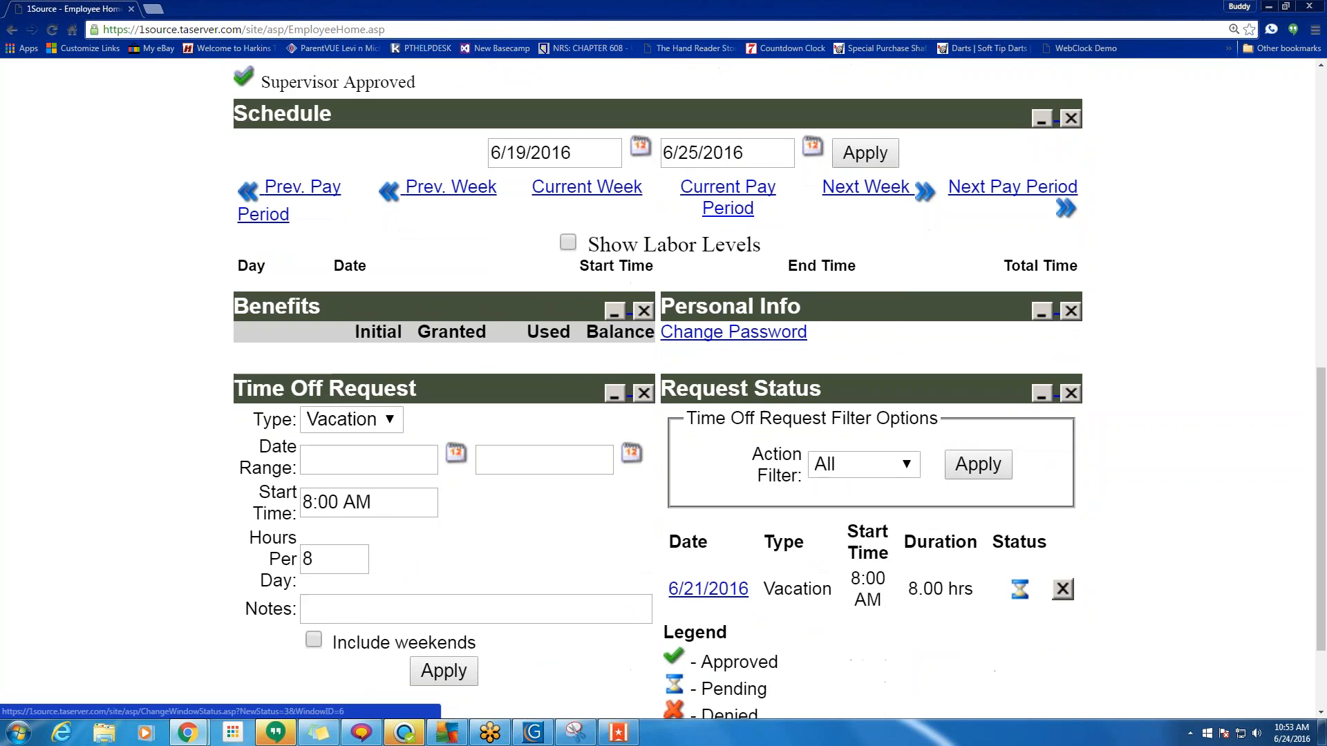
Keep Vacation as the Time Off Request Type.
scroll(743, 547, "down", 2)
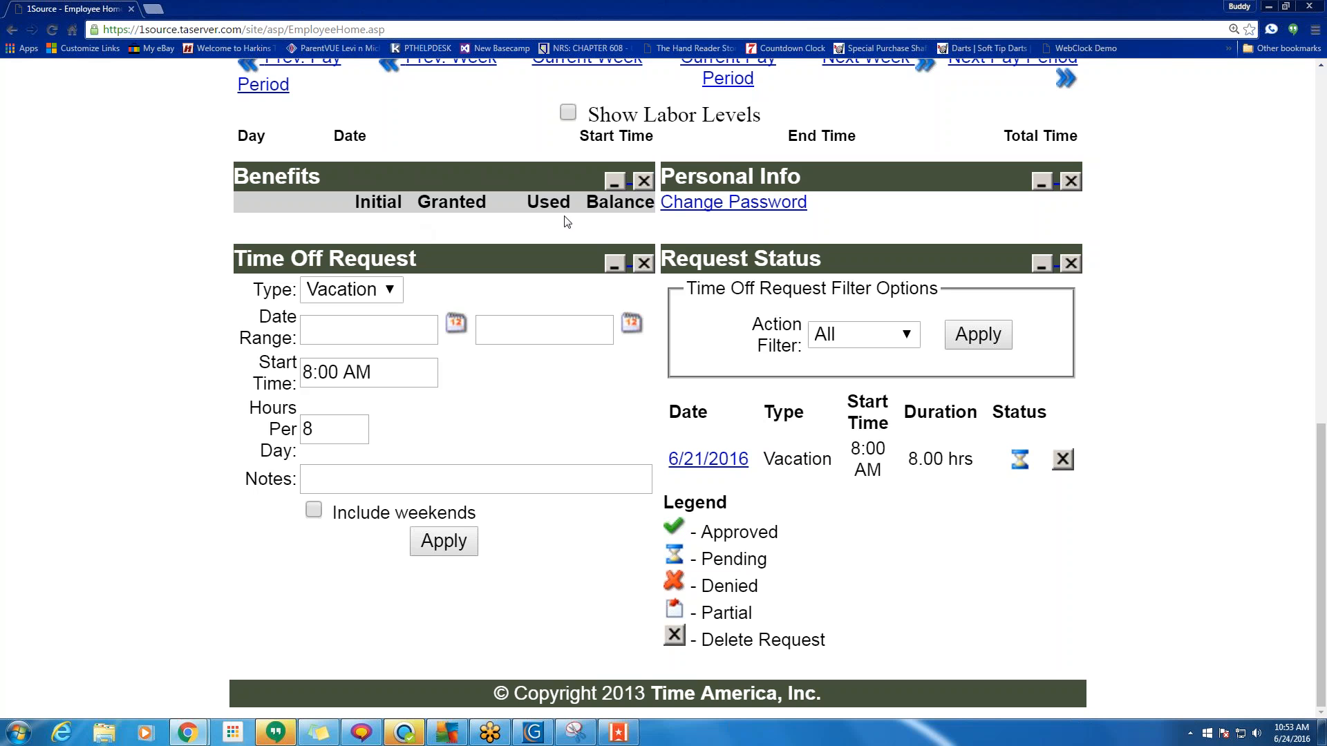
left_click(387, 290)
left_click(387, 291)
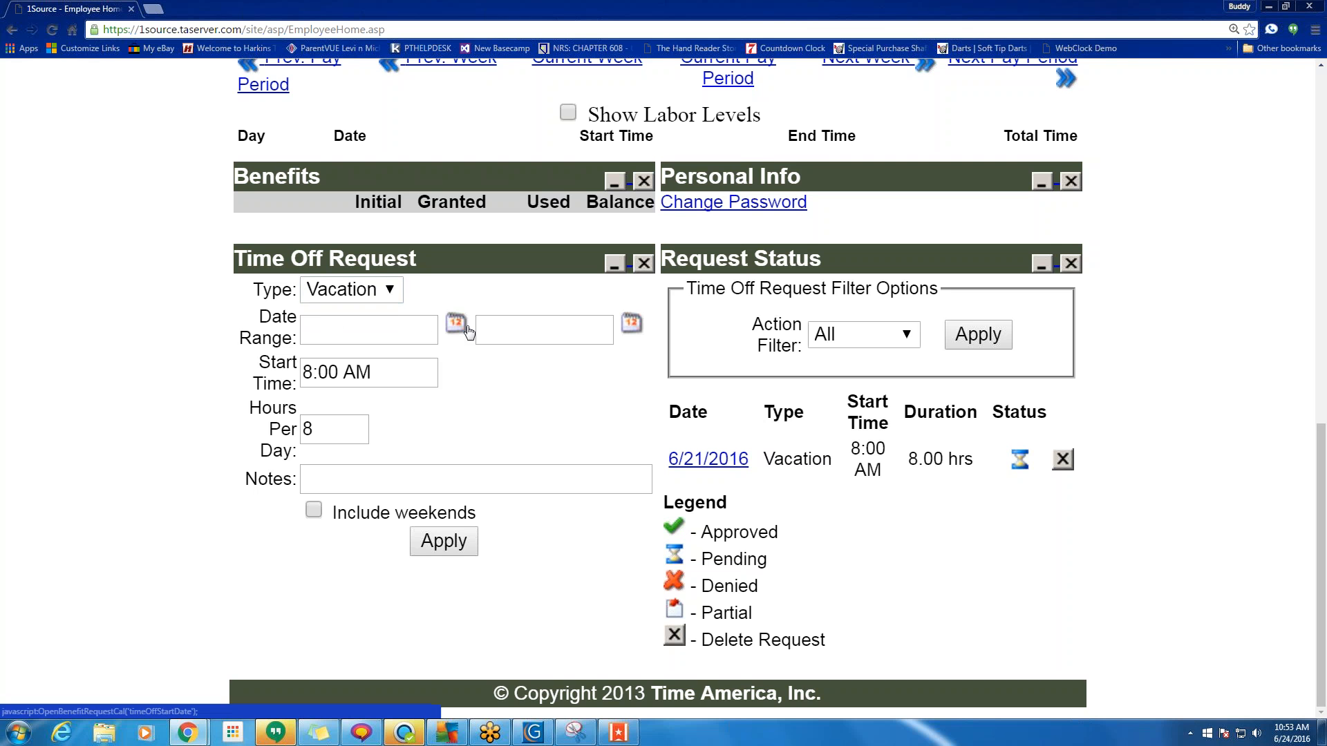
Enter 6/25/2016 as both the first and last day of the time-off range.
left_click(375, 334)
type("6")
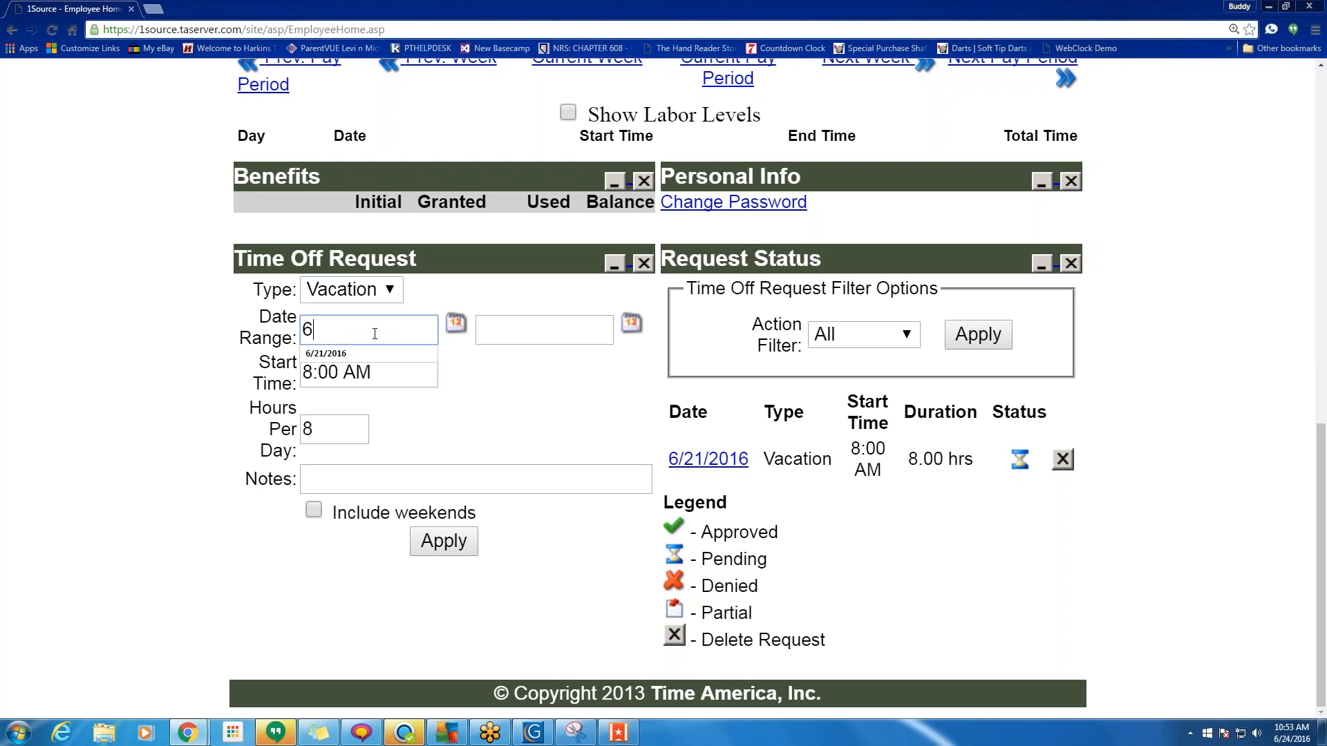
type("/25/2016")
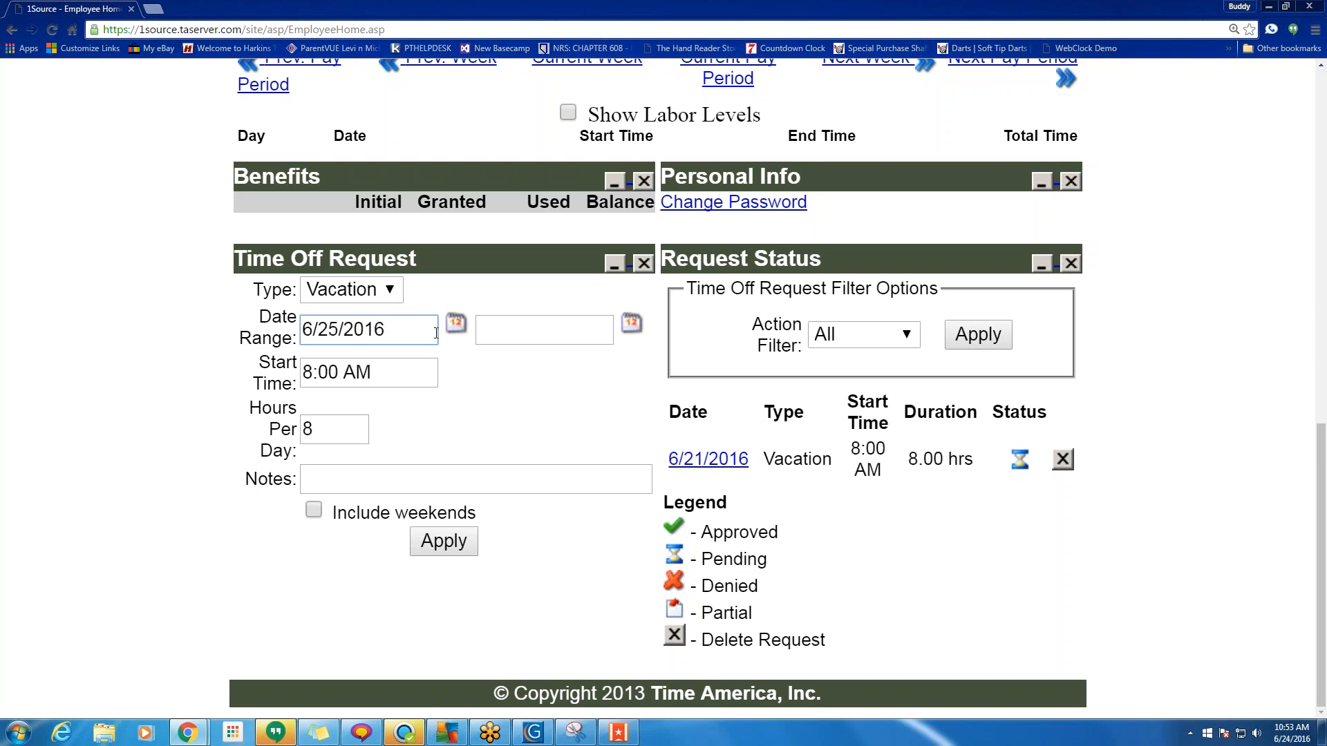
left_click(518, 331)
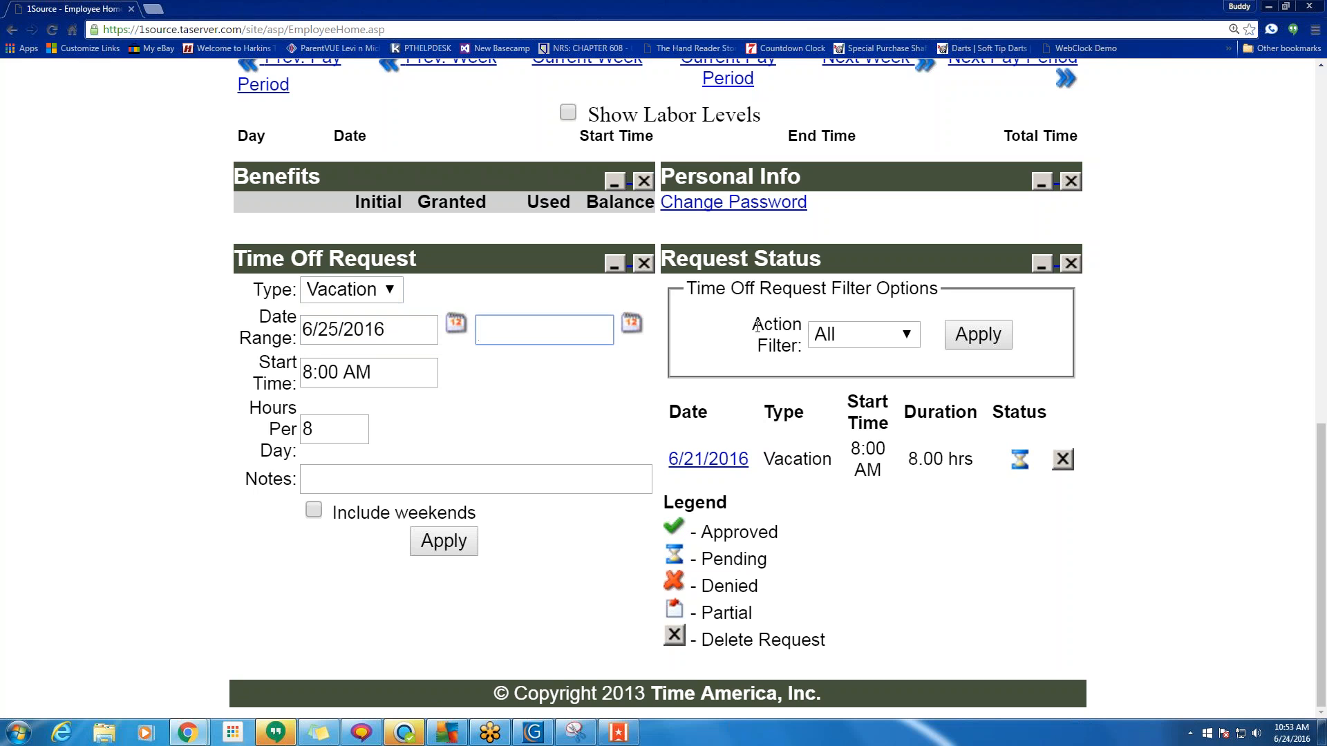
left_click(628, 329)
left_click(560, 328)
type("6/25/2016")
Add the note 'tygjertyu' and submit the vacation request.
left_click(343, 479)
type("tygjertyu")
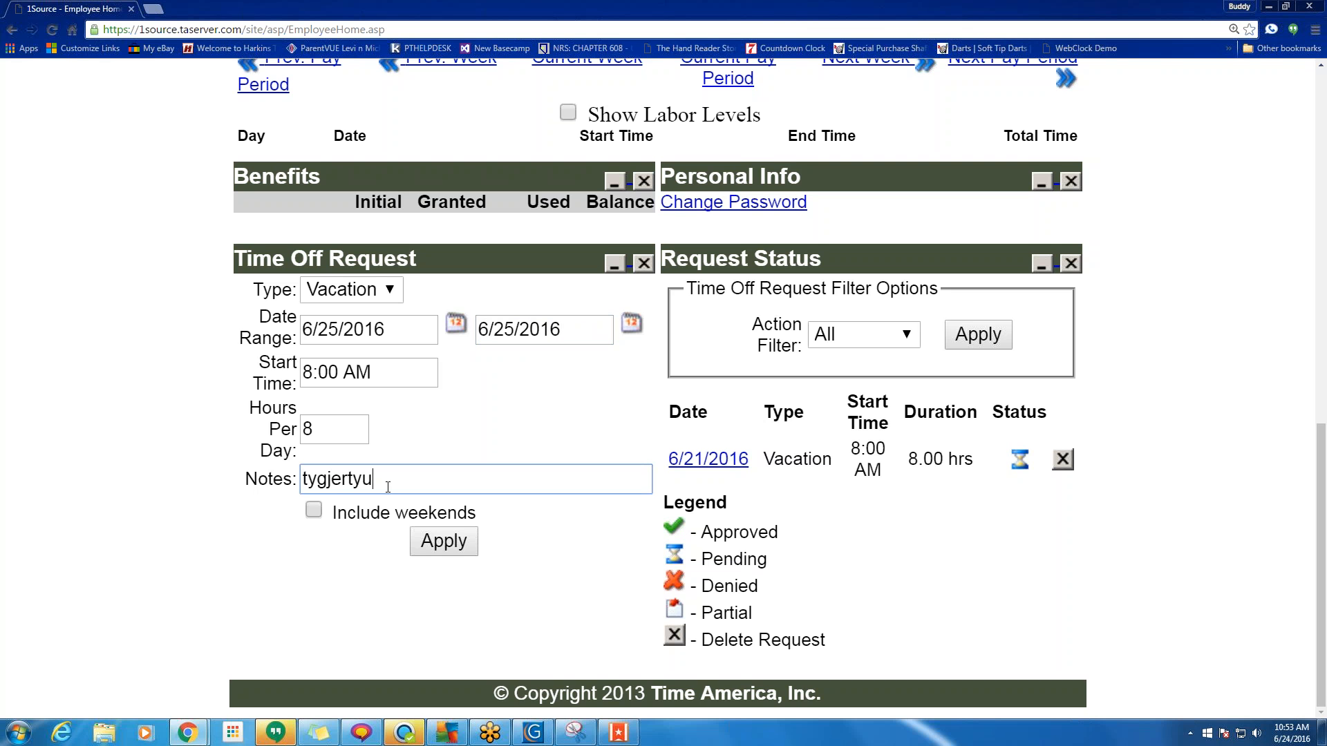
left_click(448, 553)
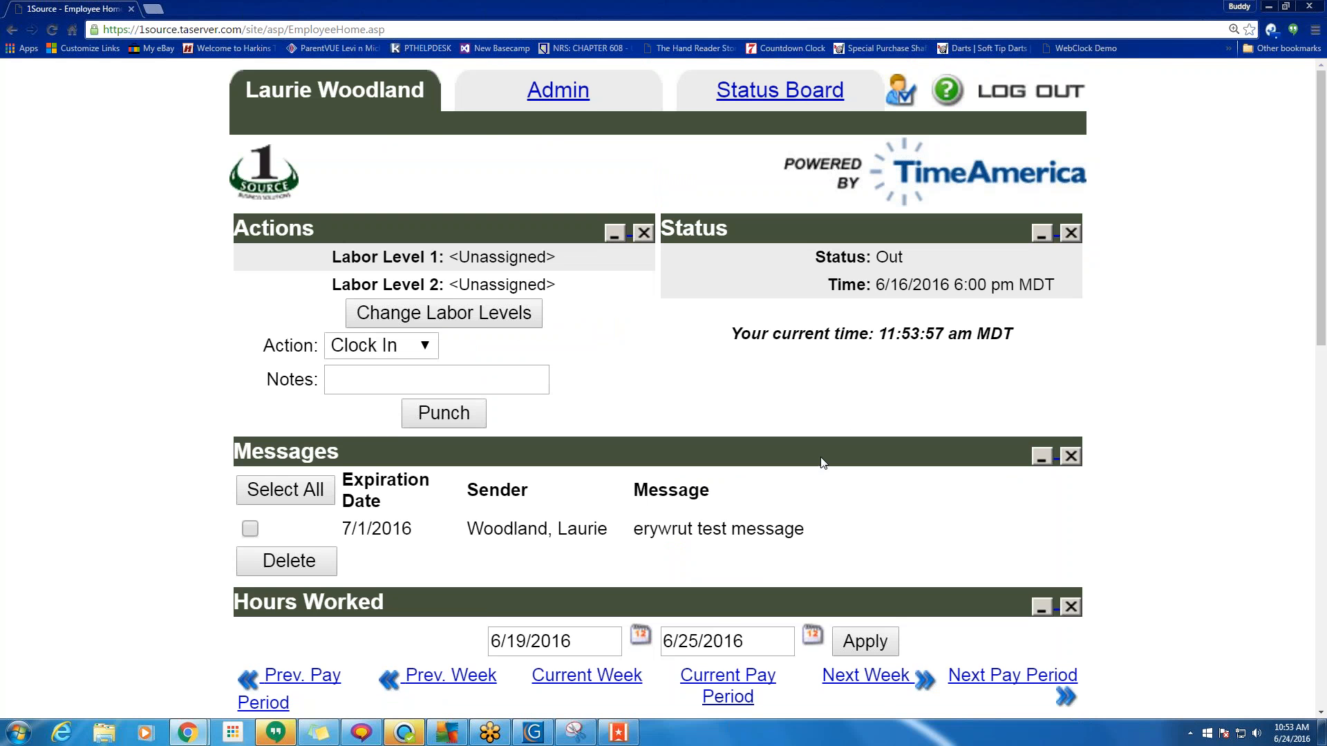
scroll(817, 474, "down", 12)
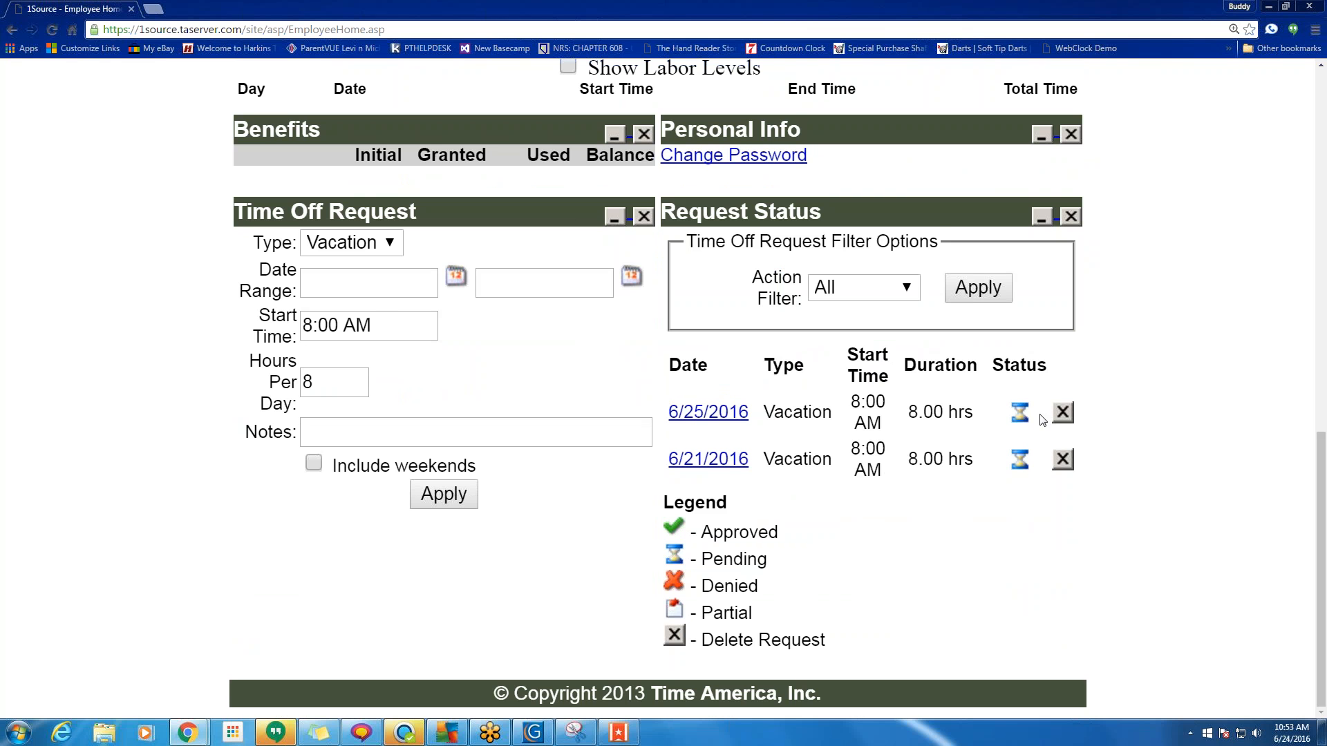
left_click_drag(654, 534, 683, 525)
left_click(683, 523)
scroll(433, 433, "up", 4)
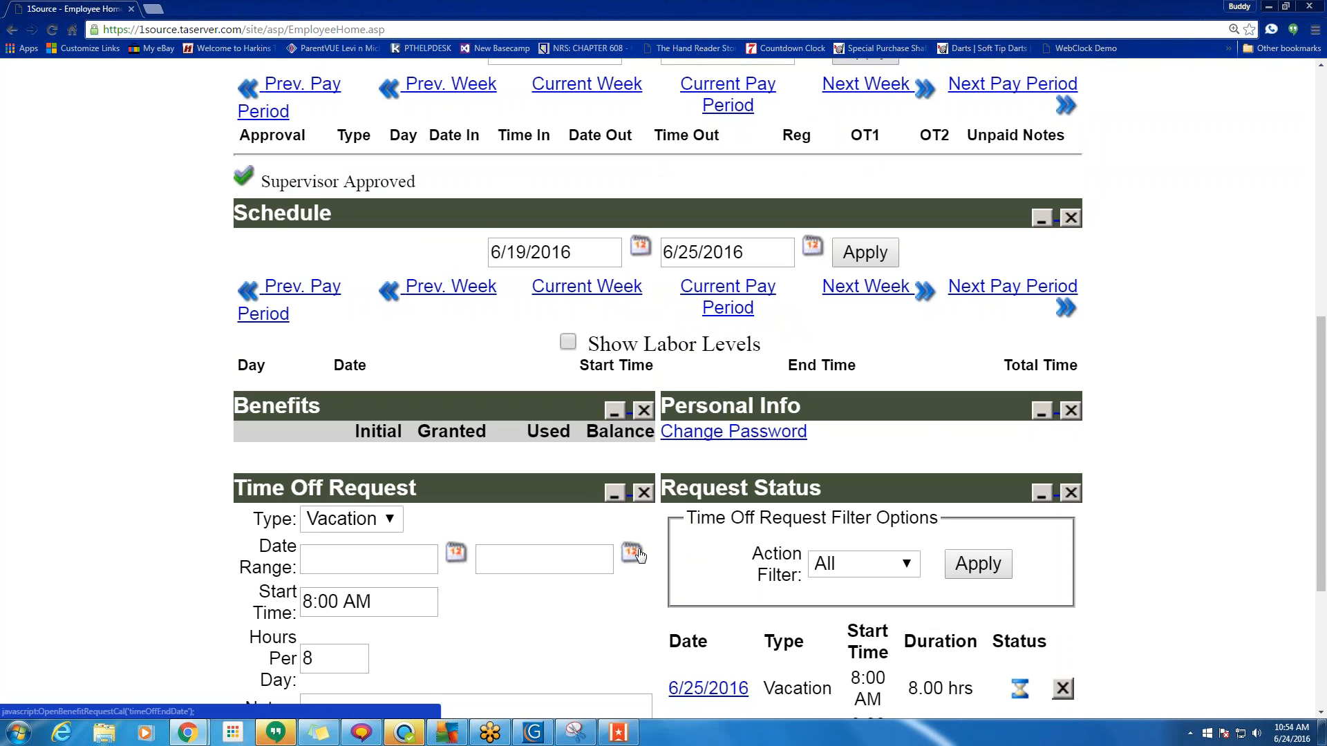
scroll(639, 555, "up", 8)
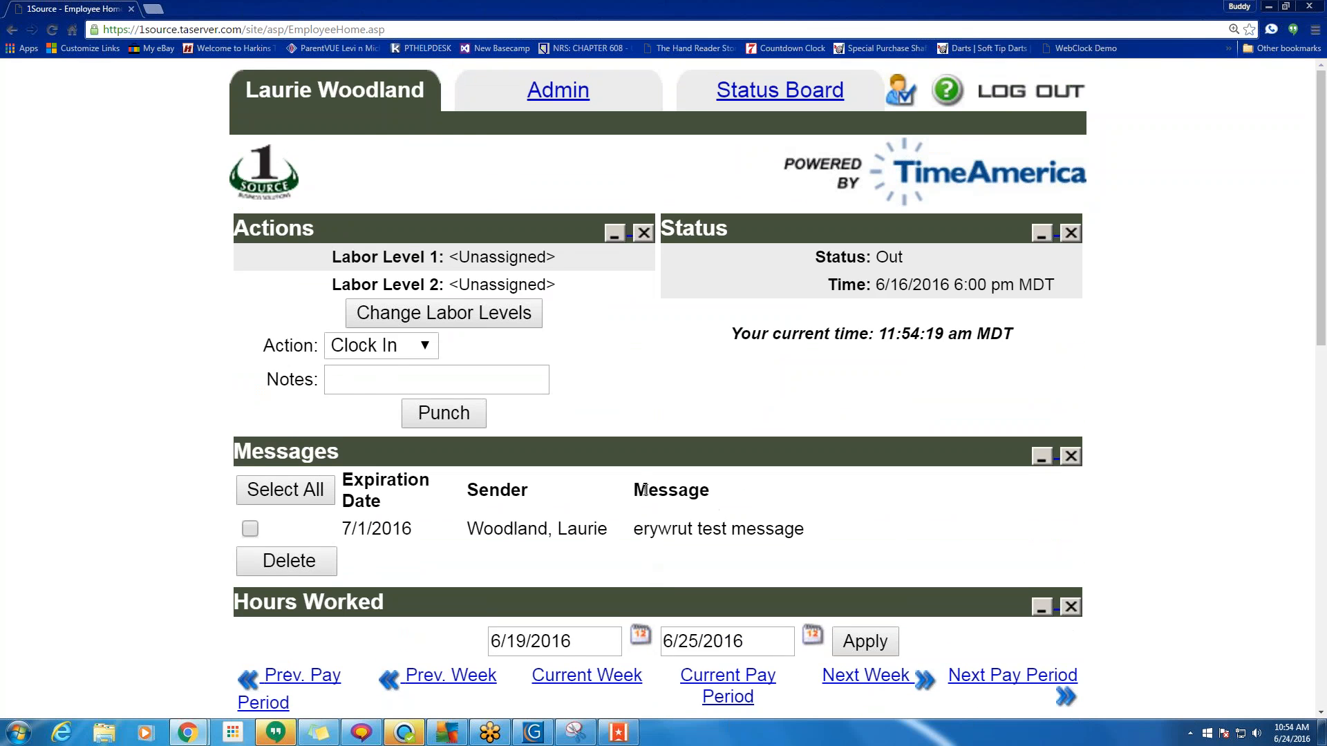
scroll(644, 489, "down", 7)
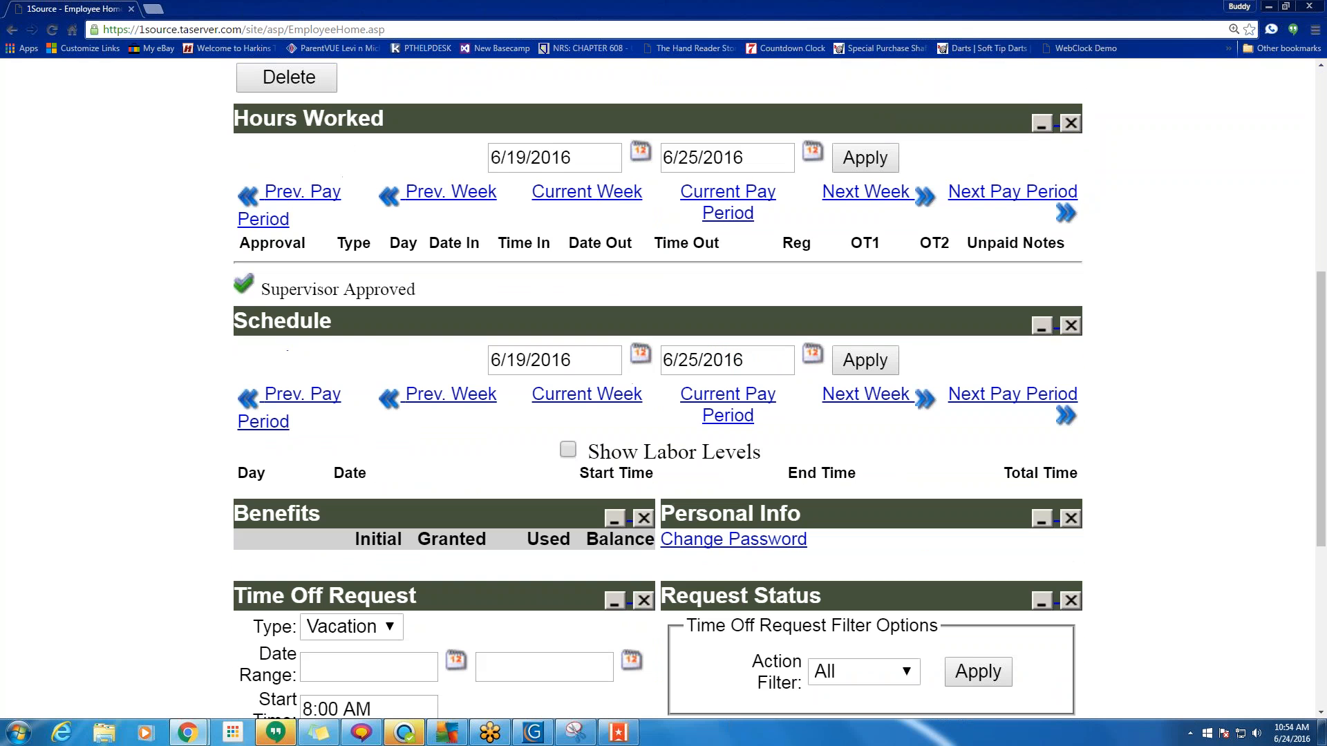
left_click(291, 193)
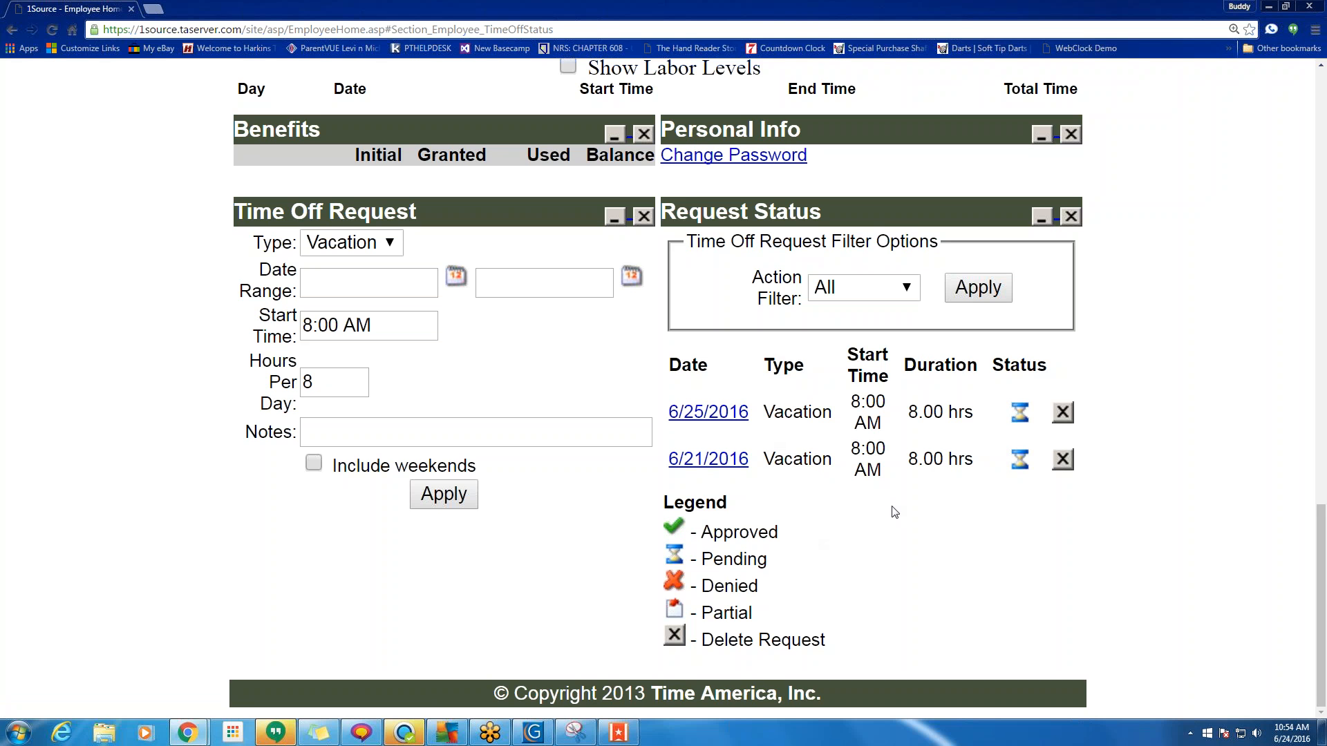
scroll(904, 530, "up", 15)
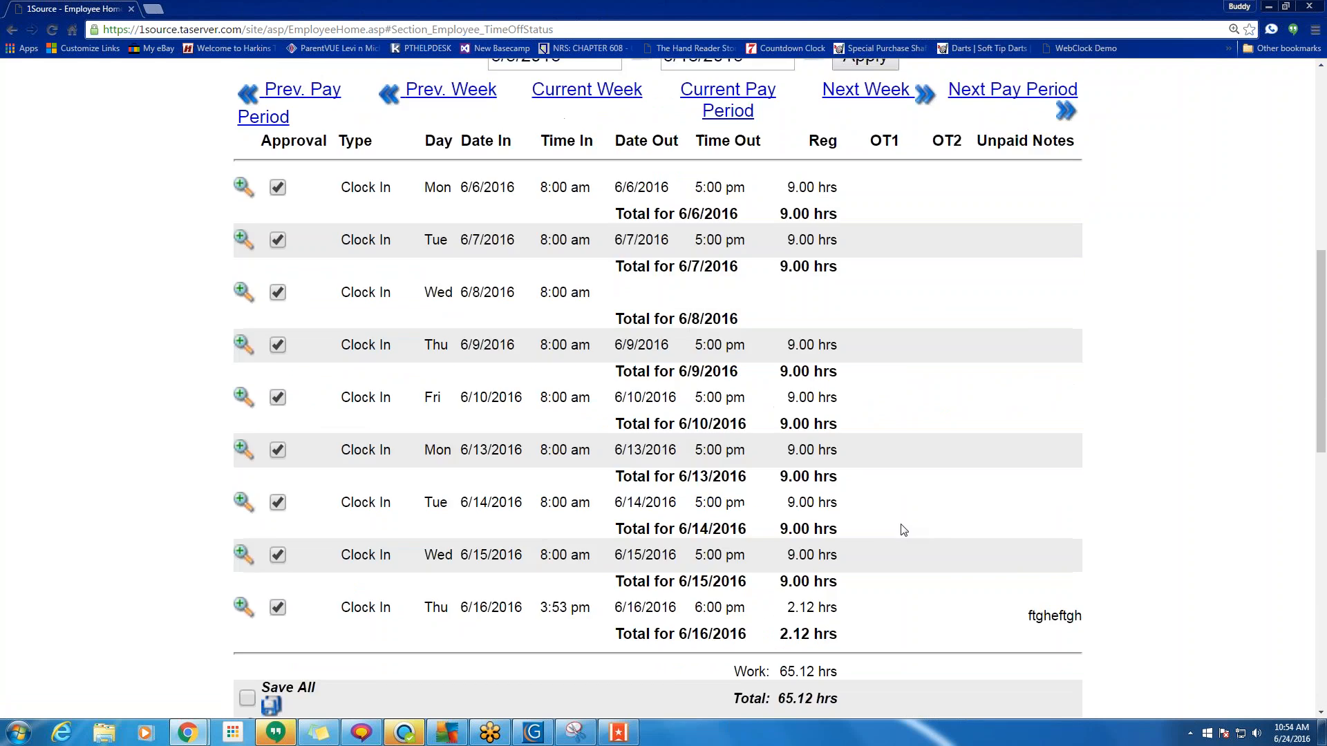
scroll(904, 530, "up", 1)
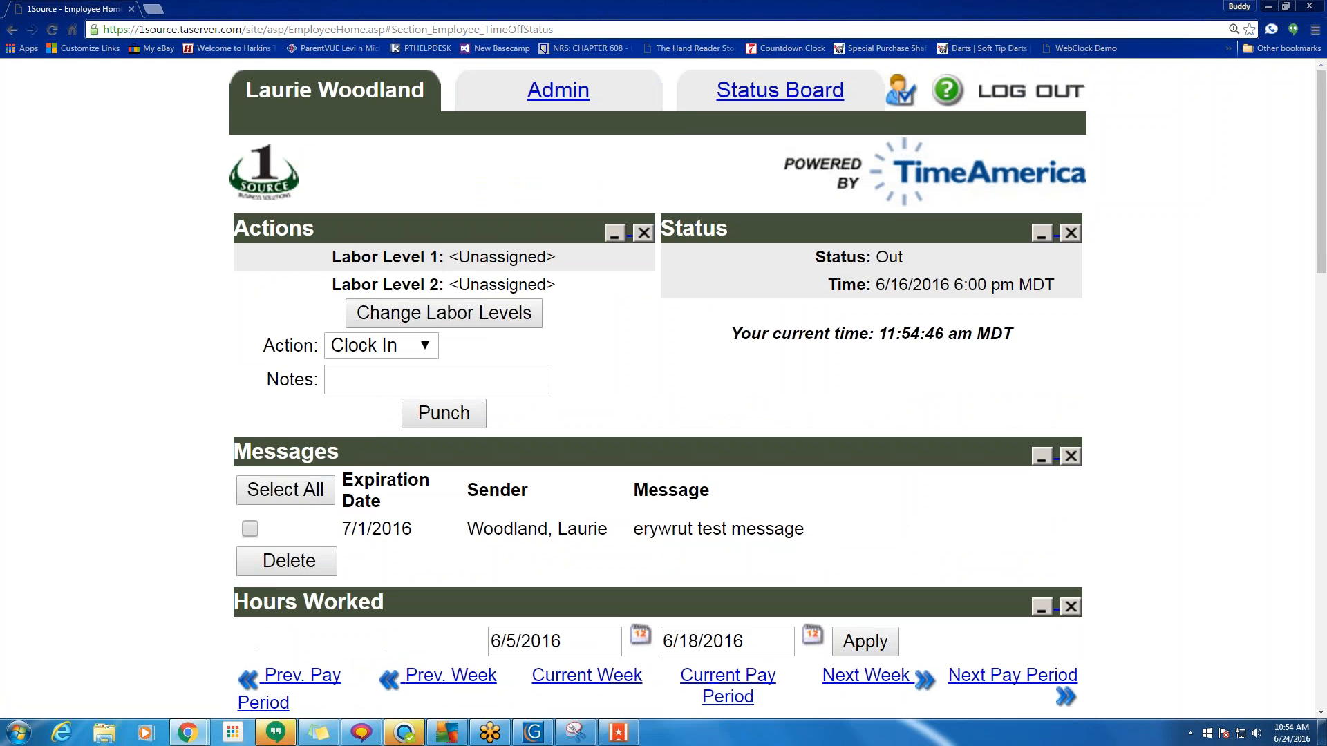
Point out the employee's last punch time and the current time, then go to Admin home.
left_click_drag(817, 257, 993, 334)
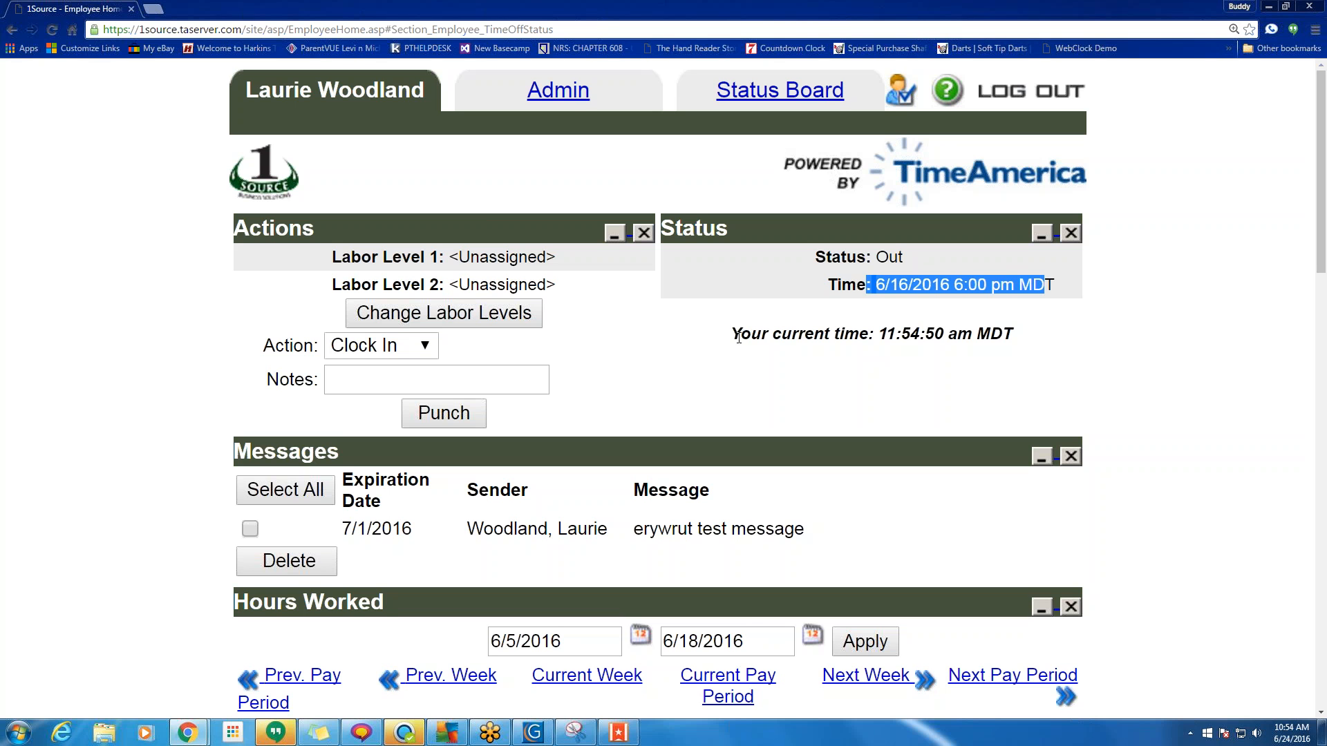
left_click_drag(739, 337, 1034, 342)
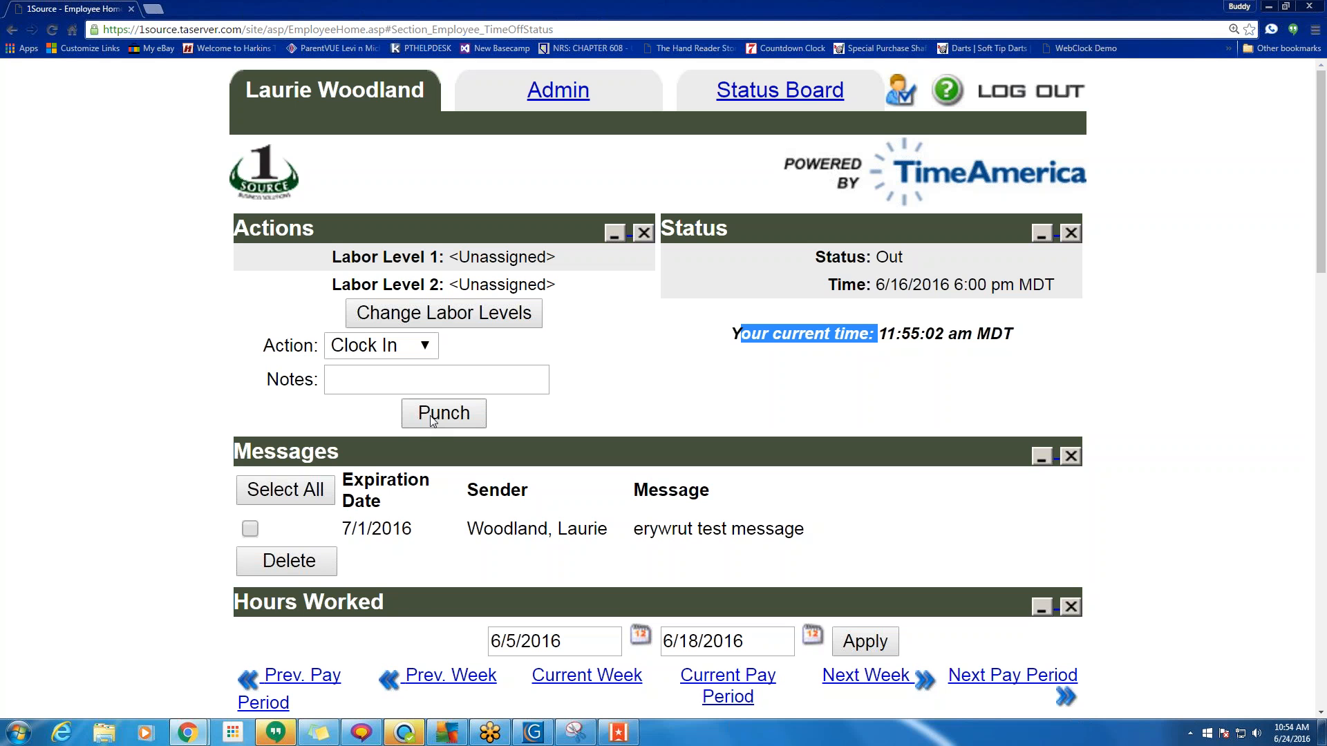
scroll(296, 152, "down", 9)
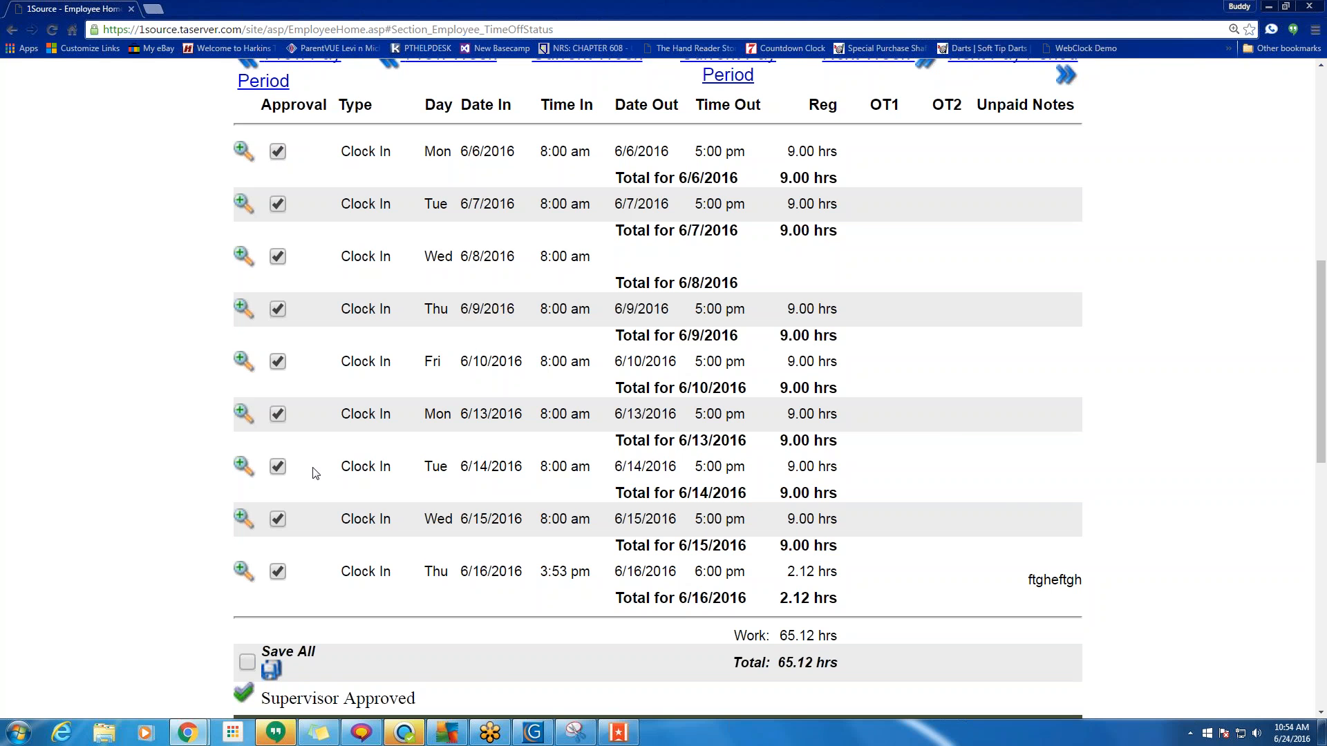
scroll(313, 468, "up", 4)
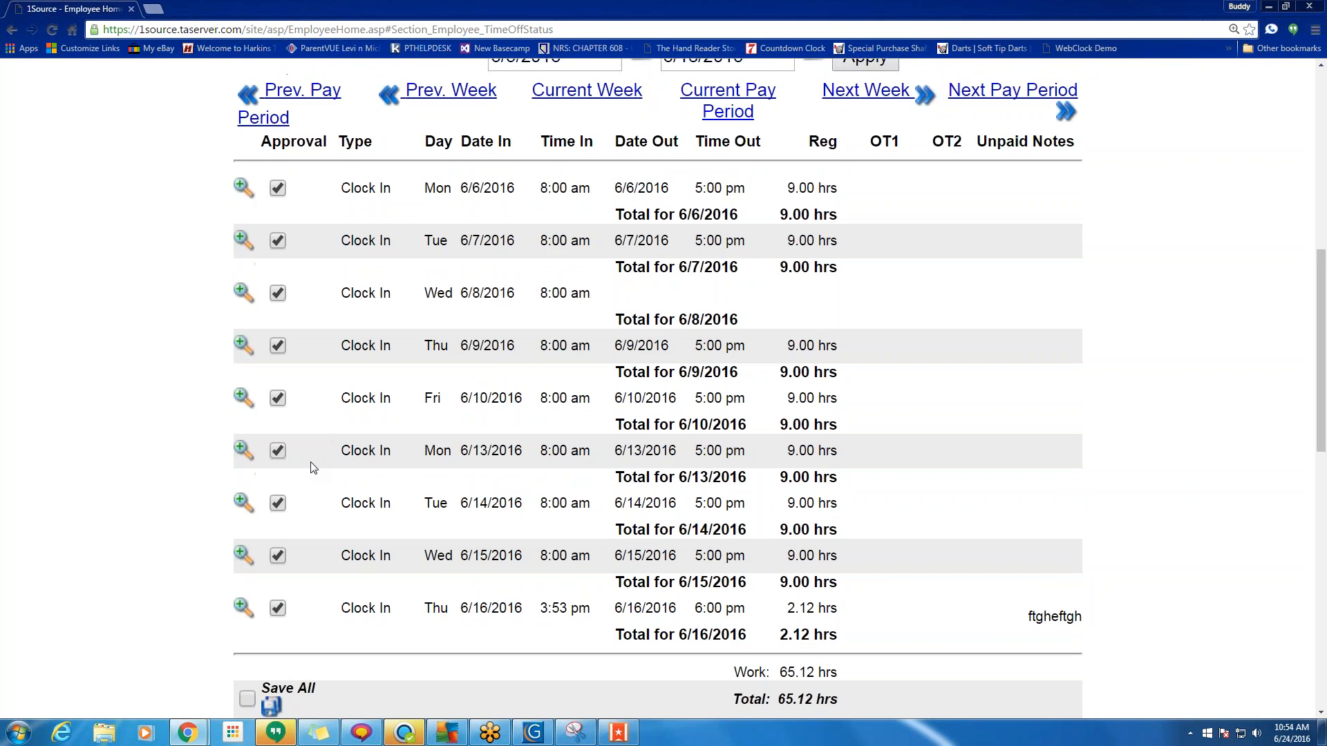
scroll(299, 552, "up", 5)
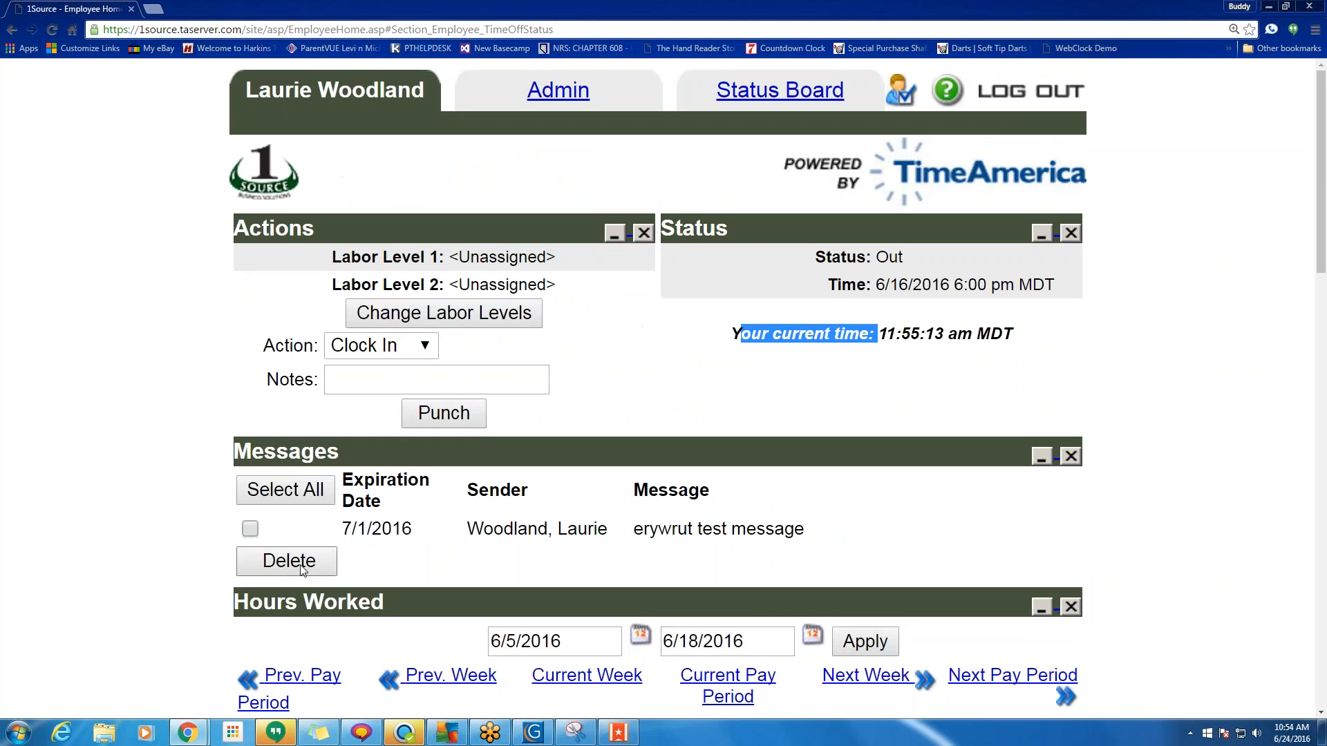
scroll(581, 523, "down", 4)
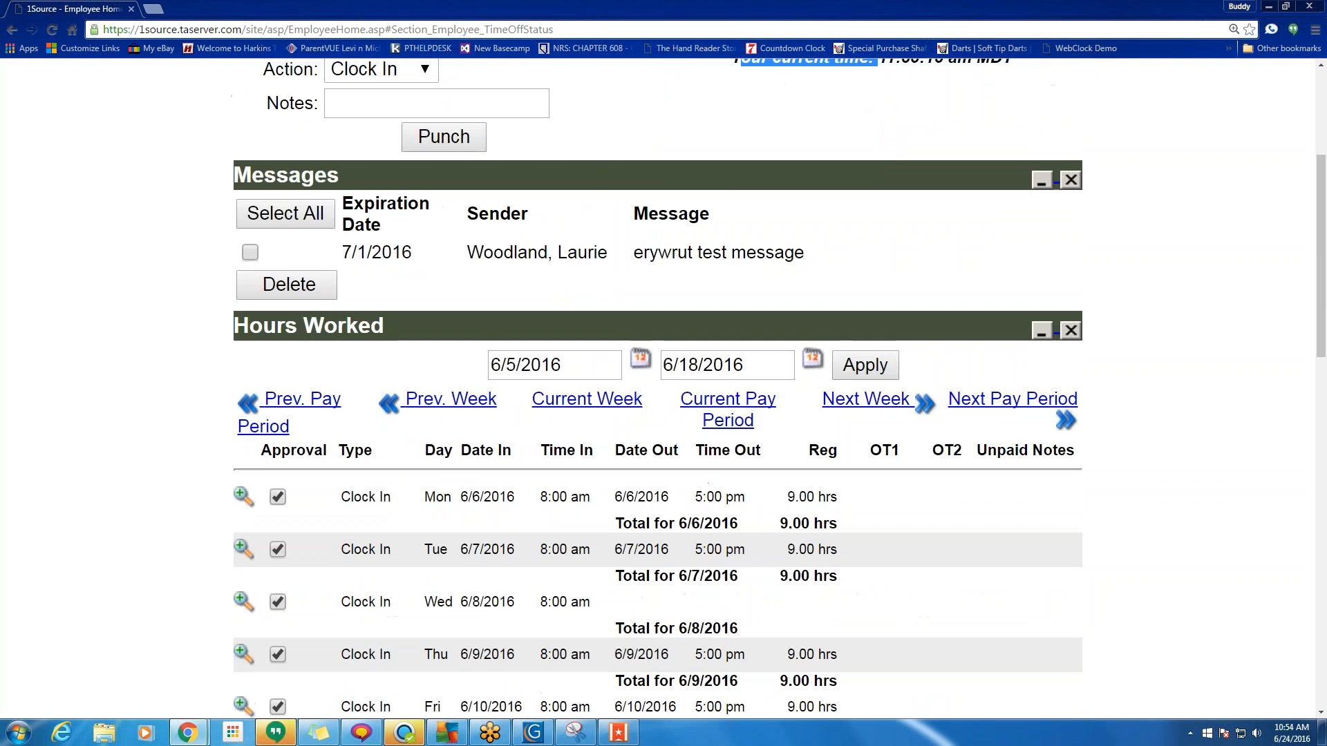
scroll(732, 192, "up", 4)
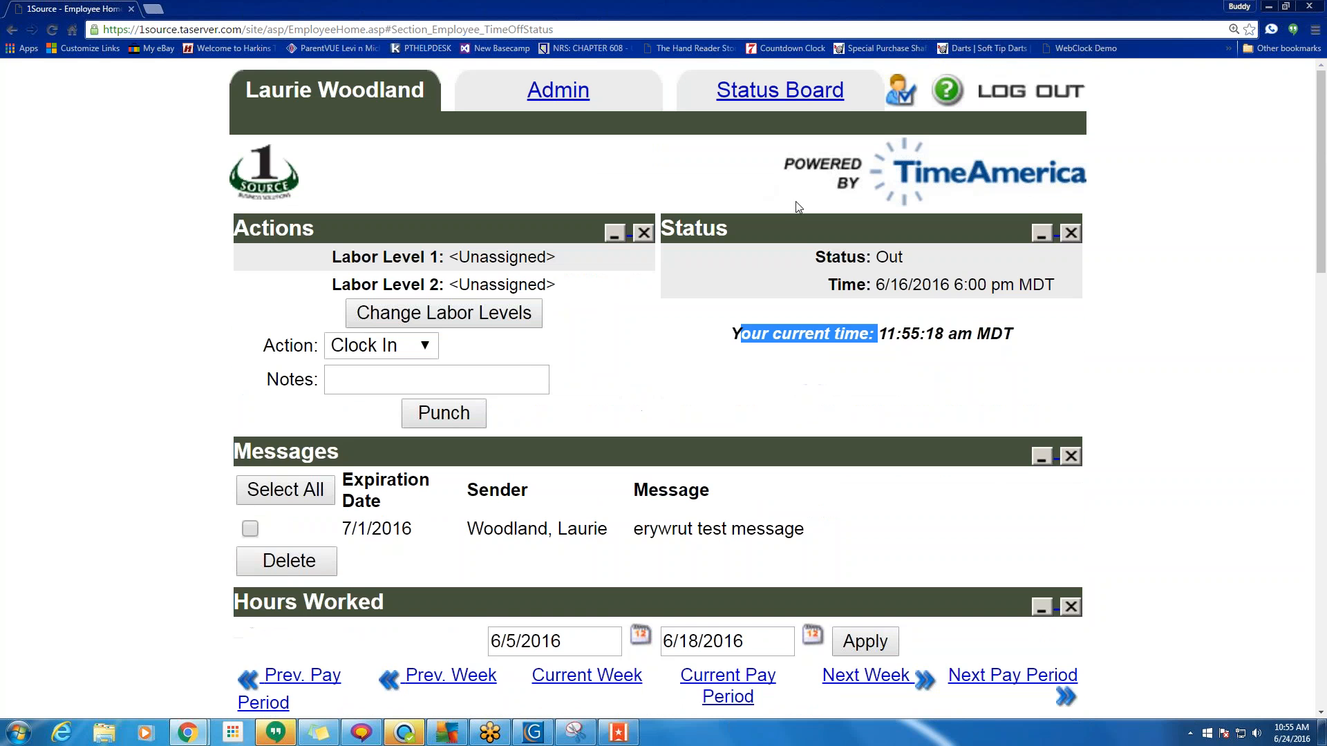
left_click(557, 91)
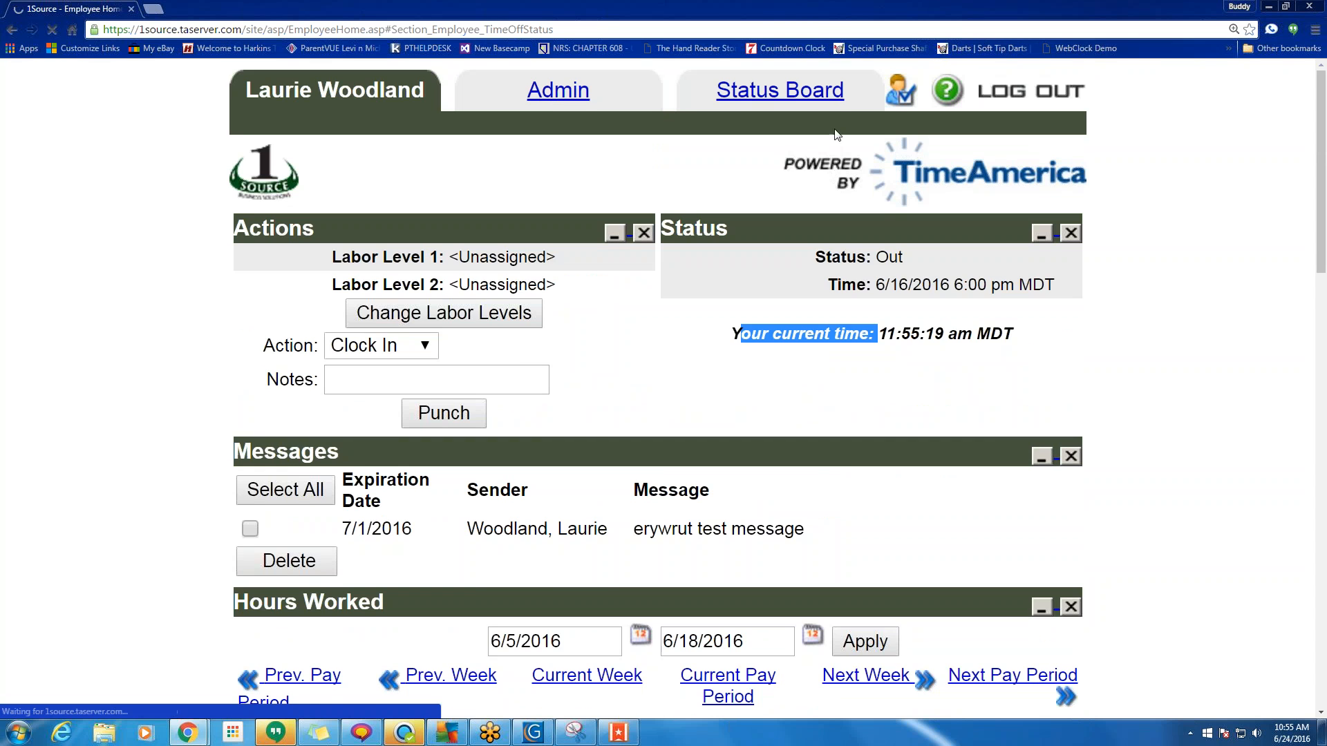
Open Configuration > Payroll Policies and expand the Employee Setting section.
left_click(876, 129)
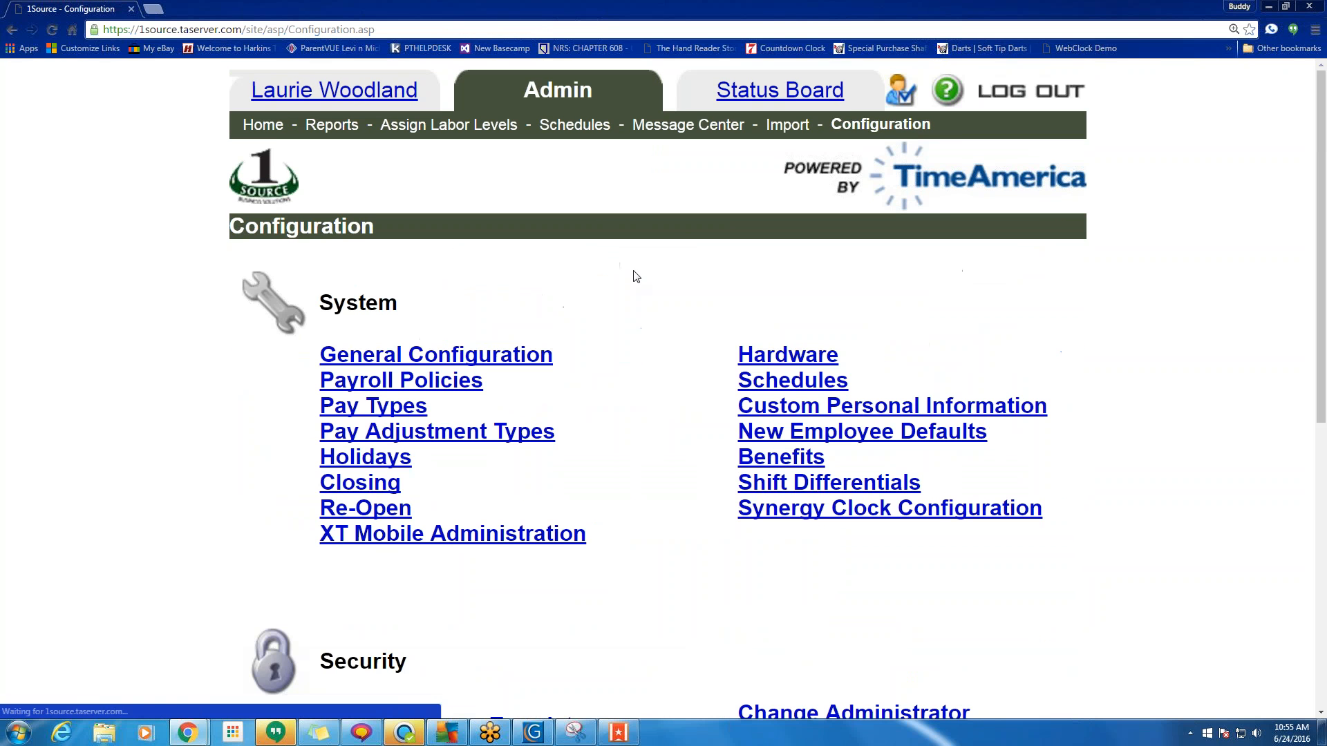
left_click(383, 384)
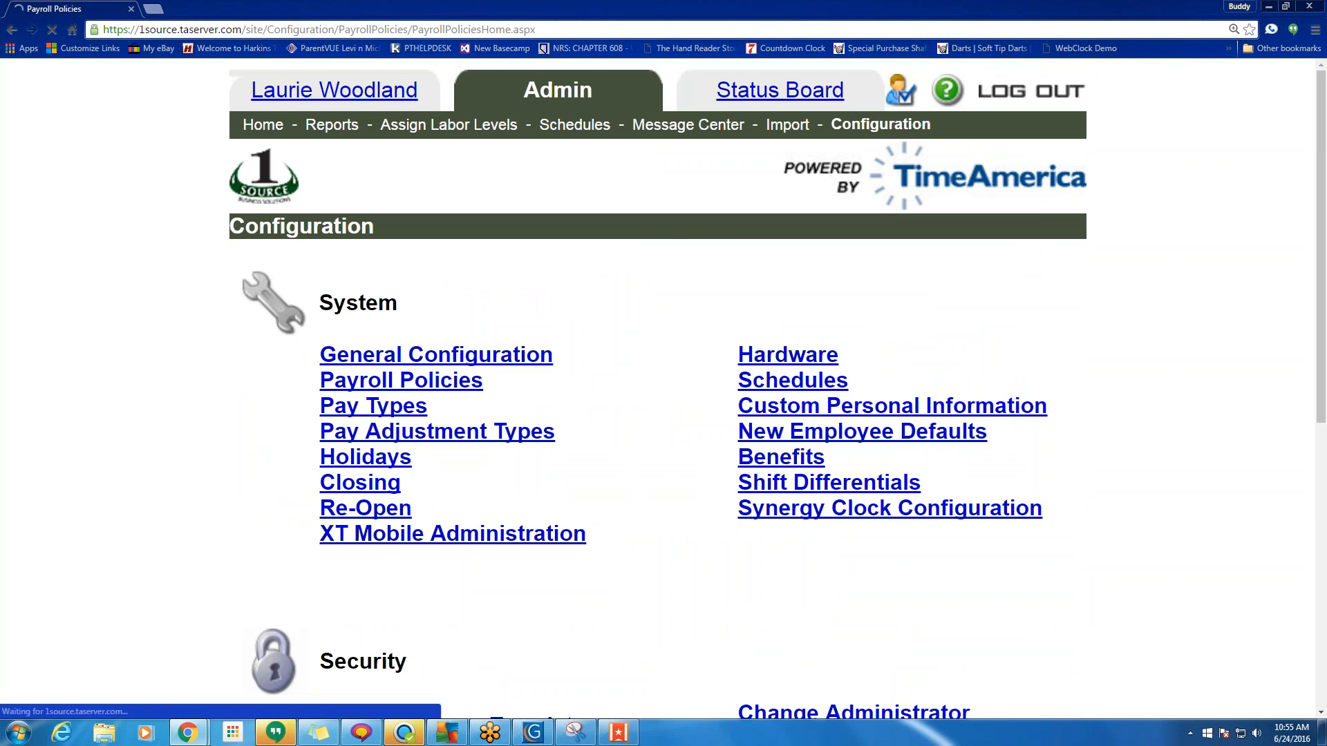
scroll(394, 391, "down", 7)
scroll(524, 407, "down", 5)
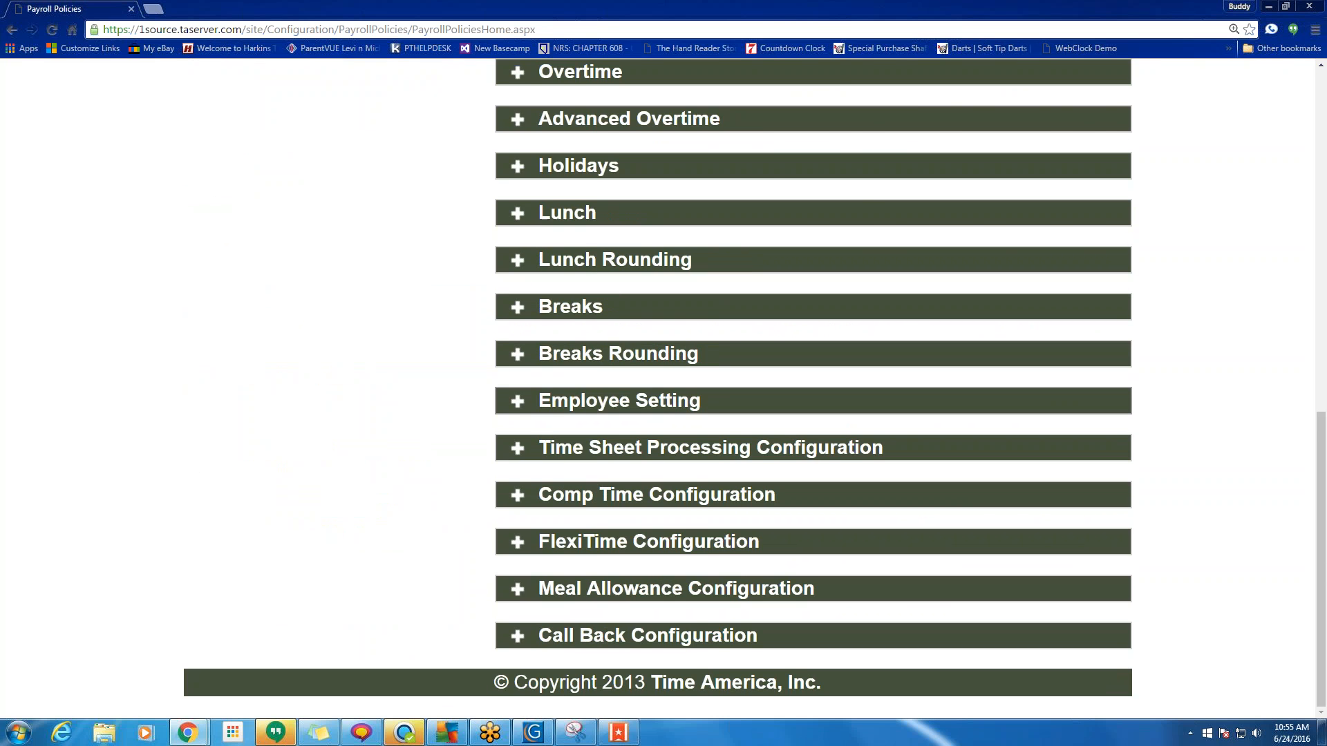
left_click(519, 402)
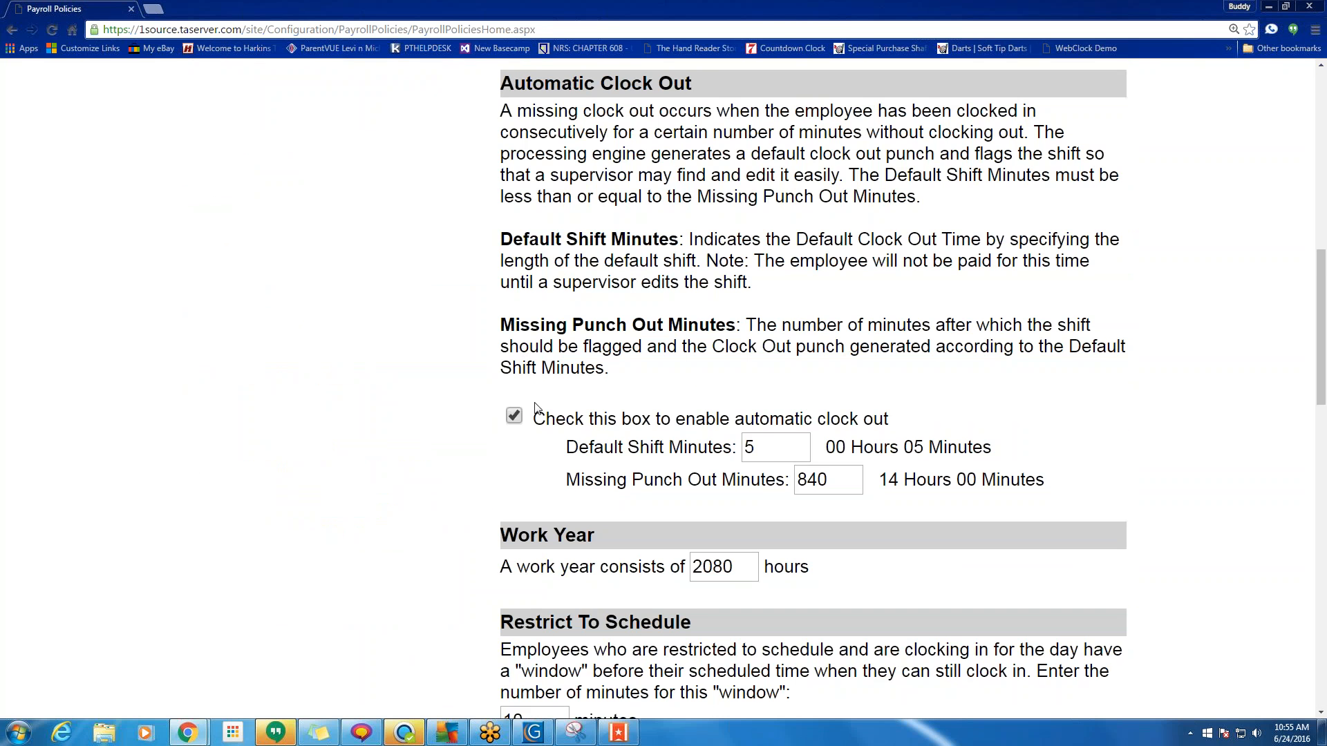
Toggle 'Enable employee time sheet approvals' off and back on, leaving it enabled.
scroll(545, 412, "down", 5)
scroll(546, 412, "down", 4)
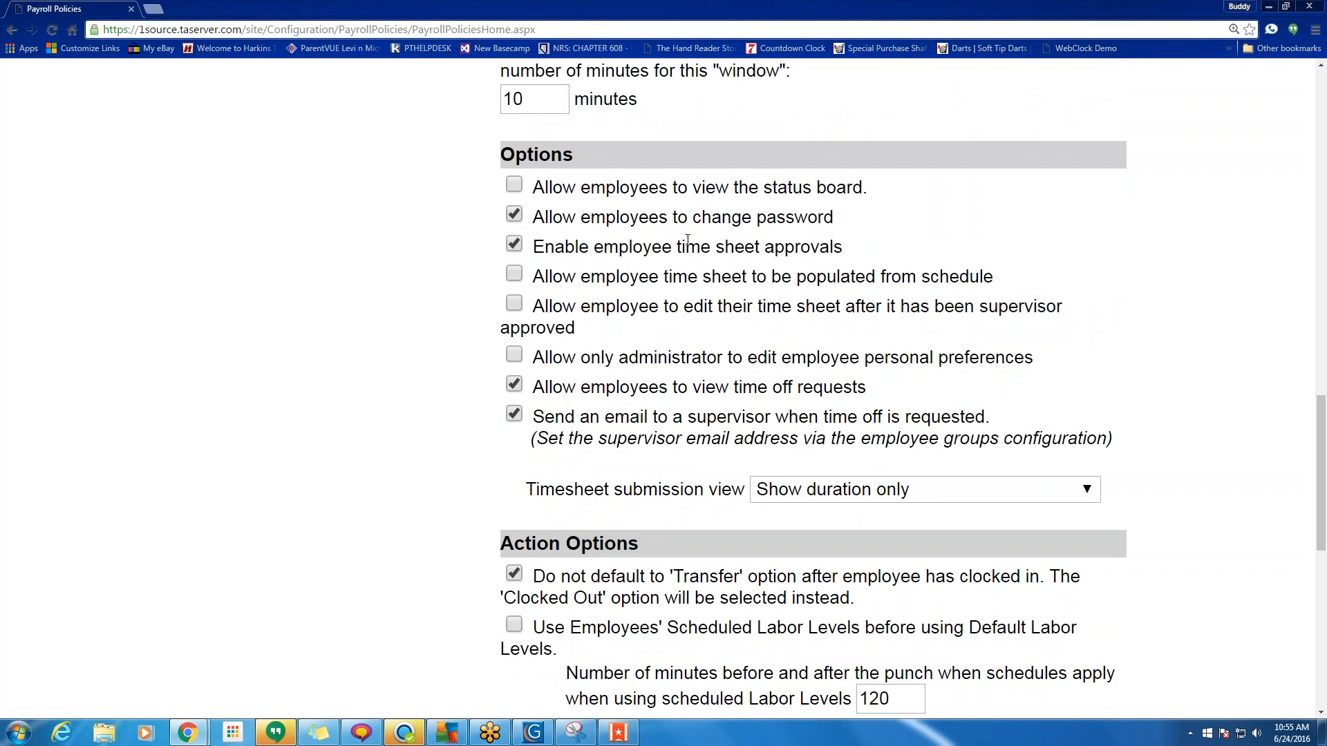
left_click_drag(827, 247, 565, 248)
left_click(515, 247)
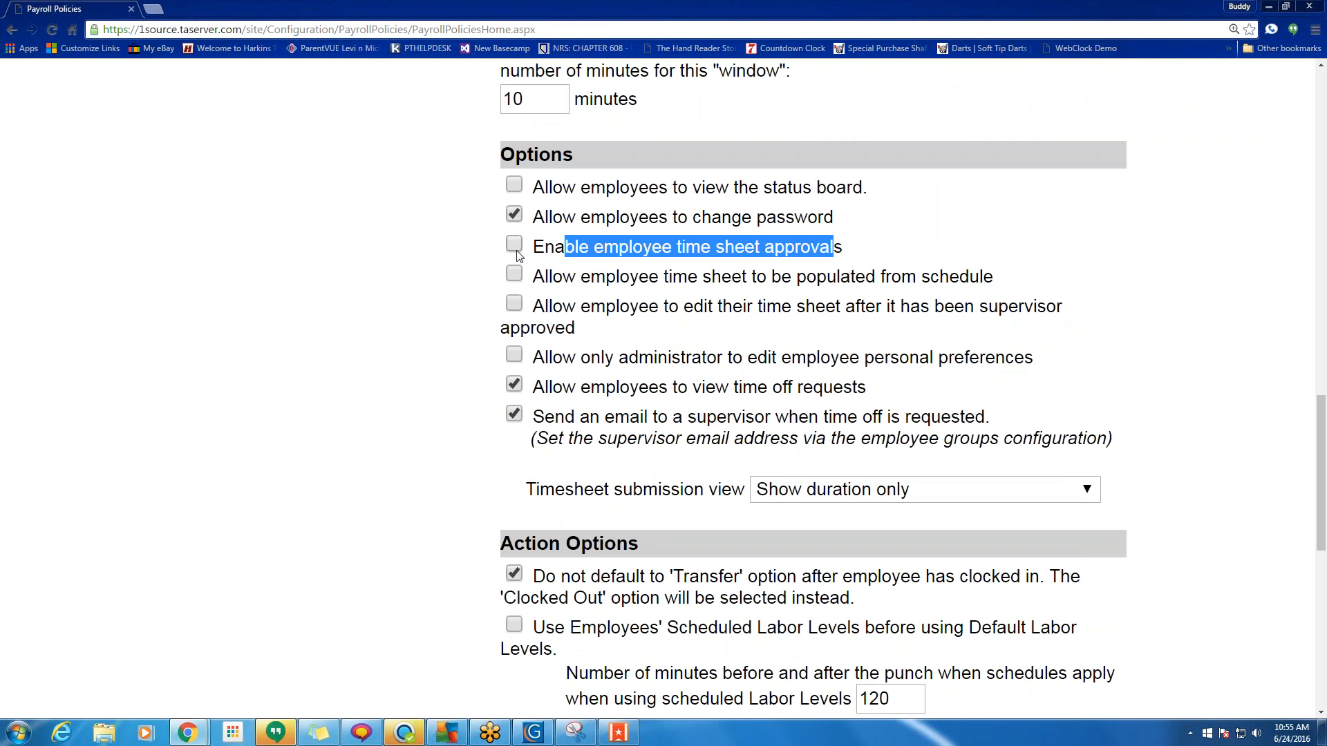
left_click(515, 247)
scroll(451, 480, "down", 10)
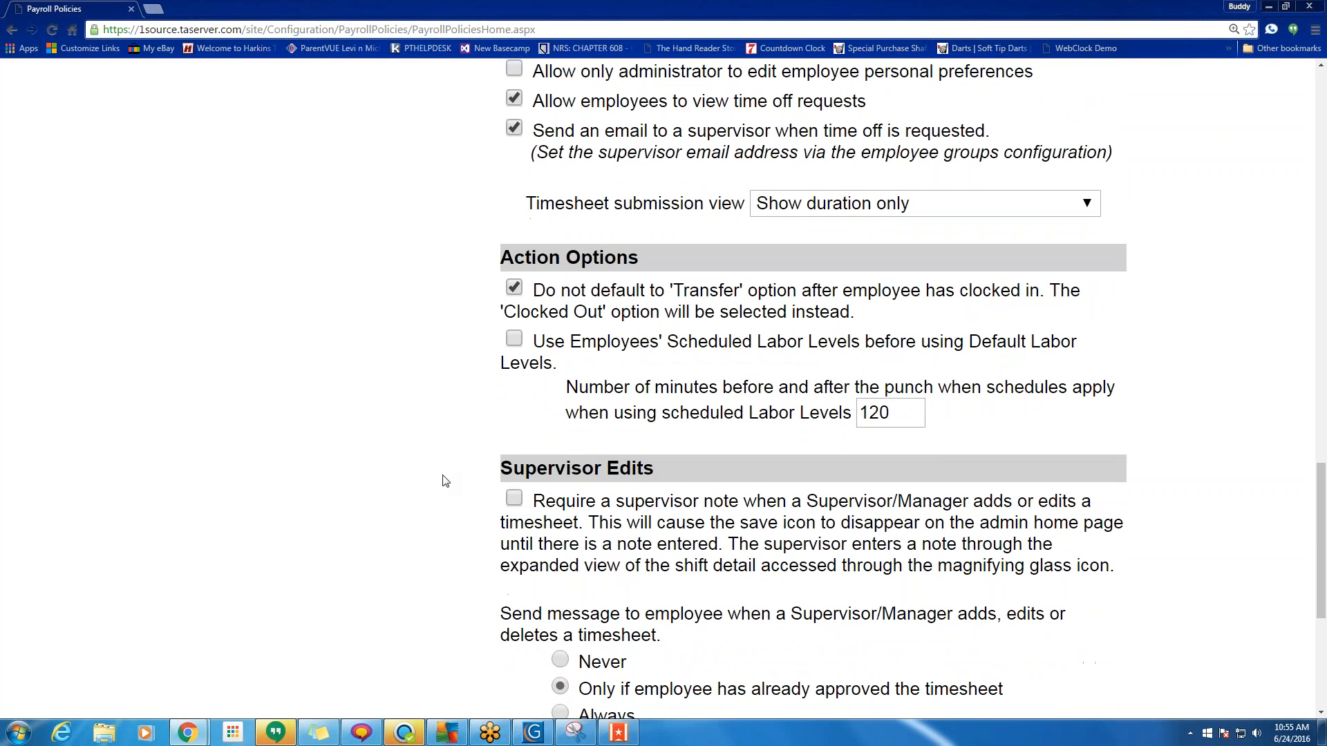
scroll(477, 432, "up", 6)
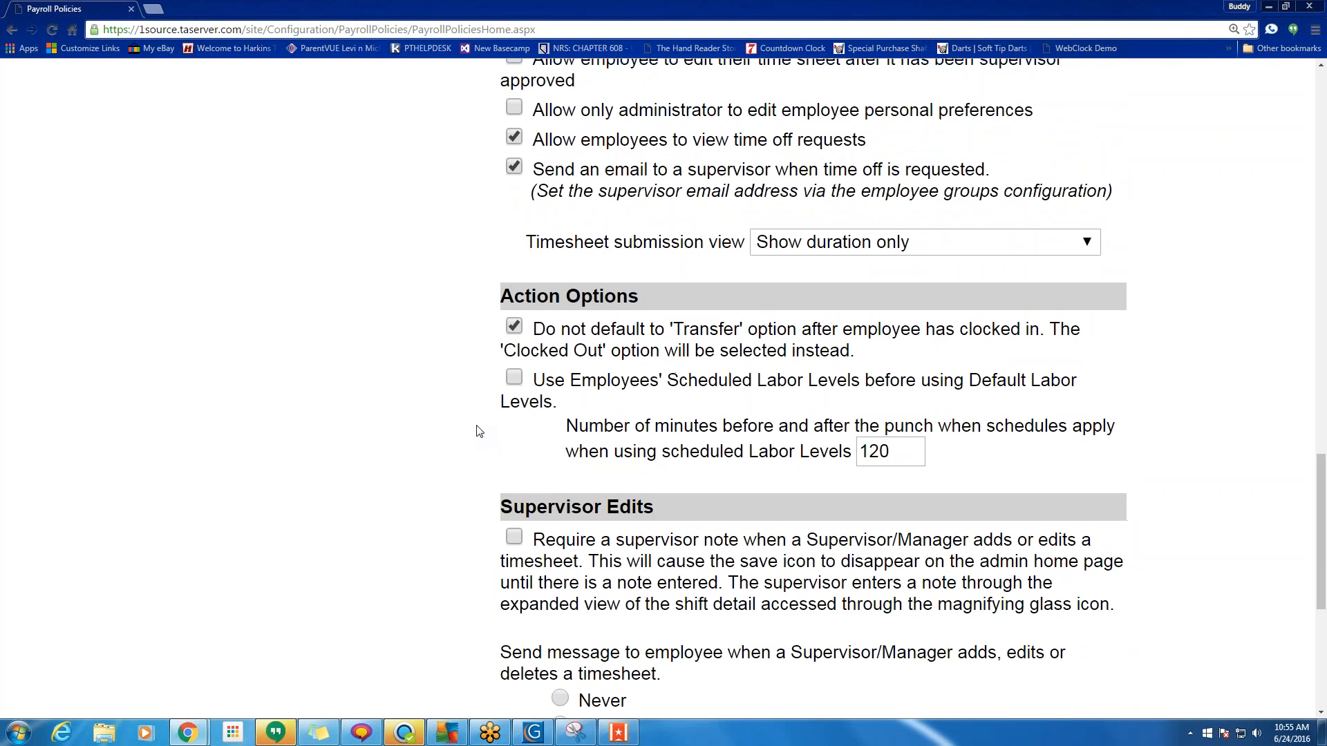
scroll(477, 431, "up", 3)
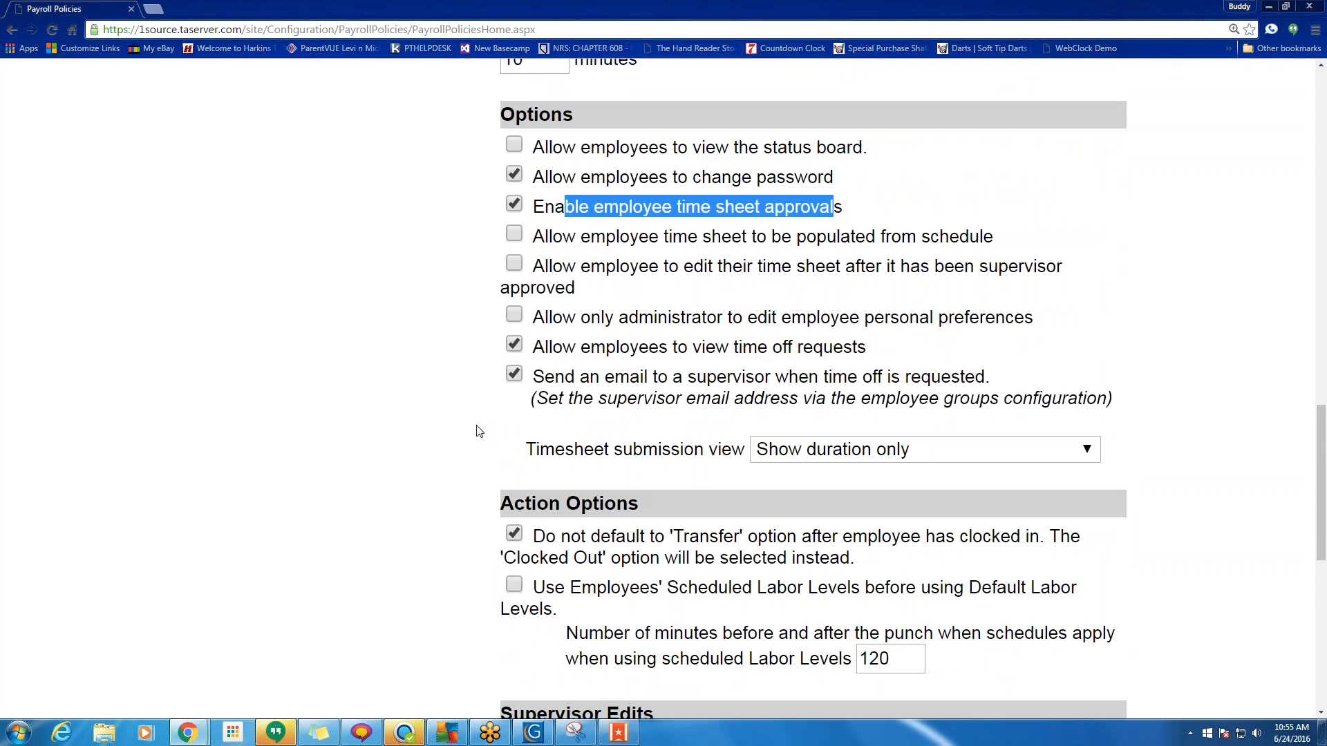
scroll(482, 423, "up", 20)
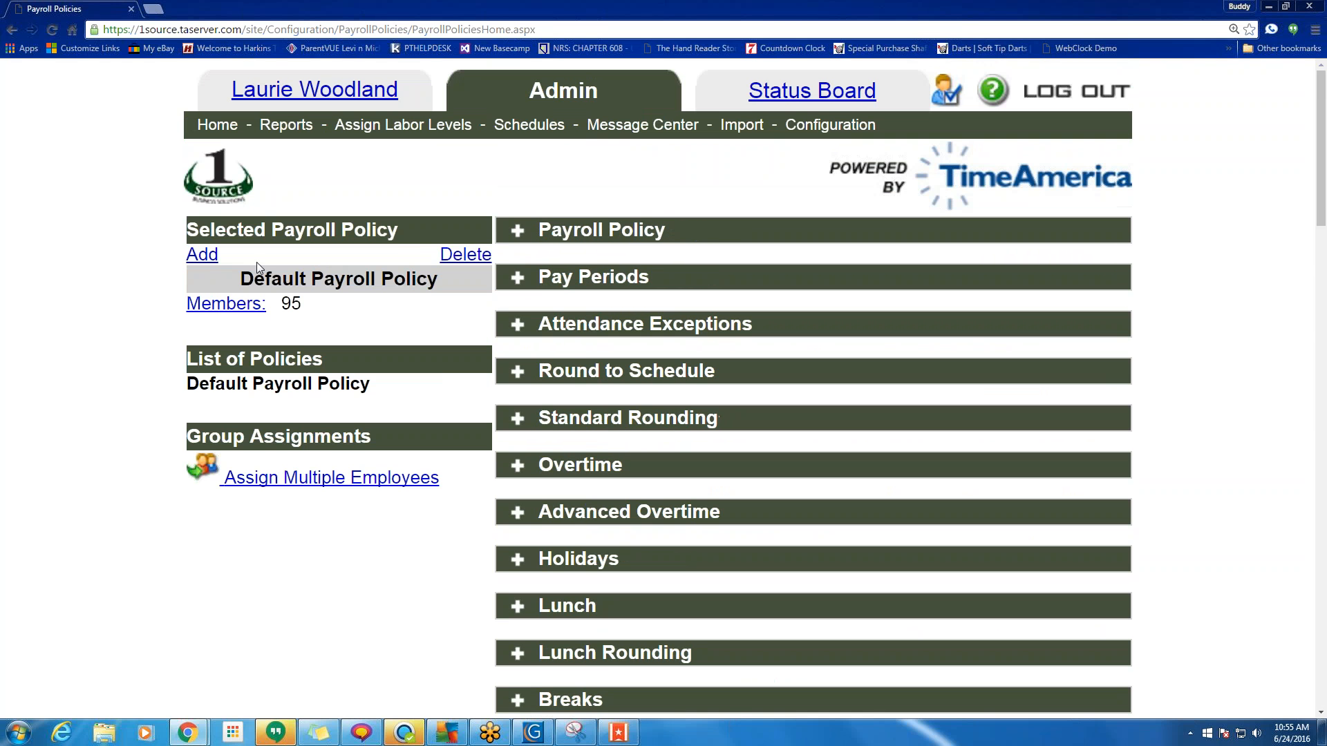
Point out the Selected Payroll Policy heading and the Default Payroll Policy name.
left_click_drag(415, 233, 195, 231)
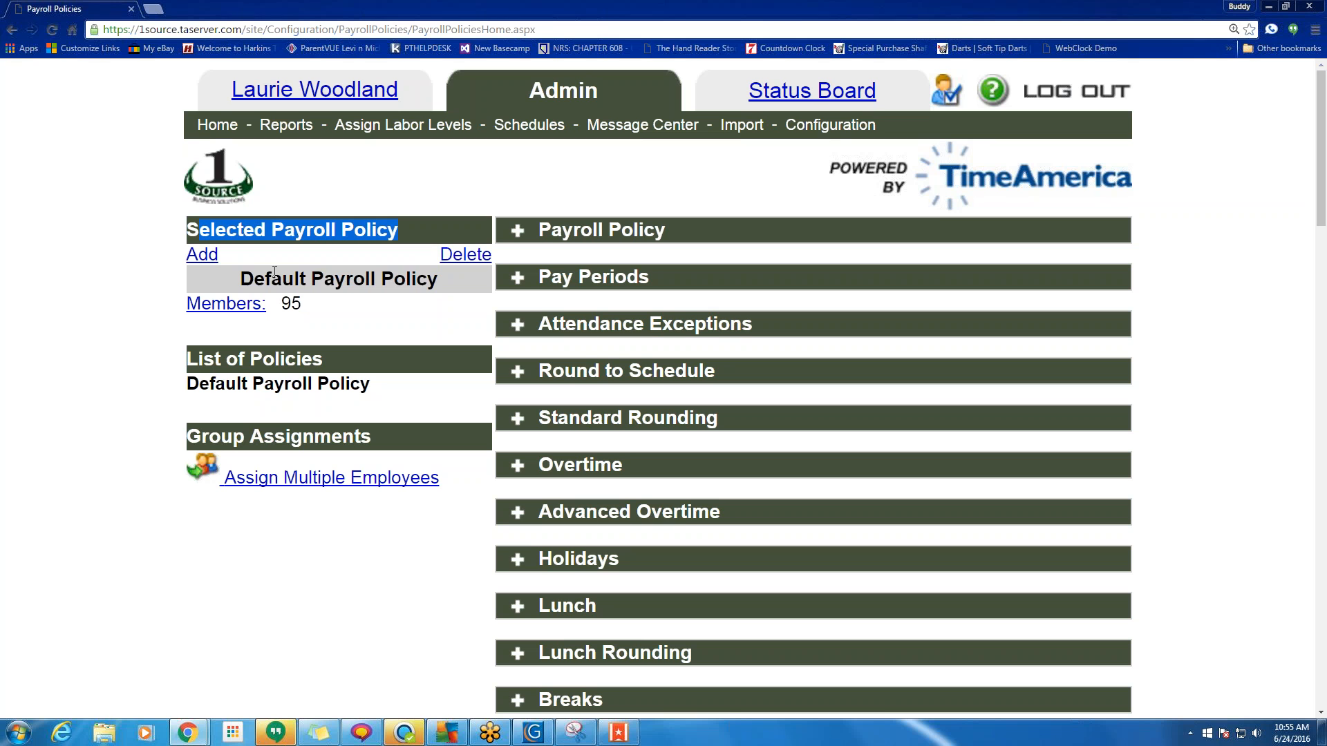
left_click_drag(439, 281, 239, 279)
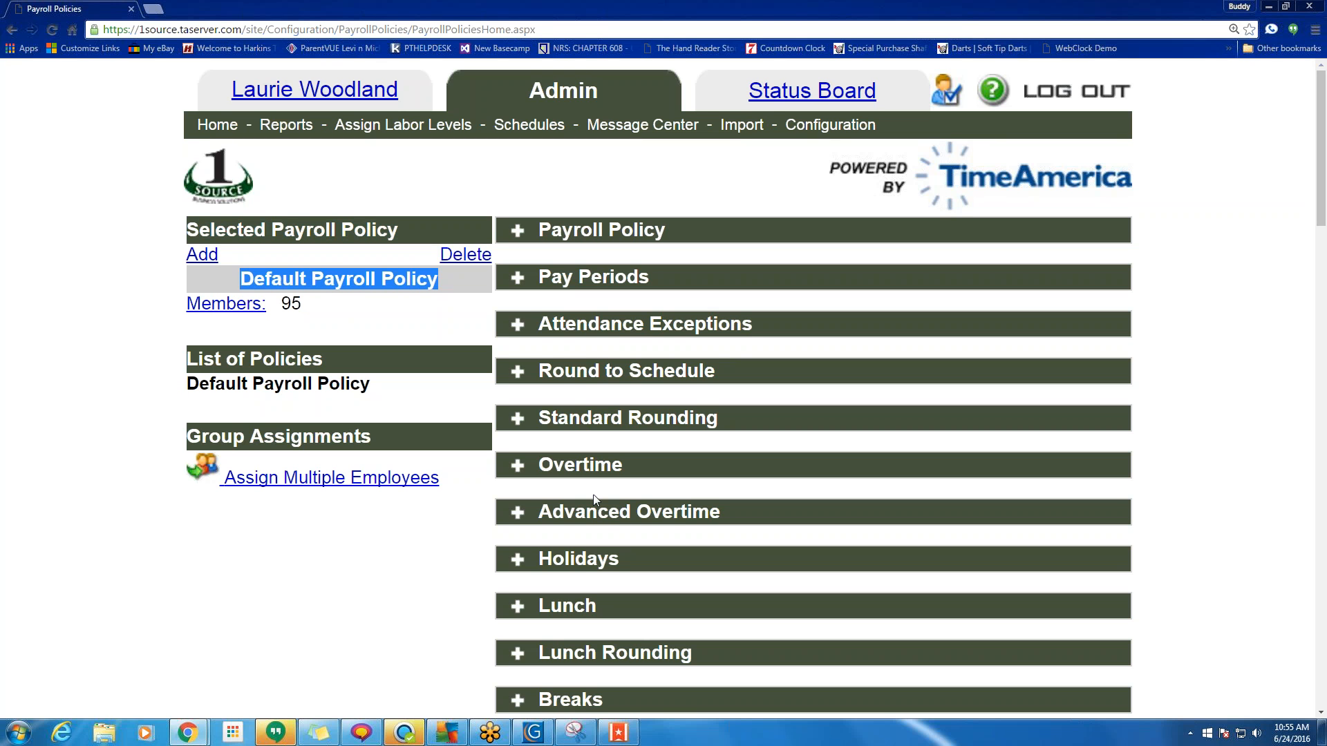
scroll(870, 465, "down", 15)
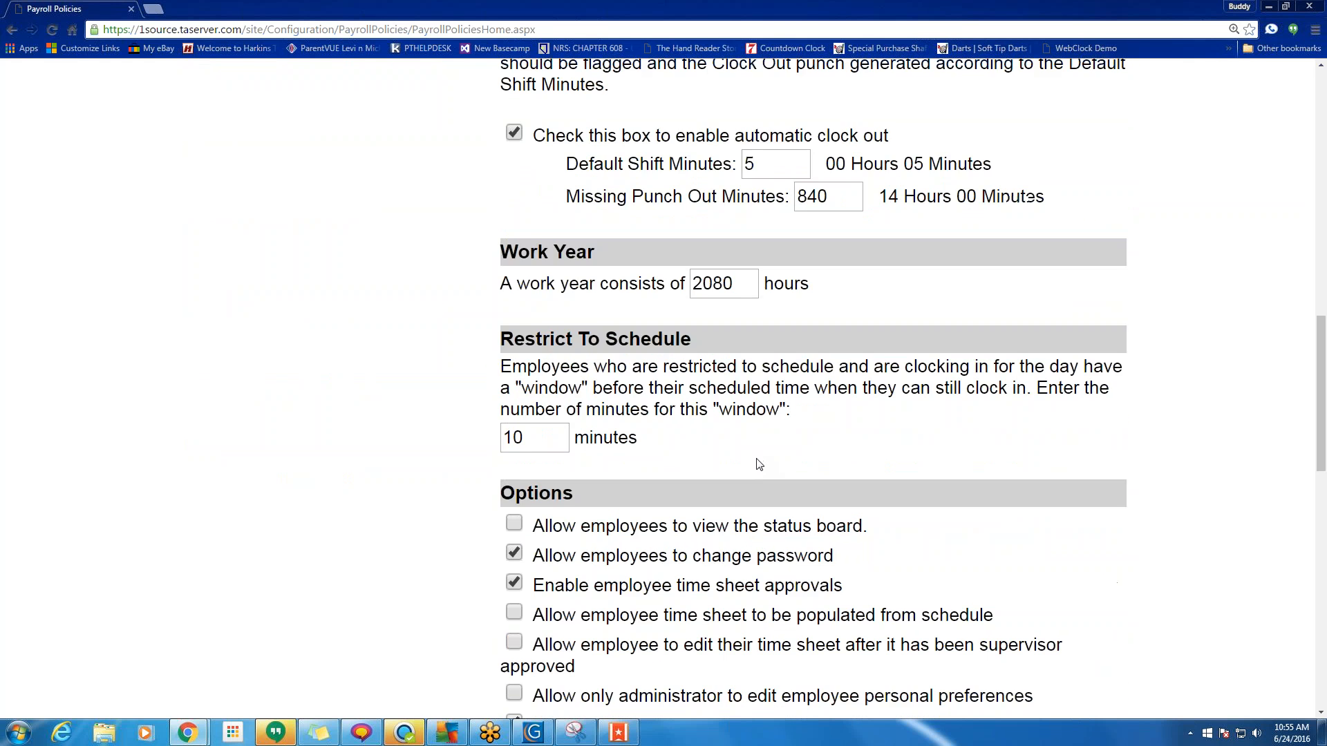
scroll(759, 465, "down", 5)
scroll(759, 464, "up", 15)
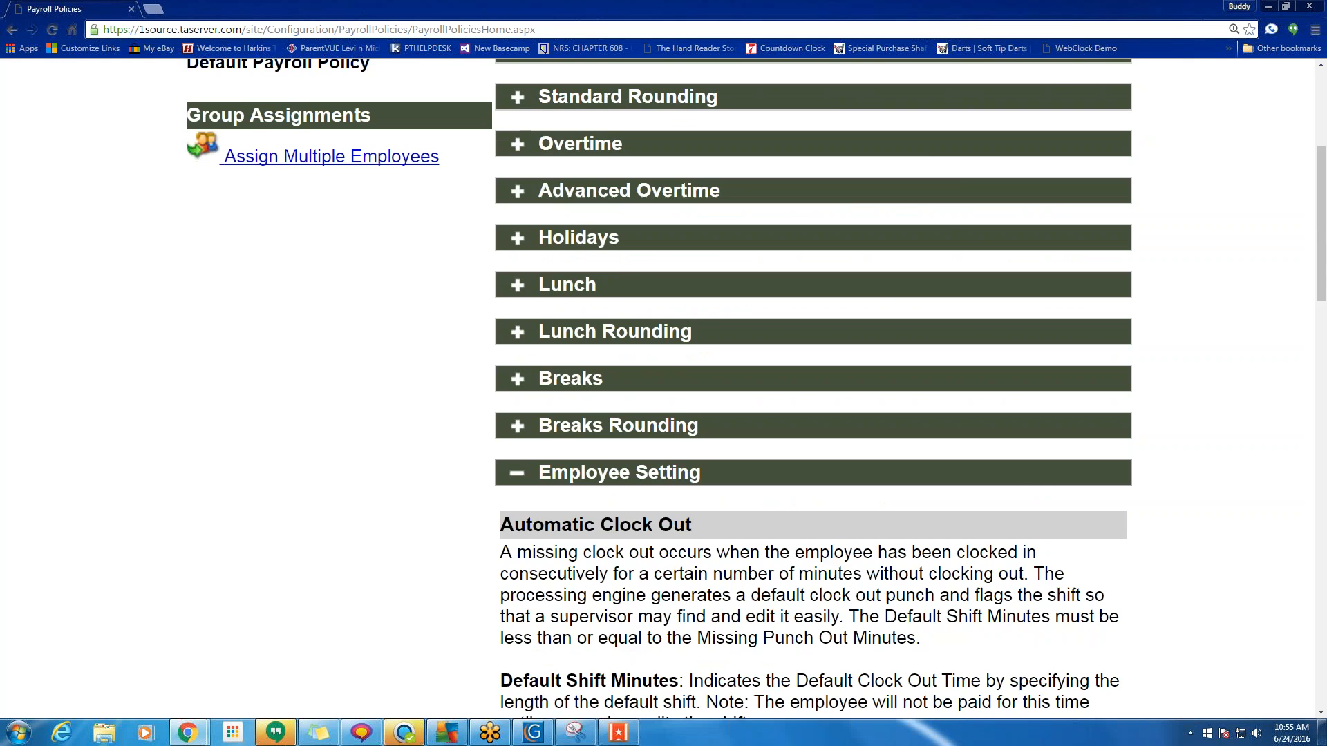
scroll(759, 465, "up", 5)
Browse the Default Payroll Policy's member list, then return to the policy settings.
left_click(232, 305)
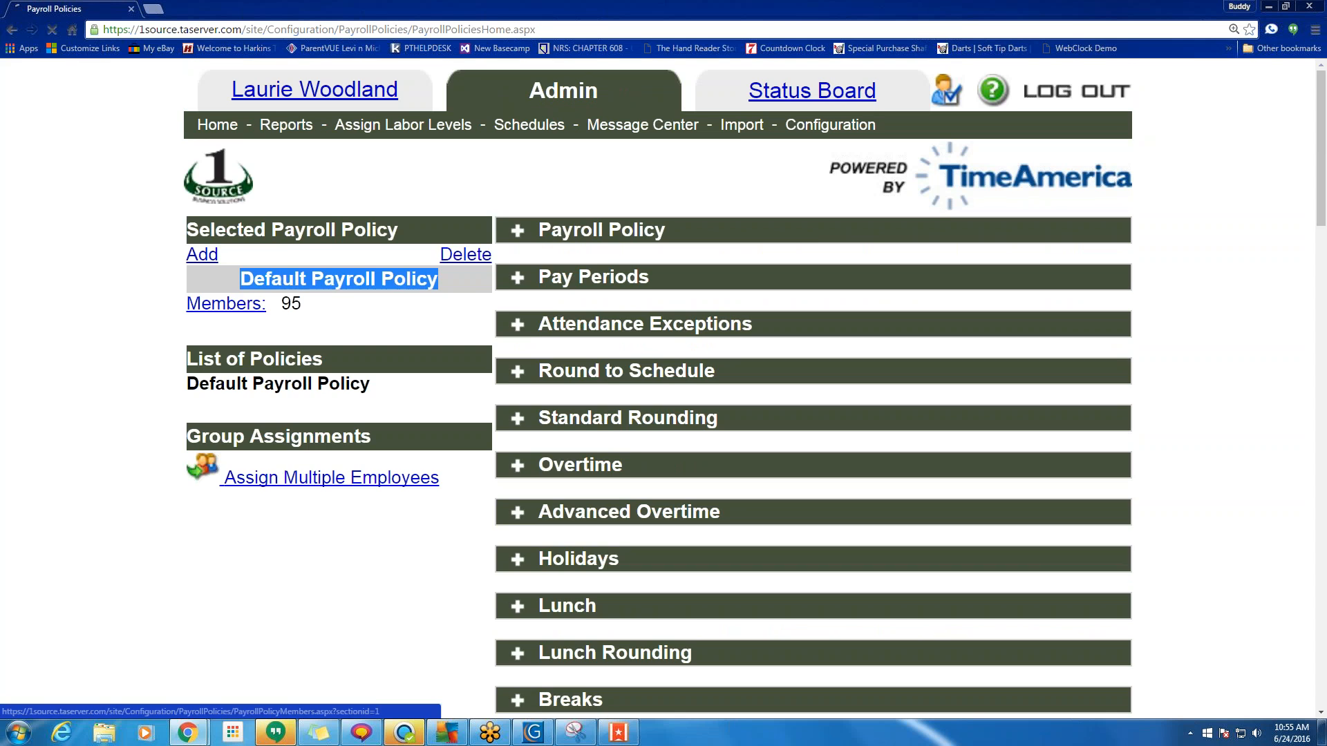
scroll(452, 369, "down", 20)
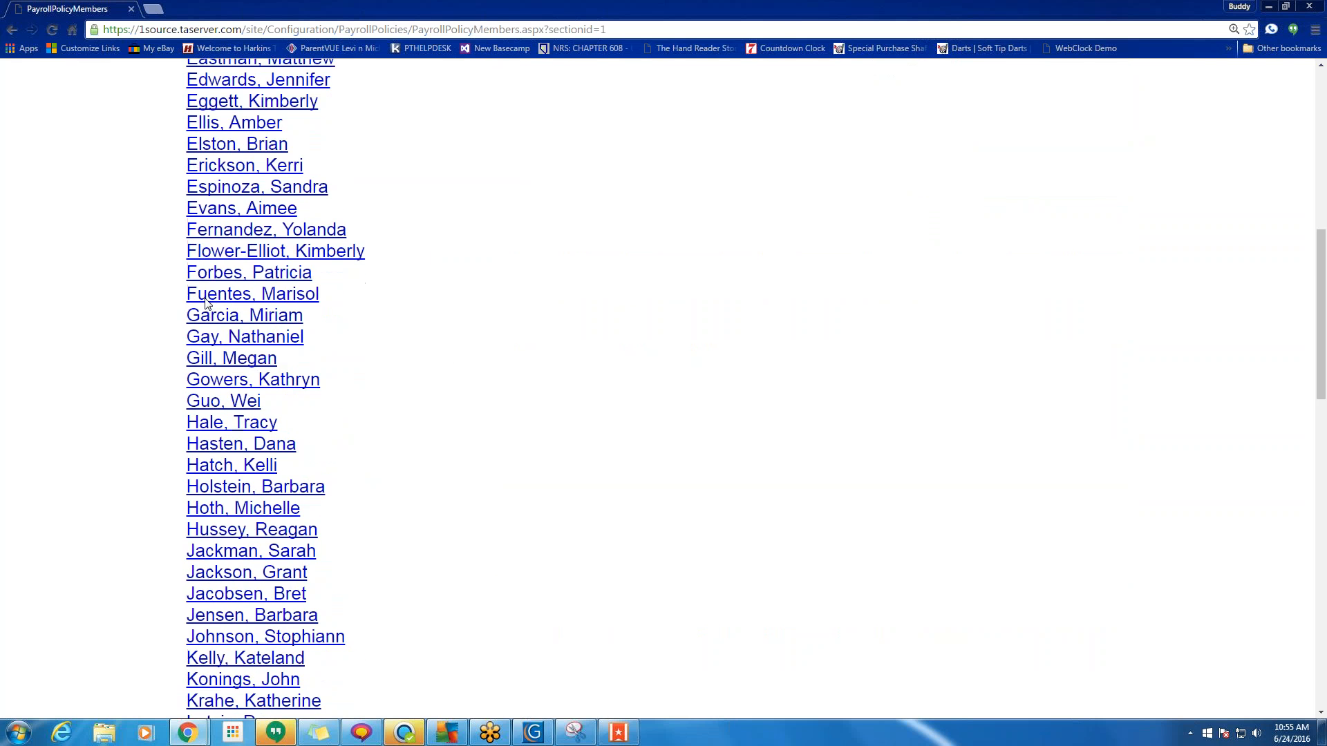
scroll(232, 444, "down", 4)
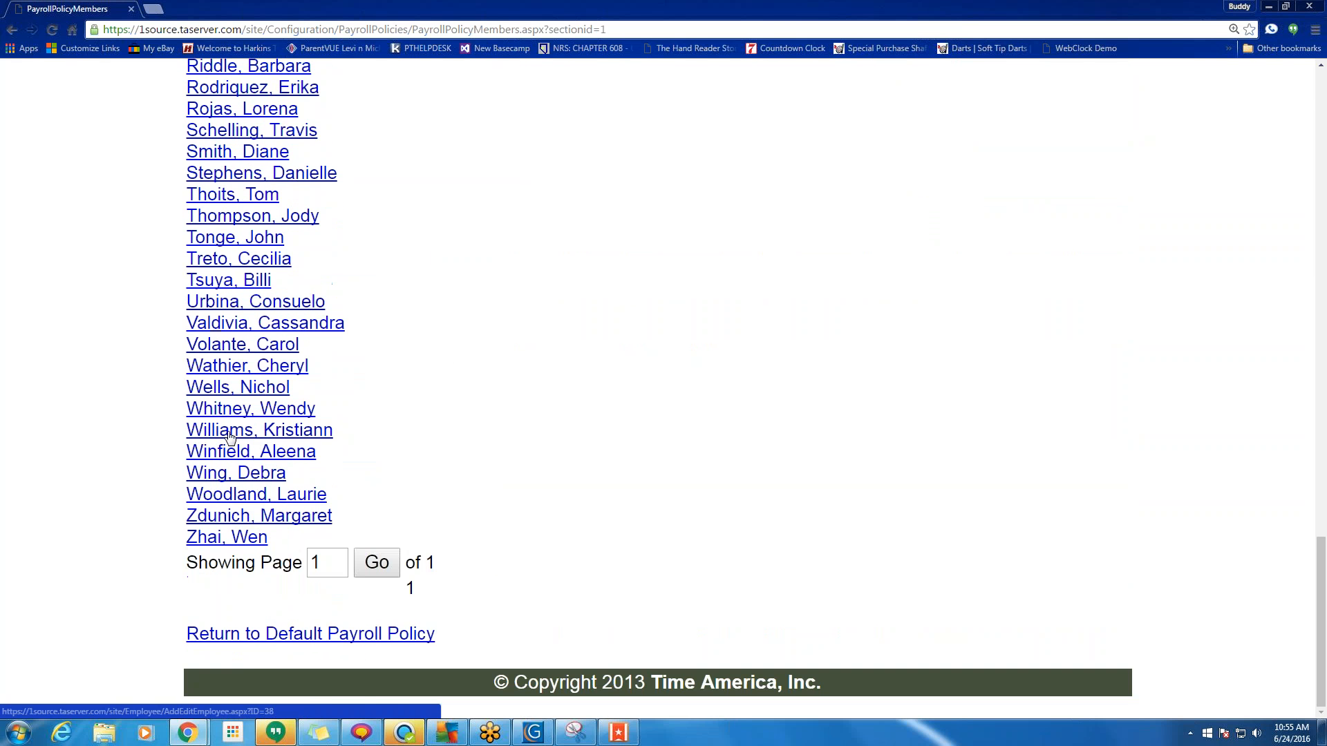
scroll(231, 445, "up", 15)
scroll(272, 314, "up", 7)
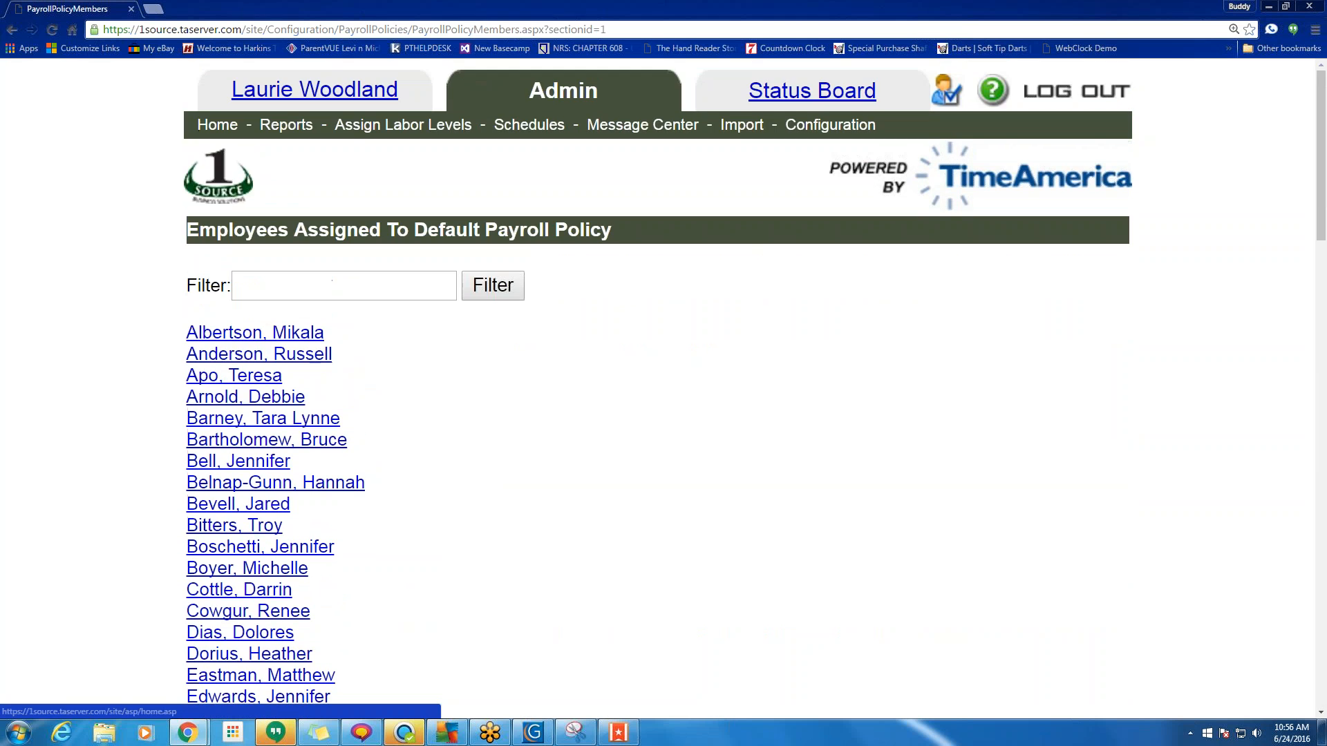
left_click(12, 29)
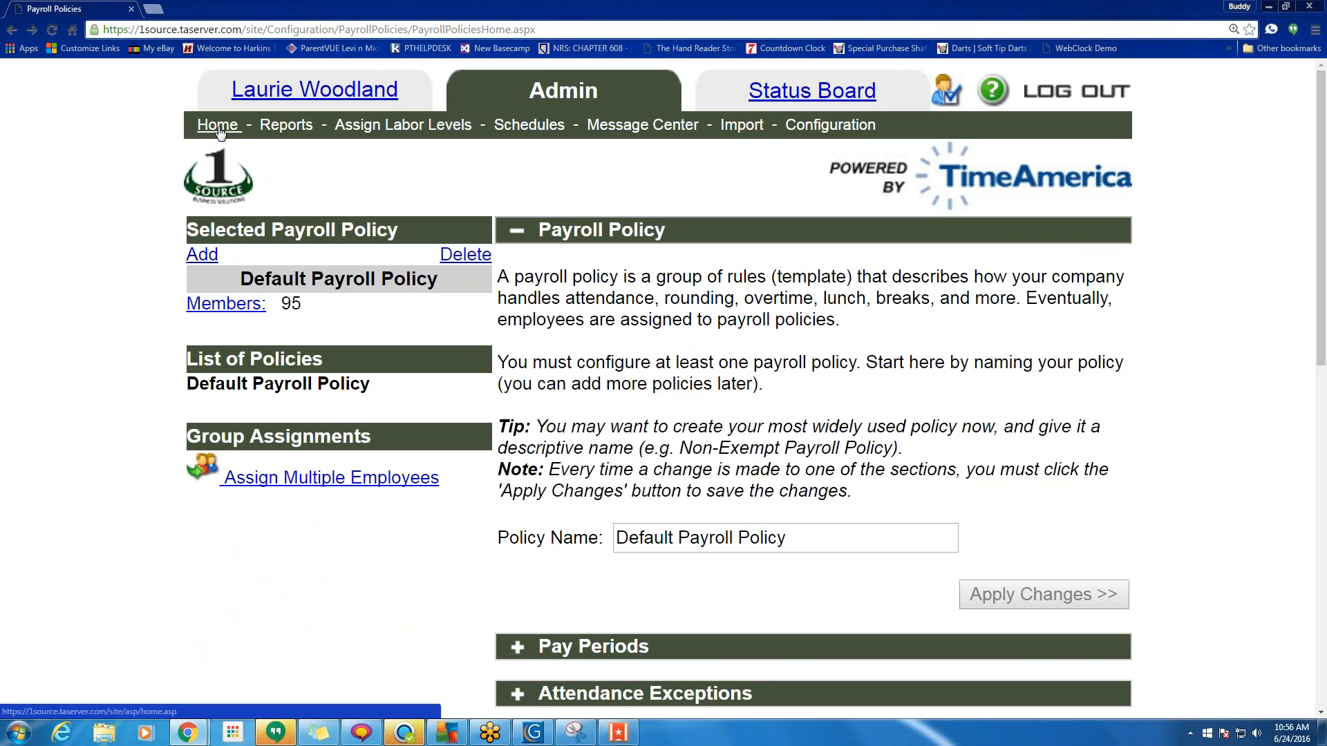
Return to Admin Home, note the 6/8/2016 Missing Clock Out exception, and reach the Time Sheet.
left_click(218, 126)
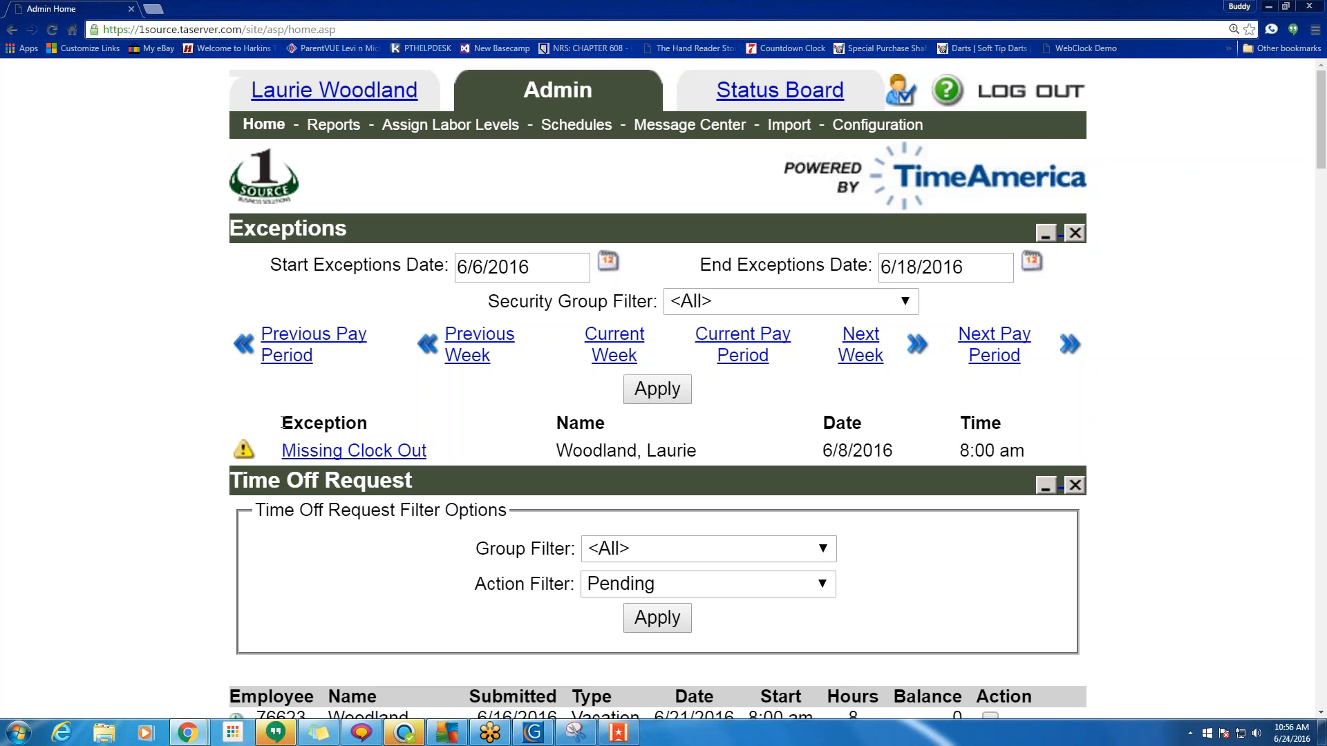
left_click_drag(292, 423, 367, 429)
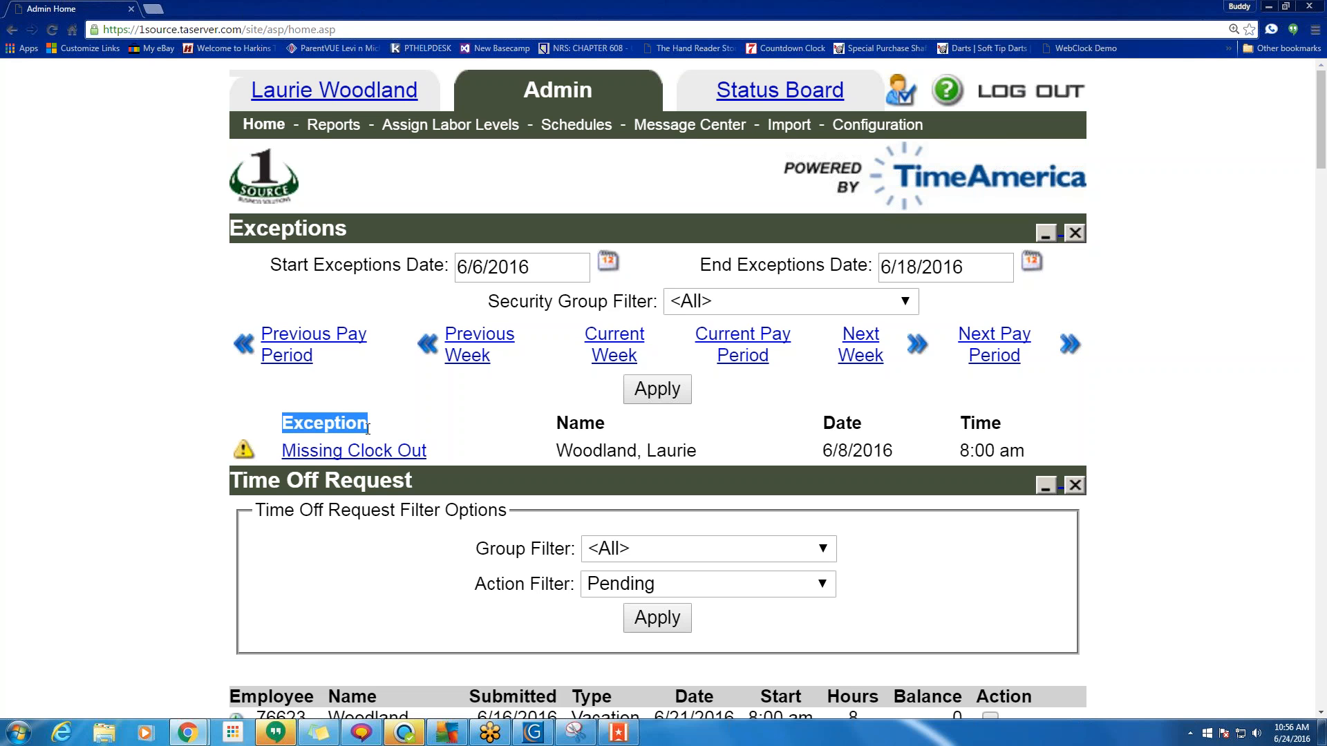
left_click(317, 423)
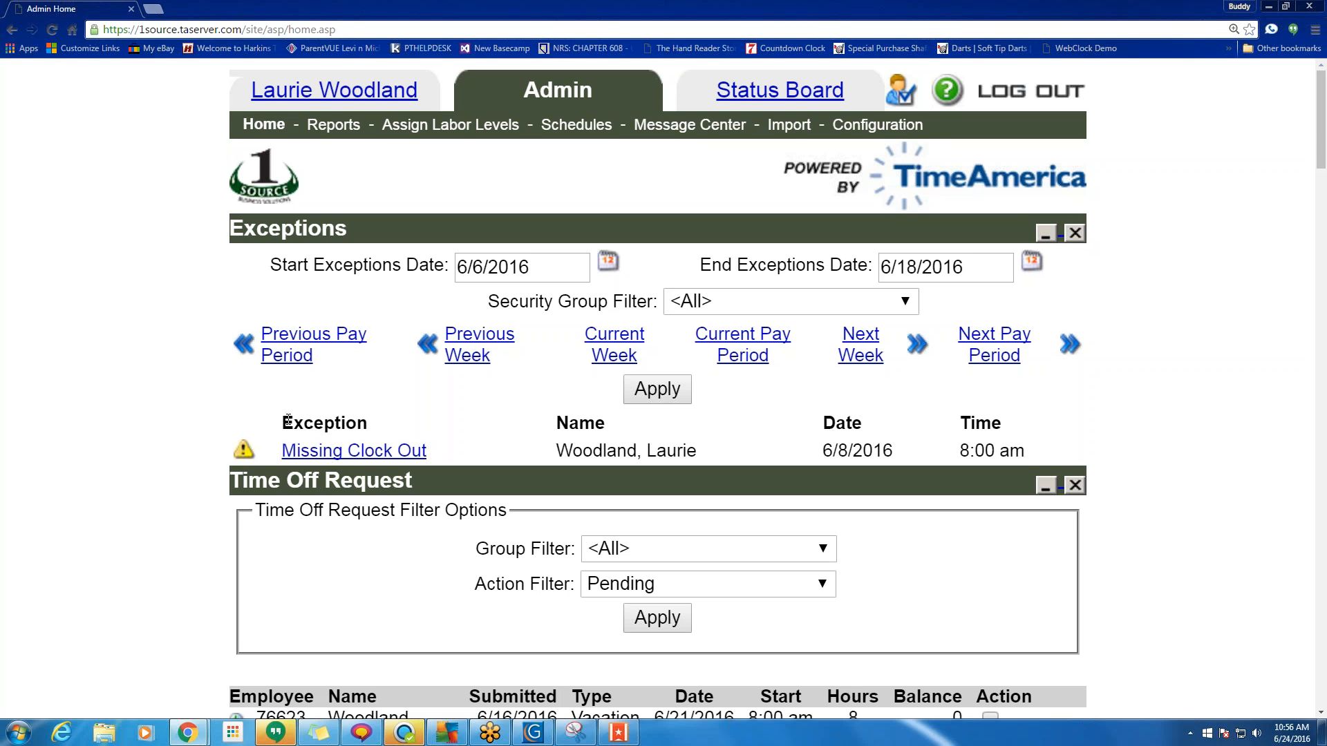
scroll(287, 420, "down", 10)
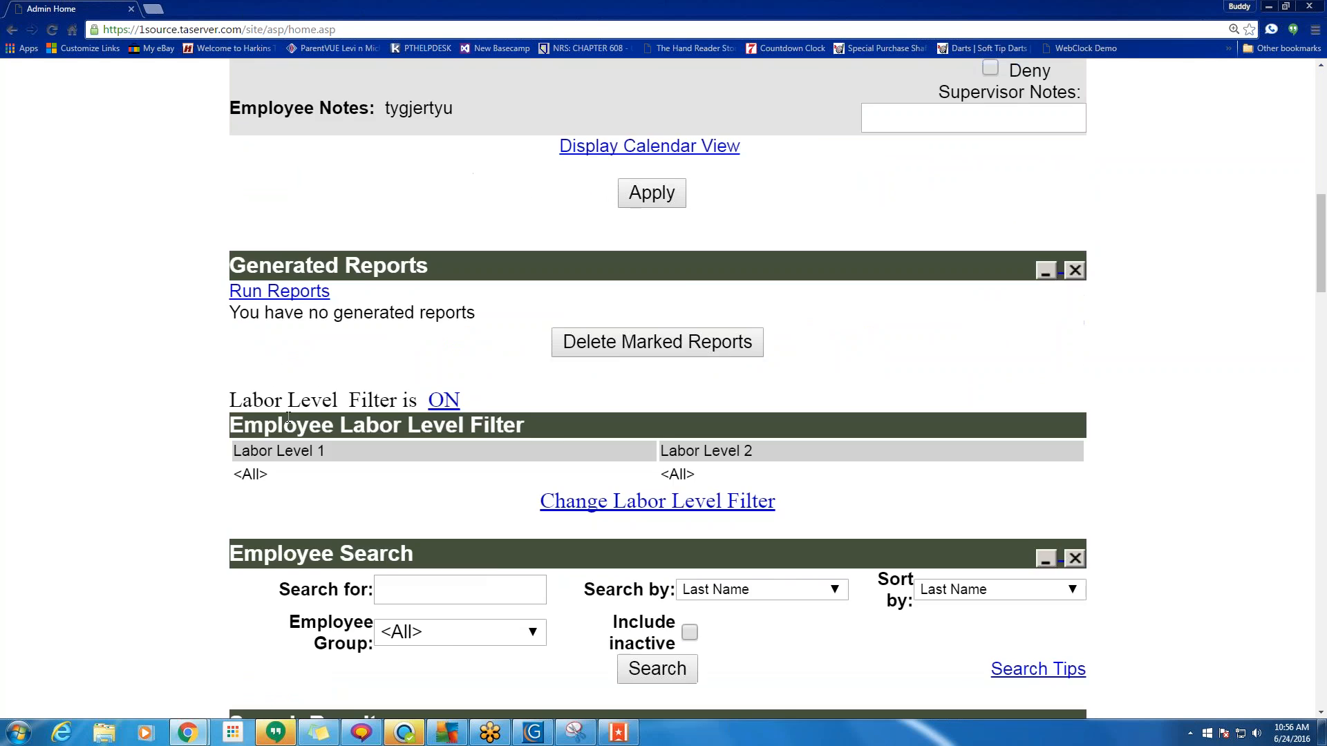
scroll(288, 417, "down", 15)
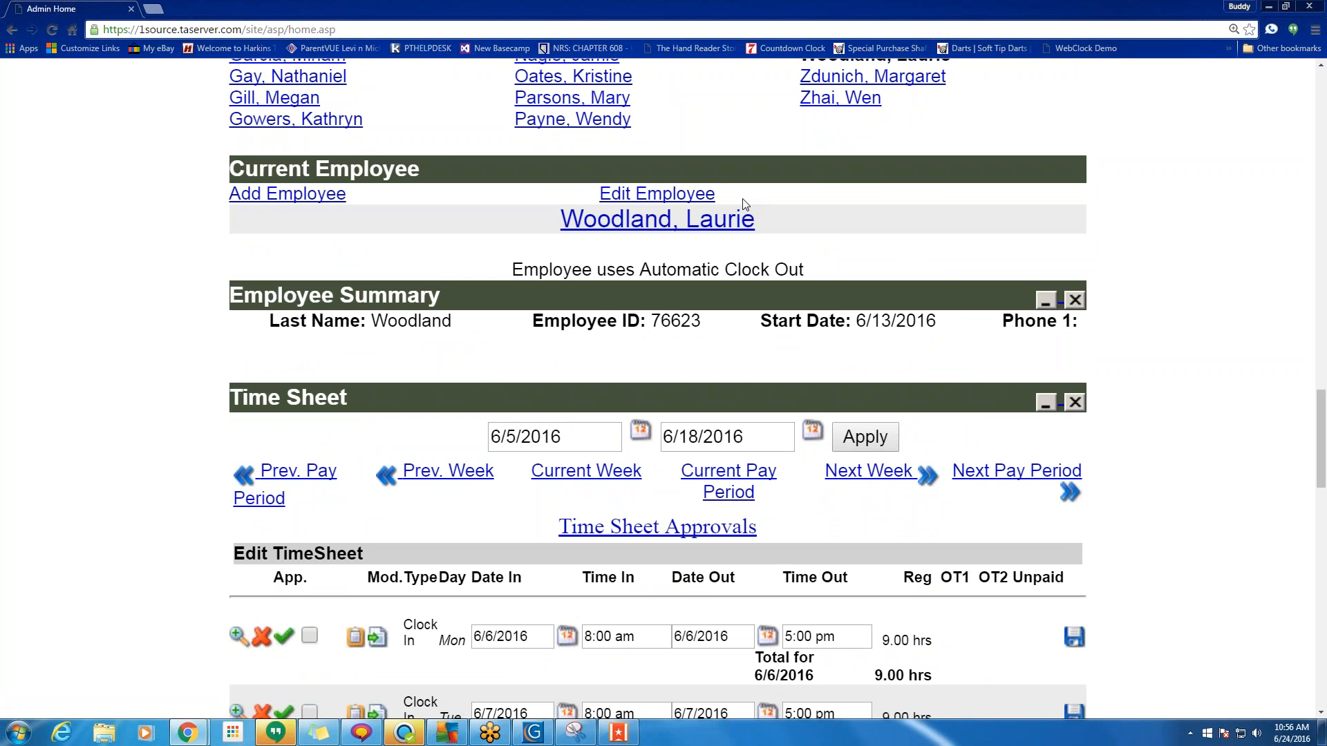
Edit the current employee and set Payroll Information to Salary and Exempt.
left_click(679, 200)
scroll(679, 200, "down", 5)
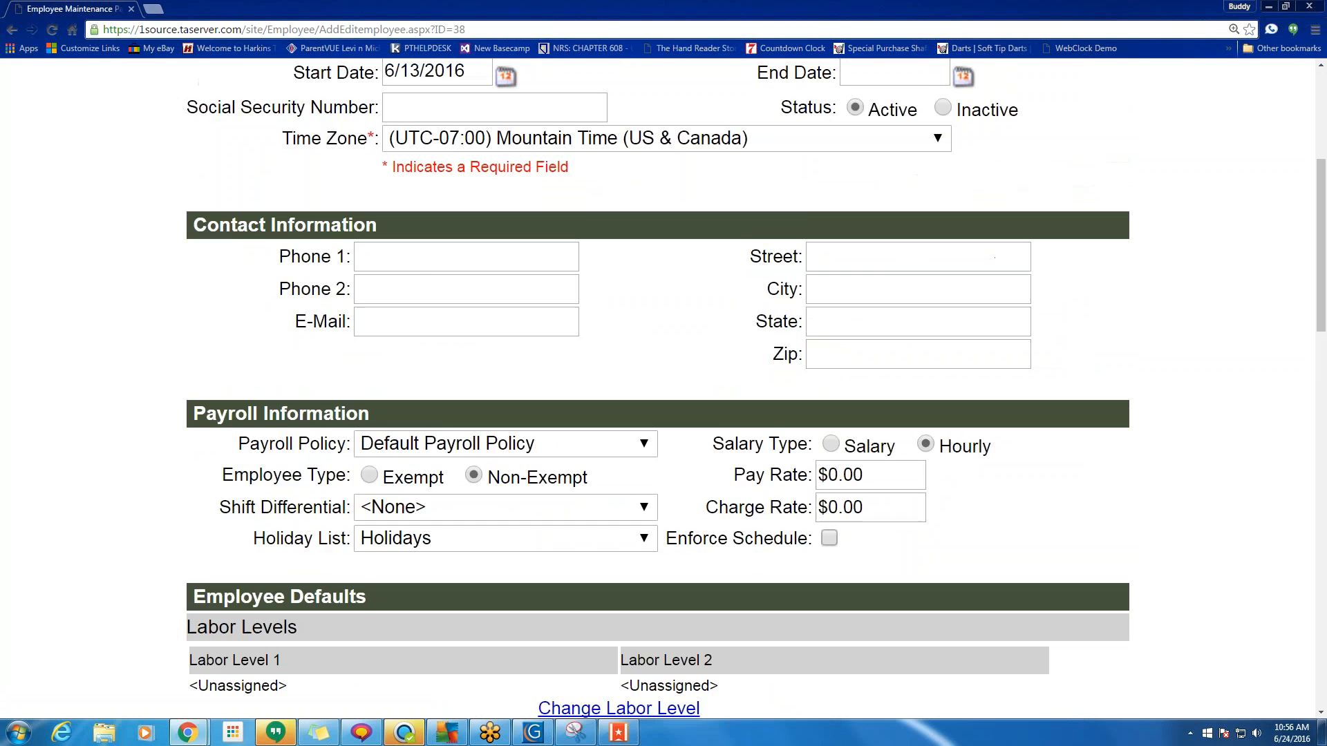
scroll(985, 384, "down", 1)
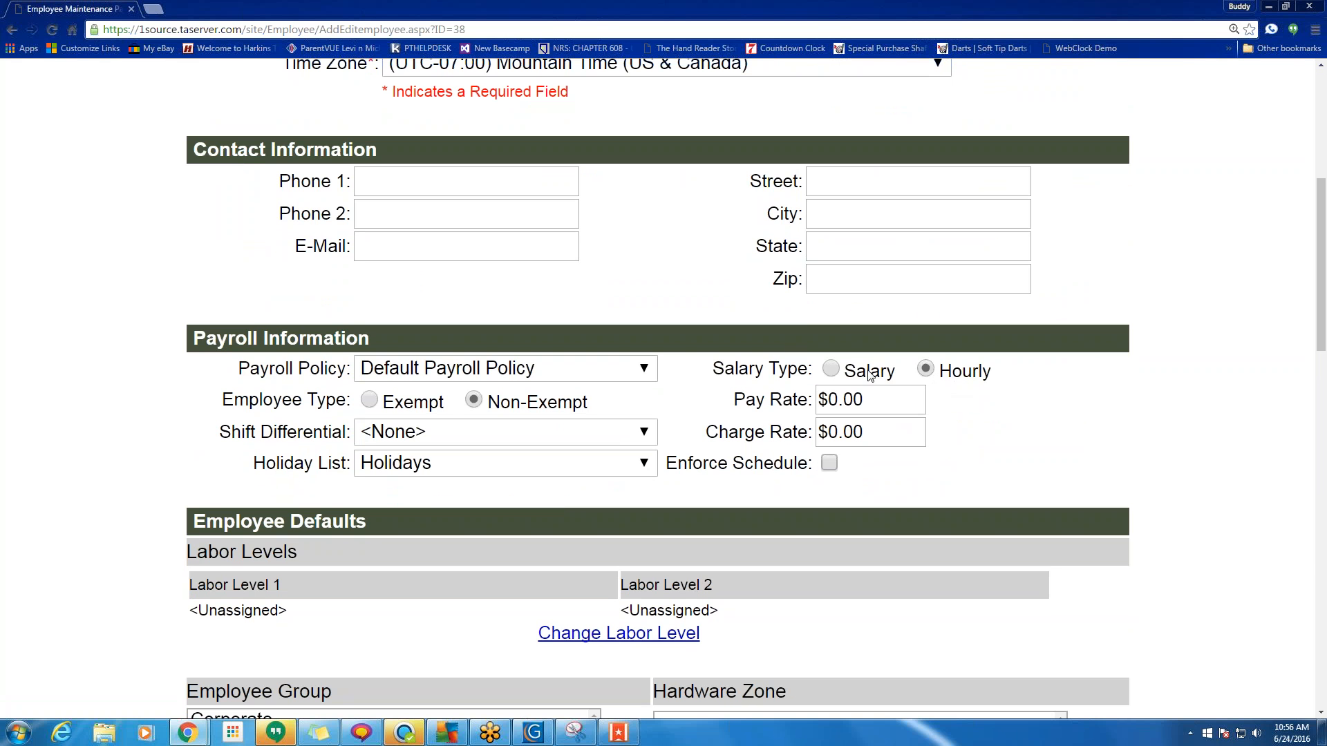
left_click(831, 369)
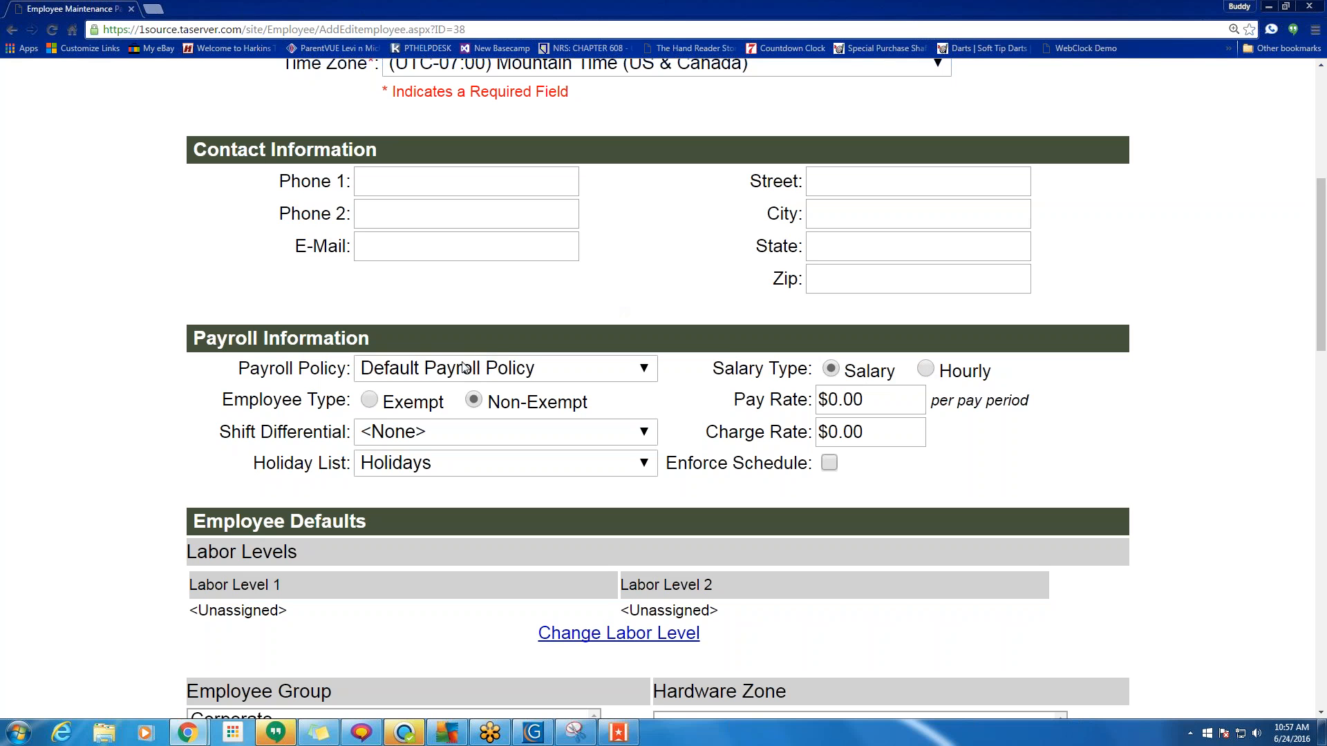
left_click(371, 399)
Uncheck 'Allow Employee to clock in/out through the web'.
scroll(532, 465, "down", 2)
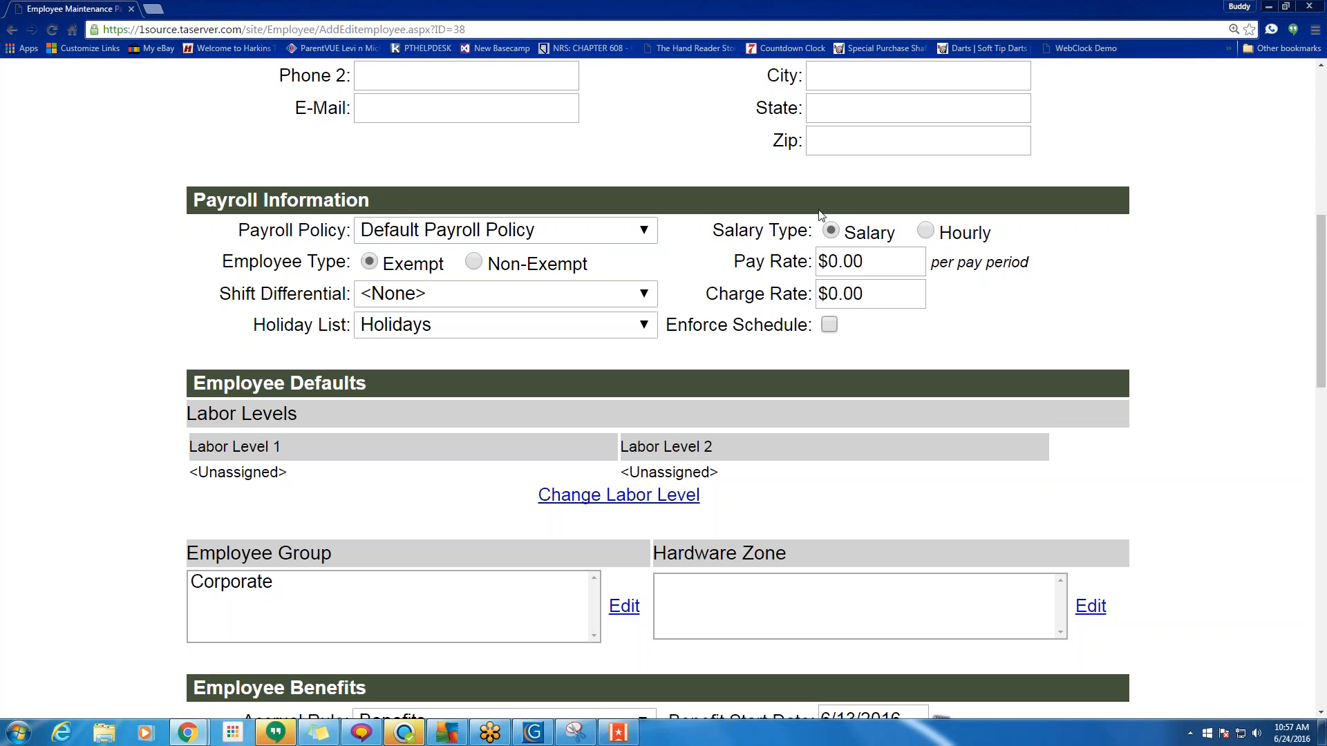
scroll(724, 237, "up", 1)
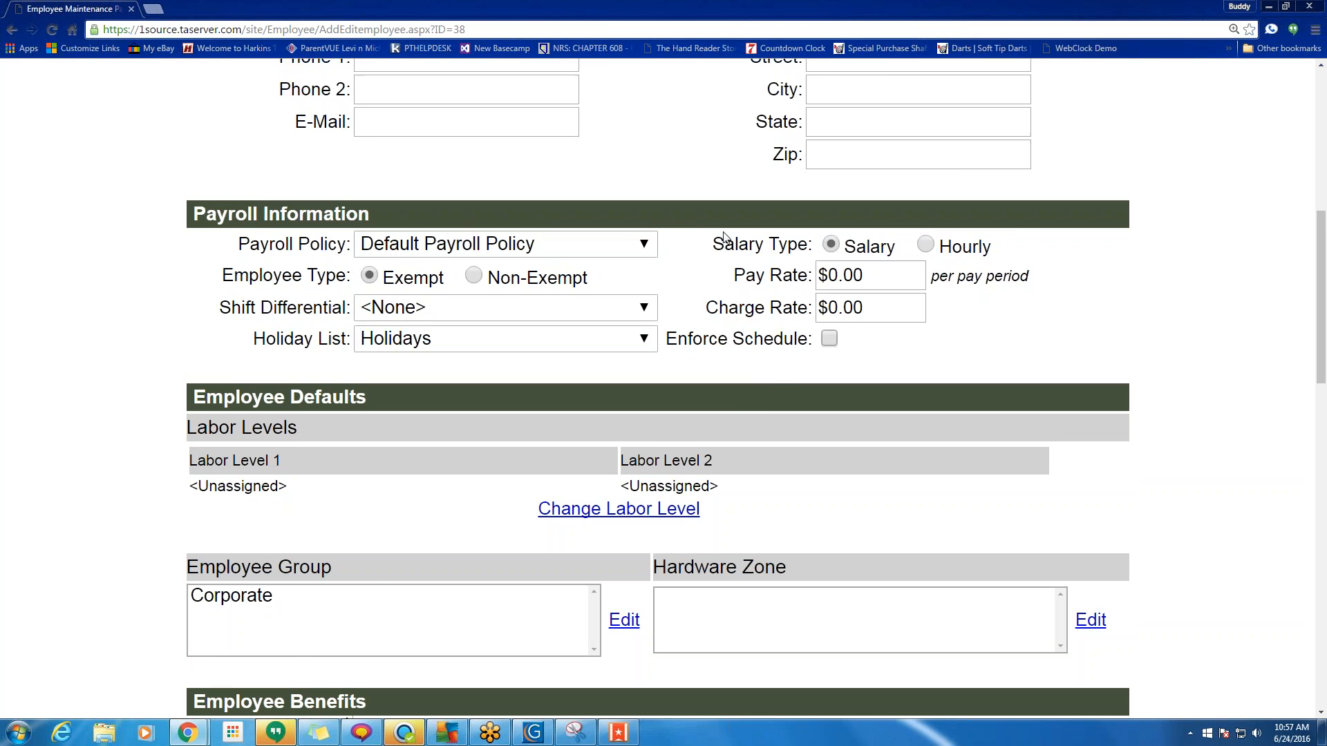
scroll(724, 237, "up", 4)
left_click(408, 136)
scroll(546, 290, "down", 8)
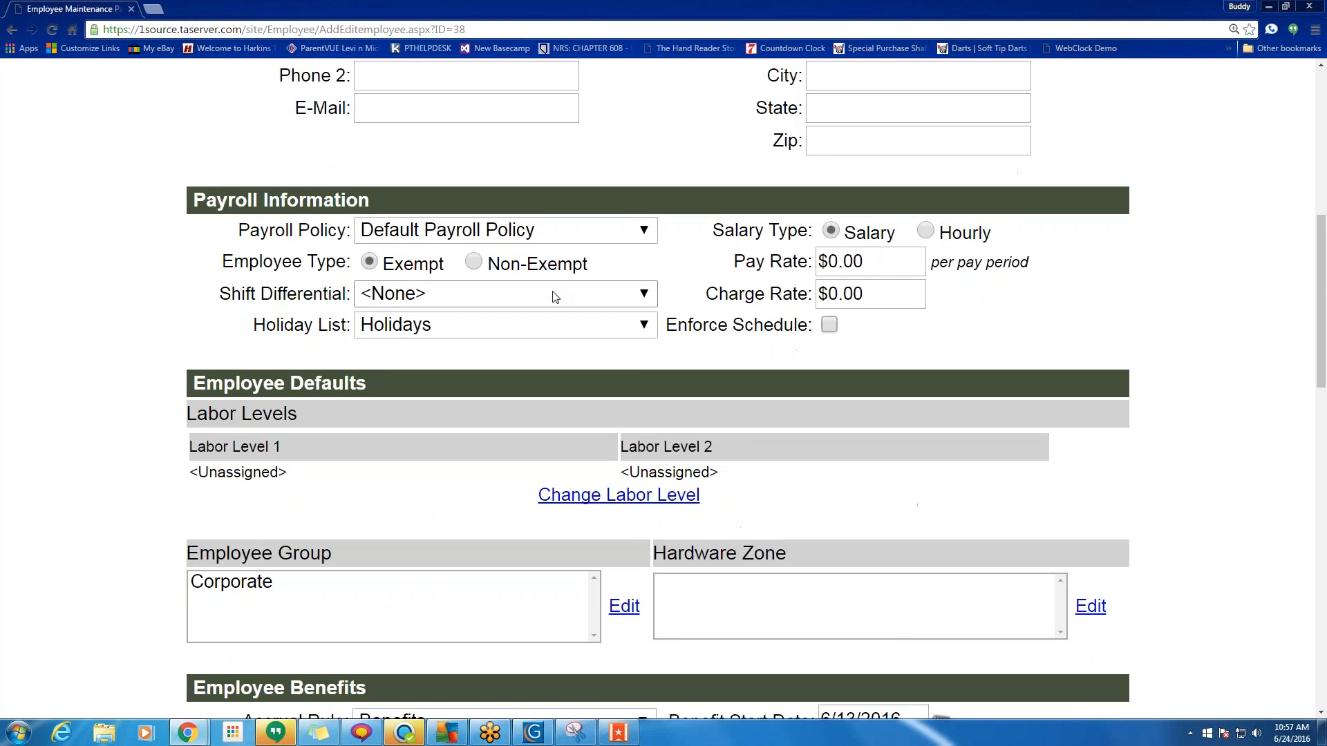
scroll(566, 309, "down", 4)
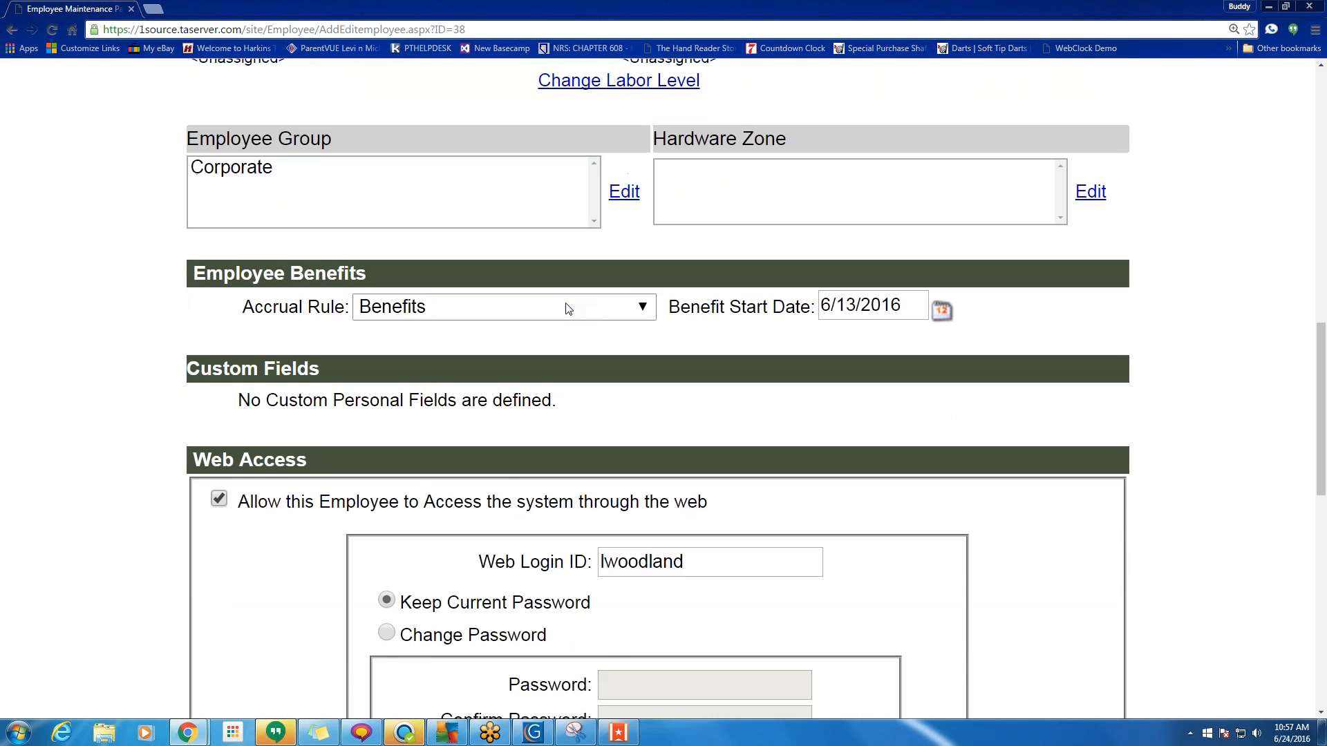
scroll(565, 305, "down", 7)
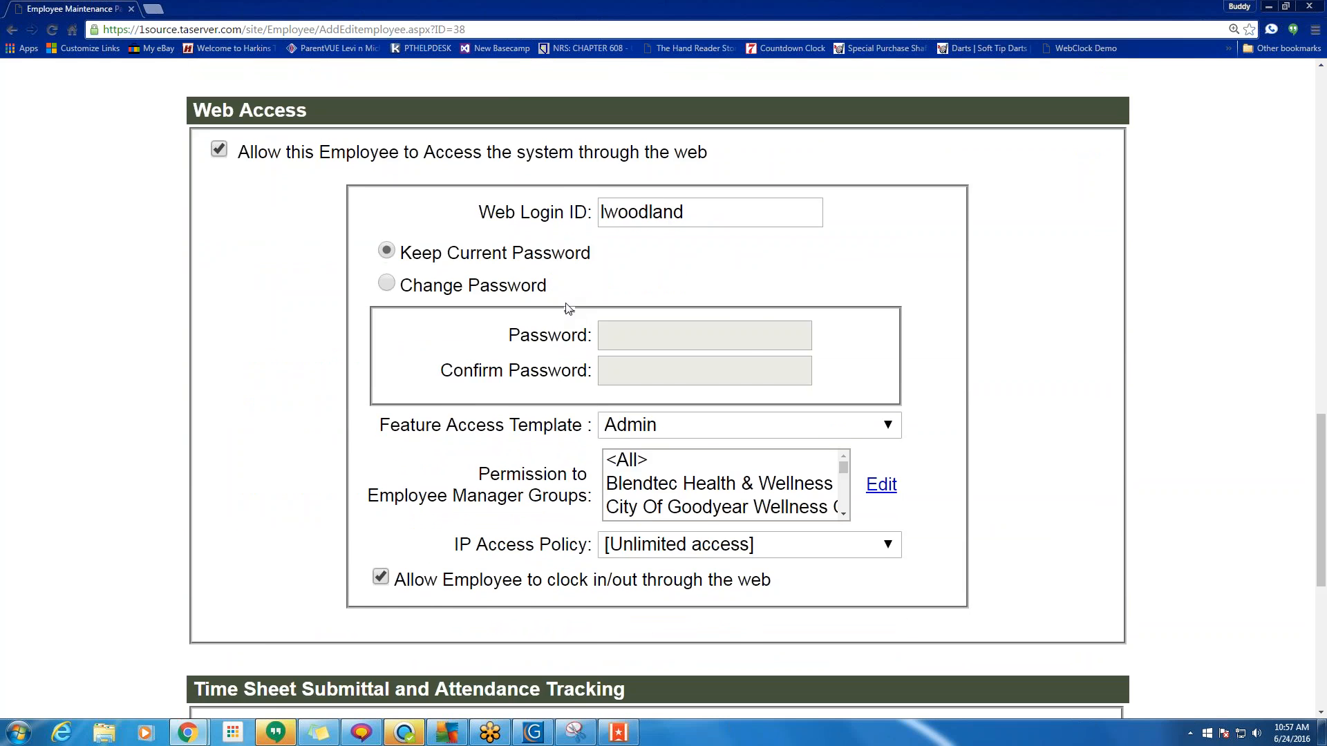
left_click_drag(439, 312, 772, 310)
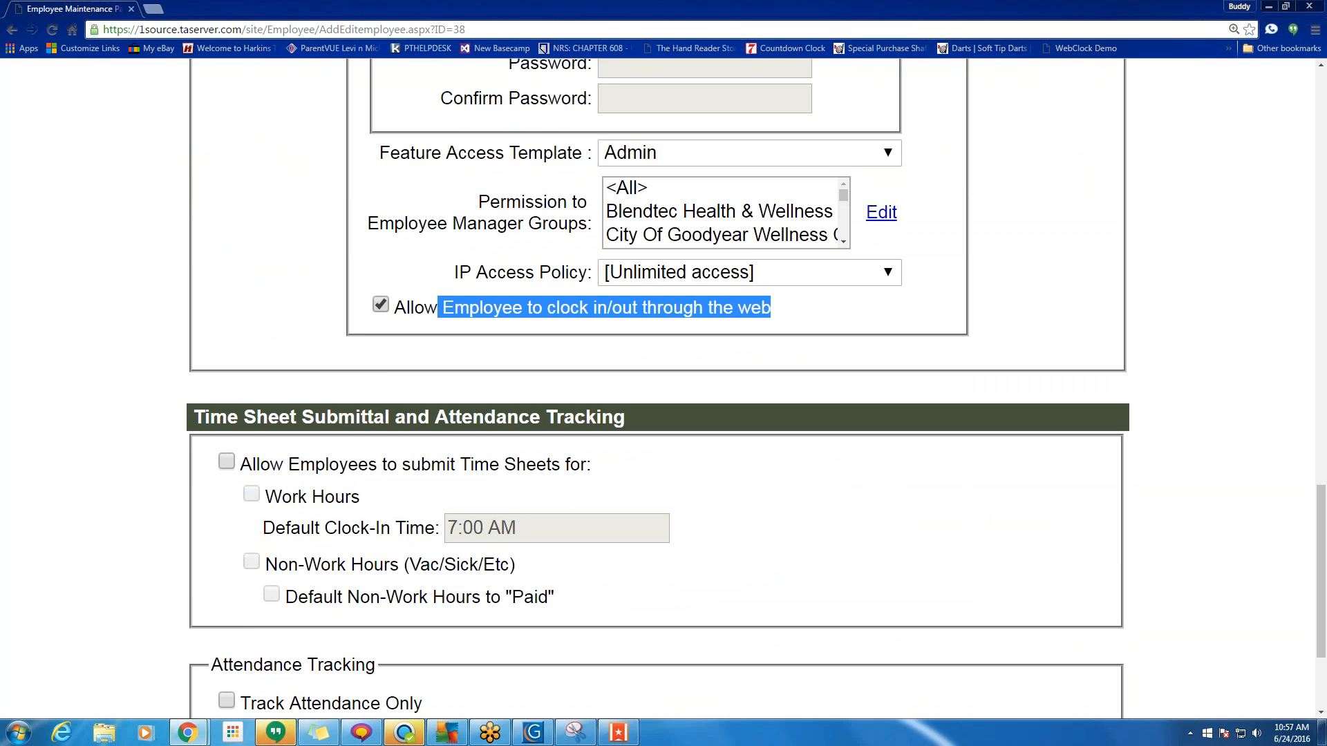
left_click(381, 307)
scroll(207, 325, "up", 15)
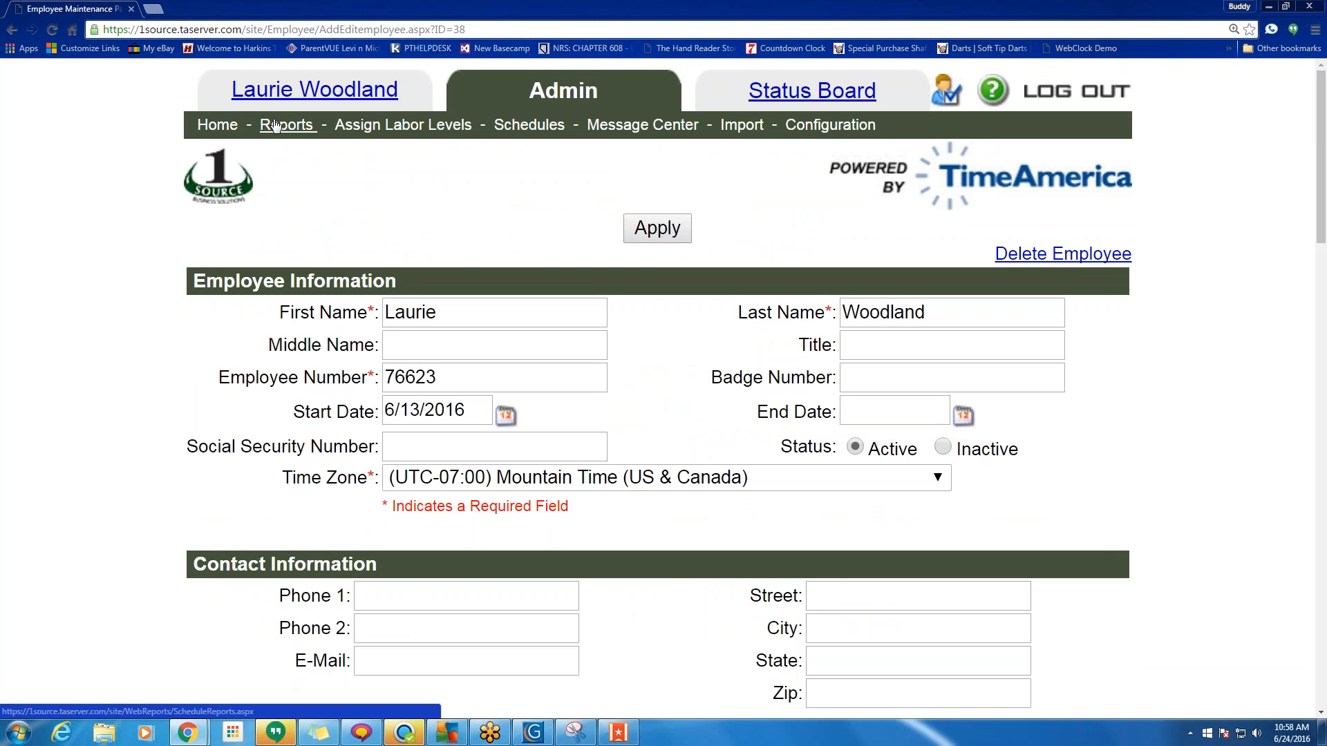
Leave the unsaved employee record via Reports and return to Admin Home.
left_click(275, 126)
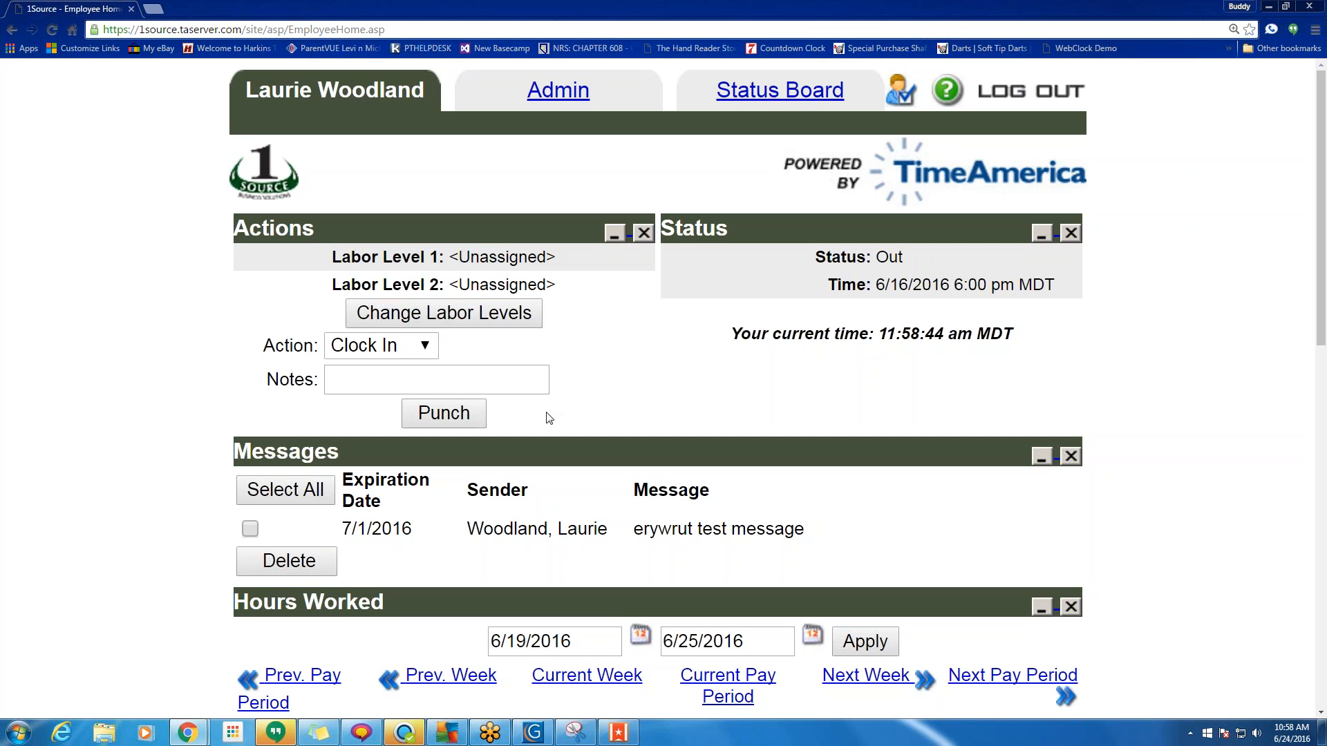
left_click(538, 94)
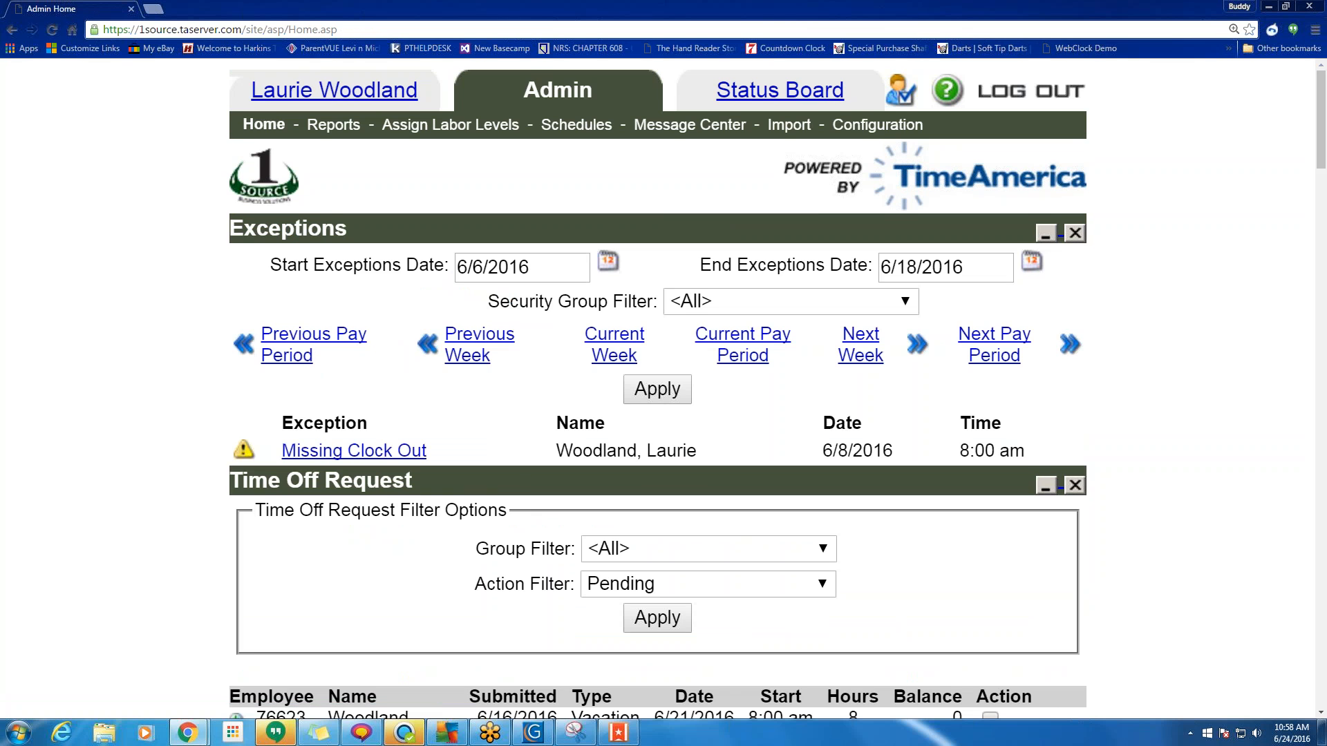
Edit the employee to Track Attendance Only with a 480-minute shift length and apply.
scroll(525, 483, "down", 10)
scroll(676, 269, "down", 15)
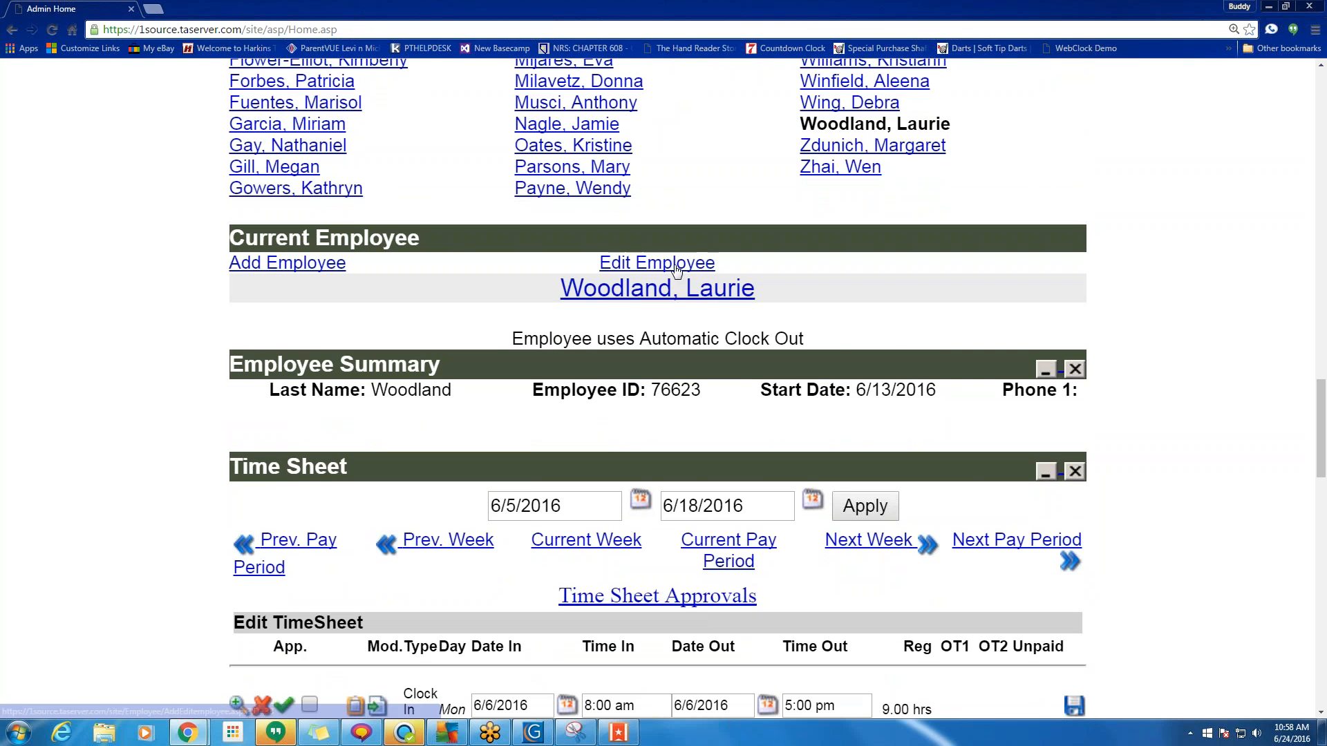
left_click(676, 270)
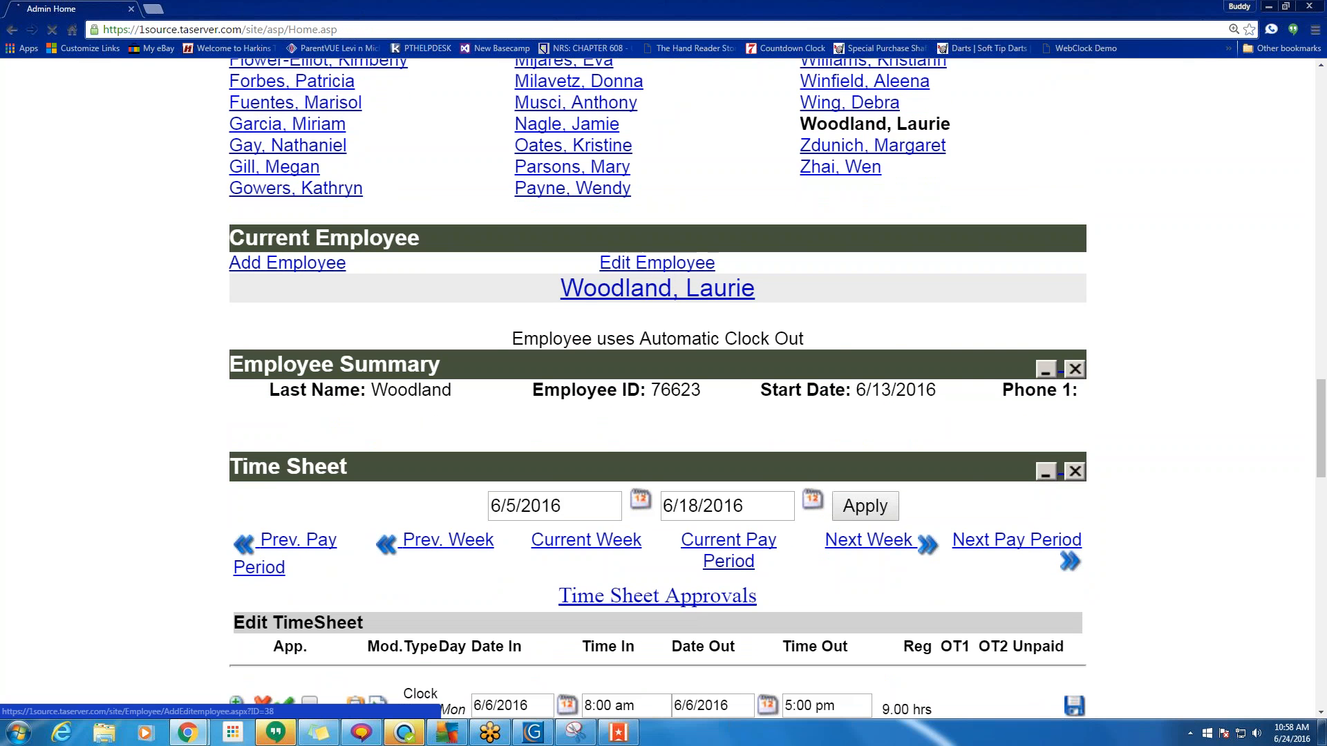
scroll(676, 269, "down", 6)
scroll(561, 456, "down", 15)
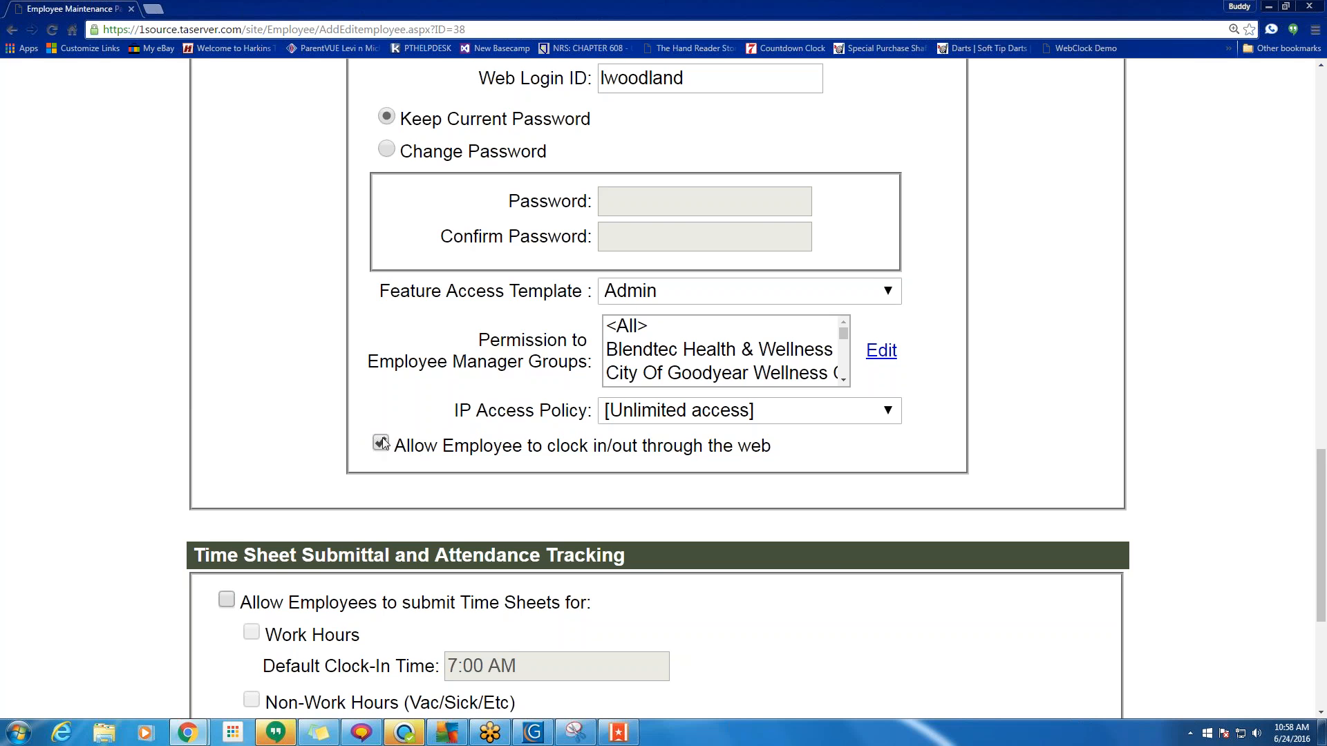
scroll(376, 446, "down", 5)
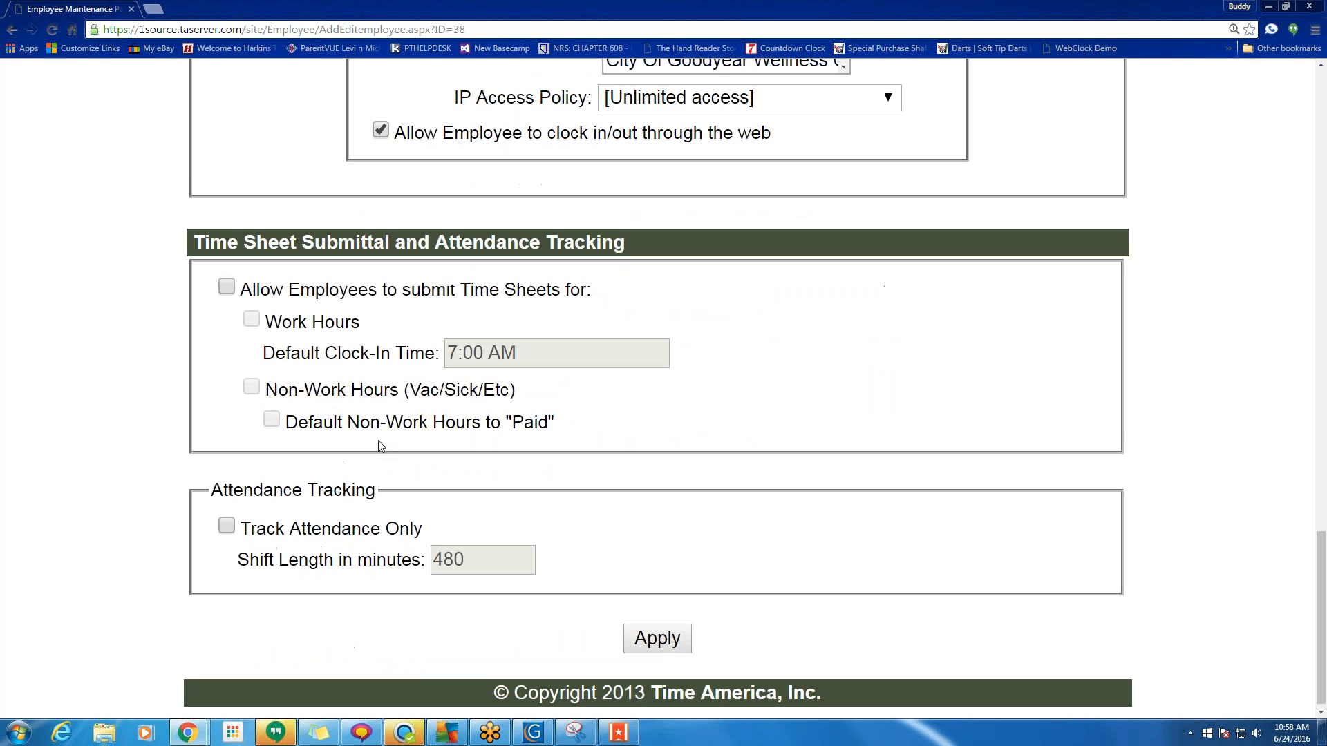
left_click_drag(222, 482, 379, 482)
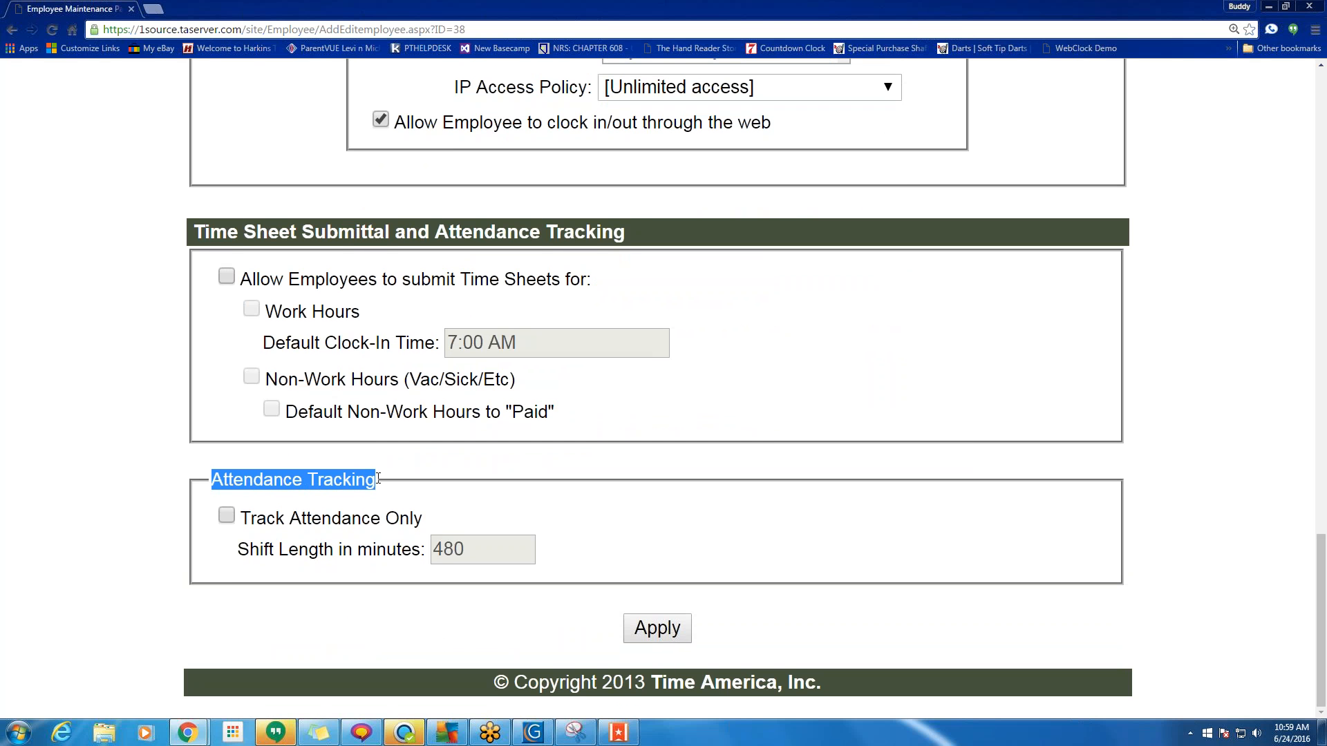
left_click(226, 515)
left_click(469, 550)
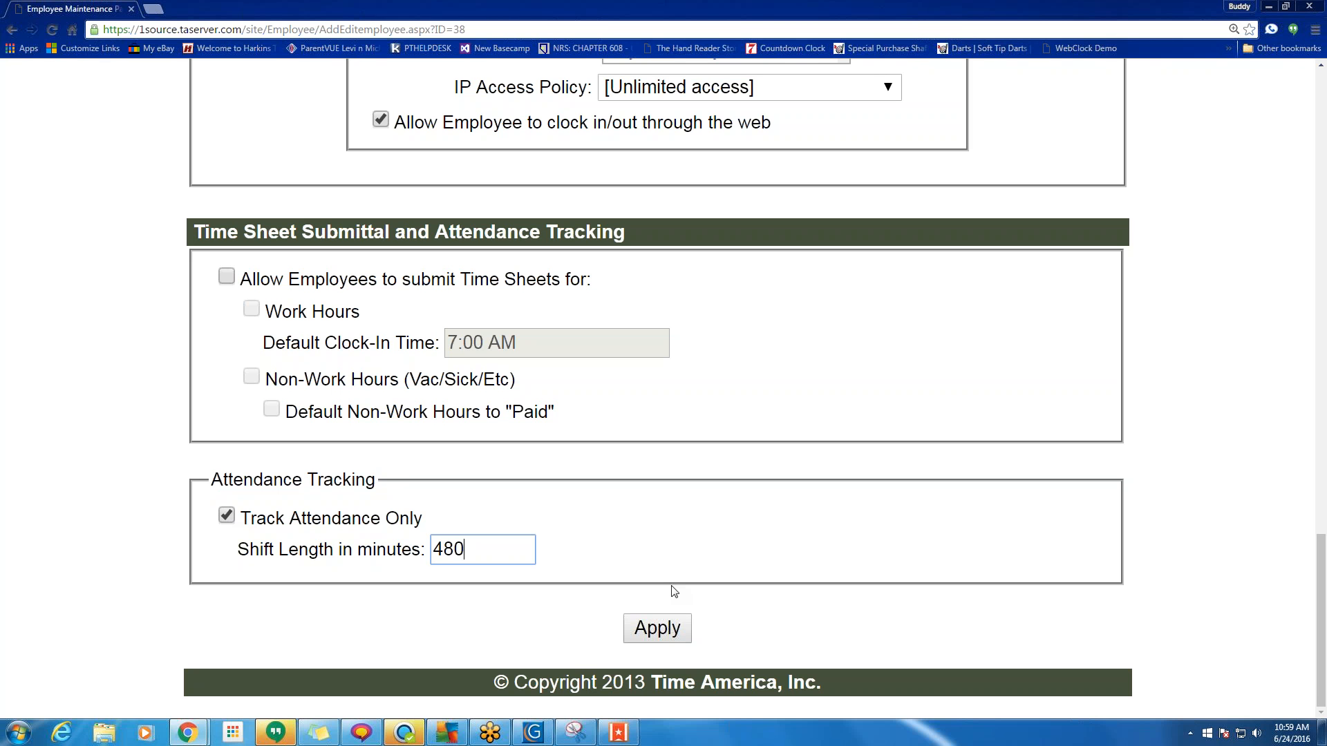
left_click(673, 637)
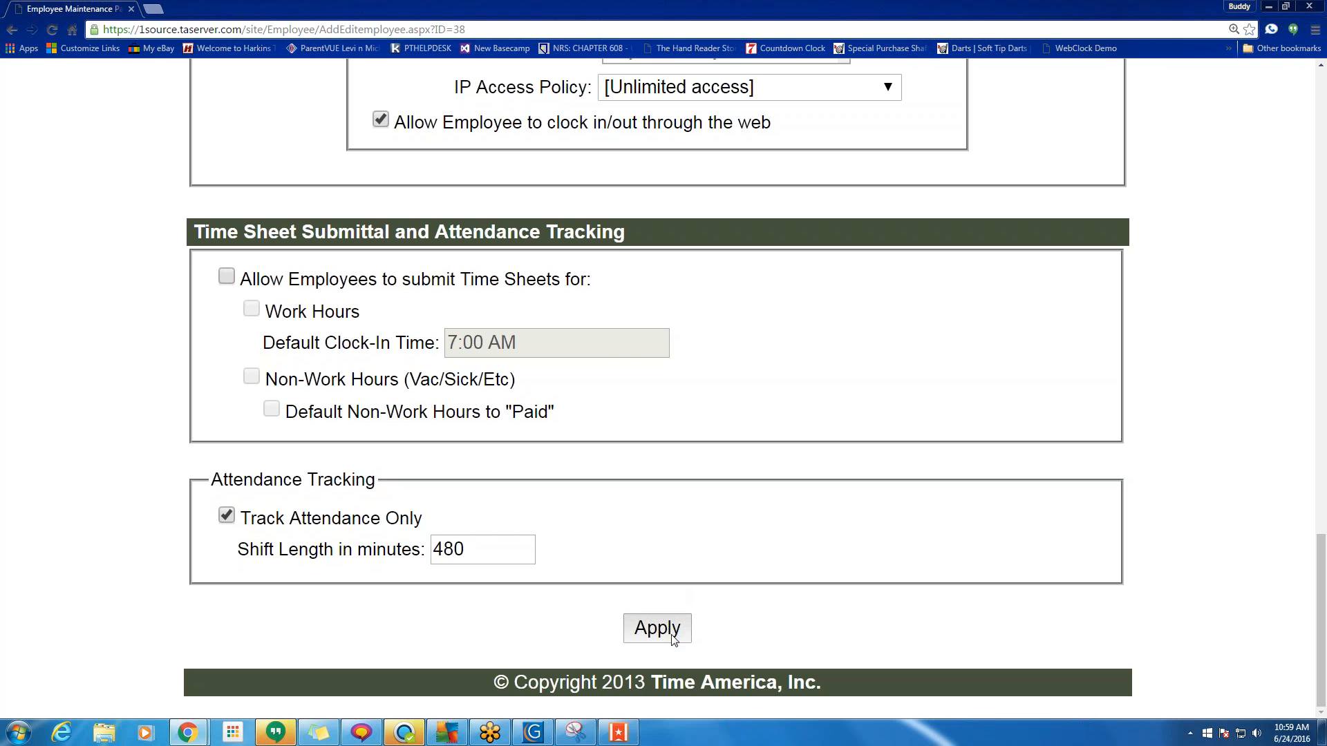
left_click(673, 637)
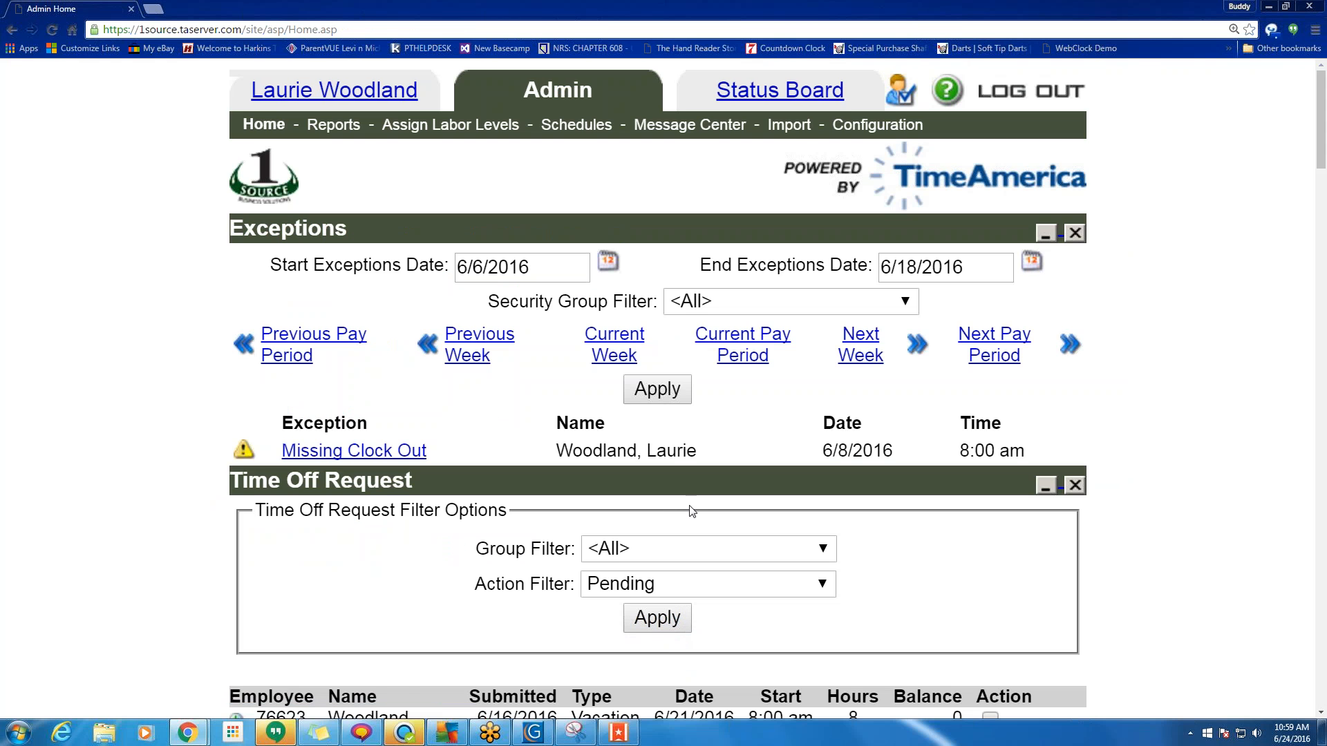
scroll(674, 635, "down", 5)
Save Monday's time sheet row, which shows 8.00 regular hours.
scroll(657, 390, "down", 10)
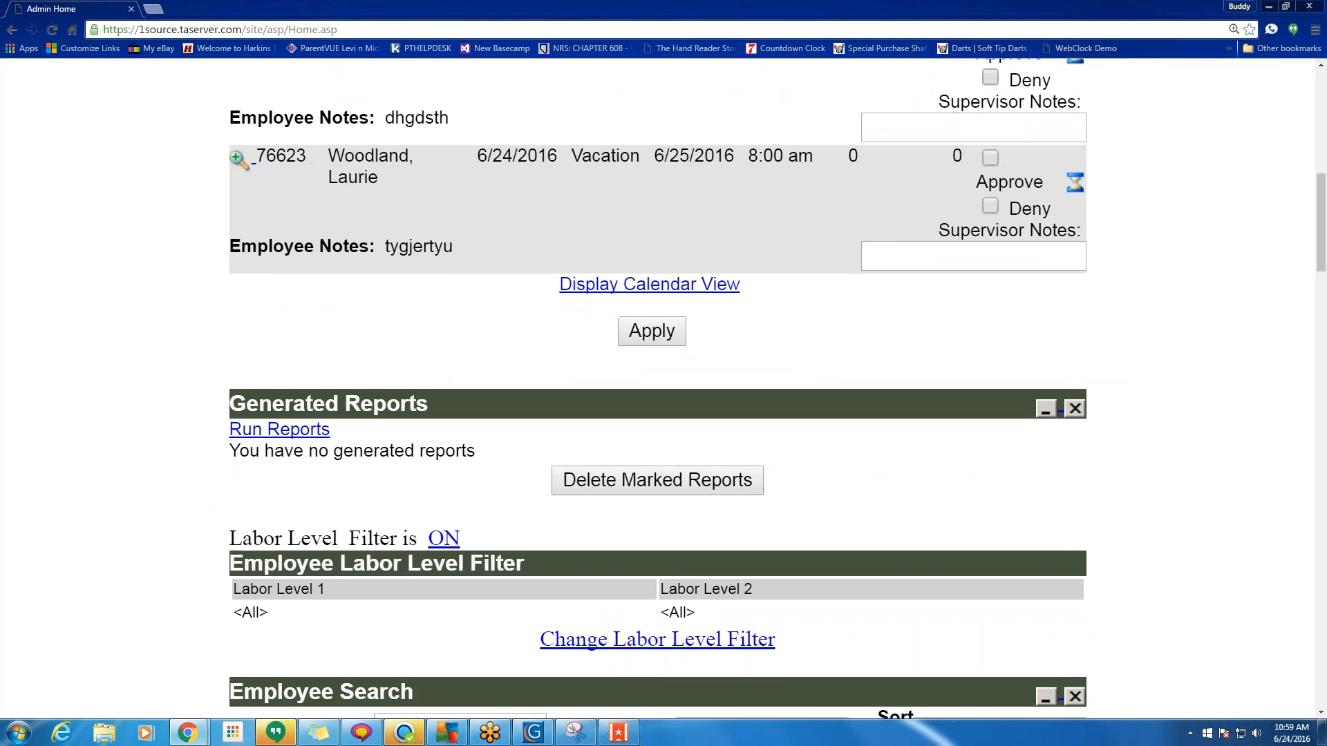
scroll(657, 389, "down", 15)
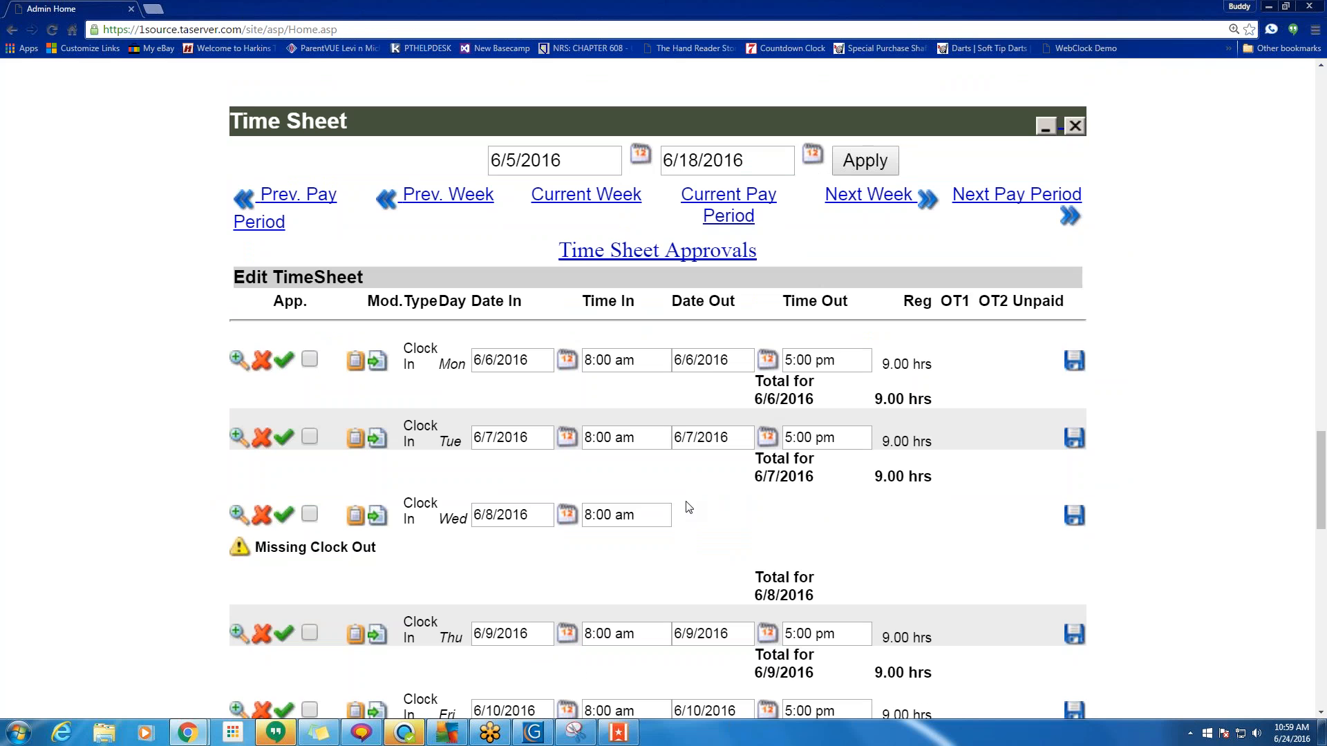
left_click(1074, 360)
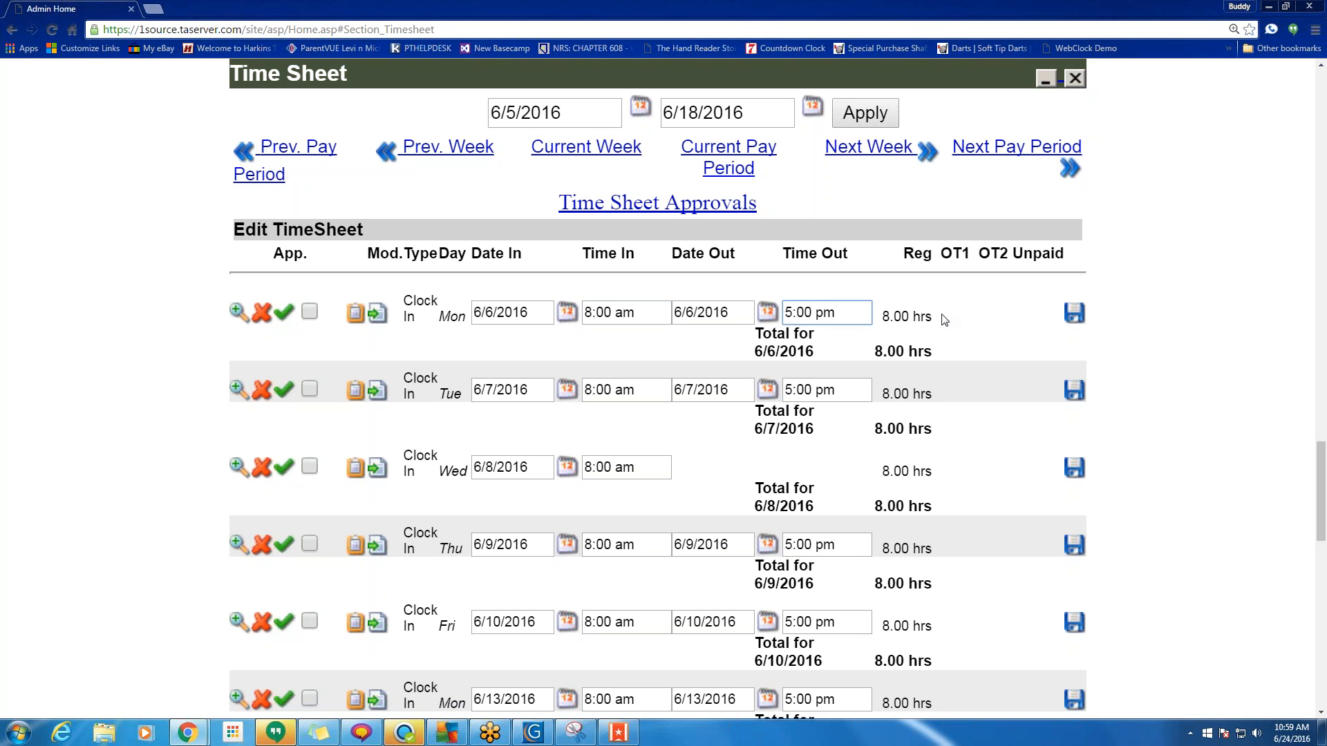
left_click_drag(946, 319, 882, 320)
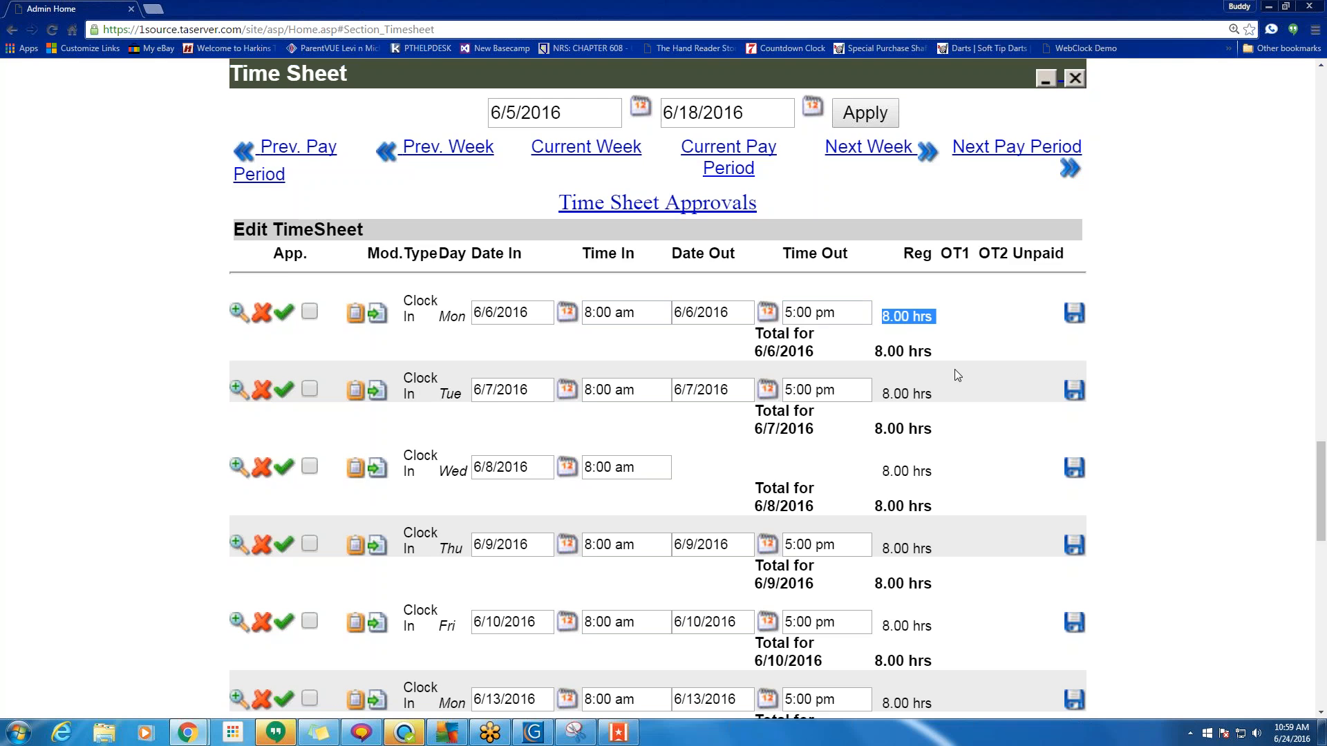
Change Thursday's Time Out to 9:00 pm and save, keeping 8.00 regular hours.
scroll(844, 465, "down", 3)
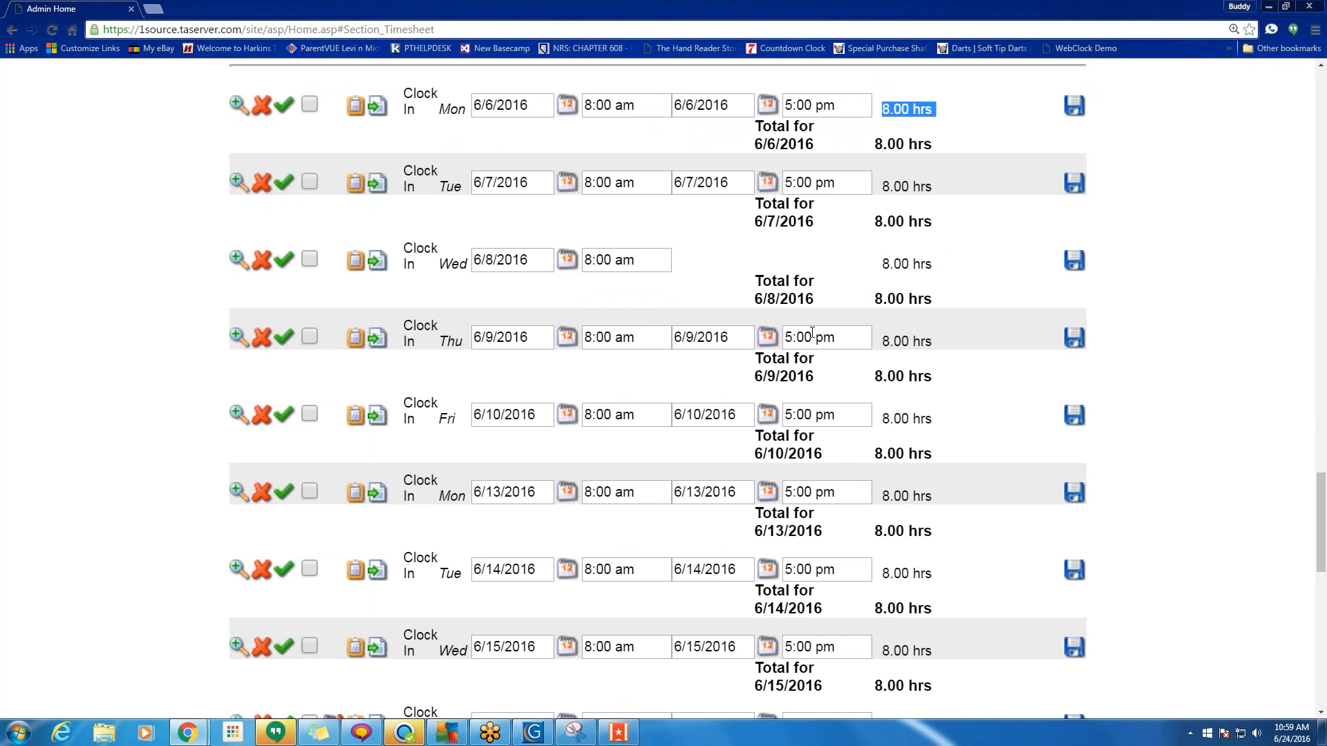
left_click_drag(788, 337, 793, 336)
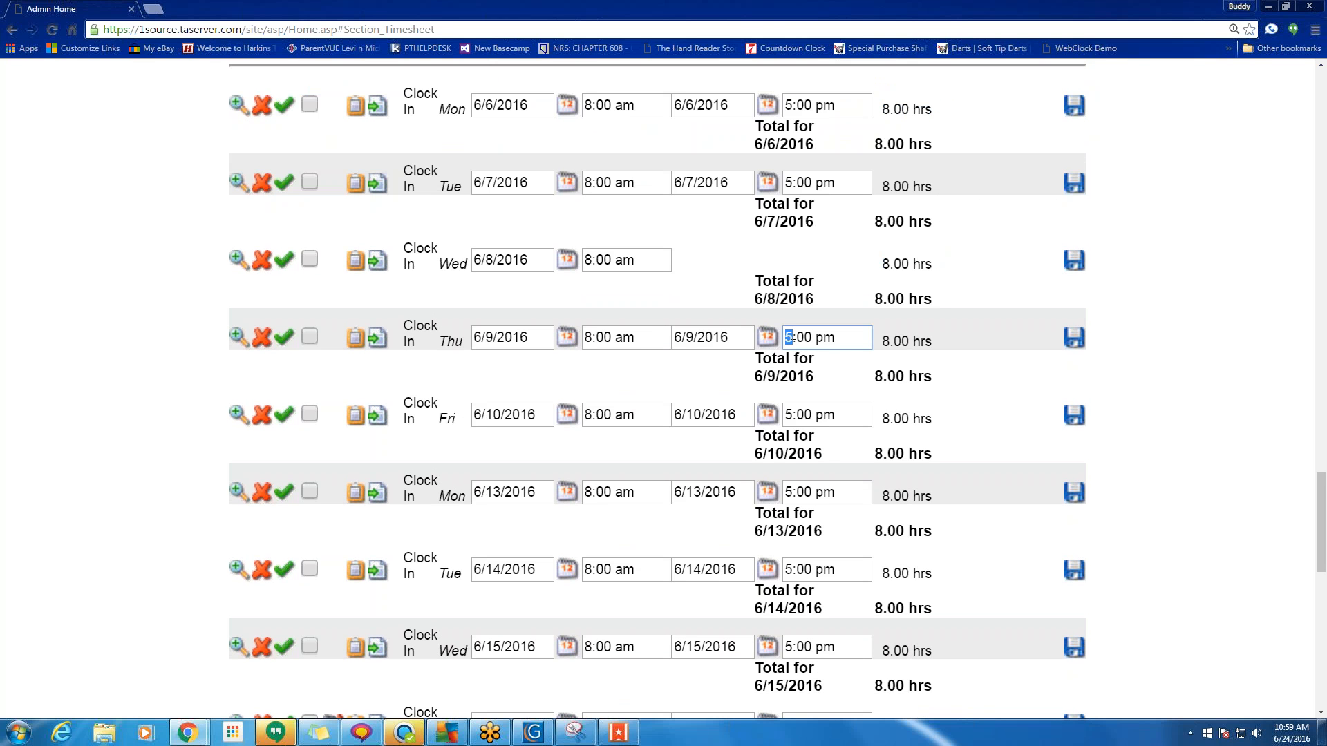
type("9")
left_click(1074, 338)
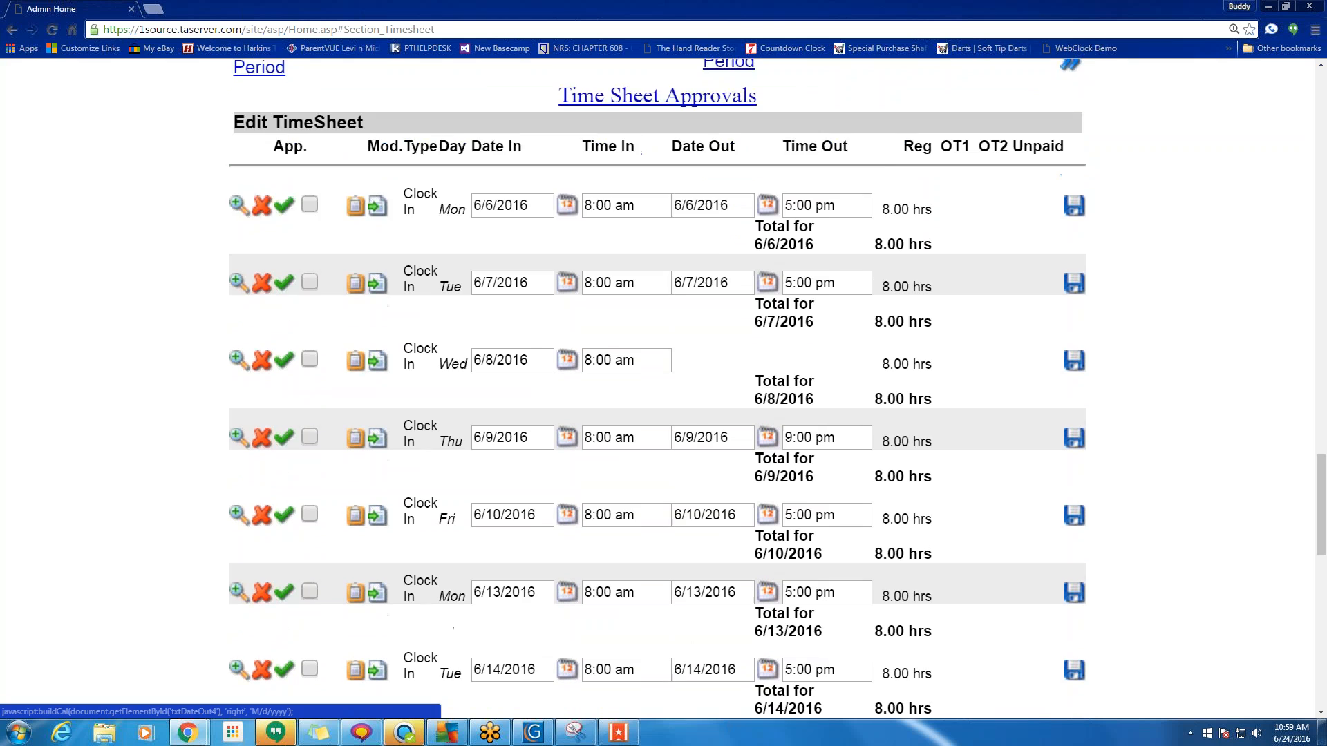
scroll(768, 432, "down", 1)
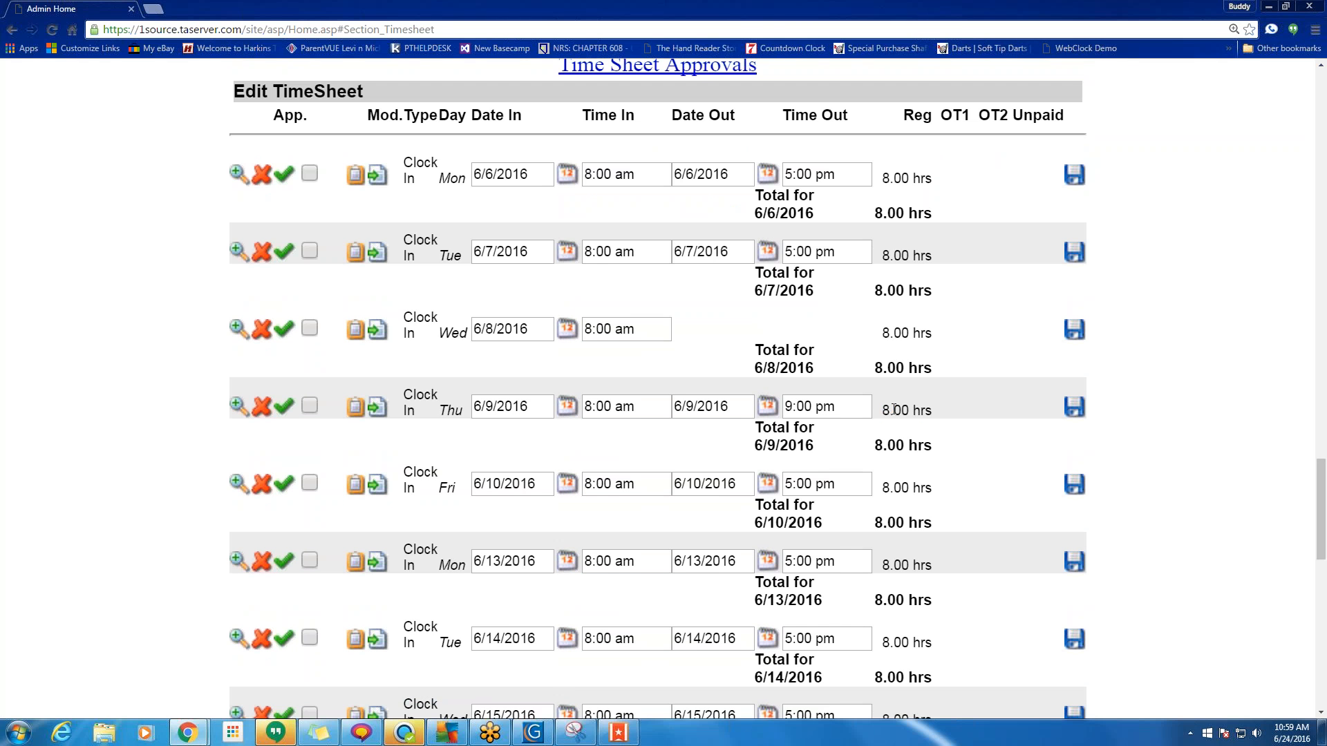
left_click_drag(883, 410, 909, 446)
scroll(864, 522, "down", 6)
scroll(864, 521, "up", 12)
scroll(864, 521, "up", 3)
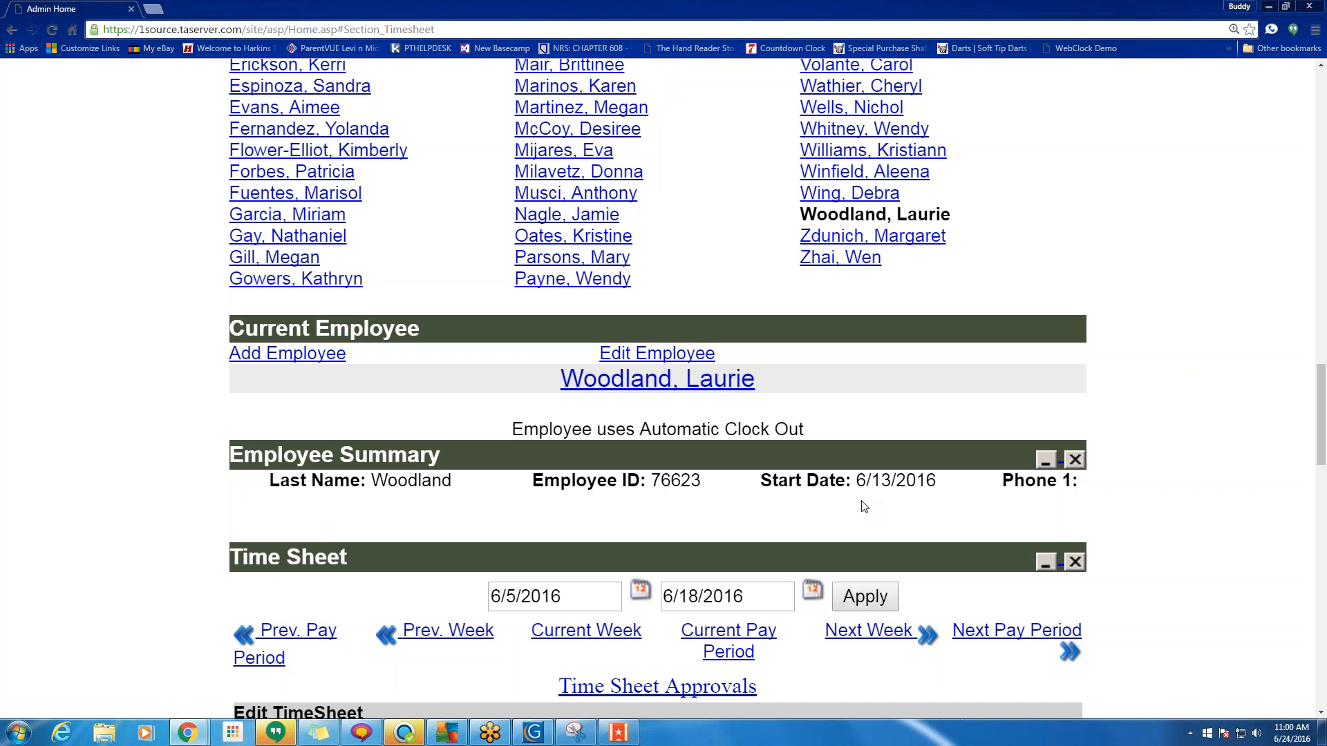
Uncheck Track Attendance Only in the employee's record and apply the change.
left_click(669, 359)
scroll(657, 435, "down", 10)
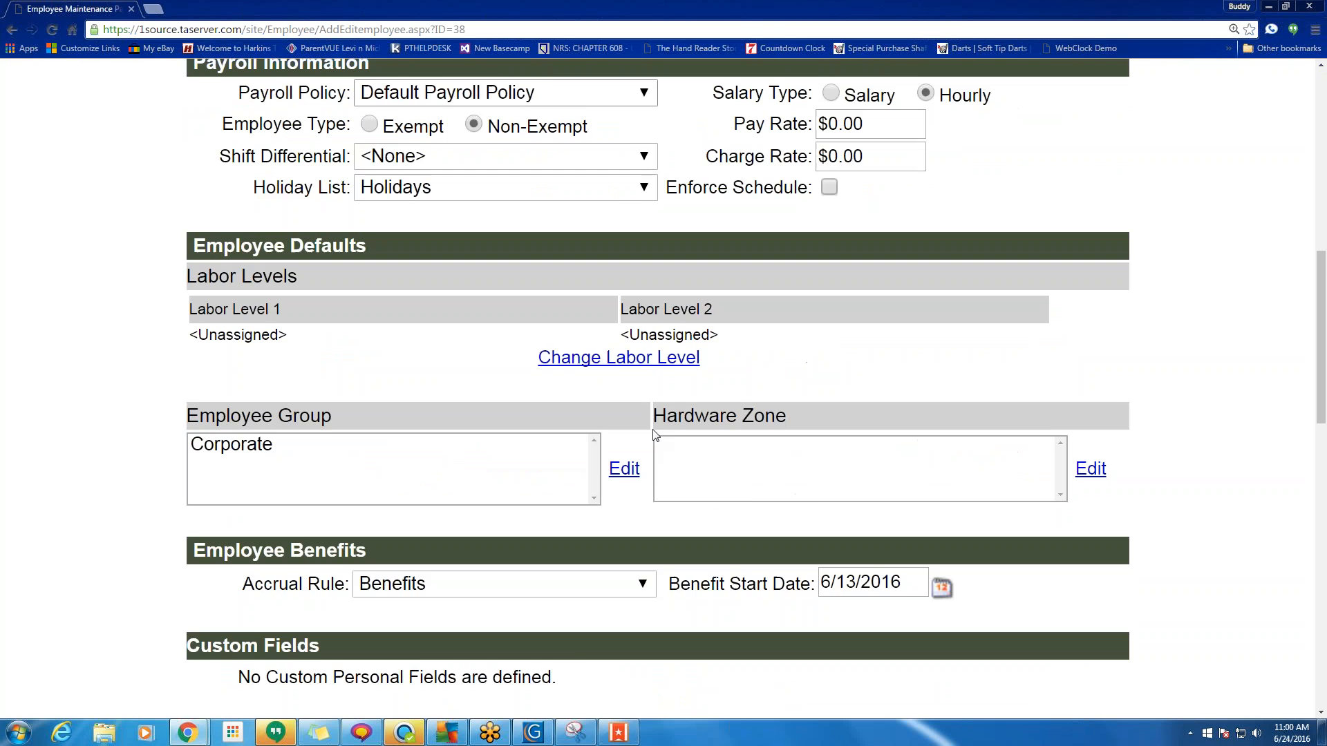
scroll(657, 434, "down", 15)
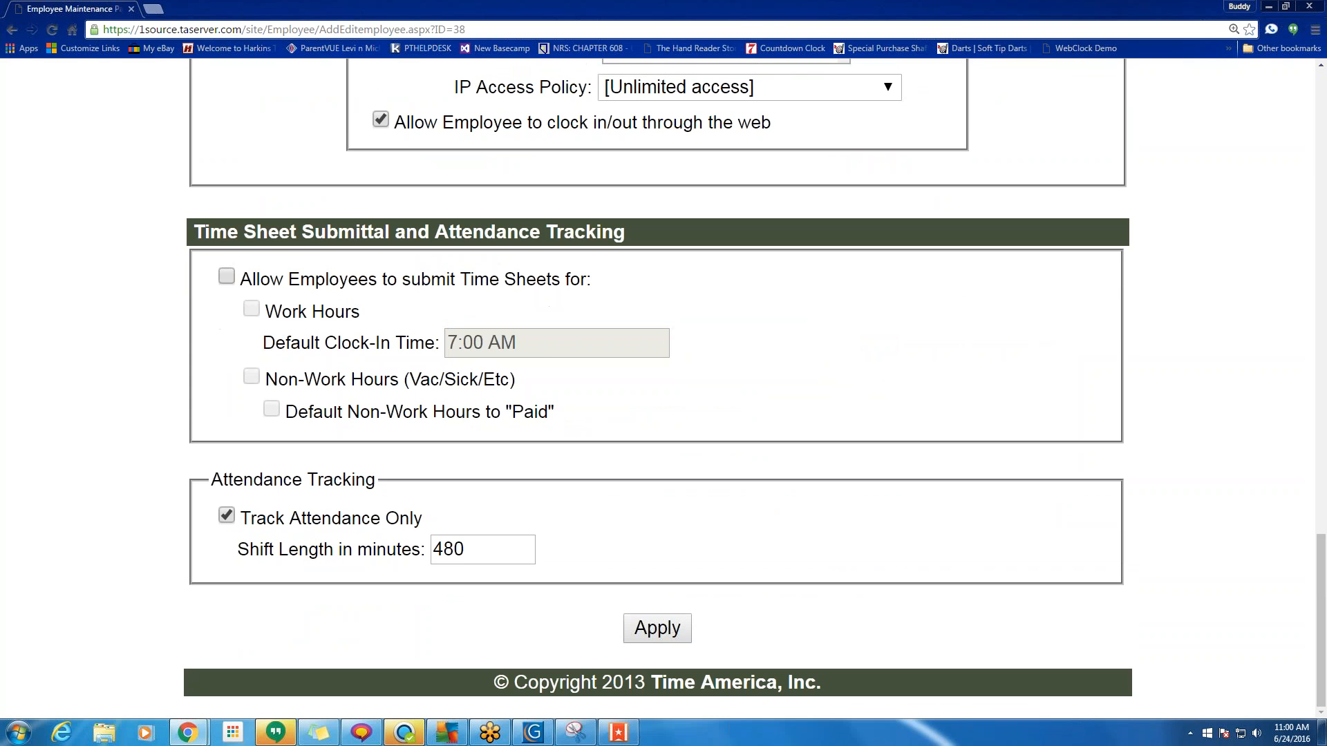
left_click(227, 517)
left_click(657, 629)
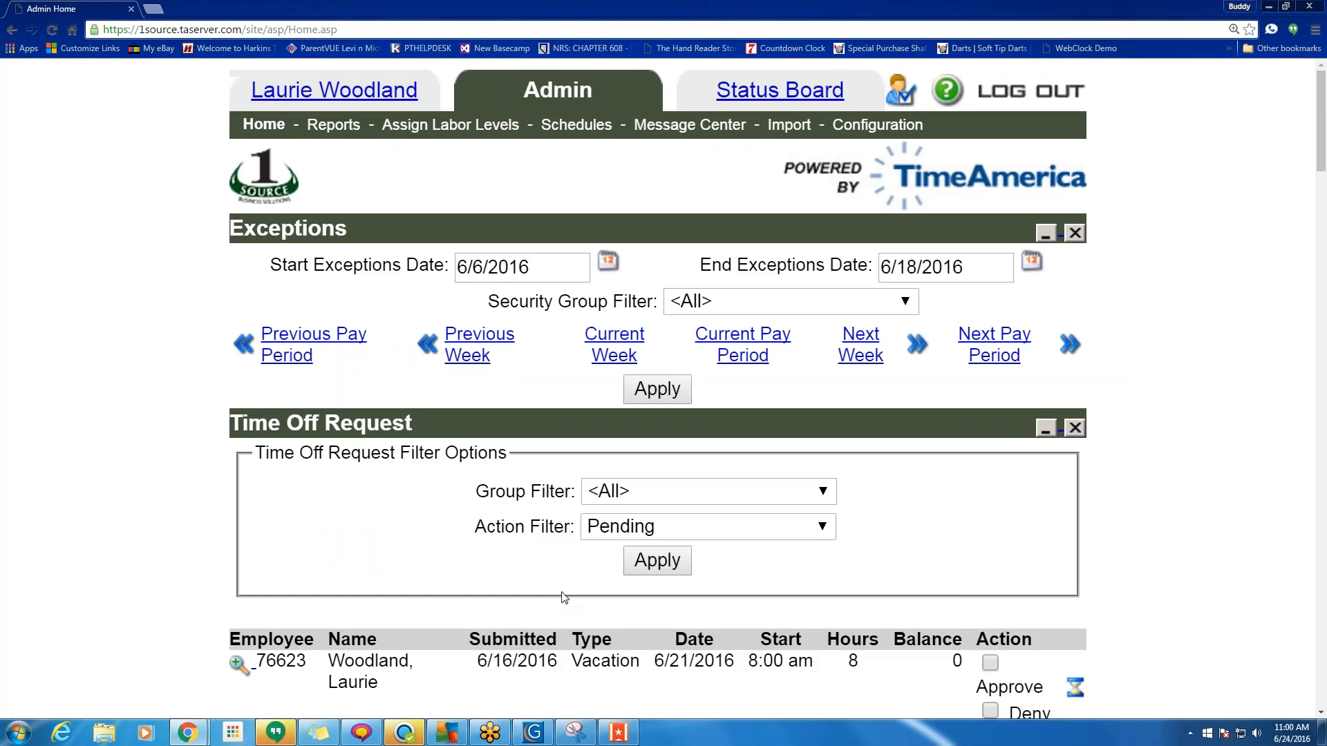
Scroll through the employee's 6/5–6/18/2016 Edit TimeSheet to review the recalculated days.
scroll(561, 598, "down", 4)
scroll(561, 599, "down", 5)
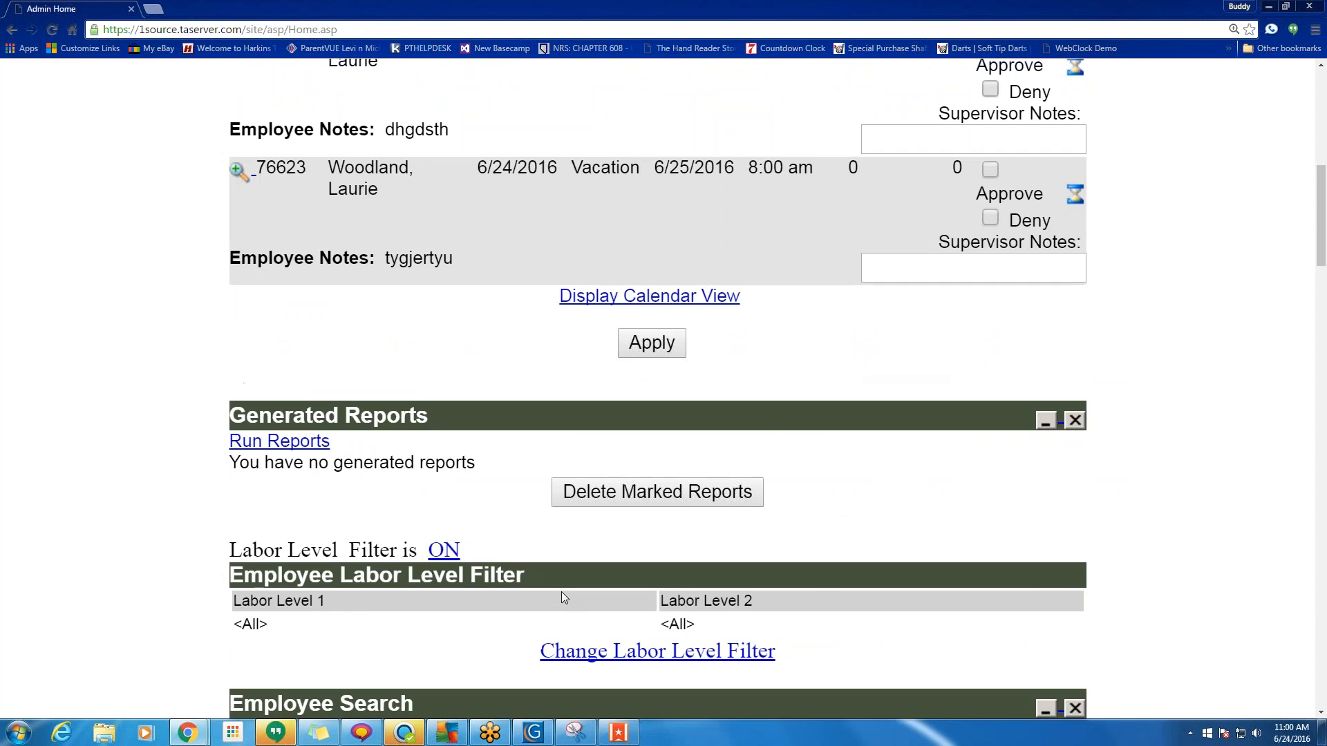
scroll(561, 591, "down", 5)
scroll(287, 631, "down", 6)
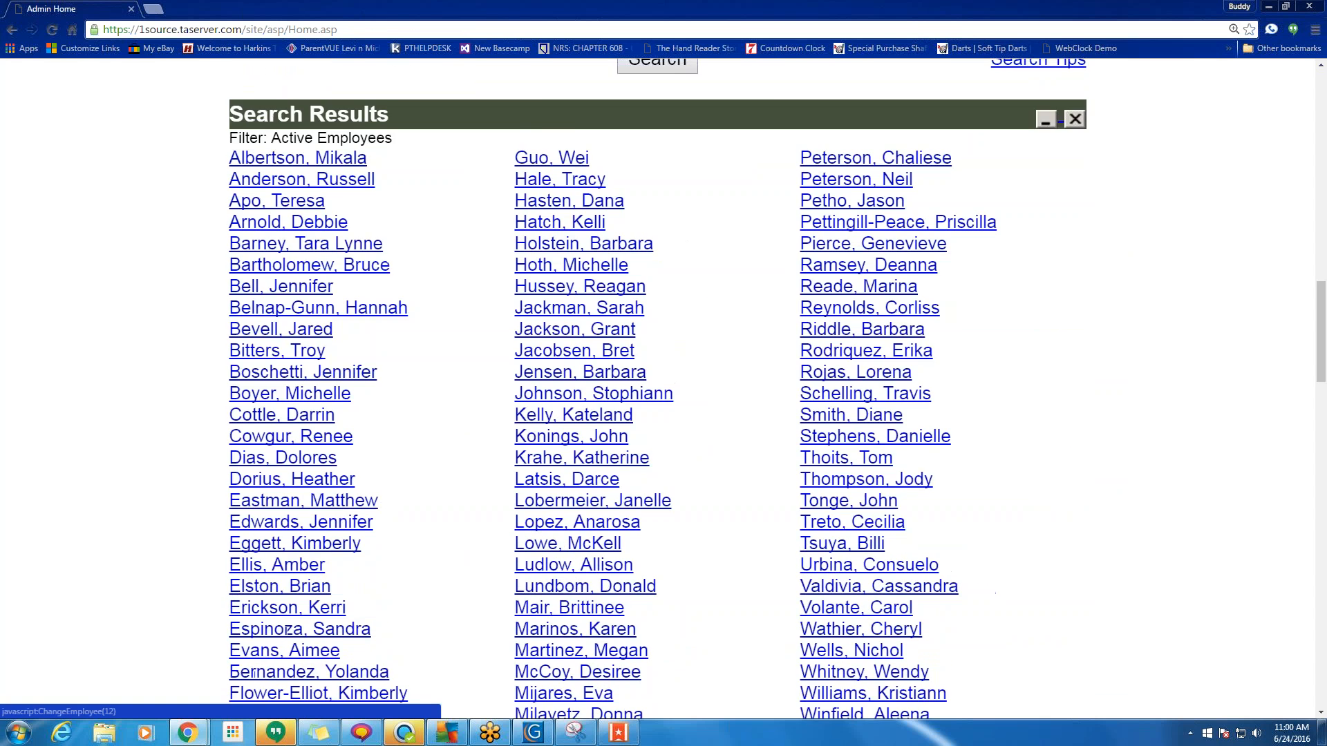
scroll(287, 630, "down", 11)
scroll(287, 630, "up", 13)
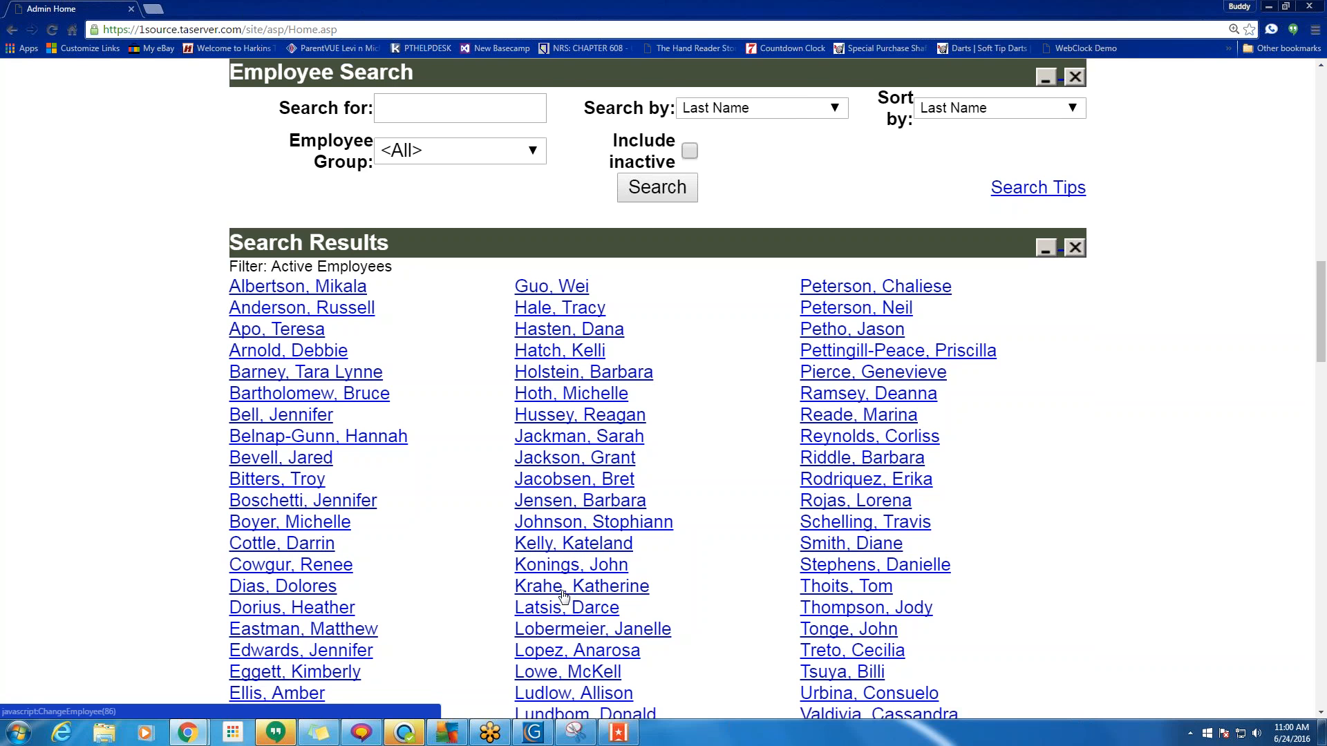
scroll(565, 596, "down", 10)
scroll(756, 553, "up", 6)
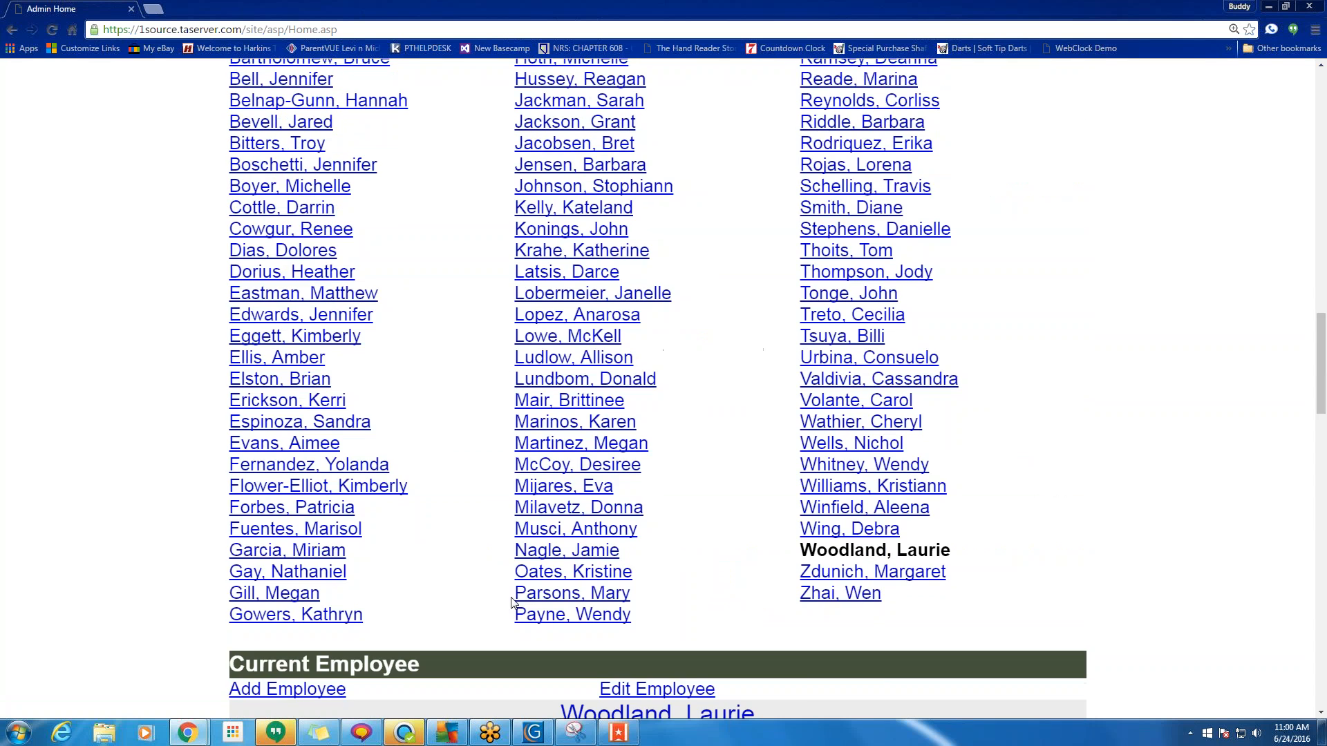
scroll(760, 556, "up", 3)
scroll(865, 540, "up", 20)
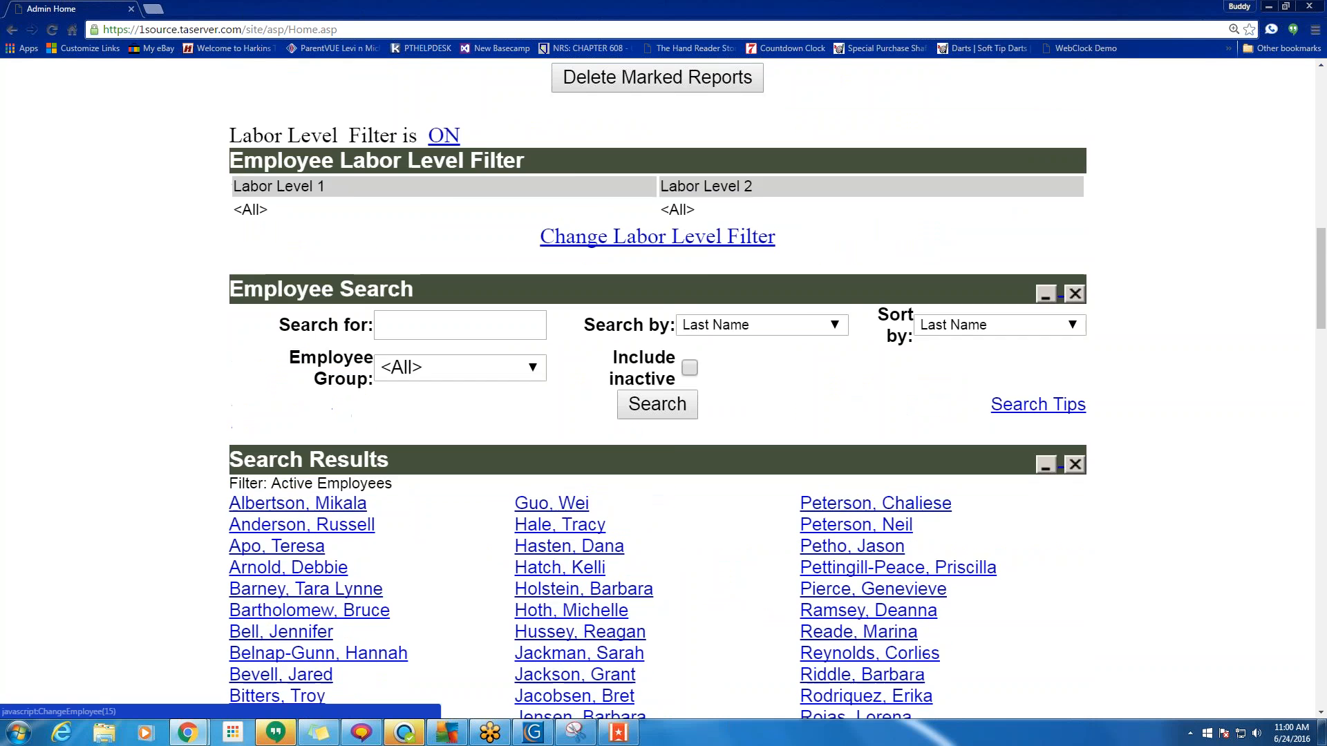
scroll(864, 540, "down", 10)
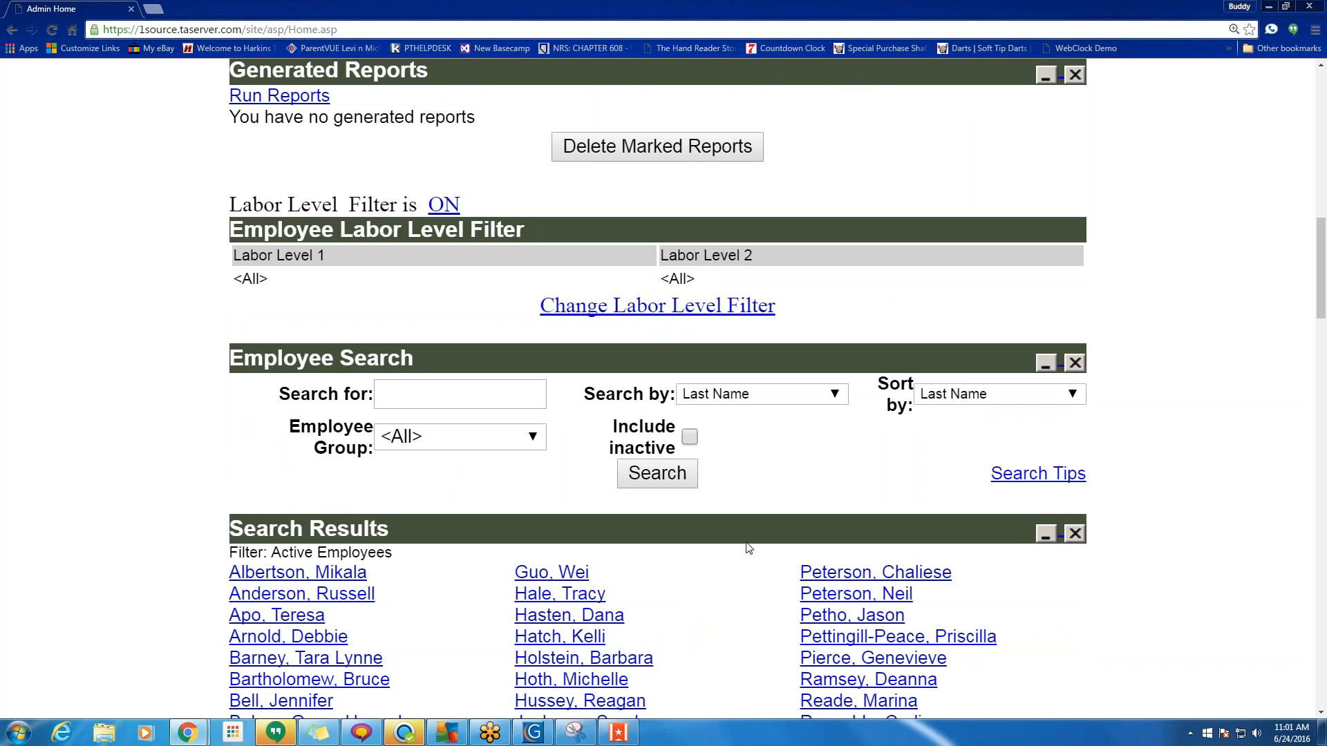
scroll(749, 548, "down", 7)
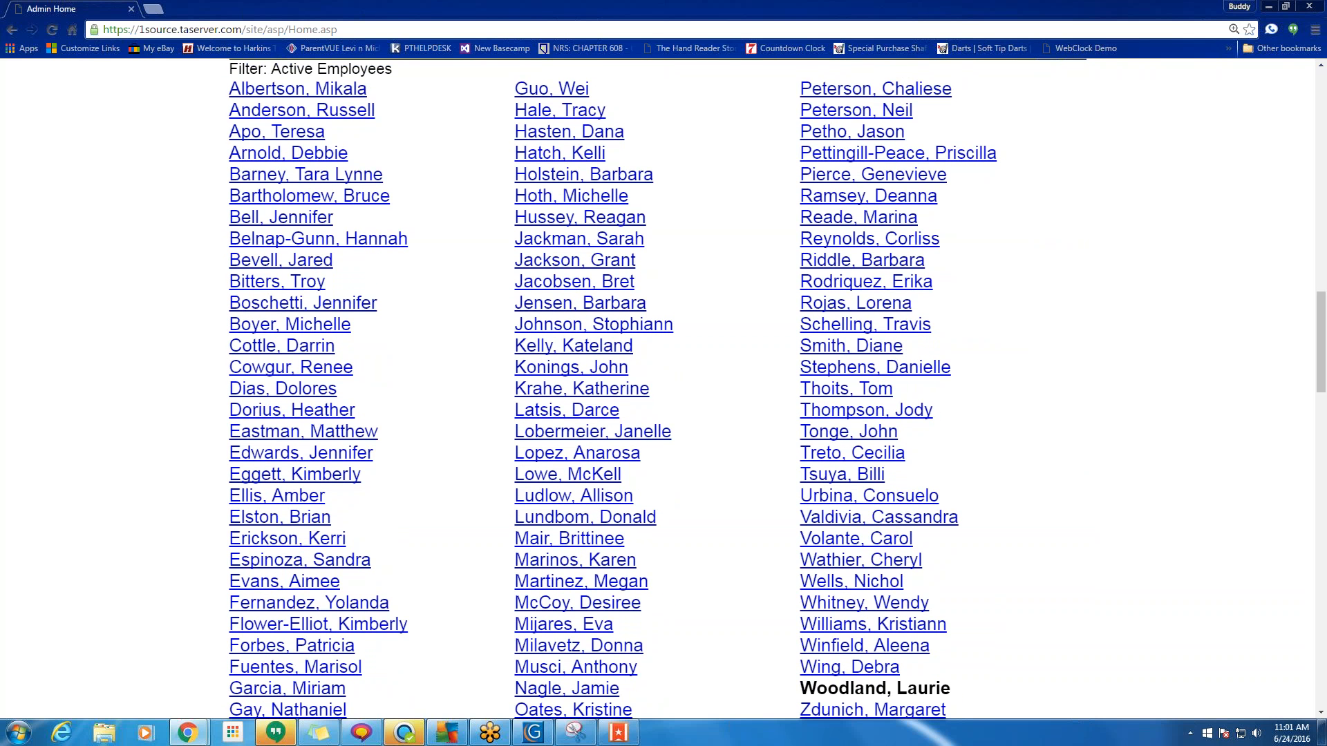
scroll(537, 535, "down", 11)
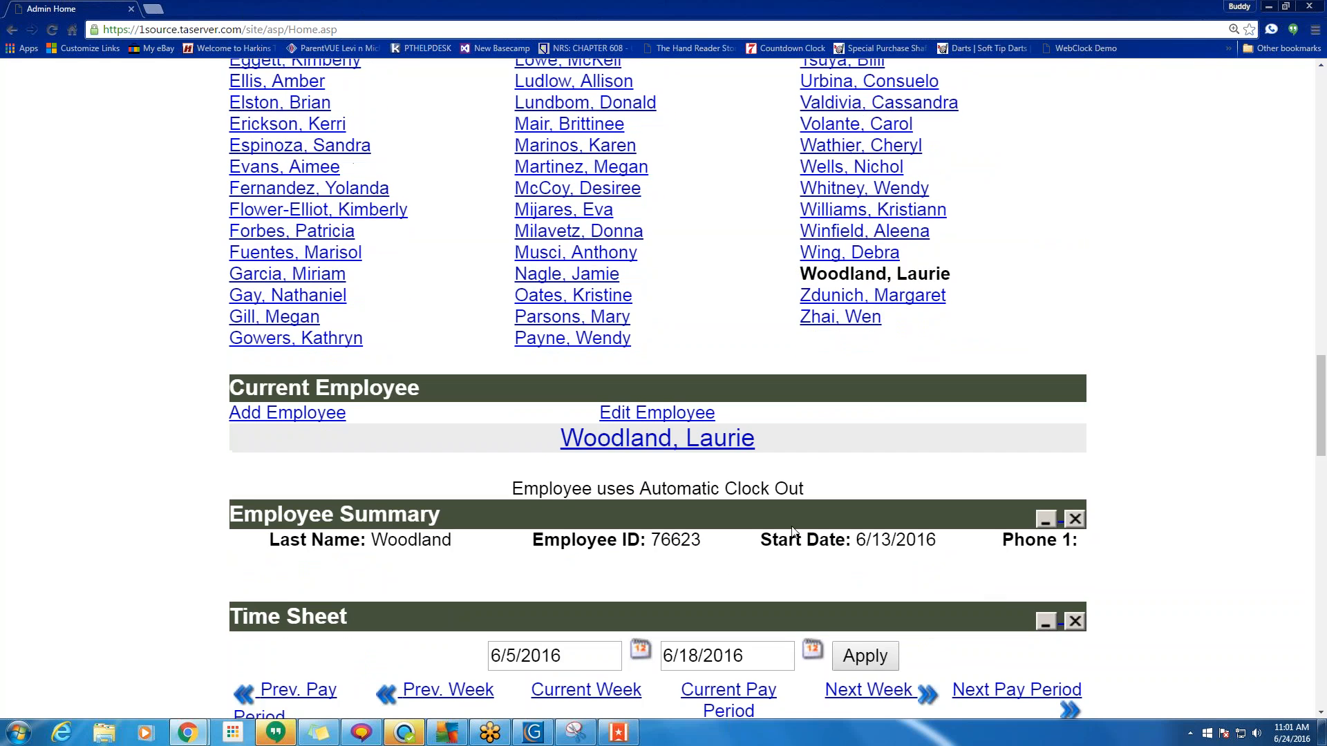
scroll(687, 546, "down", 5)
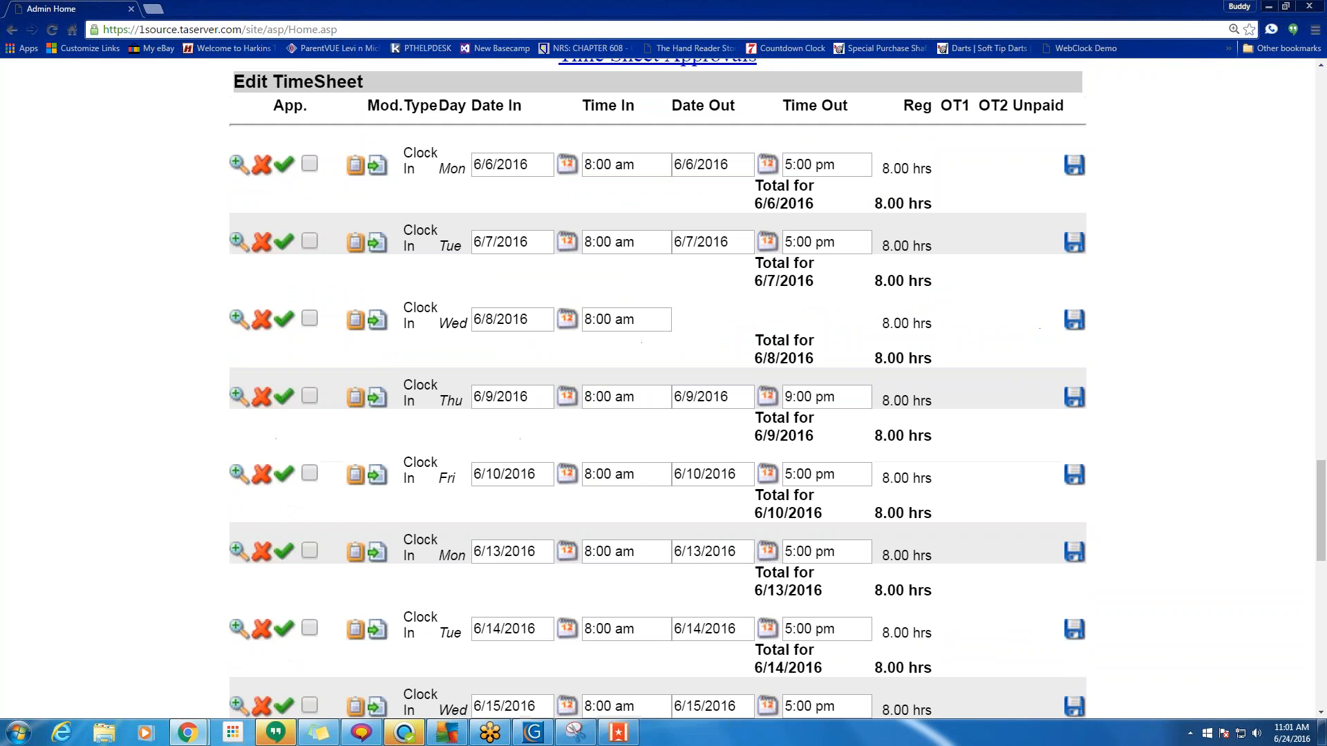
scroll(947, 528, "down", 4)
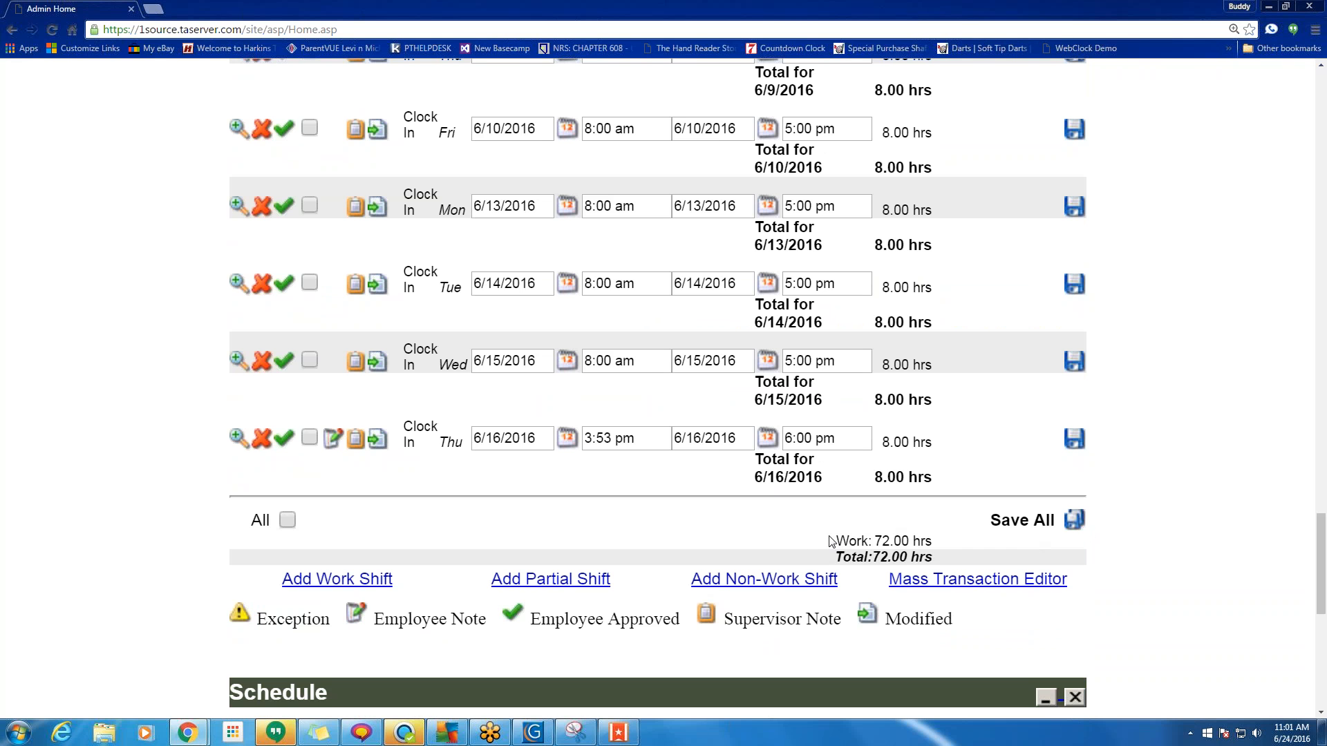
Note the 72.00-hour work total and resave the Monday 6/6/2016 row to recalculate.
left_click_drag(872, 557, 895, 555)
scroll(896, 555, "up", 6)
left_click(1076, 234)
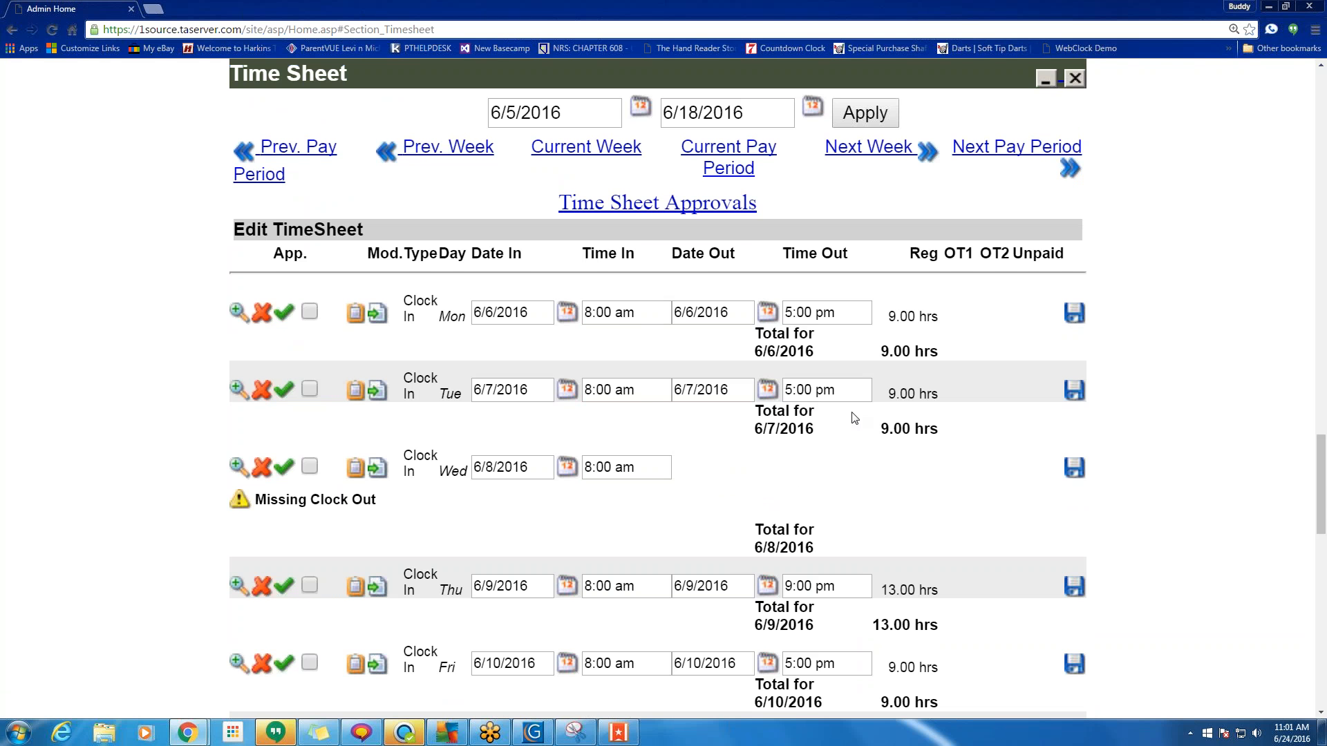
scroll(915, 459, "down", 5)
scroll(657, 390, "down", 12)
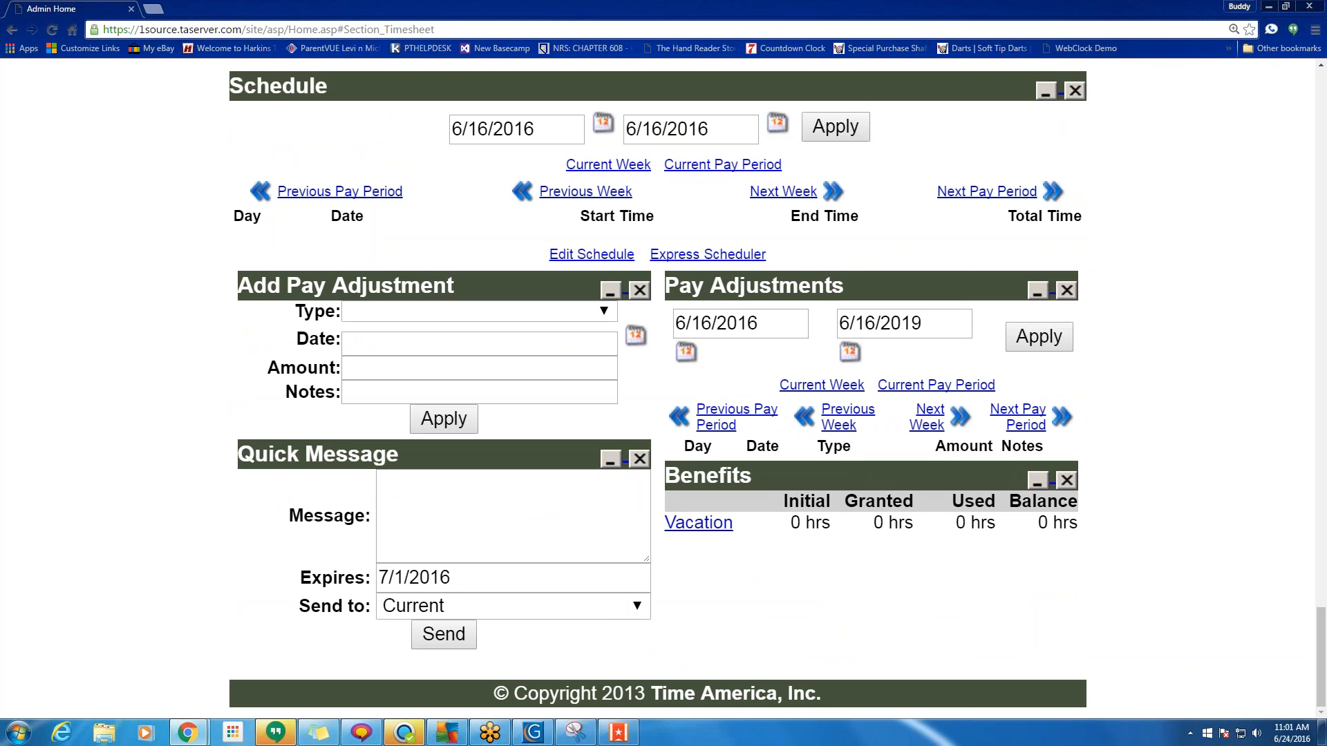
left_click_drag(1089, 531, 864, 698)
left_click(1110, 532)
left_click_drag(1049, 523, 1038, 523)
left_click_drag(967, 523, 957, 522)
scroll(961, 577, "up", 20)
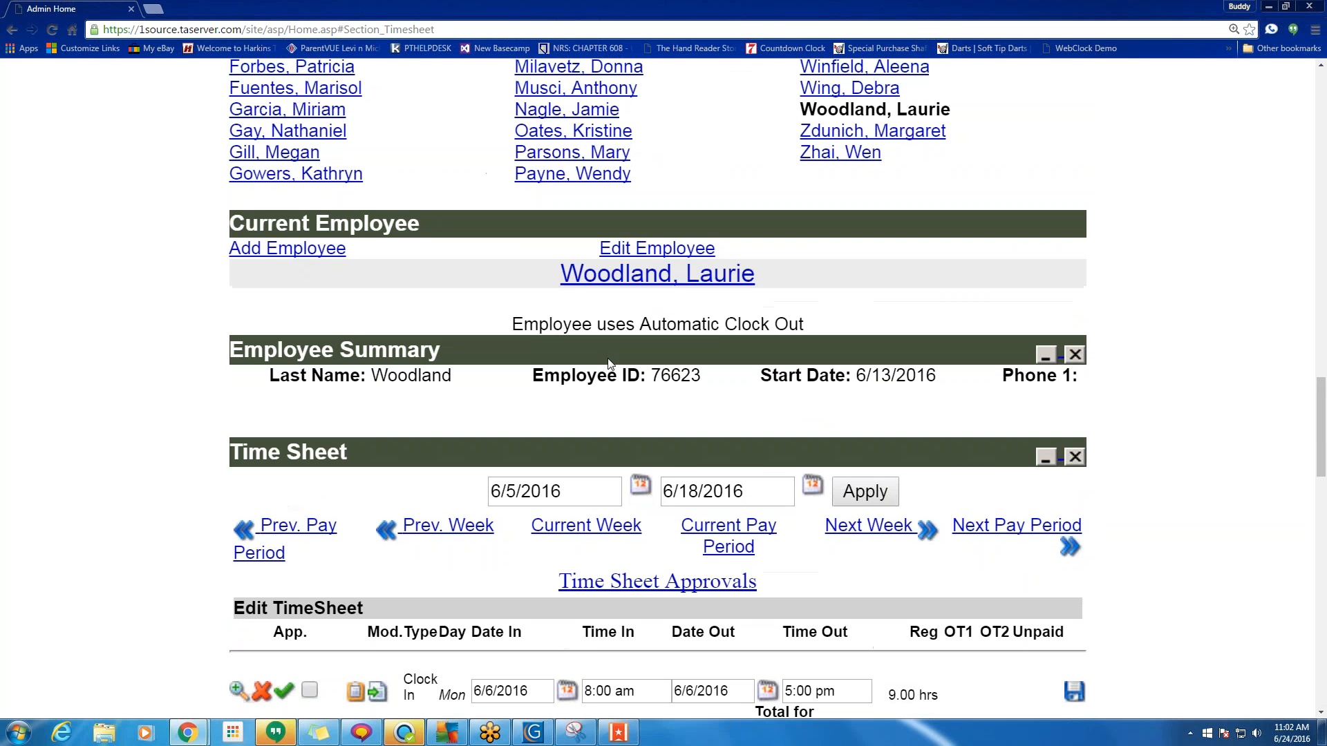
left_click_drag(404, 235, 232, 225)
scroll(478, 302, "down", 20)
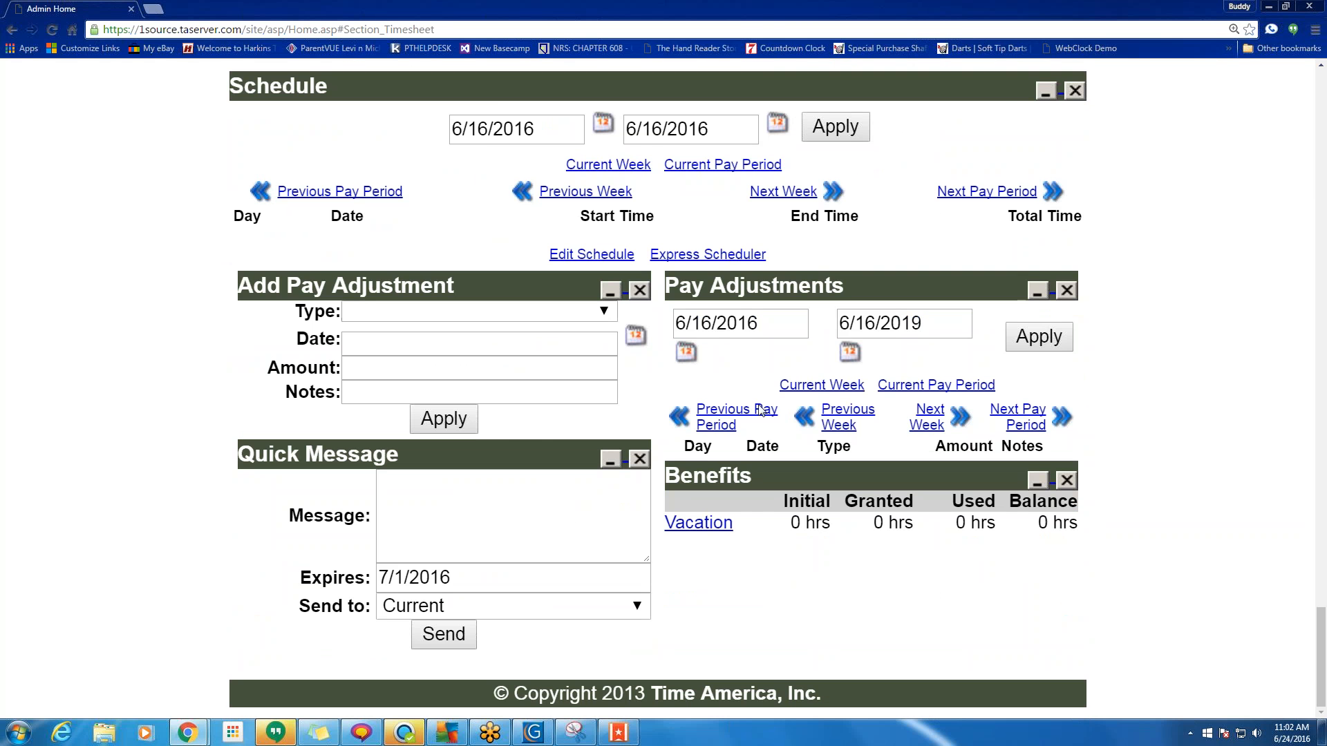
scroll(766, 415, "up", 15)
scroll(763, 387, "up", 5)
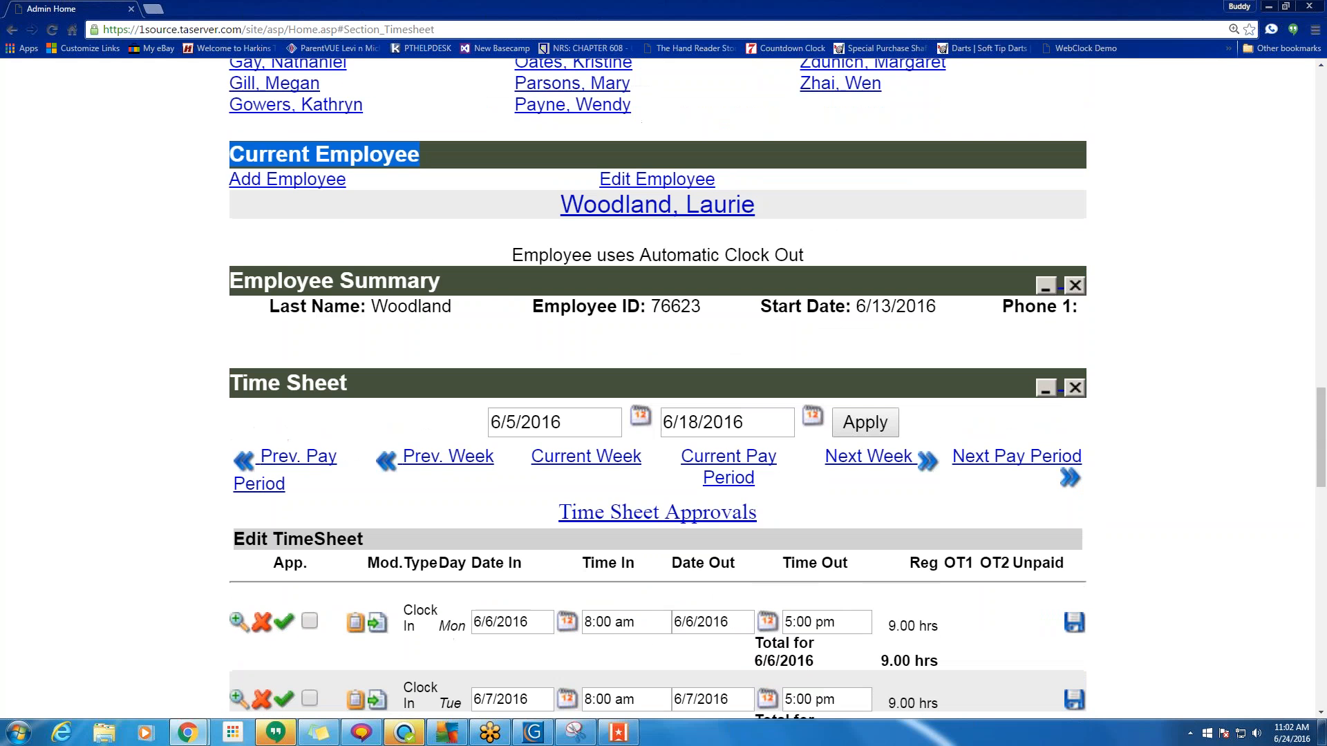
scroll(925, 435, "down", 6)
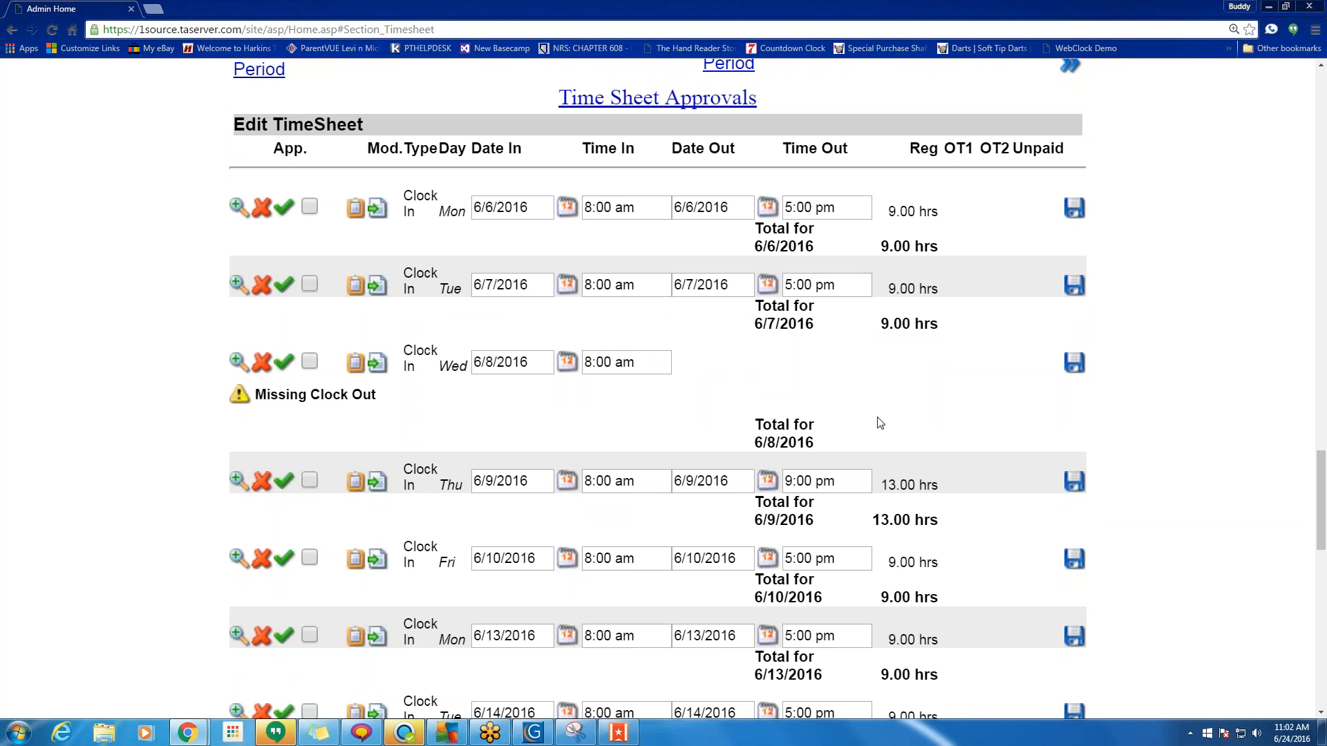
scroll(775, 414, "up", 4)
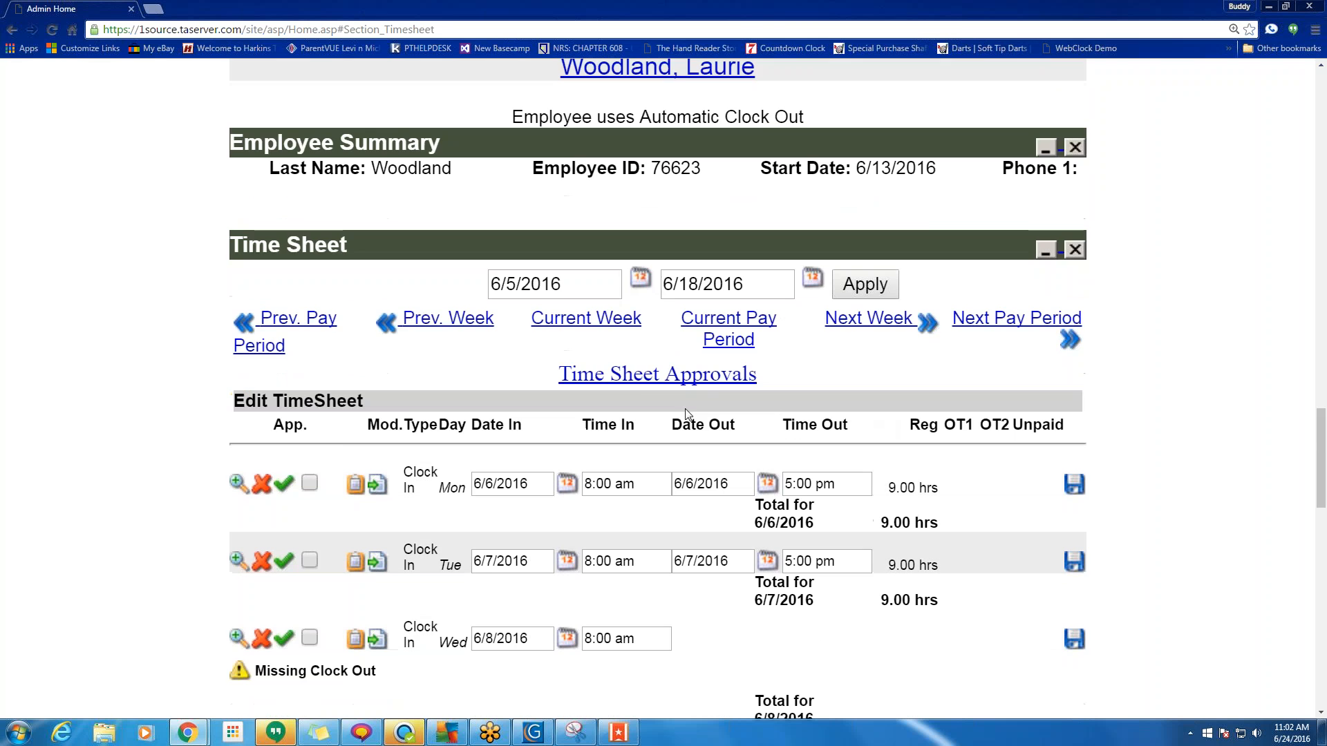
Open Time Sheet Approvals and switch to the previous 6/5–6/18/2016 pay period.
left_click(644, 384)
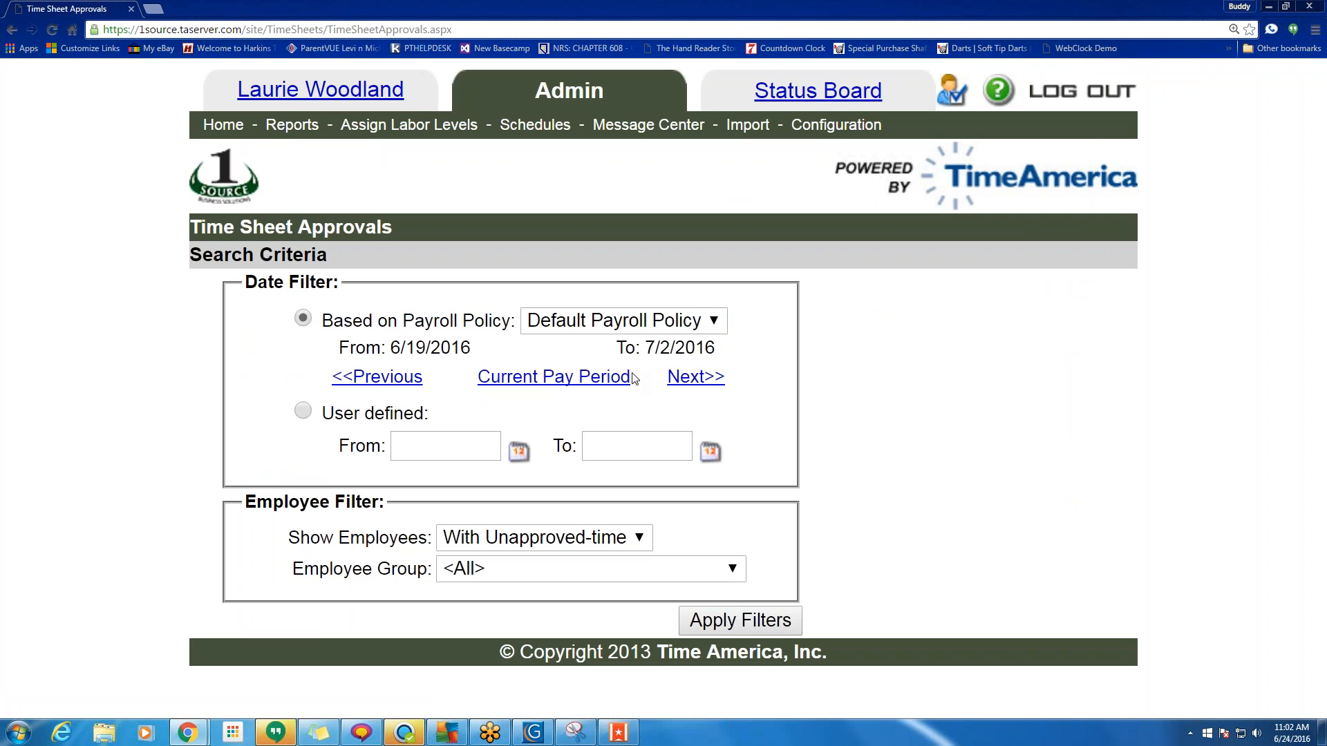
left_click(11, 30)
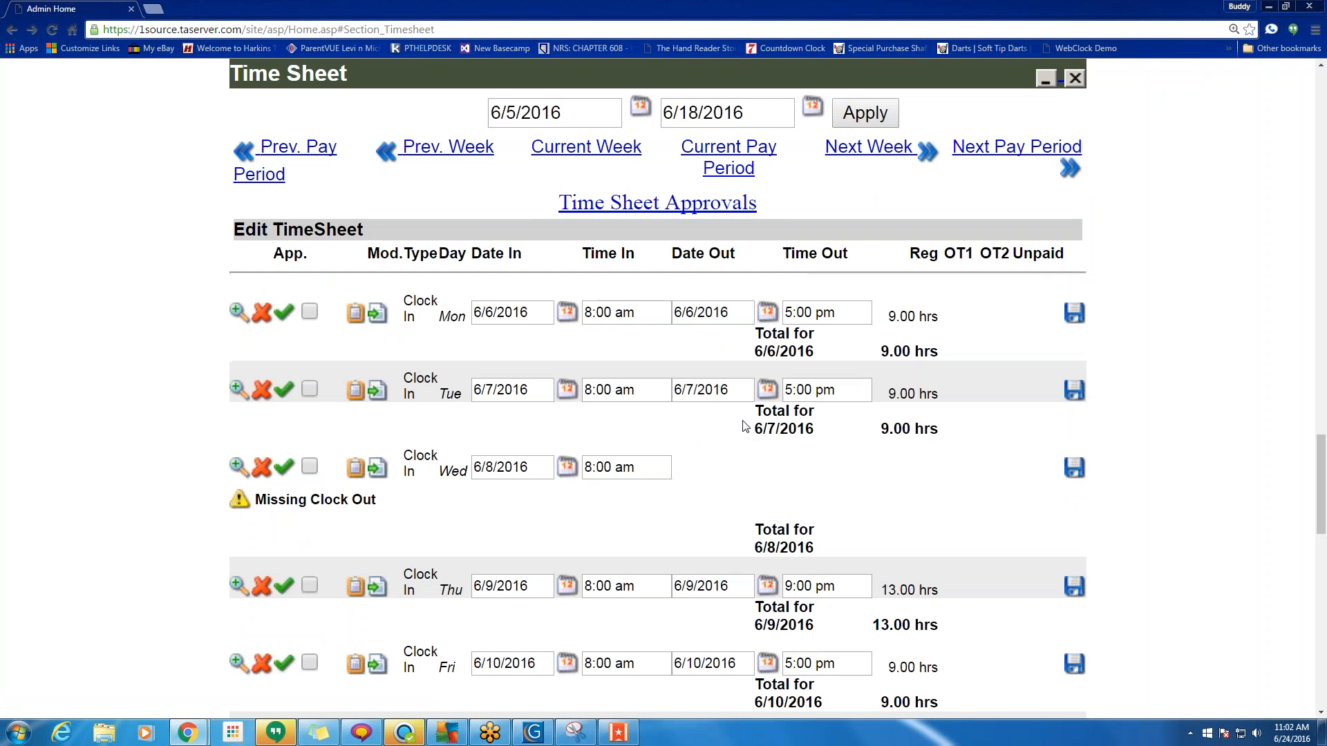
left_click_drag(774, 208, 556, 204)
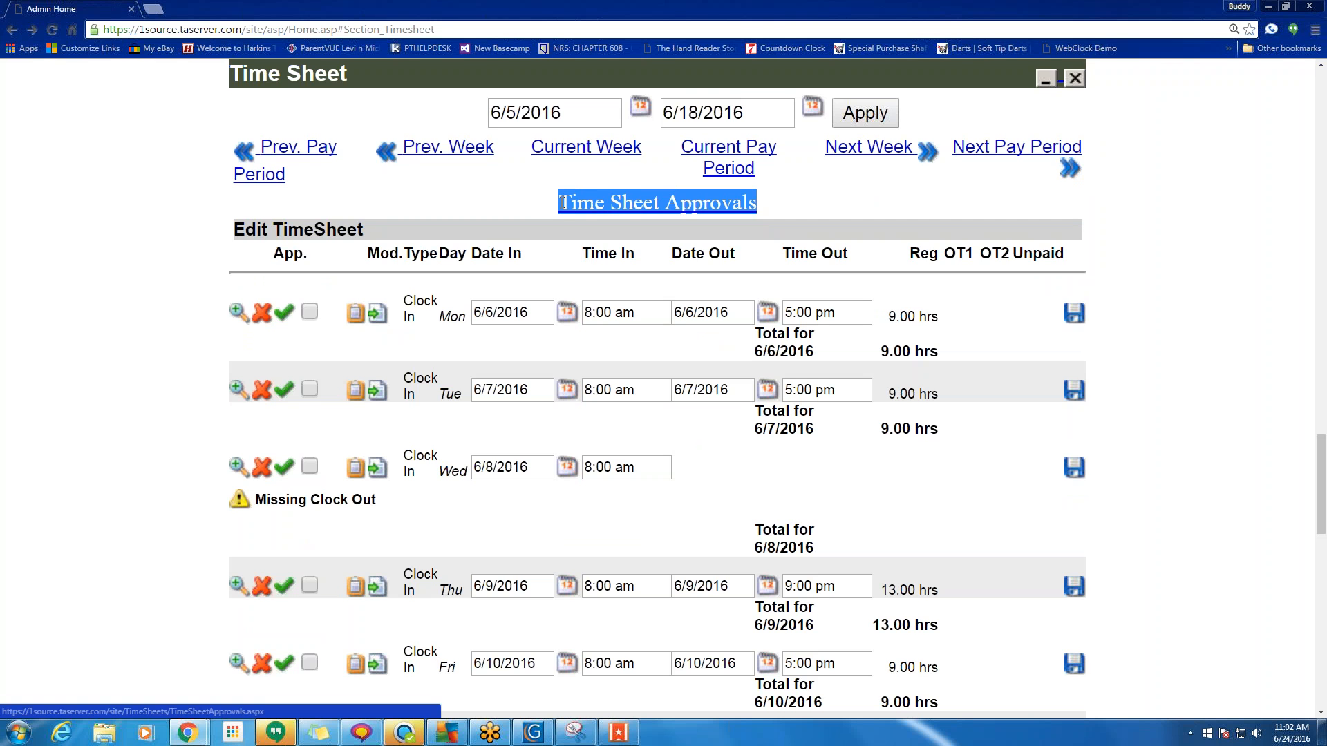
left_click(532, 204)
left_click(605, 206)
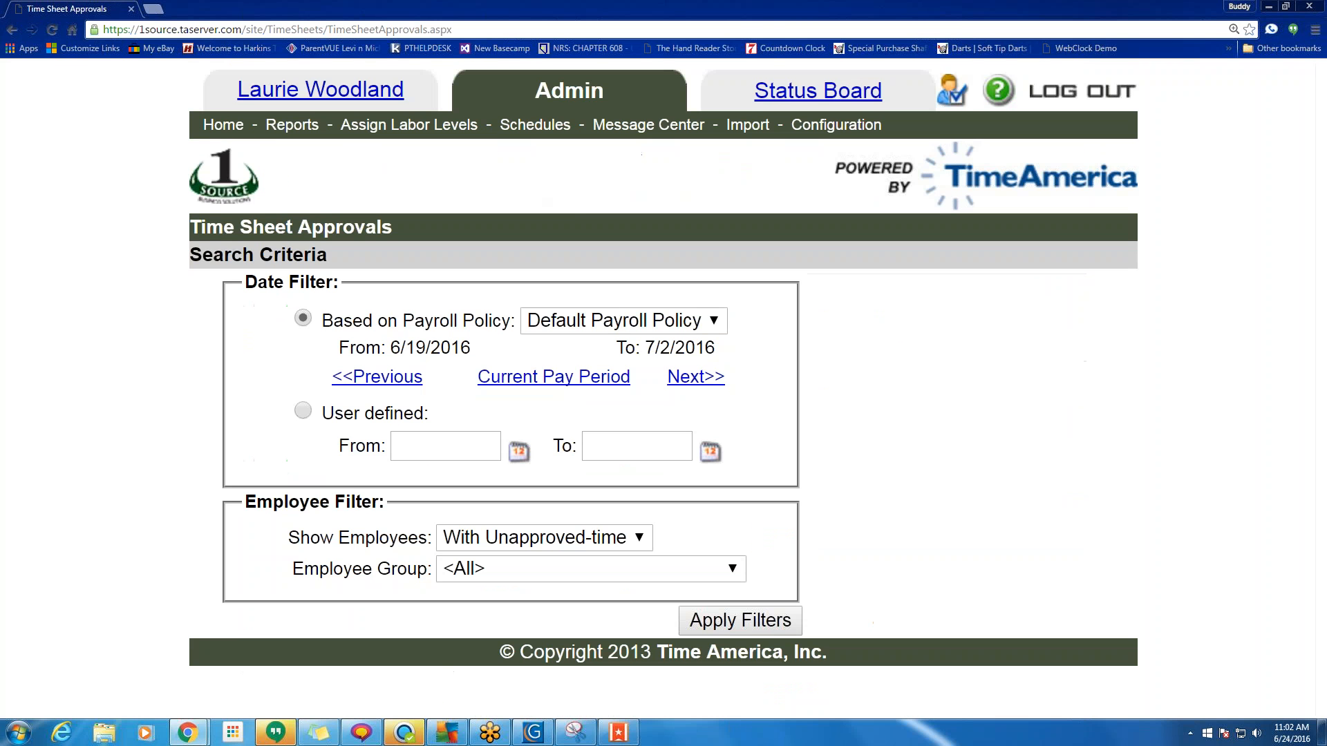
left_click(392, 378)
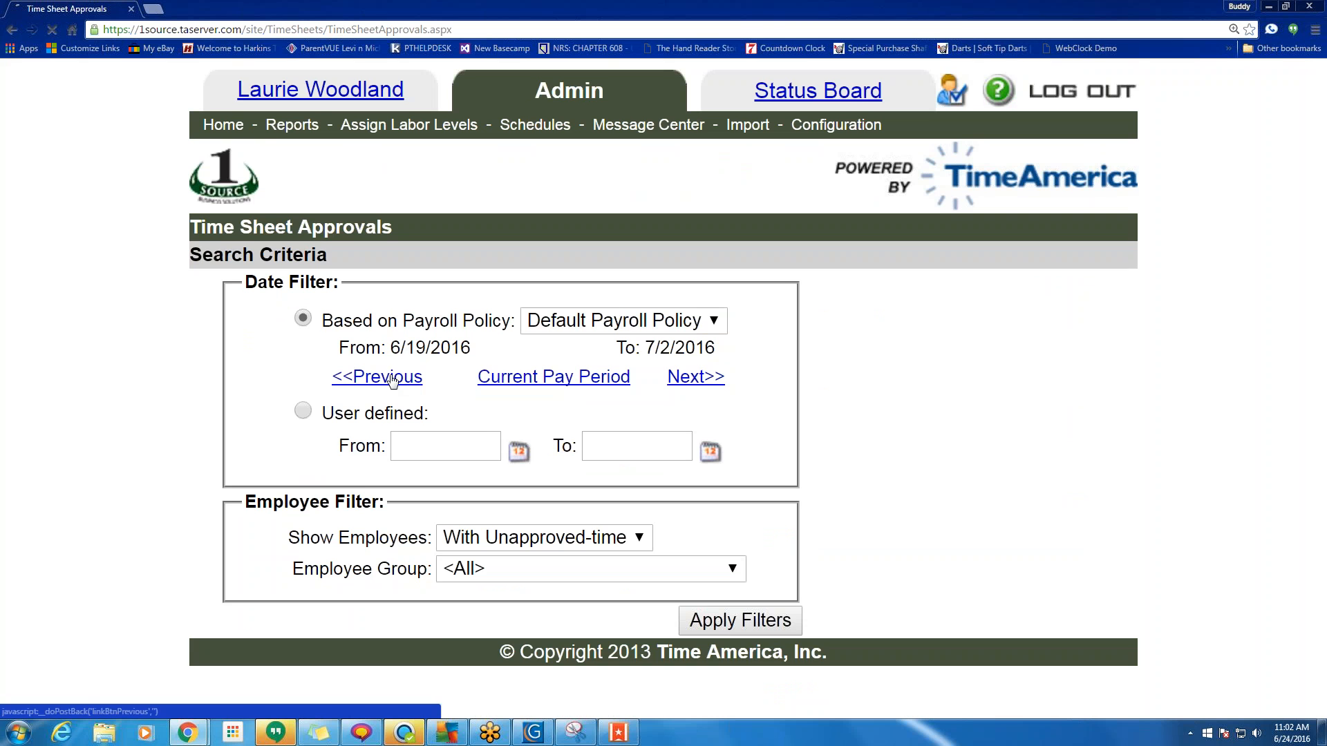
Review the zero OT1, OT2 and Non-Work hours, then return to Admin Home.
scroll(477, 404, "down", 5)
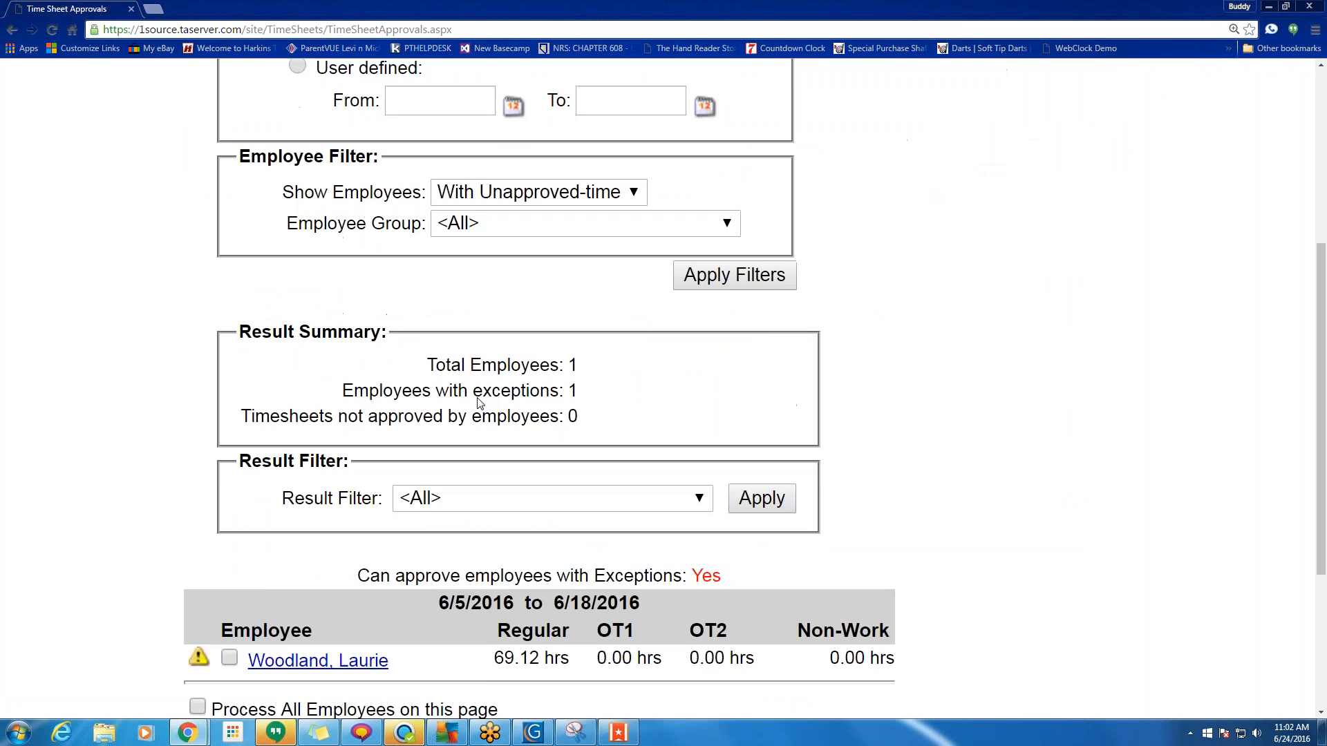
scroll(479, 403, "down", 1)
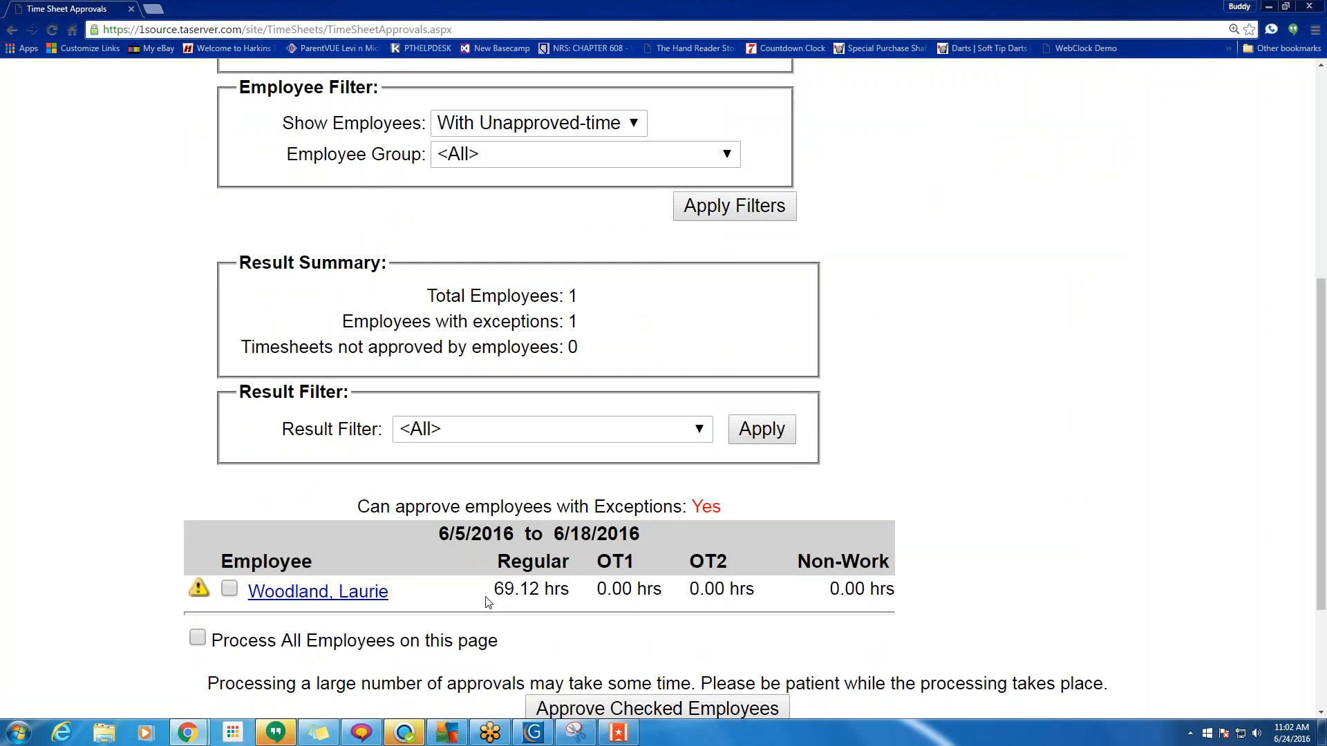
scroll(486, 603, "down", 3)
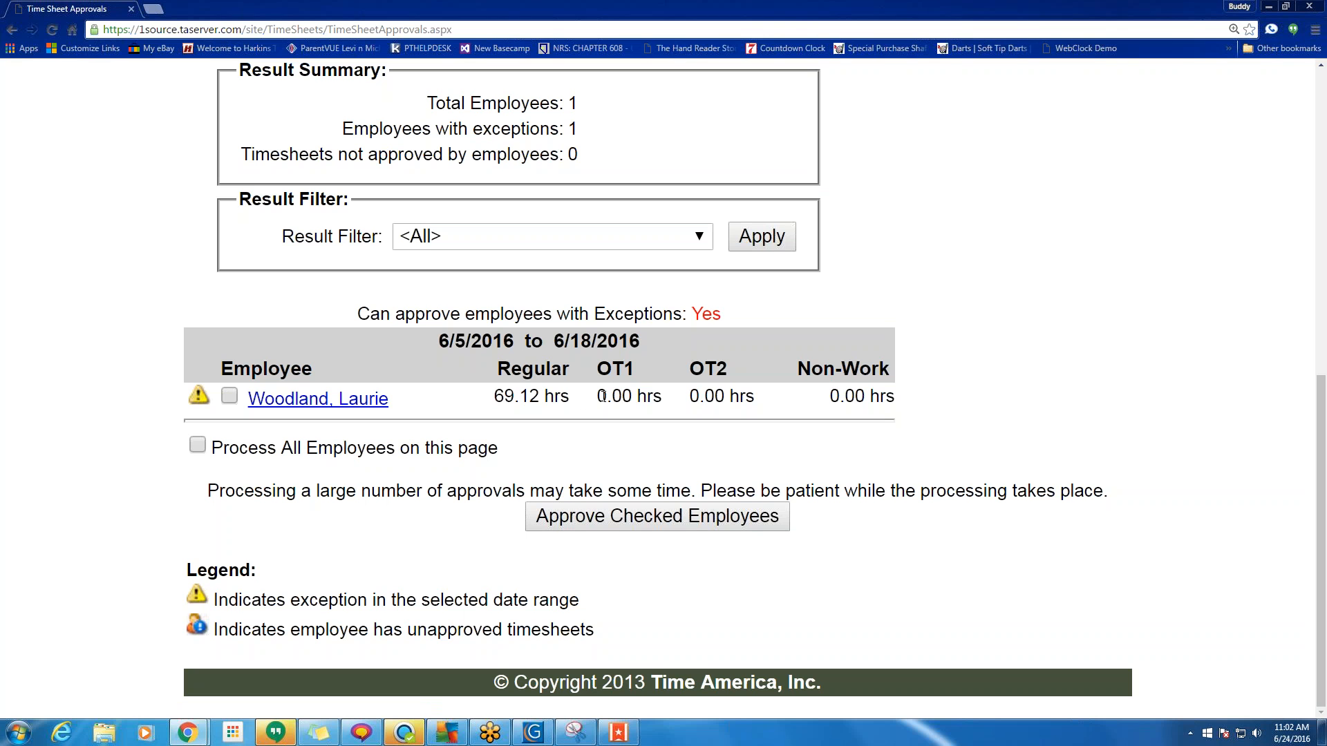
left_click_drag(606, 396, 699, 397)
left_click(826, 399)
left_click_drag(828, 398, 842, 396)
scroll(593, 434, "up", 7)
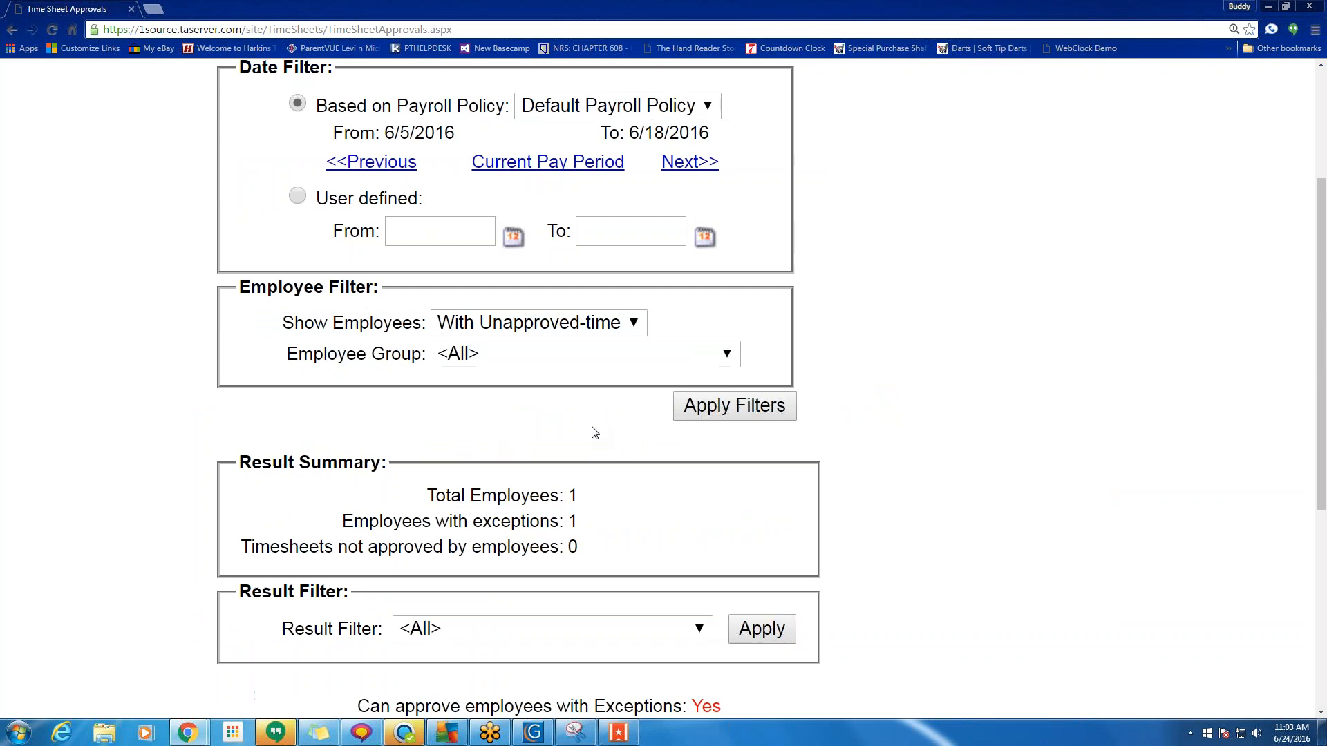
left_click(217, 124)
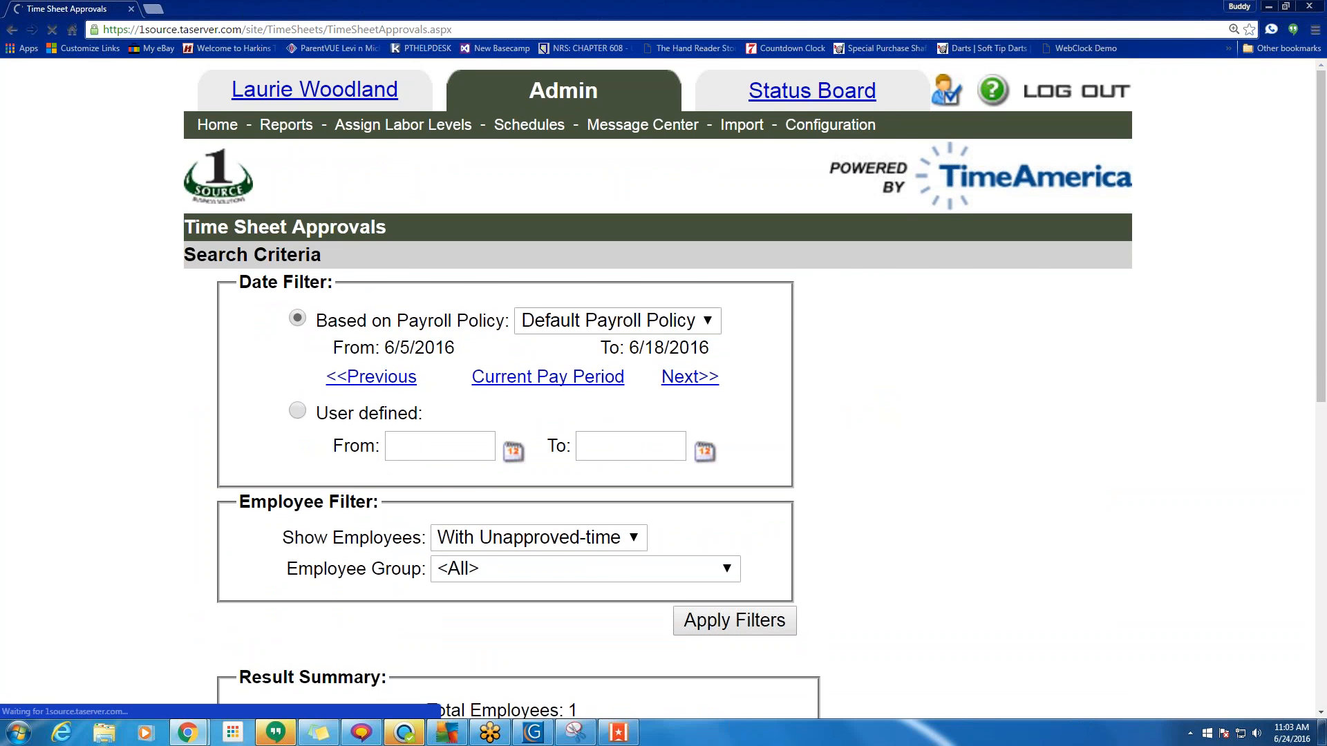
Reopen Time Sheet Approvals with Show Employees set to All for the previous pay period.
scroll(646, 492, "down", 10)
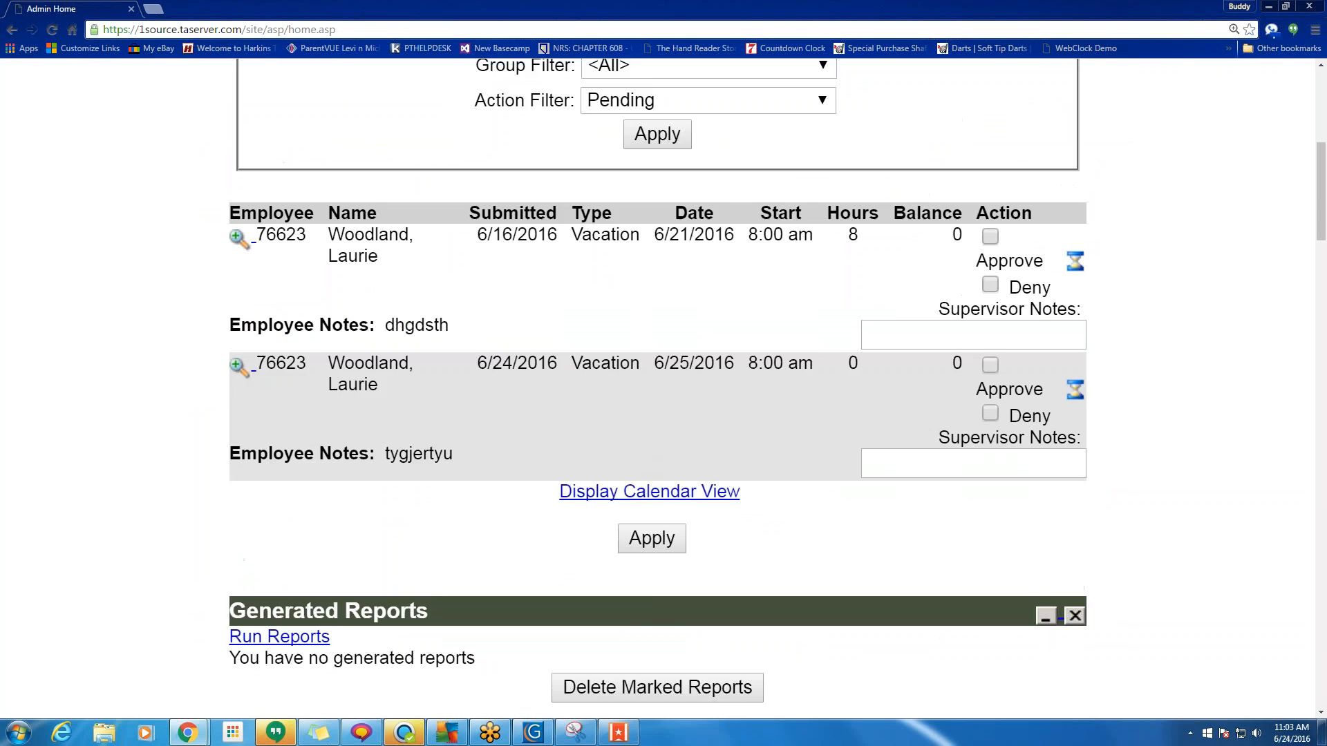
scroll(644, 492, "down", 14)
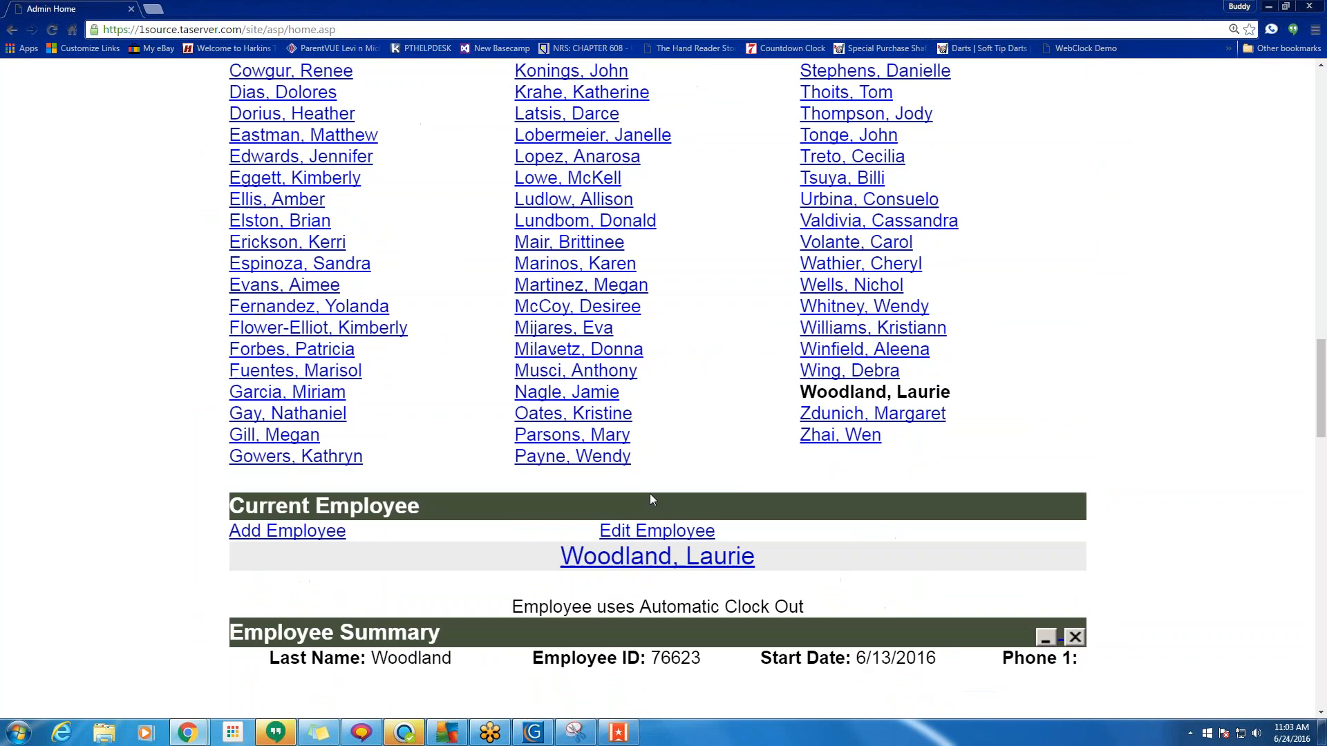
scroll(676, 479, "down", 4)
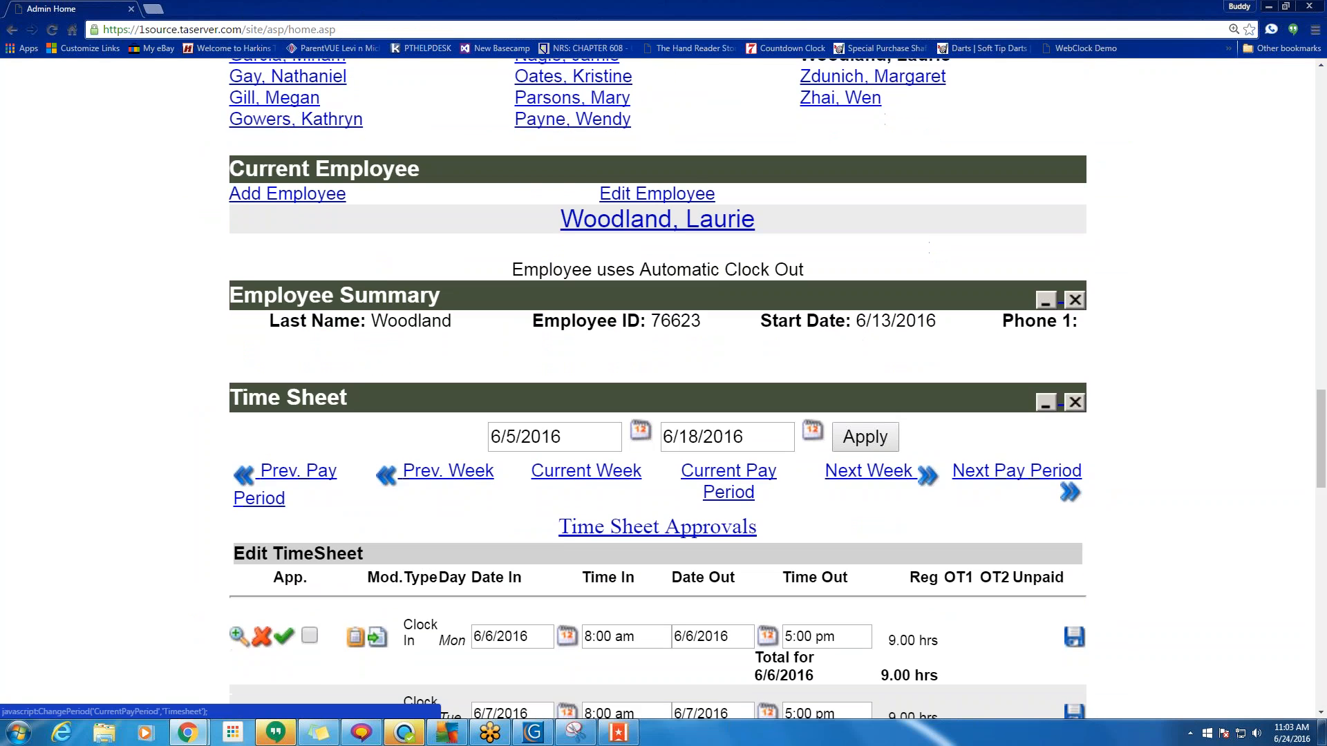
left_click(634, 529)
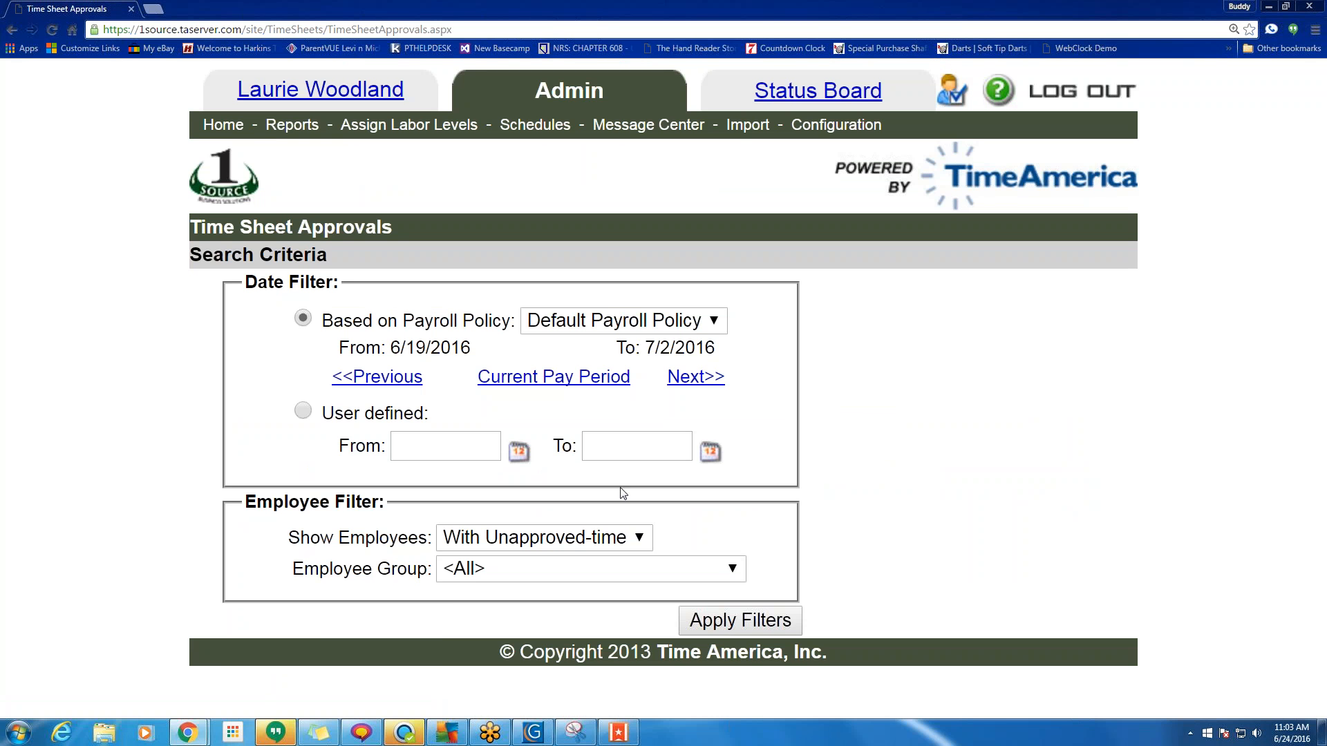
left_click(533, 535)
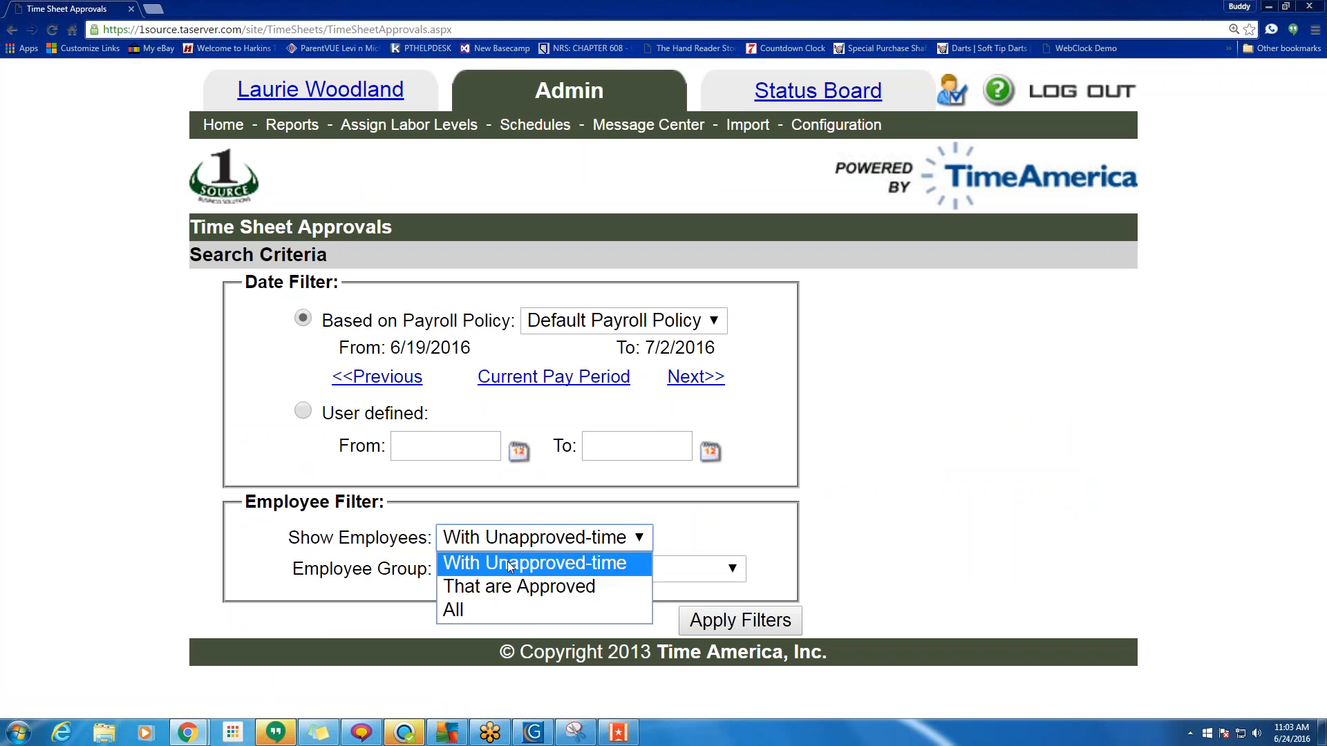
left_click(487, 615)
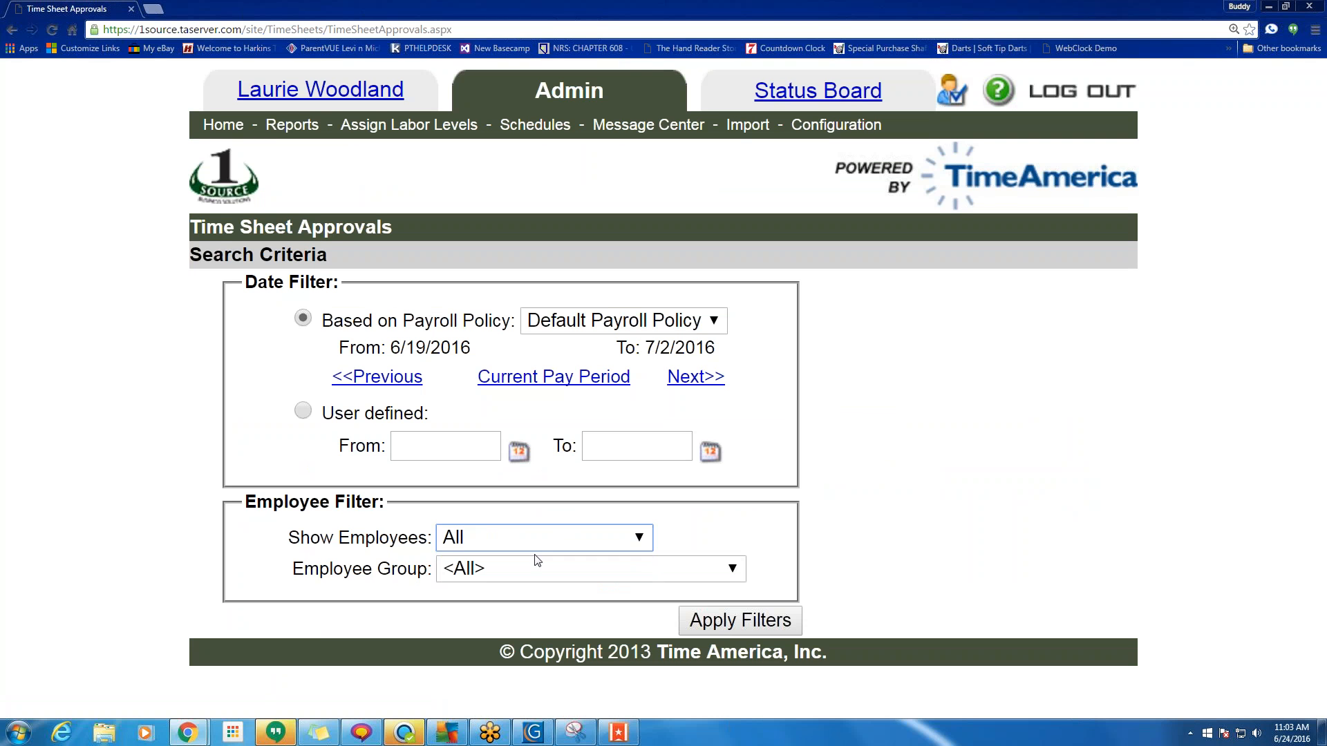
left_click(734, 620)
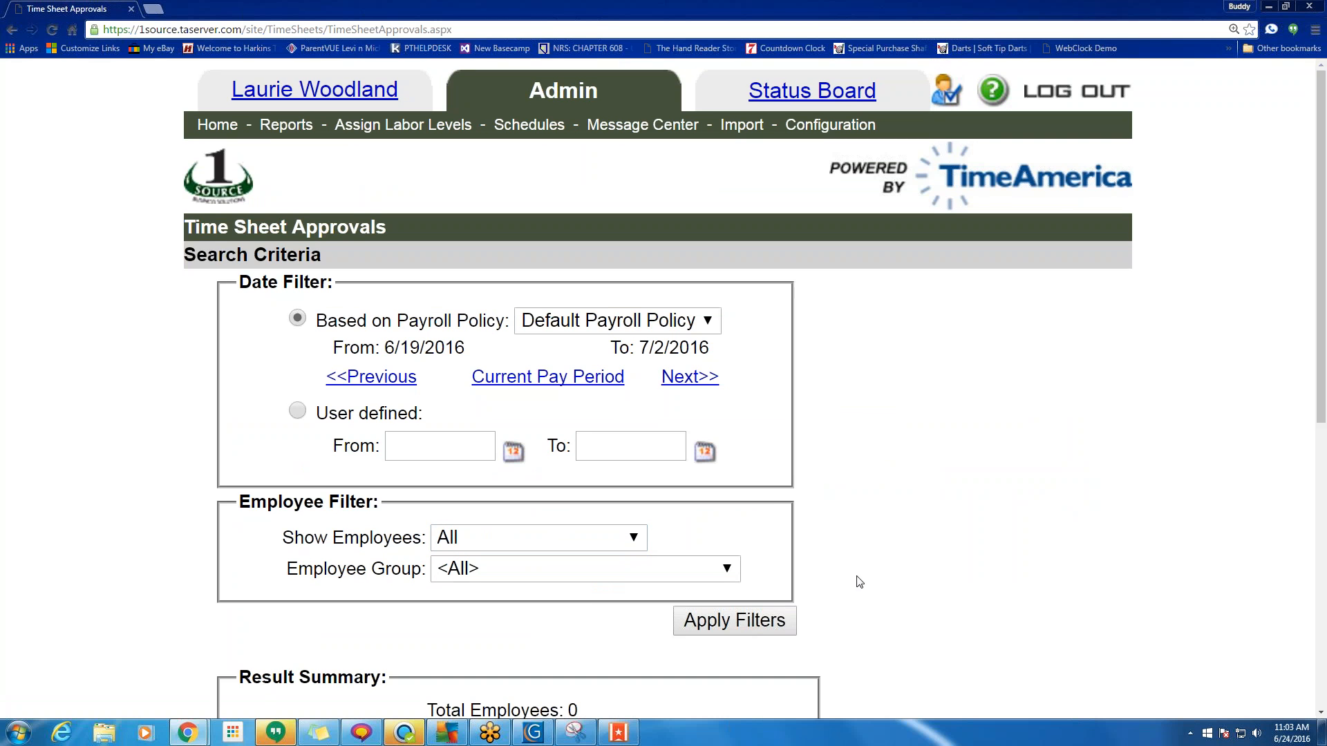
left_click(368, 379)
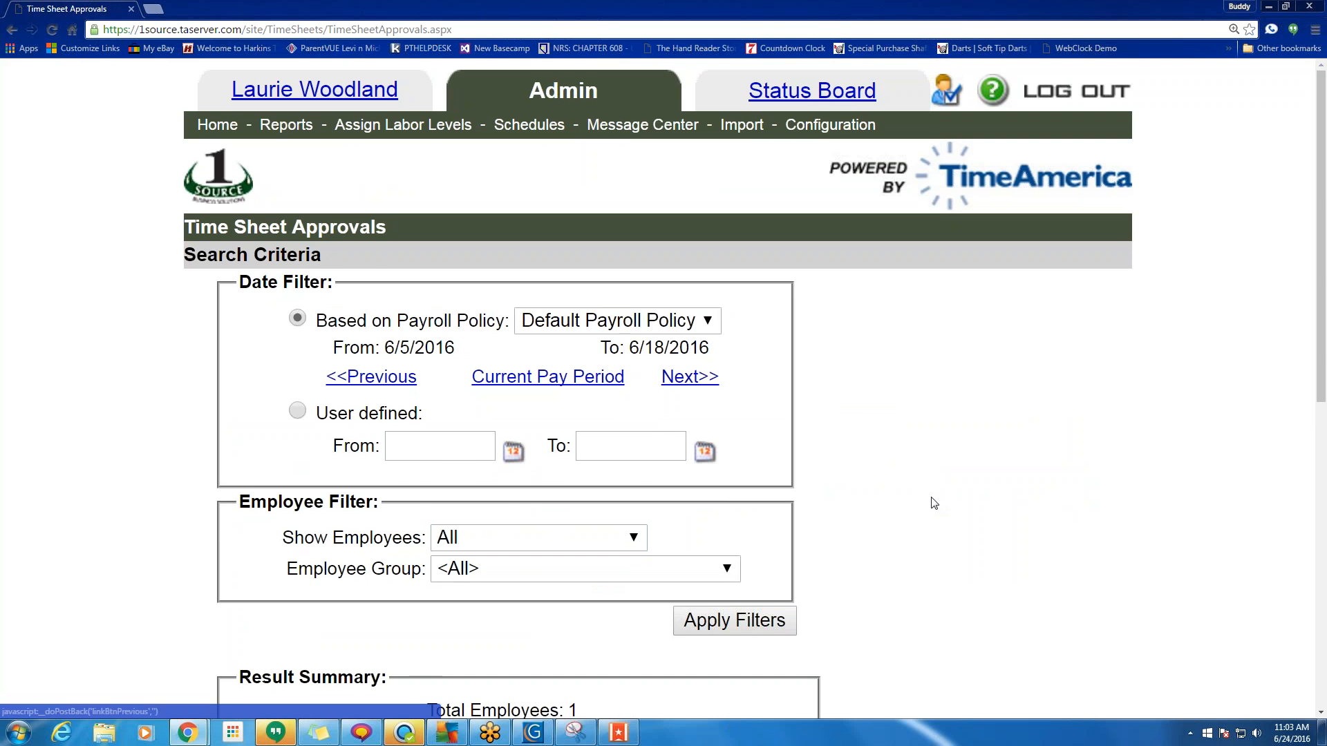
Reset the Show Employees filter to With Unapproved-time.
scroll(938, 504, "down", 3)
scroll(938, 504, "down", 4)
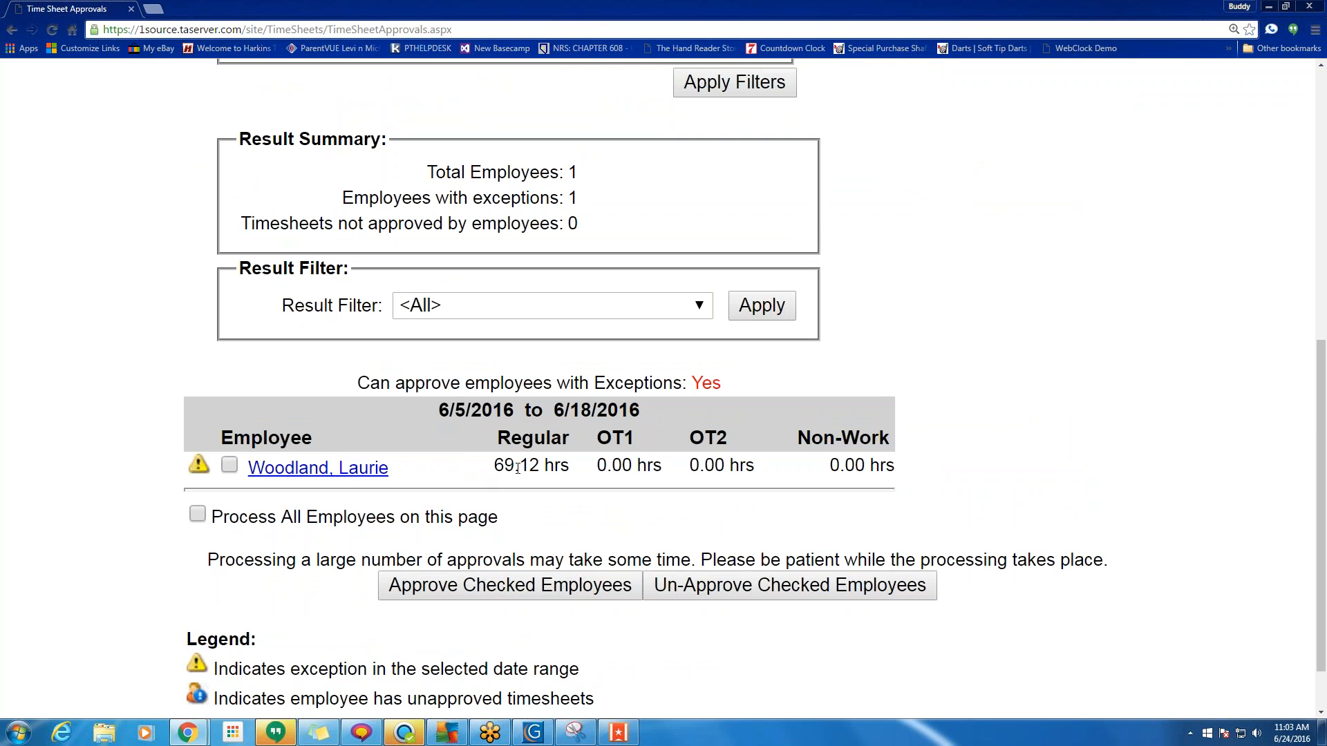
scroll(917, 371, "up", 5)
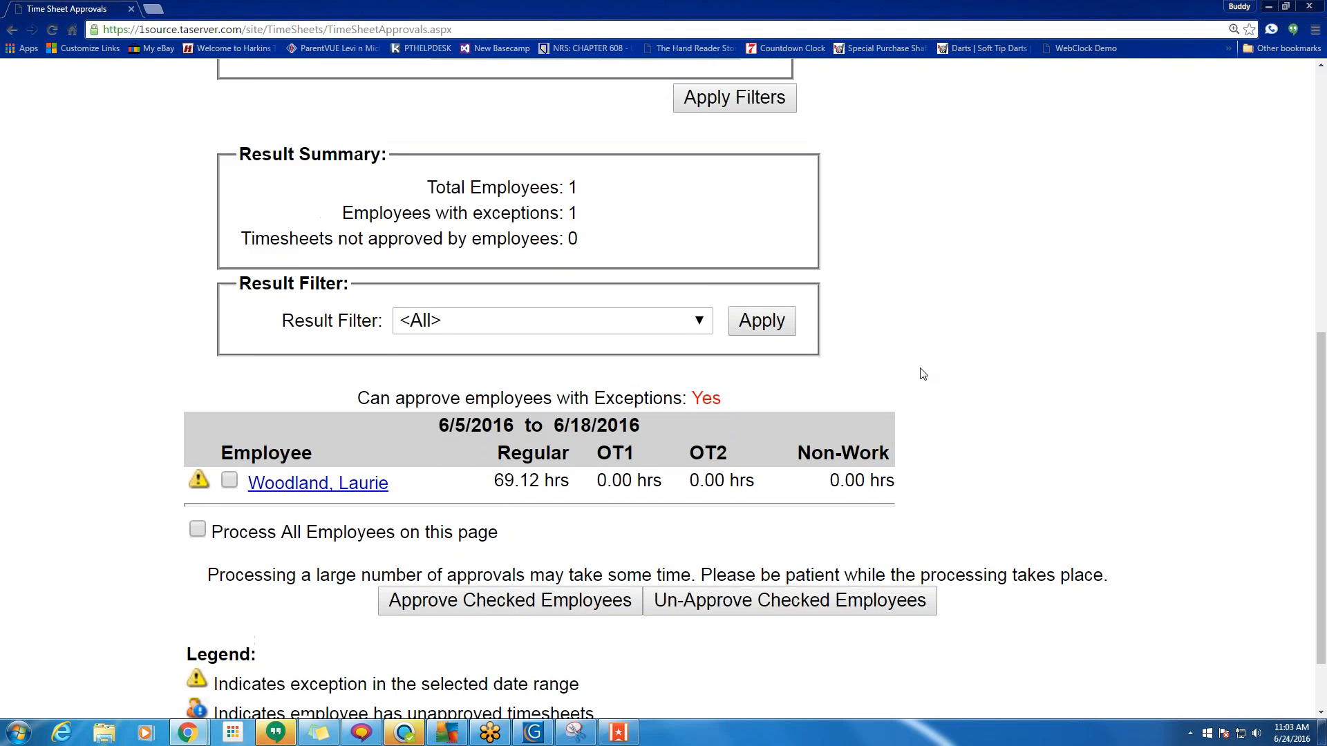
left_click(580, 346)
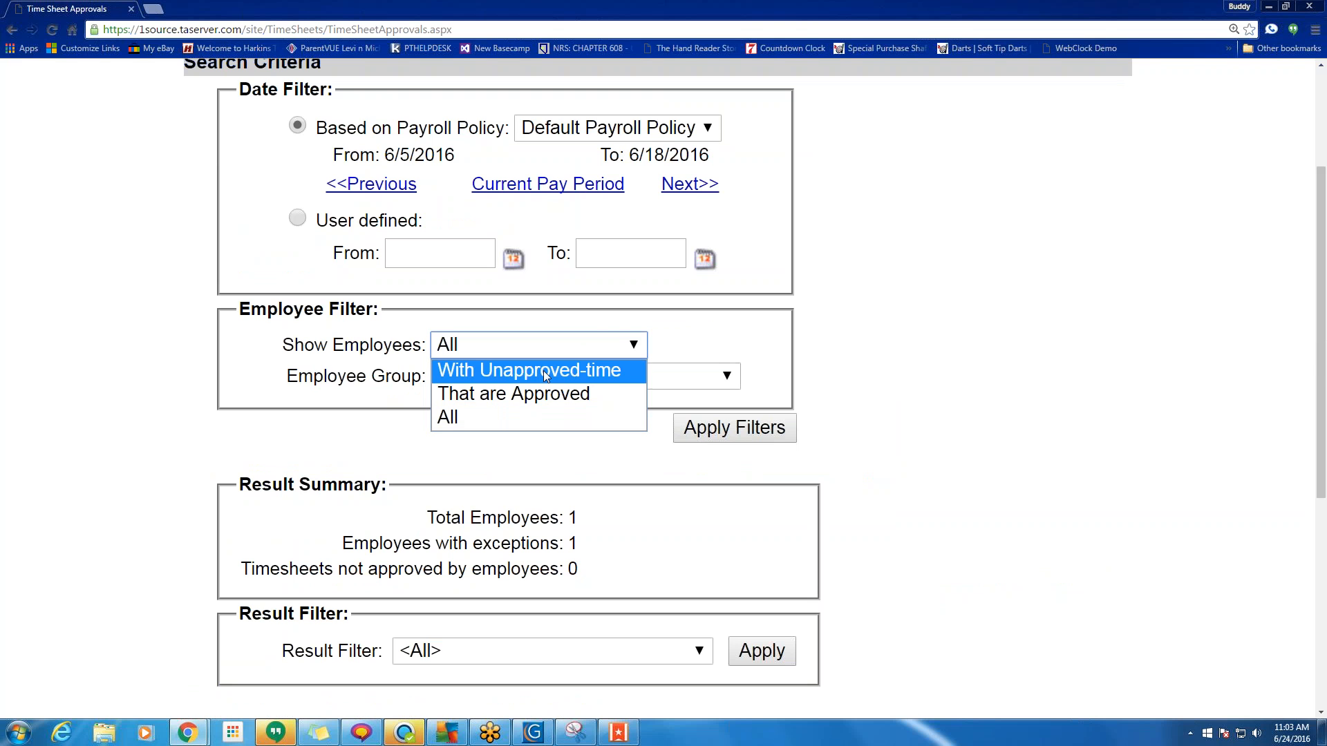
scroll(1016, 428, "down", 6)
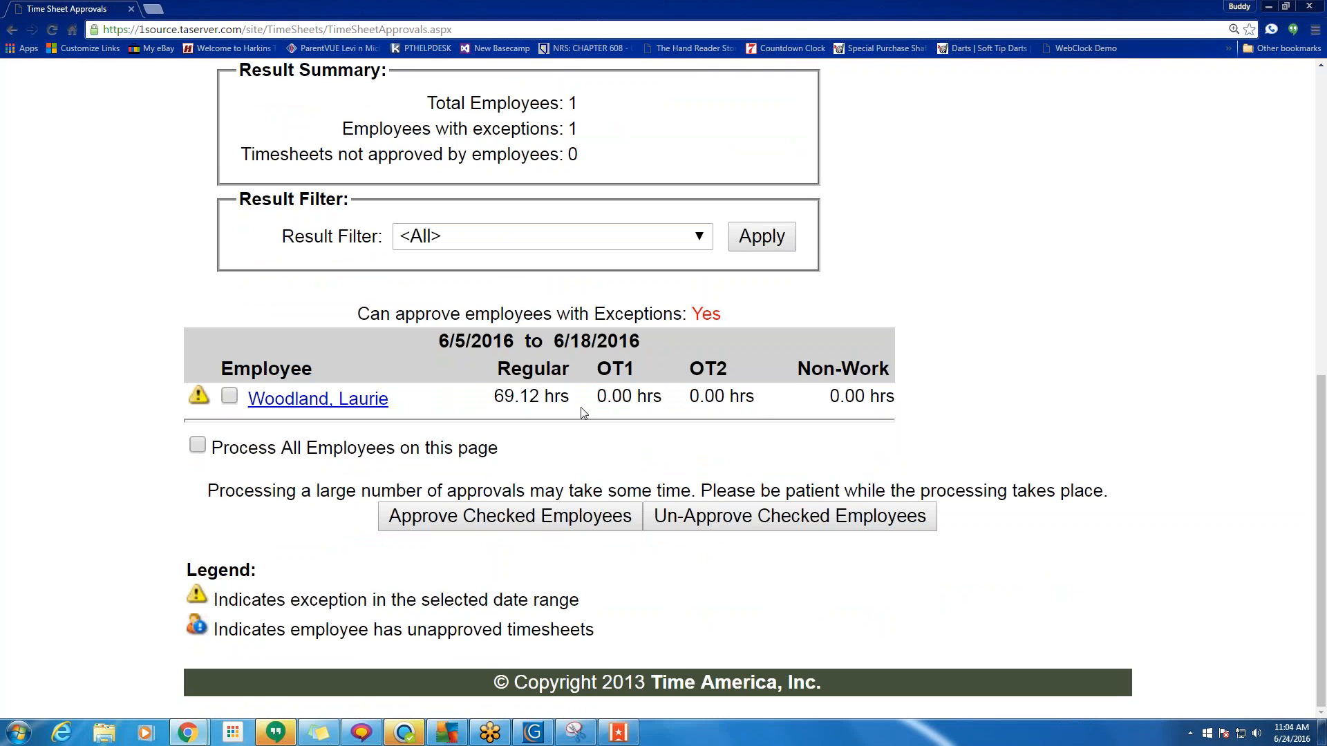
scroll(521, 401, "up", 5)
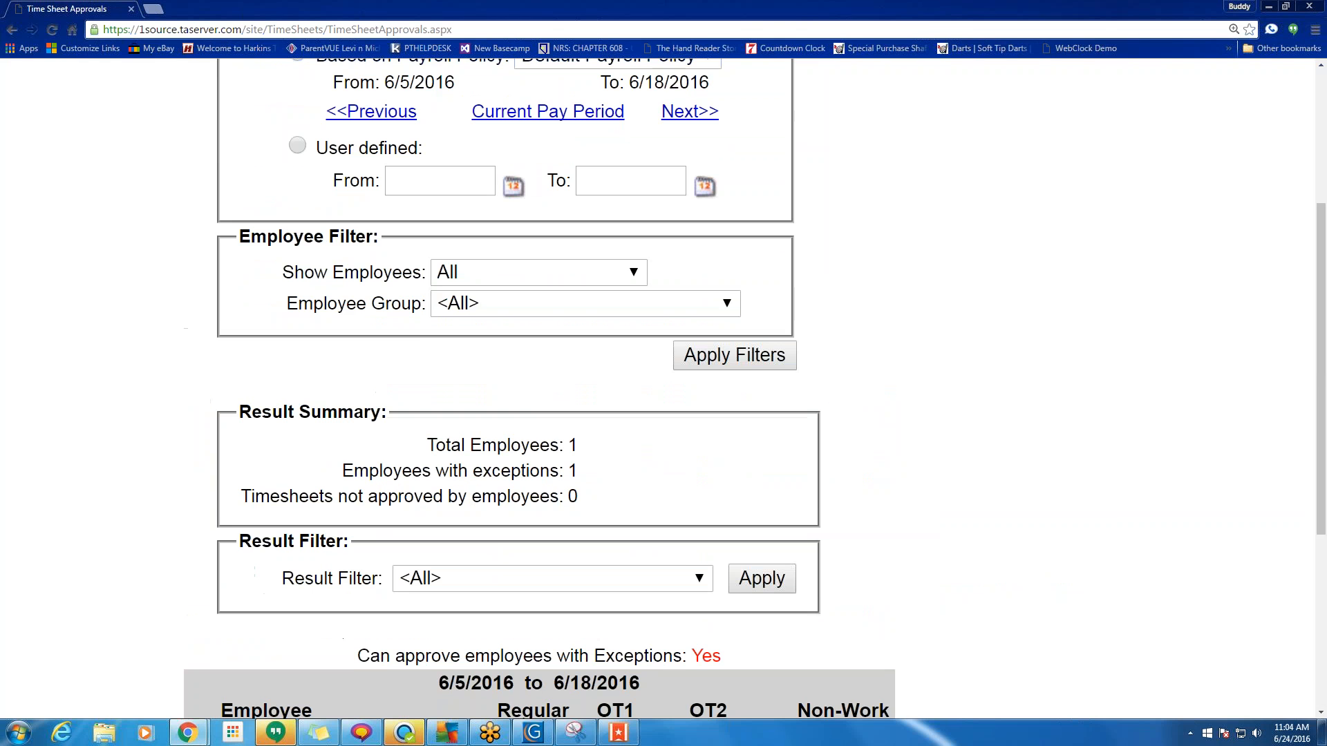
left_click(474, 278)
left_click(455, 348)
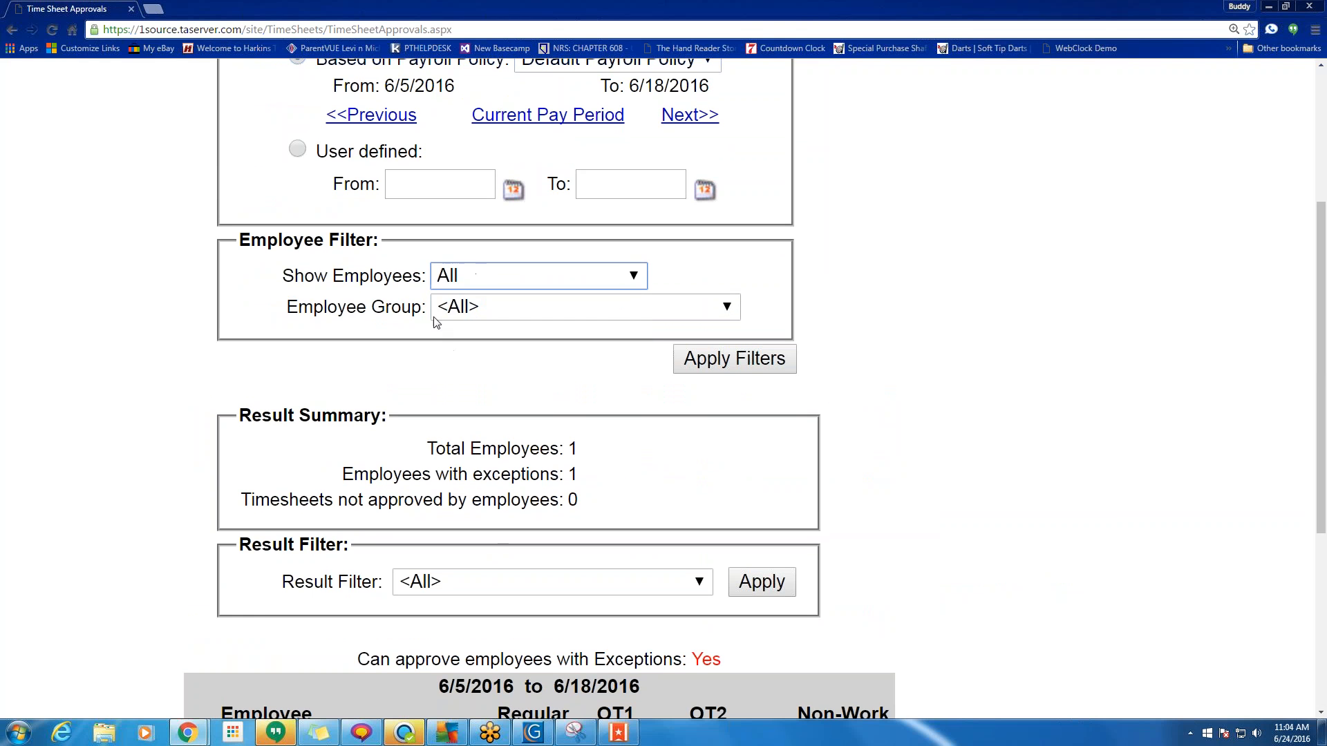
scroll(435, 322, "down", 5)
scroll(466, 371, "up", 6)
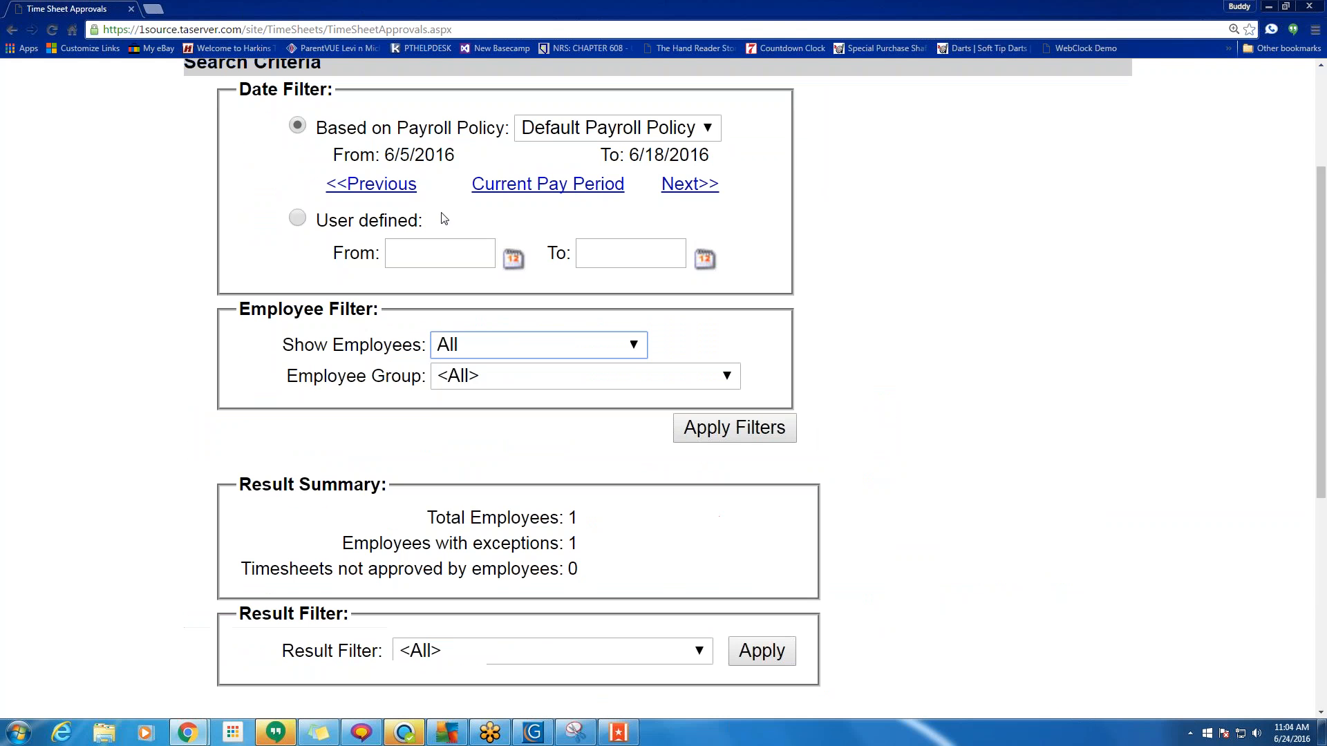
left_click(443, 345)
left_click(484, 373)
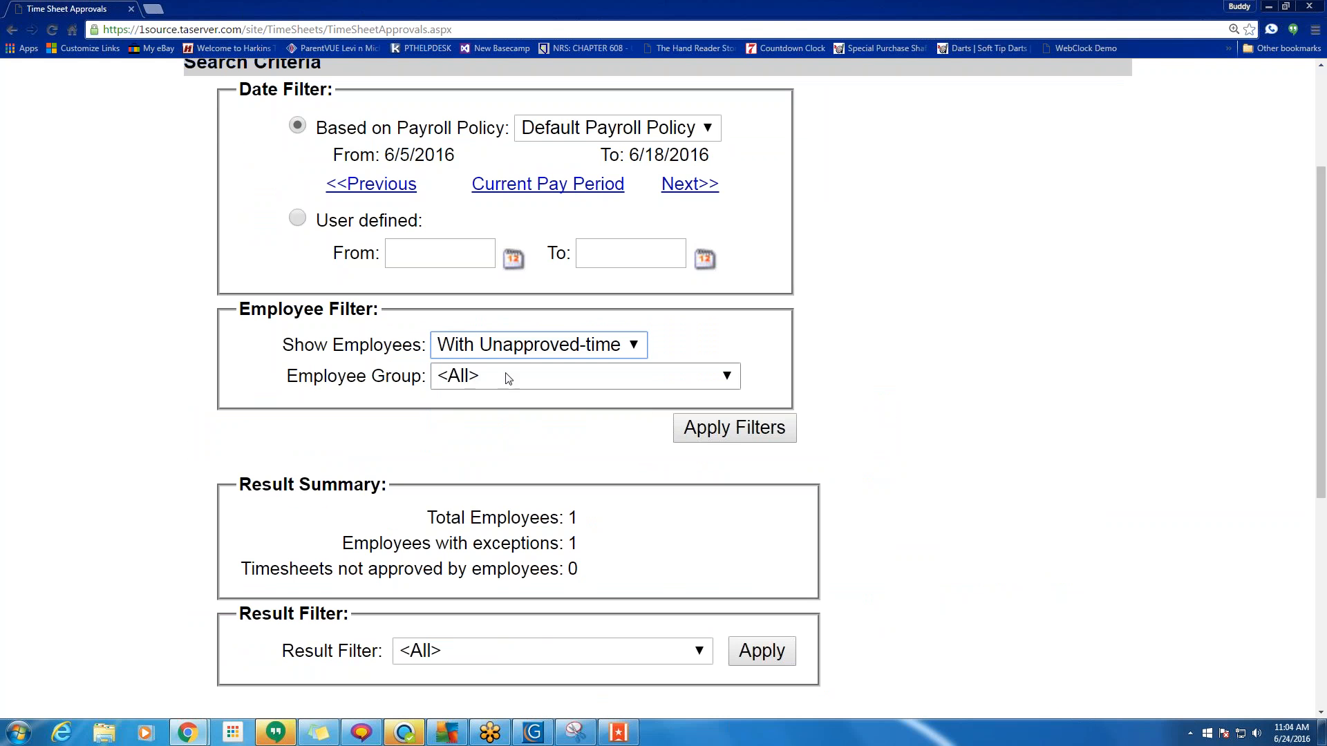
Apply the unapproved-time filter, then switch Show Employees back to All.
left_click(708, 428)
scroll(953, 397, "down", 9)
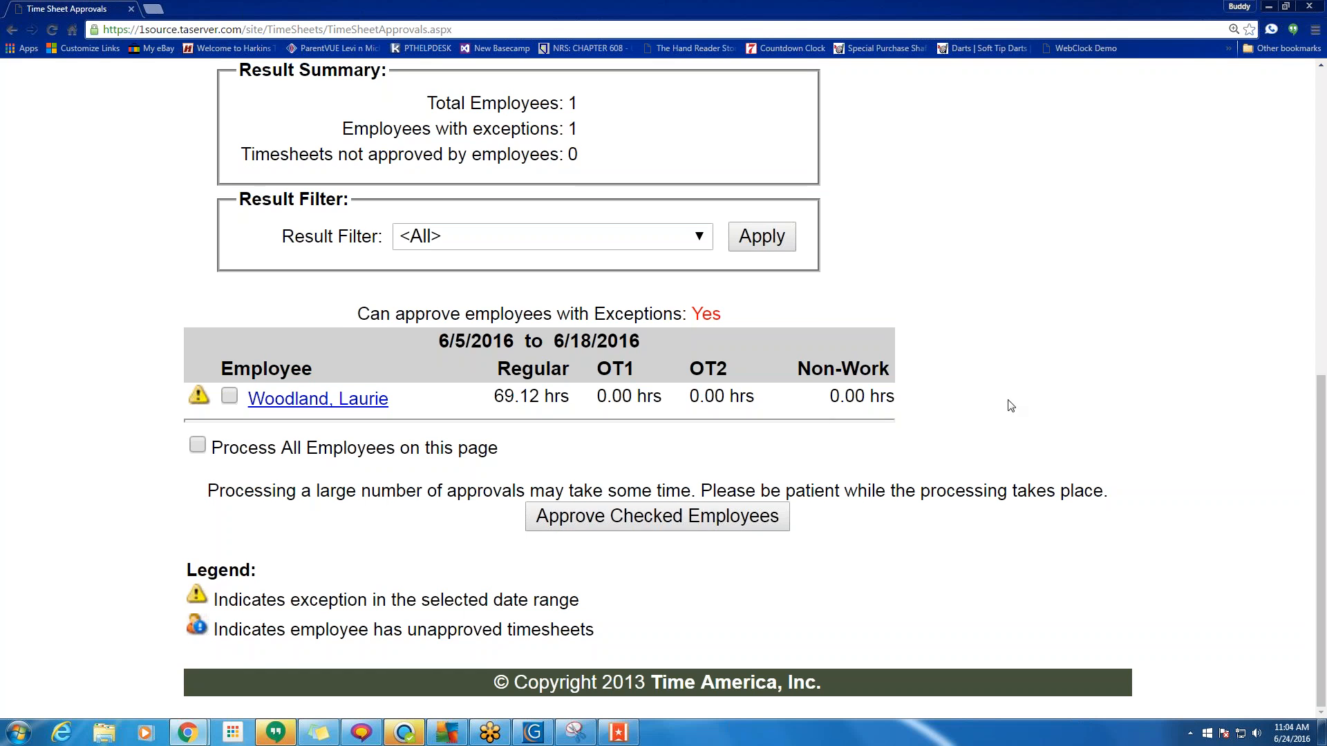
scroll(1010, 406, "up", 5)
left_click(550, 345)
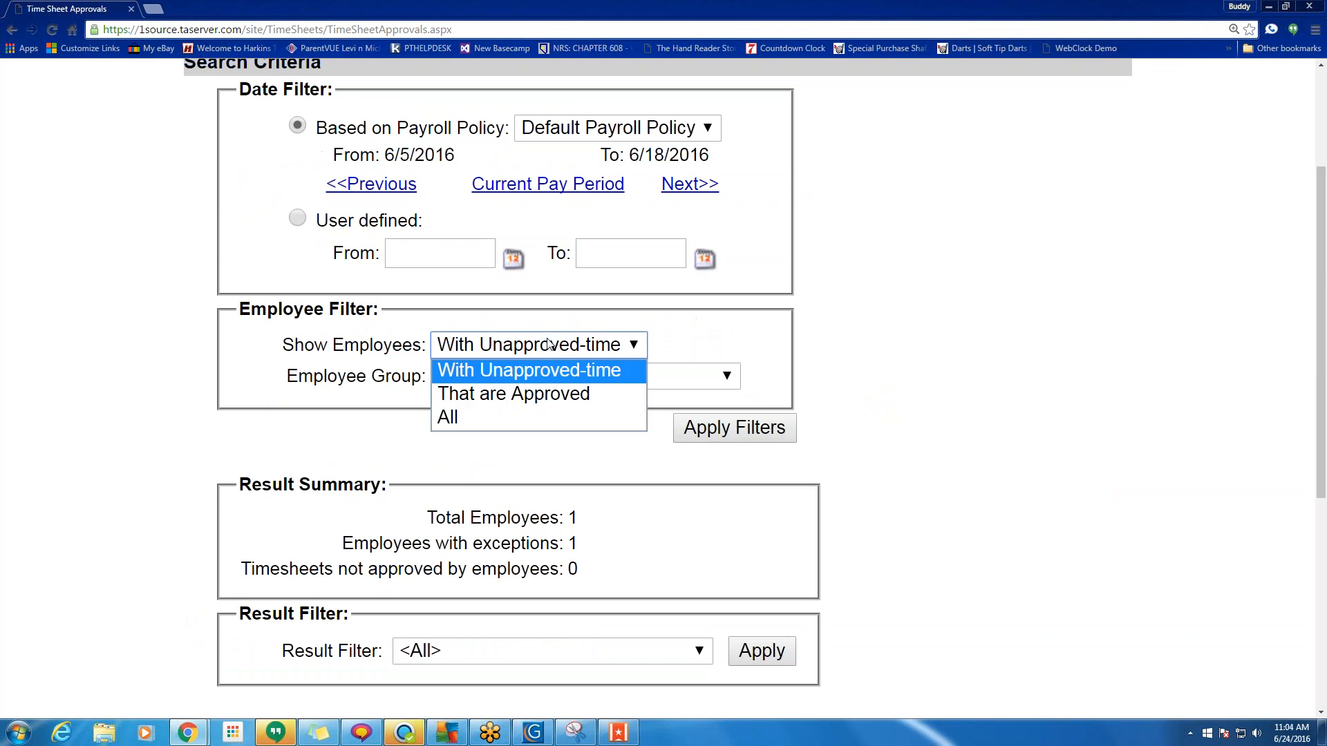
left_click(508, 416)
Tick Process All Employees and approve the checked employees' timesheets.
scroll(910, 454, "down", 3)
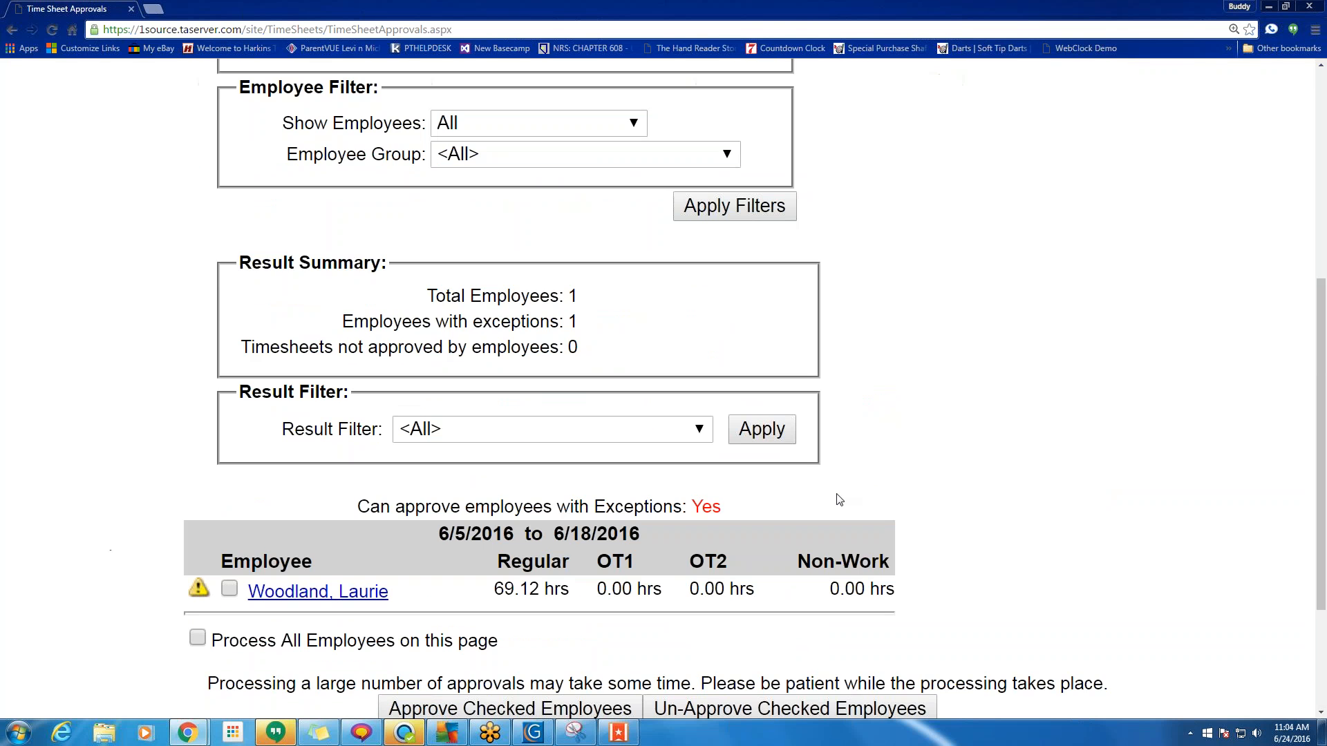
scroll(464, 553, "up", 5)
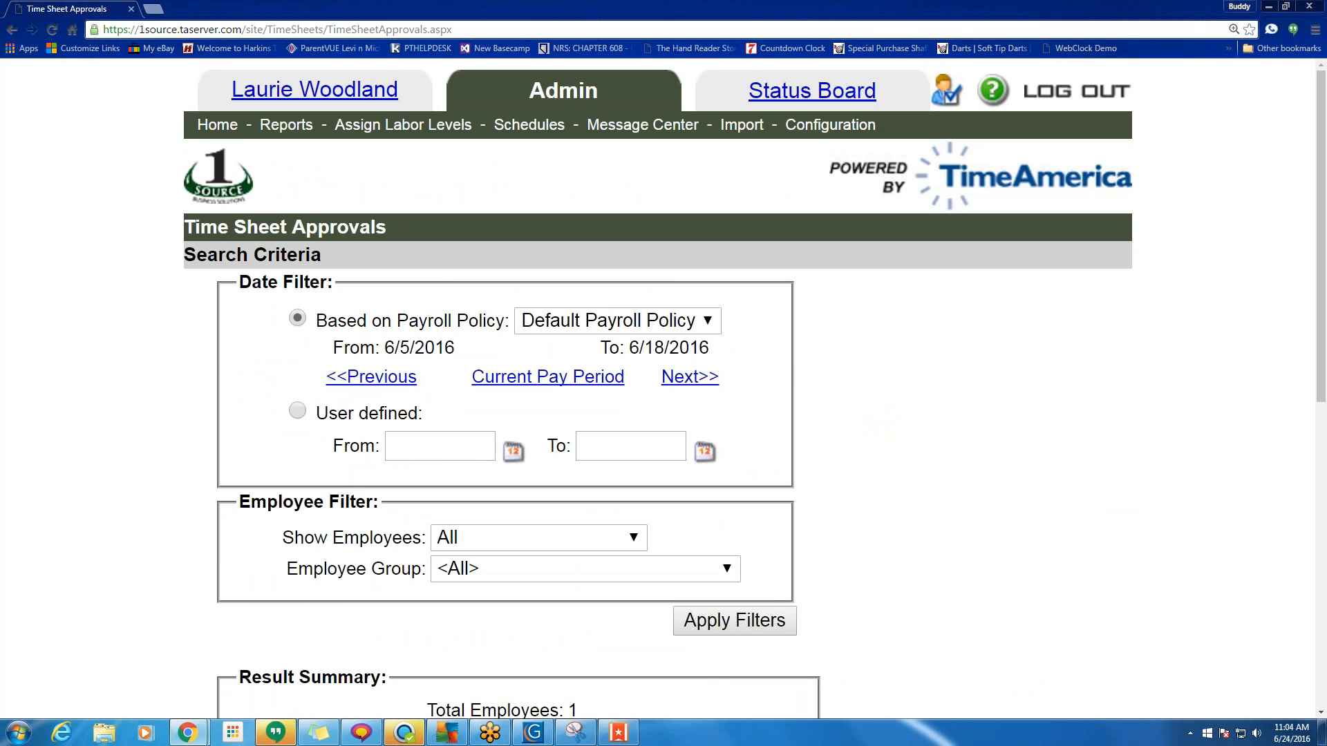
scroll(193, 276, "down", 6)
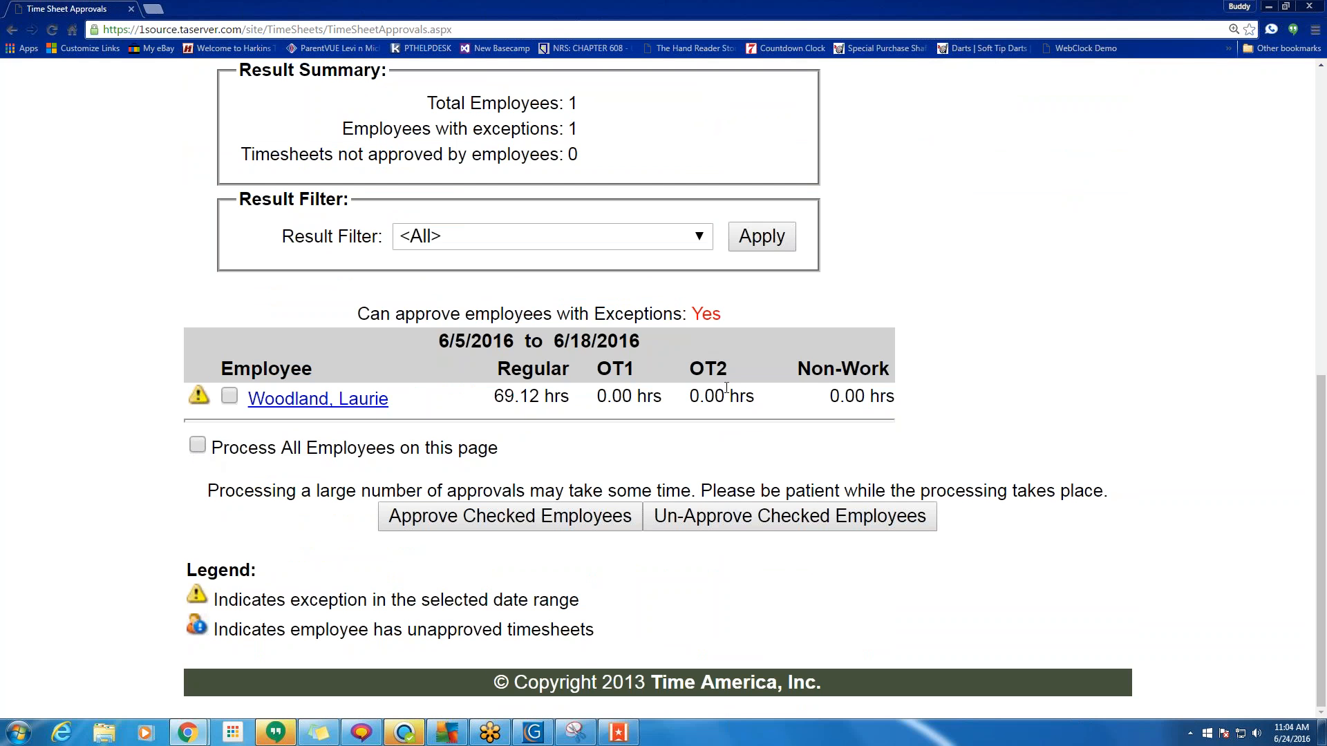
left_click(198, 446)
scroll(202, 449, "down", 5)
scroll(202, 450, "down", 3)
left_click(479, 518)
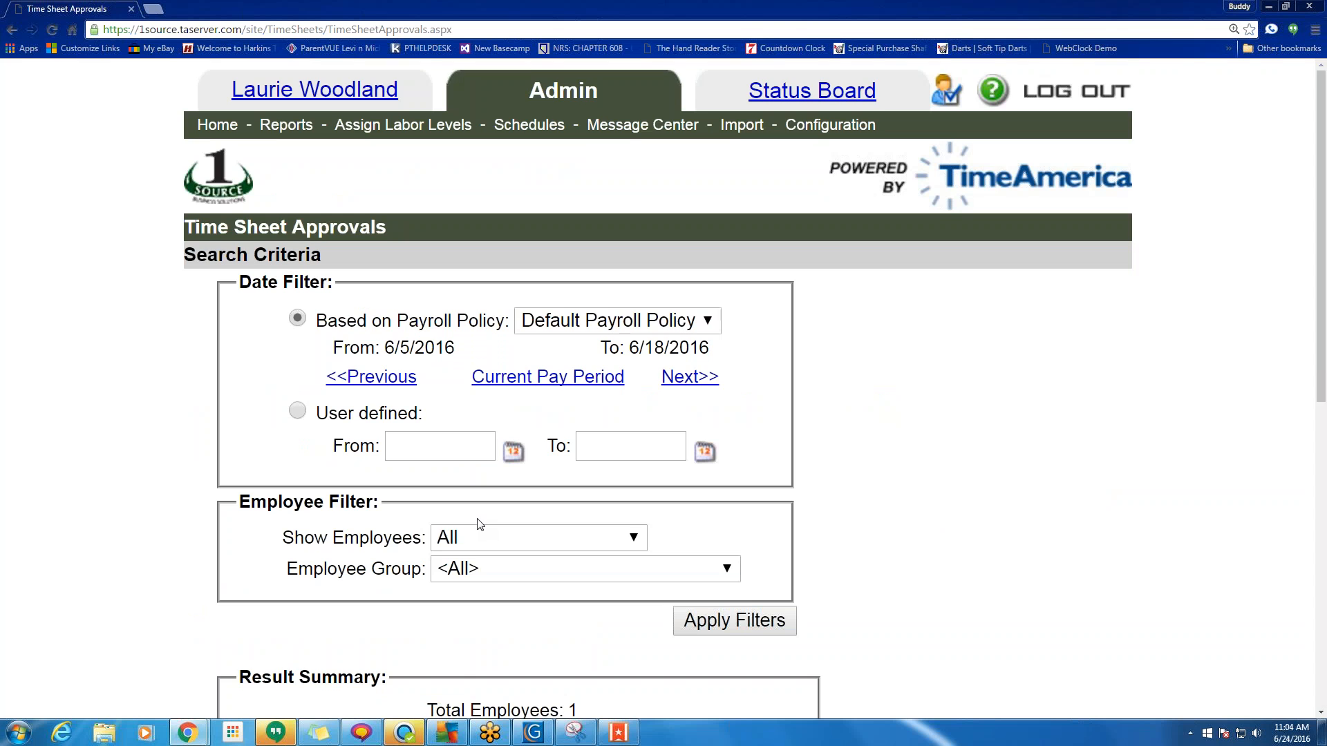
Check the reloaded approvals page and return to Admin Home.
scroll(479, 523, "down", 6)
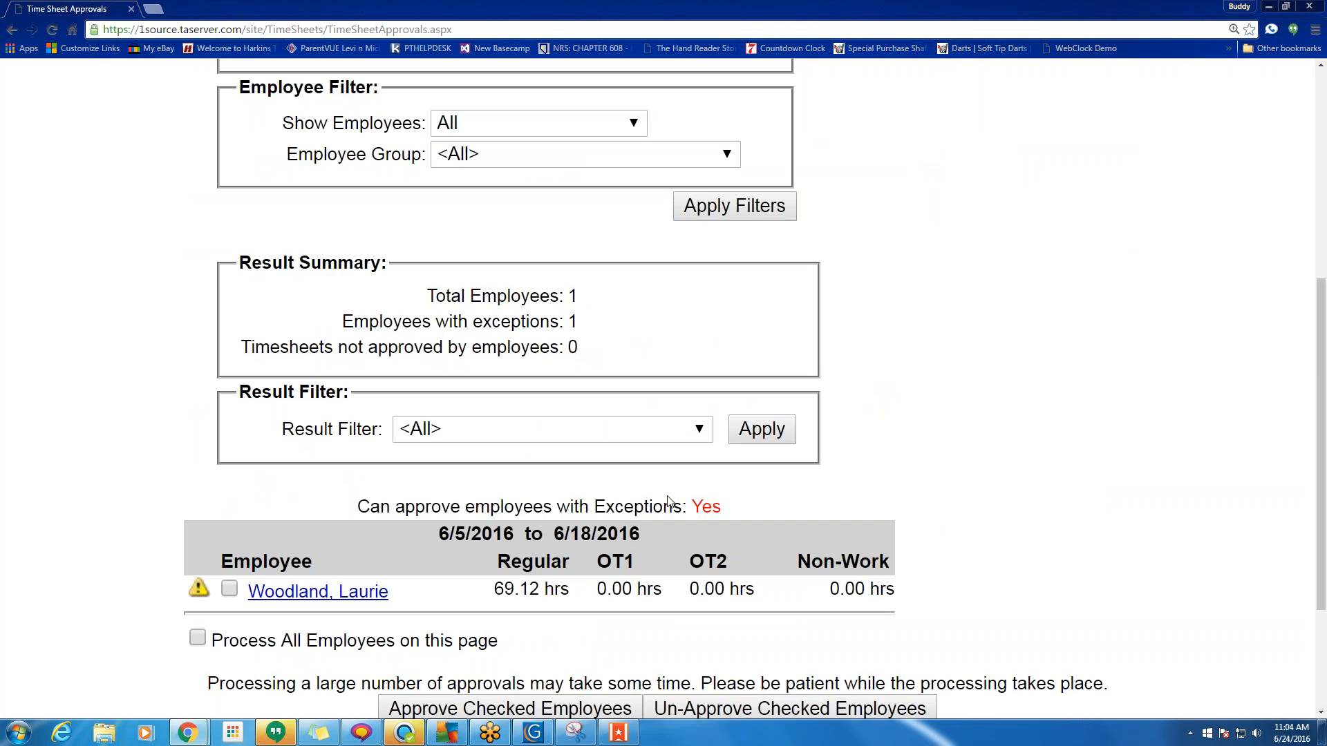
scroll(477, 494, "up", 6)
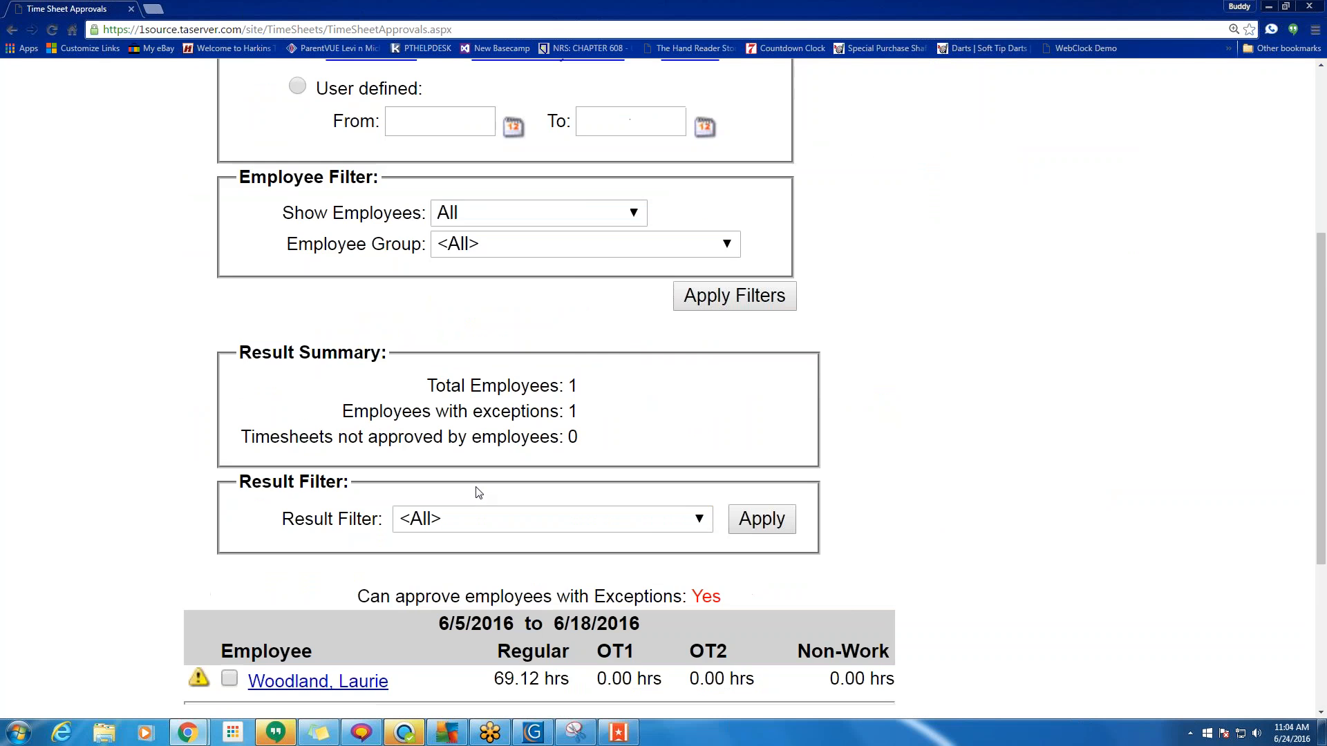
scroll(352, 242, "down", 6)
scroll(362, 201, "up", 6)
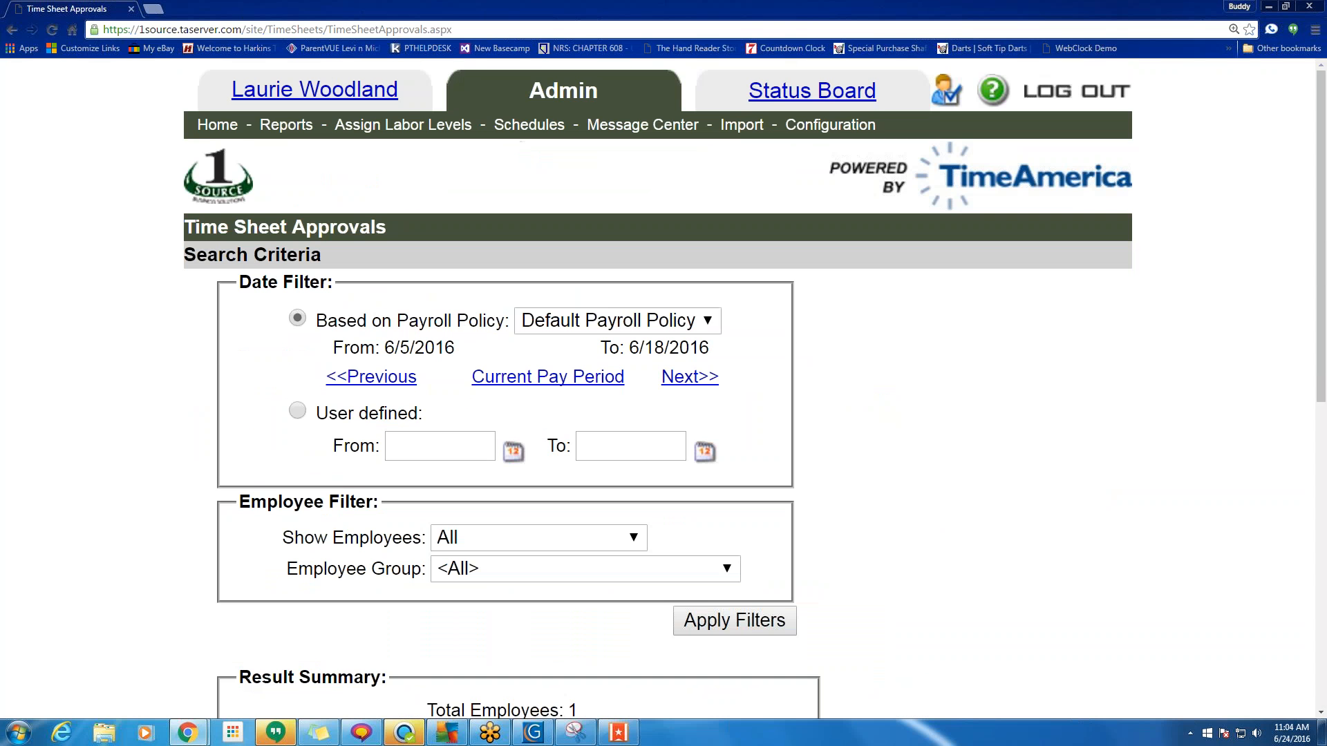
left_click(218, 125)
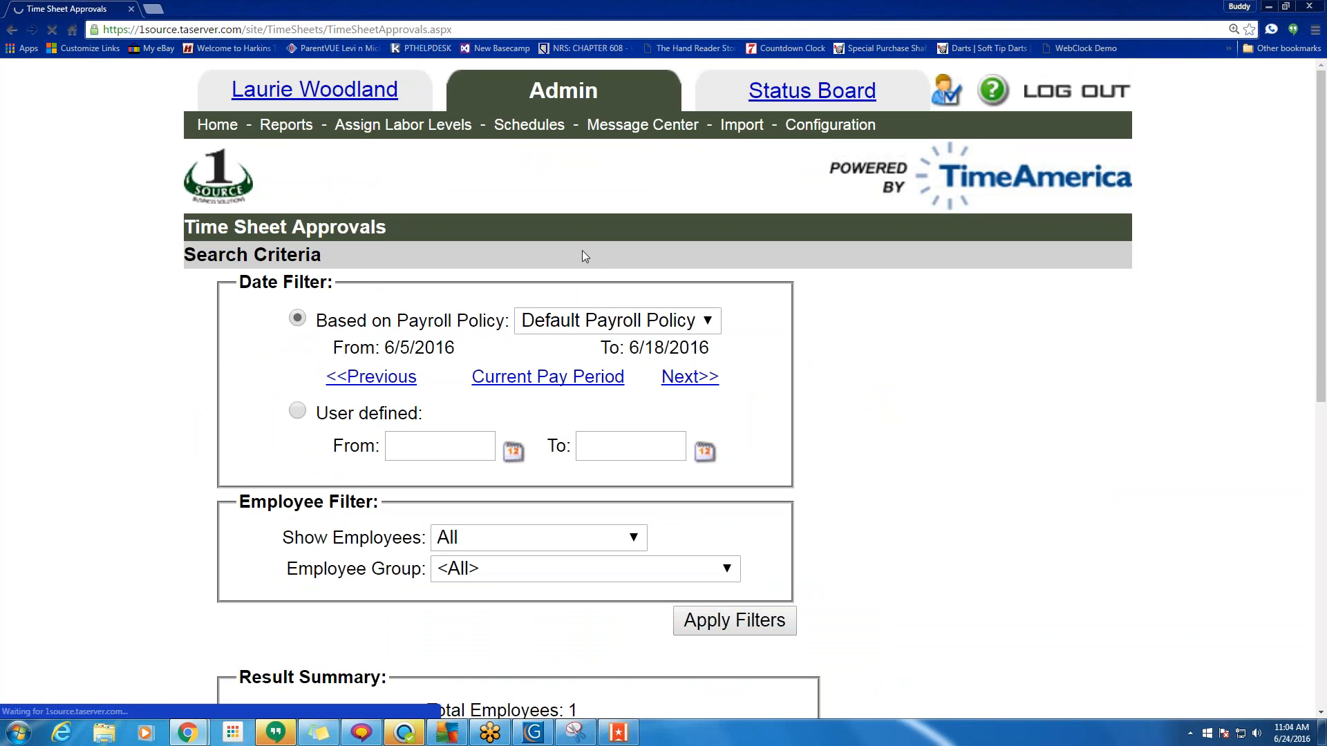
scroll(603, 266, "down", 7)
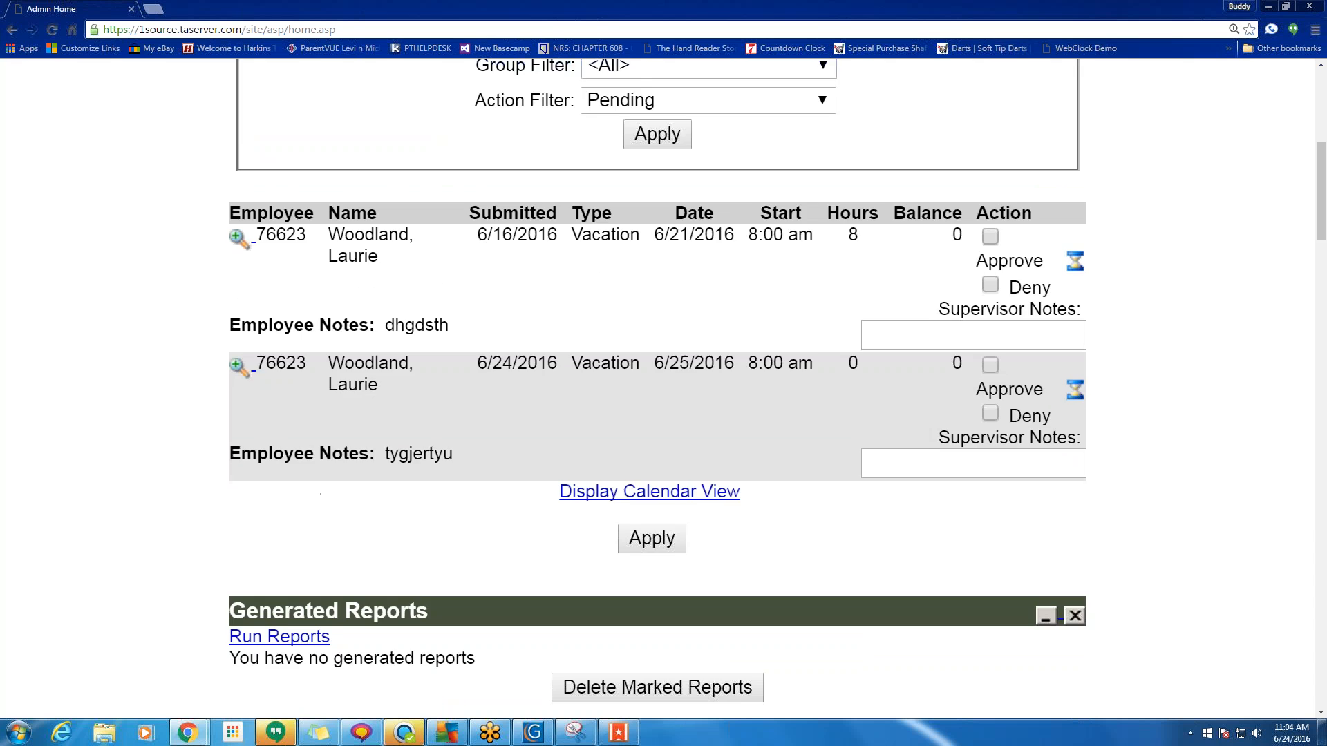
scroll(603, 266, "down", 10)
scroll(603, 266, "down", 20)
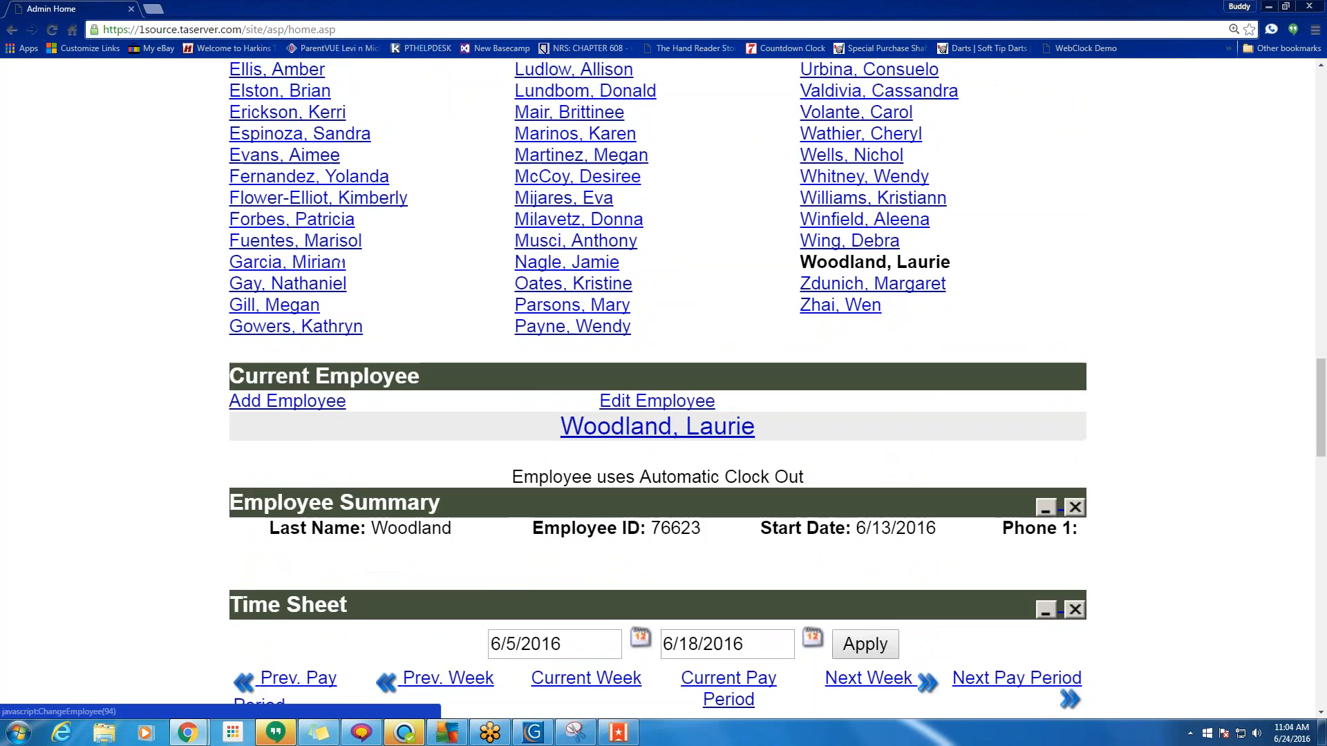
scroll(290, 332, "down", 1)
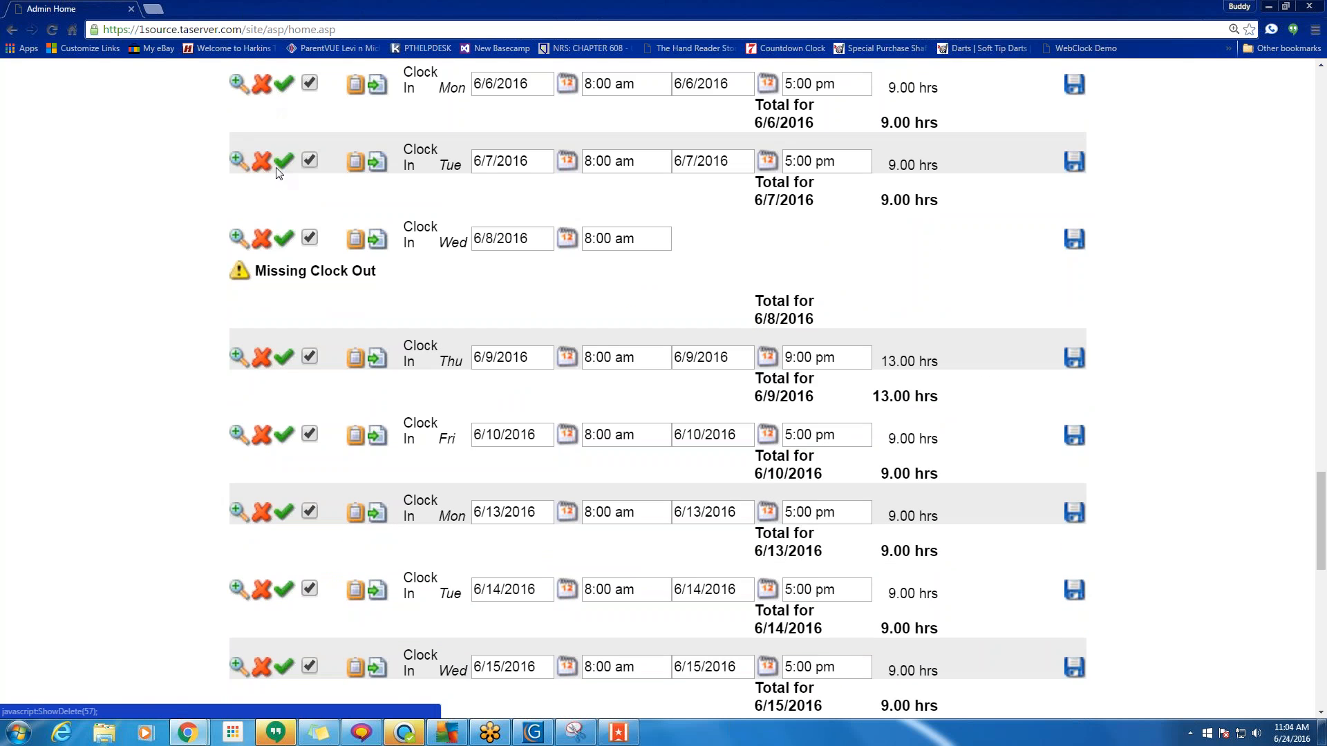
scroll(290, 331, "up", 2)
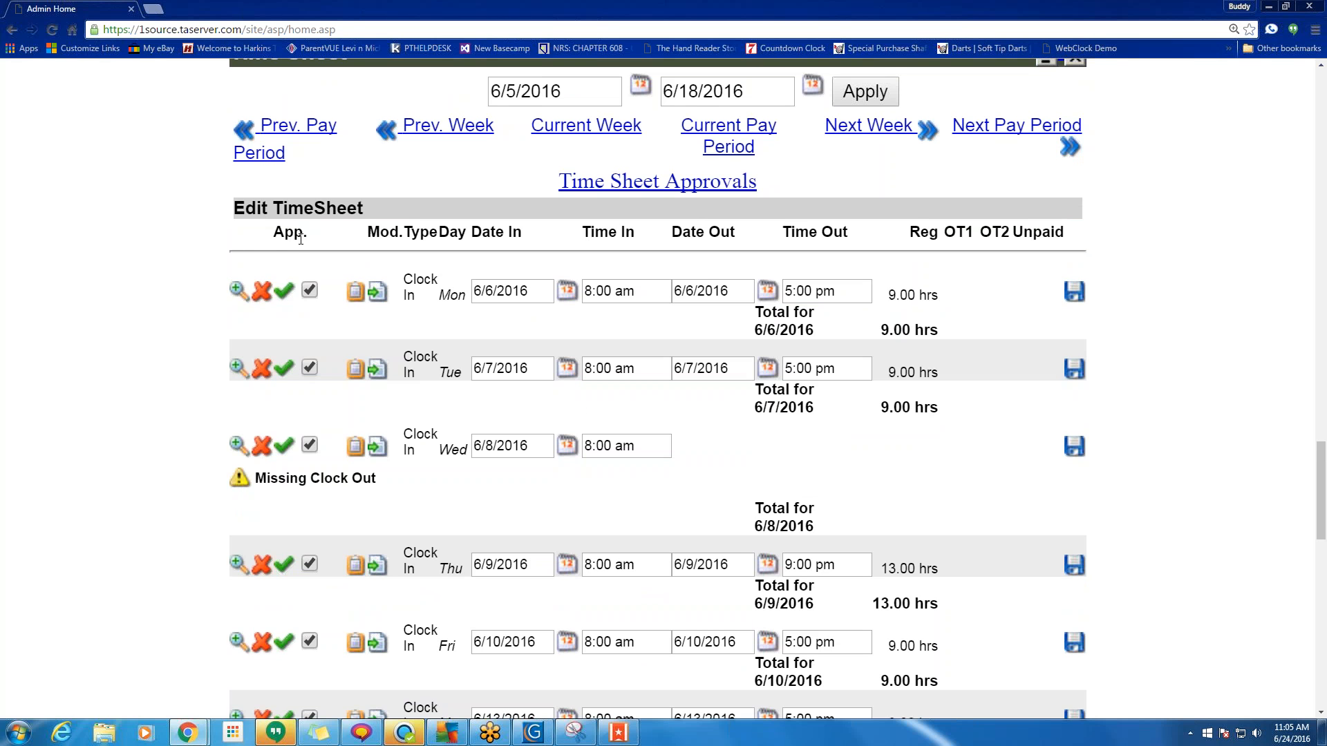
left_click_drag(304, 234, 273, 234)
scroll(310, 456, "down", 7)
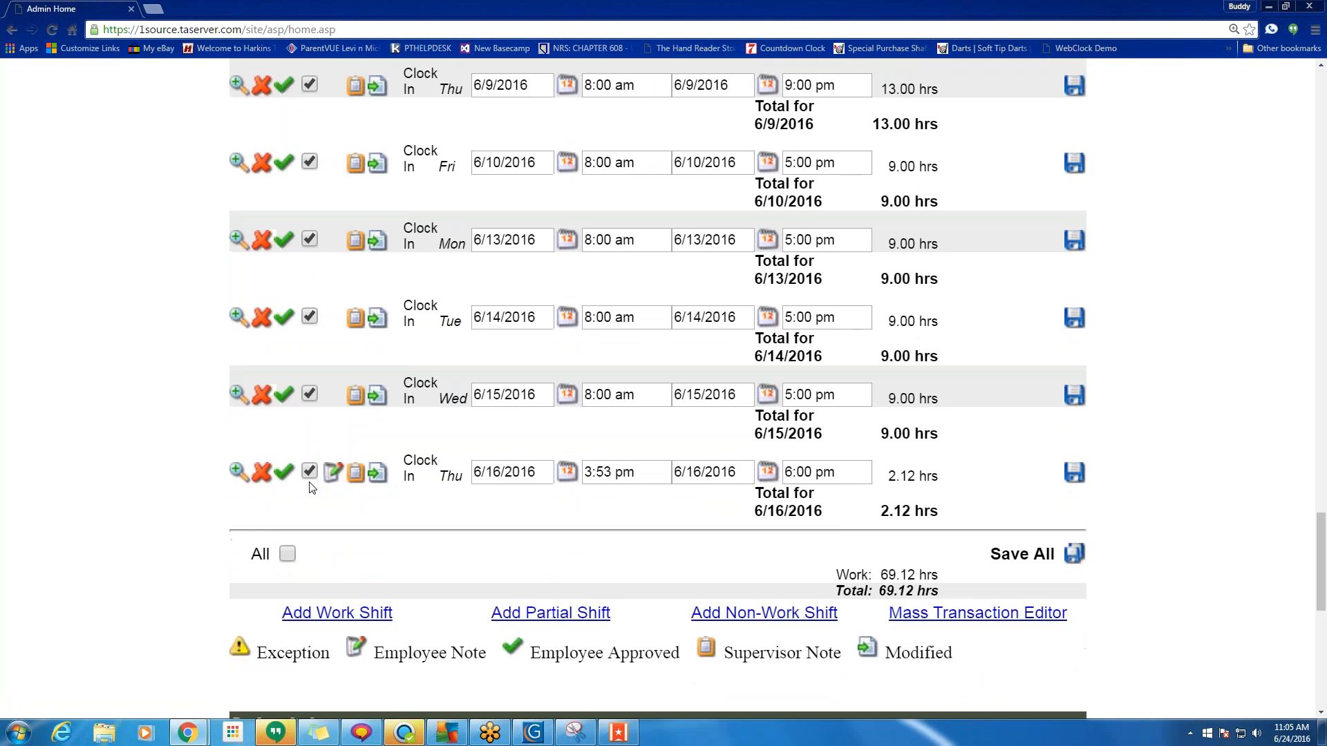
scroll(311, 488, "down", 1)
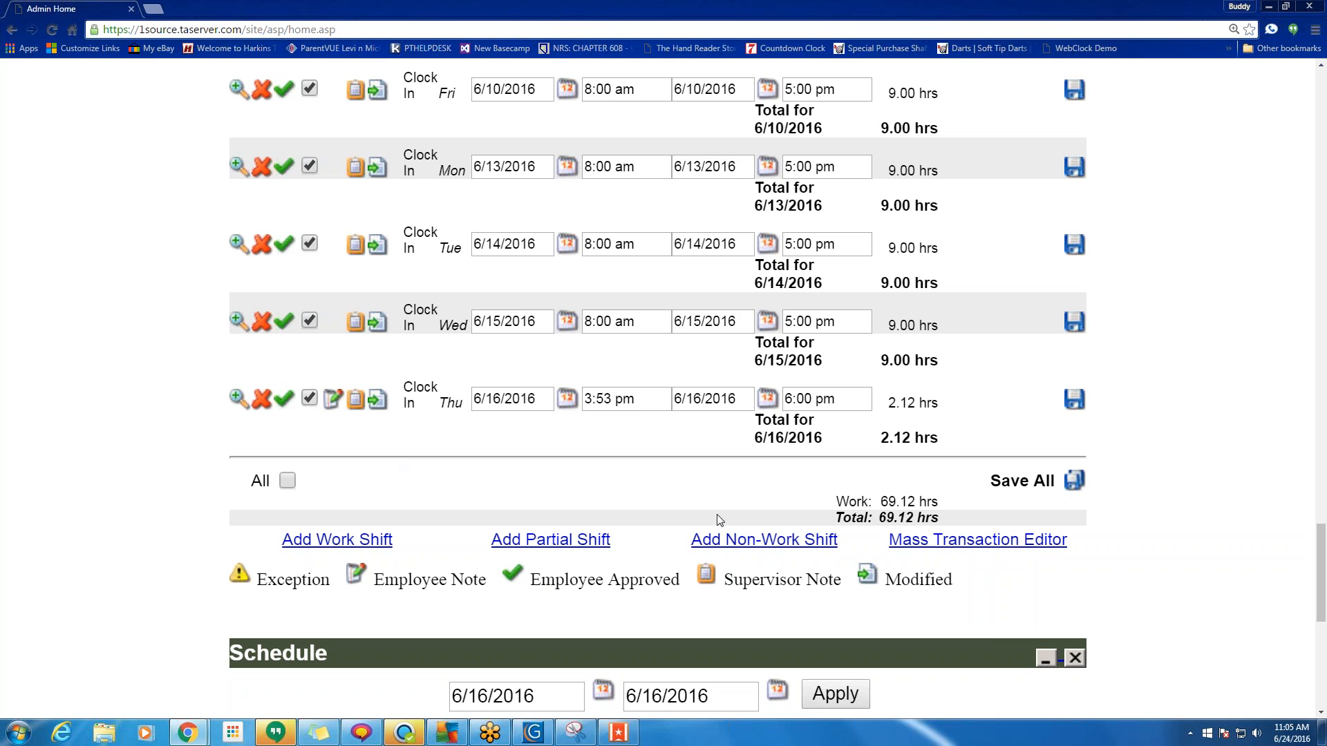
scroll(719, 520, "down", 5)
scroll(533, 486, "up", 5)
scroll(534, 485, "up", 6)
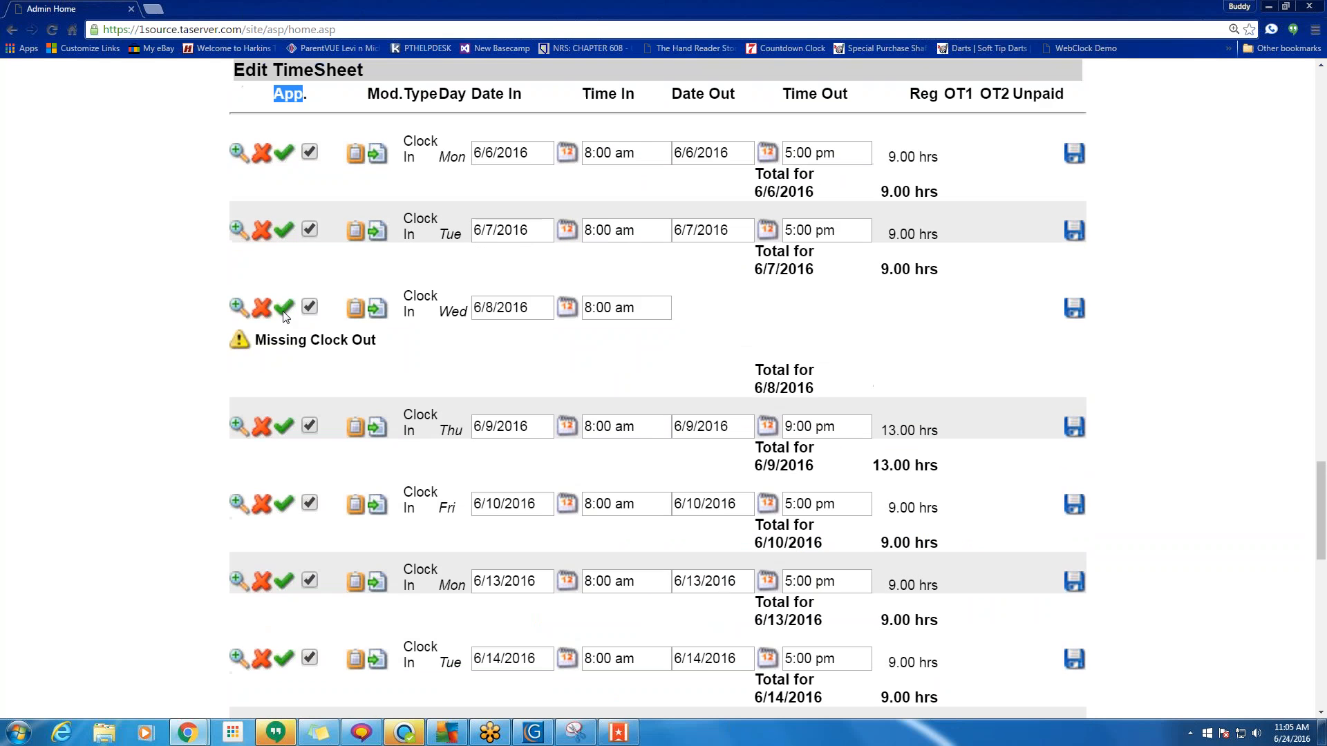
left_click(262, 307)
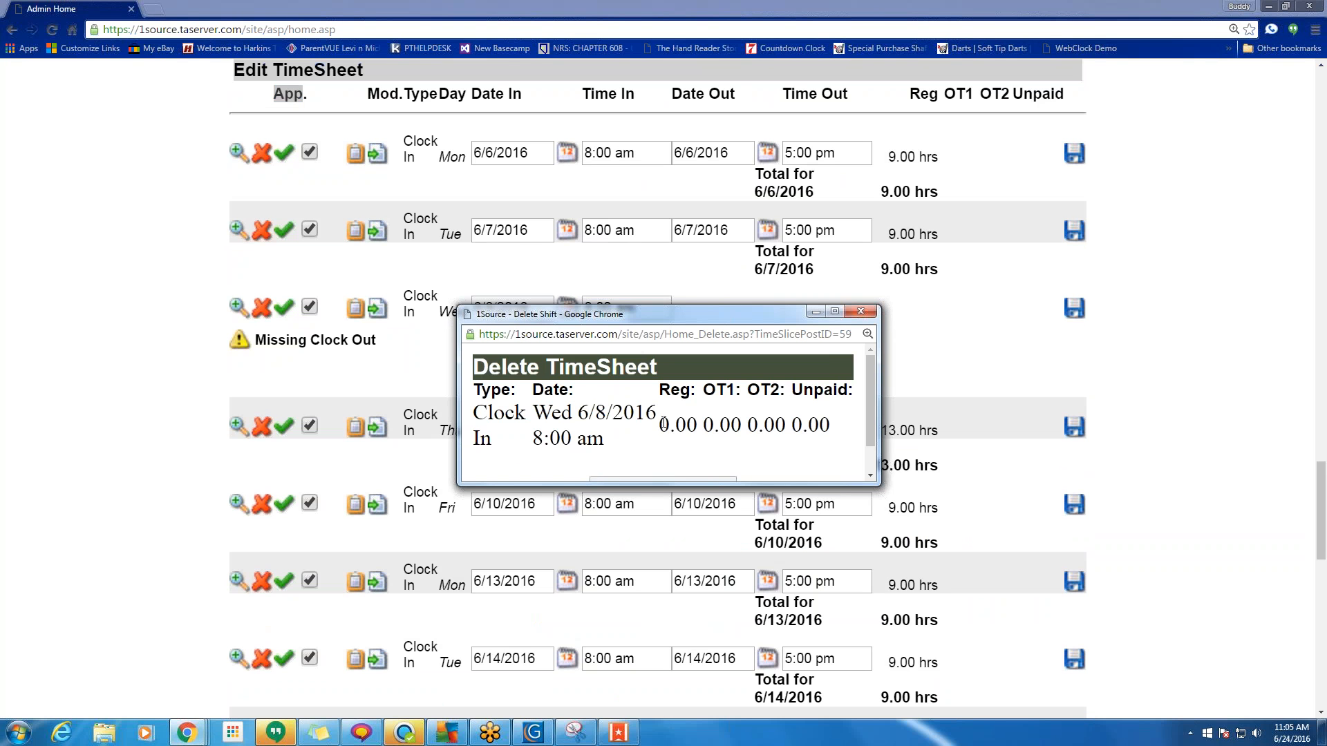
scroll(663, 408, "down", 1)
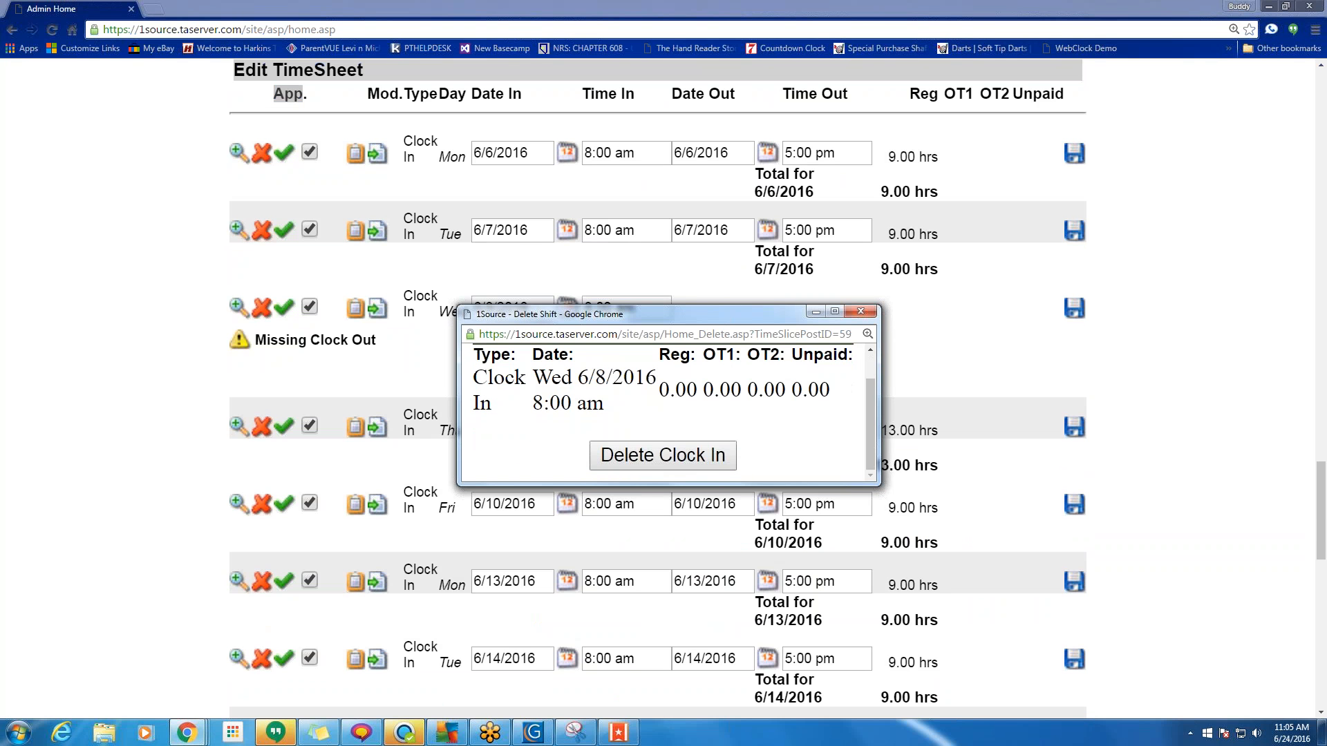
left_click(861, 311)
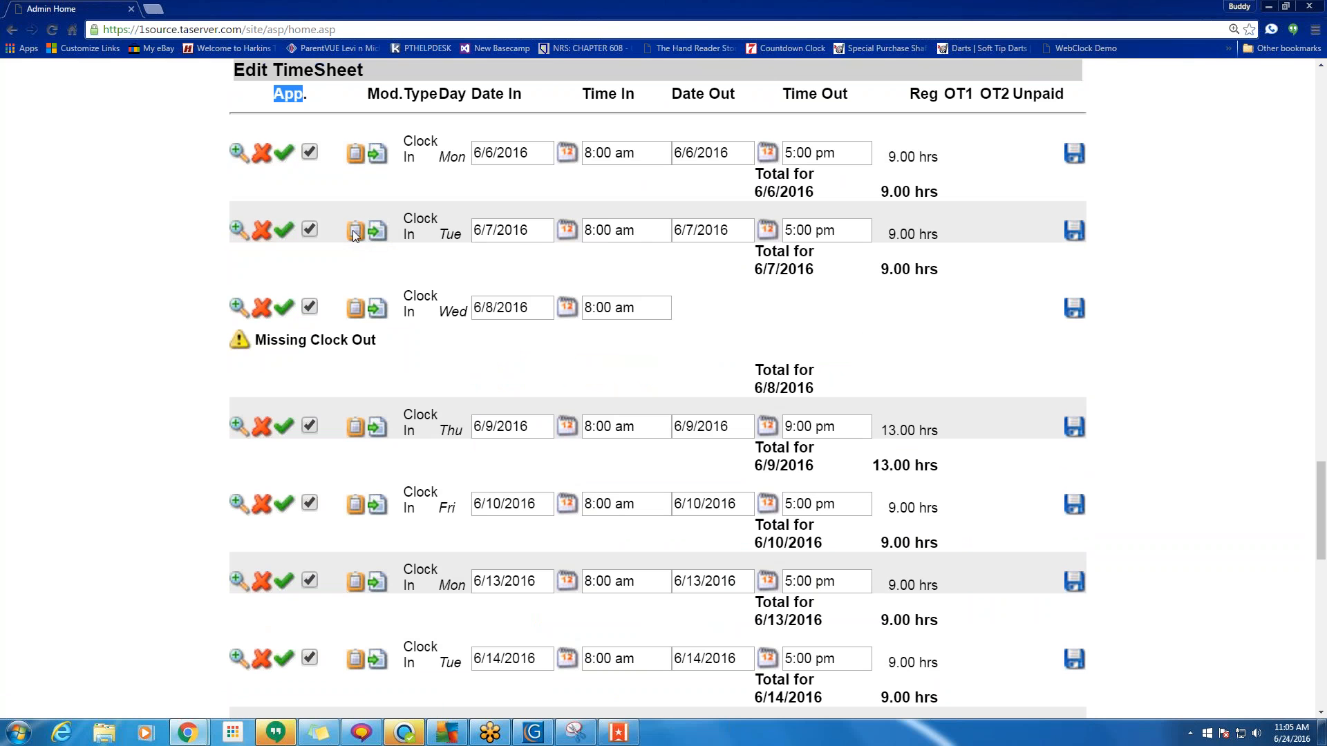
Open the 6/7 shift details and its clock-in history, widening the window to show all columns.
left_click(239, 229)
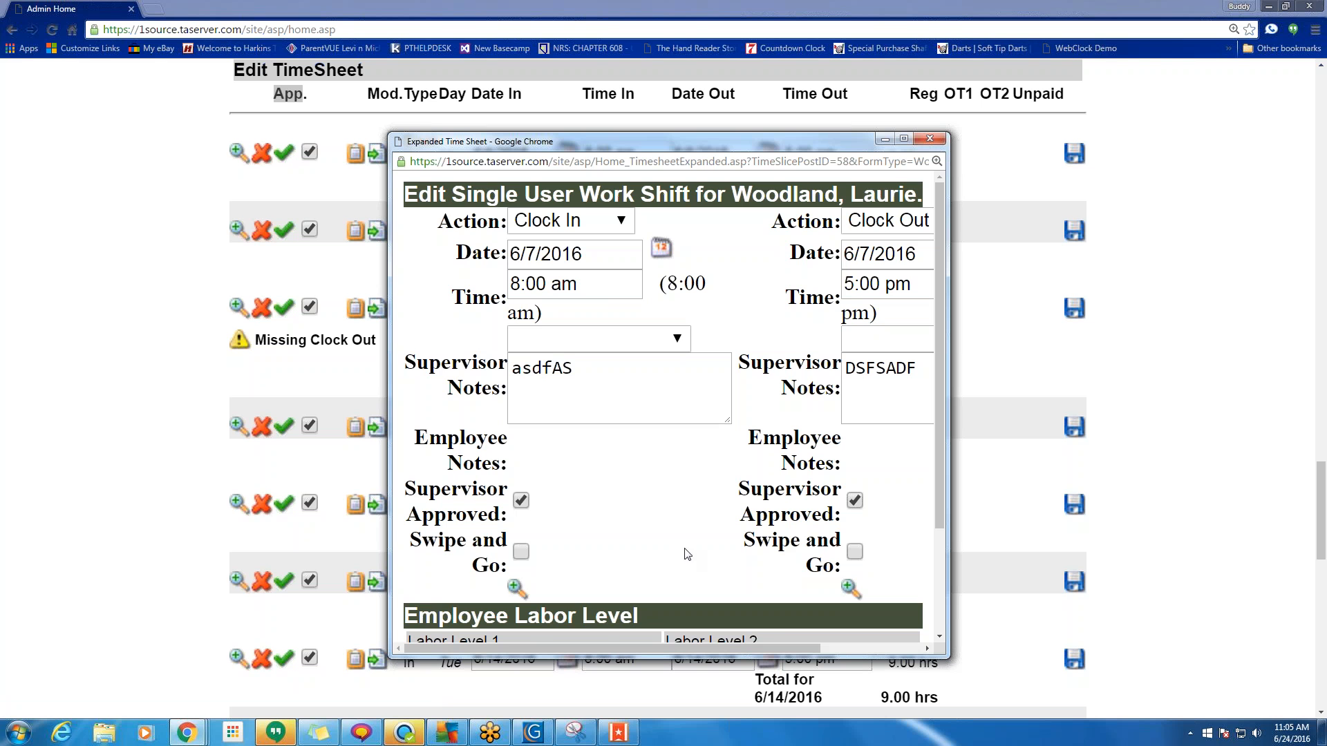
left_click_drag(661, 647, 533, 654)
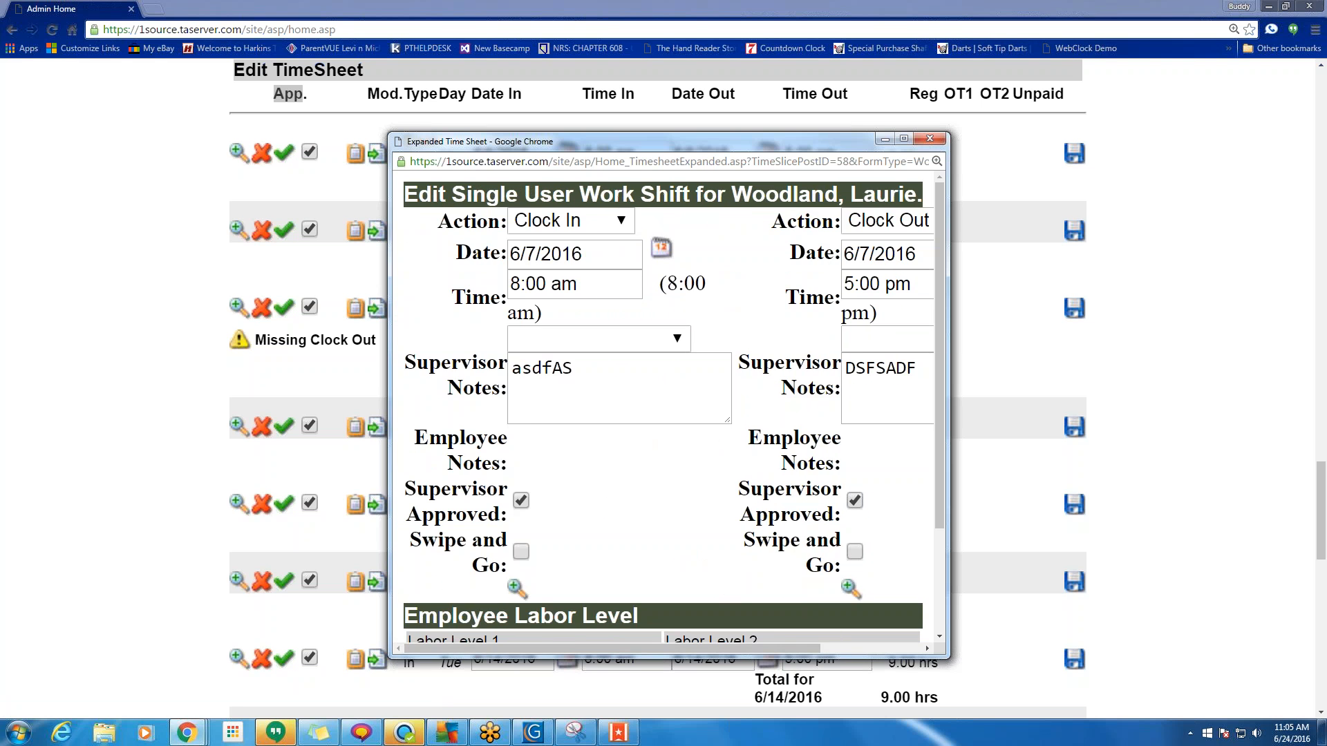
left_click(514, 589)
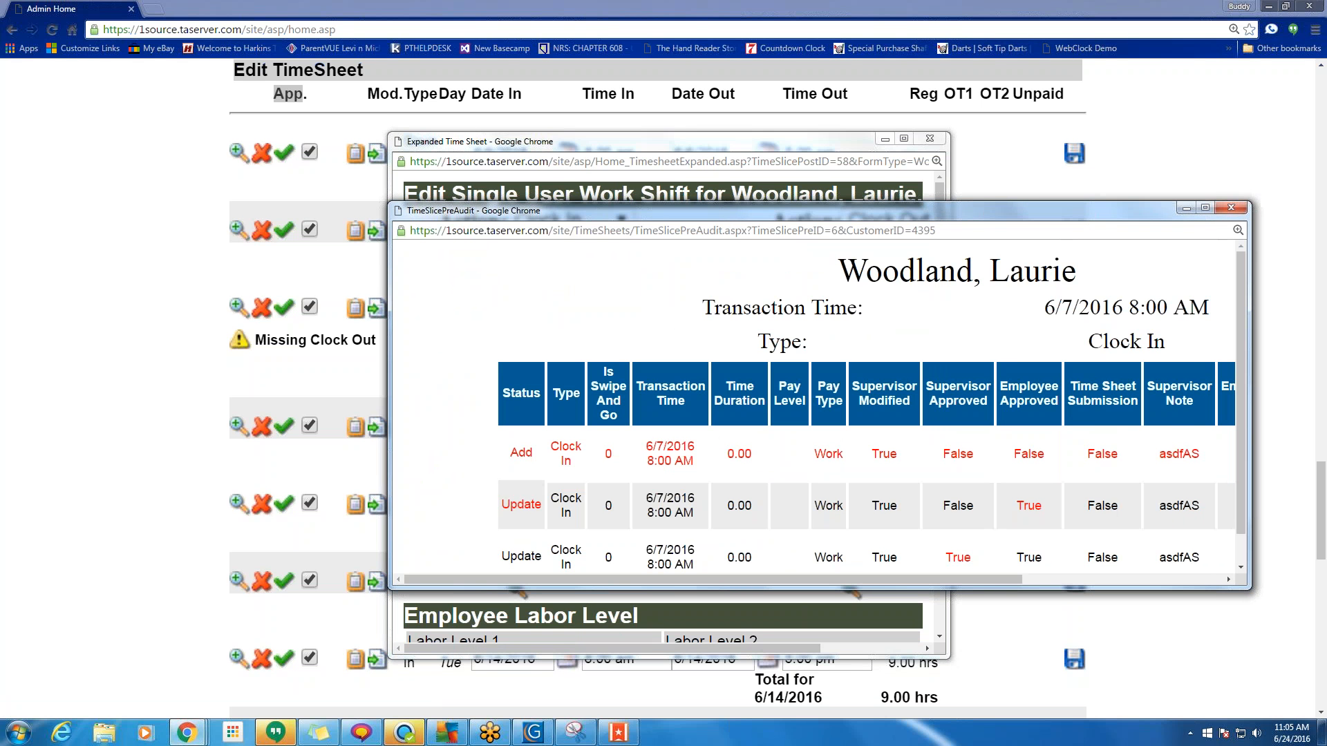
left_click_drag(391, 434, 76, 412)
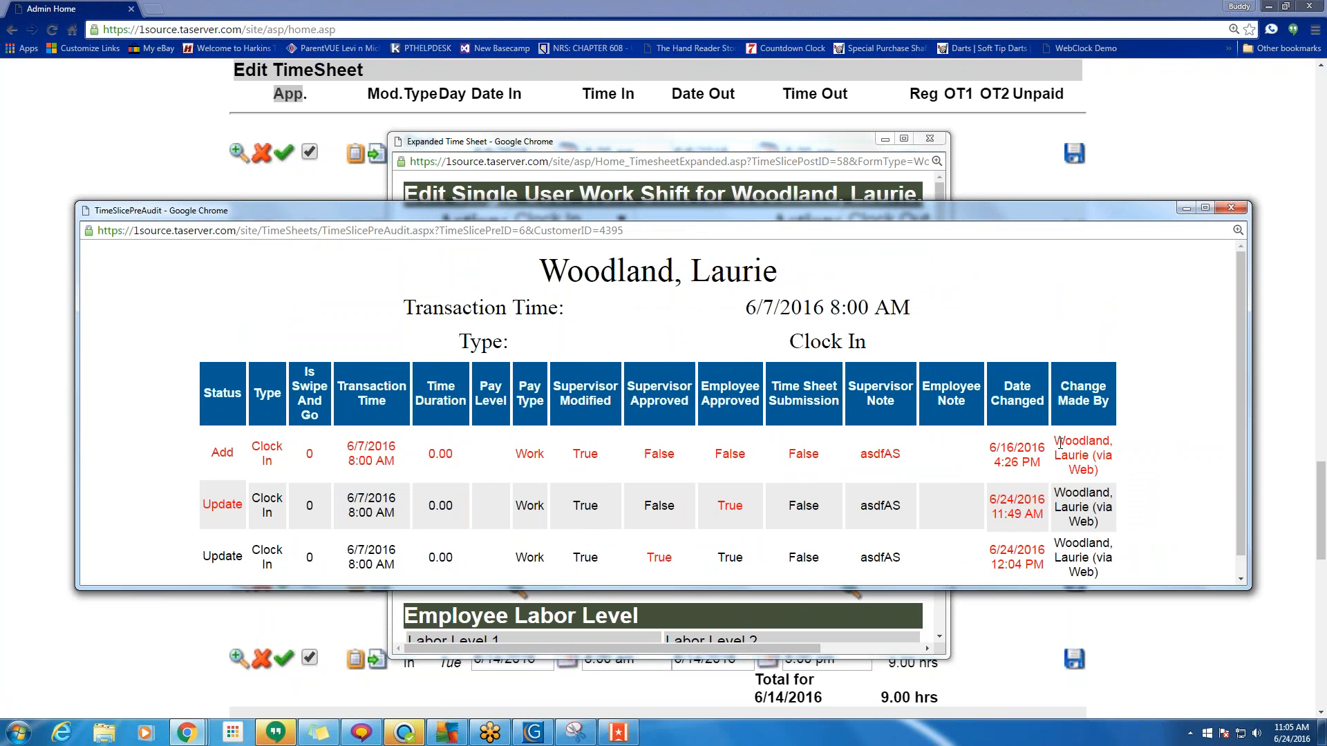
Review the clock-in audit: original Add, an employee-approved Update, and a supervisor-approved Update.
scroll(1039, 457, "down", 1)
left_click_drag(1059, 418, 1104, 500)
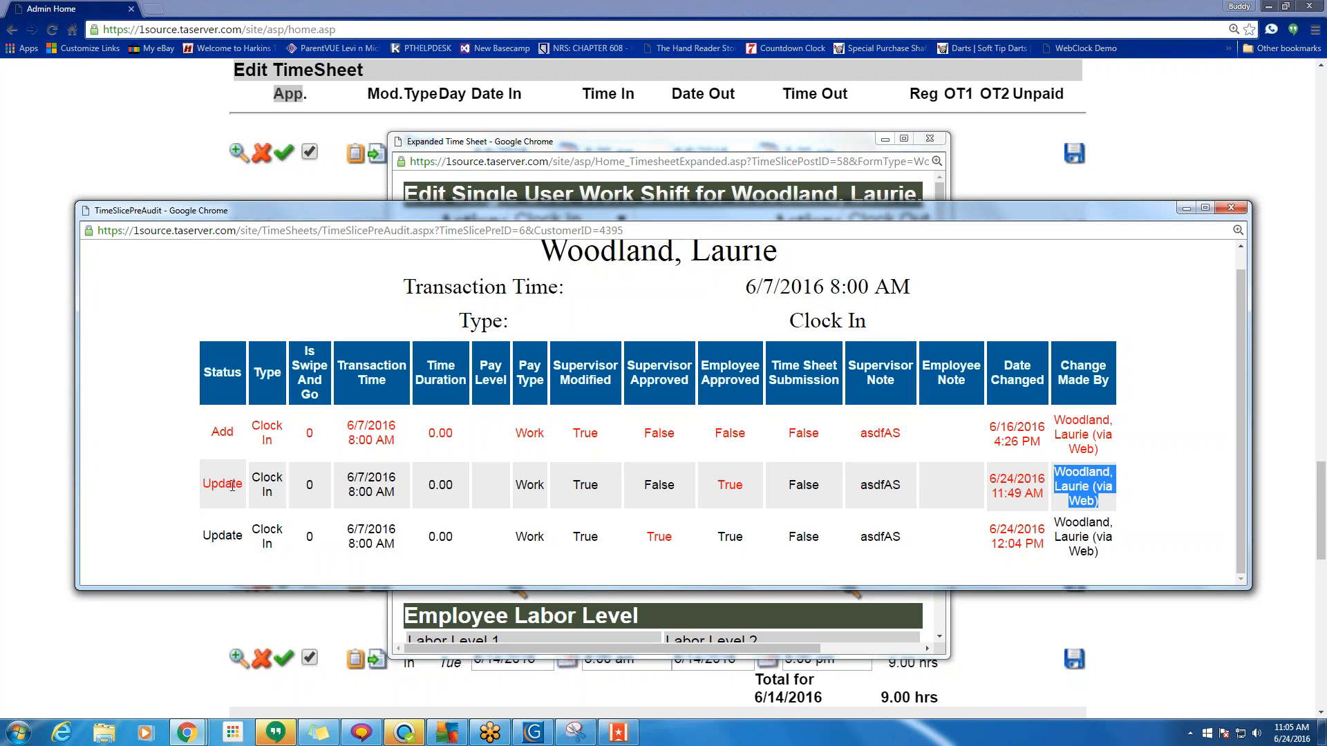
left_click_drag(207, 481, 243, 484)
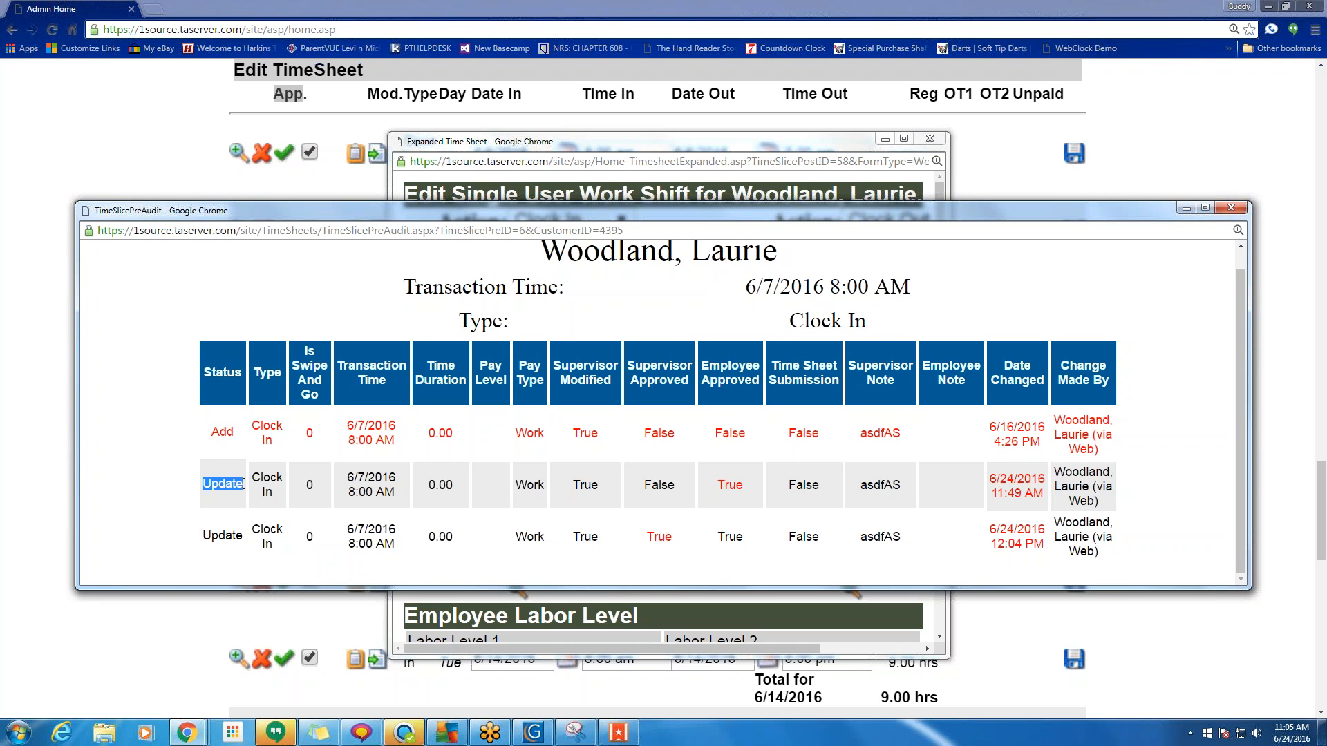
left_click_drag(744, 484, 719, 485)
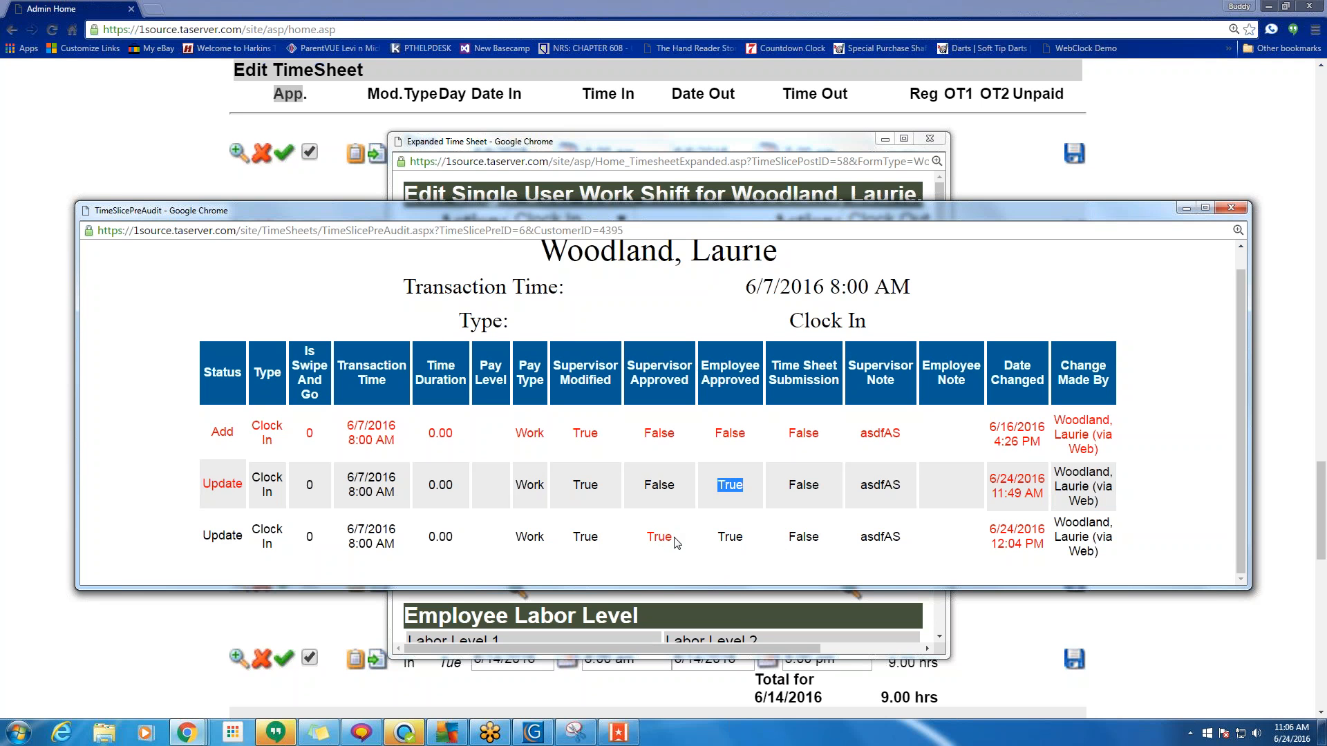
left_click_drag(675, 537, 645, 537)
Review the 6/7 5:00 PM clock-out history, then close the audit and Expanded Time Sheet popups.
left_click(1231, 208)
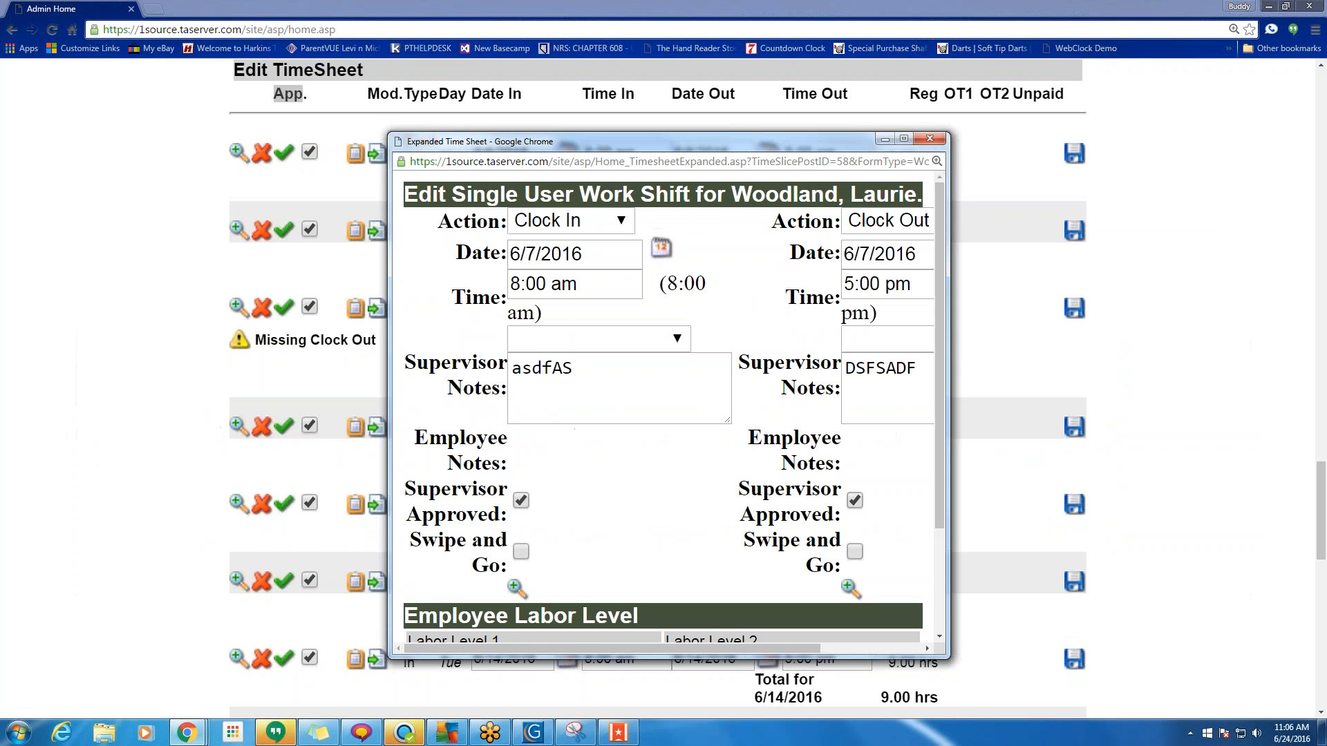
left_click(852, 591)
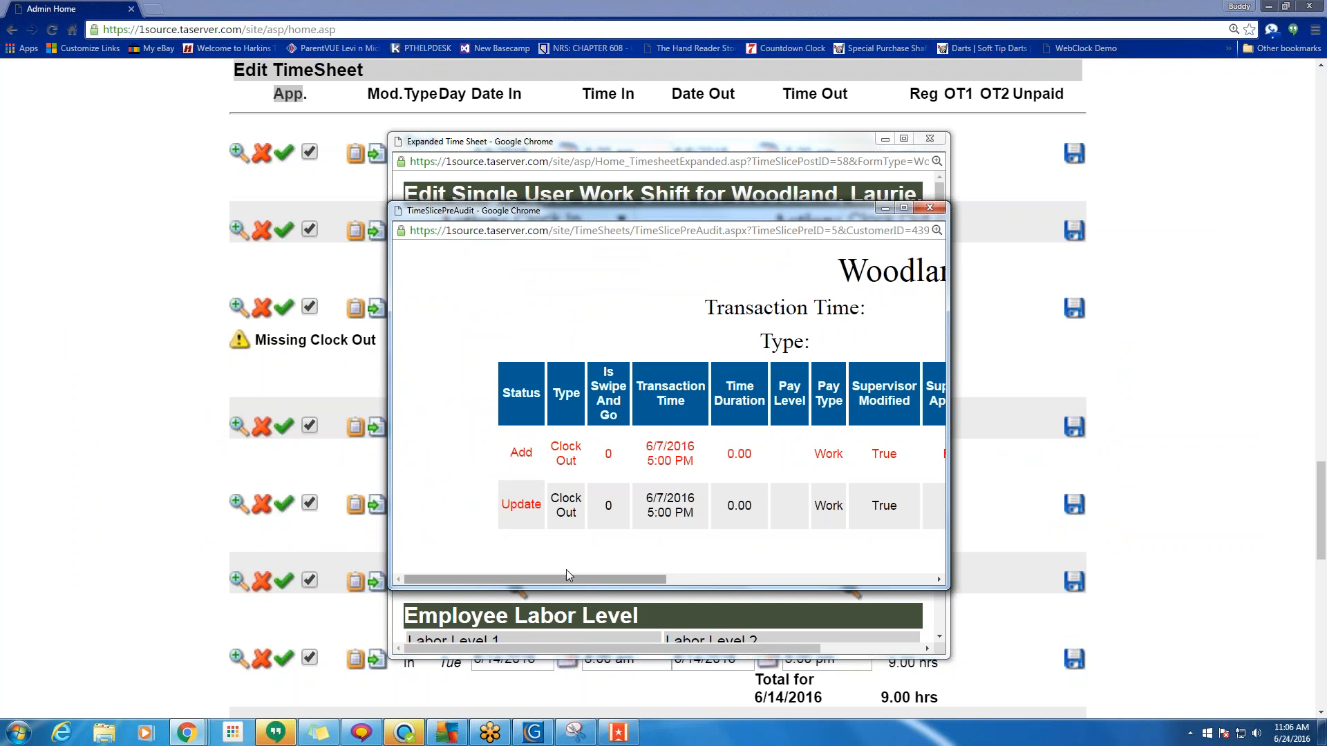
left_click_drag(562, 581, 589, 583)
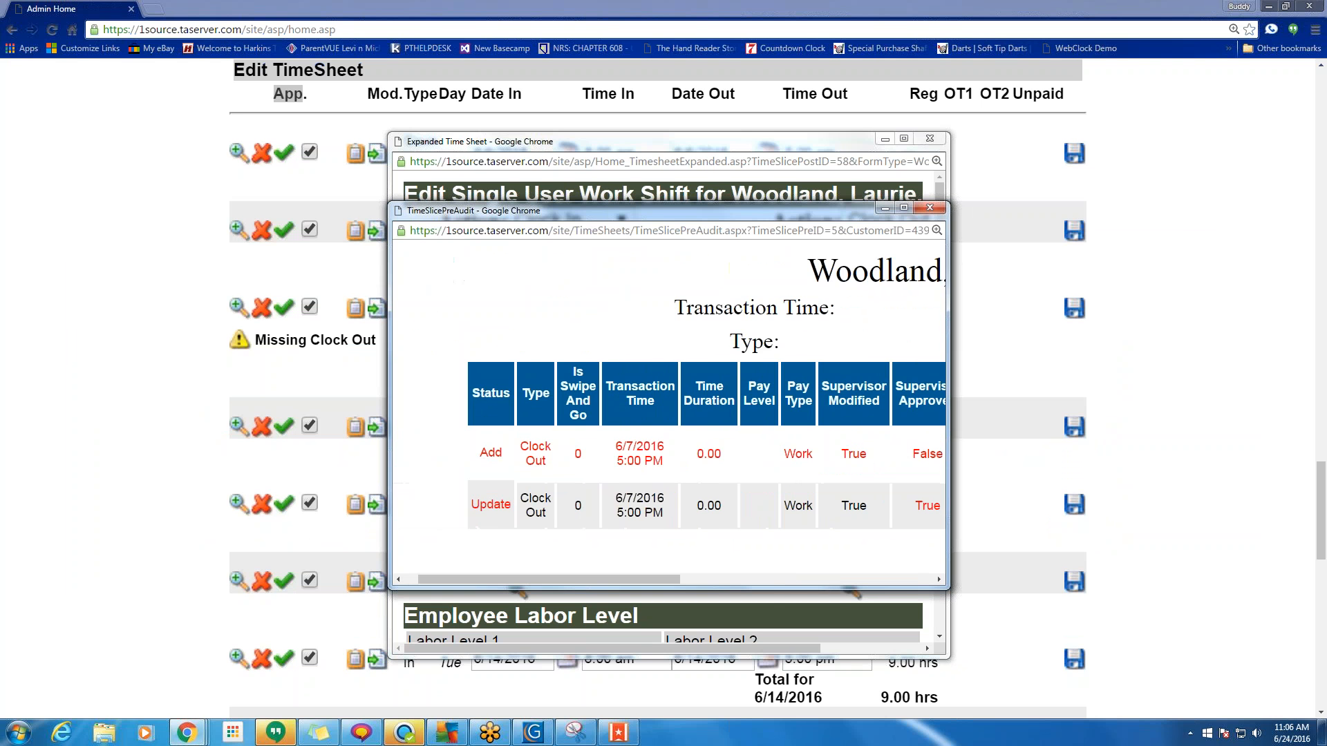
left_click(928, 210)
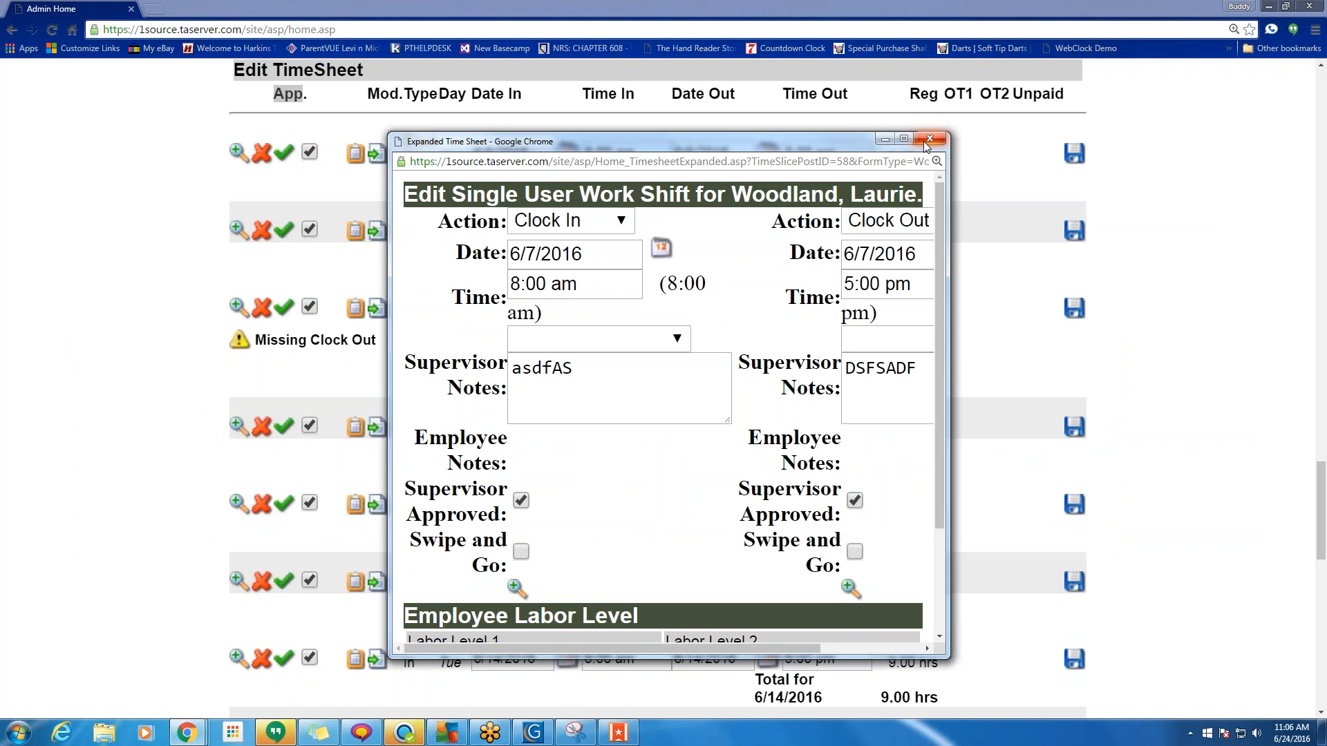
left_click(929, 139)
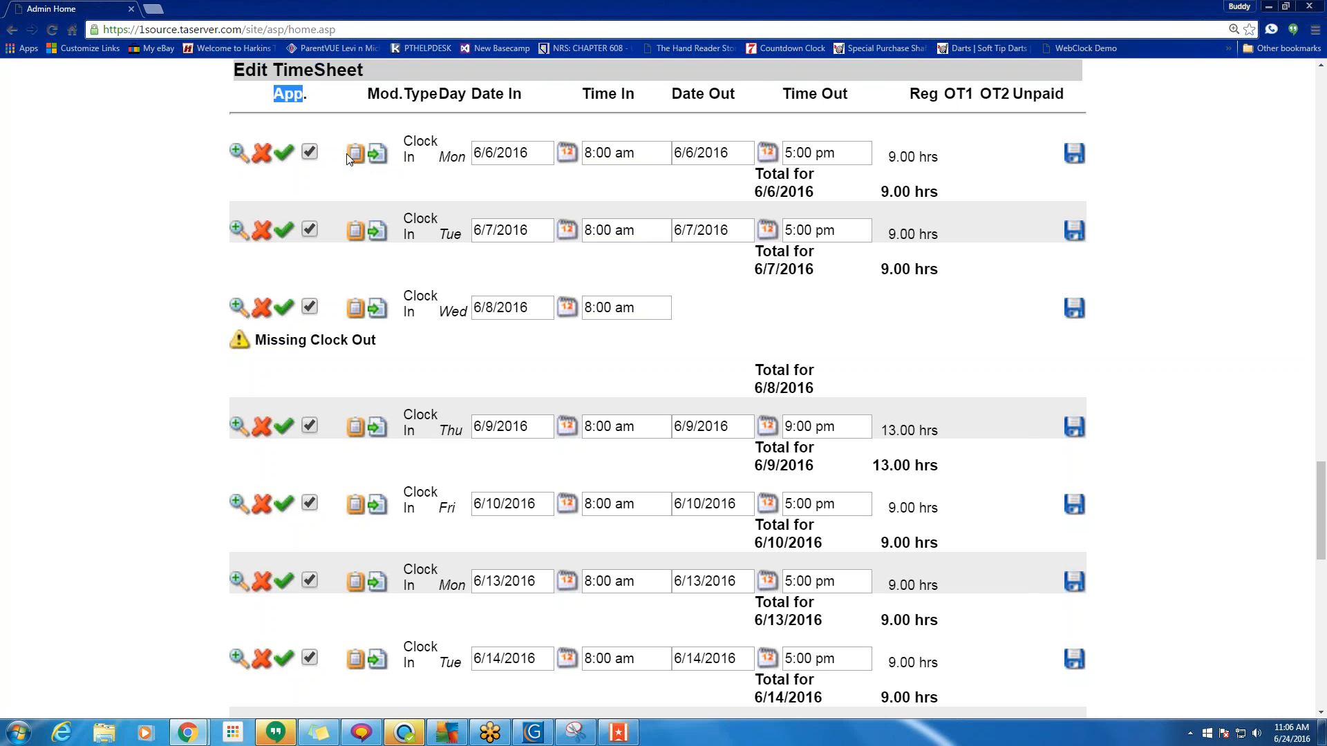
mouse_move(355, 160)
scroll(334, 158, "down", 1)
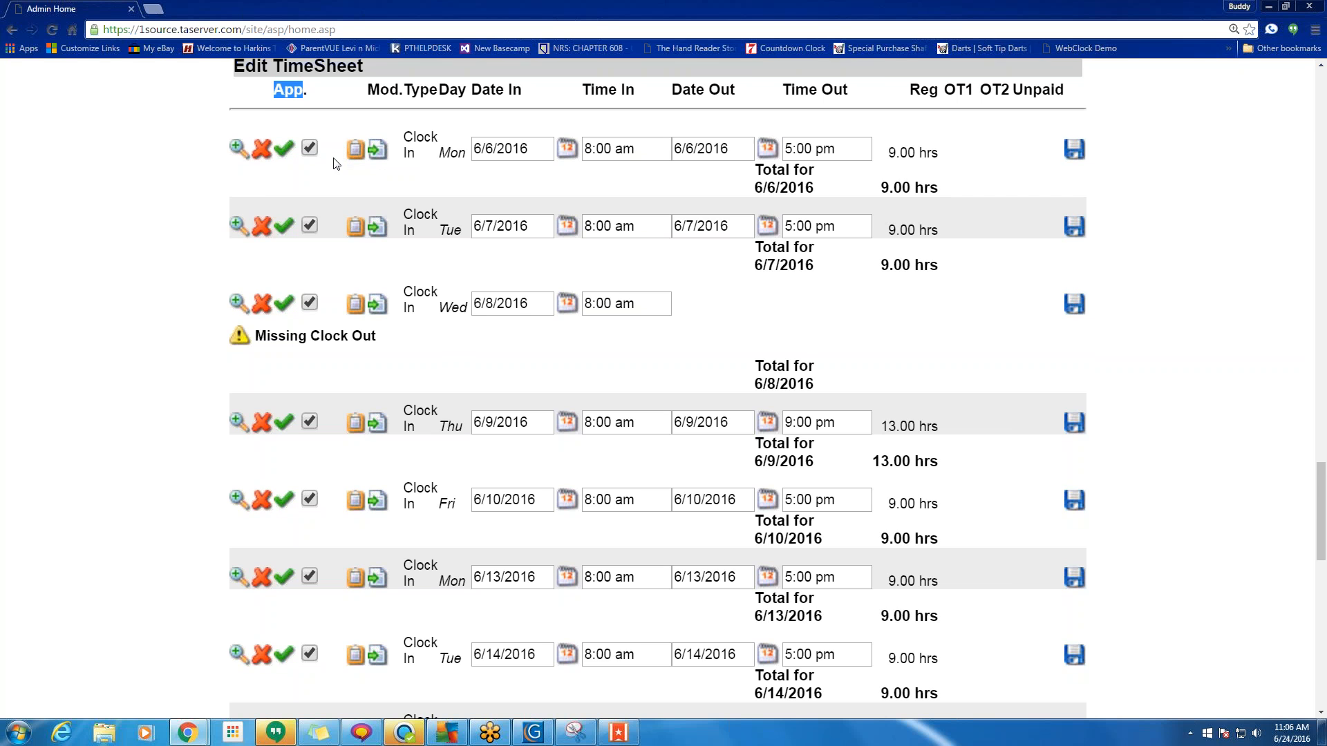
scroll(334, 164, "down", 5)
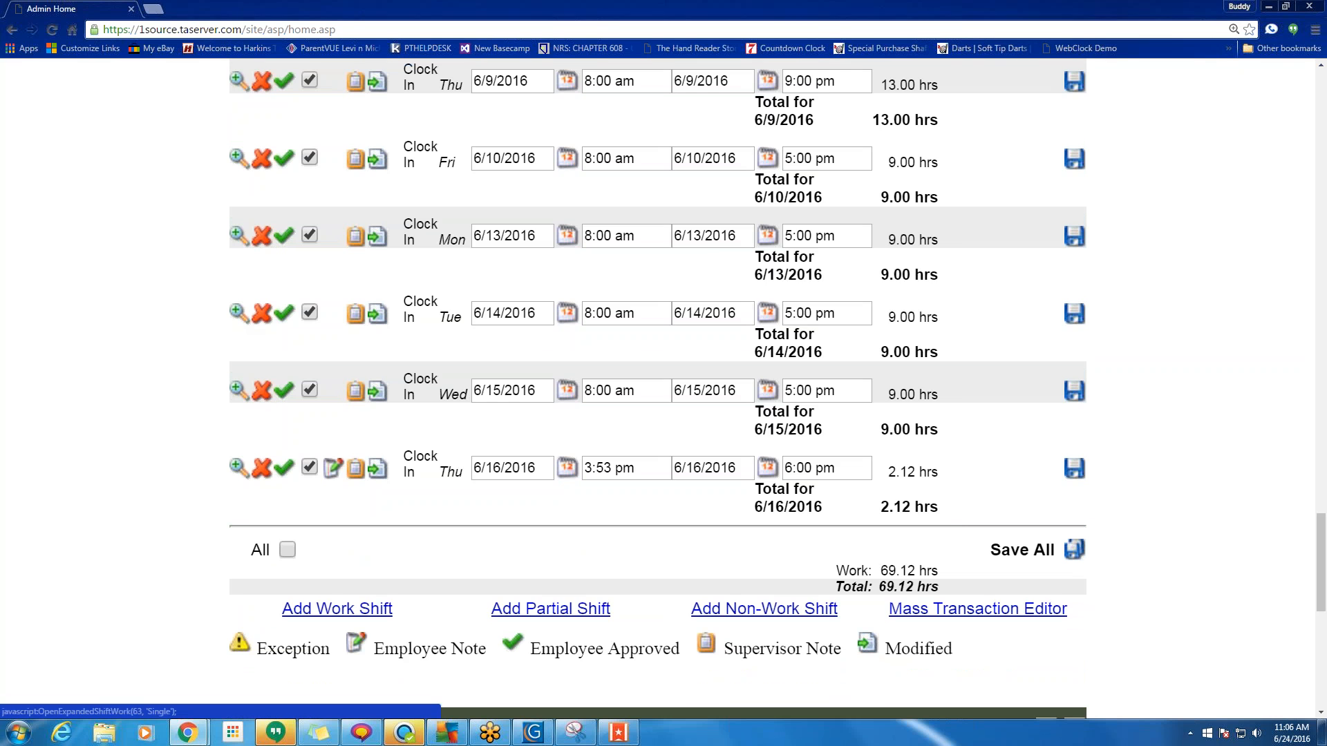
left_click(239, 312)
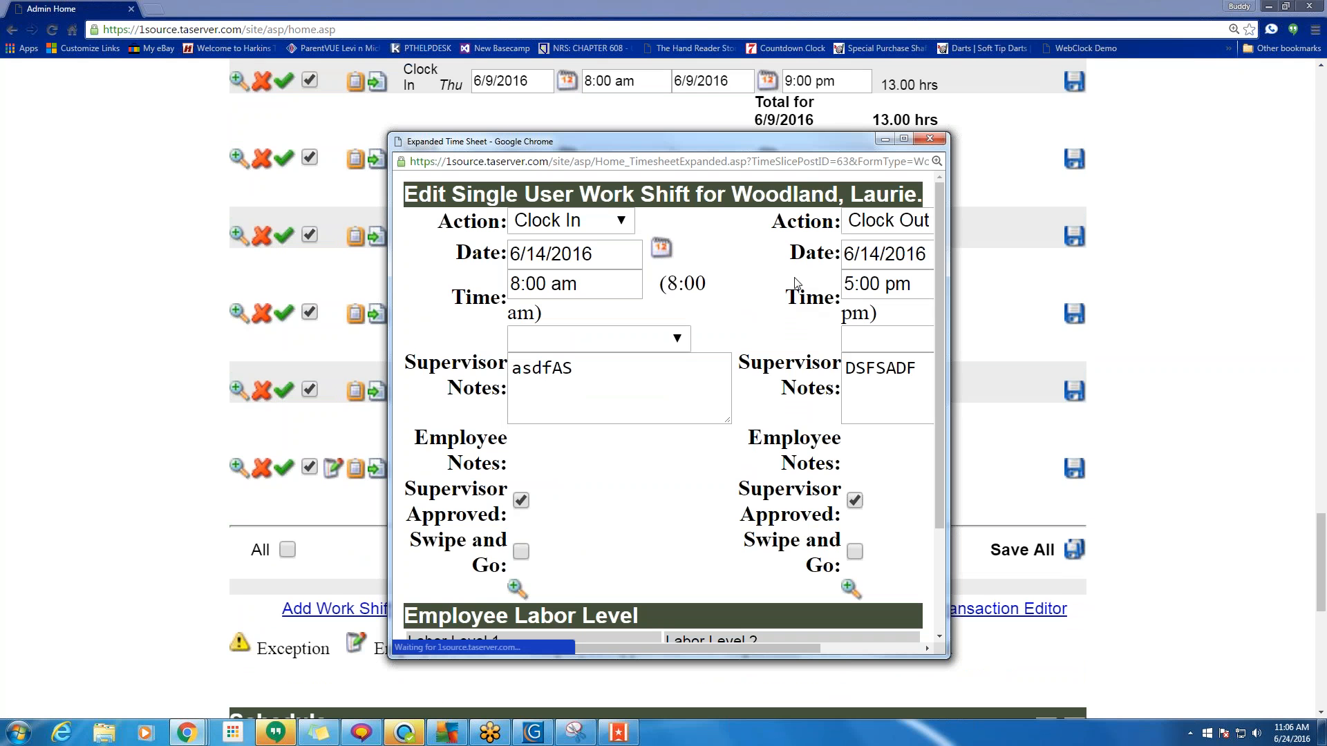
Set the 6/14 clock-out minutes to 23 (5:23 pm), note 'Stopped by post office', and apply.
double_click(869, 284)
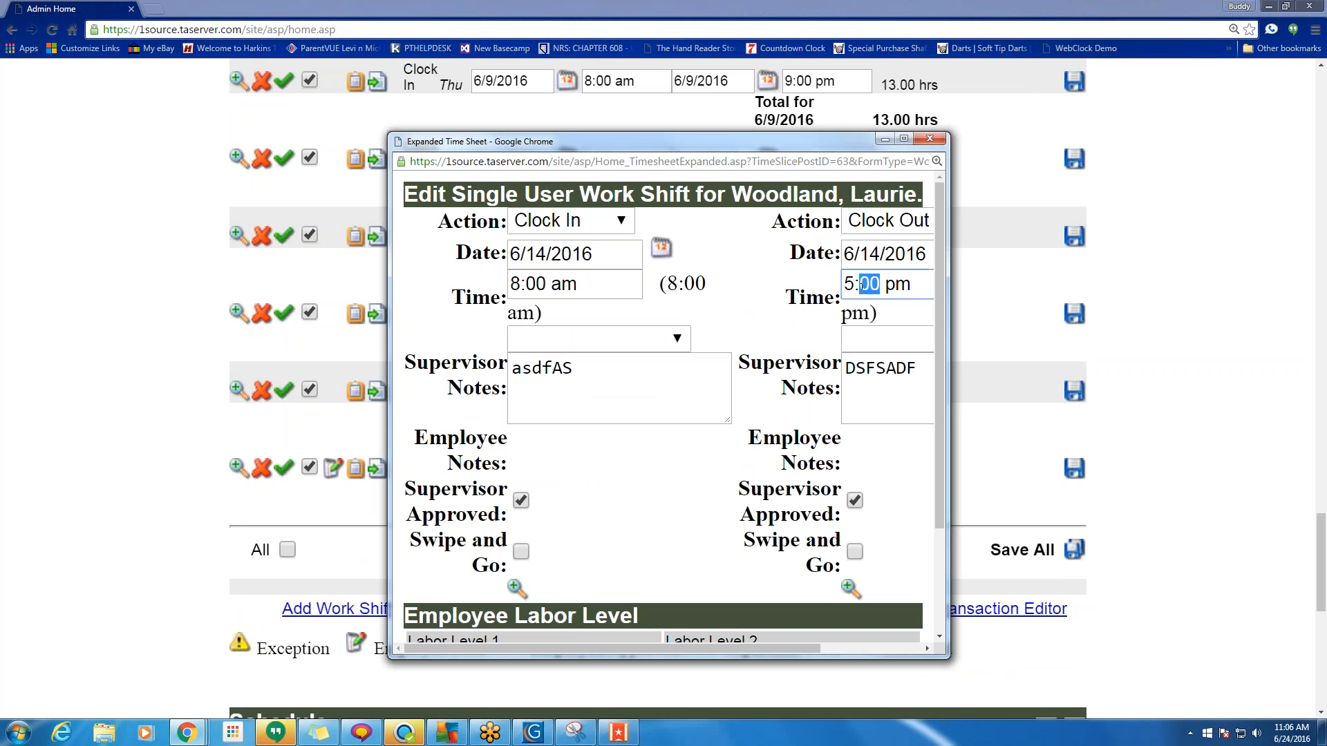
type("23")
scroll(860, 287, "down", 3)
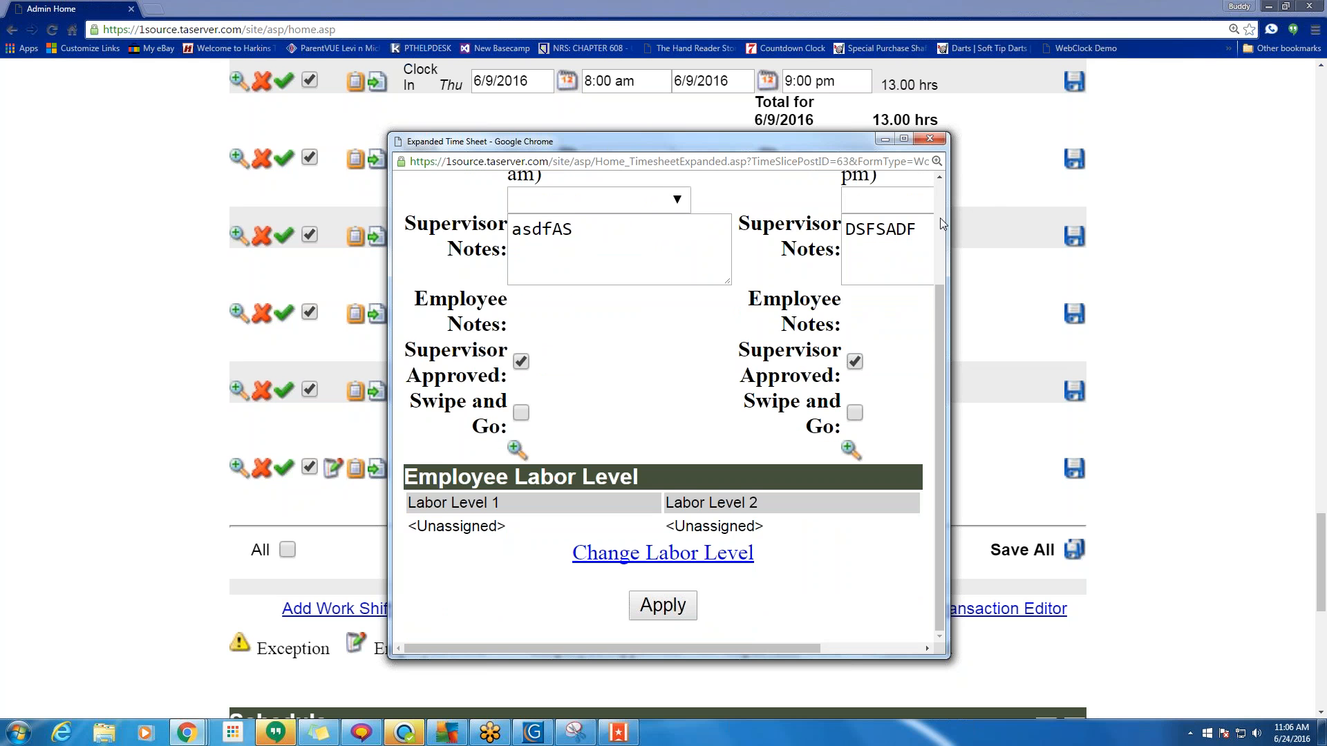
left_click_drag(929, 230, 764, 232)
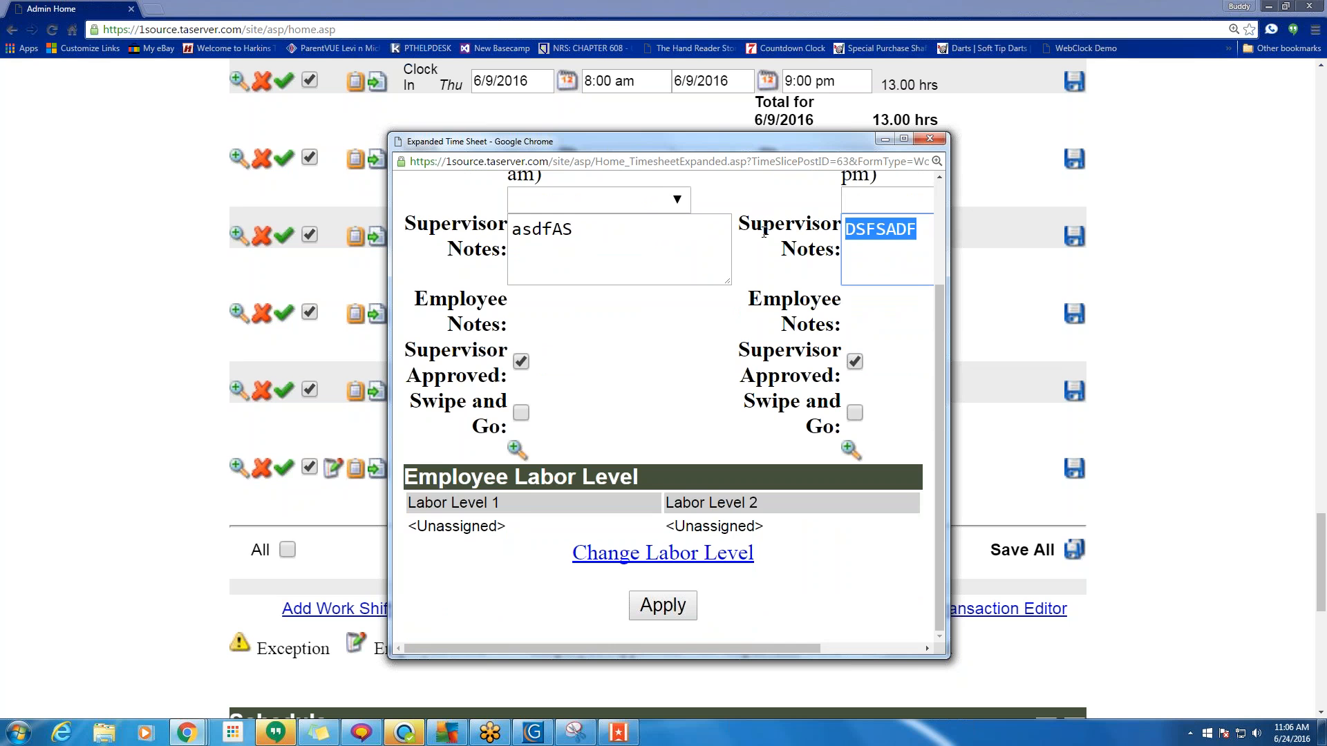
type("Stopped b")
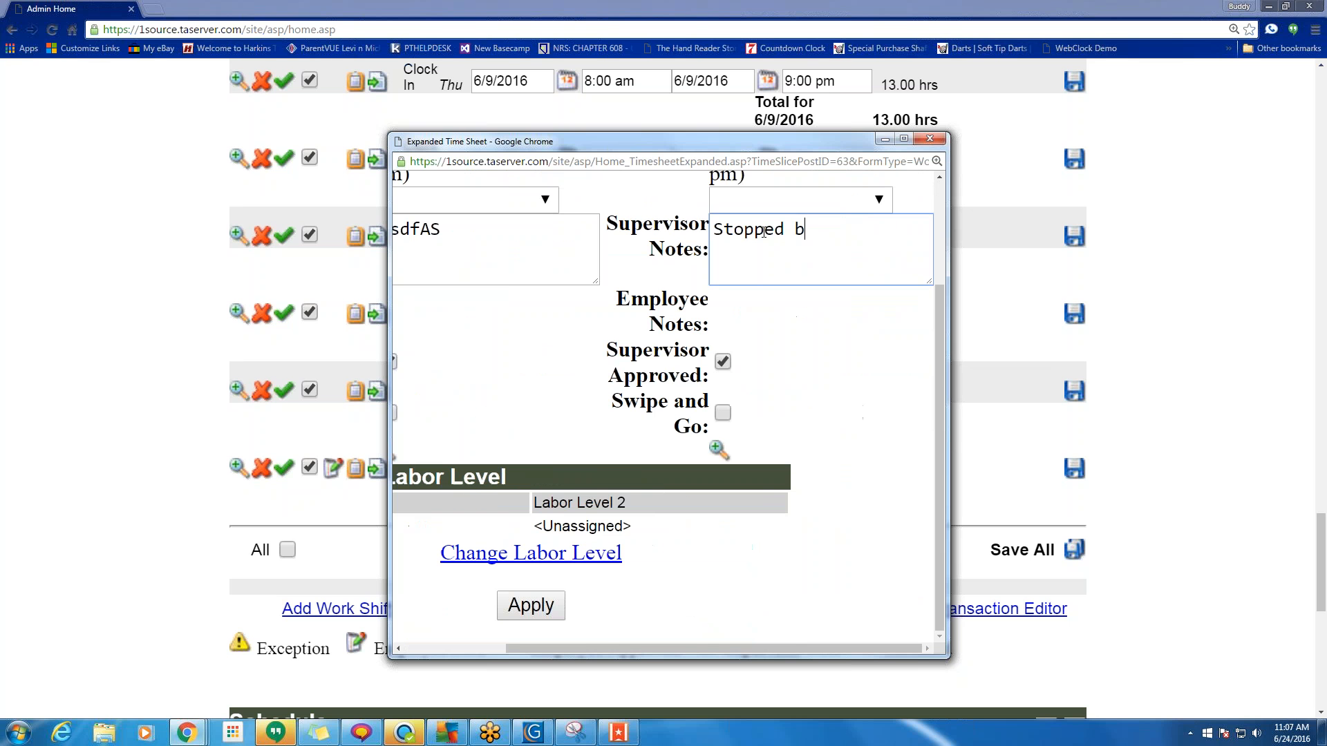
type("y post office")
scroll(253, 429, "down", 1)
left_click(540, 608)
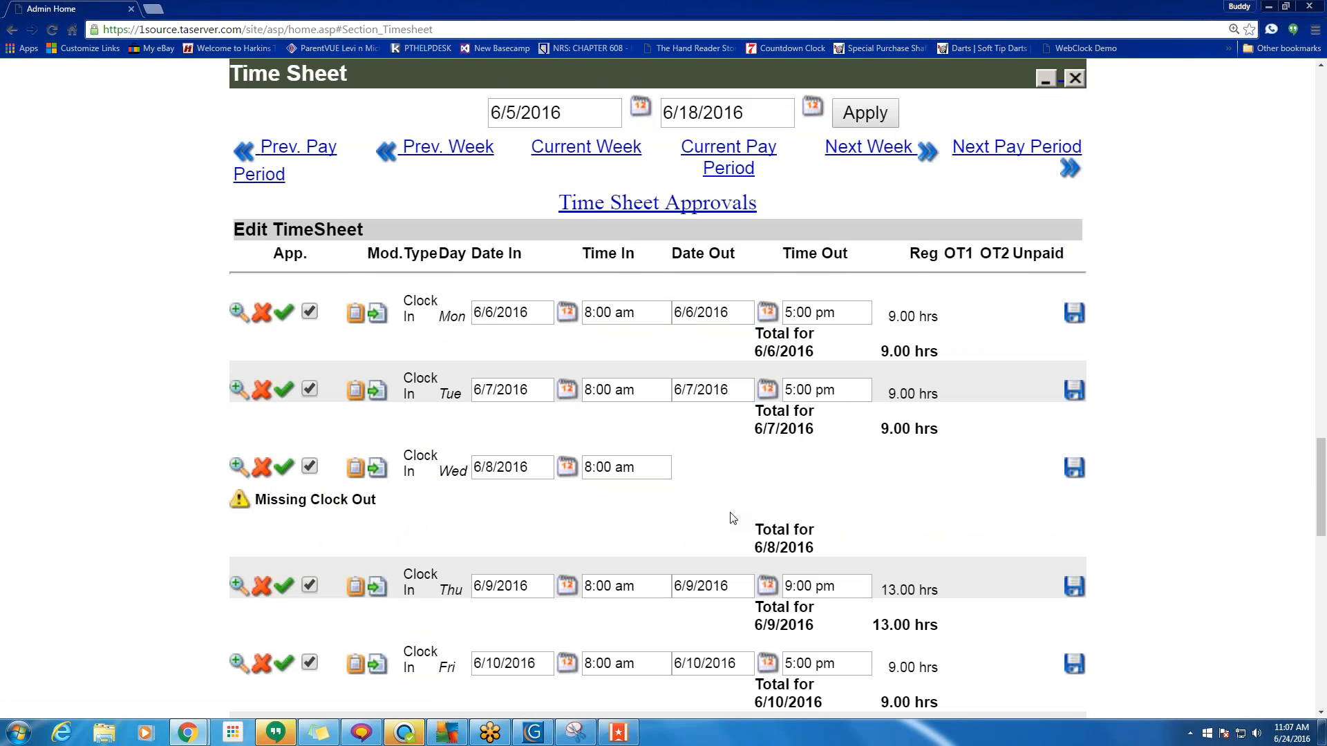
Verify the 6/14 shift now ends at 5:23 pm with its supervisor note.
scroll(733, 519, "down", 4)
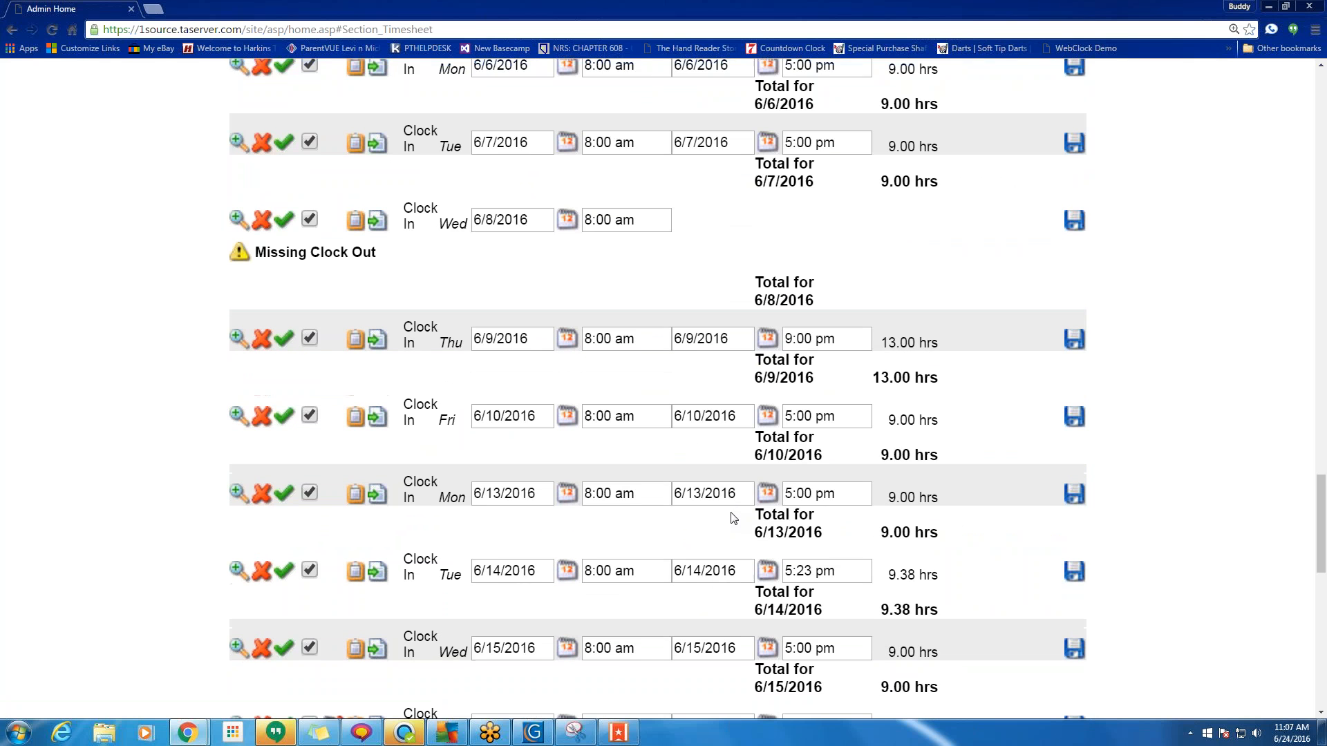
left_click_drag(833, 541, 783, 542)
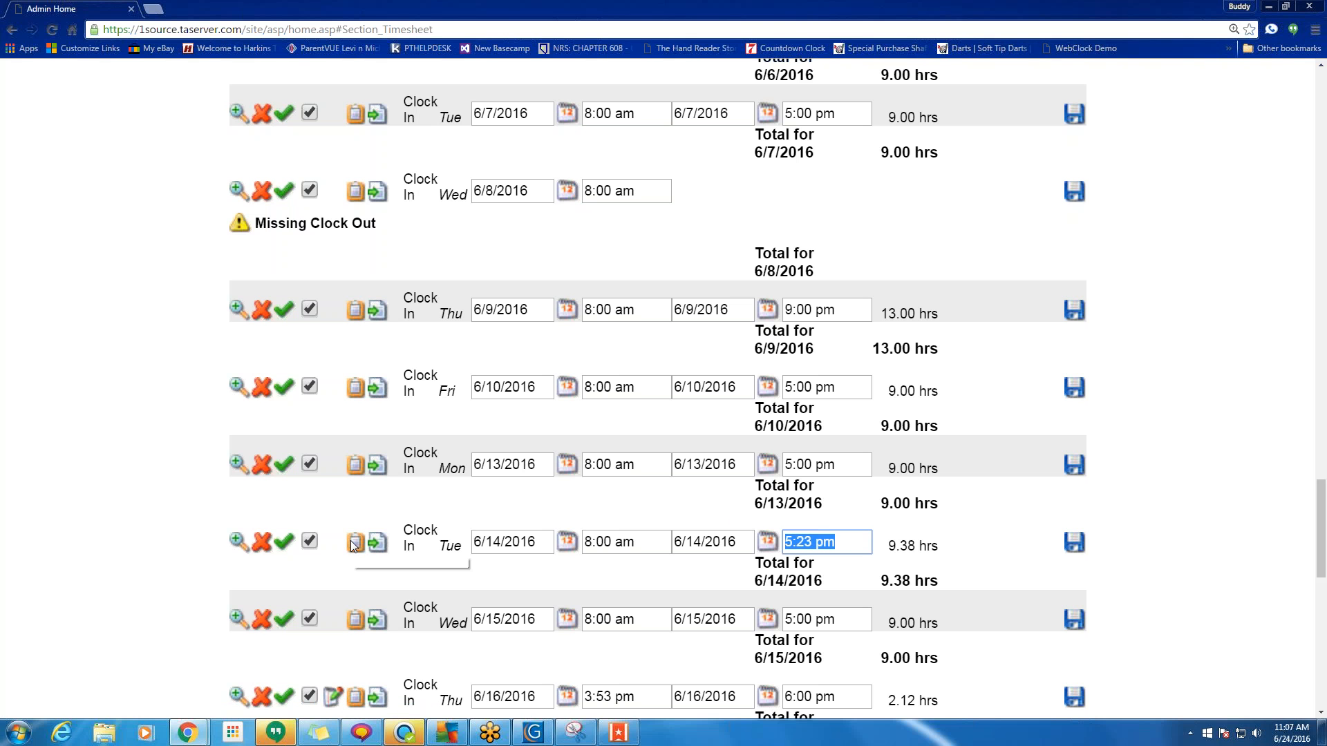
mouse_move(354, 546)
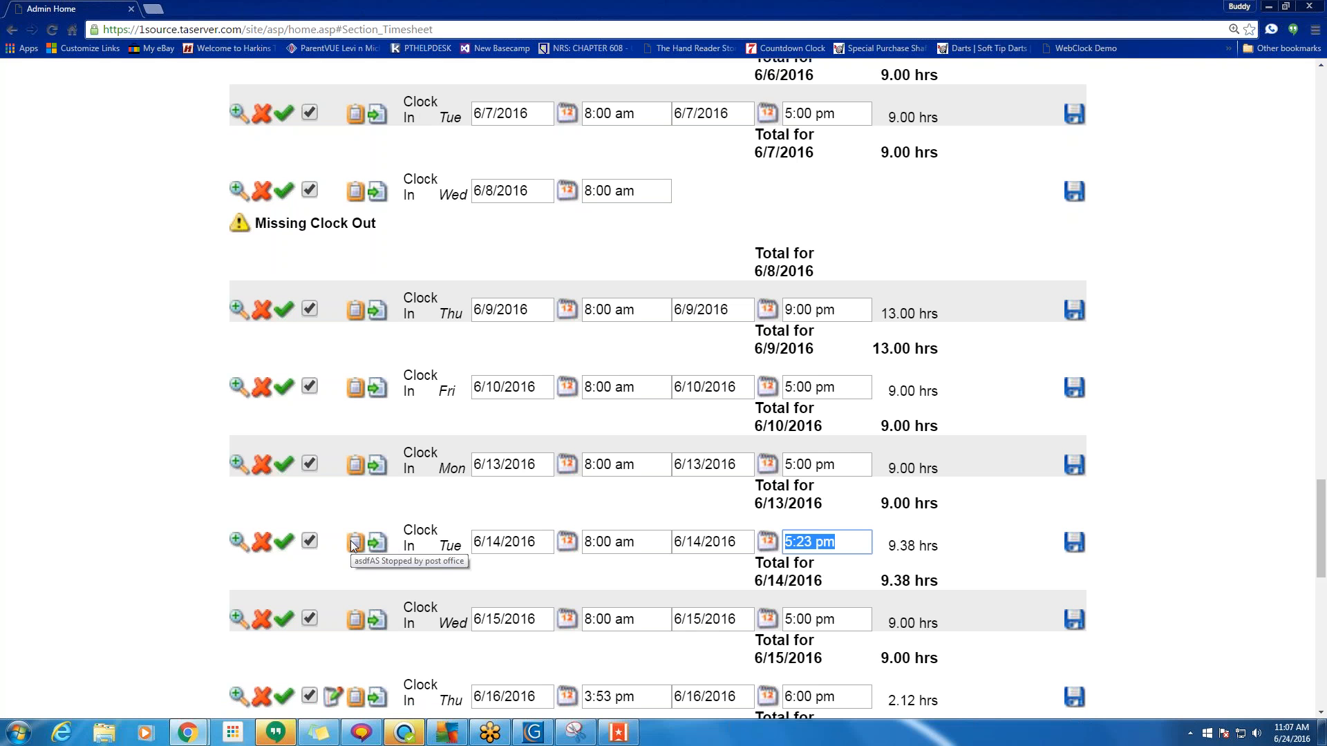
scroll(354, 546, "down", 6)
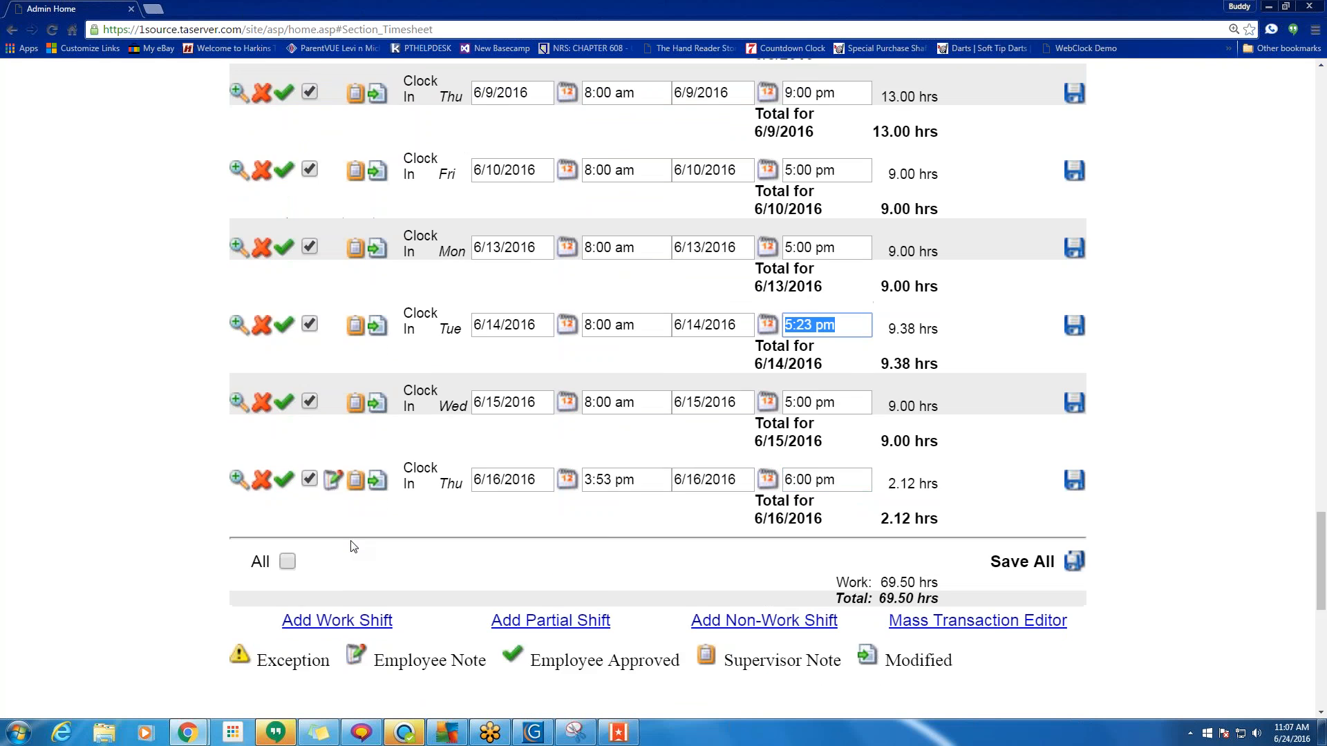
scroll(546, 380, "up", 7)
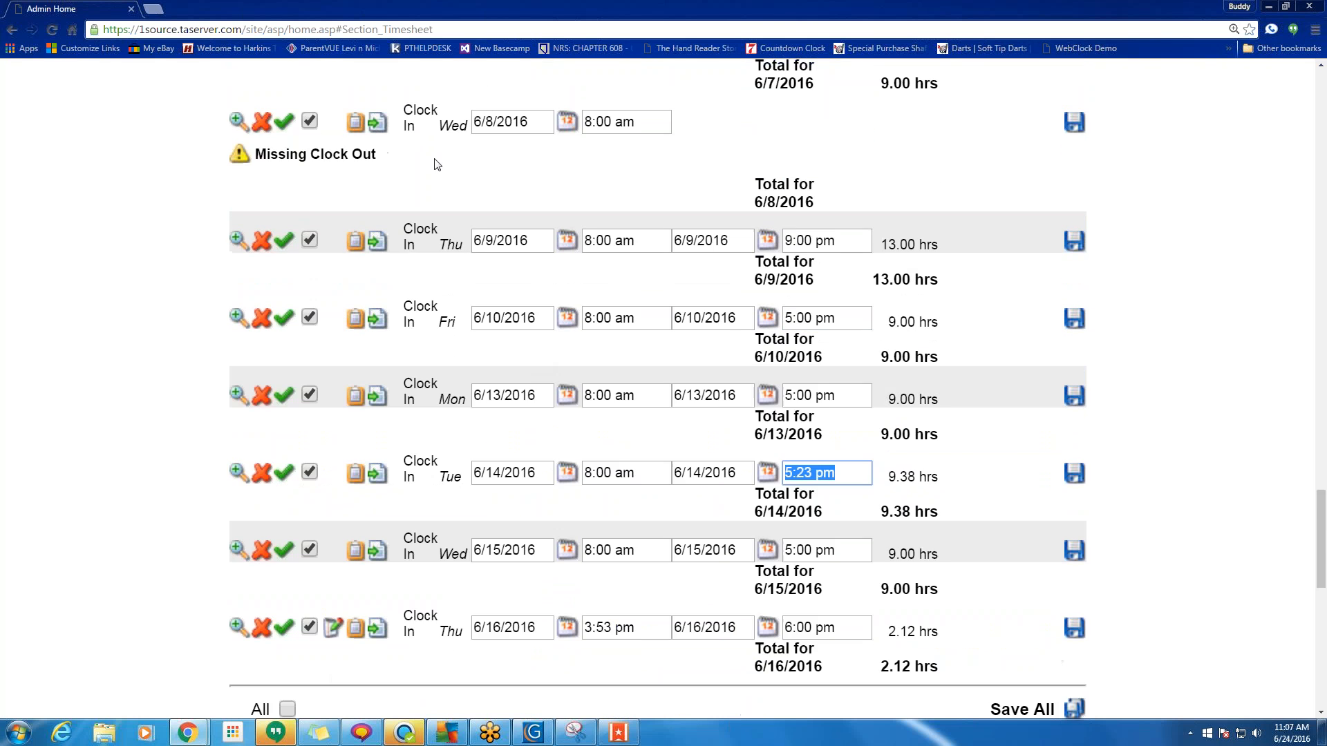
Note the 6/8 clock-in lacking a clock-out and open the Add Partial Shift form.
left_click_drag(650, 259, 584, 260)
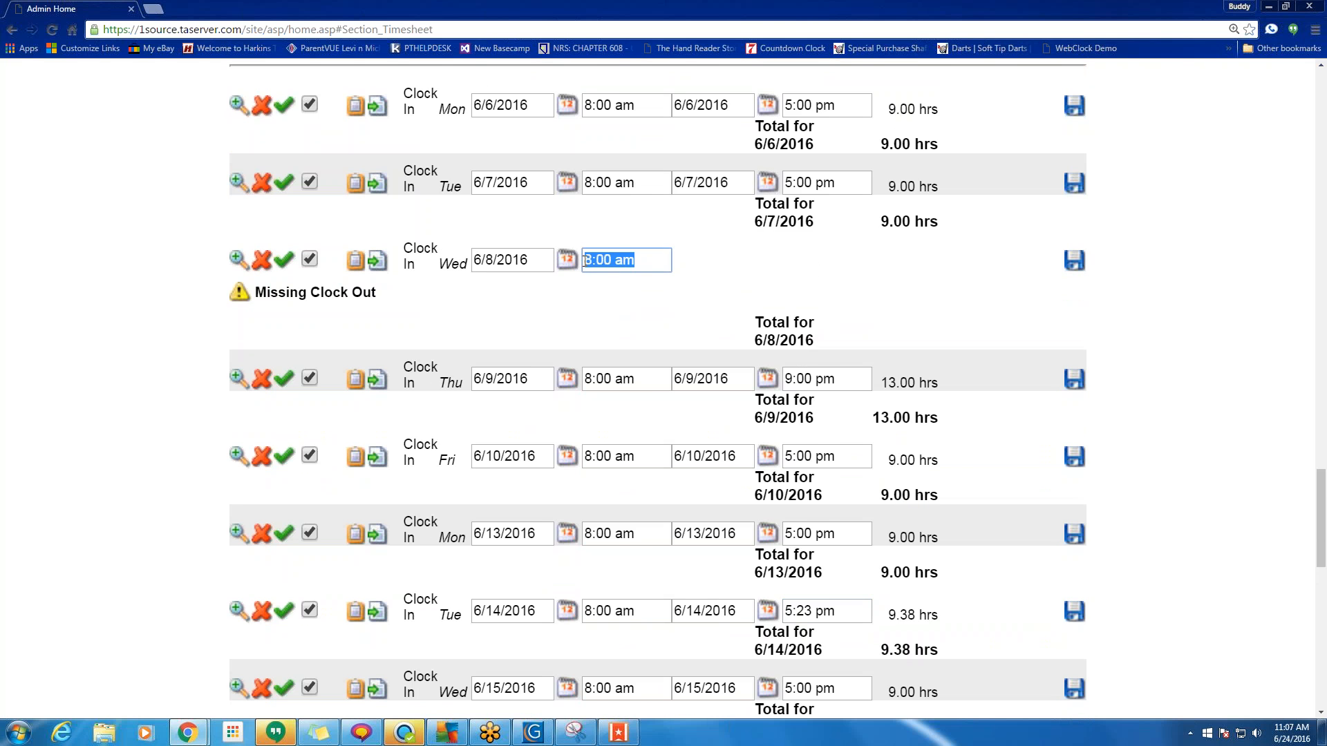
left_click_drag(442, 255, 403, 243)
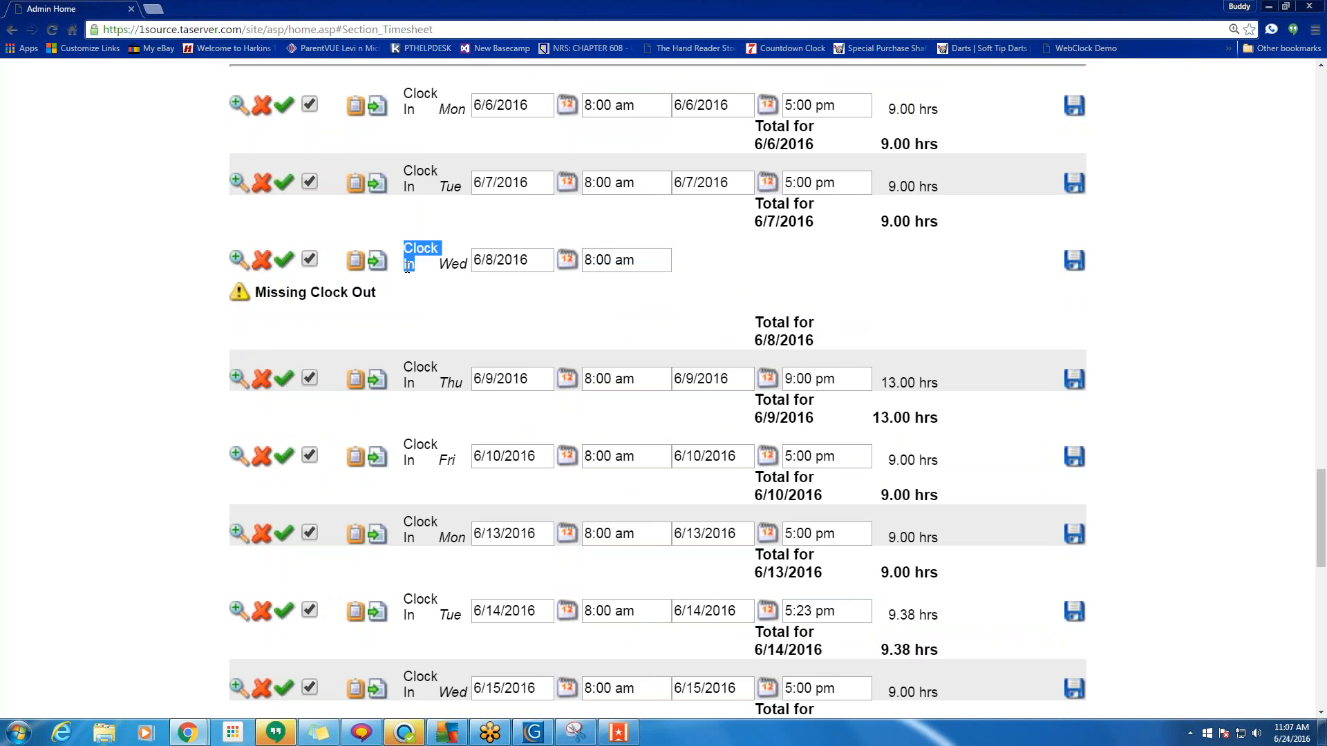
scroll(458, 542, "down", 5)
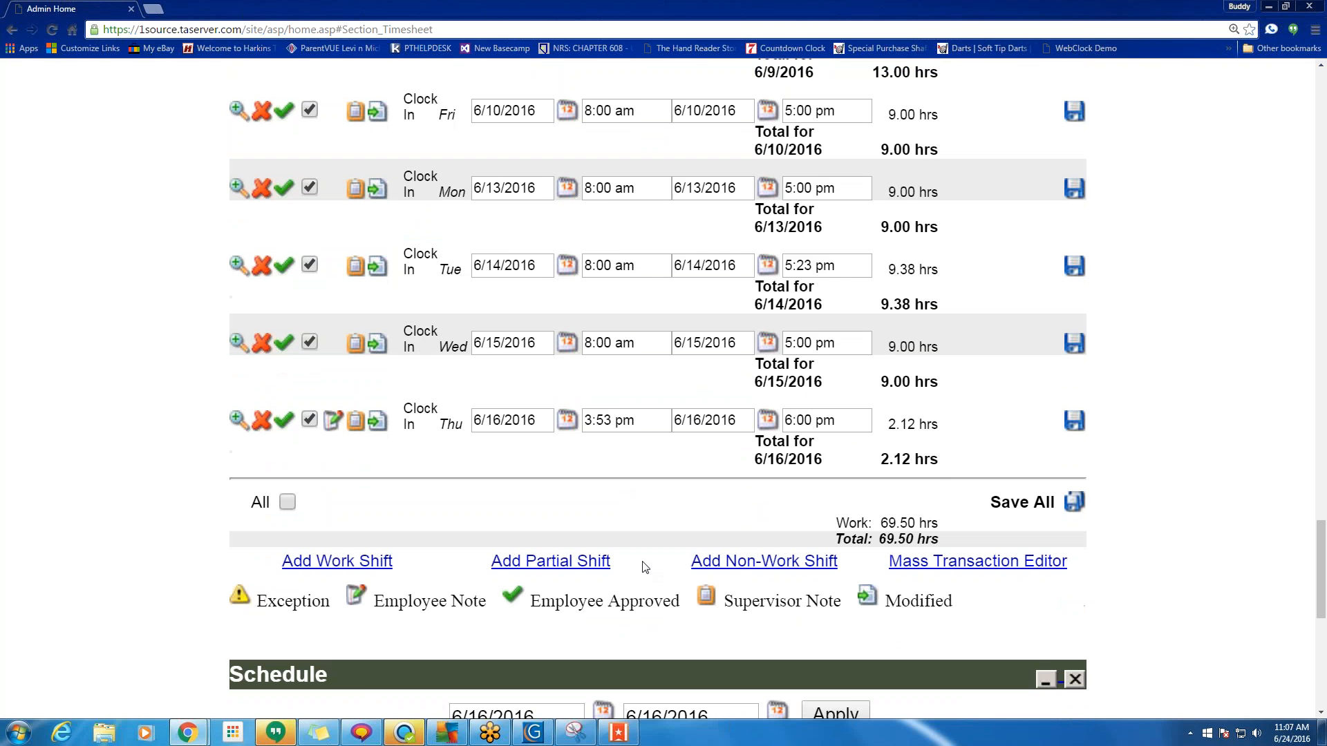
left_click_drag(404, 568, 302, 562)
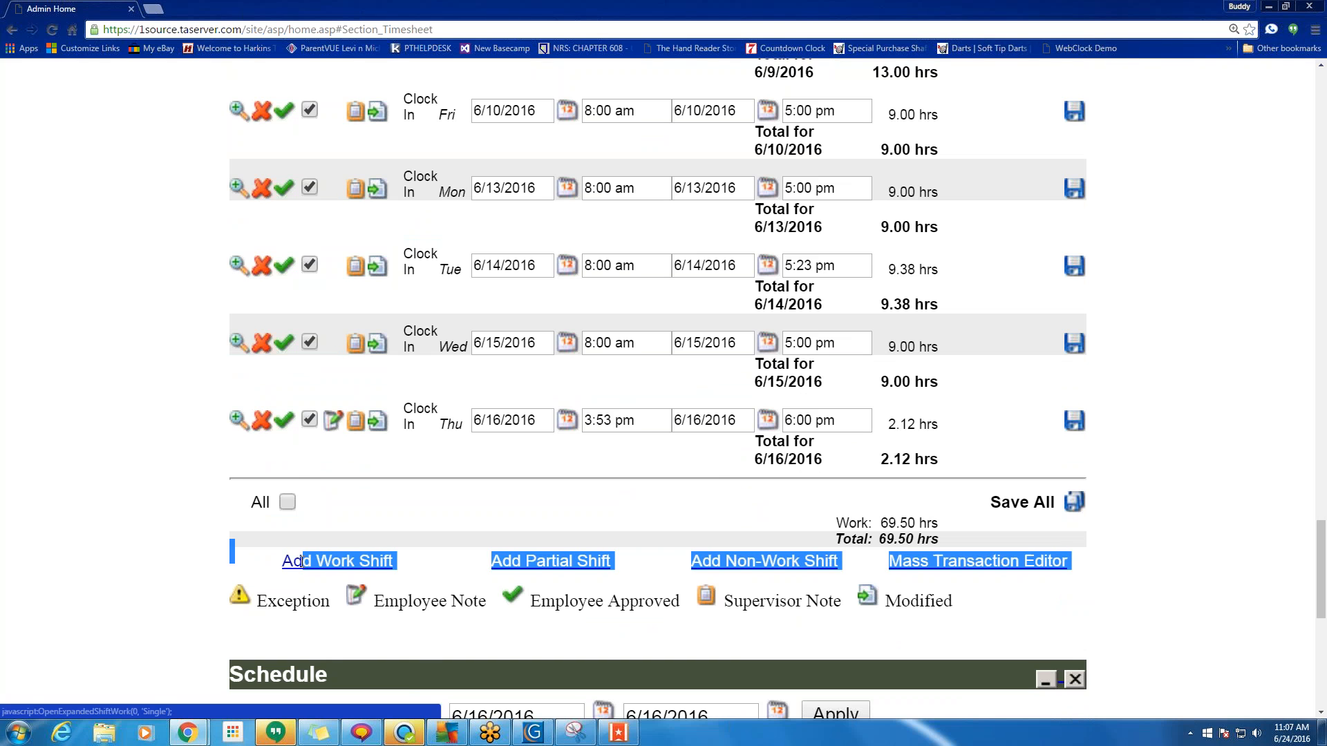
left_click(425, 532)
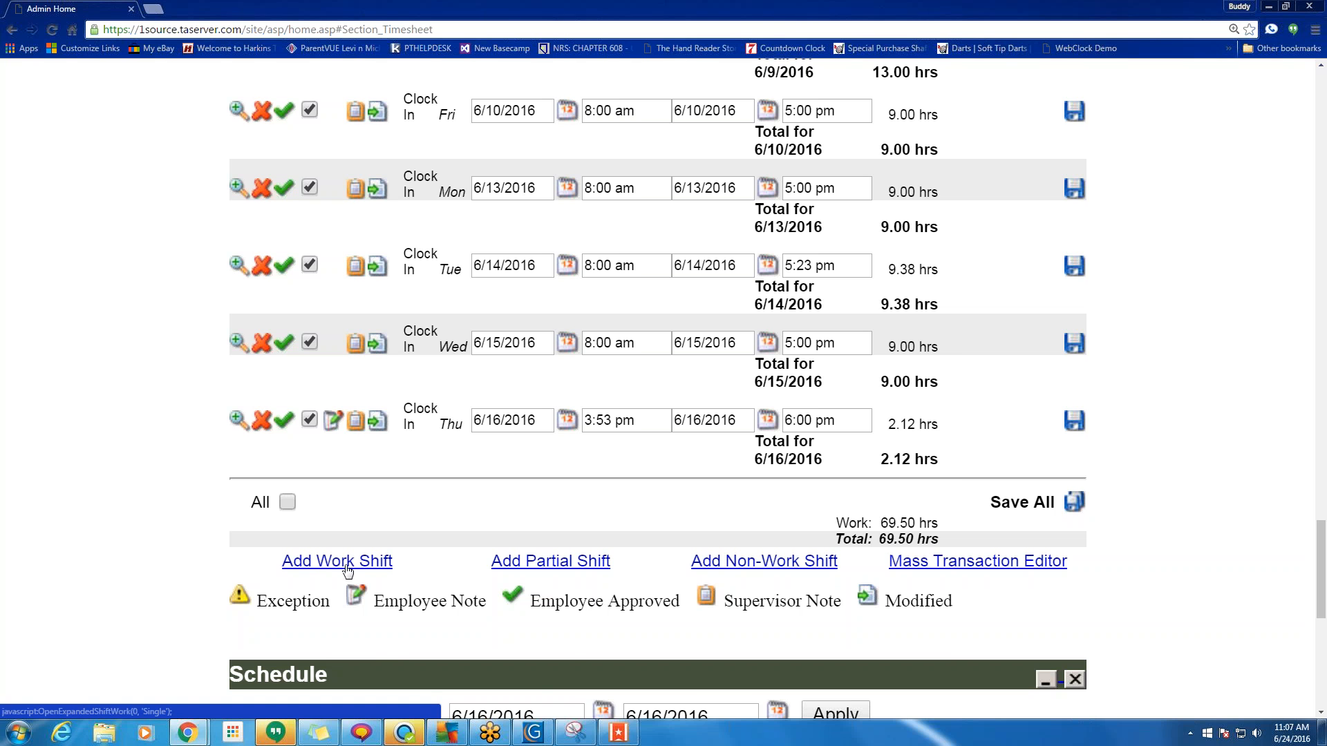
left_click(539, 562)
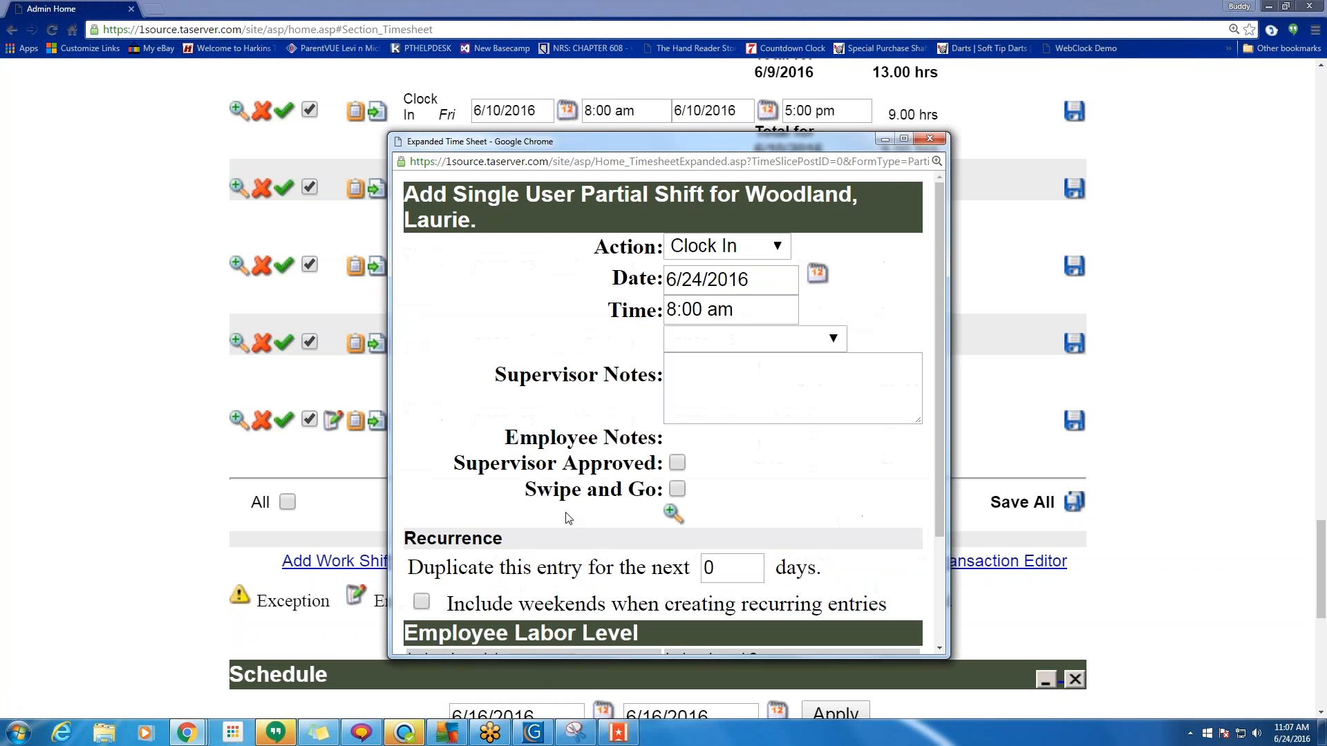
Start a new single-user partial shift punch with Action set to Clock Out.
left_click(930, 139)
scroll(502, 325, "up", 5)
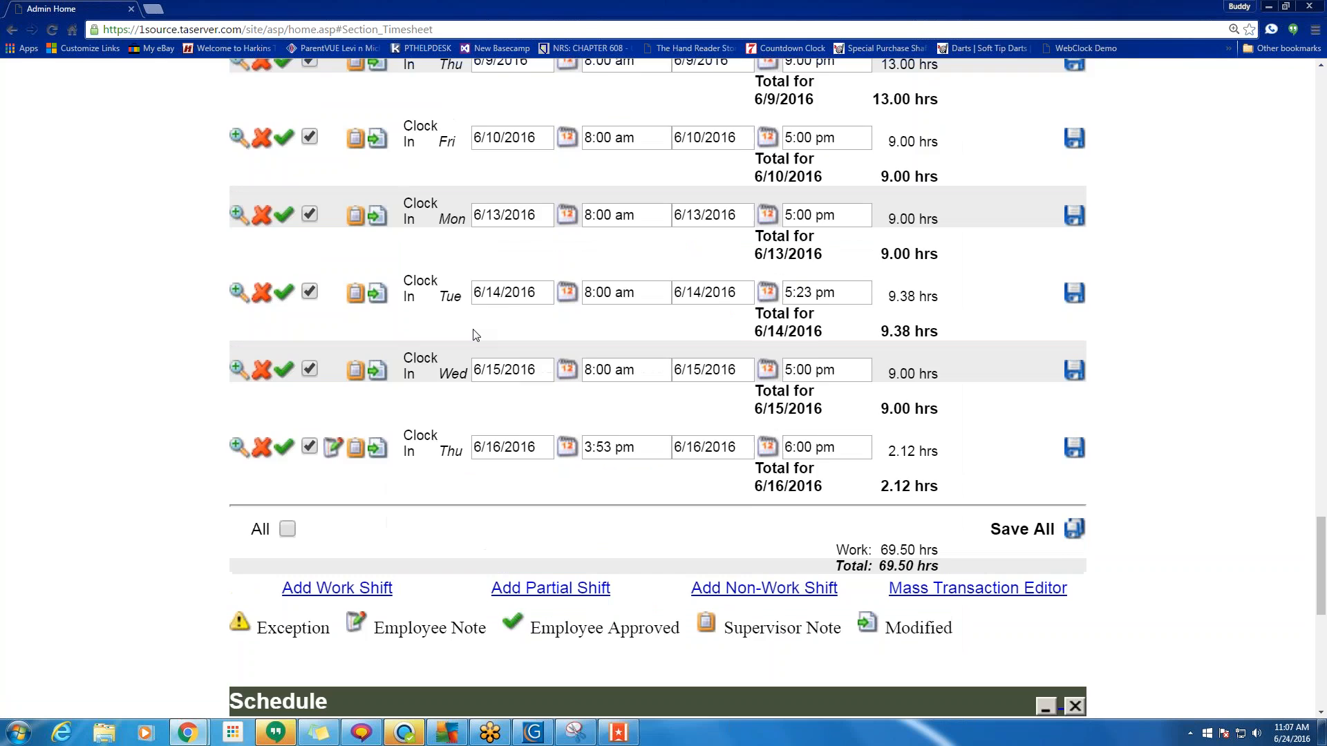
scroll(479, 357, "down", 4)
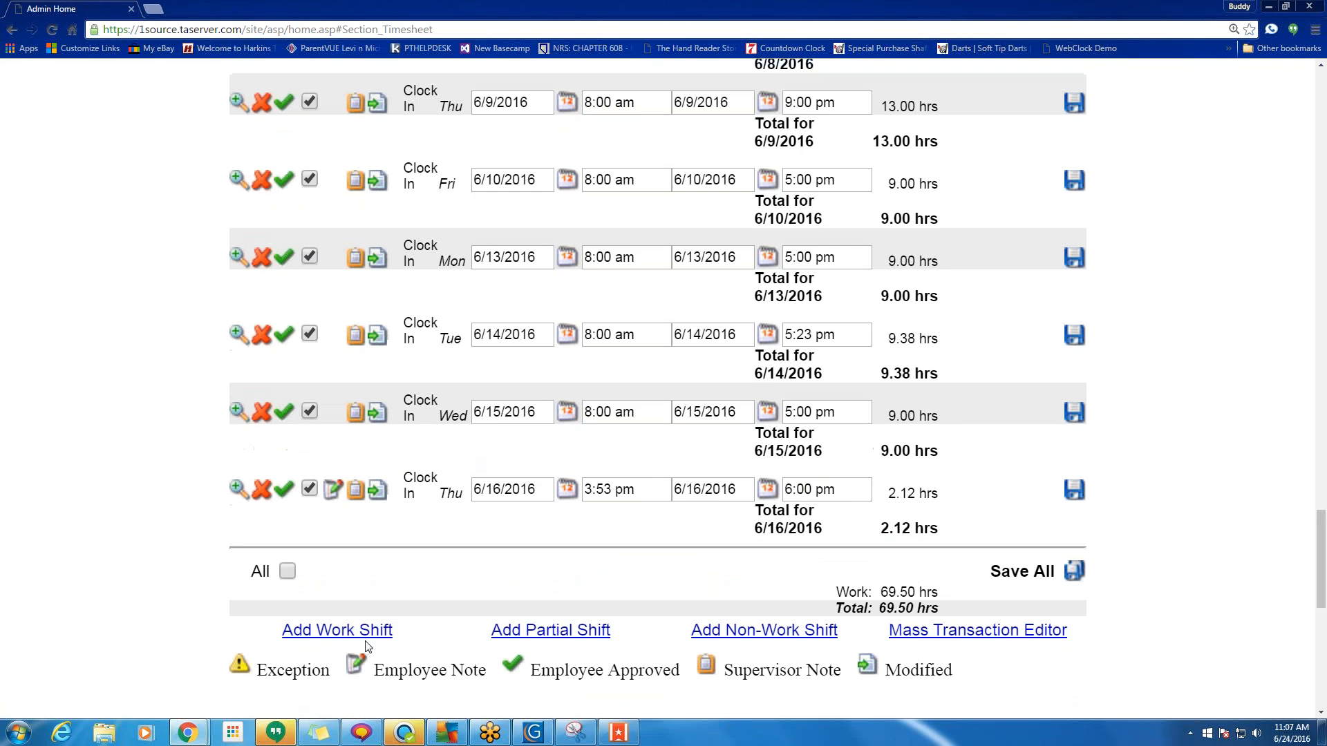
left_click(538, 630)
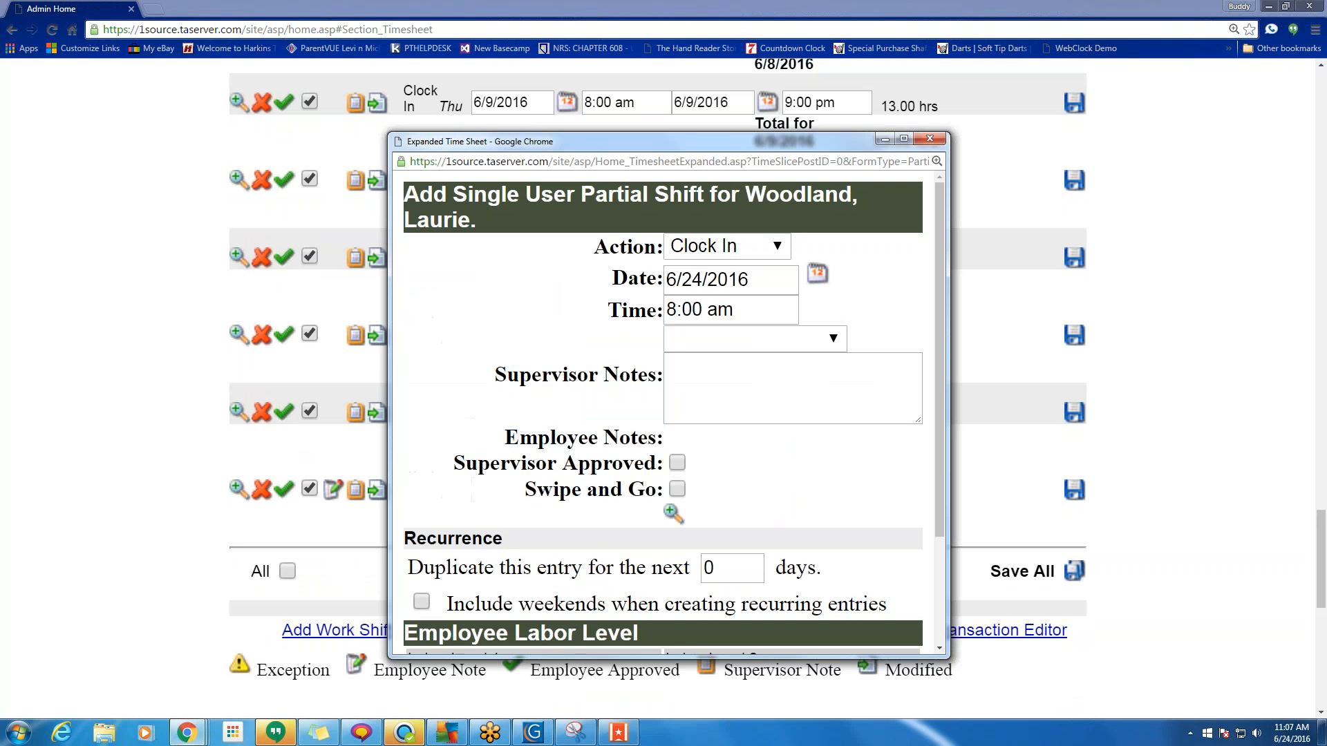
left_click(774, 247)
left_click(748, 296)
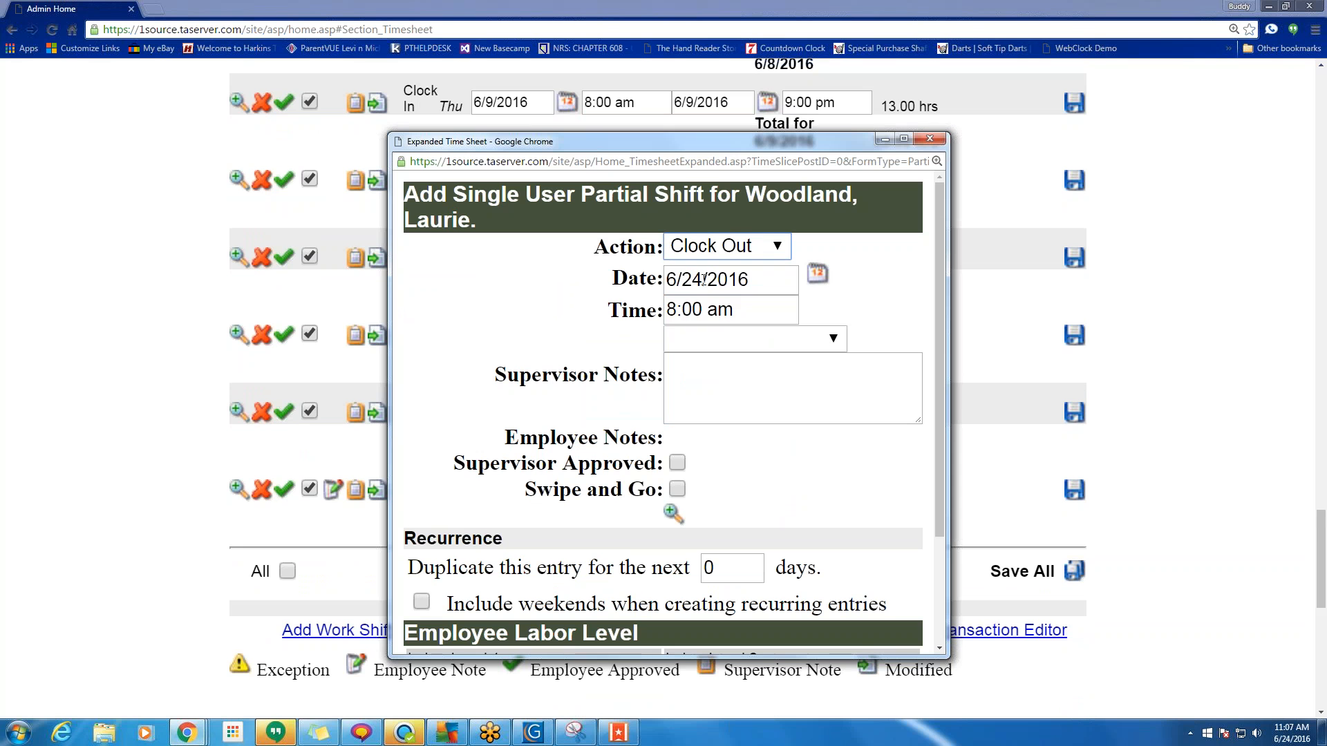
Enter date 6/8/2016 and time 4:24p for the clock-out punch.
left_click_drag(701, 279, 639, 317)
type("8")
type("4")
type(":")
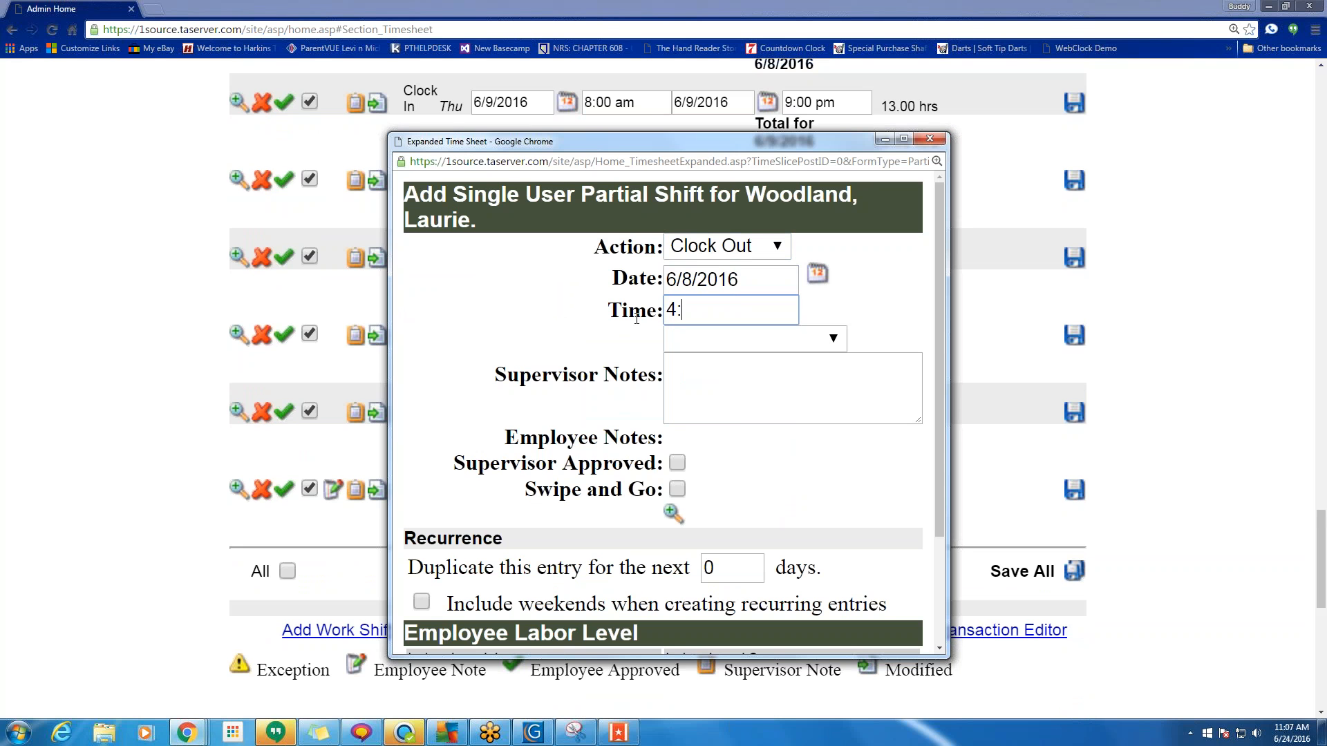
type("24p")
key("BackSpace")
type("p")
key("BackSpace")
type("p")
key("BackSpace")
key("BackSpace")
type("pm")
key("BackSpace")
Add a supervisor note, apply the punch, and check Wednesday's new 4:24 pm clock-out.
left_click(764, 369)
type("dfhsaedtrj")
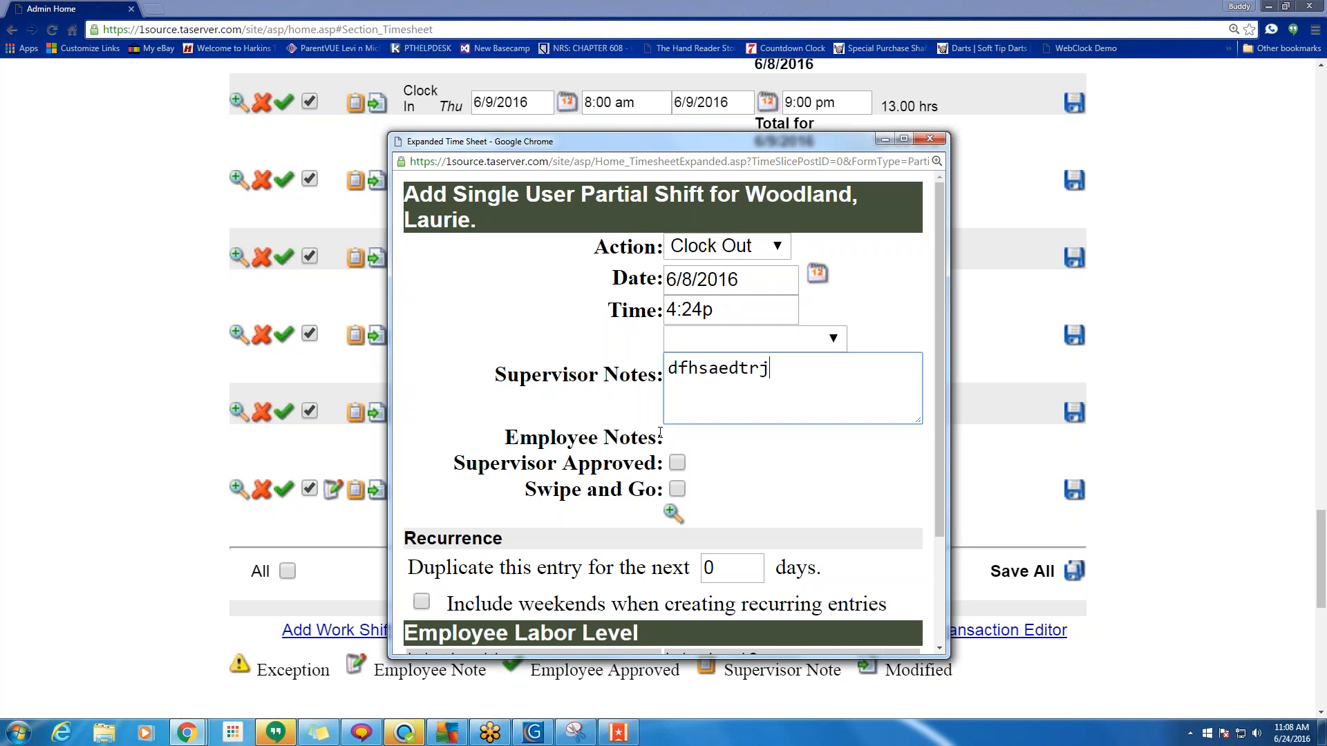
scroll(546, 571, "down", 2)
left_click(679, 619)
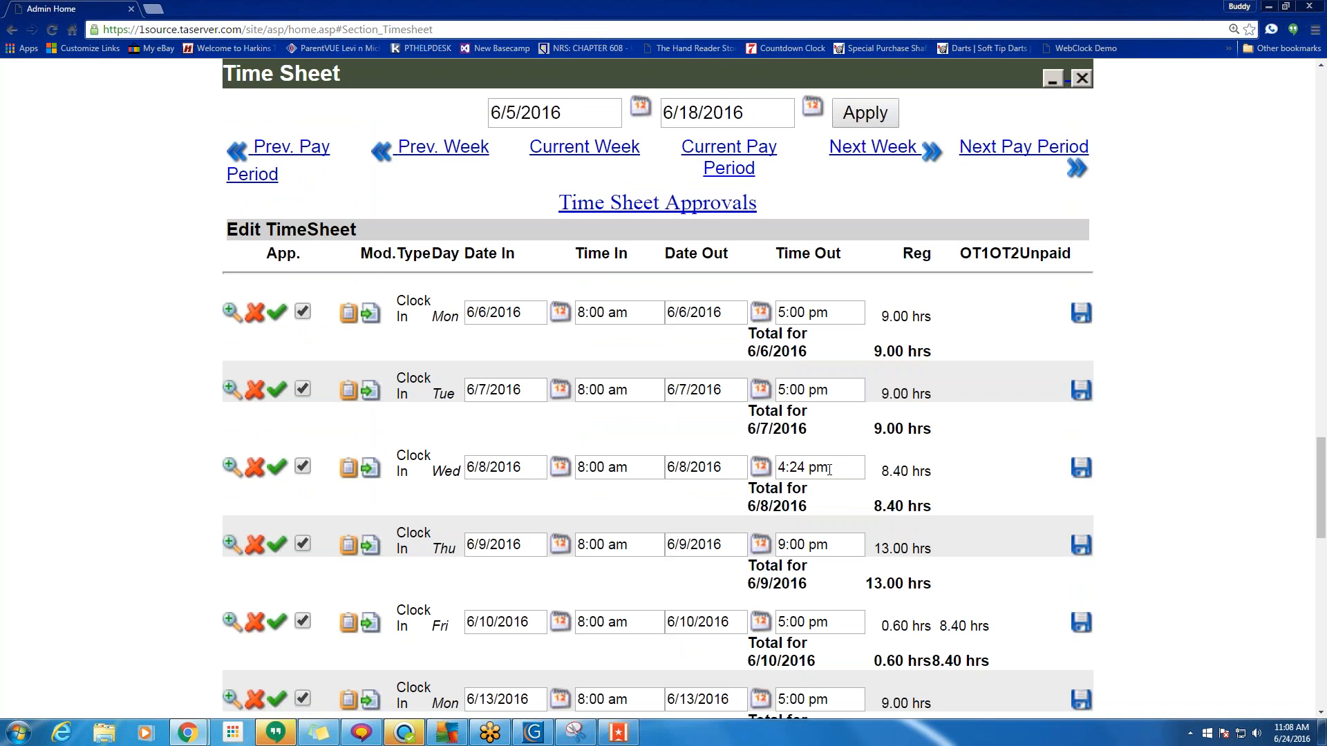
left_click_drag(829, 470, 784, 472)
left_click_drag(890, 472, 957, 468)
scroll(958, 463, "down", 6)
scroll(957, 467, "down", 3)
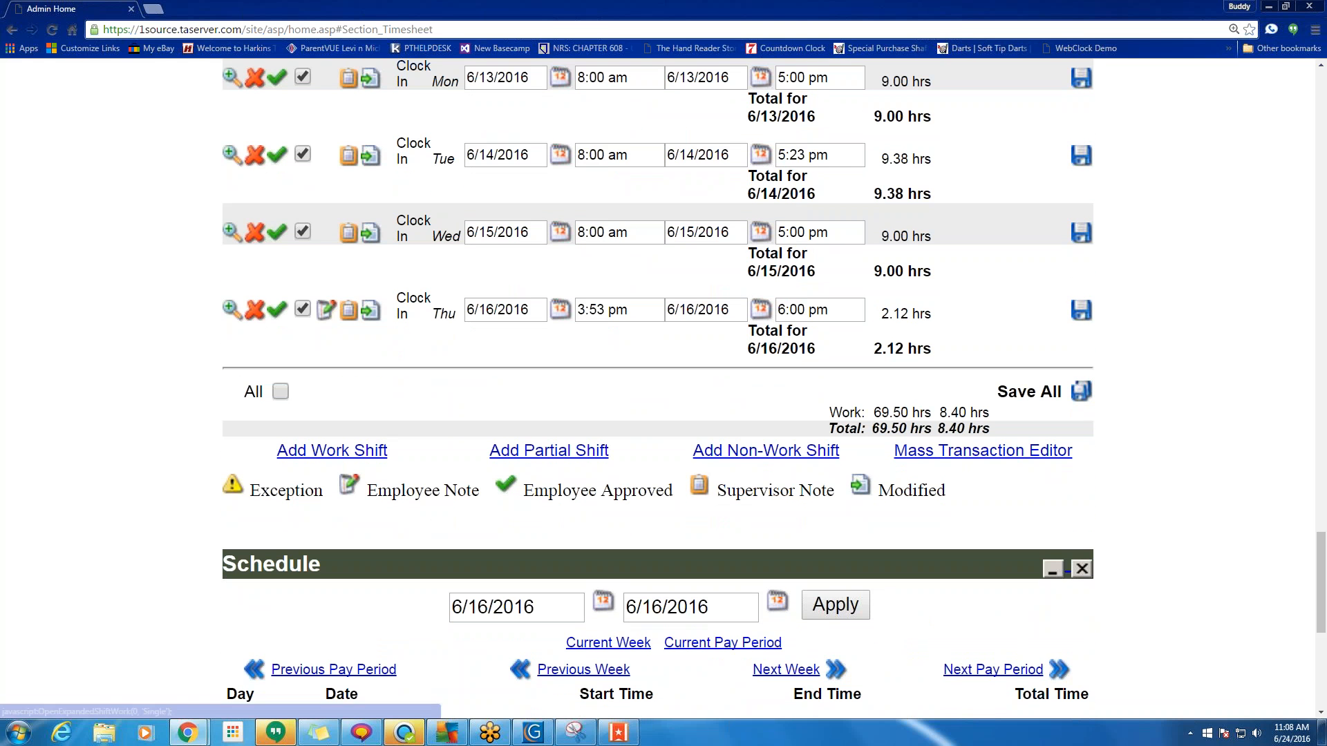
Start a new full work shift with the clock-in date set to 6/20/2016.
left_click(332, 450)
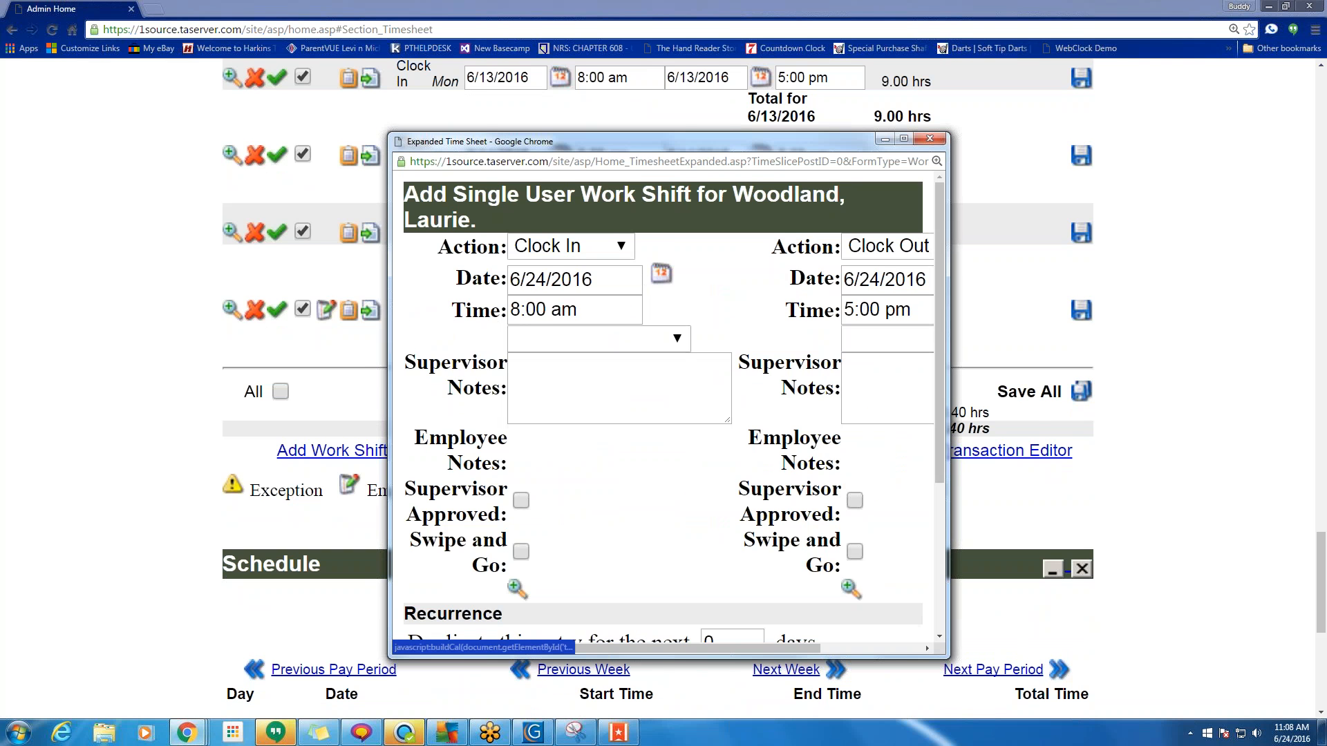
left_click_drag(948, 238, 1206, 219)
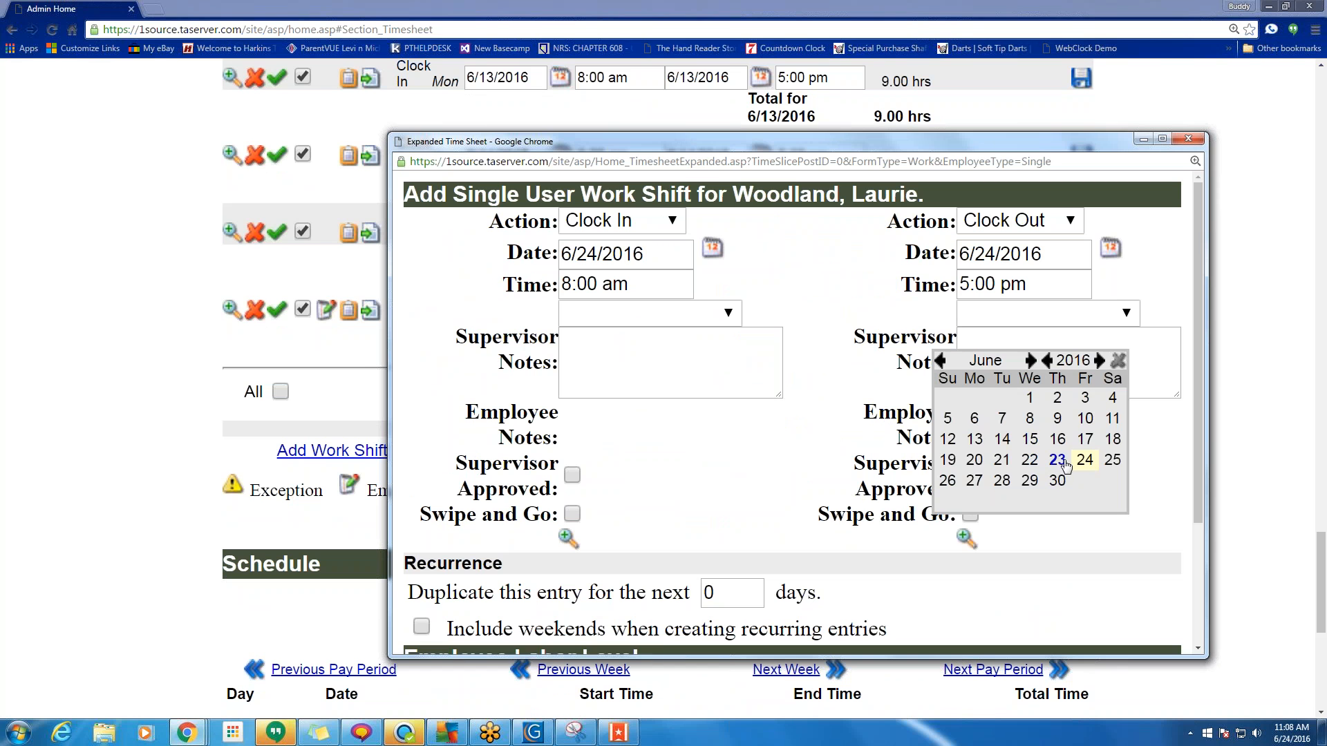
left_click(975, 459)
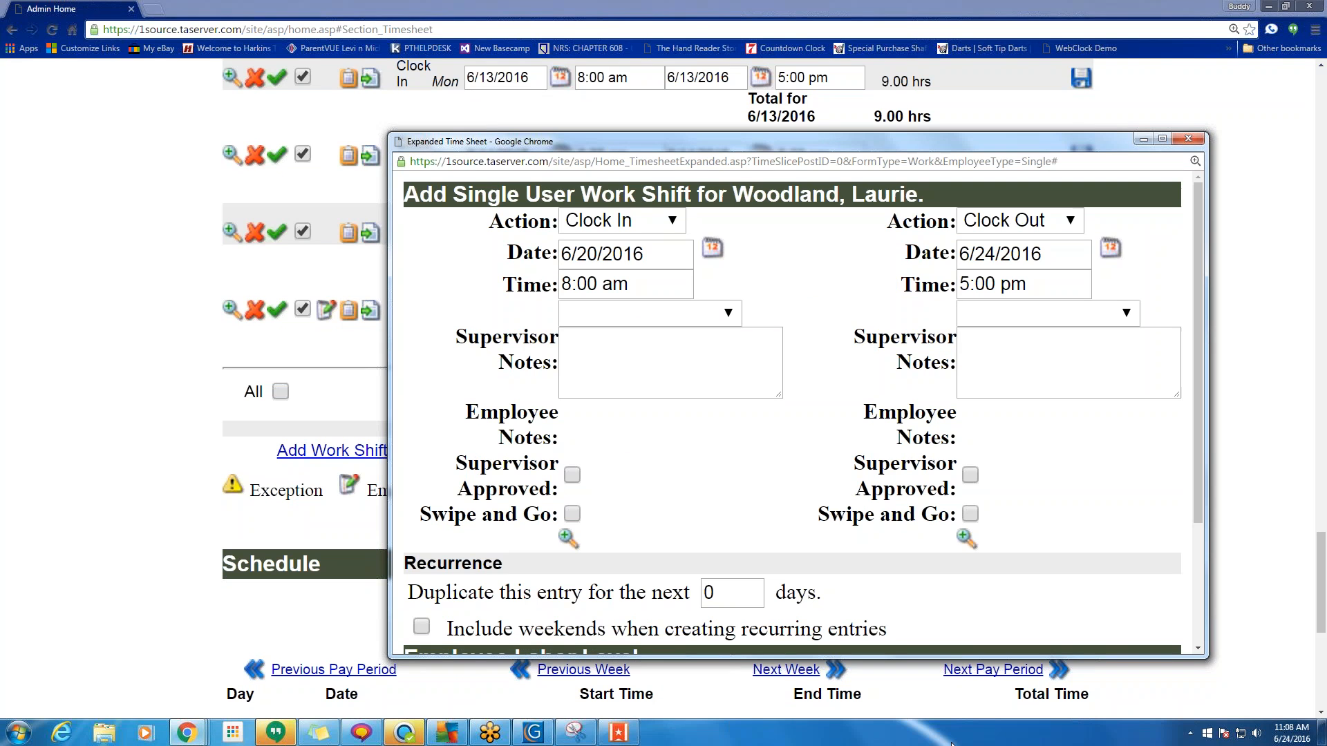
left_click_drag(1207, 502, 1250, 502)
Copy the clock-in date into the clock-out date and correct it to 6/20/2016.
triple_click(677, 256)
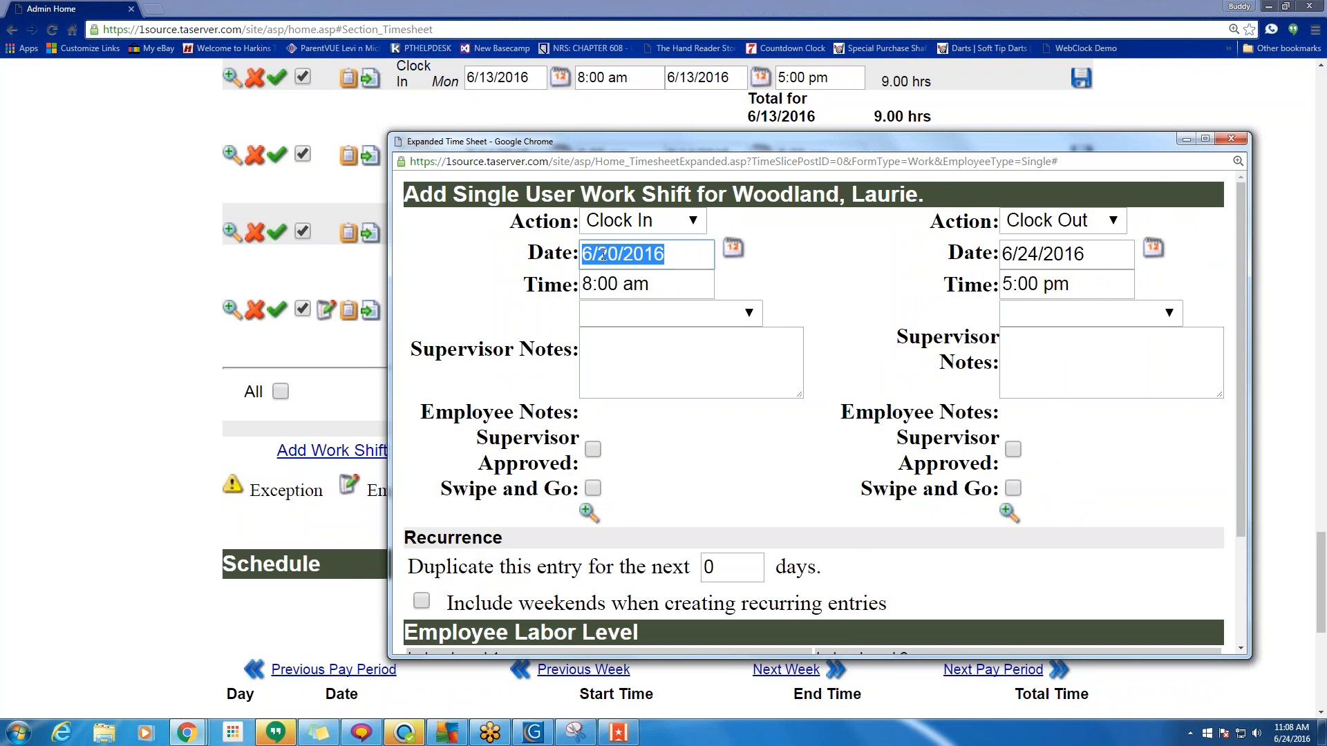
right_click(605, 251)
left_click(625, 277)
triple_click(1064, 255)
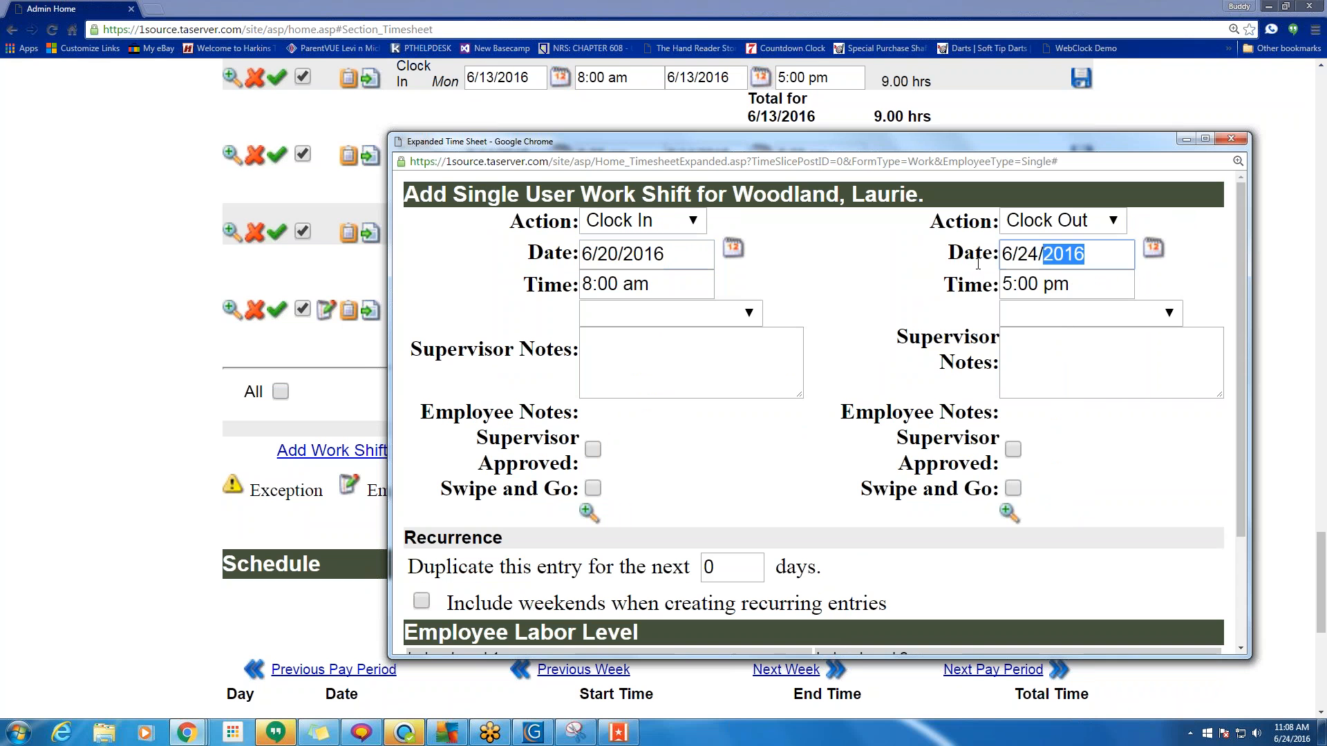
right_click(1026, 262)
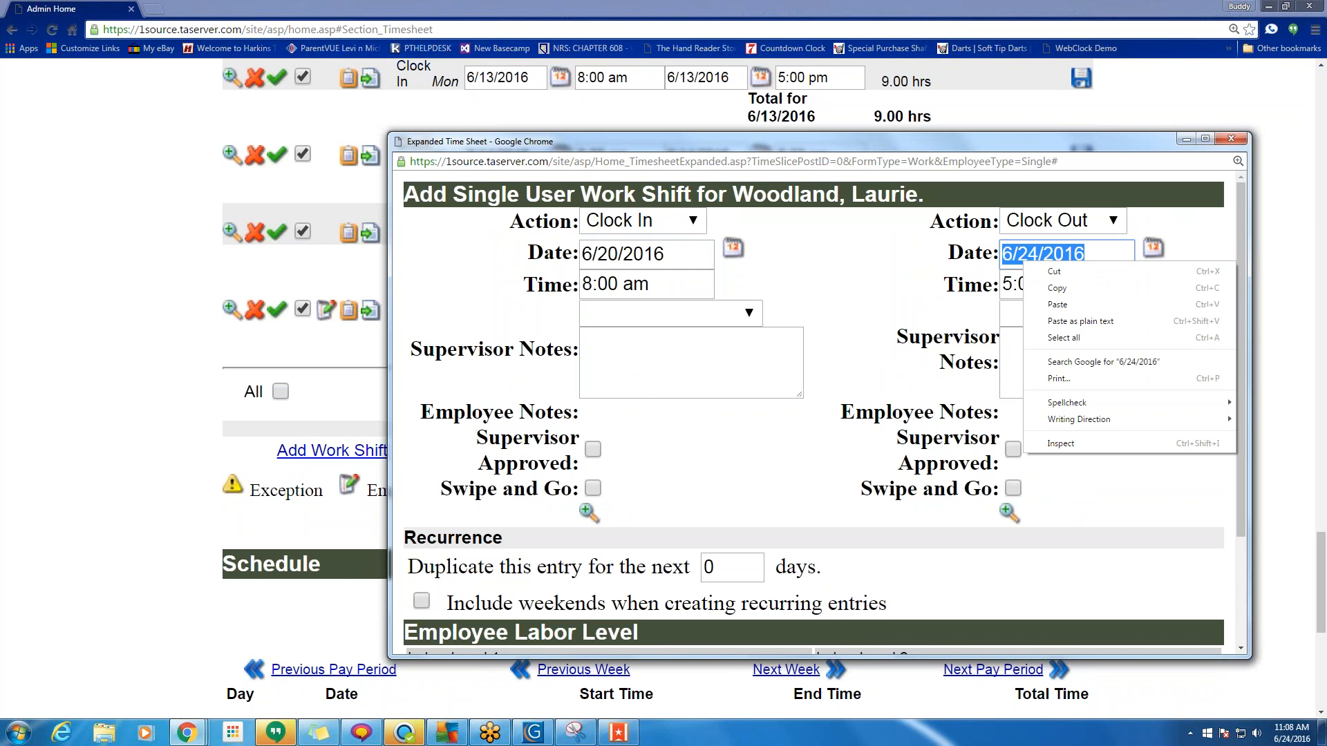
left_click(1052, 290)
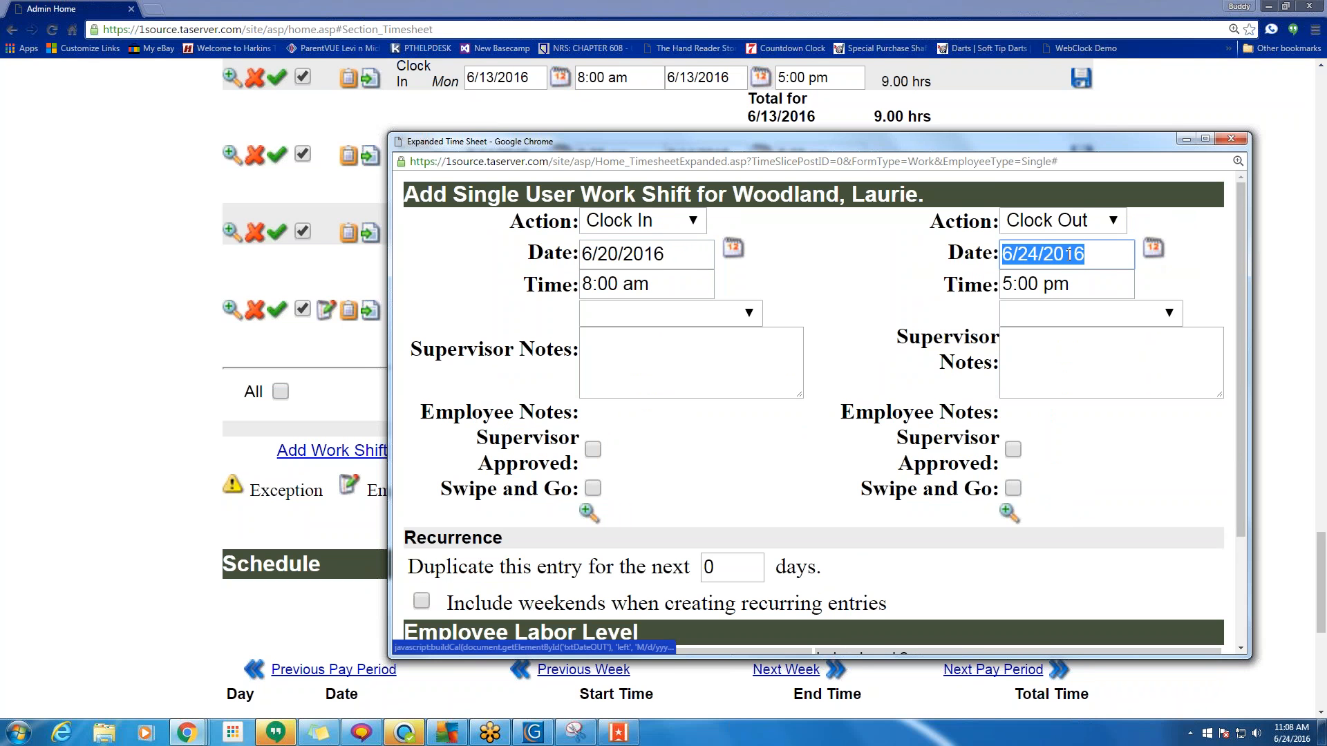
right_click(1034, 257)
left_click(1056, 305)
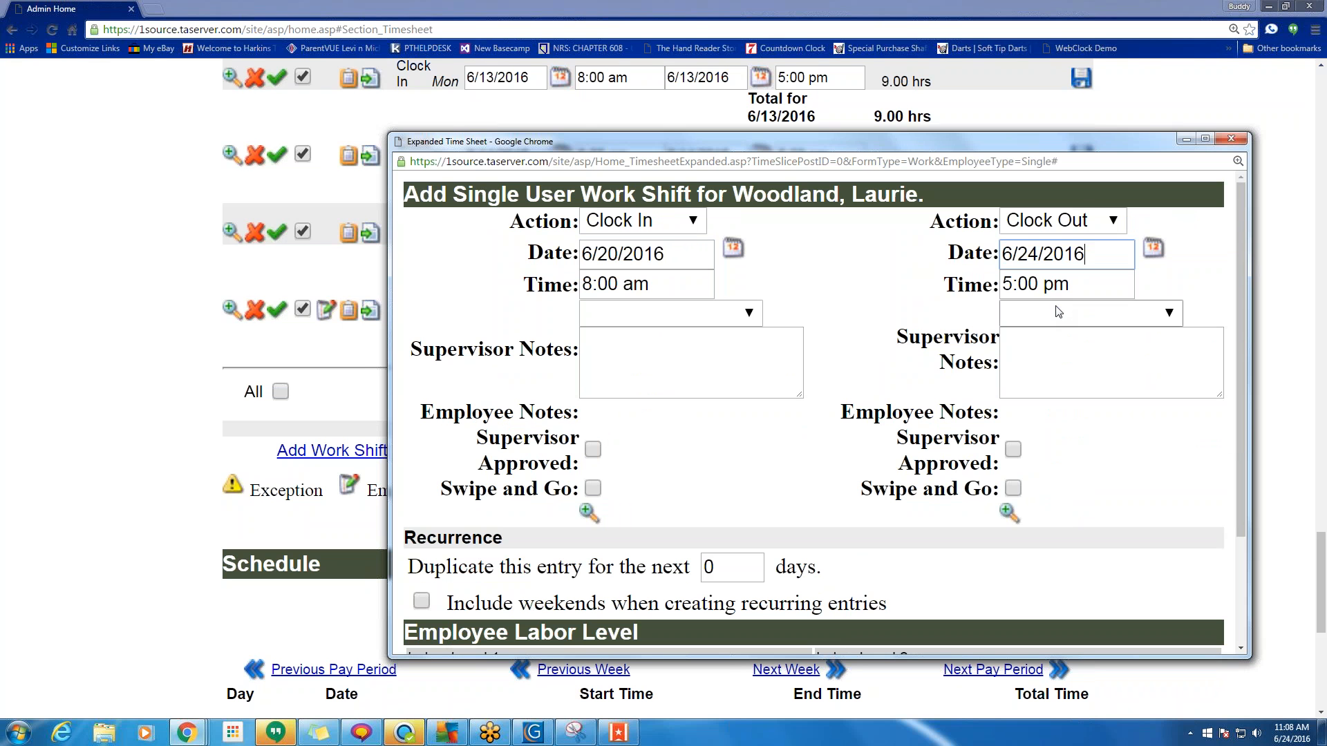
left_click_drag(1038, 254, 1028, 254)
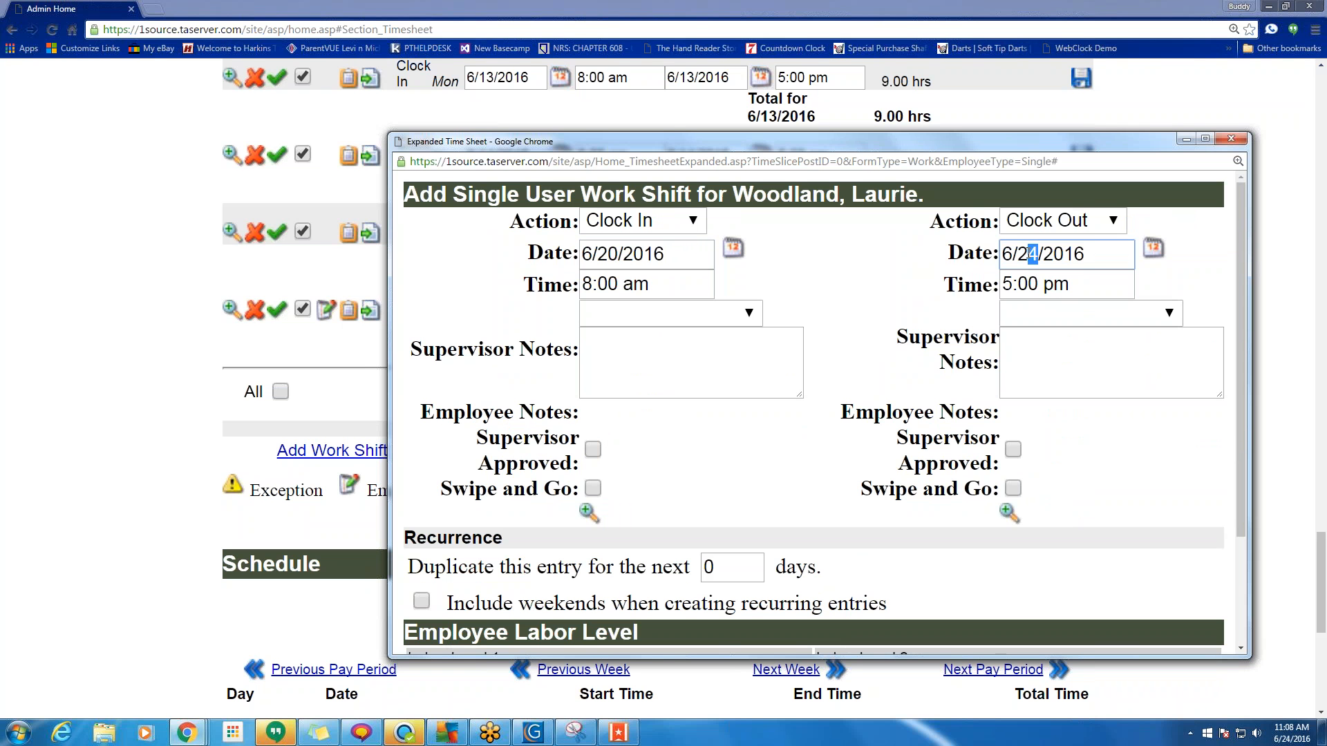
type("0")
left_click(734, 250)
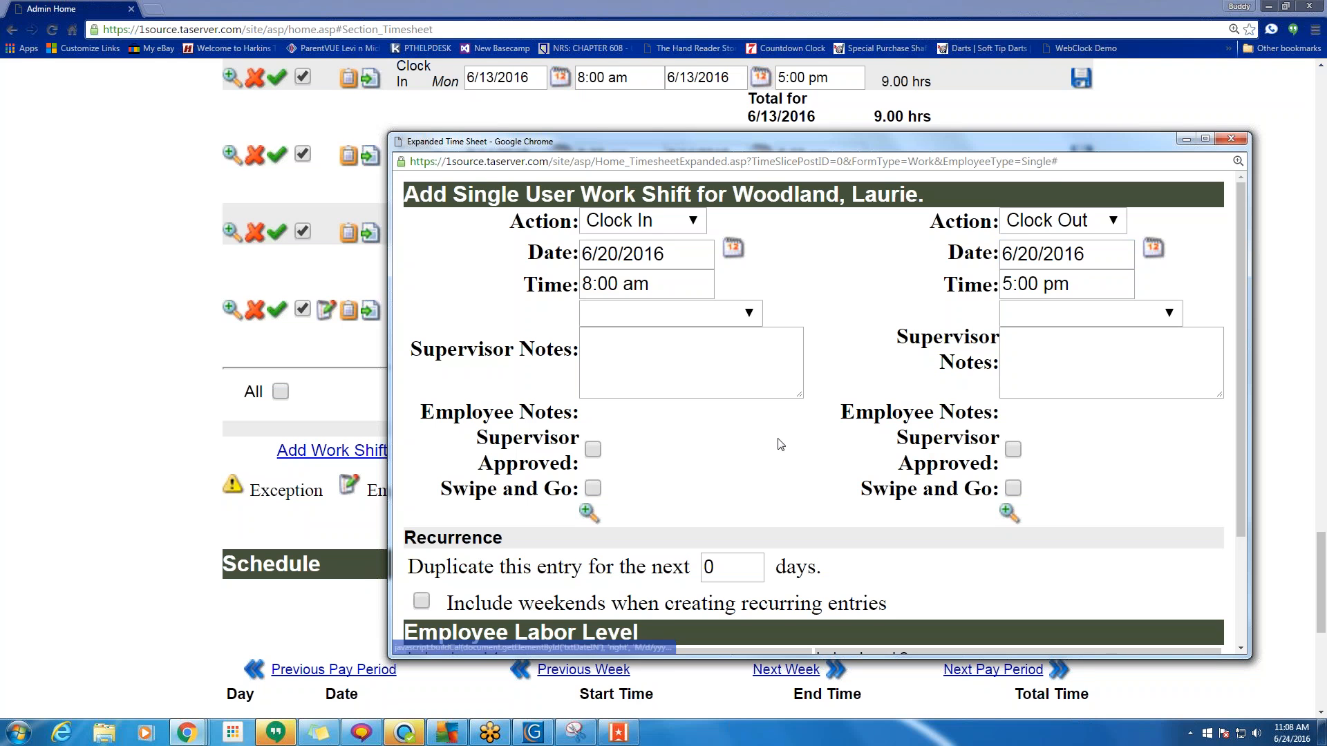
Add supervisor notes to both the clock-in and clock-out.
scroll(781, 443, "down", 2)
scroll(780, 443, "up", 2)
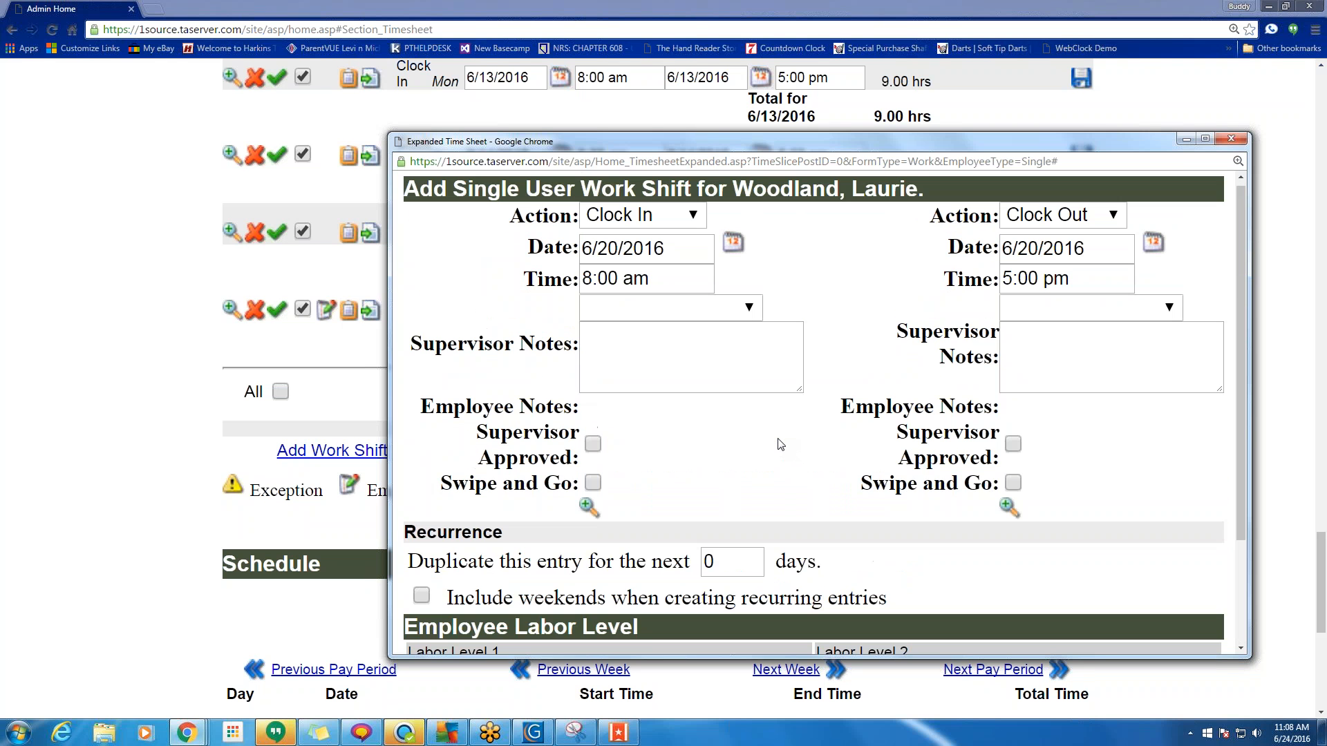
left_click(670, 364)
type("yjkffgh")
left_click(1096, 346)
type("ghkjghj")
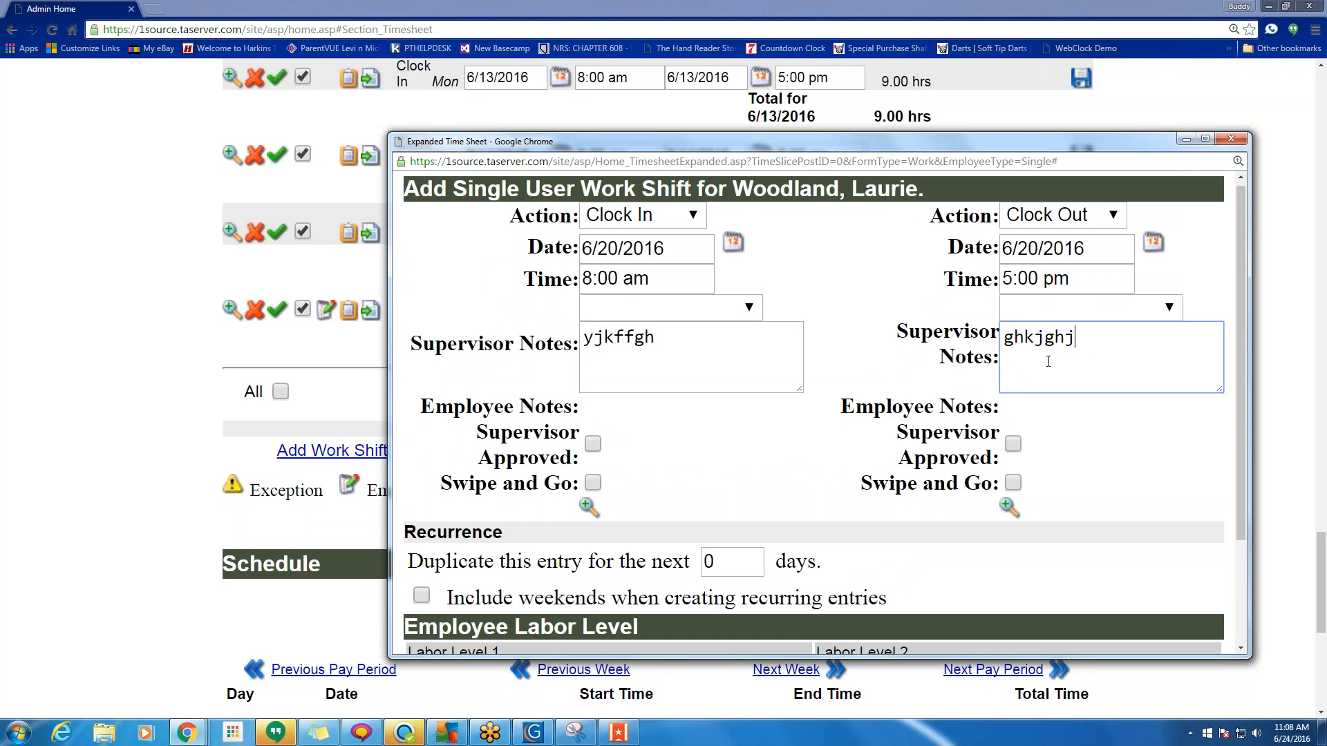
type("k")
Repeat the 8:00 am–5:00 pm shift for the next 4 days and apply it.
scroll(803, 398, "down", 2)
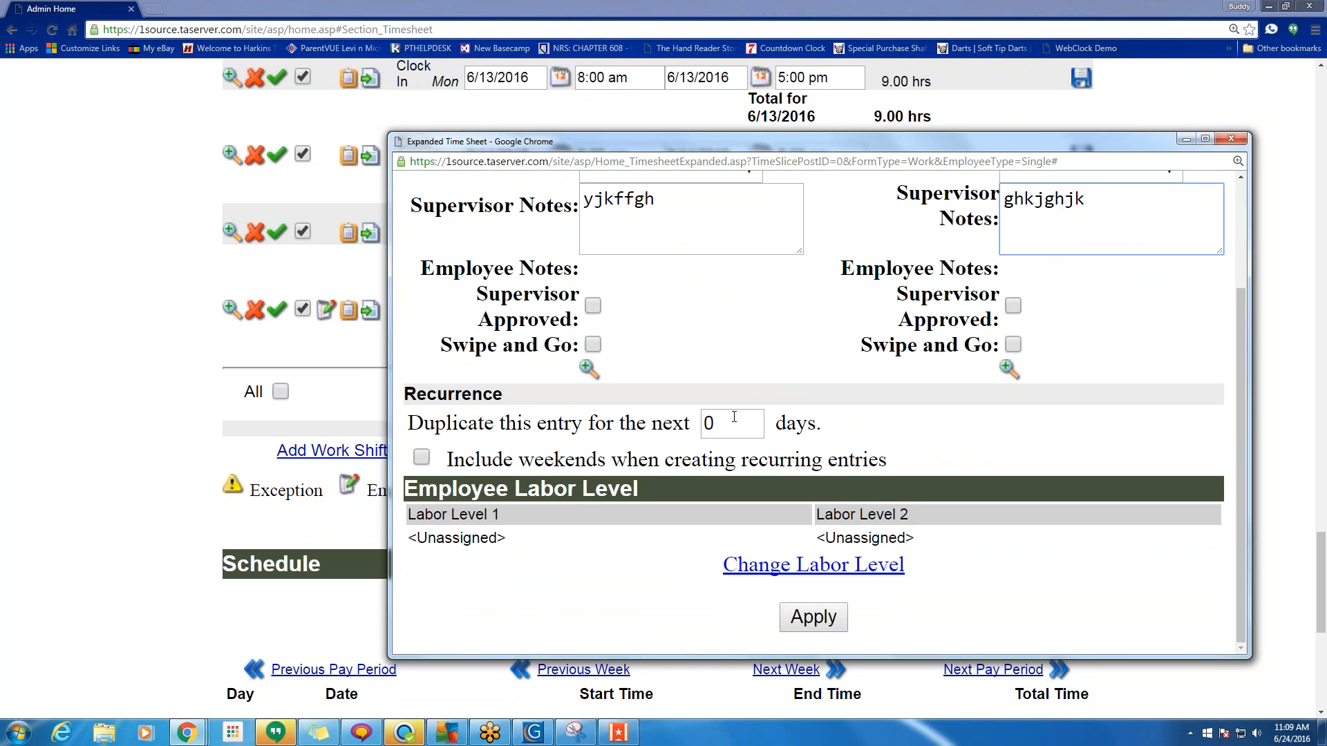
scroll(734, 416, "up", 2)
scroll(864, 391, "down", 2)
left_click(750, 430)
scroll(644, 414, "up", 2)
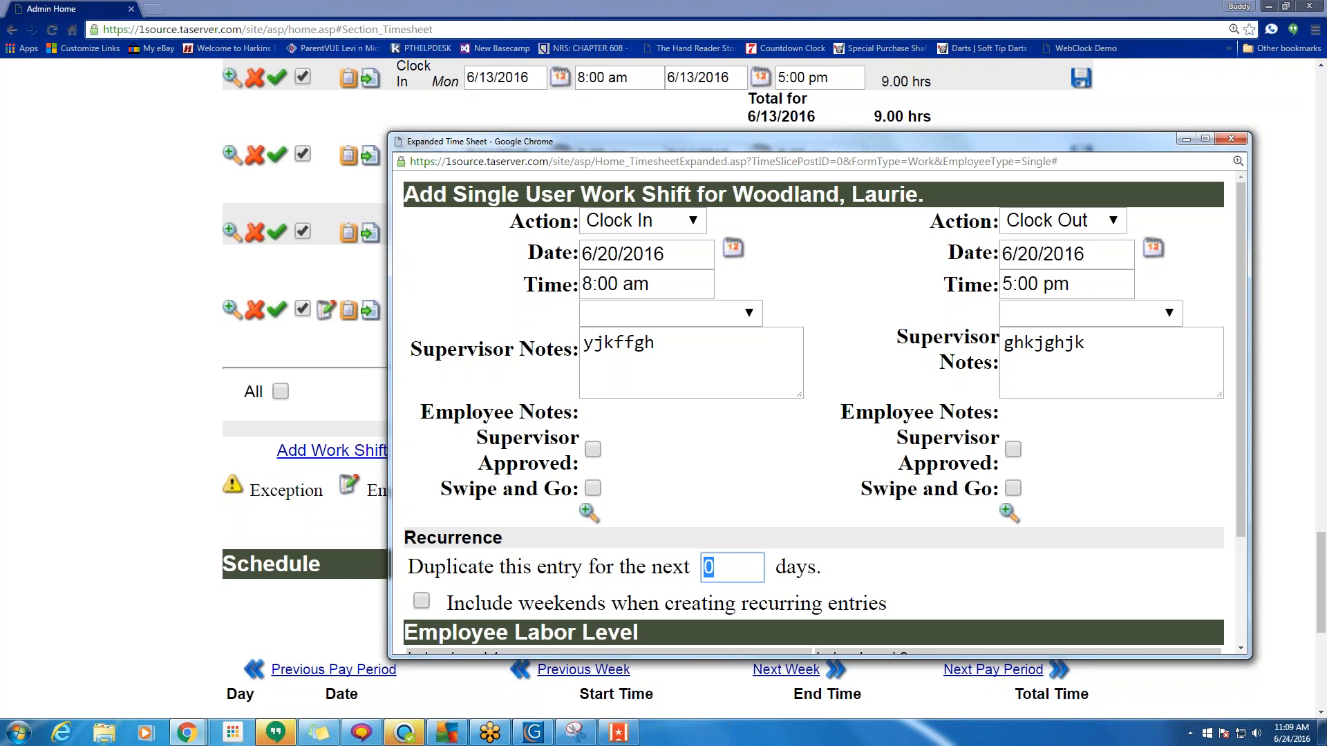
type("4")
left_click(604, 251)
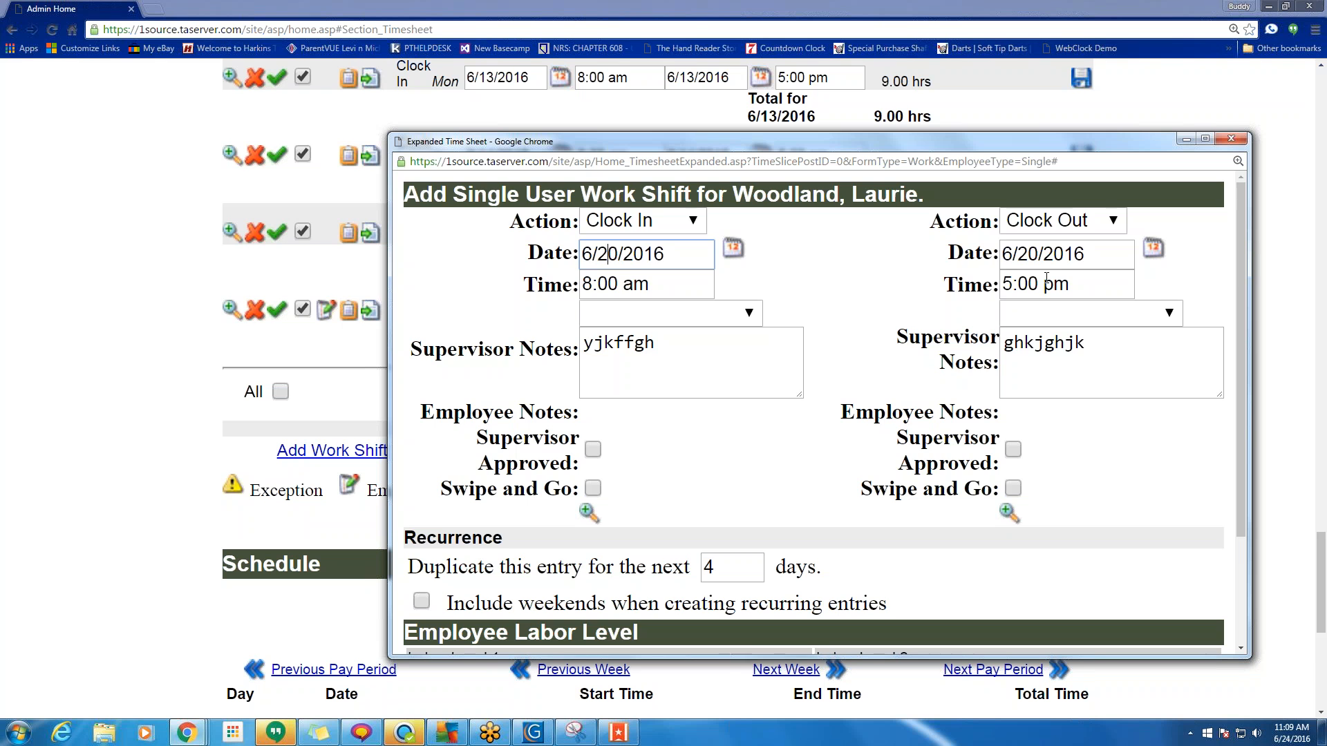
scroll(717, 417, "down", 3)
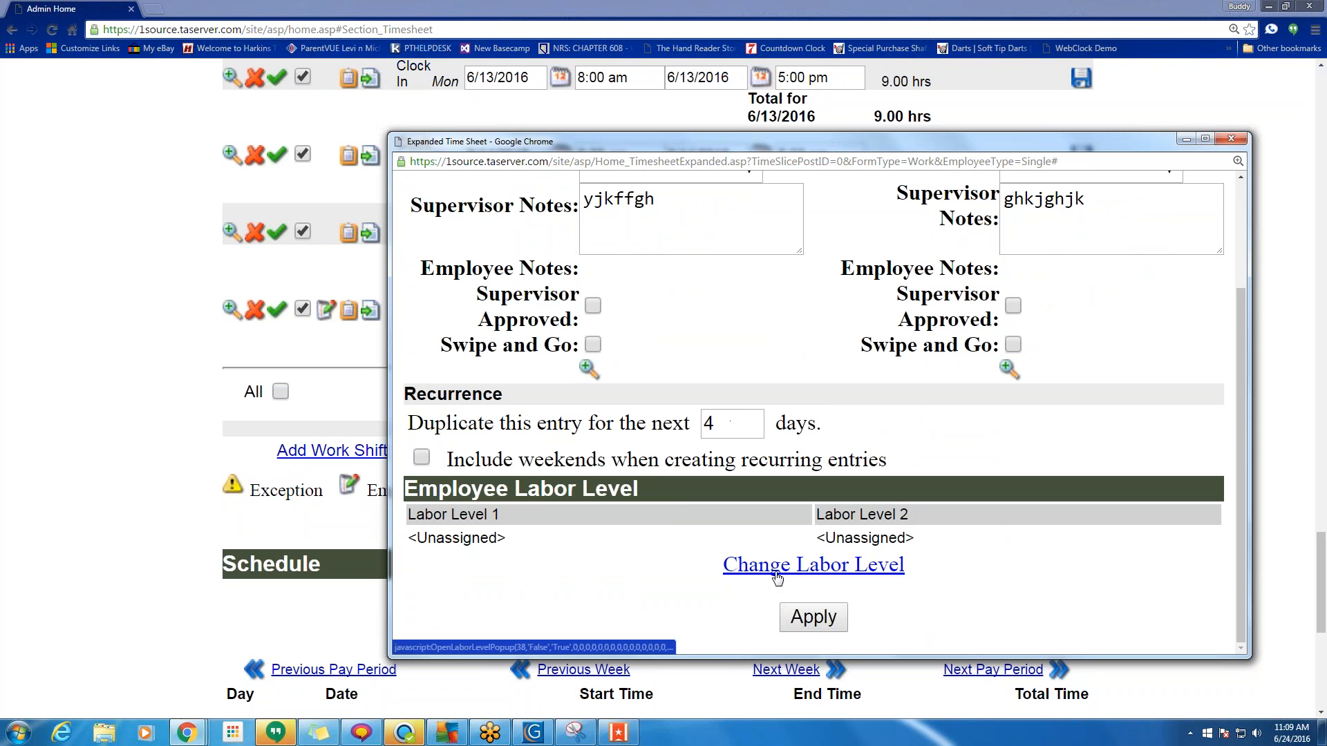
left_click(828, 623)
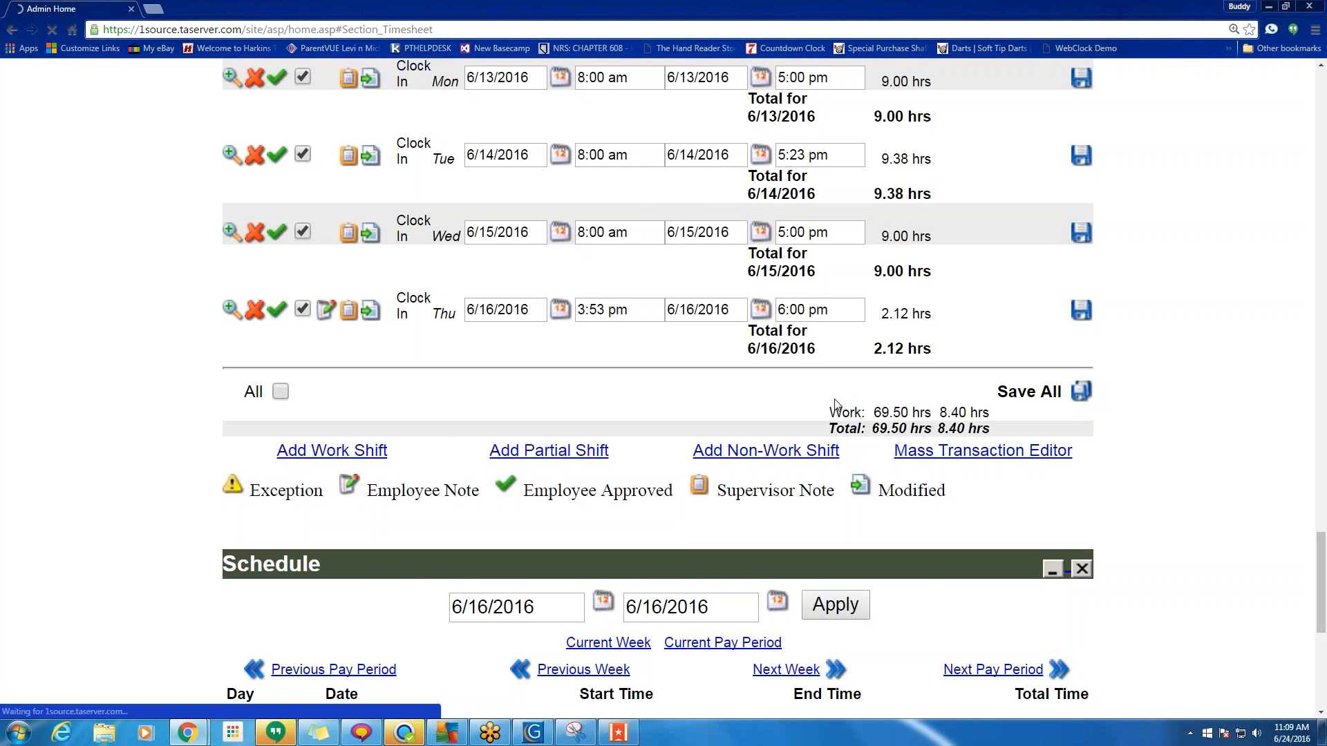
Show the current pay period time sheet, 6/19–7/2/2016.
scroll(836, 405, "down", 5)
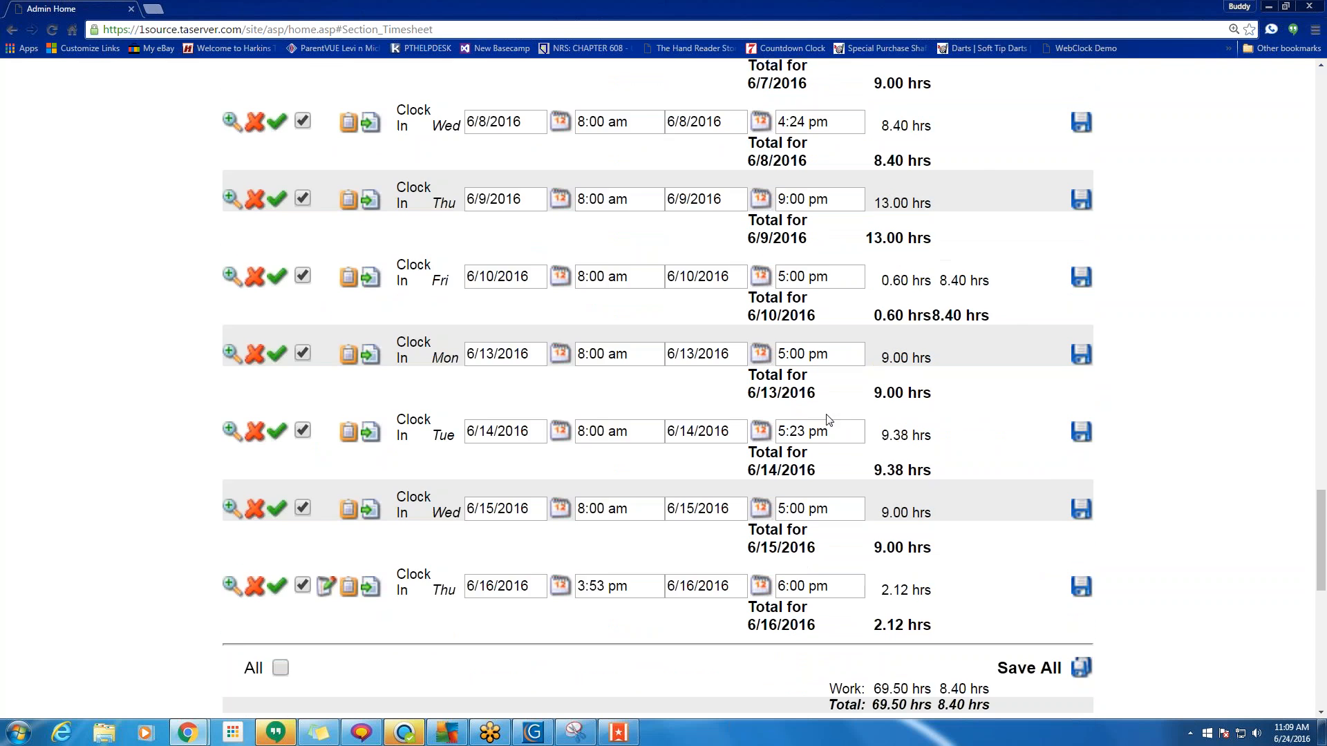
scroll(836, 398, "up", 2)
scroll(833, 391, "up", 6)
left_click(746, 289)
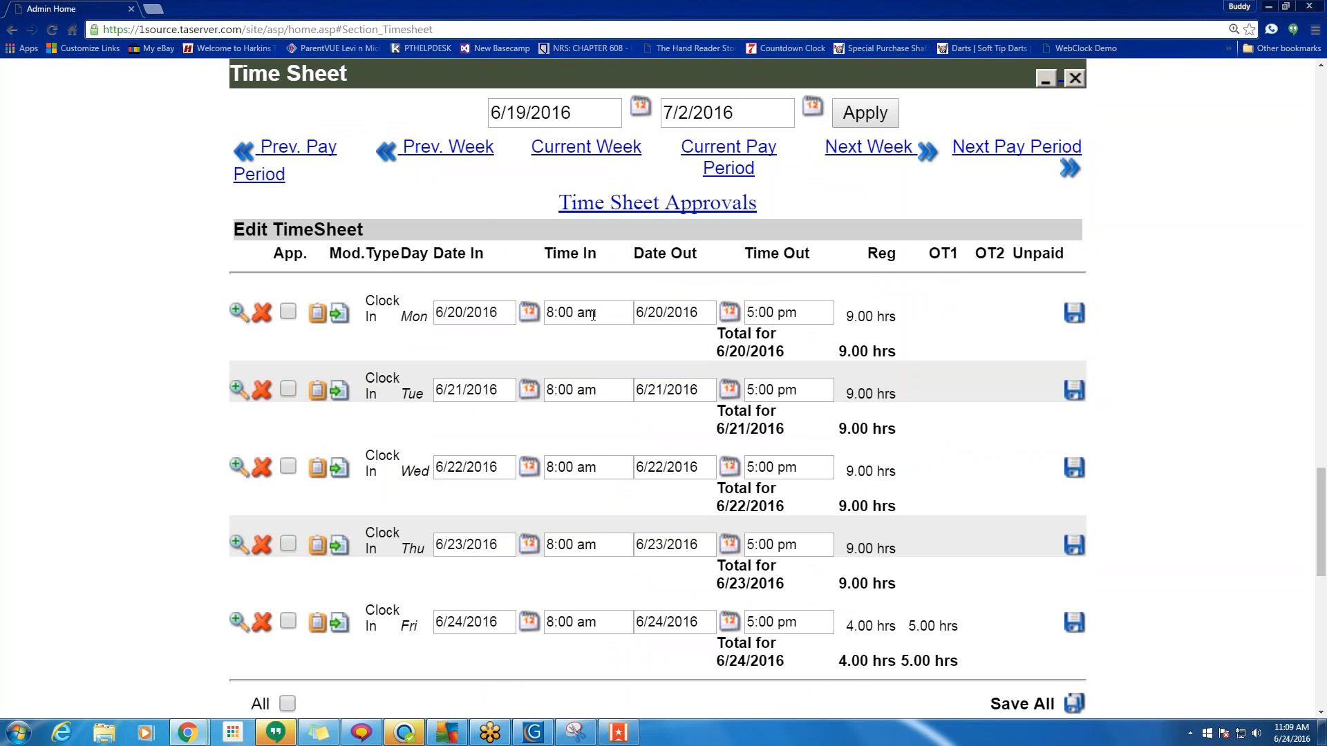
Start another work shift with clock-in and clock-out dates of 6/20/2016.
scroll(593, 315, "down", 3)
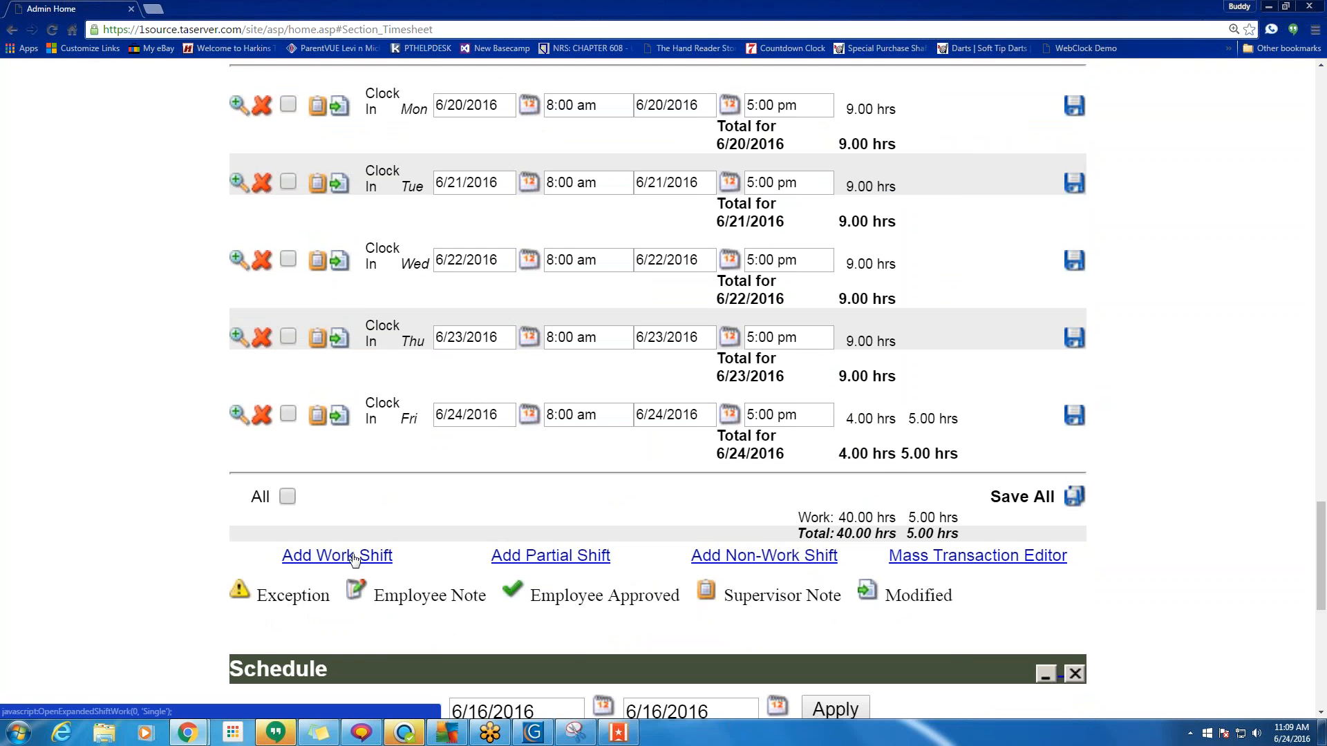
left_click(353, 557)
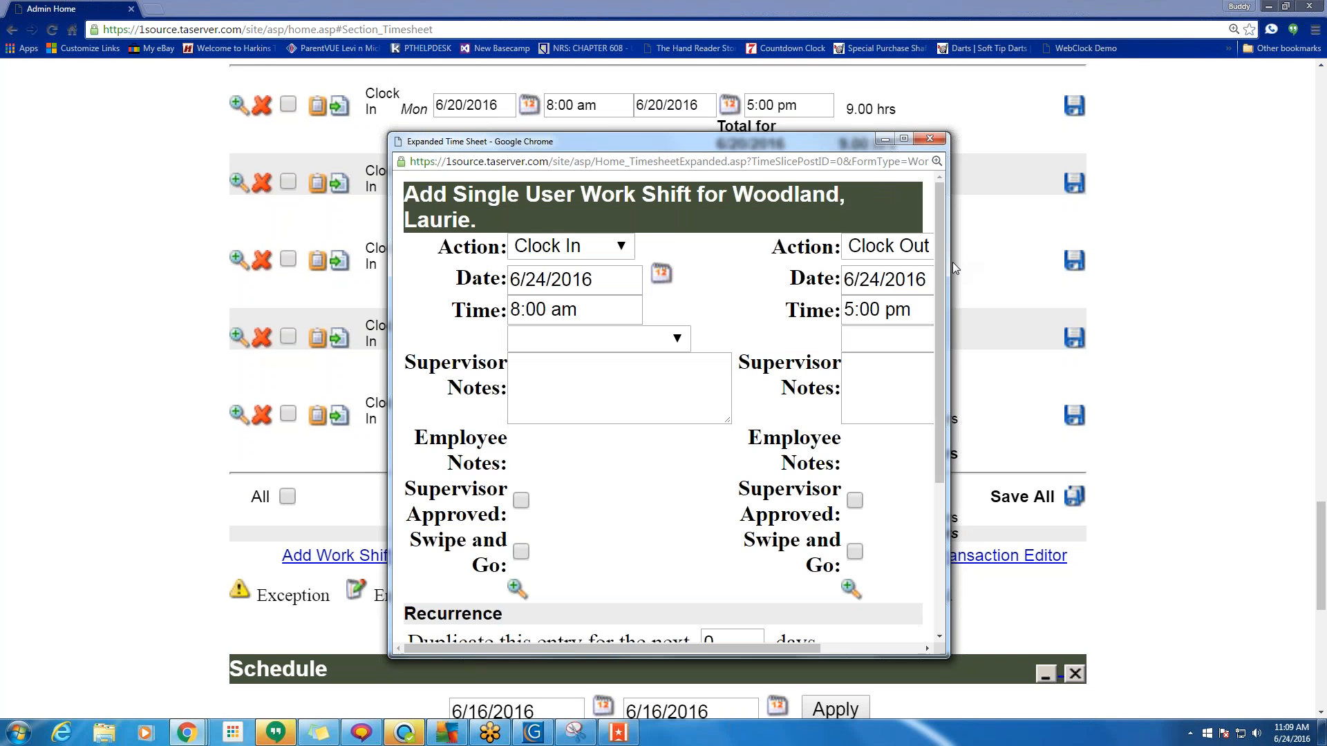
left_click_drag(952, 263, 1252, 262)
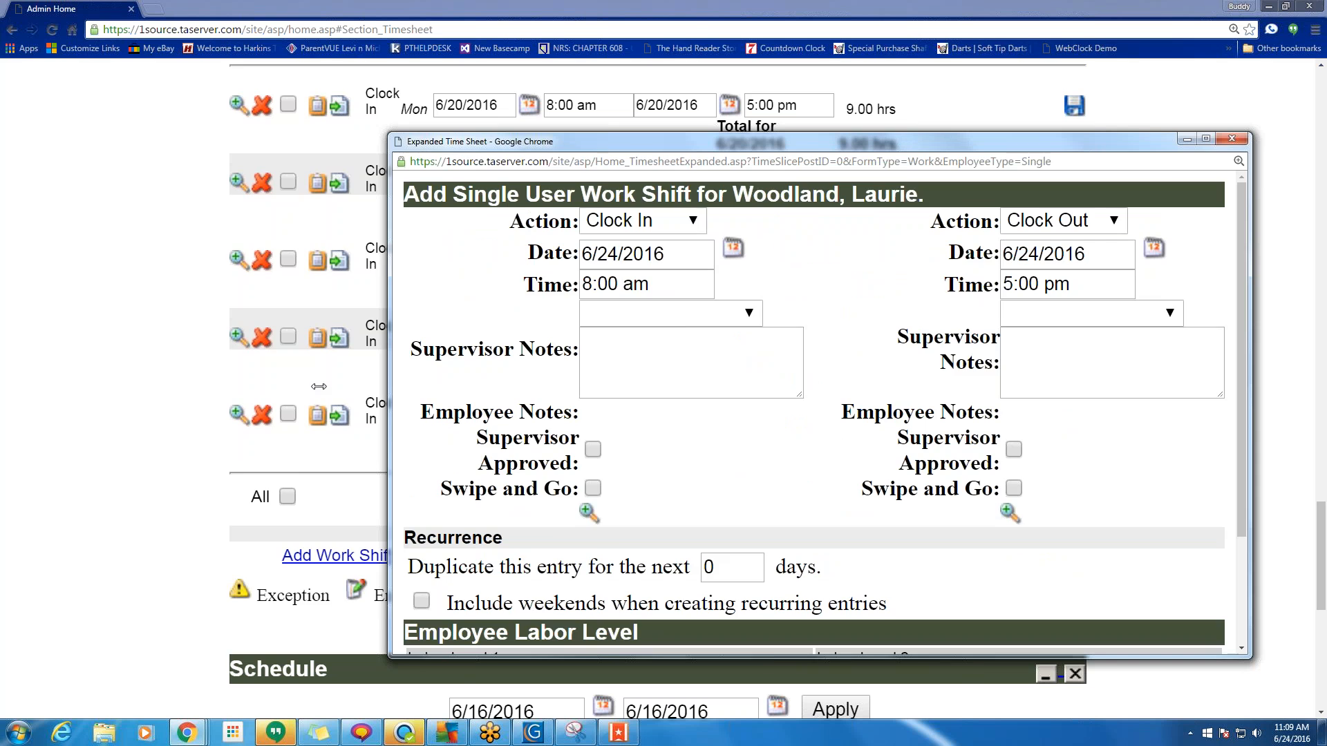
left_click_drag(319, 386, 100, 385)
left_click(530, 251)
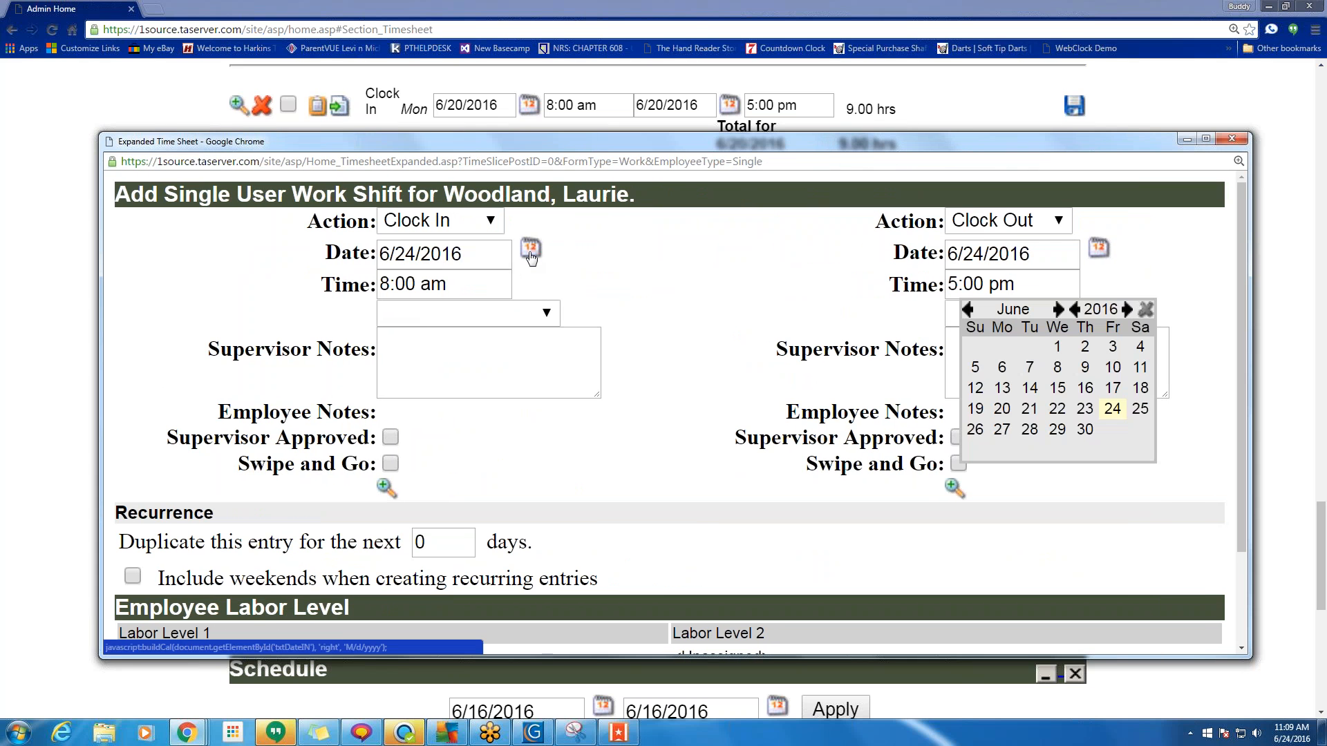
left_click(1002, 408)
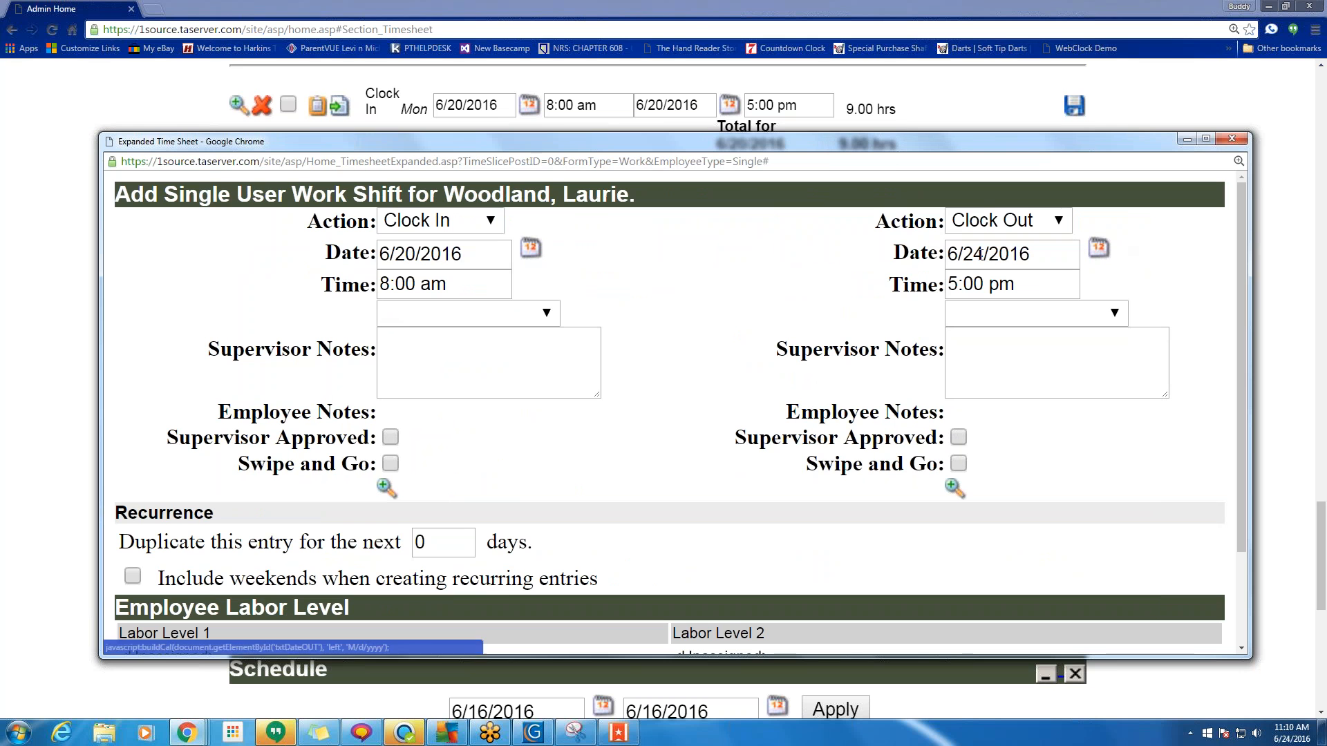
left_click_drag(984, 254, 974, 253)
type("0")
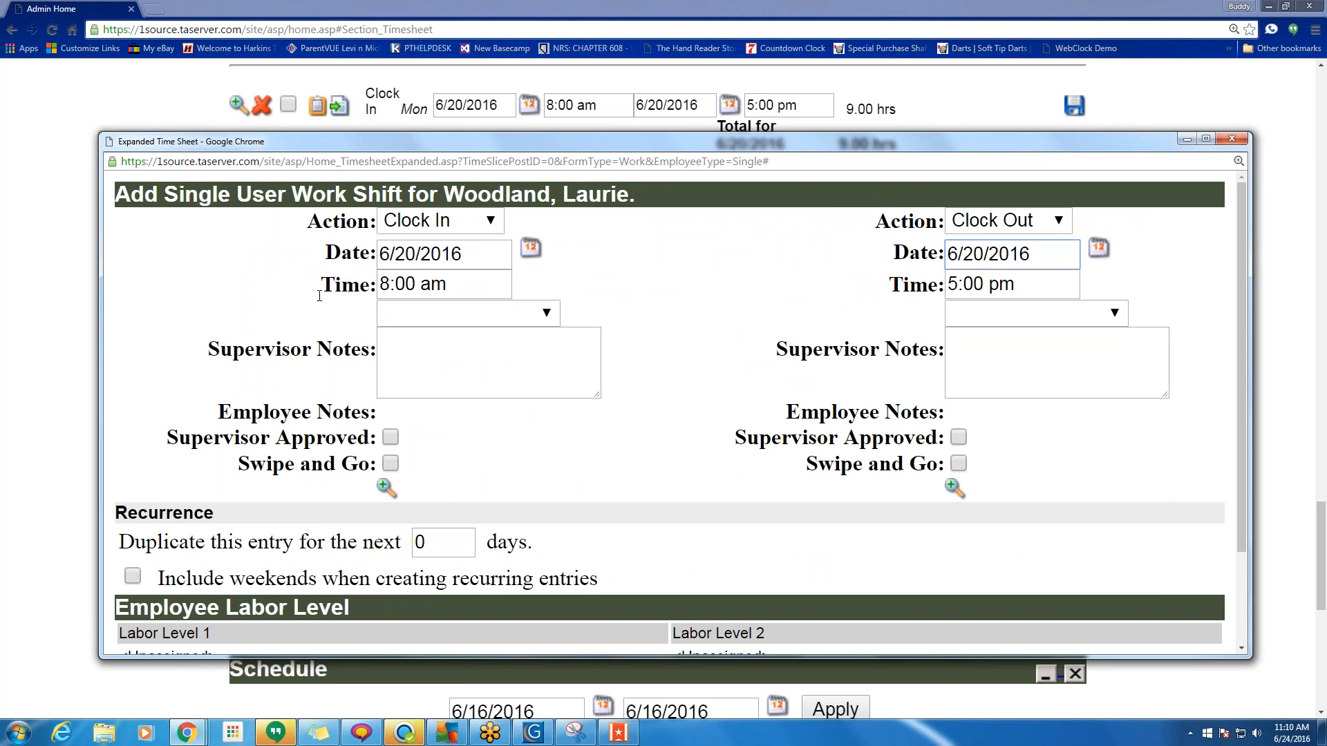
Set the shift to 11:00 am–12:00 pm and add supervisor notes to both punches.
left_click(471, 280)
type("11a")
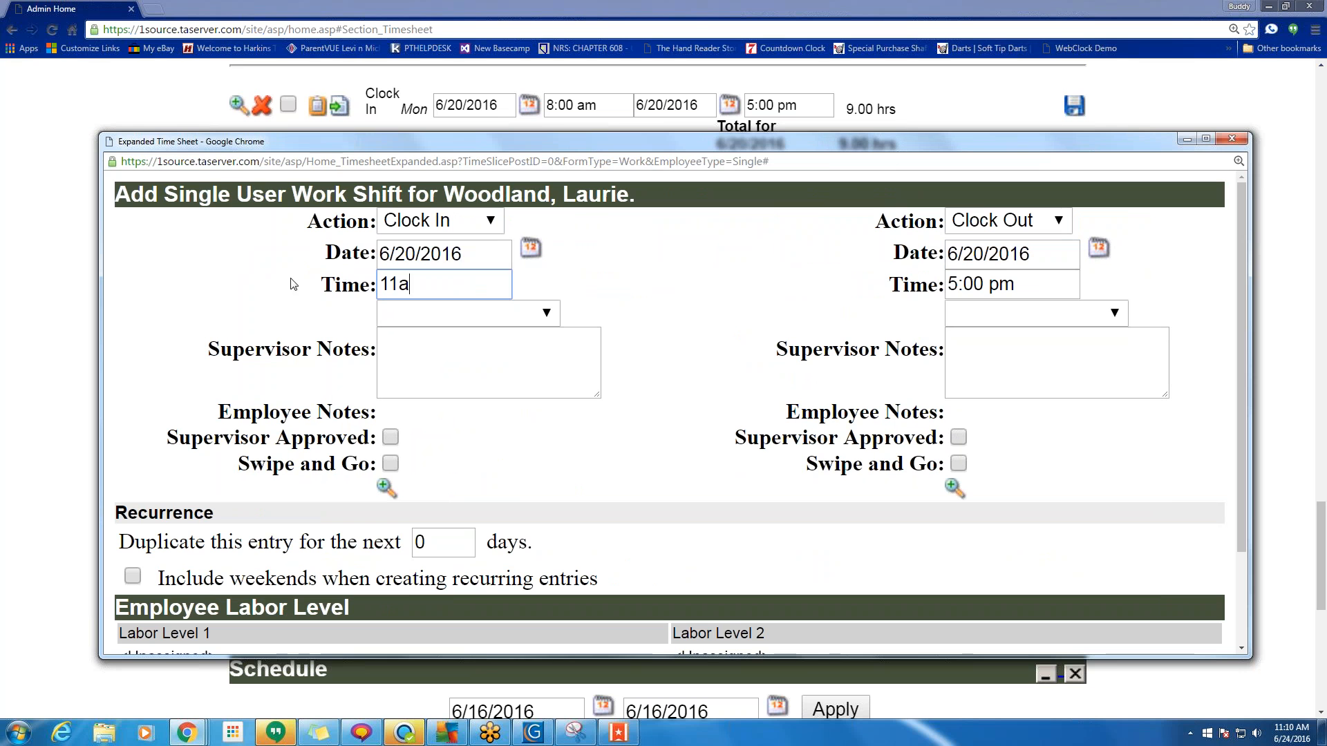
left_click(1022, 284)
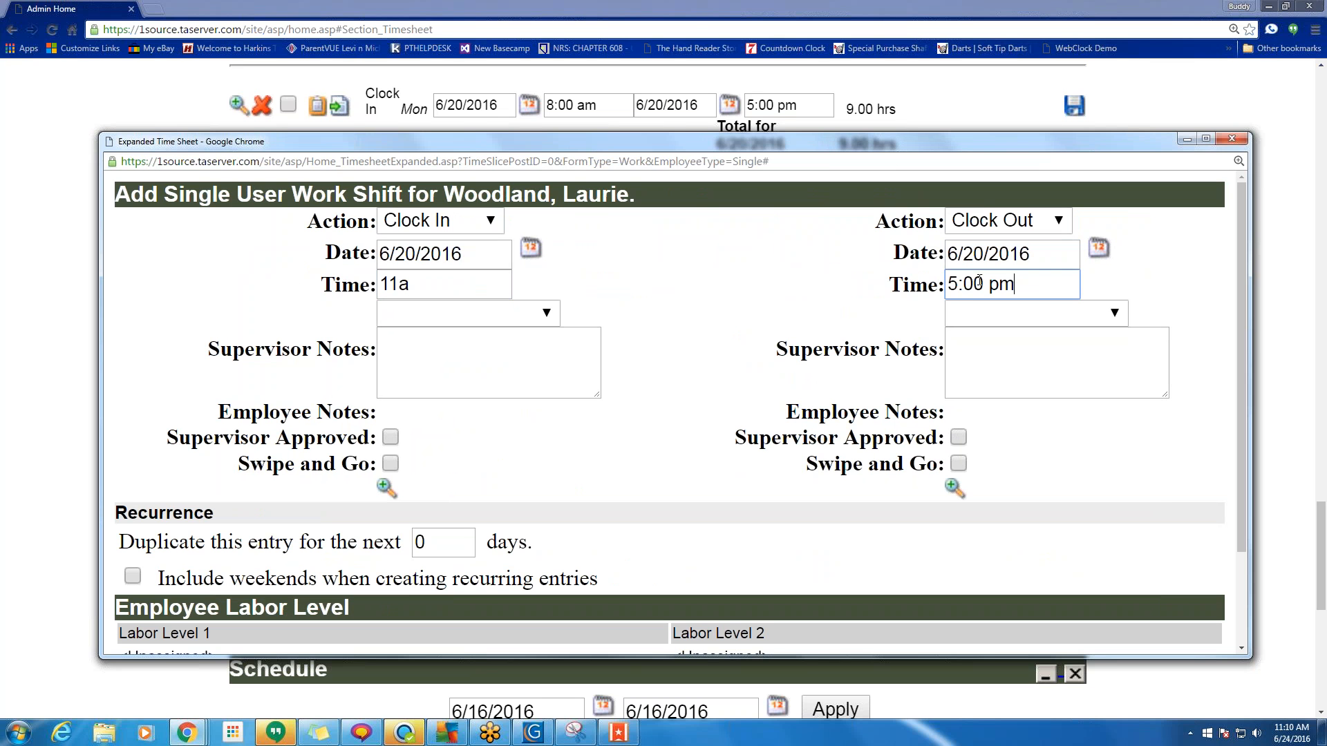
type("12p")
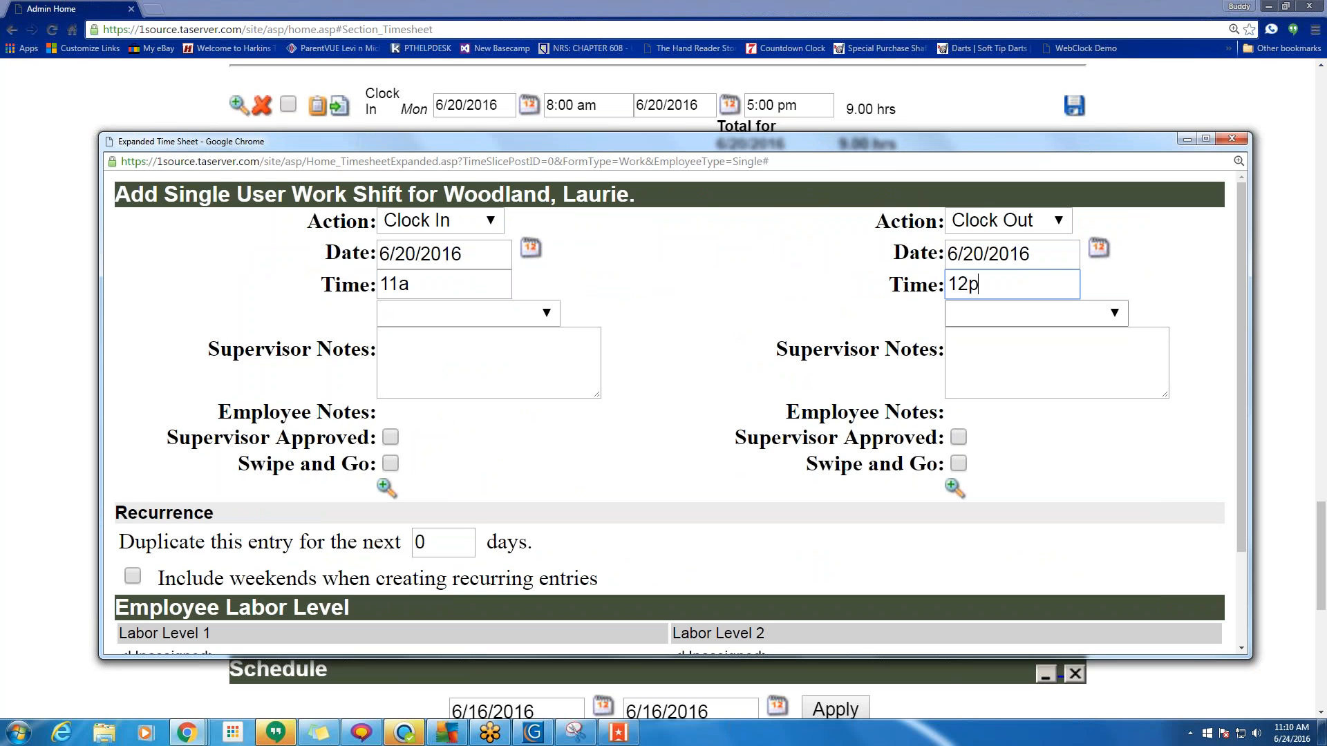
left_click(483, 380)
type("ghnm")
left_click(1083, 379)
type("dghbj")
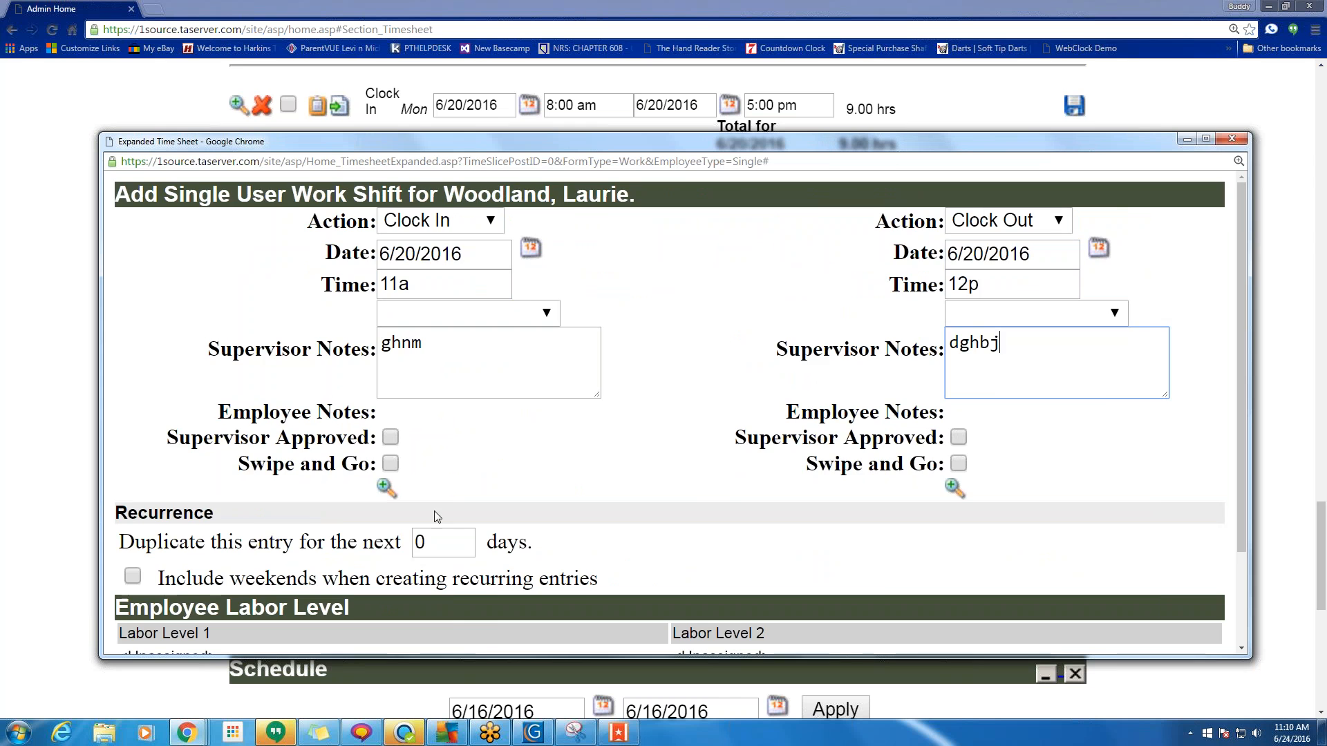
Mark the punches Missed Punch In and Missed Punch Out, repeat for 4 days, and apply.
scroll(498, 482, "down", 1)
left_click(557, 250)
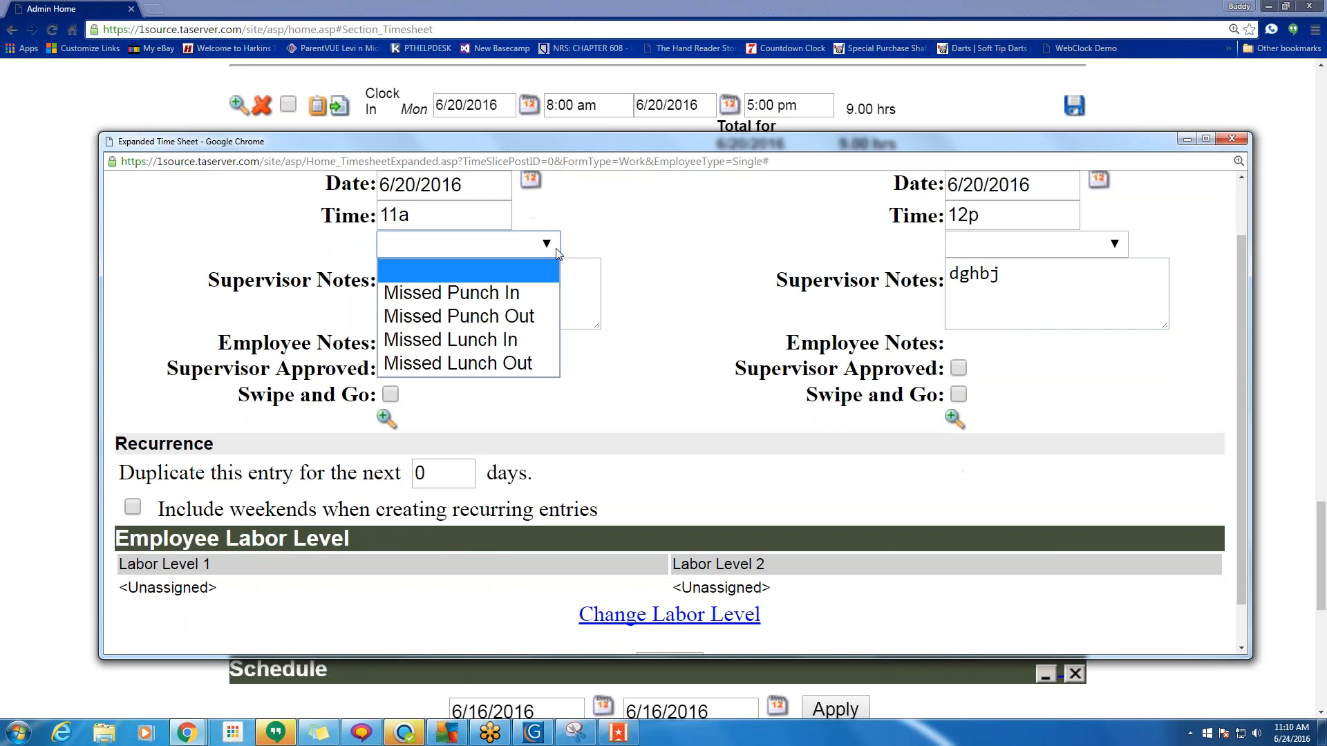
left_click(501, 293)
left_click(968, 248)
left_click(975, 316)
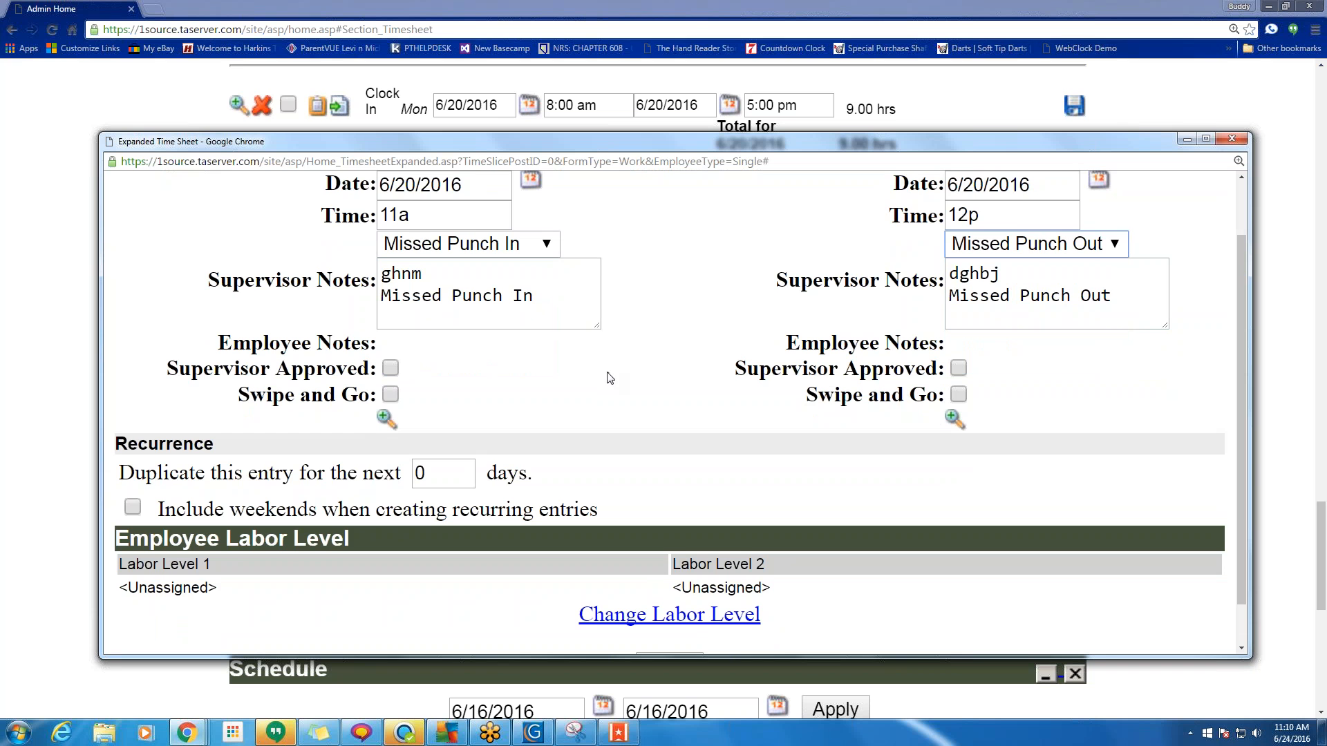
scroll(609, 378, "down", 2)
left_click_drag(435, 424, 393, 423)
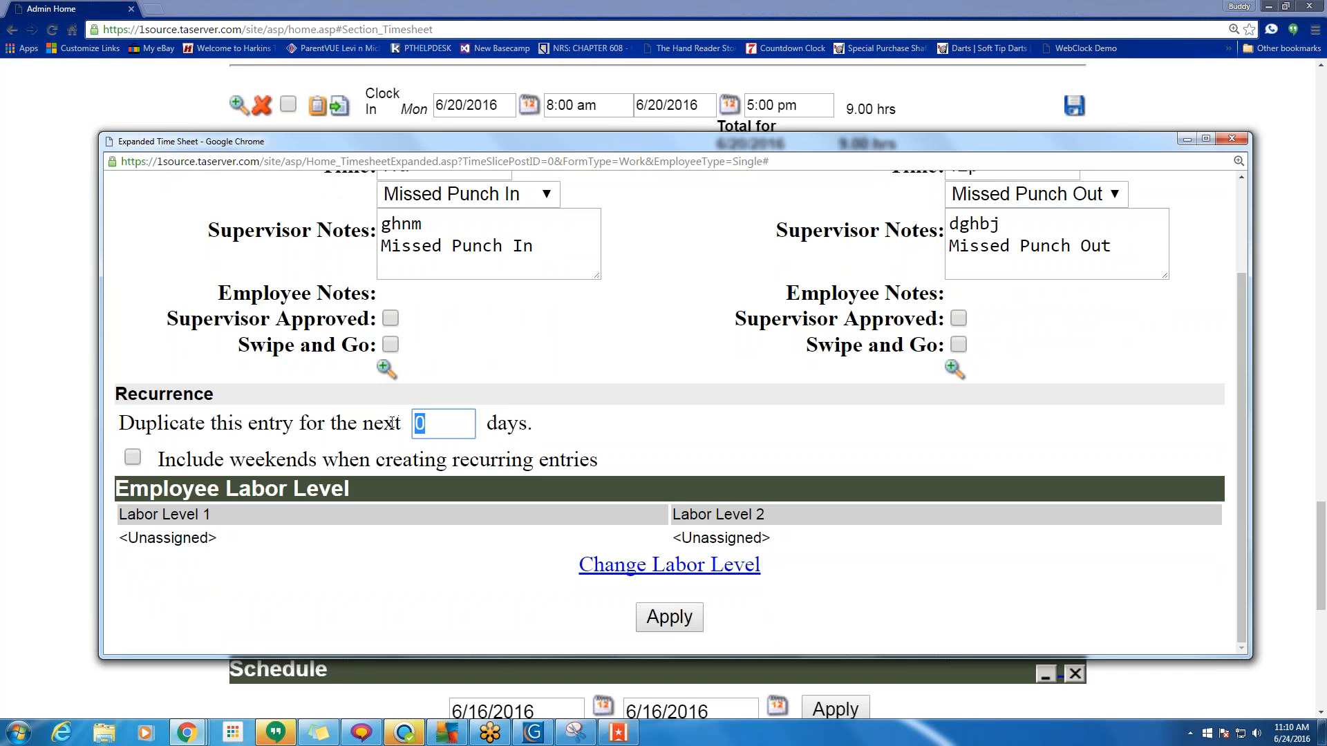
type("4")
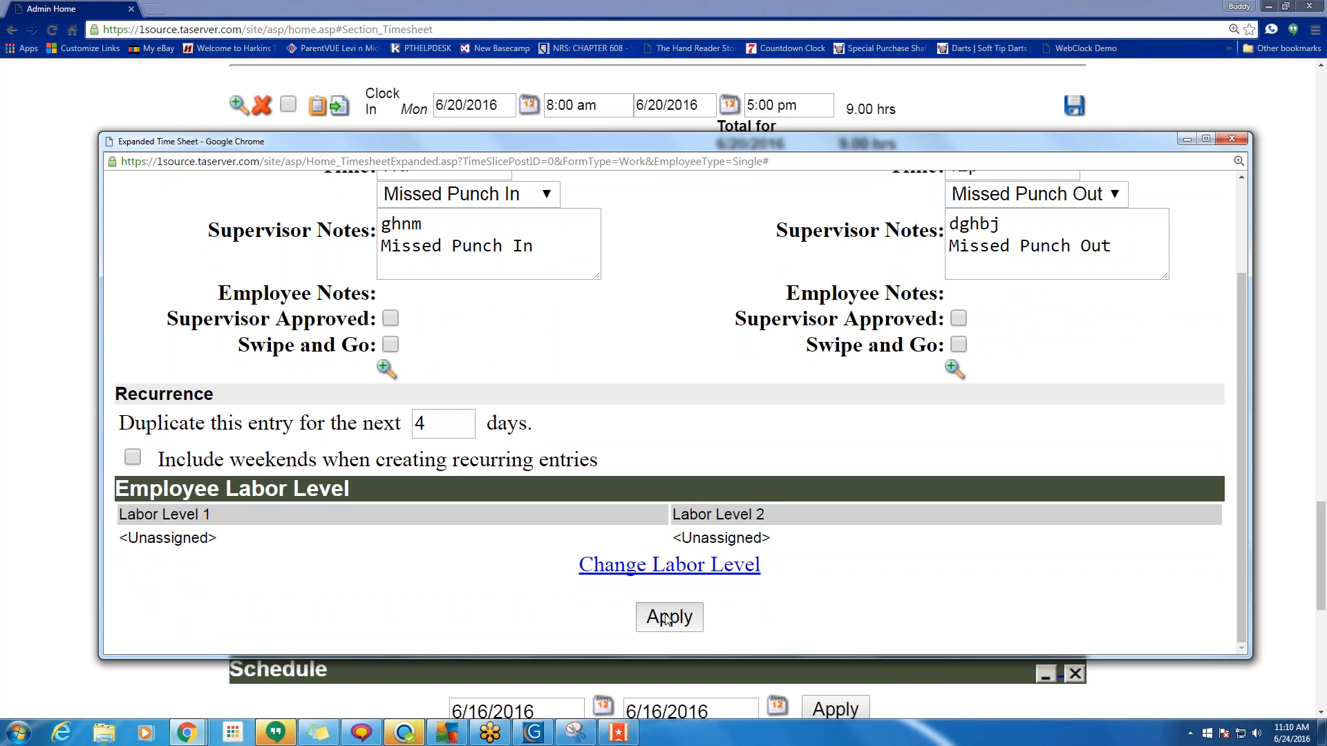
left_click(668, 617)
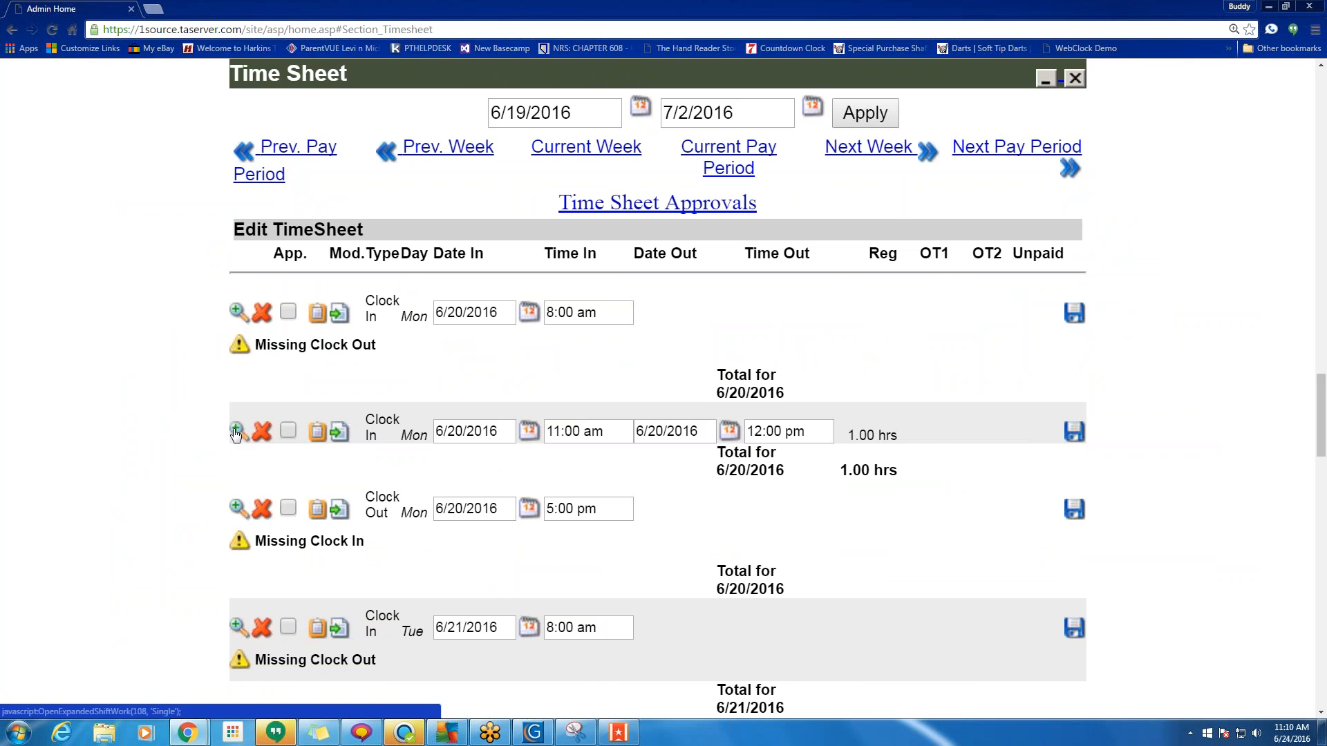
Make Monday 6/20's 11:00 am–12:00 pm punches a Start Lunch/End Lunch break.
left_click(235, 432)
left_click(605, 221)
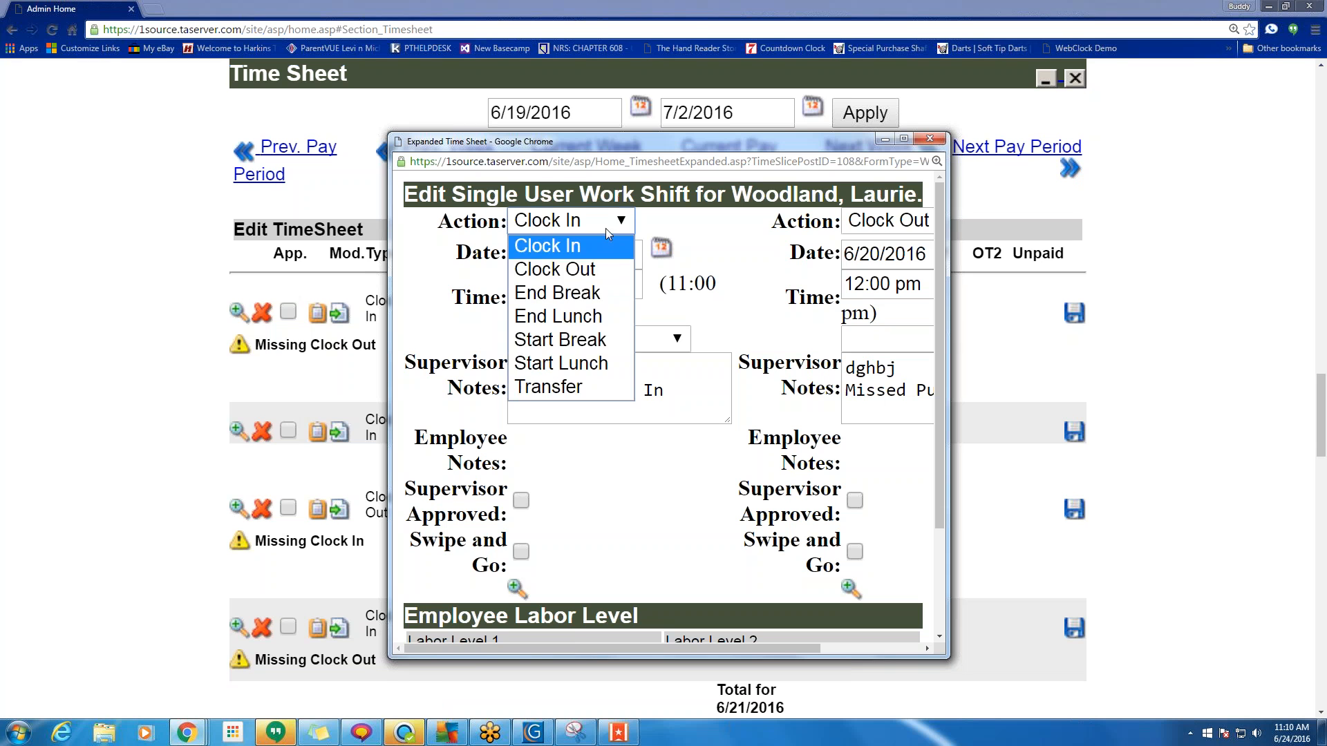
left_click(590, 362)
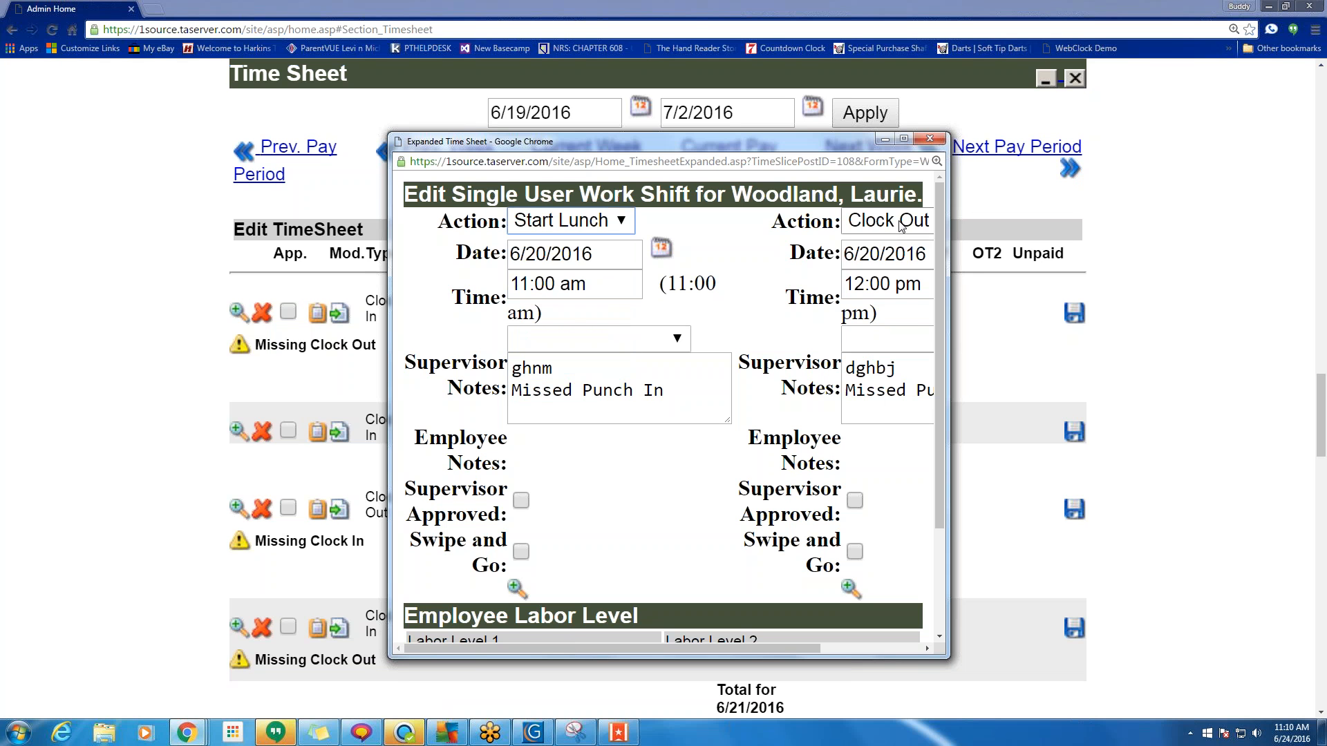
left_click(900, 226)
left_click(879, 315)
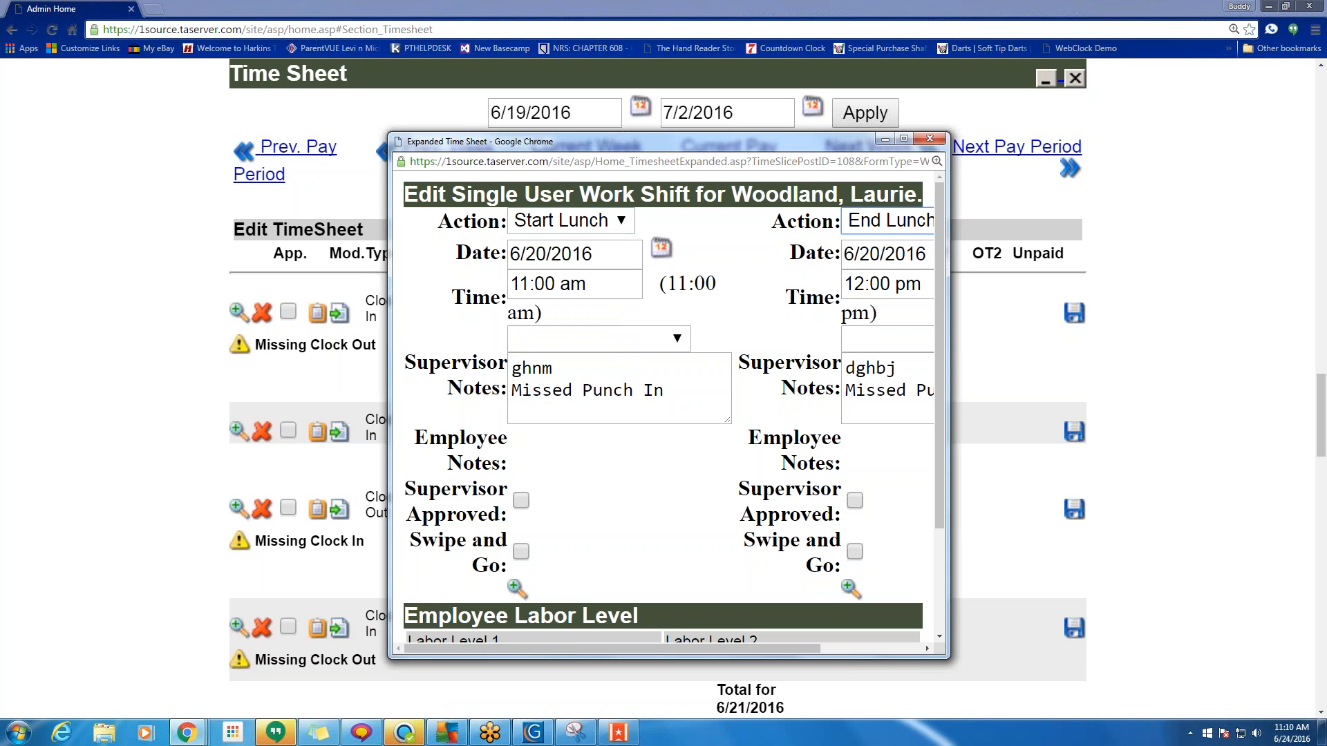
scroll(880, 314, "down", 2)
left_click(662, 605)
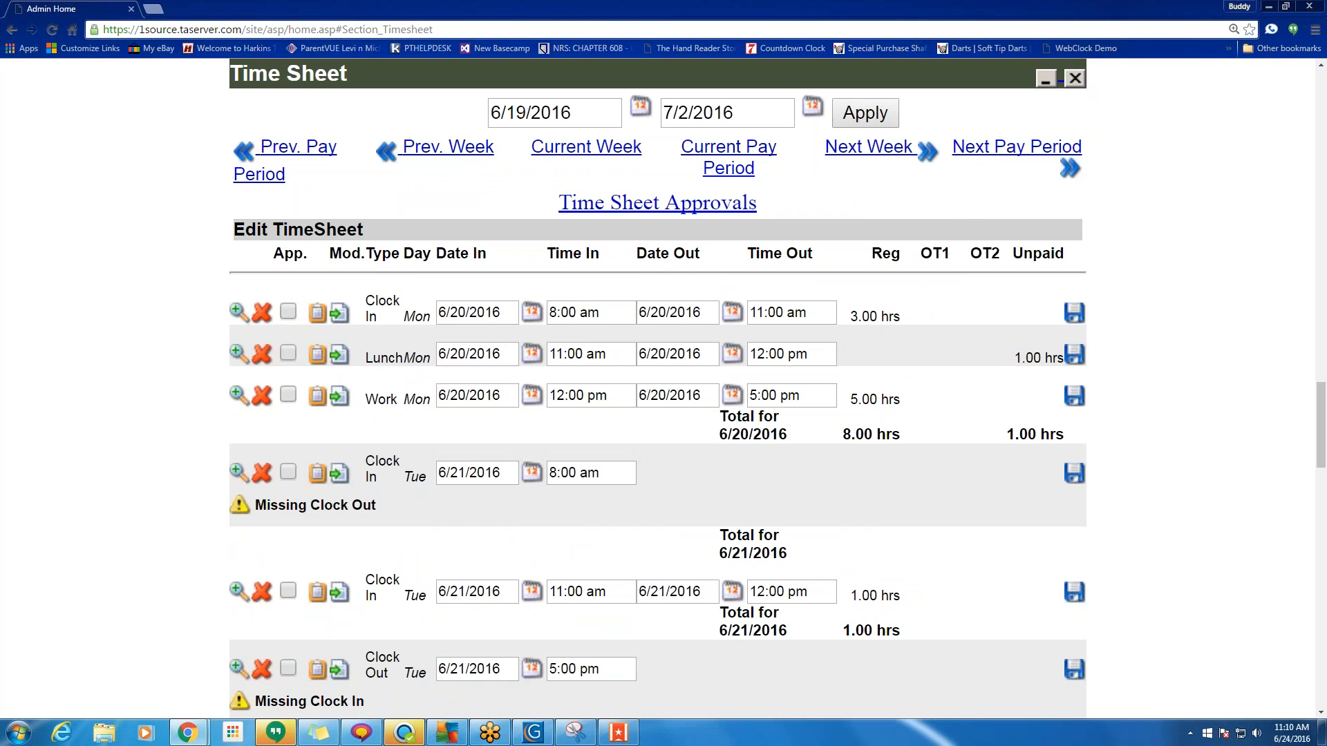
Make Tuesday 6/21's 11:00 am–12:00 pm punches a Start Lunch/End Lunch break.
left_click(239, 591)
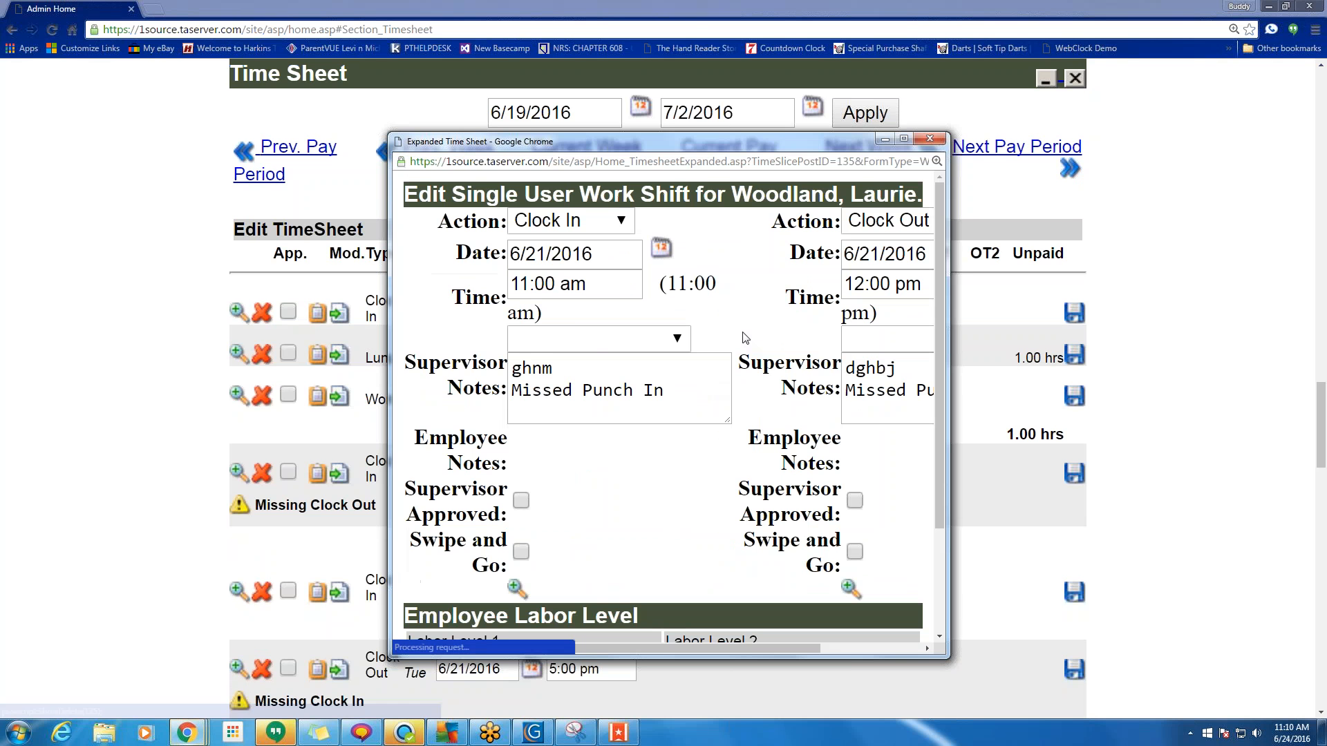
left_click(594, 220)
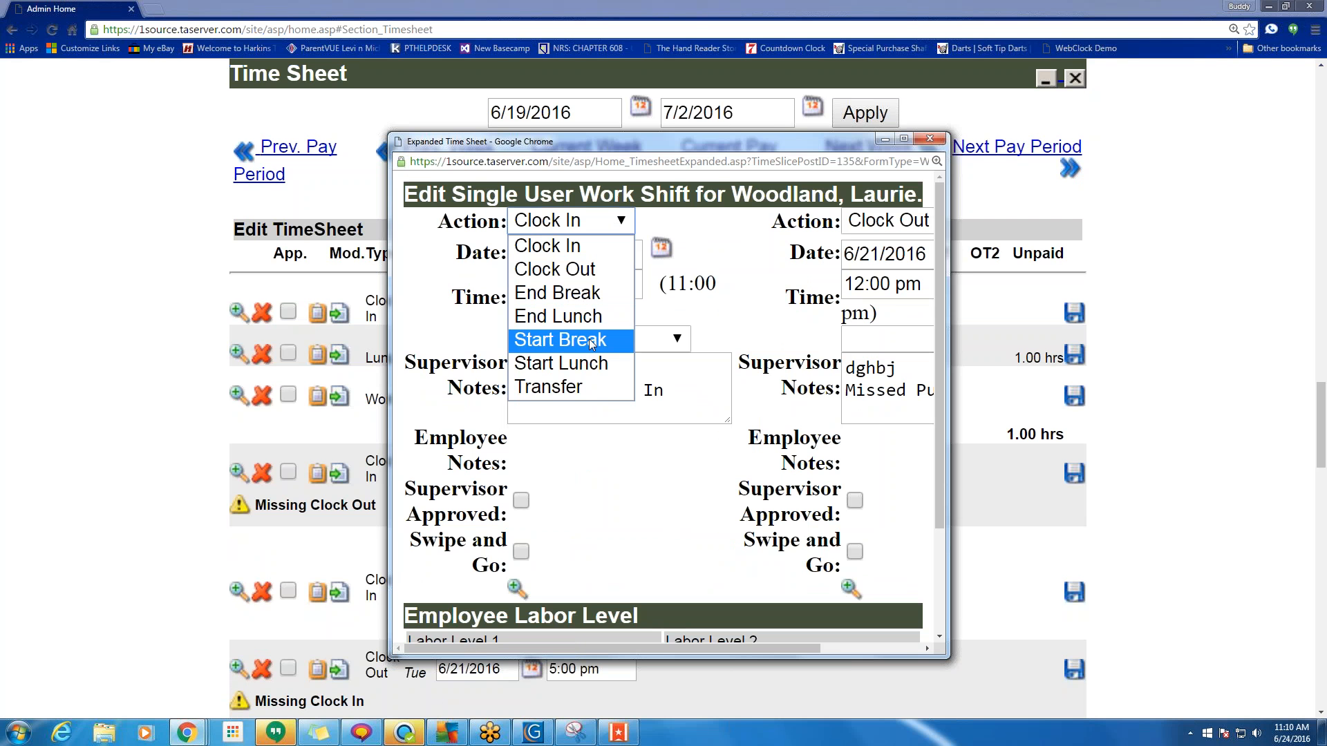
left_click(592, 343)
left_click(595, 220)
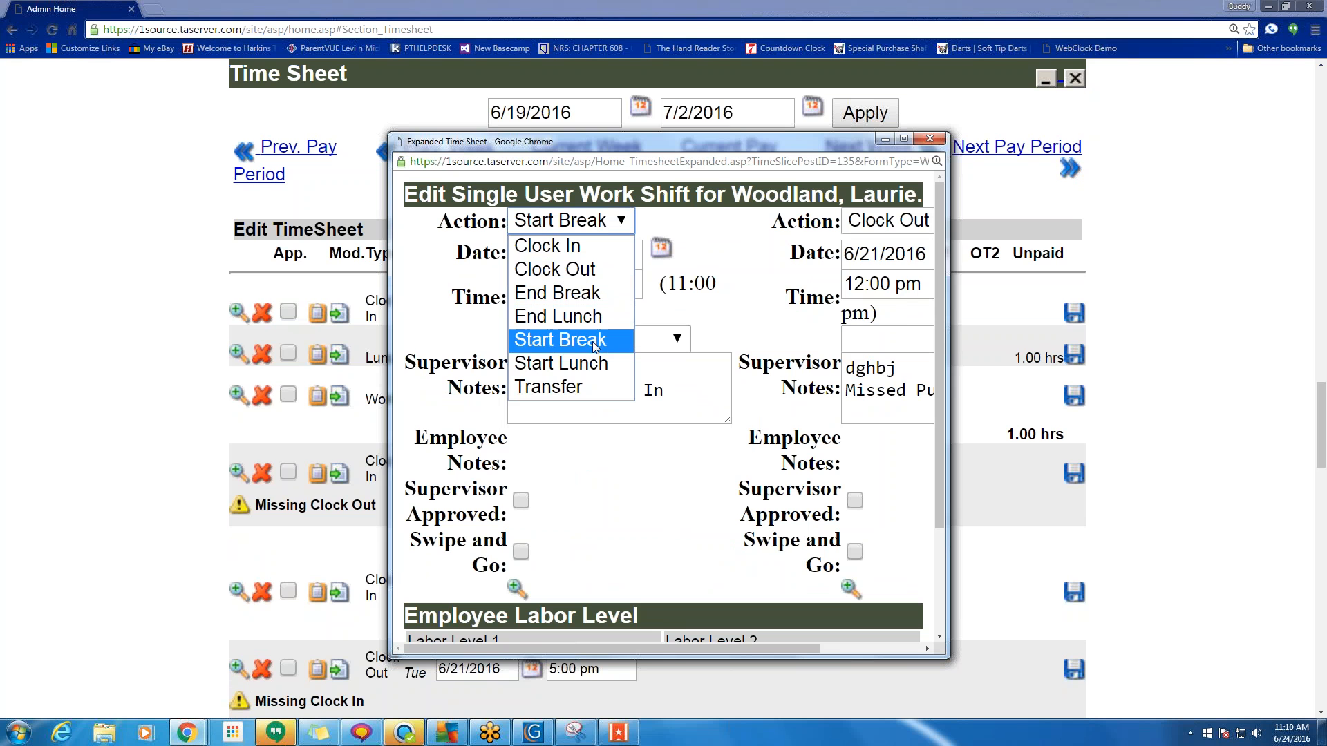
left_click(591, 365)
left_click(888, 221)
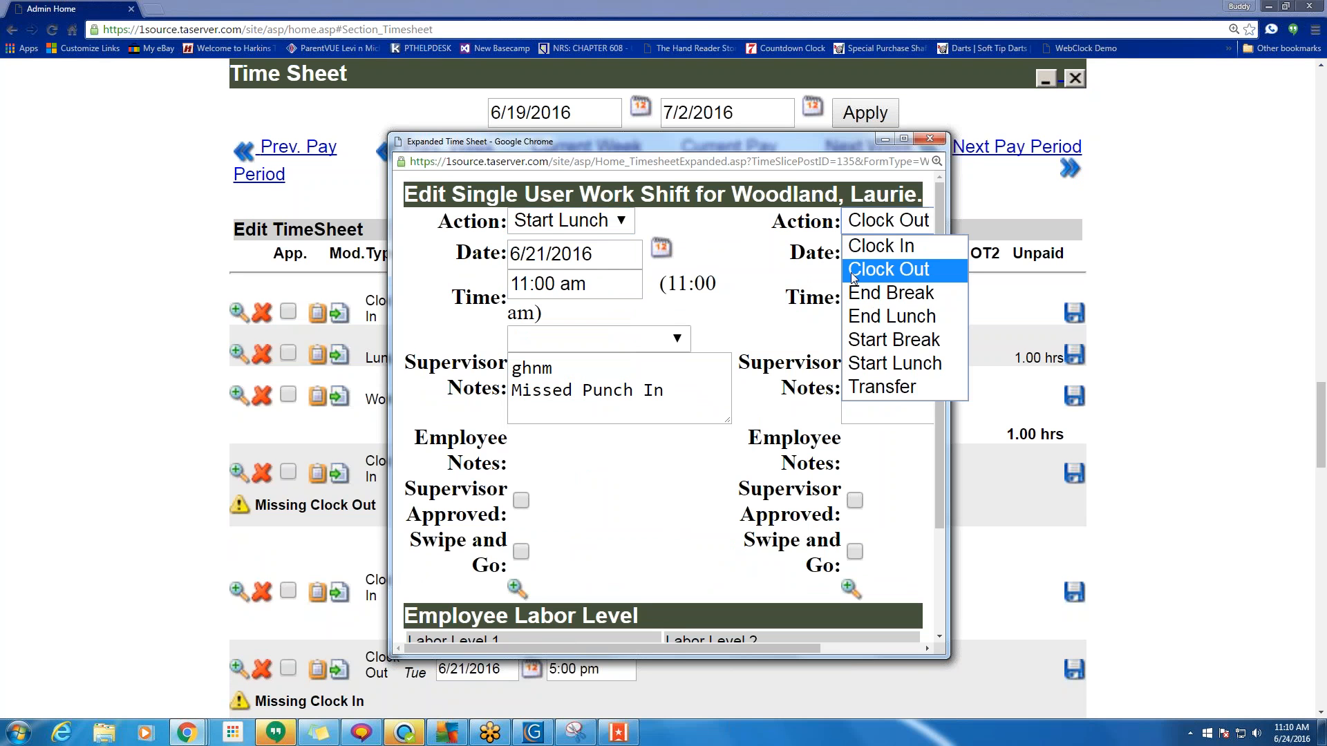
left_click(869, 316)
scroll(657, 518, "down", 3)
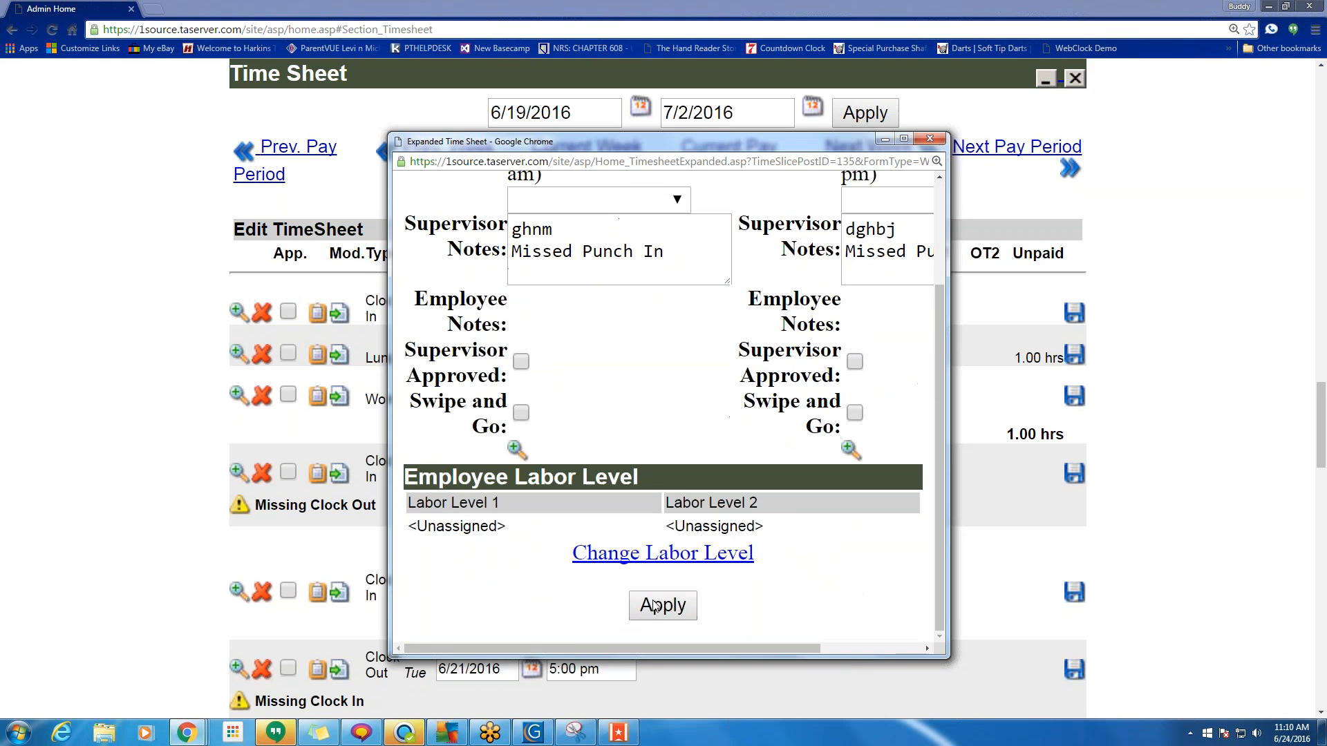
left_click(641, 603)
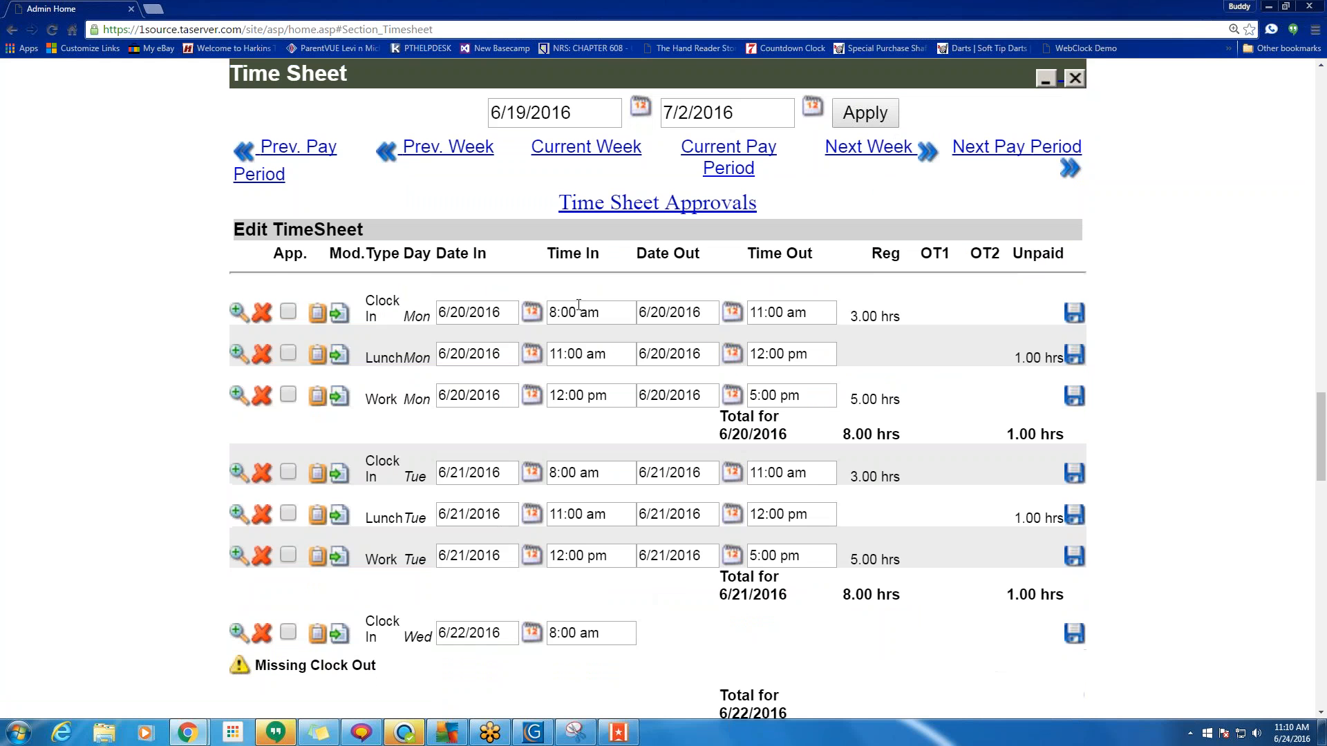
Make Wednesday 6/22's 11:00 am–12:00 pm punches a Start Lunch/End Lunch break.
scroll(578, 305, "down", 4)
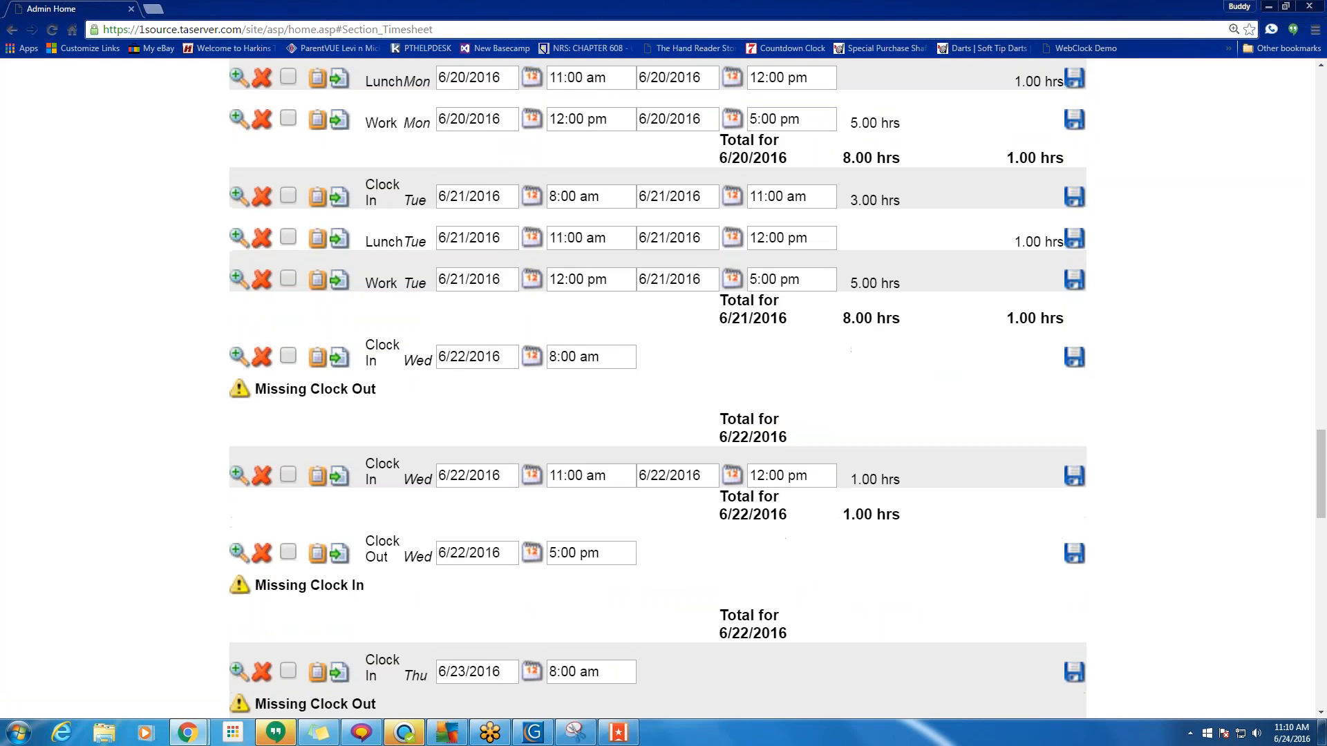
left_click(238, 477)
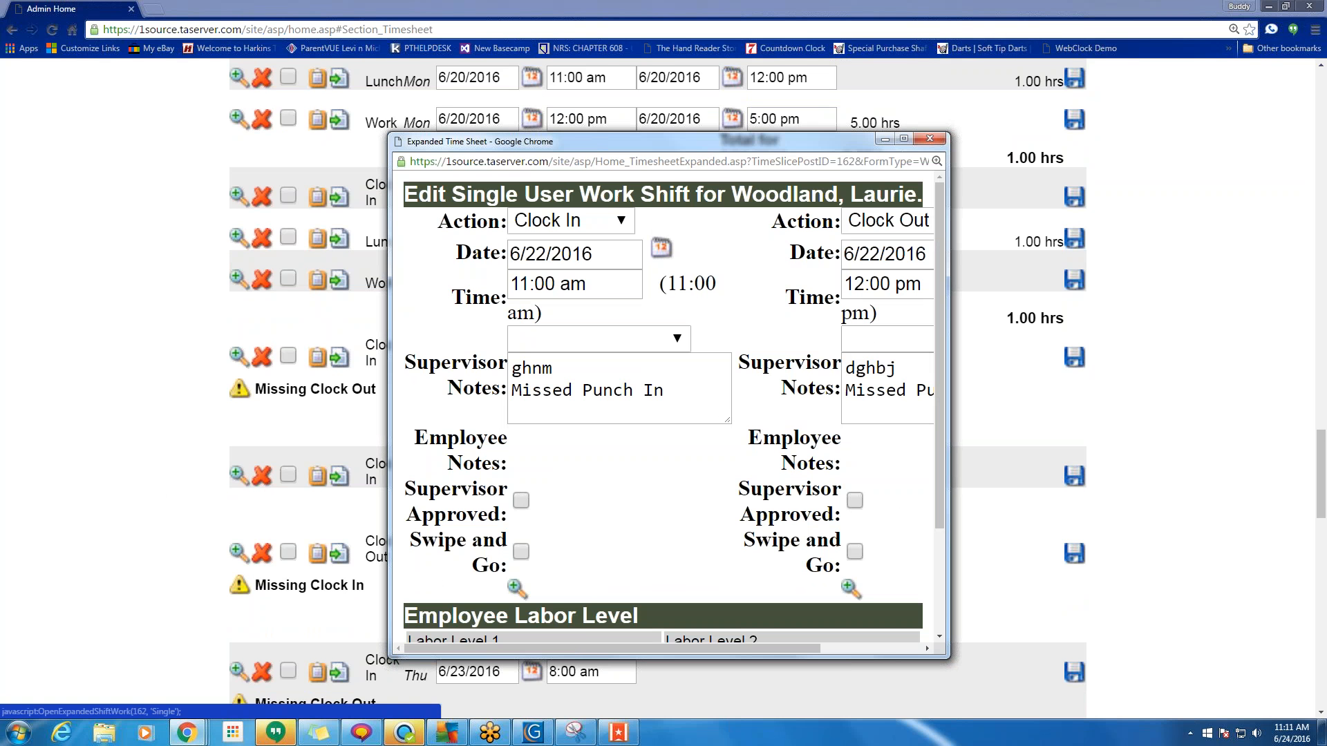
left_click(617, 222)
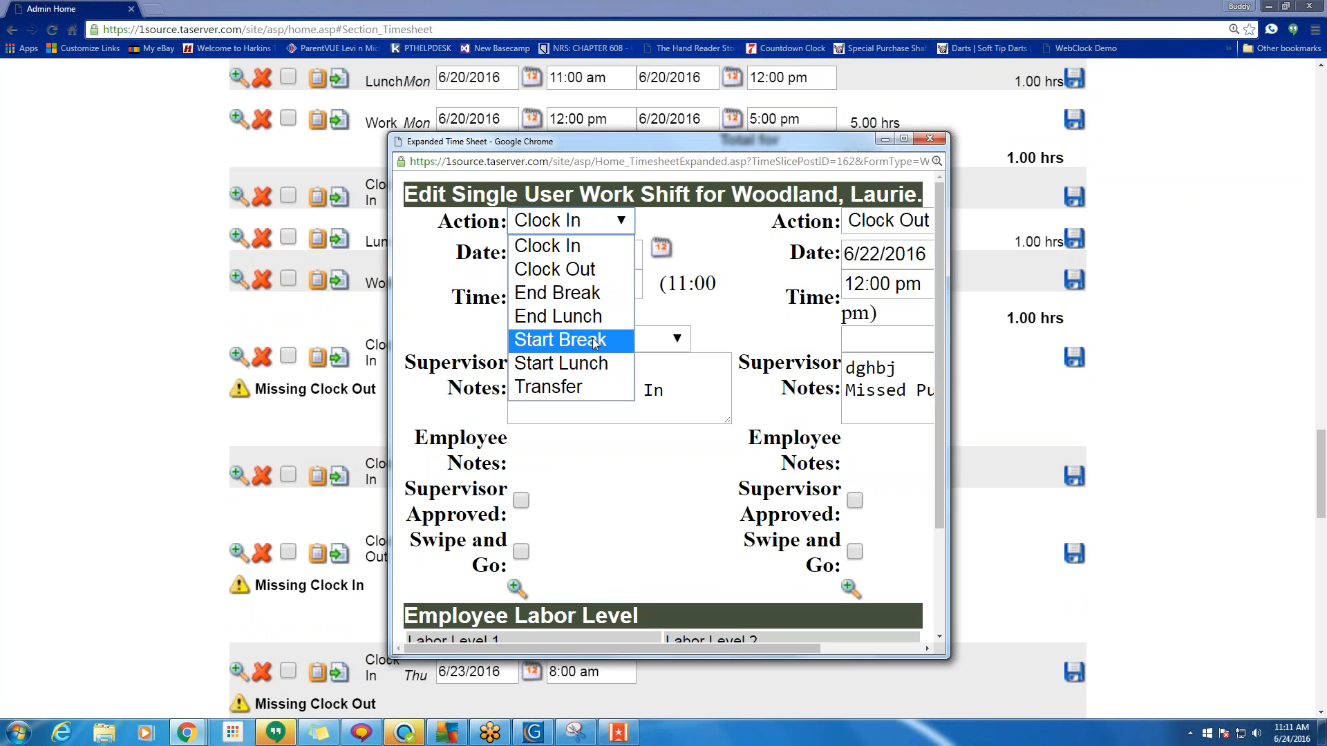
left_click(596, 362)
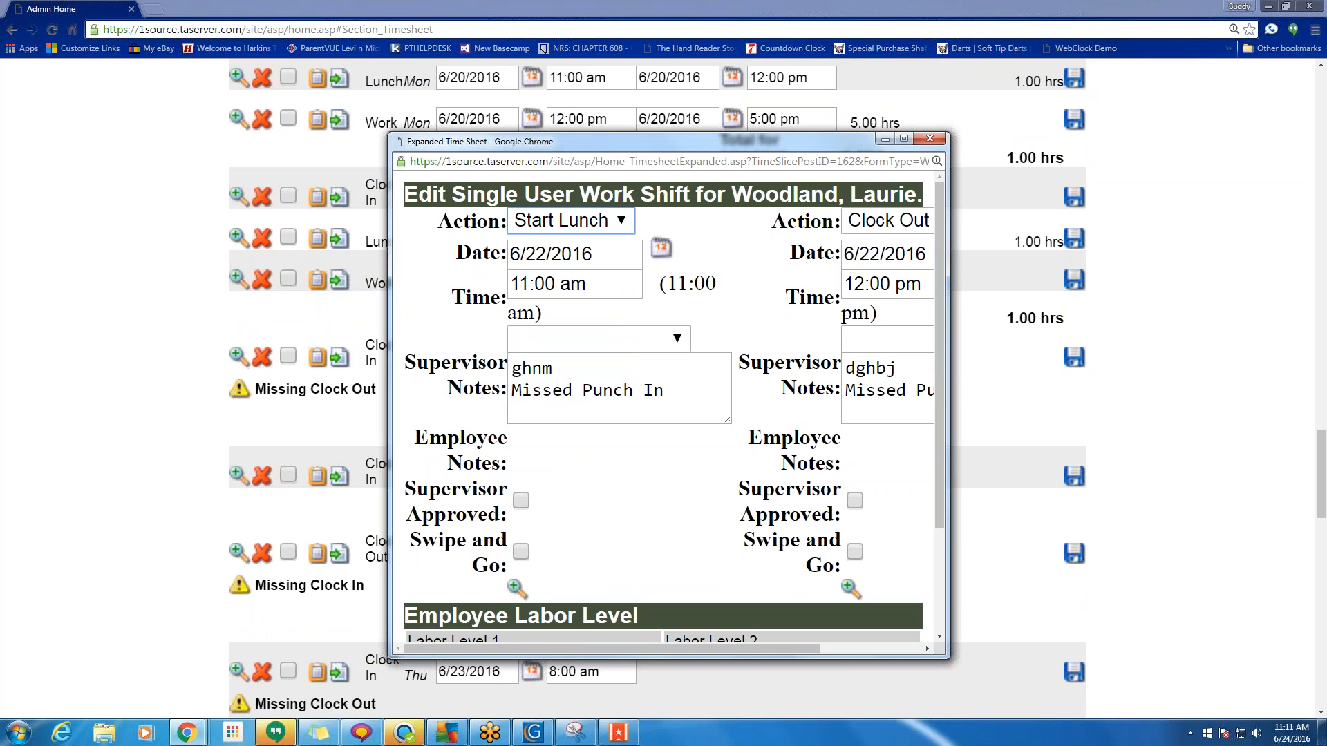
left_click(890, 226)
left_click(883, 320)
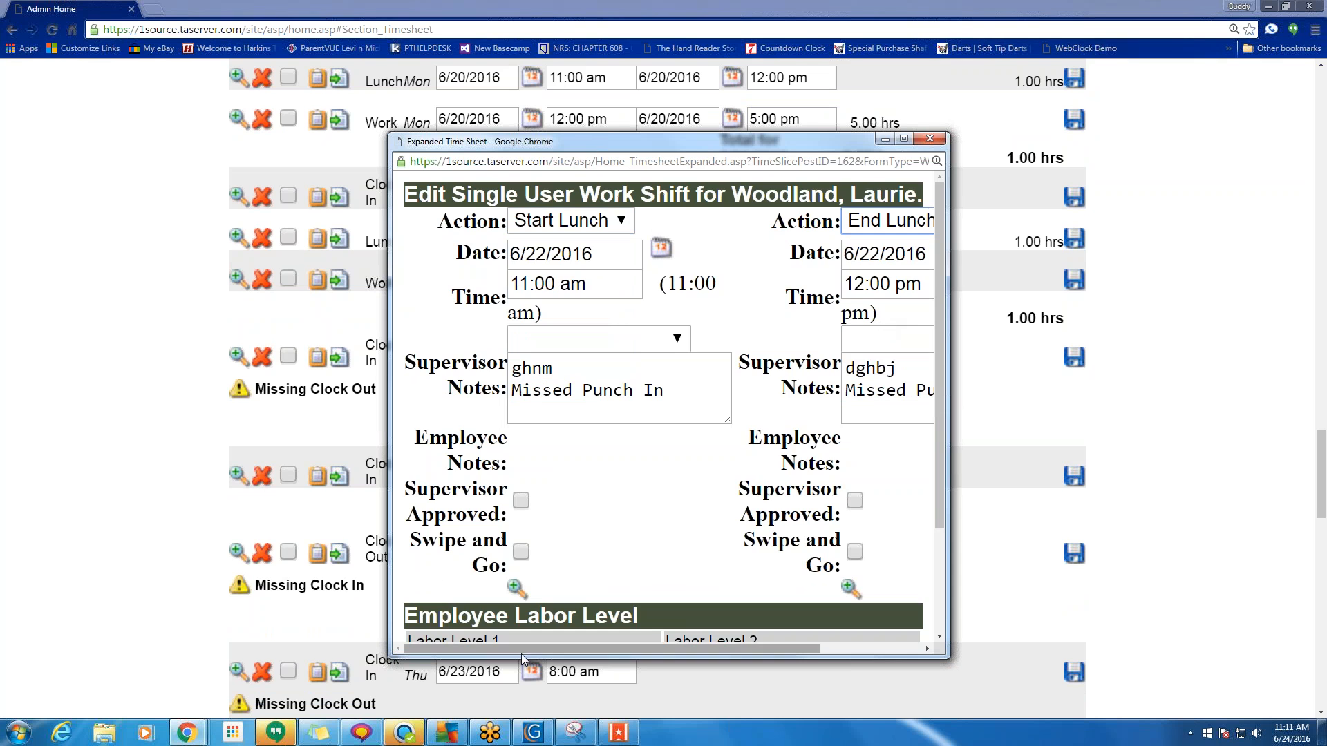
scroll(705, 527, "down", 3)
left_click(687, 610)
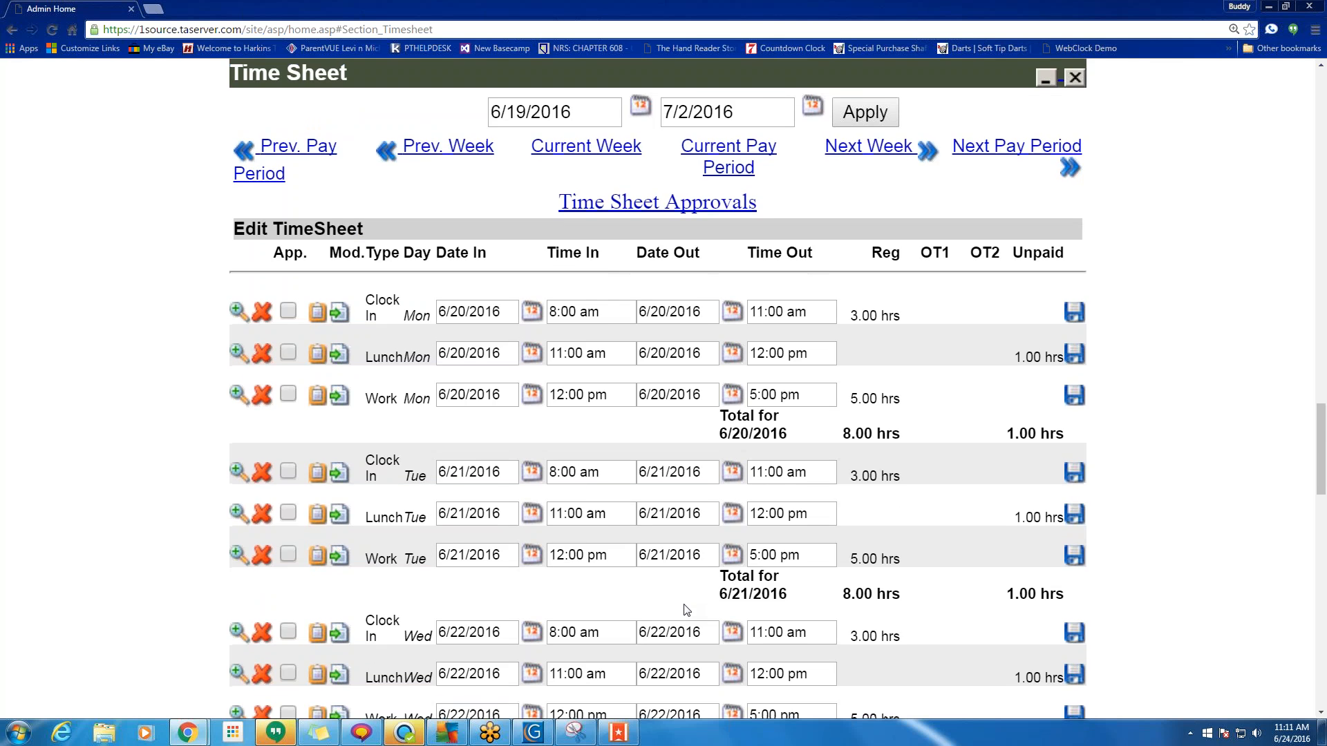
scroll(615, 599, "down", 5)
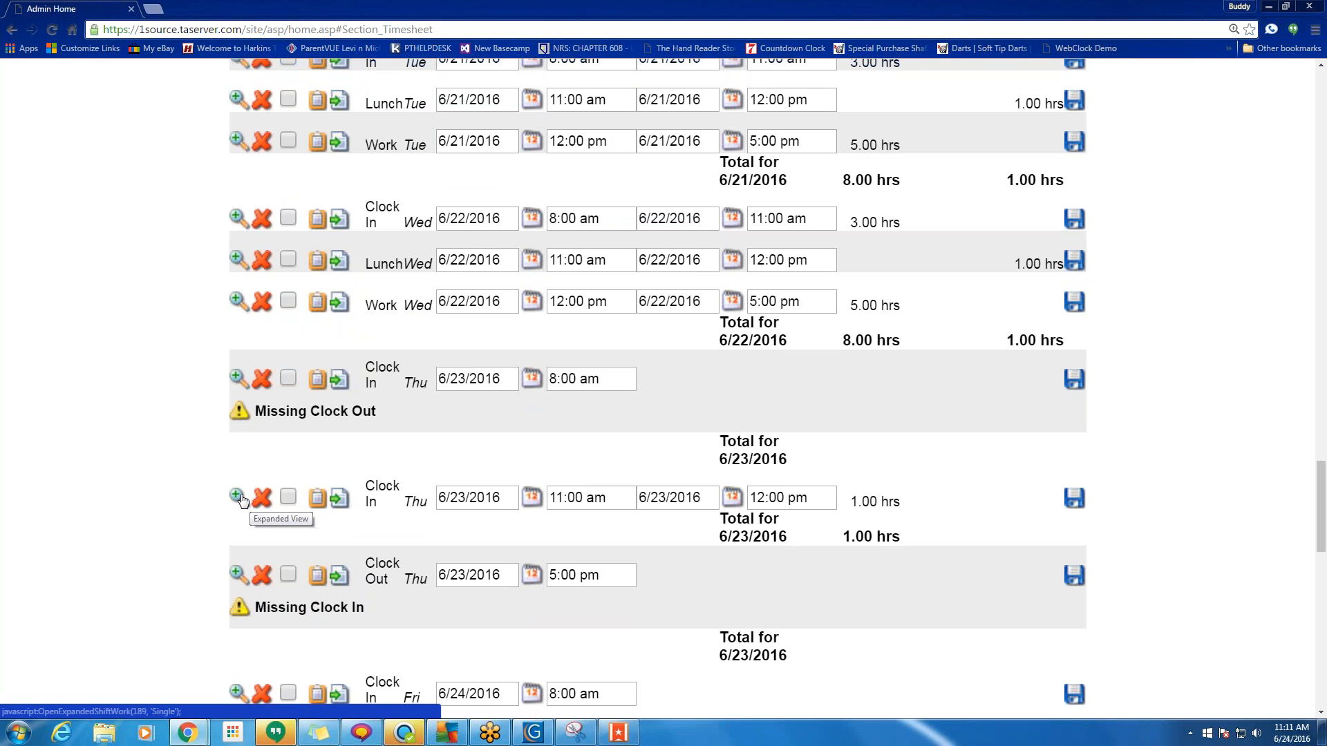
scroll(1157, 444, "down", 5)
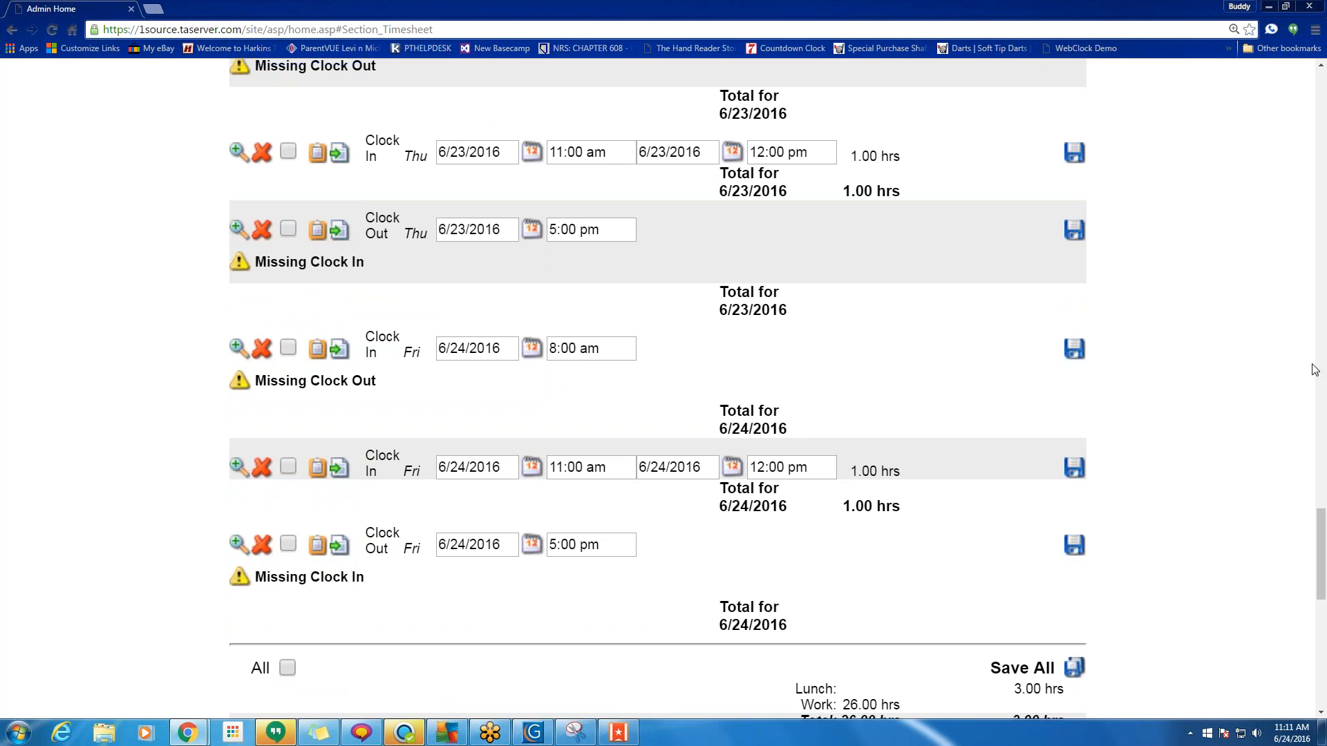
scroll(1162, 491, "up", 7)
scroll(1162, 489, "down", 5)
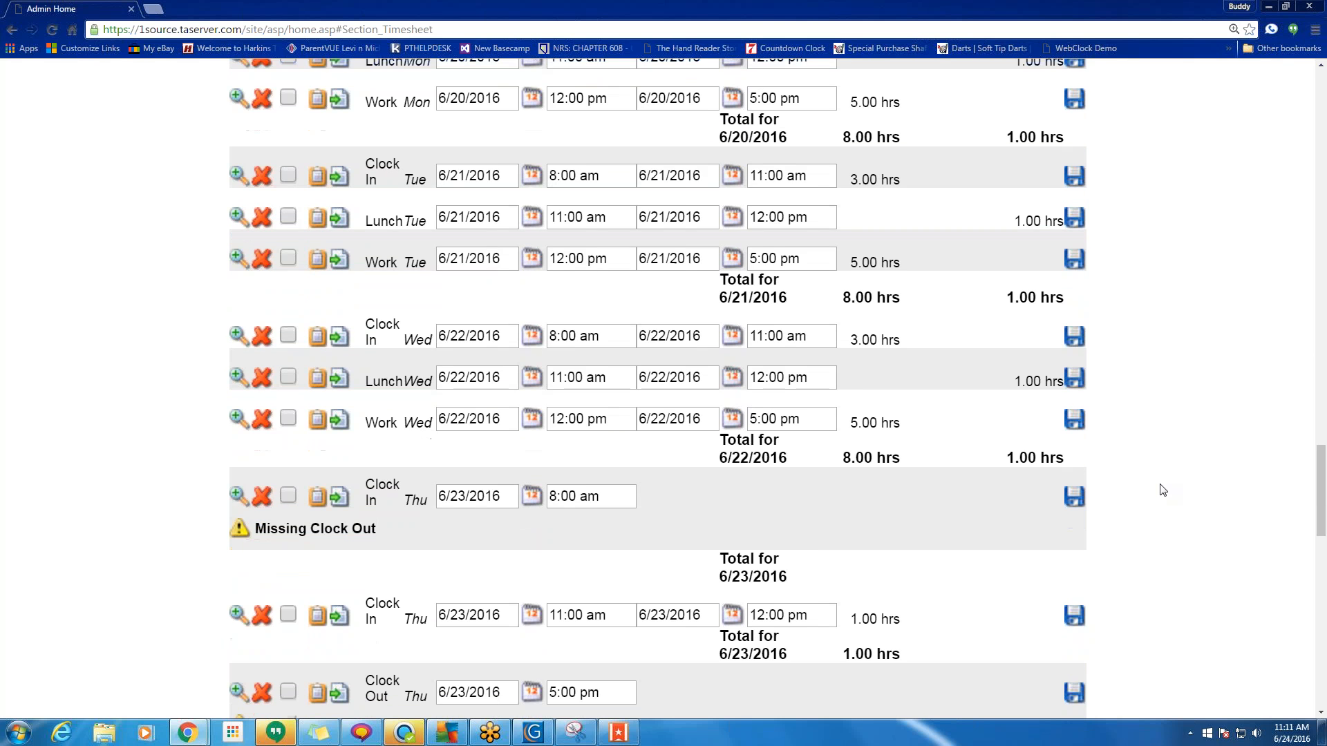
scroll(1162, 477, "up", 10)
scroll(1154, 428, "up", 20)
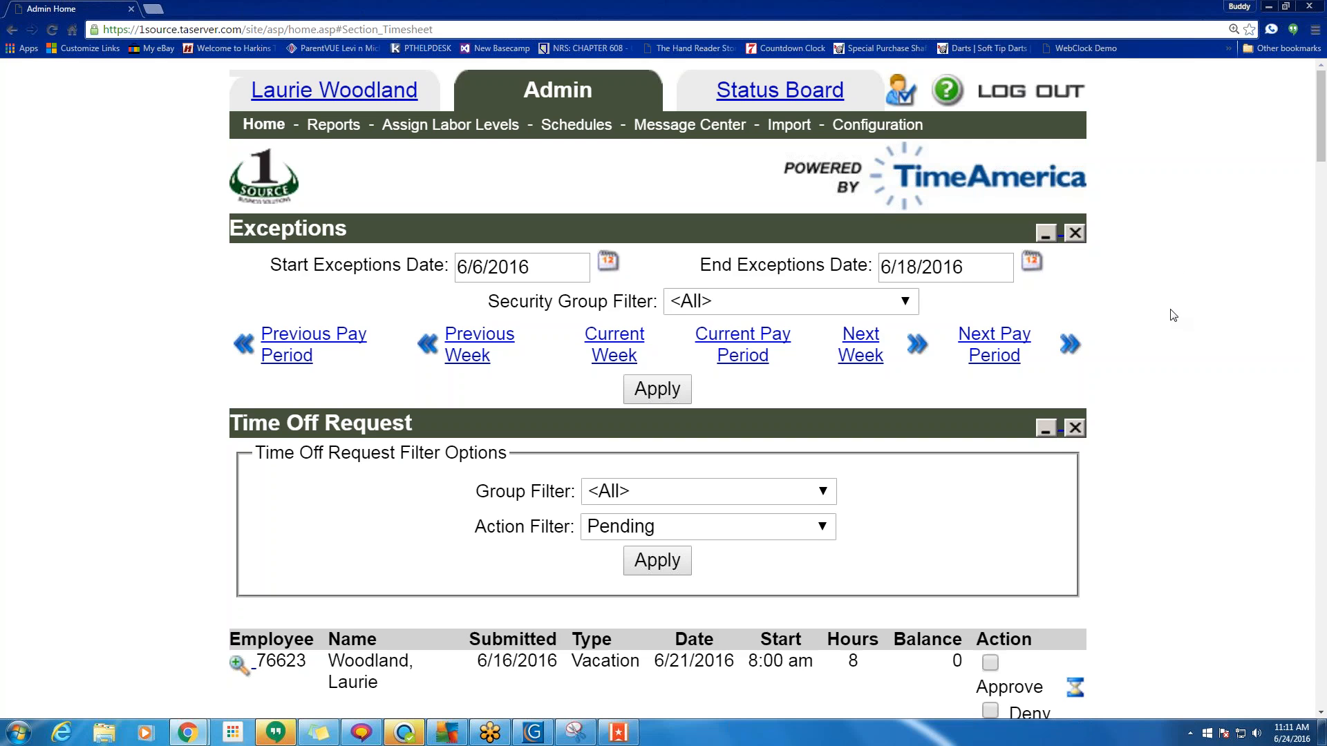
scroll(795, 518, "down", 5)
scroll(788, 529, "up", 5)
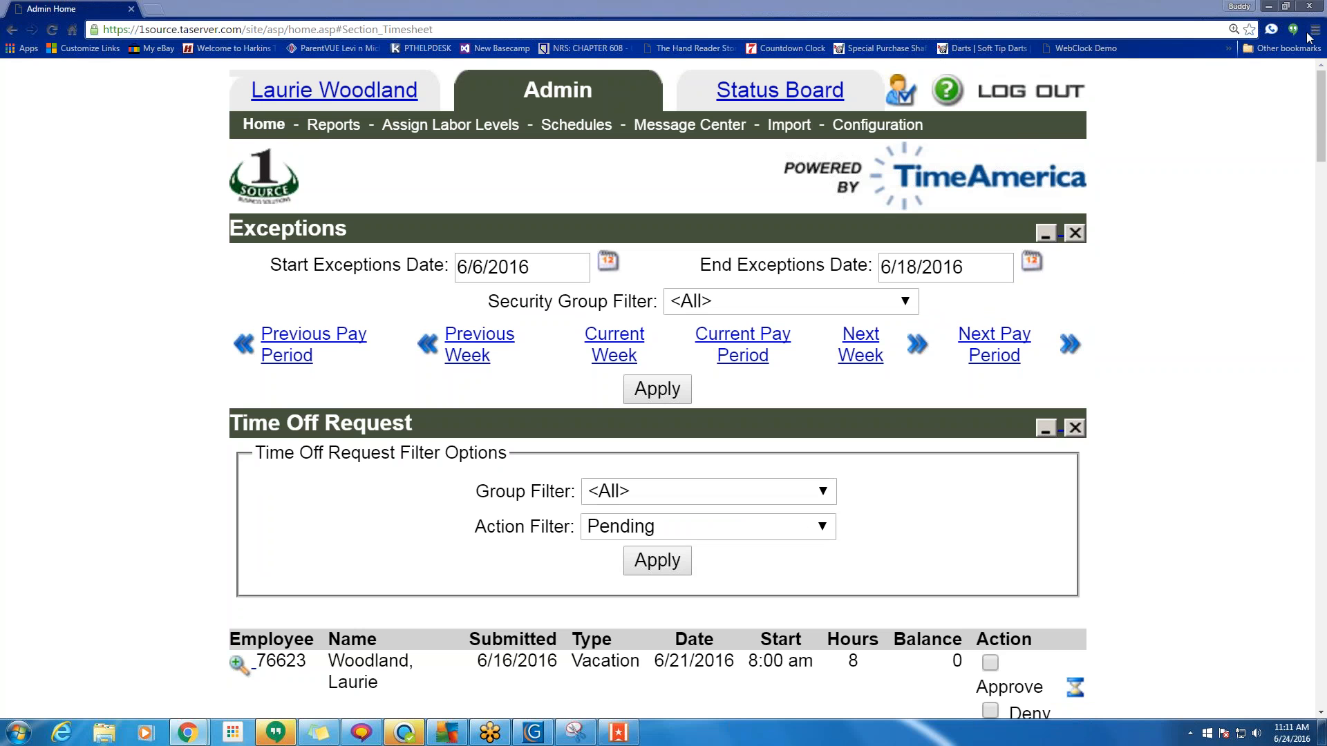
left_click(1014, 124)
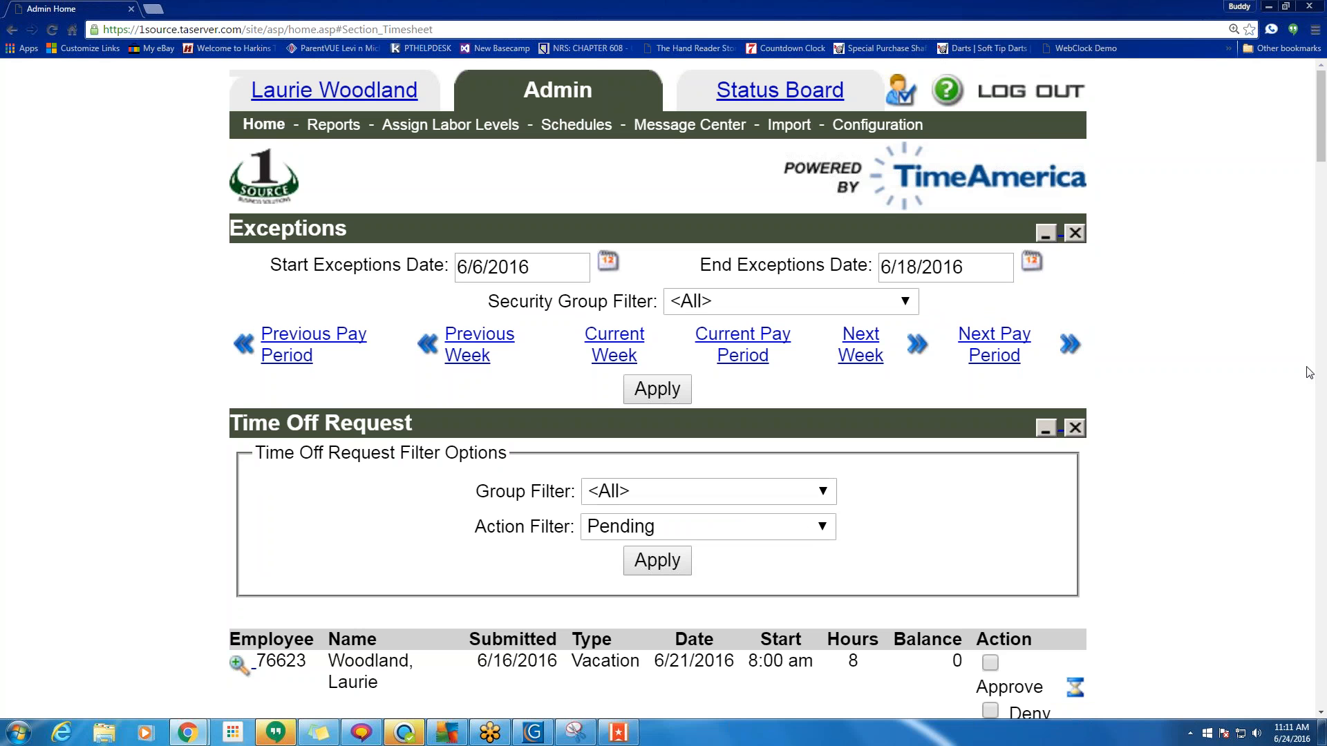
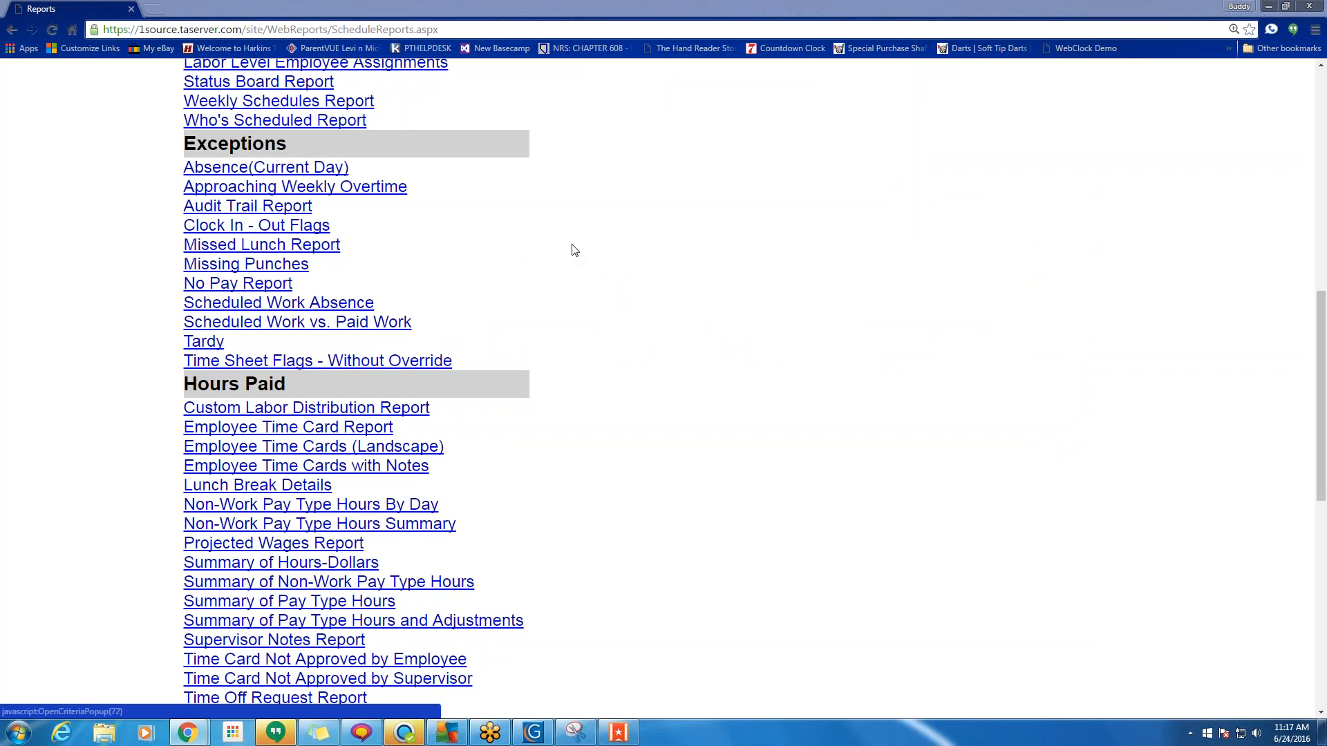
Open the Employee Time Card Report criteria form from the Hours Paid reports.
scroll(572, 253, "up", 12)
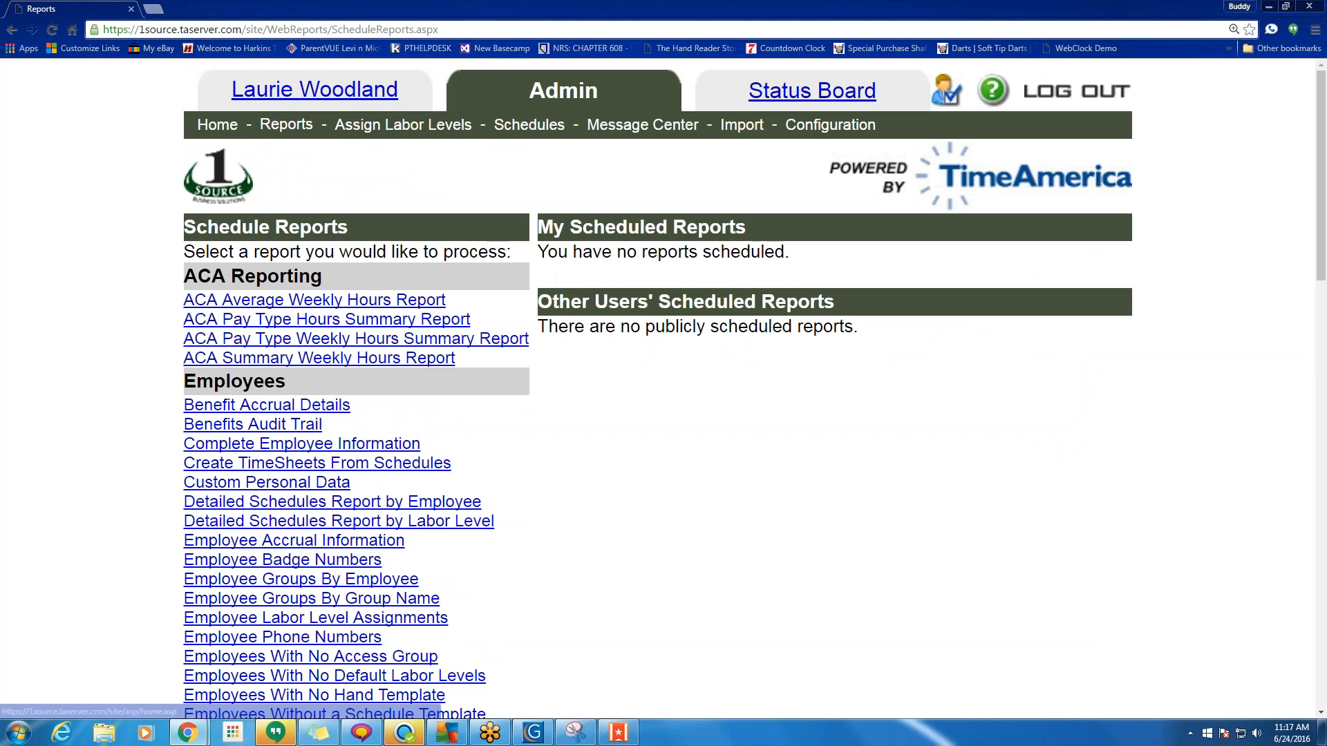
left_click_drag(314, 124, 262, 125)
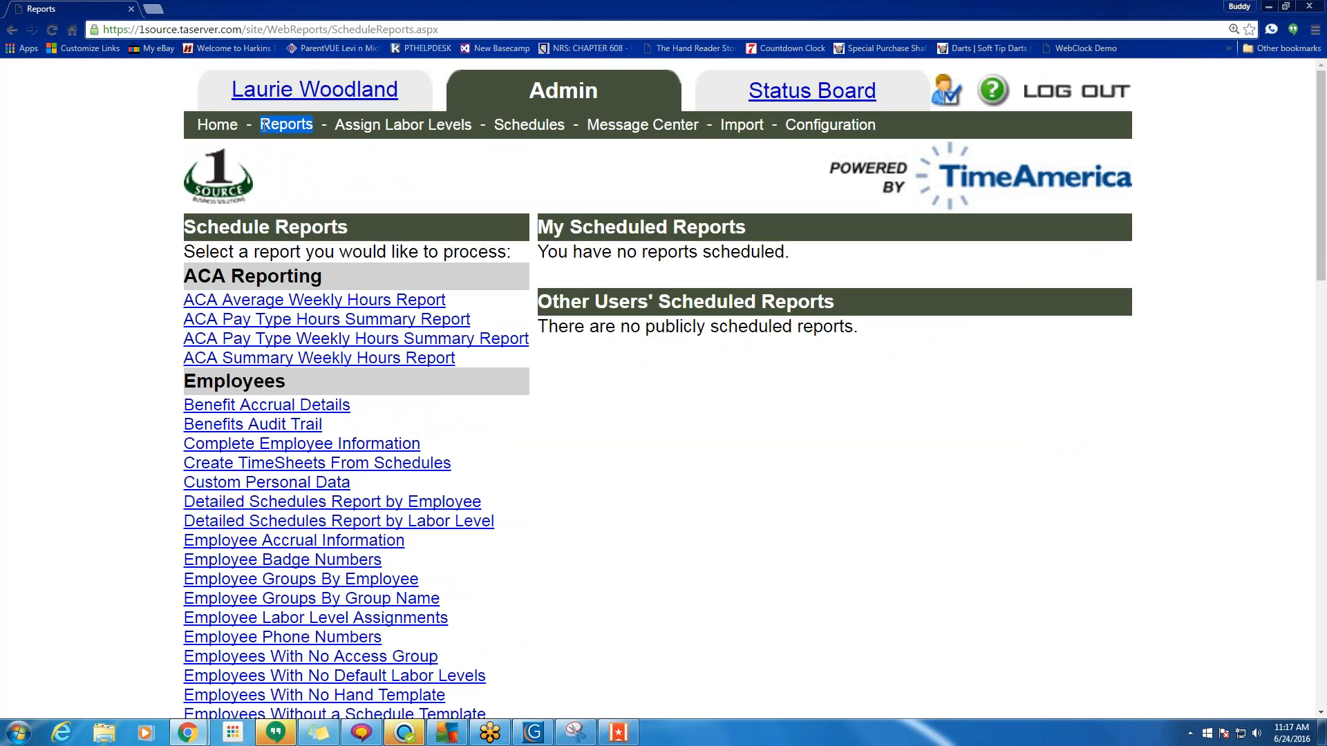
scroll(438, 304, "down", 18)
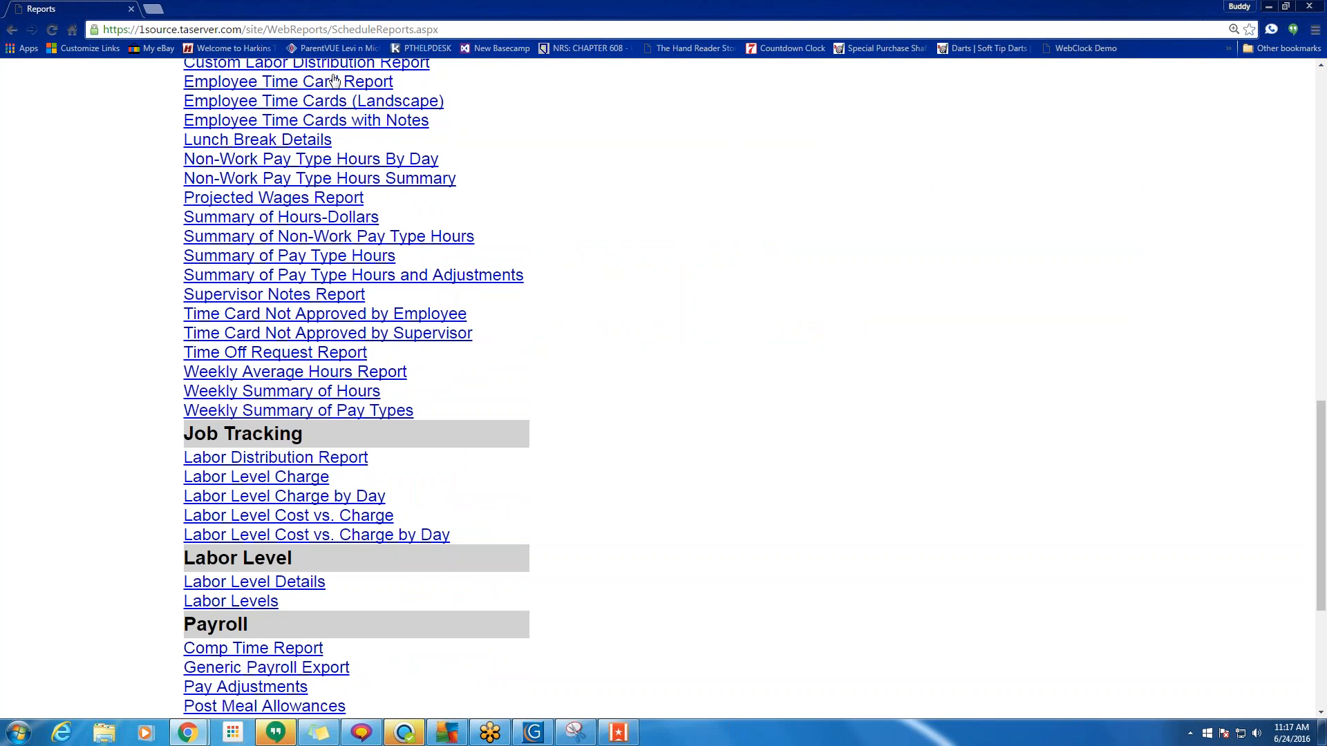
left_click(334, 82)
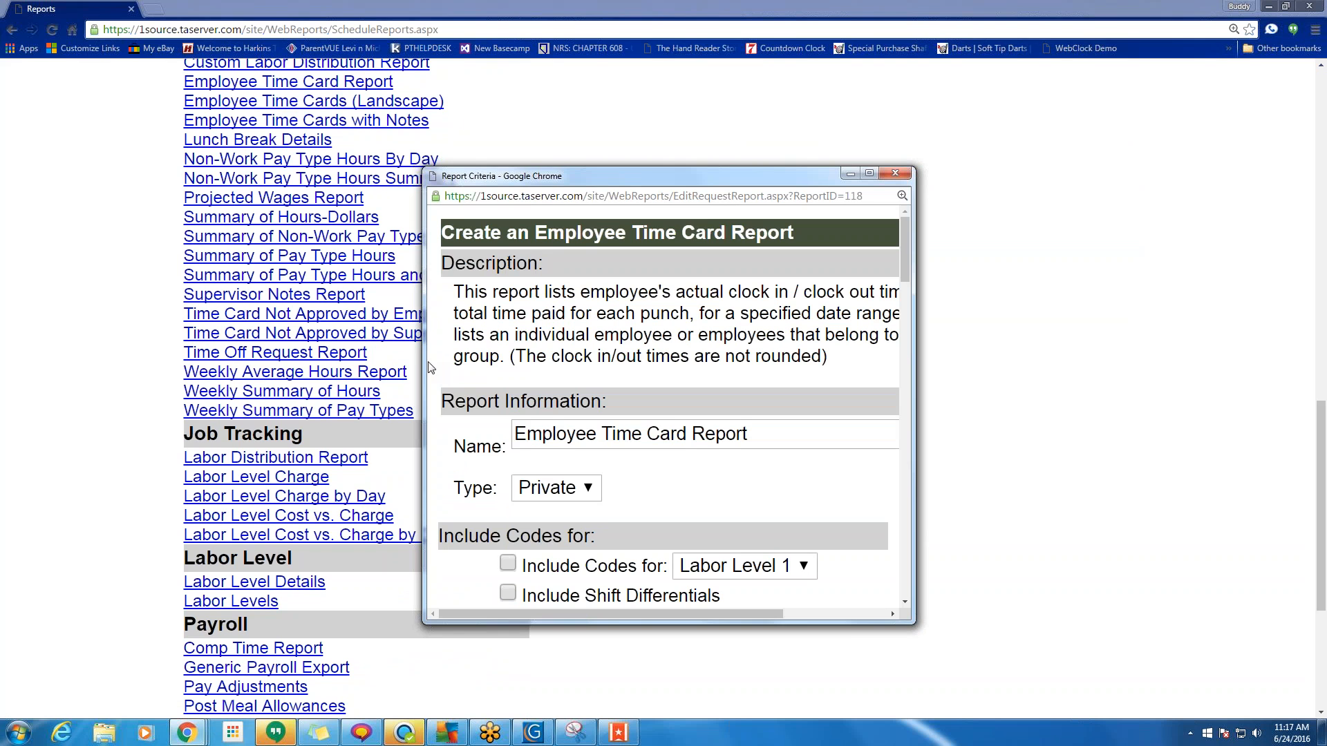
Widen the Report Criteria window and move it up and to the right.
left_click_drag(424, 366, 46, 367)
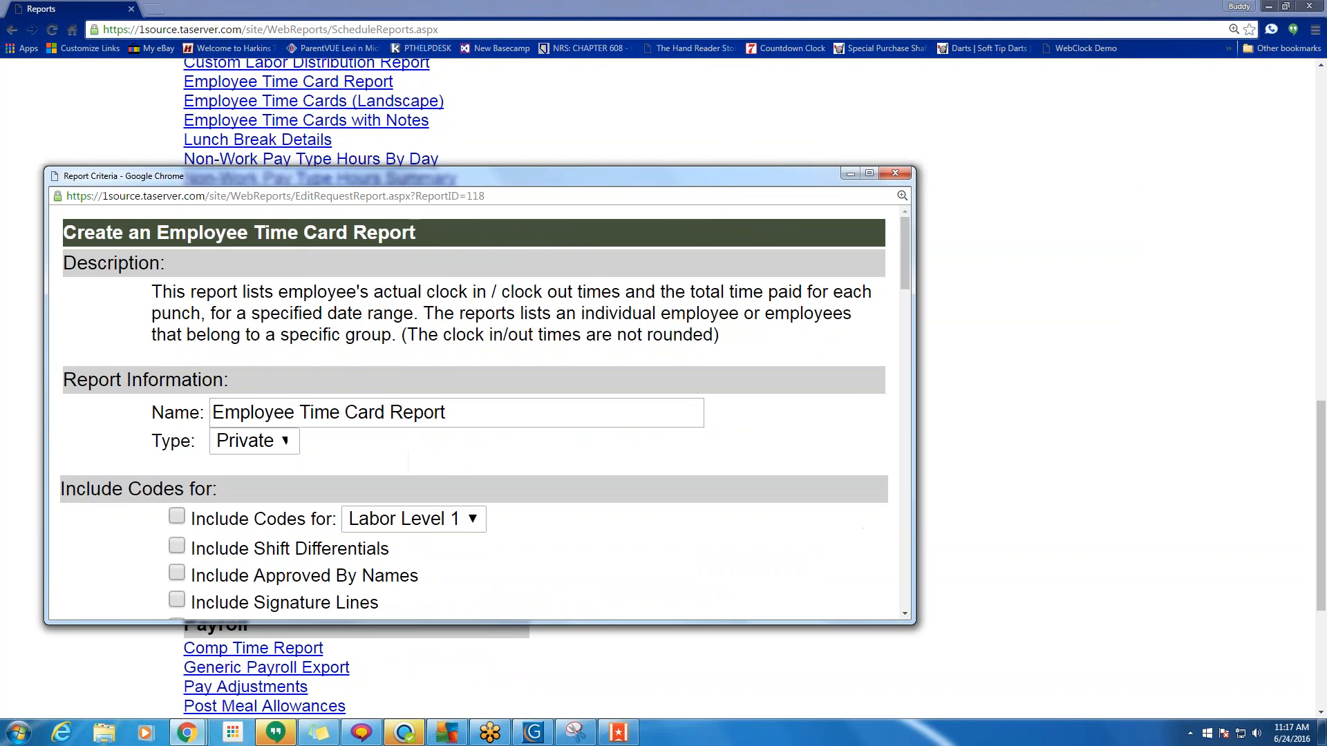
left_click(913, 430)
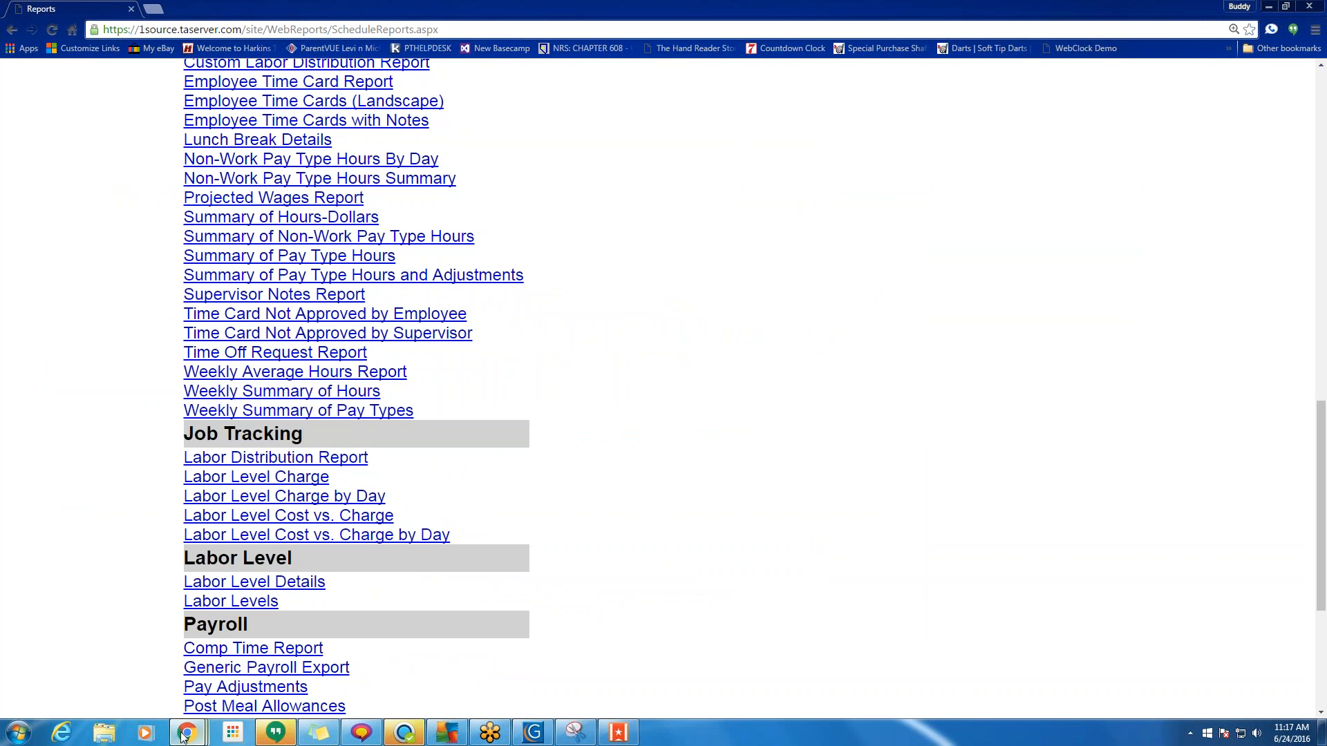
mouse_move(184, 736)
left_click(391, 653)
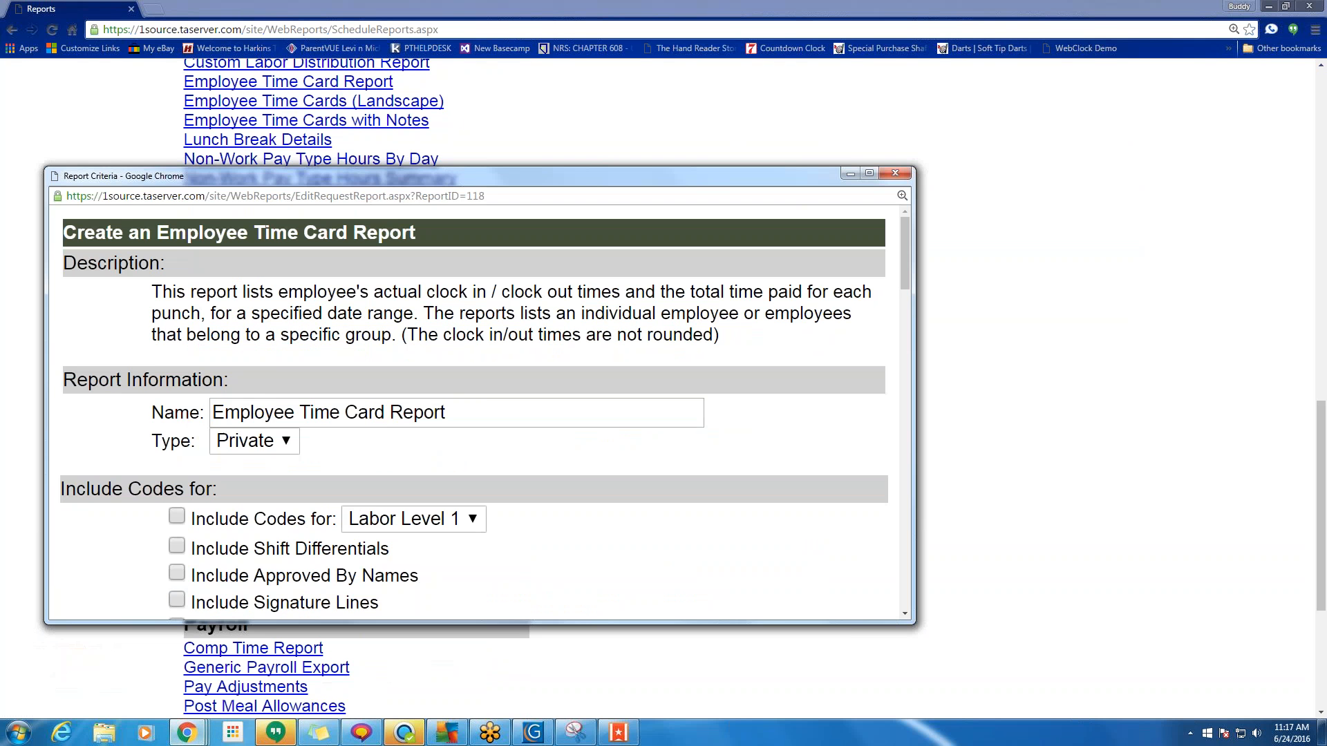
left_click_drag(474, 179, 610, 121)
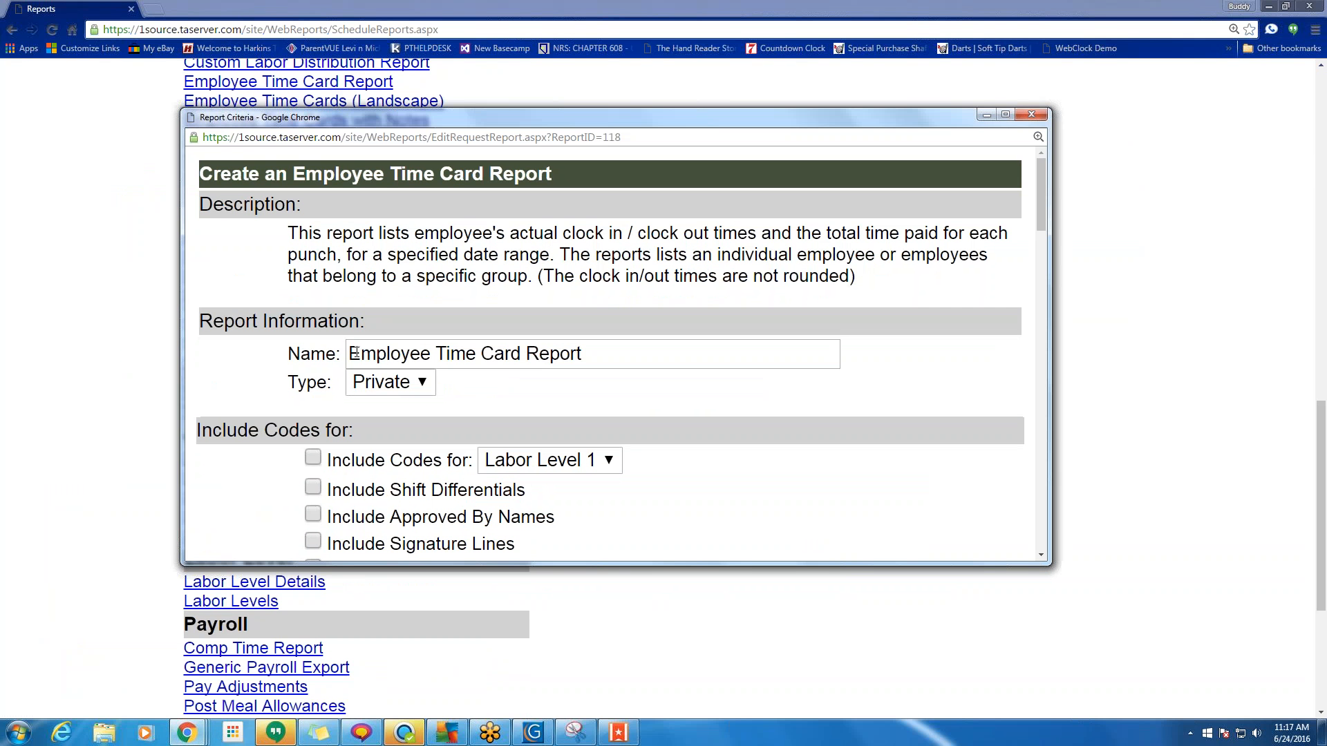
Rename the report 'AA Employee Time Card Report' and include Labor Level 2 codes.
left_click(352, 353)
left_click(350, 352)
type("AA")
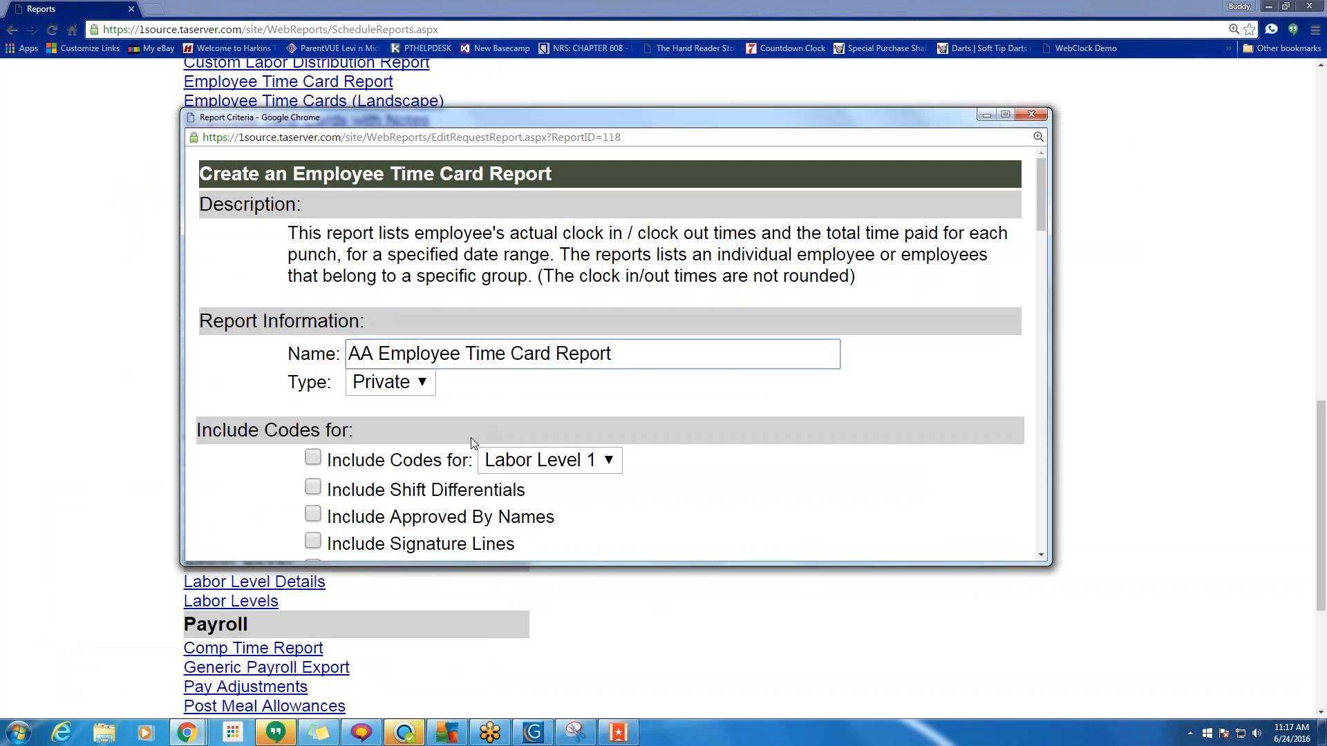
scroll(567, 489, "down", 1)
scroll(568, 492, "down", 3)
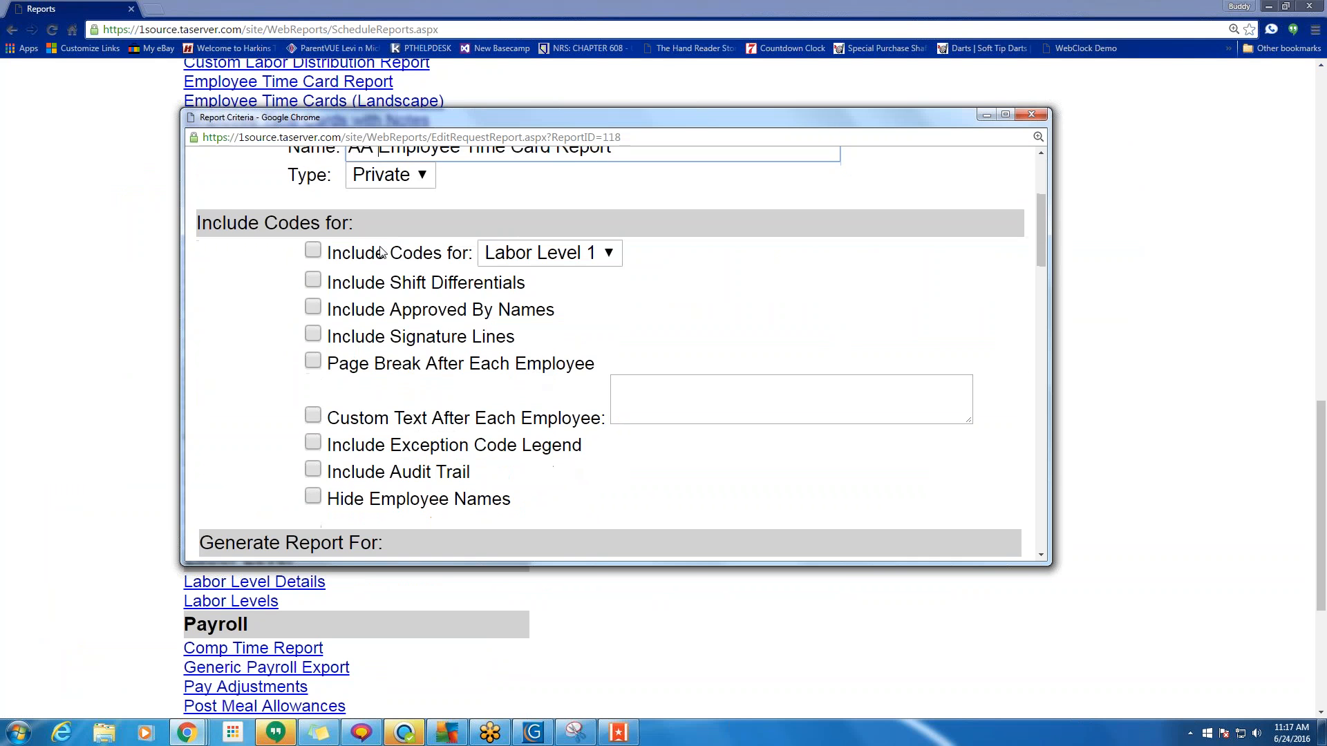
left_click(313, 251)
left_click(548, 258)
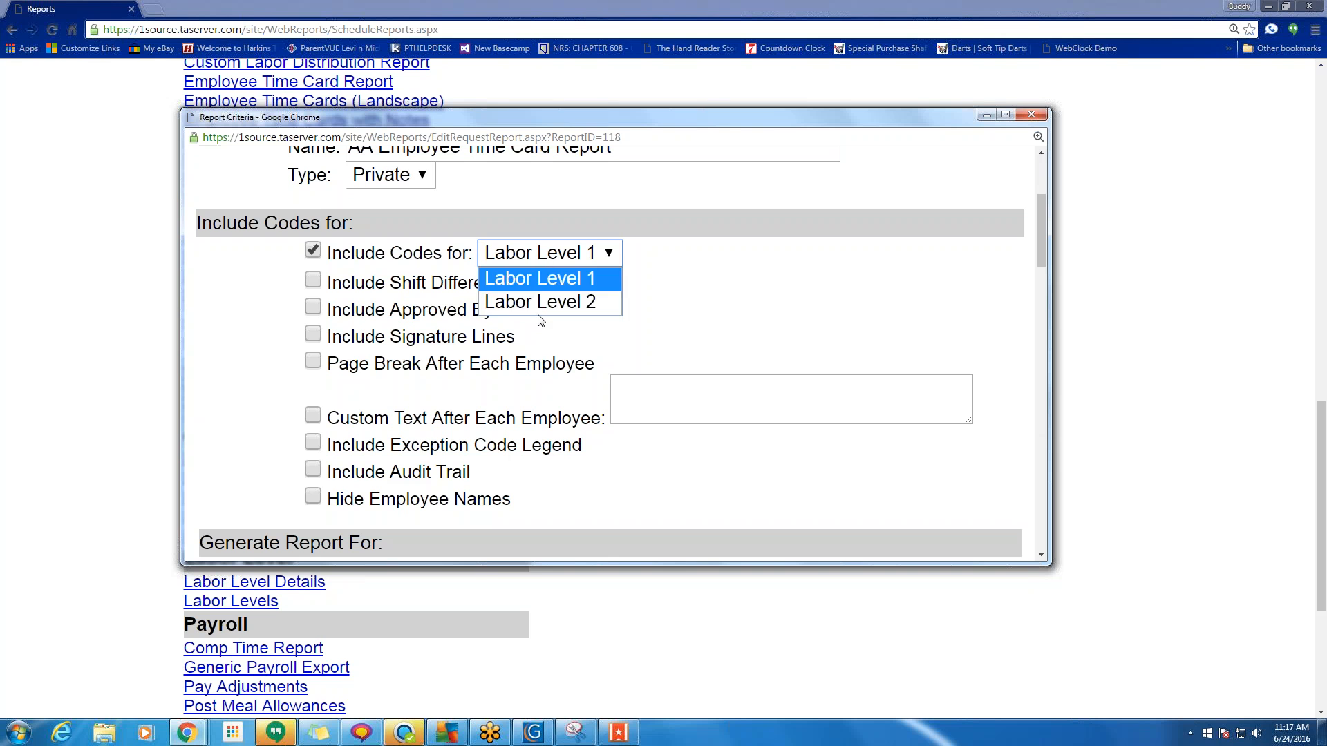
left_click(540, 308)
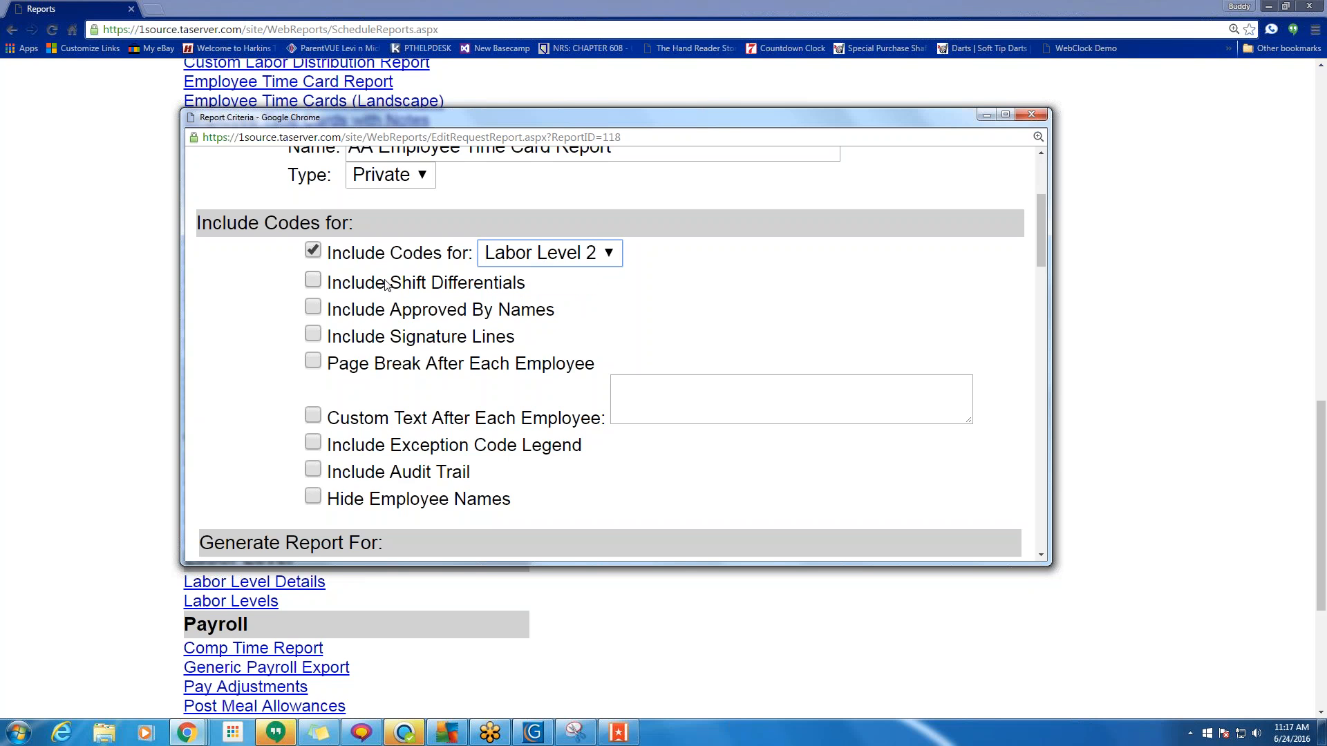
Turn on Signature Lines, Page Break and custom text 'adsgasgfj' after each employee.
left_click(320, 336)
left_click(314, 362)
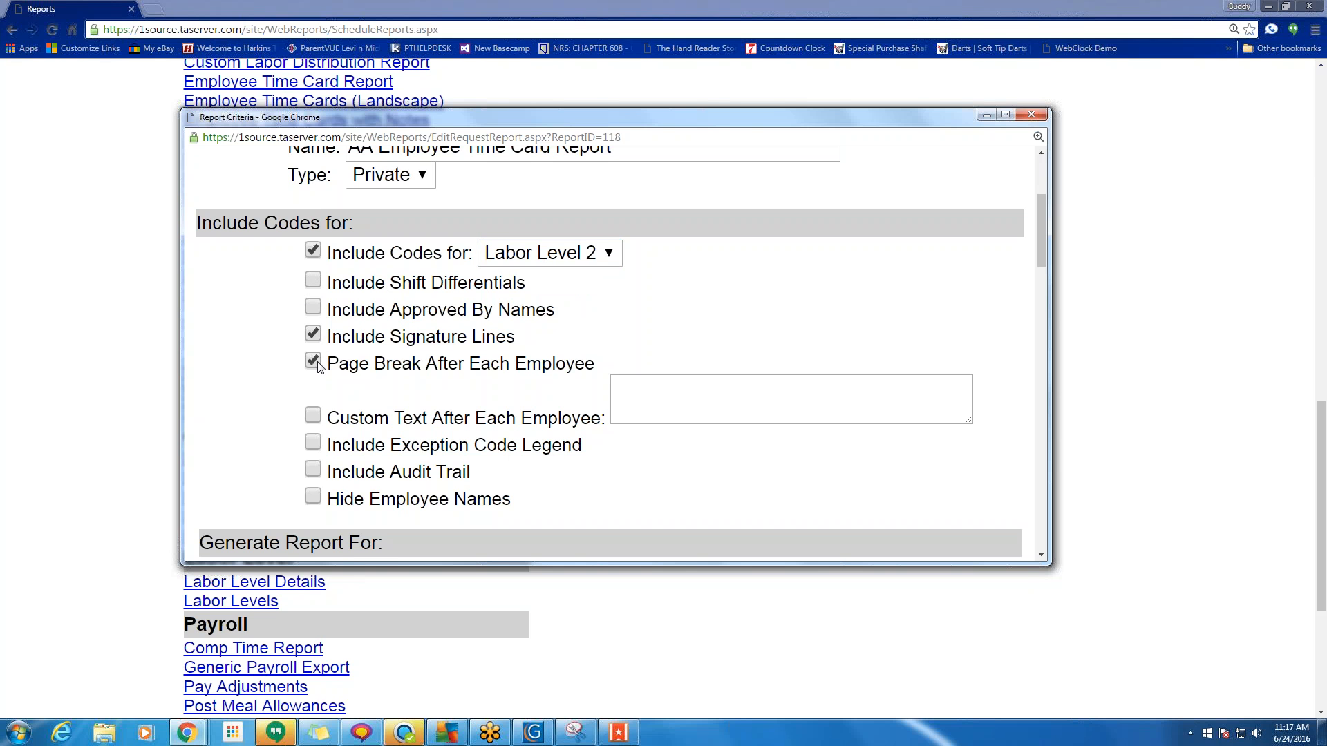
left_click(314, 416)
left_click(655, 398)
type("adsgasgfj")
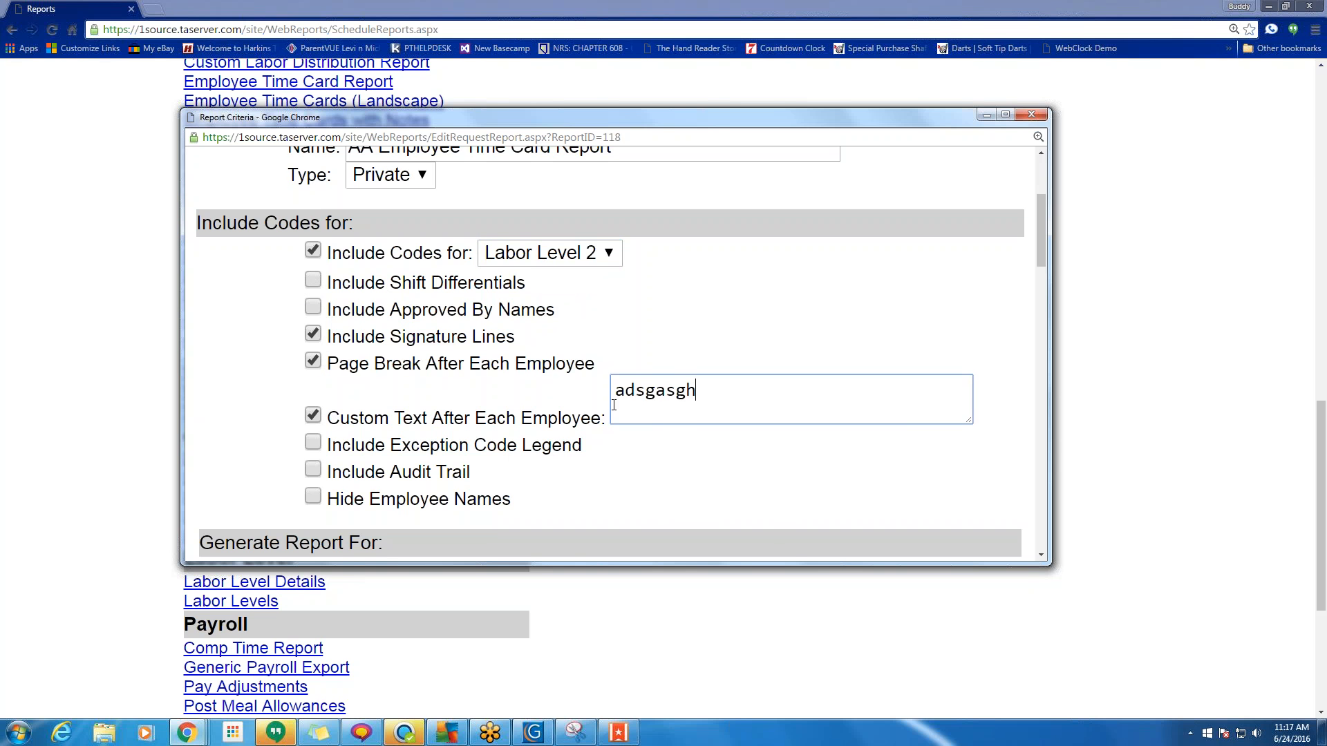
scroll(621, 400, "down", 5)
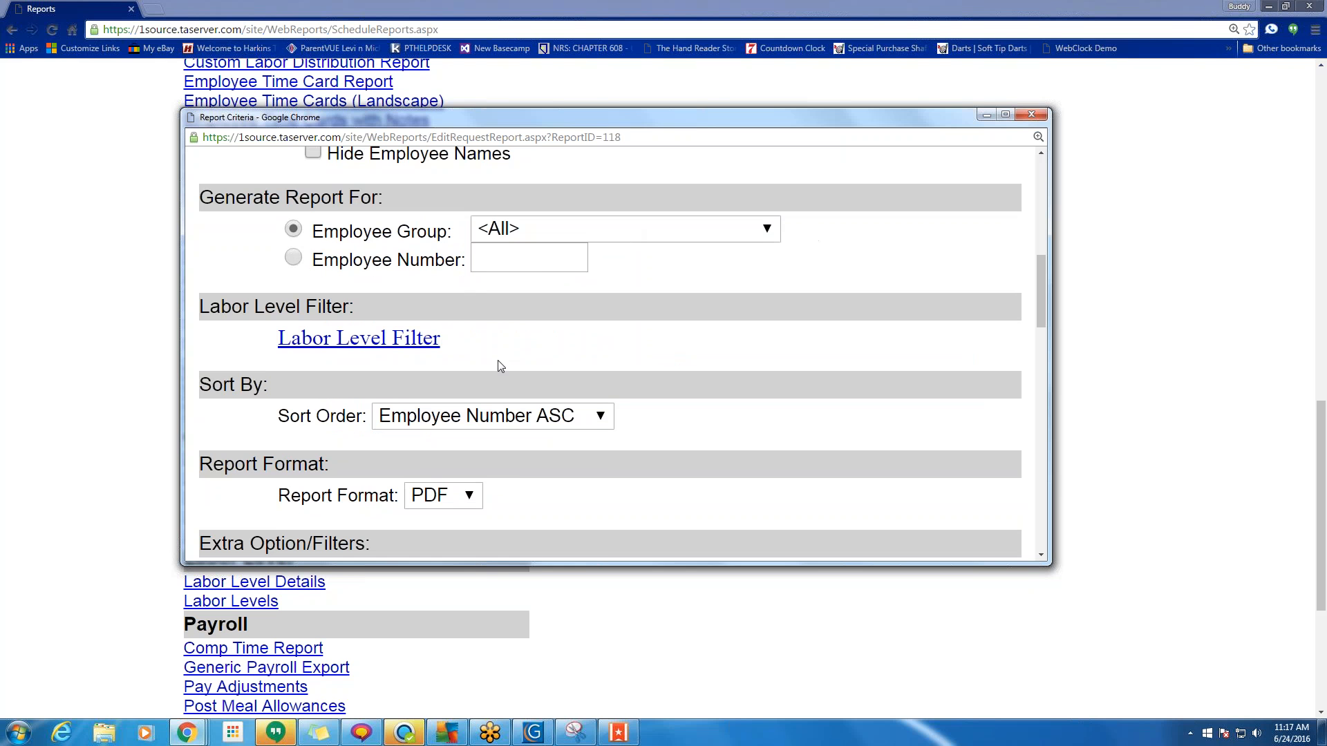
Keep the employee group at All and open the Labor Level Filter.
left_click(572, 234)
left_click(572, 234)
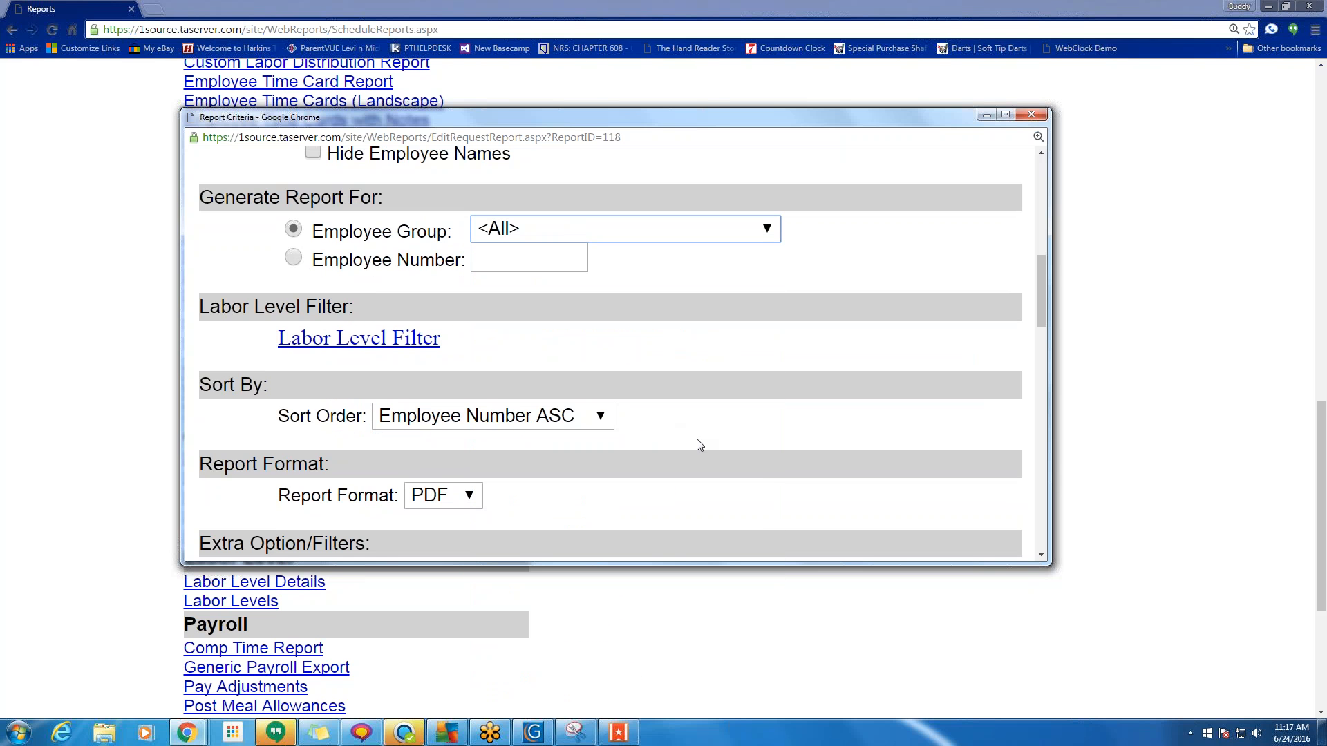
scroll(751, 441, "down", 2)
scroll(754, 443, "down", 1)
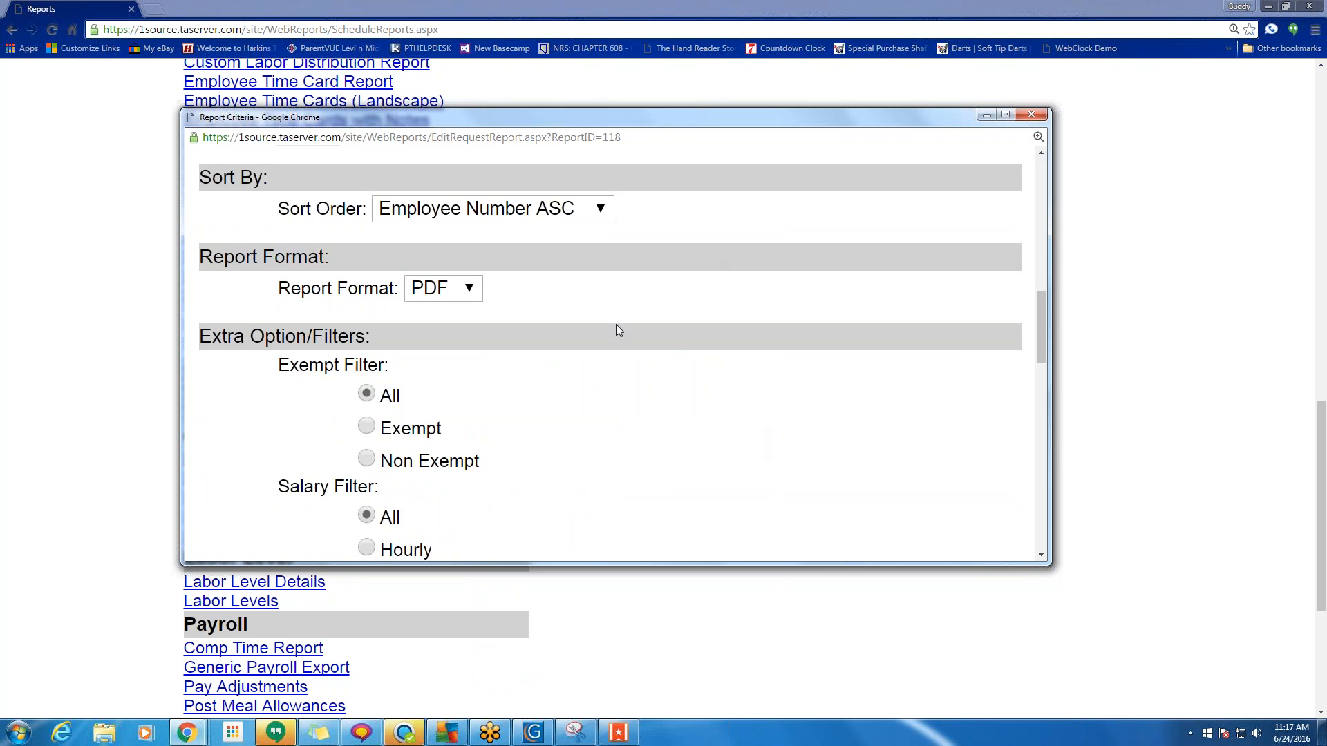
scroll(616, 328, "up", 1)
left_click_drag(276, 207, 449, 200)
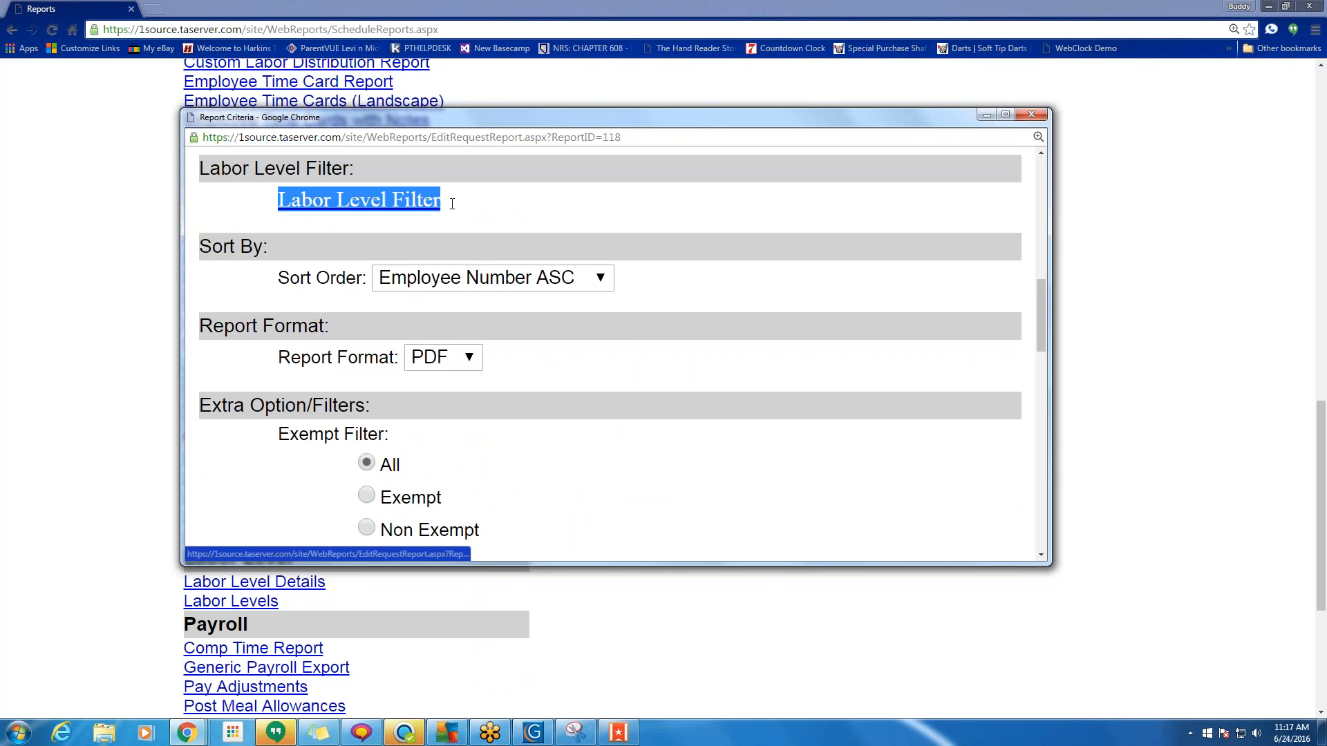
left_click(484, 217)
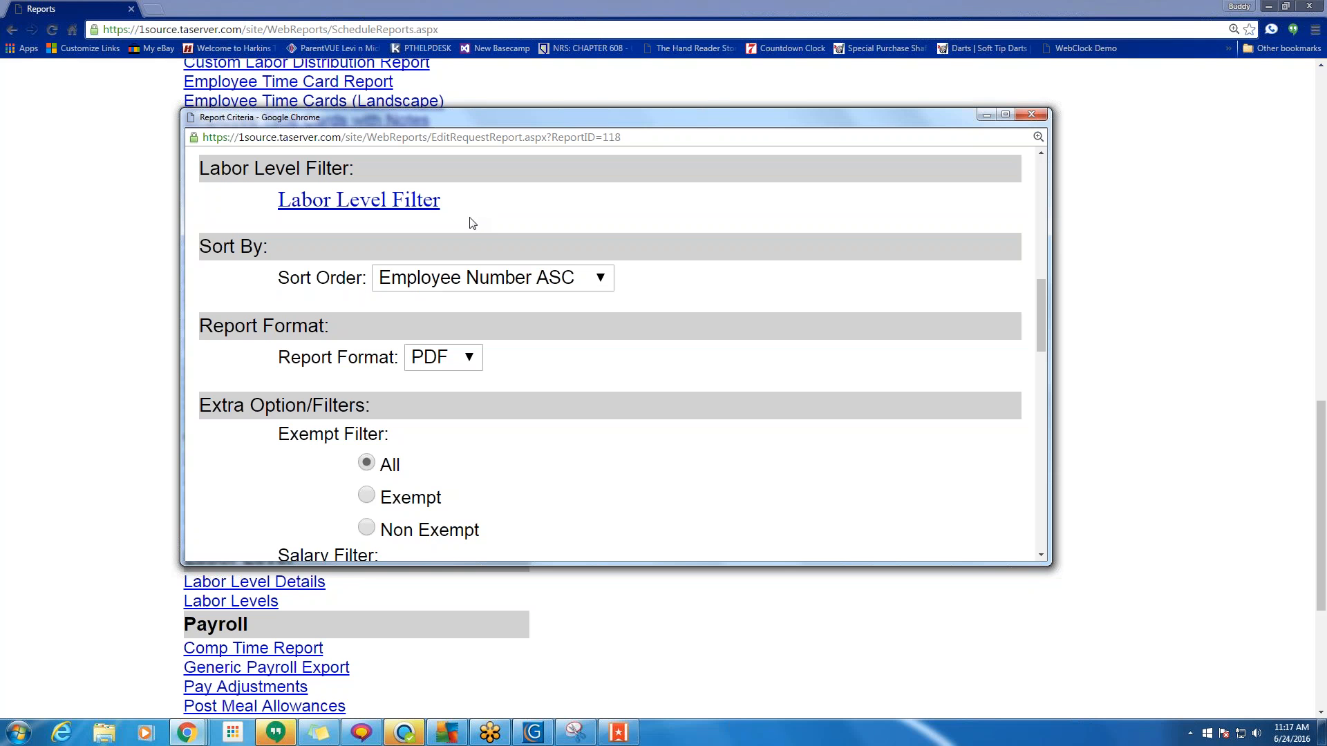
scroll(557, 254, "up", 4)
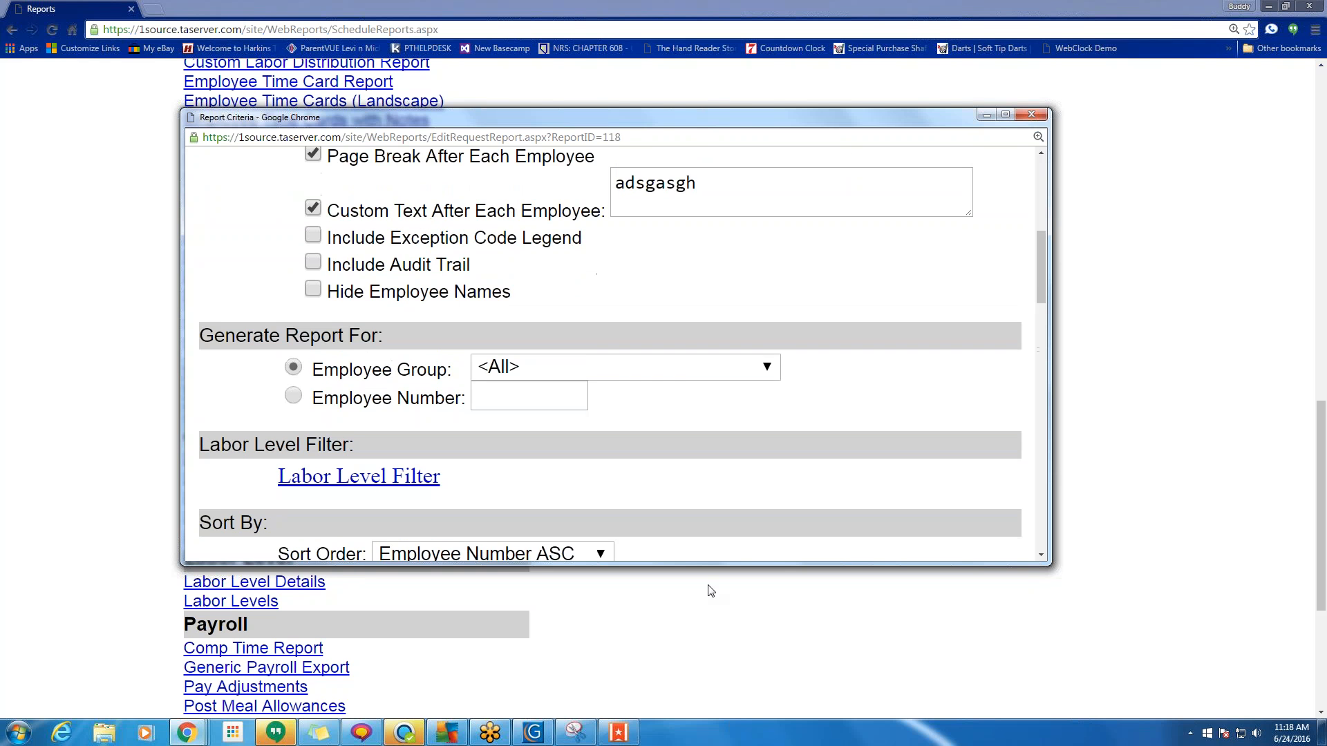
scroll(653, 276, "down", 6)
scroll(401, 320, "up", 2)
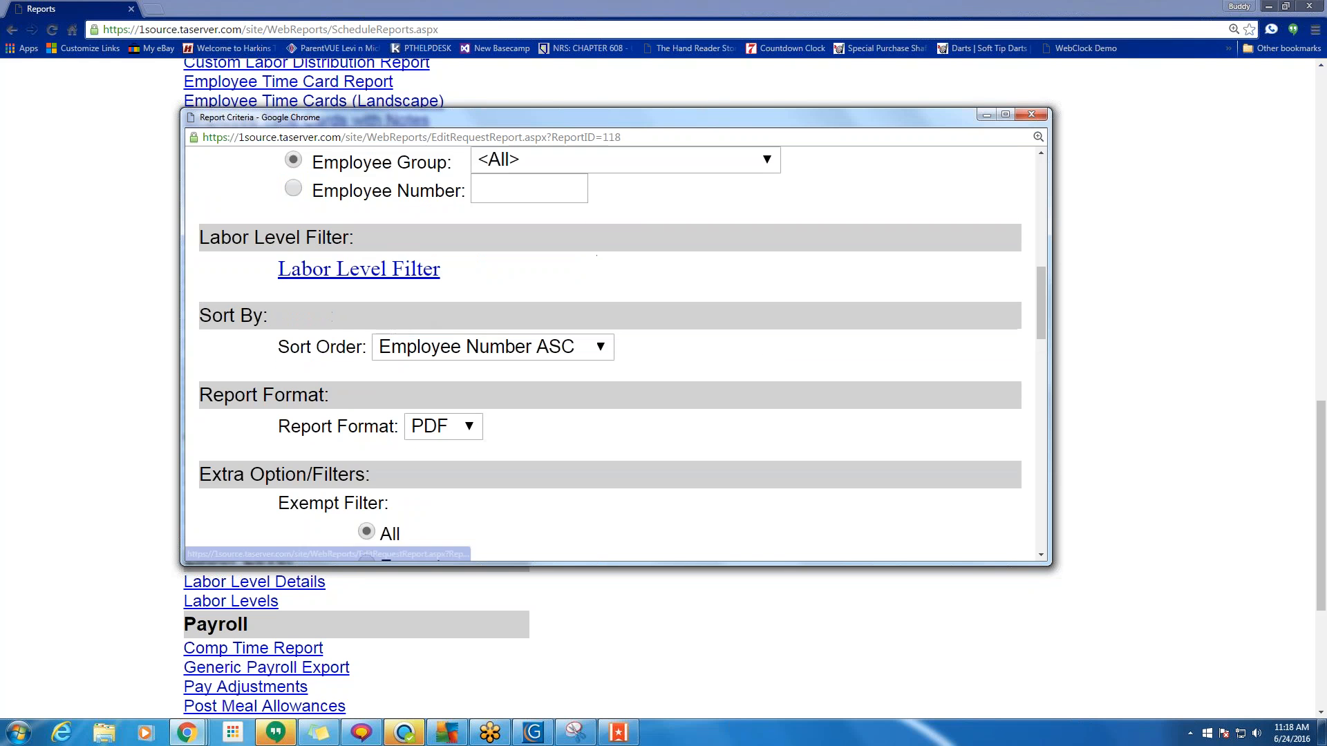
left_click(366, 270)
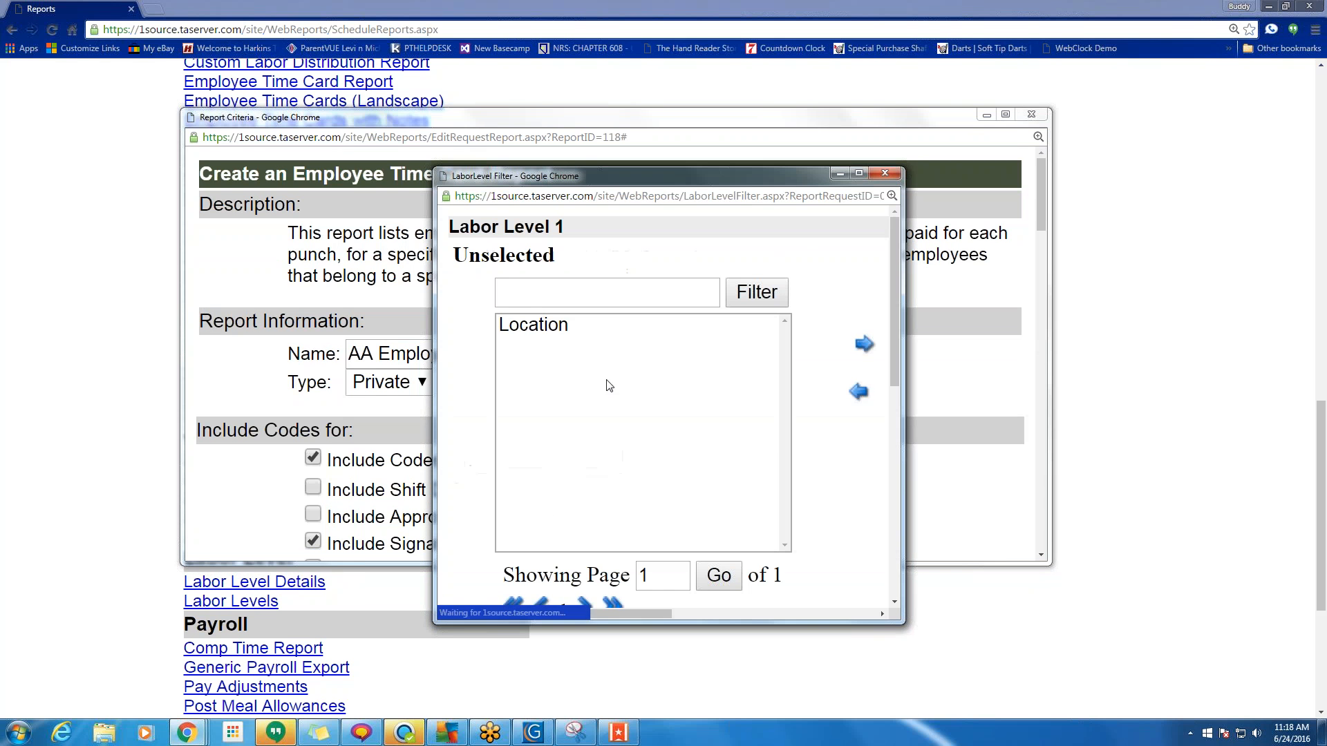
Close the Labor Level Filter and leave the employee group at All.
left_click(886, 172)
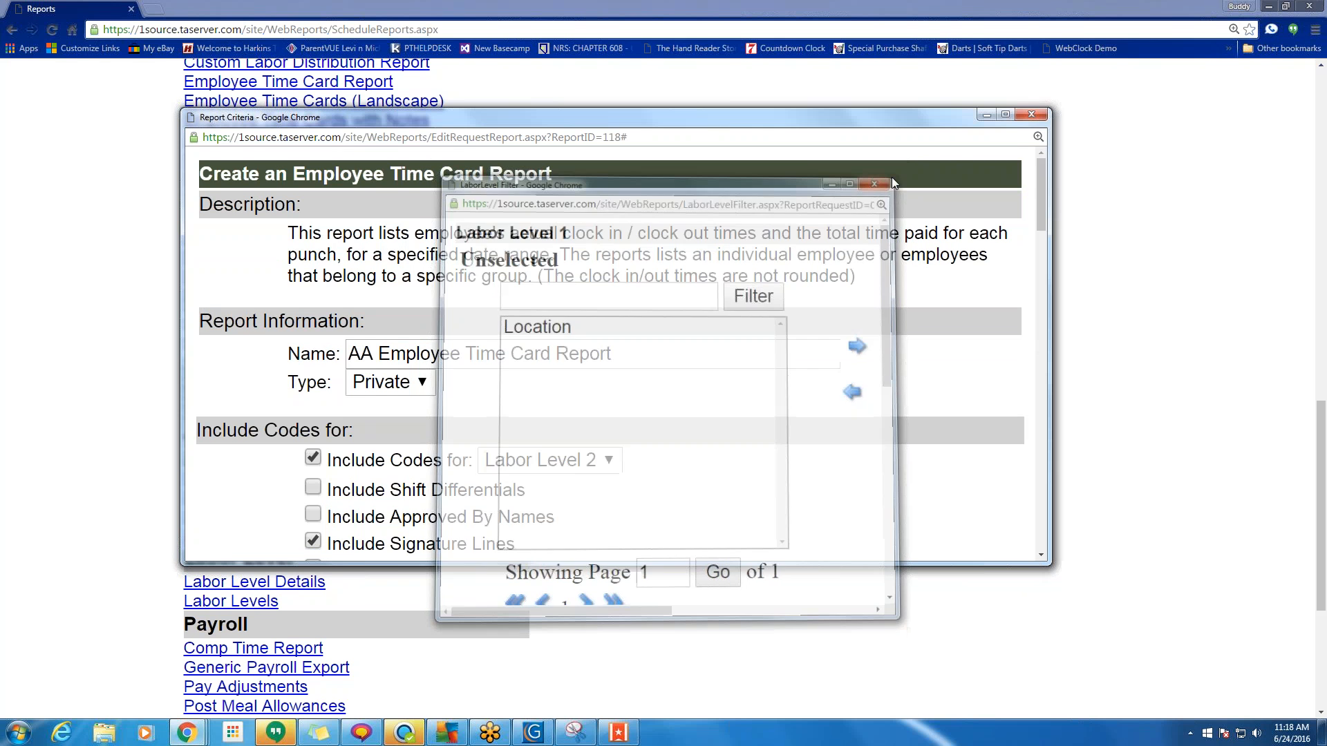
scroll(684, 393, "down", 3)
scroll(399, 294, "down", 4)
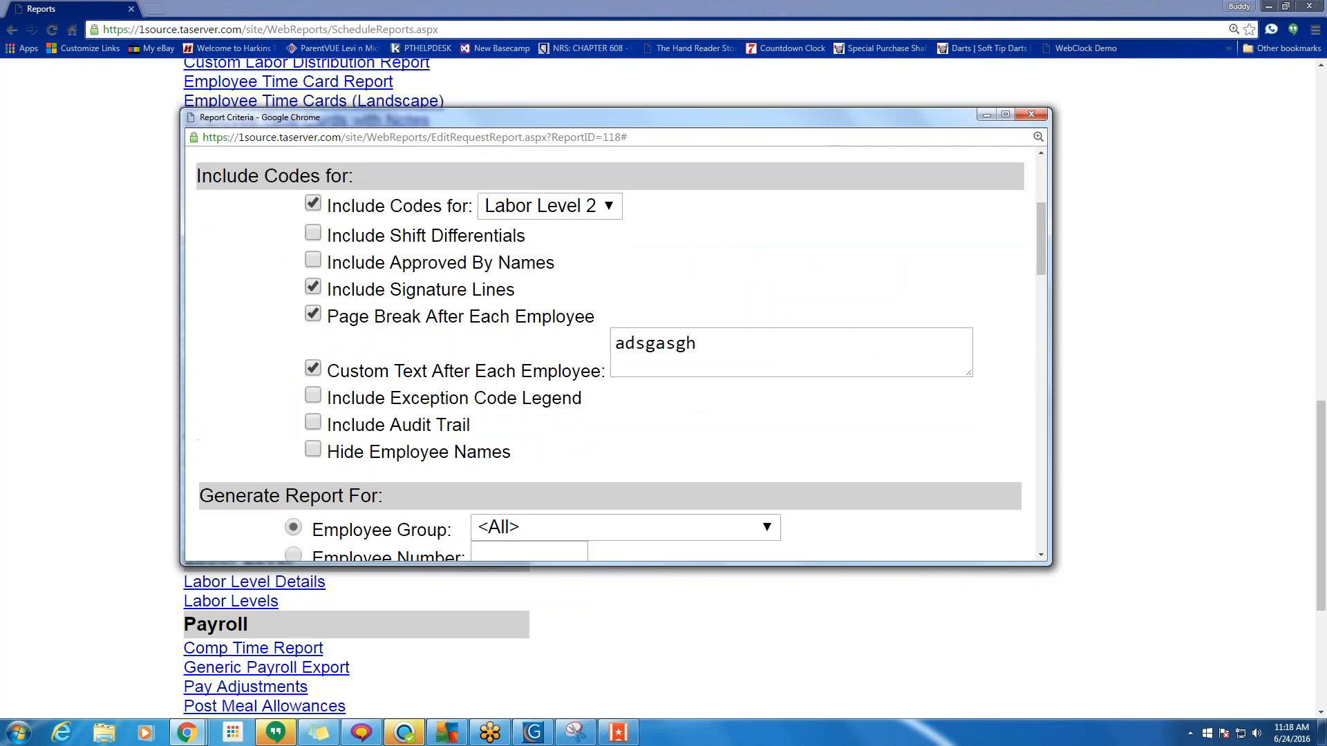
left_click(509, 302)
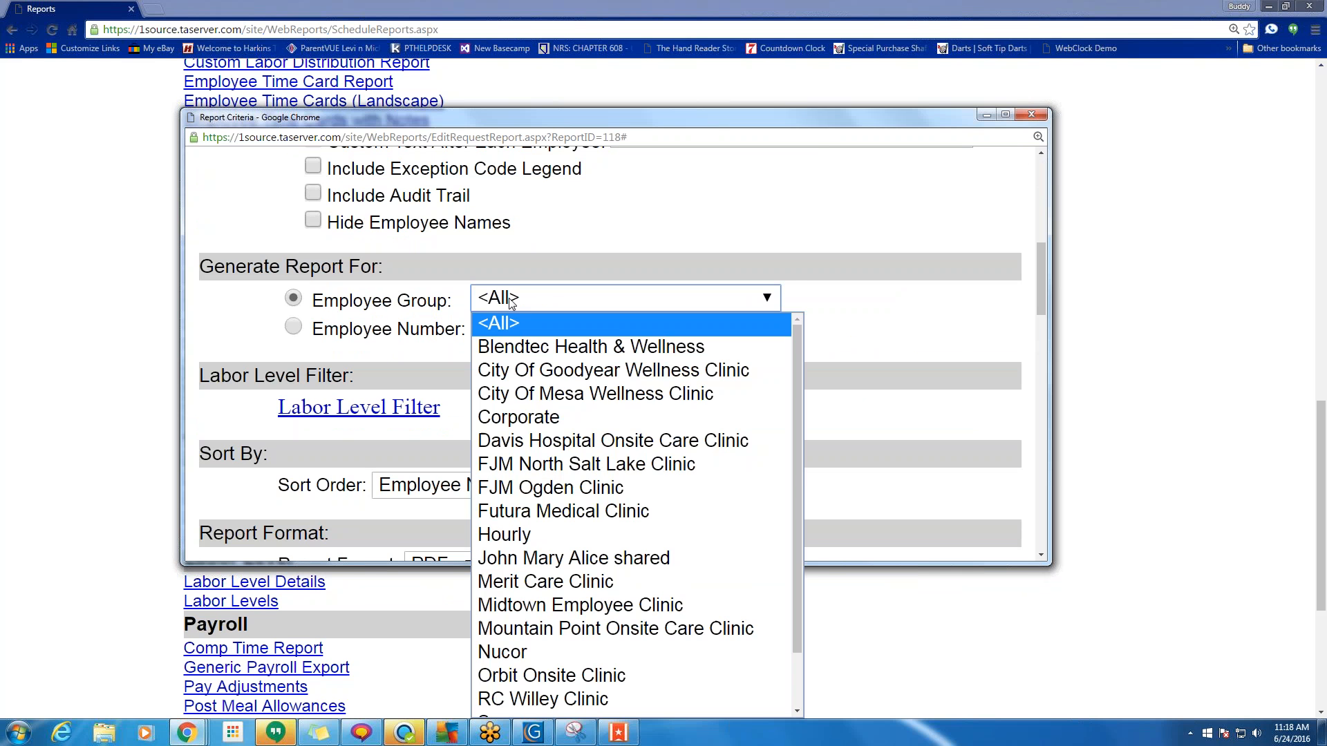
left_click(519, 291)
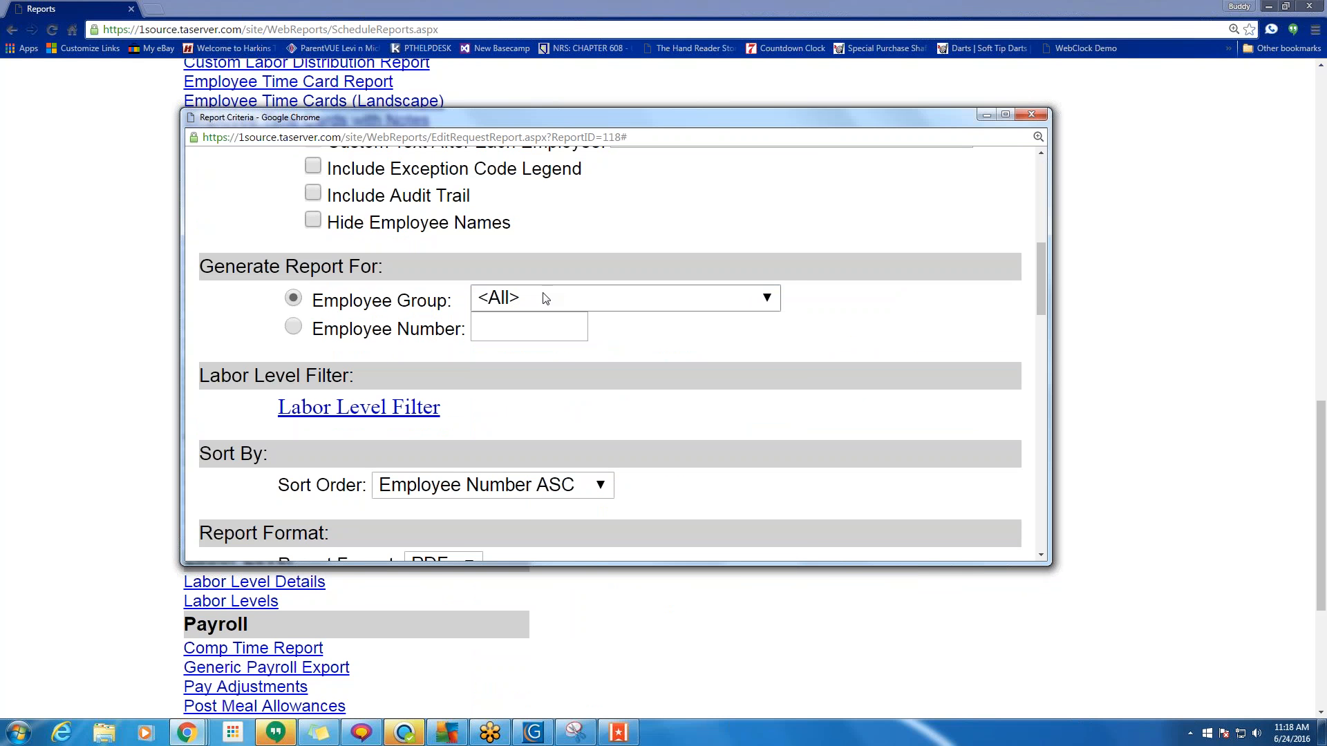
Sort the report by Last Name ASC with PDF as the report format.
scroll(715, 399, "down", 3)
scroll(715, 399, "down", 1)
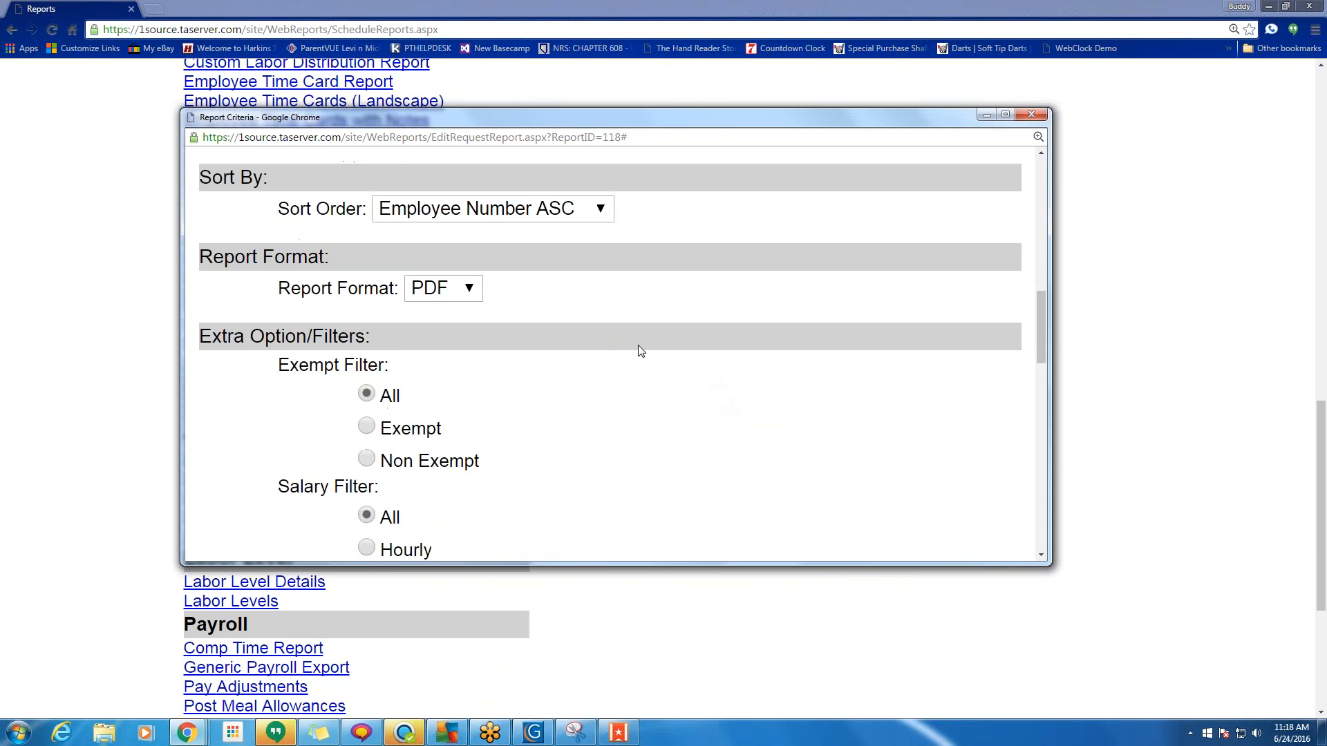
left_click(487, 209)
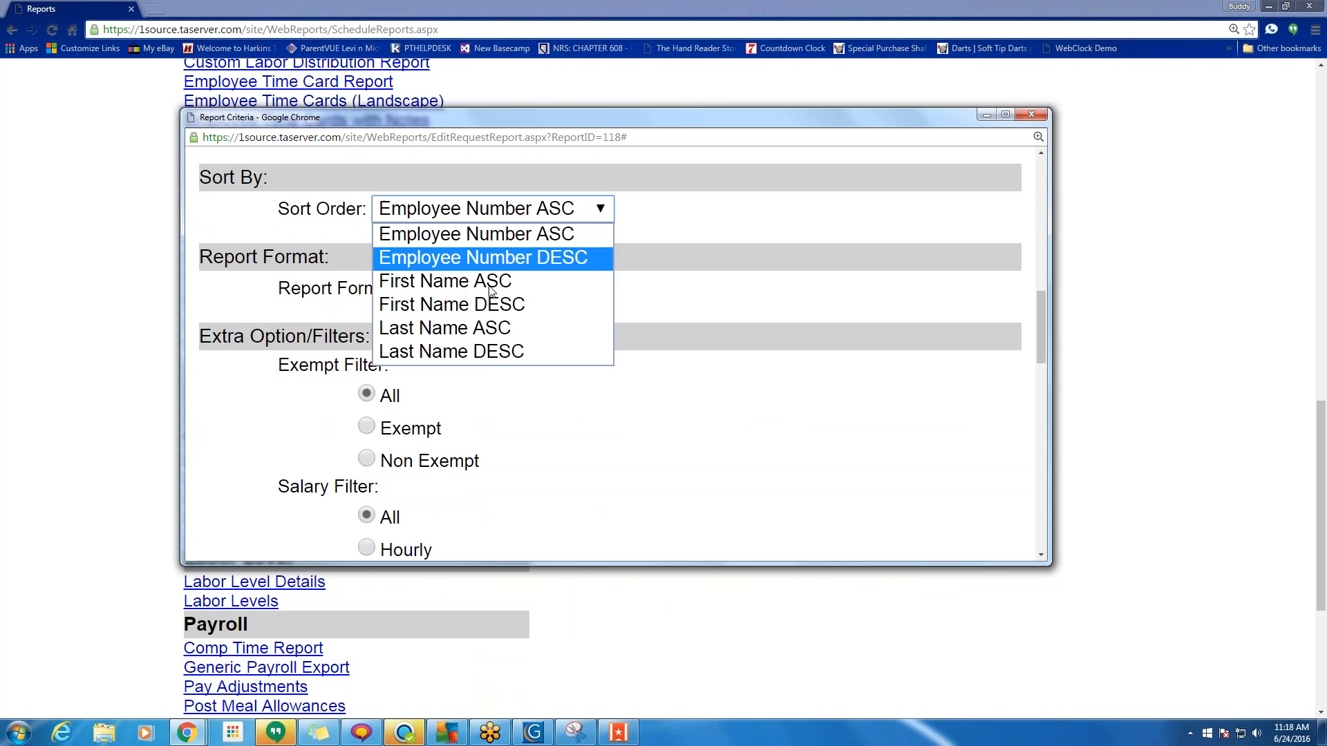
left_click(492, 350)
left_click(546, 211)
left_click(511, 328)
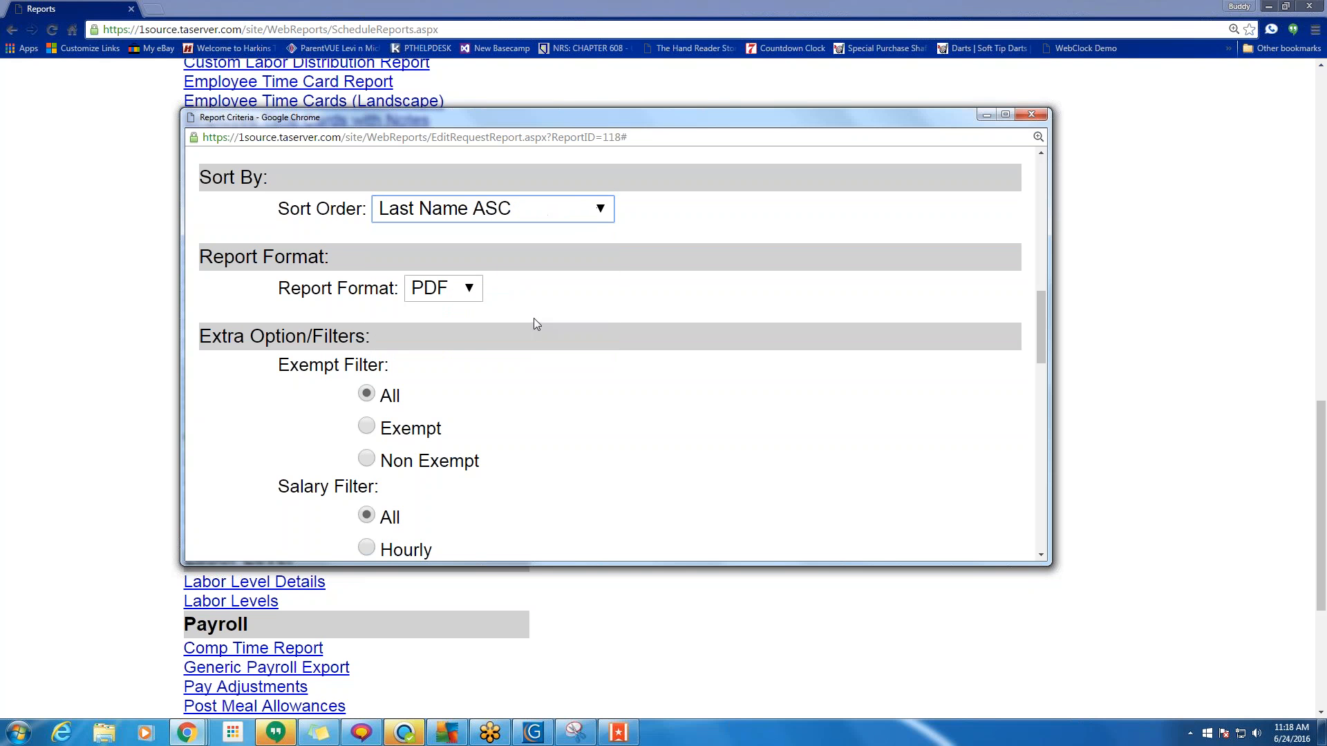
left_click(453, 289)
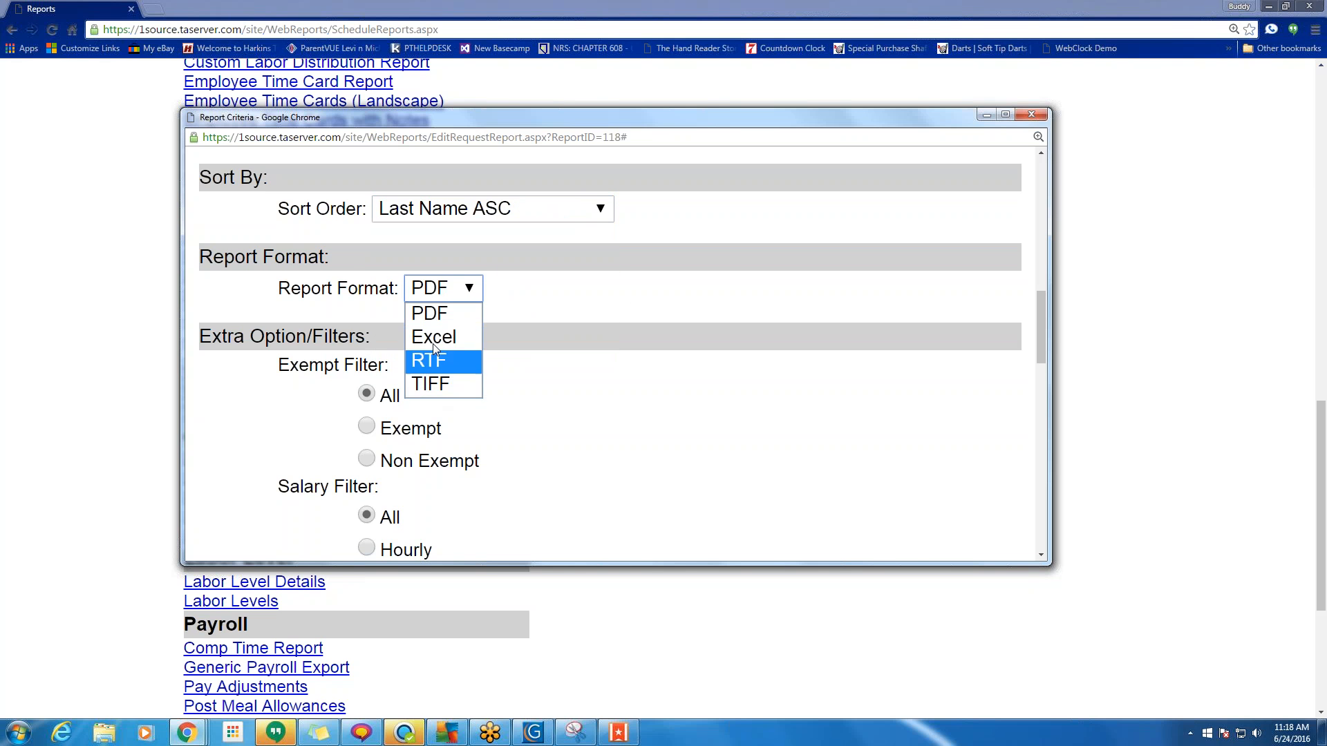
left_click(436, 313)
Limit the report to Non Exempt employees and the Salary filter to salaried.
scroll(636, 392, "down", 2)
scroll(637, 392, "down", 1)
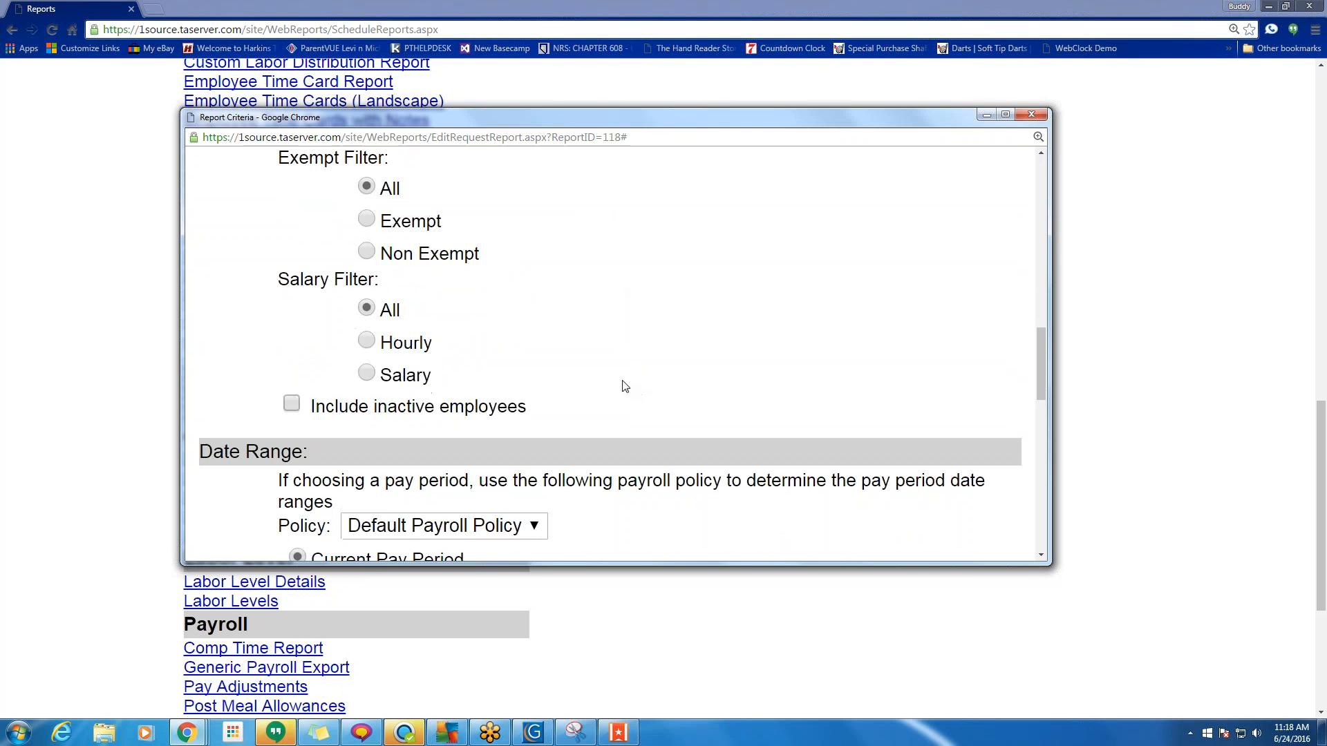
scroll(542, 337, "up", 1)
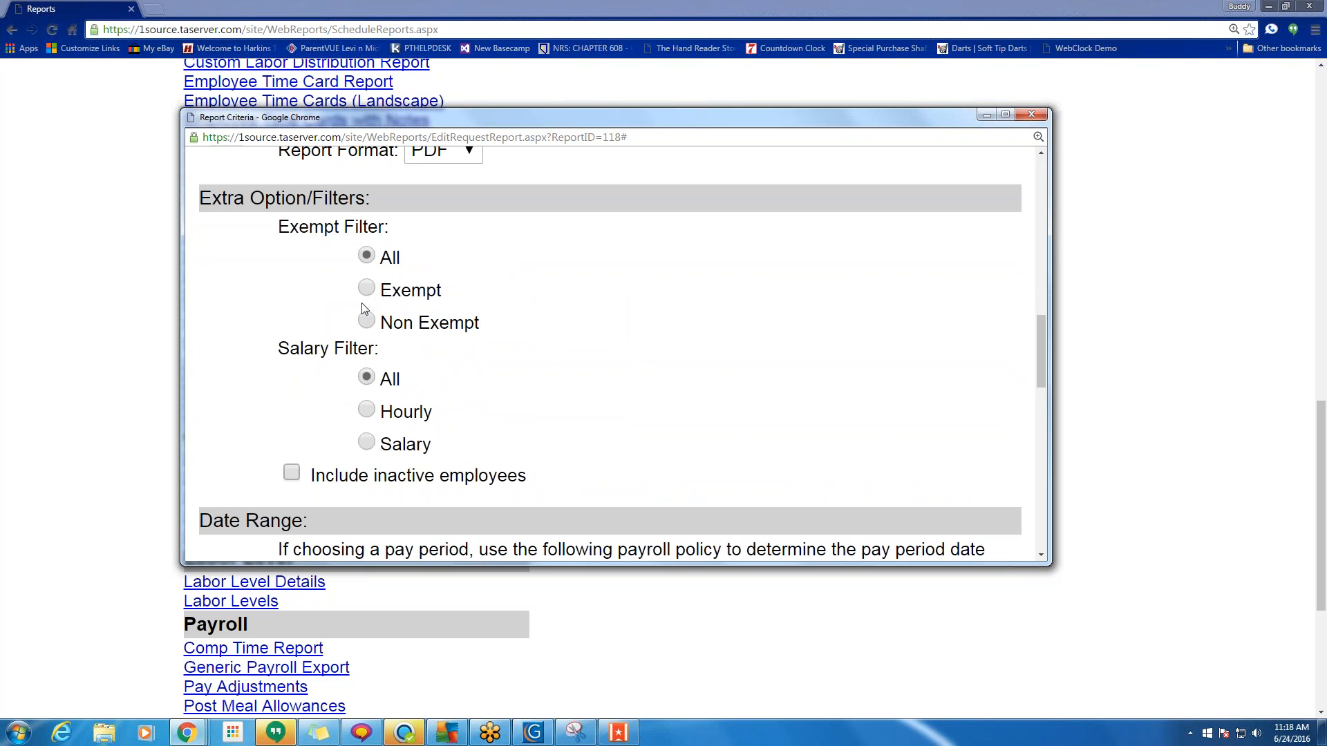
left_click(366, 320)
left_click(367, 410)
left_click(367, 443)
scroll(746, 419, "up", 8)
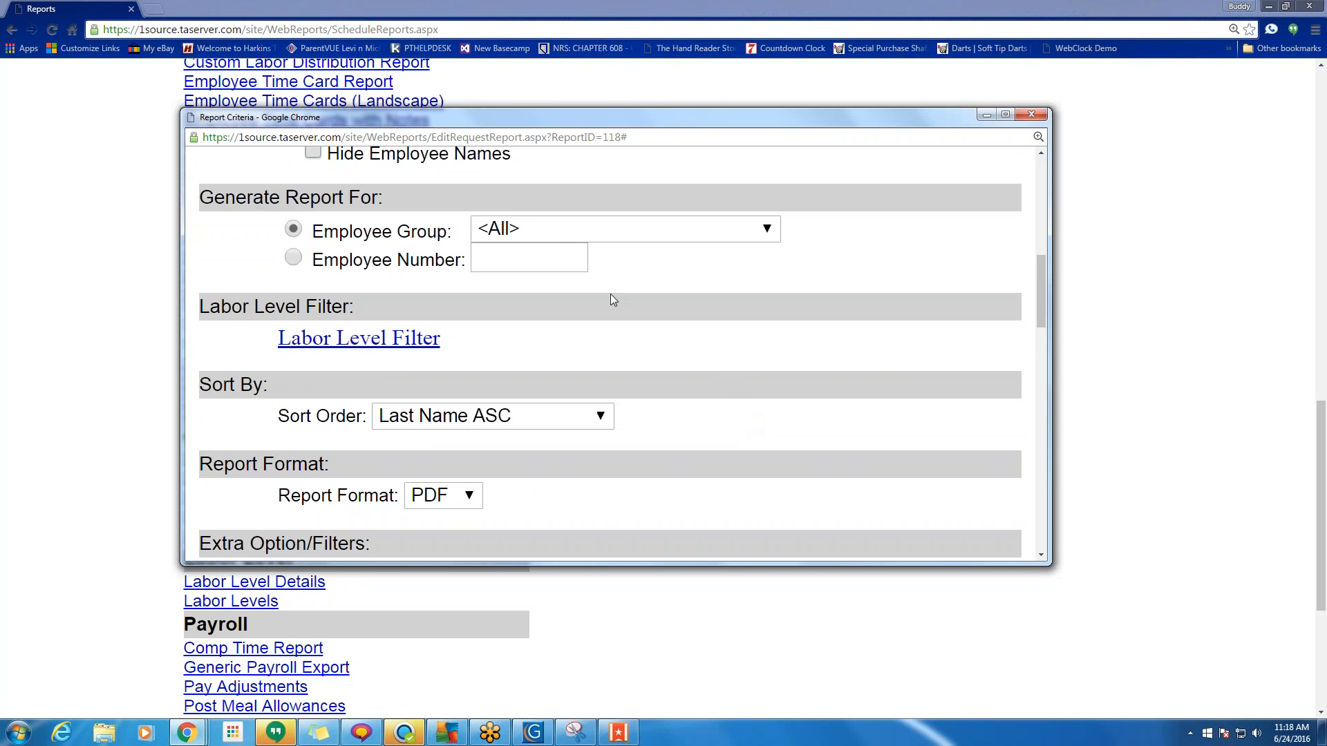
Reset the Exempt Filter and Salary Filter to All.
scroll(634, 470, "down", 15)
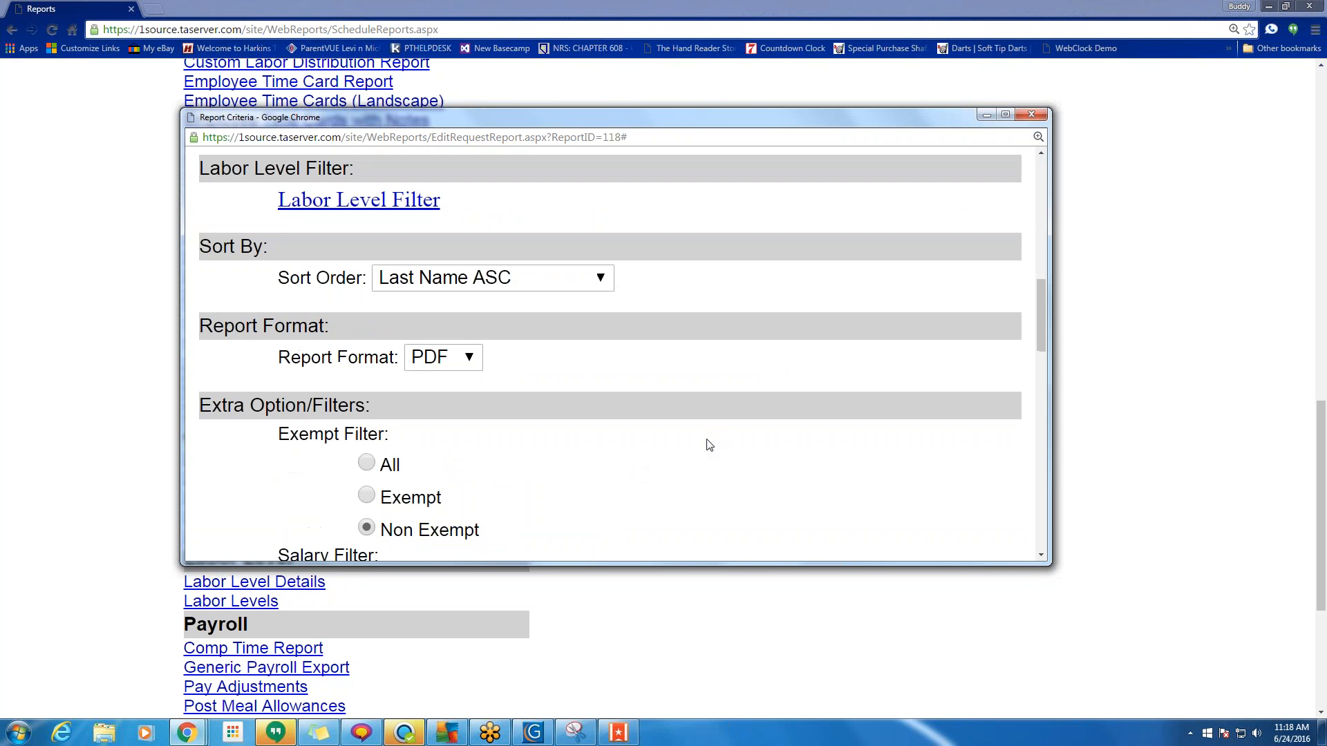
scroll(696, 438, "up", 7)
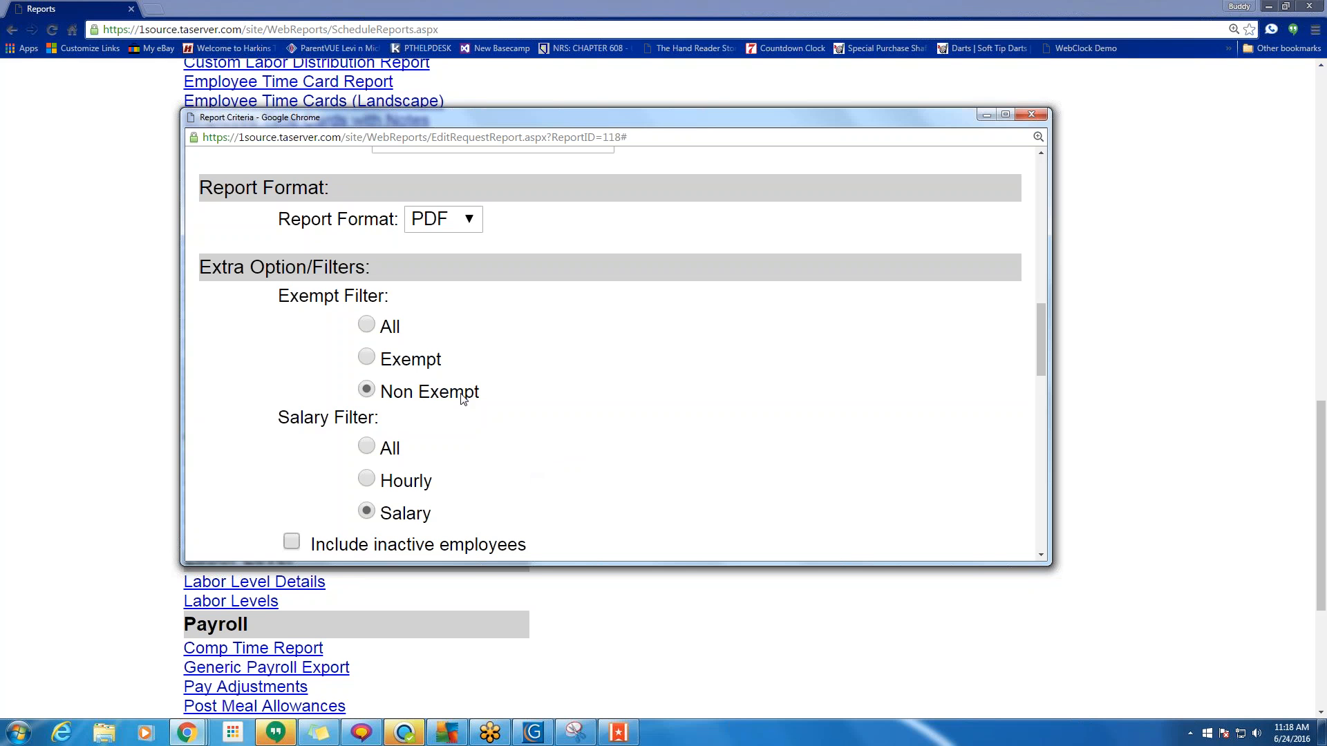
left_click(370, 326)
left_click(373, 446)
Keep the Default Payroll Policy and set the date range to Previous Pay Period.
scroll(530, 444, "down", 4)
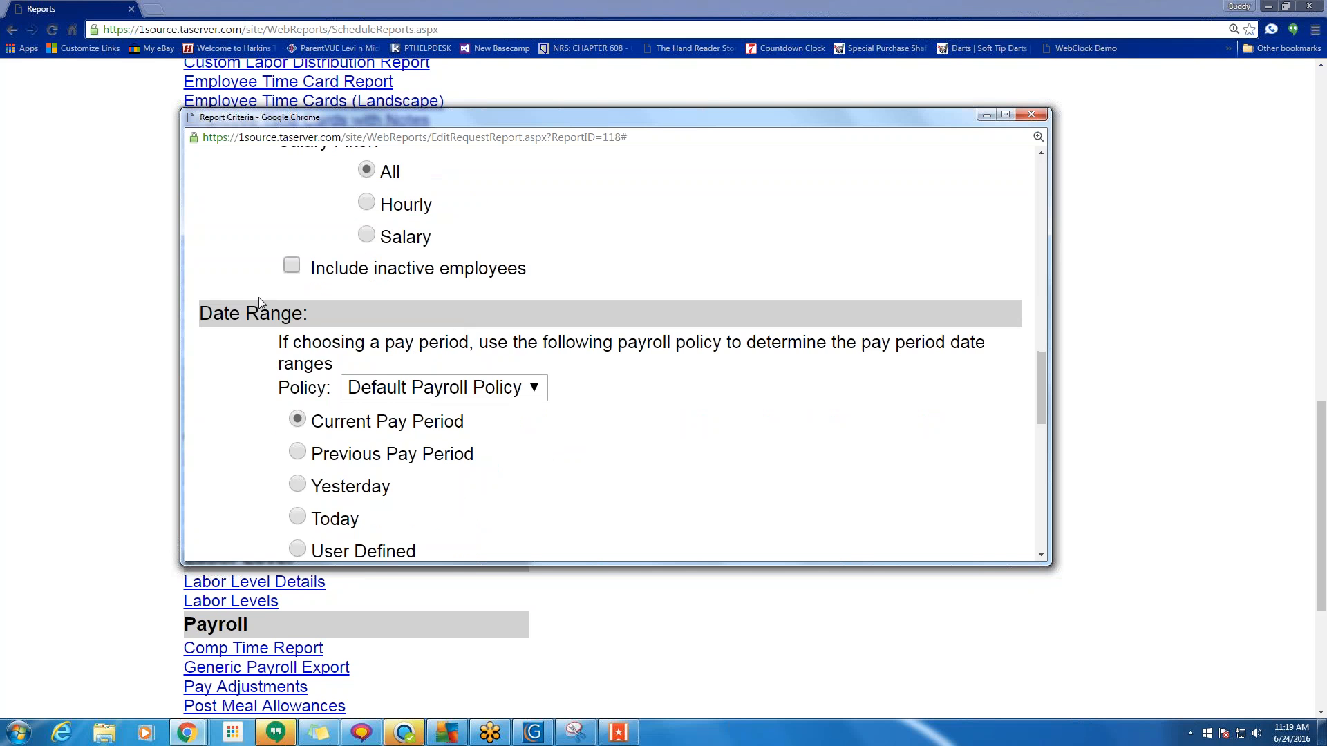
scroll(255, 346, "down", 2)
scroll(263, 241, "up", 2)
scroll(557, 382, "down", 2)
left_click(424, 256)
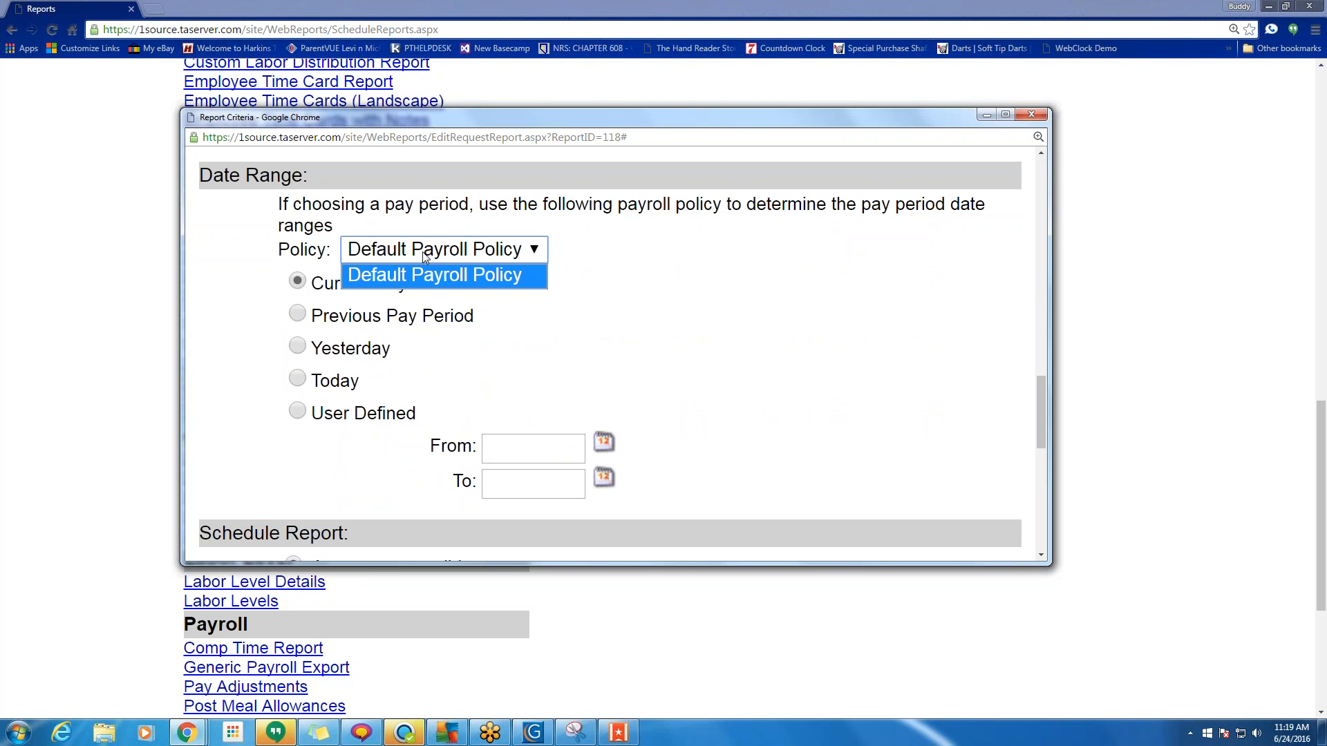
left_click(419, 253)
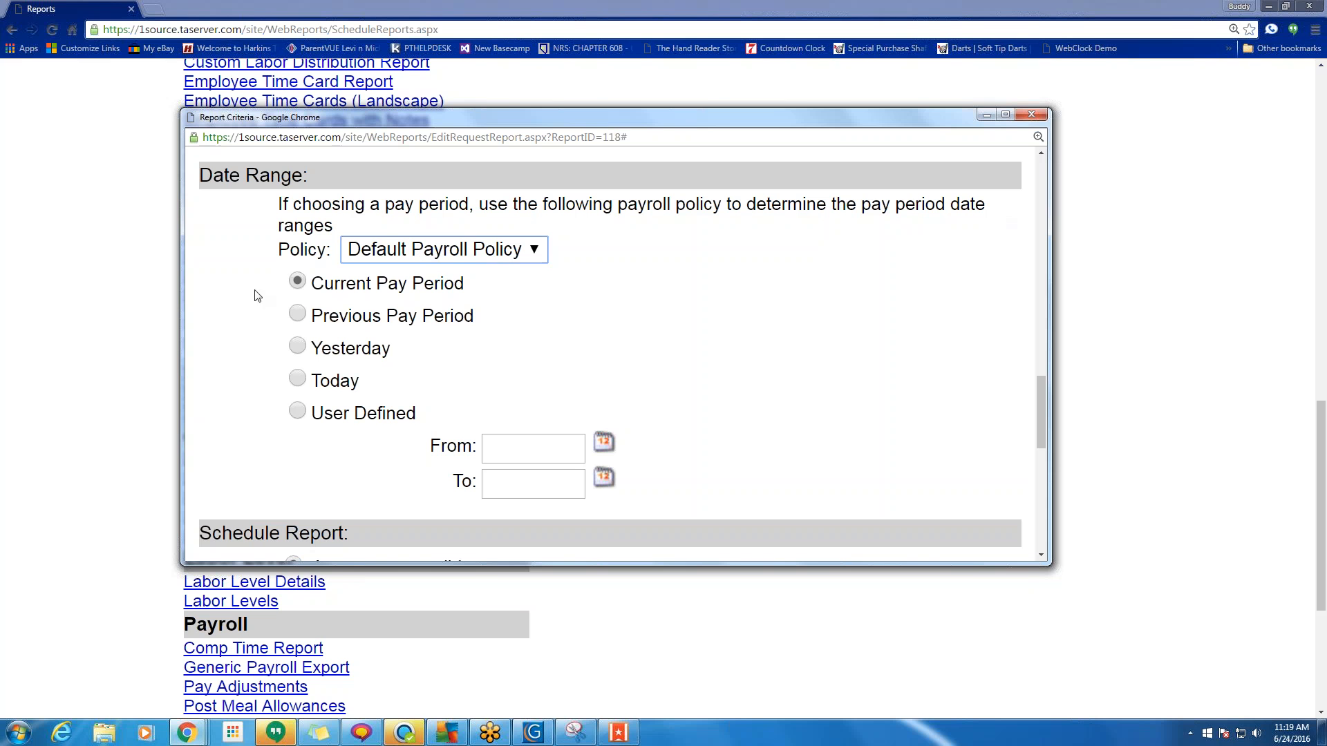
left_click(297, 315)
left_click(297, 282)
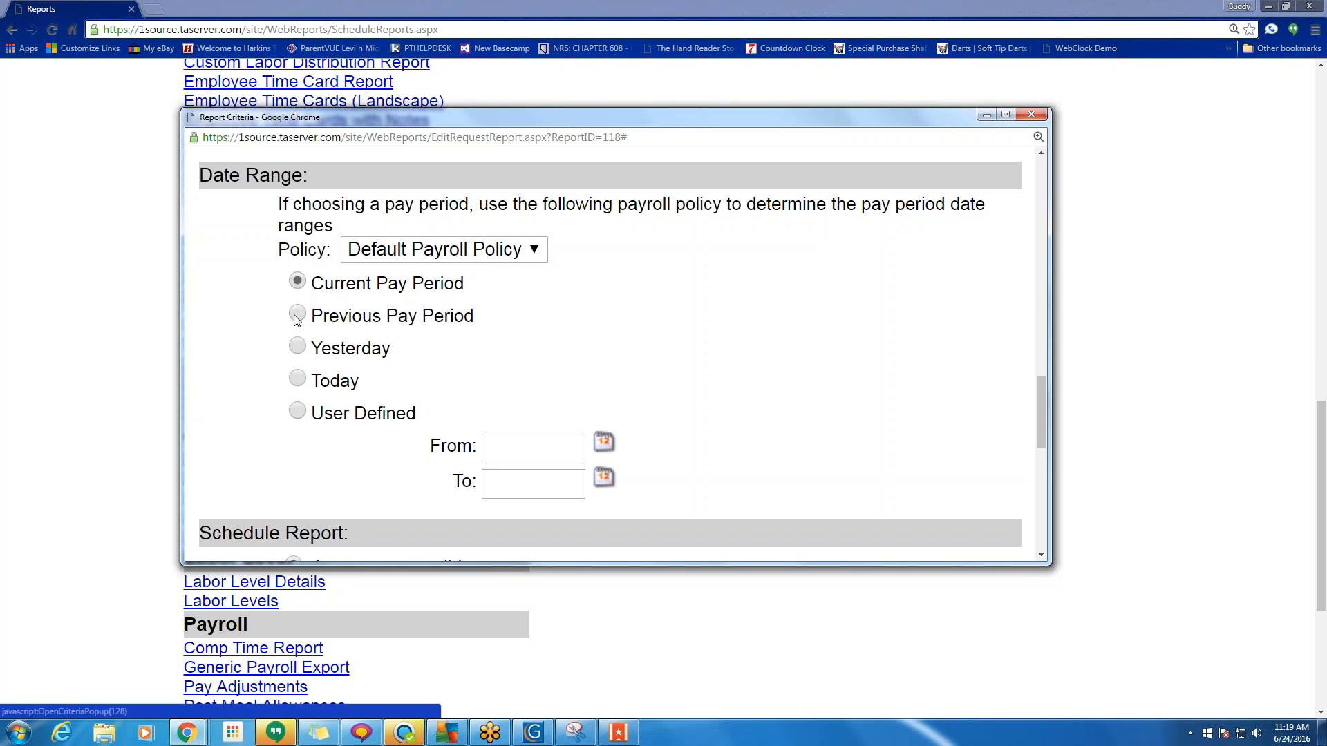
left_click(297, 314)
left_click(297, 282)
left_click(297, 315)
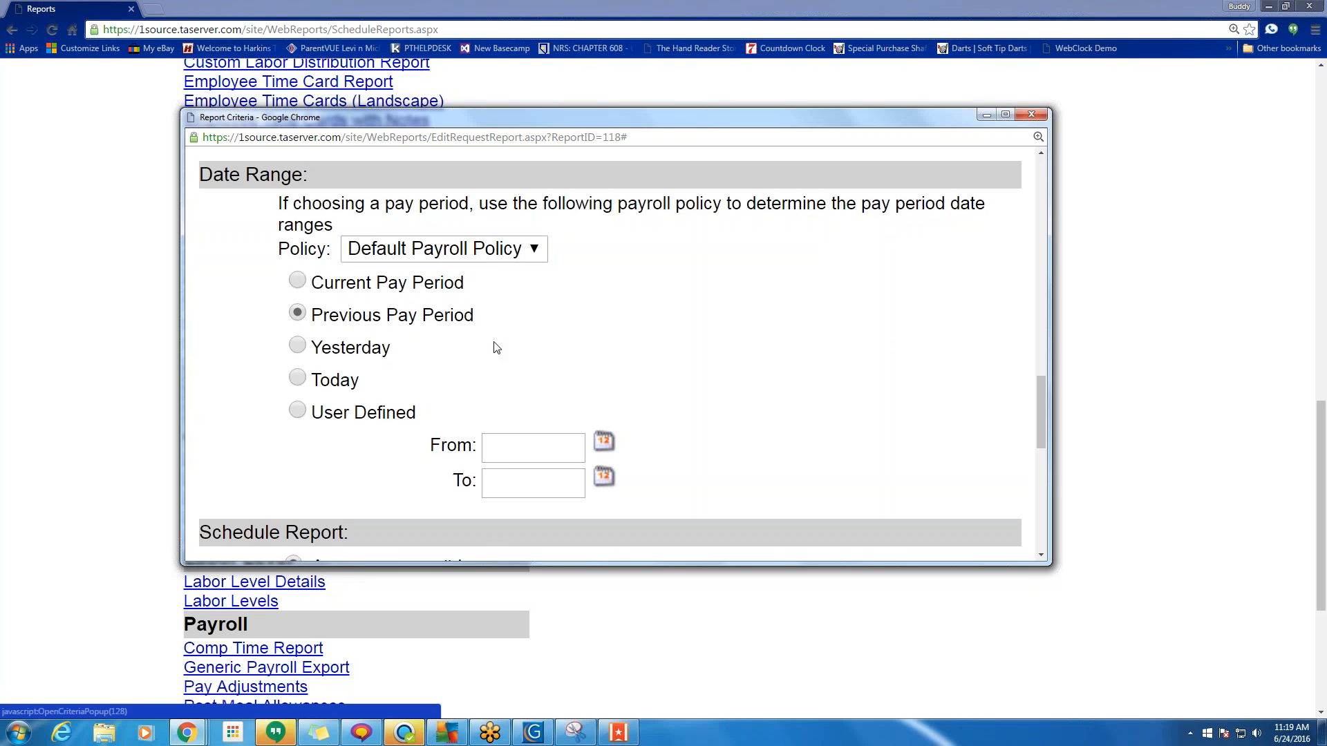
Generate the Employee Time Card Report with these criteria.
scroll(491, 350, "down", 2)
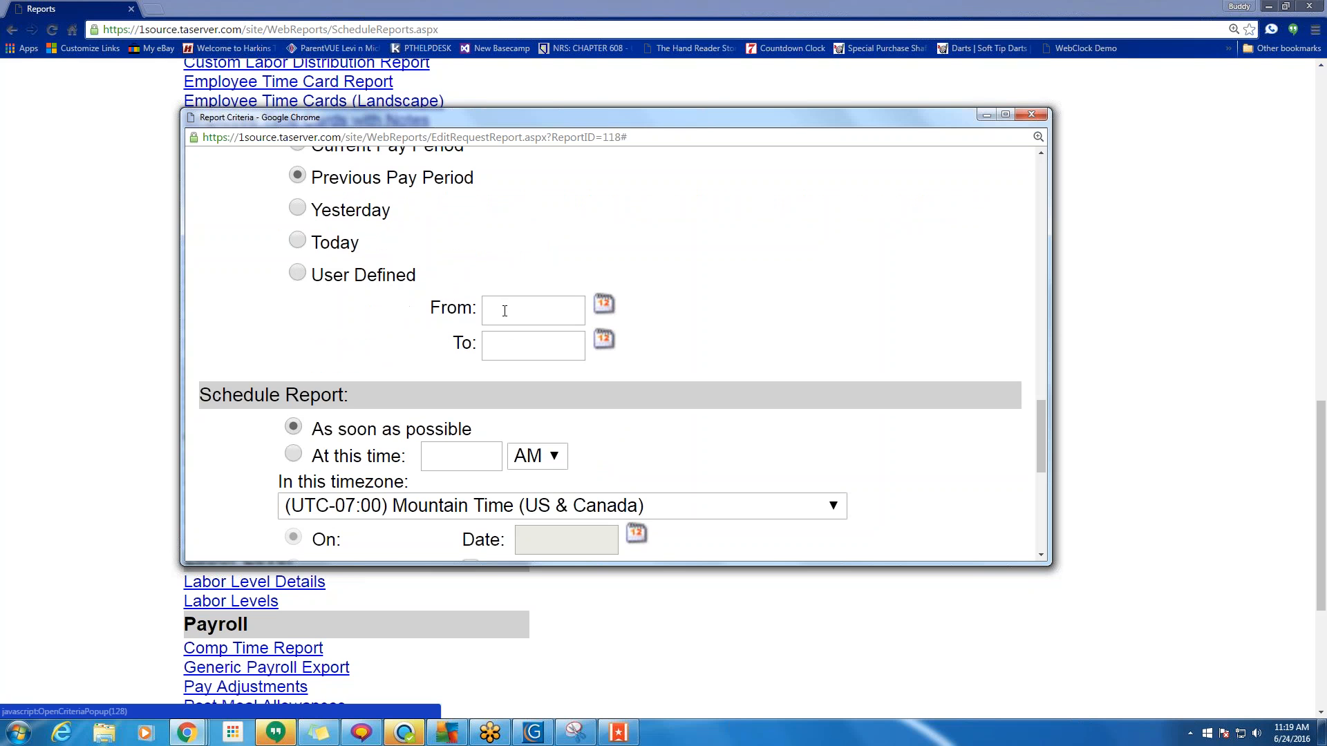
scroll(755, 306, "down", 3)
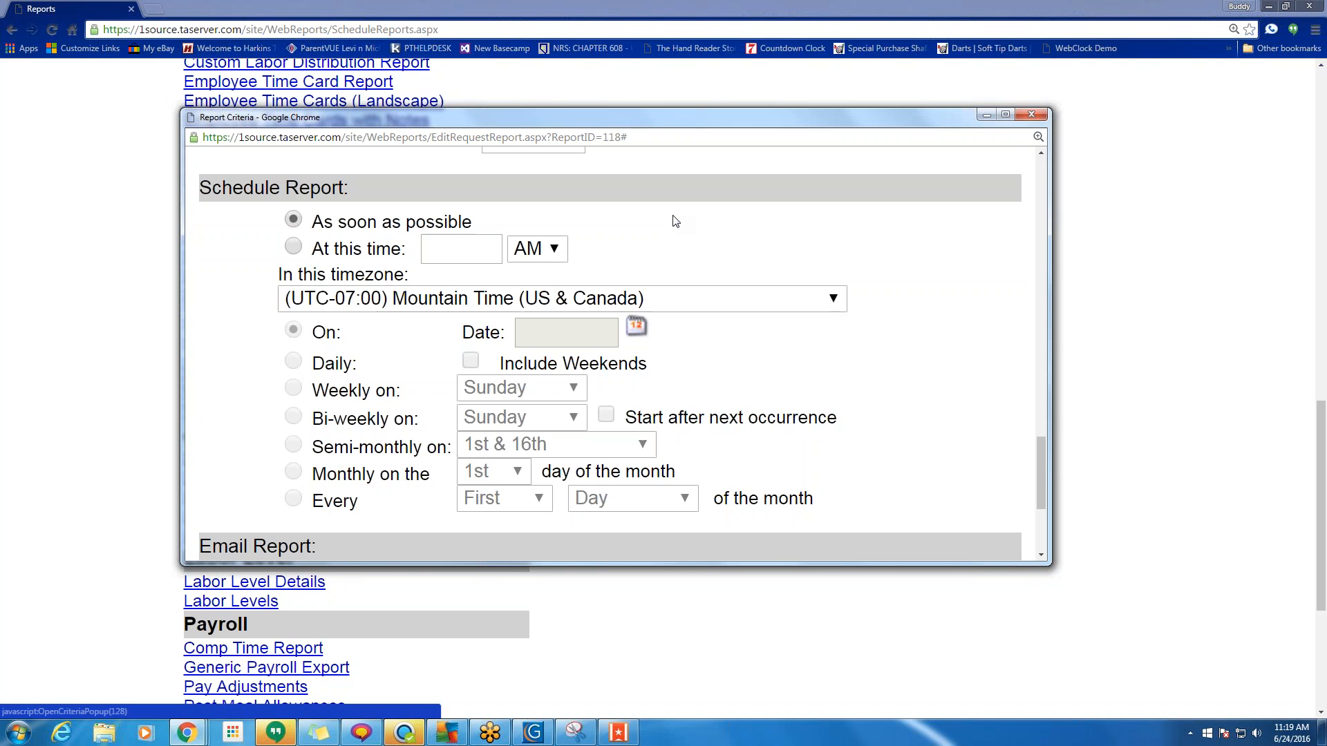
scroll(670, 277, "down", 3)
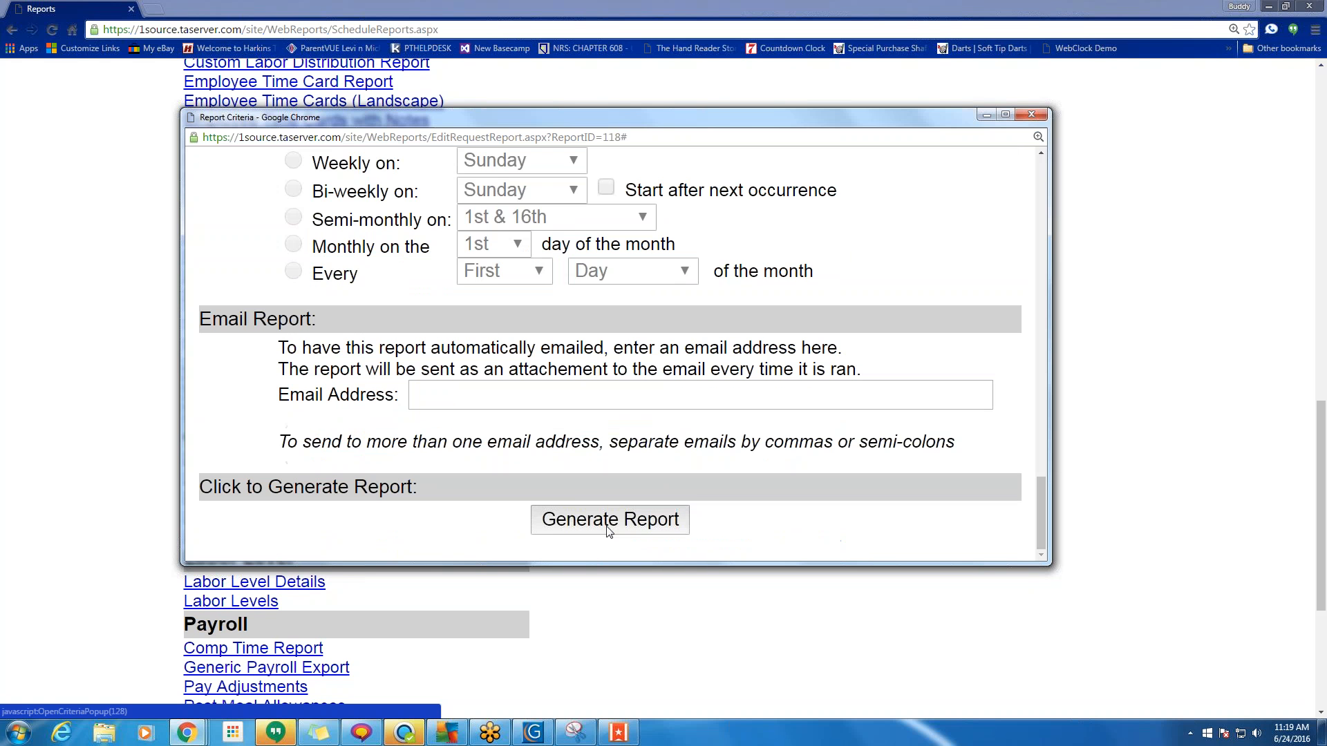
left_click(608, 530)
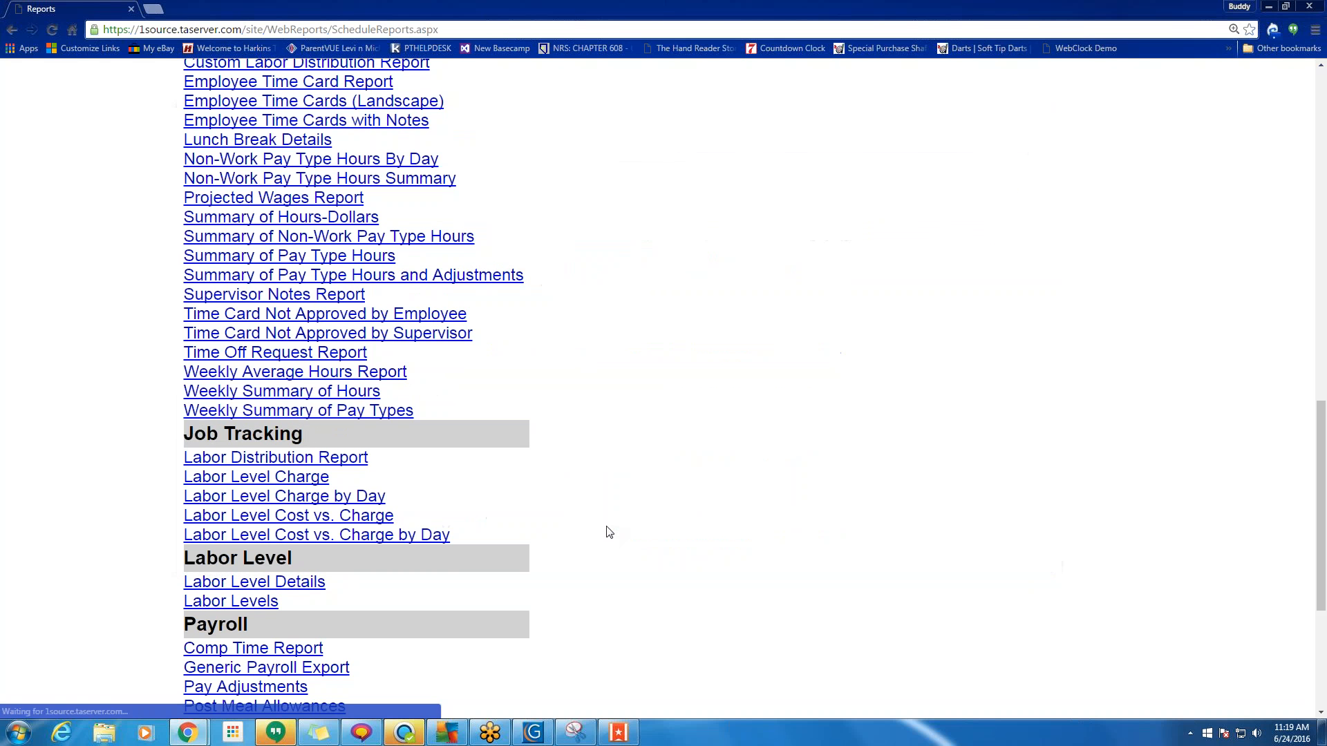
scroll(669, 520, "up", 1)
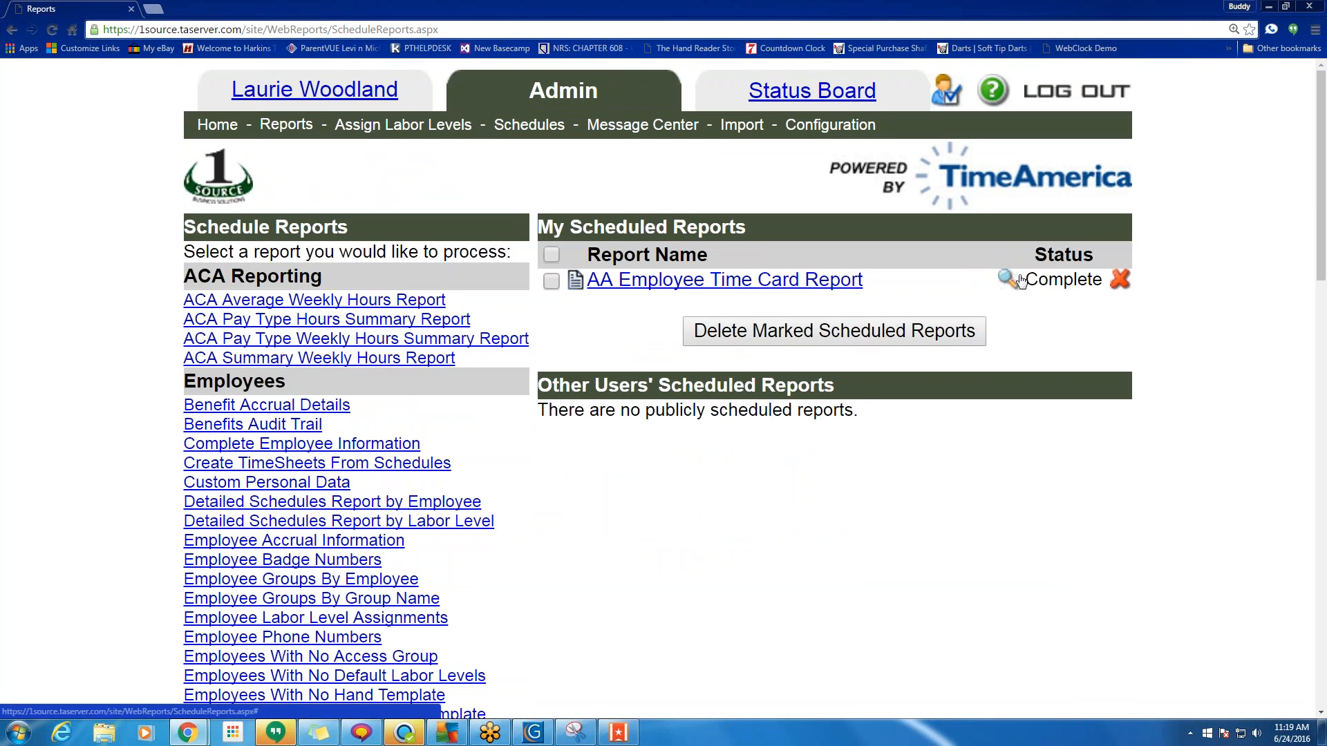
left_click_drag(1021, 279, 1103, 279)
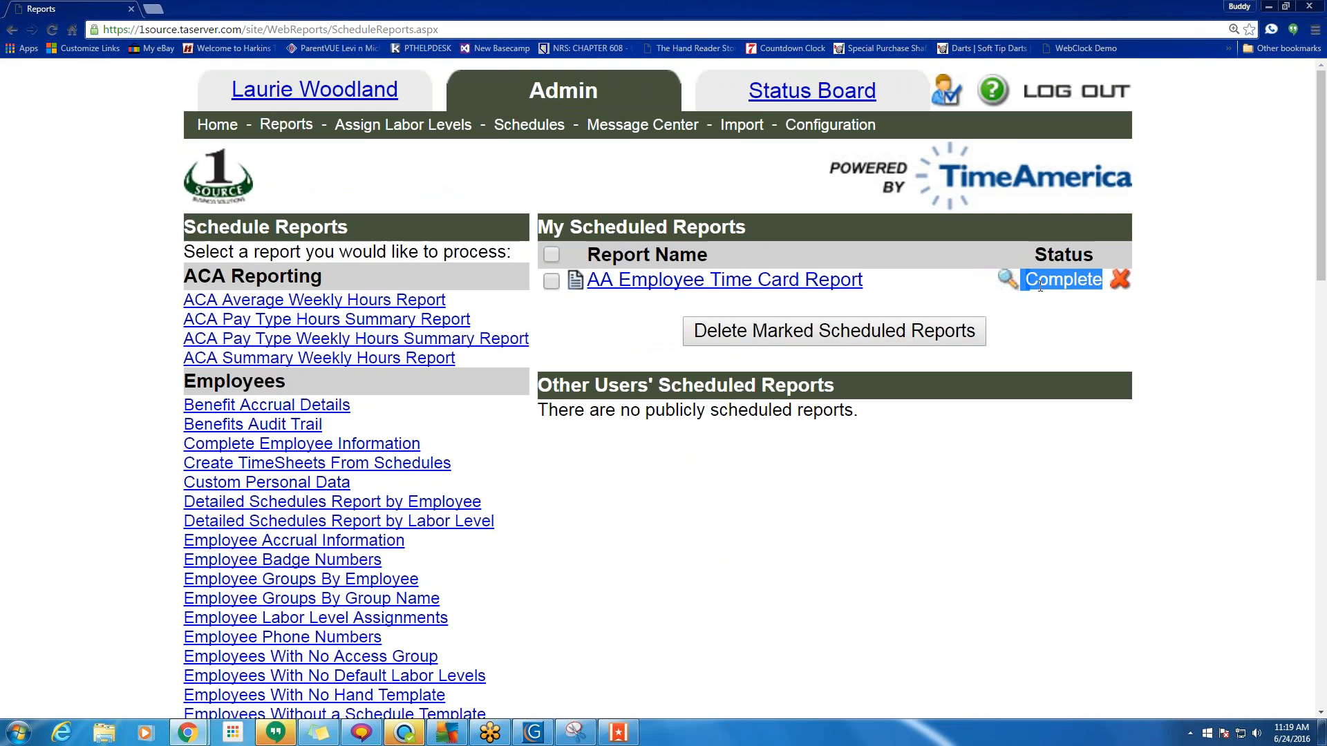
left_click(1005, 280)
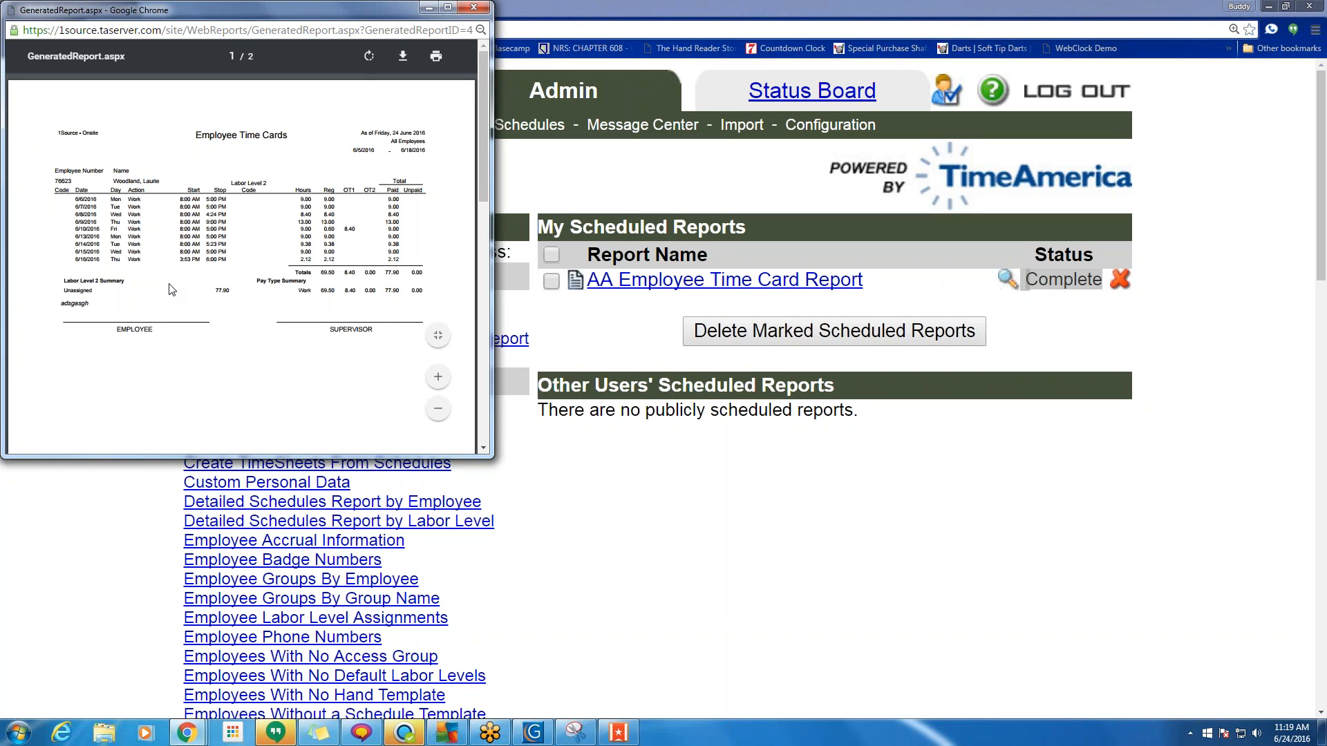
left_click(474, 7)
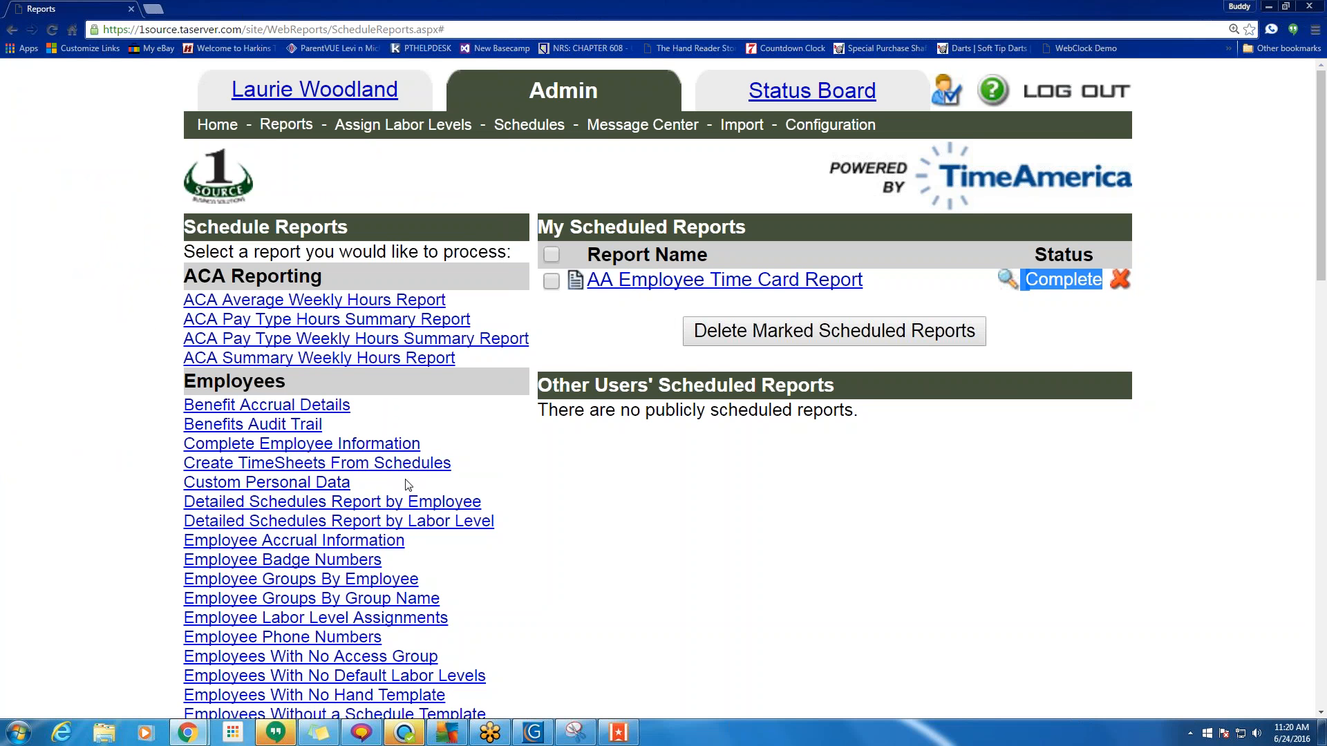
scroll(277, 459, "down", 4)
scroll(276, 459, "up", 4)
scroll(978, 350, "down", 6)
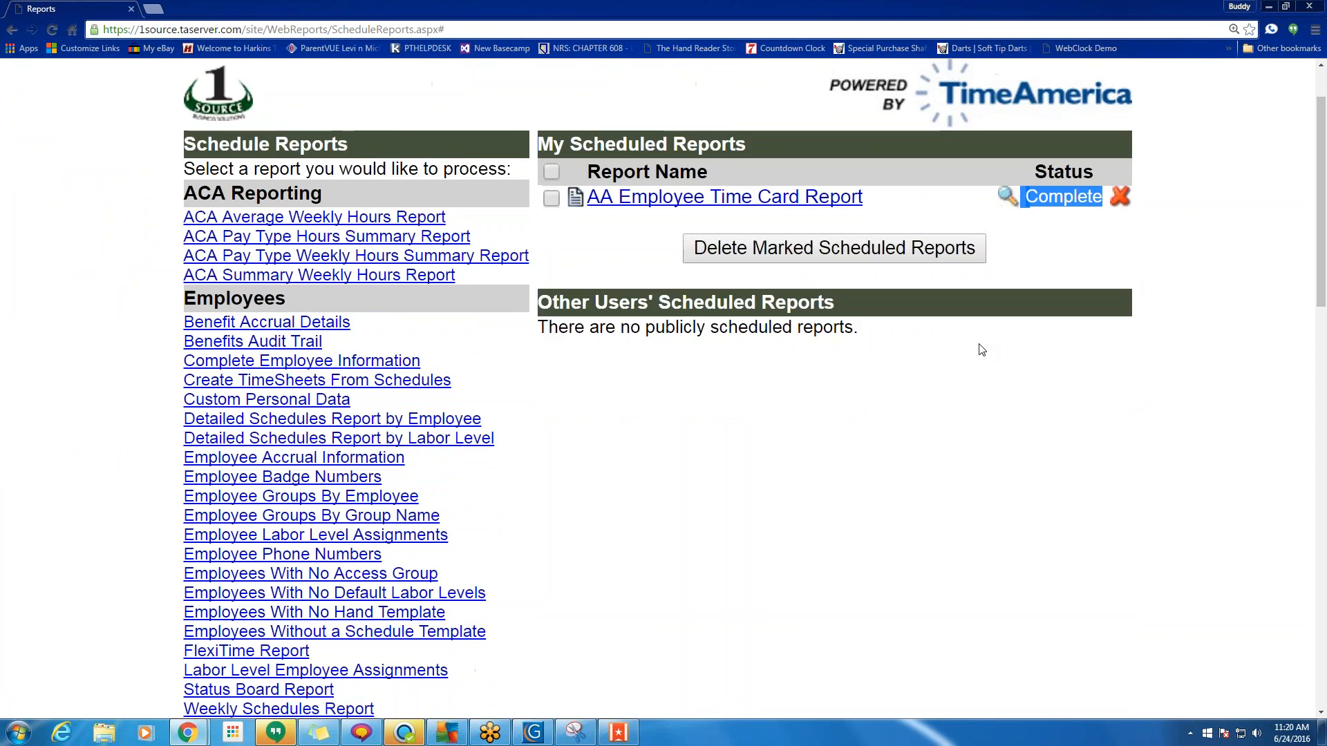
scroll(244, 499, "down", 4)
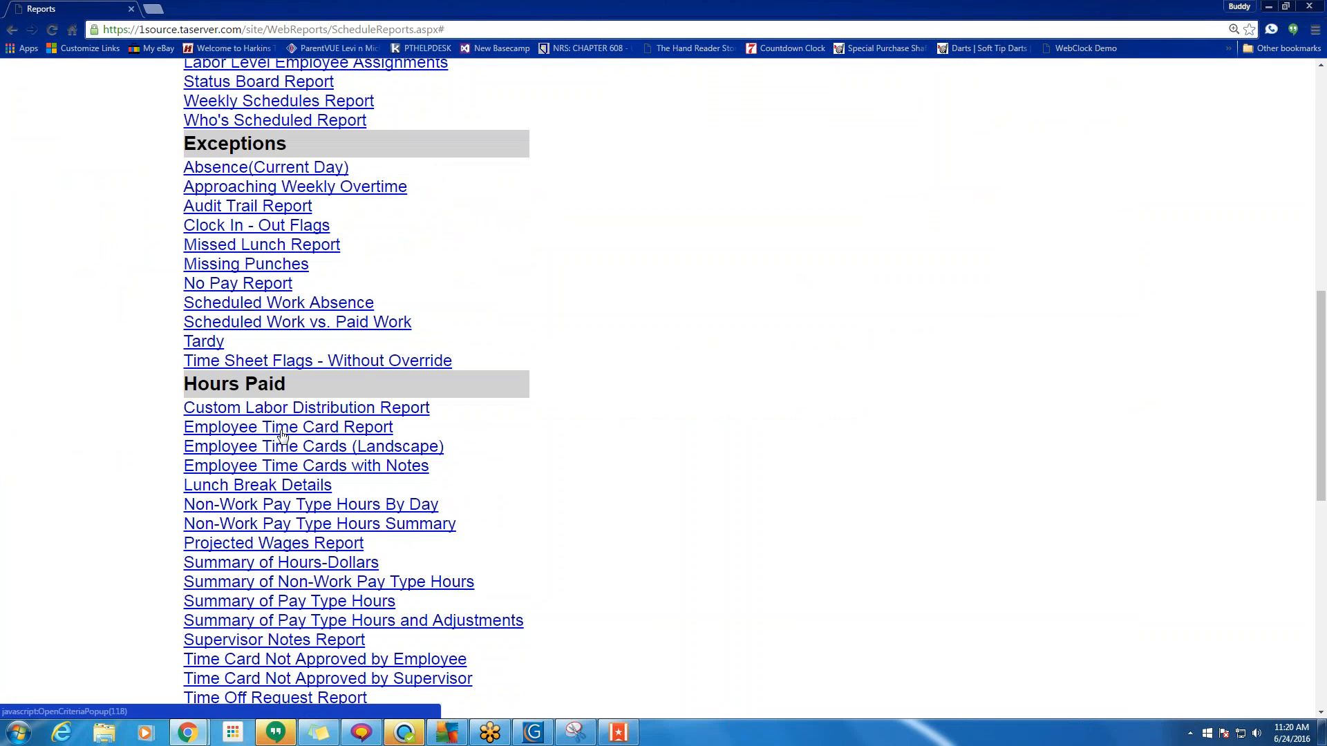
left_click(283, 428)
scroll(674, 374, "down", 4)
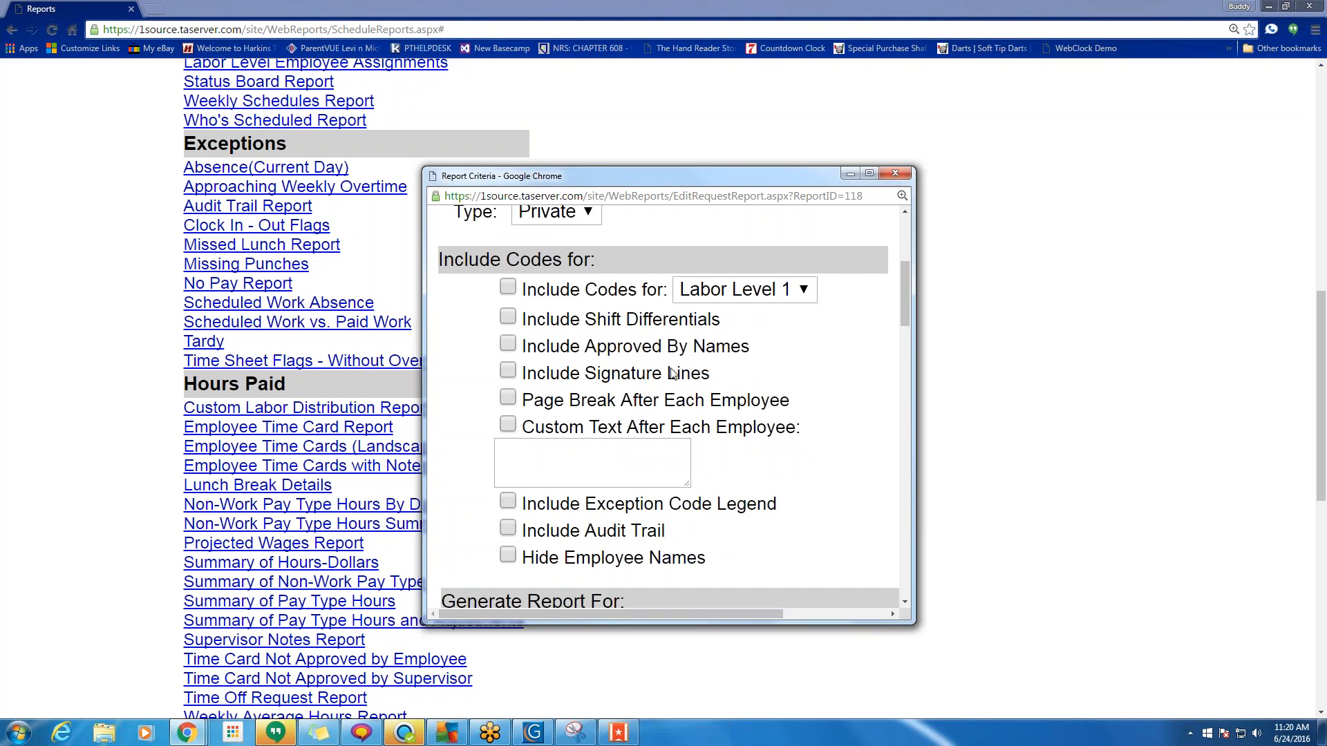
left_click(895, 174)
scroll(800, 430, "up", 10)
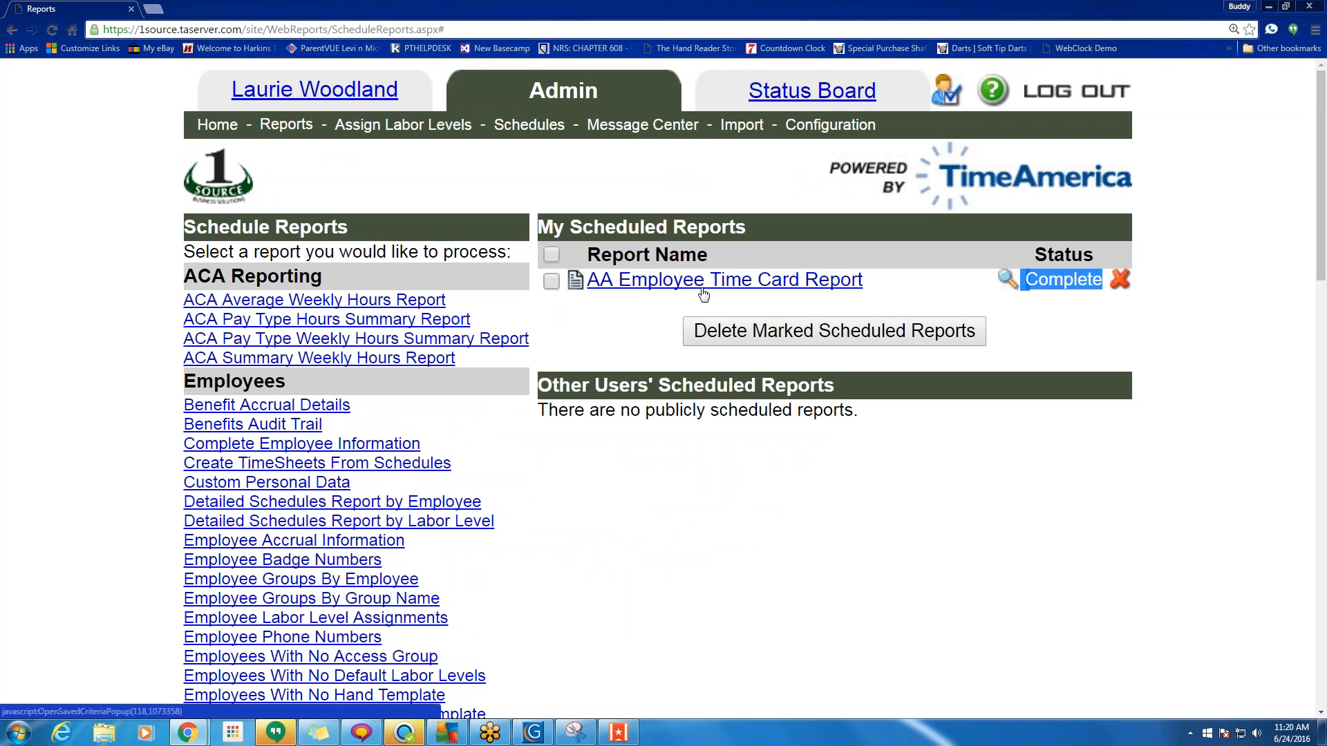
Regenerate the saved AA Employee Time Card Report from My Scheduled Reports.
left_click(674, 280)
scroll(744, 581, "down", 15)
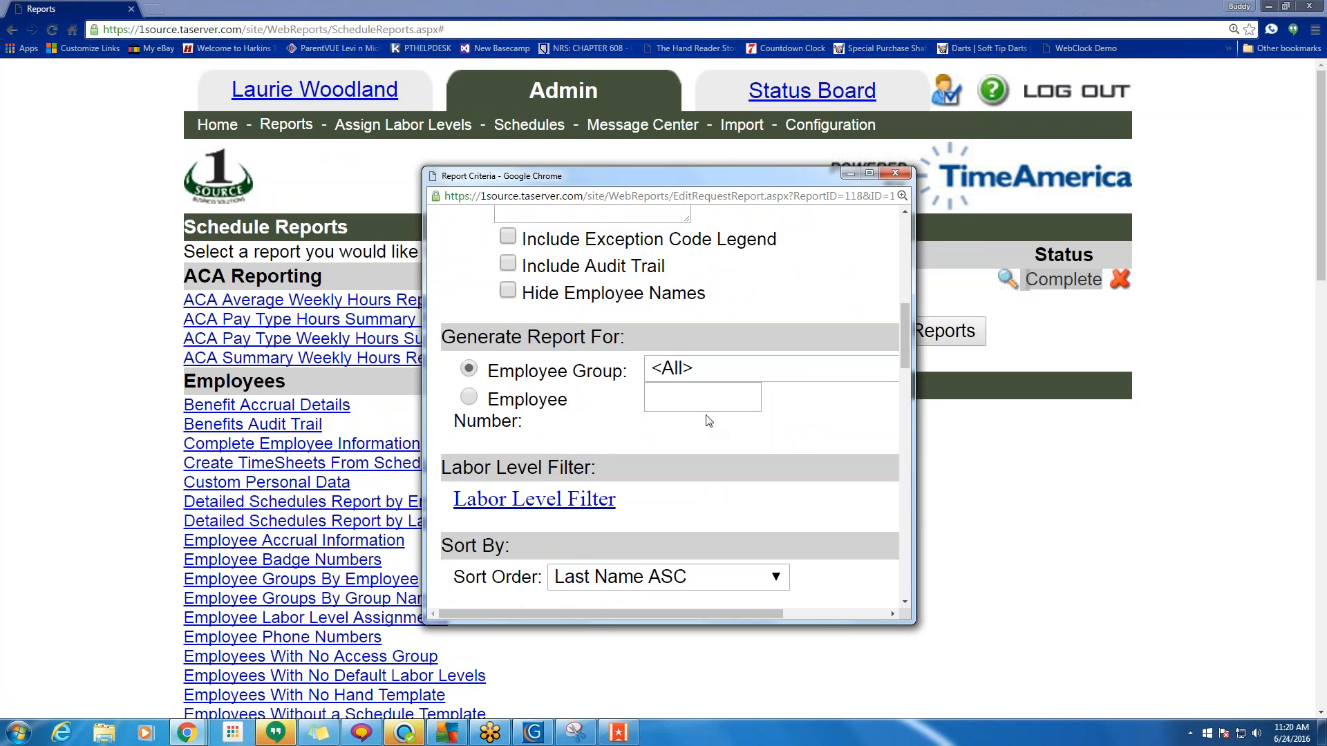
scroll(745, 581, "down", 3)
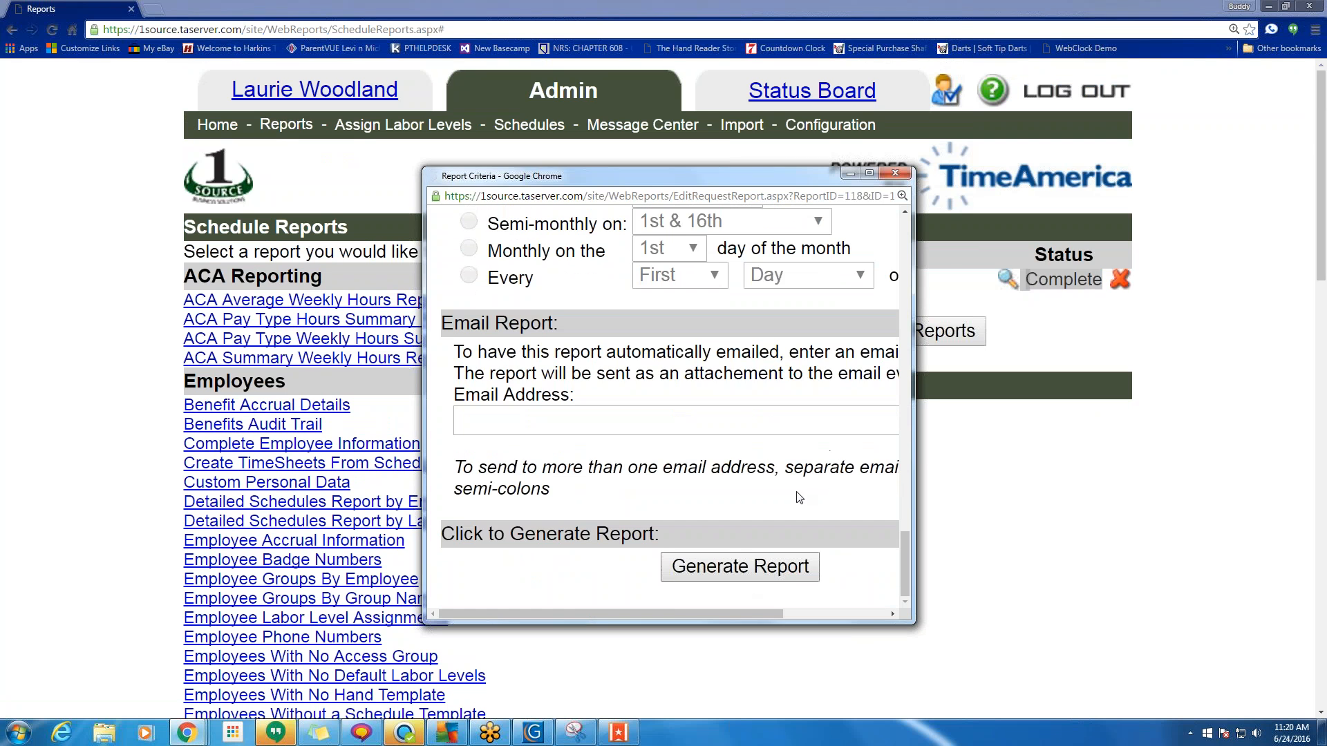
left_click(736, 564)
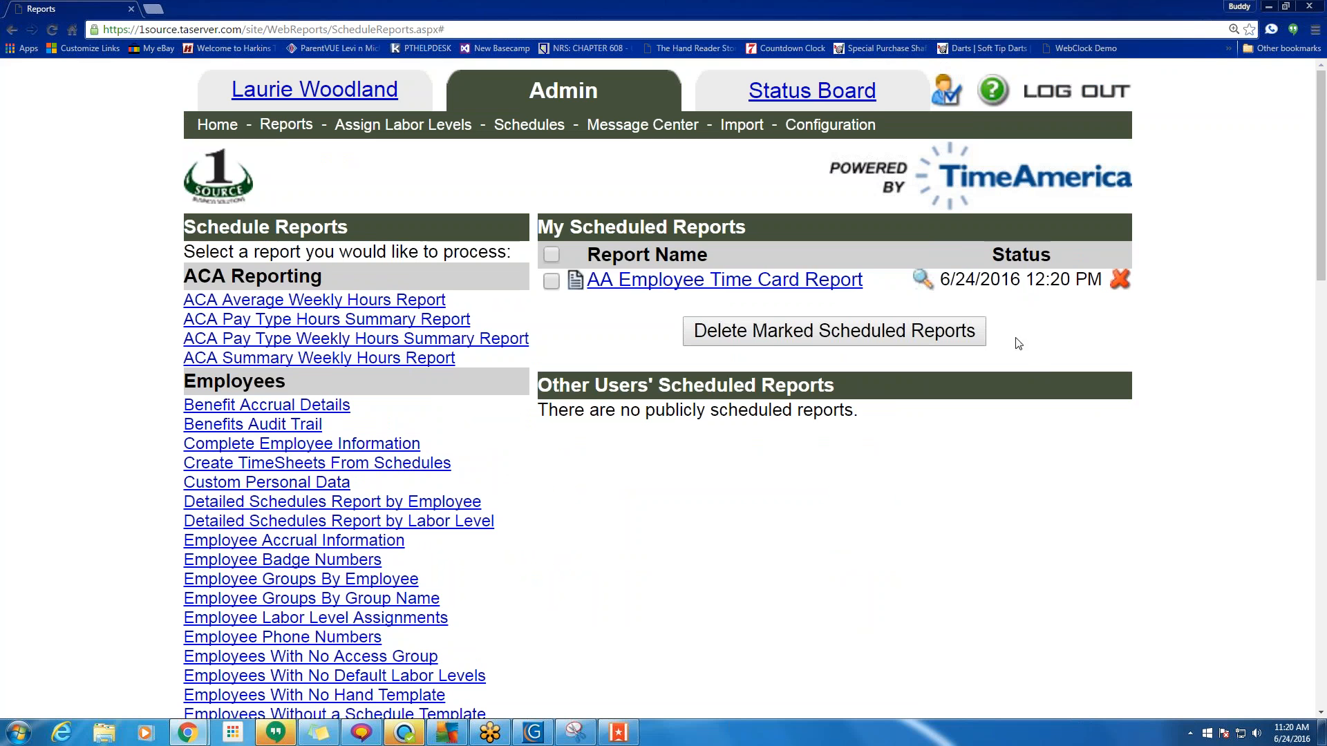
Check the report's Complete status and view its regenerated PDF.
left_click_drag(1078, 228, 1083, 280)
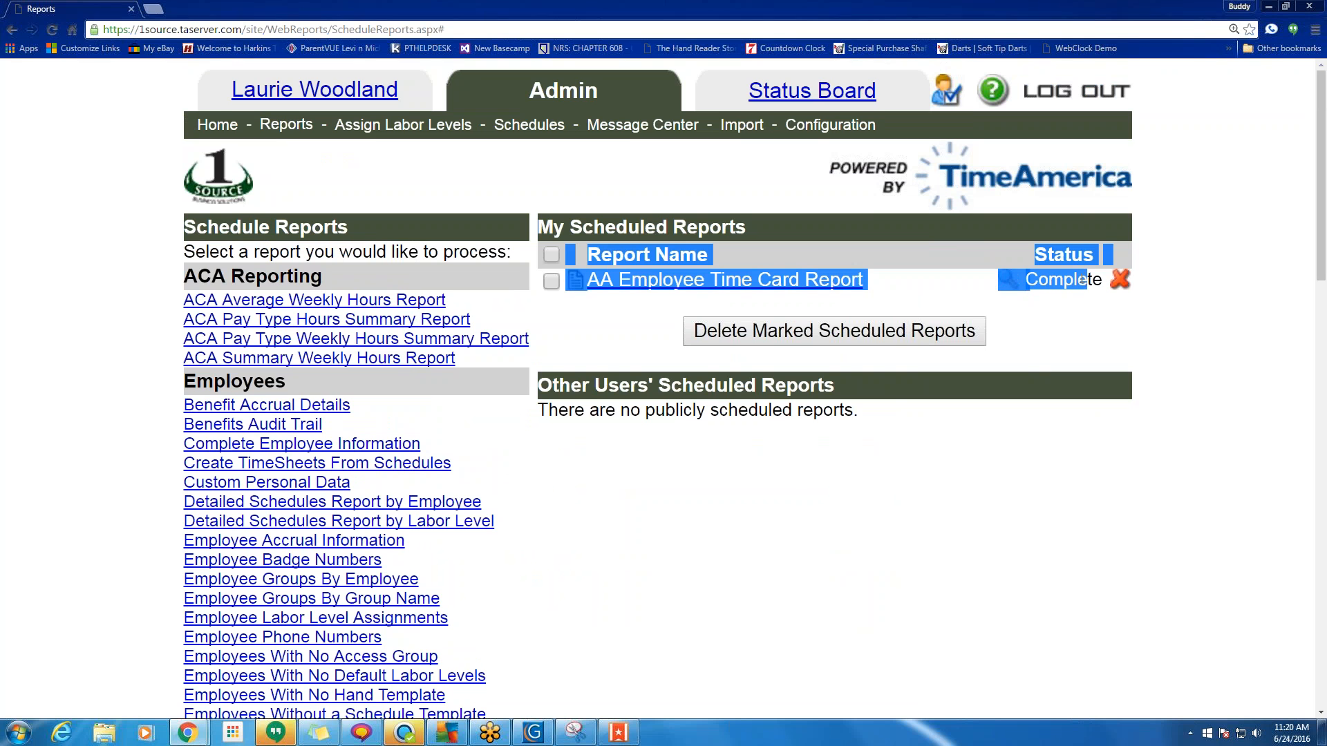
left_click(1062, 314)
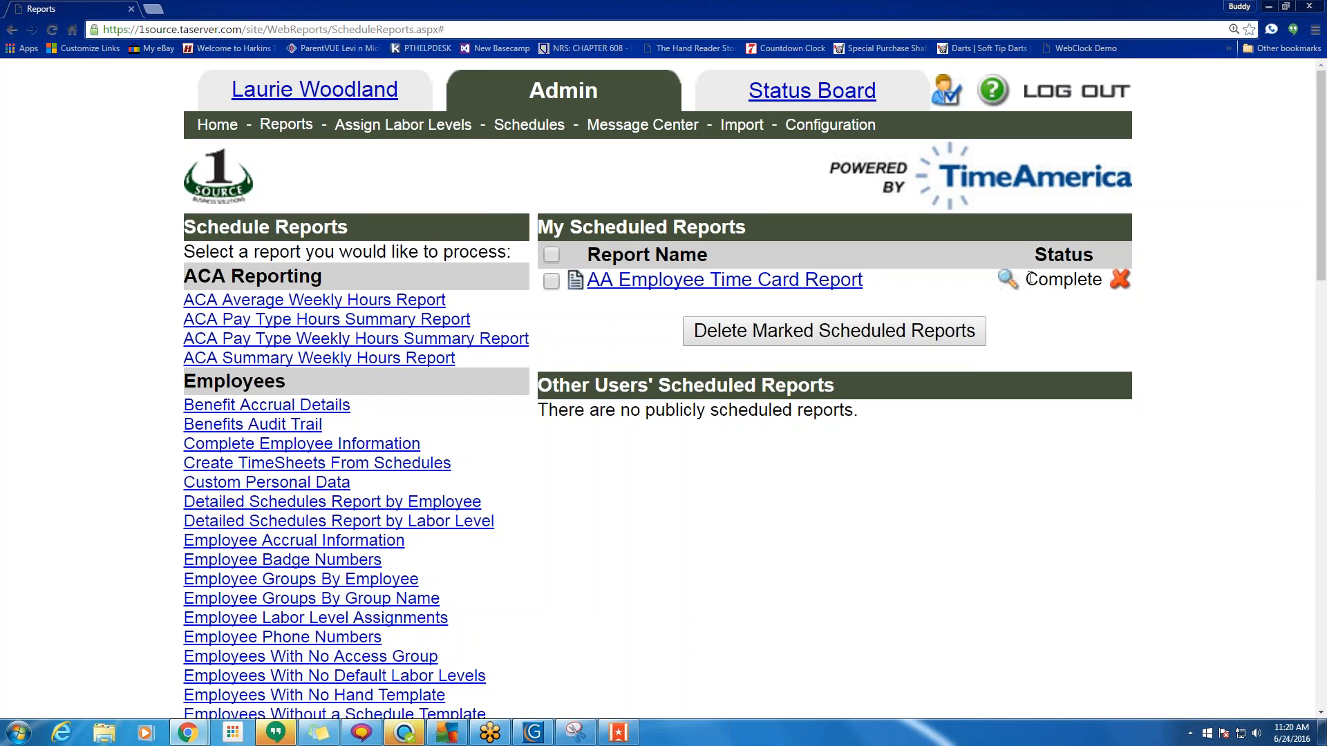
left_click(1008, 279)
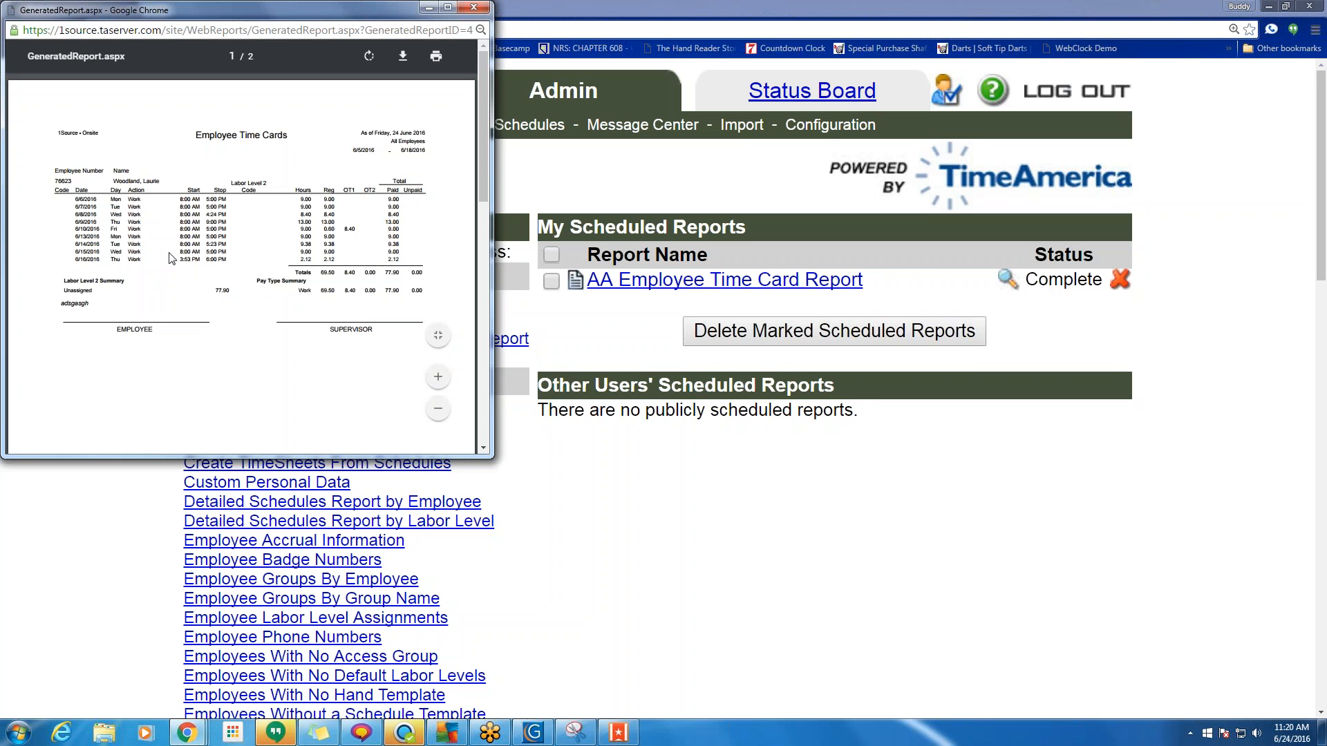
left_click(474, 7)
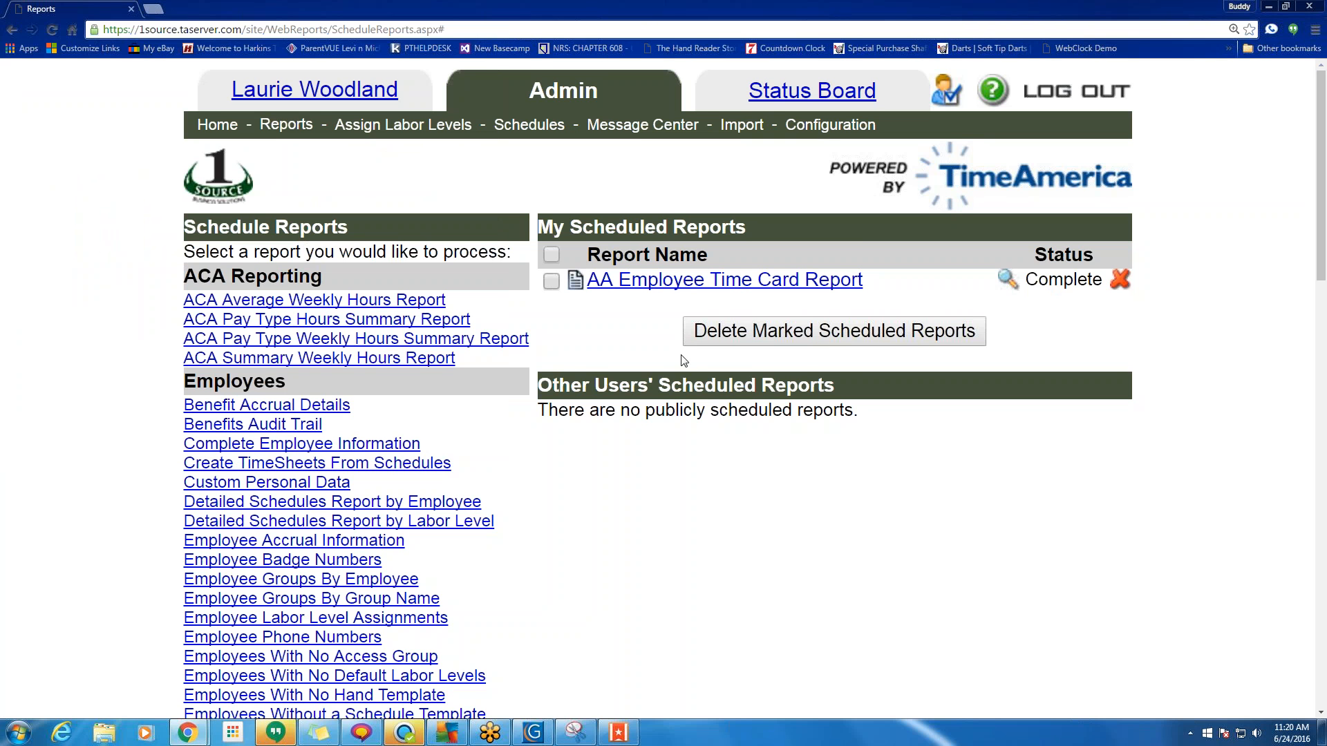
Generate the AA Employee Time Card Report again, then reopen its criteria for editing.
left_click(711, 284)
scroll(741, 572, "down", 10)
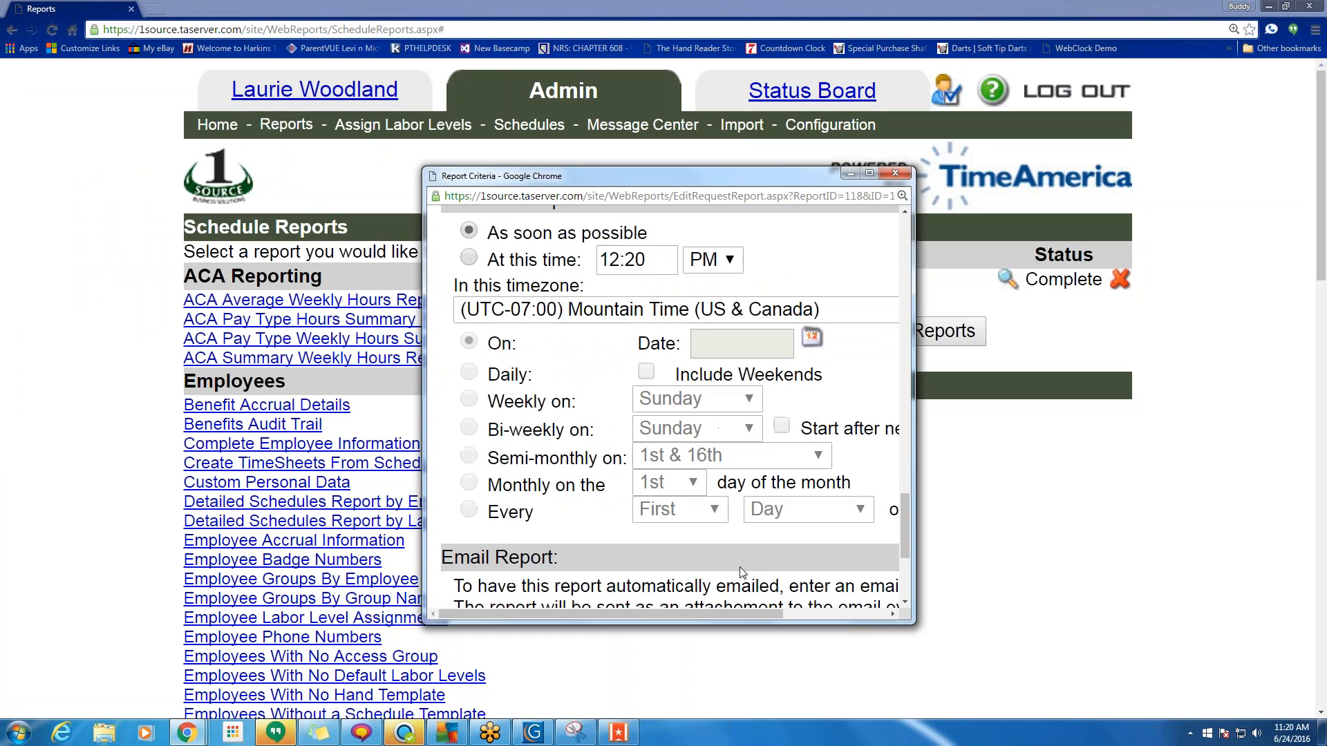
scroll(741, 572, "down", 3)
left_click(738, 567)
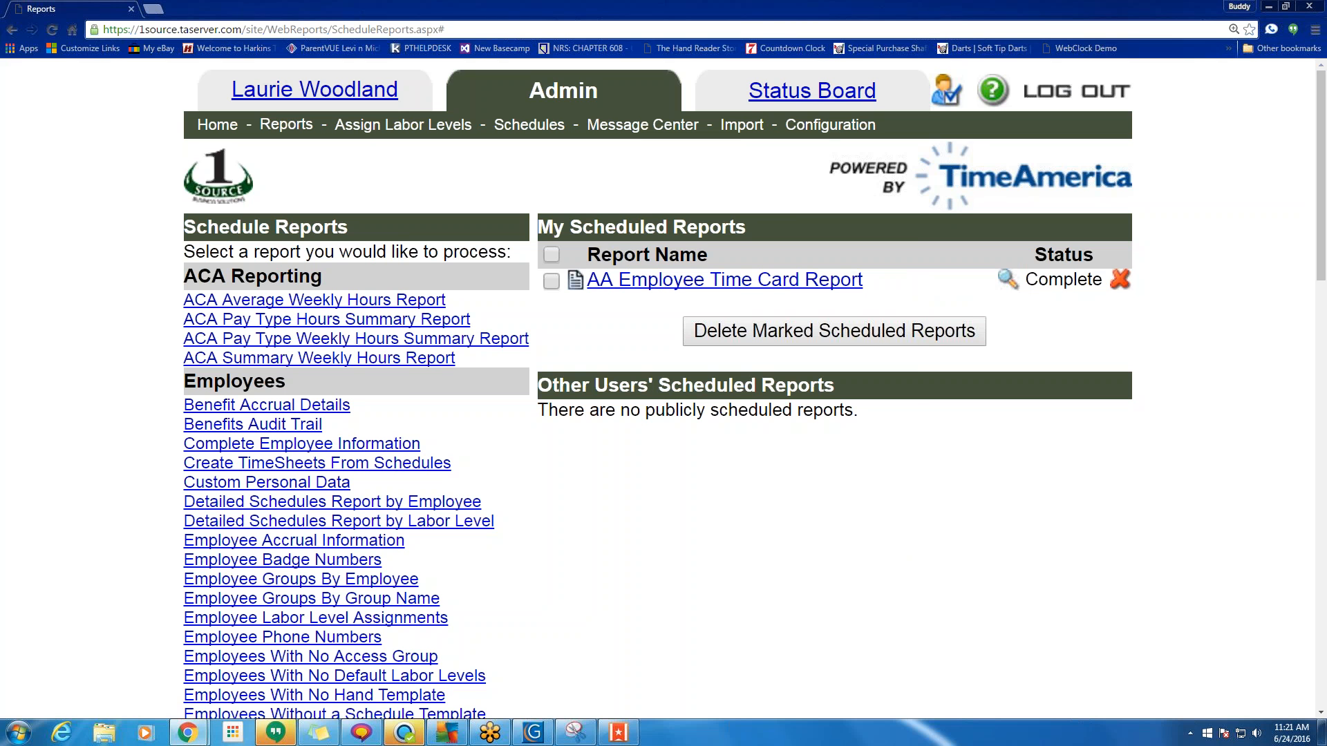
left_click(676, 286)
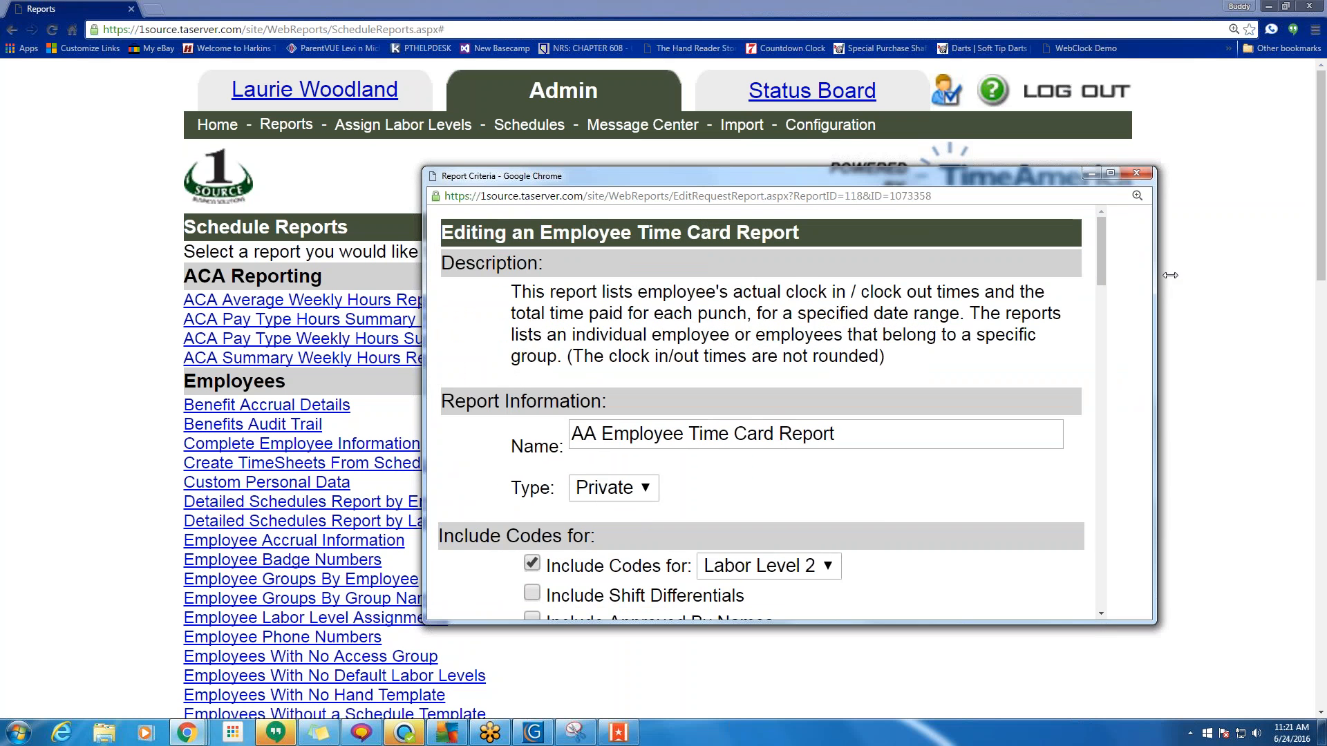
Set the report to run at 7:00 AM, repeating weekly on Thursday.
left_click_drag(424, 420, 195, 420)
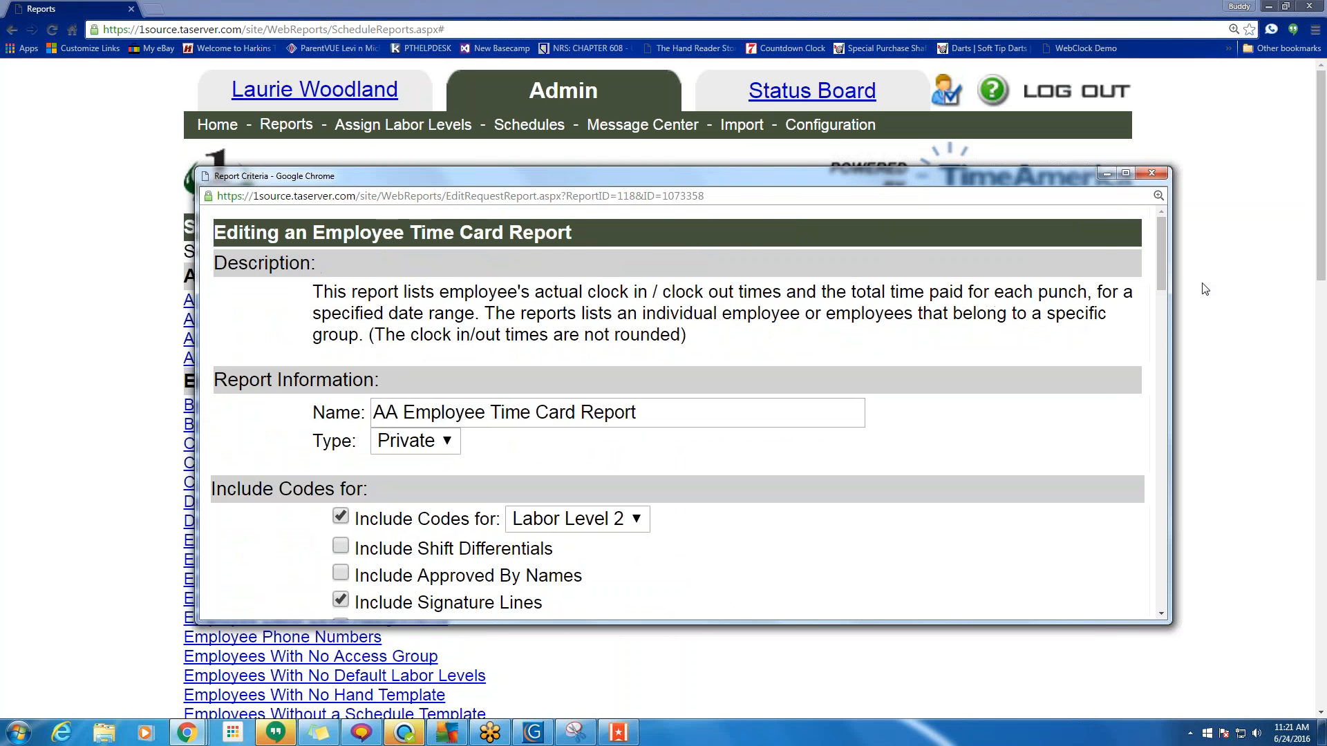
left_click_drag(1161, 264, 1139, 560)
left_click(317, 285)
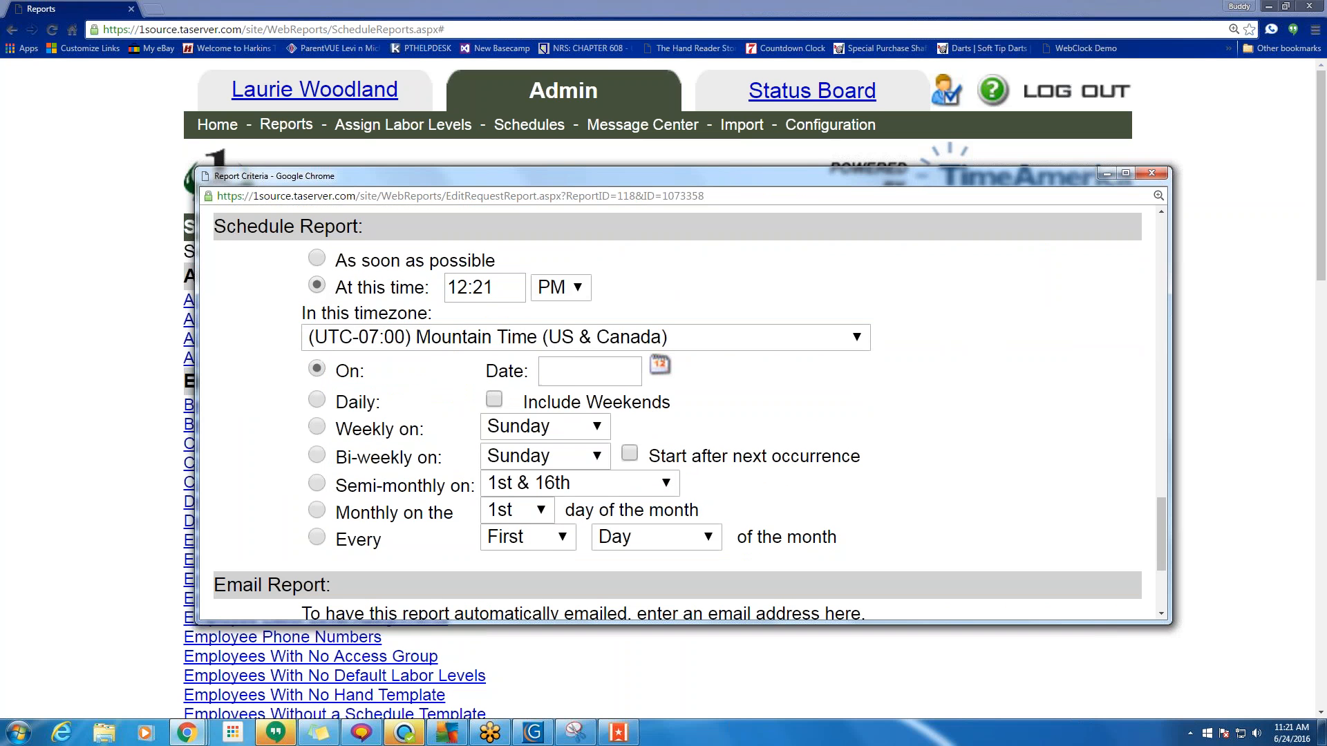
left_click(507, 286)
left_click_drag(508, 287, 406, 297)
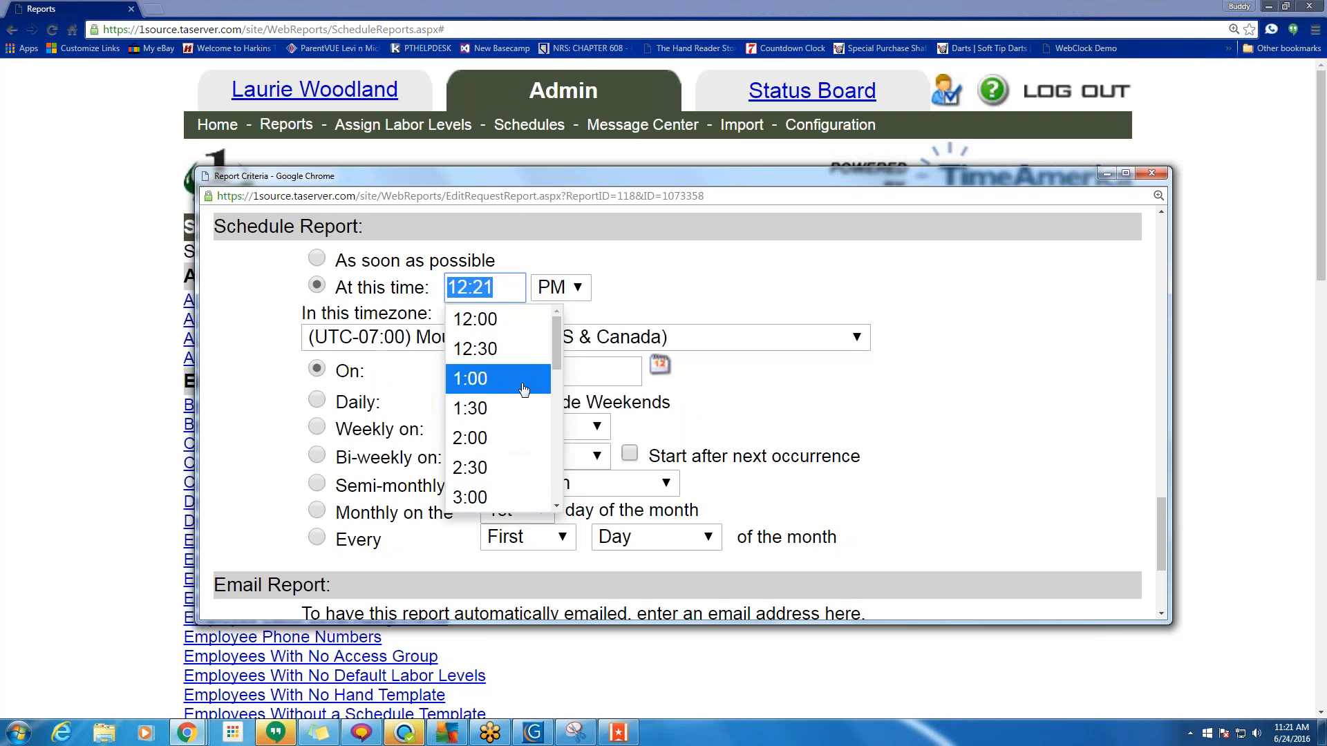
scroll(506, 415, "down", 4)
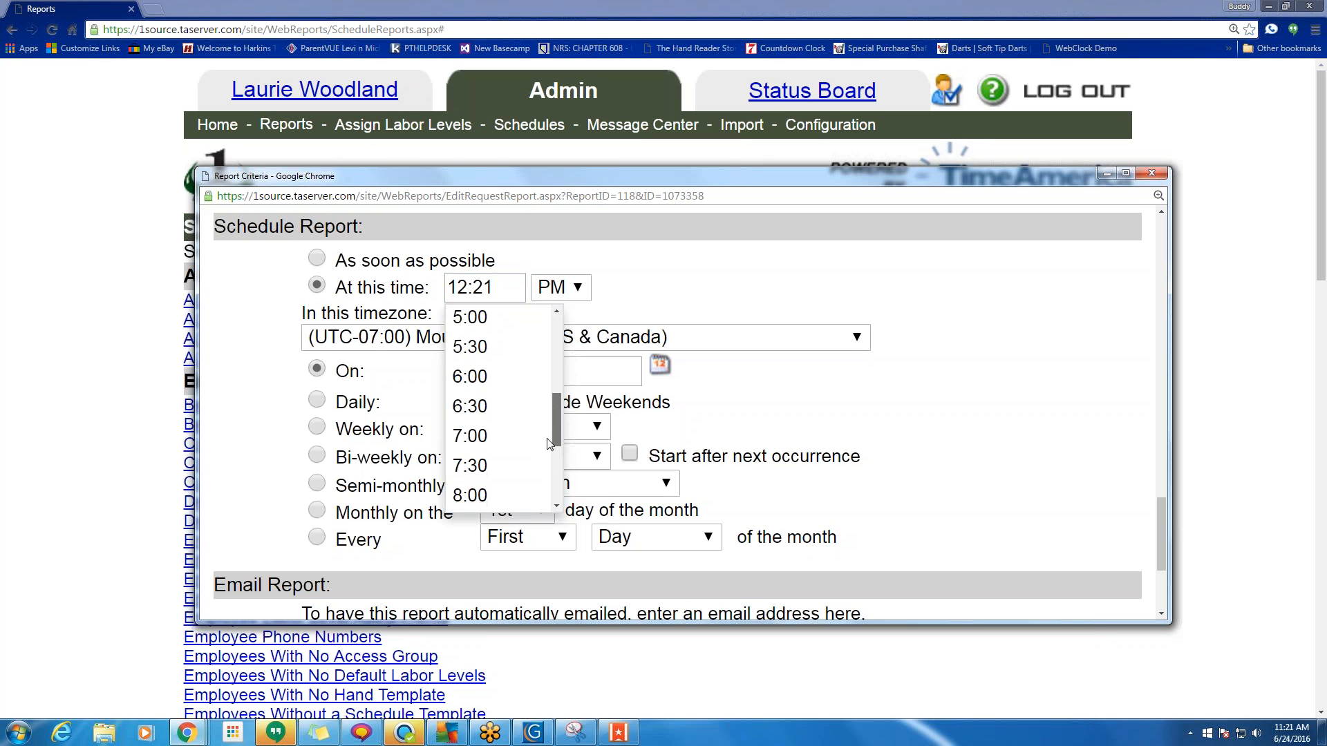
left_click(507, 414)
left_click(558, 288)
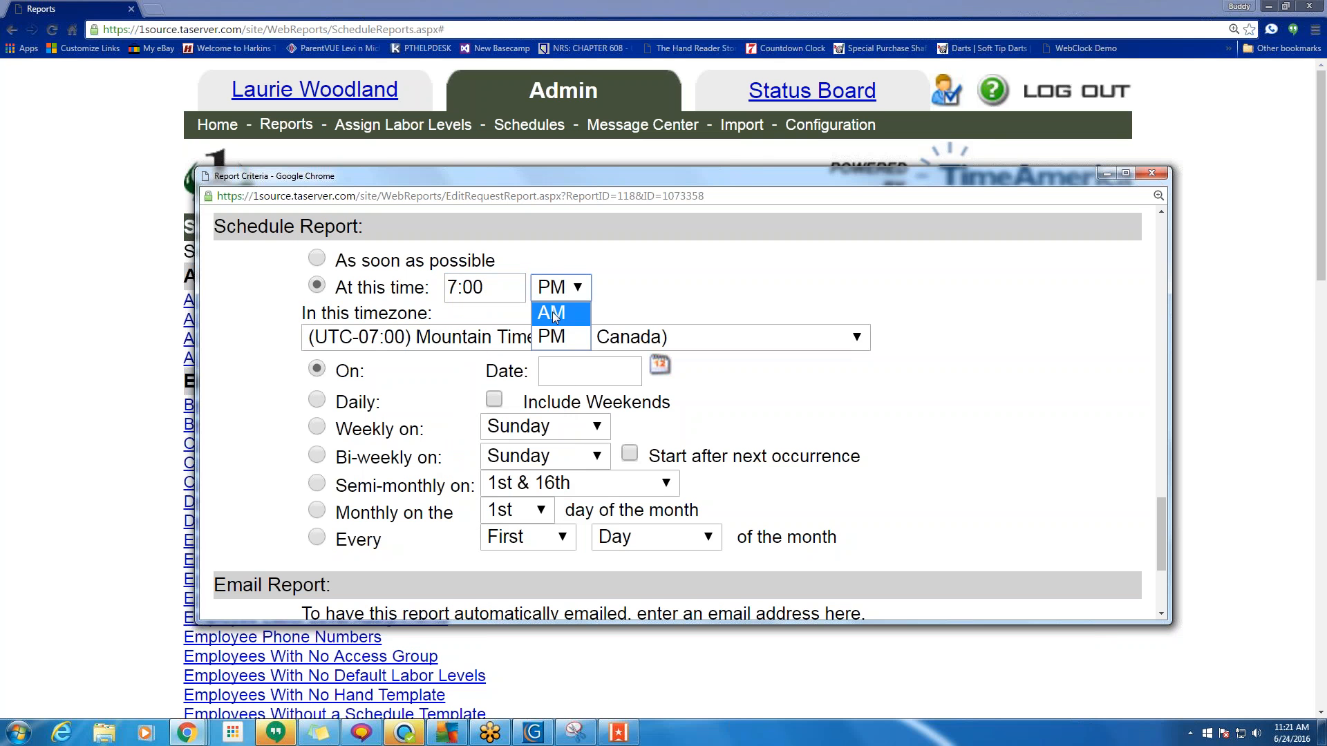
left_click(546, 308)
left_click(317, 426)
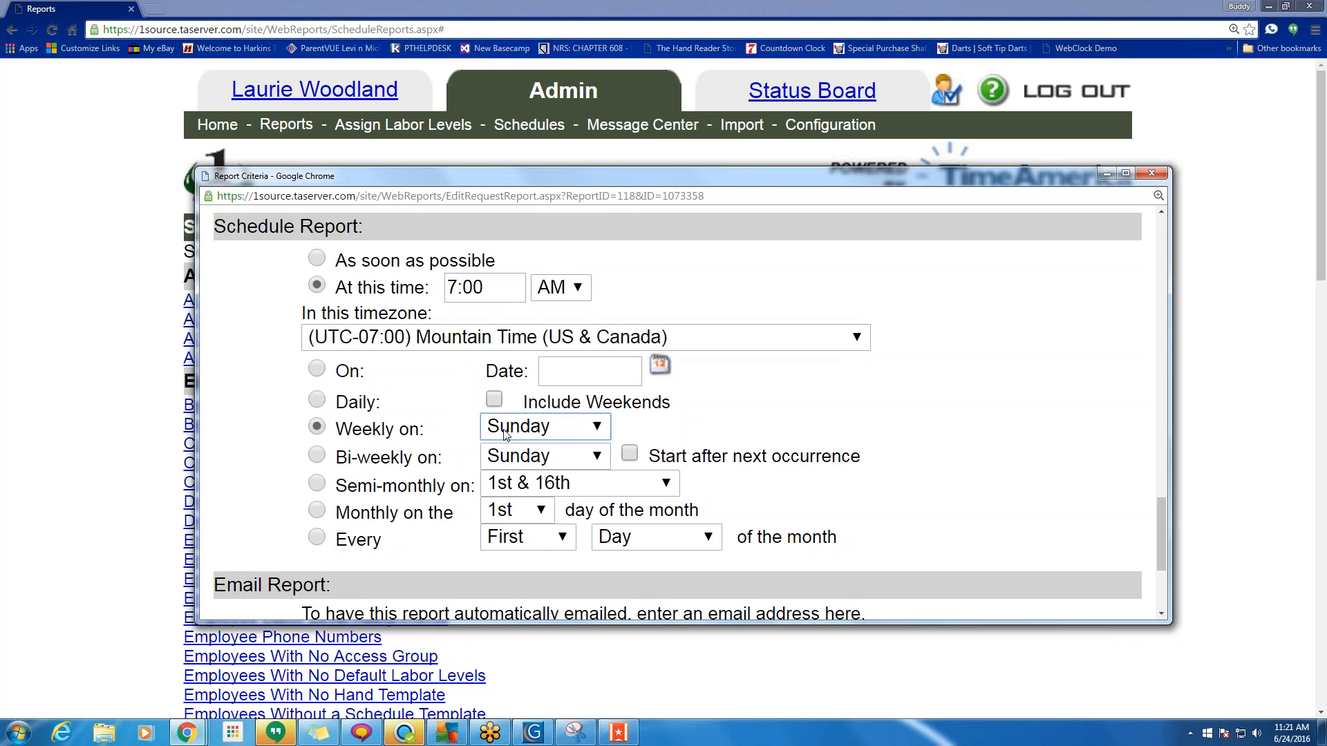
left_click(544, 426)
left_click(539, 545)
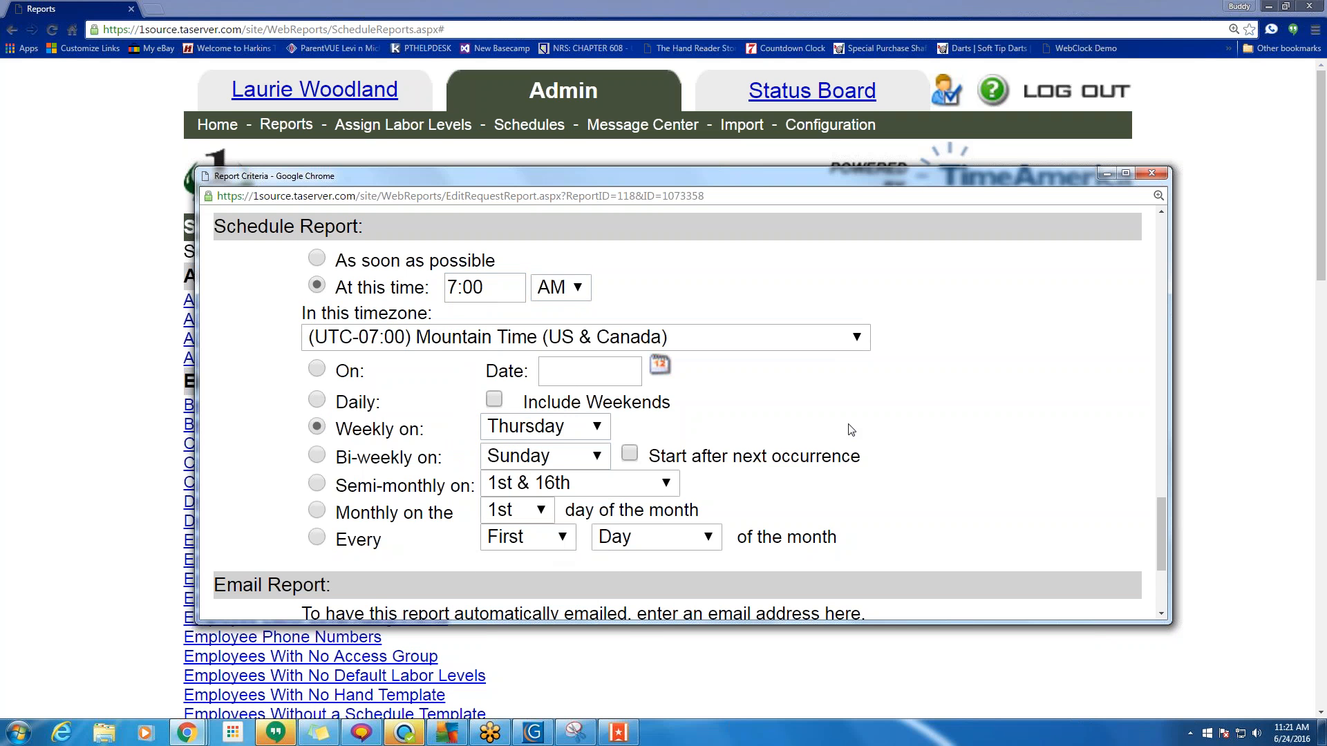
Leave the Email Address field empty and save the weekly schedule.
scroll(851, 430, "down", 3)
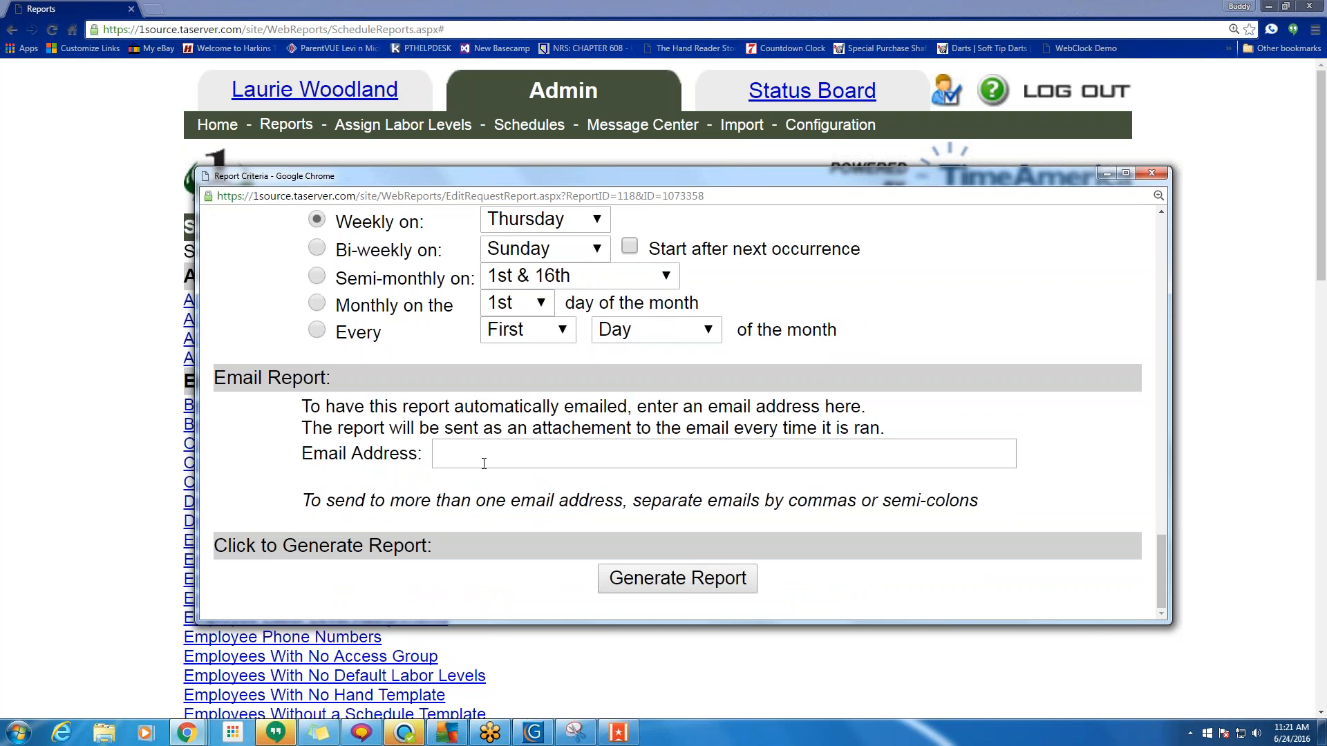
left_click(484, 464)
type("qwetrqwre")
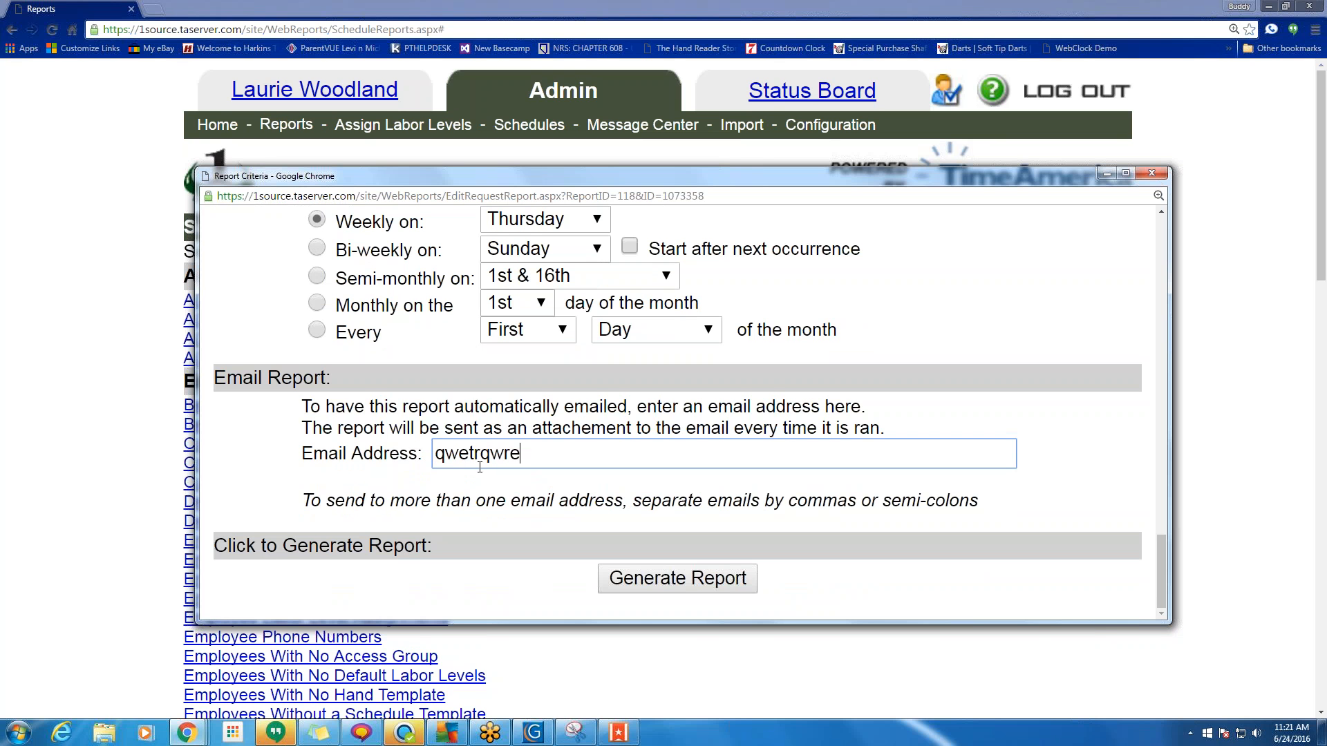
type(", dshgsd, ")
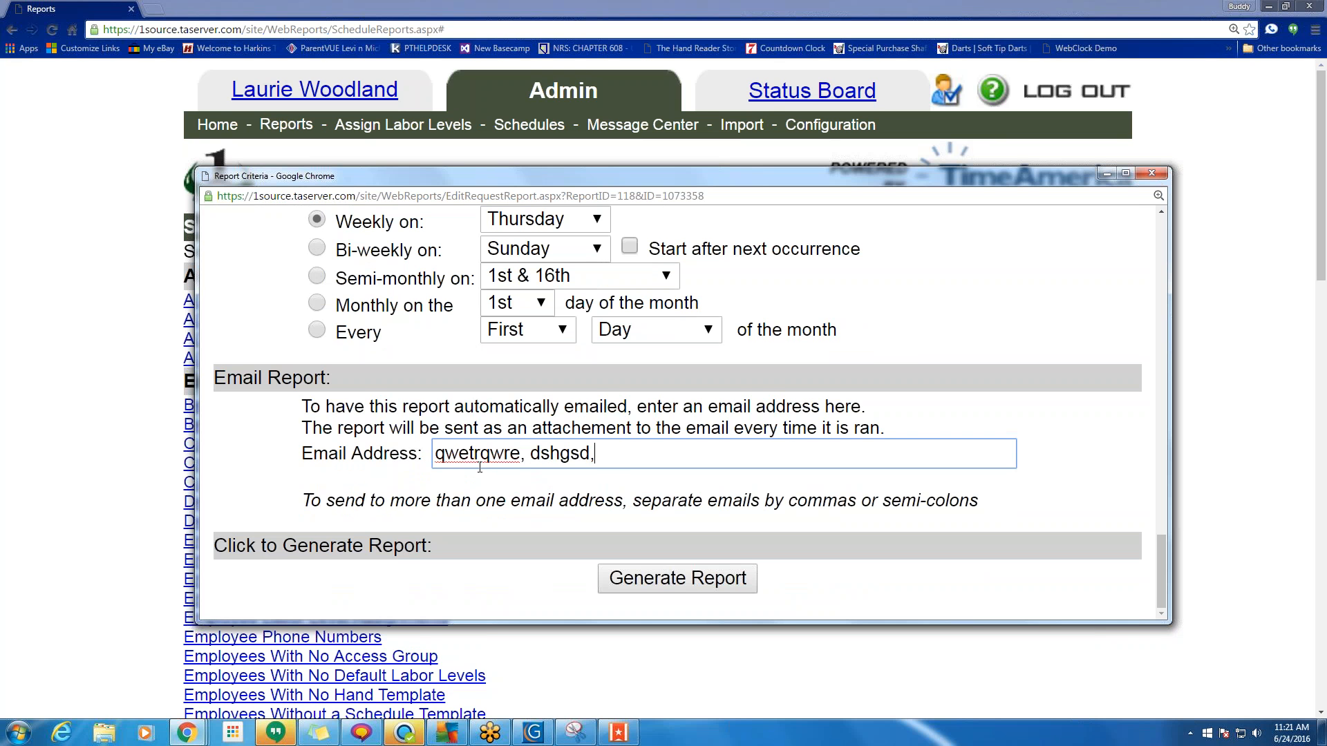
type("dfhgdfgj,")
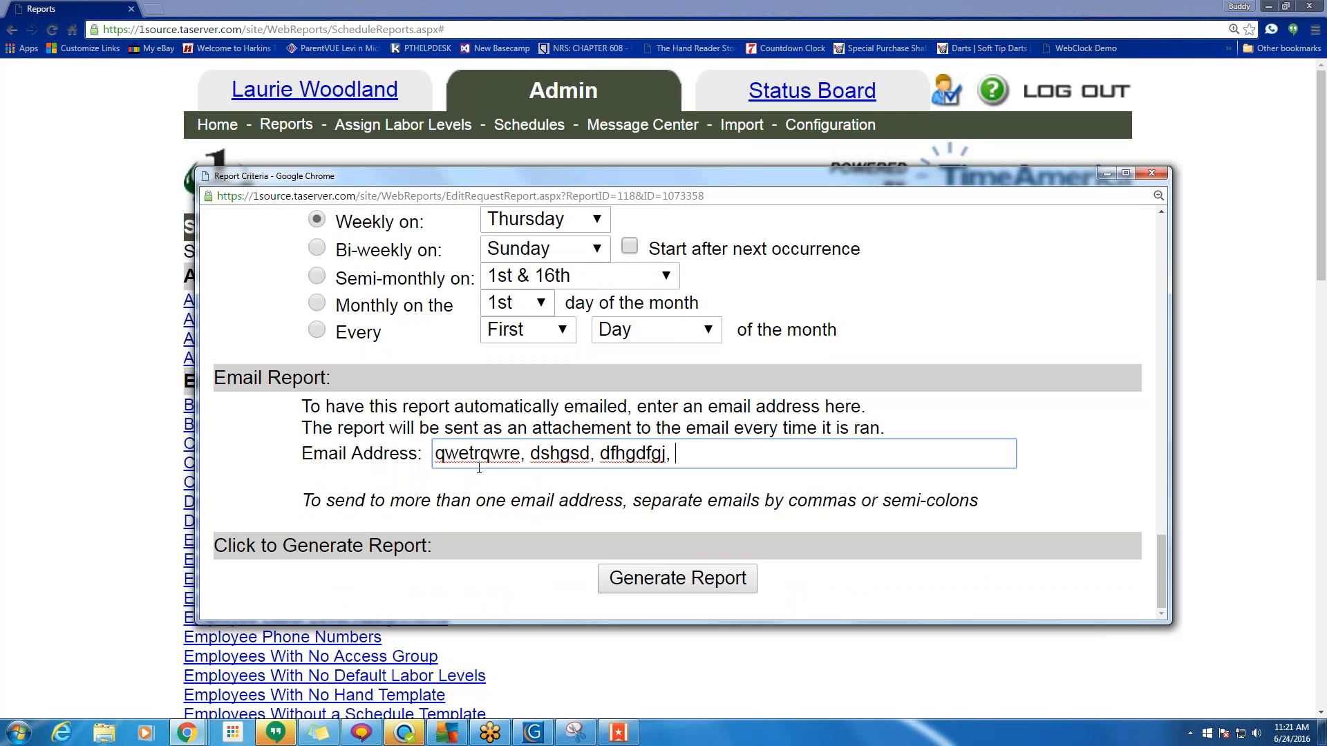
type("dfhad")
left_click_drag(719, 454, 306, 470)
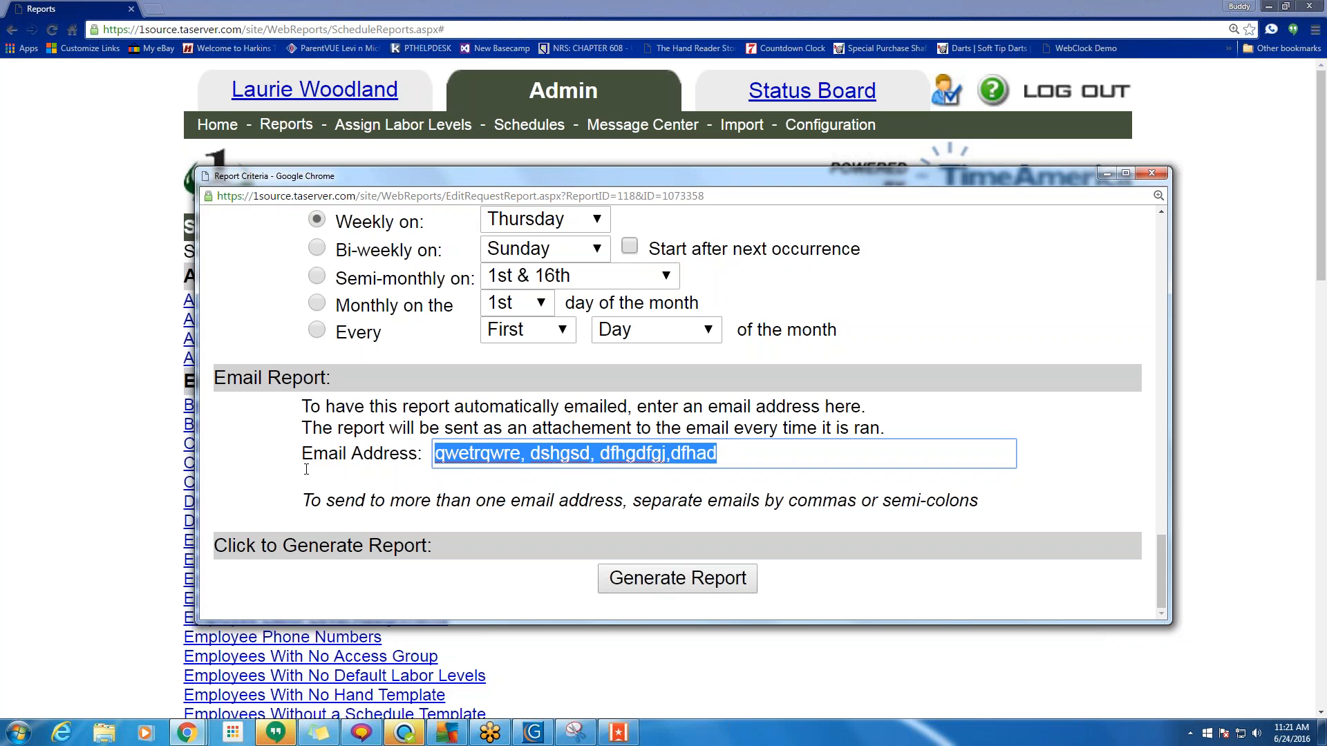
key("BackSpace")
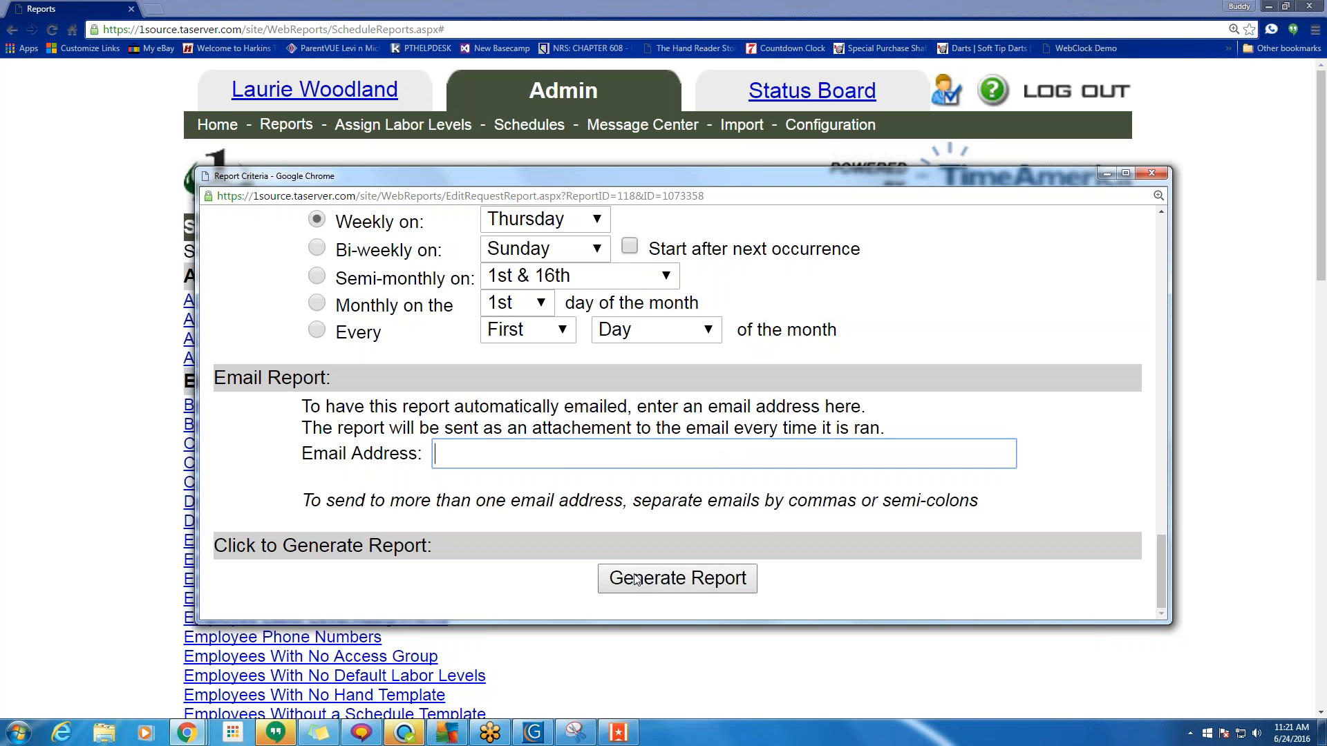
left_click_drag(788, 502, 979, 504)
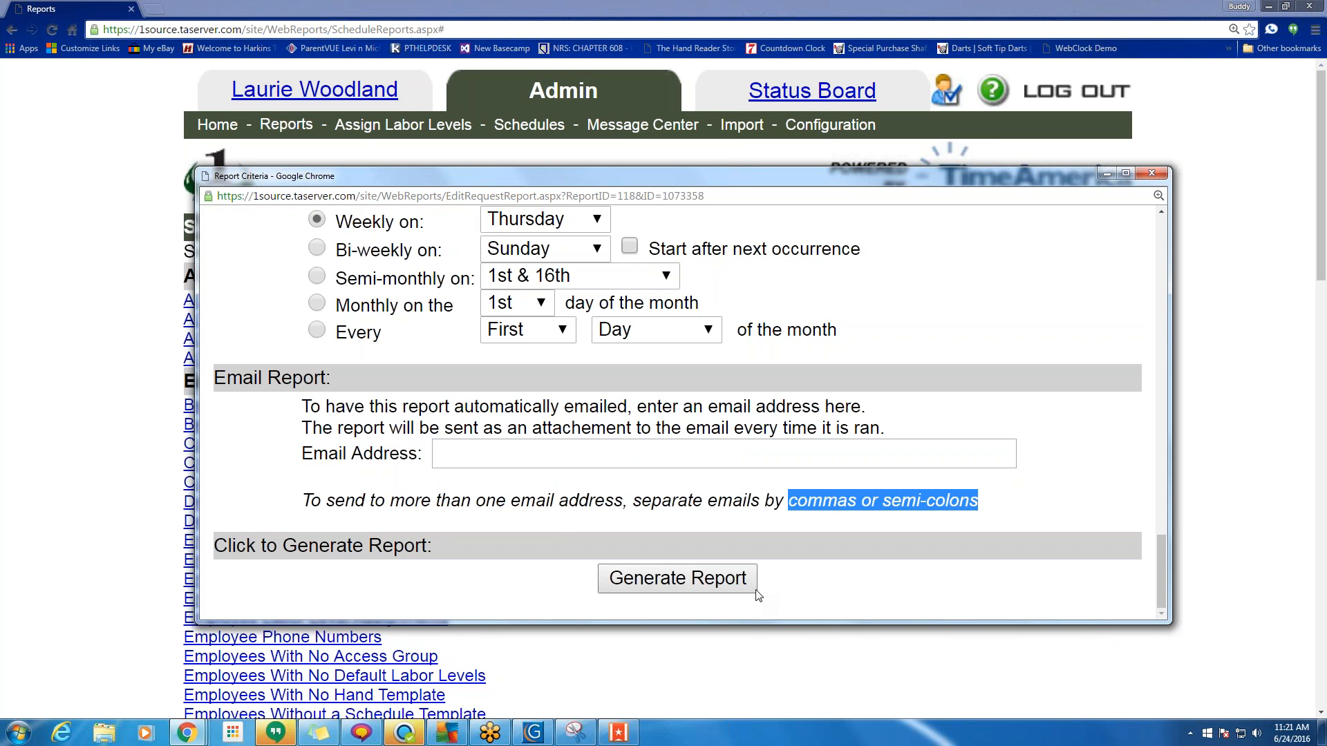
left_click(477, 448)
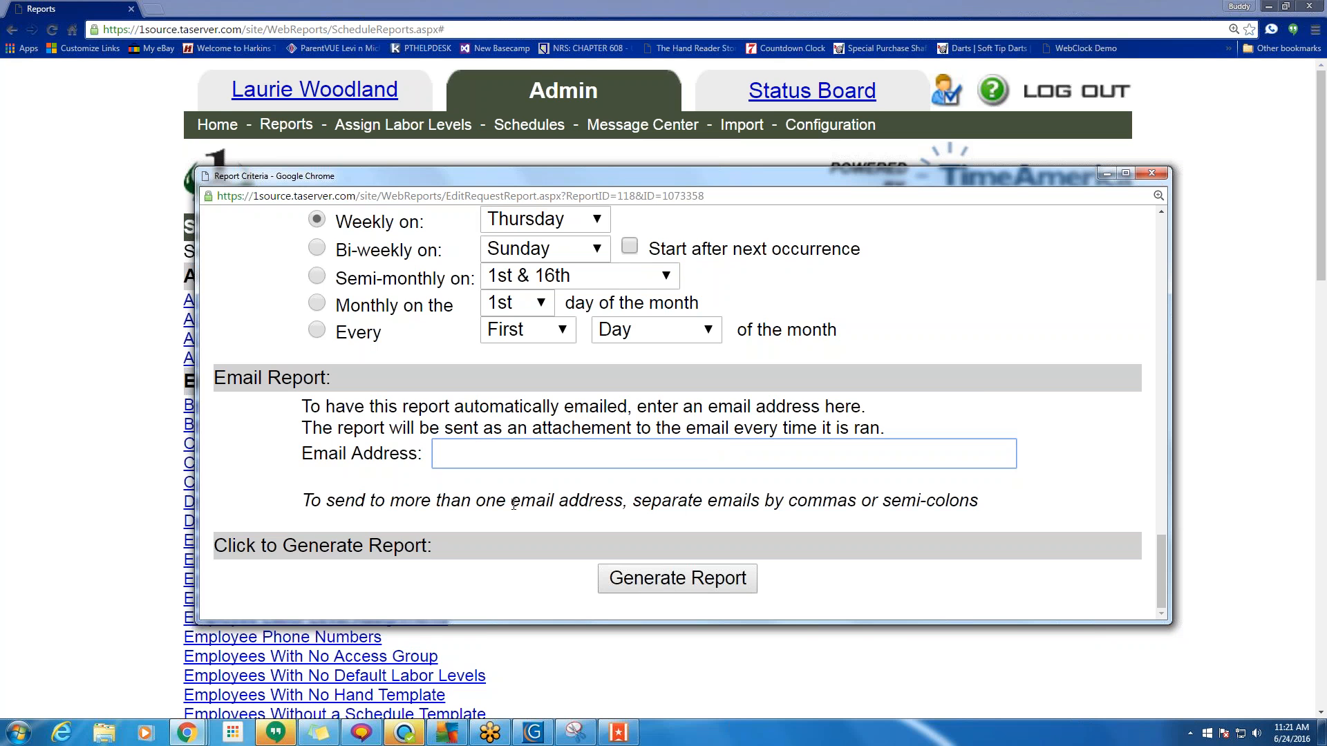
left_click(712, 589)
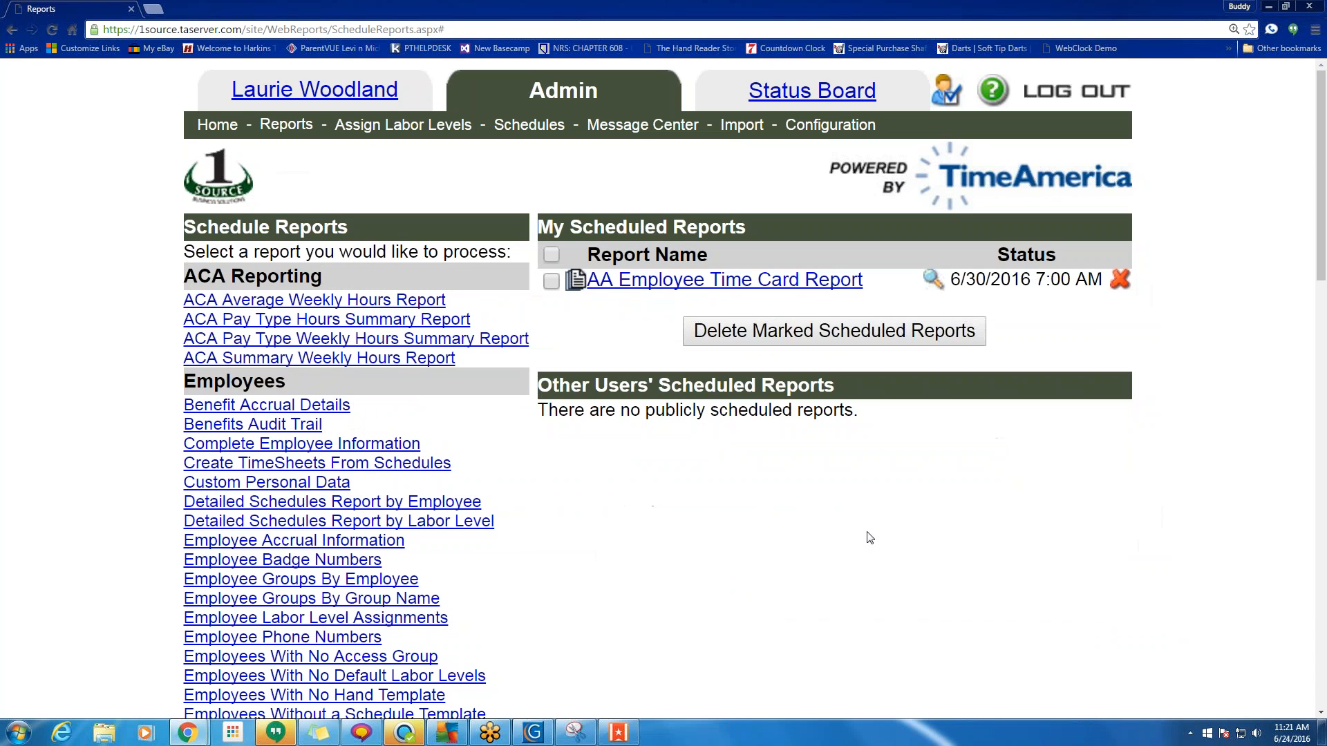
Delete the AA Employee Time Card Report scheduled for 6/30/2016 7:00 AM and confirm.
left_click_drag(955, 278, 998, 516)
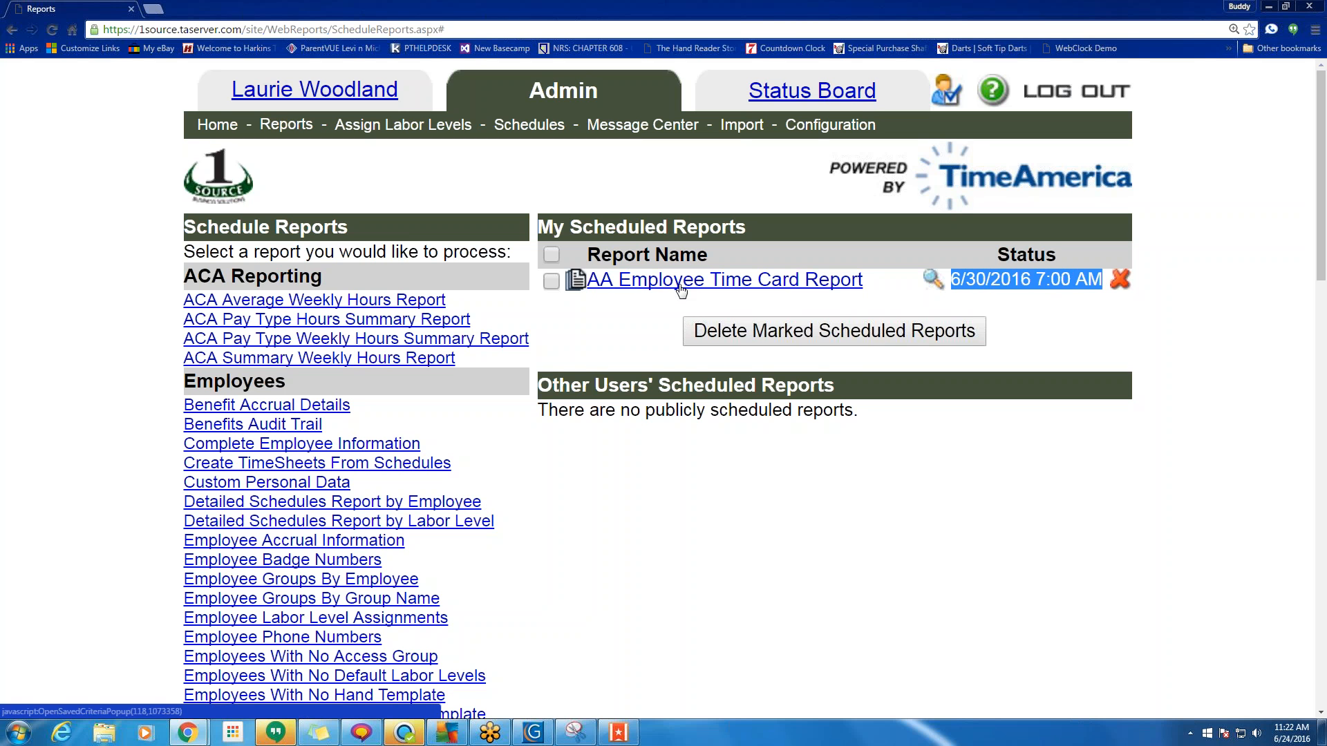
left_click(1120, 279)
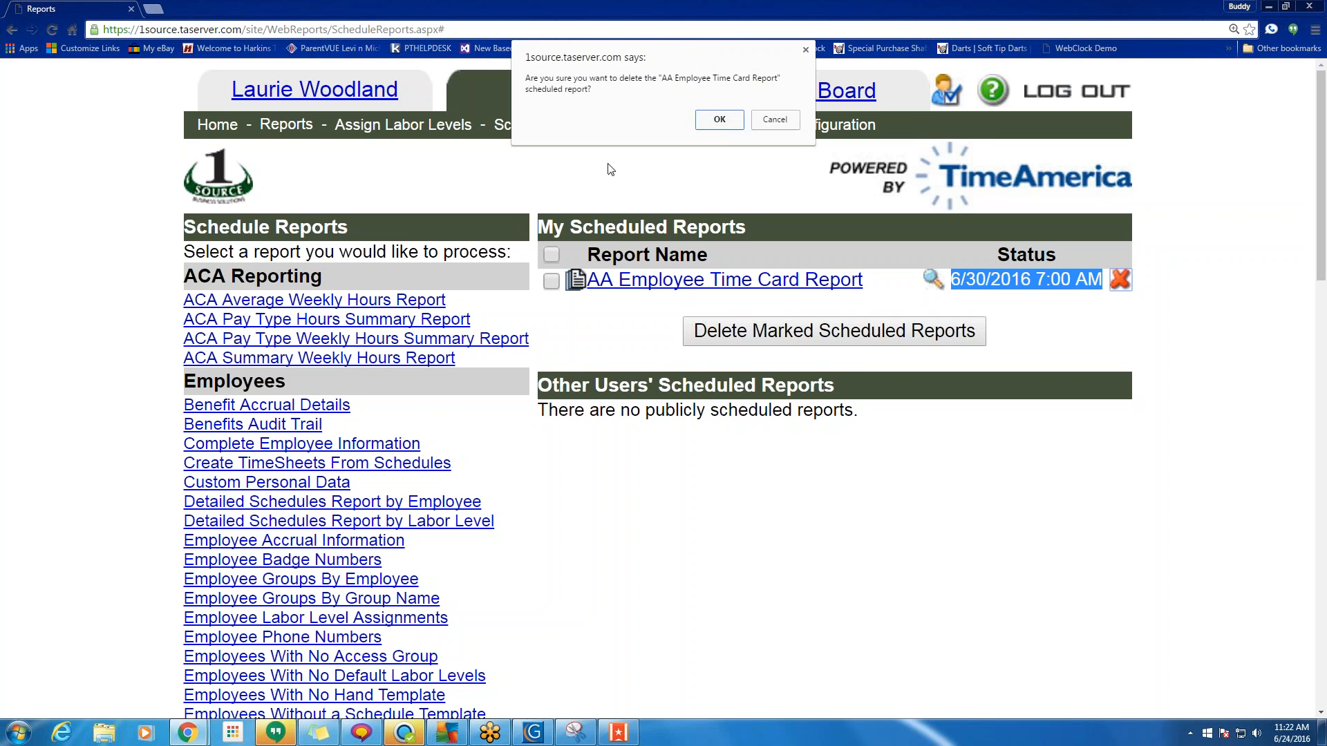
left_click(719, 120)
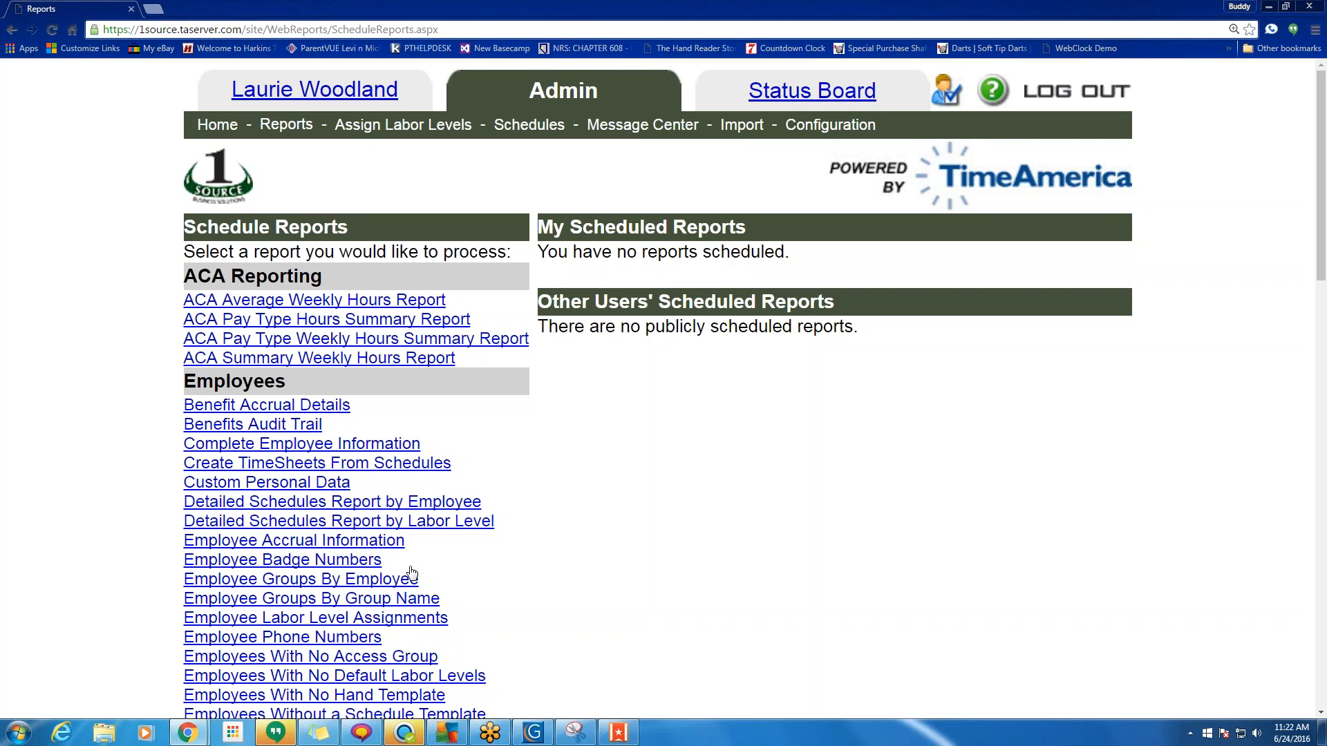
scroll(415, 580, "down", 6)
scroll(389, 531, "down", 9)
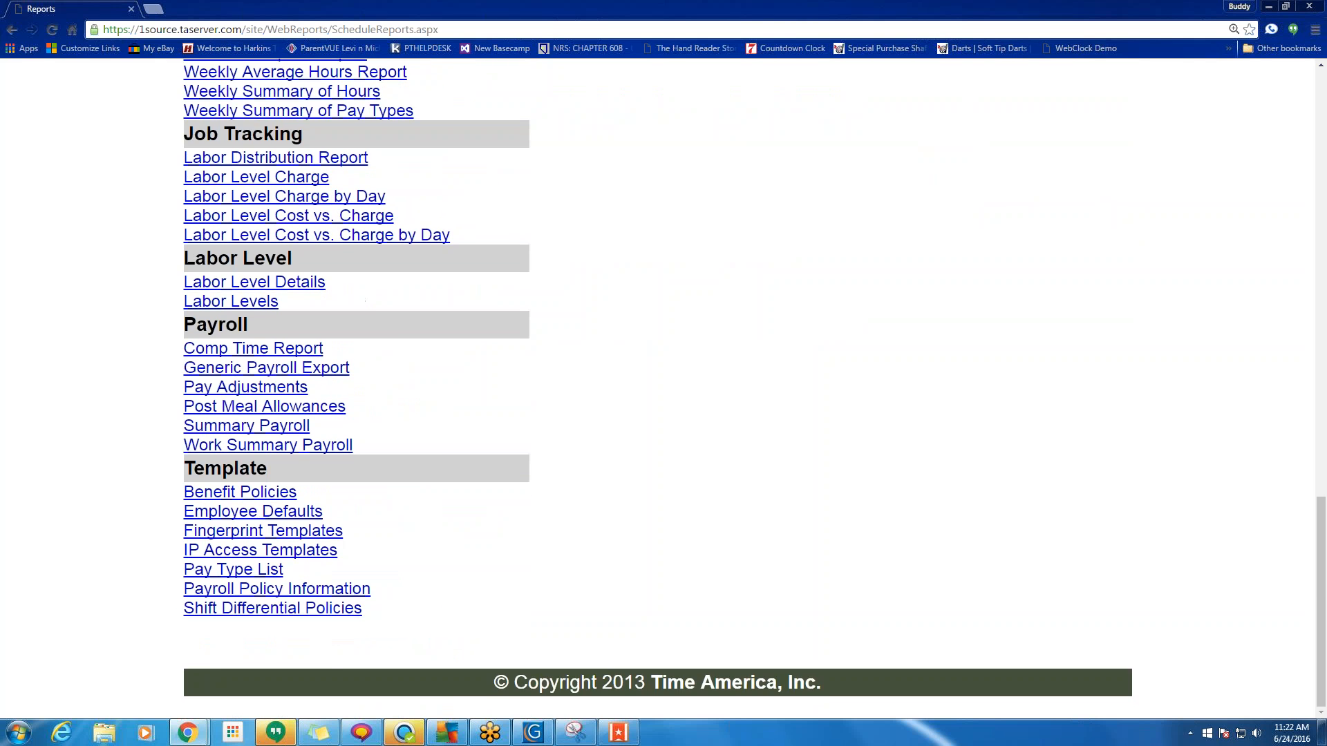
scroll(389, 531, "up", 14)
scroll(336, 503, "up", 1)
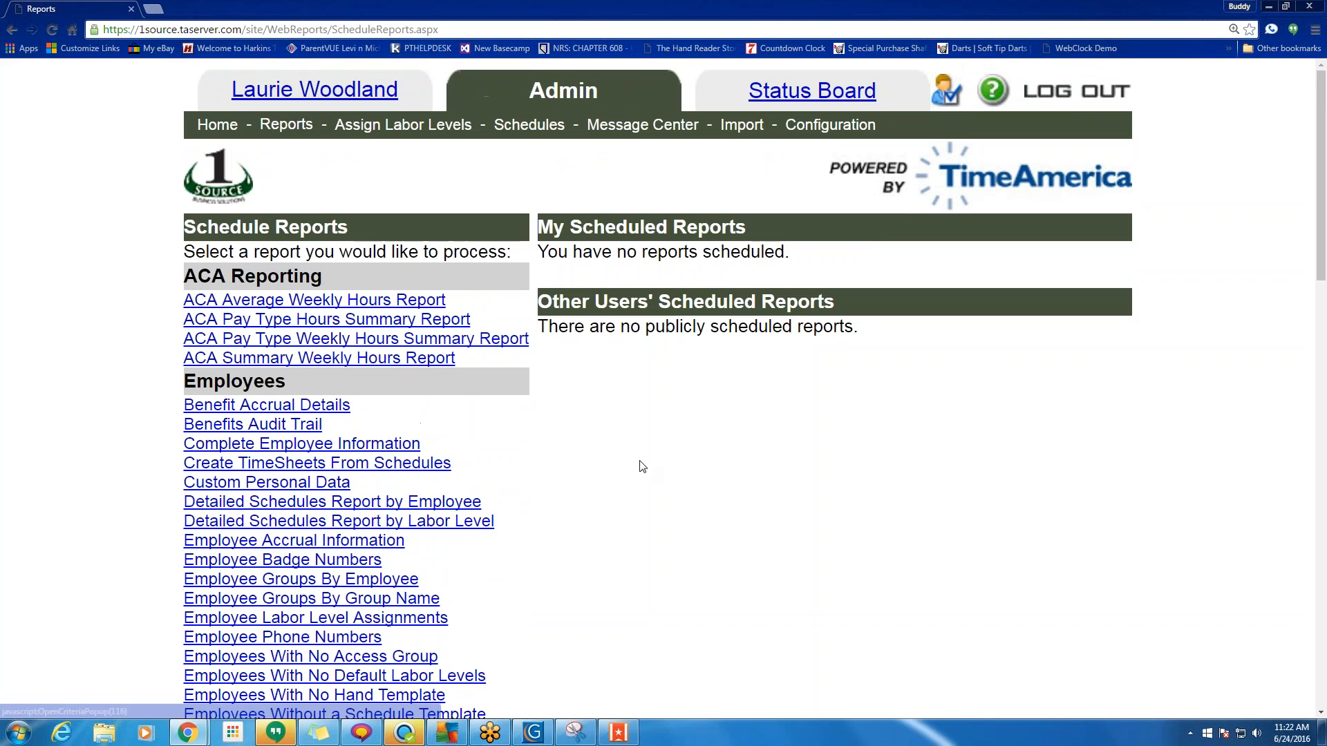
Go to Admin Home and review the three AA Employee Time Card Report runs under Generated Reports.
left_click(216, 125)
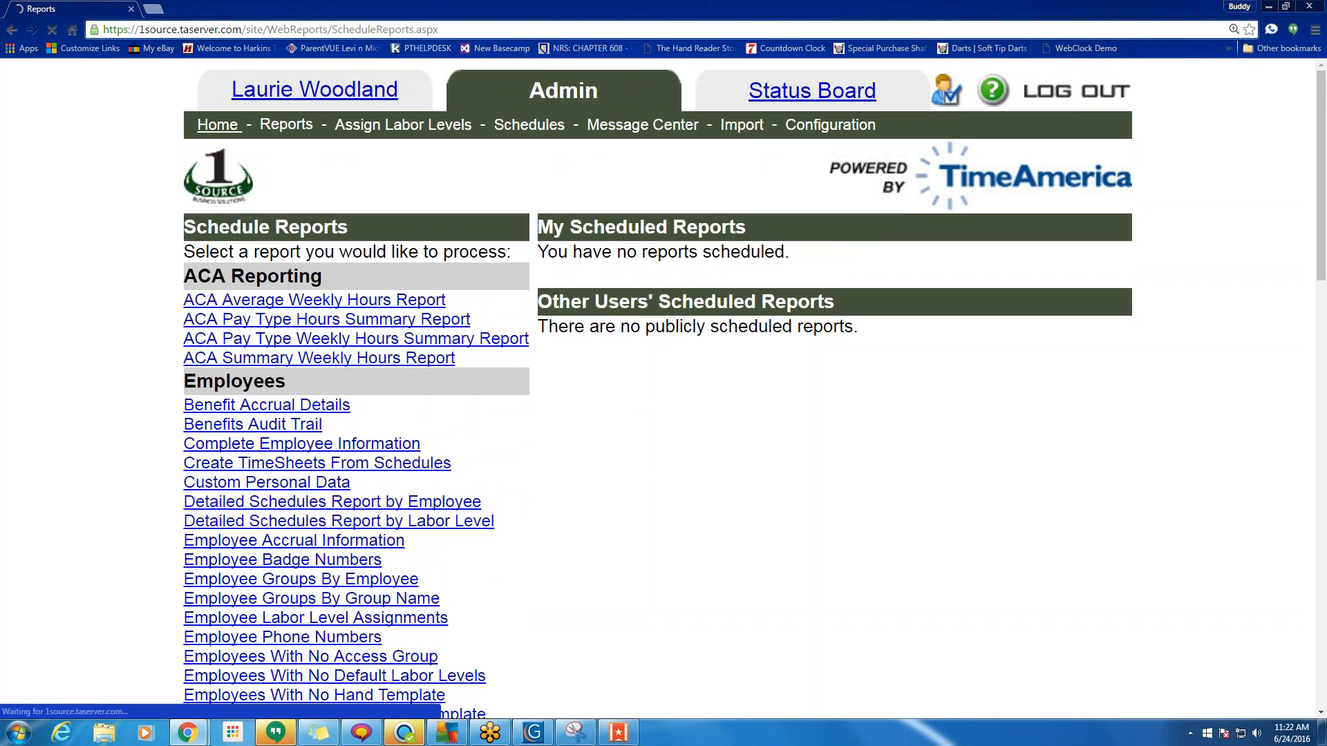
scroll(657, 387, "down", 3)
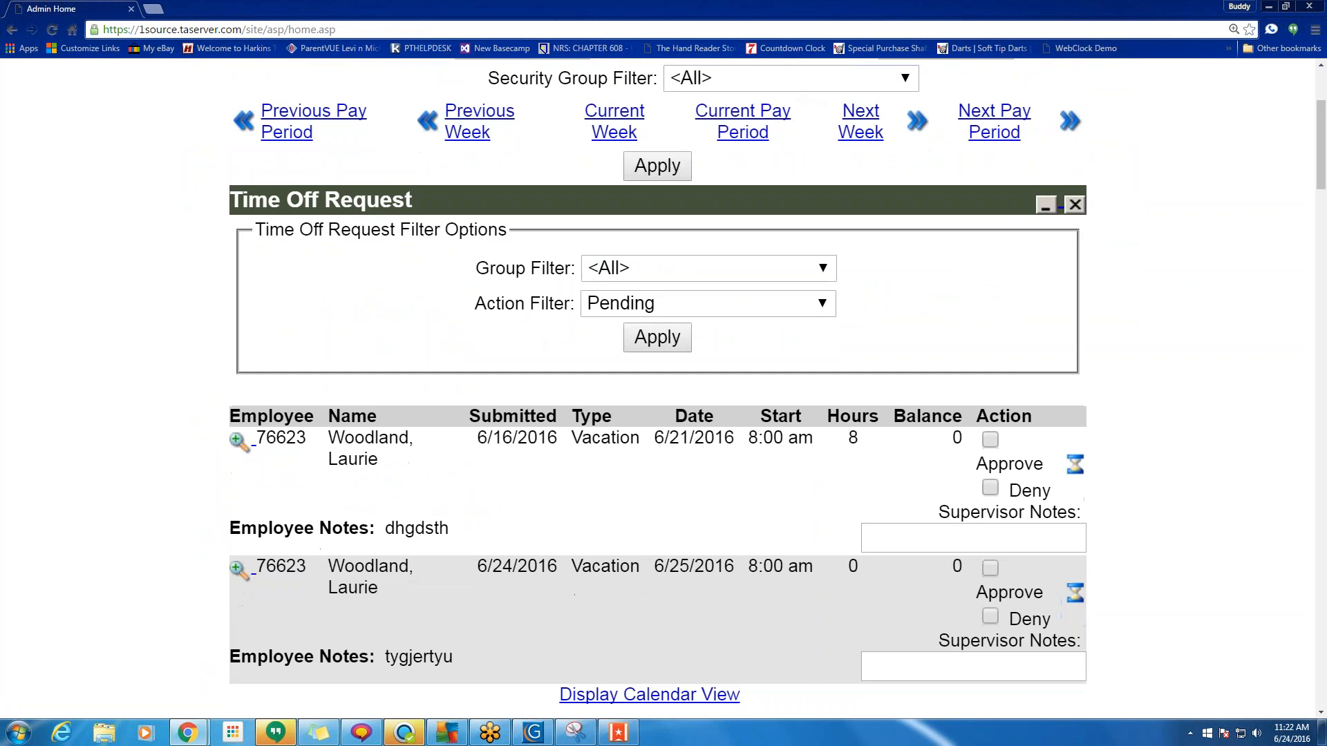
scroll(504, 381, "down", 7)
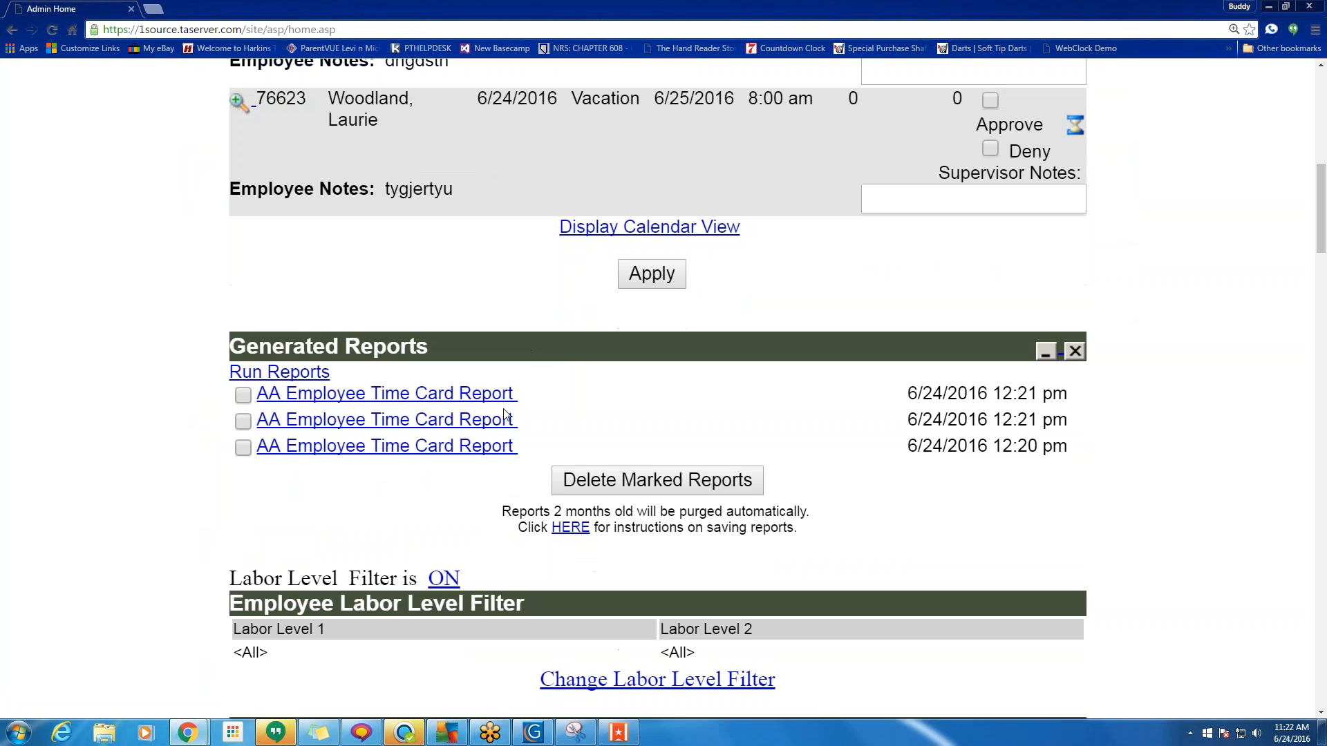
left_click_drag(515, 448, 273, 411)
left_click(354, 478)
left_click_drag(1037, 446, 972, 419)
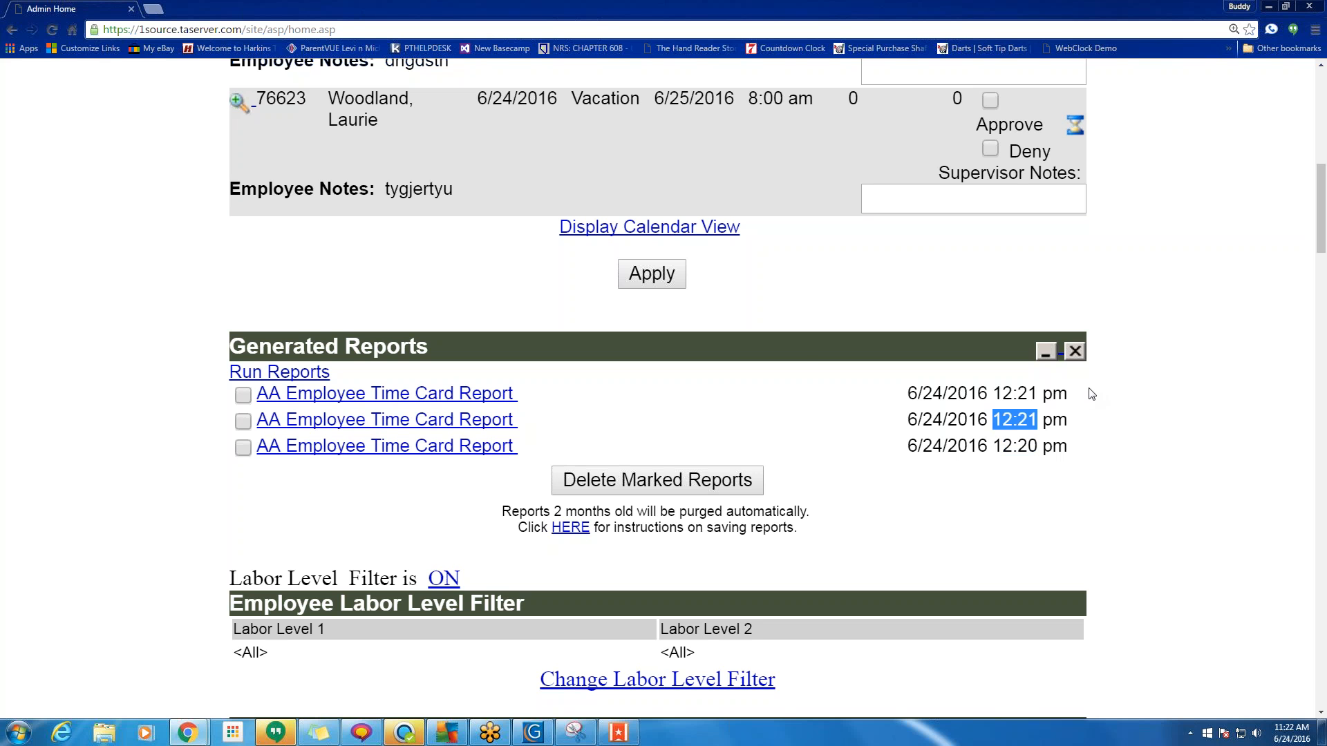
left_click_drag(1039, 393, 991, 394)
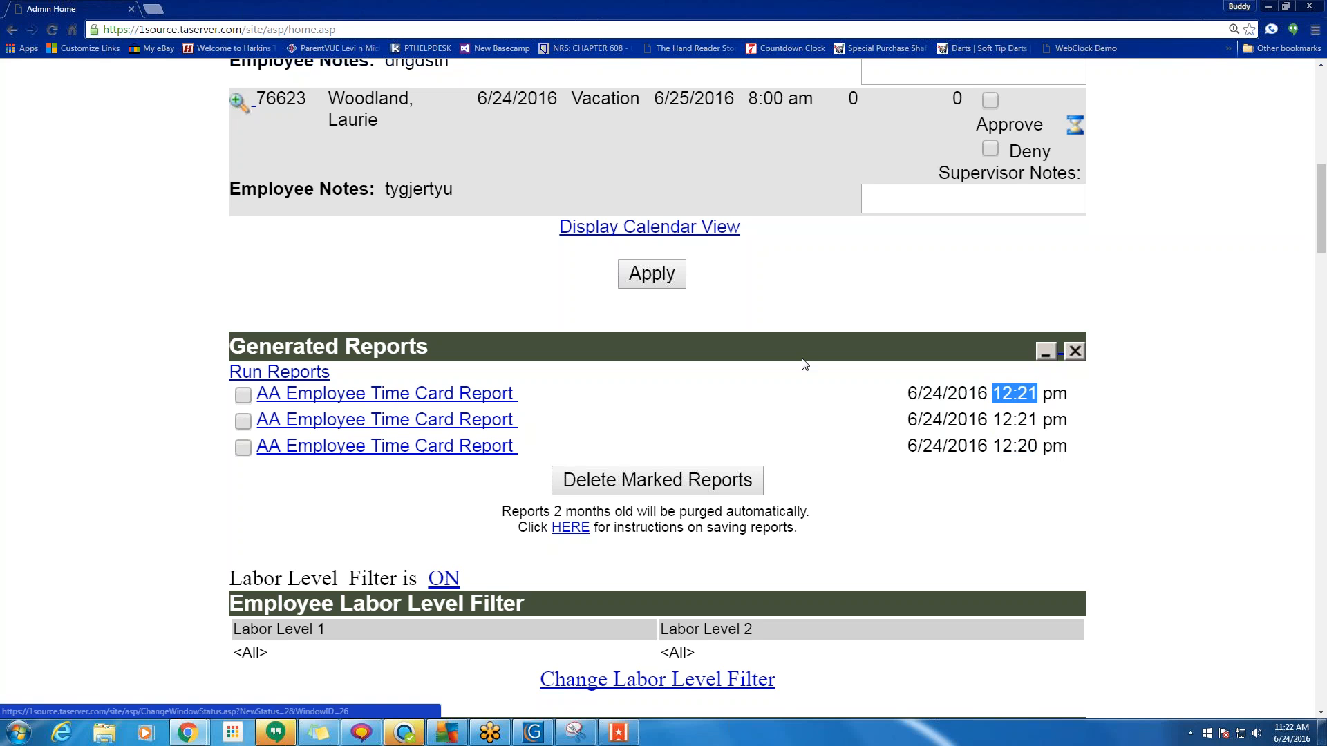
scroll(800, 362, "up", 10)
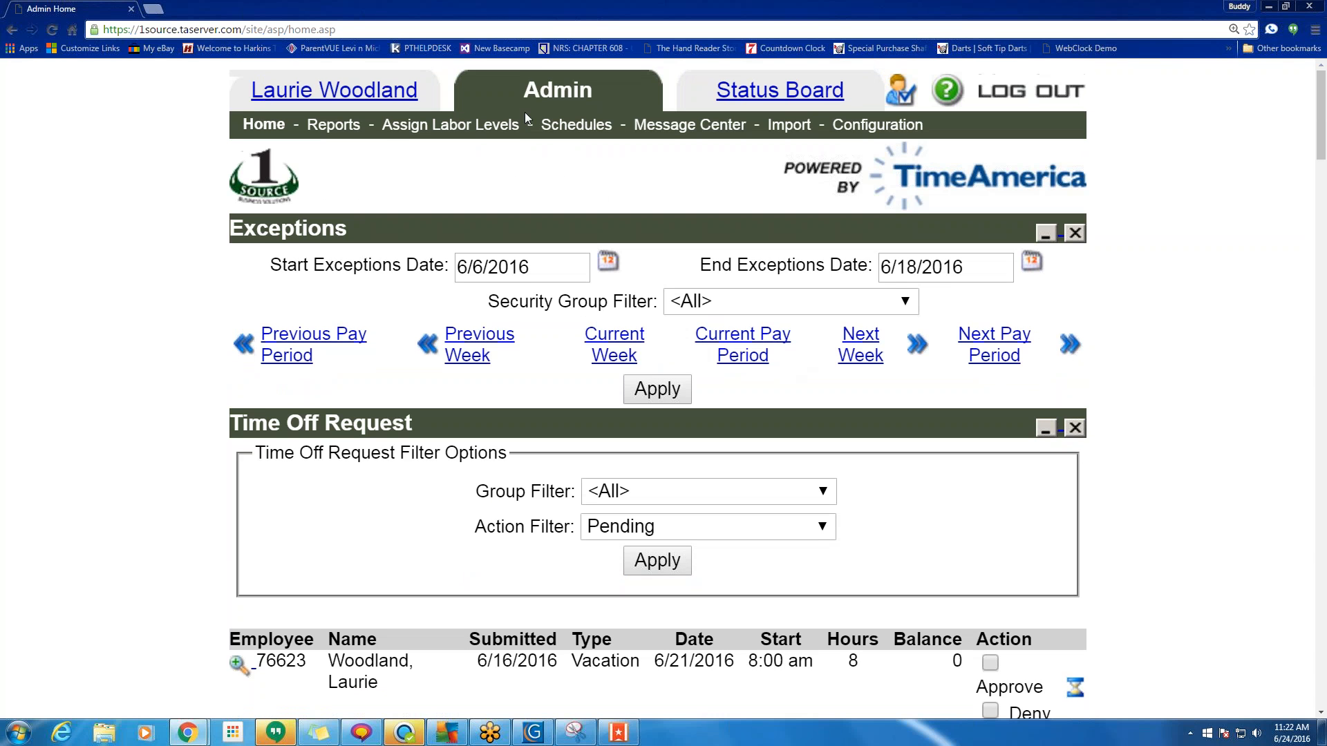
left_click(950, 96)
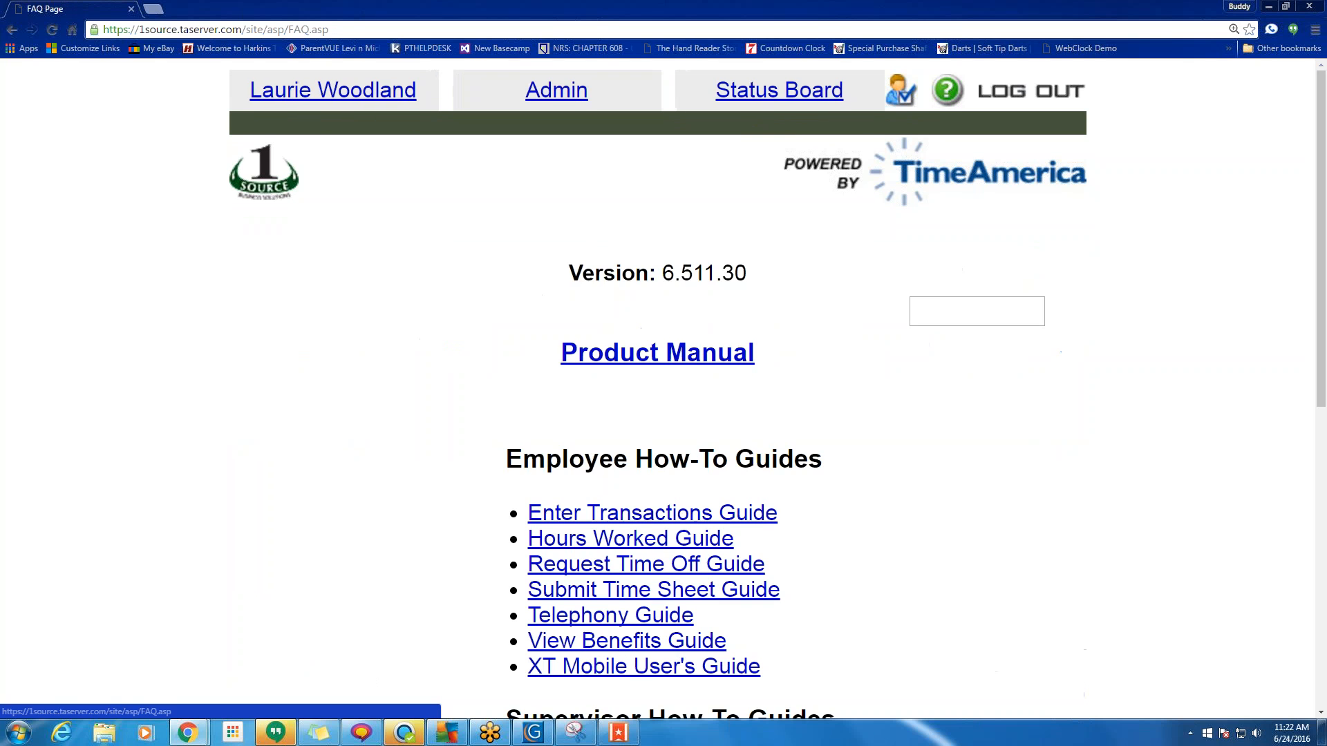
scroll(531, 337, "down", 5)
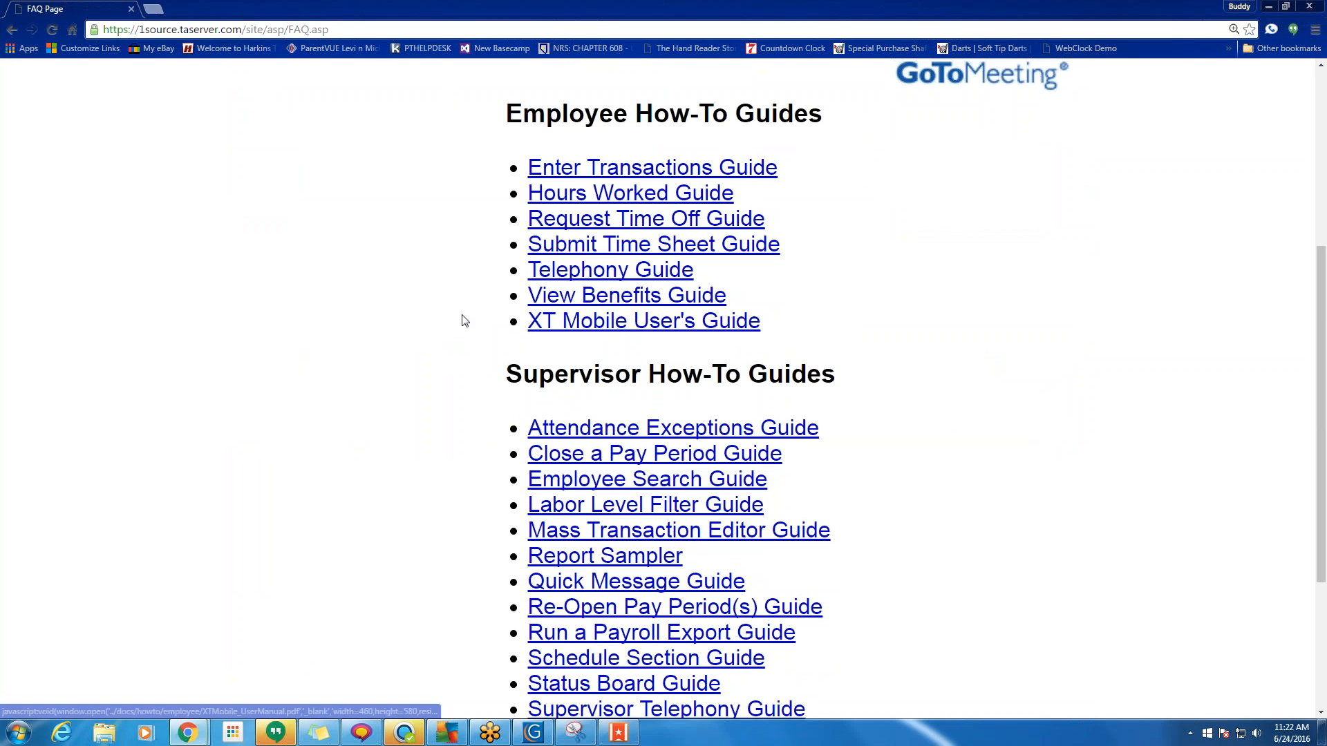
scroll(465, 320, "down", 4)
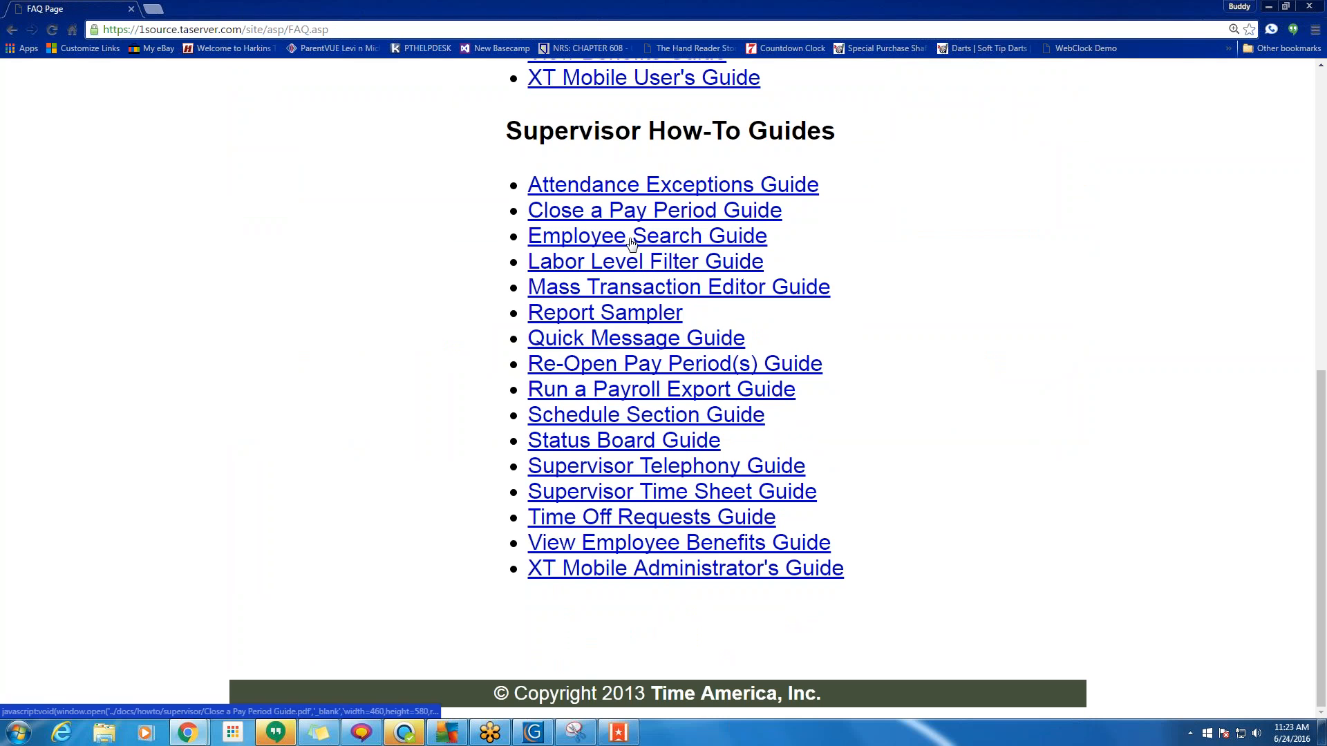
left_click(619, 213)
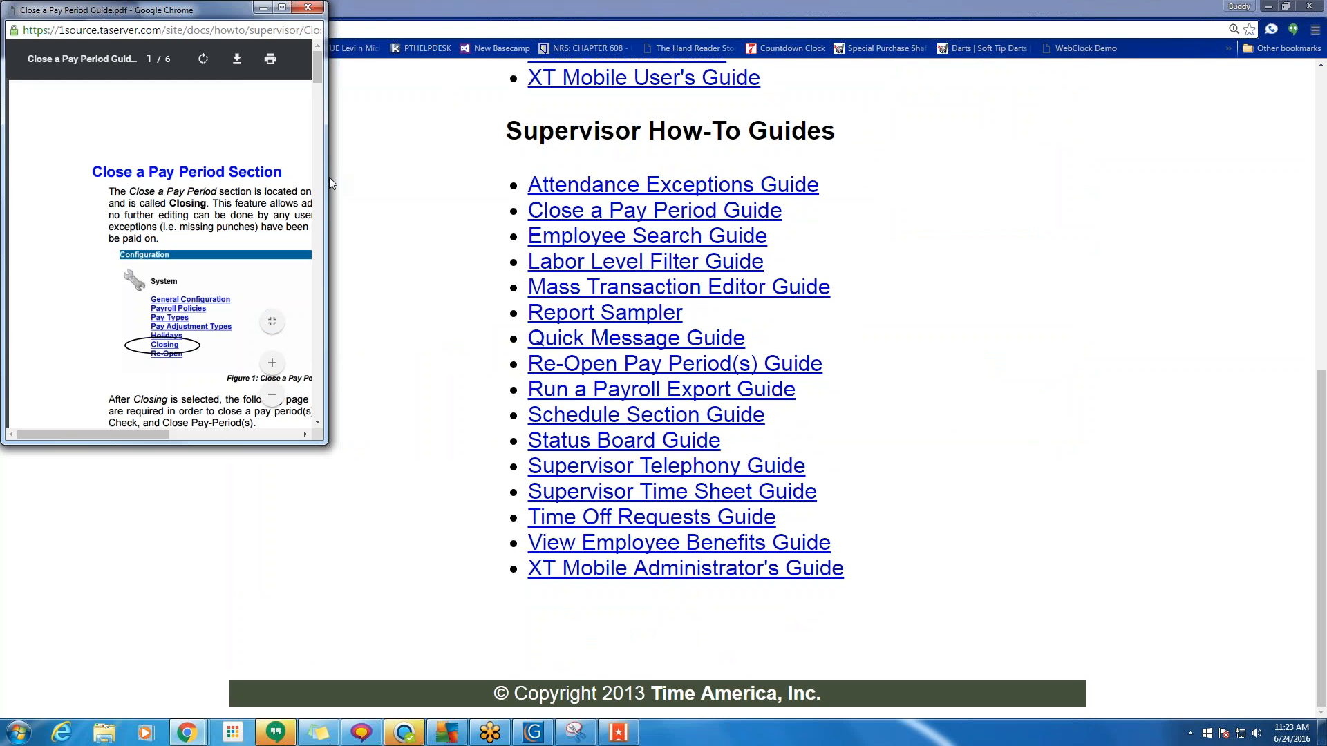
left_click_drag(329, 177, 487, 177)
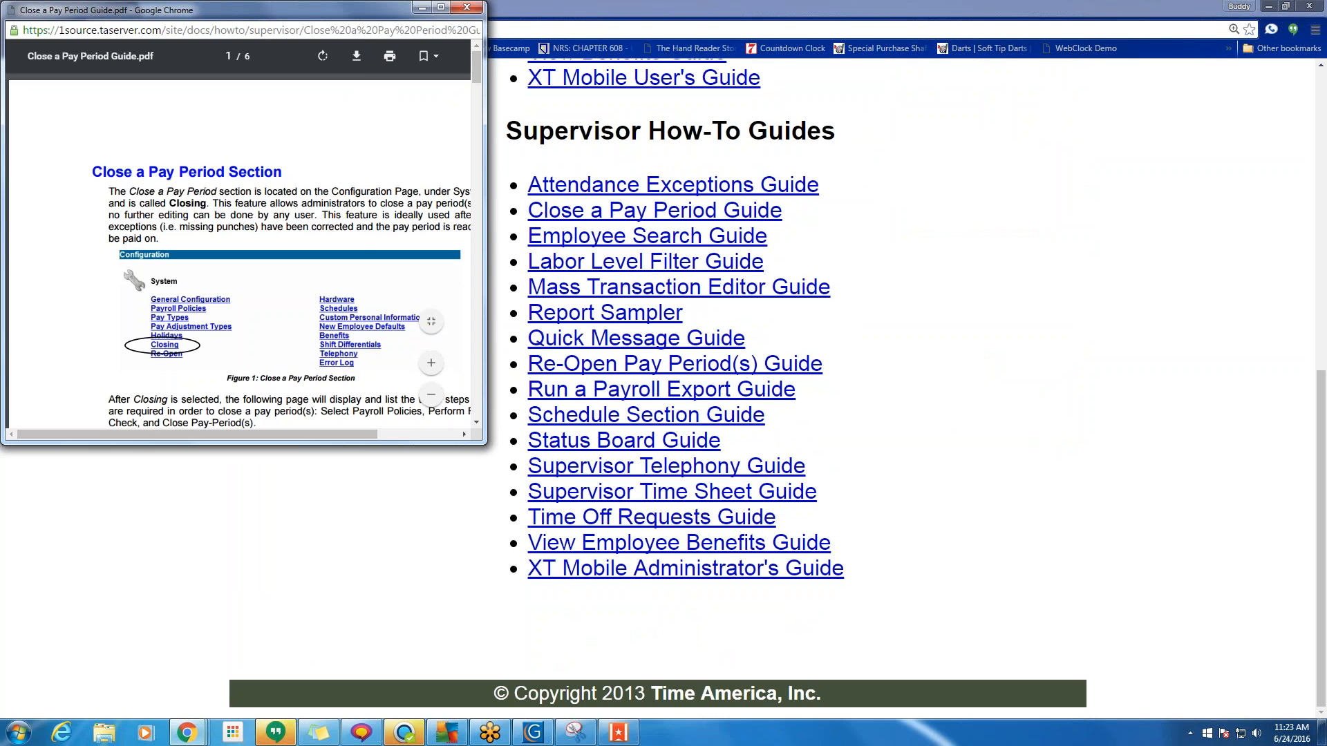
left_click_drag(304, 445, 339, 691)
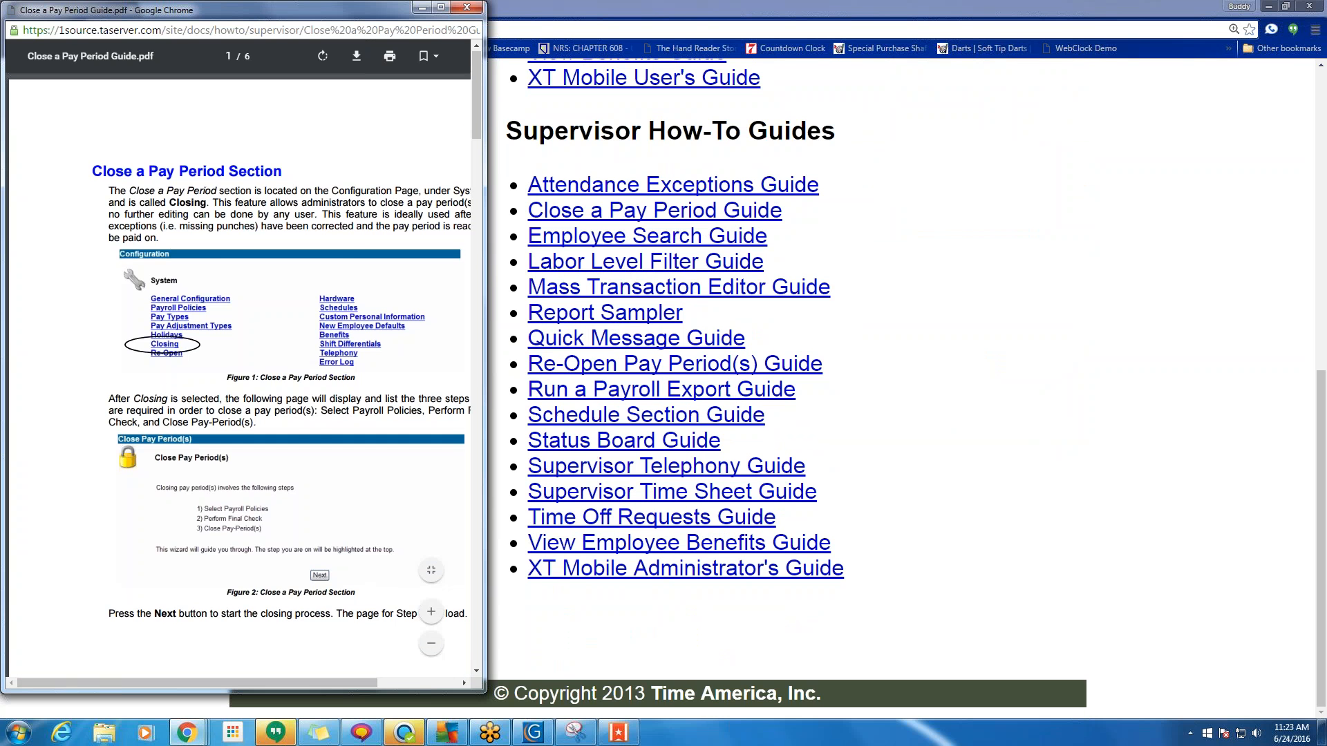
scroll(238, 373, "down", 10)
scroll(172, 323, "down", 8)
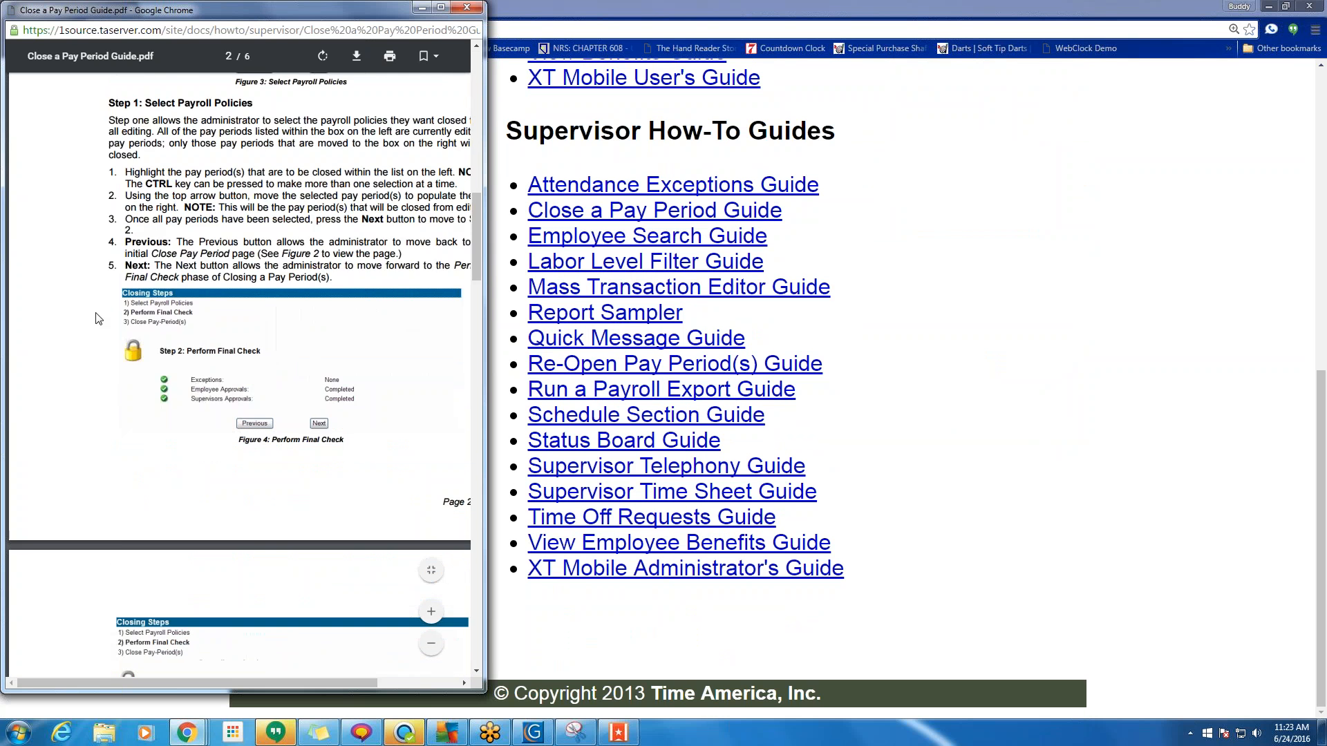
scroll(172, 323, "down", 5)
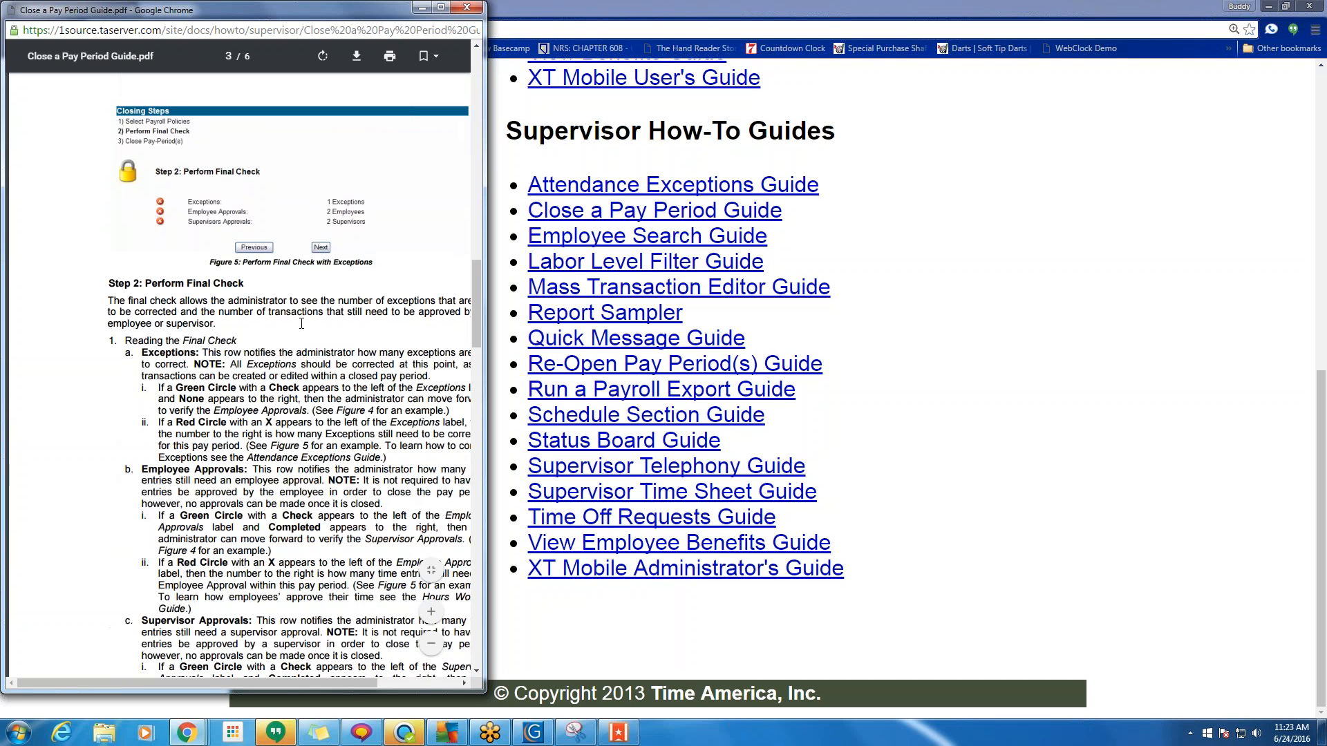
scroll(302, 323, "down", 15)
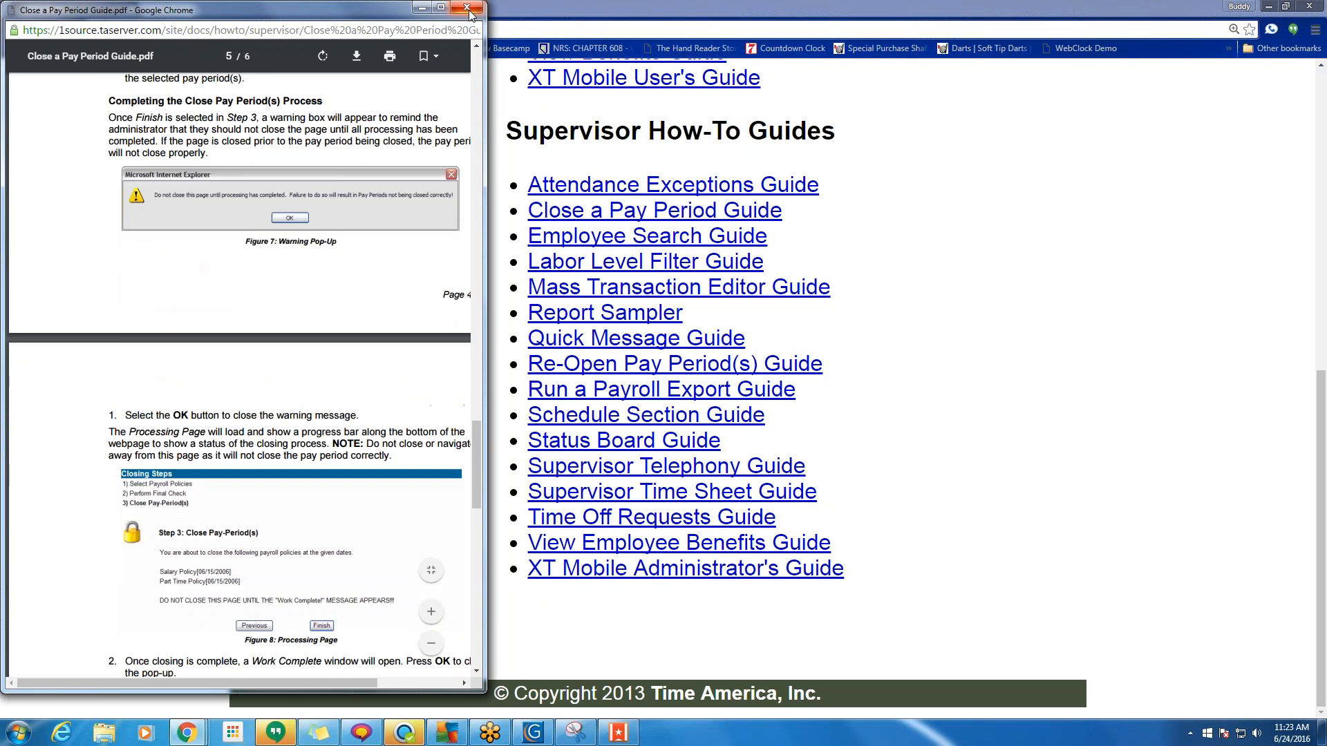
left_click(468, 10)
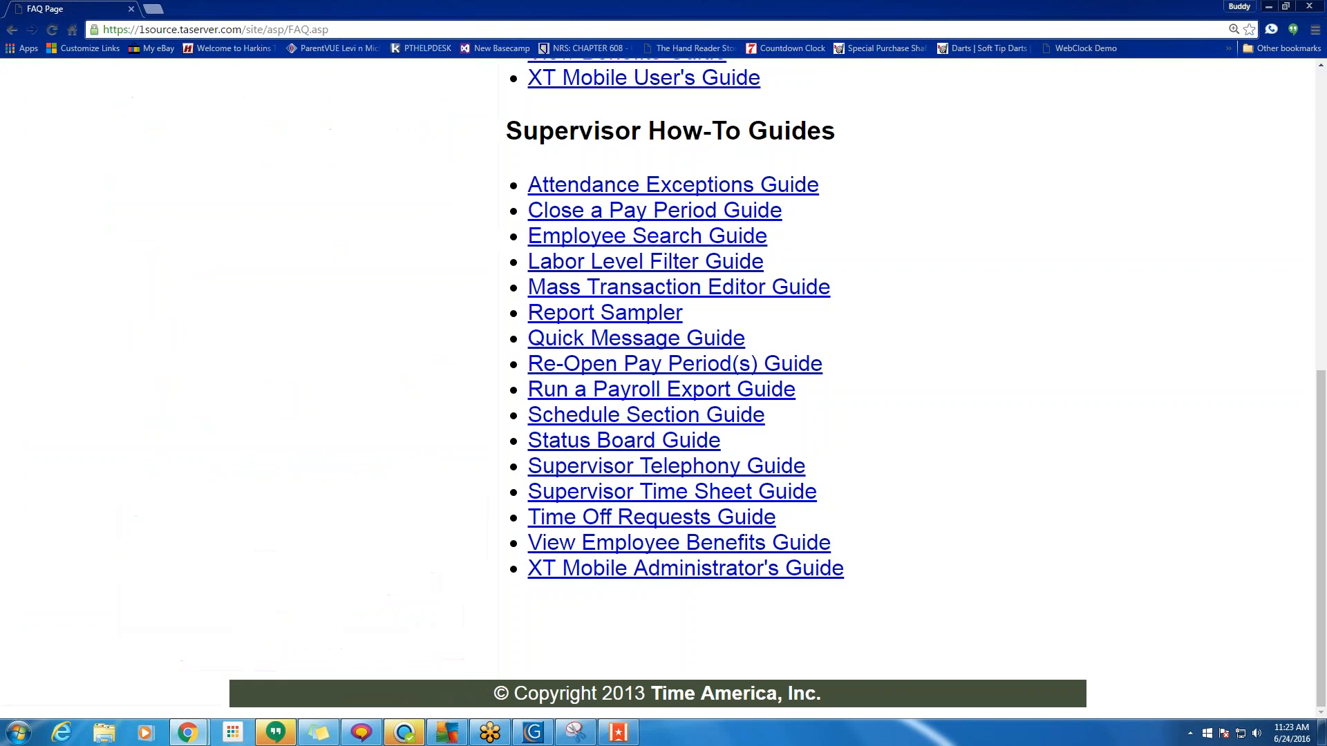
left_click(610, 443)
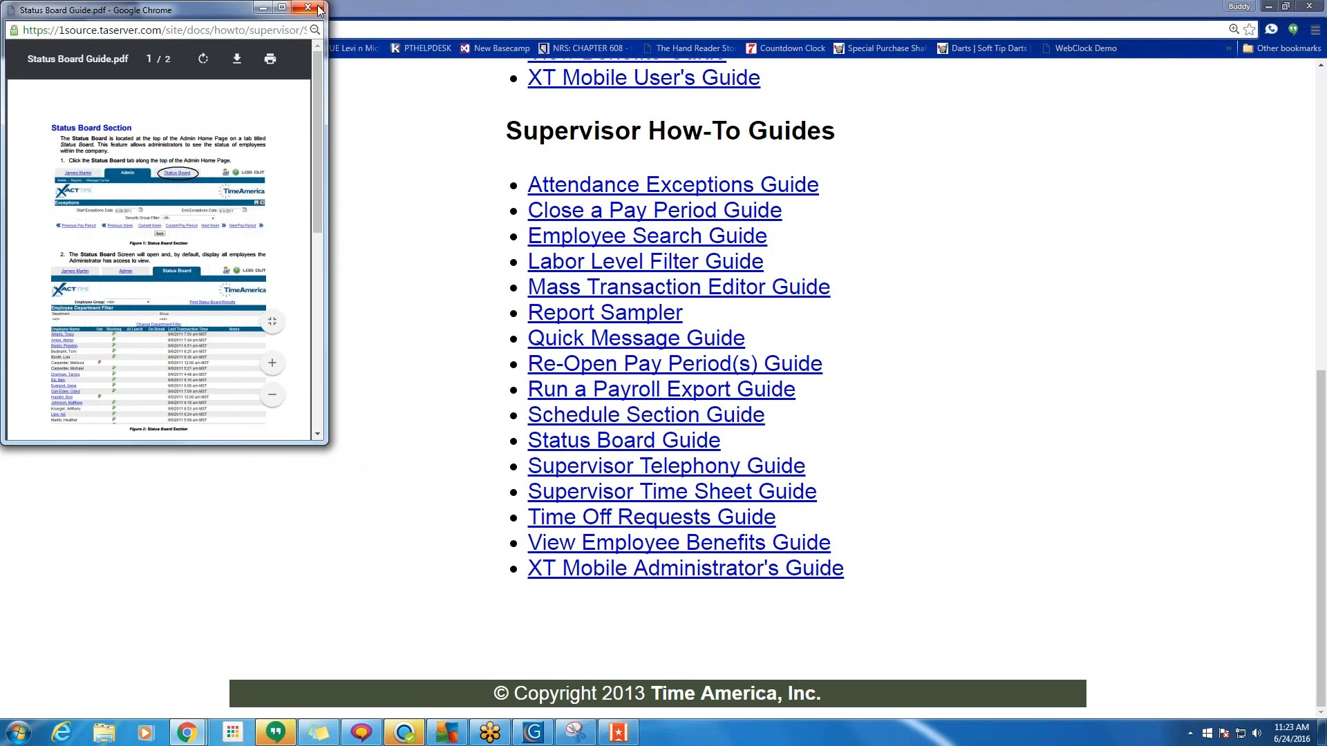
left_click(319, 10)
scroll(495, 280, "up", 6)
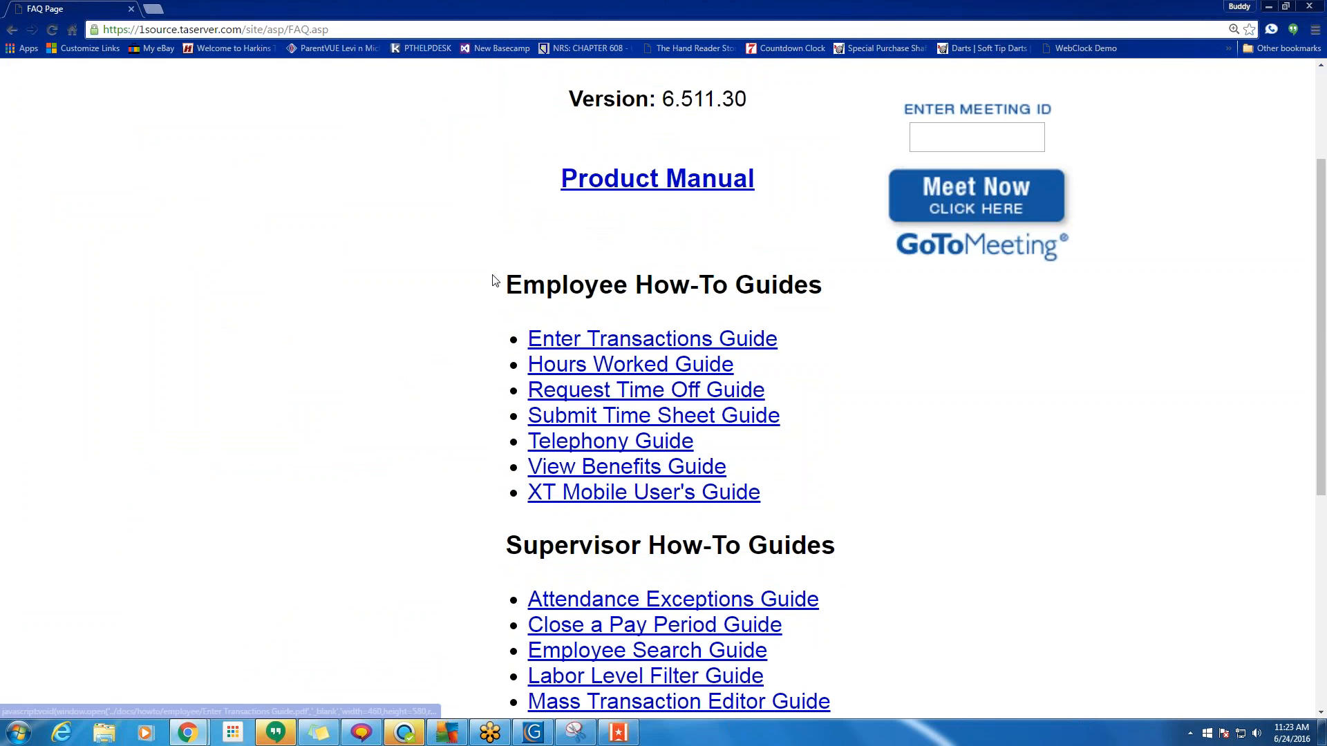
left_click_drag(495, 280, 868, 290)
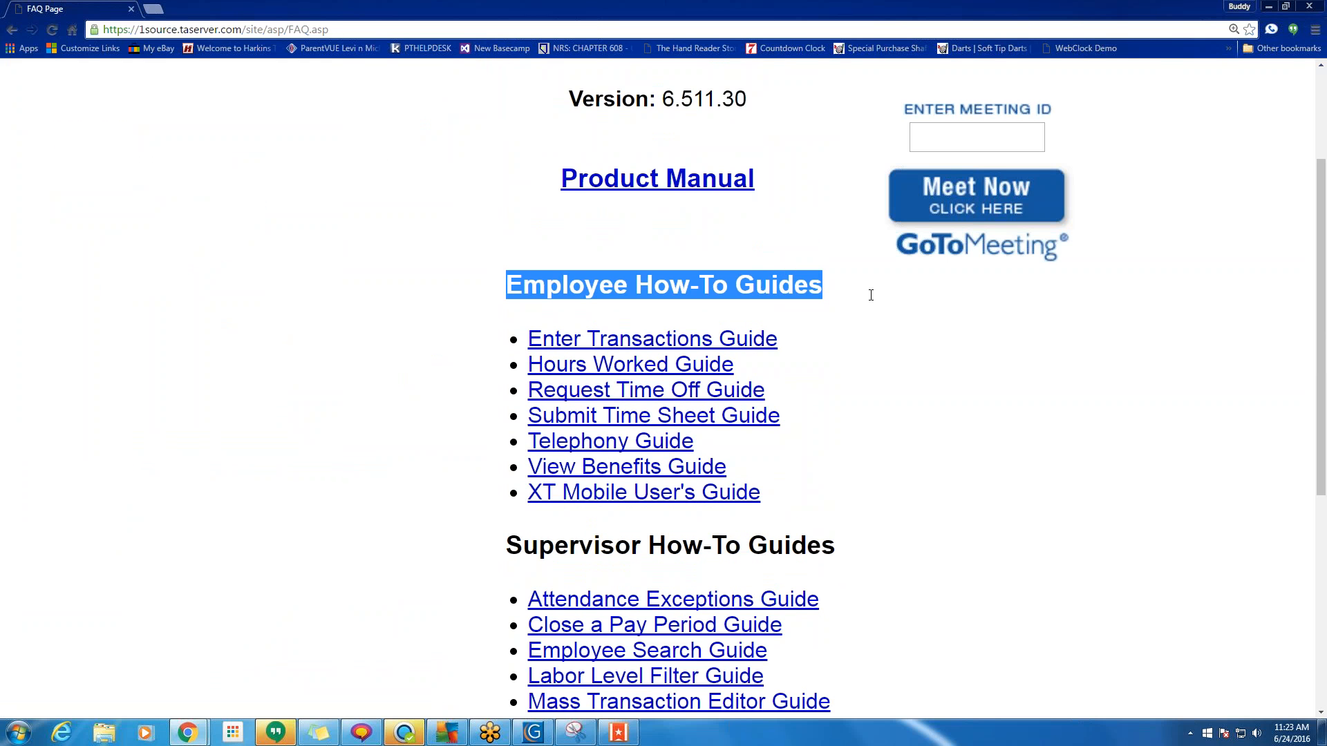
left_click(592, 343)
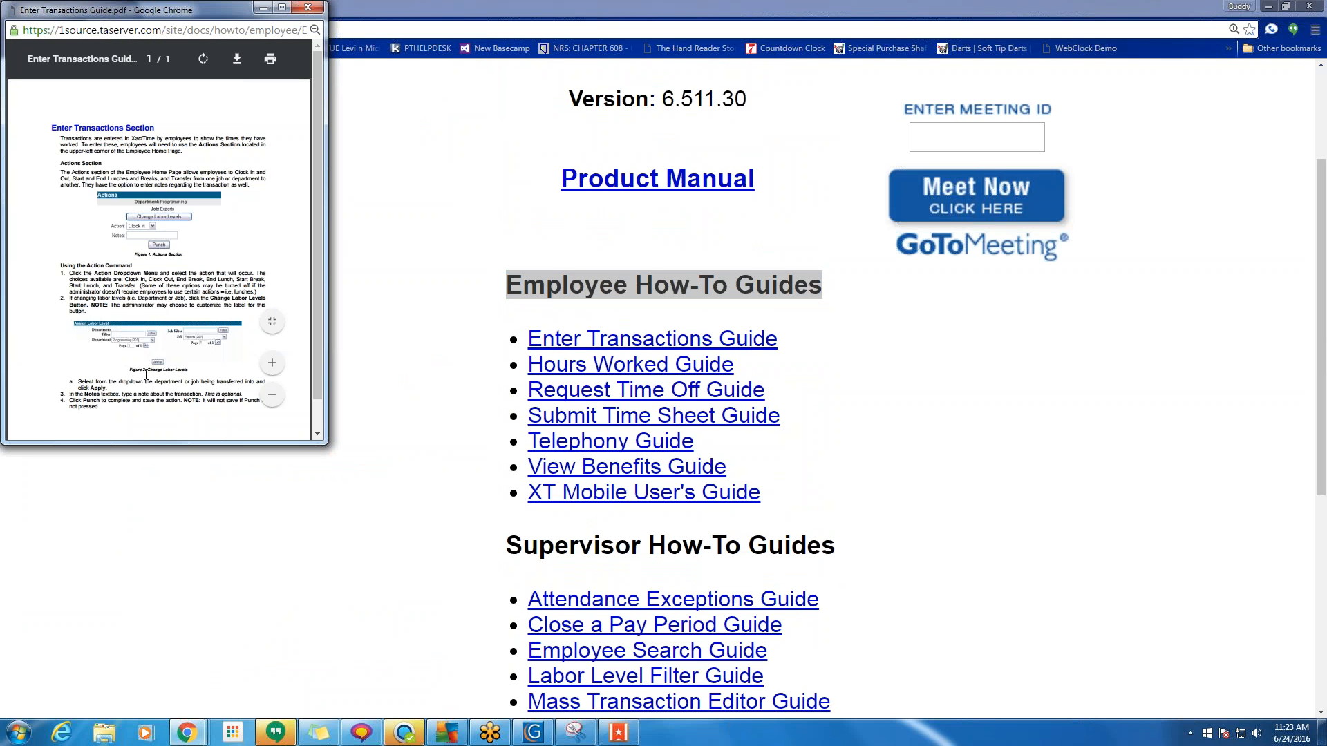
scroll(145, 374, "down", 1)
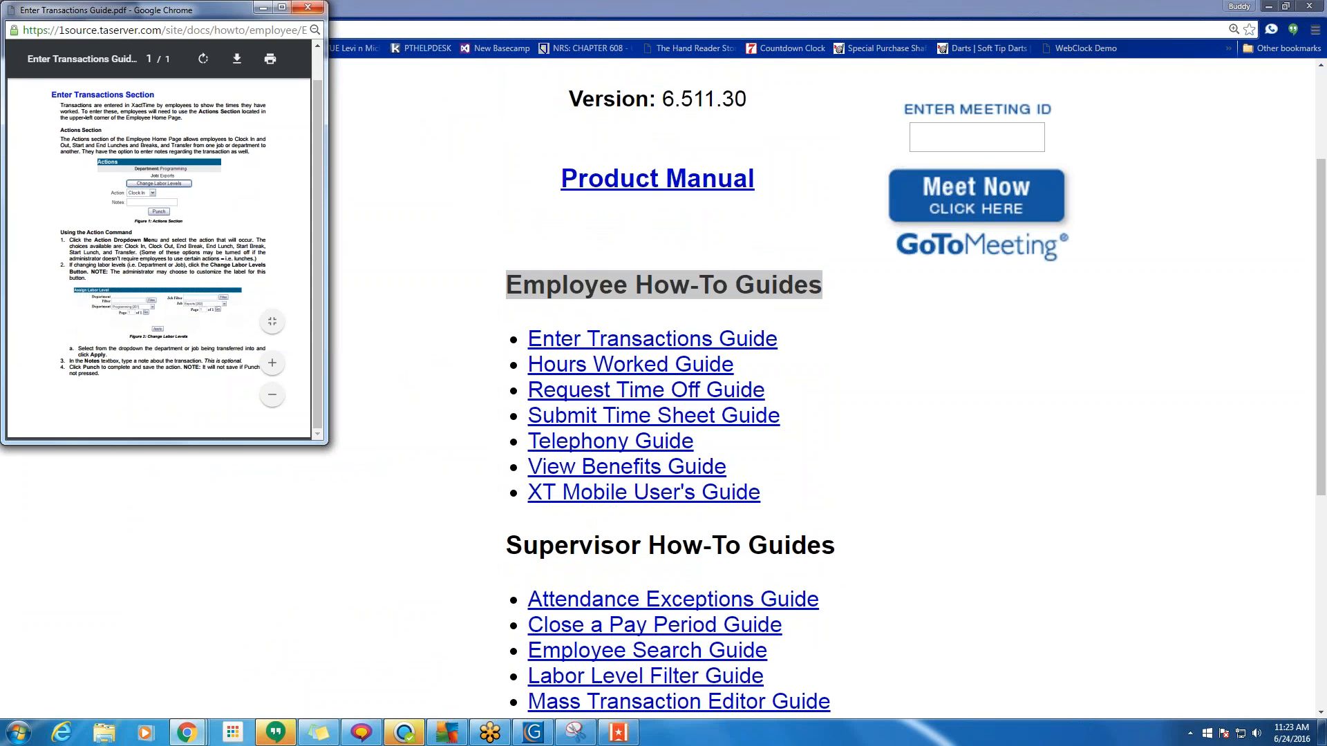
left_click(308, 8)
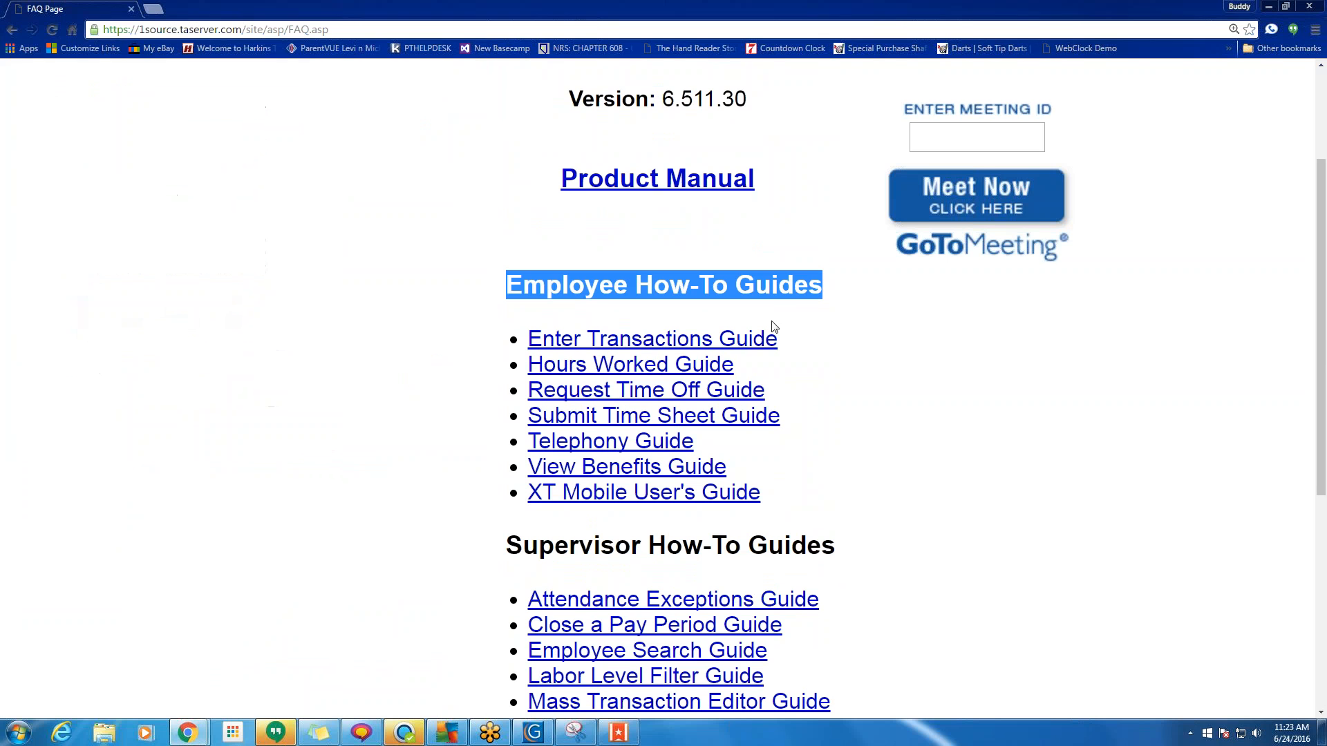
left_click(694, 366)
scroll(216, 251, "down", 3)
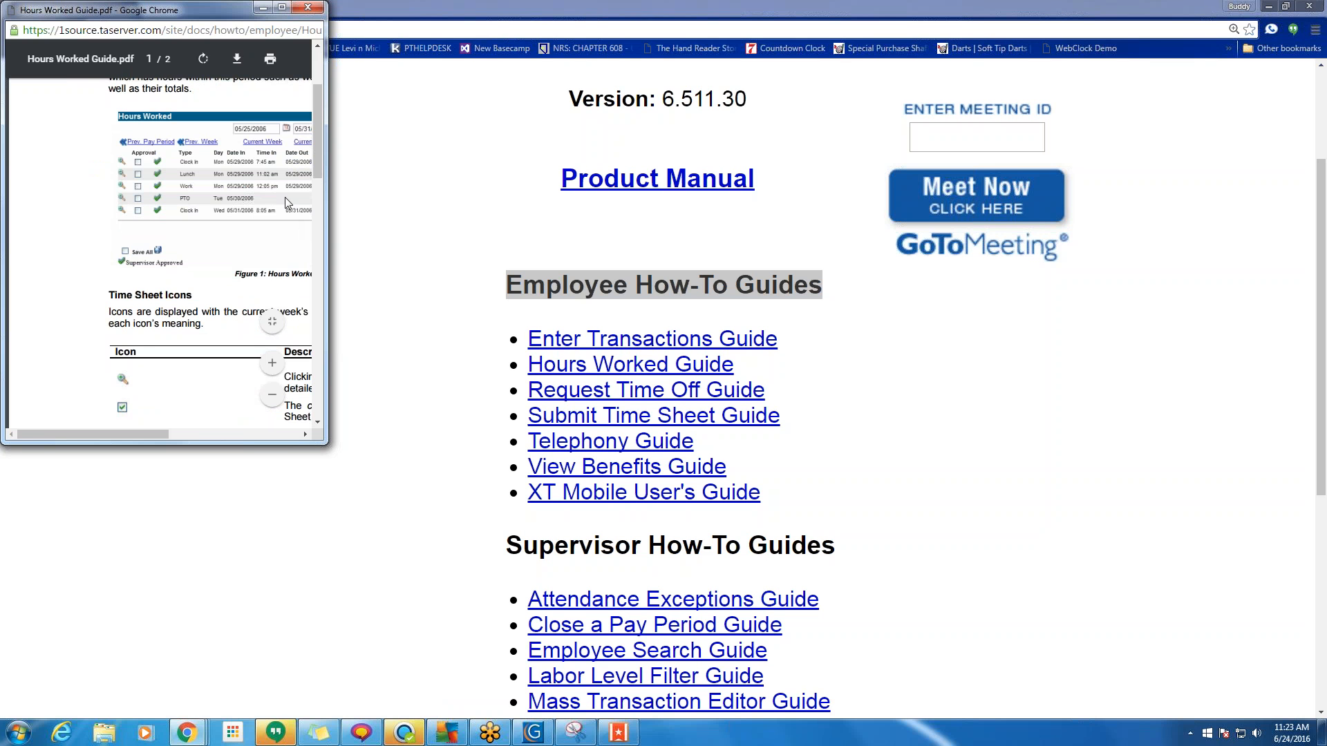
left_click(308, 9)
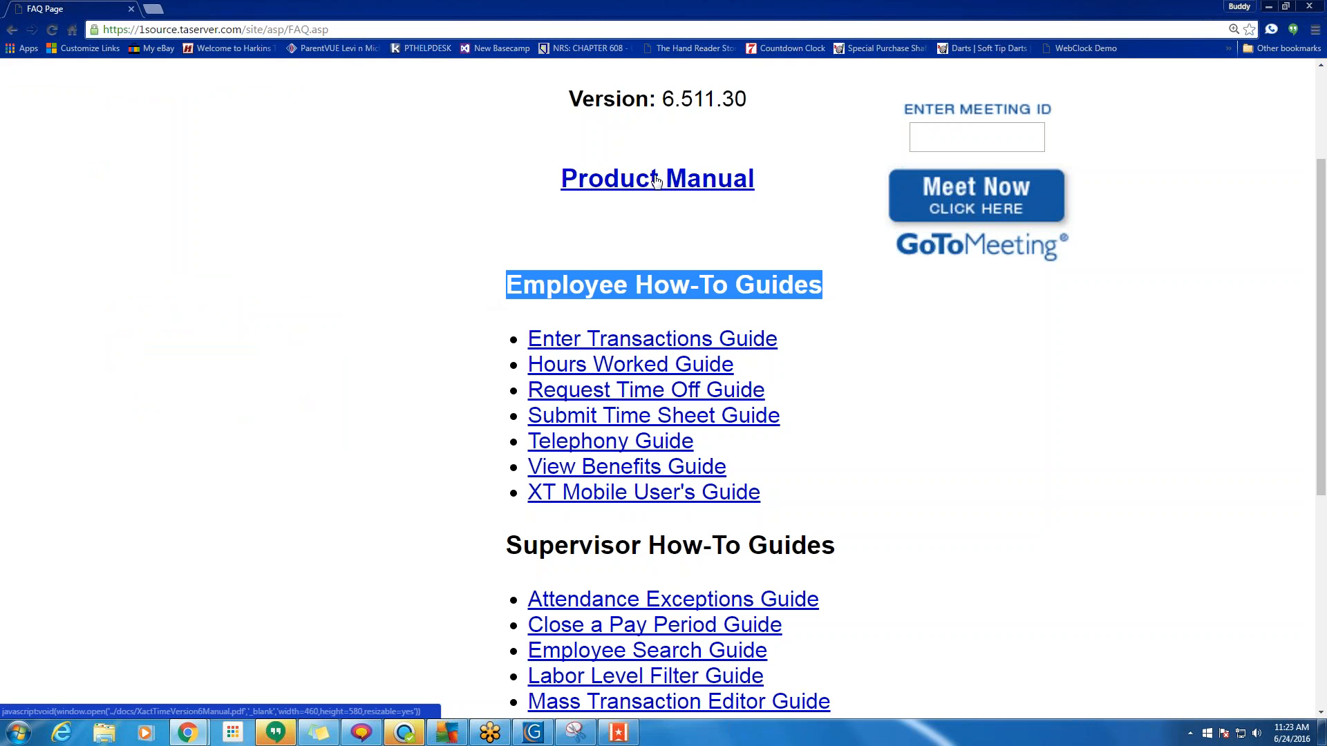
left_click_drag(770, 184, 554, 177)
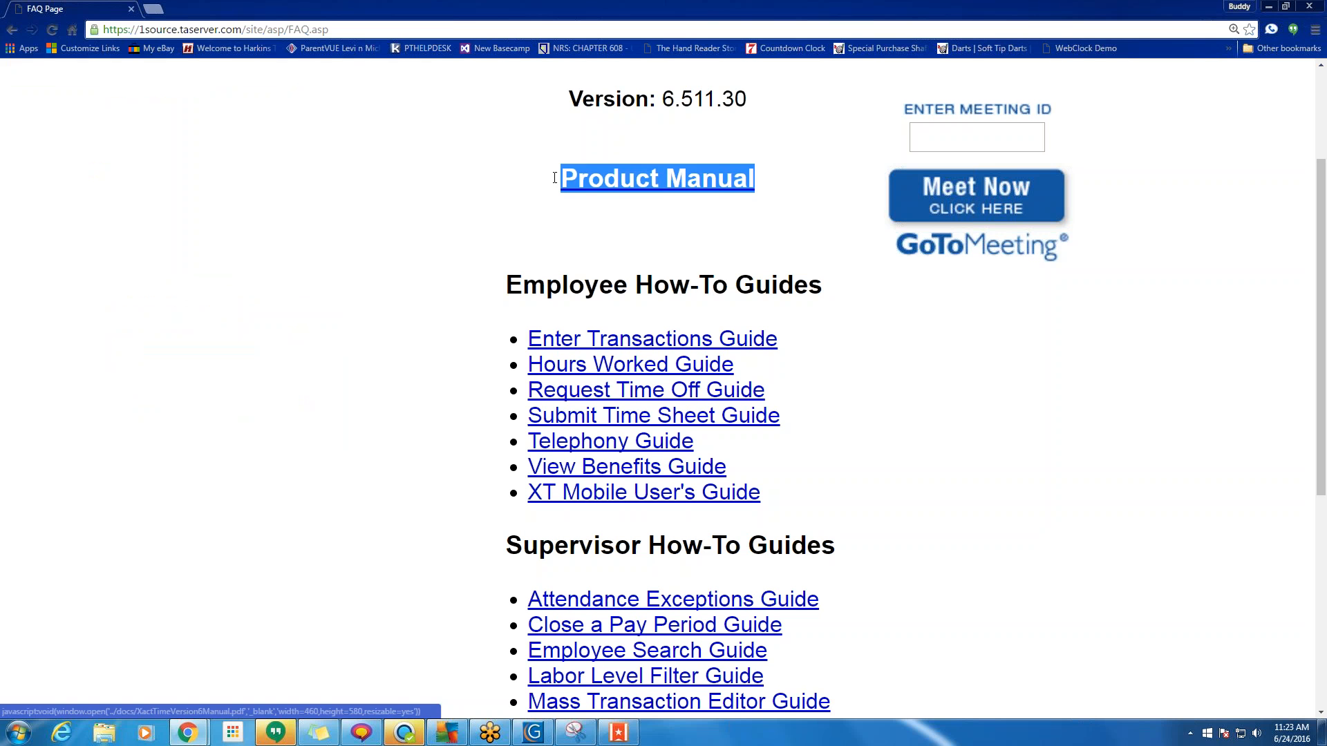
scroll(391, 325, "up", 3)
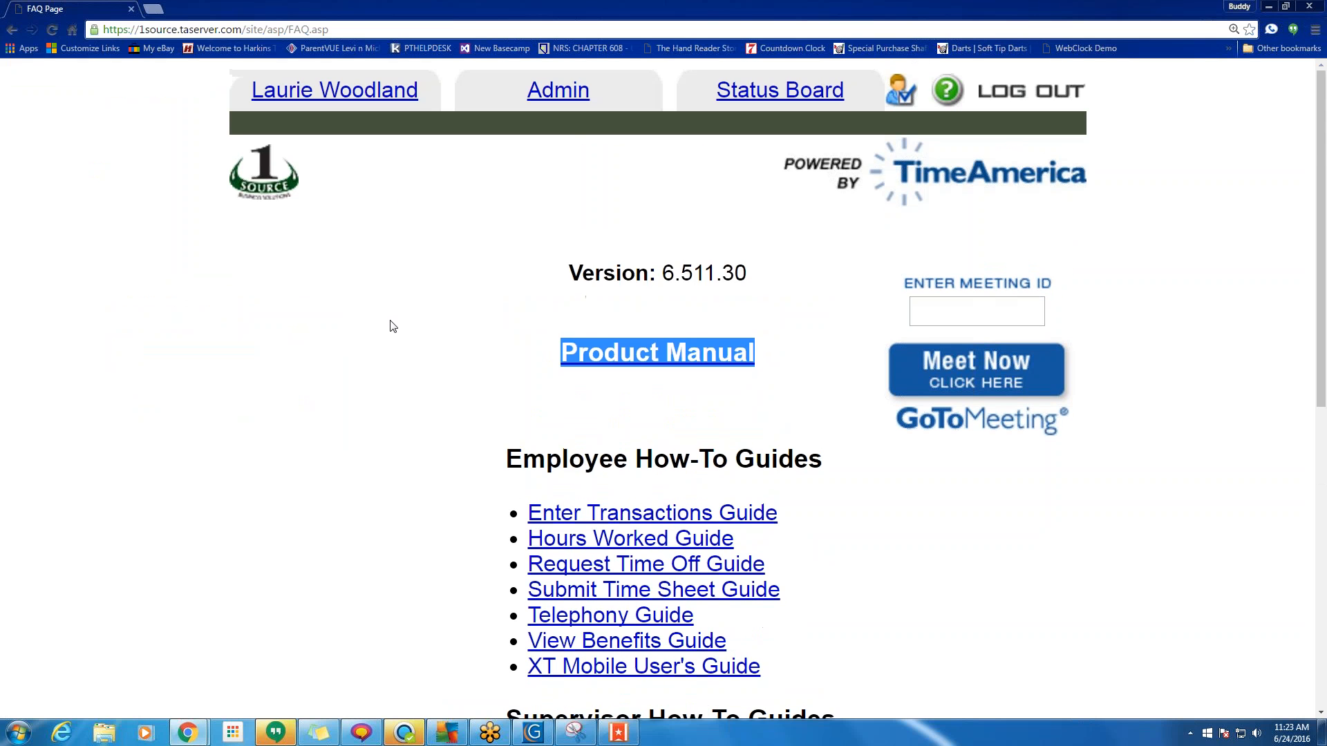
left_click(441, 315)
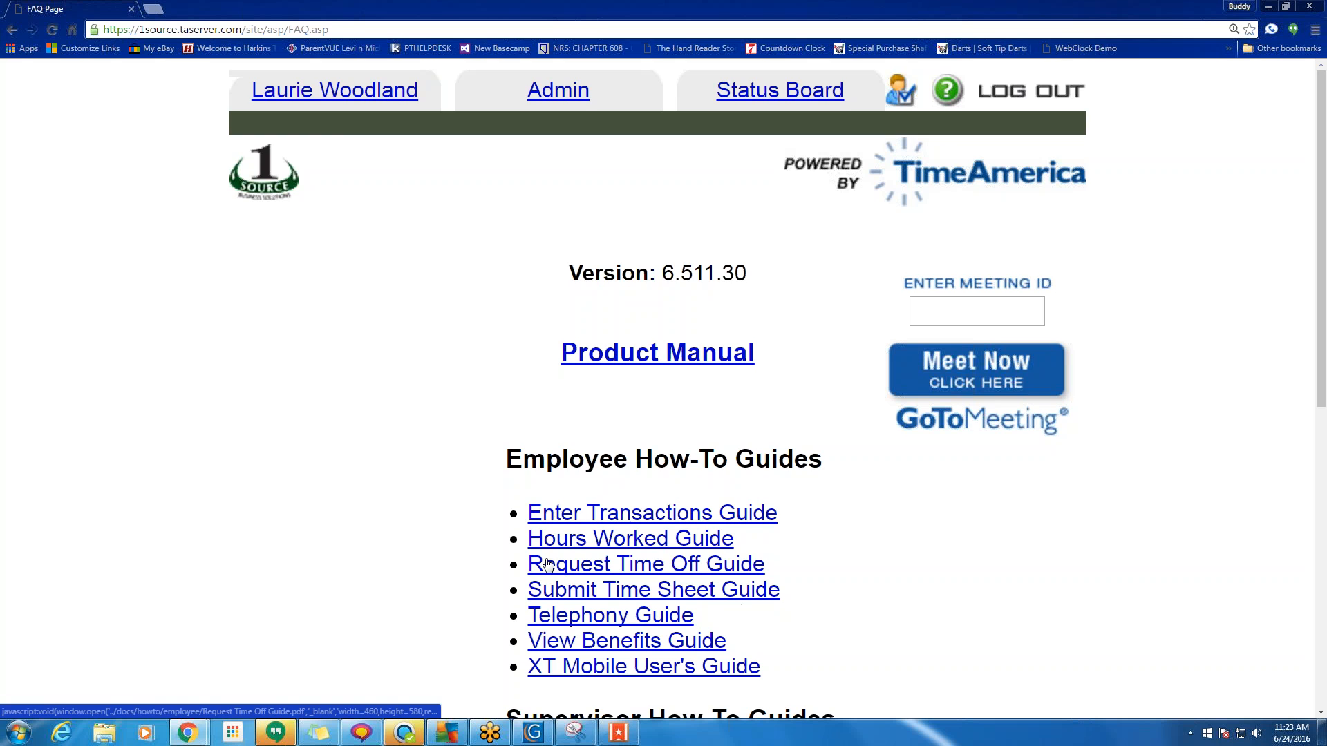
scroll(548, 564, "down", 5)
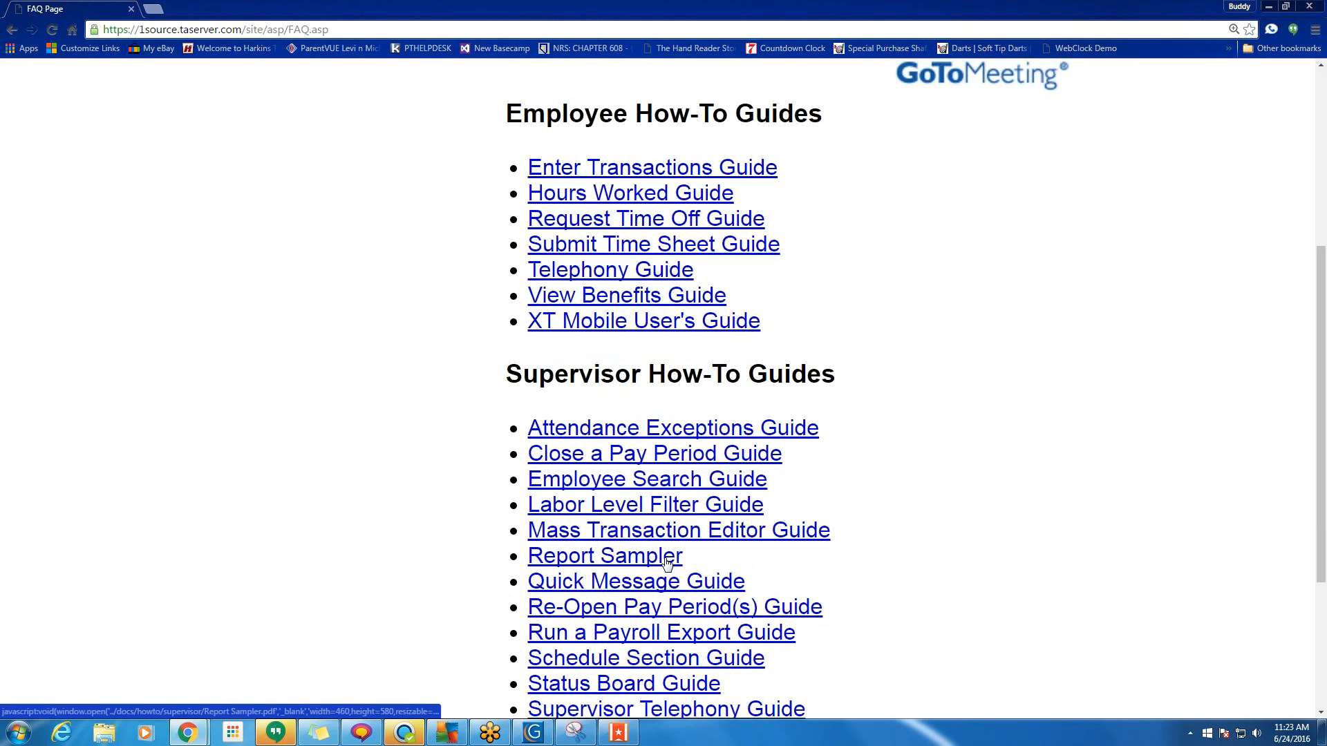
scroll(666, 563, "up", 5)
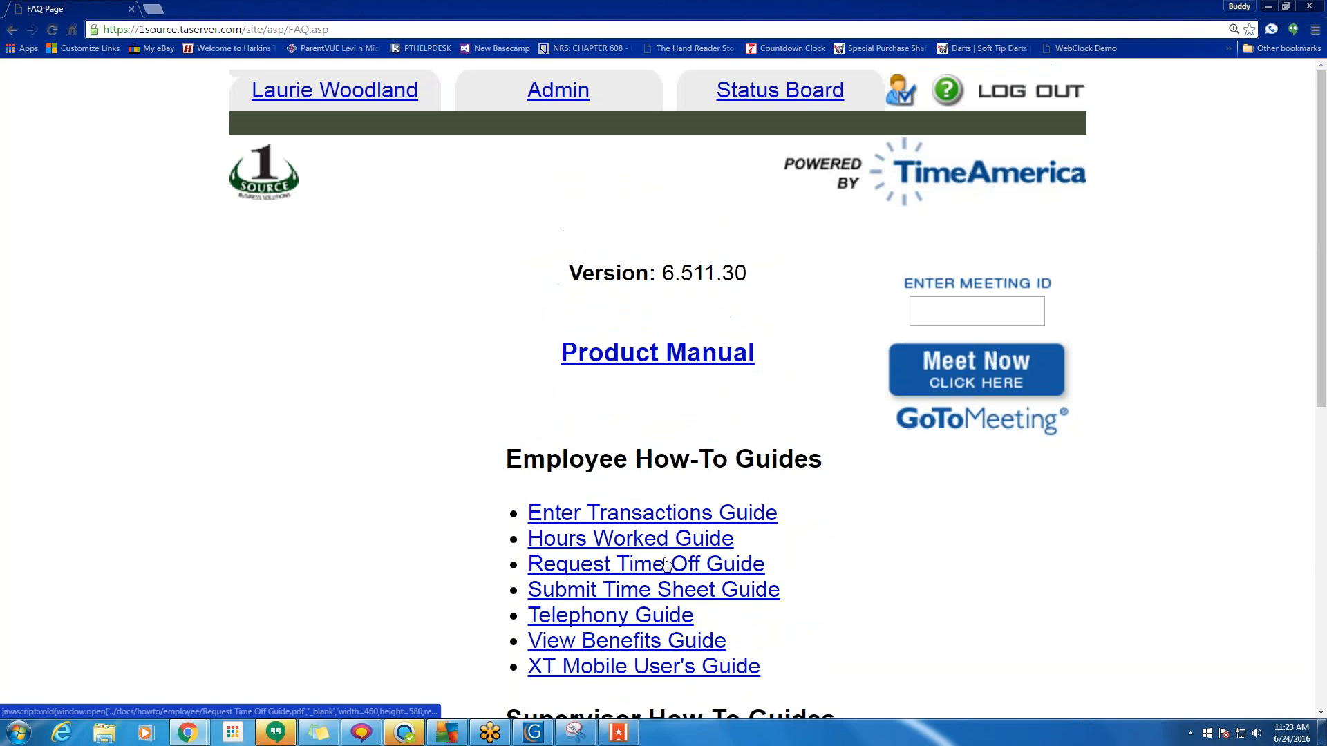
left_click(520, 94)
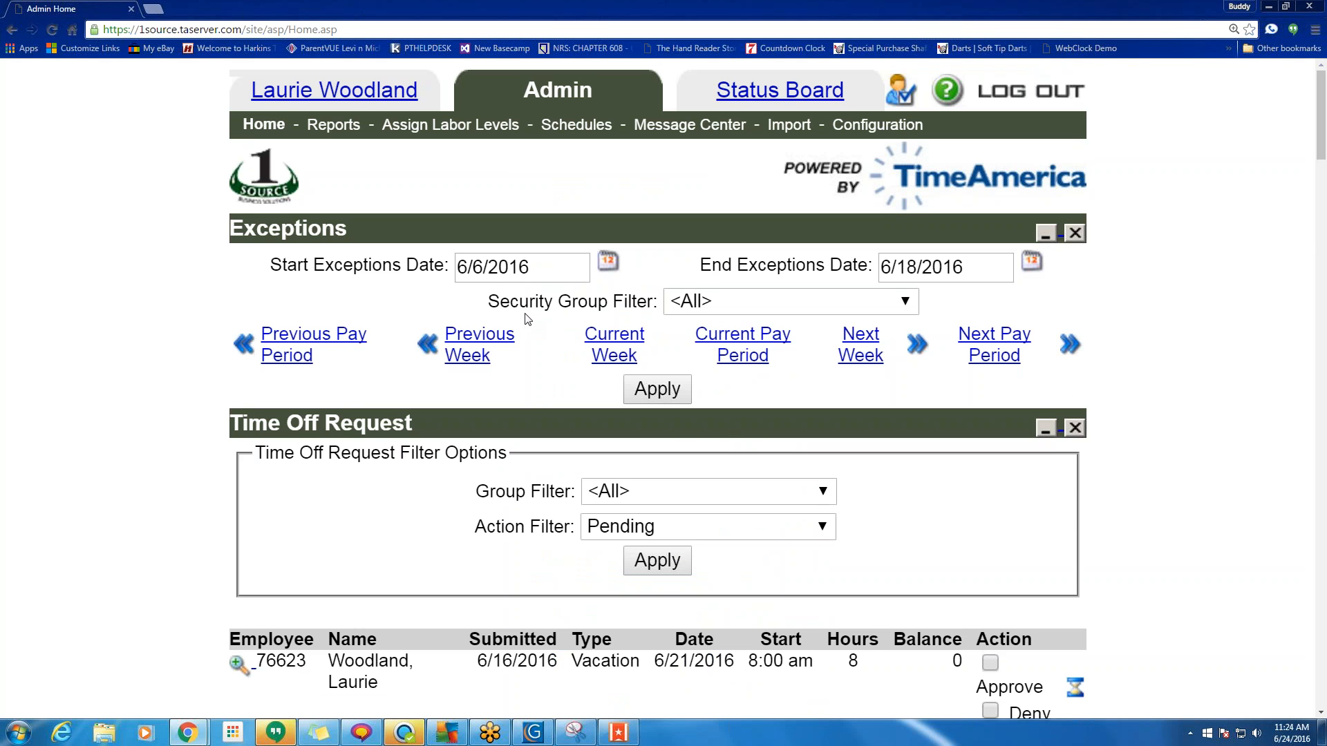
Open Configuration's Holidays settings and review the list with July 4th and Memorial Day.
left_click(881, 128)
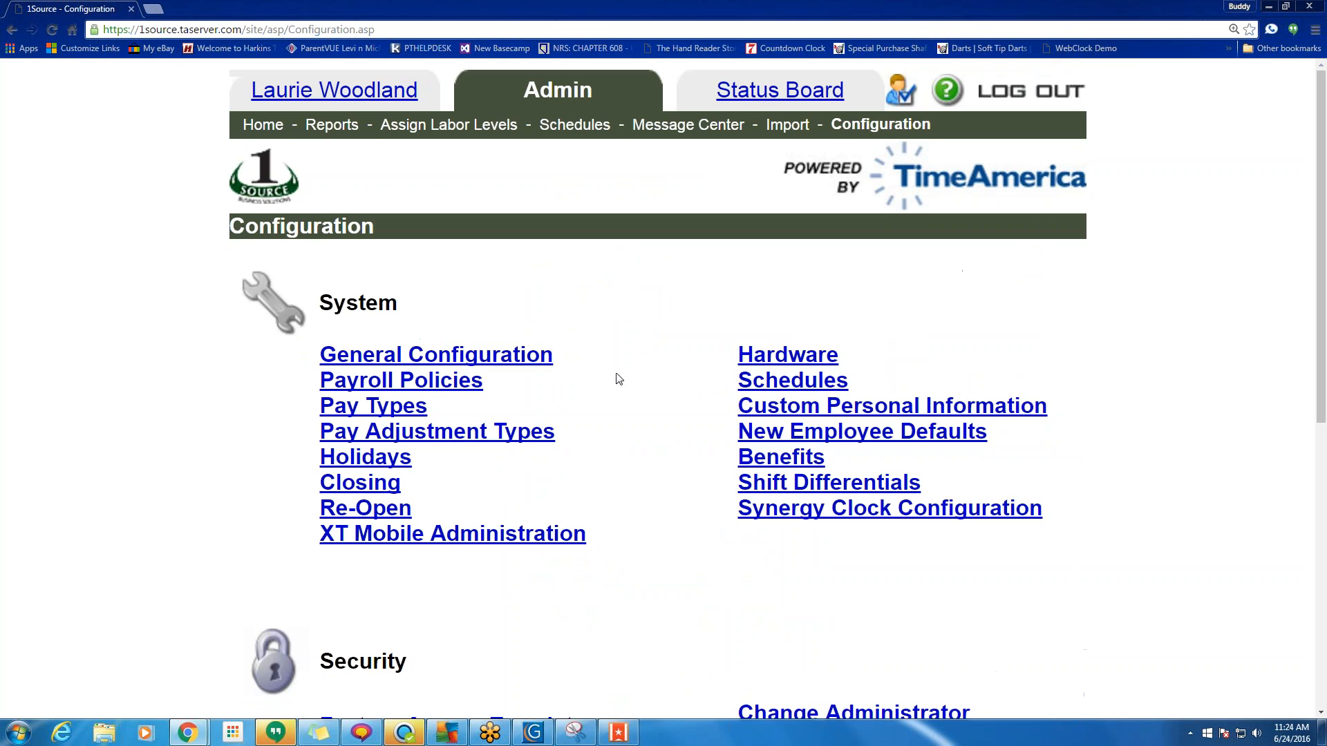
scroll(621, 379, "down", 1)
scroll(620, 379, "down", 2)
left_click(391, 324)
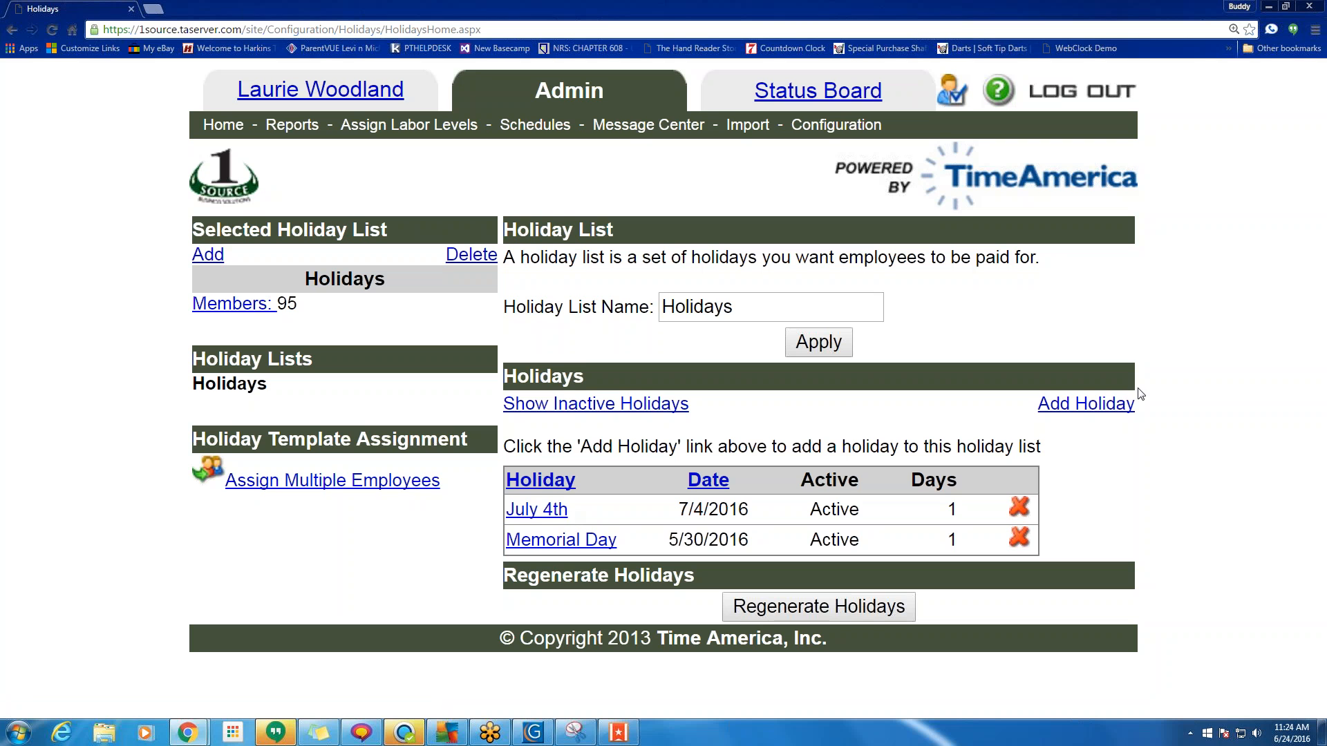
left_click_drag(1144, 408, 1054, 404)
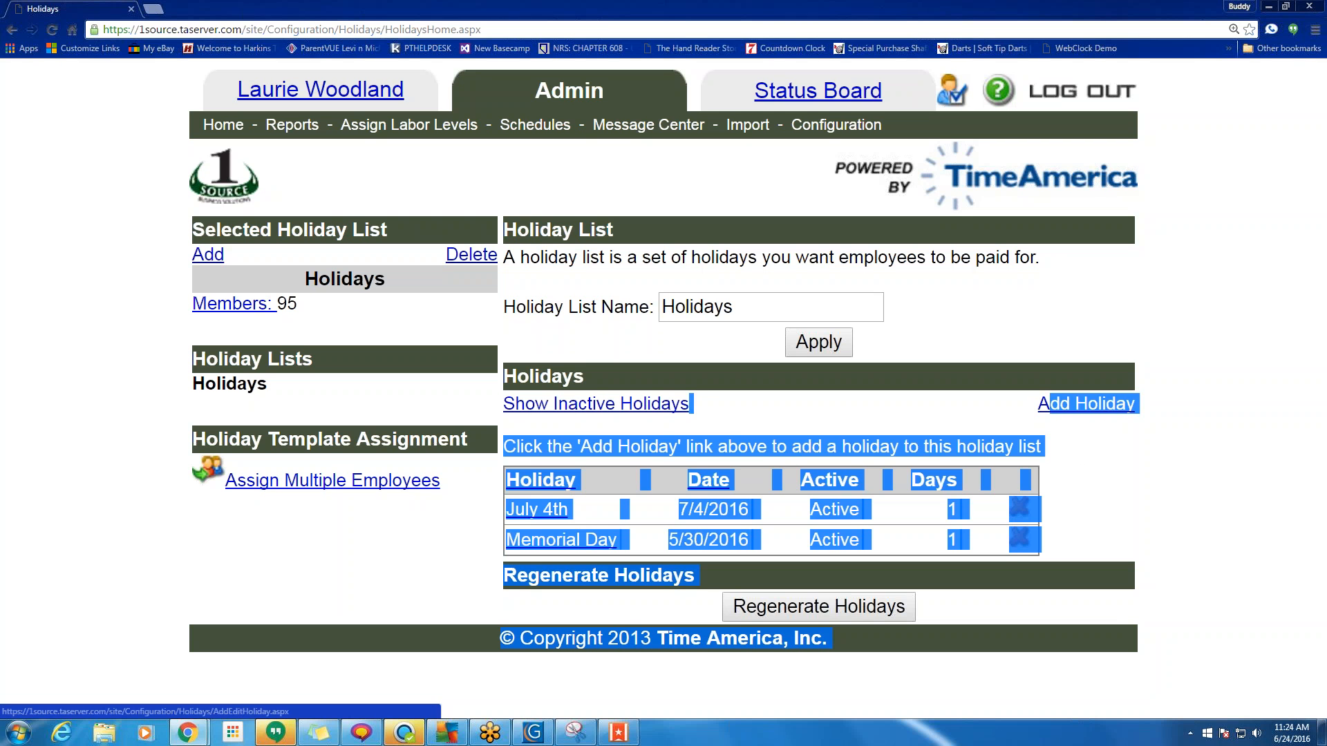
left_click(1083, 455)
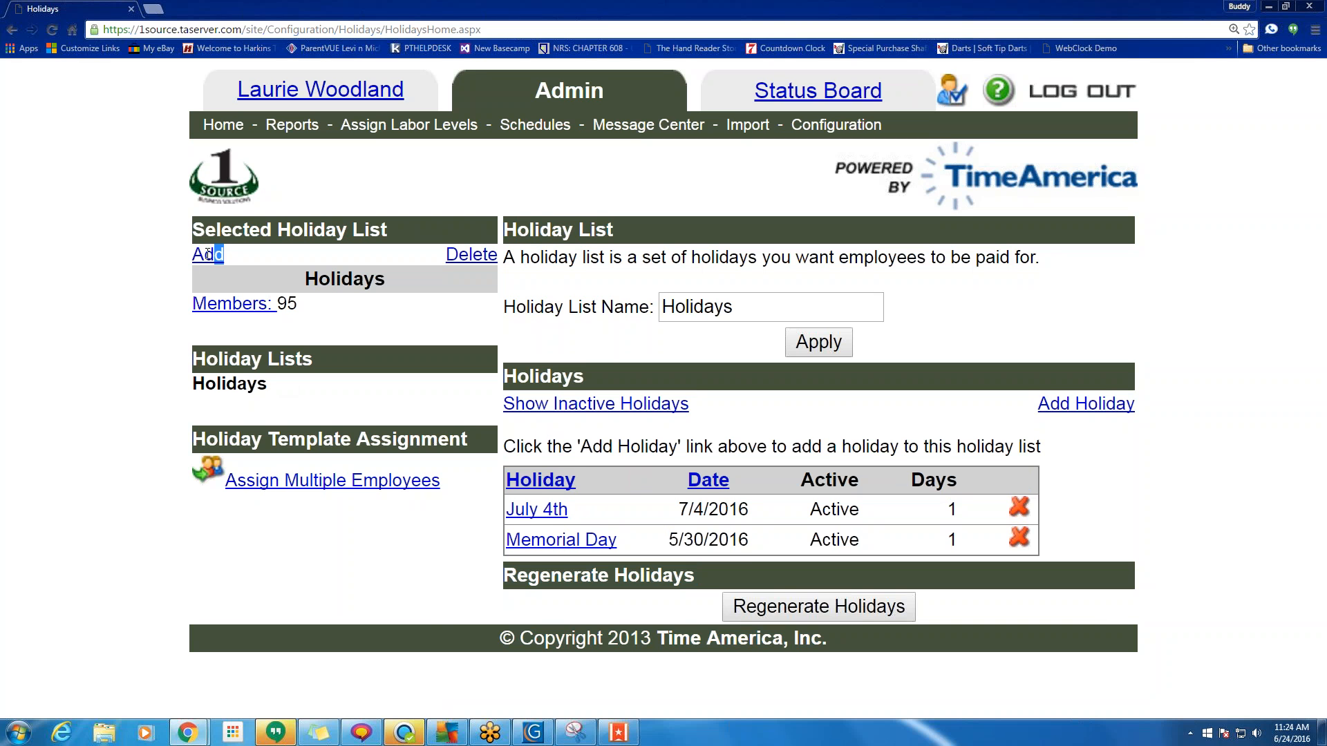
left_click_drag(238, 260, 193, 257)
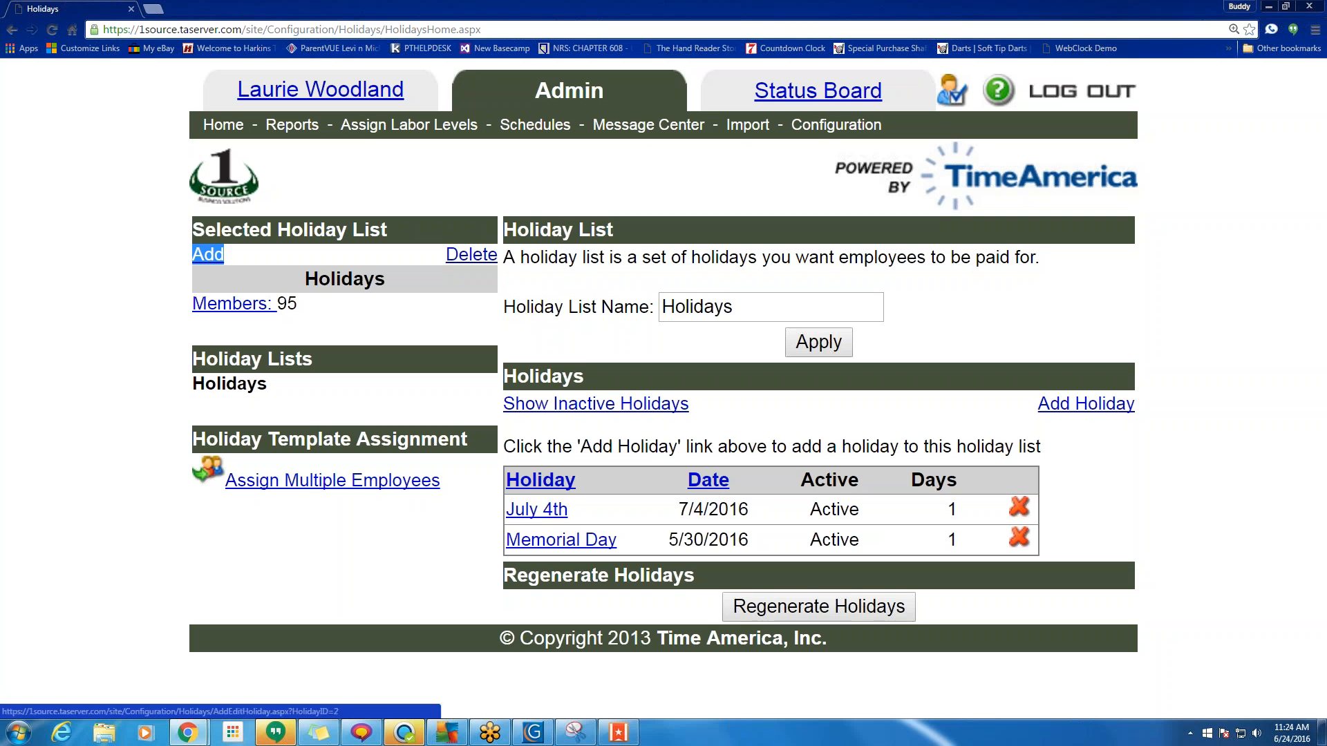
left_click_drag(753, 512, 682, 512)
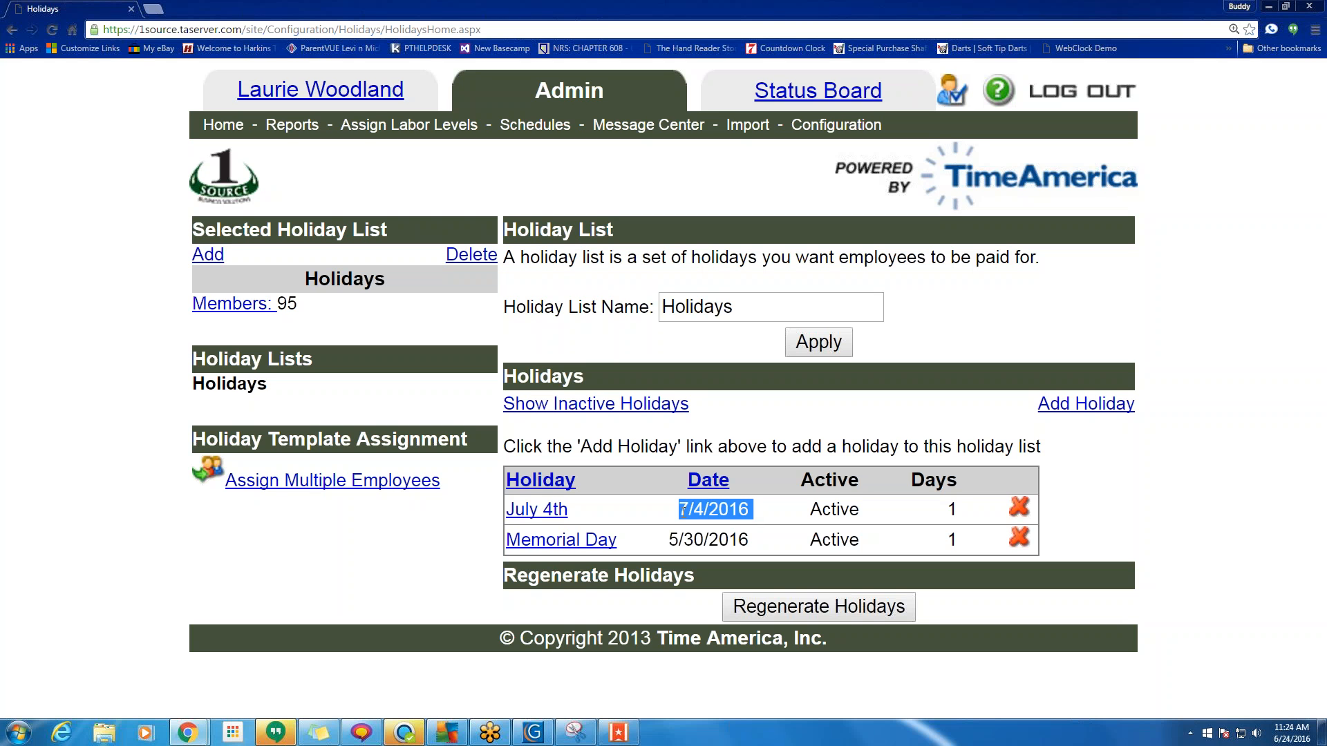
Start adding a holiday, then return to Holidays without saving and go to Configuration.
left_click(1102, 405)
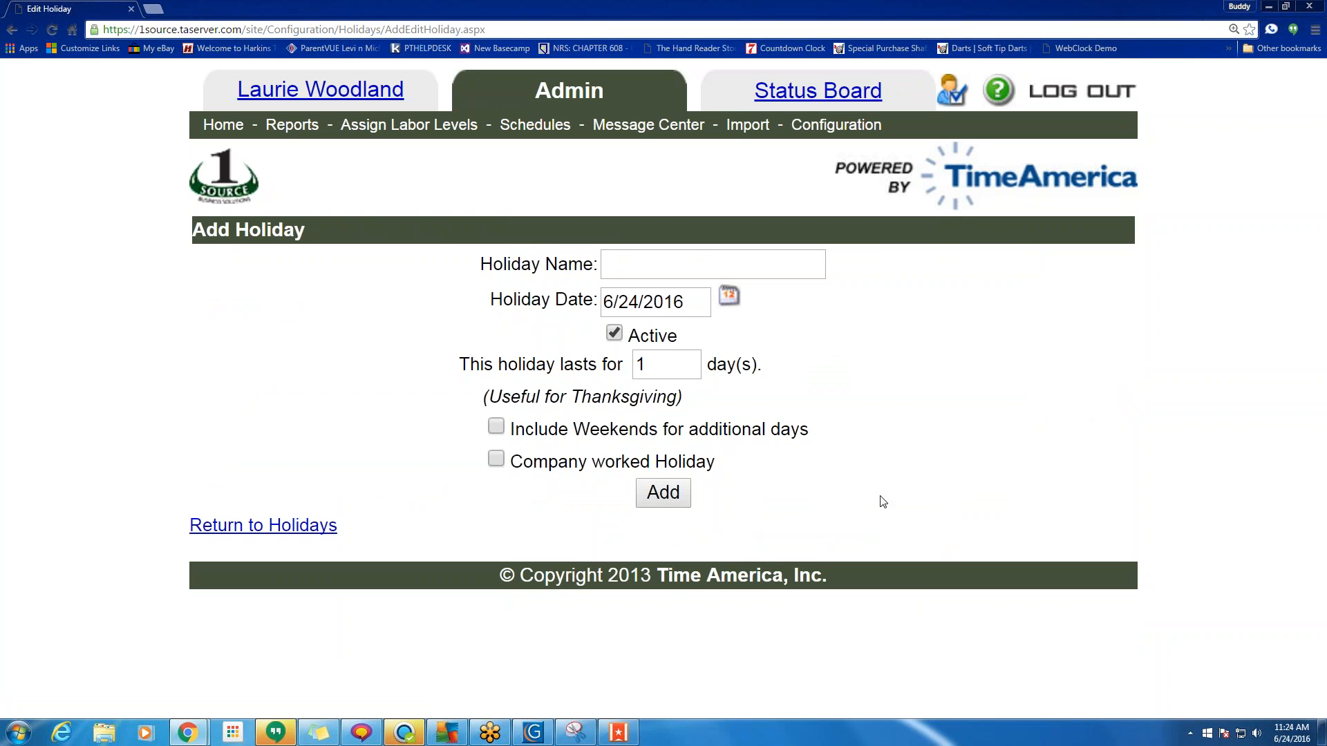
left_click_drag(689, 302, 601, 303)
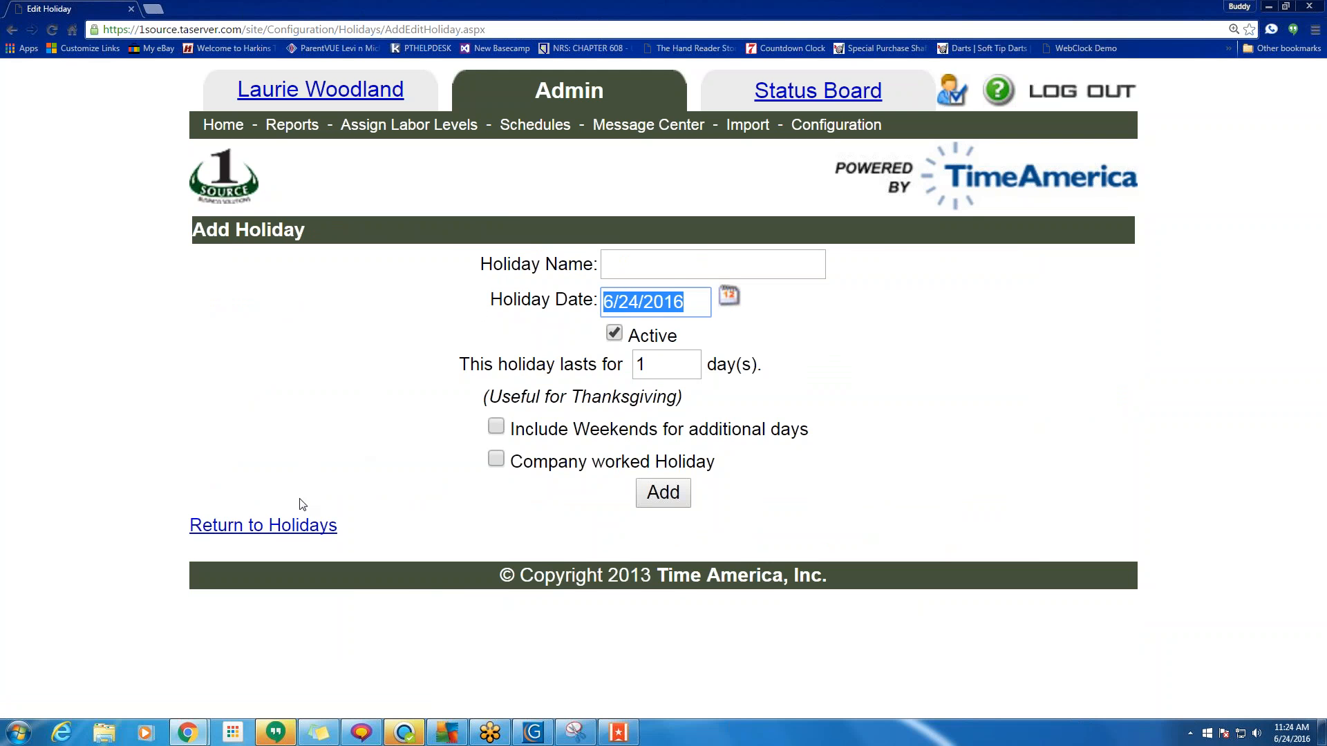
left_click(294, 525)
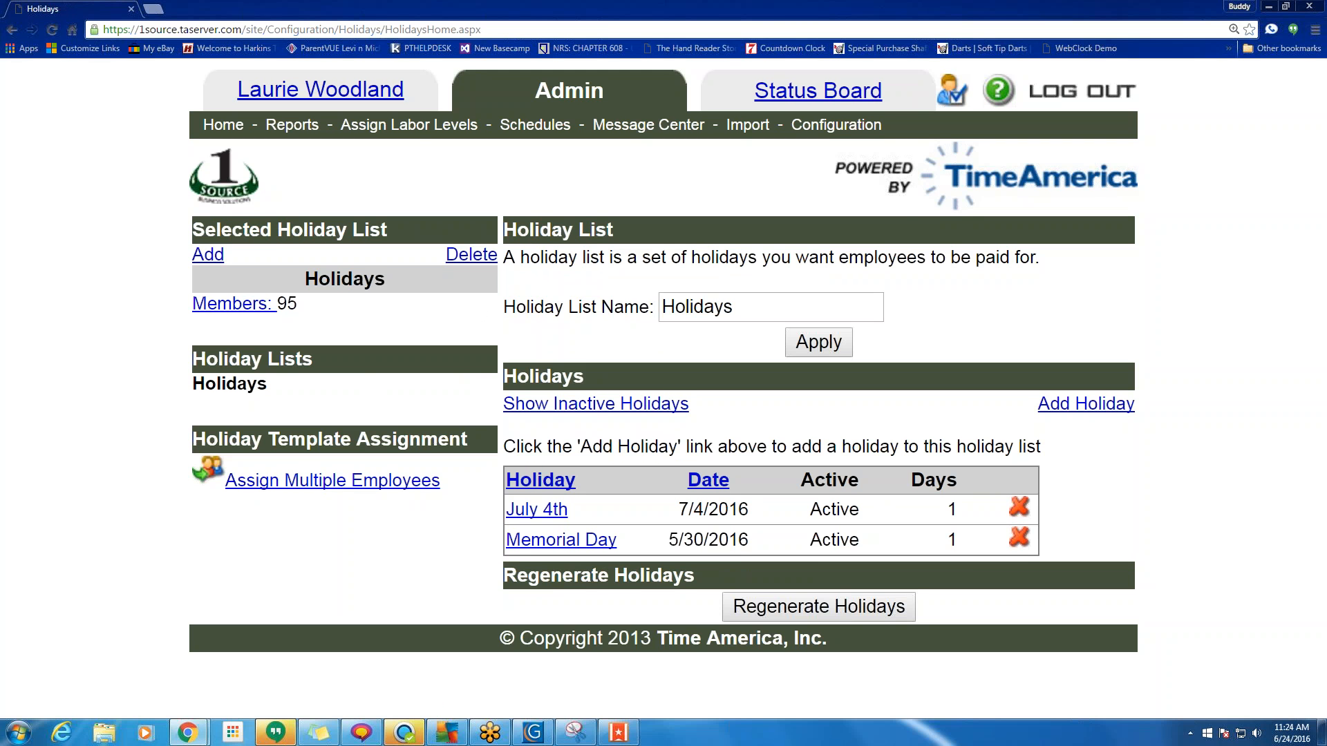
left_click(837, 124)
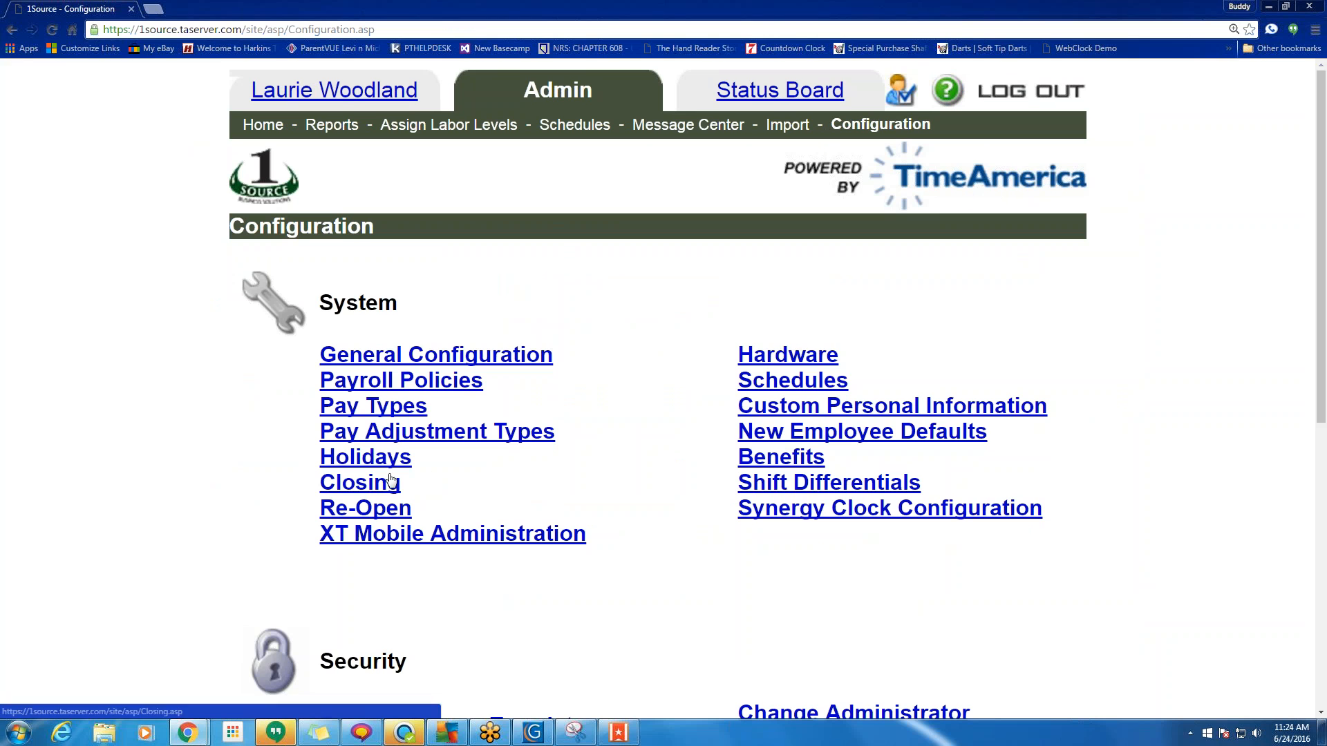
Open the Pay Types settings and bring up the Personal pay type (code 4).
left_click_drag(420, 458, 311, 457)
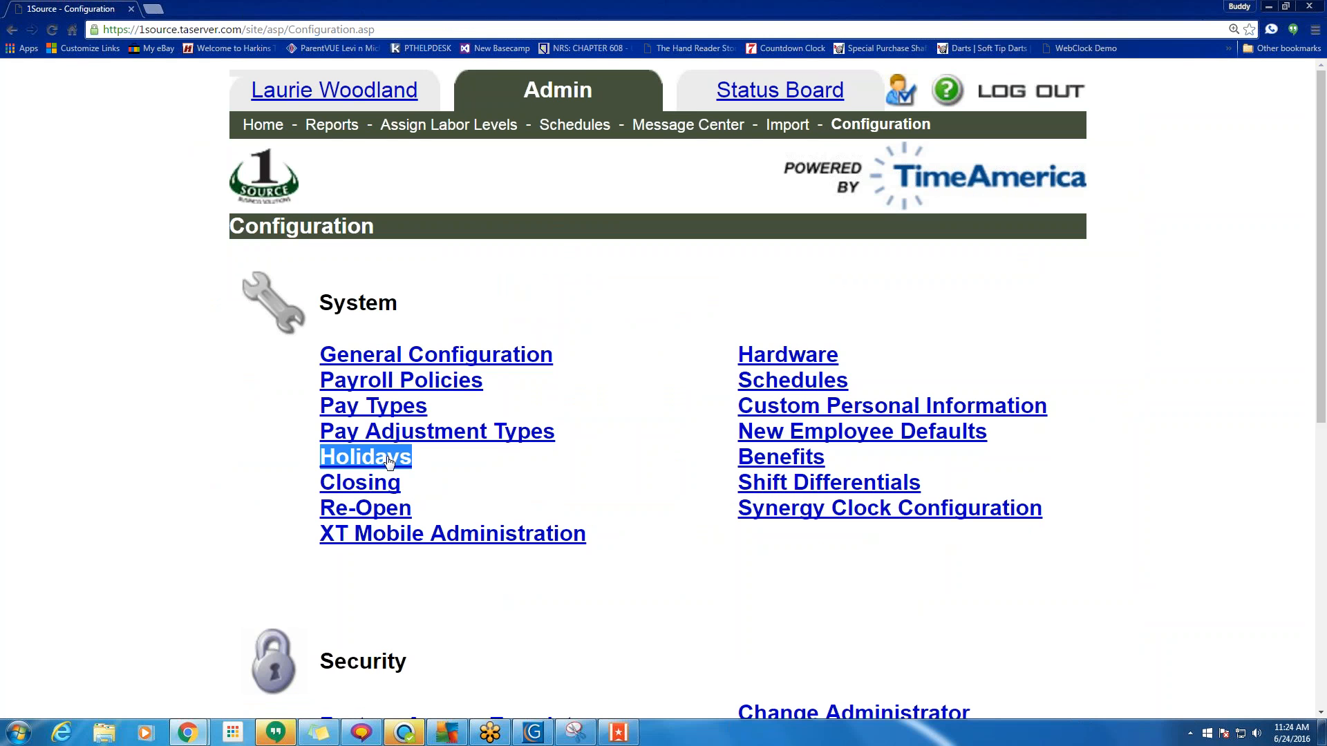
left_click_drag(430, 408, 229, 405)
left_click(367, 408)
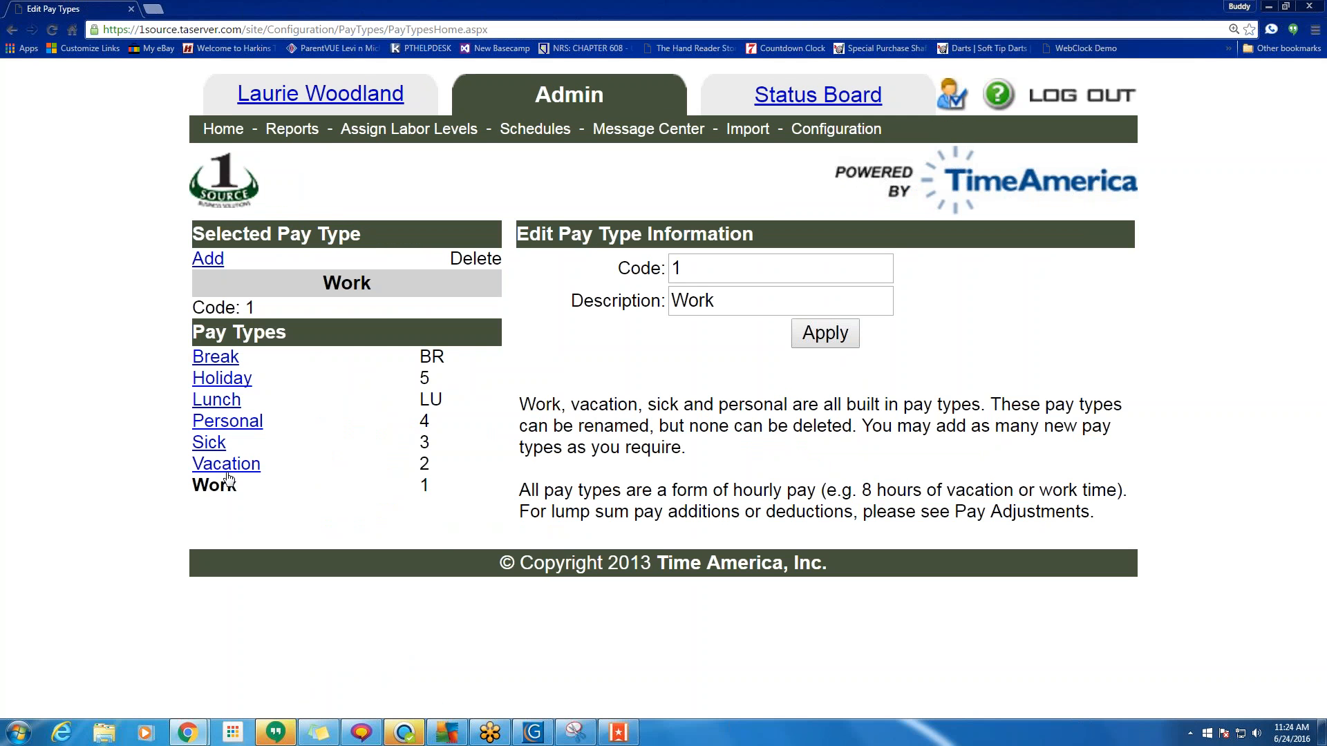
left_click(219, 418)
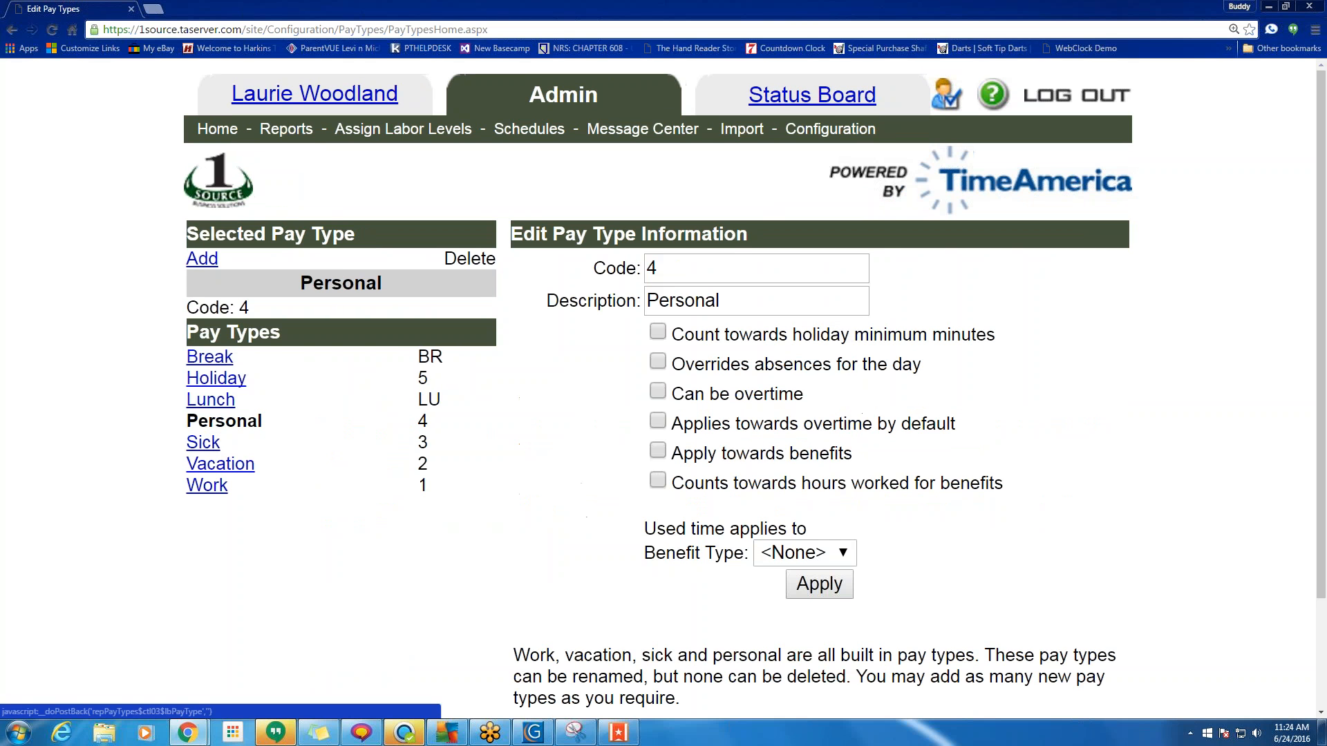
left_click_drag(721, 301, 658, 300)
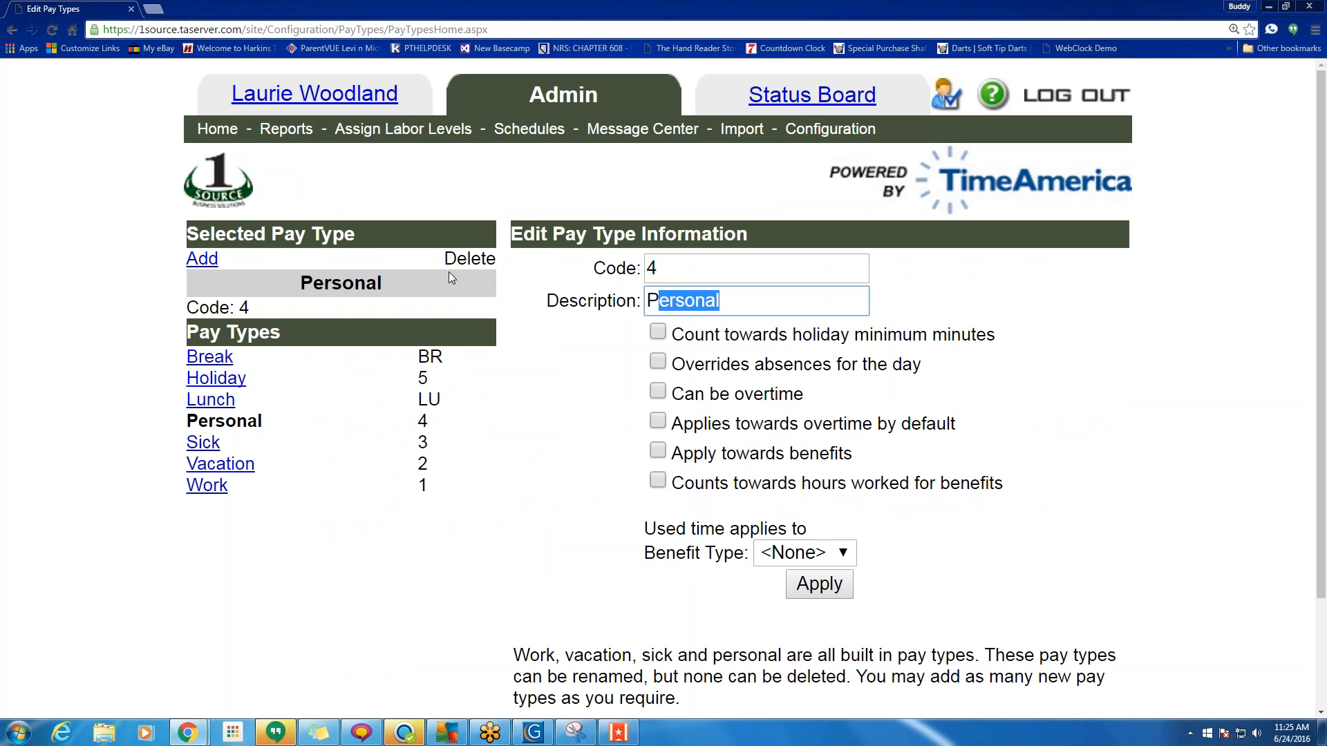
Start deleting the Personal pay type, cancel instead, and return to the admin home page.
left_click_drag(448, 262, 468, 260)
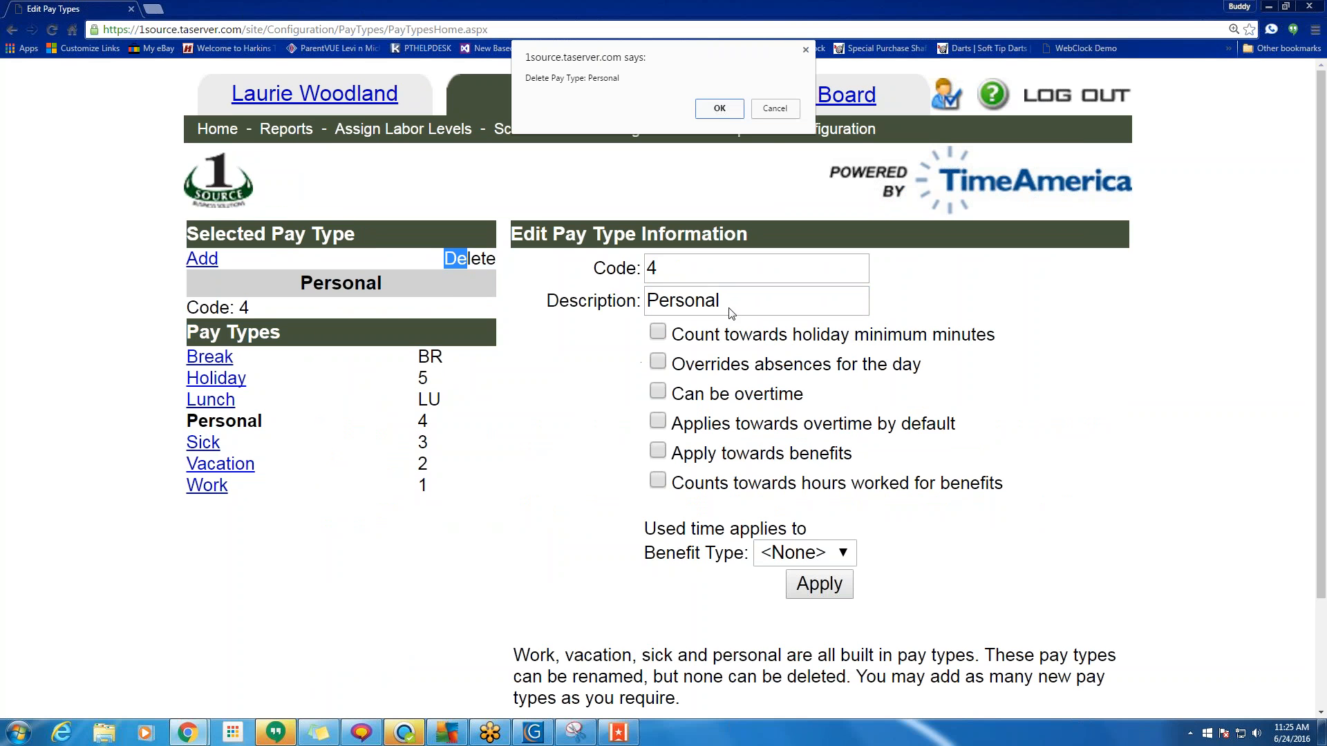
left_click(775, 109)
left_click(722, 302)
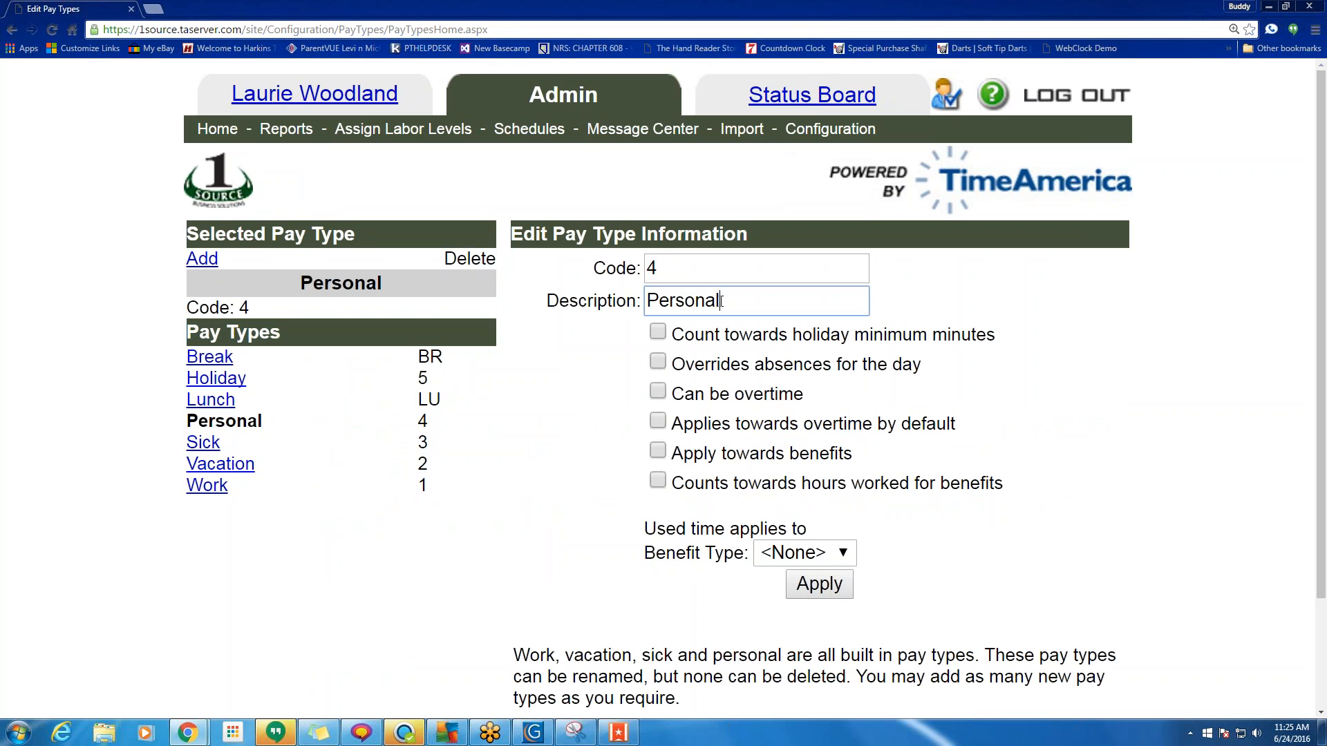
left_click_drag(722, 302, 639, 308)
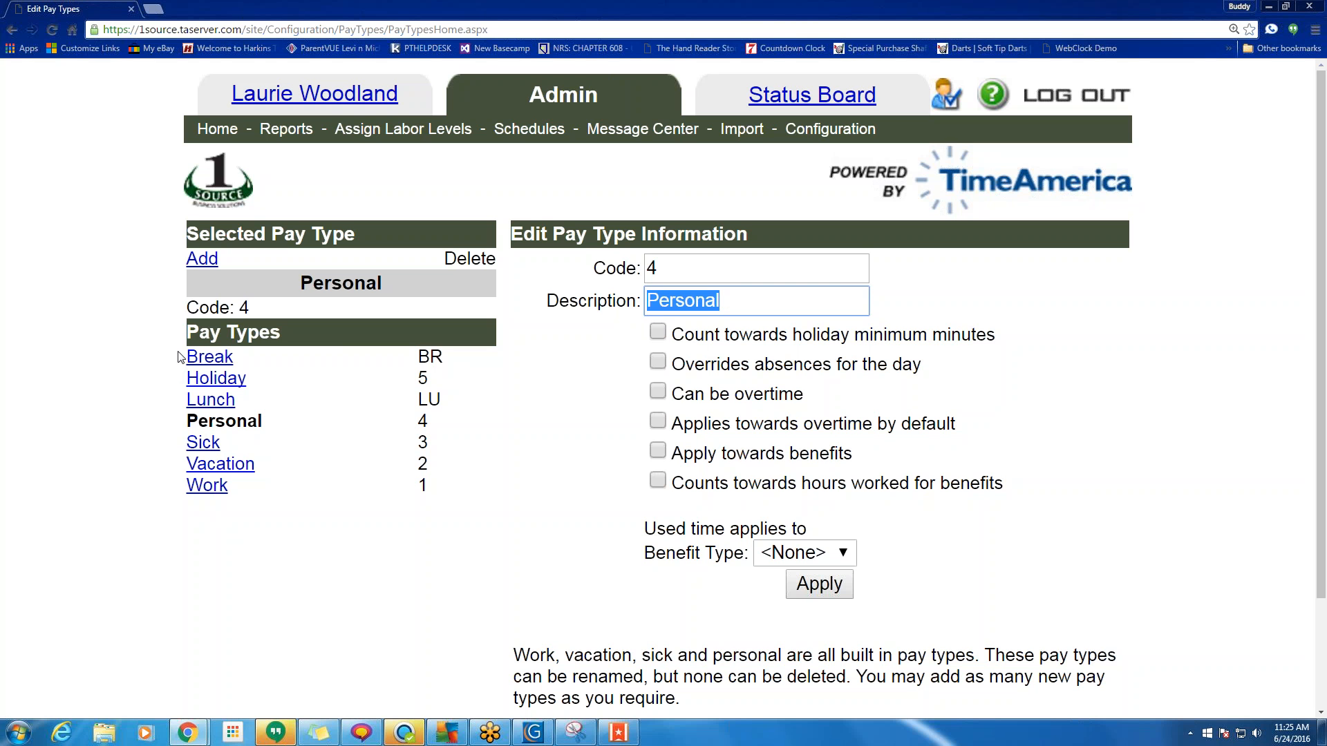
left_click(592, 383)
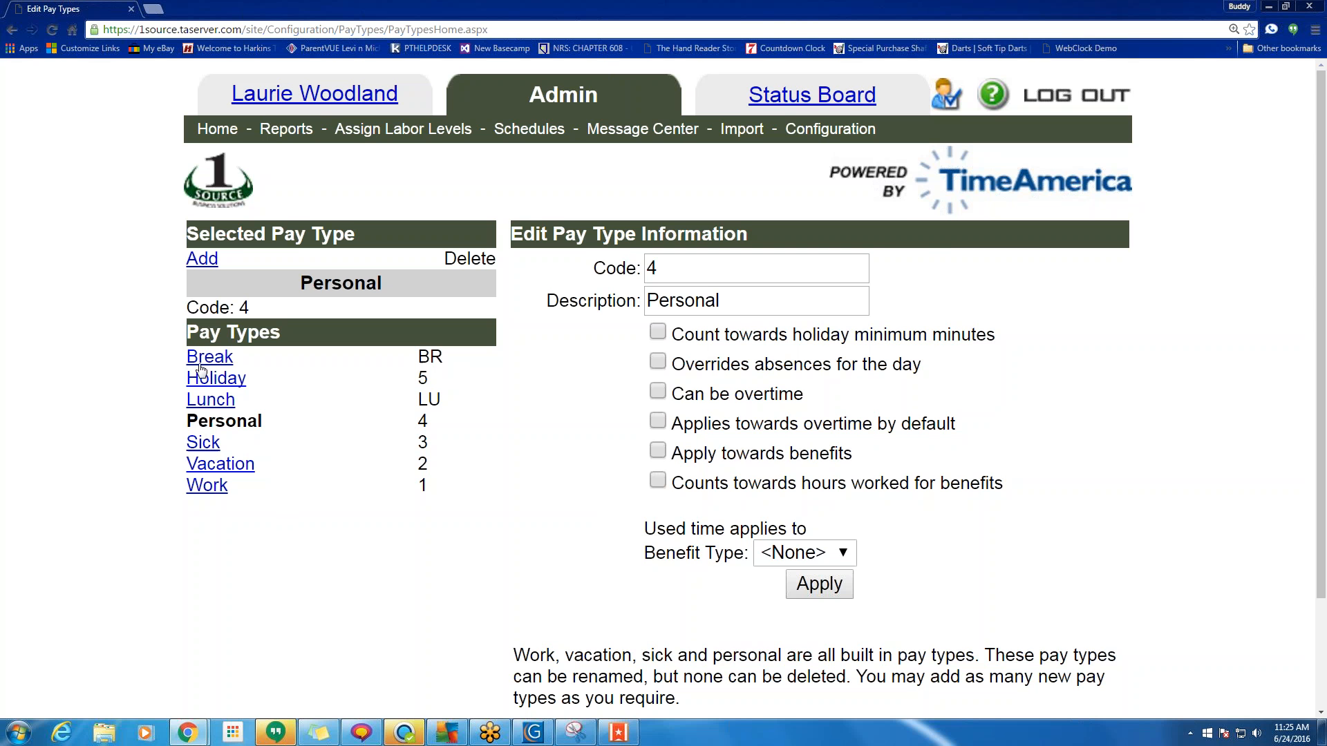
left_click(217, 130)
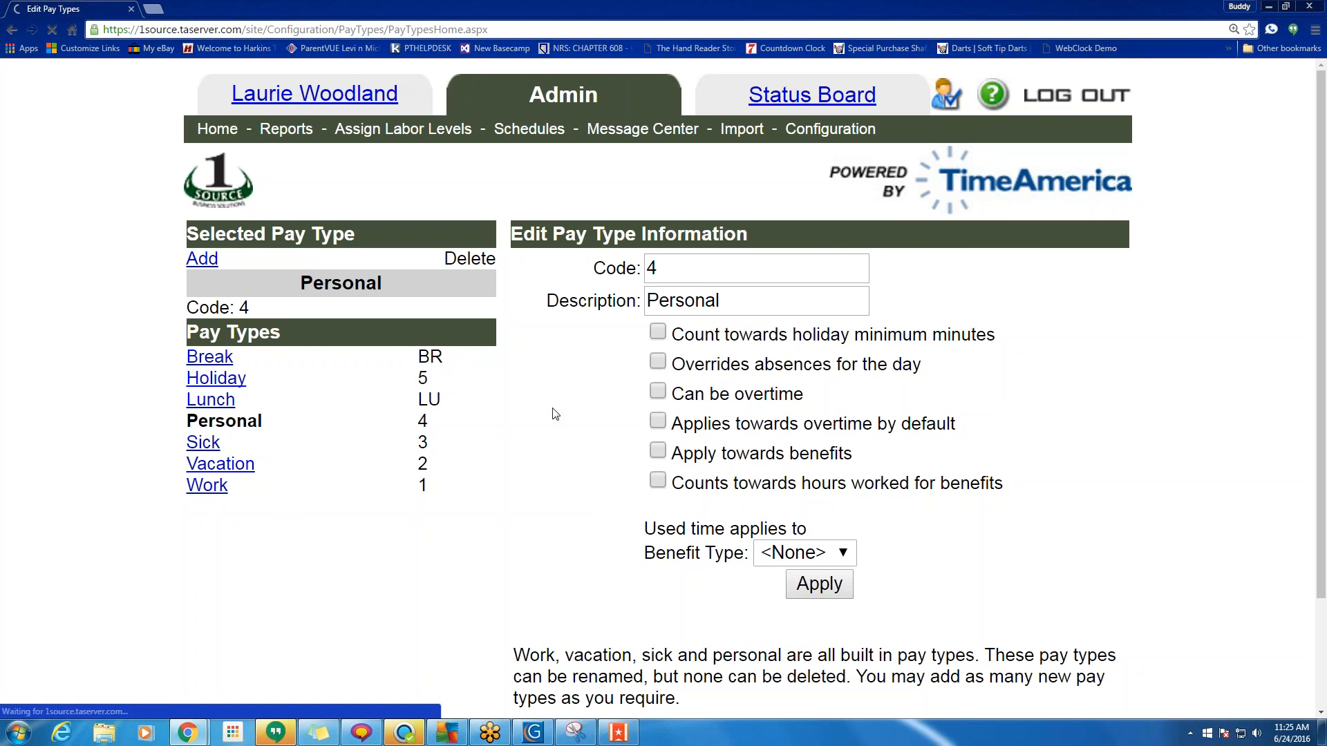
In the Add Non-Work Shift form, try pay type Personal and pay levels Unpaid and Paid - Policy Rate, then close.
scroll(749, 550, "down", 15)
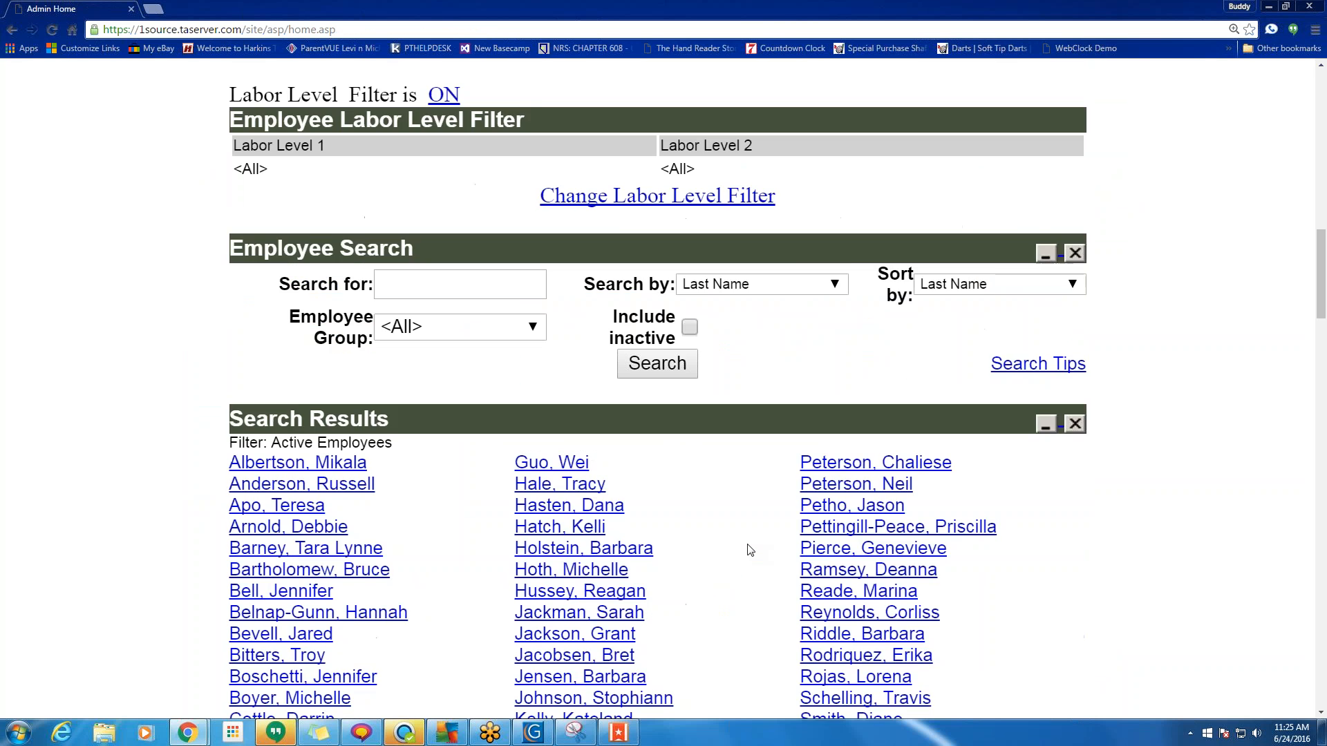
scroll(749, 549, "down", 20)
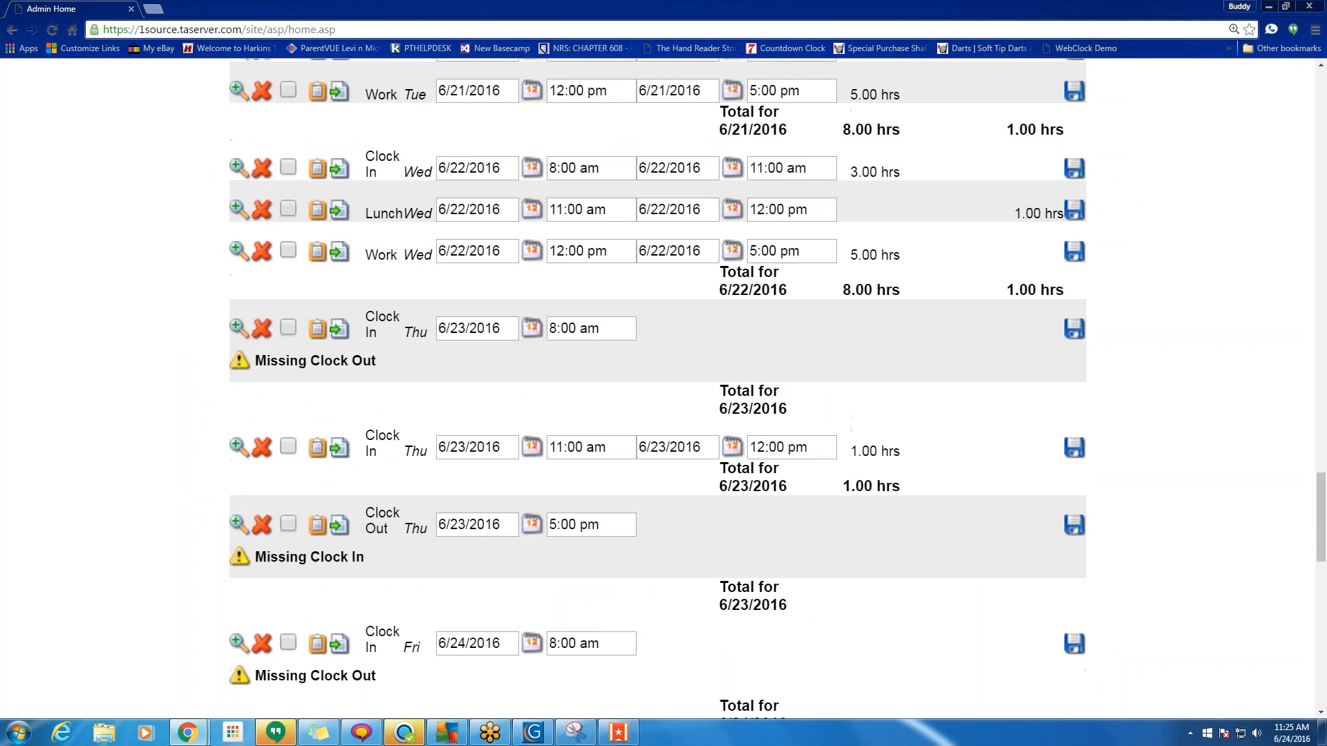
scroll(753, 550, "down", 9)
left_click_drag(680, 418, 711, 420)
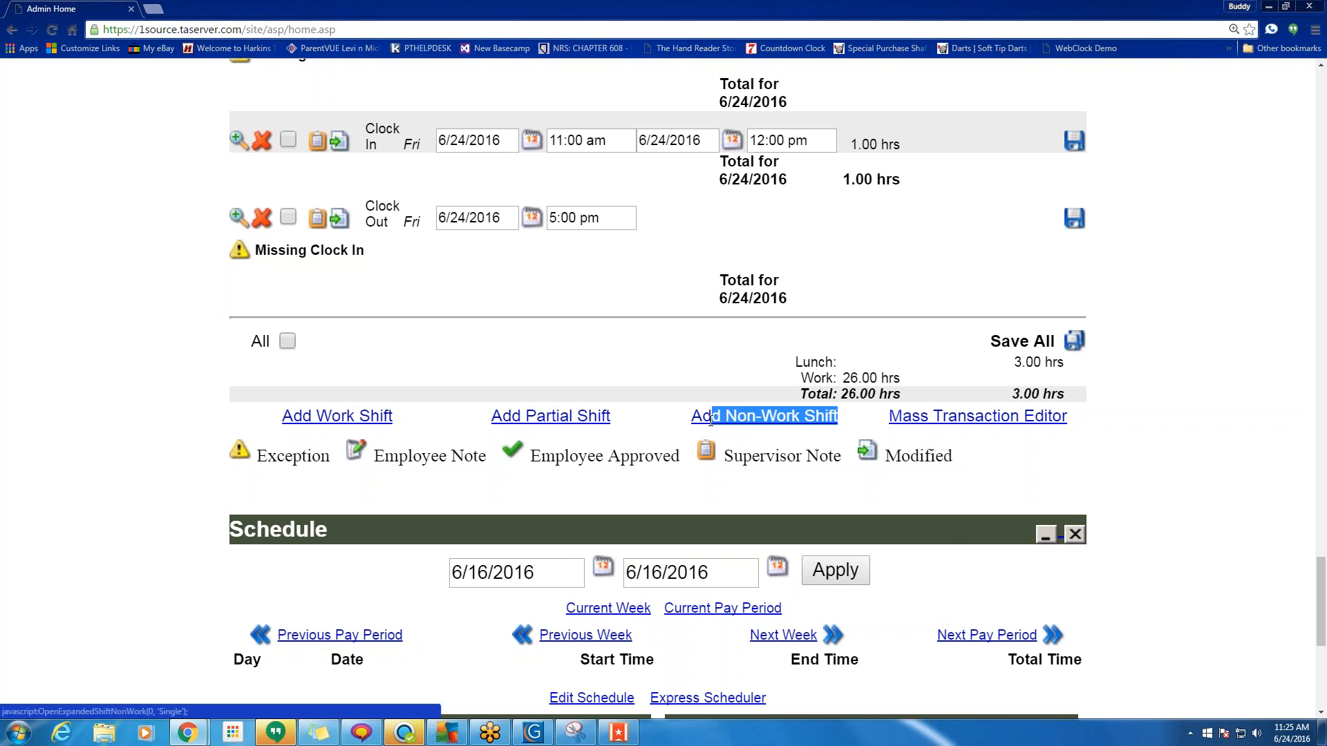
left_click(710, 418)
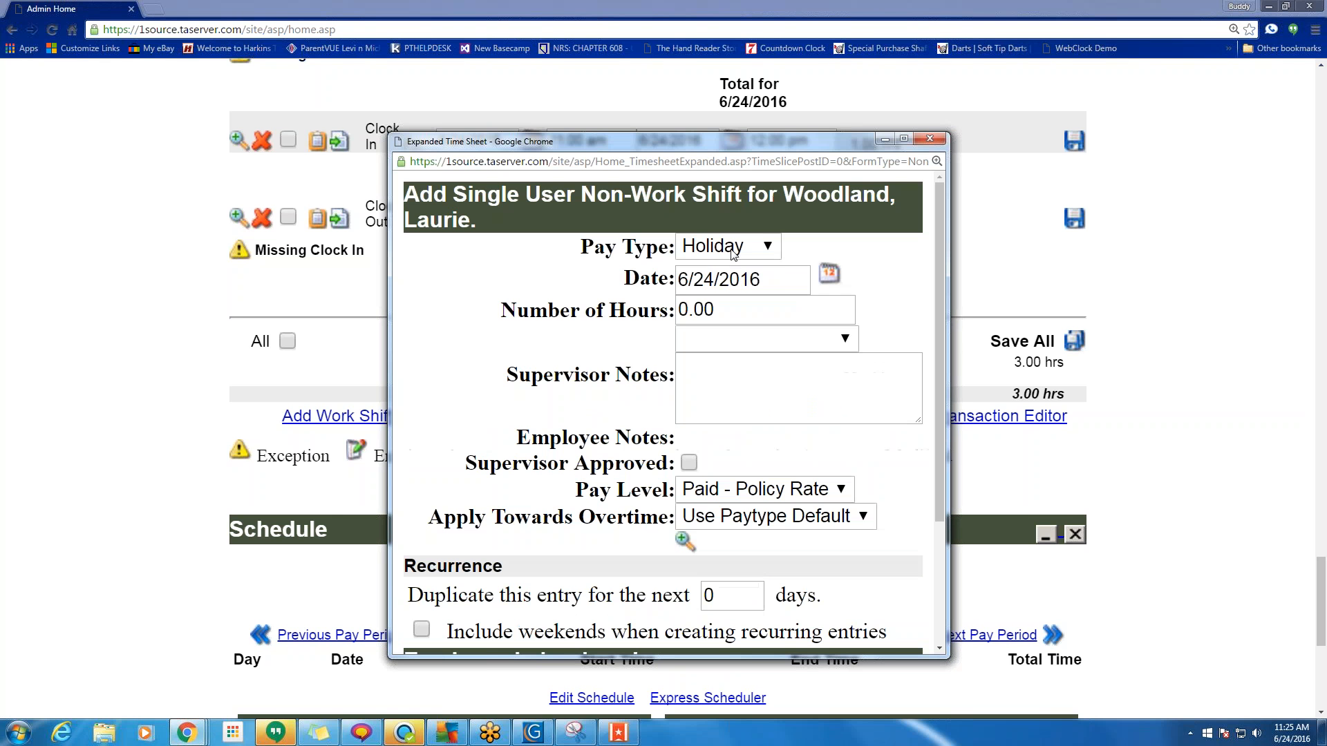
left_click(734, 254)
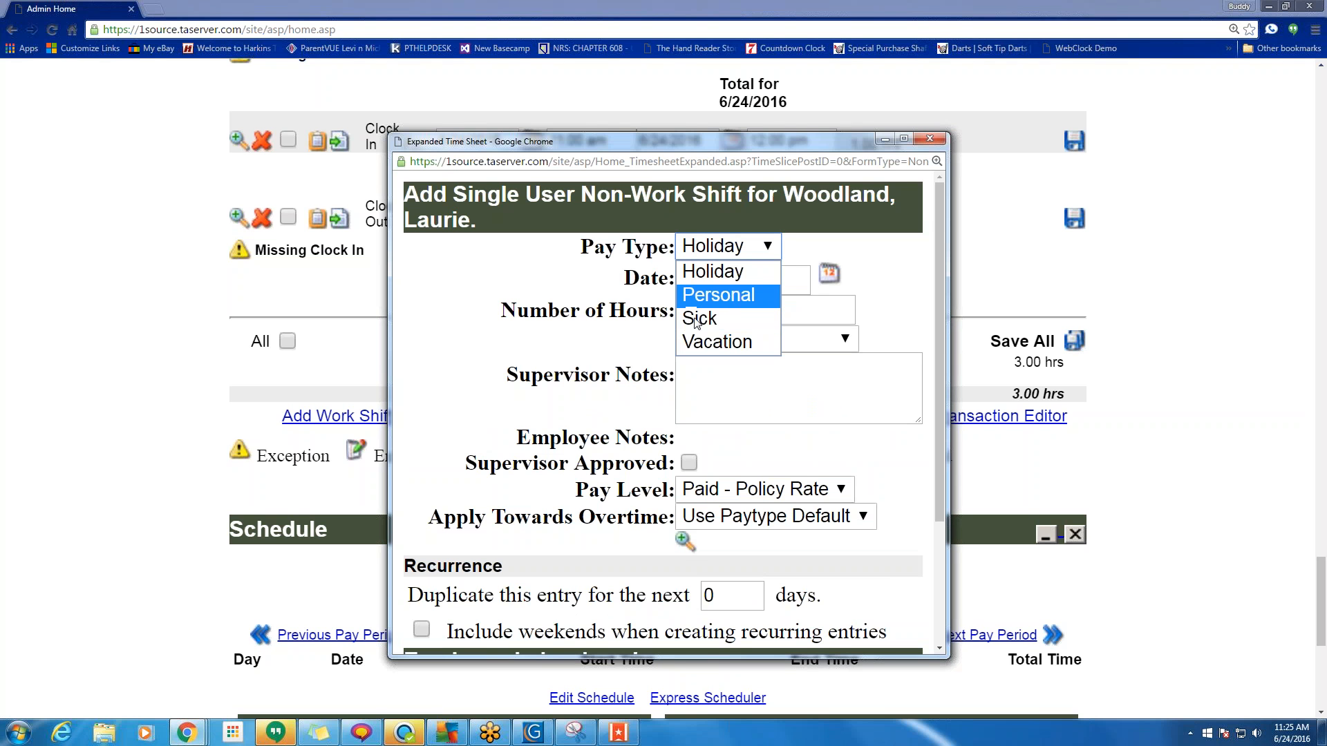
left_click(726, 297)
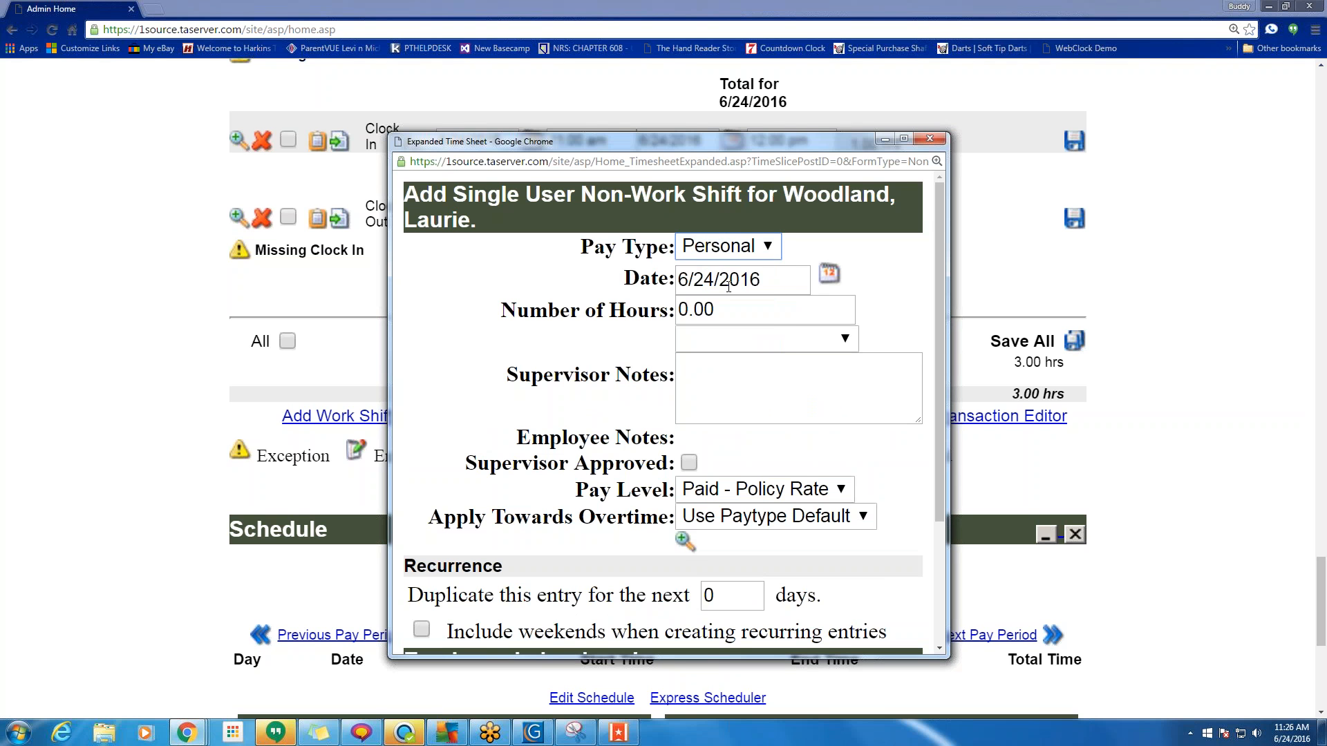
left_click(765, 315)
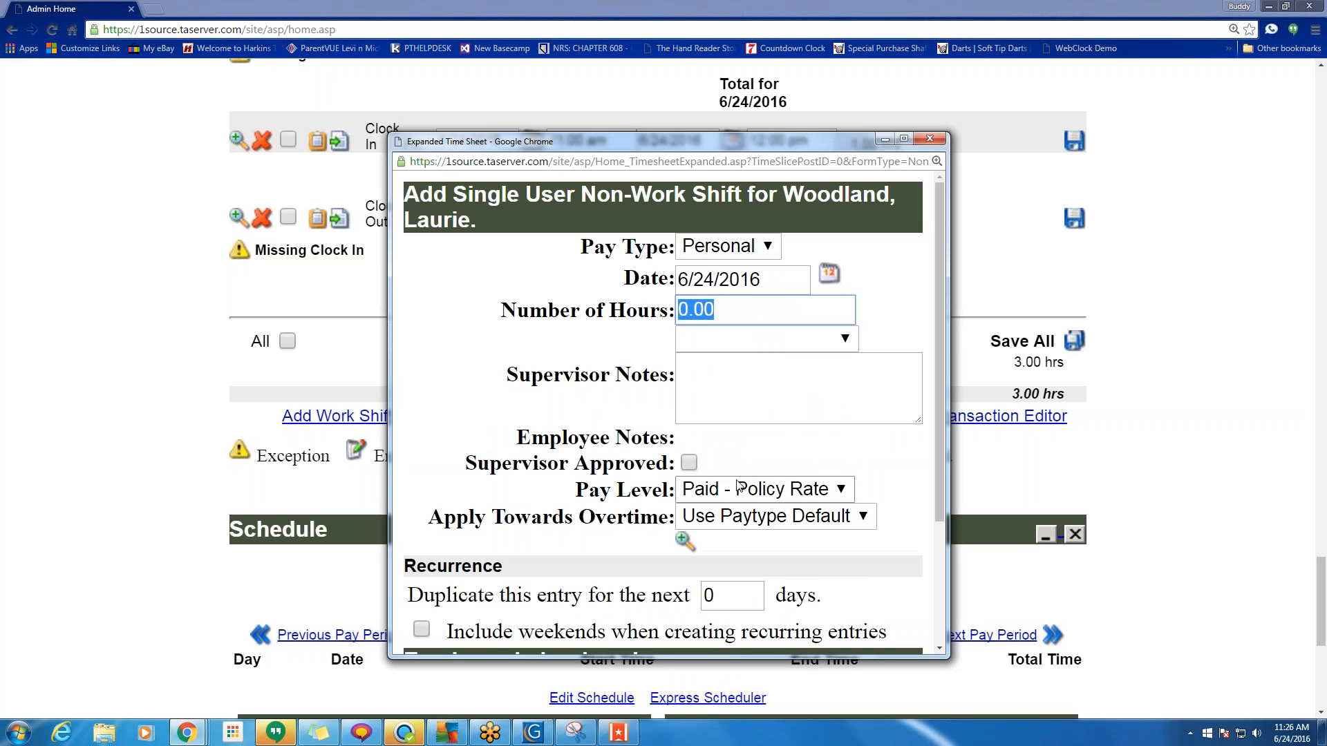
left_click(719, 492)
left_click(715, 584)
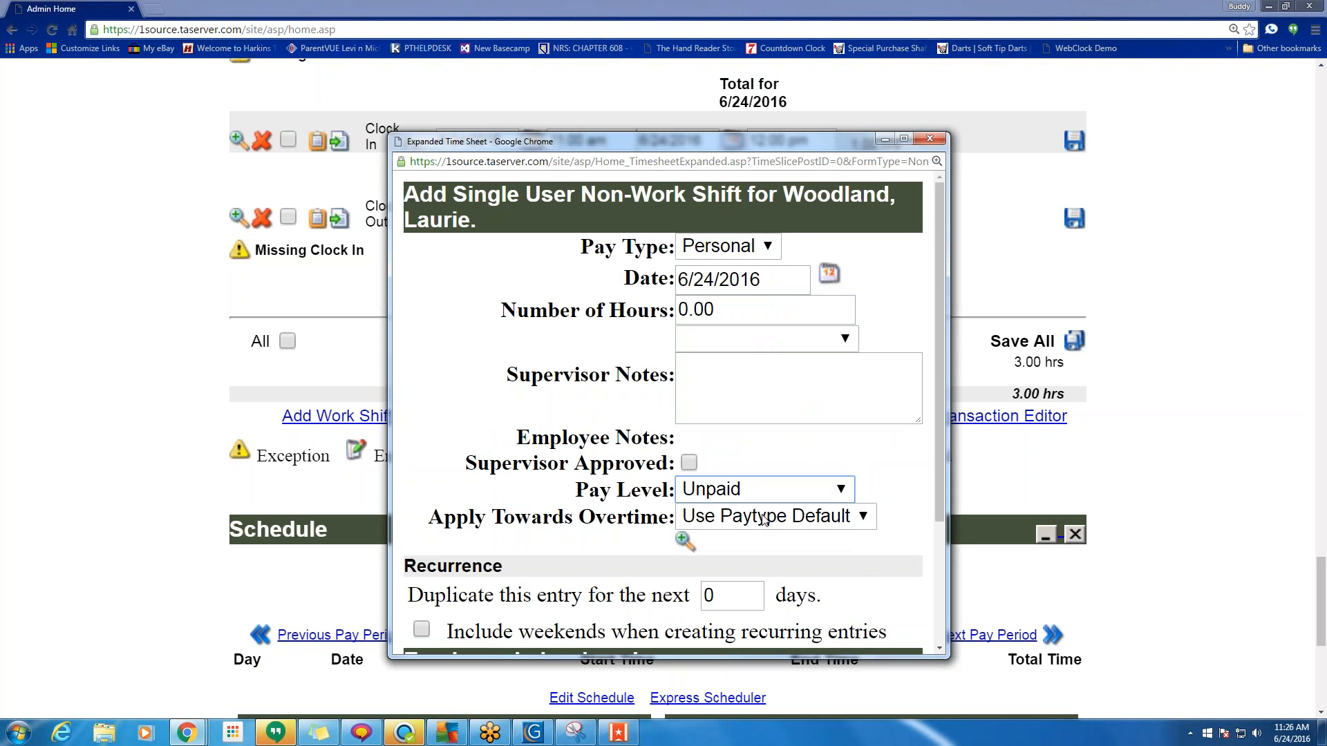
left_click(717, 496)
left_click(737, 512)
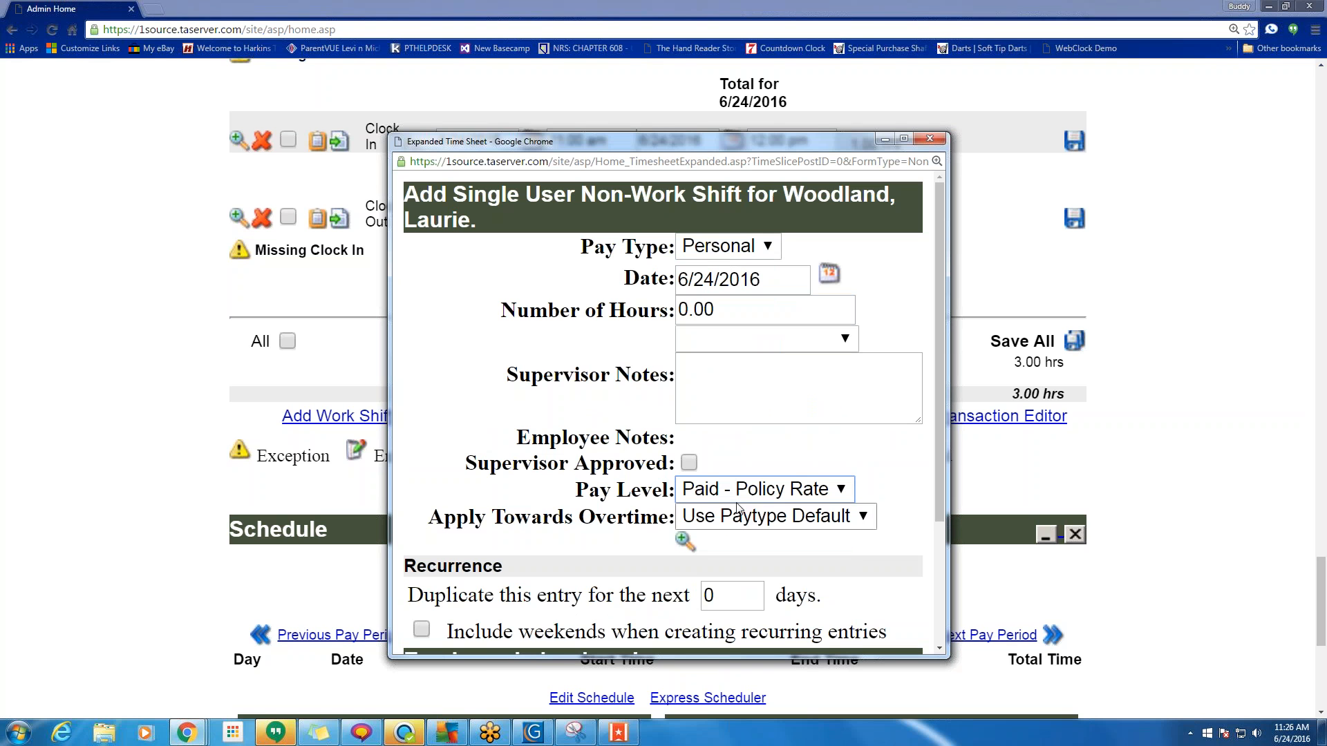
left_click(939, 142)
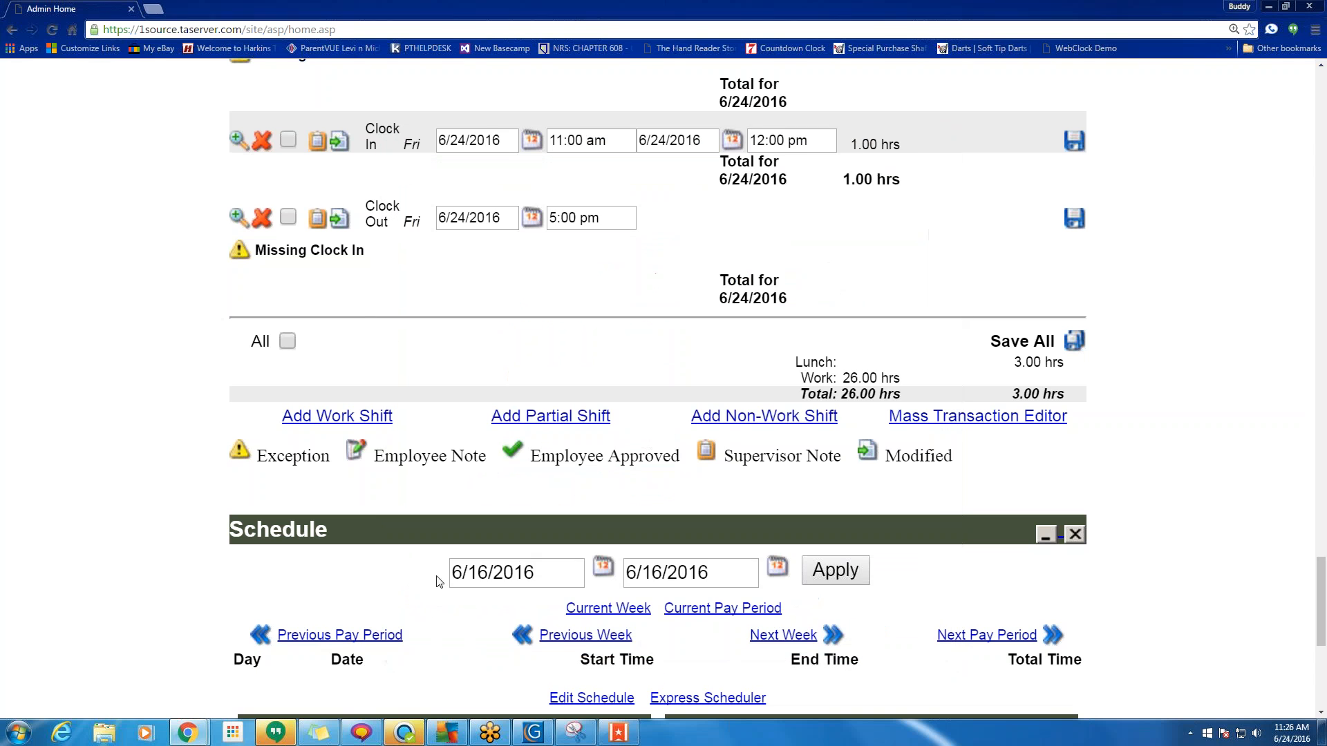
Reopen the non-work shift form, try the Vacation pay type, and close without saving.
left_click(774, 416)
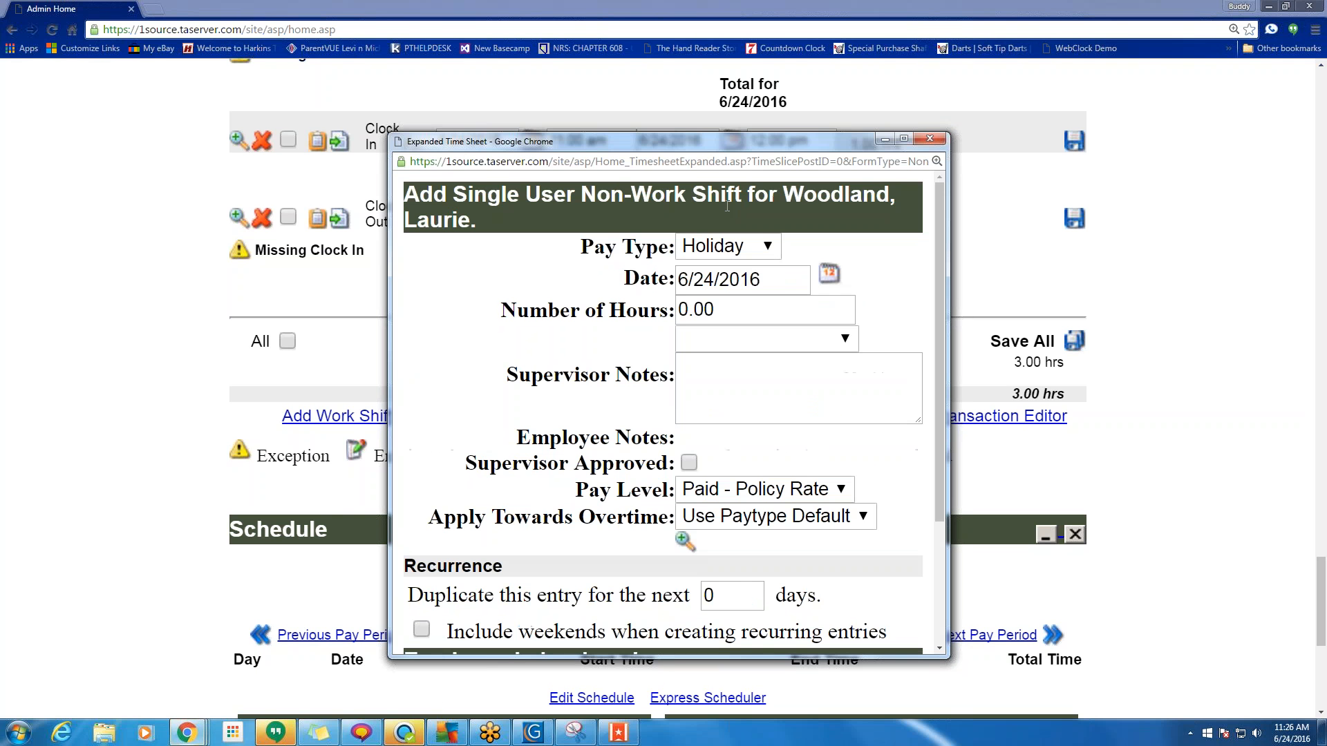
left_click(770, 253)
left_click(716, 343)
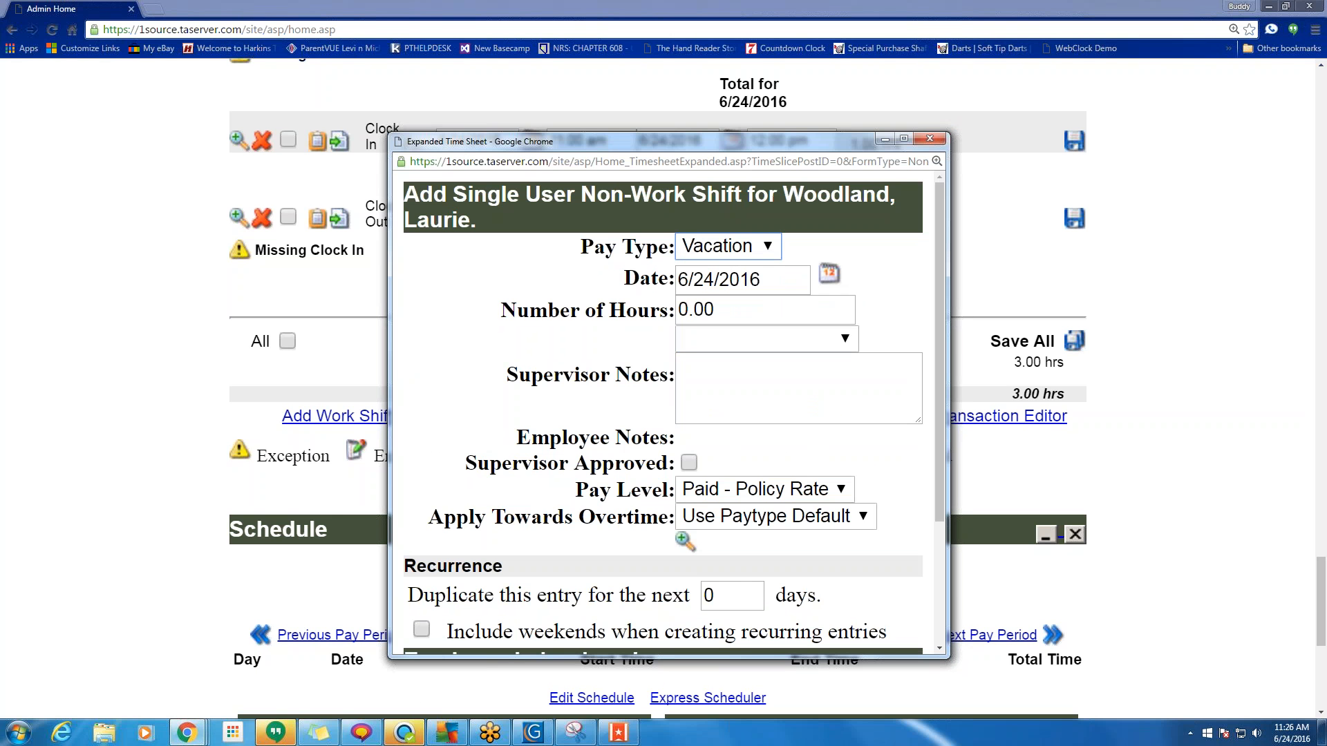
left_click_drag(711, 315, 680, 310)
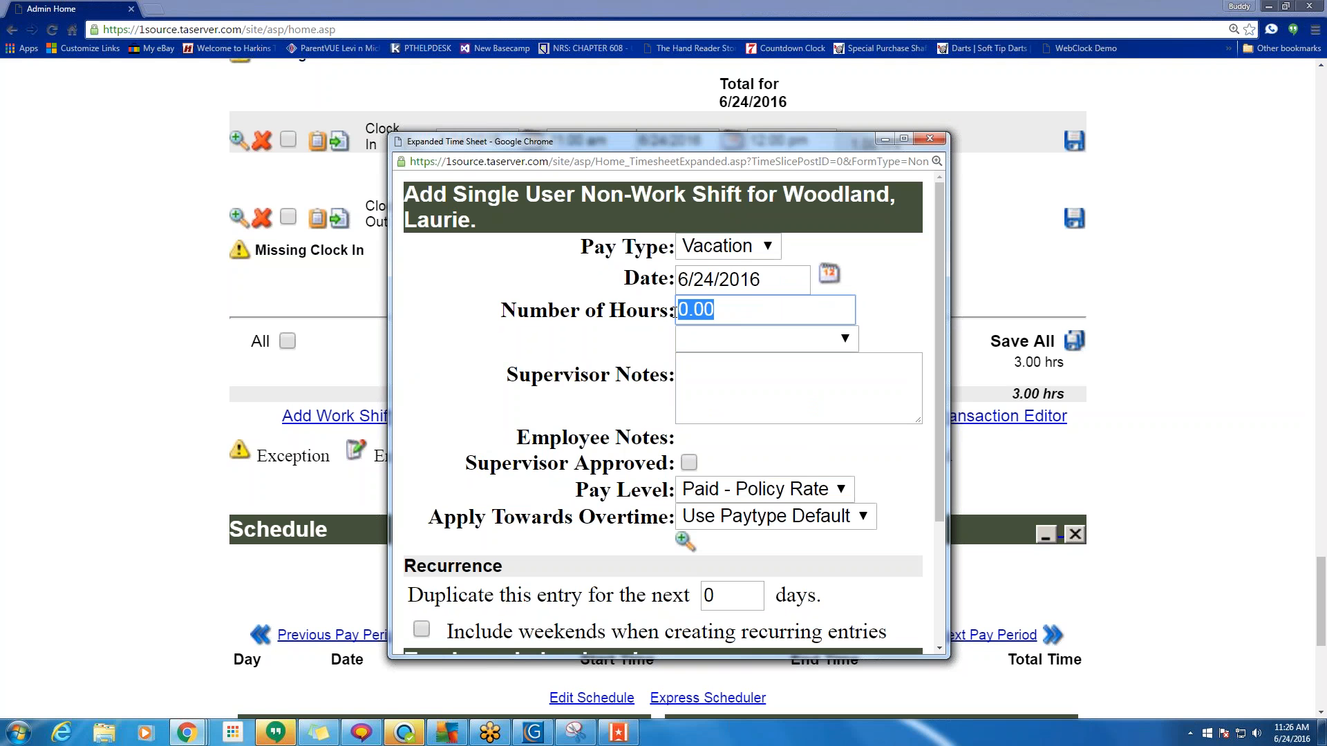
left_click(930, 139)
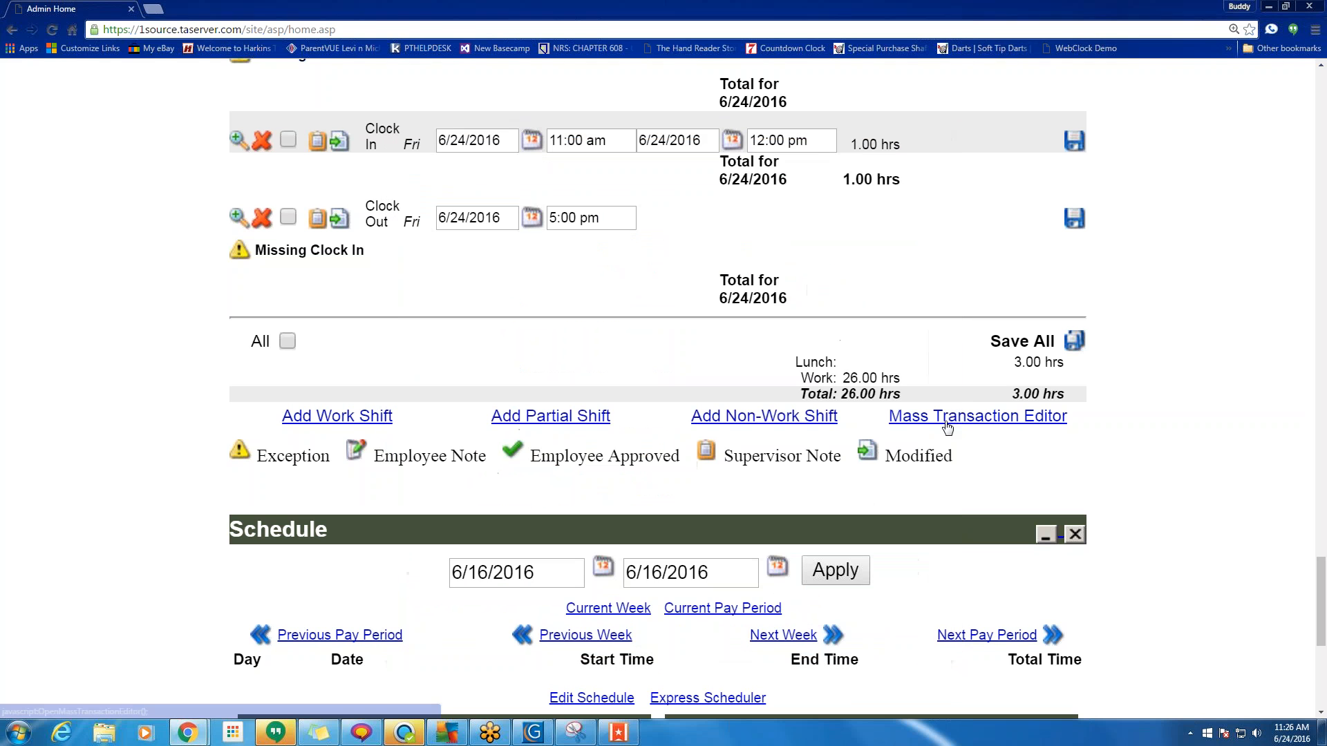
In the Mass Transaction Editor, choose the transaction type and move four employees to Selected.
left_click(978, 416)
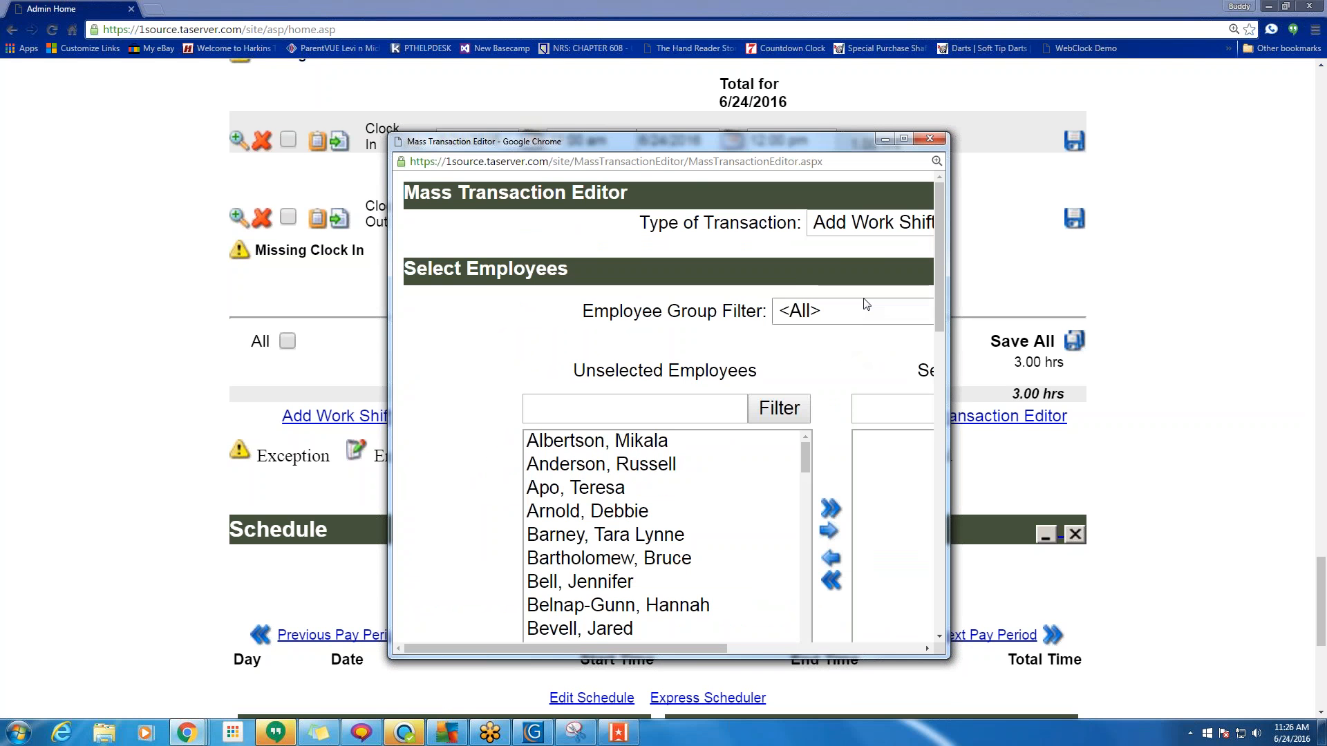
left_click(875, 227)
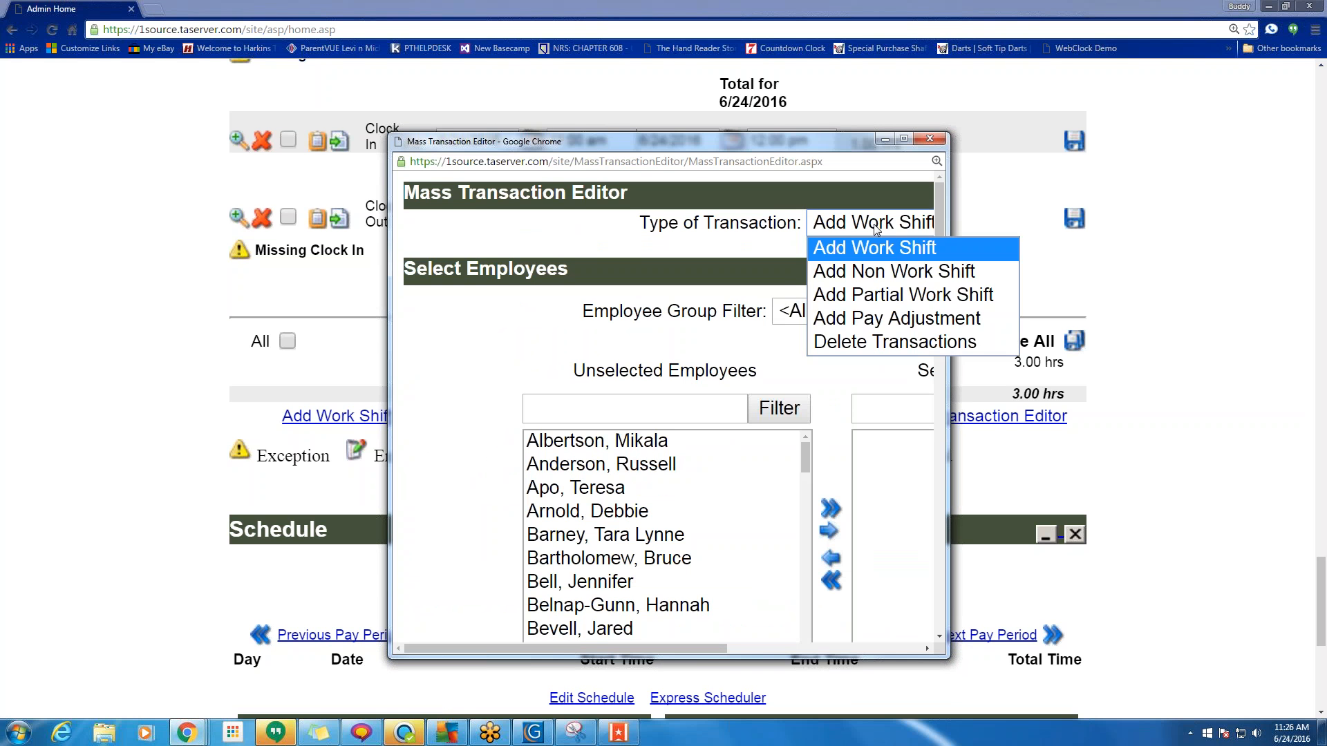
left_click(859, 294)
left_click(628, 472)
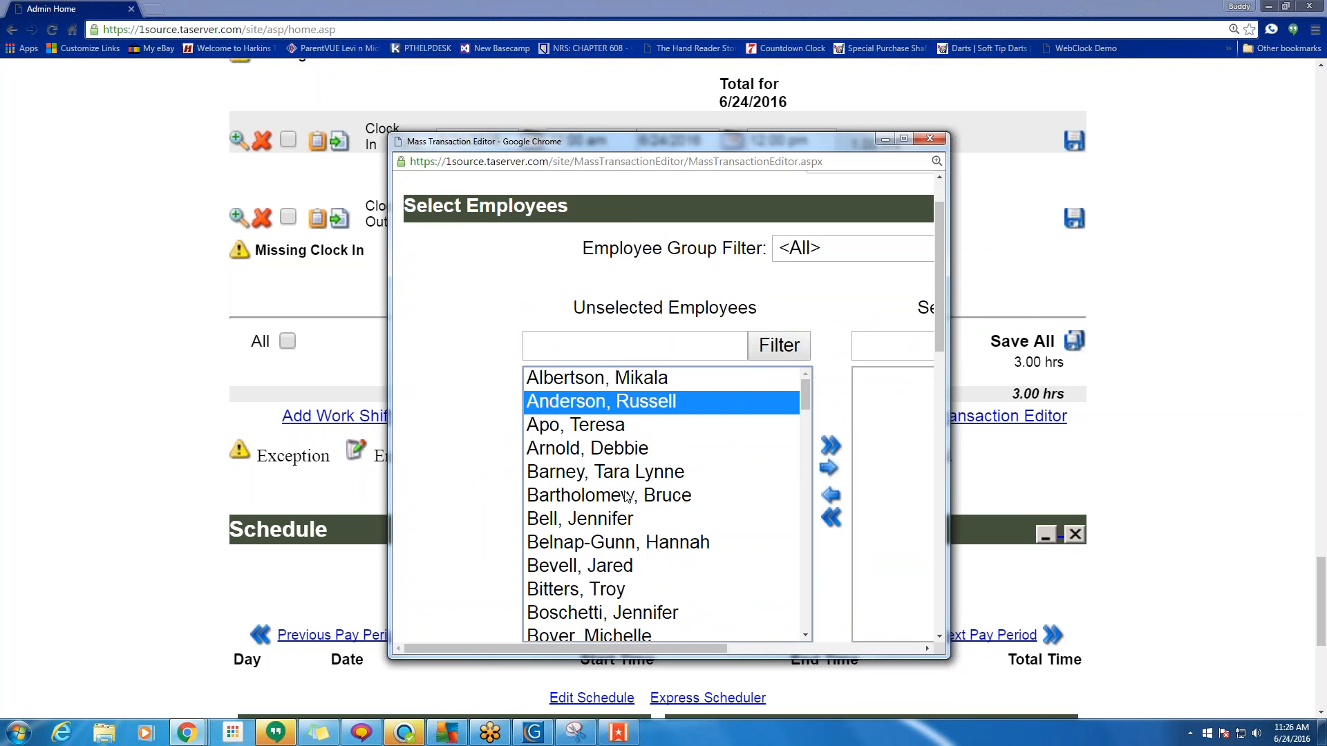
left_click(619, 517, "ctrl")
left_click(600, 567, "ctrl")
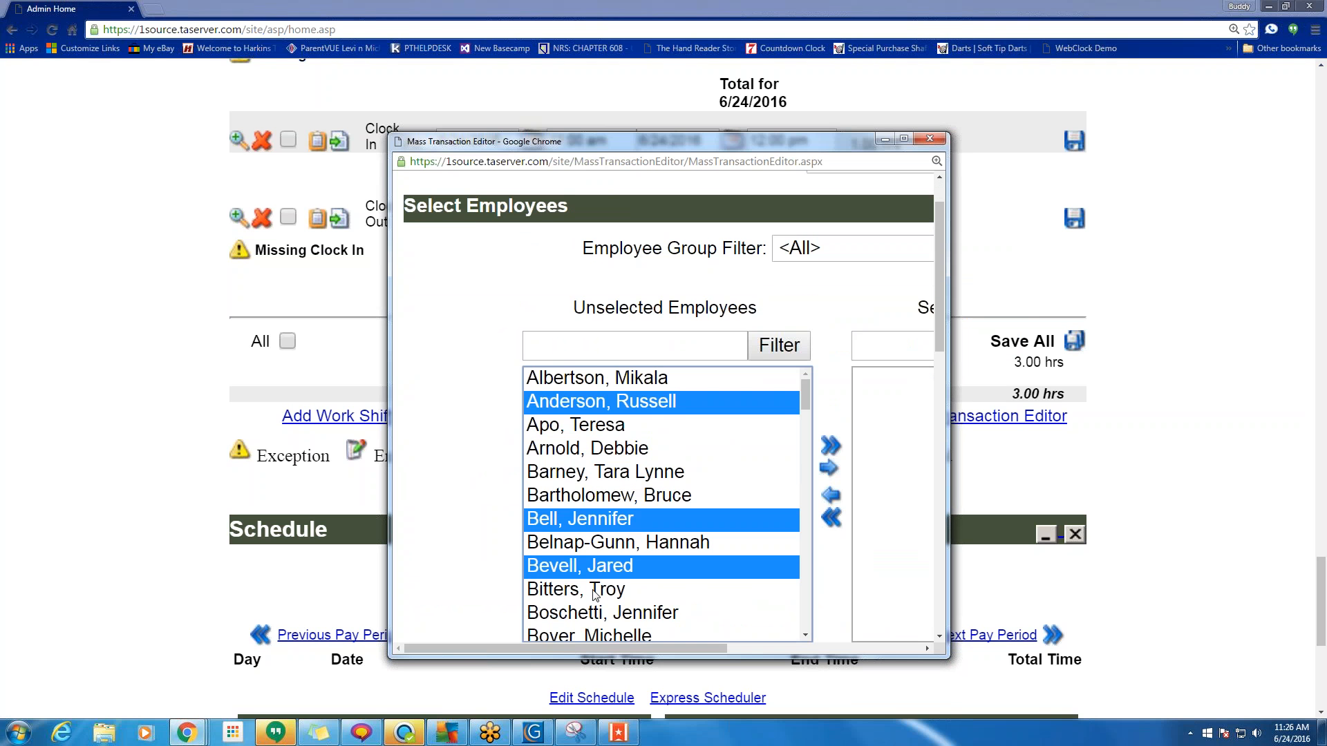
left_click(614, 620, "ctrl")
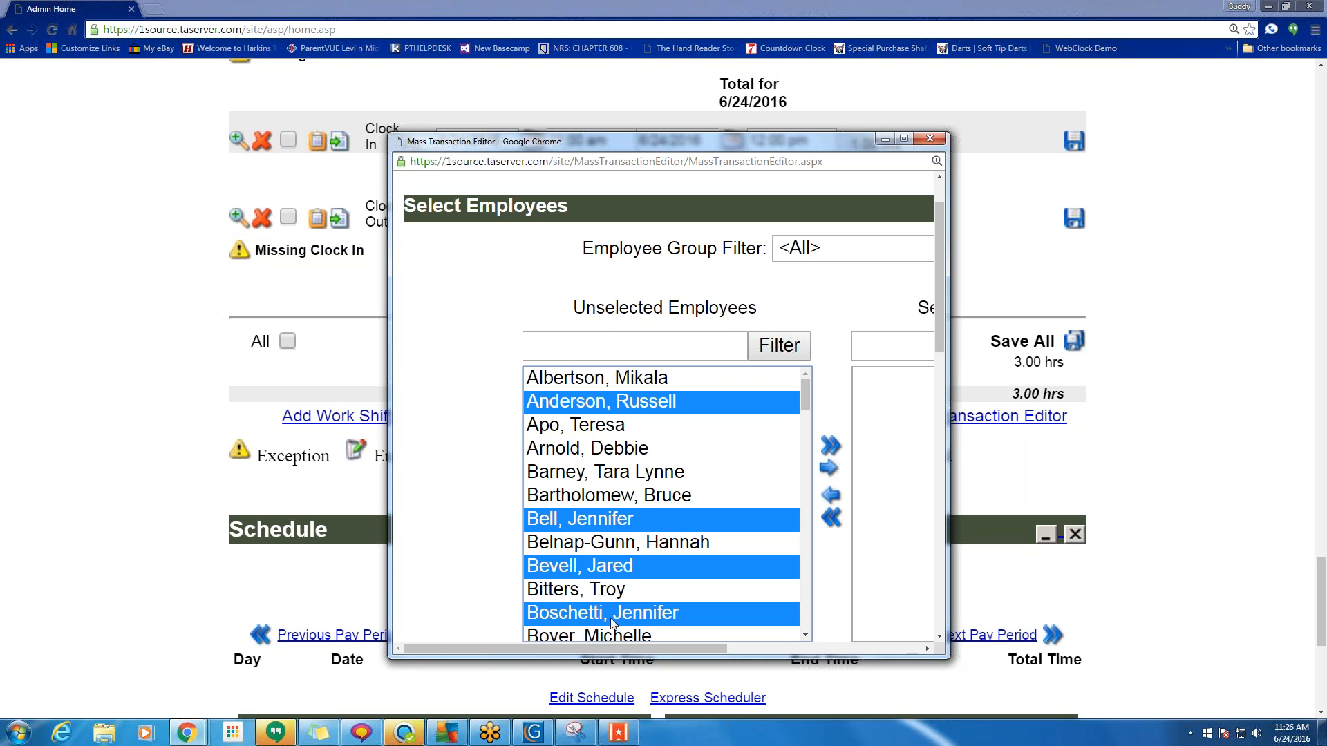
left_click(830, 470)
Make it a Clock Out dated 6/24/2016 with the supervisor note 'Work complete sending them home'.
scroll(693, 427, "down", 6)
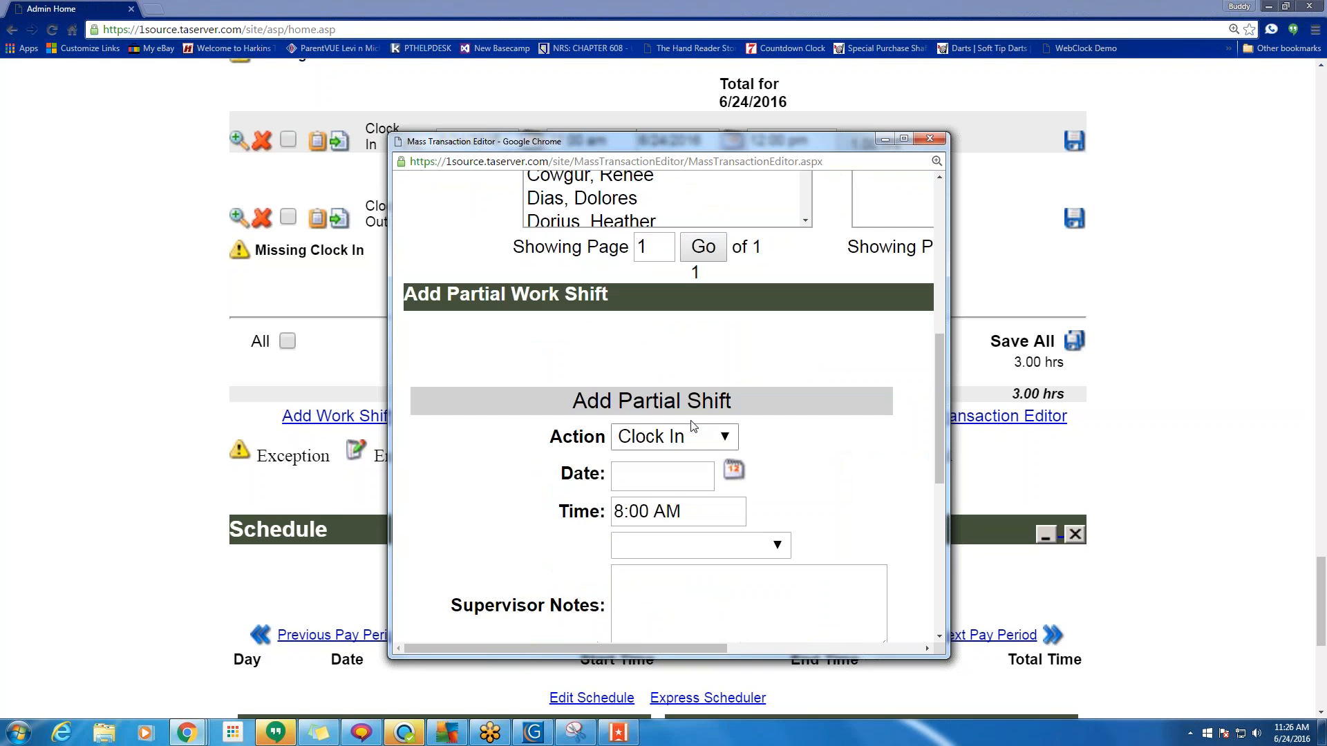
left_click(693, 428)
left_click(664, 483)
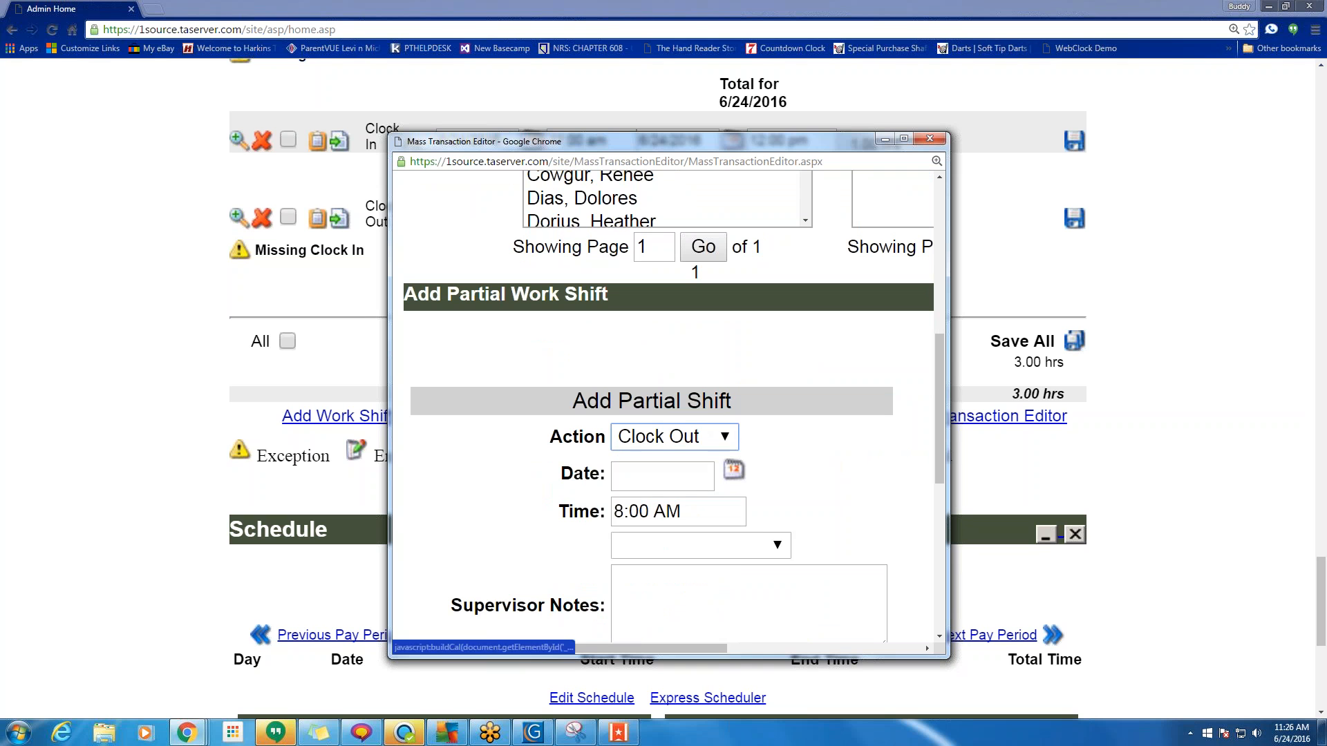
left_click(656, 480)
type("6")
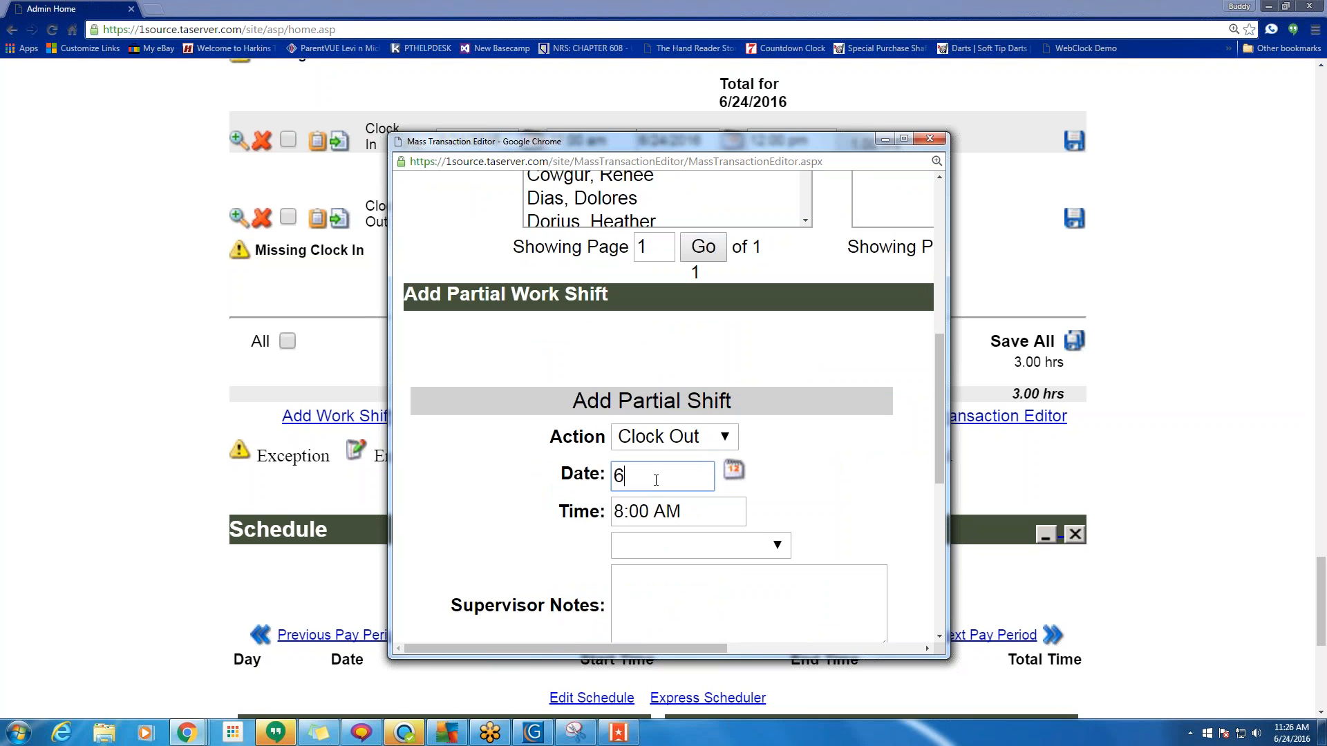
type("/24/2016")
scroll(695, 477, "down", 3)
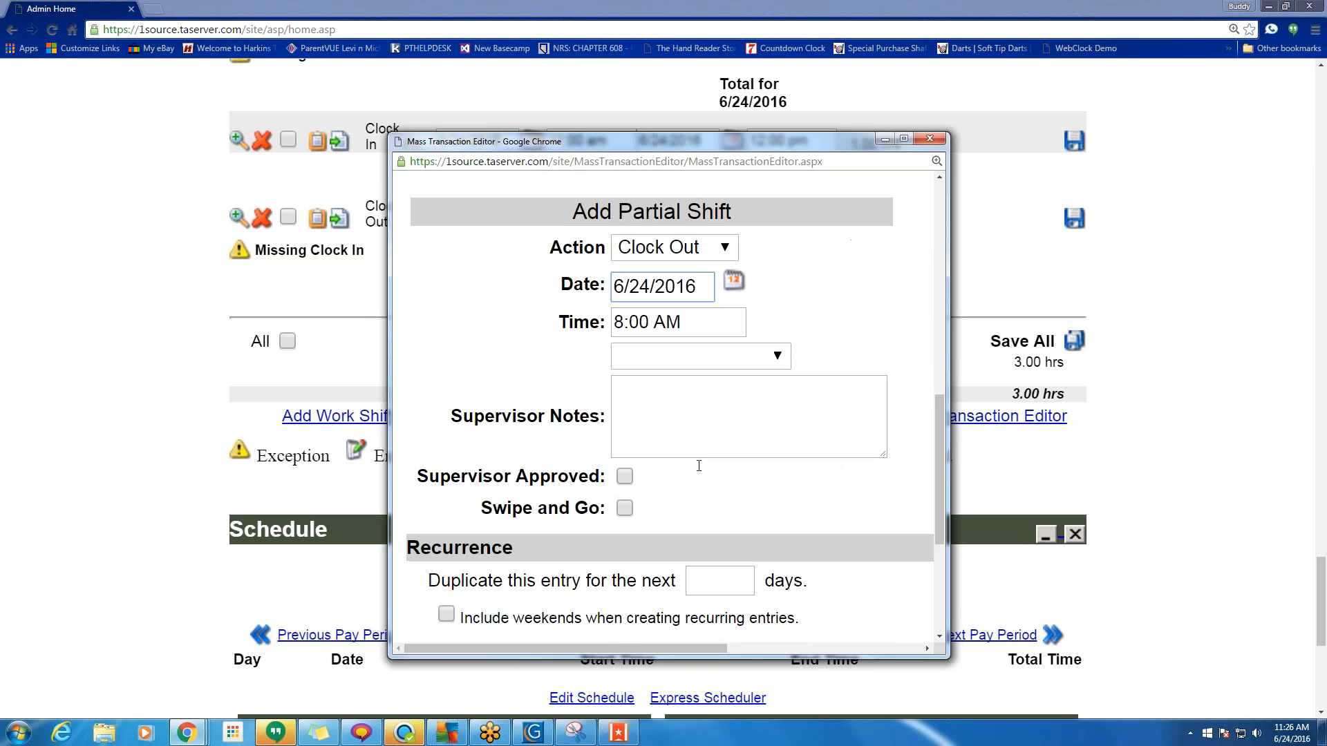
left_click(692, 374)
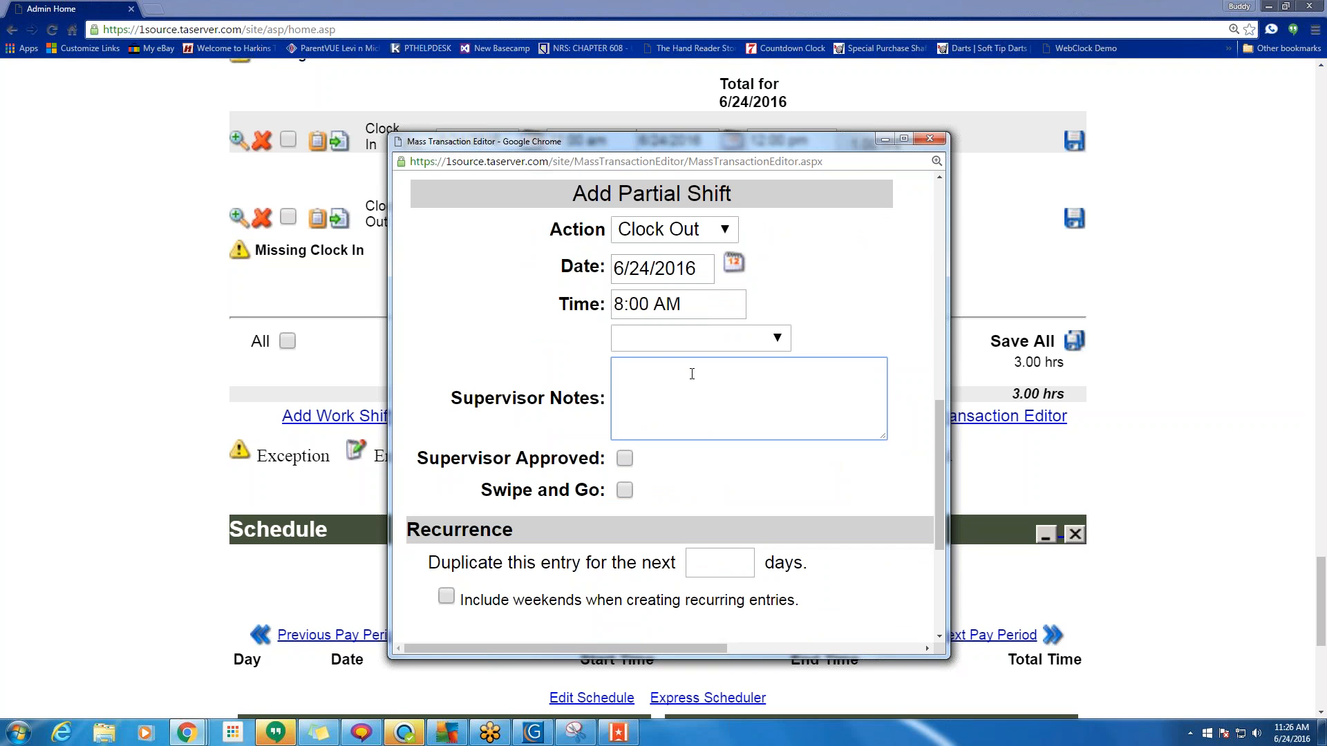
type("Work complete sending them home")
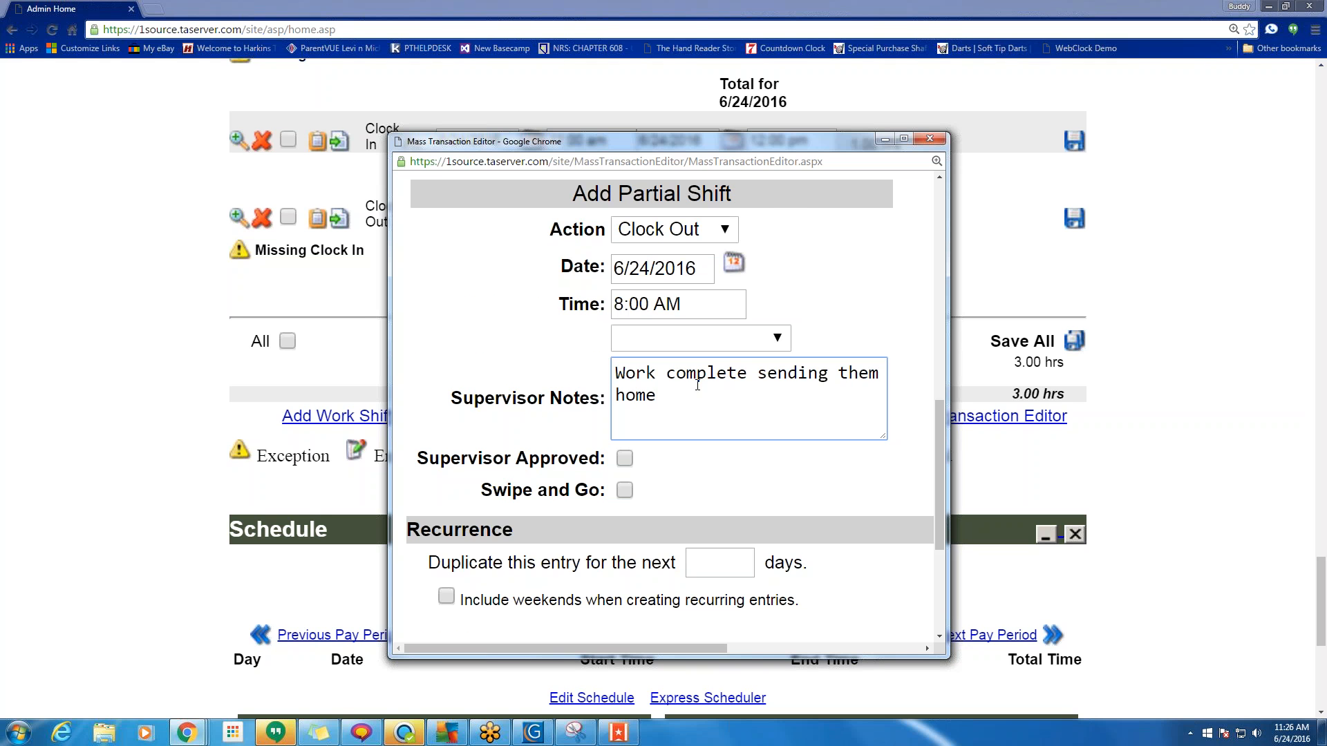
Change the punch time from 8:00 AM to 5p and close the editor.
scroll(667, 394, "down", 3)
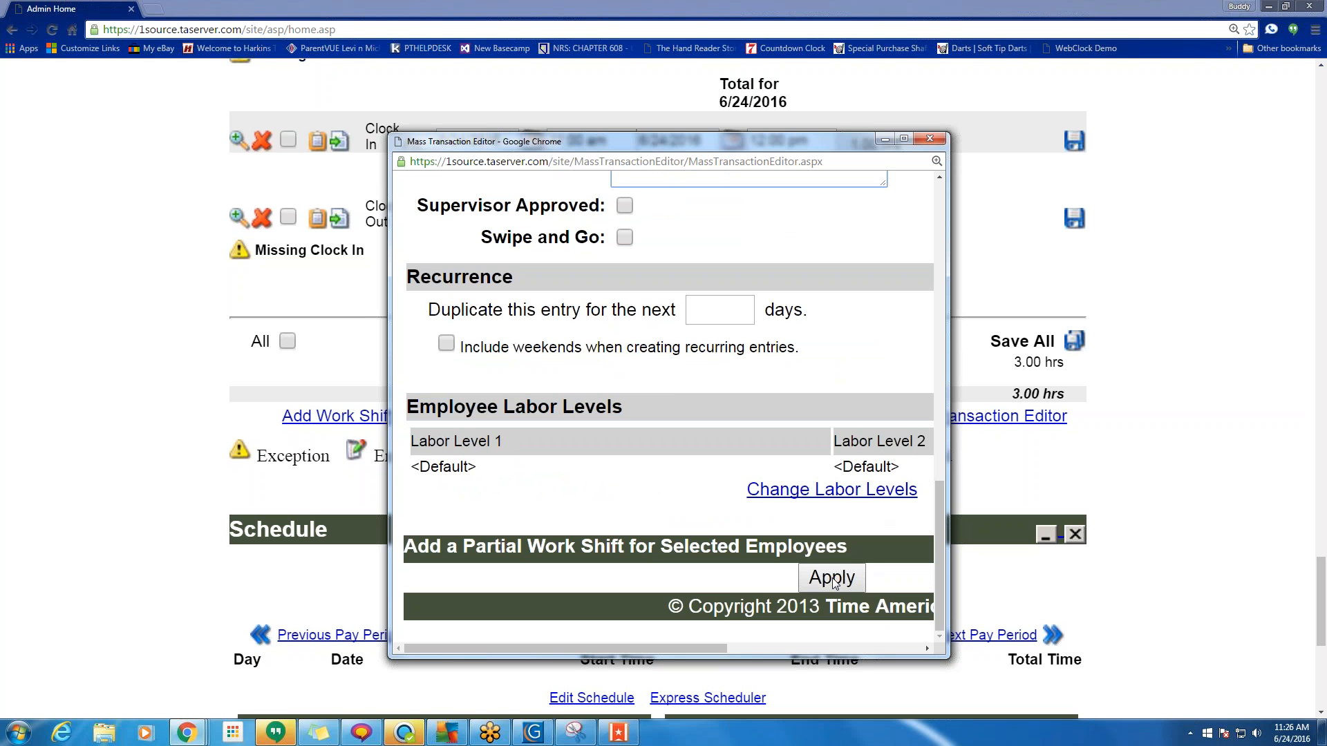
scroll(760, 346, "up", 3)
left_click_drag(688, 328, 612, 328)
type("5")
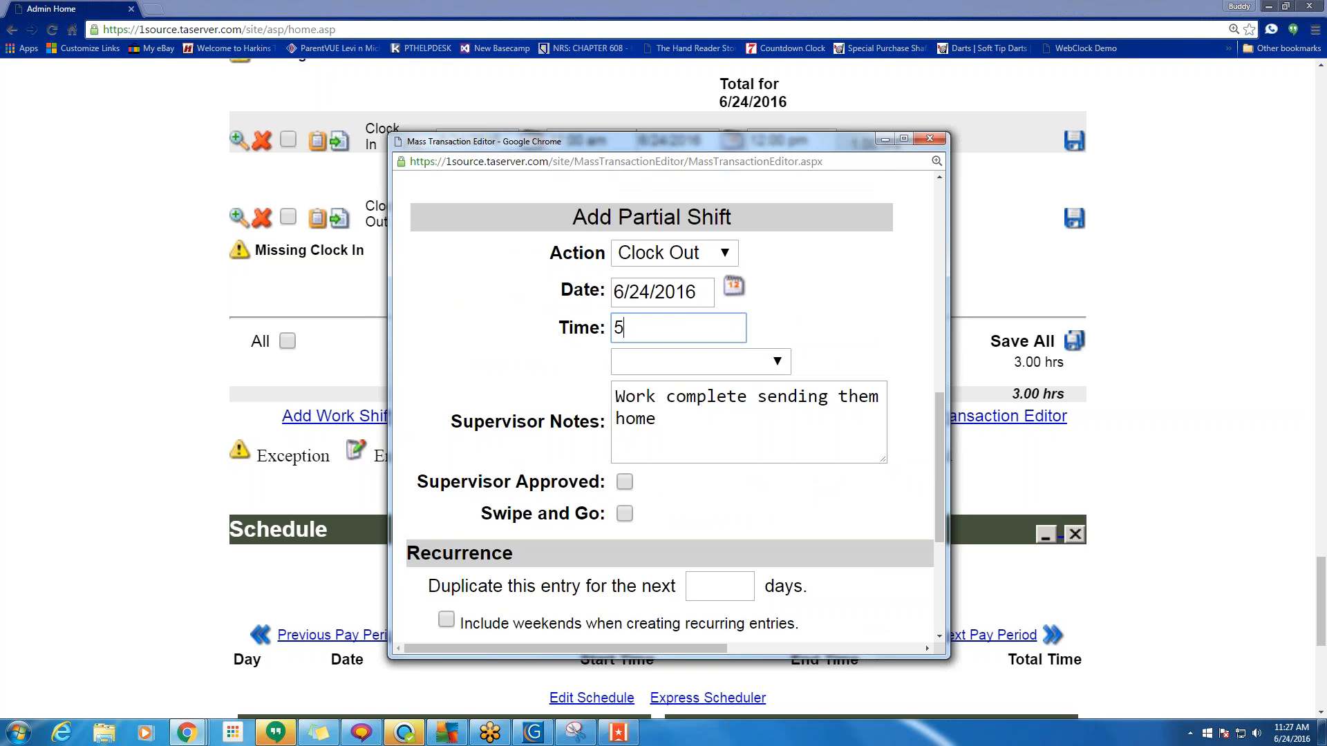
type("p")
scroll(804, 395, "down", 4)
scroll(804, 395, "up", 6)
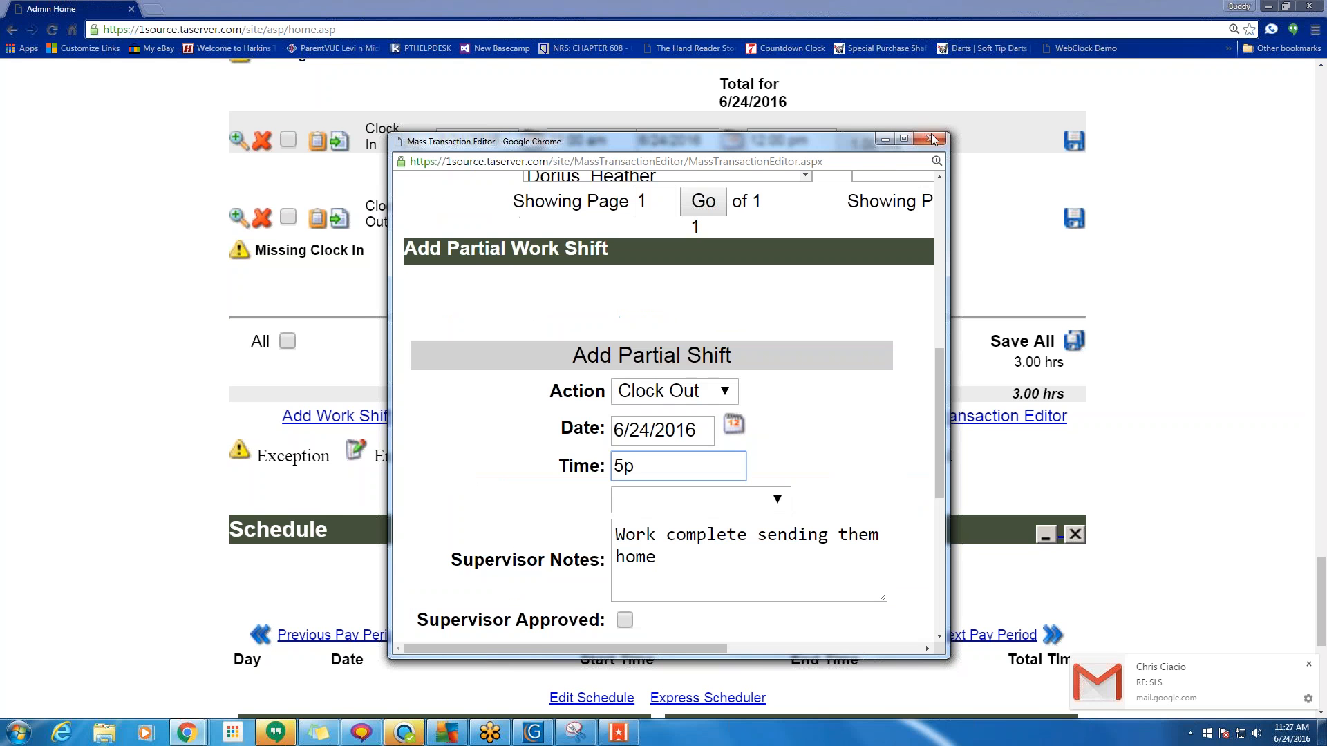
left_click(931, 139)
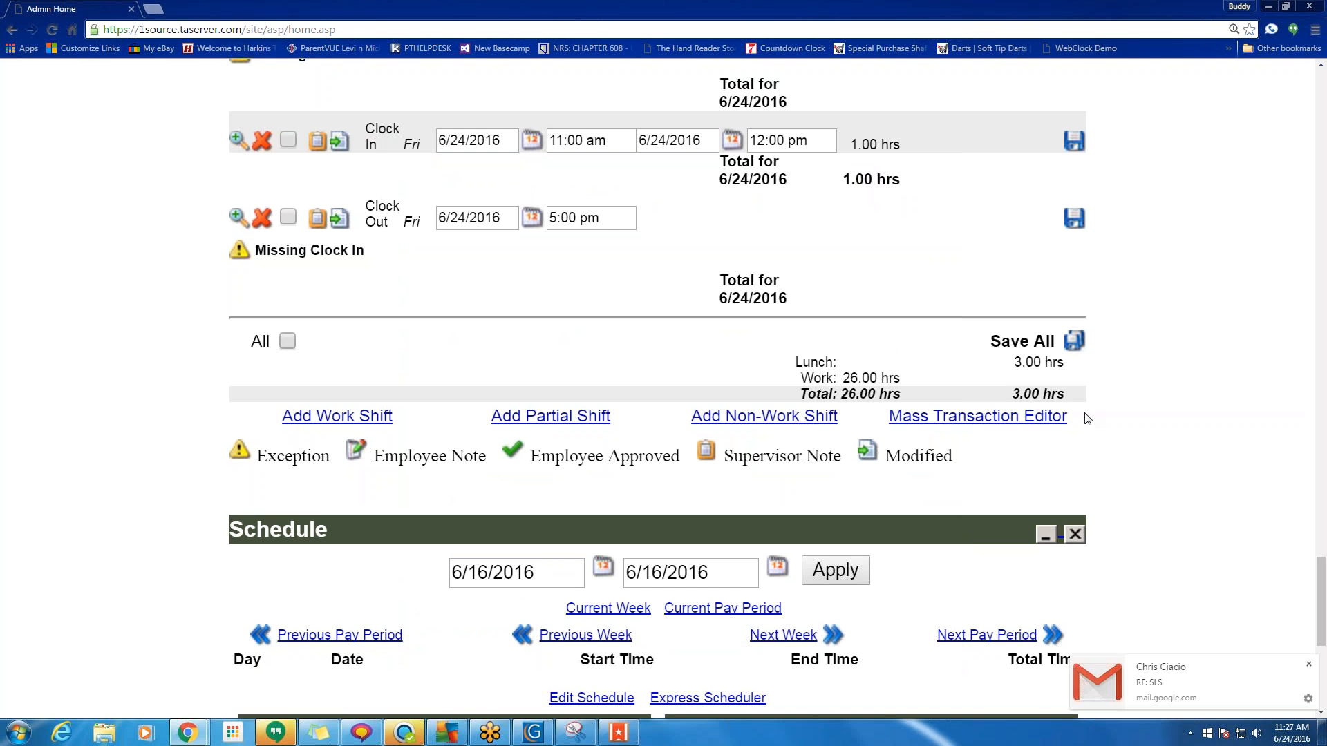
Start the pay-period closing wizard from Configuration > Closing and go on to policy selection.
left_click_drag(1086, 419, 889, 416)
left_click(1126, 435)
scroll(726, 500, "up", 20)
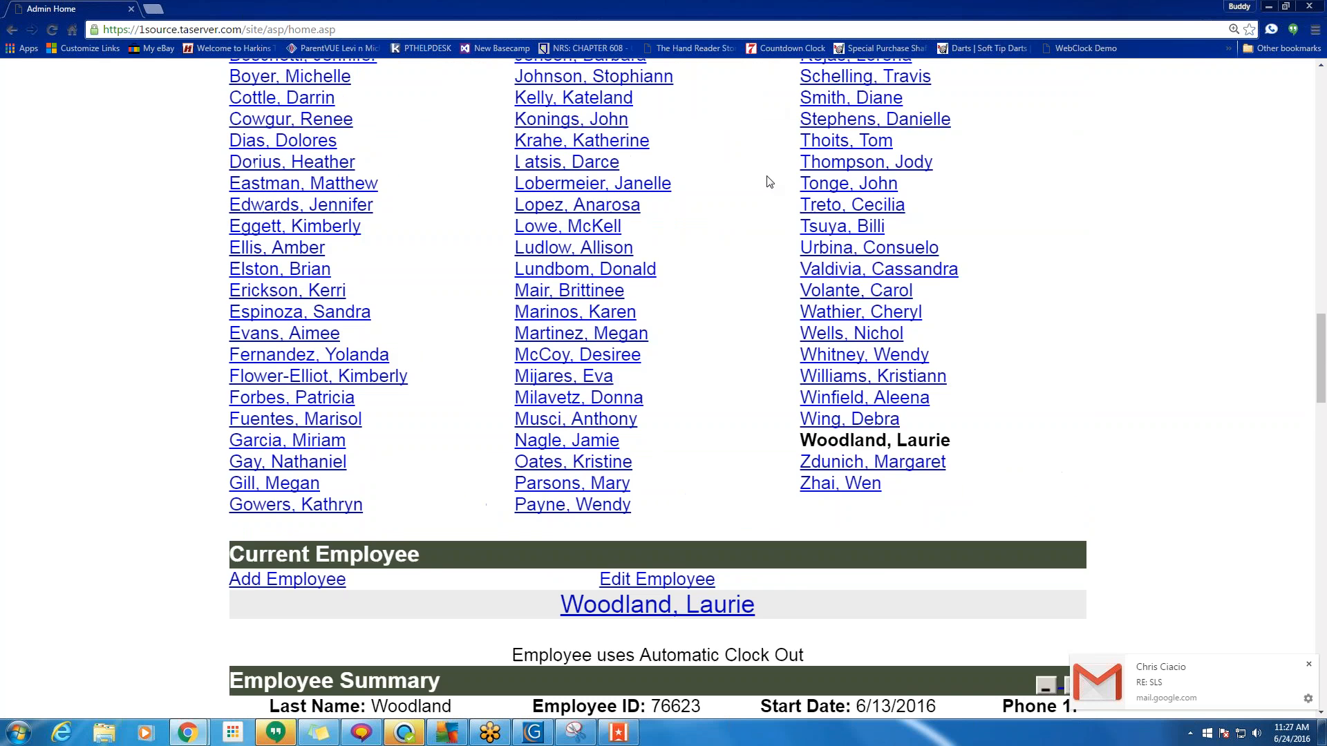
scroll(770, 182, "up", 20)
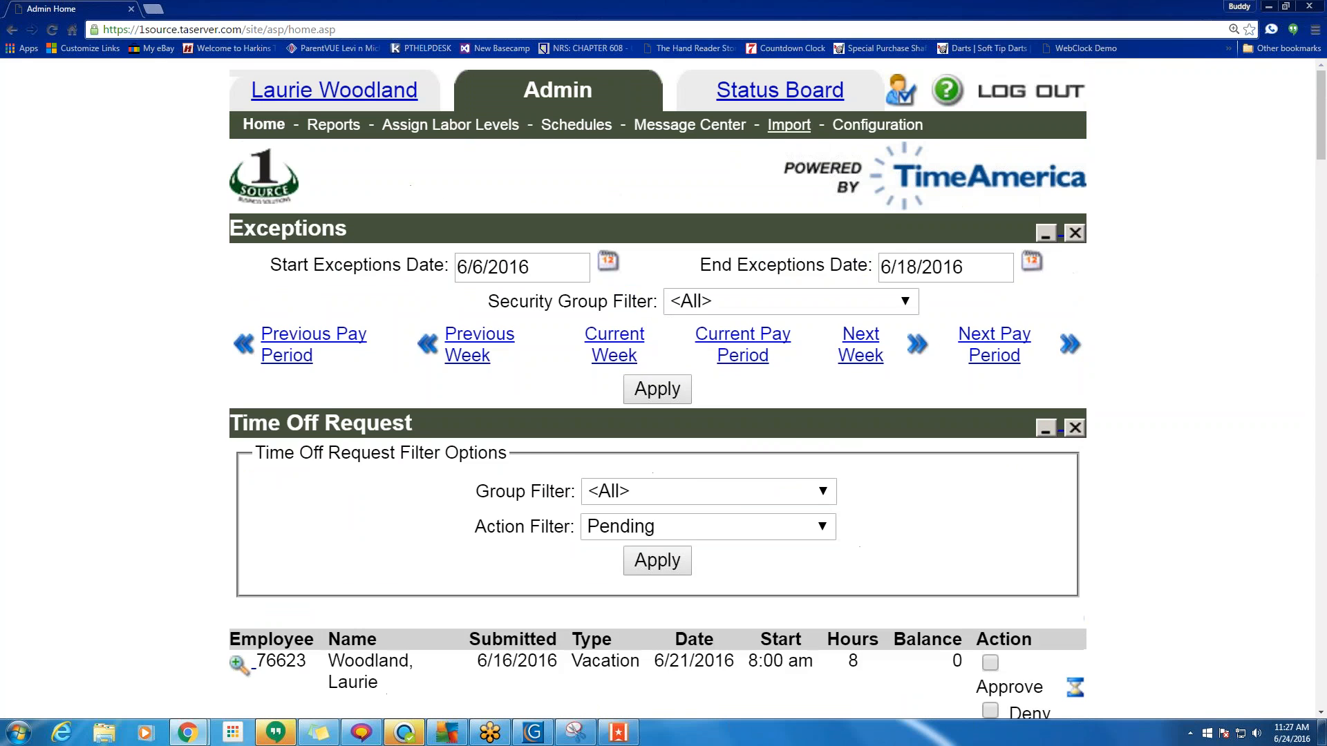
left_click(869, 127)
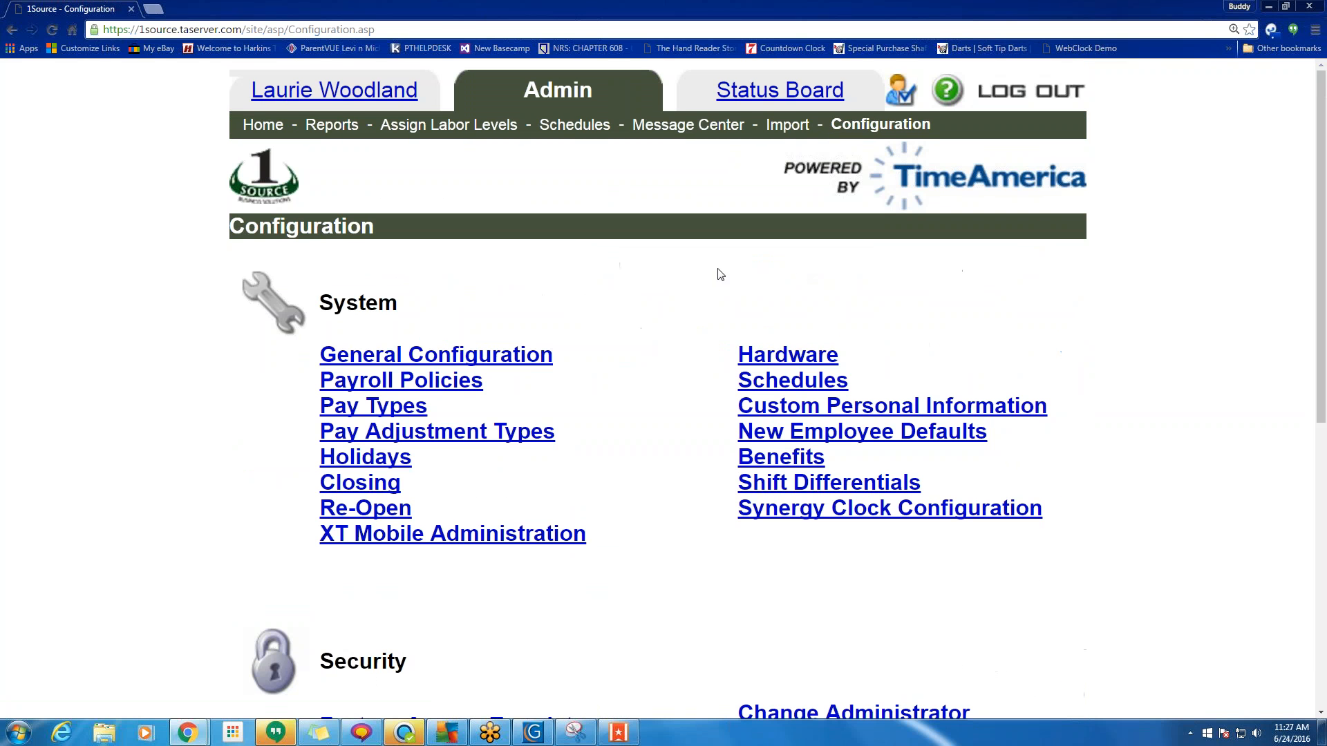
left_click(369, 488)
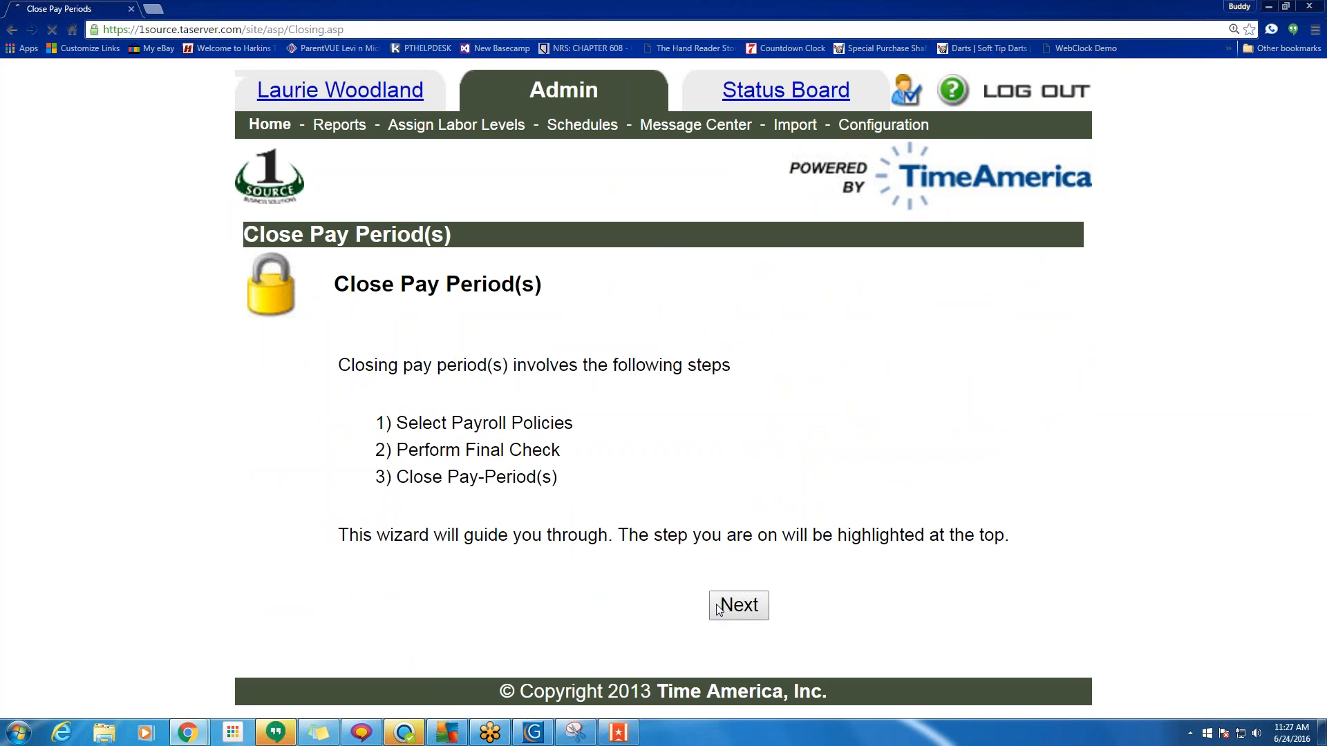
left_click(737, 605)
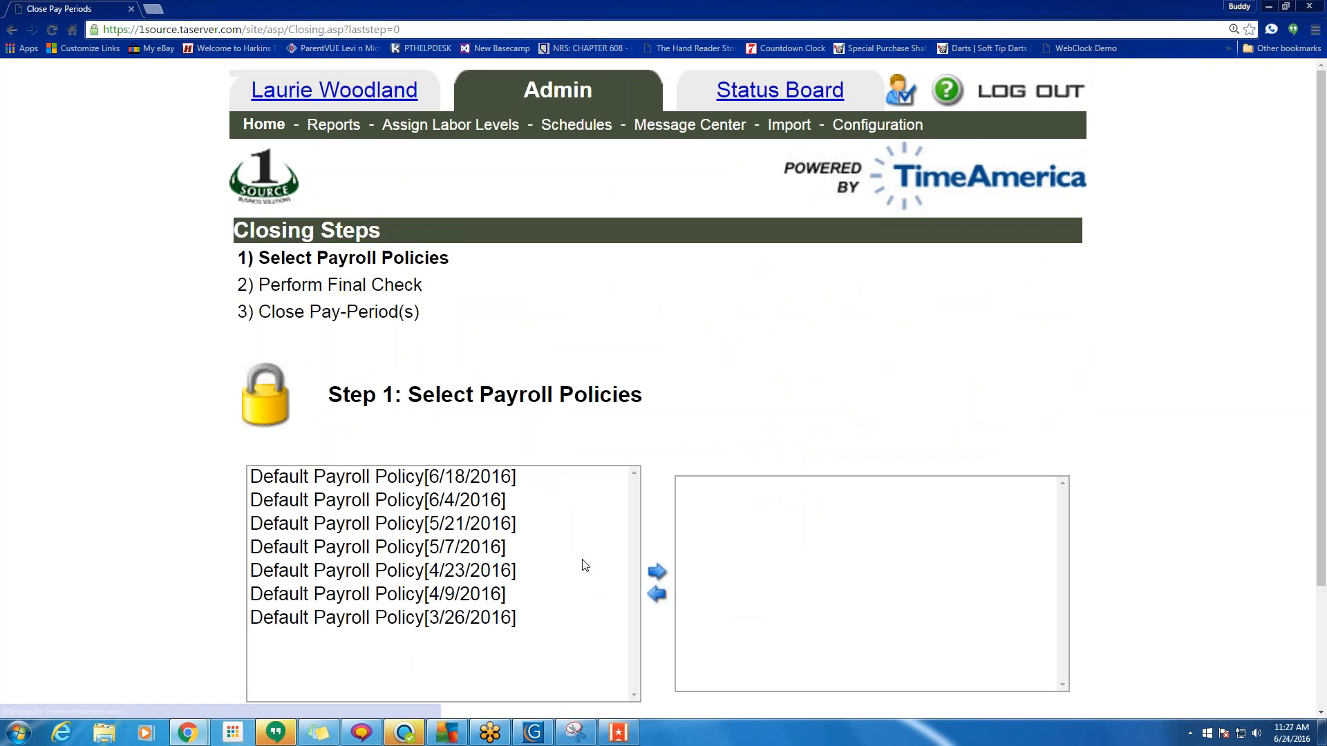
Move the six payroll policies from 6/4/2016 to 3/26/2016 into the closing list and continue.
left_click(407, 530, "shift")
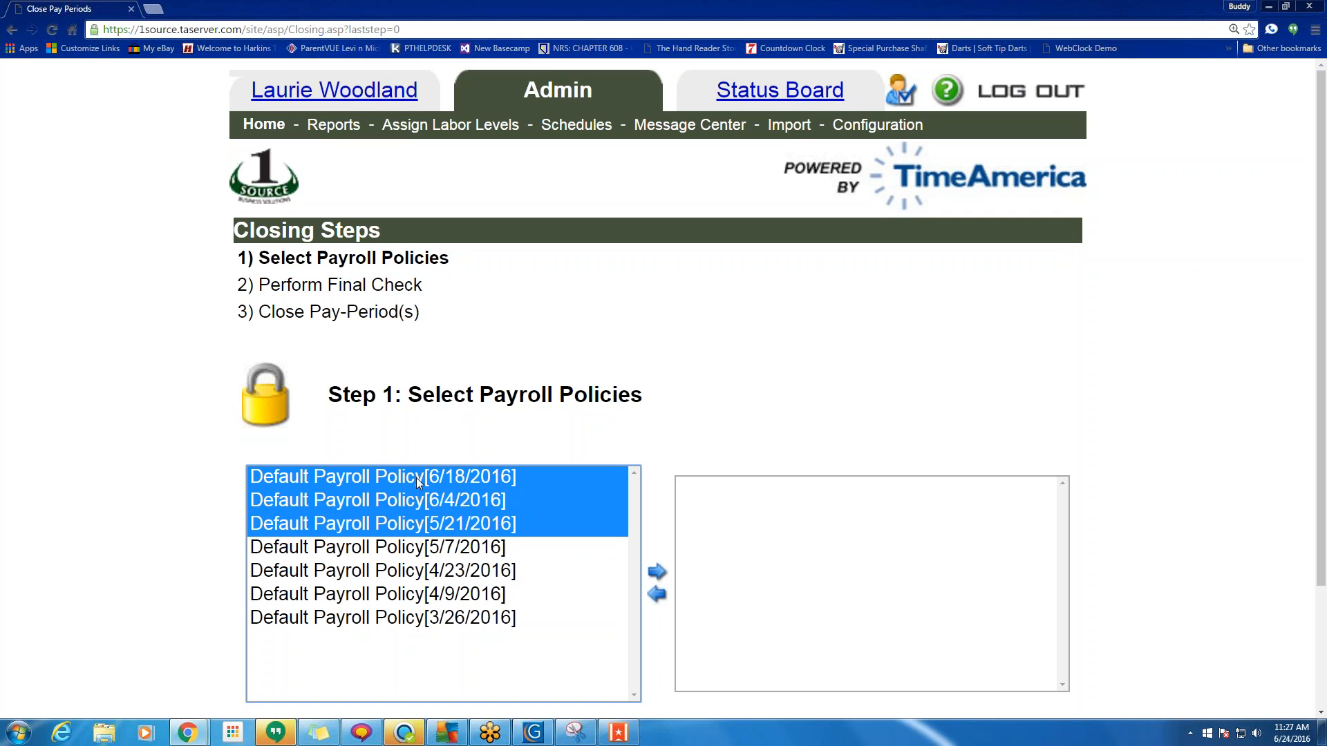
left_click(416, 478)
left_click(405, 499)
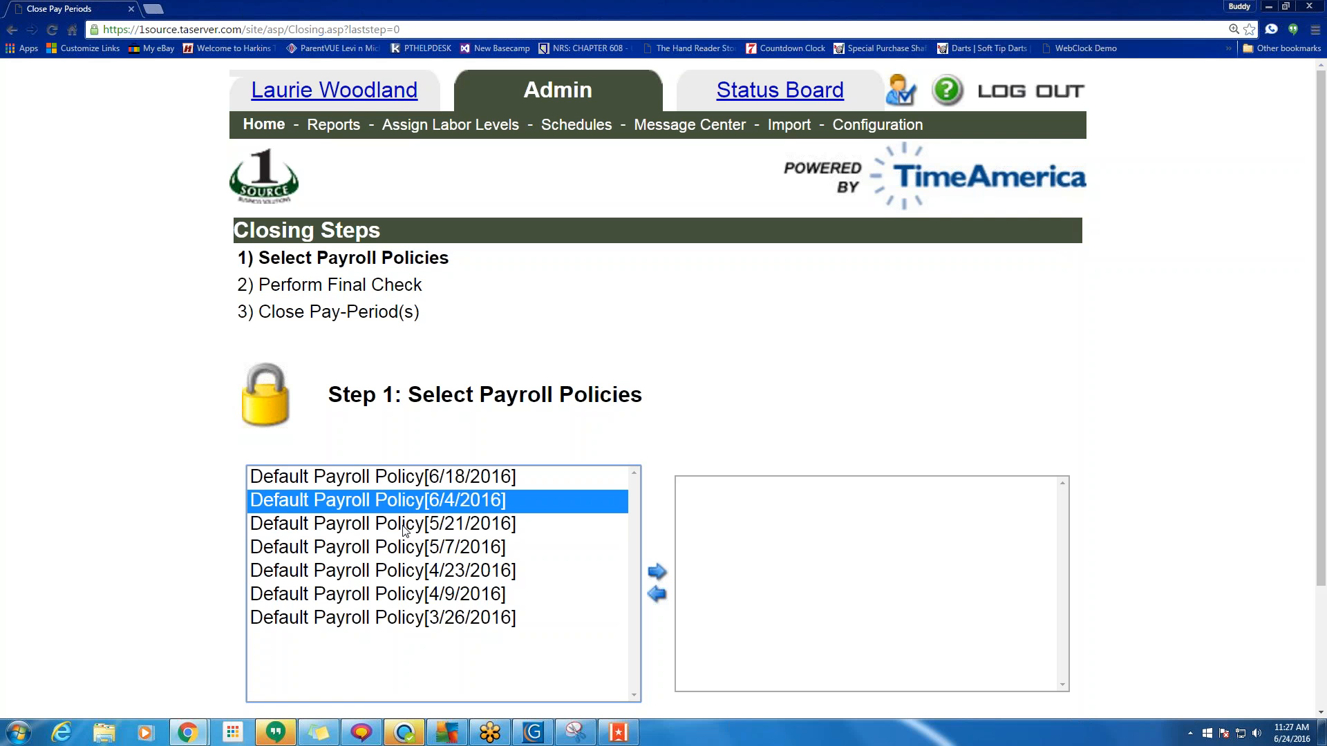
left_click_drag(405, 530, 408, 627)
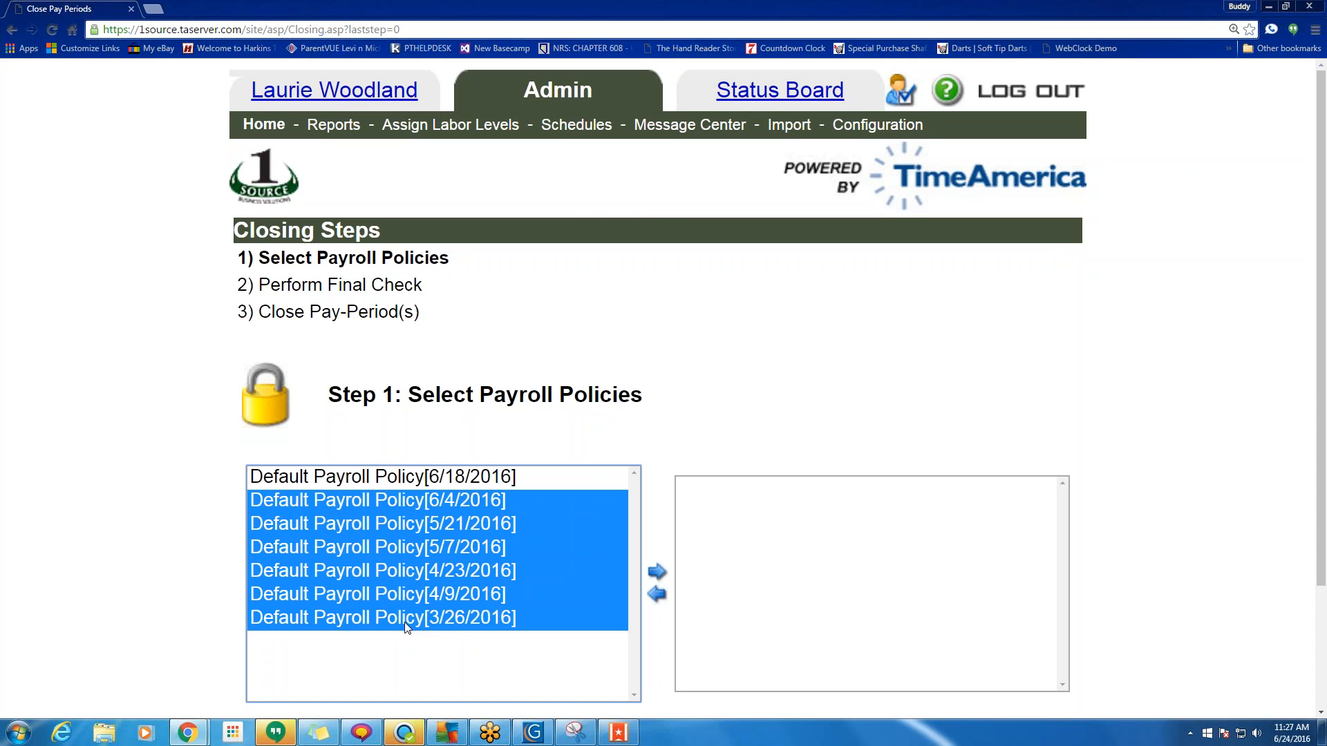
left_click(658, 573)
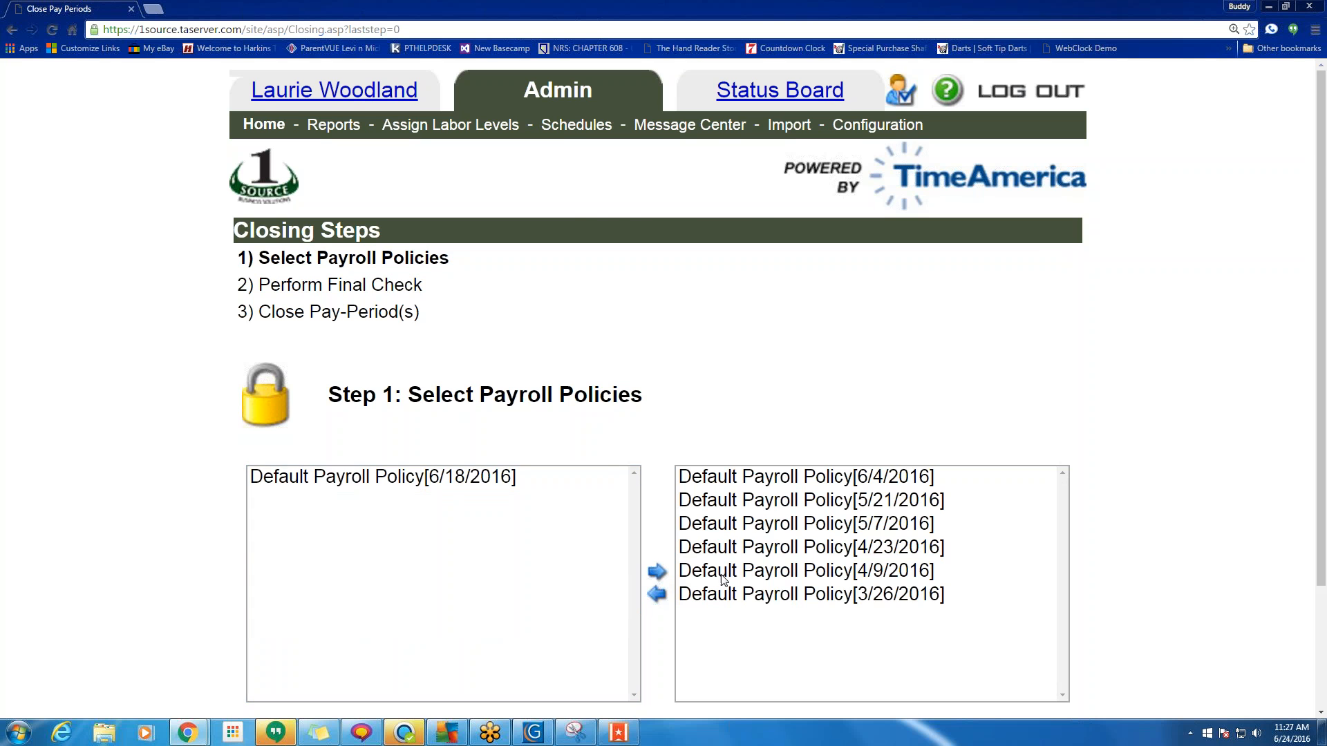
scroll(790, 575, "down", 2)
left_click(716, 608)
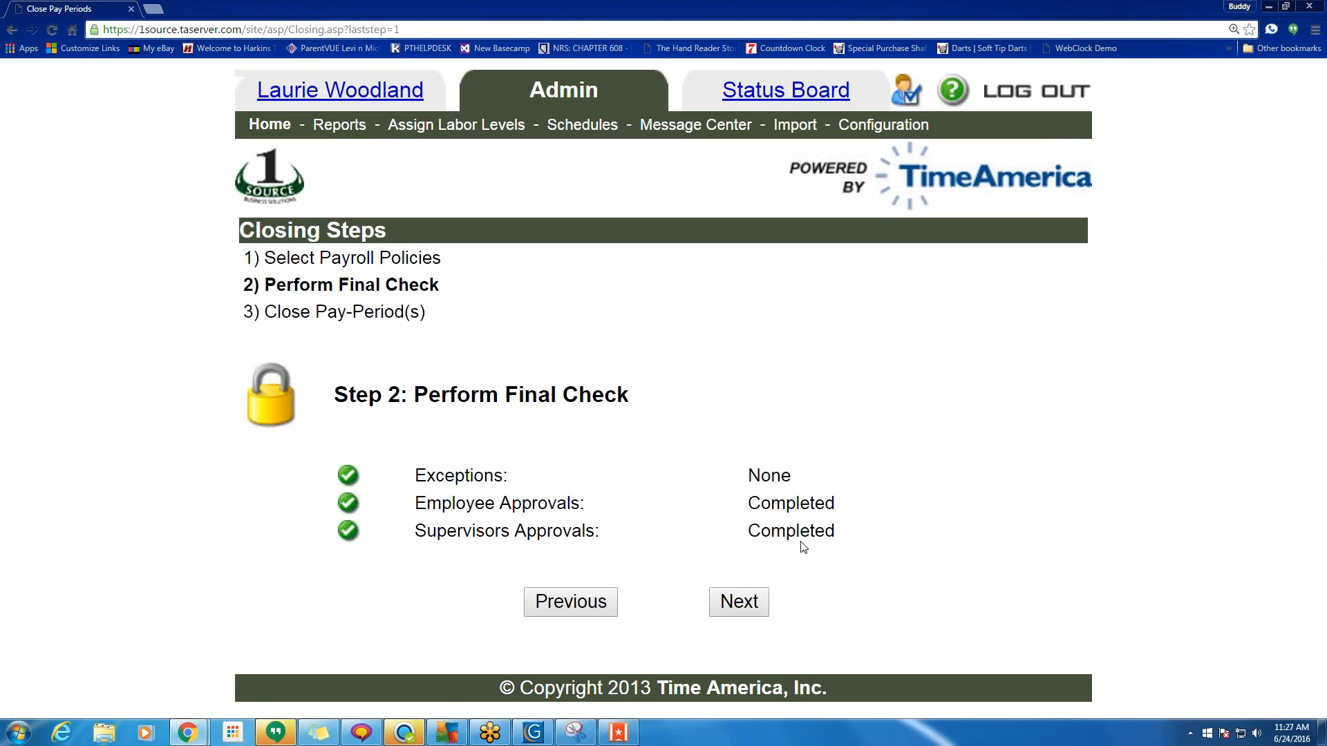
Look back over the Final Check step, highlighting its Exceptions result.
left_click(758, 607)
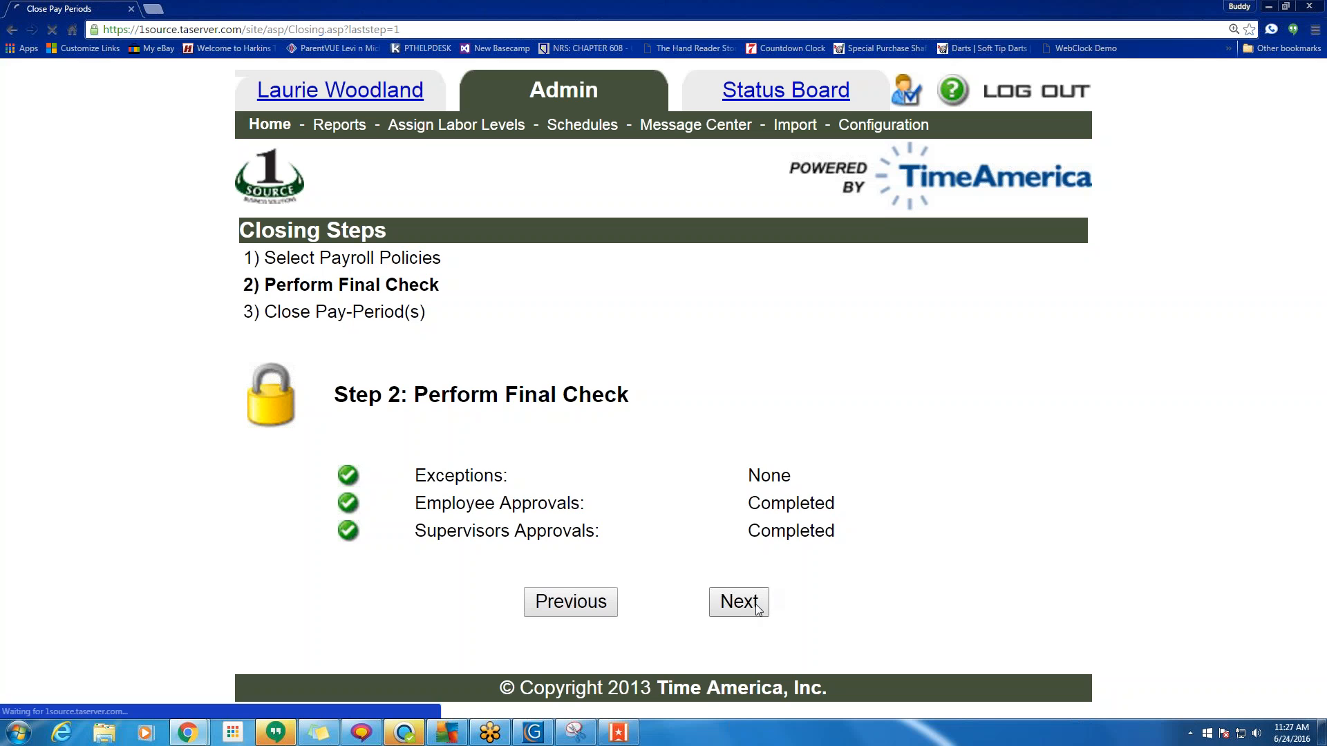
left_click(547, 626)
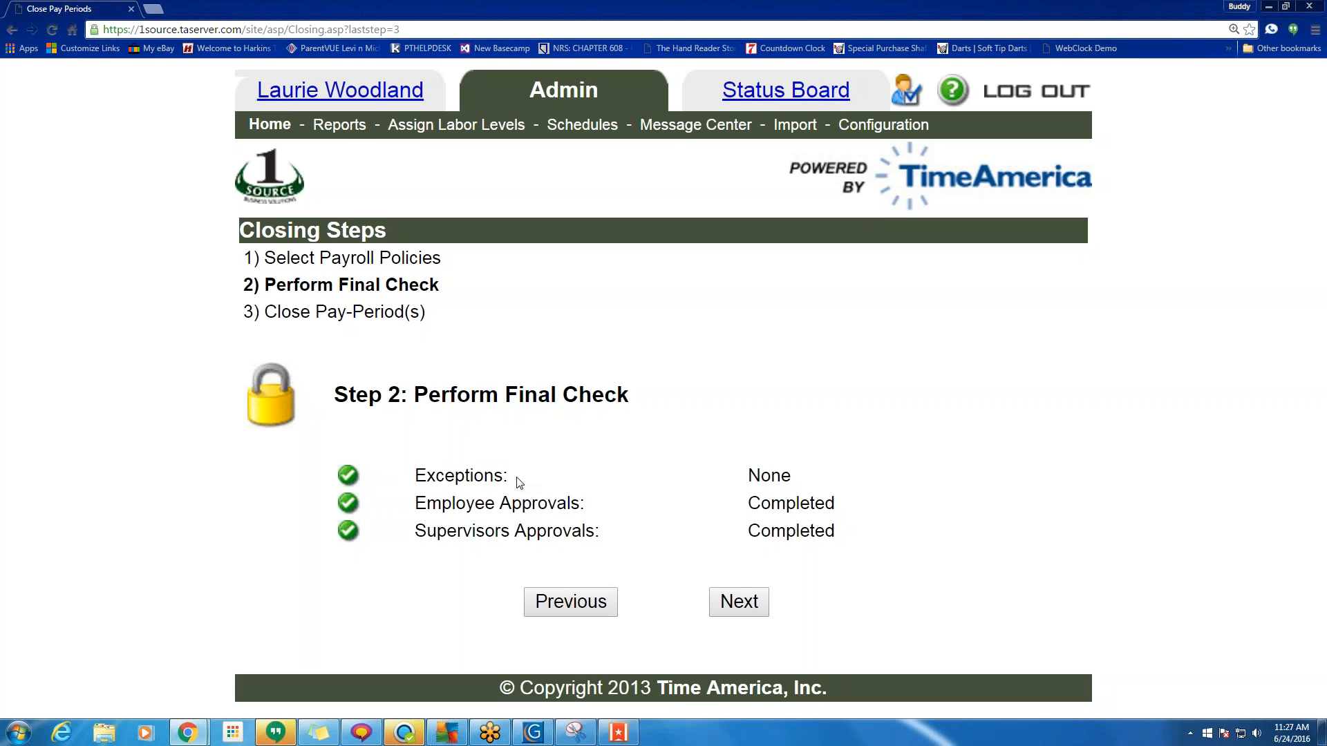
left_click_drag(519, 481, 413, 472)
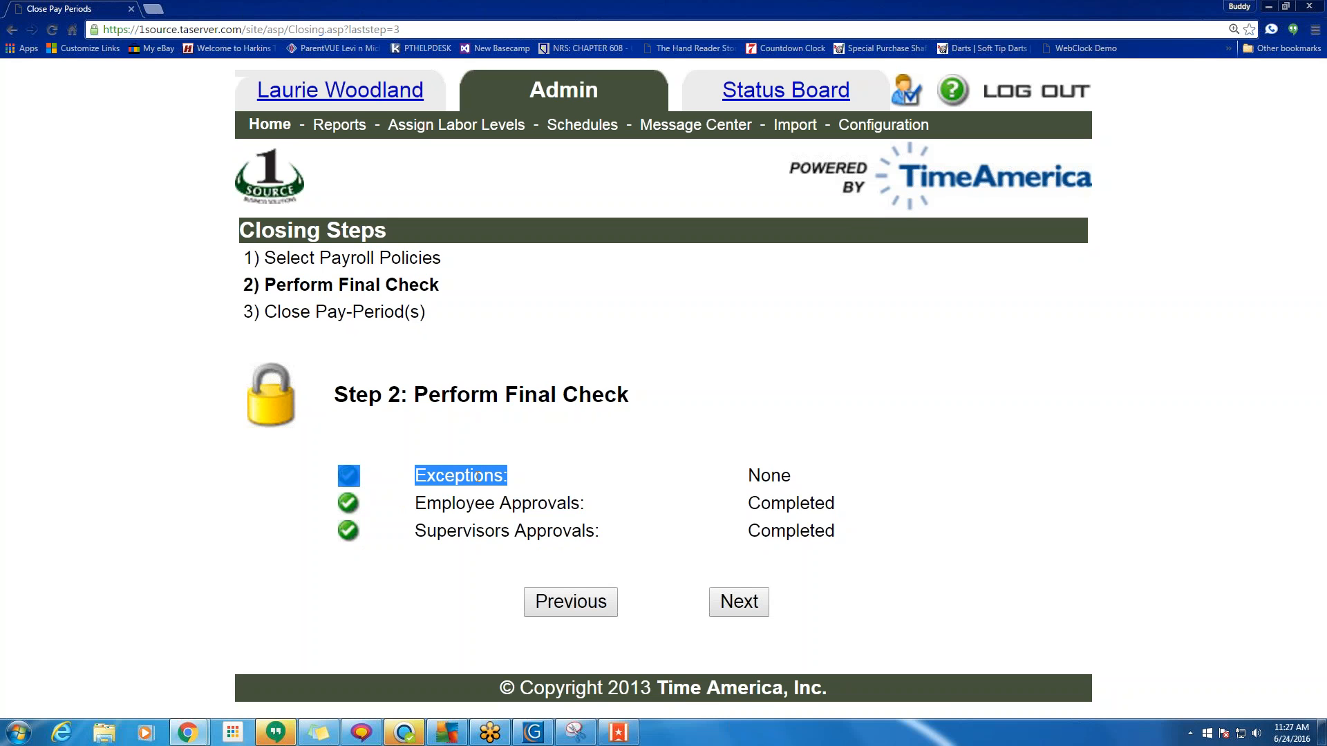
left_click(552, 460)
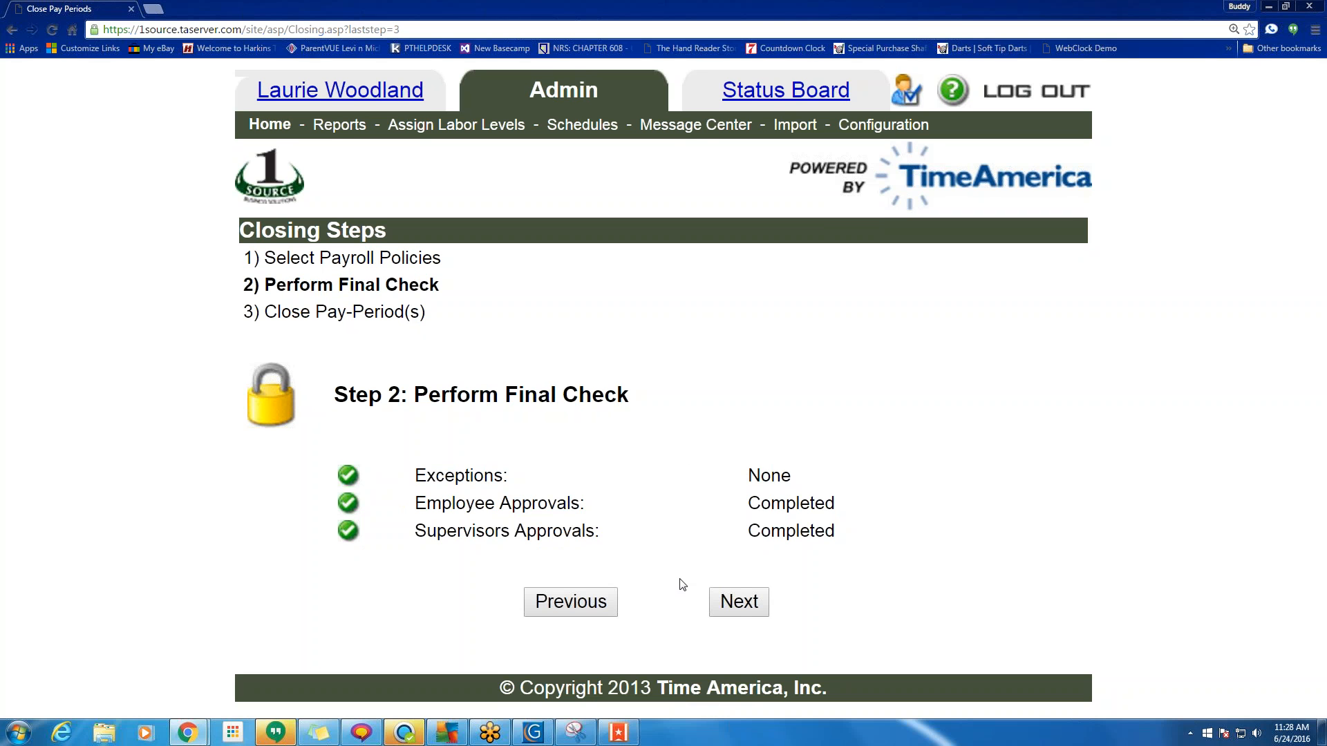
Close the 6/4/2016 Default Payroll Policy period, acknowledging both alerts, then return to Configuration.
left_click(739, 605)
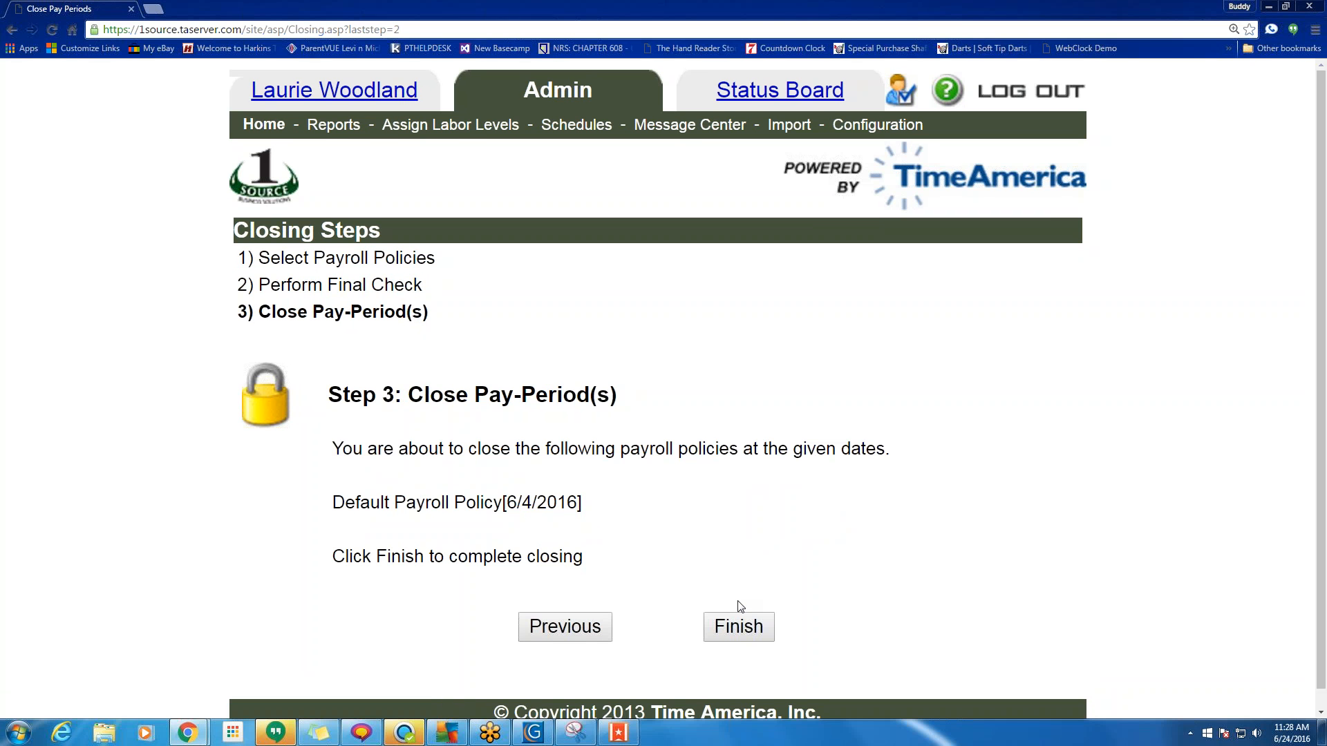
left_click(739, 626)
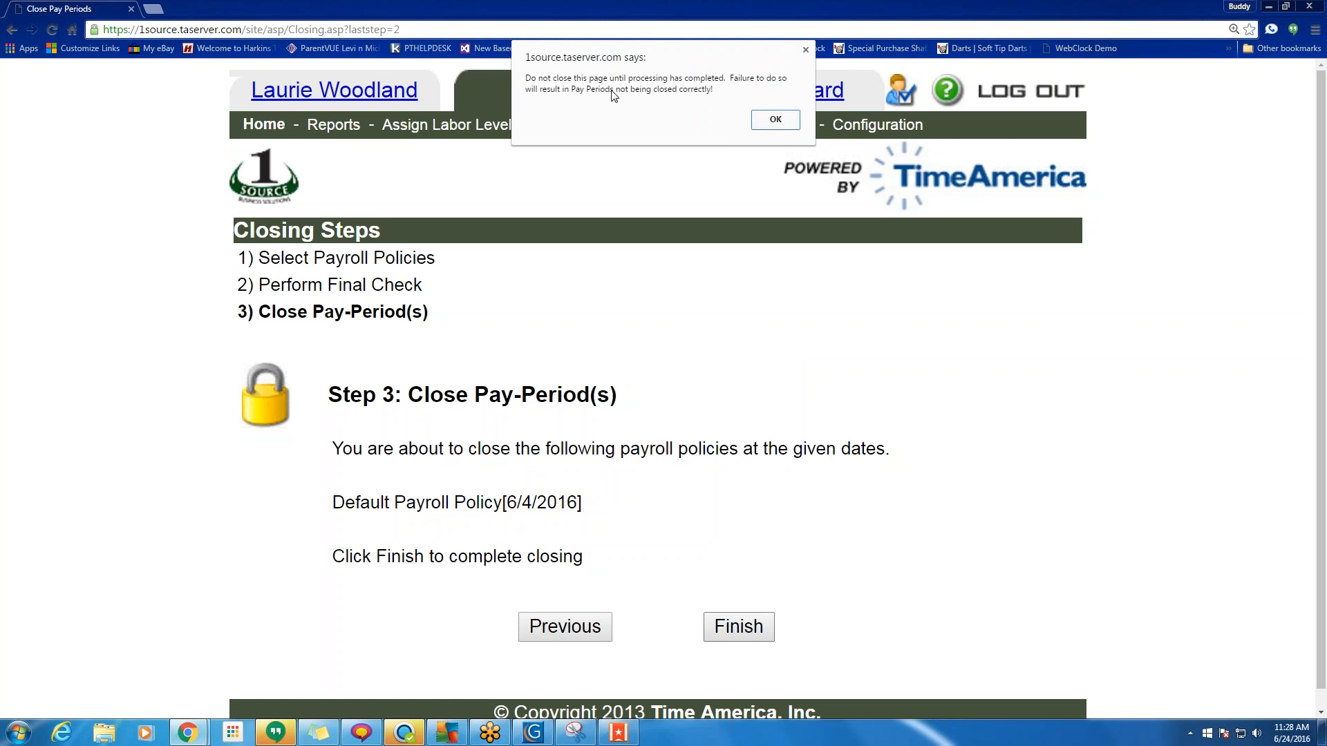
left_click(771, 120)
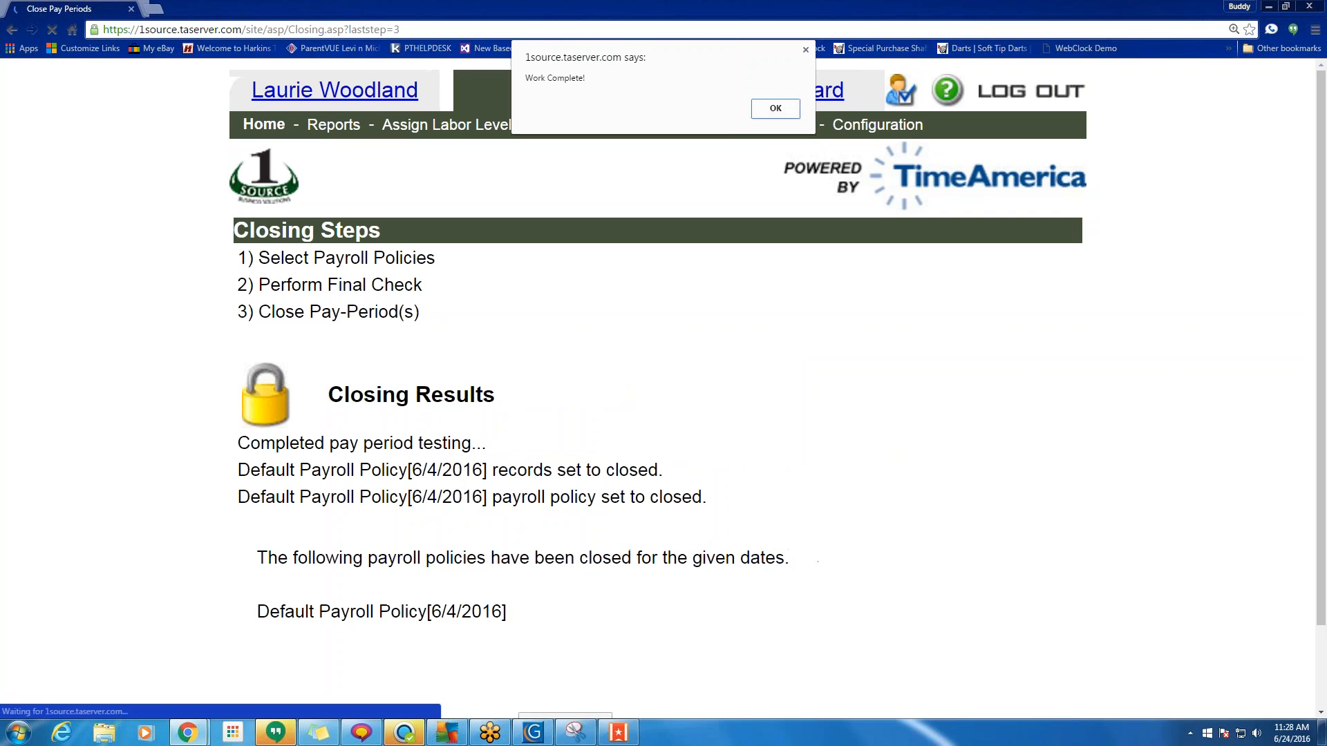
left_click(775, 111)
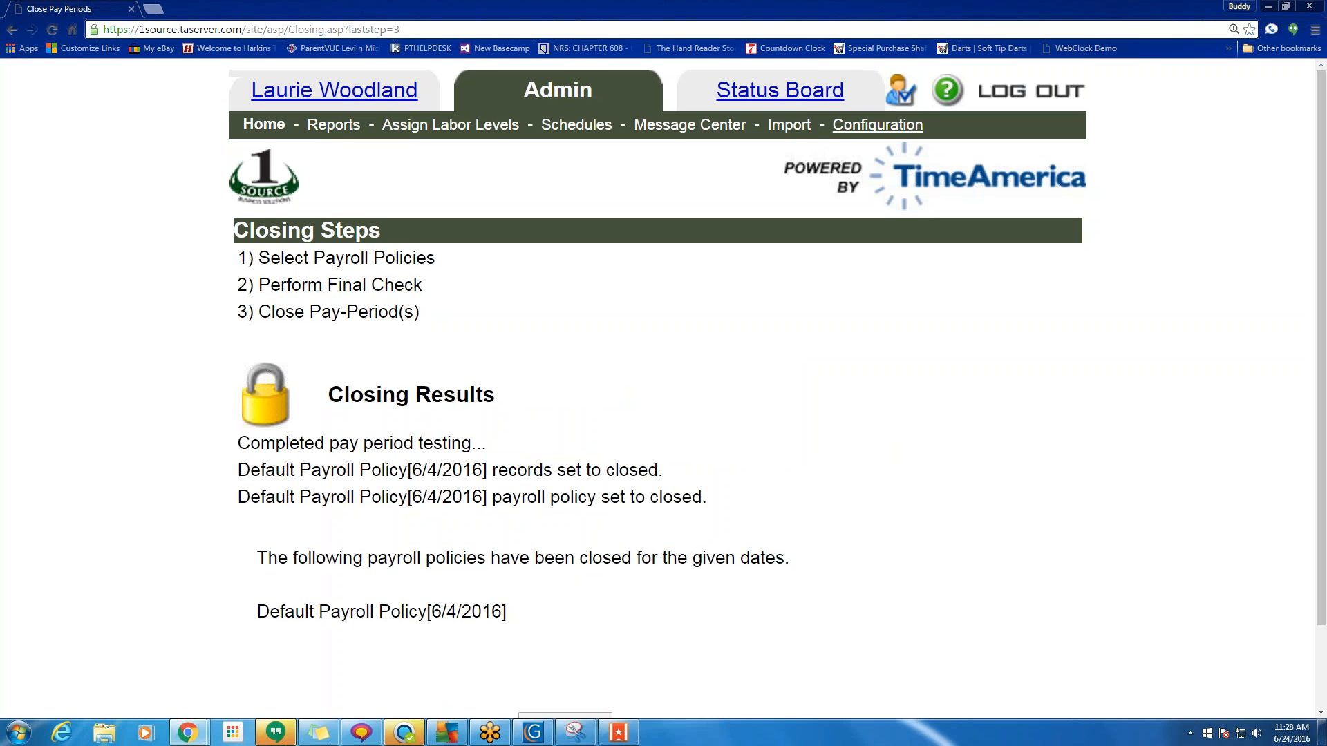
left_click(878, 124)
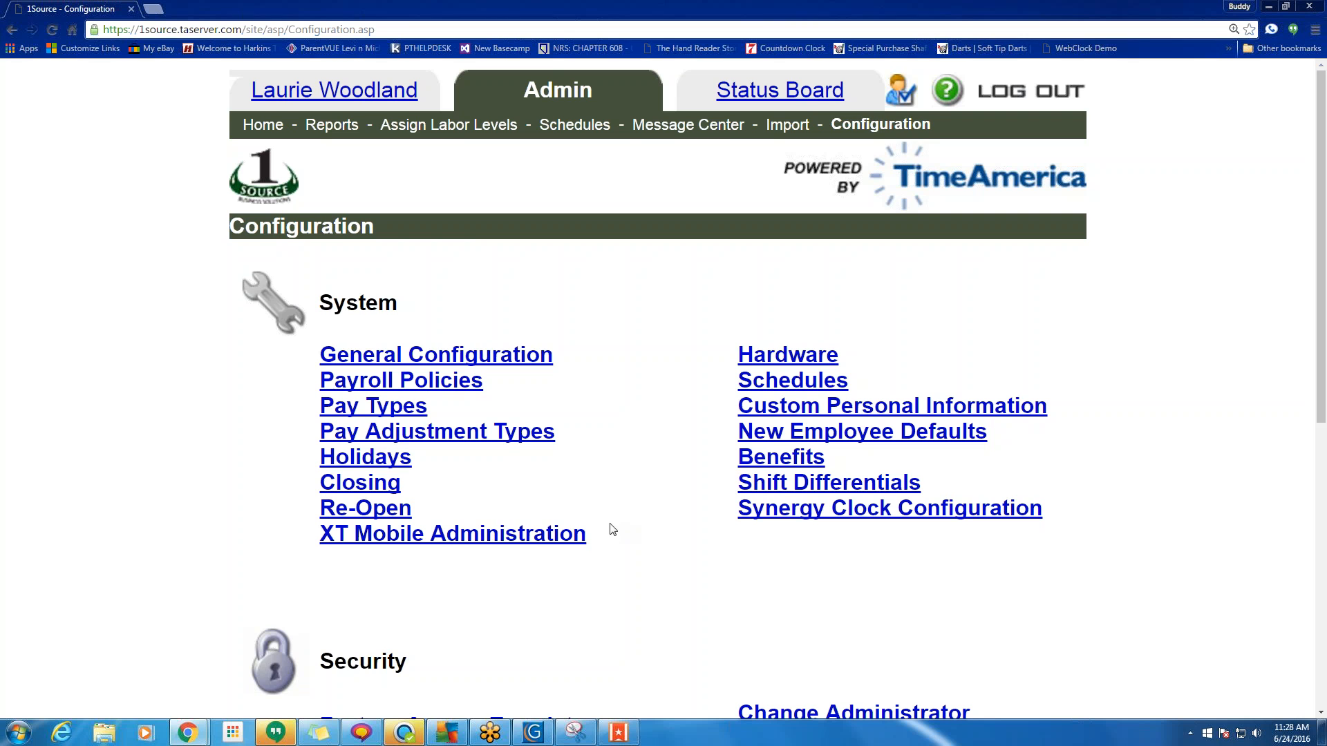
left_click(391, 513)
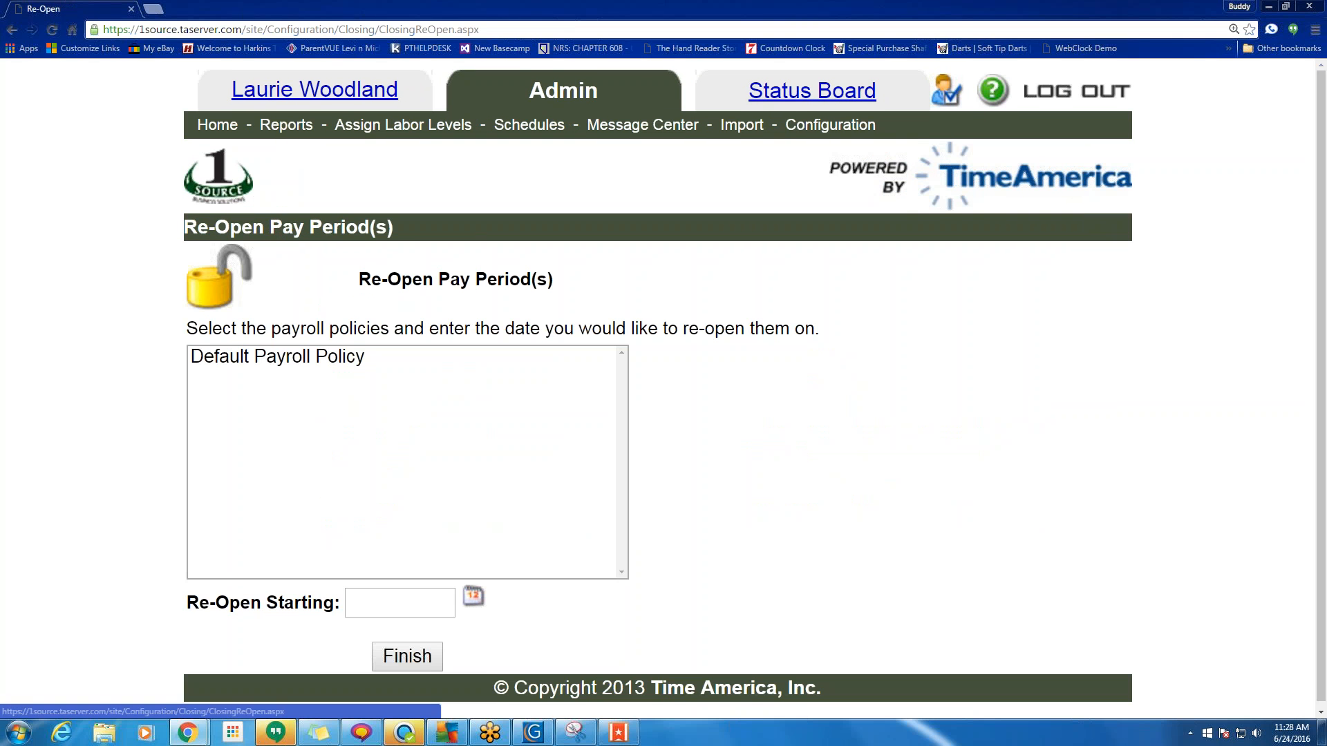
left_click(279, 358)
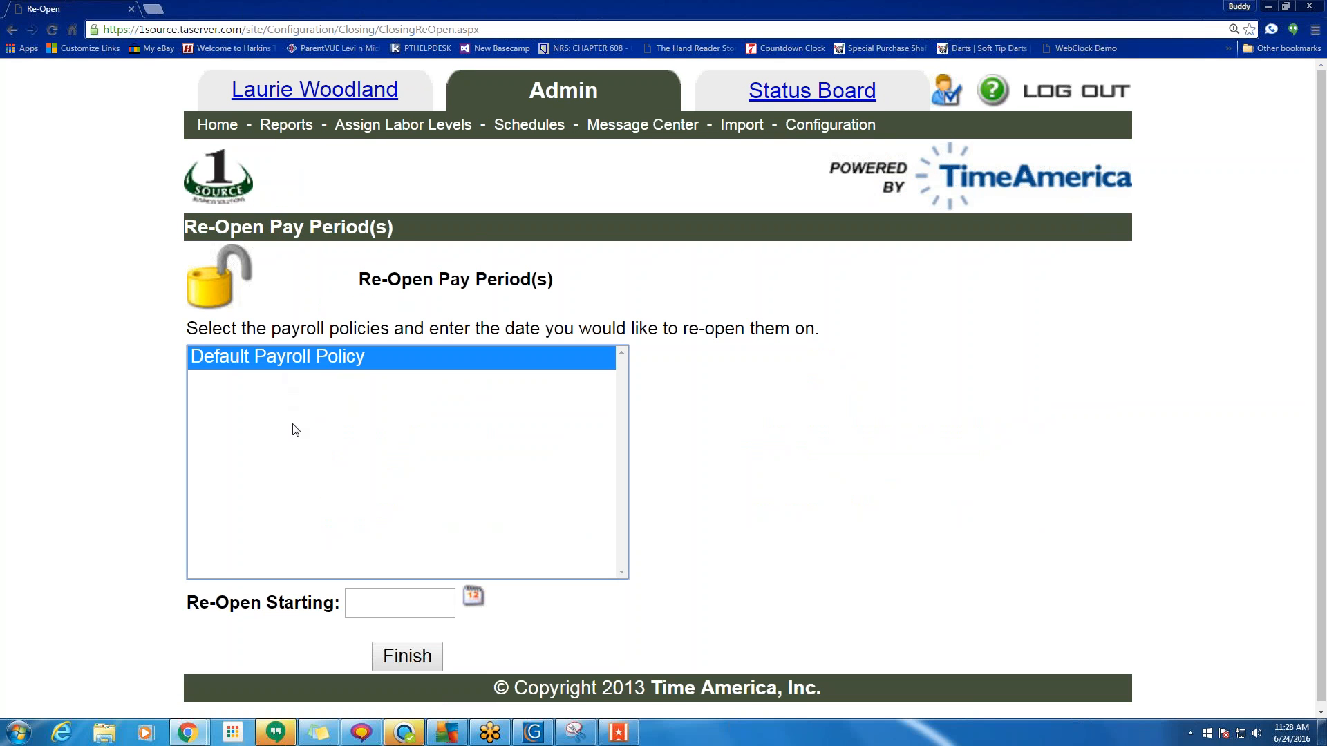
left_click(473, 596)
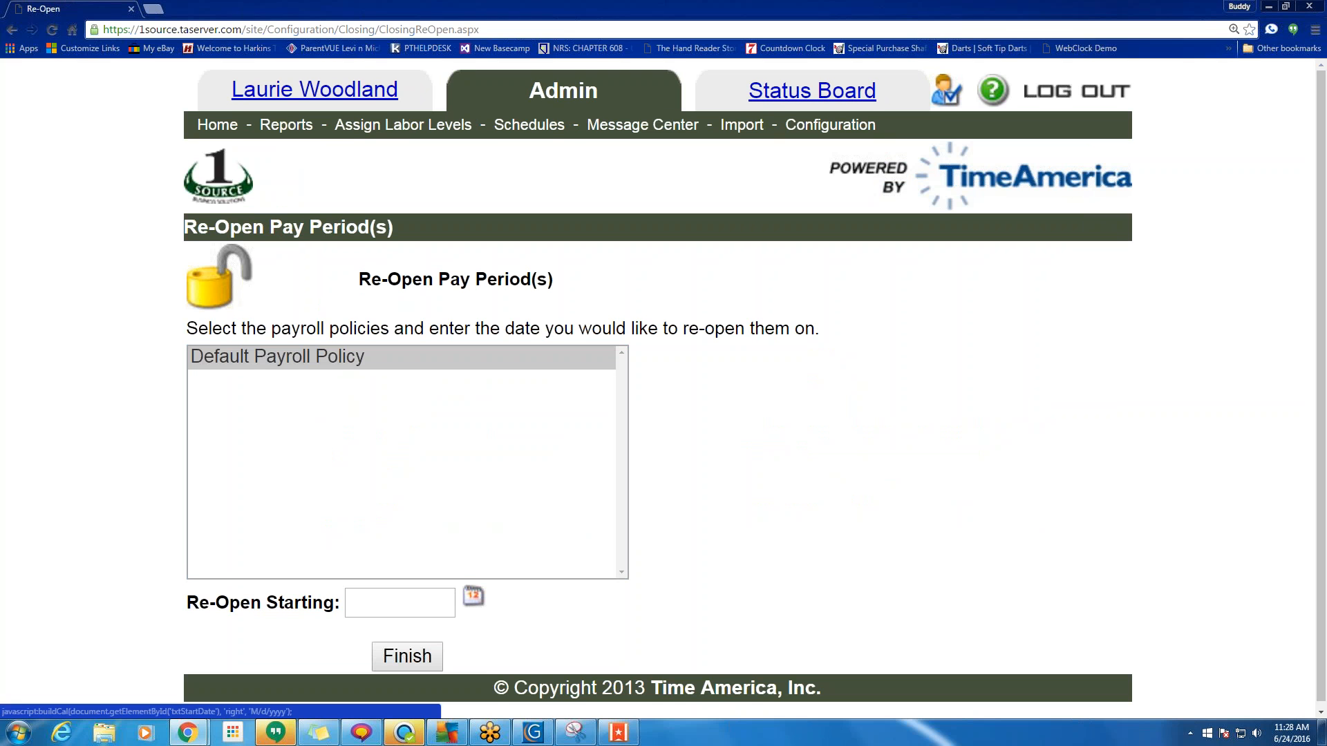
left_click(374, 601)
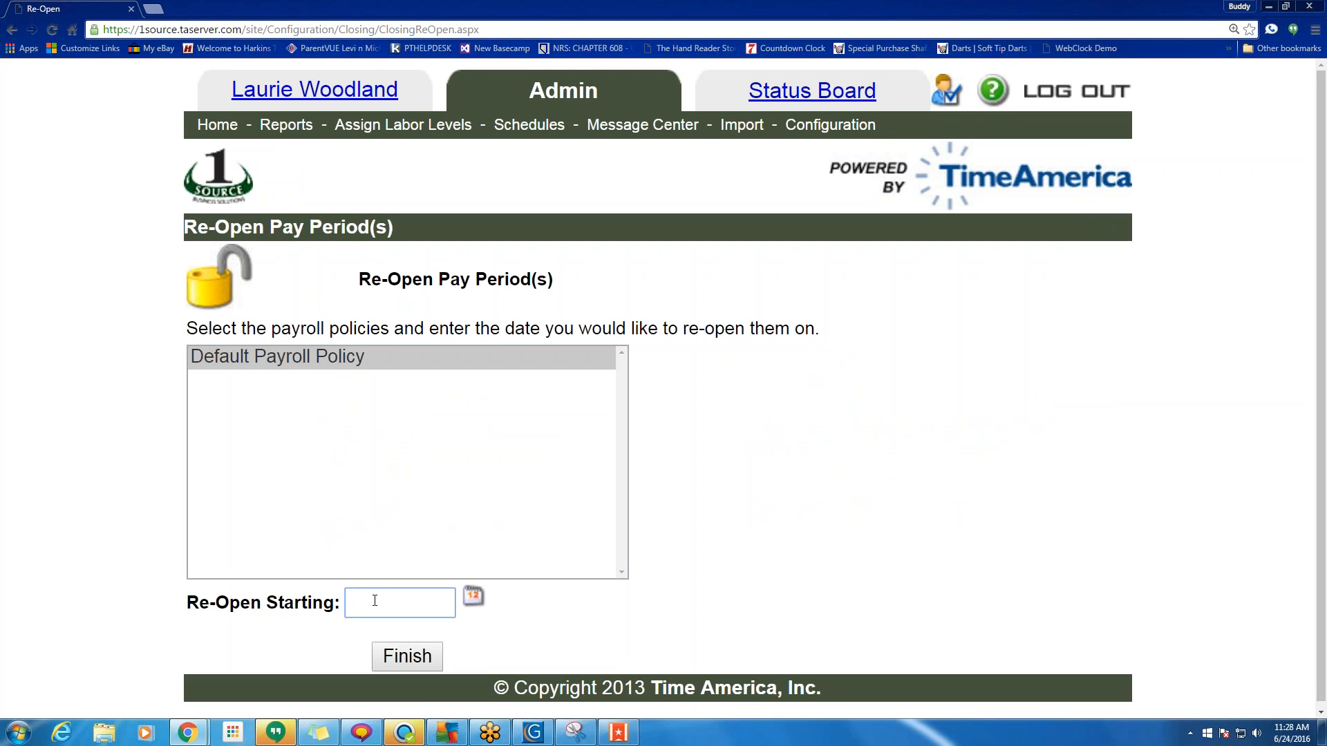
scroll(400, 665, "down", 1)
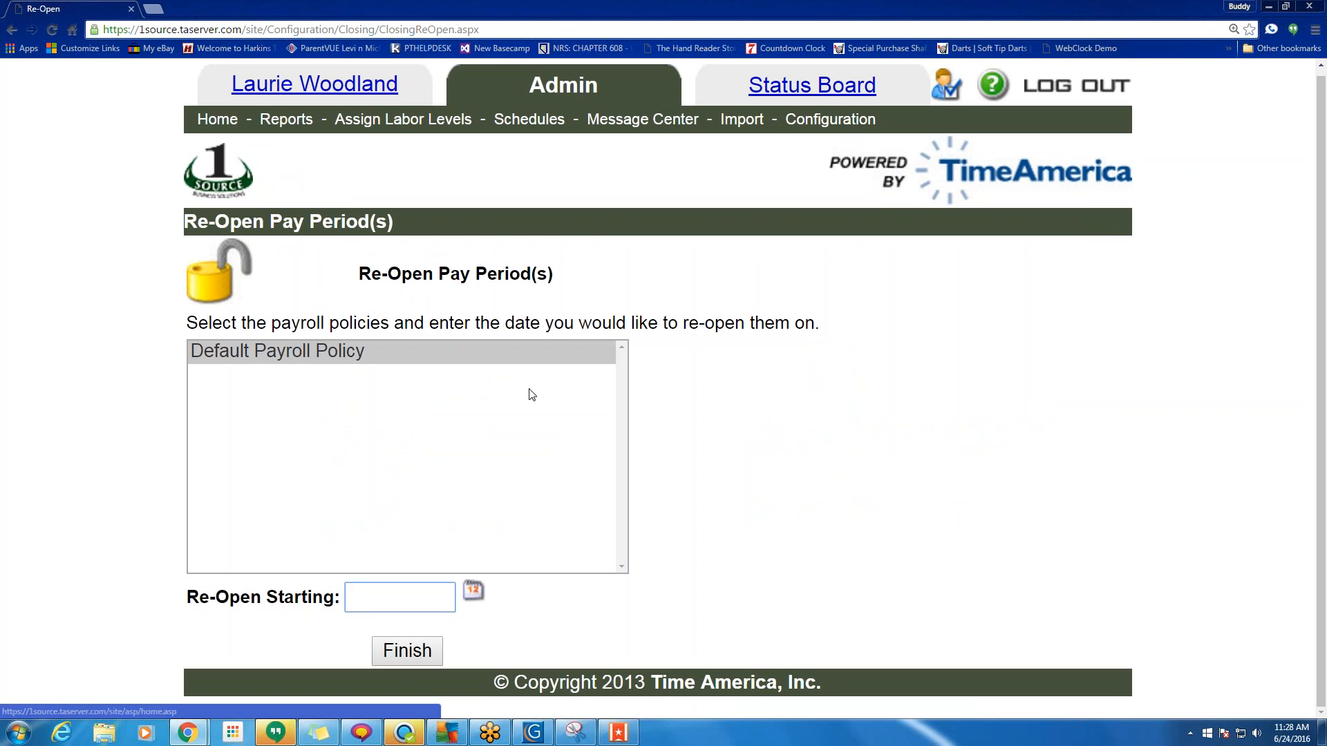
left_click(830, 120)
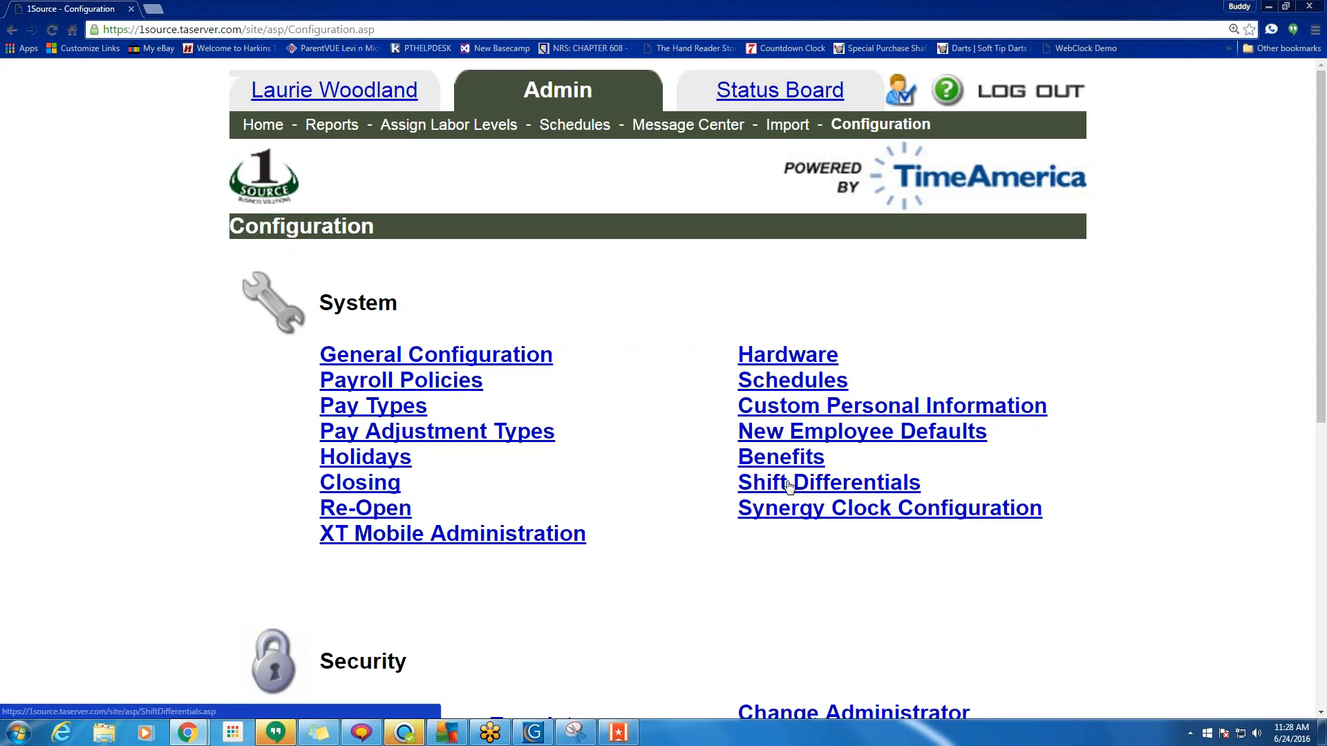
scroll(790, 480, "down", 3)
scroll(484, 487, "down", 1)
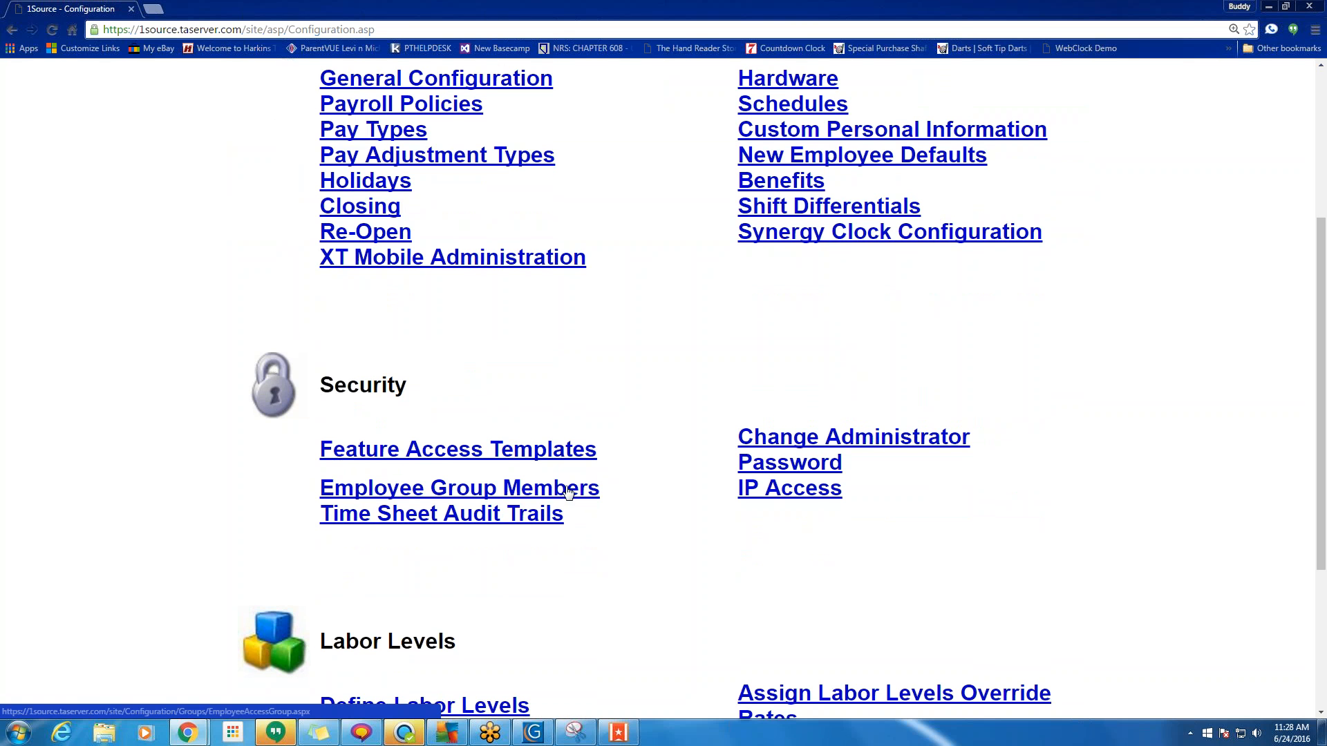
scroll(602, 488, "down", 4)
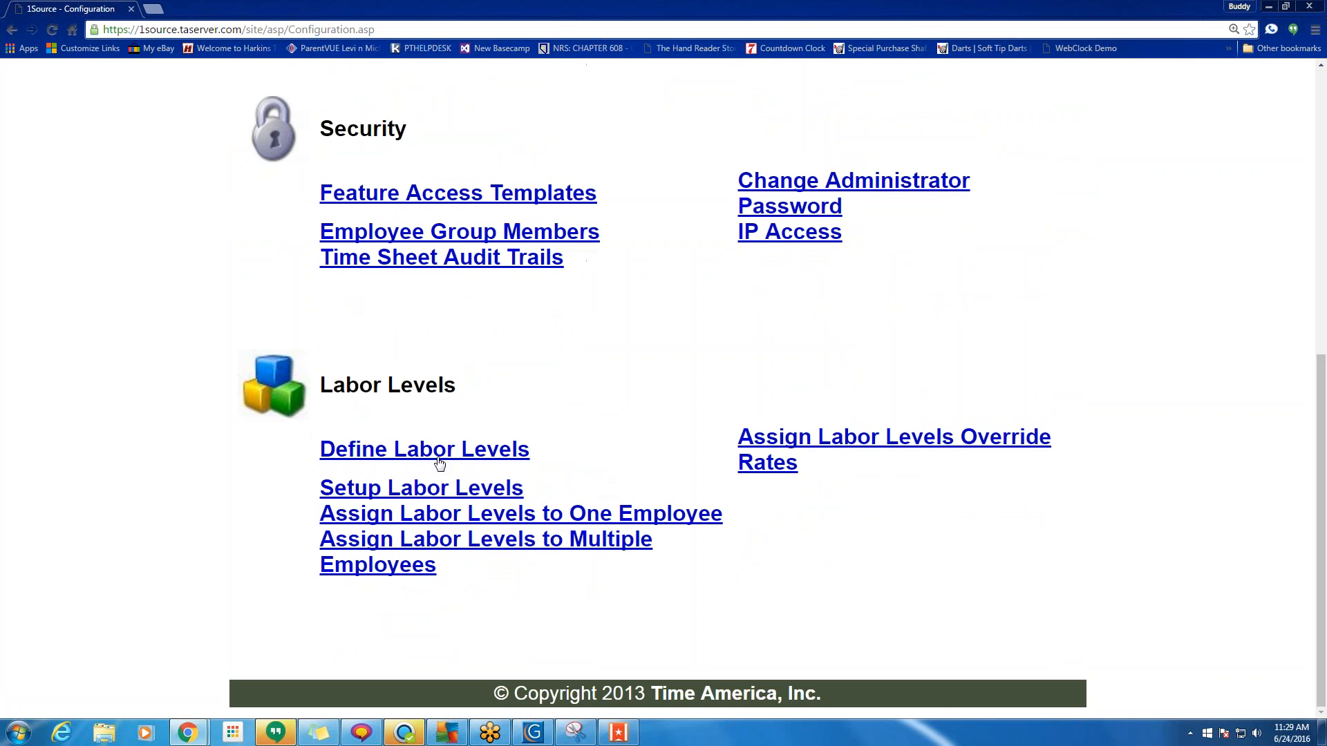
left_click_drag(548, 486, 332, 488)
left_click(332, 487)
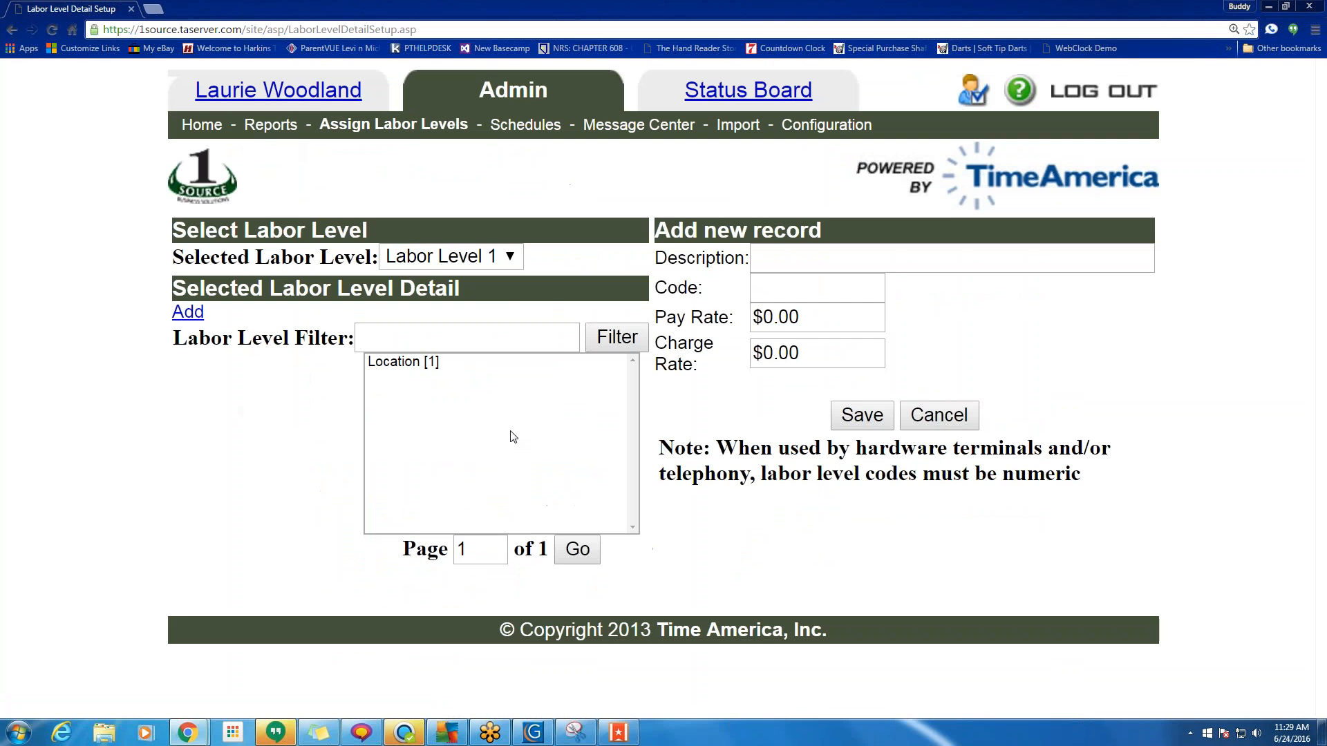
left_click(509, 260)
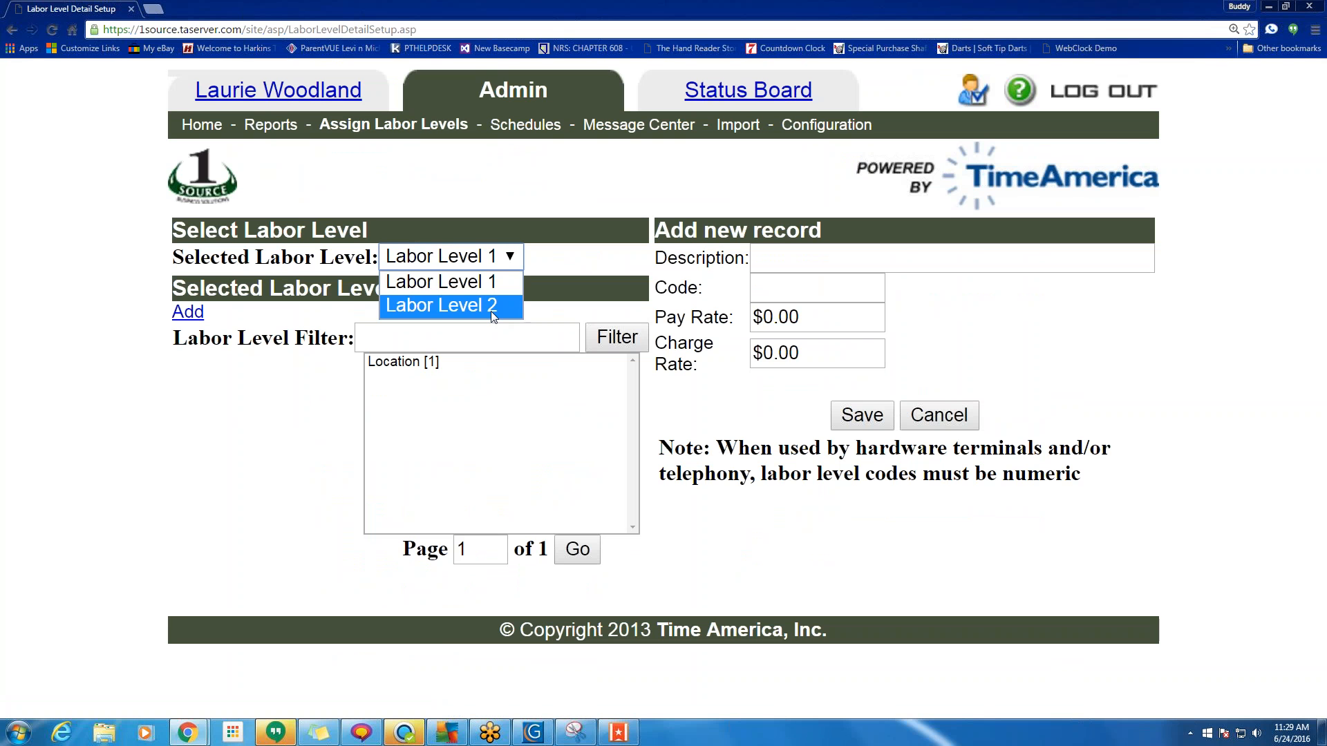
left_click(496, 277)
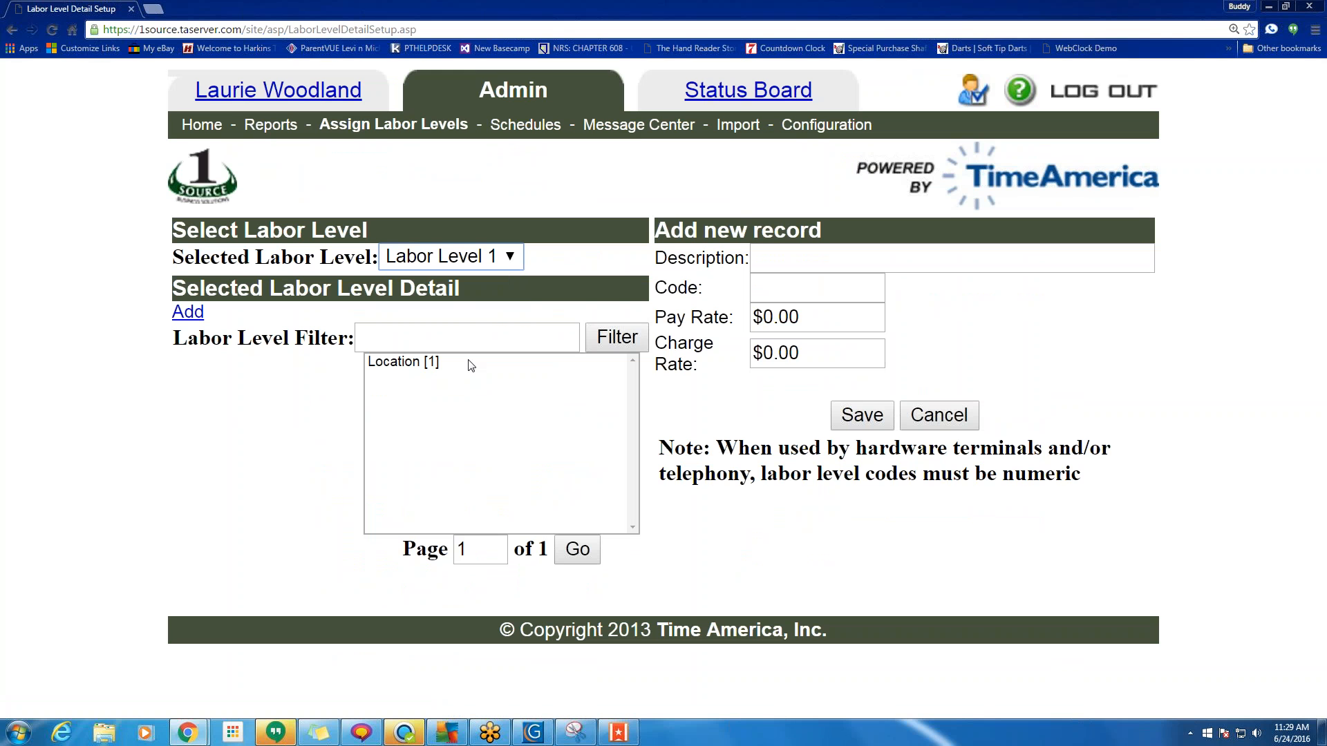
left_click(843, 125)
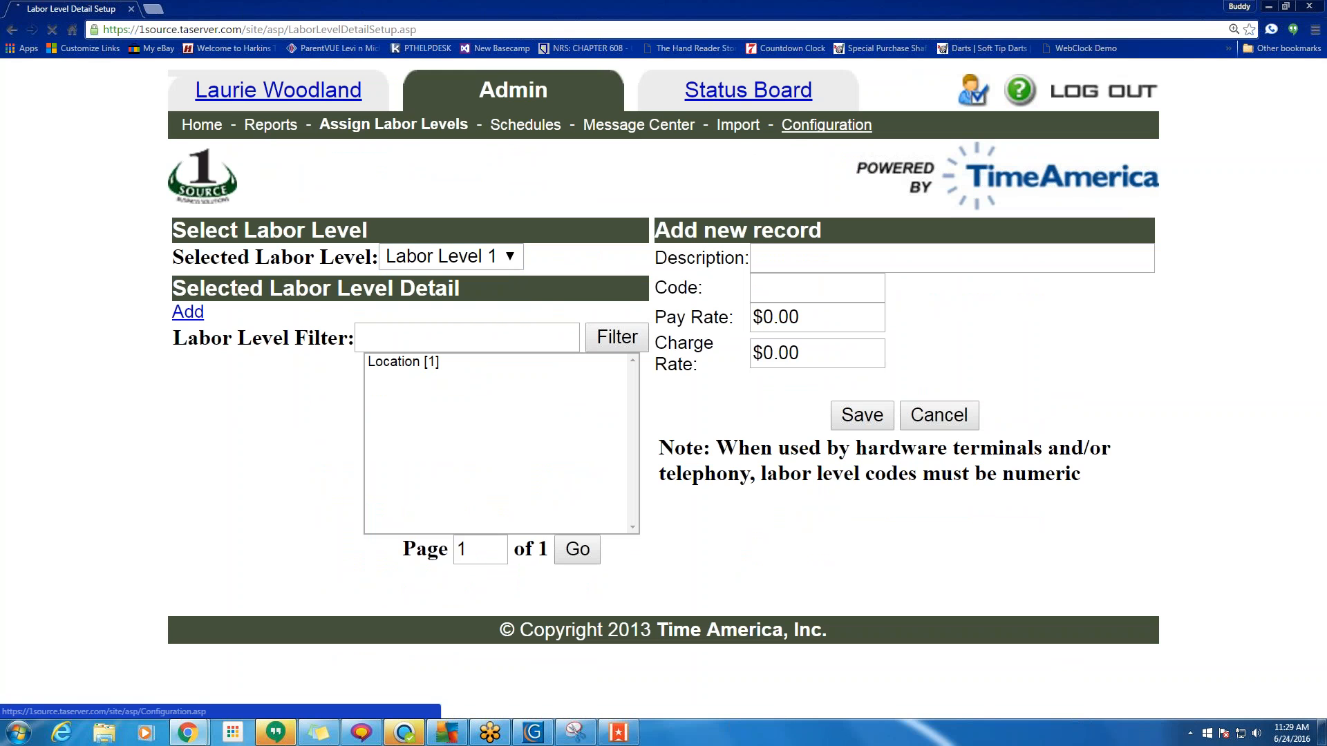
scroll(541, 564, "down", 8)
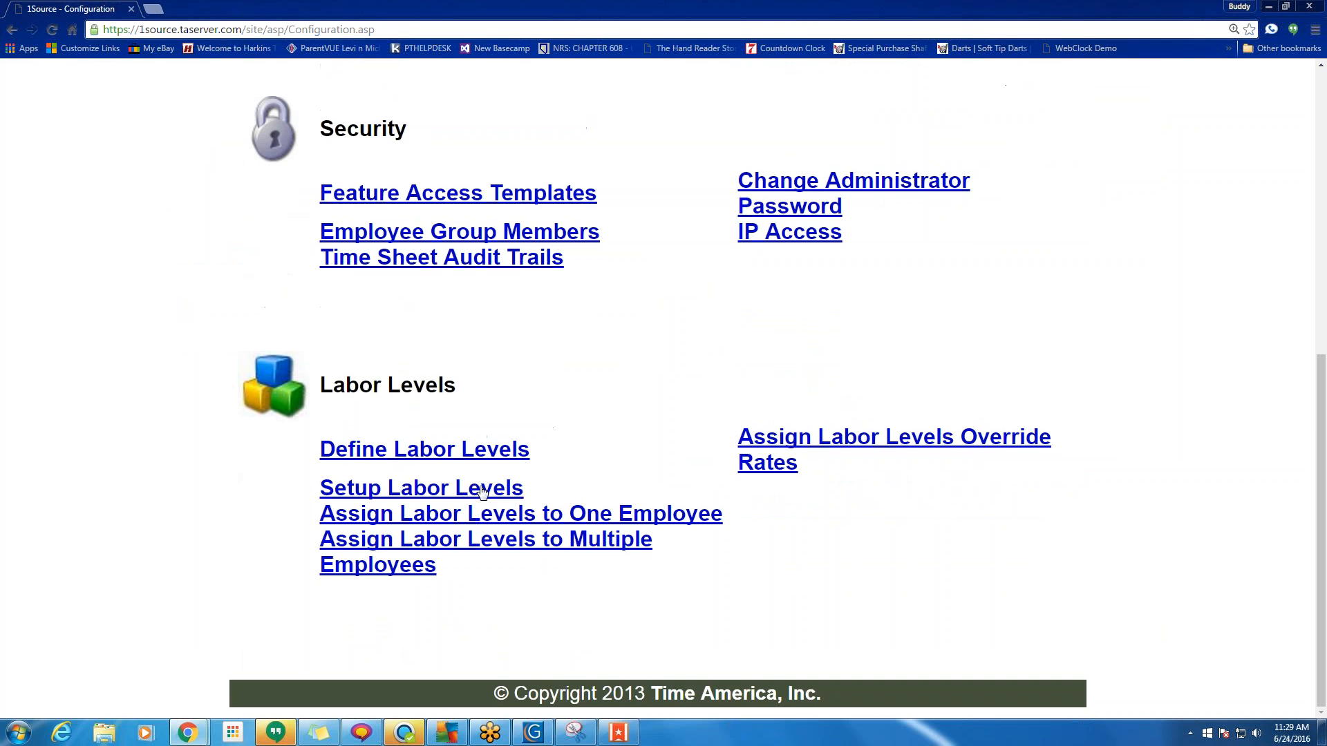
Rename Labor Level 1 to Department in Define Labor Levels and update it.
left_click(464, 462)
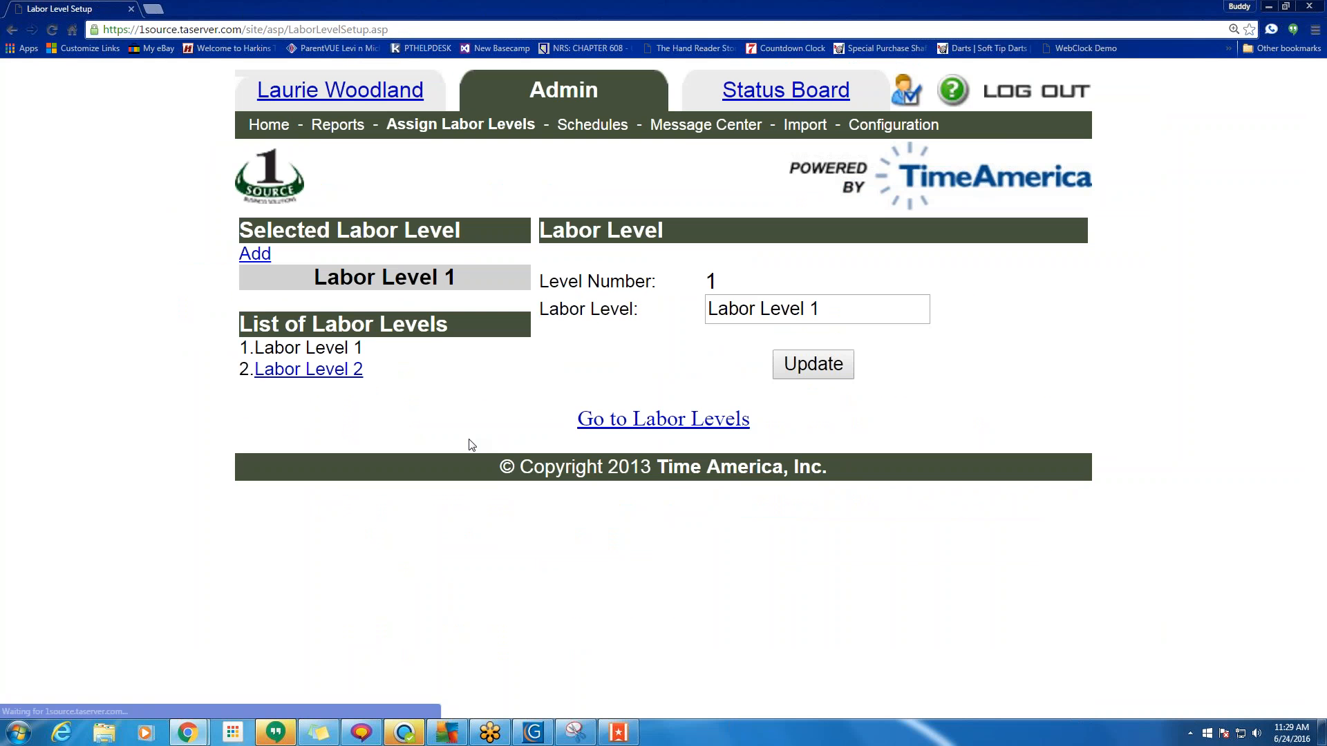
triple_click(774, 309)
type("Depat")
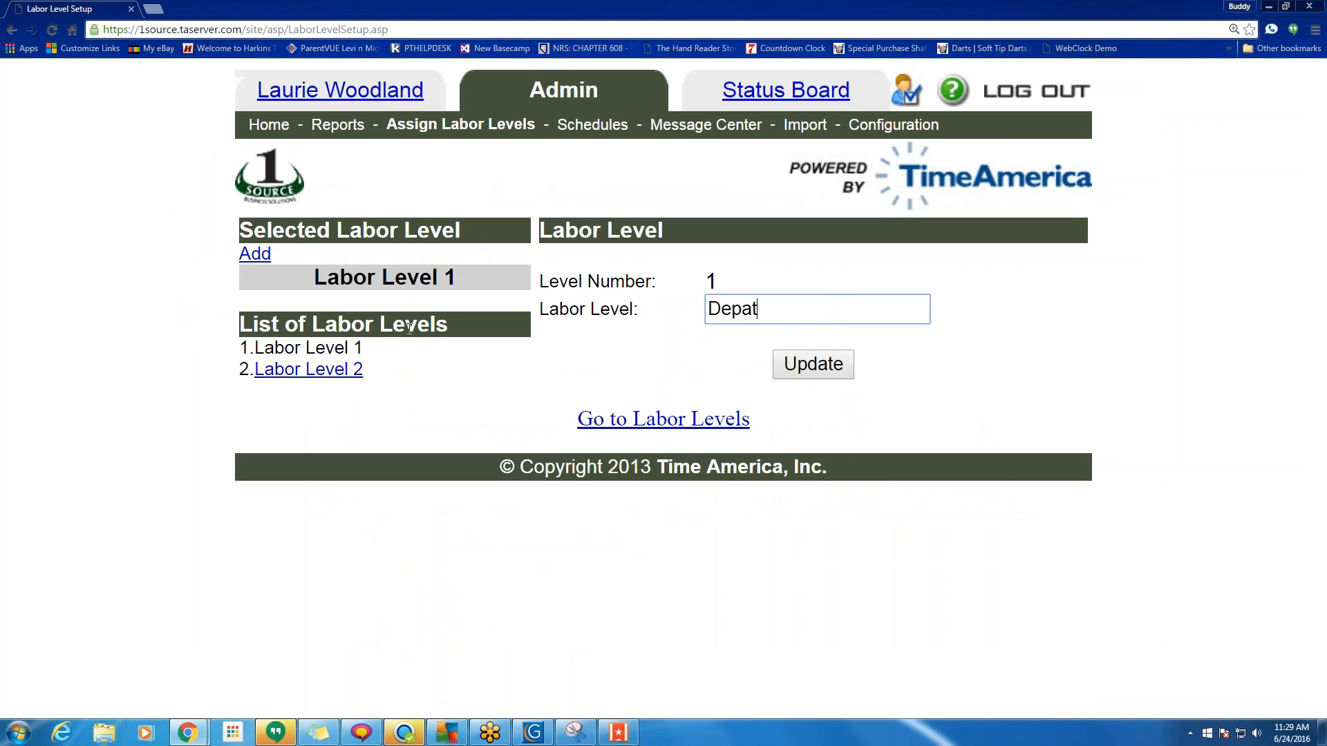
key("BackSpace")
type("rt")
left_click(735, 333)
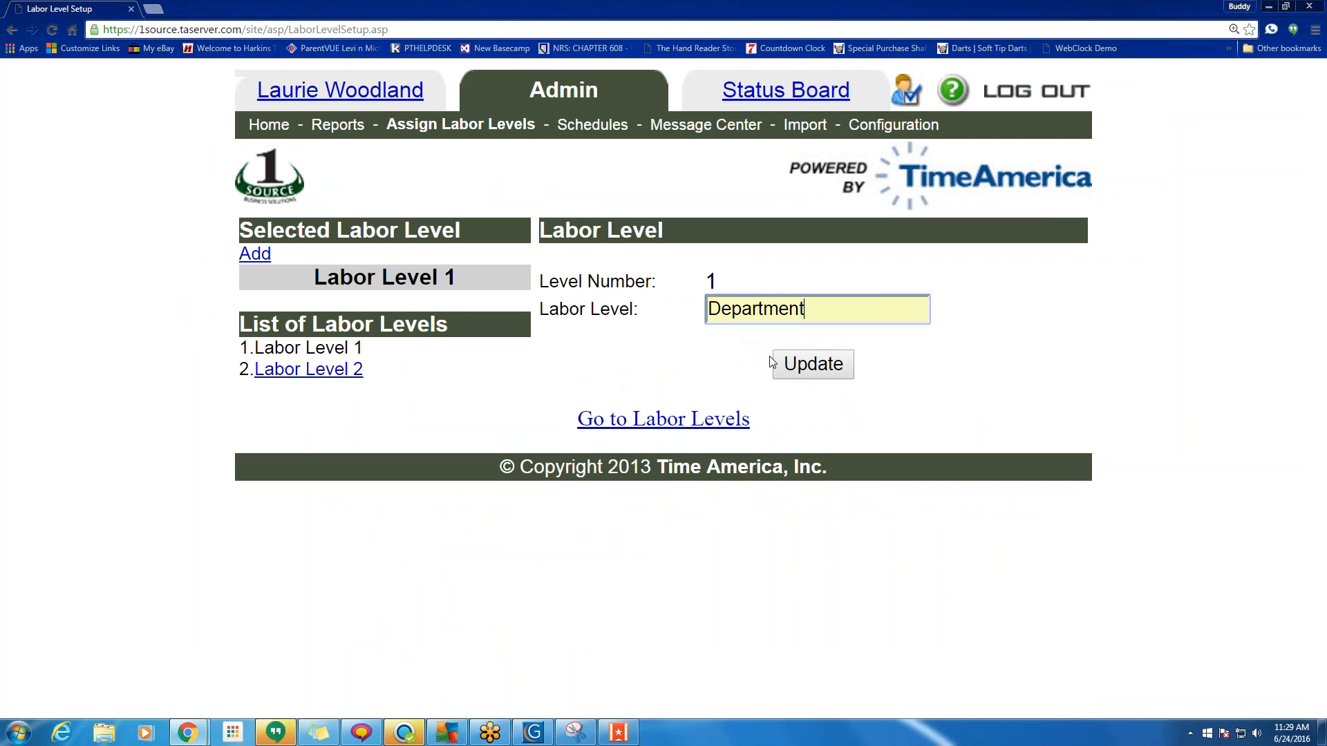
left_click(812, 376)
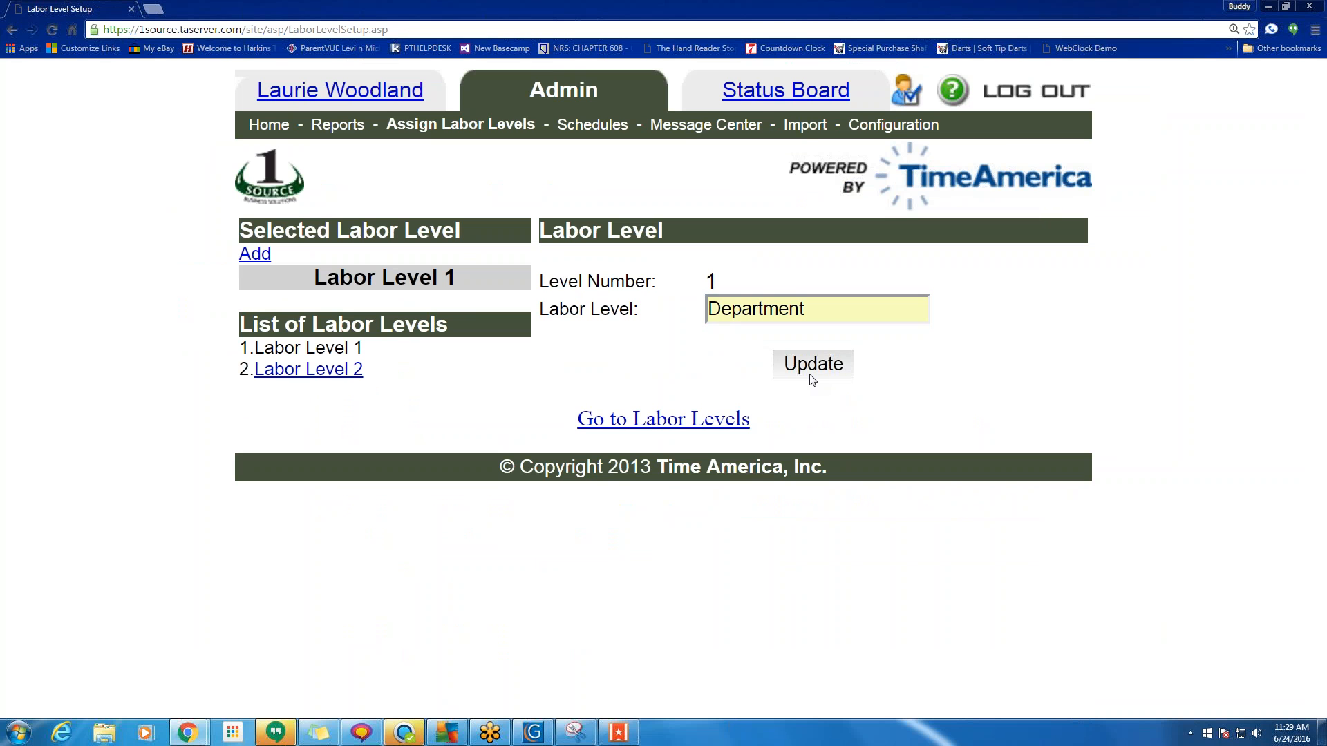
Open Labor Level 2, back out of deleting it, and select its name for replacement.
left_click(333, 374)
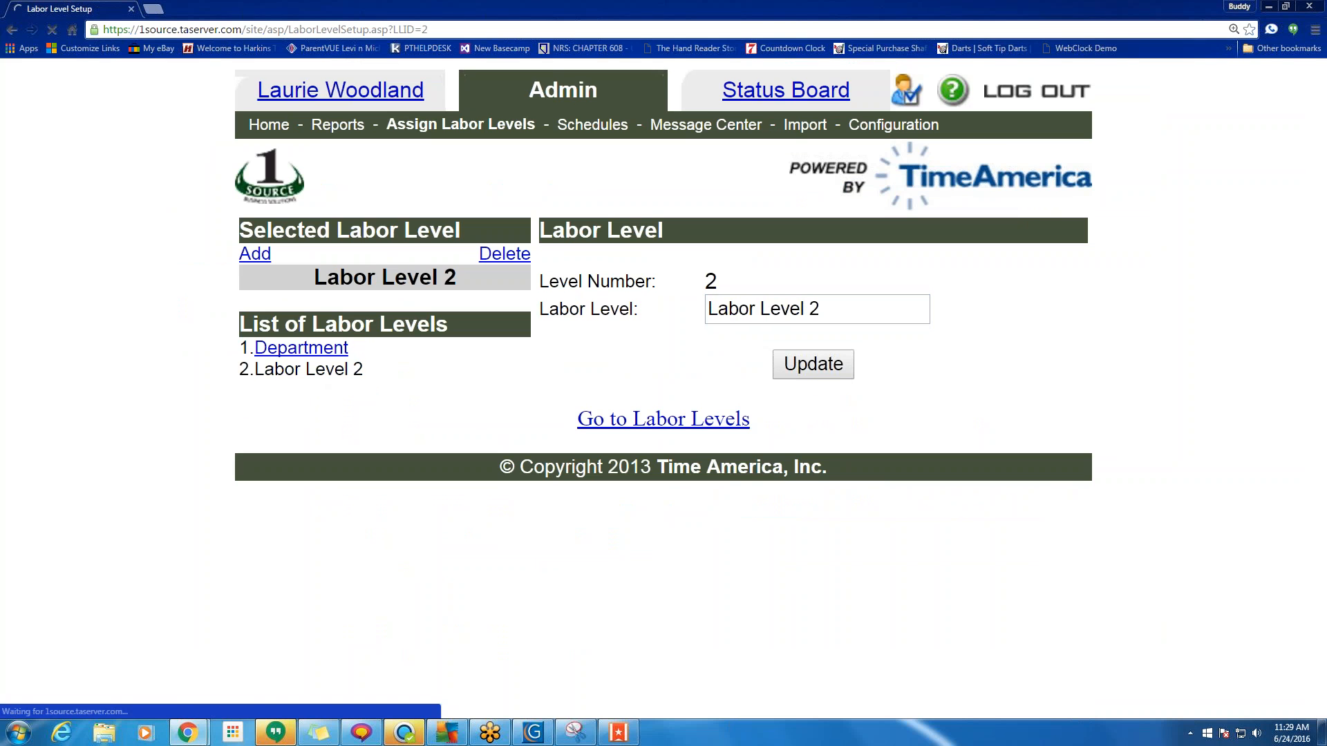
left_click(515, 255)
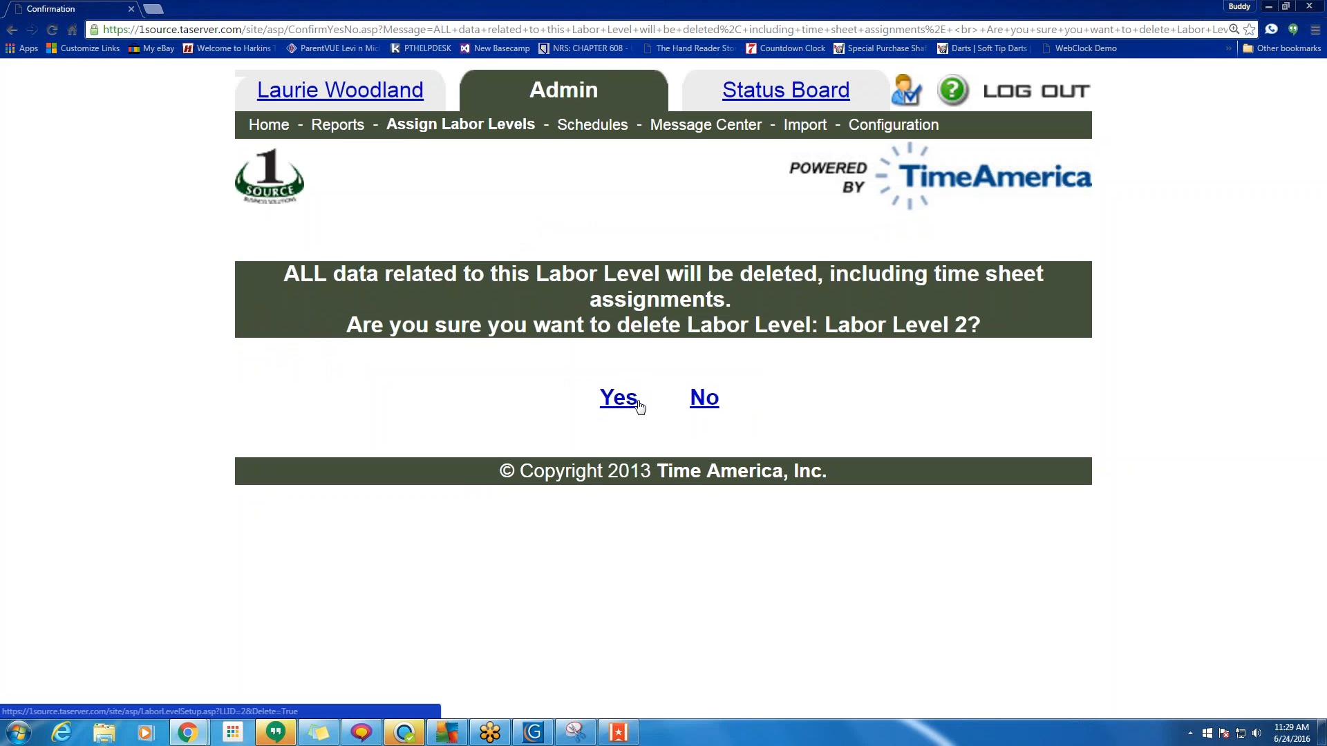
left_click(703, 403)
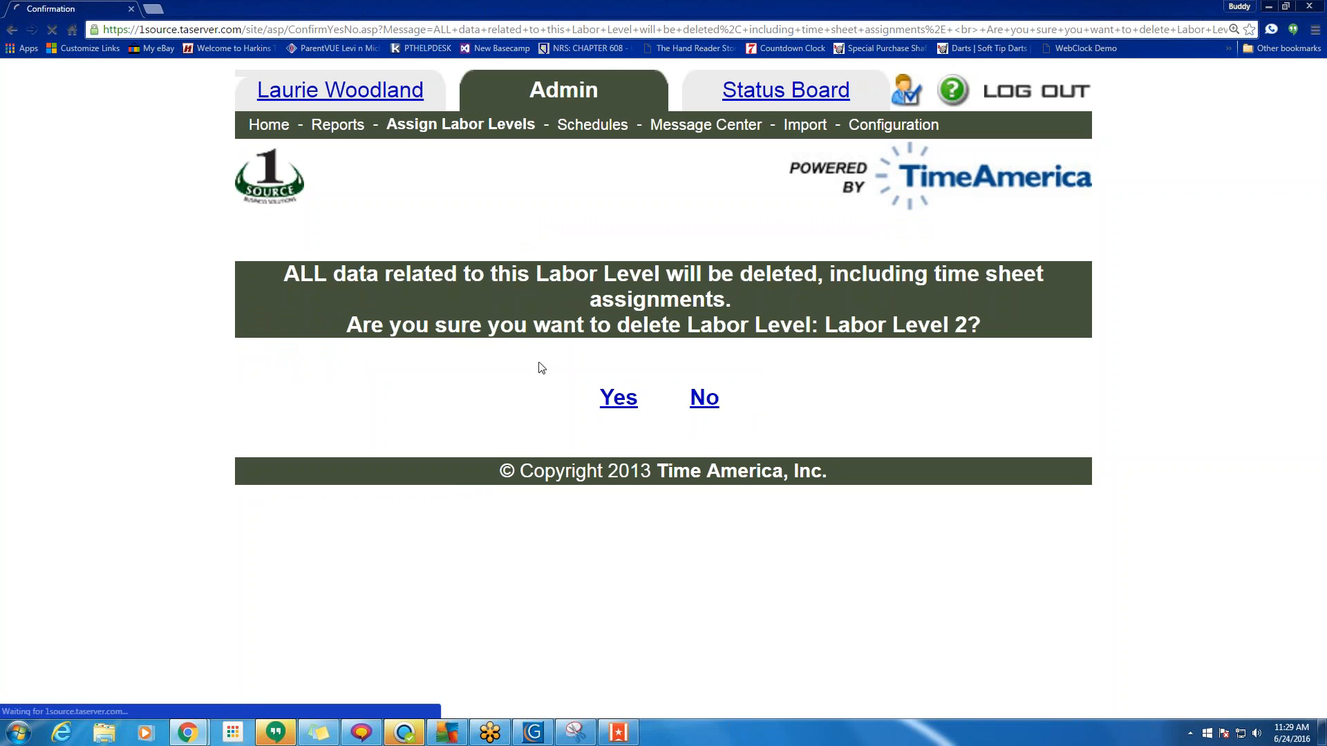
triple_click(839, 304)
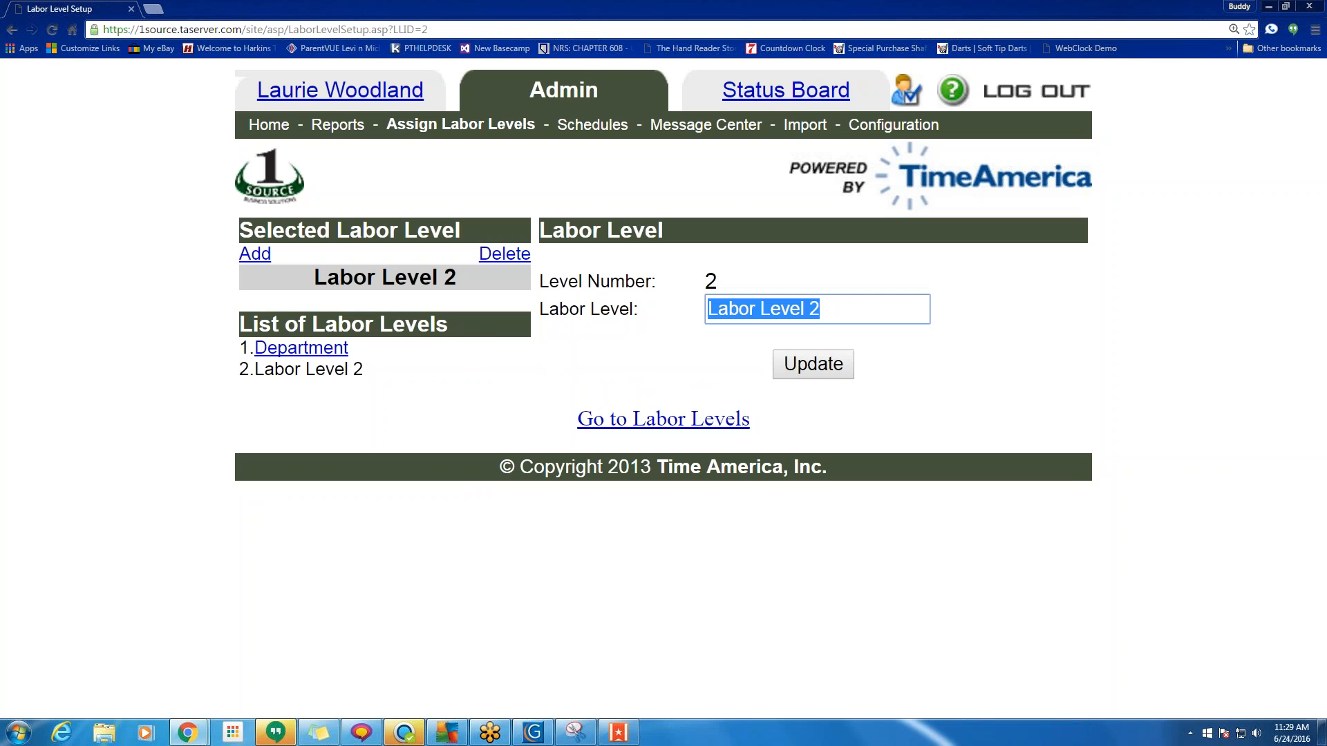
Type Location as Labor Level 2's name and update it.
type("Locat")
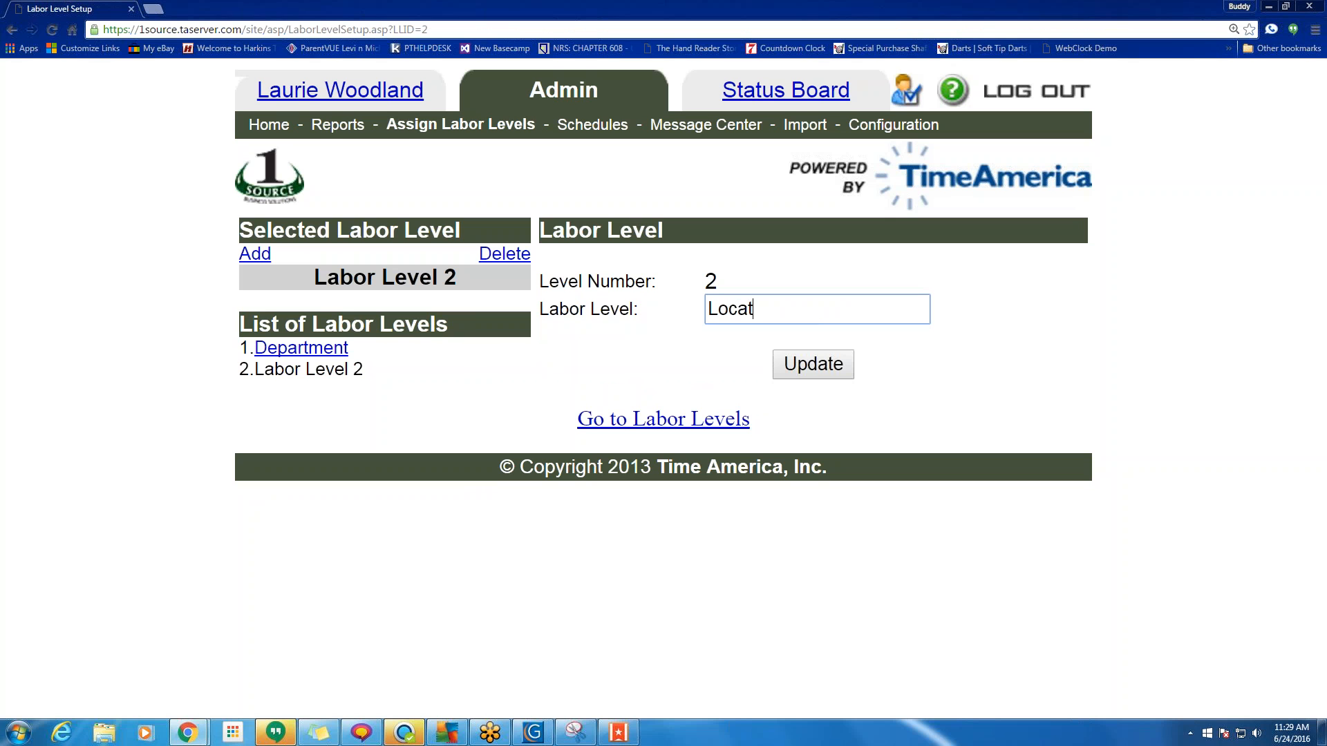
type("ion")
left_click(809, 373)
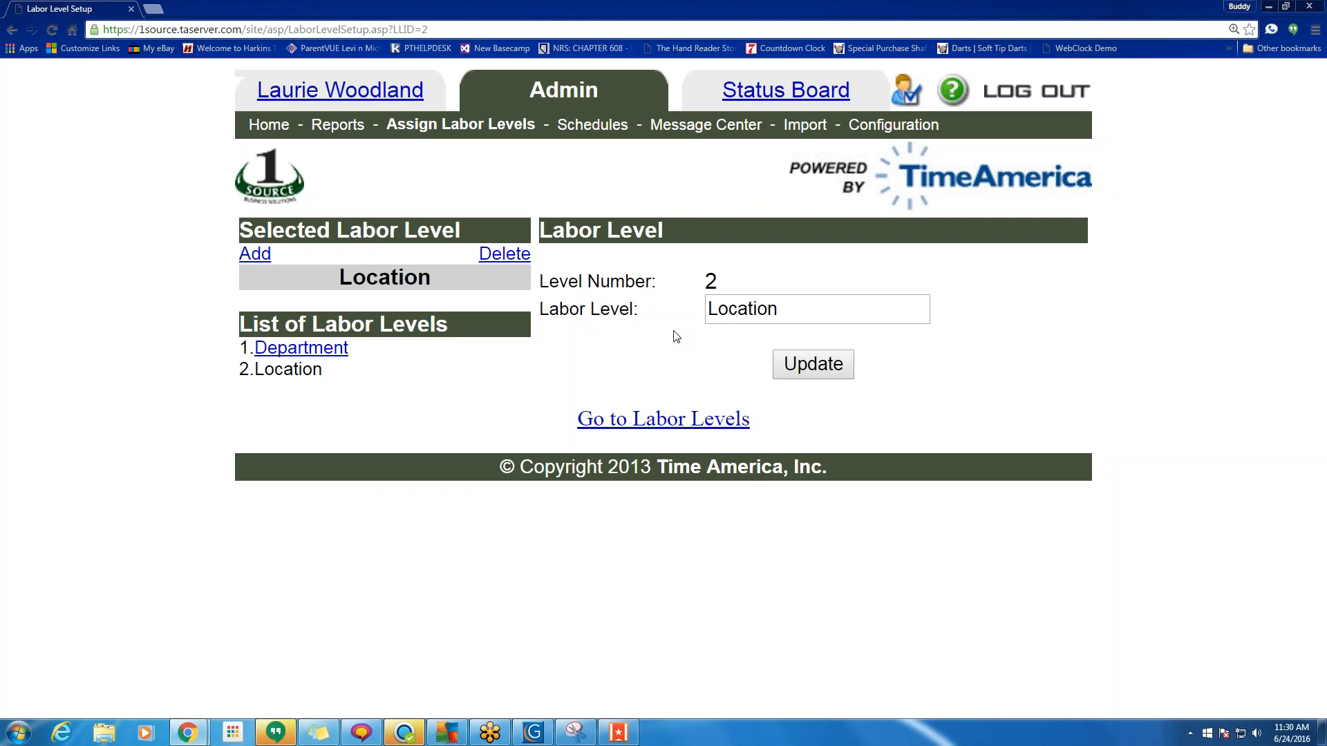
left_click_drag(349, 347, 253, 348)
left_click(334, 367)
Add a Test record with code 1234 under the Department labor level.
left_click(669, 423)
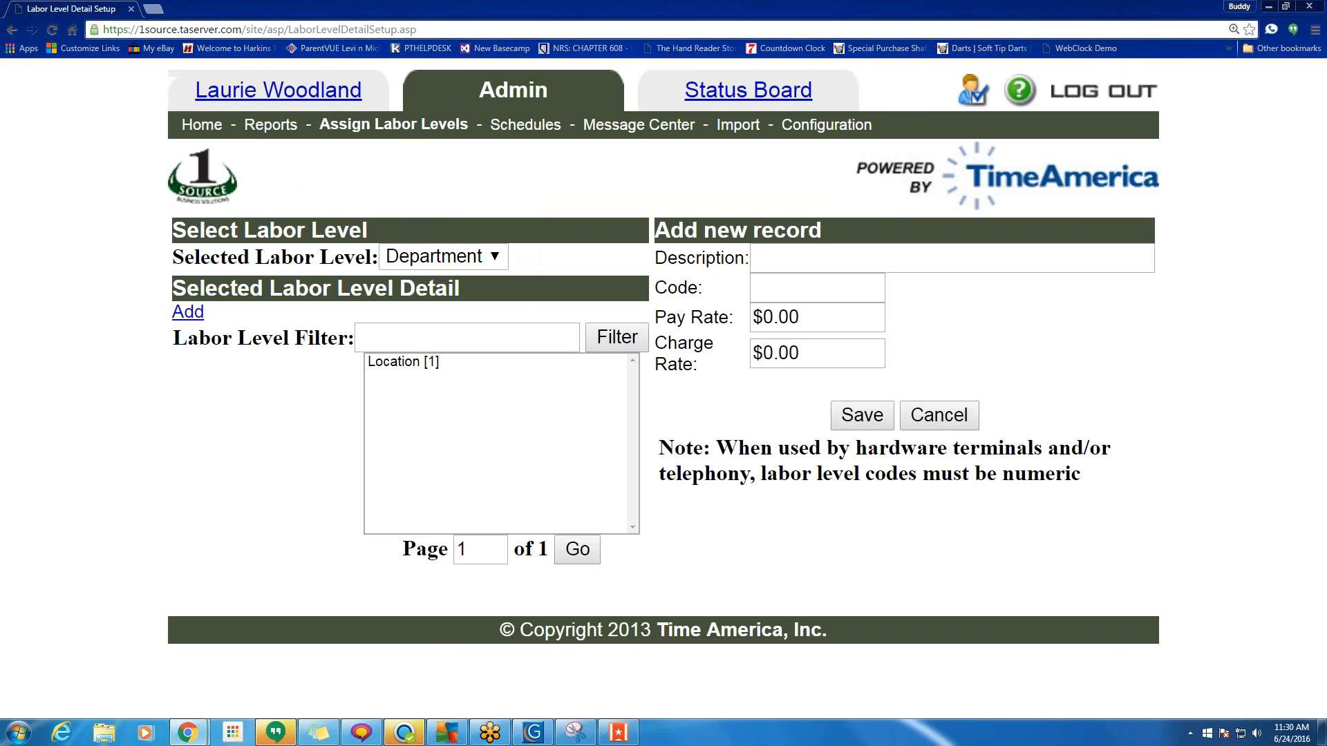
left_click(466, 262)
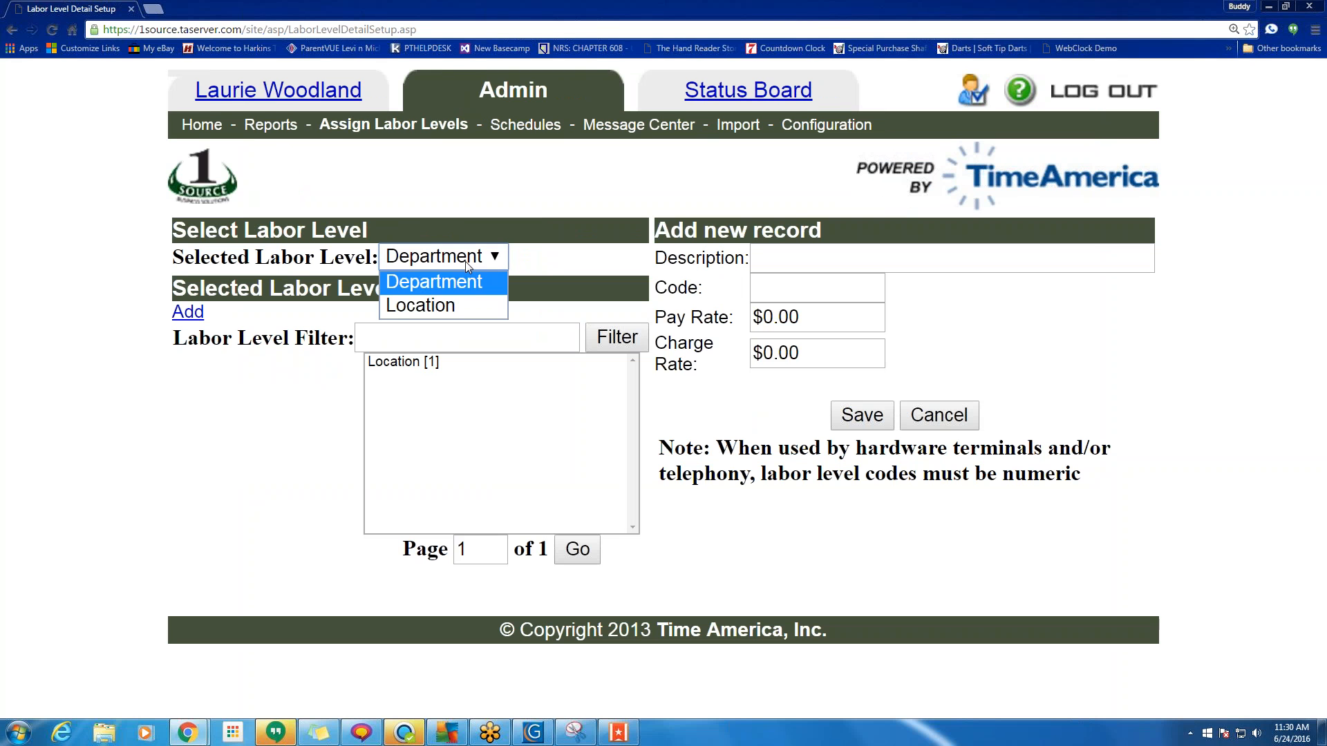
left_click(548, 259)
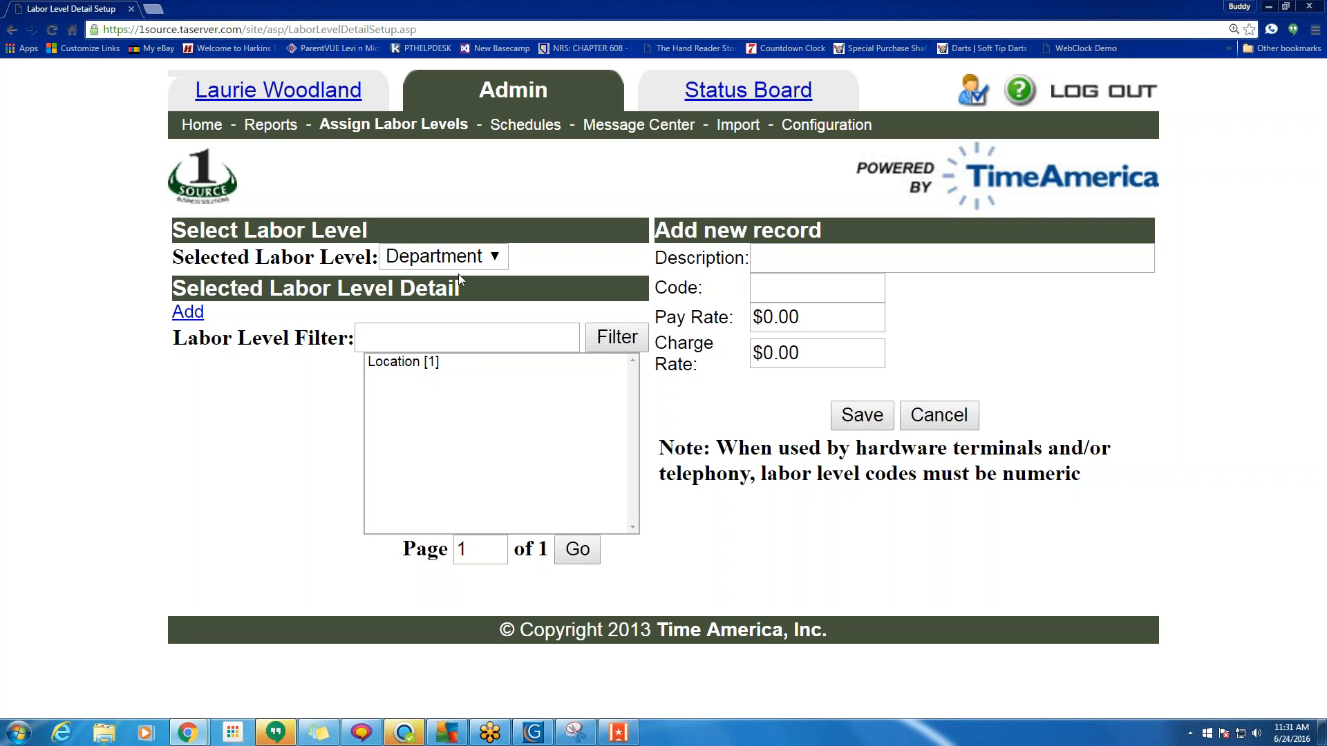
left_click(793, 258)
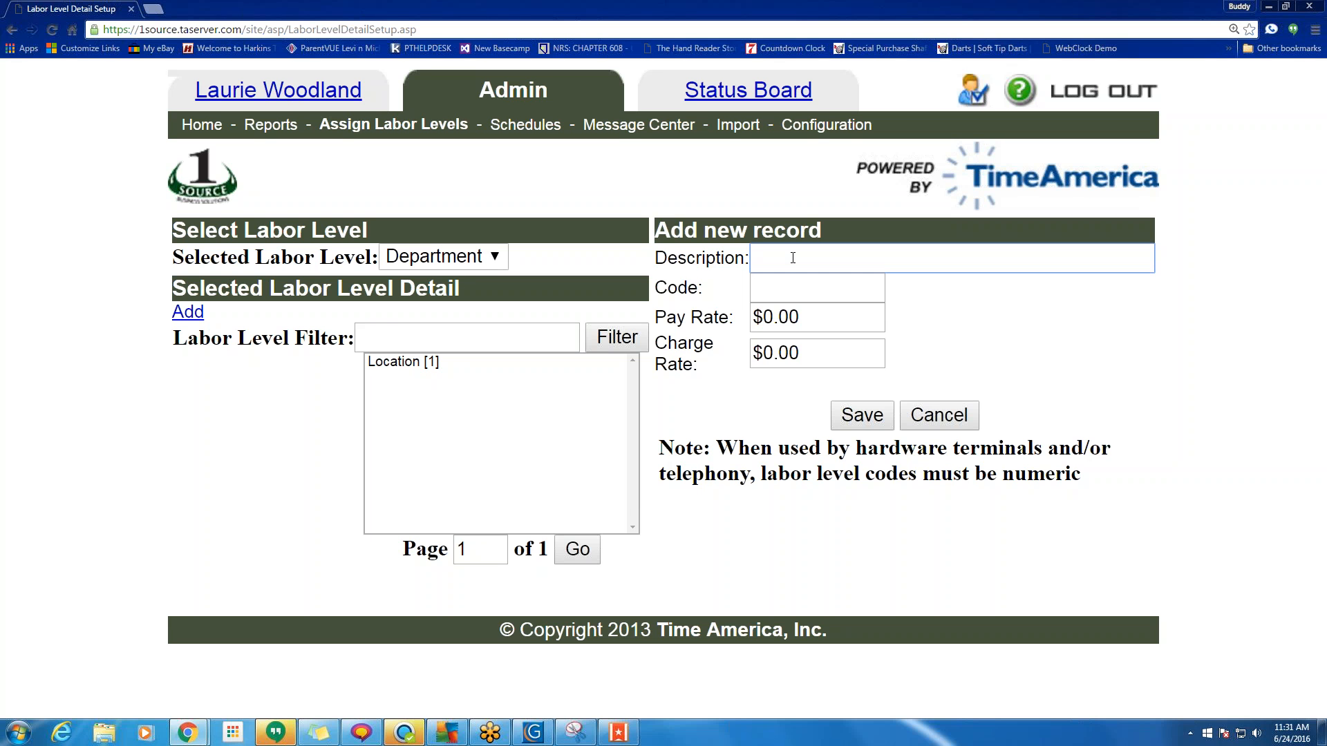
type("Test")
key("Tab")
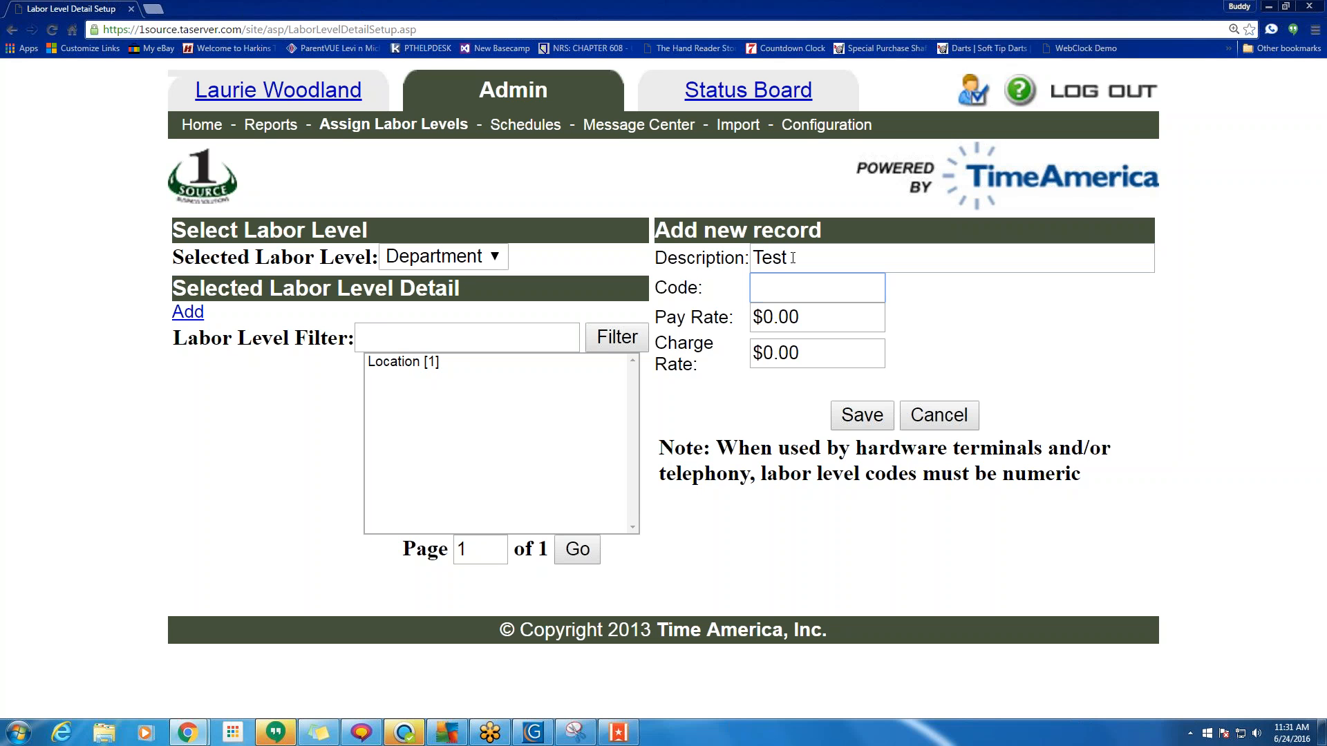
type("1234")
left_click(861, 417)
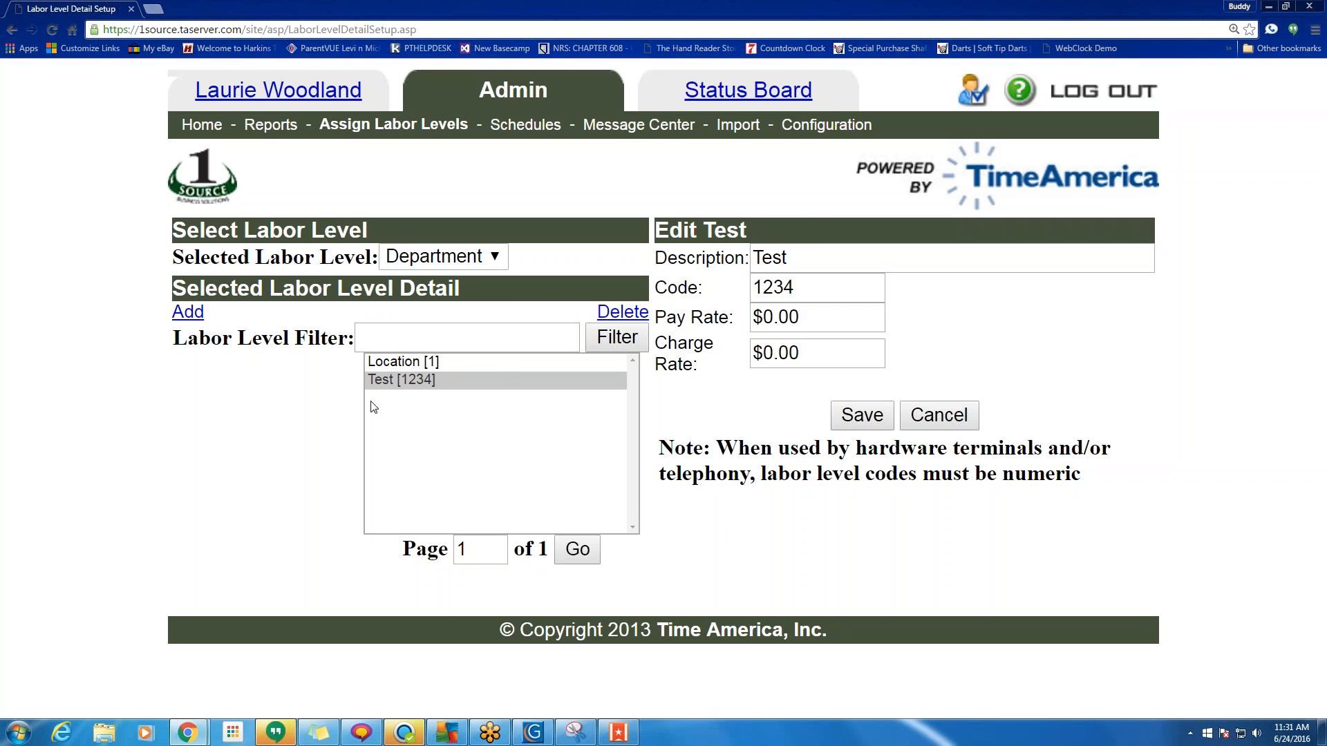
Delete the Department [2] record from Location, switch back to Department, and go to Configuration.
left_click(497, 256)
left_click(458, 305)
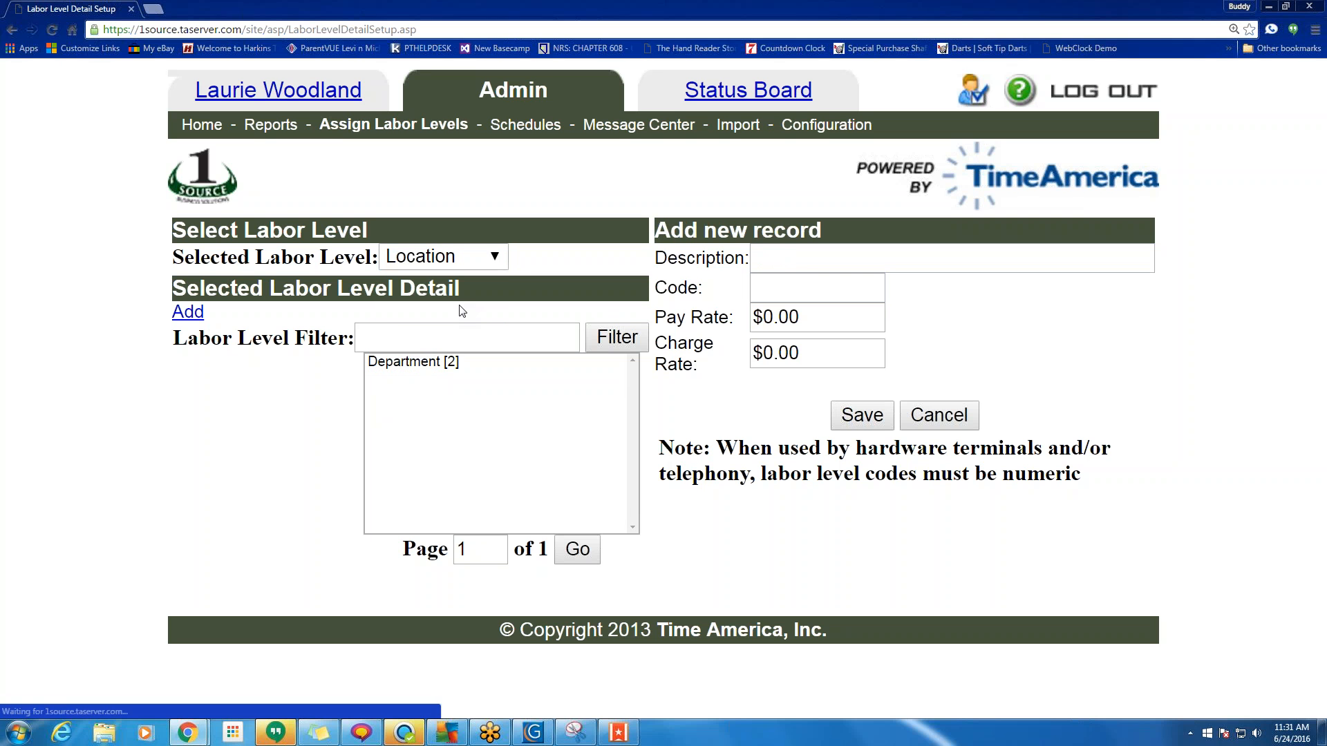
left_click(423, 364)
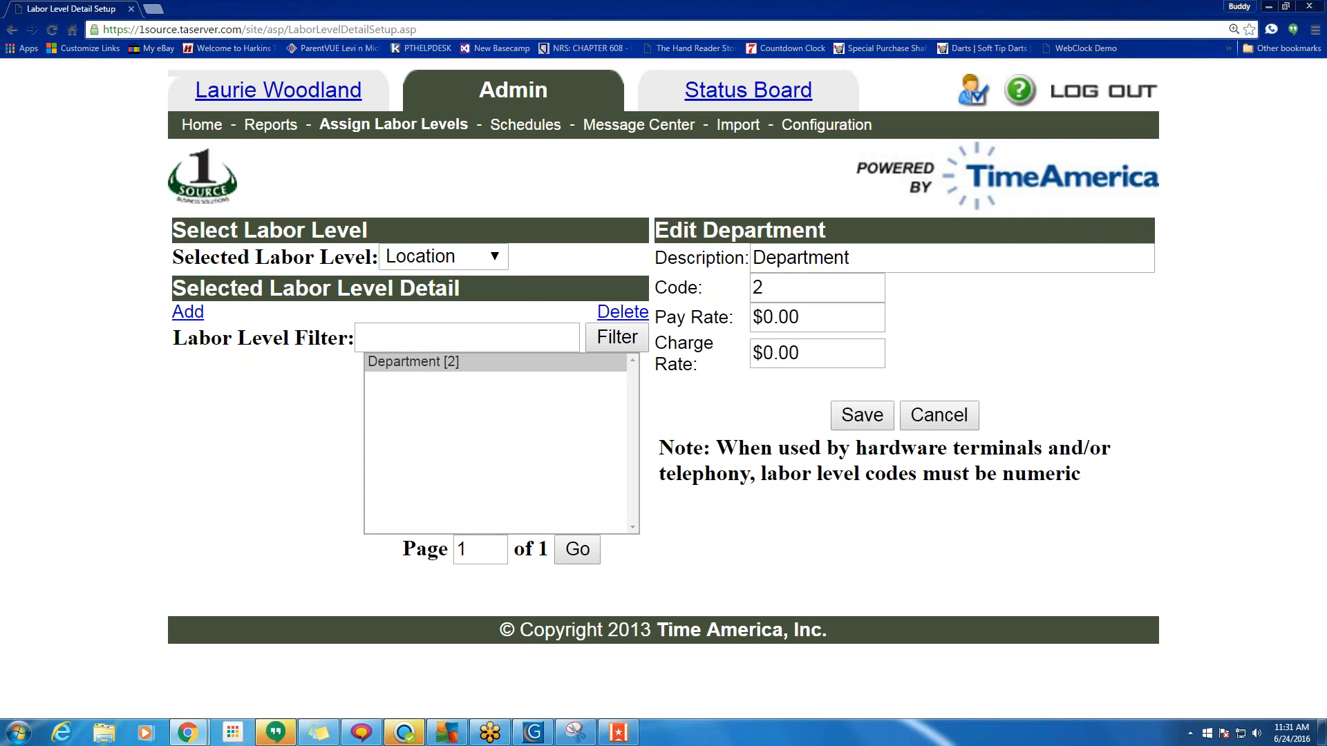
left_click(620, 315)
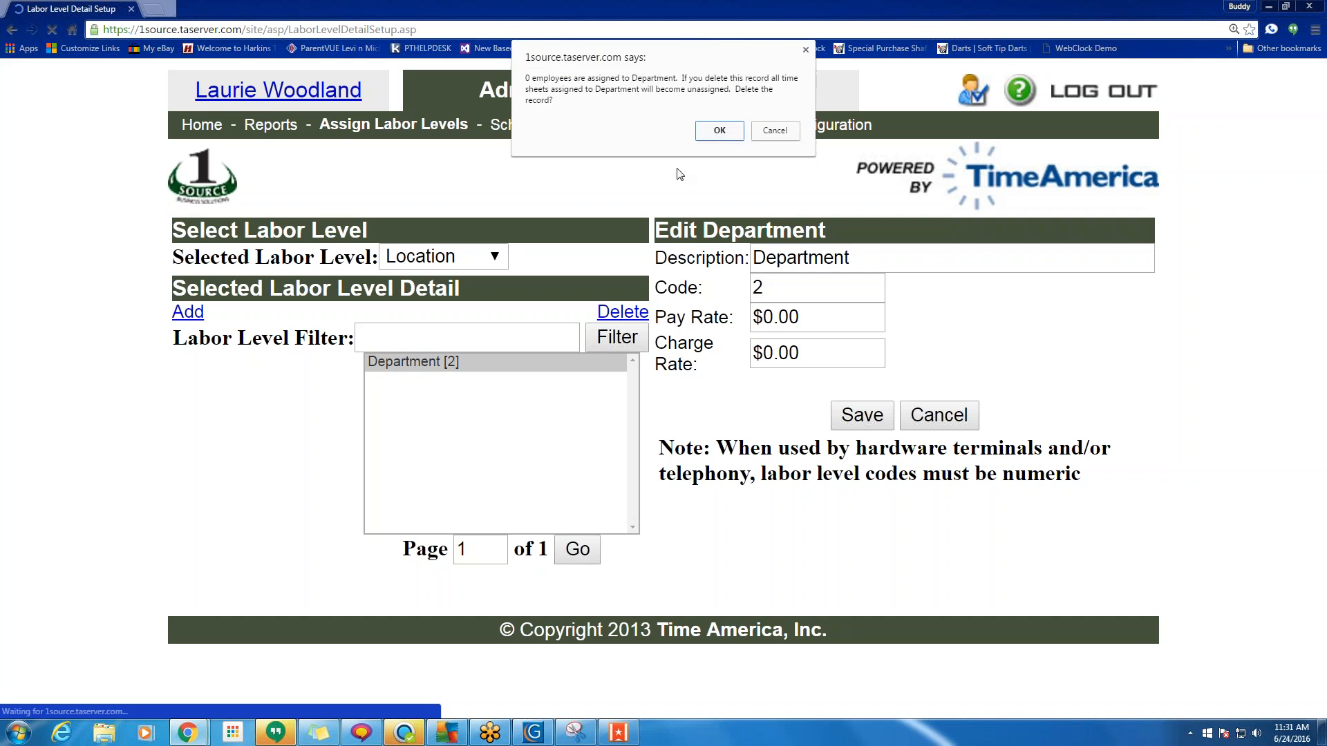
left_click(719, 130)
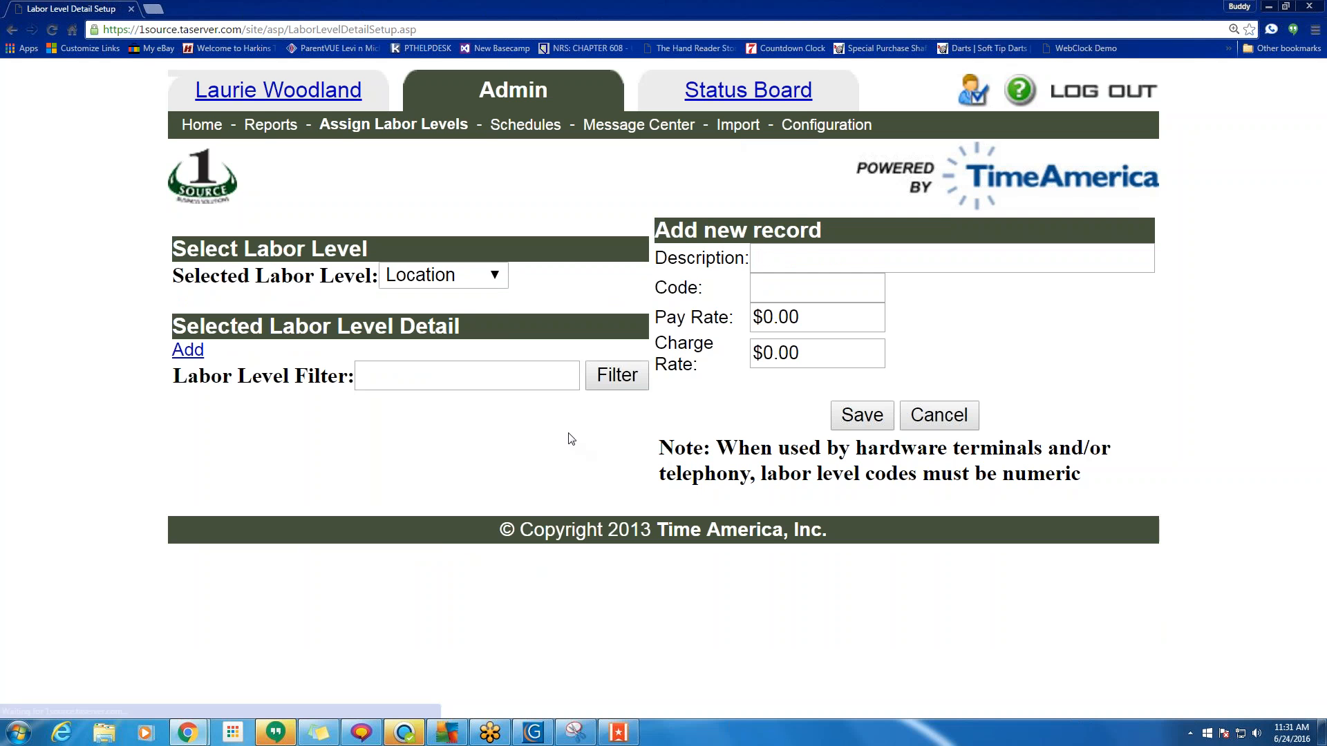
left_click(494, 275)
left_click(493, 297)
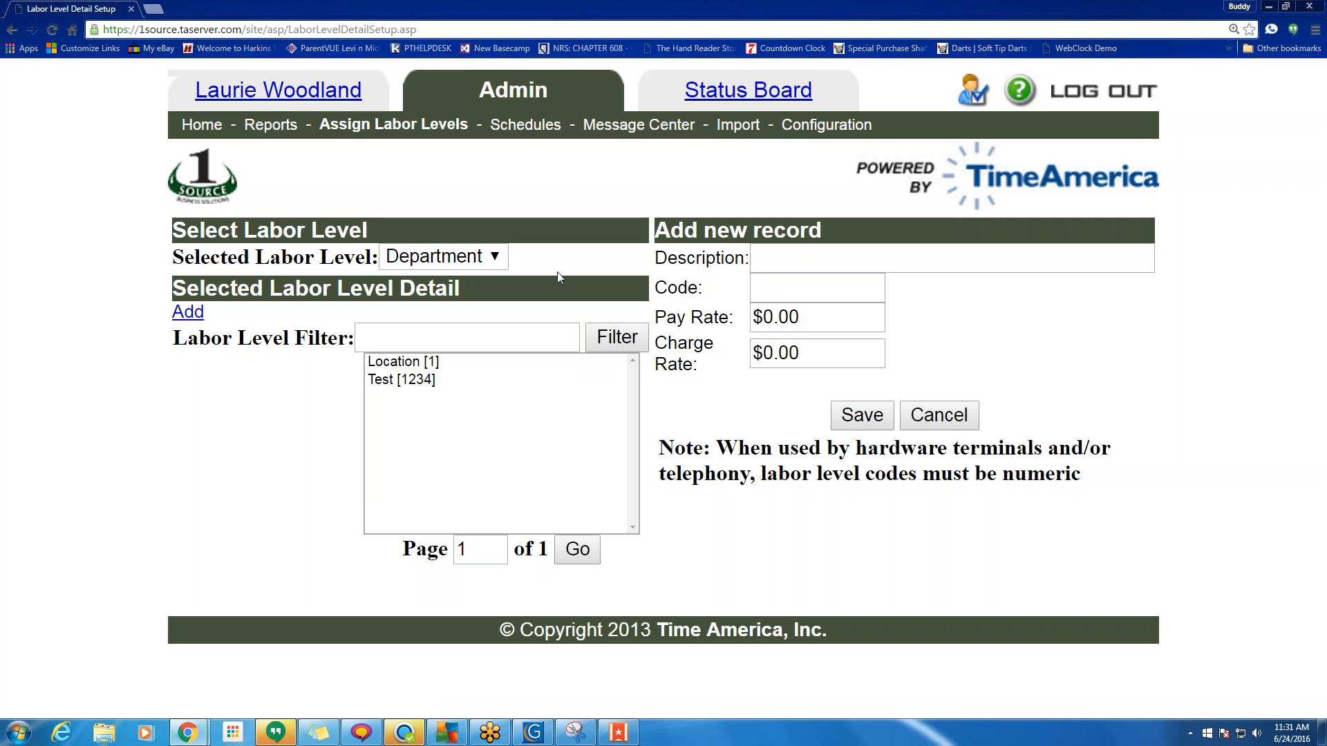
left_click(827, 125)
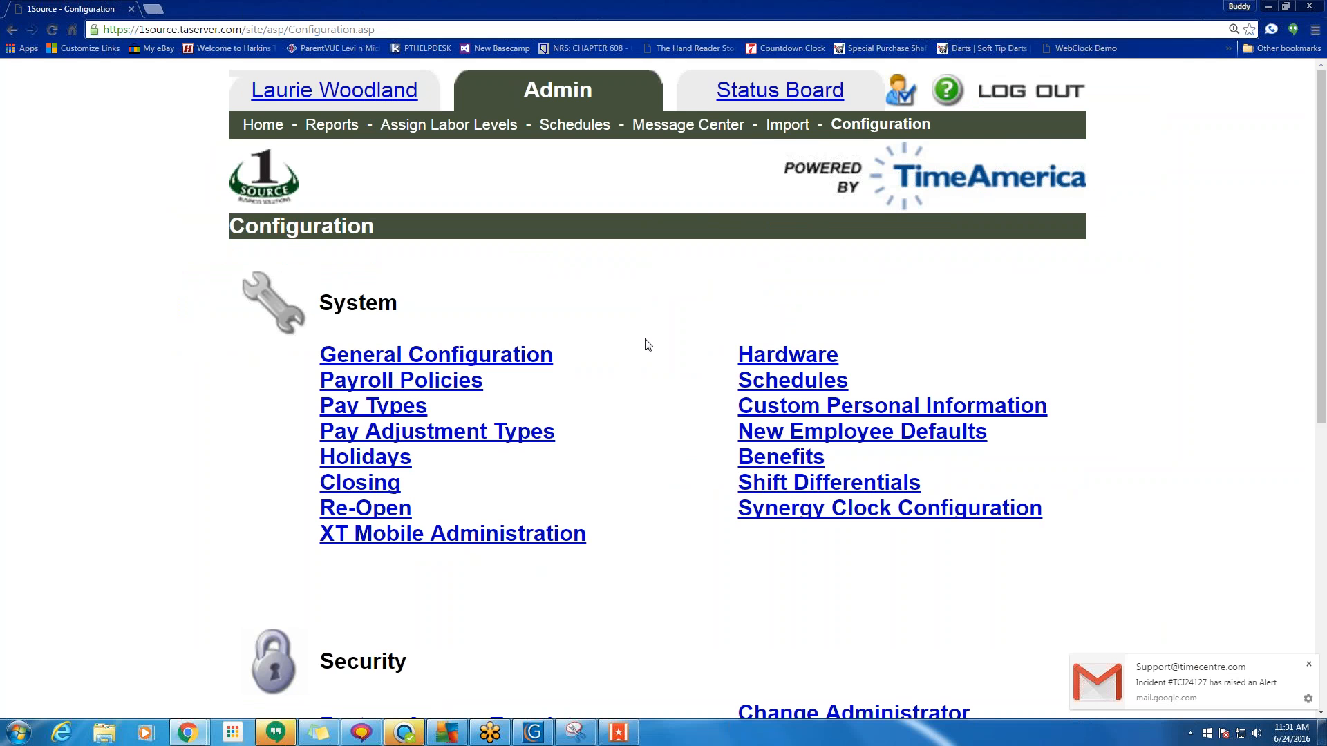
scroll(648, 345, "down", 7)
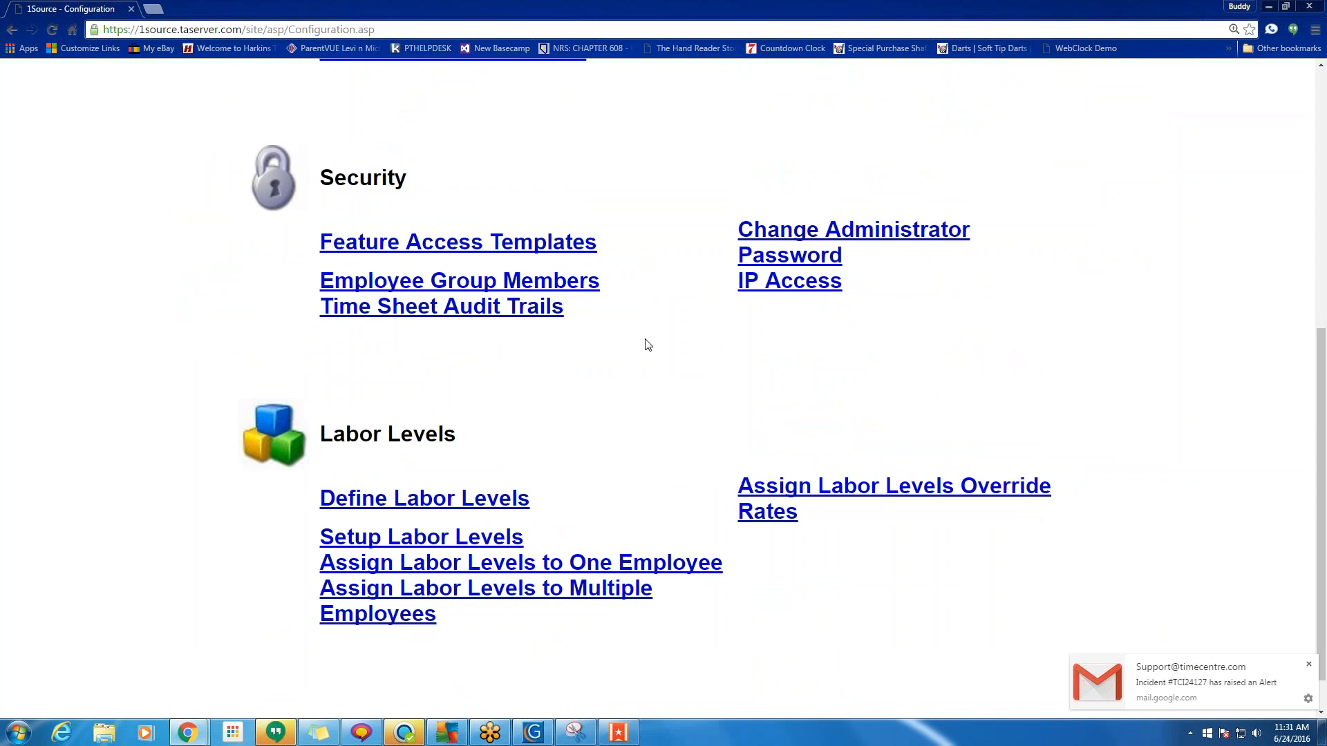
scroll(648, 345, "up", 5)
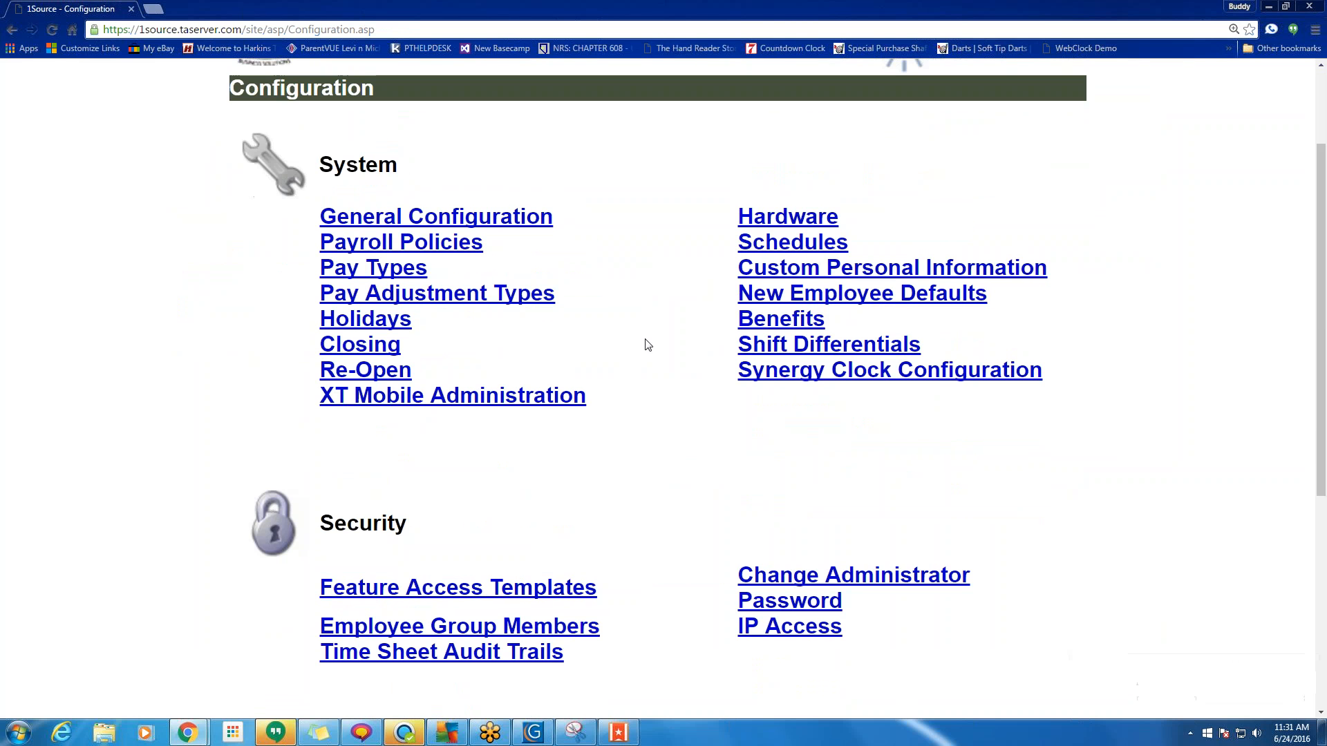
left_click_drag(1096, 377, 812, 420)
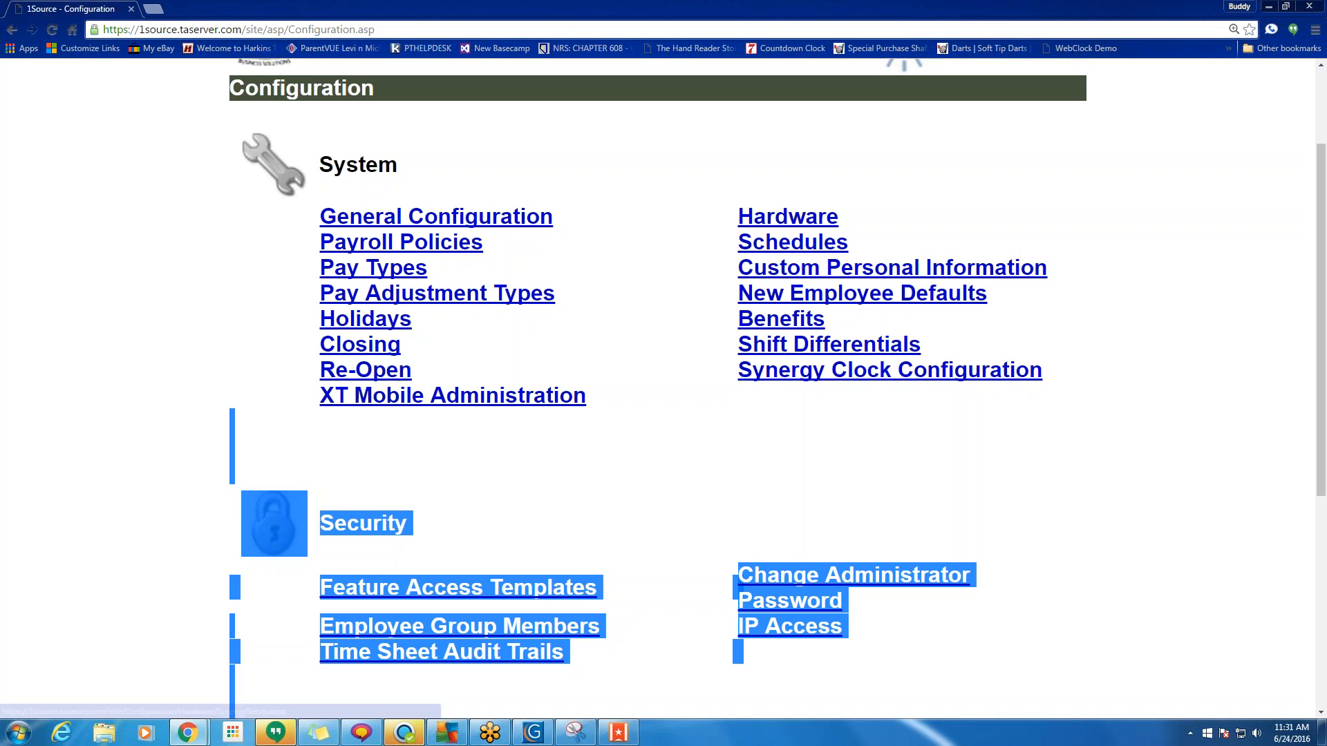
left_click(897, 402)
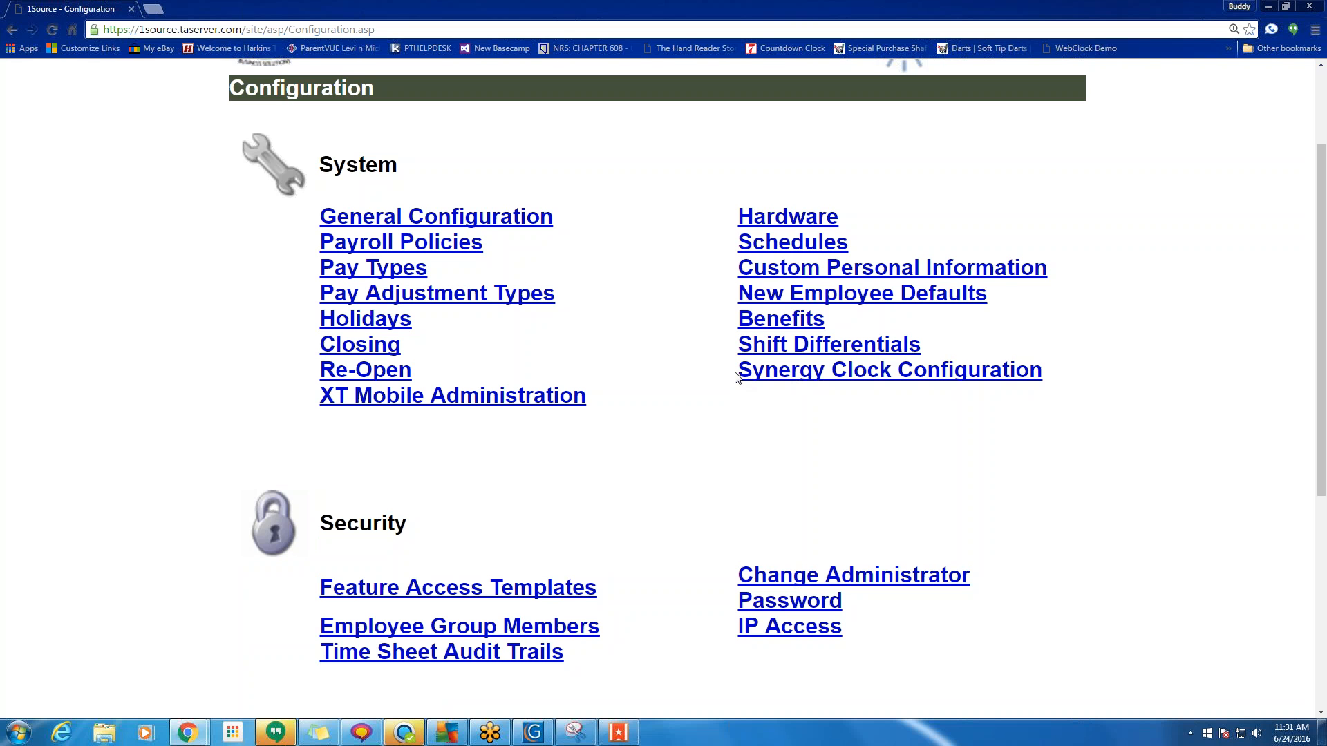
left_click_drag(737, 376, 1072, 386)
left_click(882, 377)
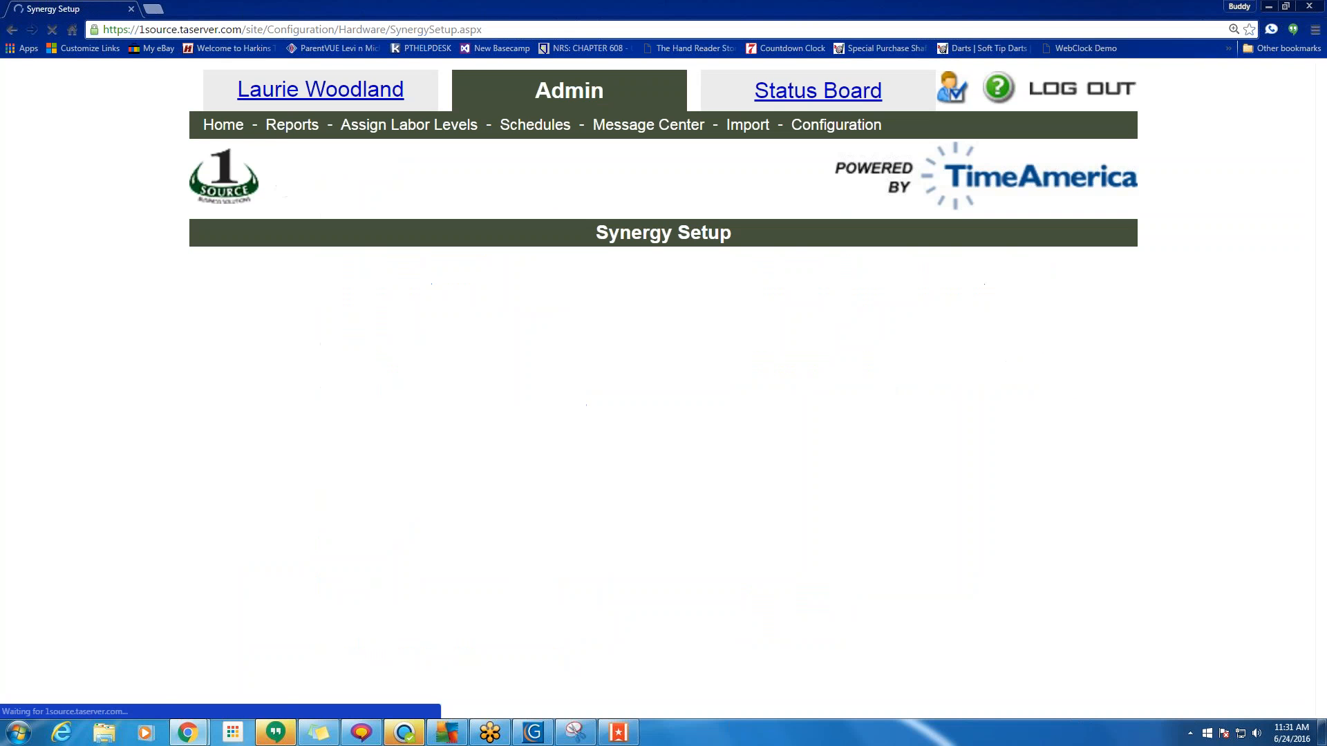
left_click(13, 31)
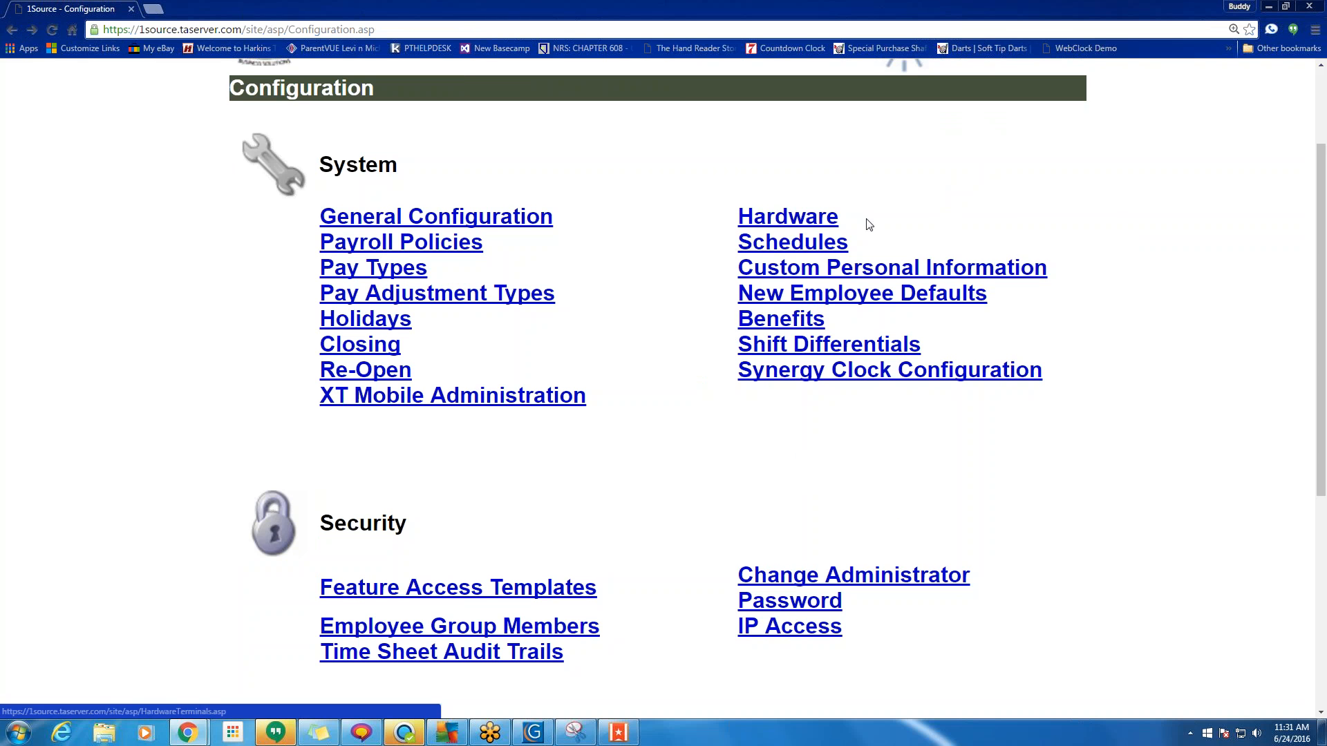
left_click_drag(864, 222, 753, 216)
left_click_drag(1079, 271, 754, 271)
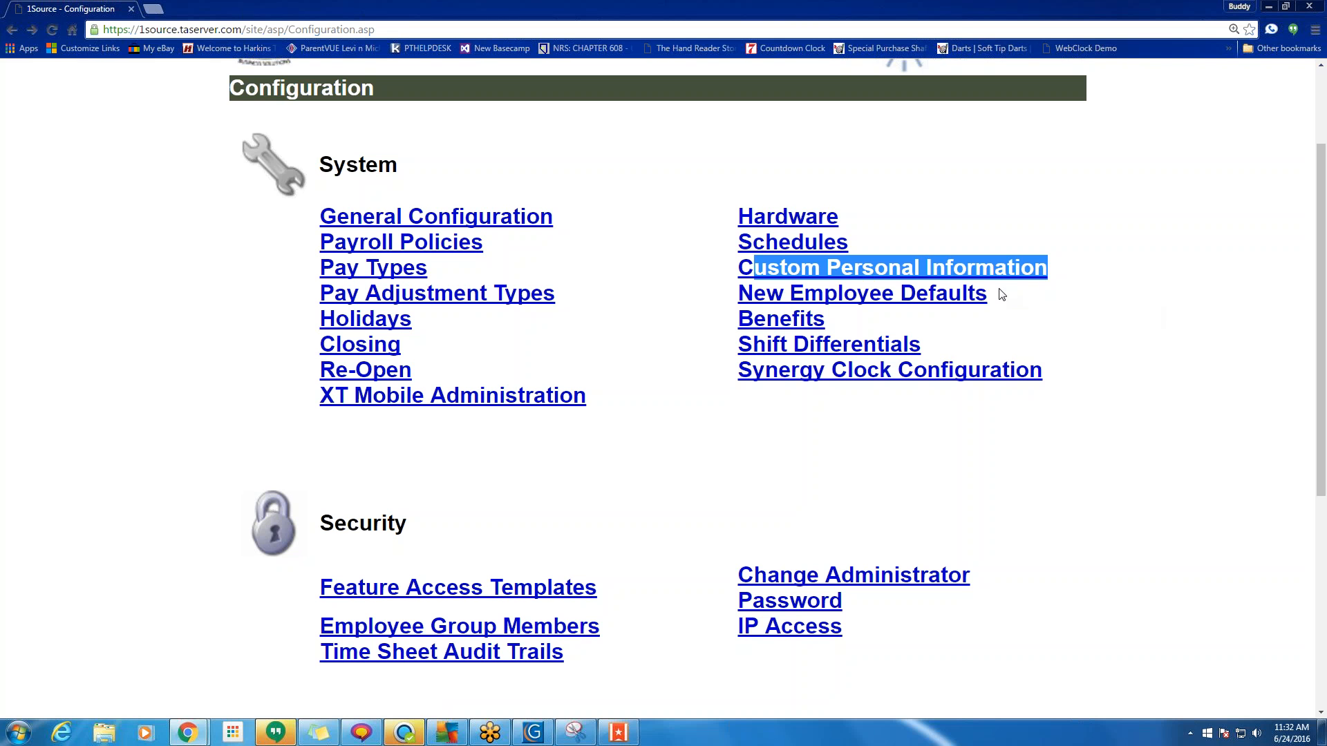
left_click_drag(1001, 293, 738, 290)
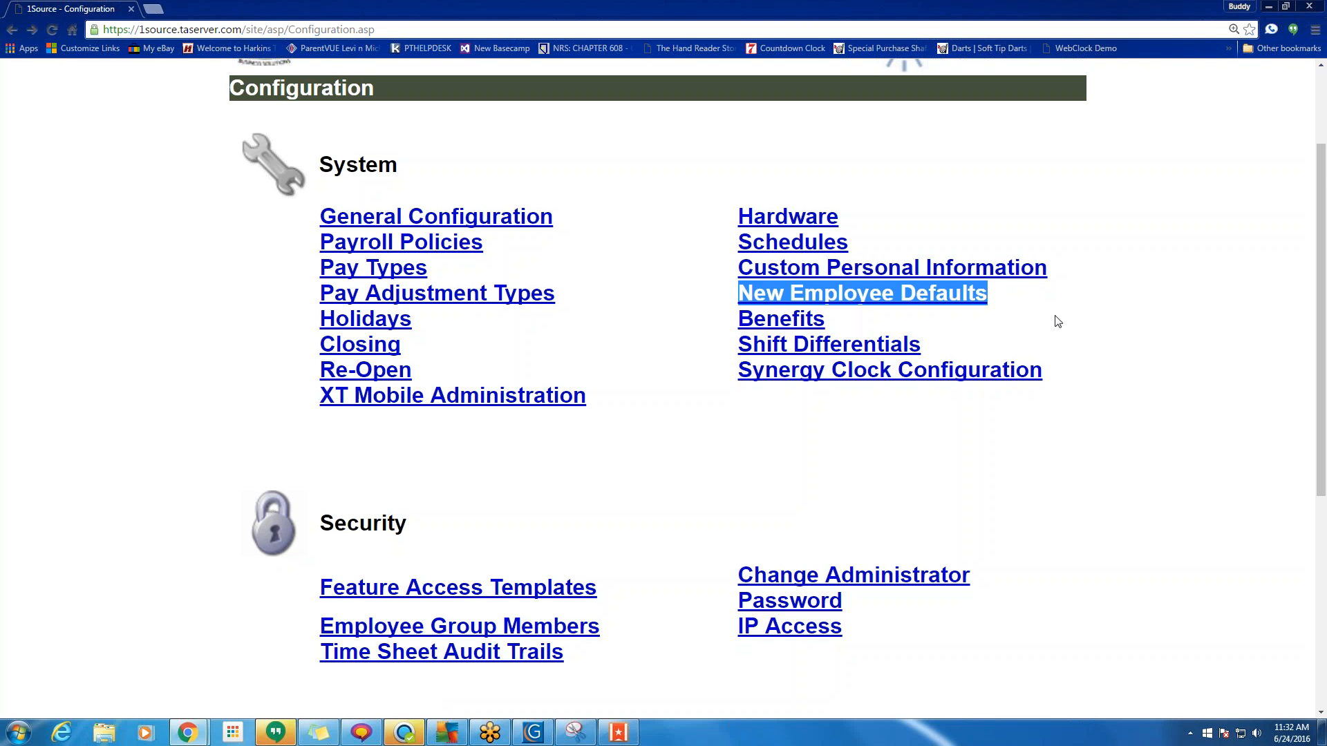
scroll(1058, 321, "down", 1)
left_click_drag(948, 277, 721, 279)
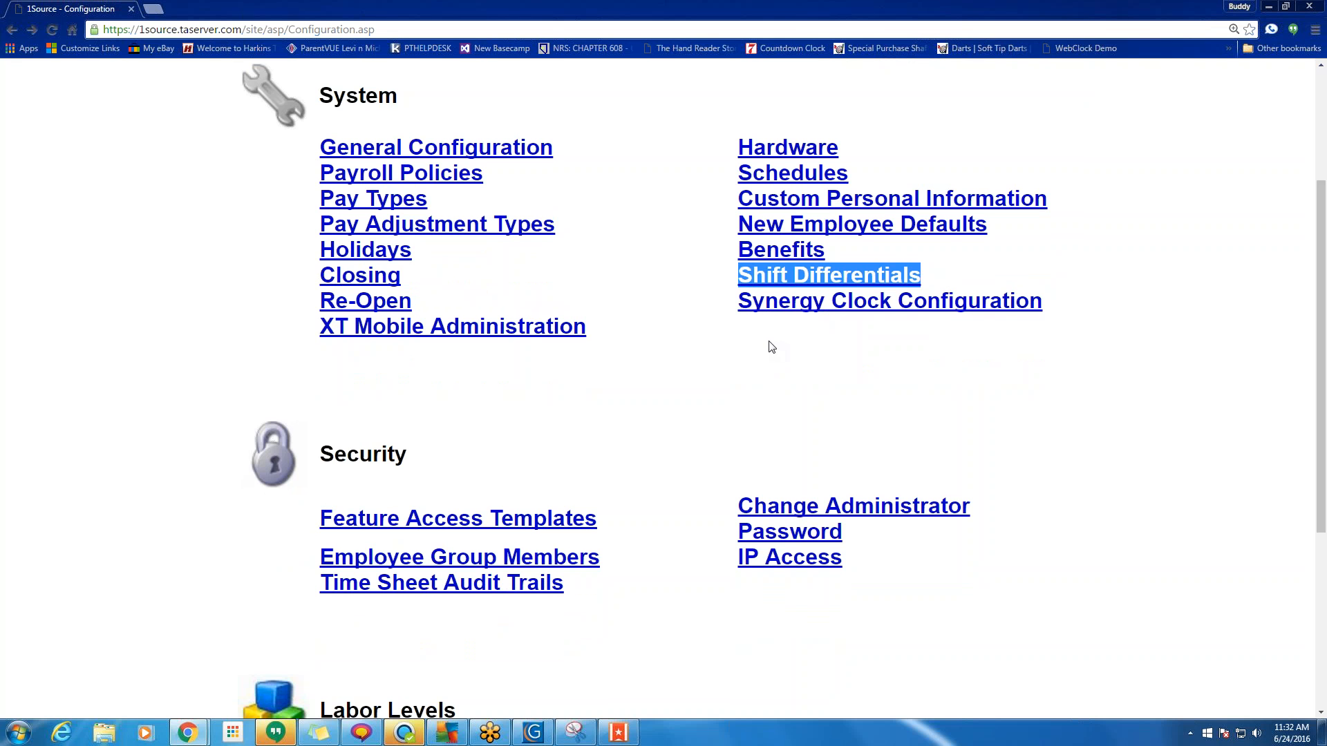
scroll(771, 346, "down", 3)
scroll(771, 346, "down", 1)
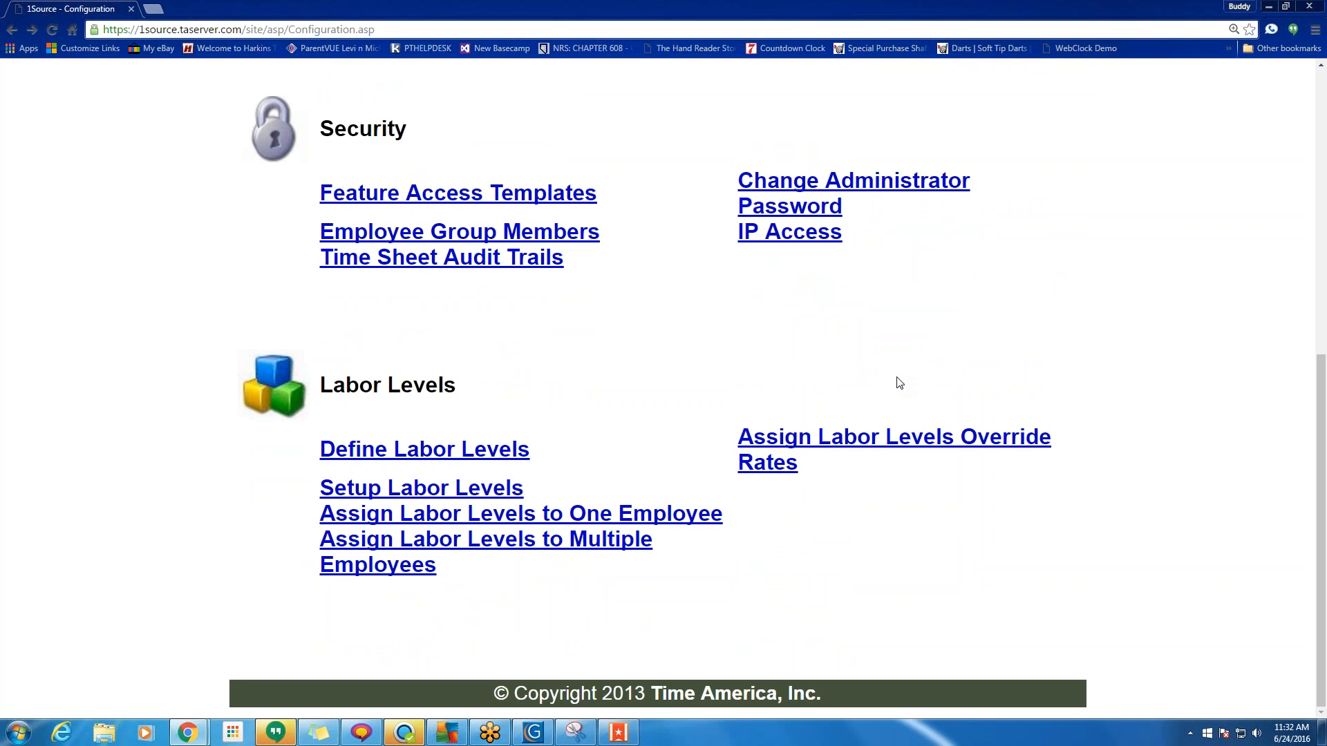
scroll(695, 418, "up", 2)
scroll(695, 418, "up", 5)
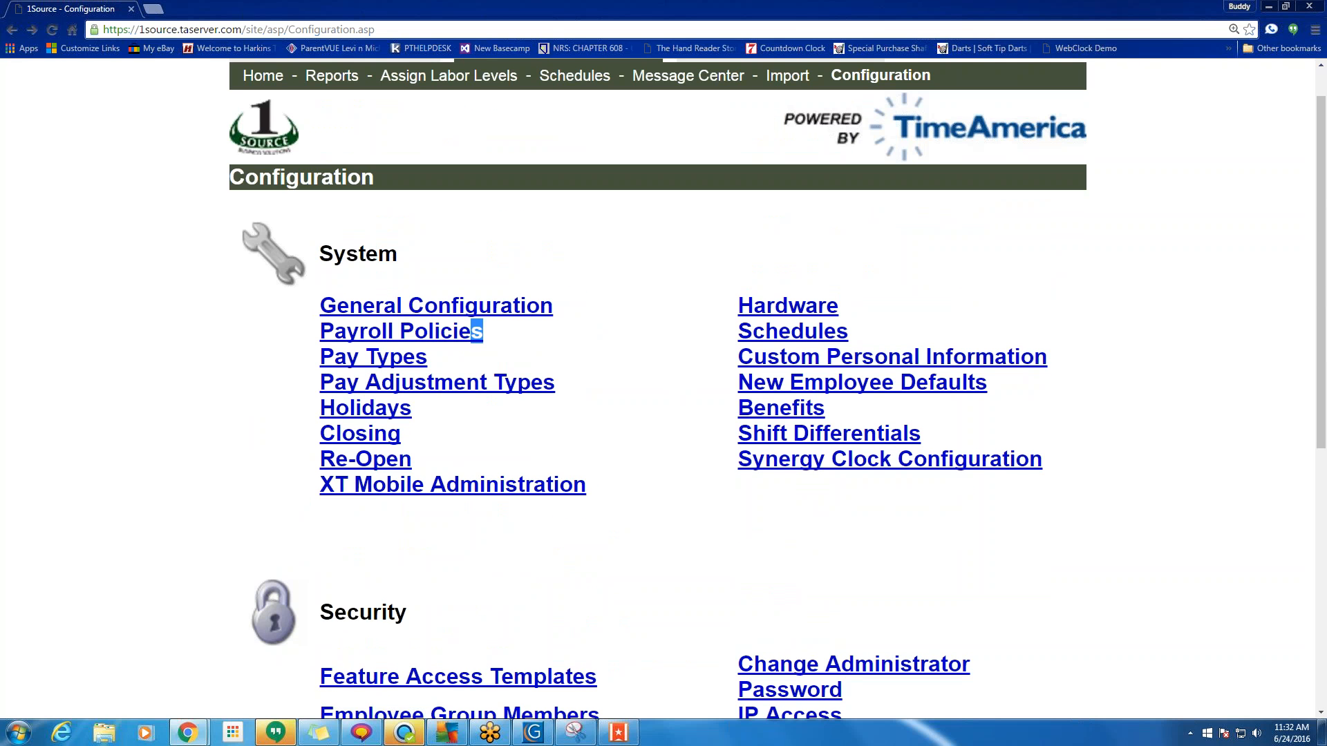
triple_click(476, 332)
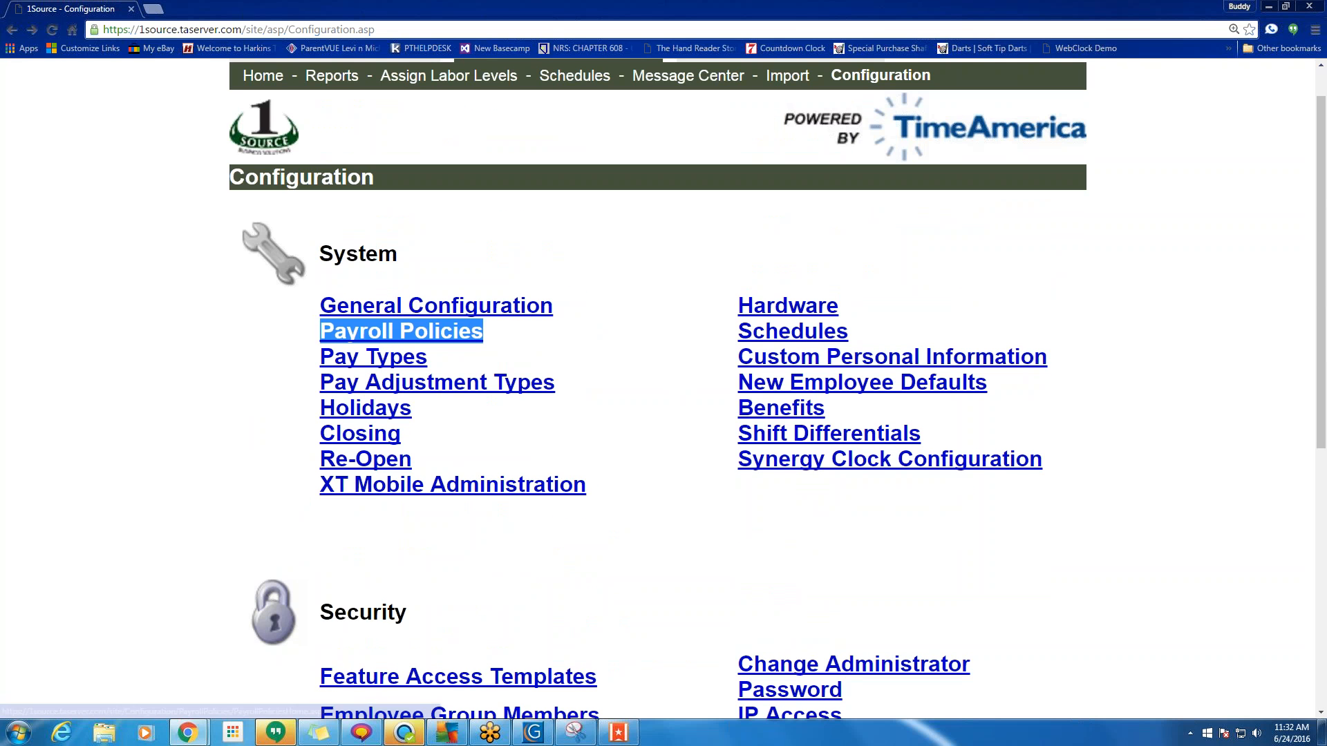
triple_click(476, 413)
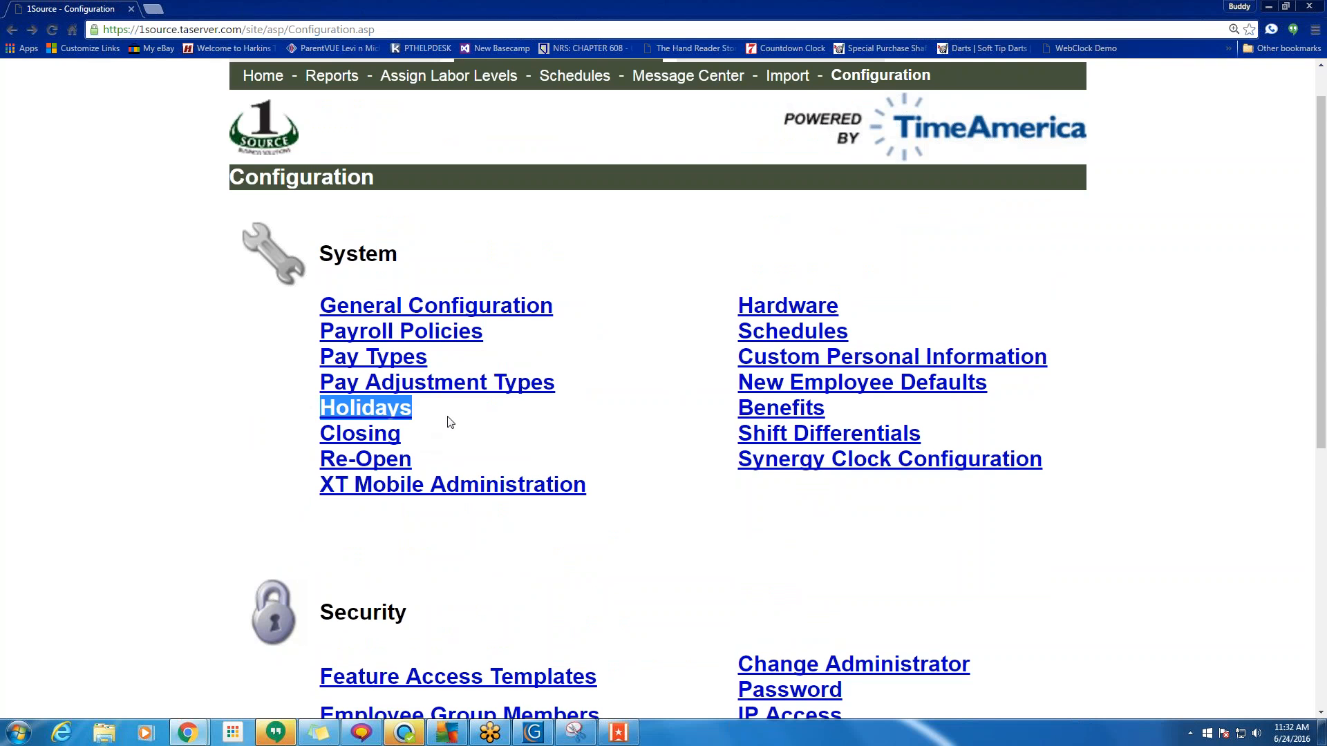
scroll(447, 424, "down", 5)
left_click_drag(603, 373, 231, 370)
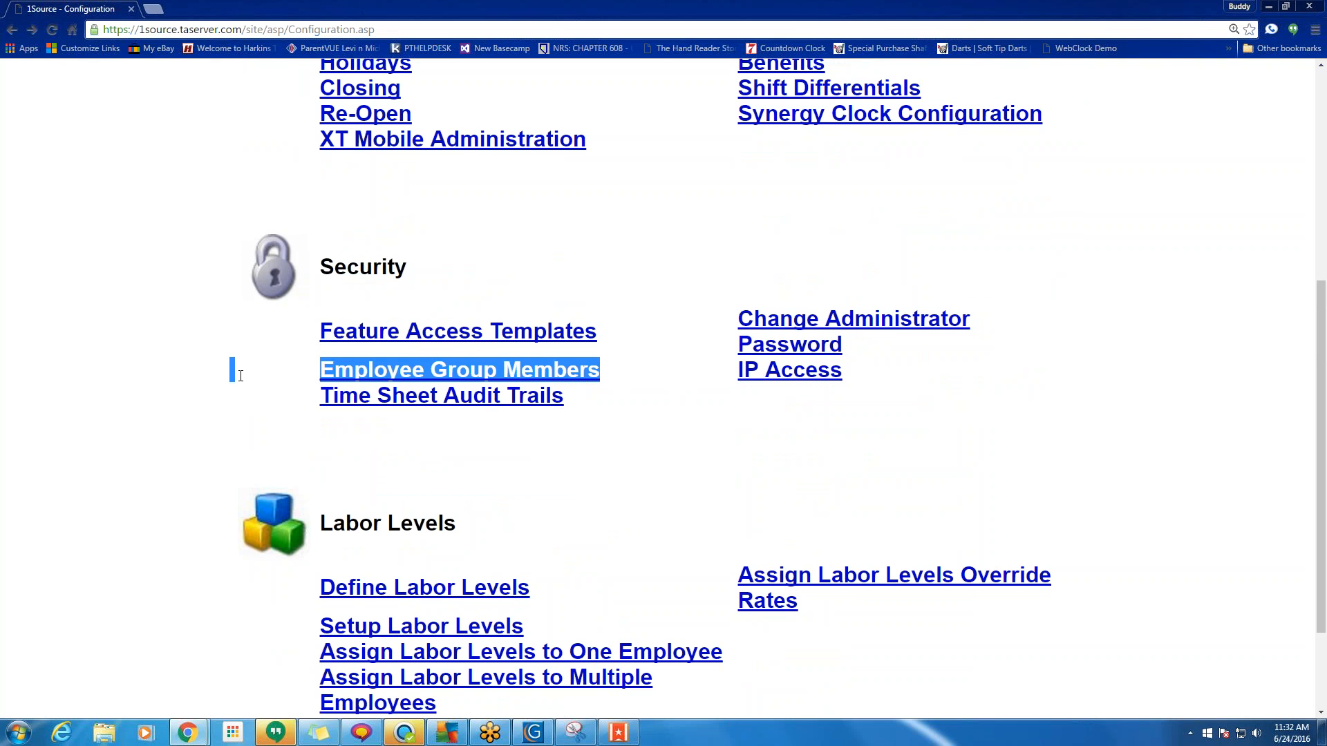
scroll(542, 474, "down", 2)
left_click_drag(535, 490, 220, 494)
scroll(653, 443, "up", 5)
scroll(656, 366, "up", 3)
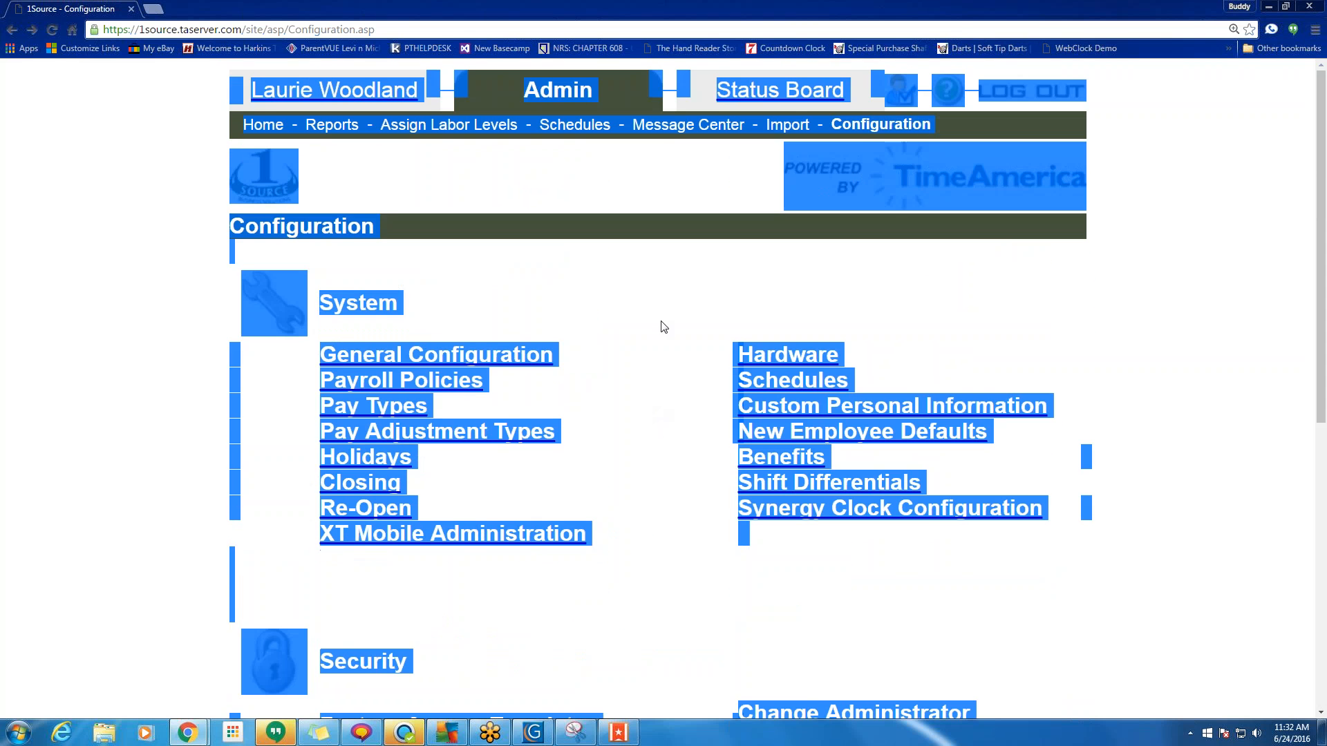
left_click(661, 326)
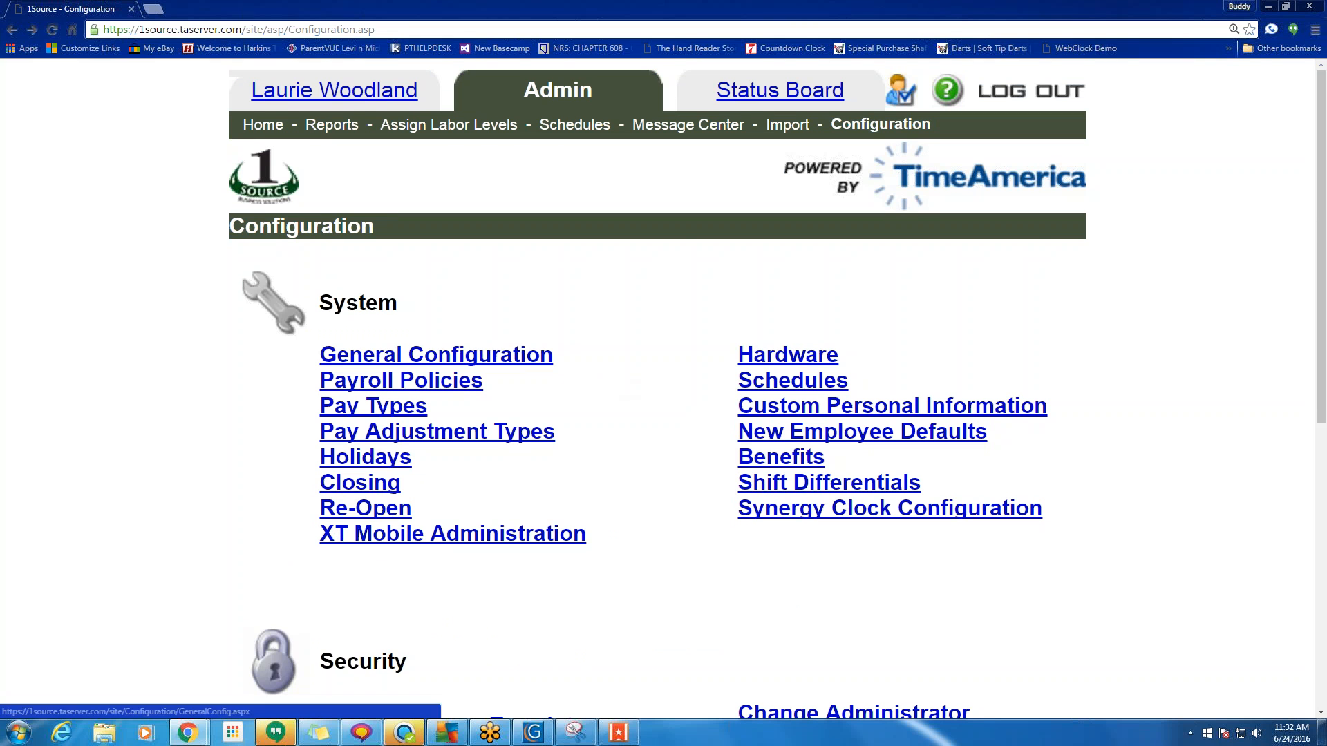
left_click(263, 132)
Scroll through the Status Board's employee list to see who is in or out.
left_click(763, 101)
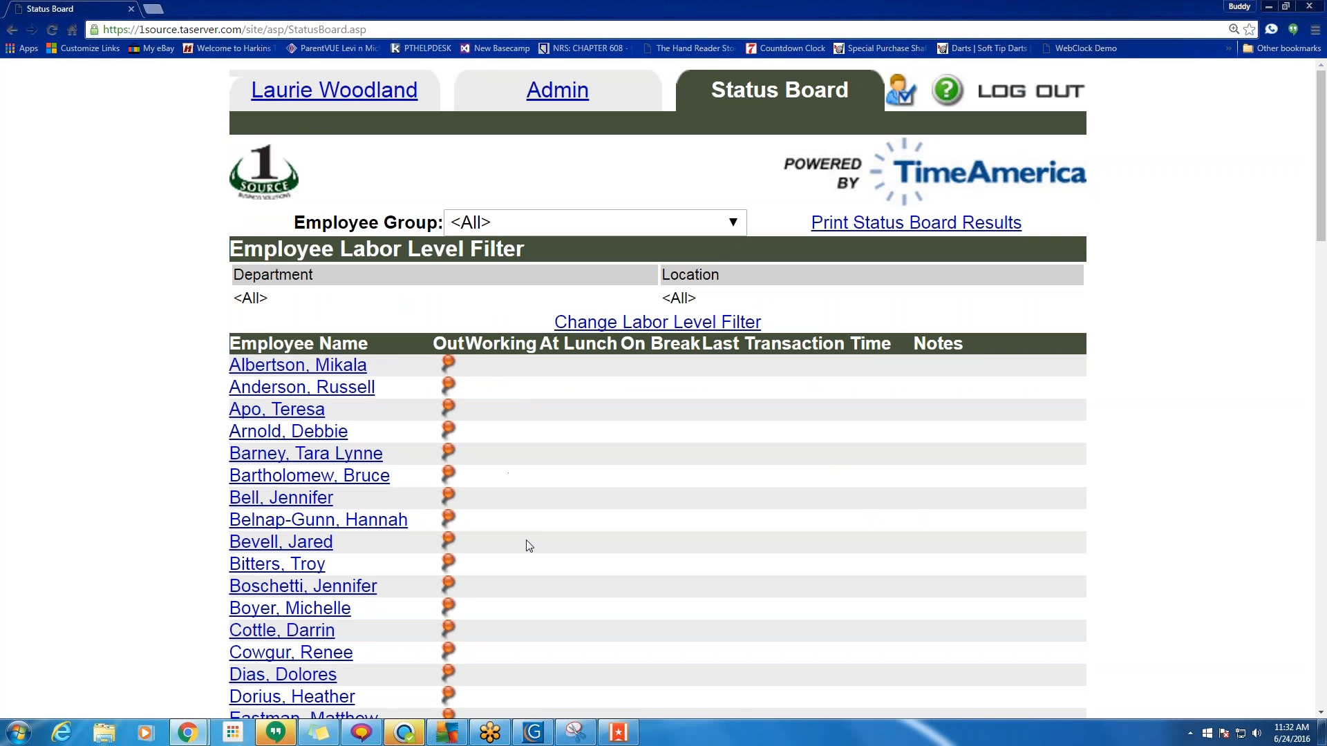
scroll(527, 542, "down", 6)
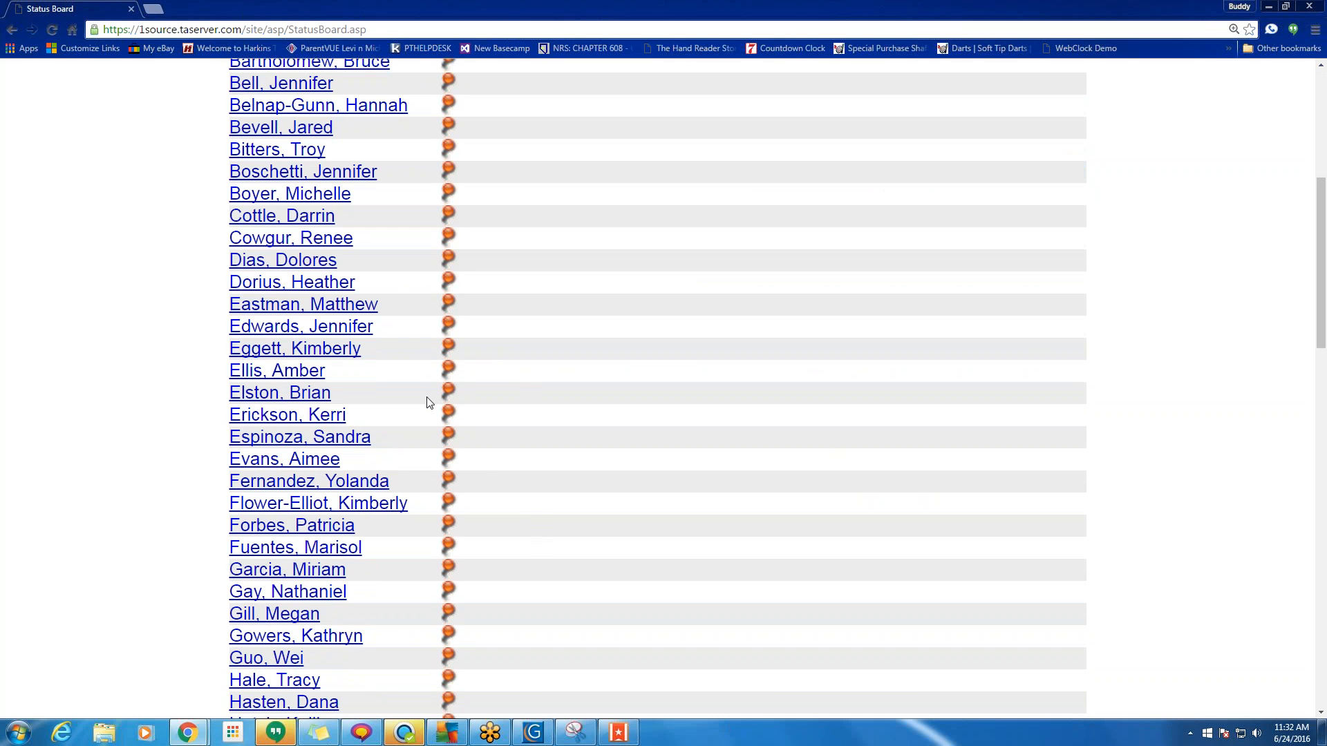
scroll(429, 461, "down", 5)
scroll(433, 468, "down", 15)
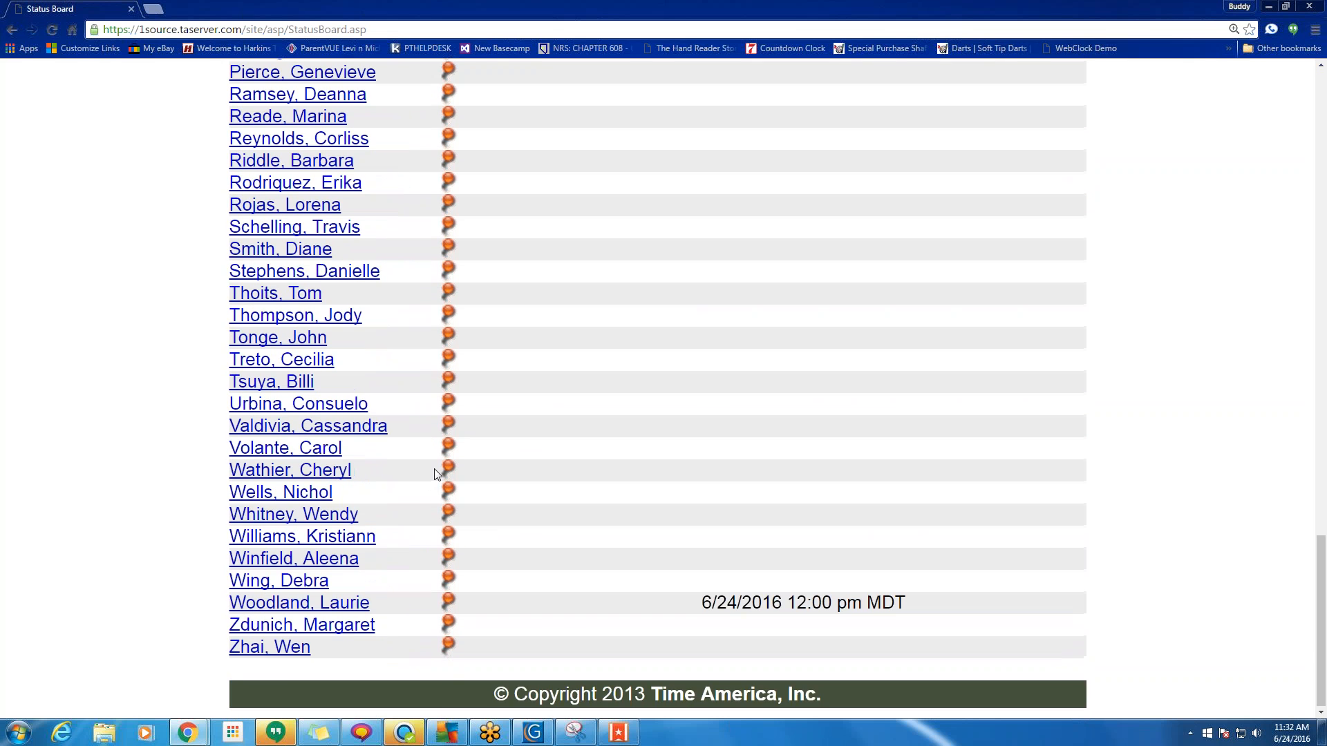
scroll(438, 479, "up", 11)
scroll(438, 479, "down", 11)
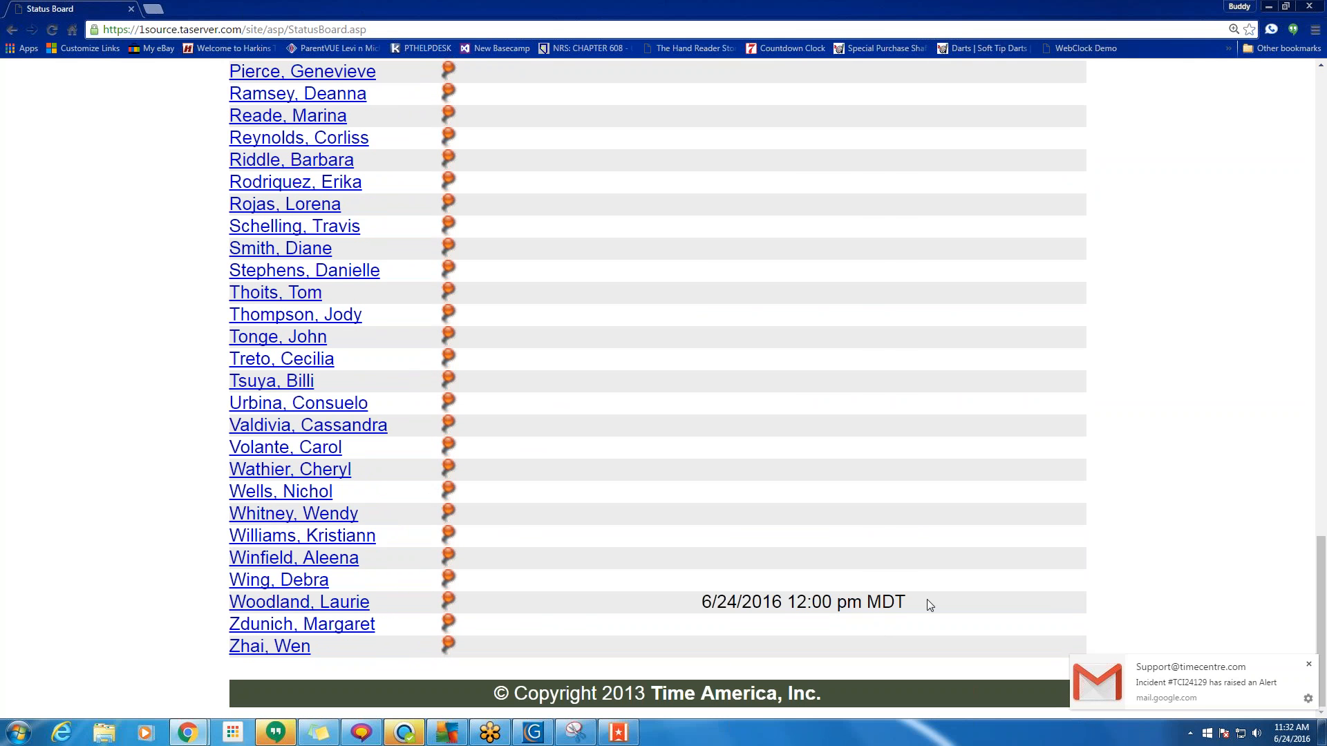
left_click_drag(927, 599, 694, 602)
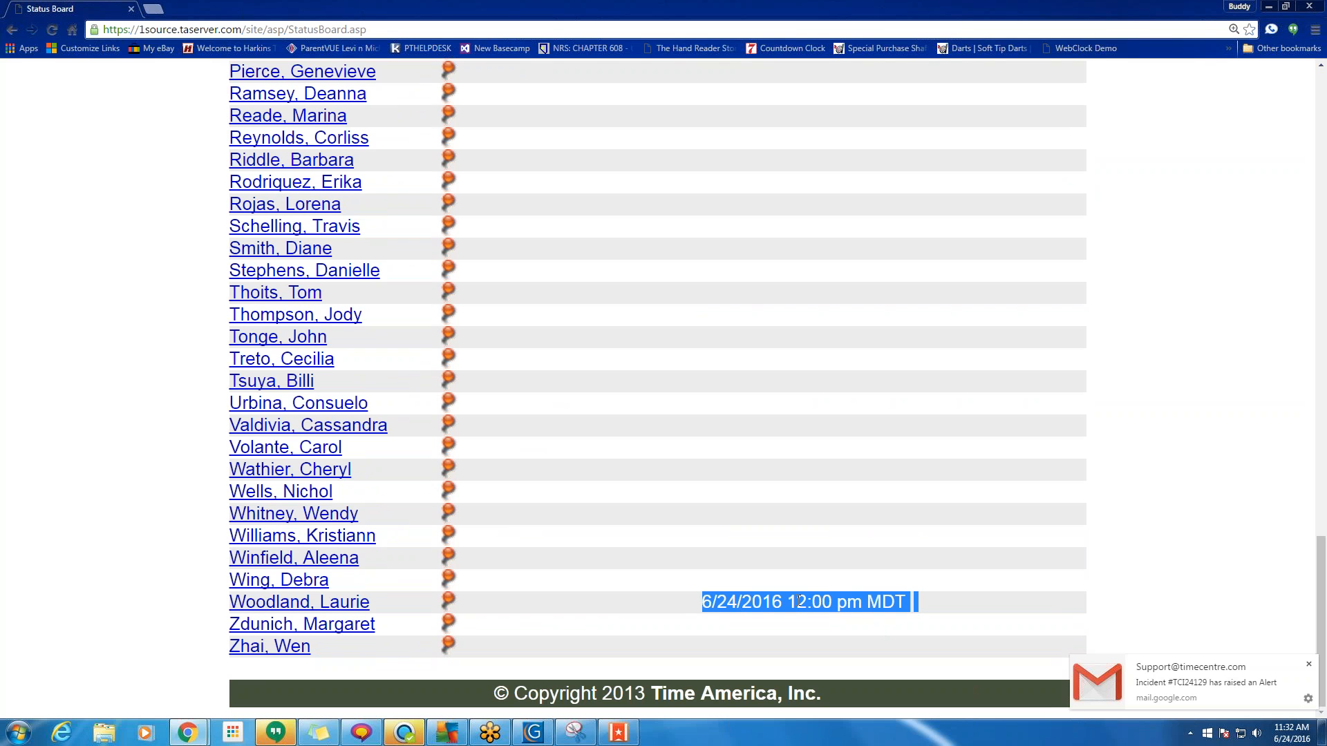
scroll(625, 608, "up", 20)
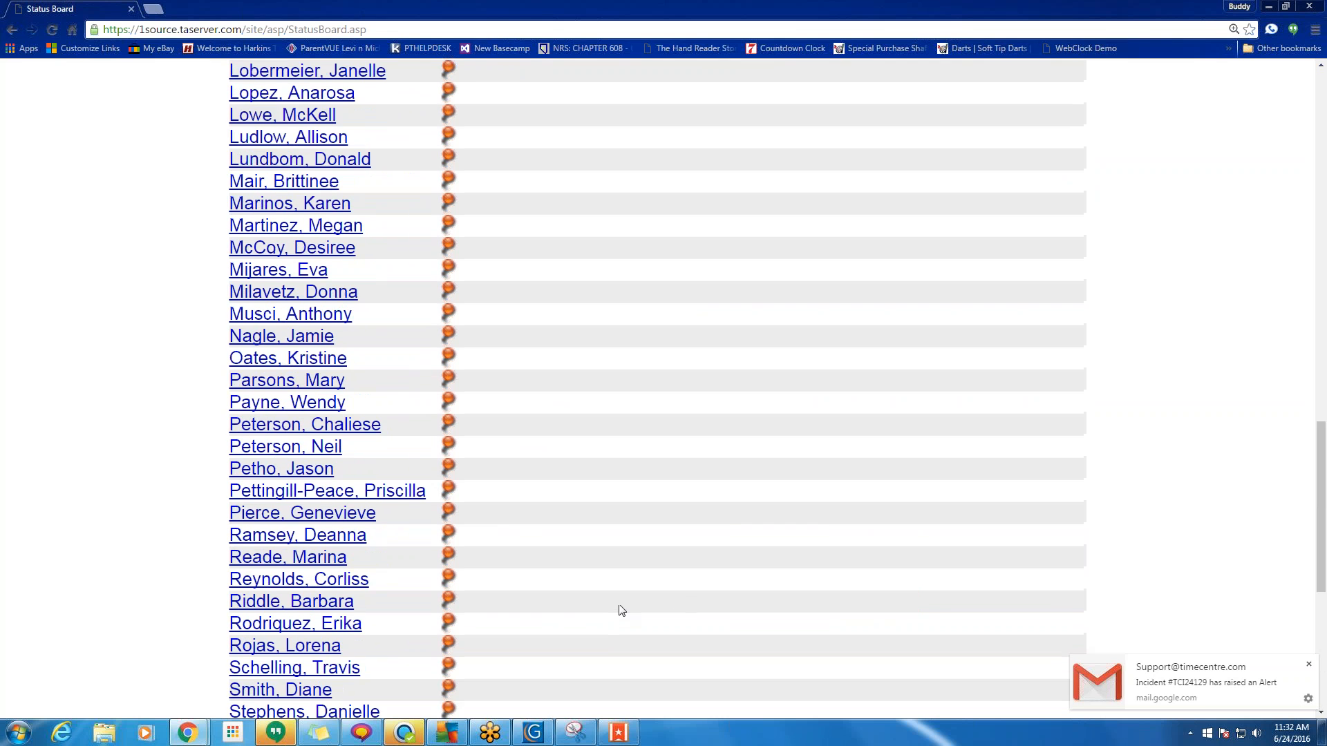
scroll(628, 599, "up", 5)
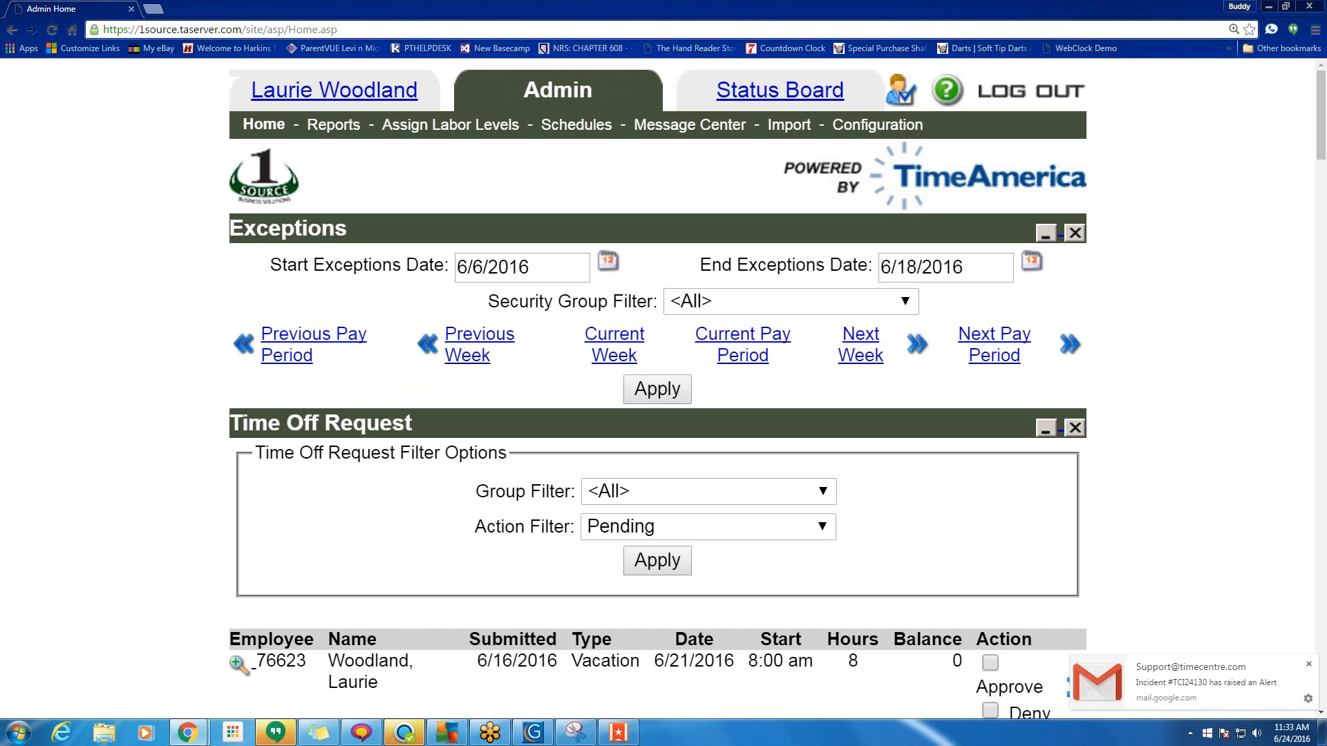
left_click(1314, 366)
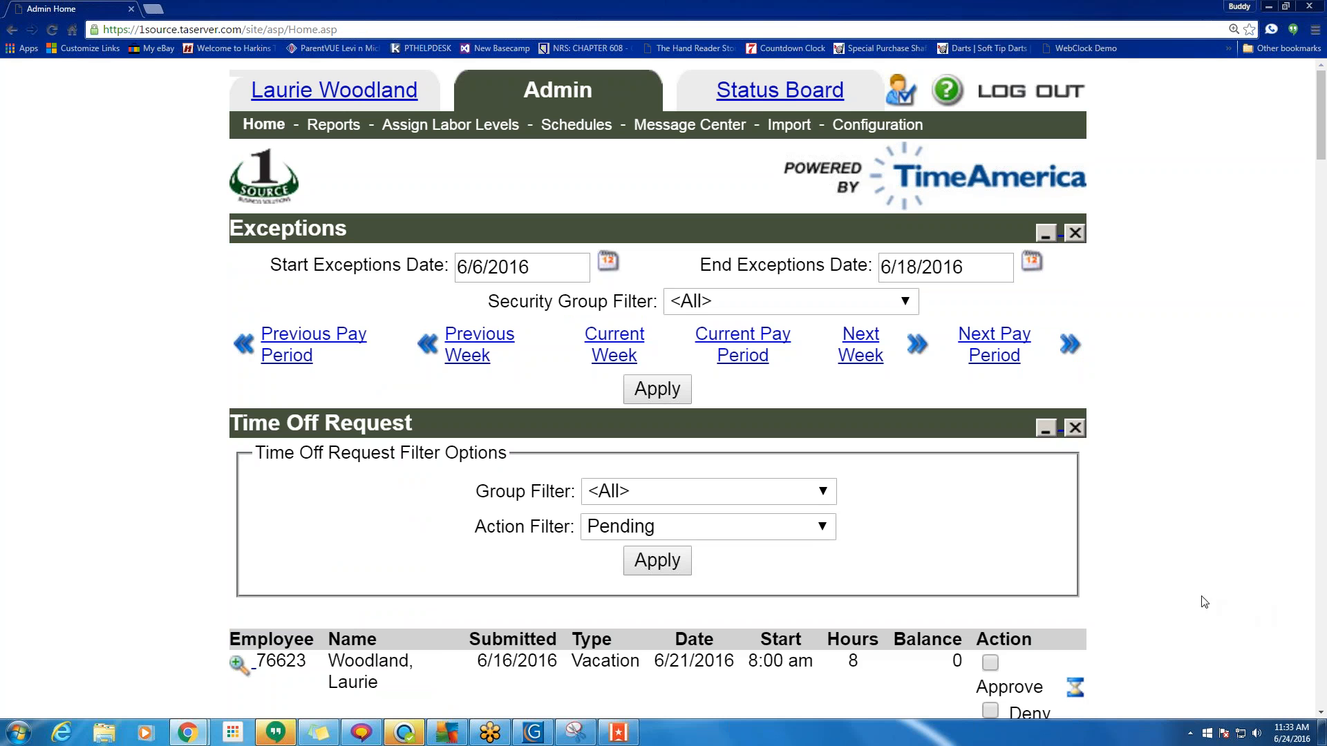